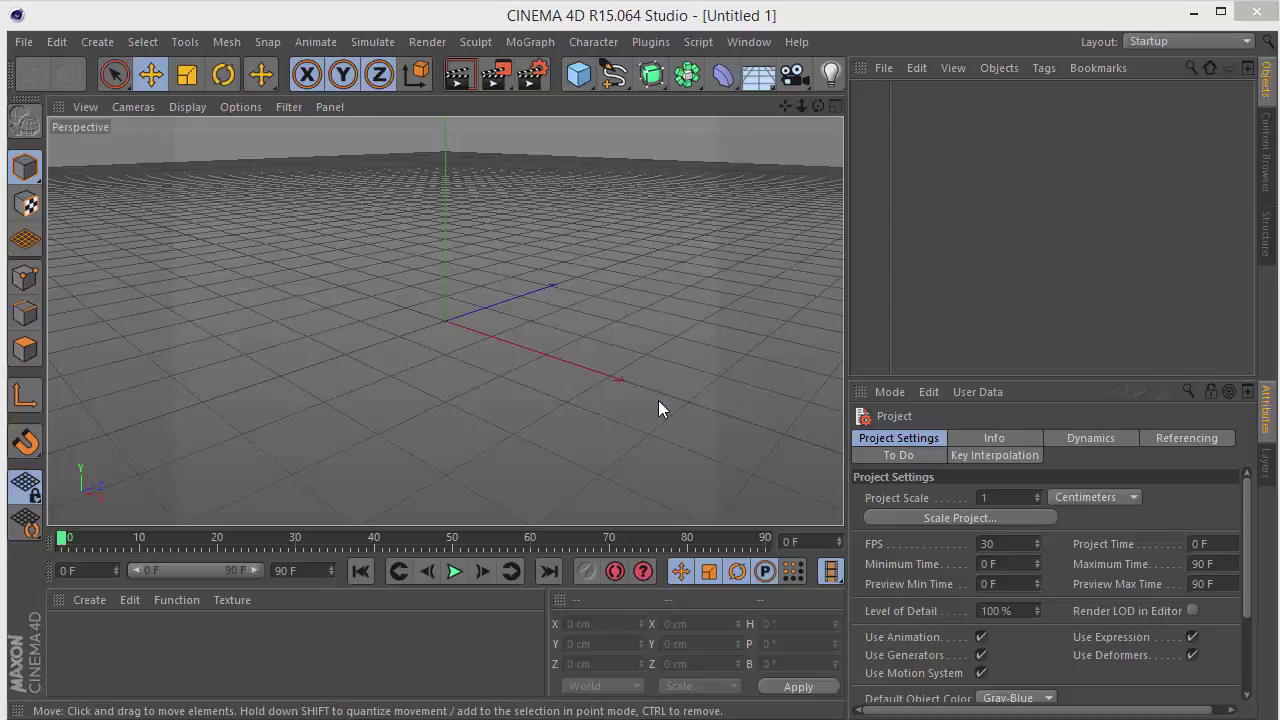
Set the render output size to 1280 by 720 pixels in the render settings.
click(484, 77)
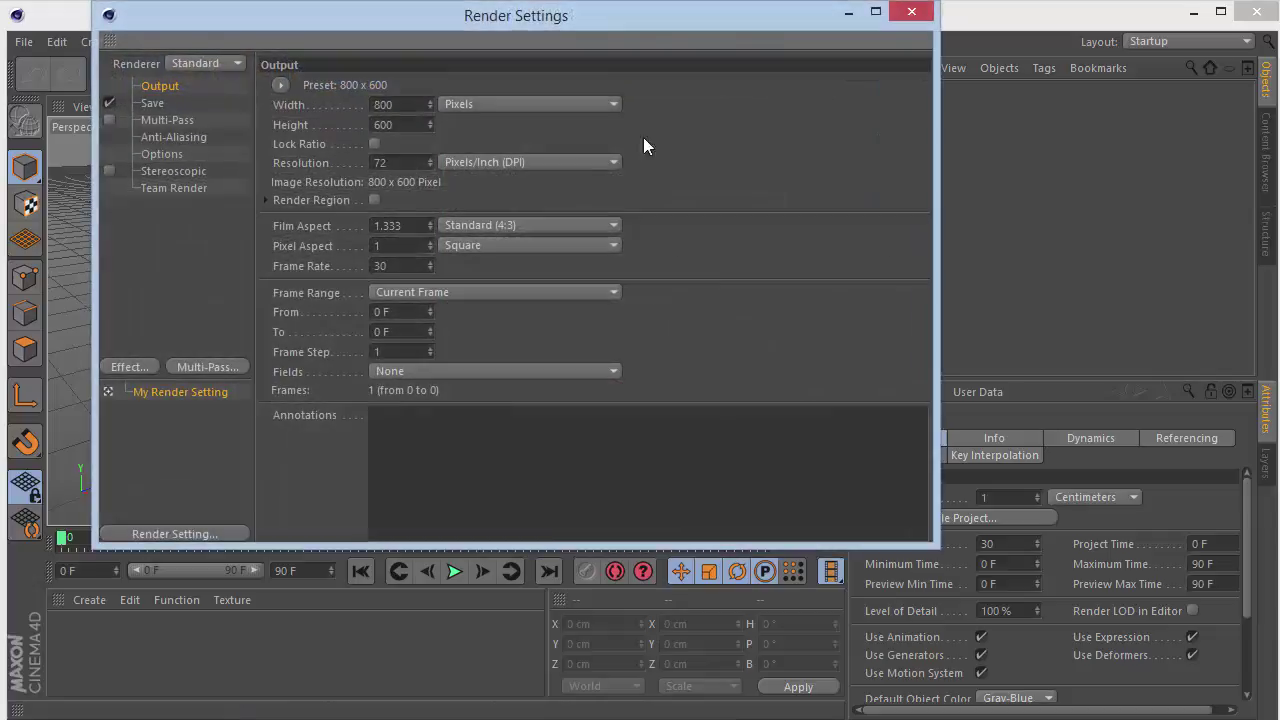
double_click(395, 104)
text(1280)
key(Tab)
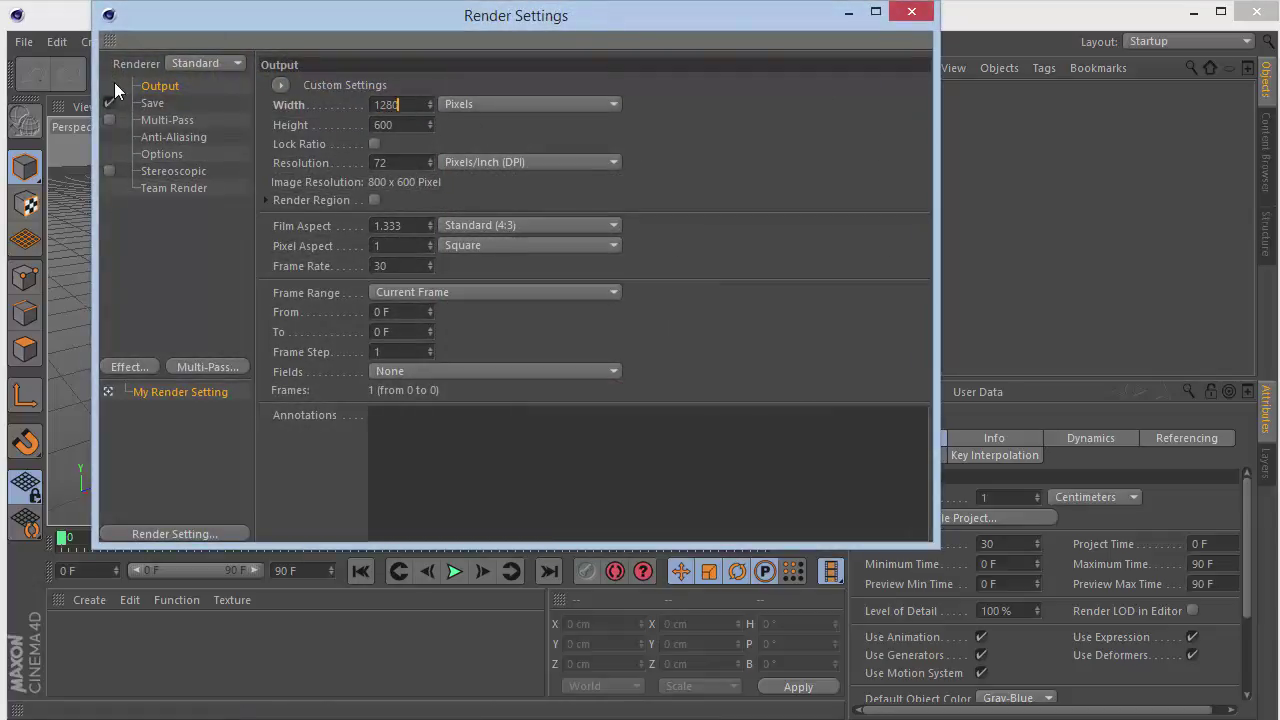
text(720)
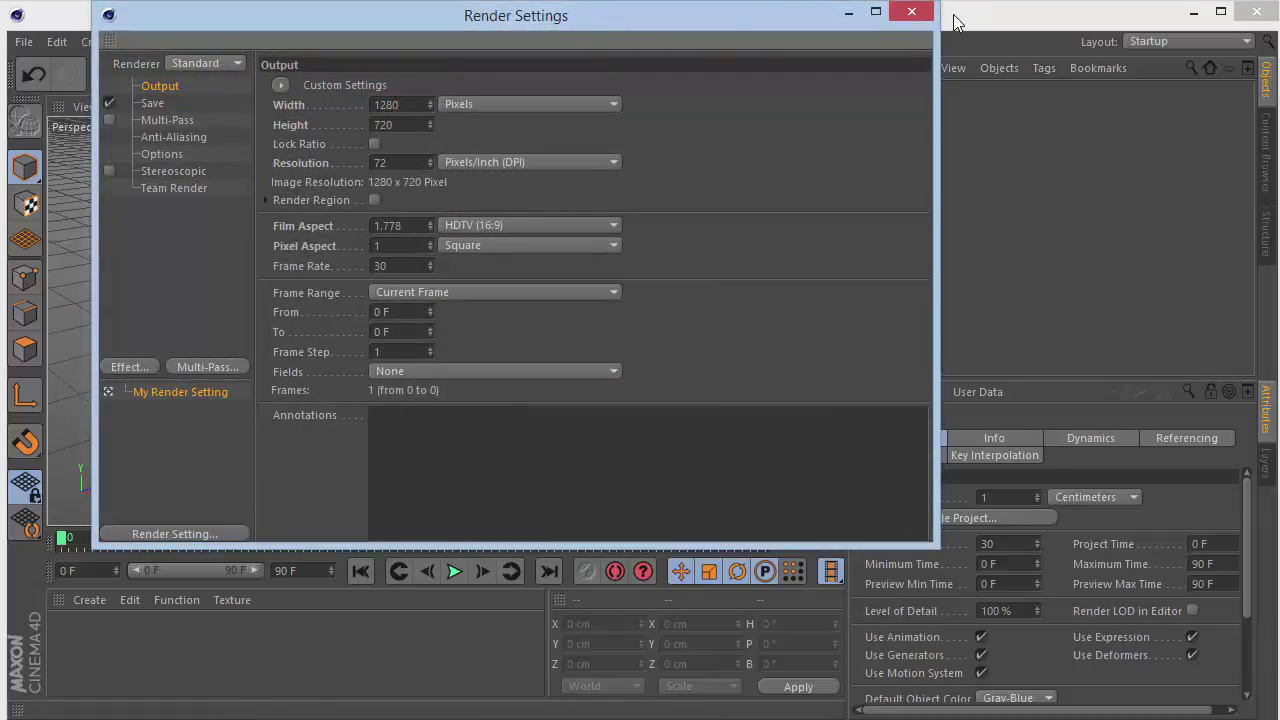
click(911, 11)
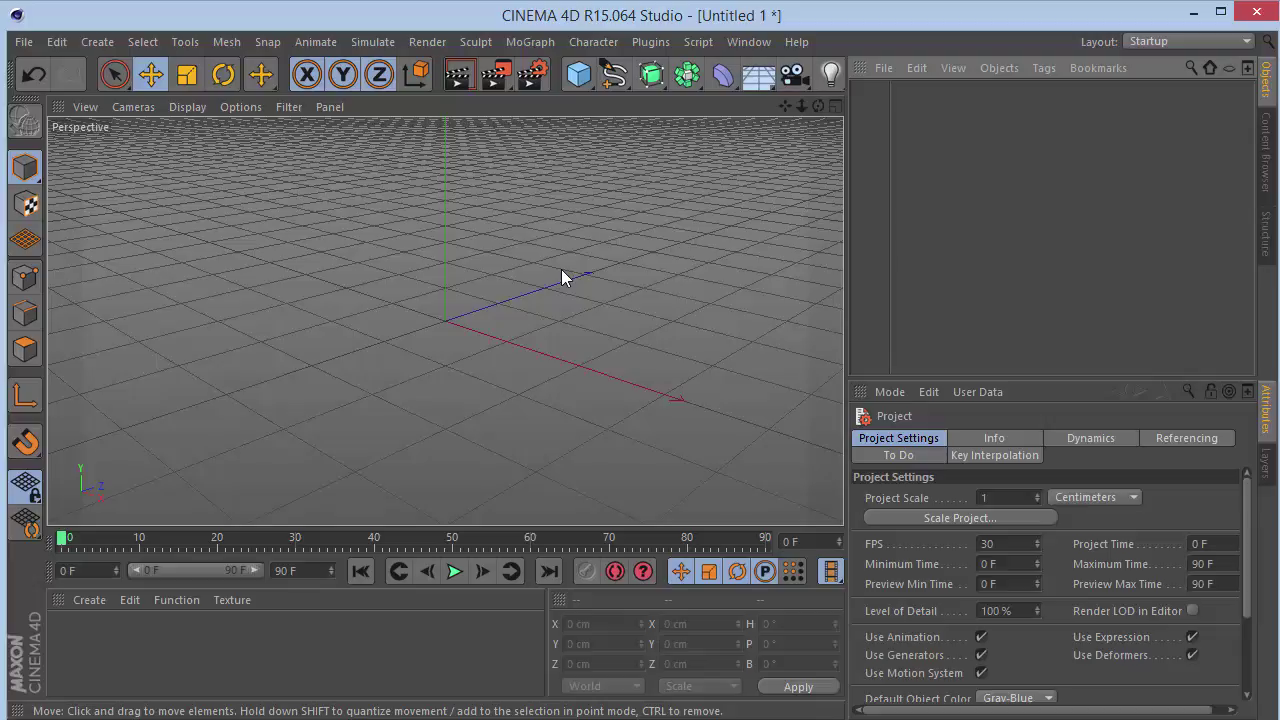
Add a cylinder primitive to the scene and set the perspective viewport's shading to show polygon lines.
click(586, 86)
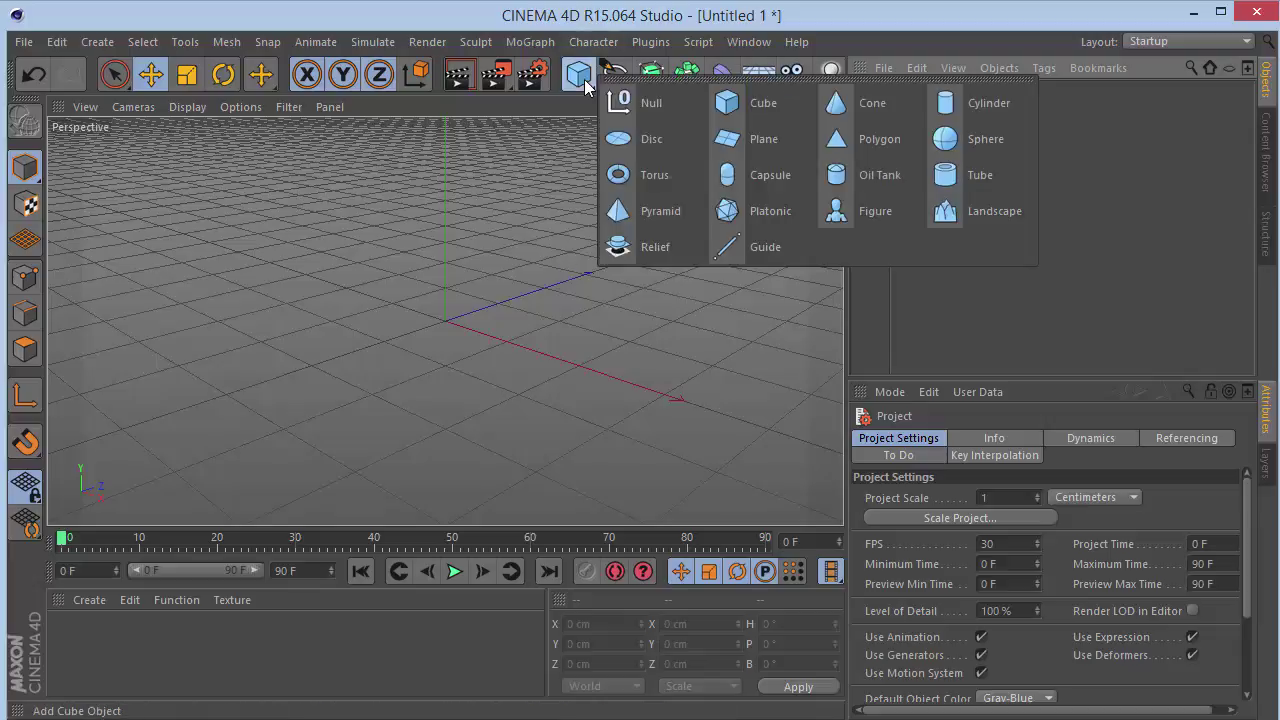
click(958, 103)
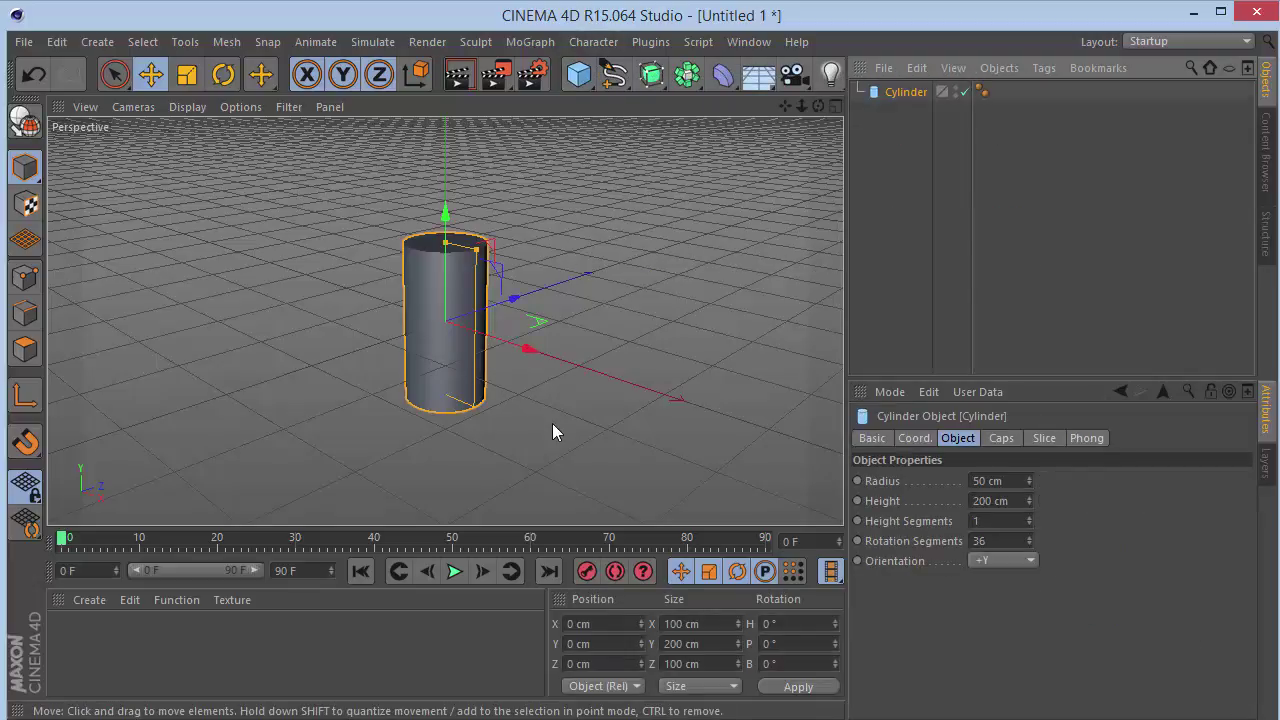
click(188, 107)
click(211, 157)
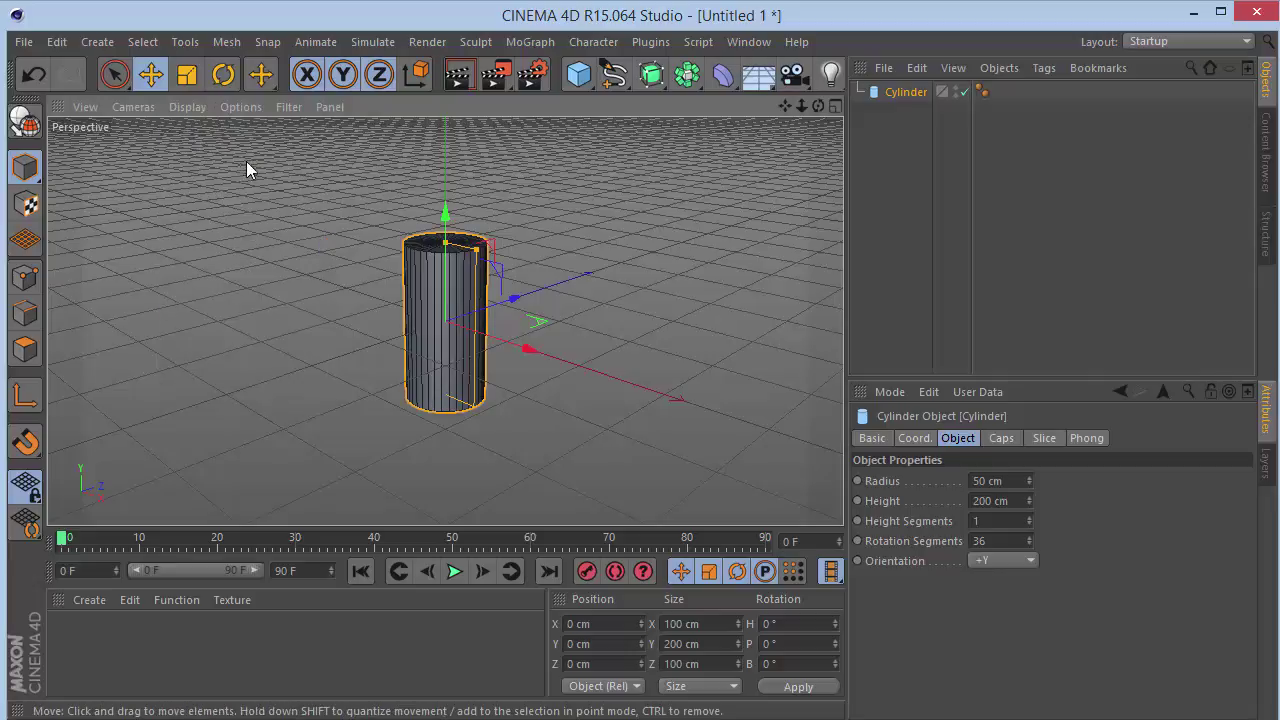
Set the cylinder's radius to 2 cm to make a thin pole.
double_click(1005, 481)
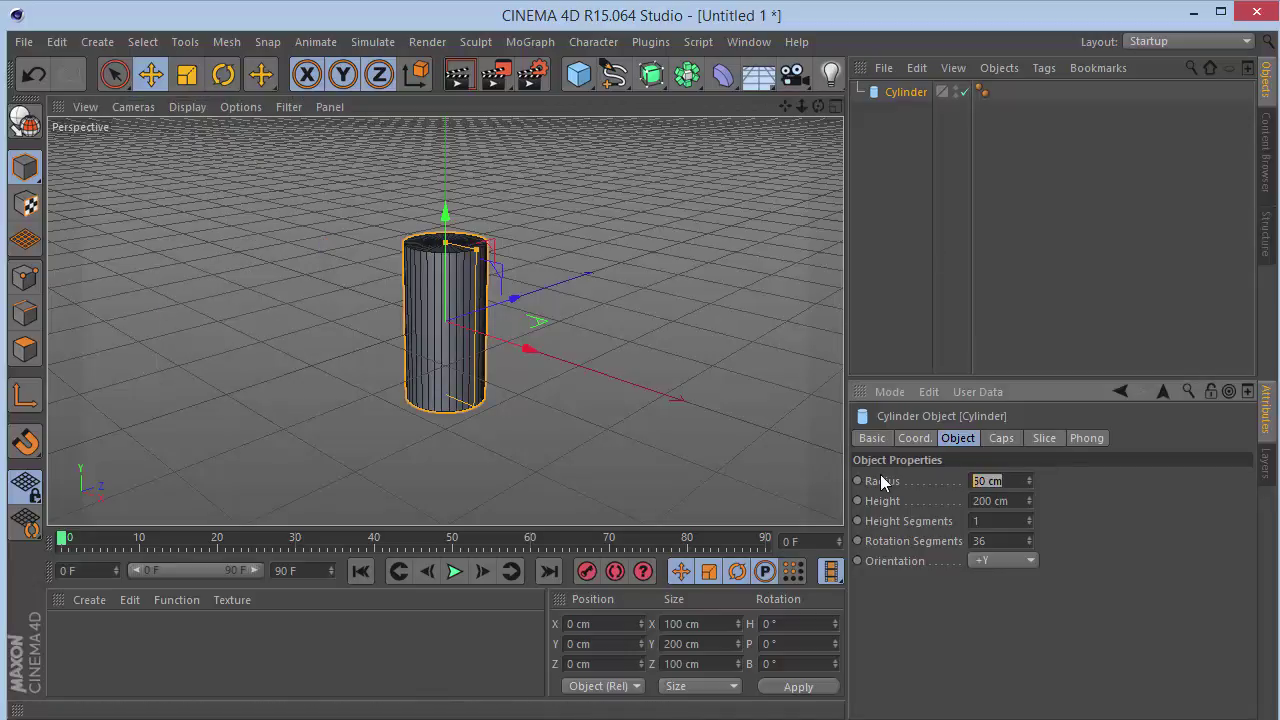
text(2)
key(Tab)
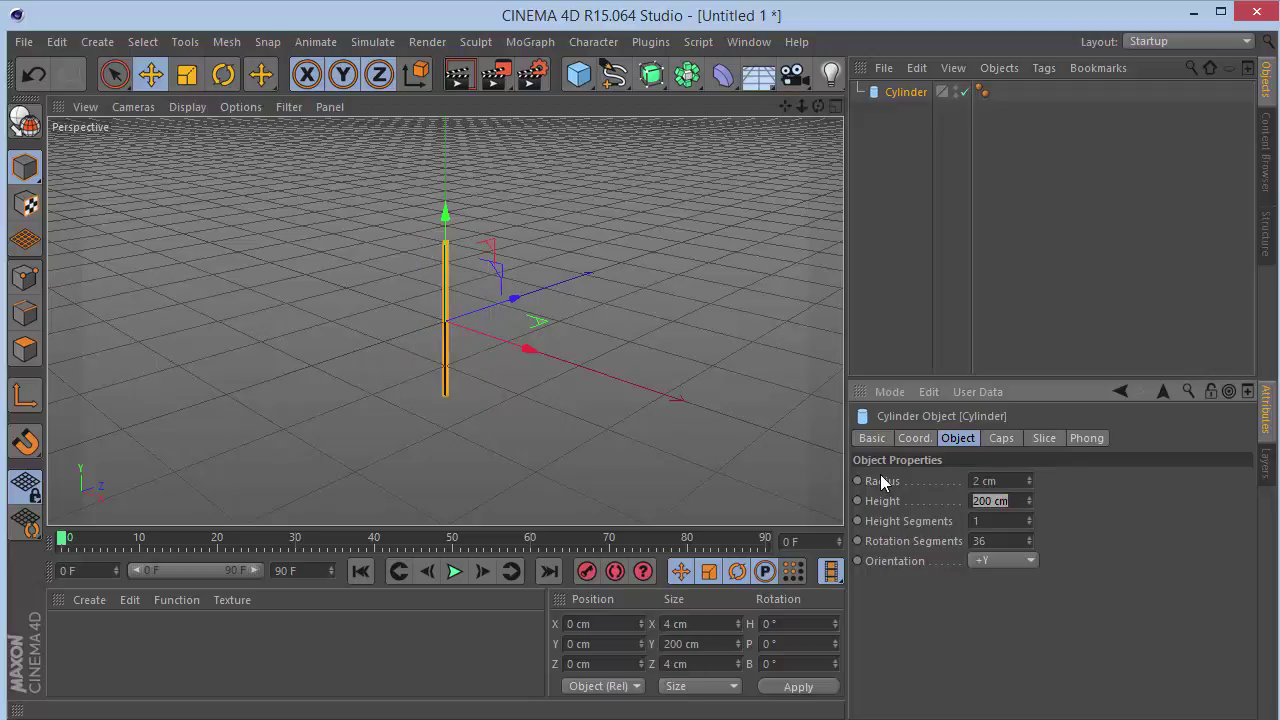
click(1176, 515)
scroll(470, 318, up, 10)
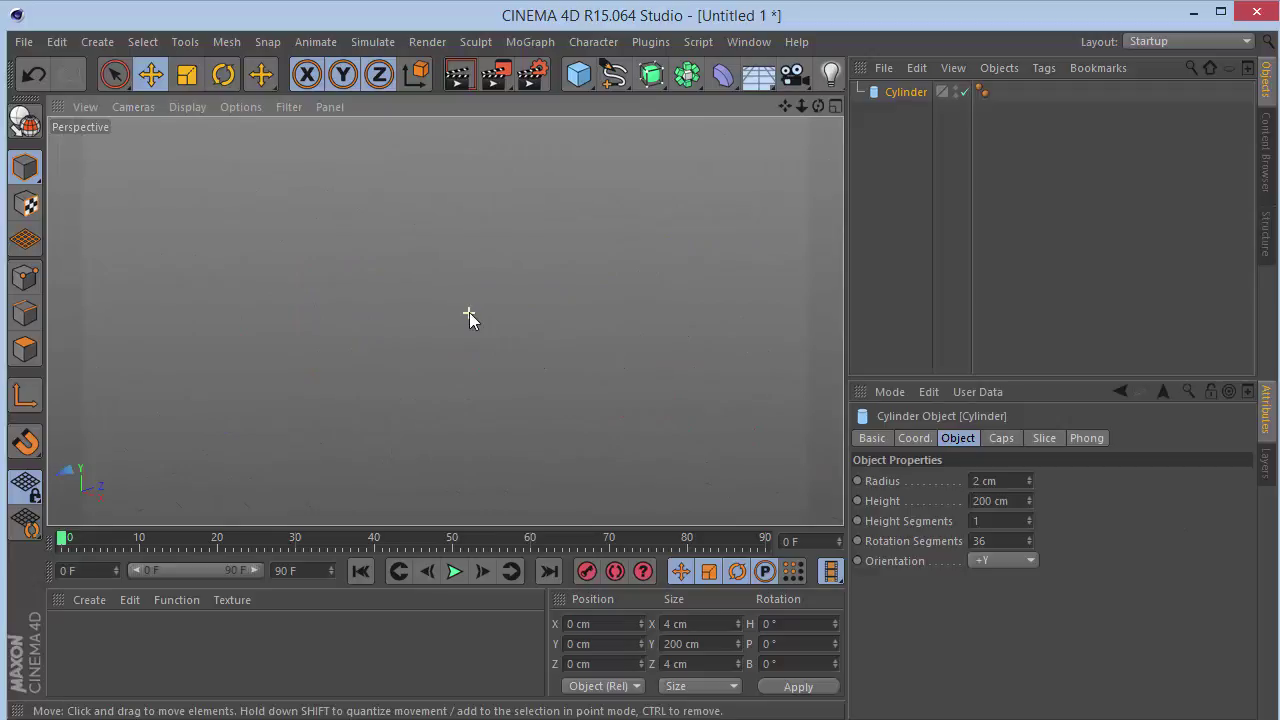
scroll(469, 312, down, 5)
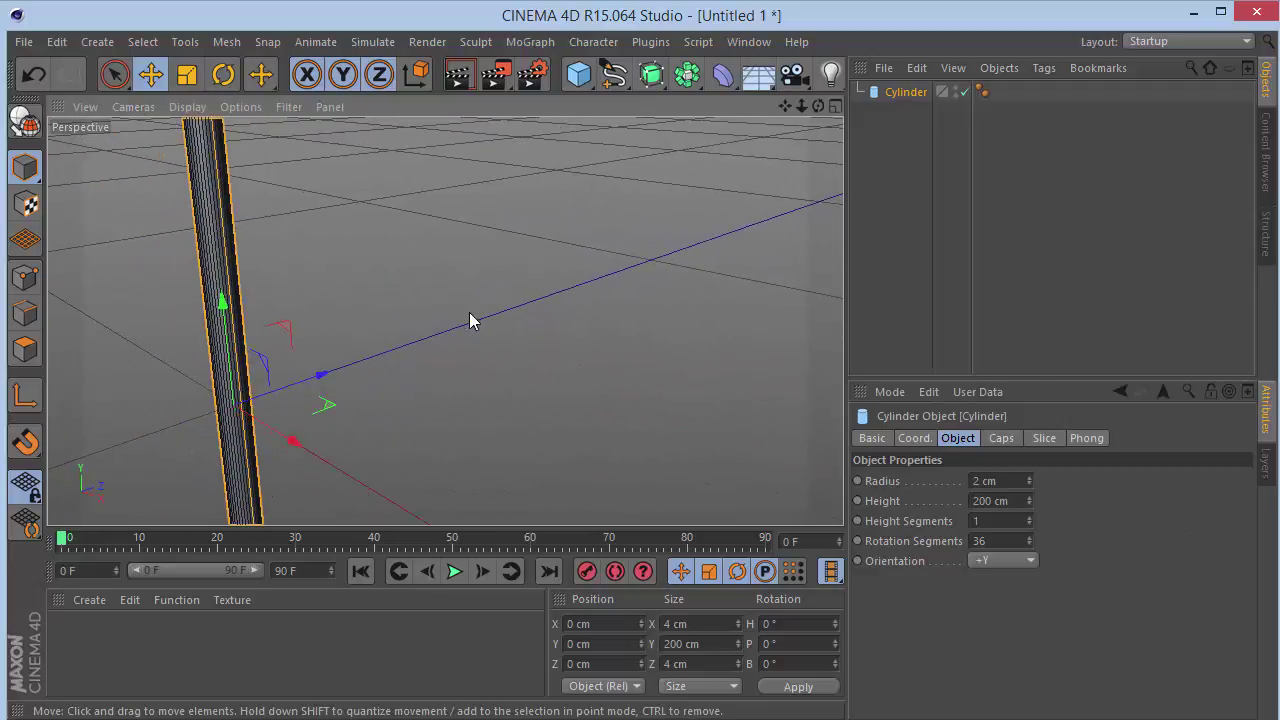
scroll(469, 312, down, 5)
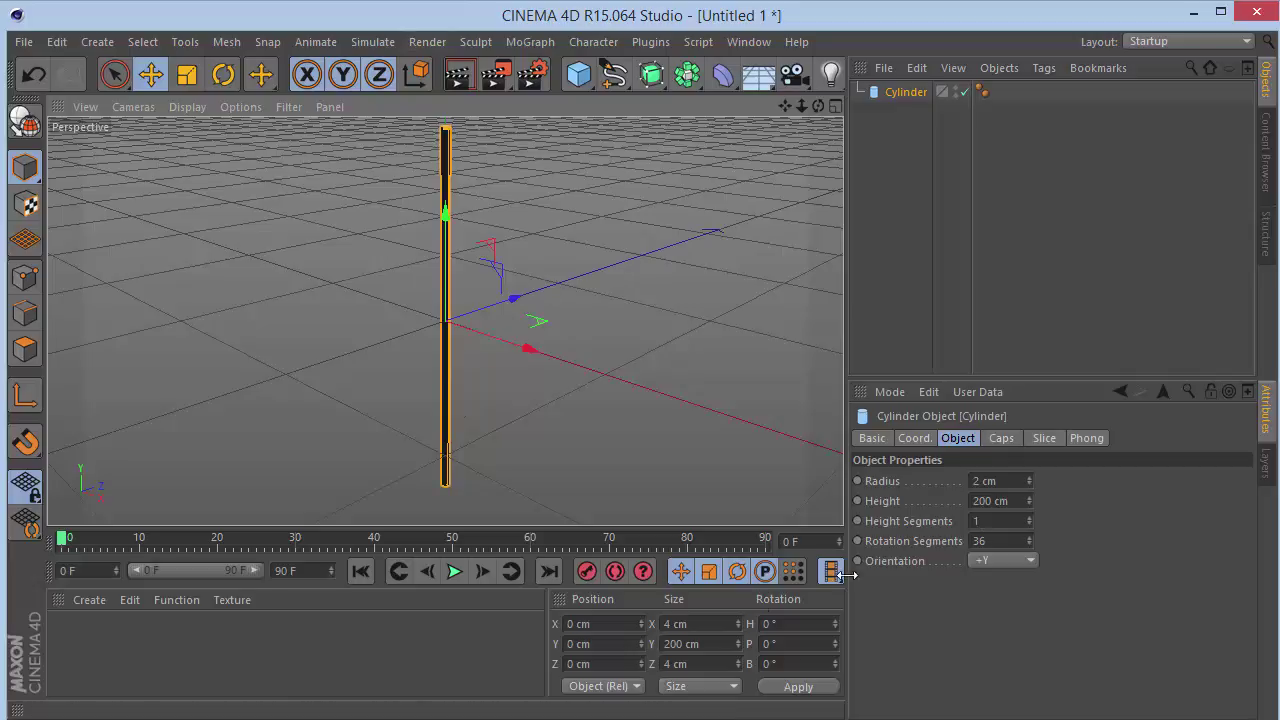
Set the pole's Y position to 100 cm so it stands on the floor plane.
double_click(597, 642)
text(100)
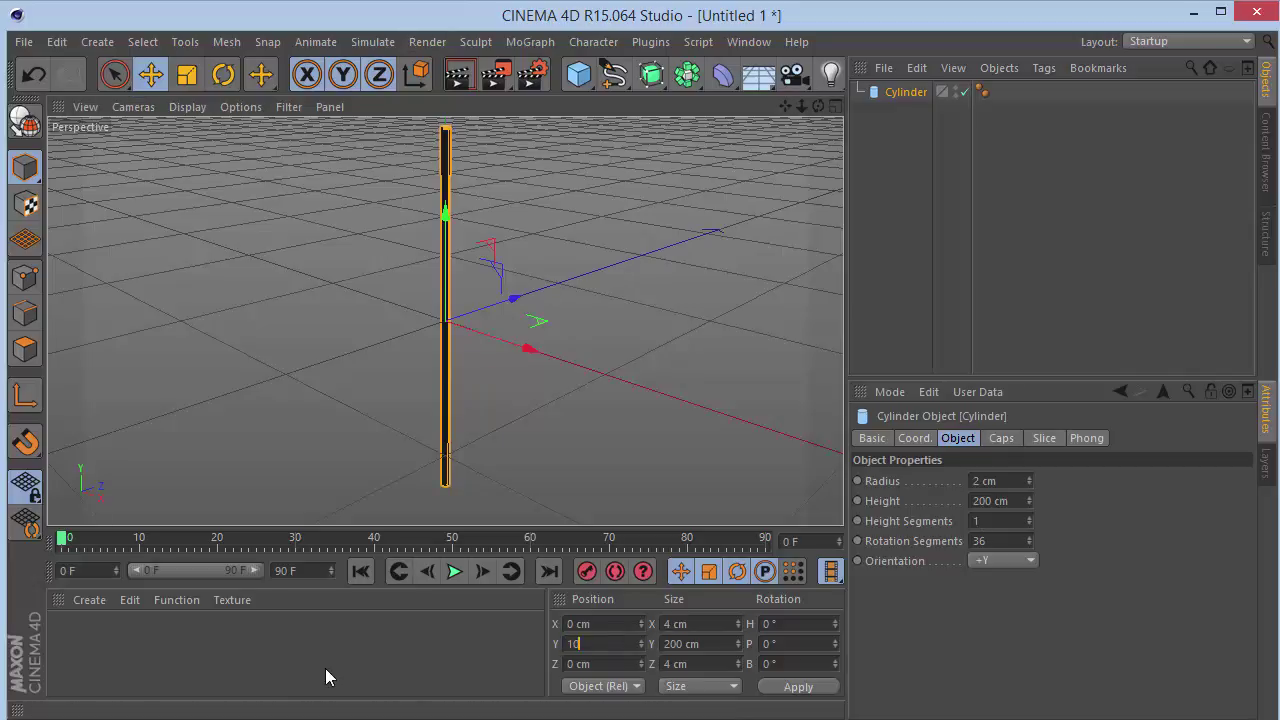
key(Return)
mouse_move(801, 106)
mouse_down()
mouse_move(788, 99)
mouse_move(801, 106)
mouse_up()
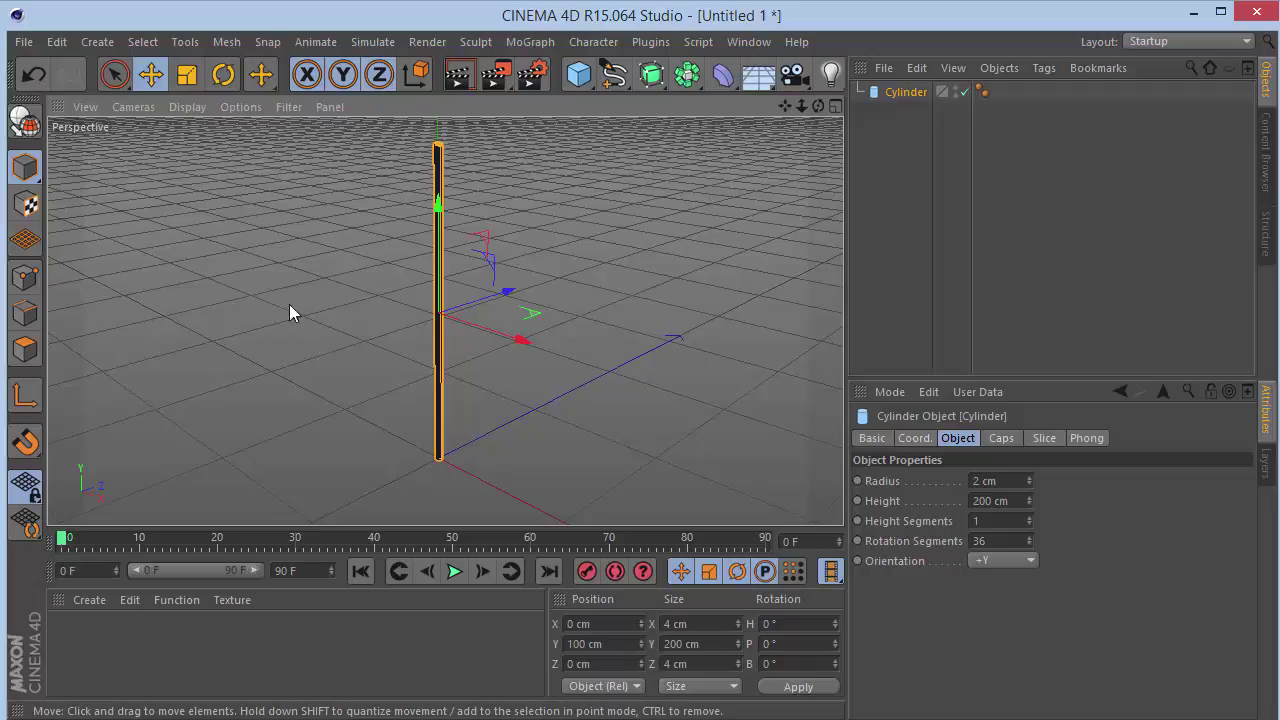
Deselect the pole and return the viewport to shading without polygon lines.
click(531, 279)
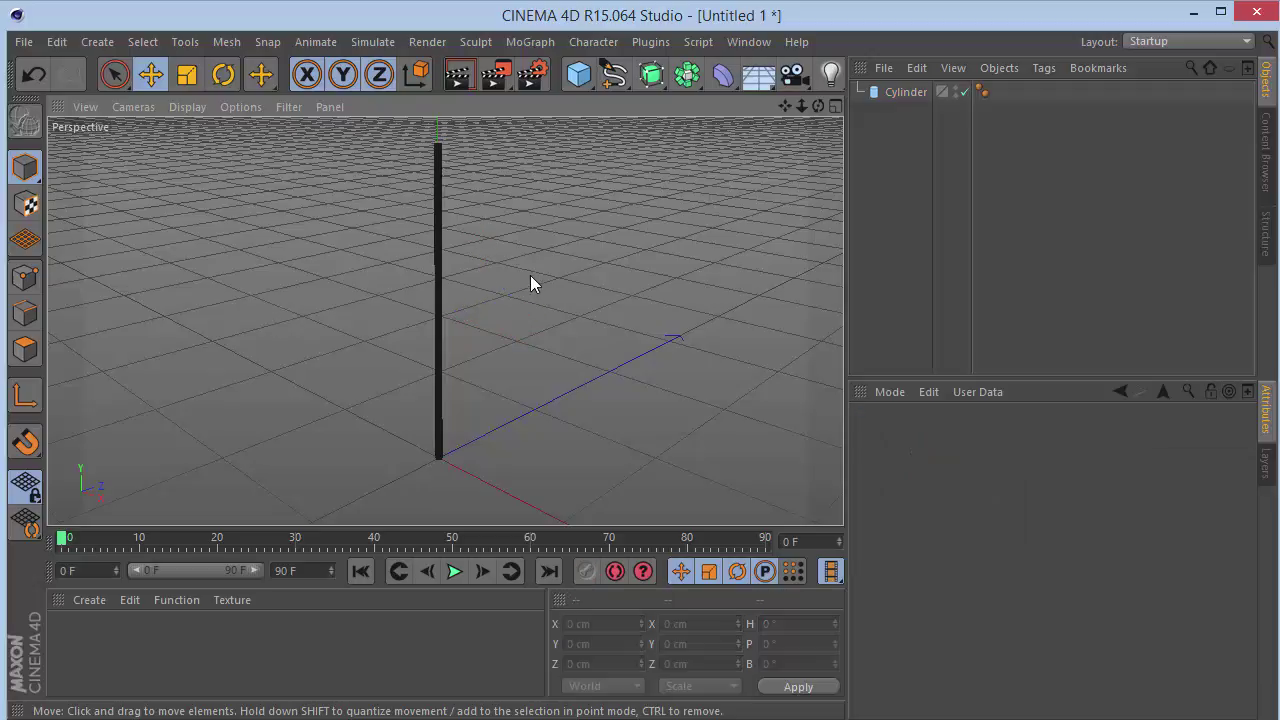
click(187, 106)
click(208, 138)
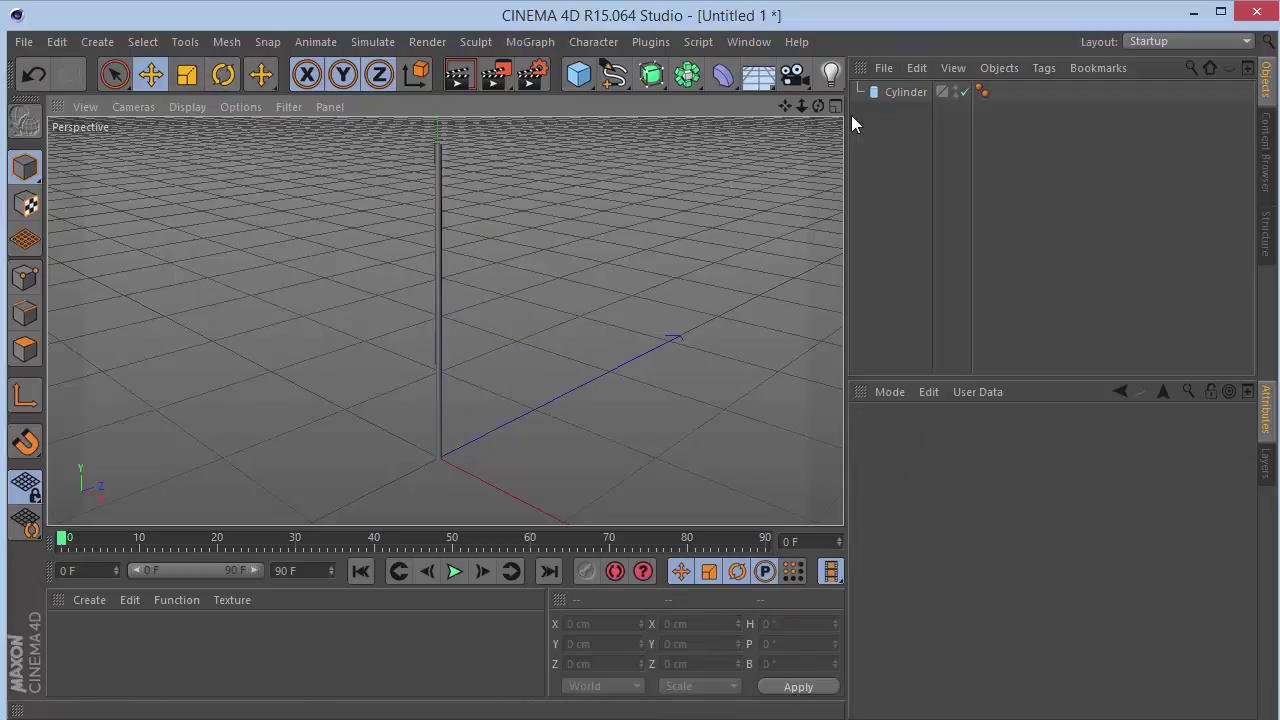
Duplicate the pole cylinder and give the copy a height of 40 cm and a +X orientation as a crossbar.
click(893, 92)
key(ctrl+c)
key(ctrl+v)
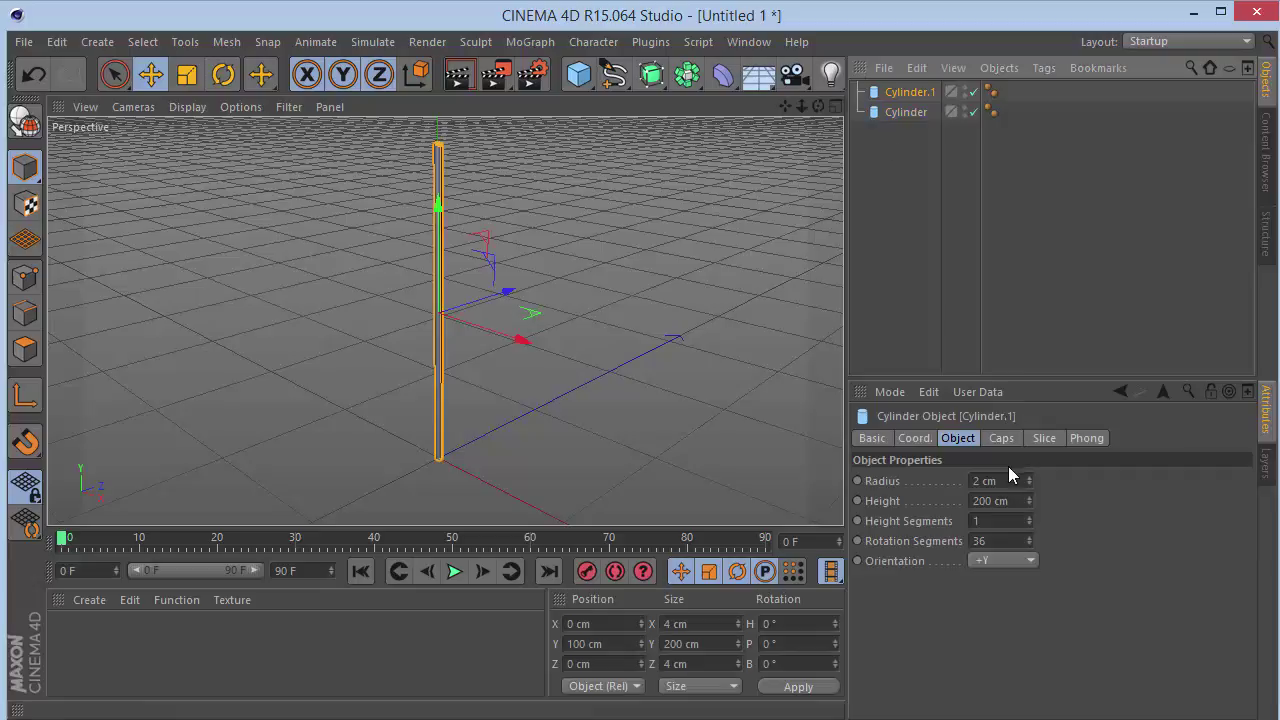
click(1005, 500)
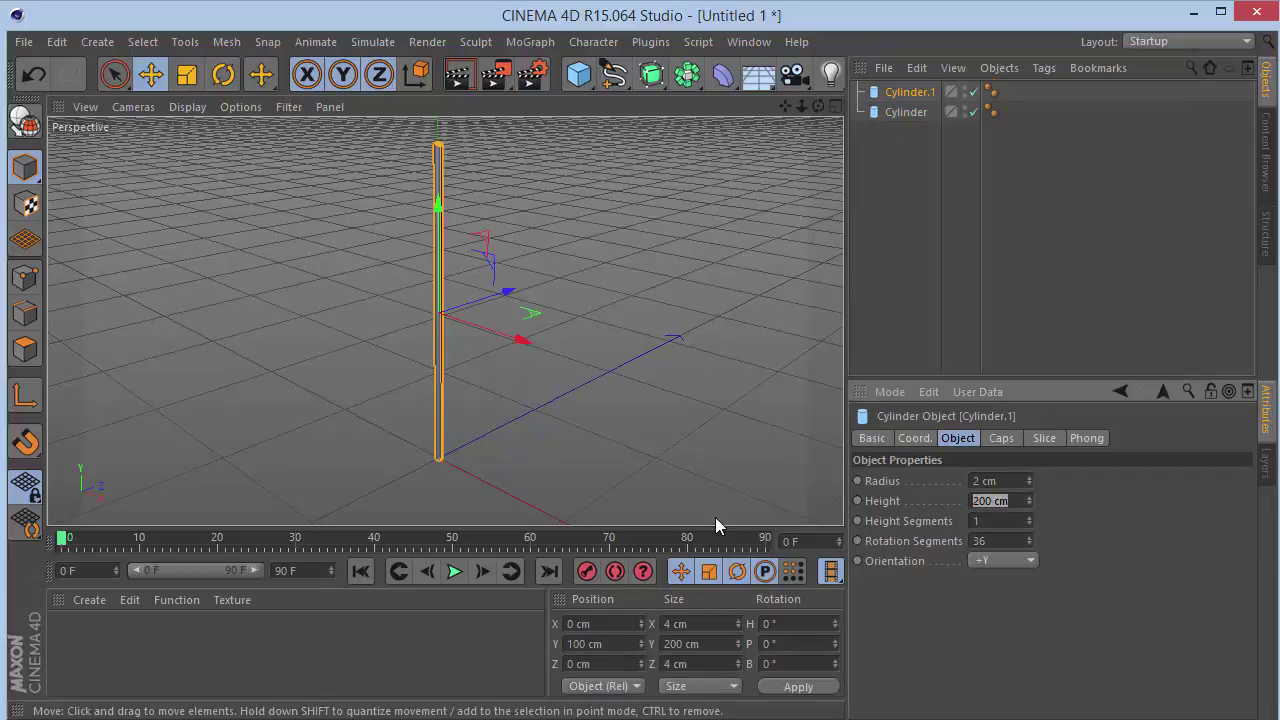
text(40)
key(Return)
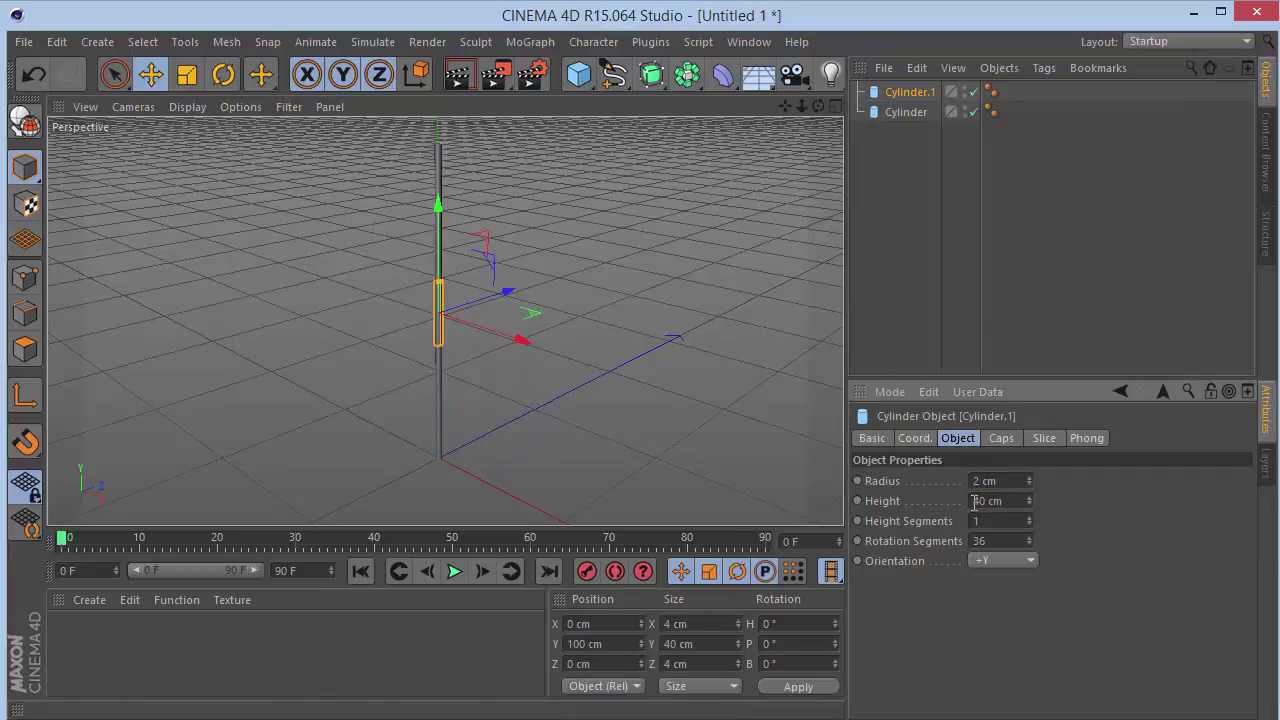
click(1008, 560)
click(999, 582)
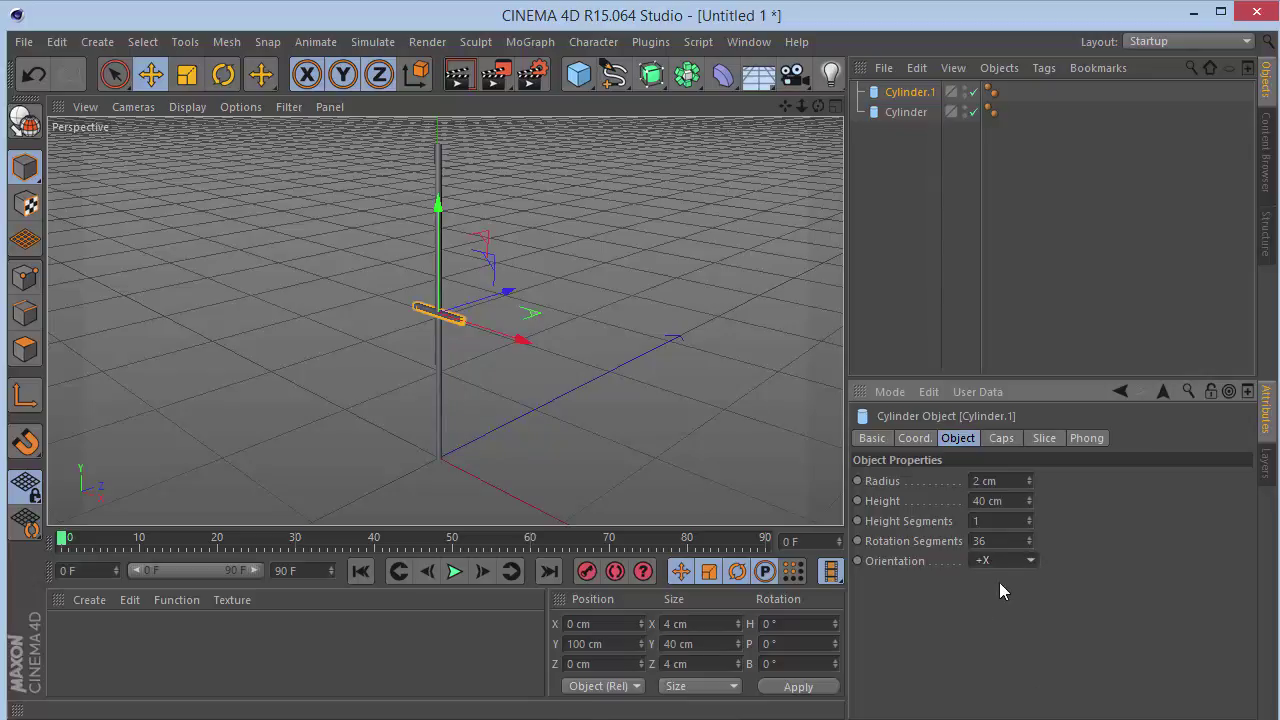
Raise the crossbar near the pole's upper end, with its Y position at 195 cm.
drag(438, 207, 432, 124)
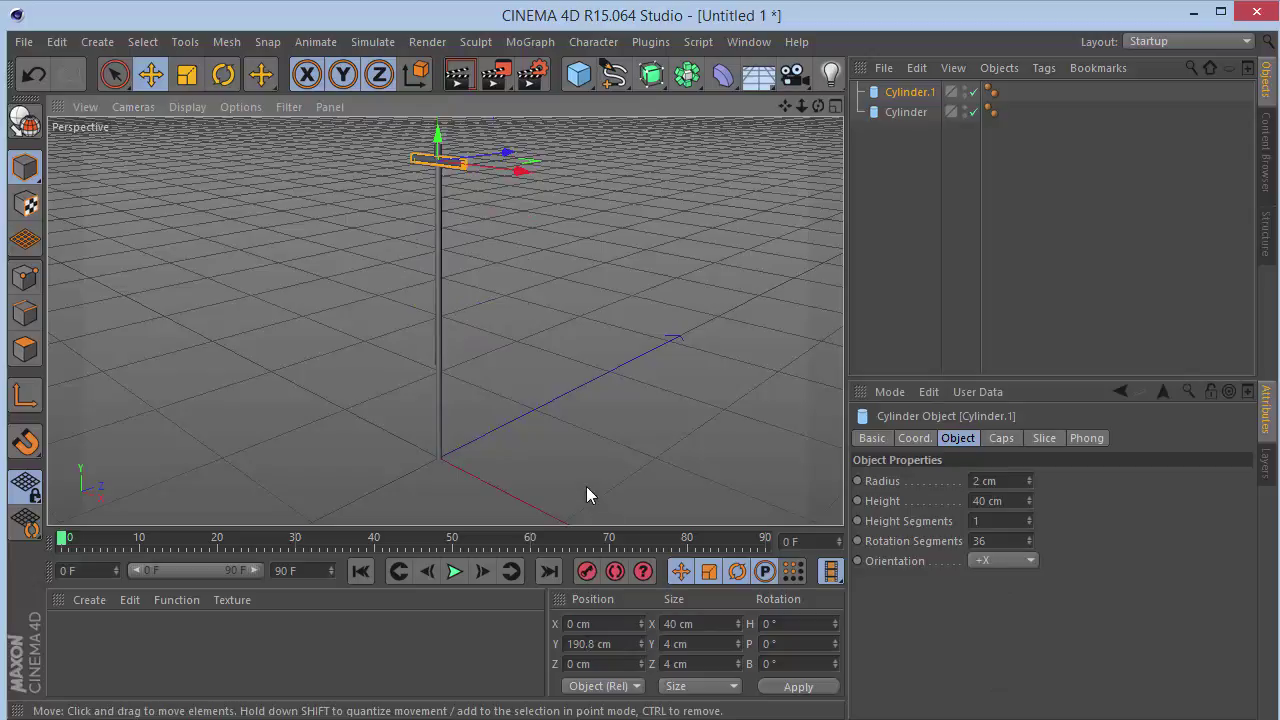
scroll(437, 134, up, 5)
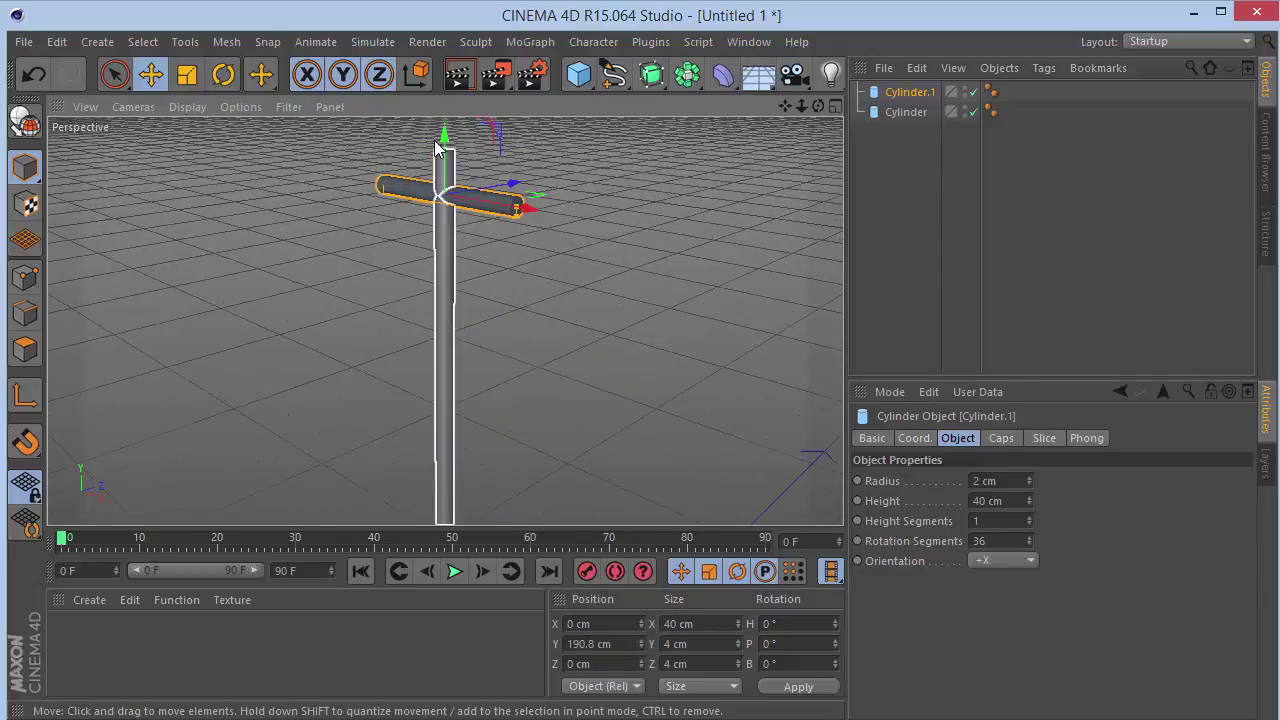
double_click(608, 648)
text(195)
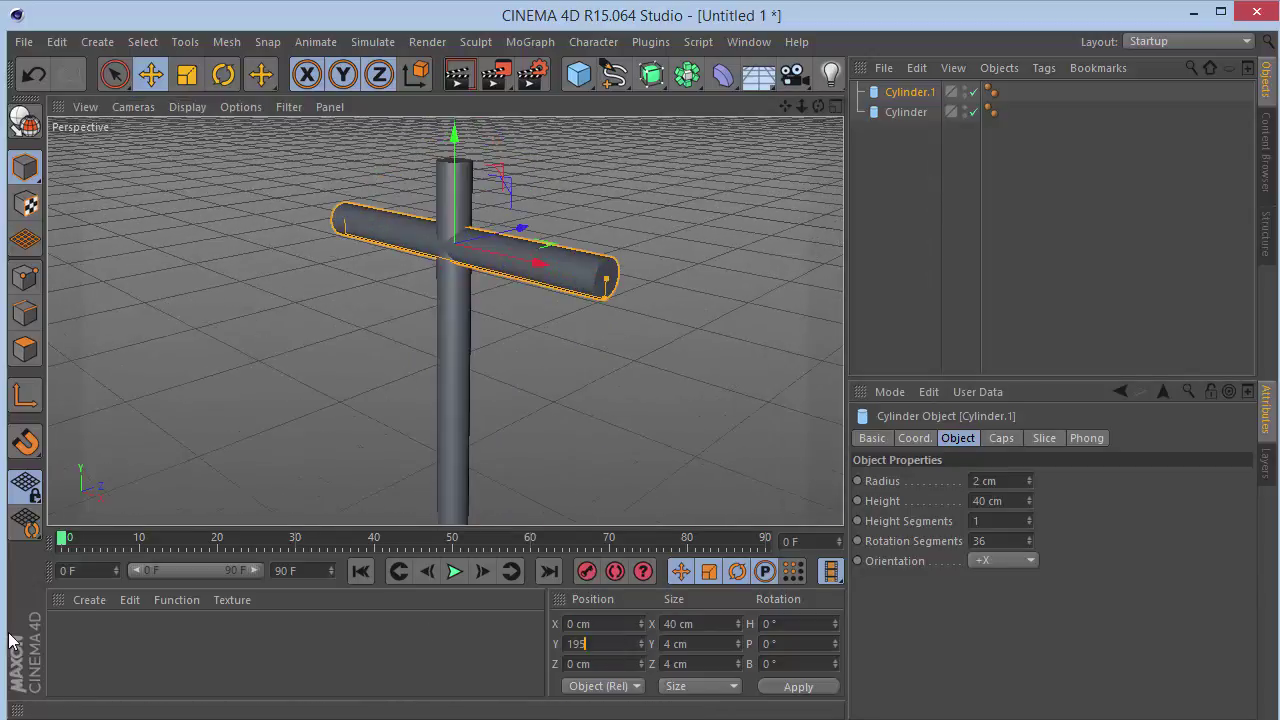
key(Return)
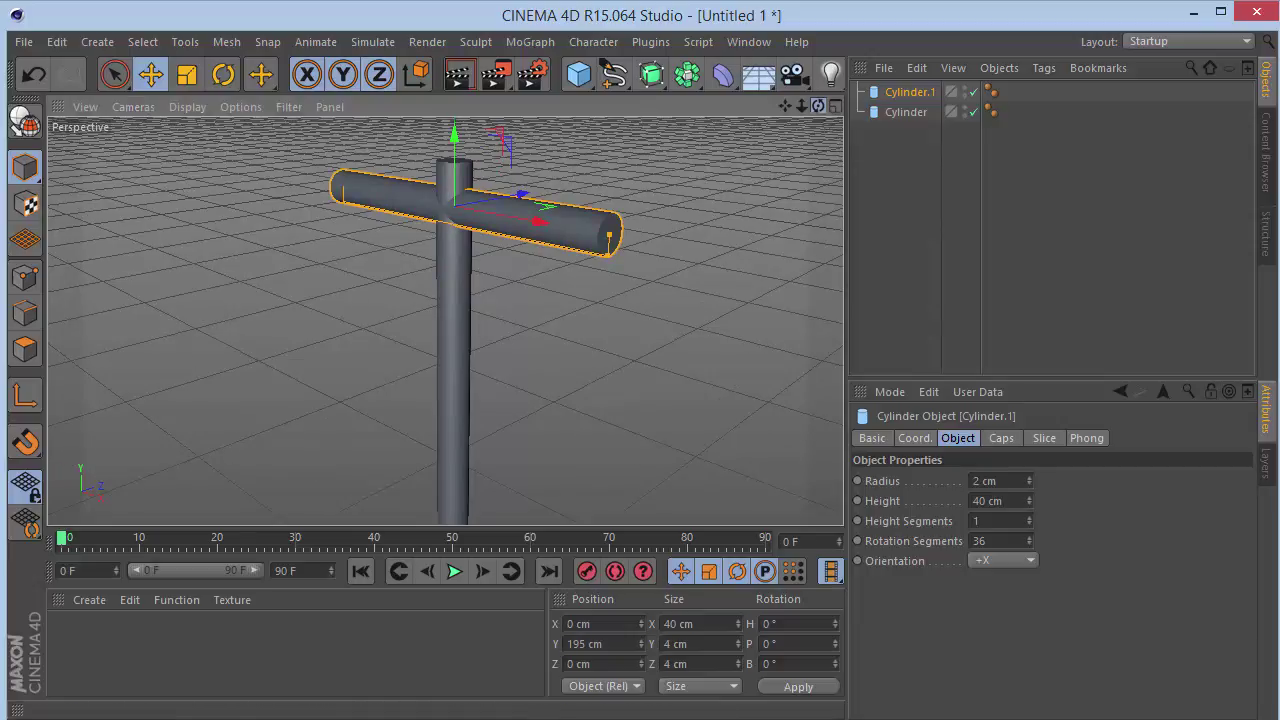
Enable filleted caps on the crossbar with a fillet radius of 0.5 cm.
drag(818, 106, 920, 106)
alt+drag(444, 320, 410, 322)
click(1001, 438)
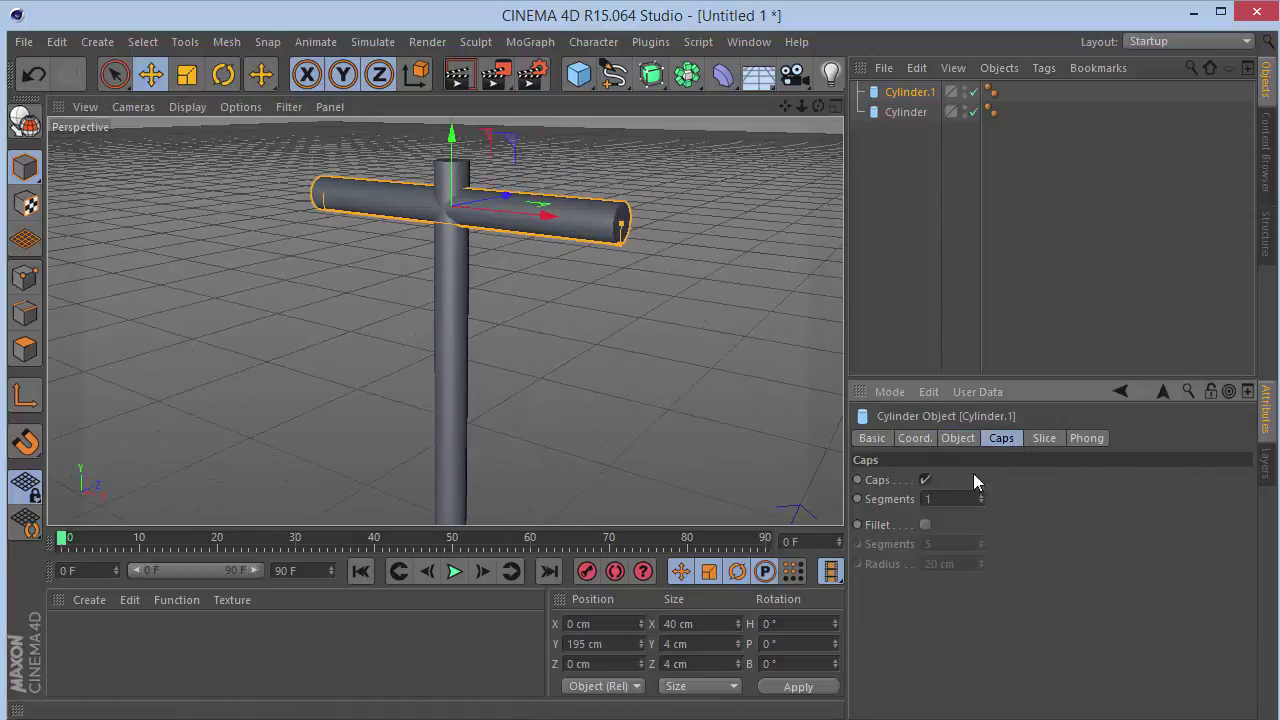
click(924, 524)
double_click(936, 564)
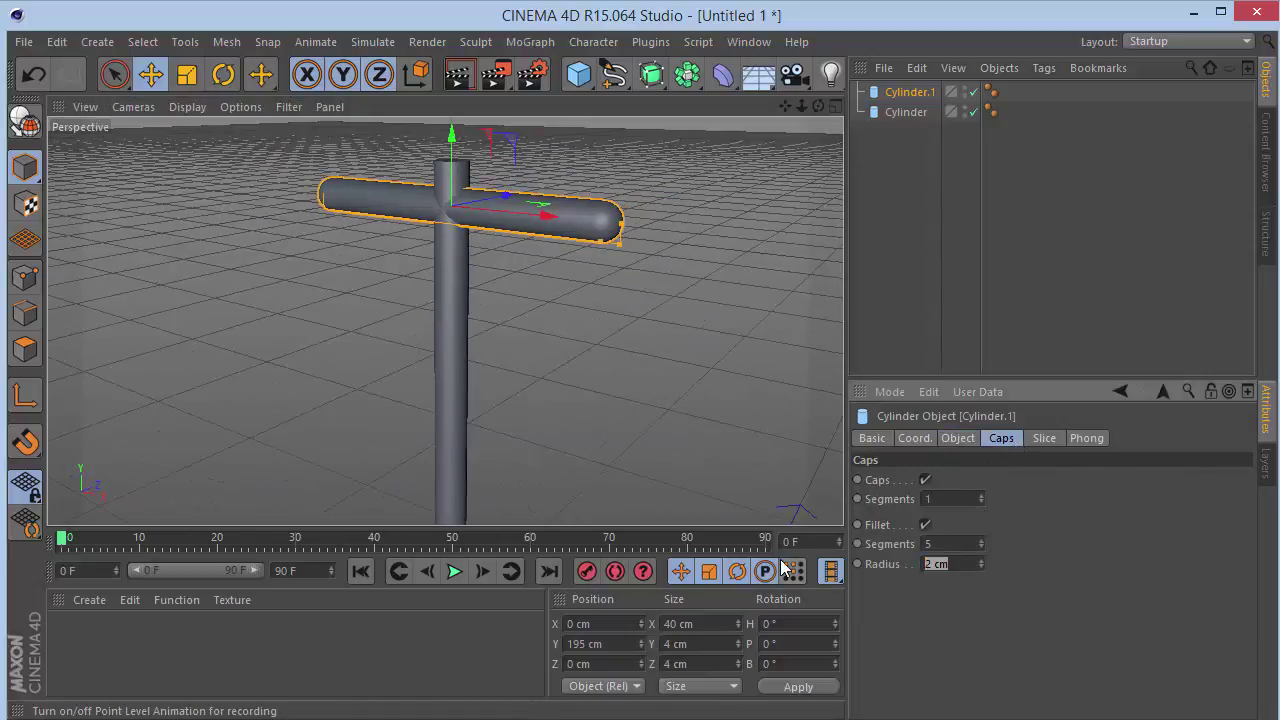
text(0.5)
key(Return)
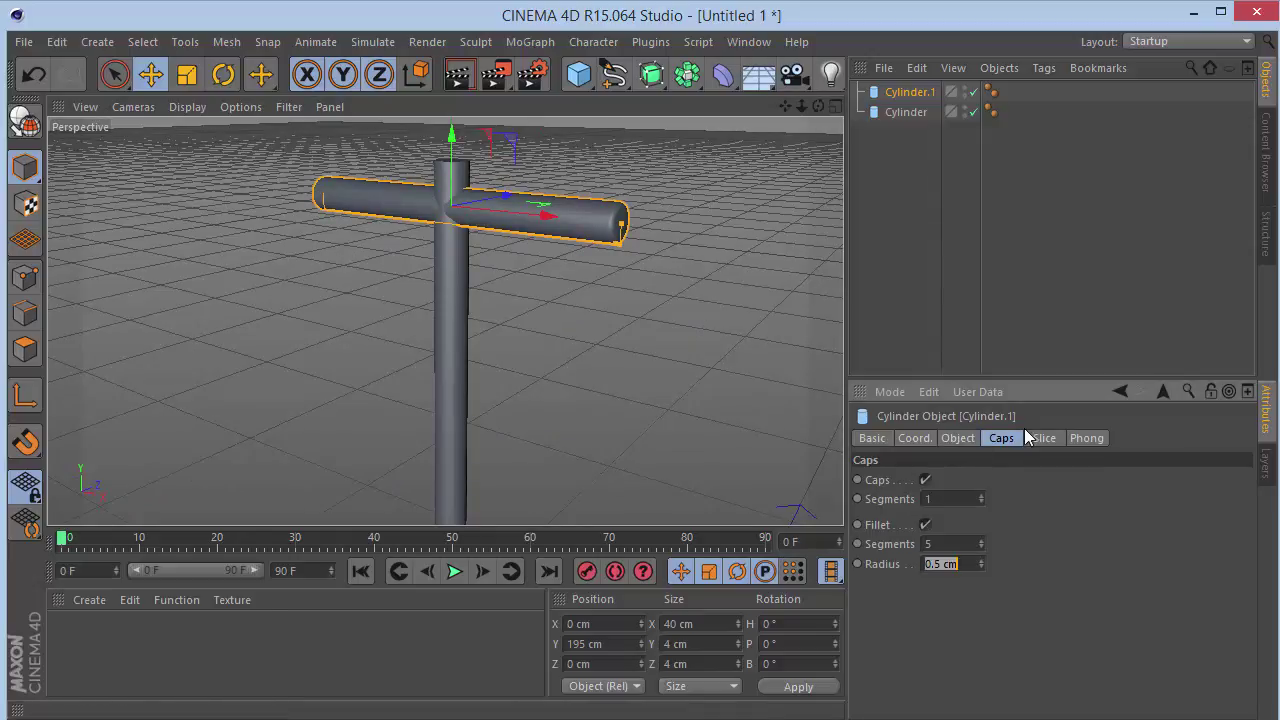
Set the crossbar's radius to 1 cm so it is thinner than the pole.
click(958, 438)
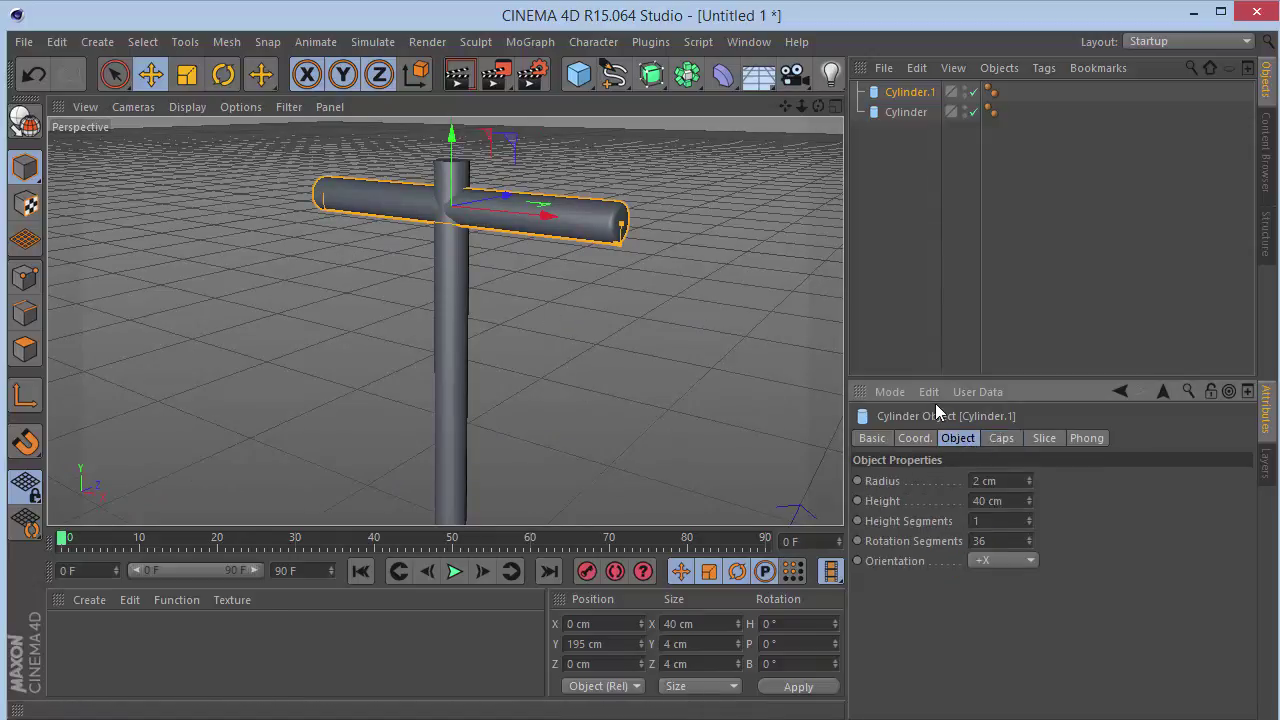
double_click(1004, 480)
text(1)
key(Return)
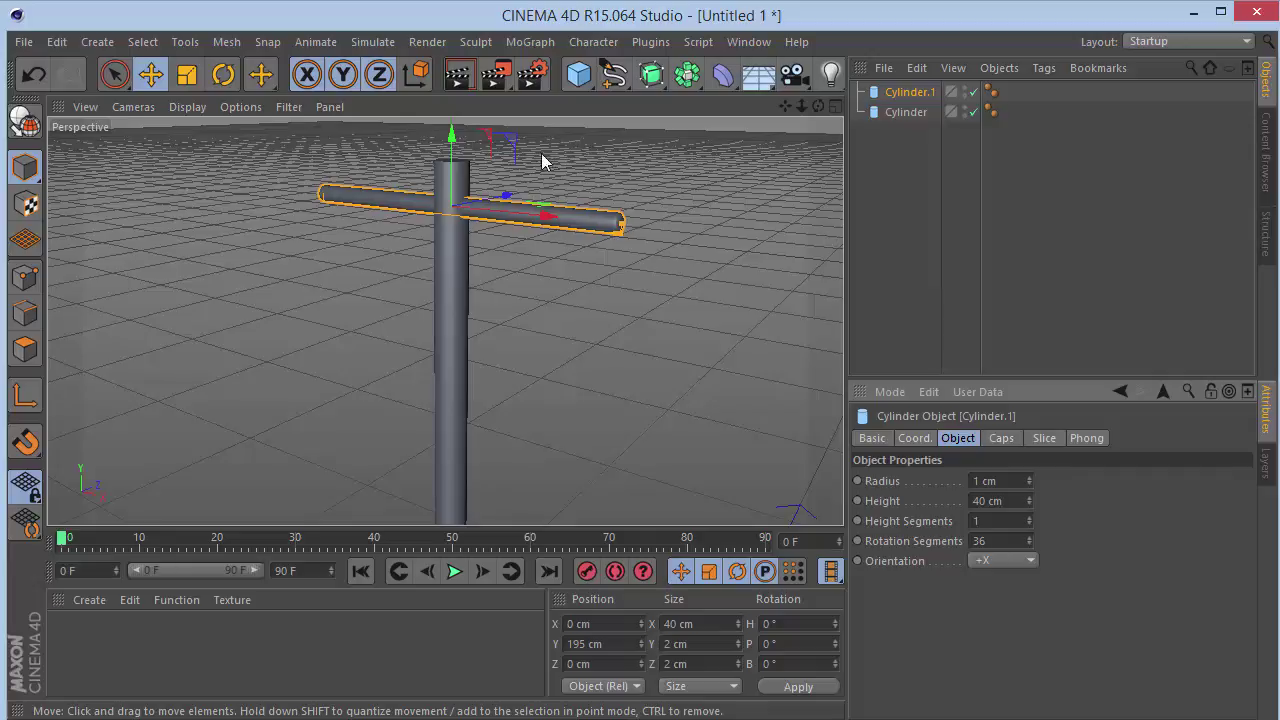
click(878, 205)
Duplicate the crossbar and set the copy's radius to 2 cm and its height to 3 cm.
click(905, 95)
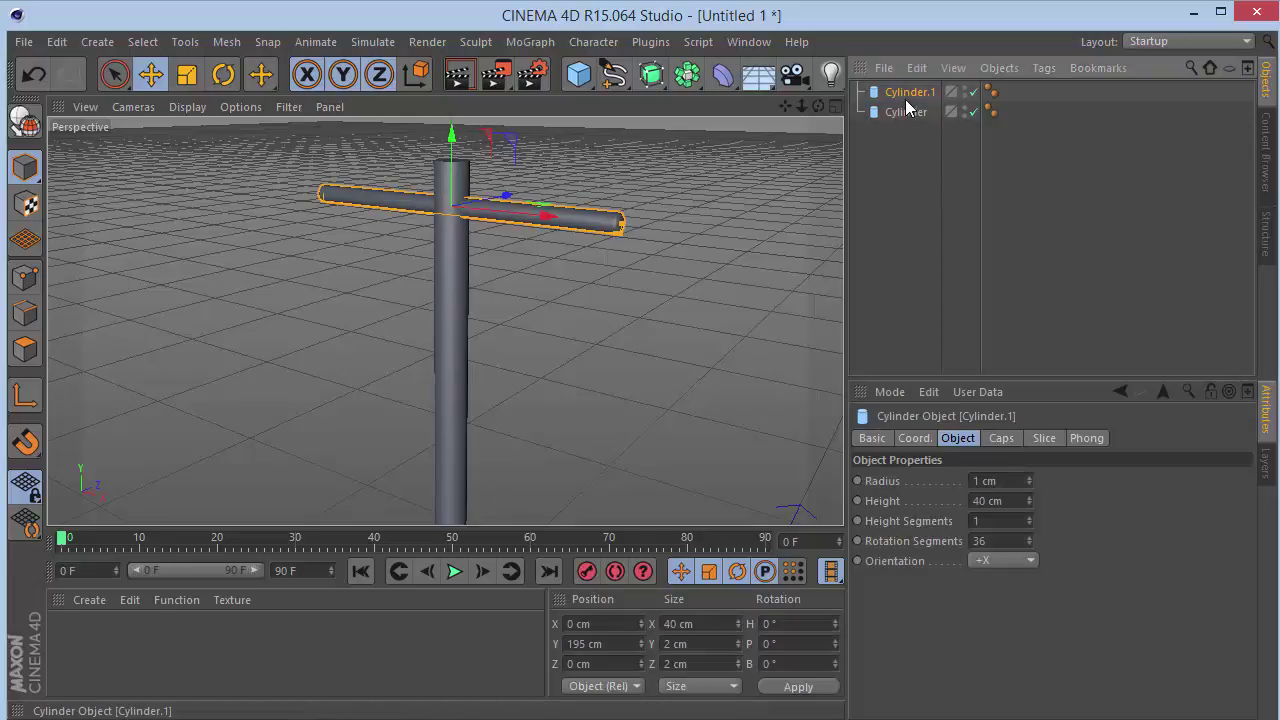
key(ctrl+c)
key(ctrl+v)
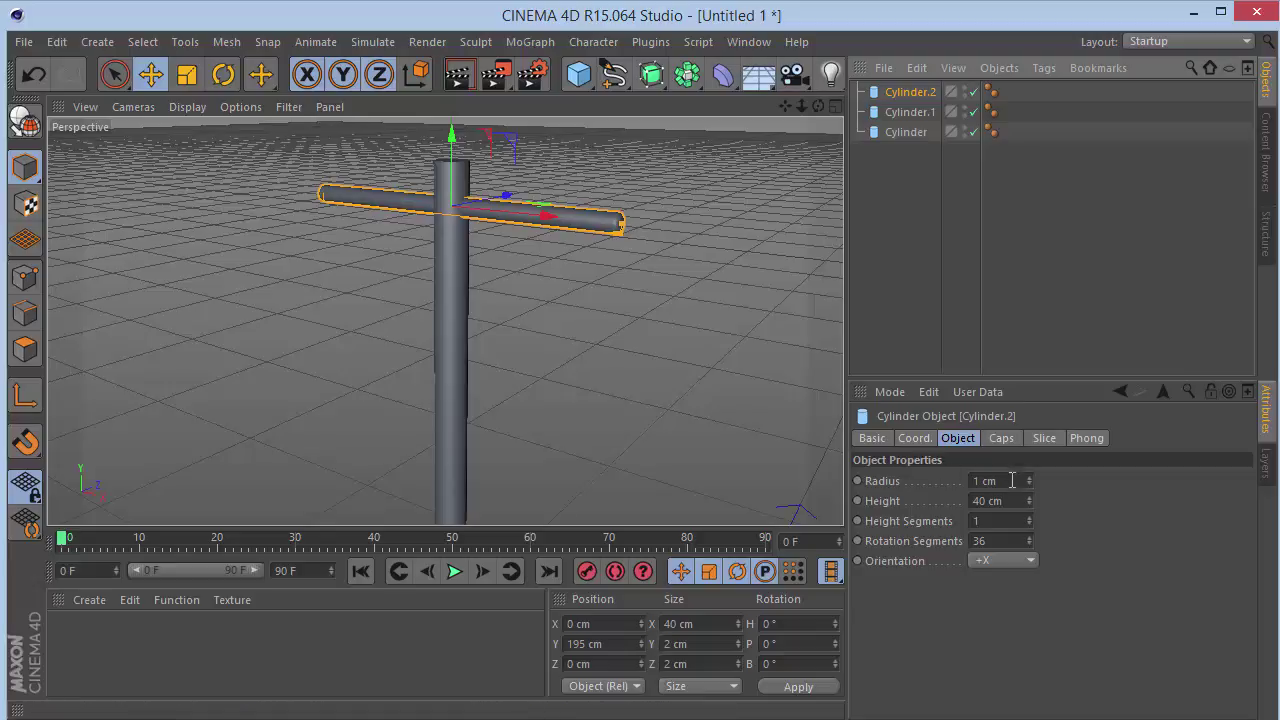
drag(1011, 481, 490, 470)
text(2)
key(Return)
click(985, 501)
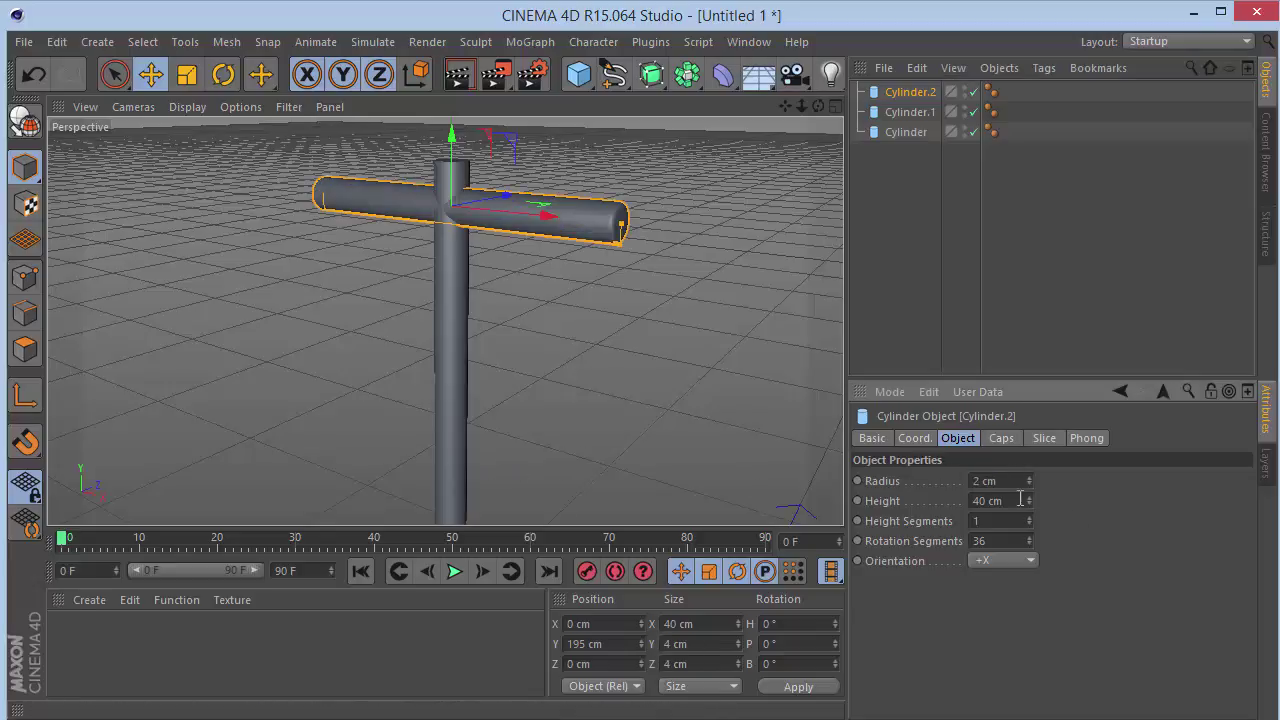
text(3)
key(Return)
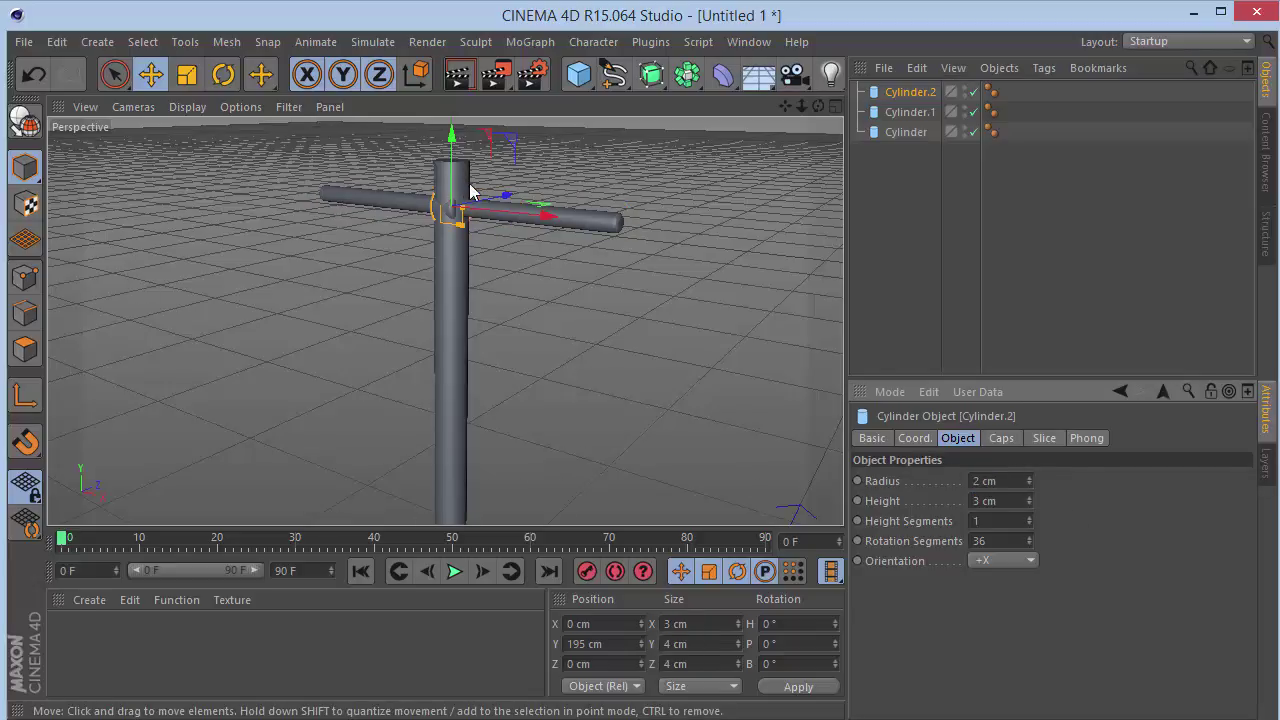
Move the short cylinder along X to about 17.7 cm at the crossbar's end and set its radius to 1.5 cm.
drag(543, 214, 698, 232)
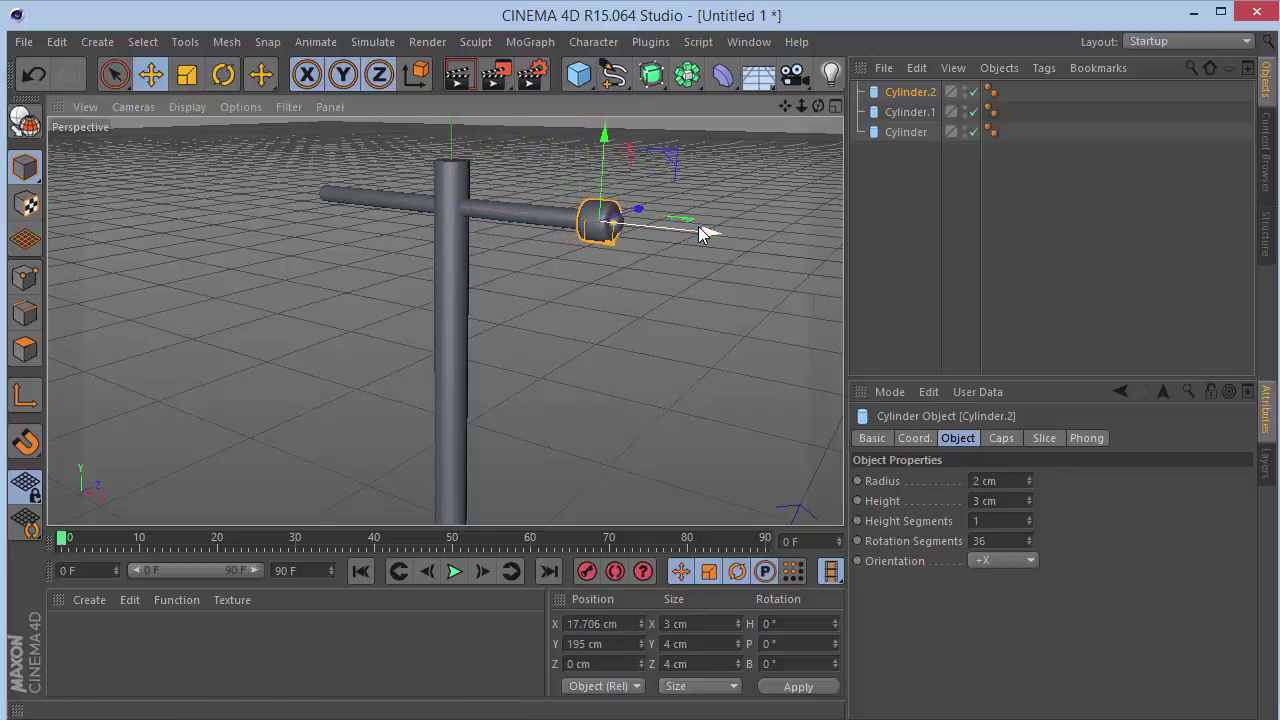
click(1005, 484)
text(1.5)
key(Tab)
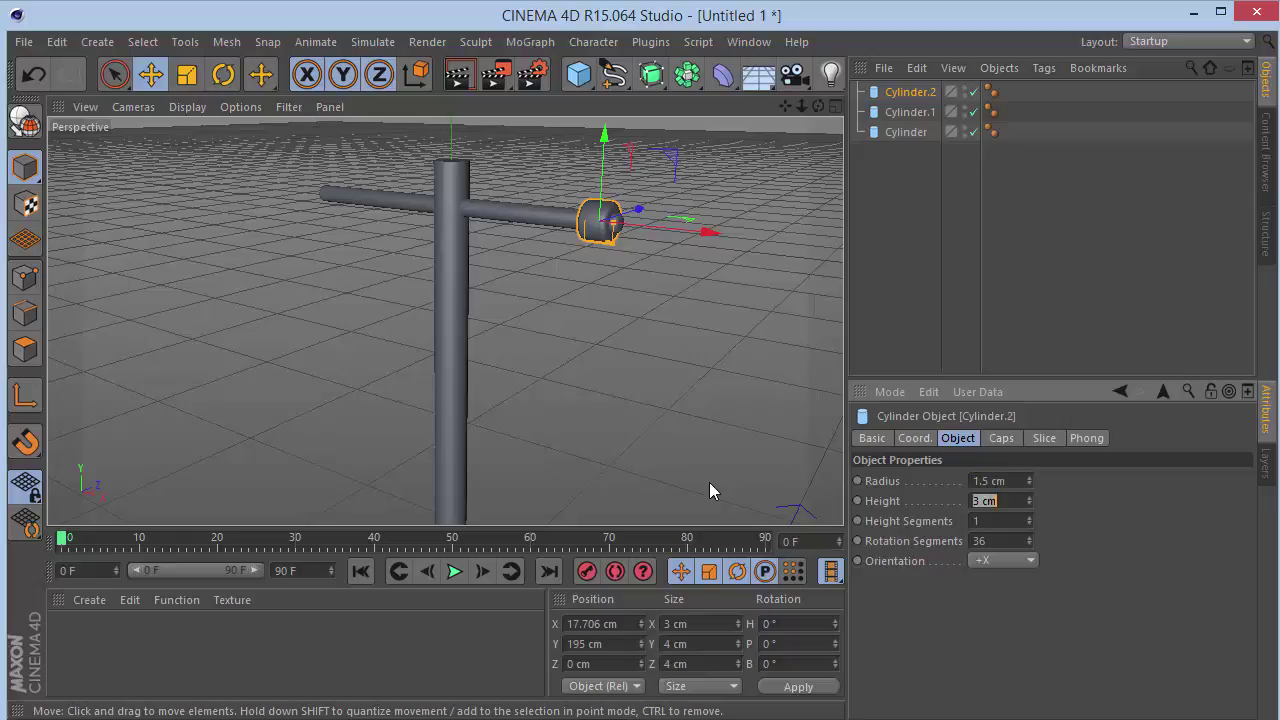
Set the crossbar end piece's height to 2 cm and move it outward along X to about 19.1 cm.
text(2)
key(Return)
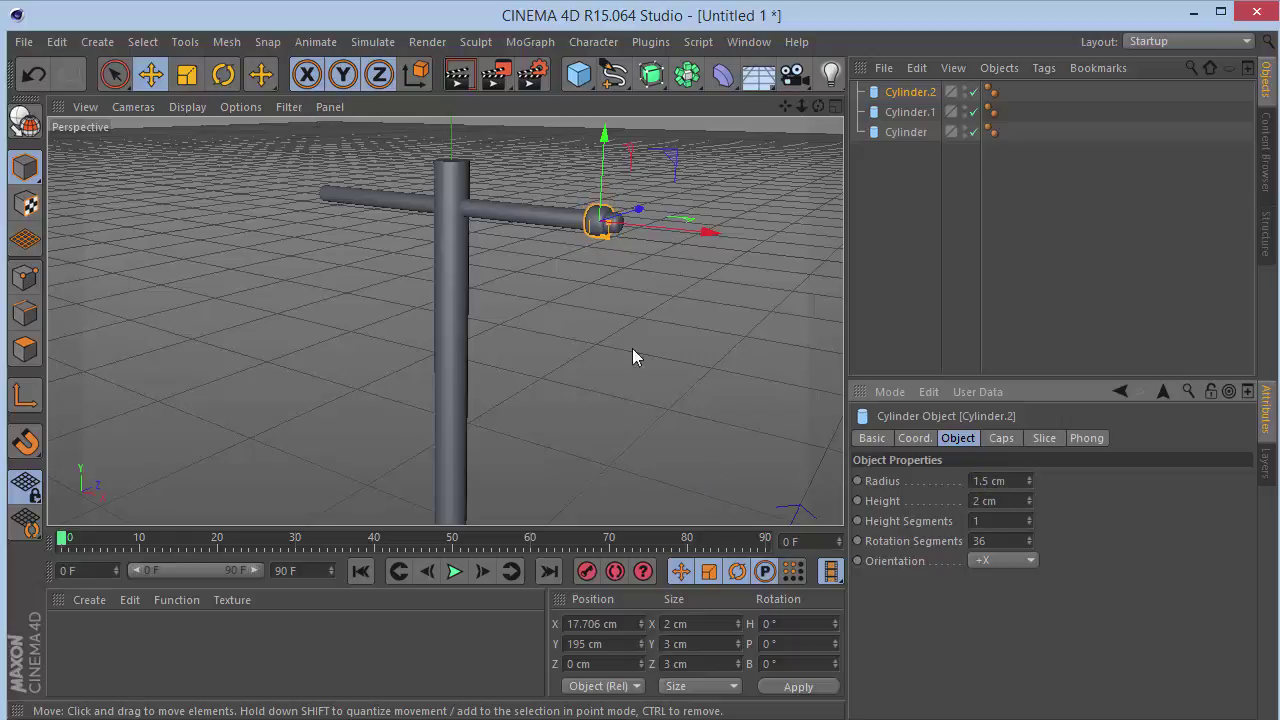
scroll(640, 261, up, 6)
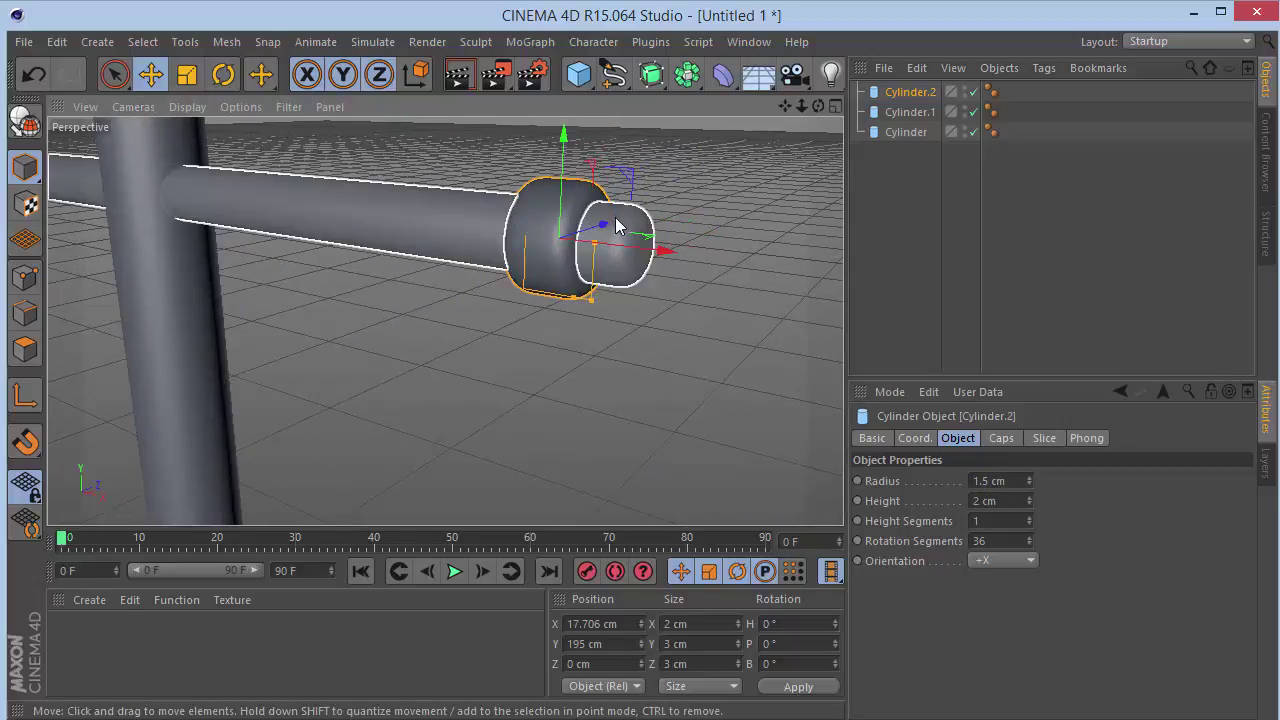
drag(658, 253, 721, 265)
click(1003, 438)
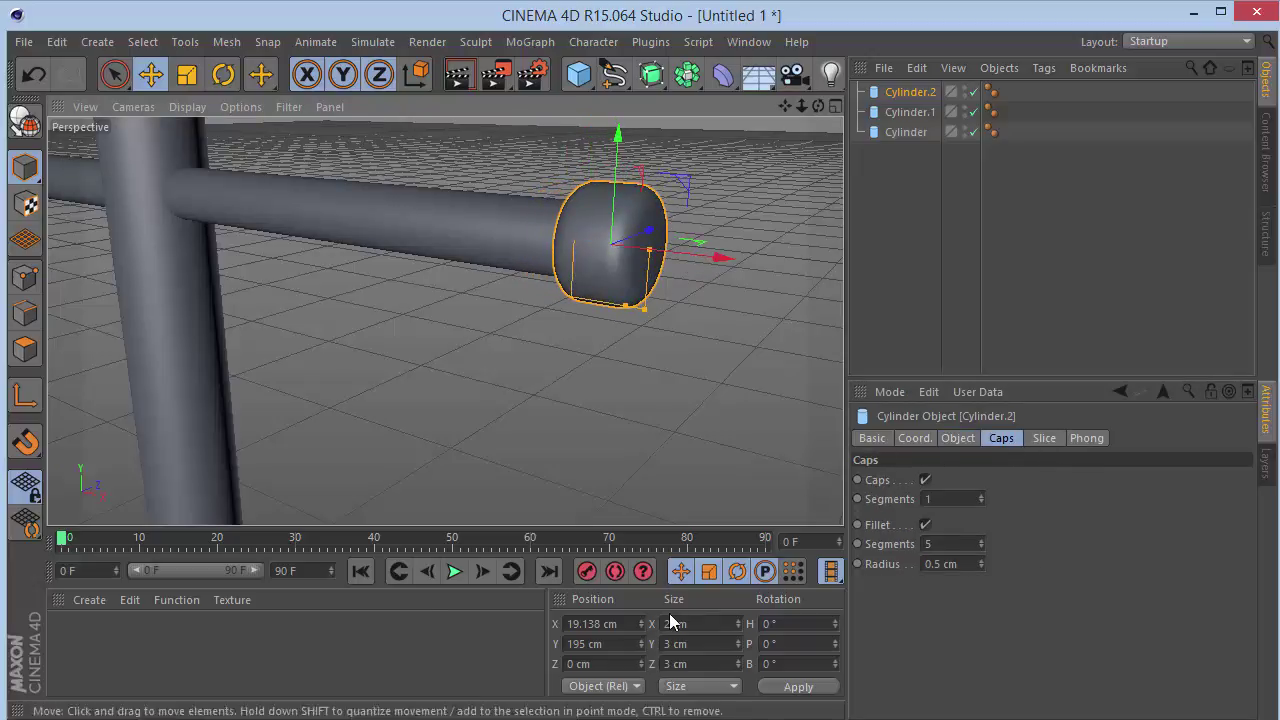
Try the end piece at an X position of 20 cm.
drag(631, 625, 8, 646)
text(20)
key(Return)
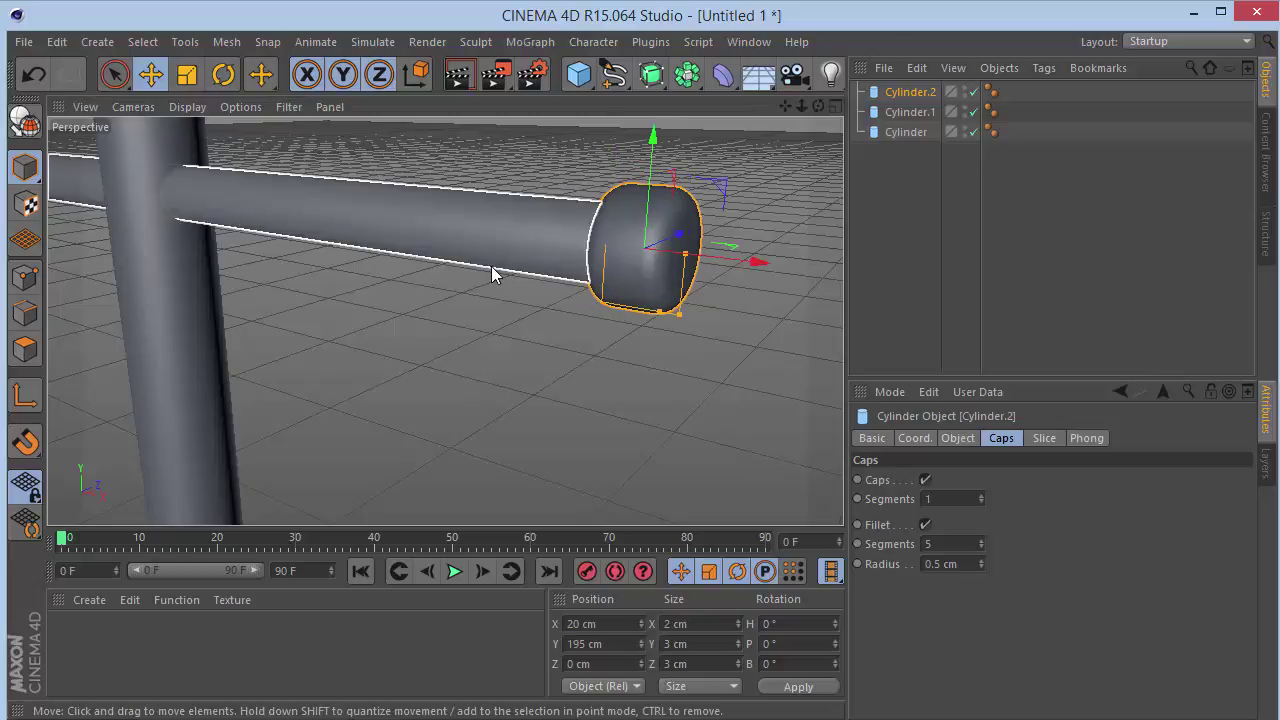
Set the end piece's X position to 19 cm so it sits over the end of the crossbar.
drag(818, 106, 750, 108)
drag(620, 624, 287, 609)
text(19)
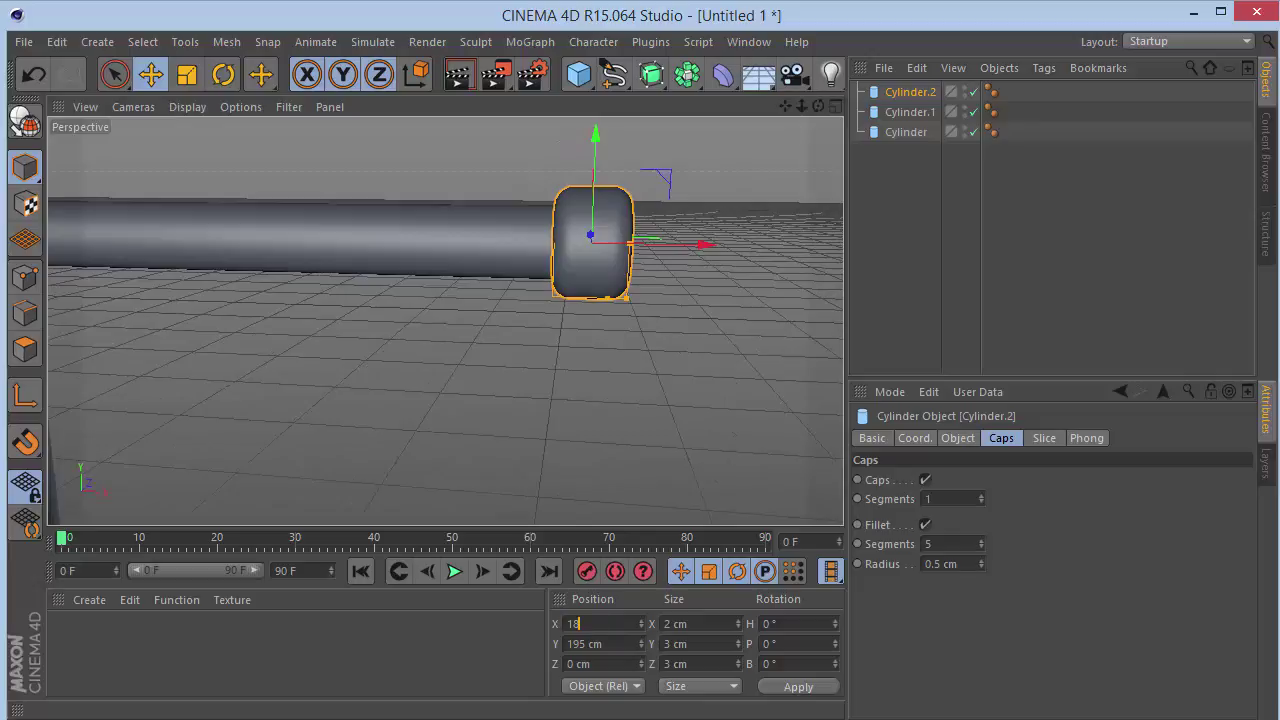
key(Return)
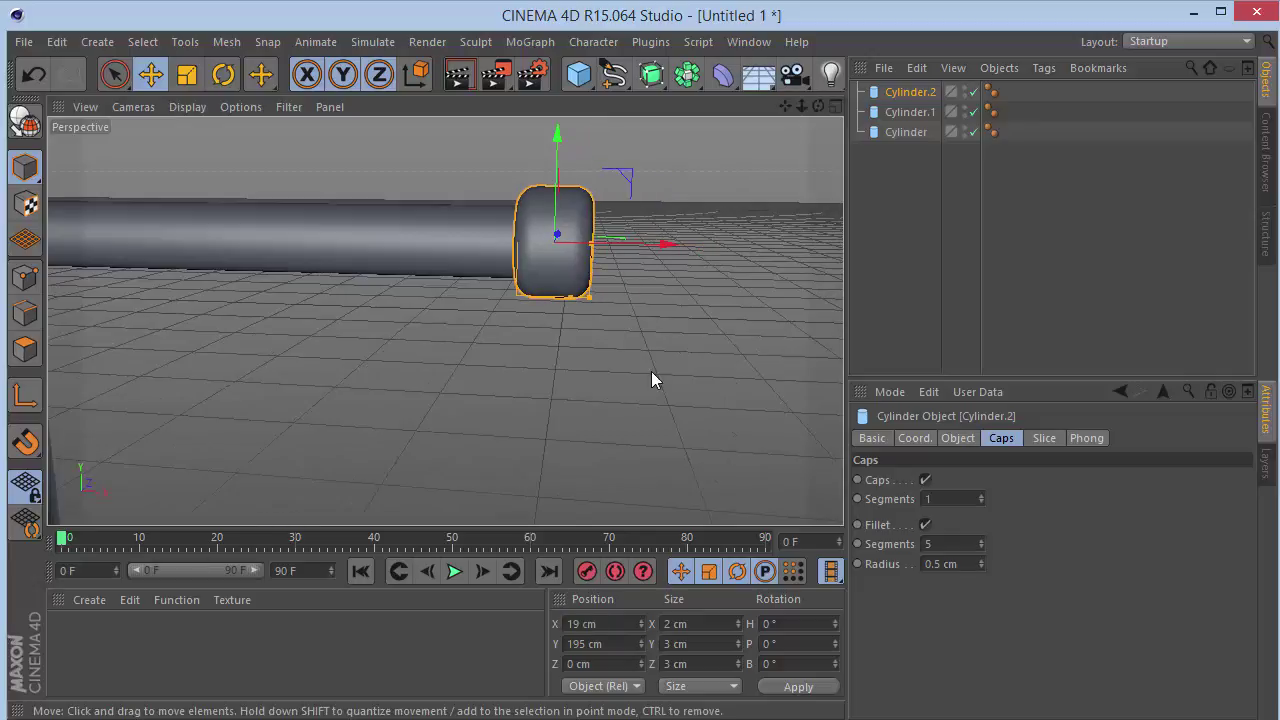
drag(818, 106, 470, 330)
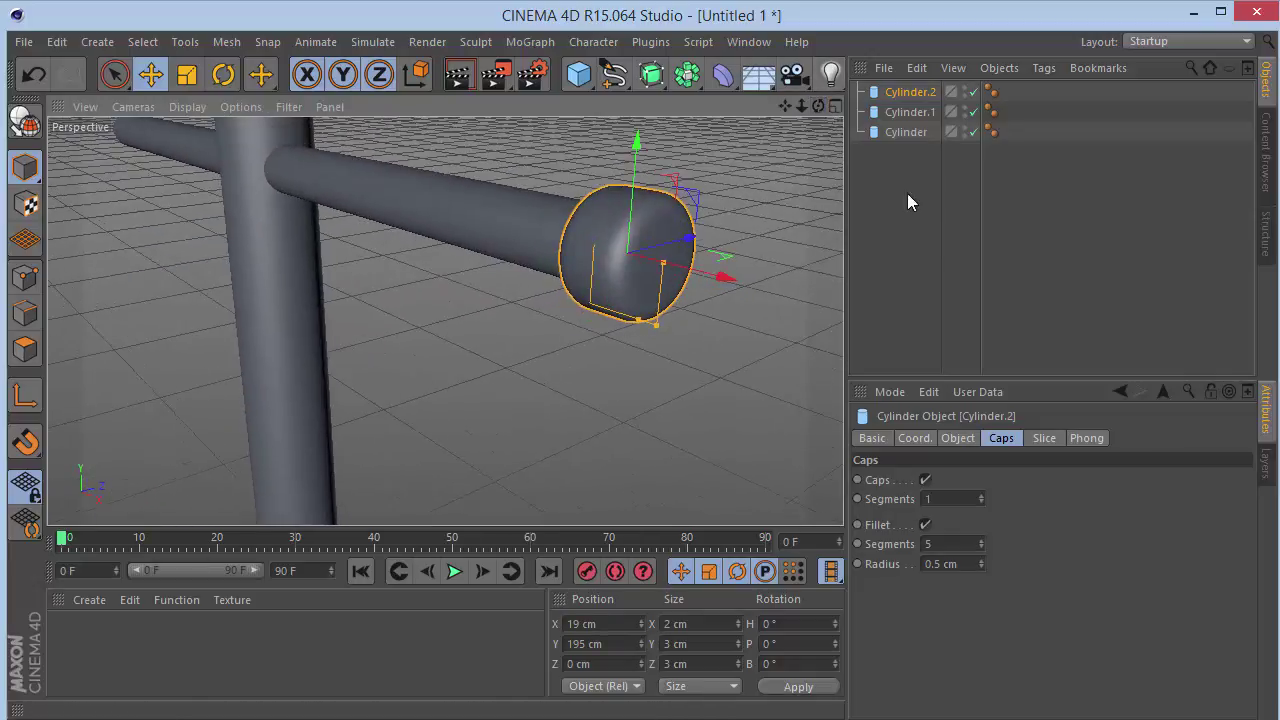
Duplicate the end piece and place the copy at the crossbar's opposite end with an X position of -19 cm.
click(907, 193)
click(920, 90)
key(ctrl+v)
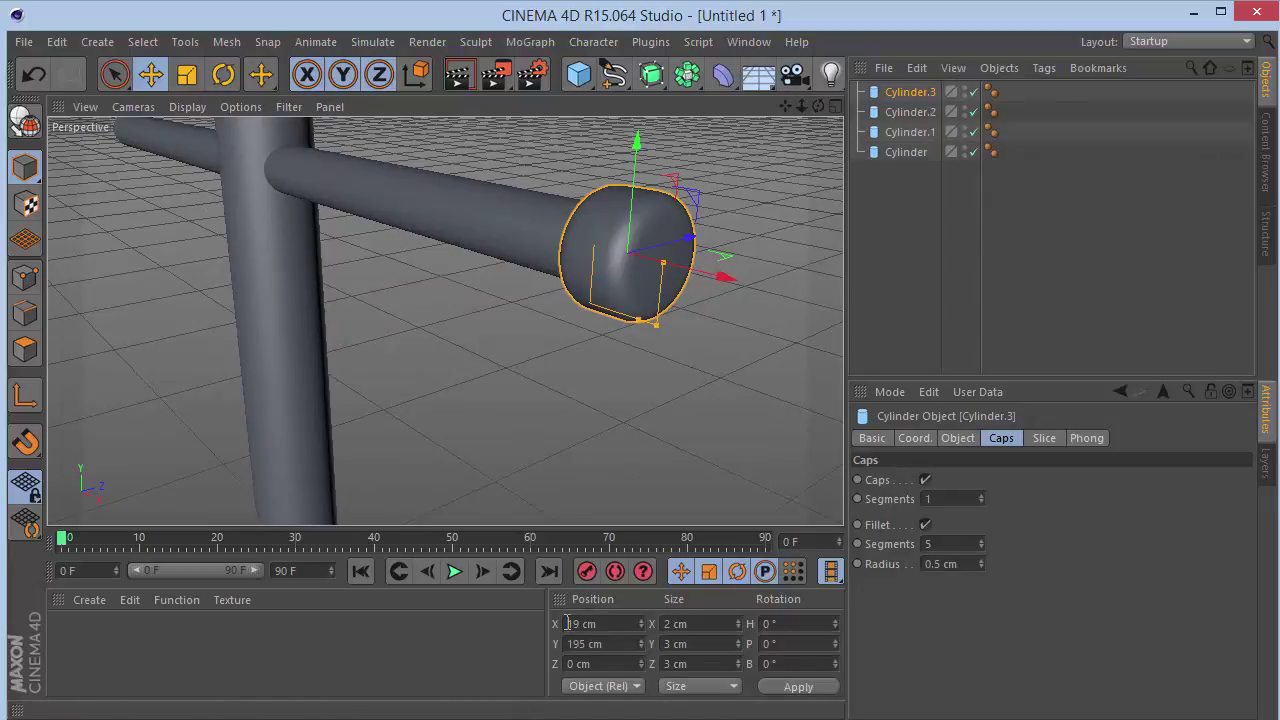
key(Return)
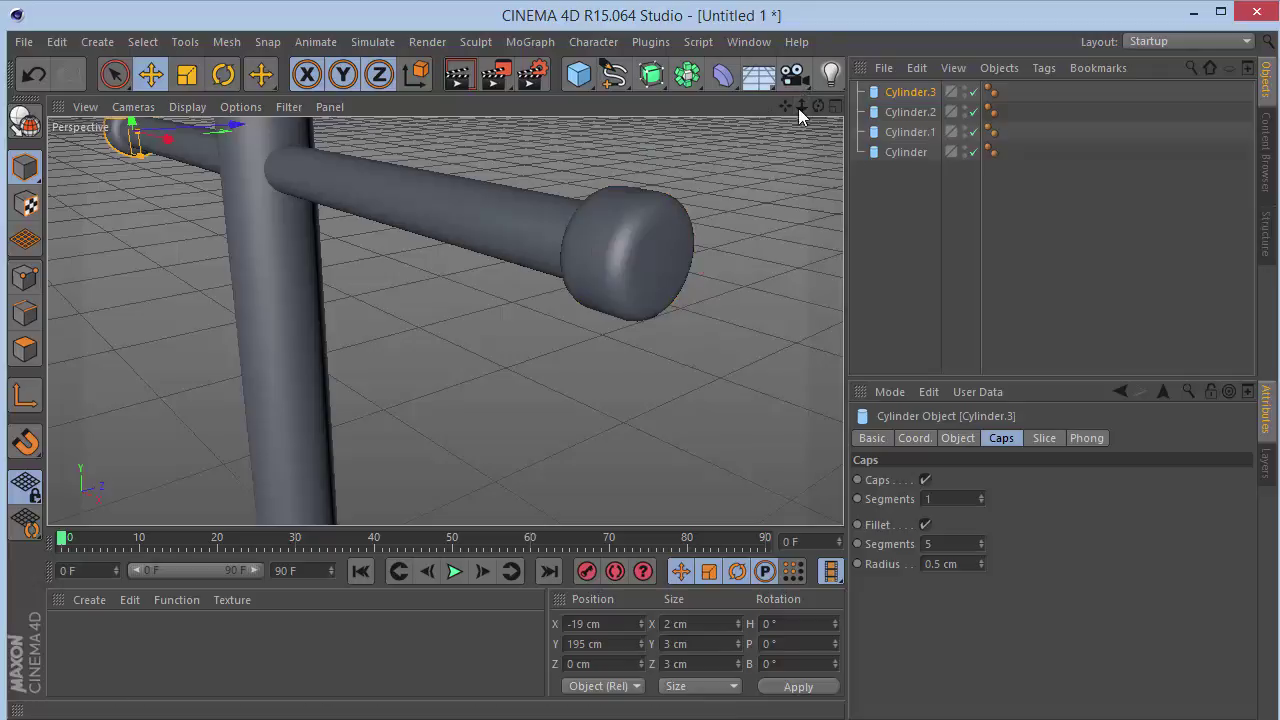
drag(801, 106, 745, 106)
click(226, 285)
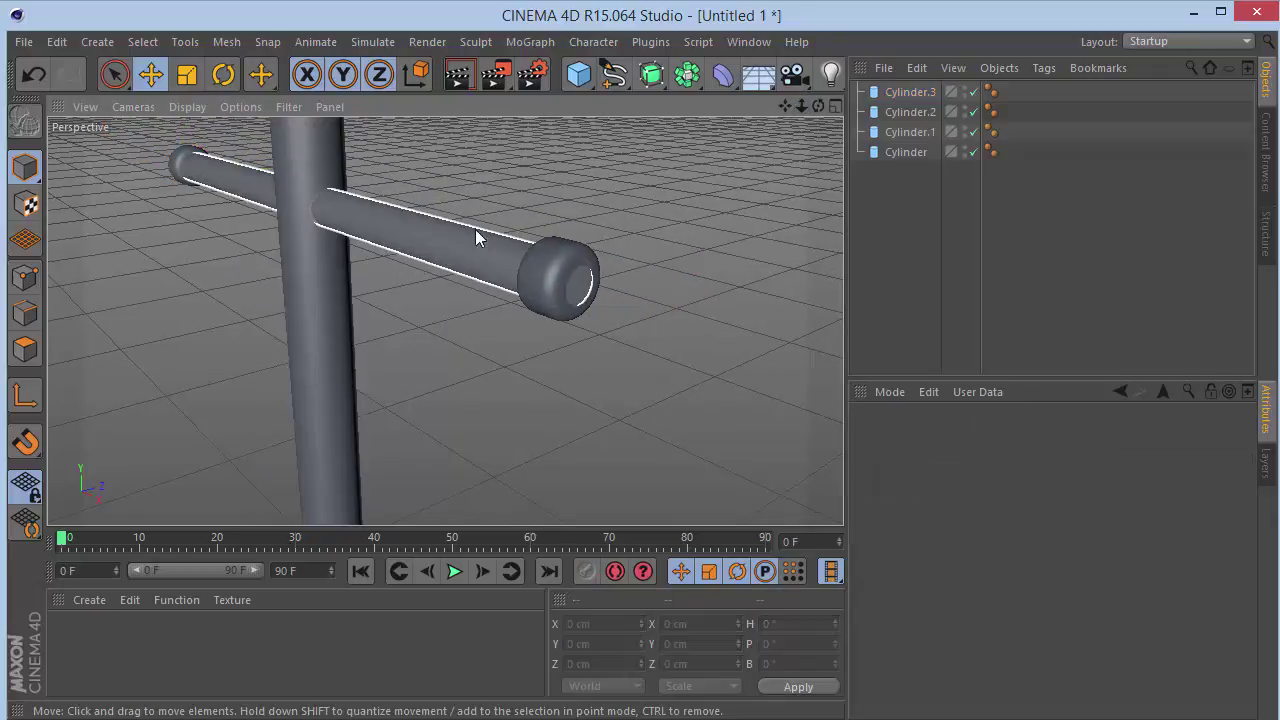
Set the cap fillet radius of both crossbar end pieces together to 0.2 cm.
click(900, 112)
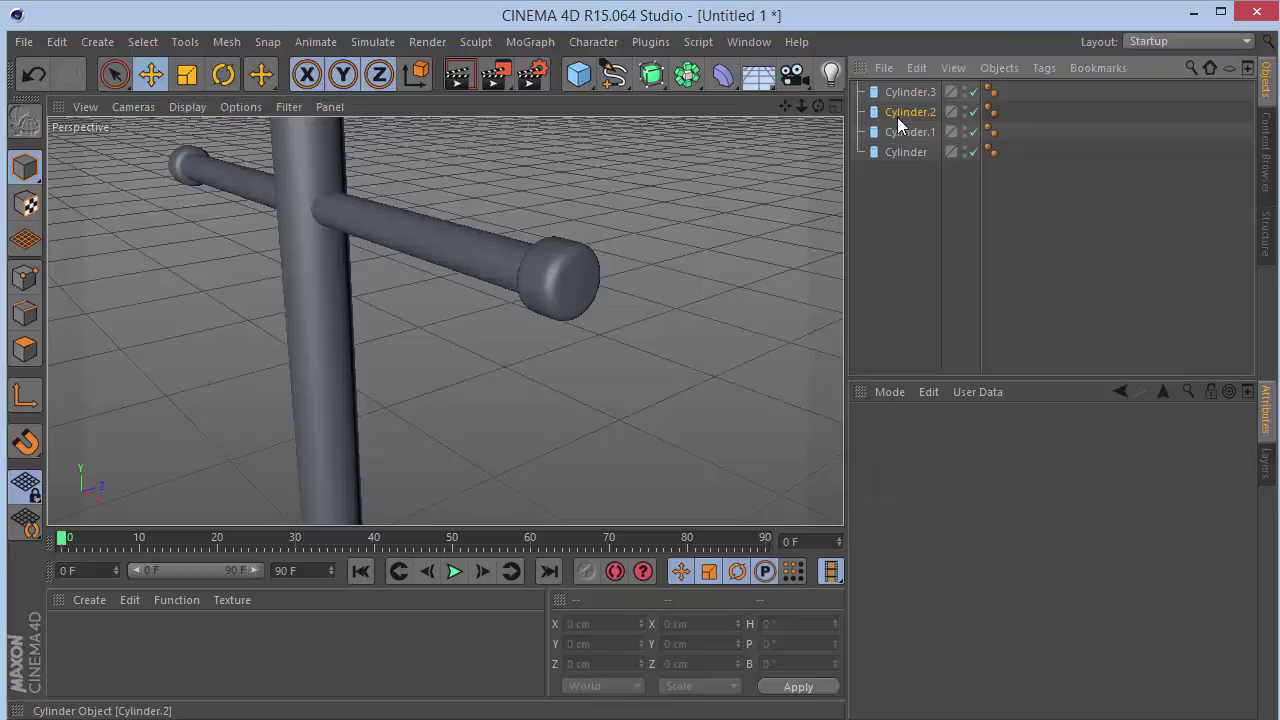
ctrl+click(905, 92)
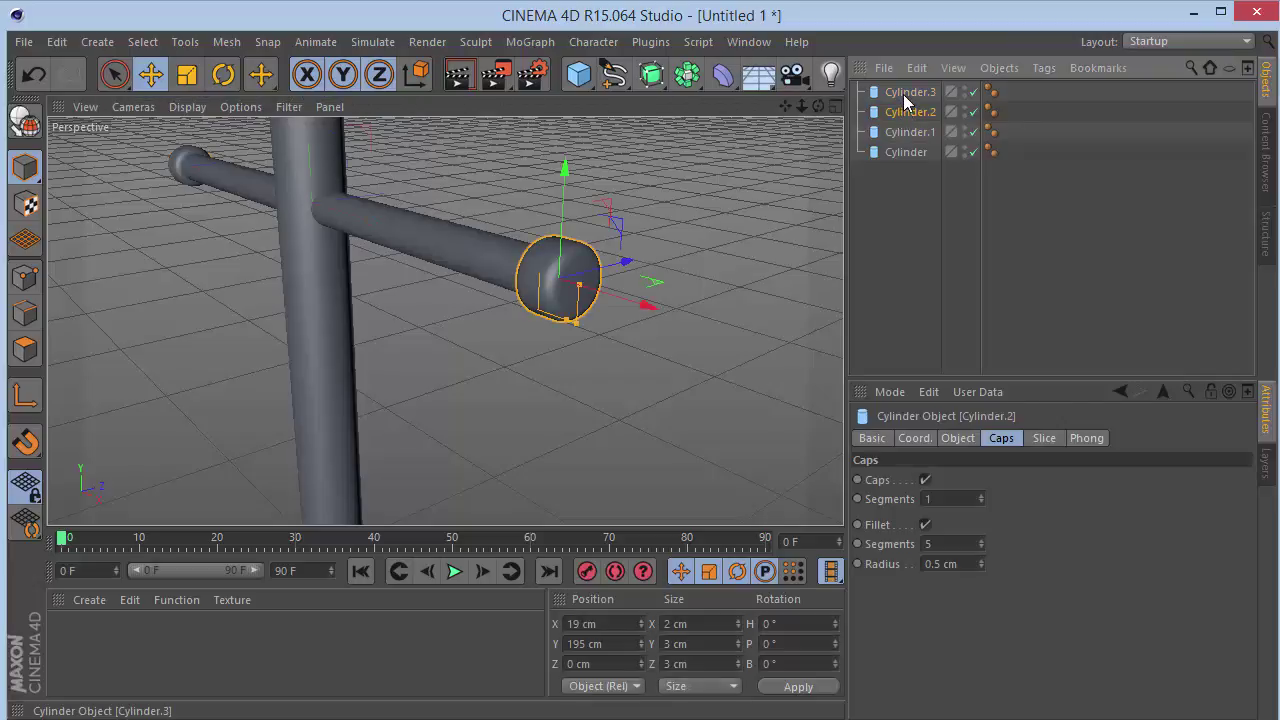
click(981, 570)
click(981, 570)
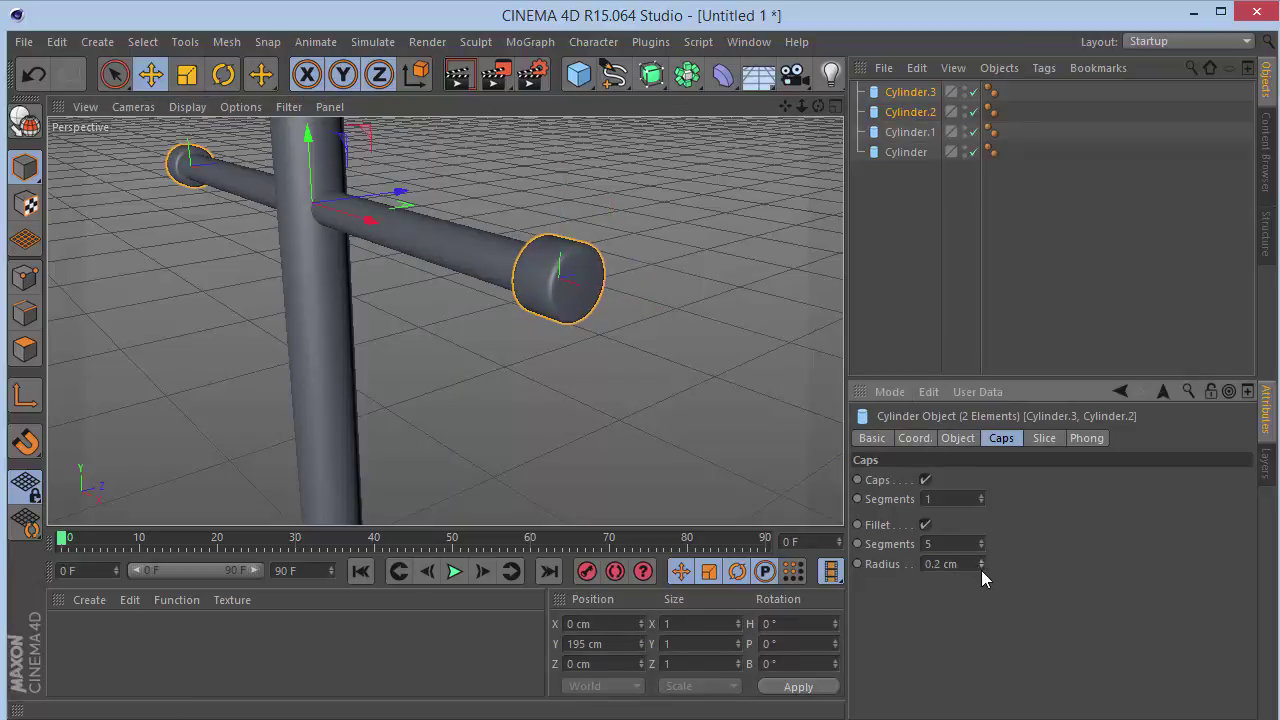
click(933, 274)
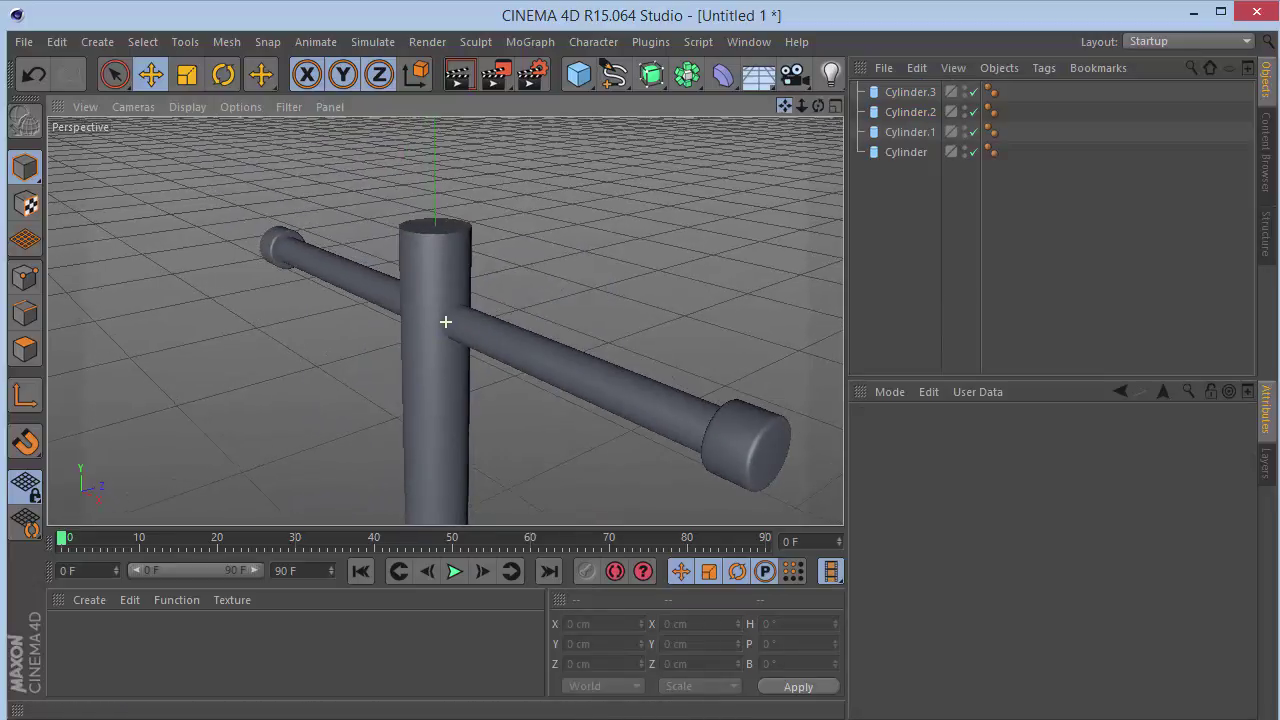
Duplicate the vertical pole and set the copy's height to 50 cm.
click(424, 245)
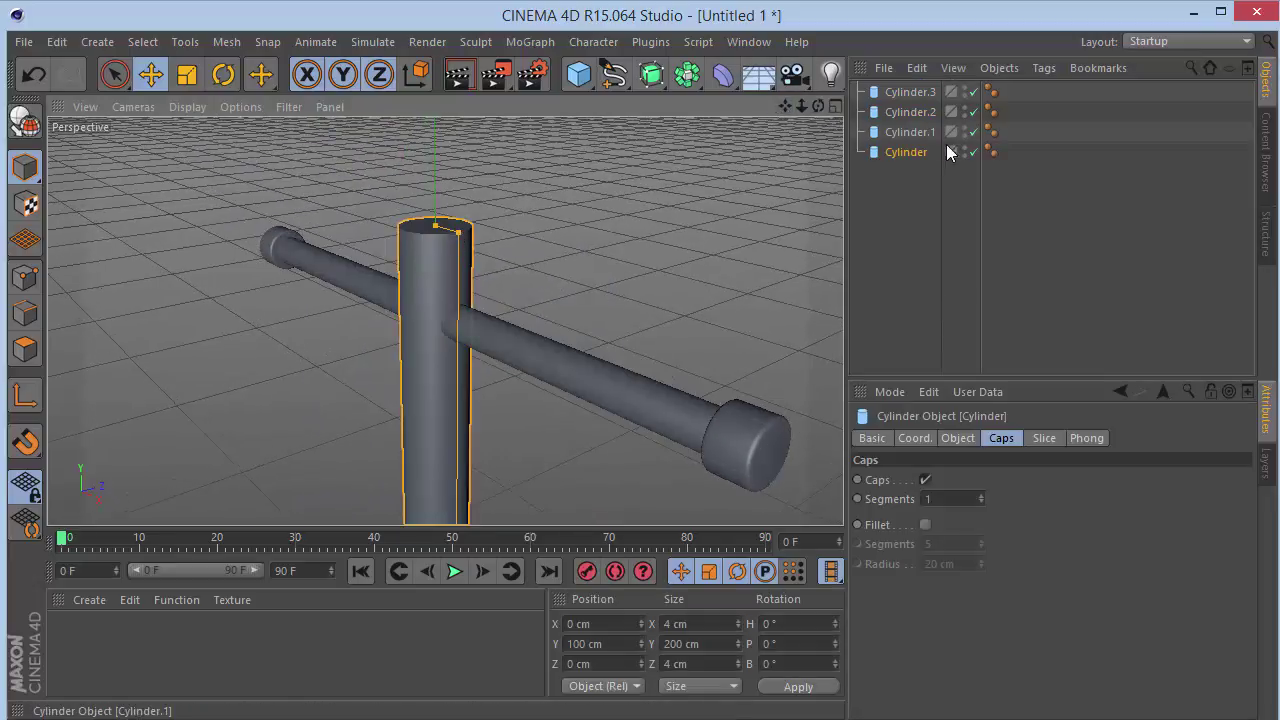
ctrl+drag(929, 154, 814, 152)
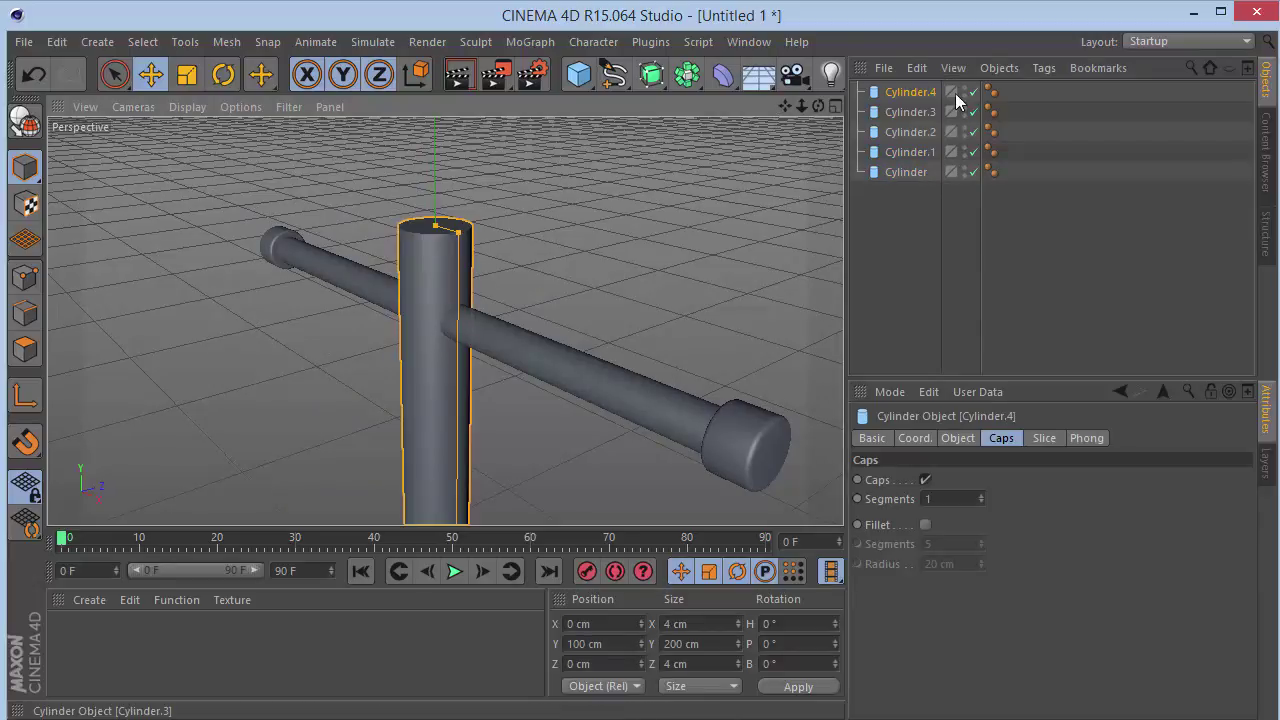
click(958, 440)
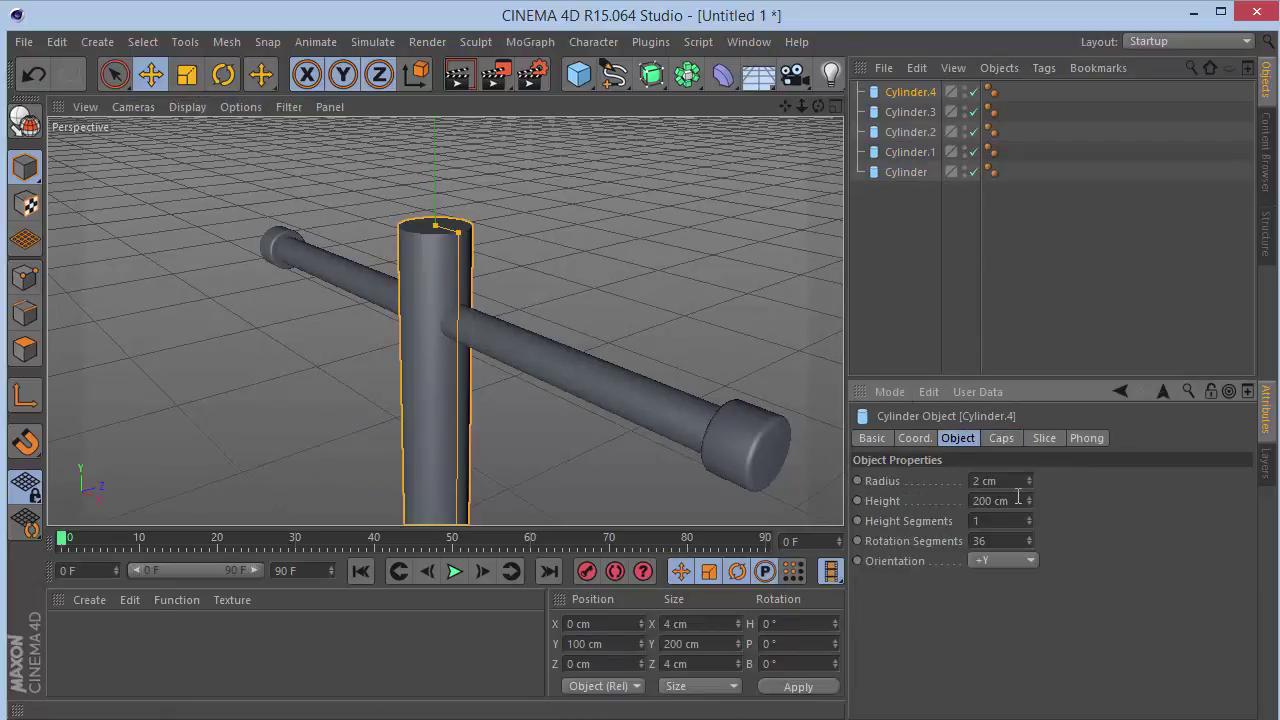
drag(1018, 497, 918, 493)
text(50)
key(Return)
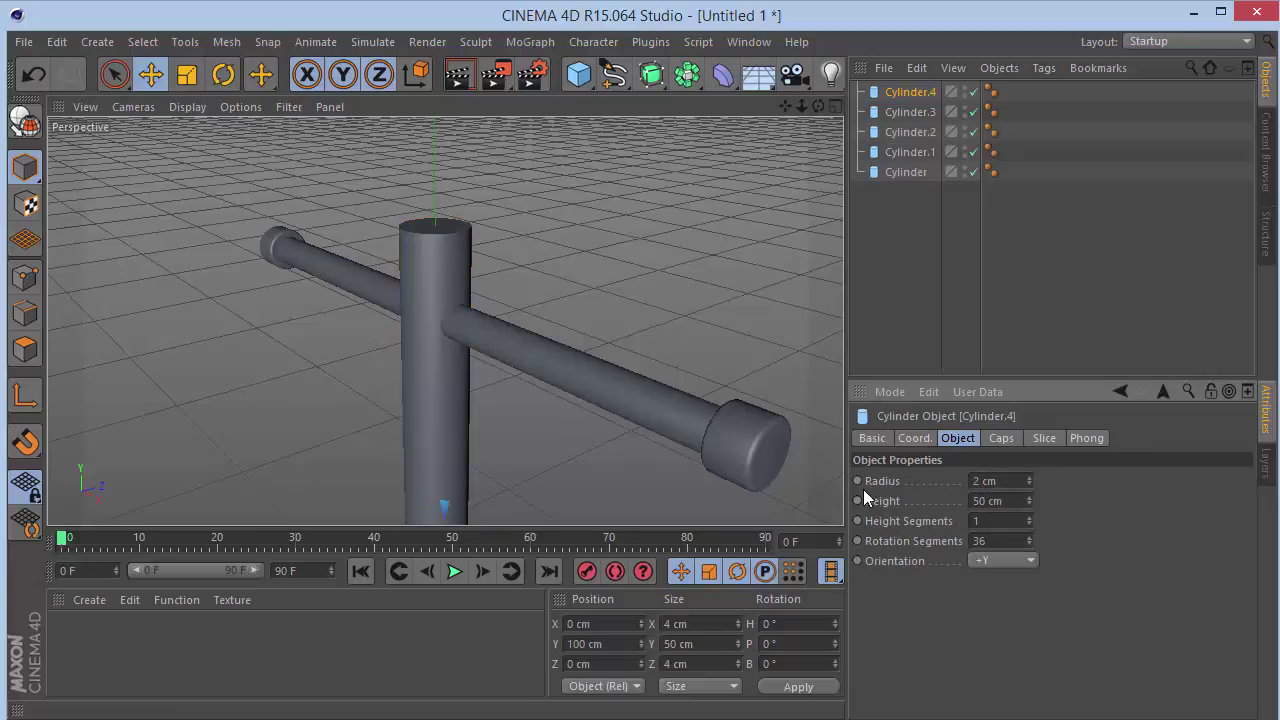
Enable filleted caps with a 0.5 cm radius on the pole's copy and raise it to a Y position of 186 cm.
click(1000, 440)
click(925, 525)
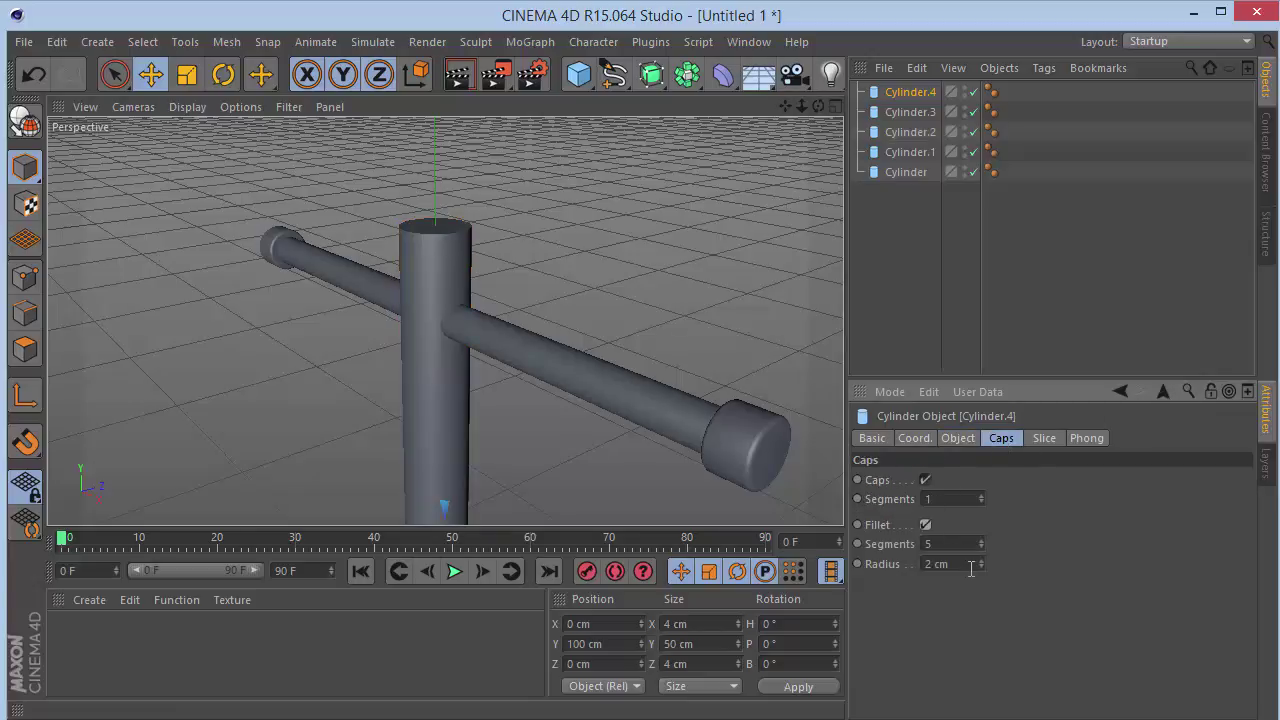
click(970, 564)
click(928, 442)
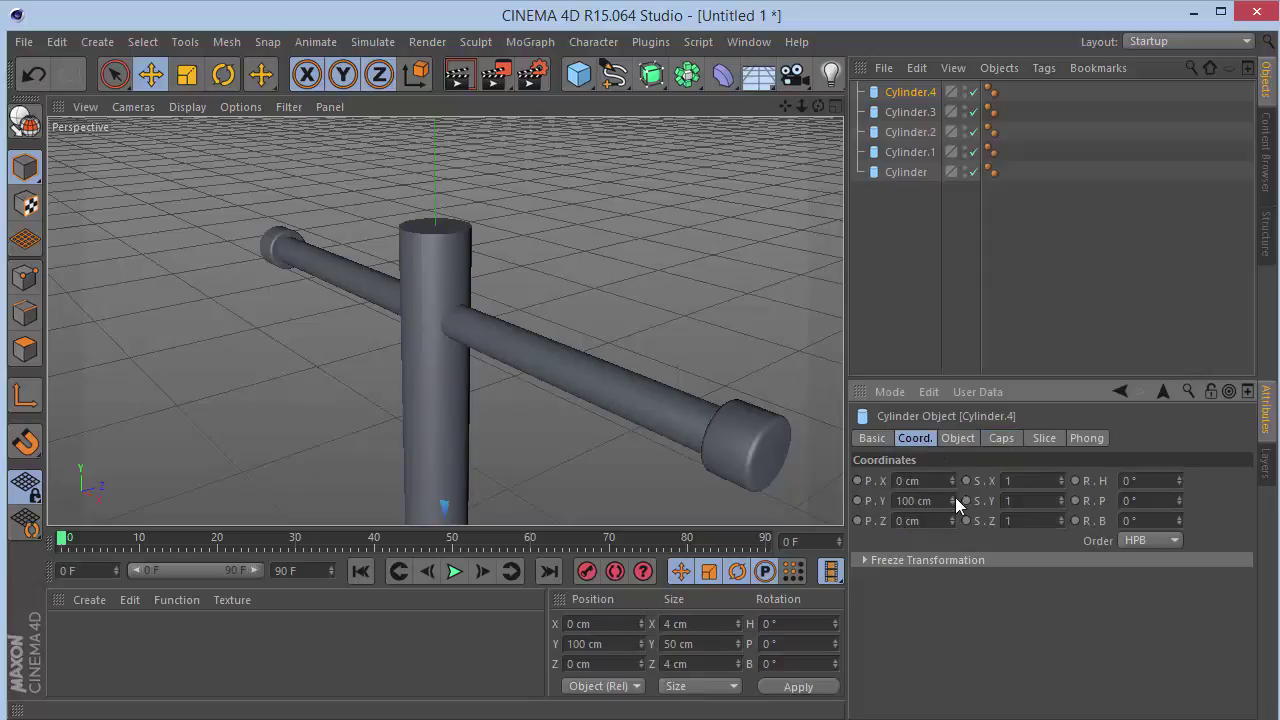
mouse_move(955, 497)
mouse_down()
mouse_move(955, 450)
mouse_move(951, 496)
mouse_up()
Set the pole copy's height to 20 cm and its radius to 1.5 cm.
click(957, 438)
double_click(995, 500)
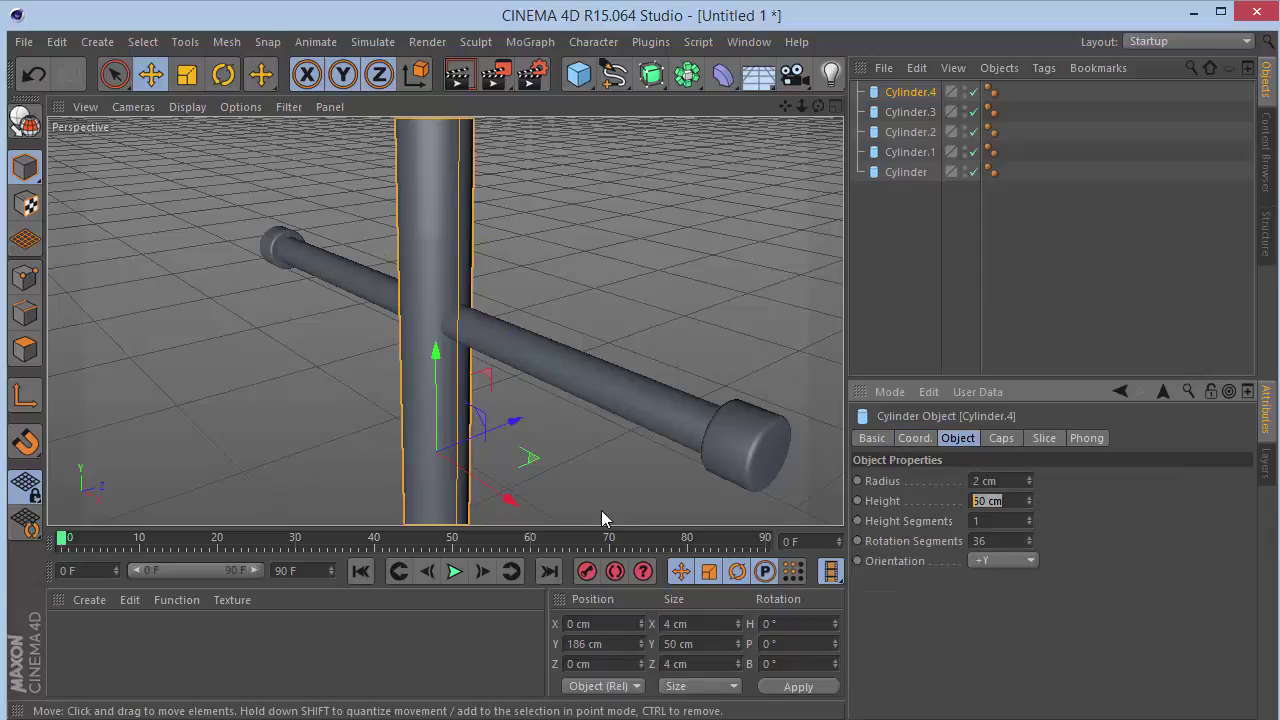
text(20)
key(Return)
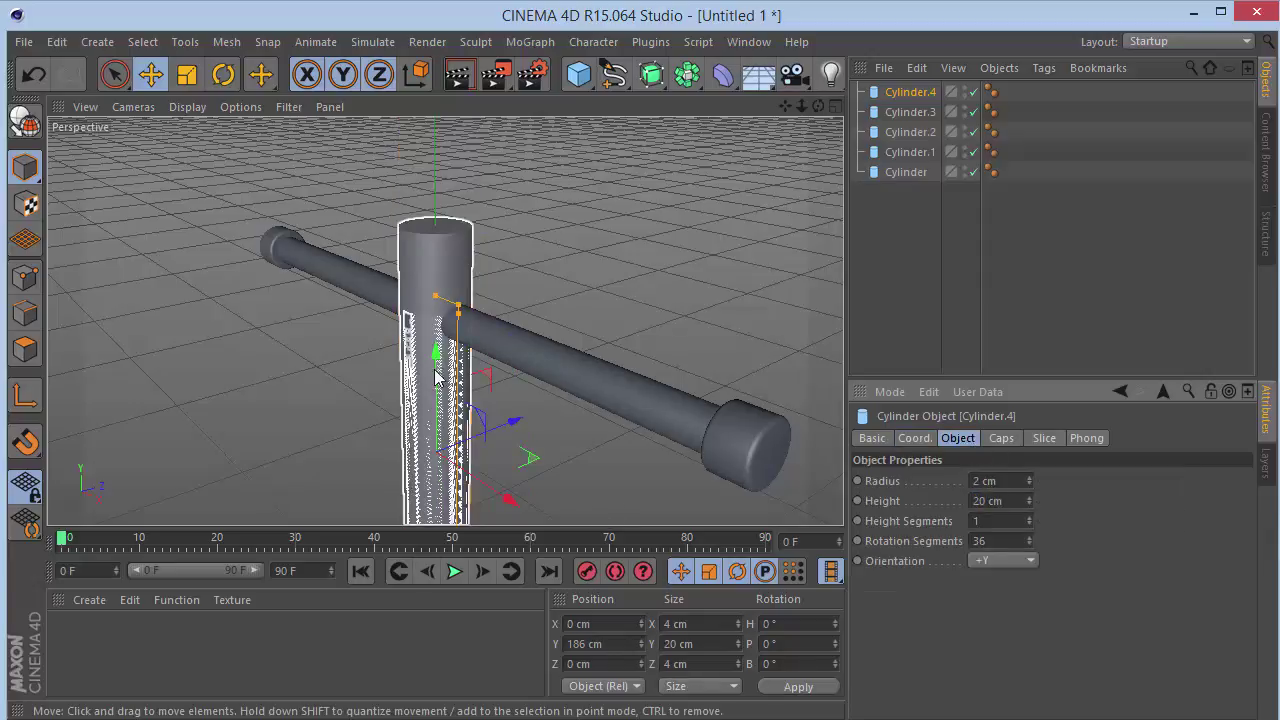
click(1008, 442)
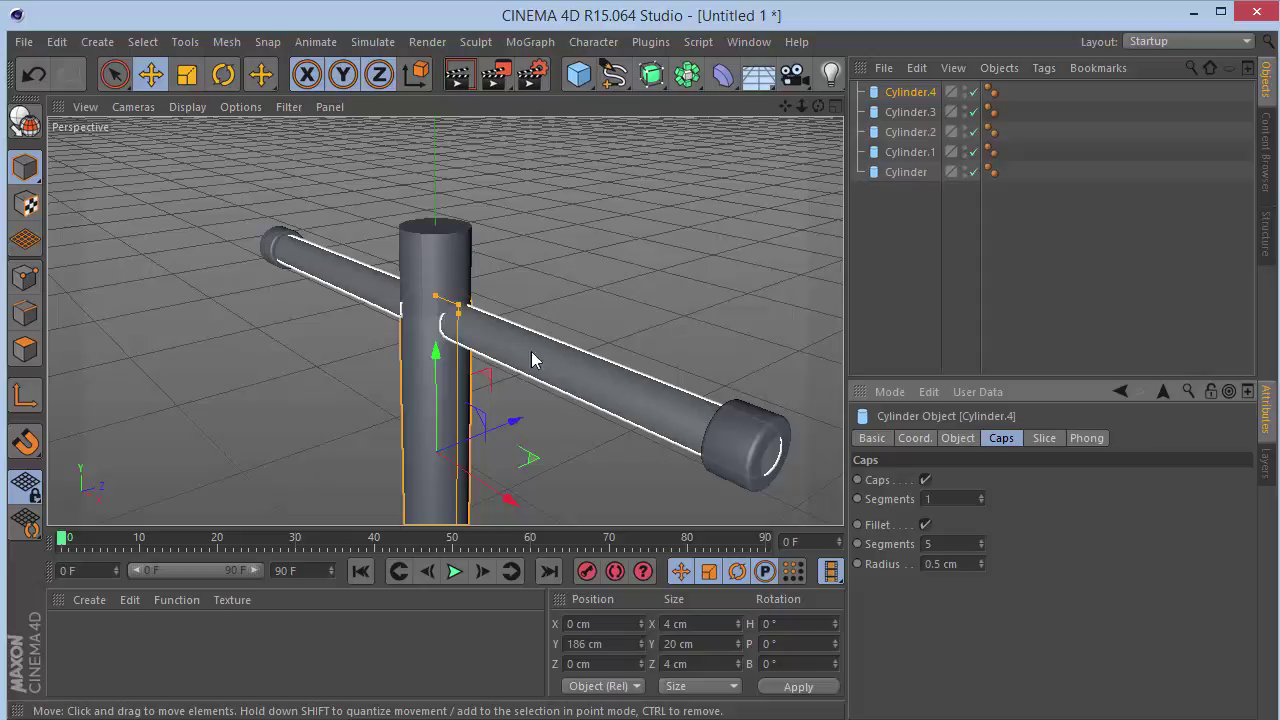
click(957, 440)
double_click(1008, 483)
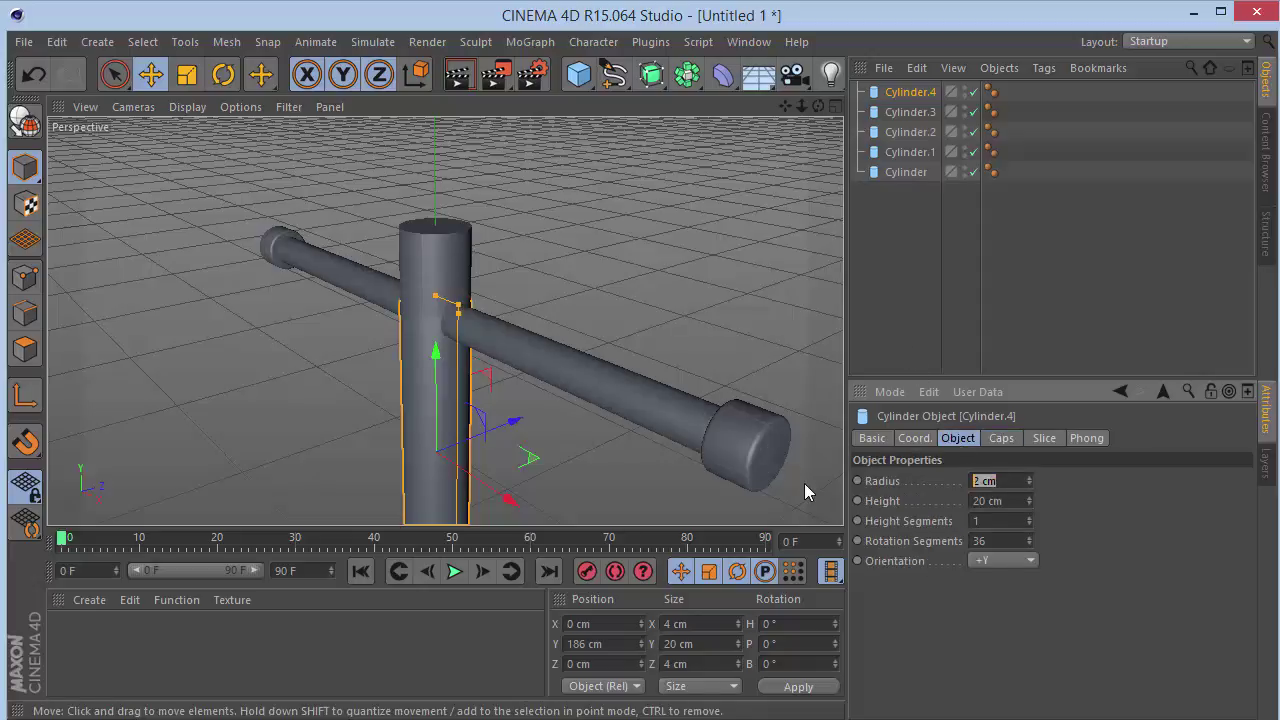
text(1.5)
key(Return)
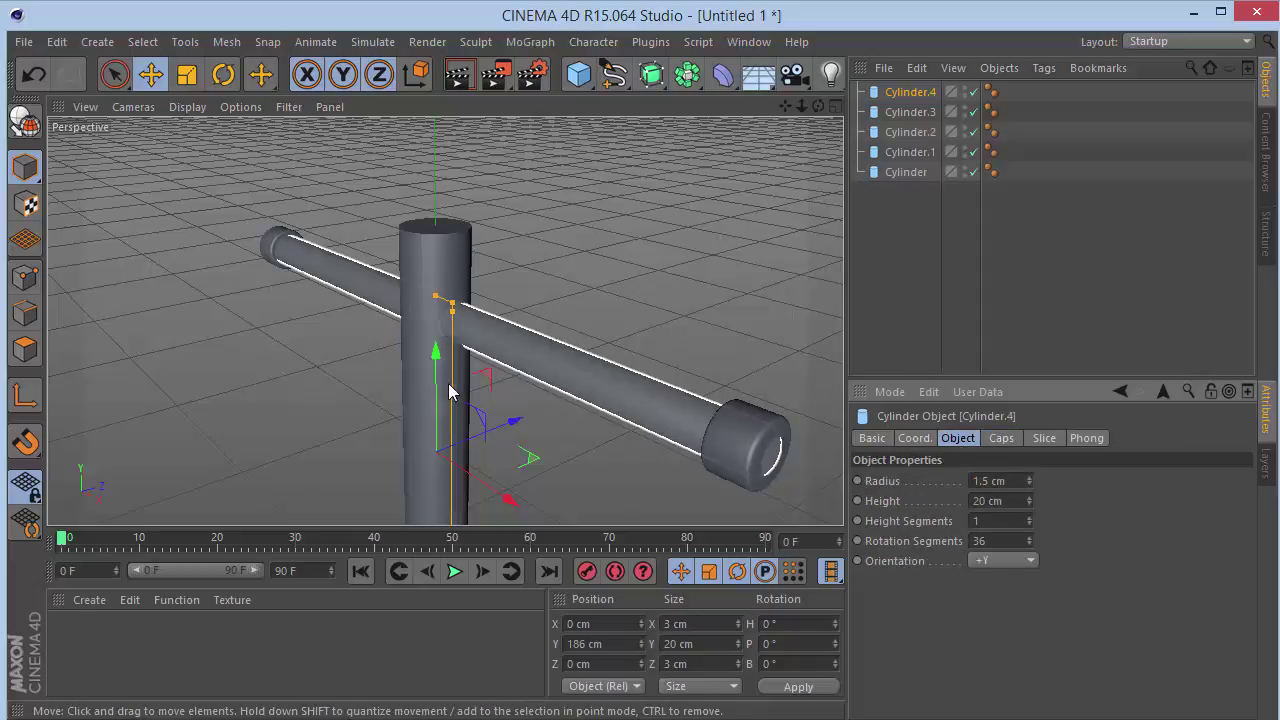
Raise the thinner pole copy to a Y position of about 192 cm so it protrudes from the pole's top.
drag(436, 352, 421, 272)
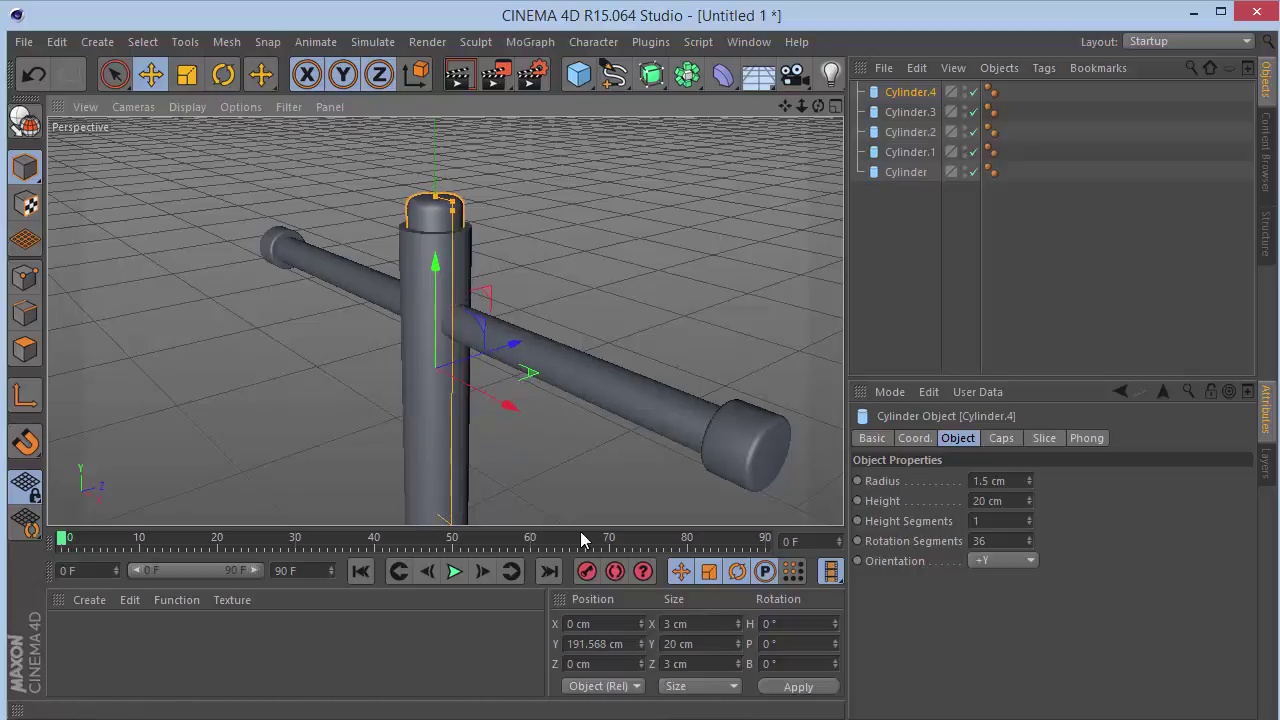
double_click(630, 644)
text(19)
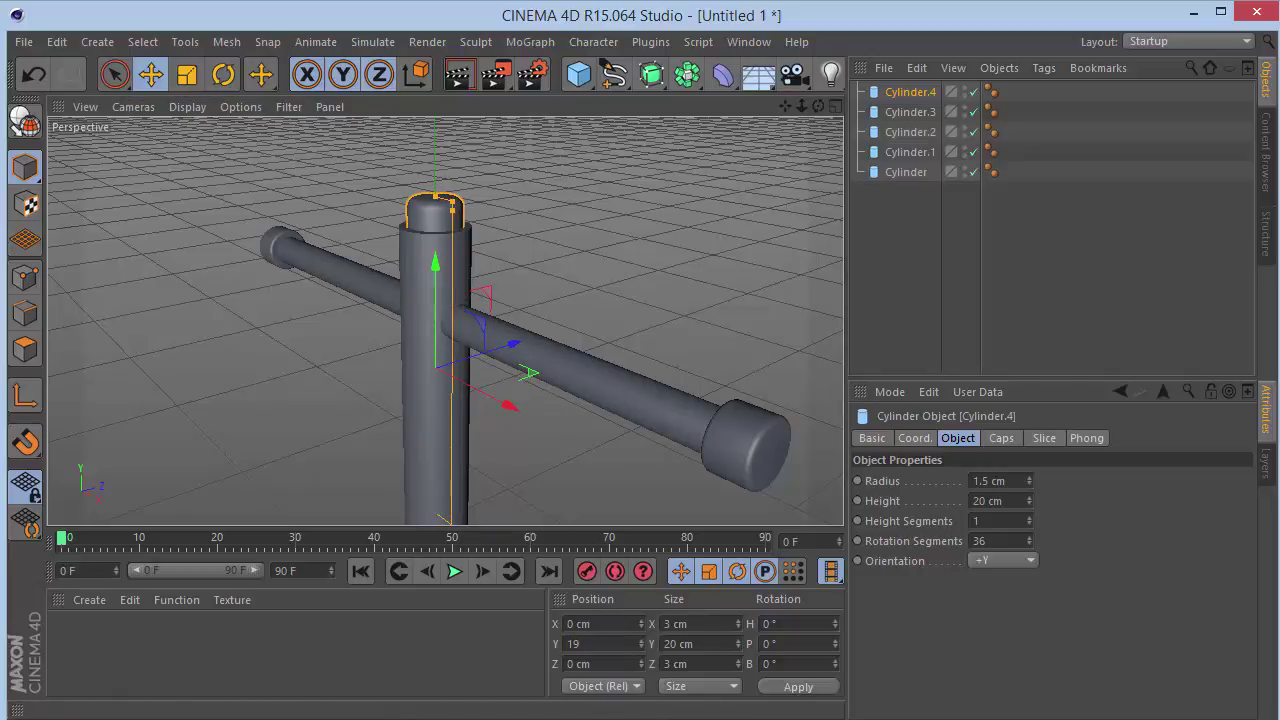
click(801, 163)
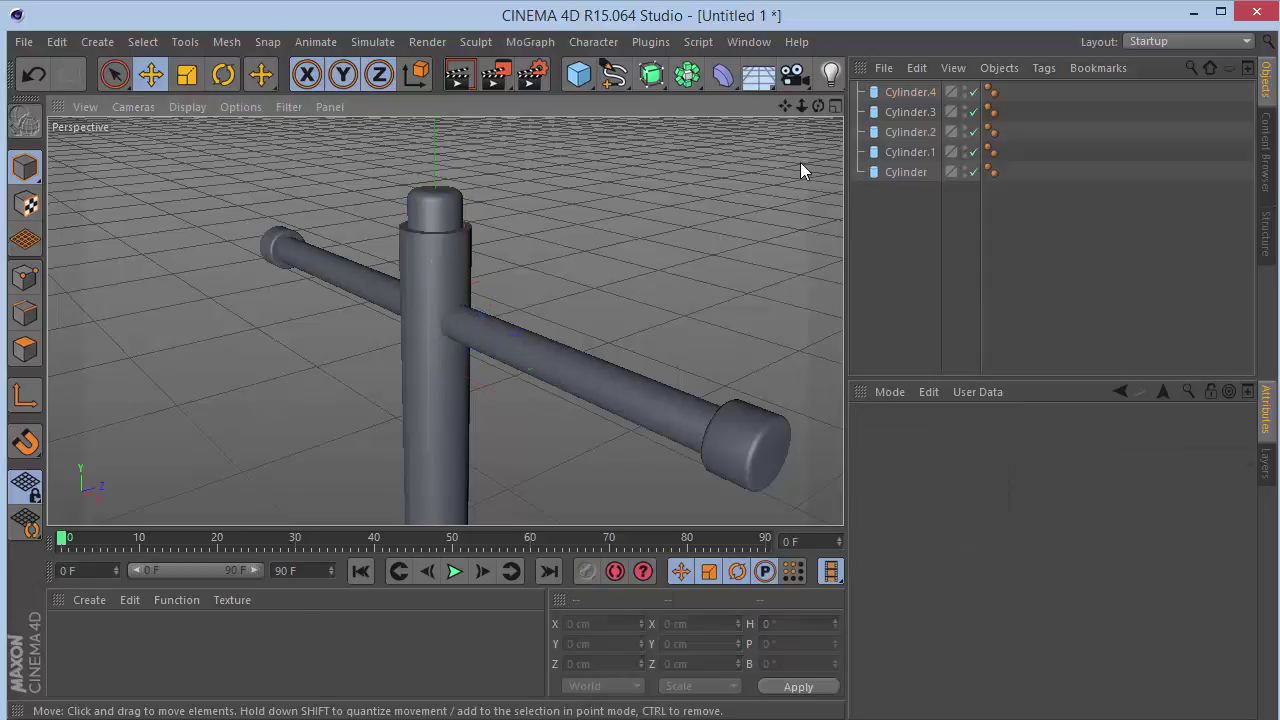
Enable filleted caps on the main pole with a fillet radius of 0.1 cm.
drag(818, 105, 828, 100)
alt+drag(444, 320, 300, 290)
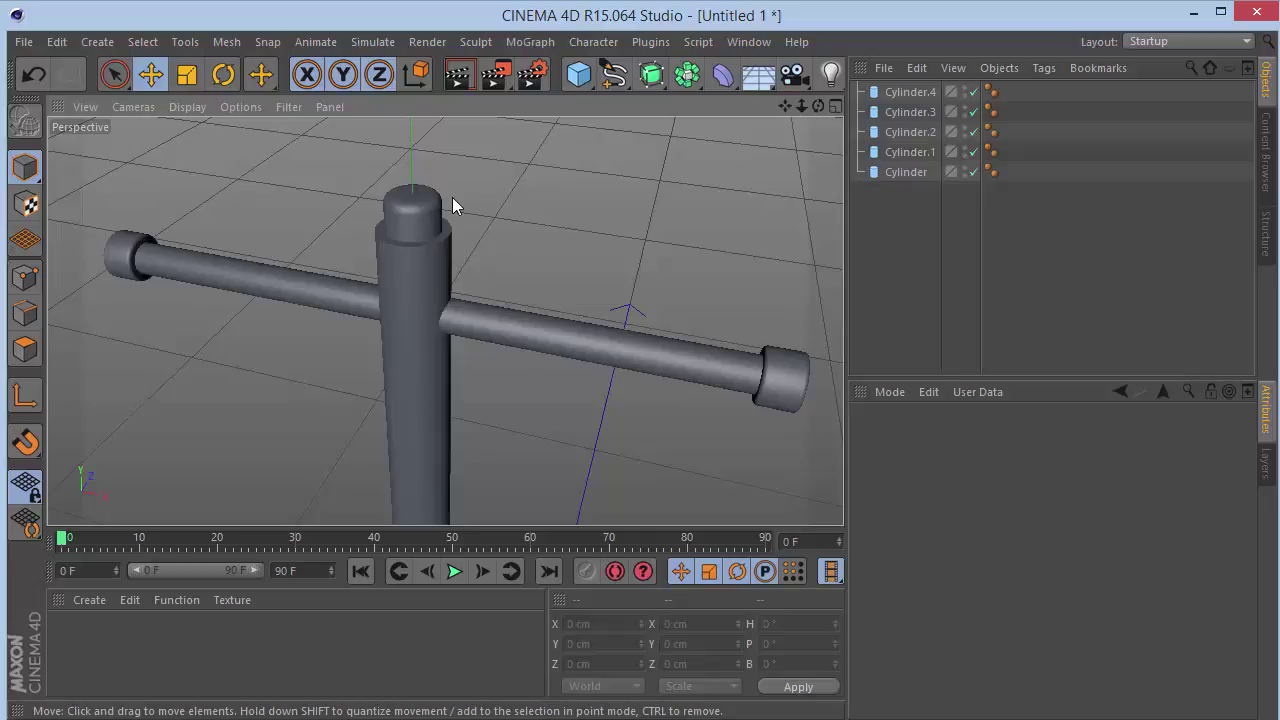
click(405, 287)
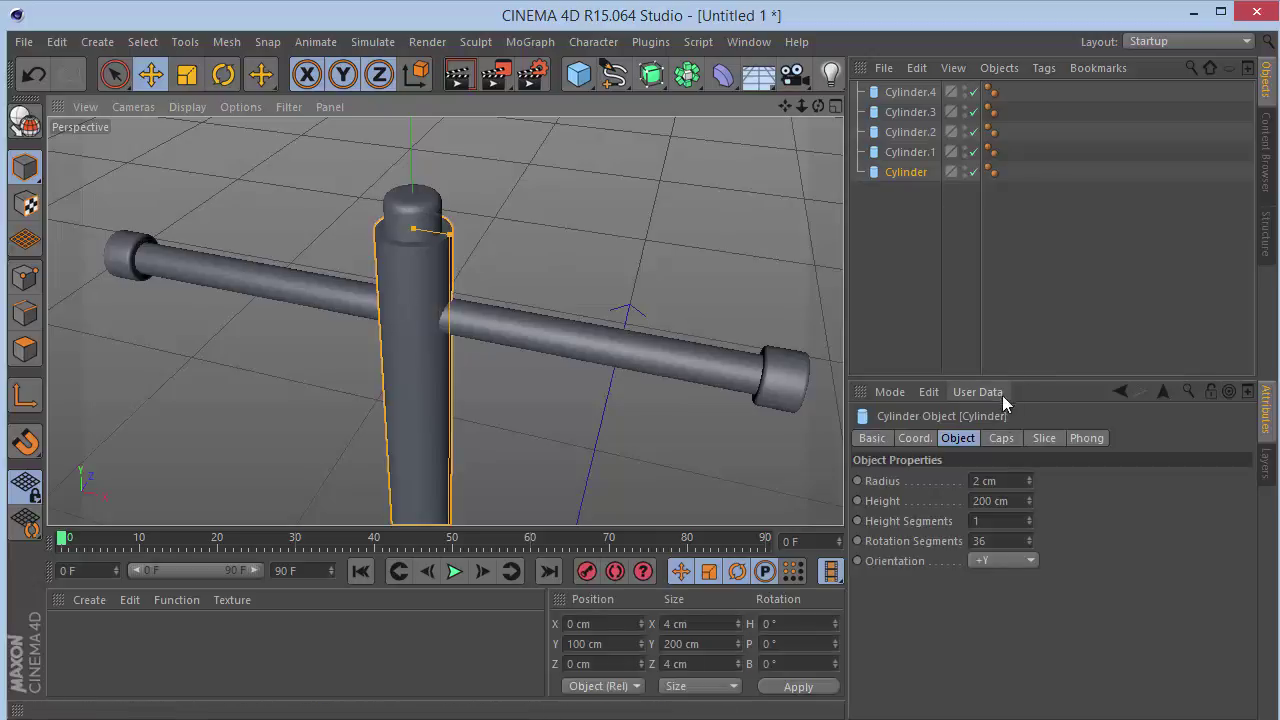
click(1001, 438)
click(925, 524)
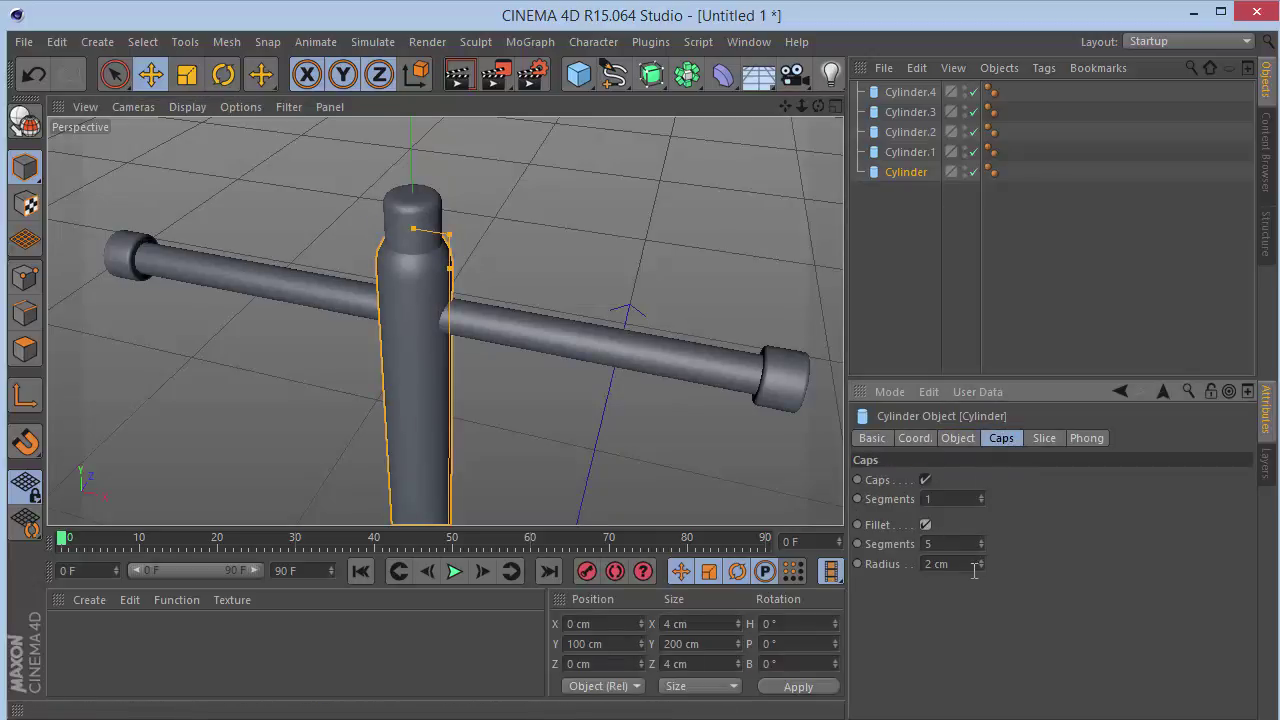
click(940, 564)
text(0.3)
key(Return)
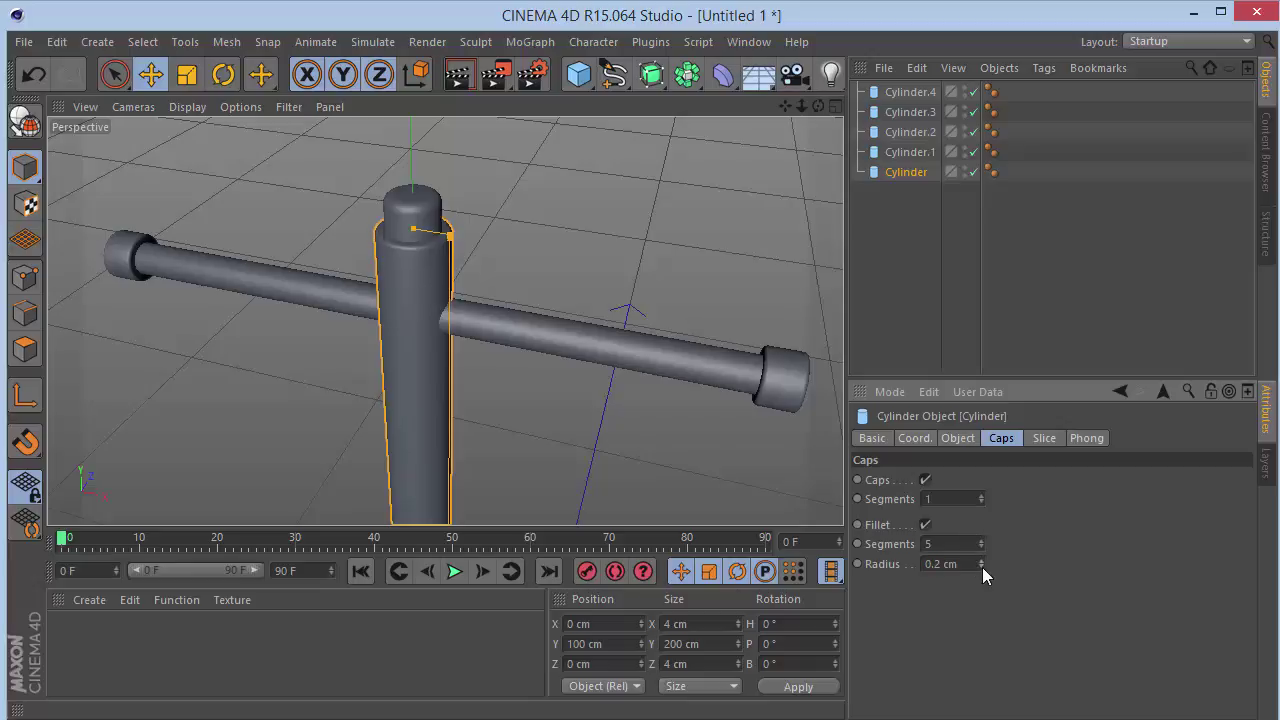
click(922, 368)
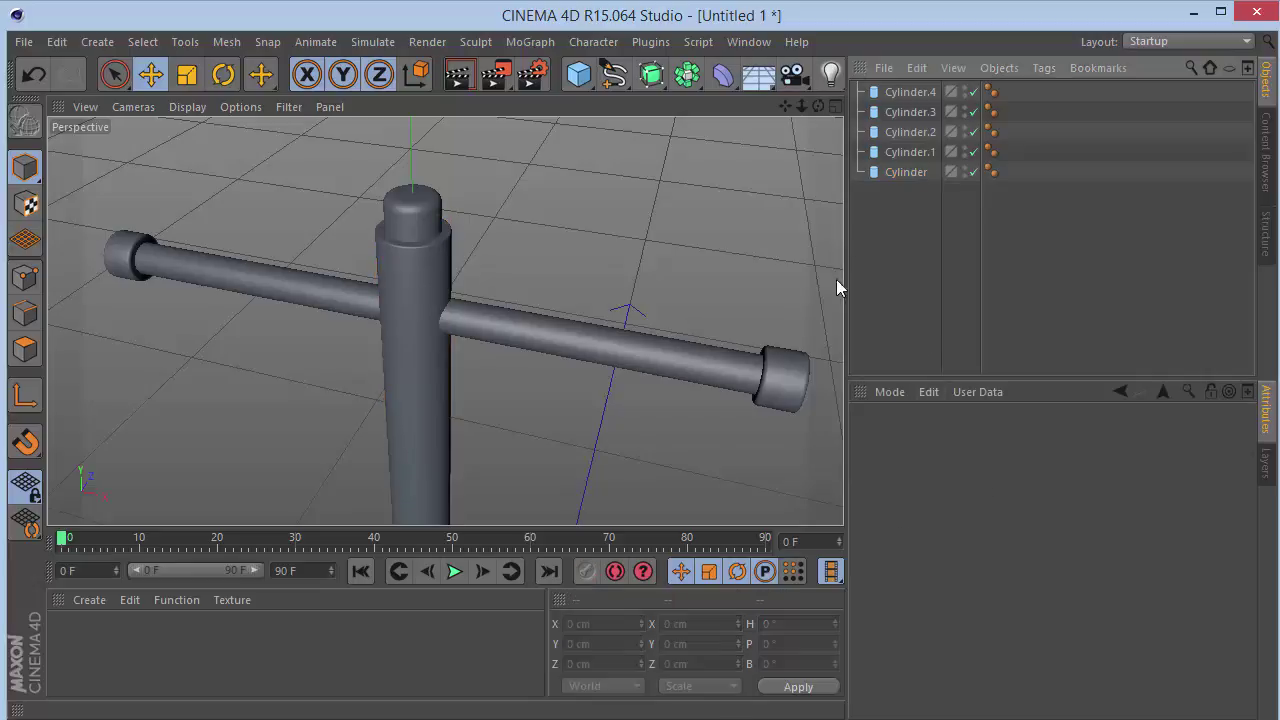
Duplicate the main pole cylinder in place.
drag(797, 111, 770, 108)
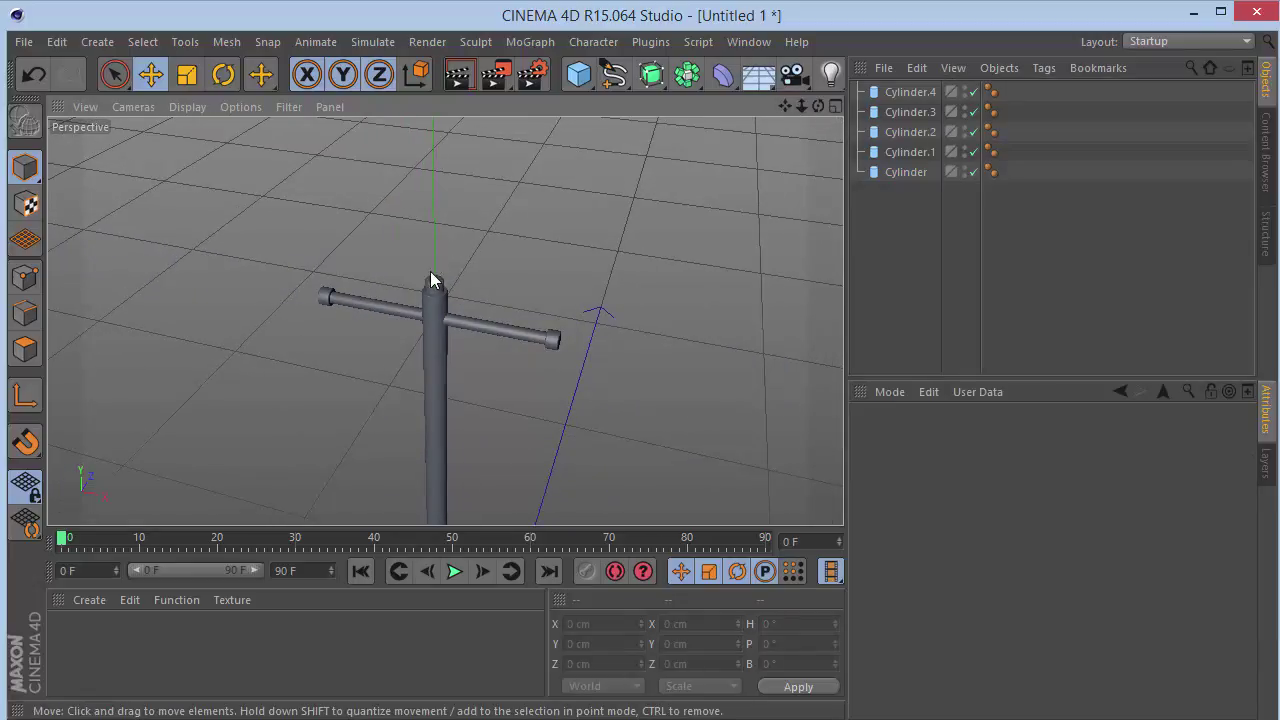
scroll(432, 282, up, 5)
click(916, 173)
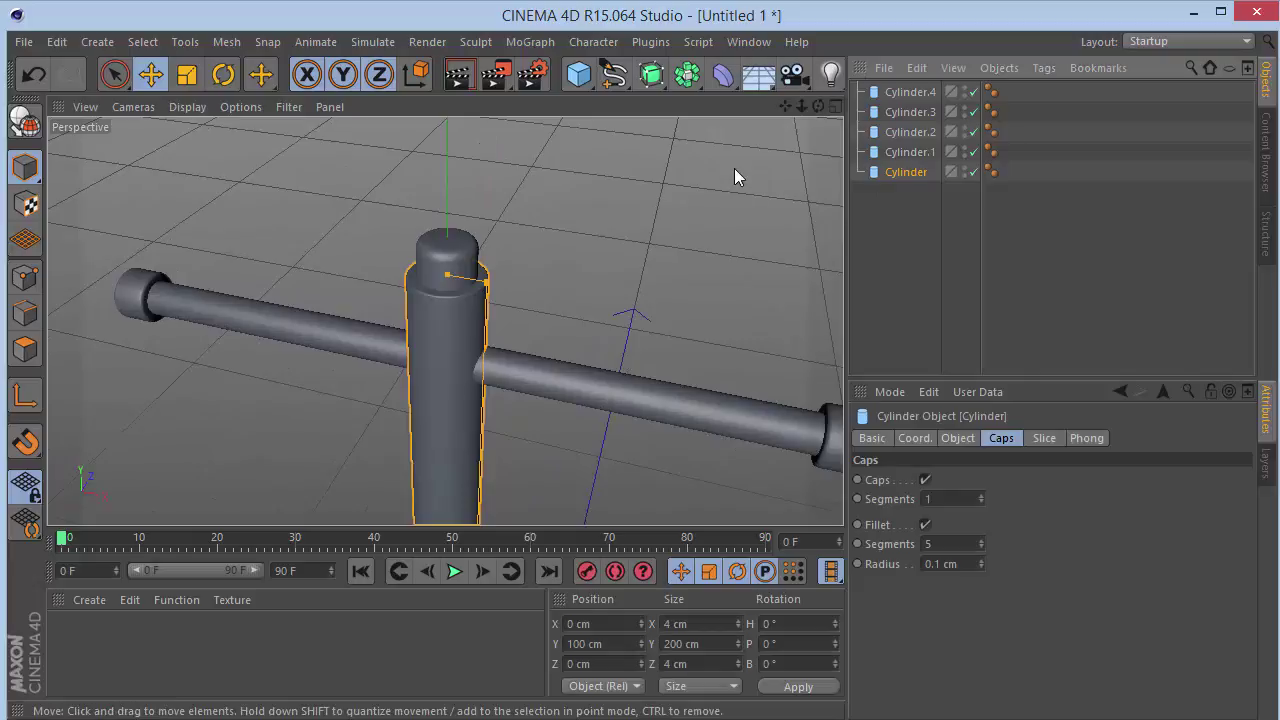
key(ctrl+c)
key(ctrl+v)
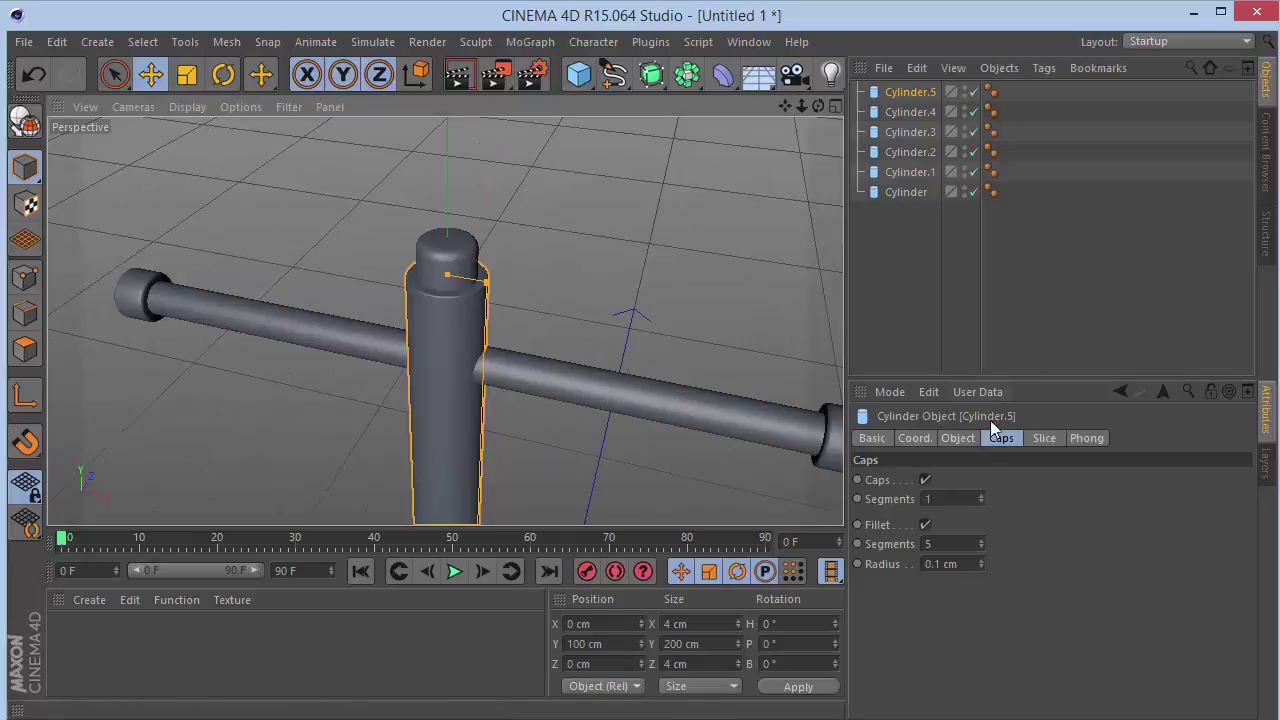
Set the new pole copy's height to 50 cm and its radius to 3.5 cm.
click(957, 438)
click(1019, 502)
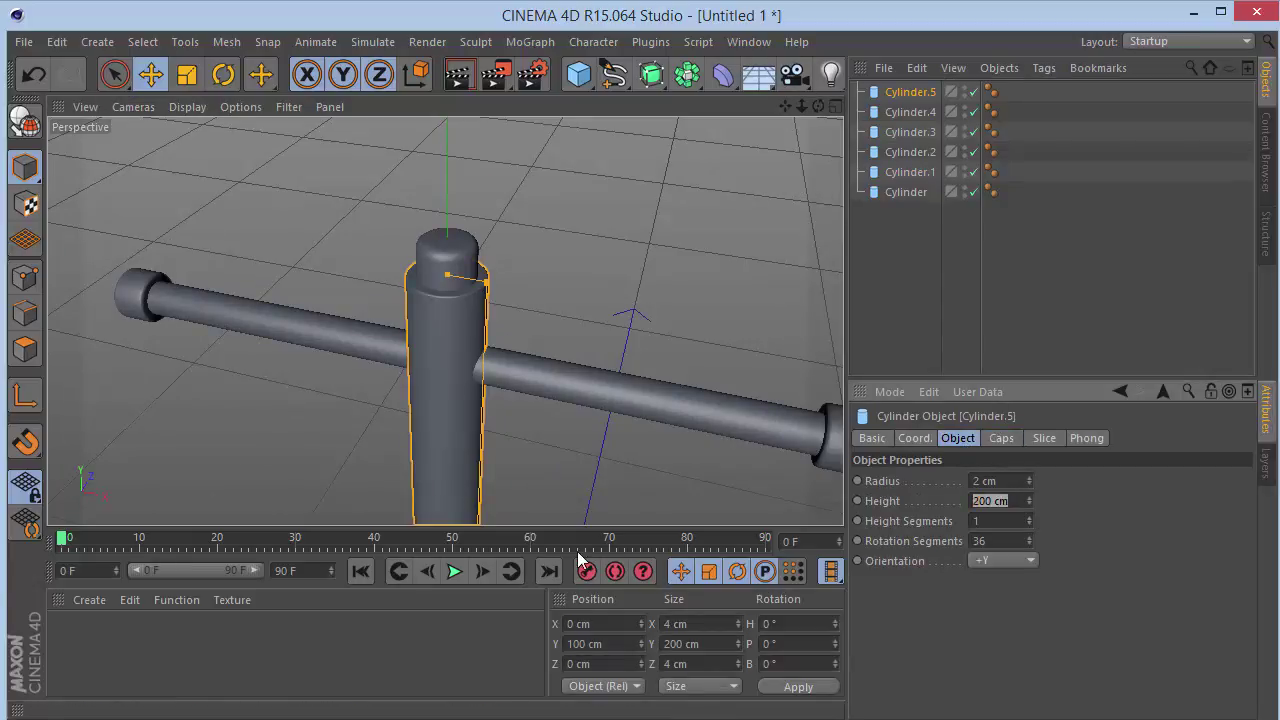
text(50)
key(Return)
click(1019, 480)
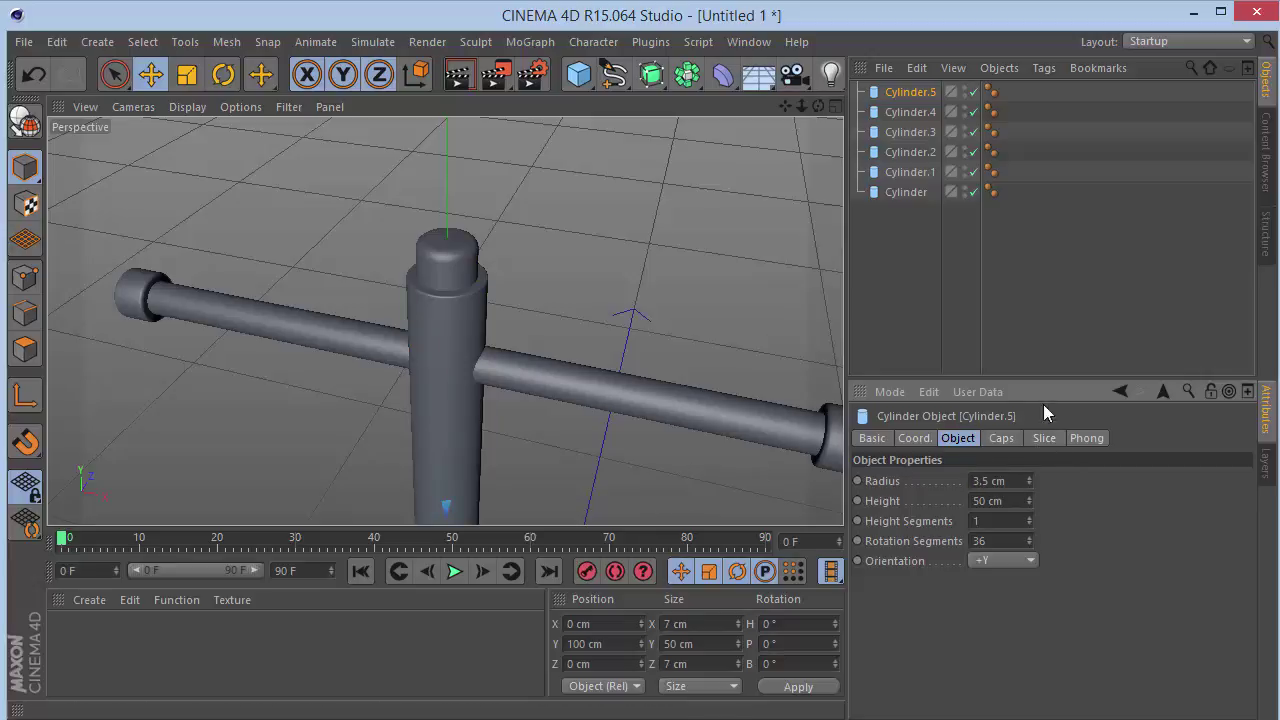
Set the cap fillet radius of the thick pole copy to 0.3 cm.
click(1001, 439)
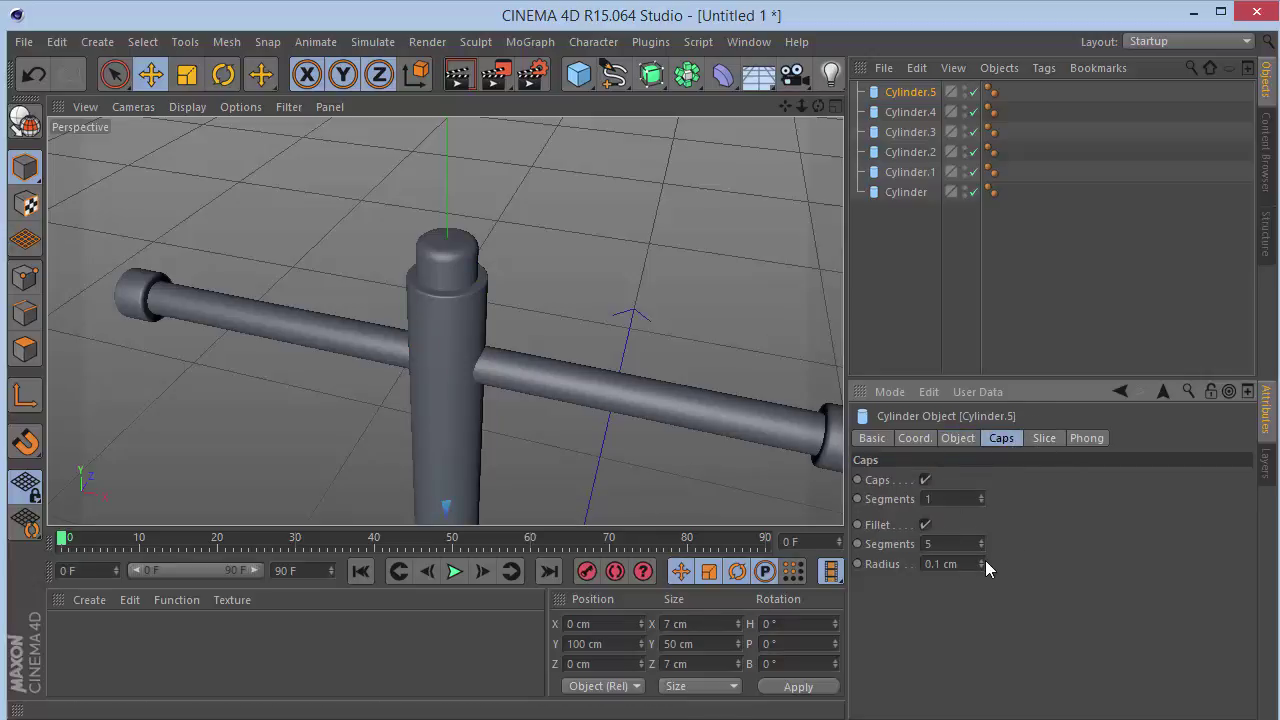
click(945, 564)
text(0.)
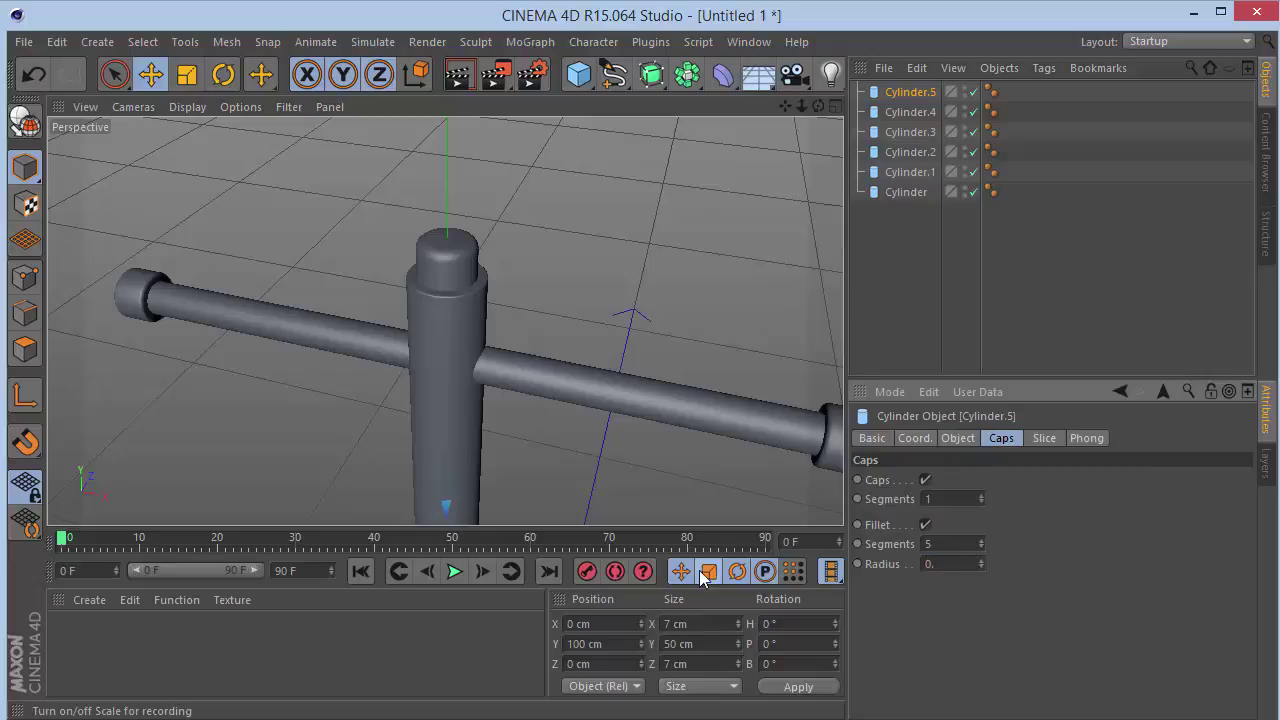
text(3)
key(Return)
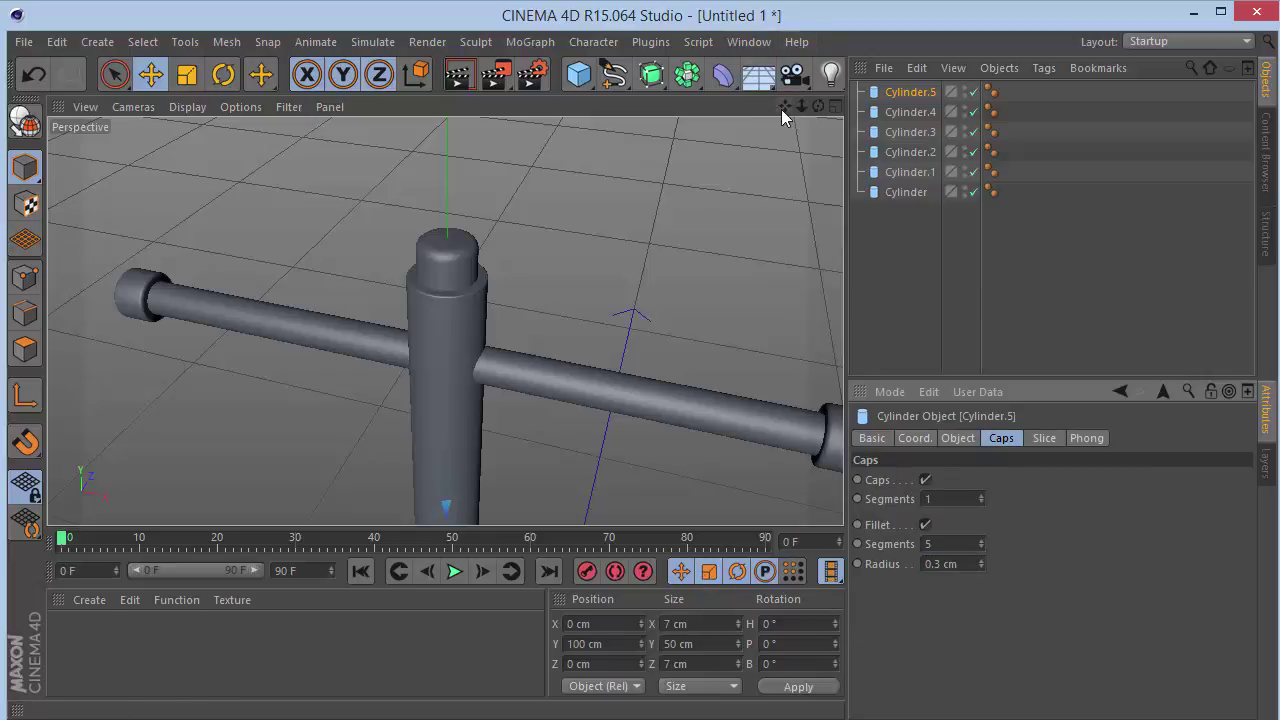
Lower the thick cylinder to a Y position of 25 cm so it forms the pole's base.
drag(784, 107, 745, 106)
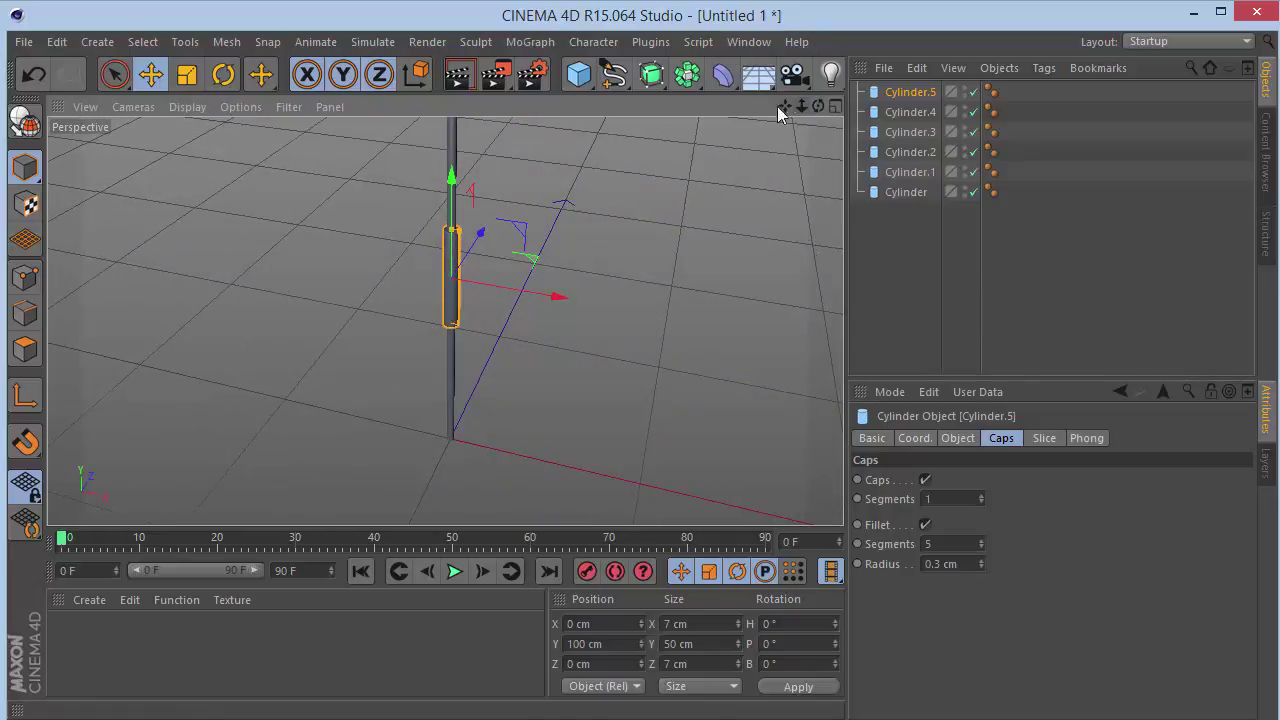
drag(454, 180, 452, 337)
click(630, 644)
text(25)
key(Return)
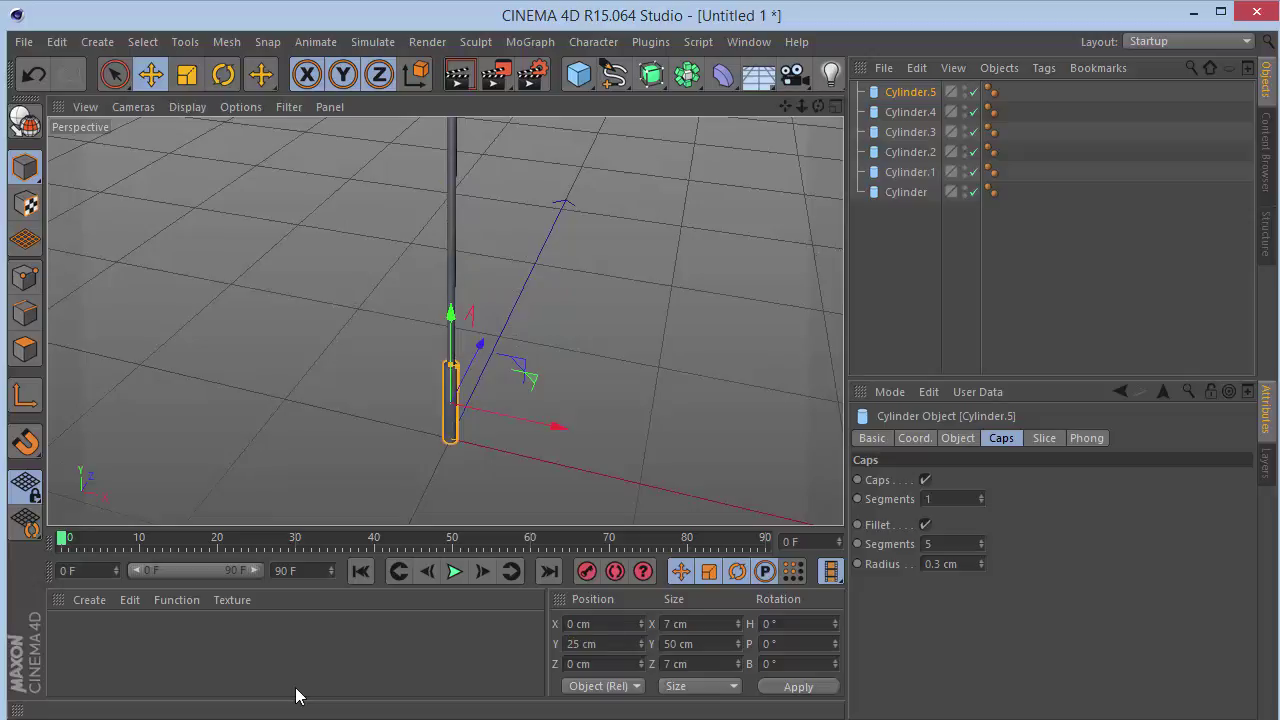
Group all six cylinders of the pole under one null object.
scroll(446, 497, up, 10)
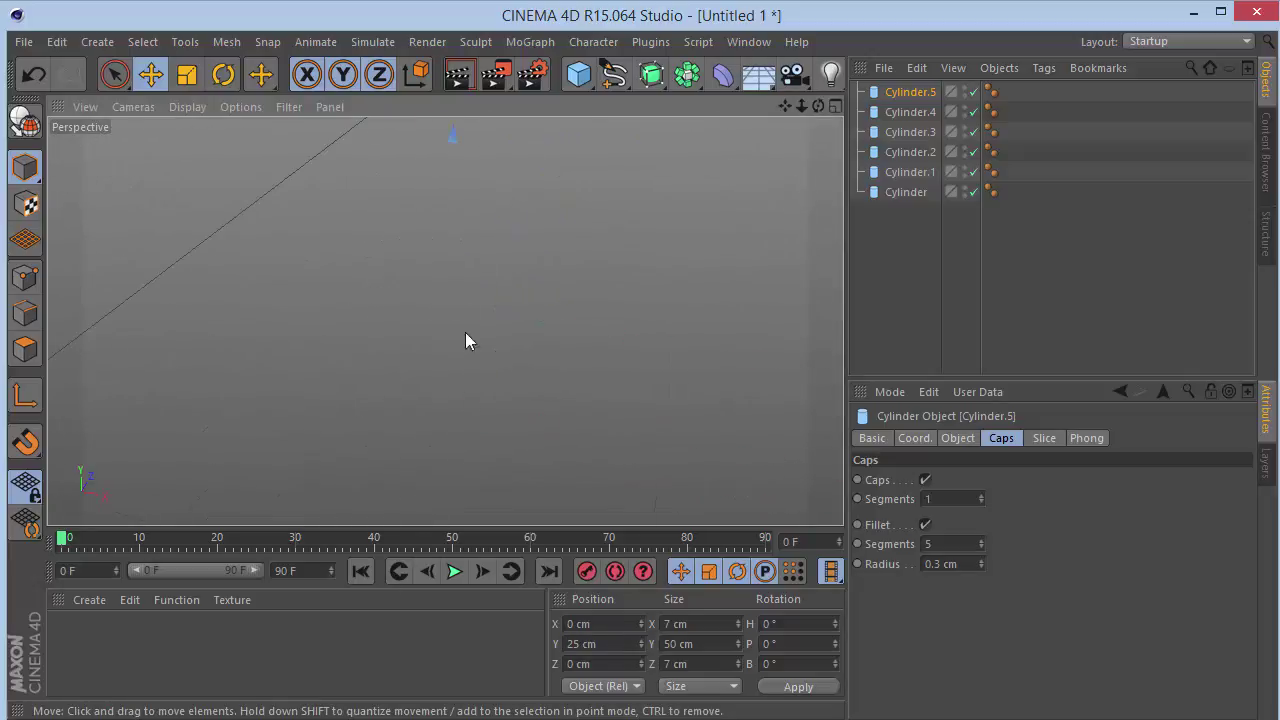
mouse_move(801, 104)
mouse_down()
mouse_move(715, 104)
mouse_move(815, 106)
mouse_move(799, 107)
mouse_up()
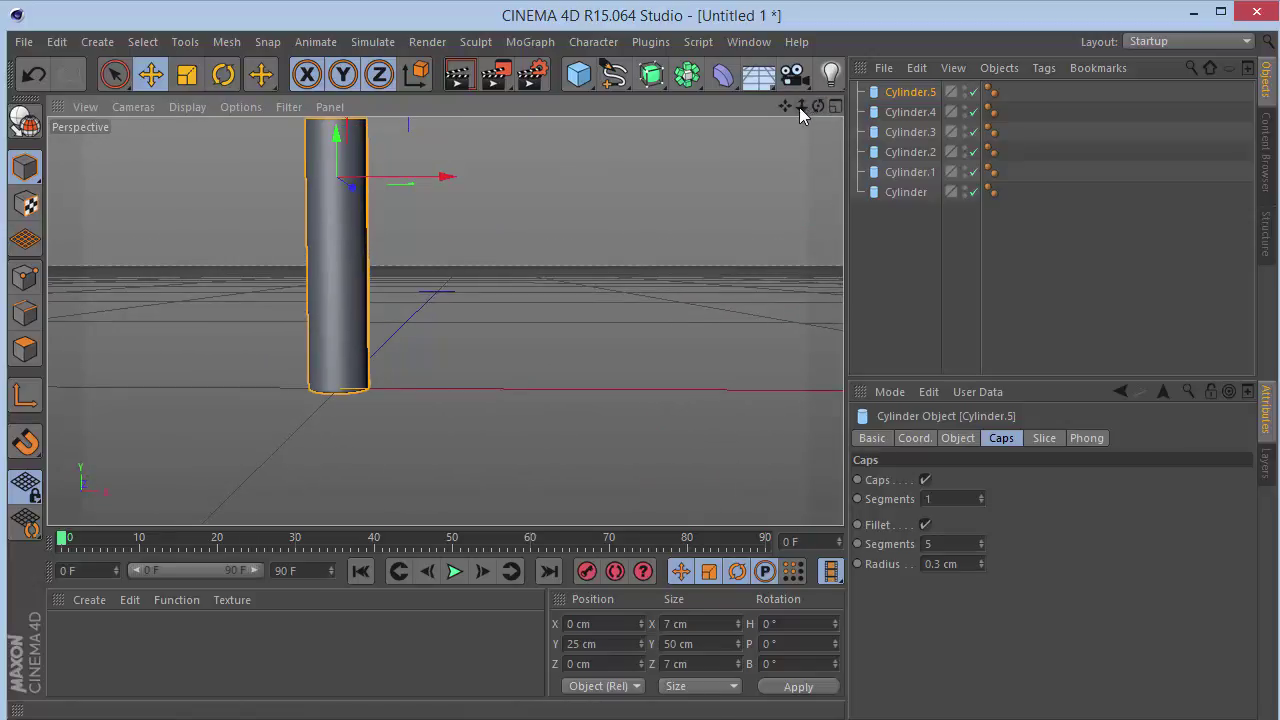
key(o)
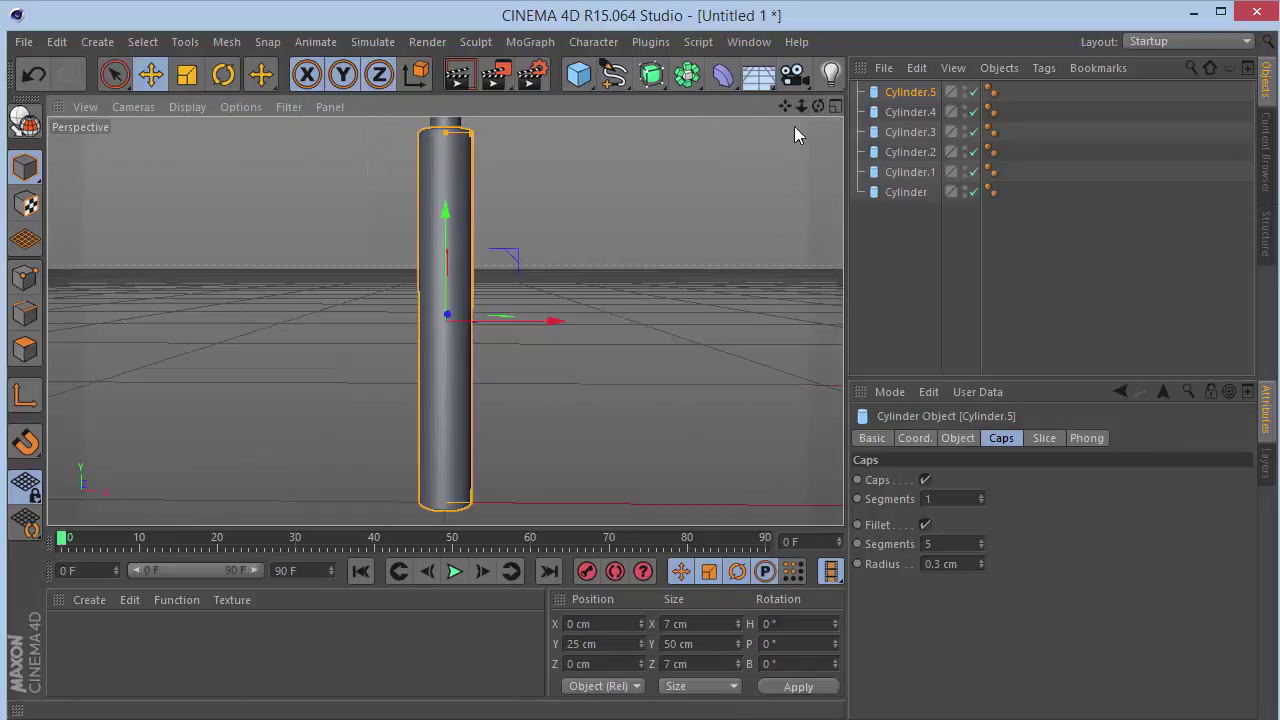
click(932, 242)
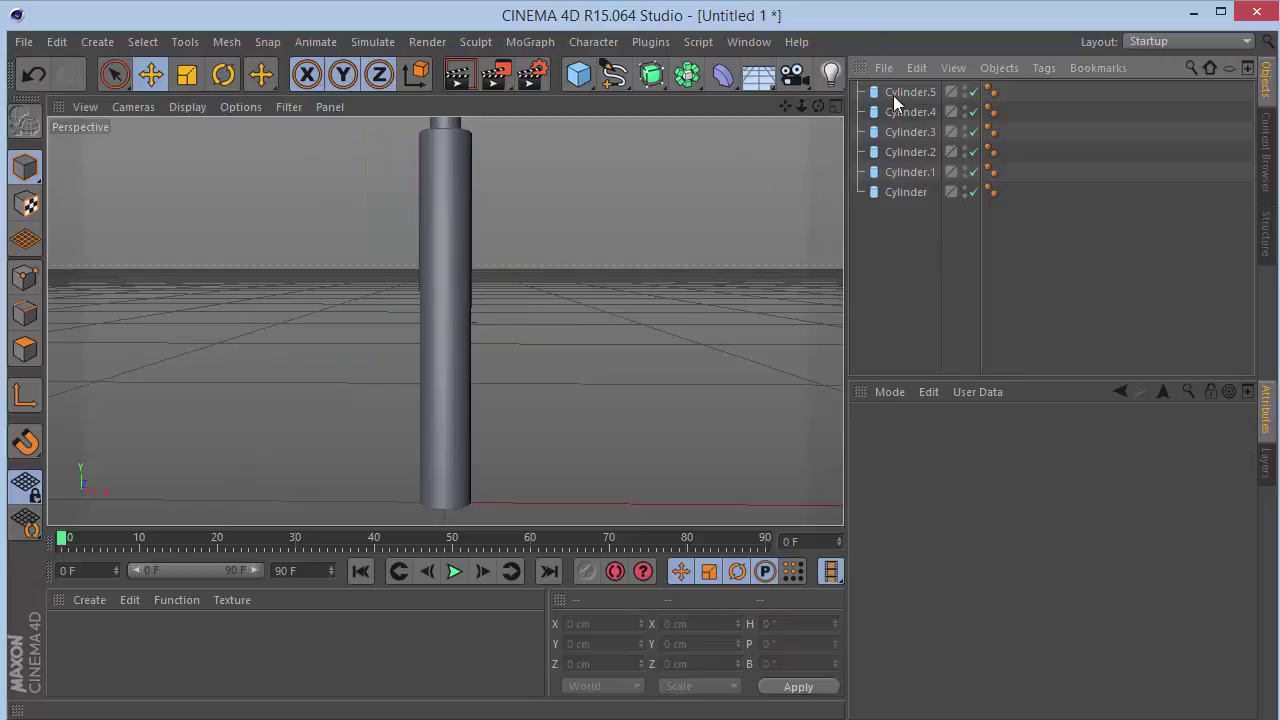
drag(898, 100, 948, 290)
key(o)
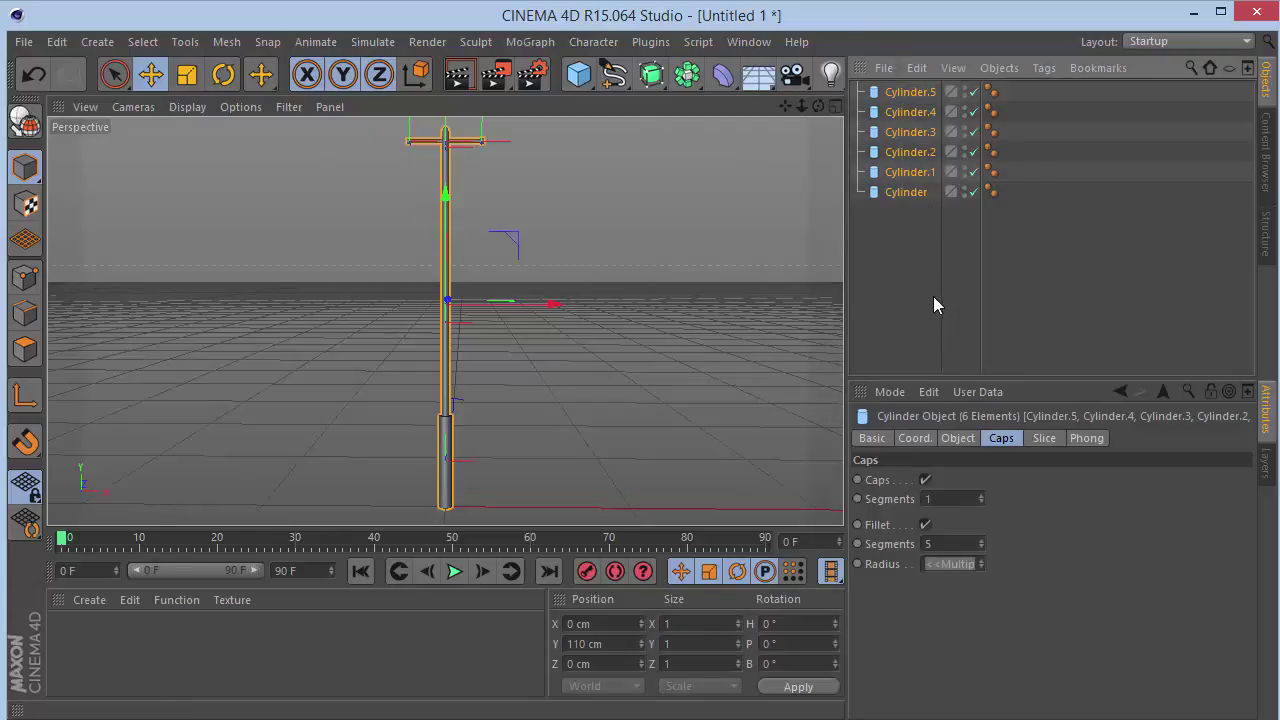
click(903, 283)
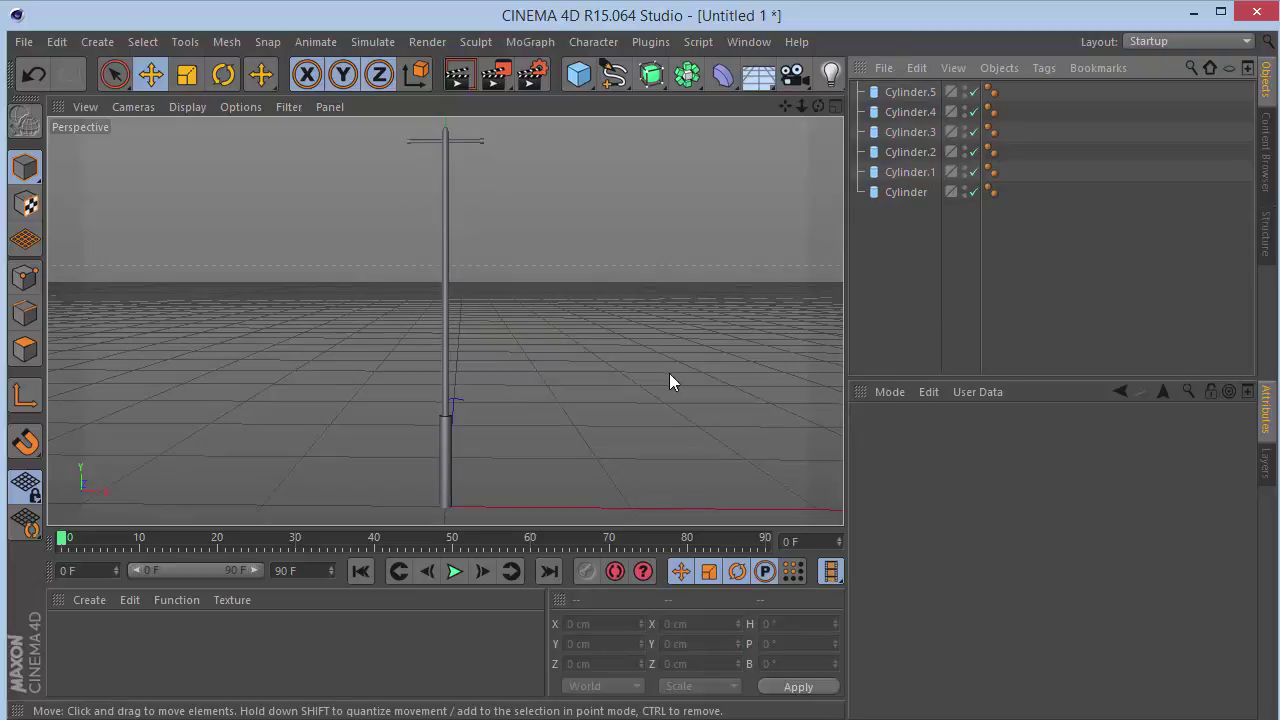
drag(965, 316, 852, 72)
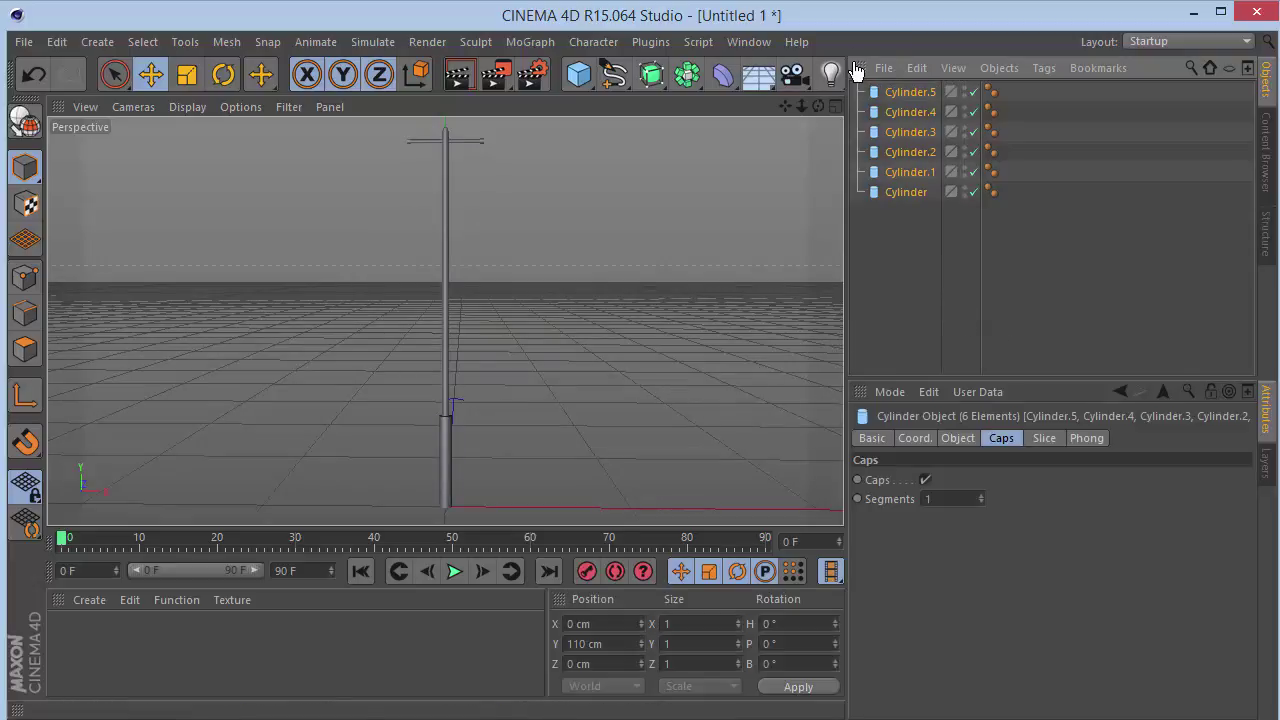
key(alt+g)
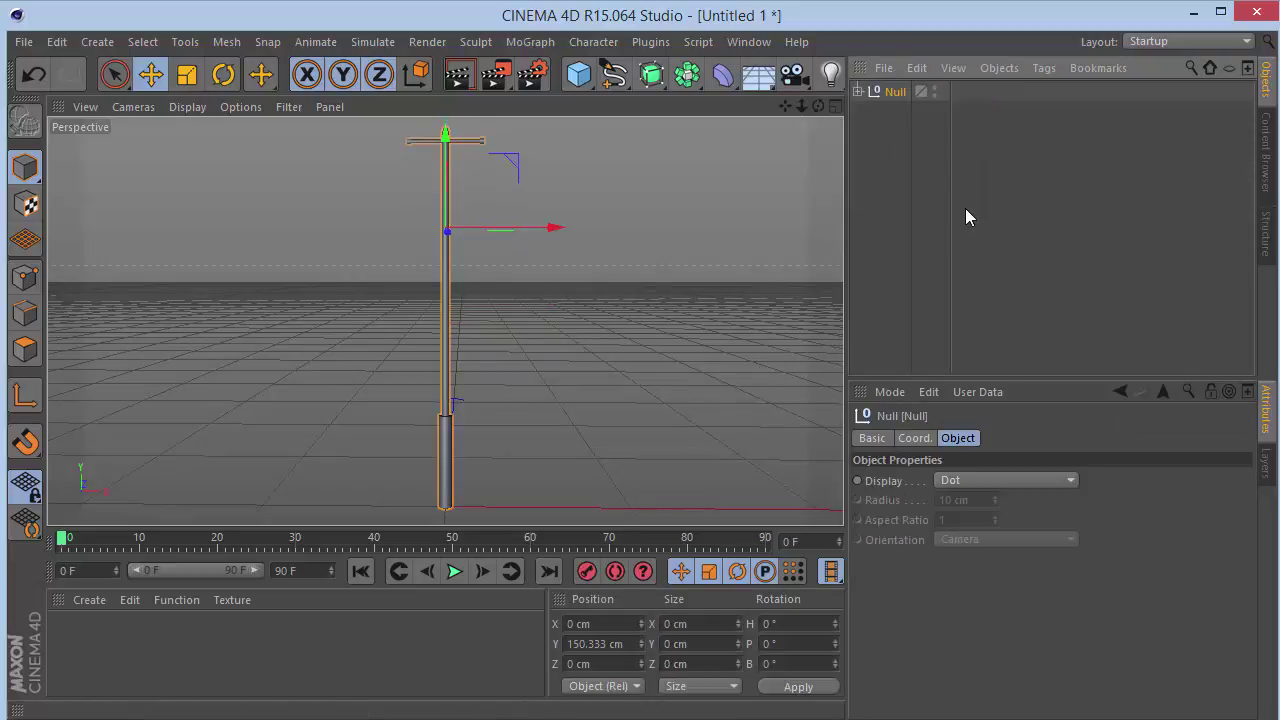
Rename the null that holds the cylinders as Pole.
double_click(899, 91)
text(Pole)
key(Return)
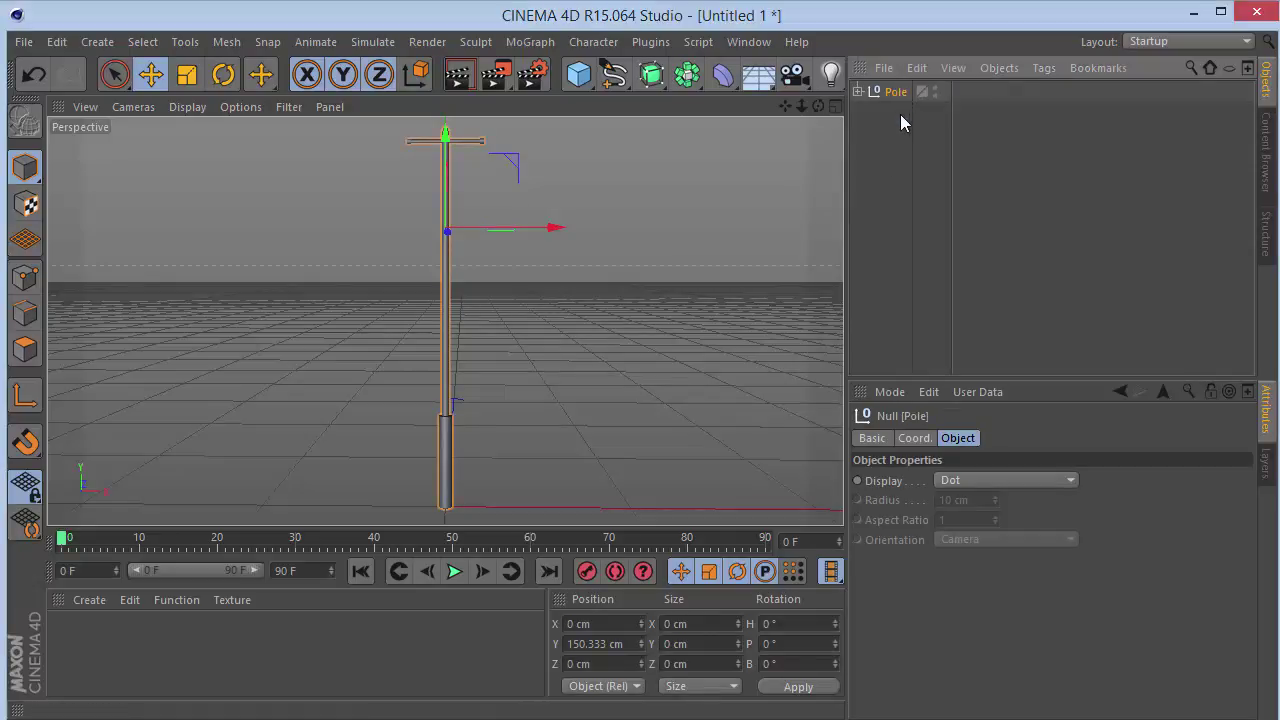
click(886, 161)
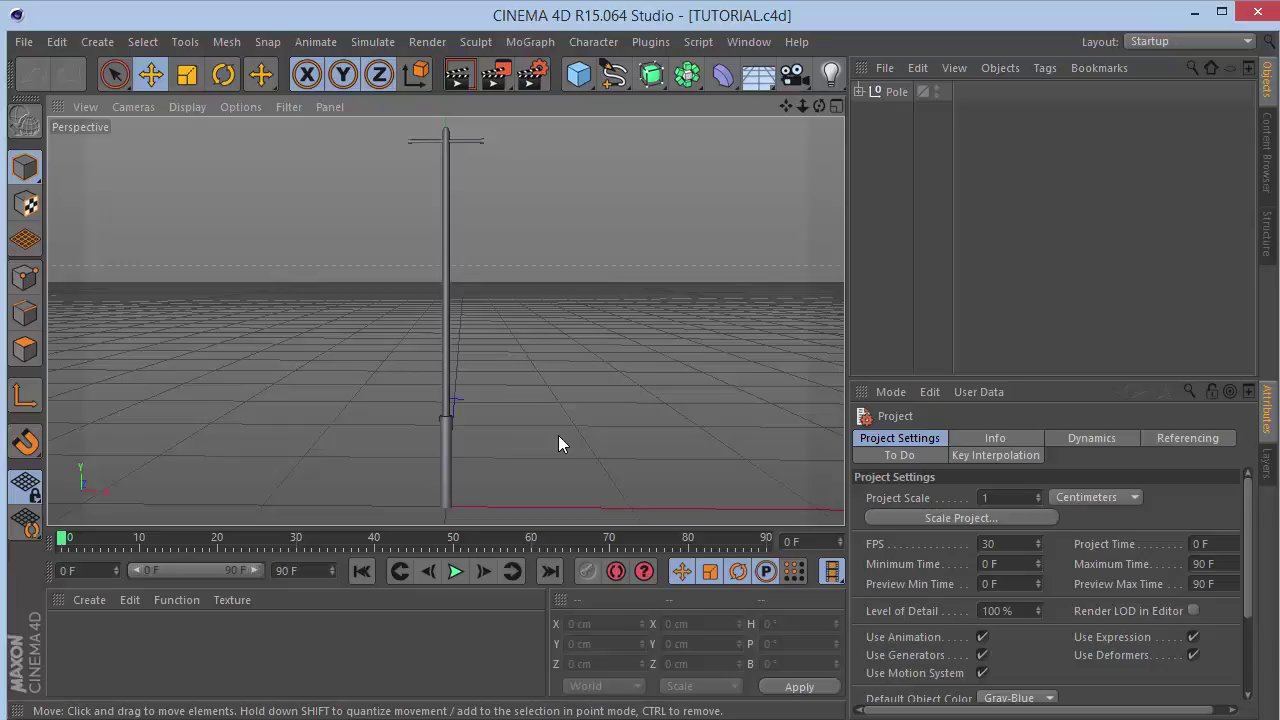
Paste the car and house models into the scene and hide Car 1 and Car 2 in the viewport.
key(ctrl+v)
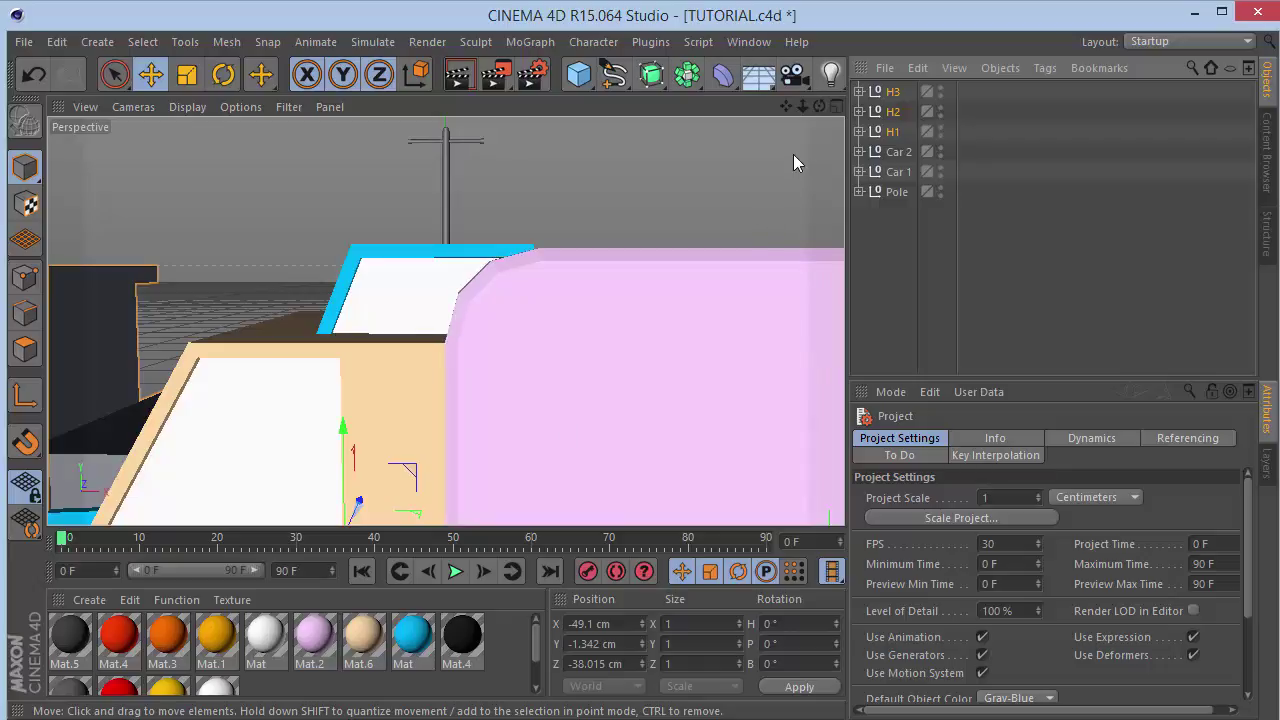
mouse_move(803, 106)
mouse_down()
mouse_move(700, 106)
mouse_move(900, 160)
mouse_move(900, 120)
mouse_move(770, 80)
mouse_move(814, 108)
mouse_up()
double_click(940, 148)
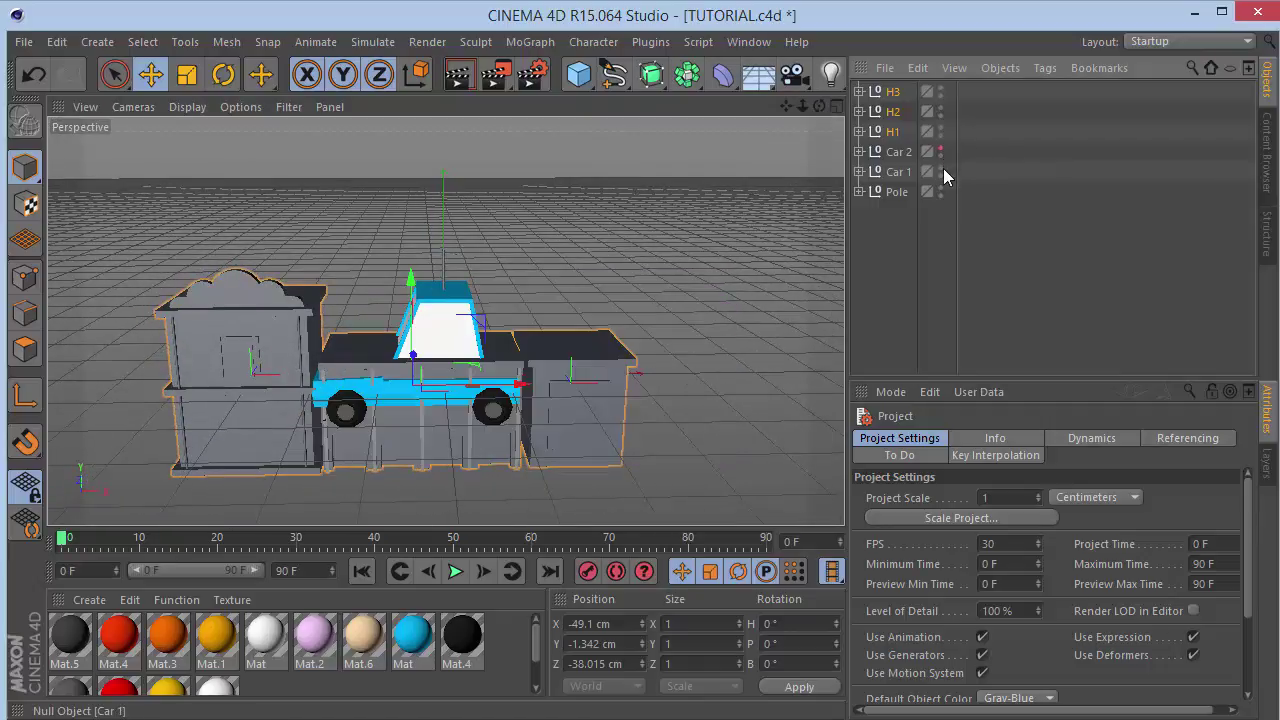
double_click(940, 168)
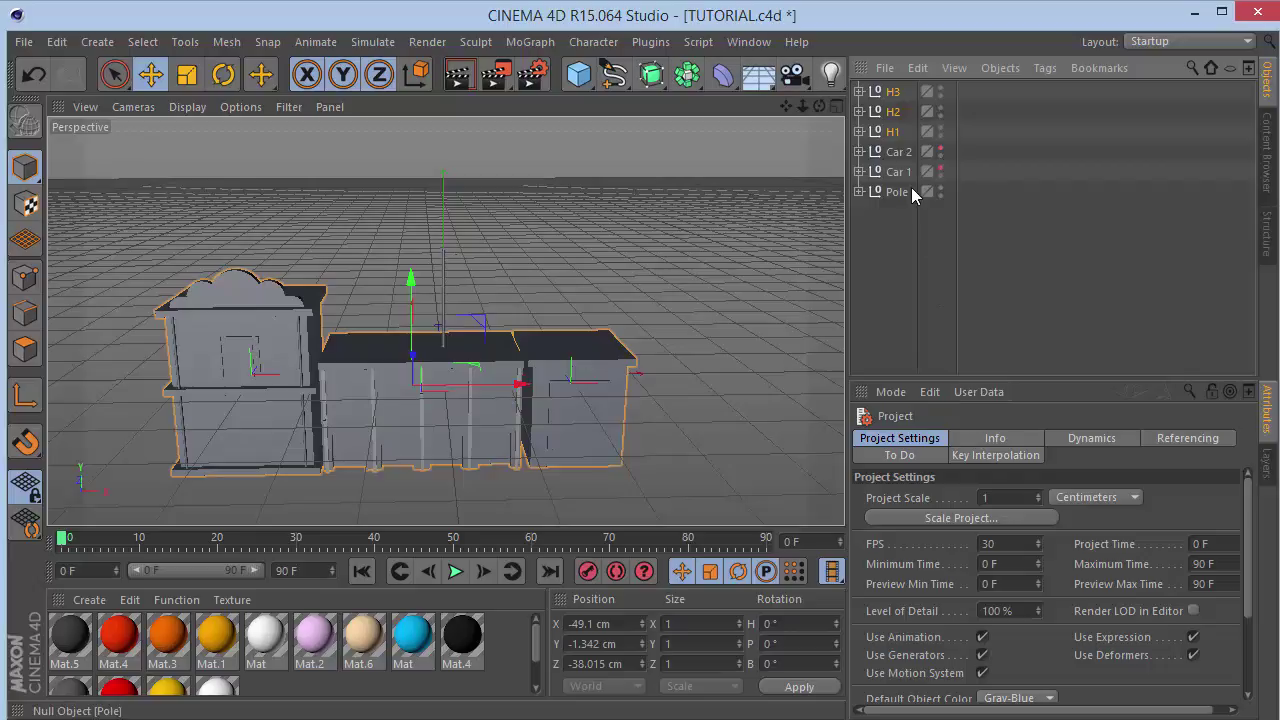
Raise the houses H1, H2 and H3 together to a Y position of about 124.3 cm so they stand on the ground line.
mouse_move(818, 106)
mouse_down()
mouse_move(680, 112)
mouse_move(827, 105)
mouse_up()
key(F4)
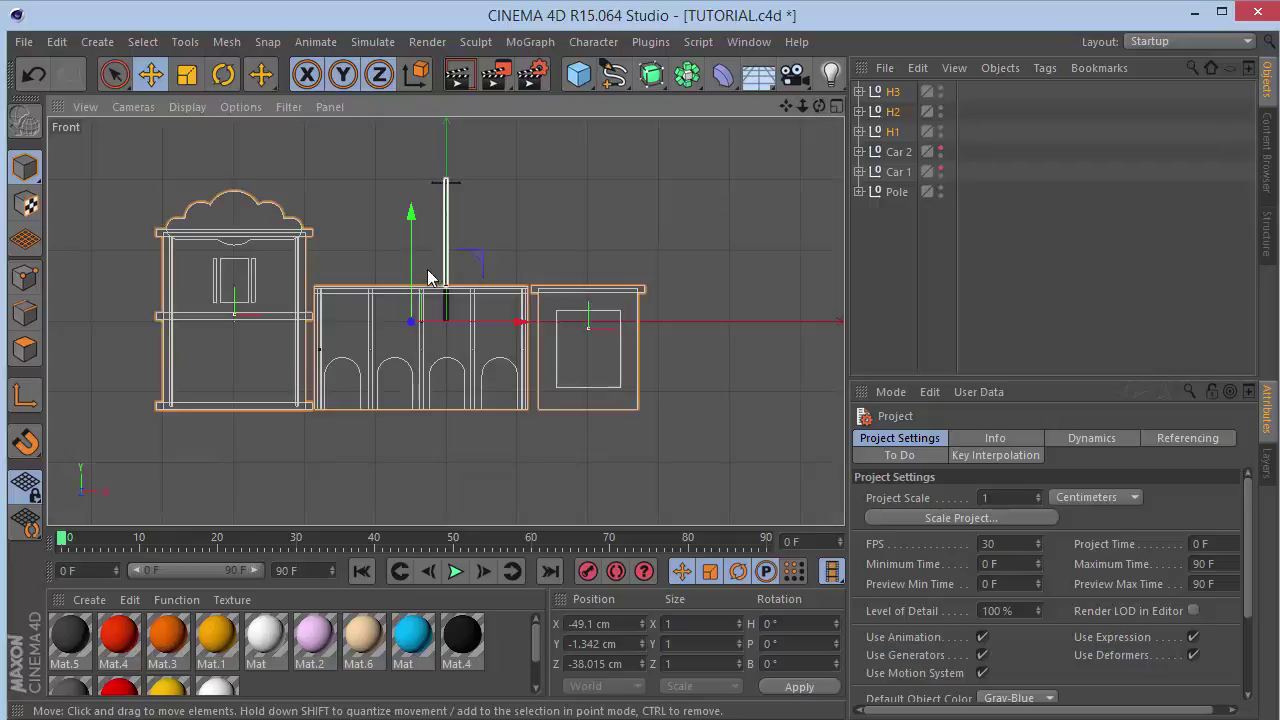
drag(413, 260, 404, 163)
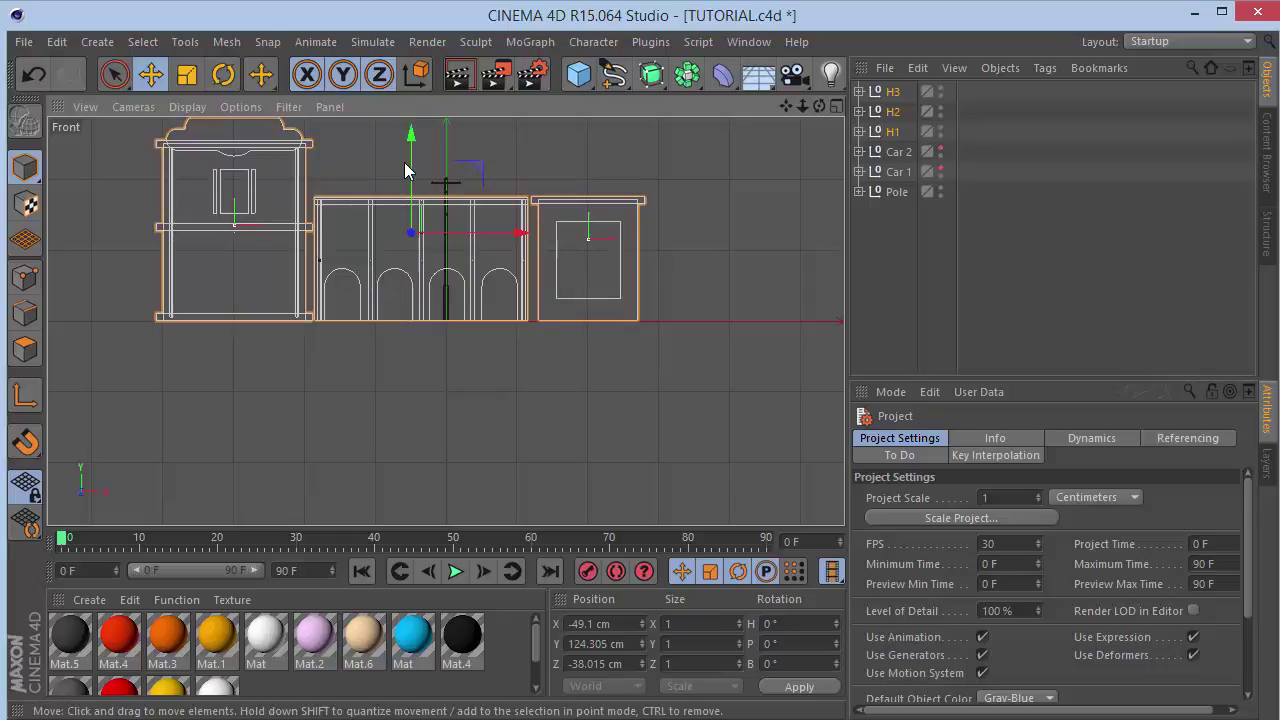
scroll(541, 320, up, 5)
scroll(541, 320, down, 7)
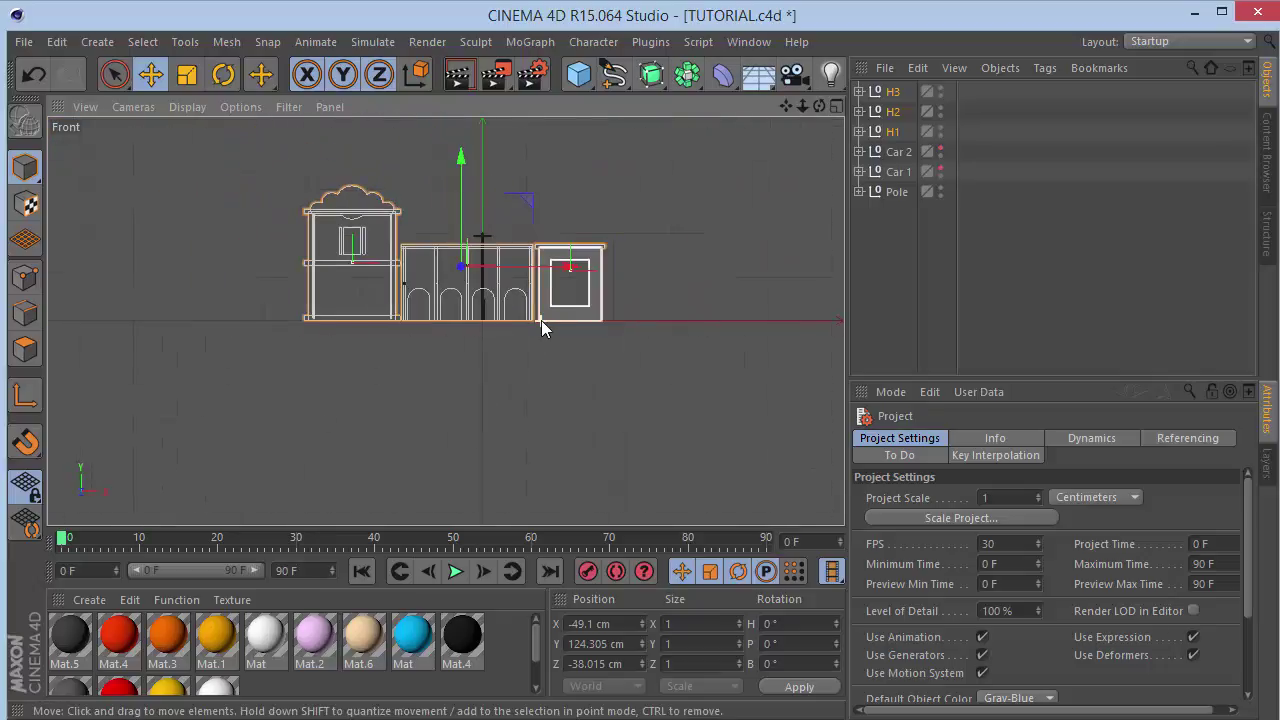
drag(802, 105, 794, 227)
key(F1)
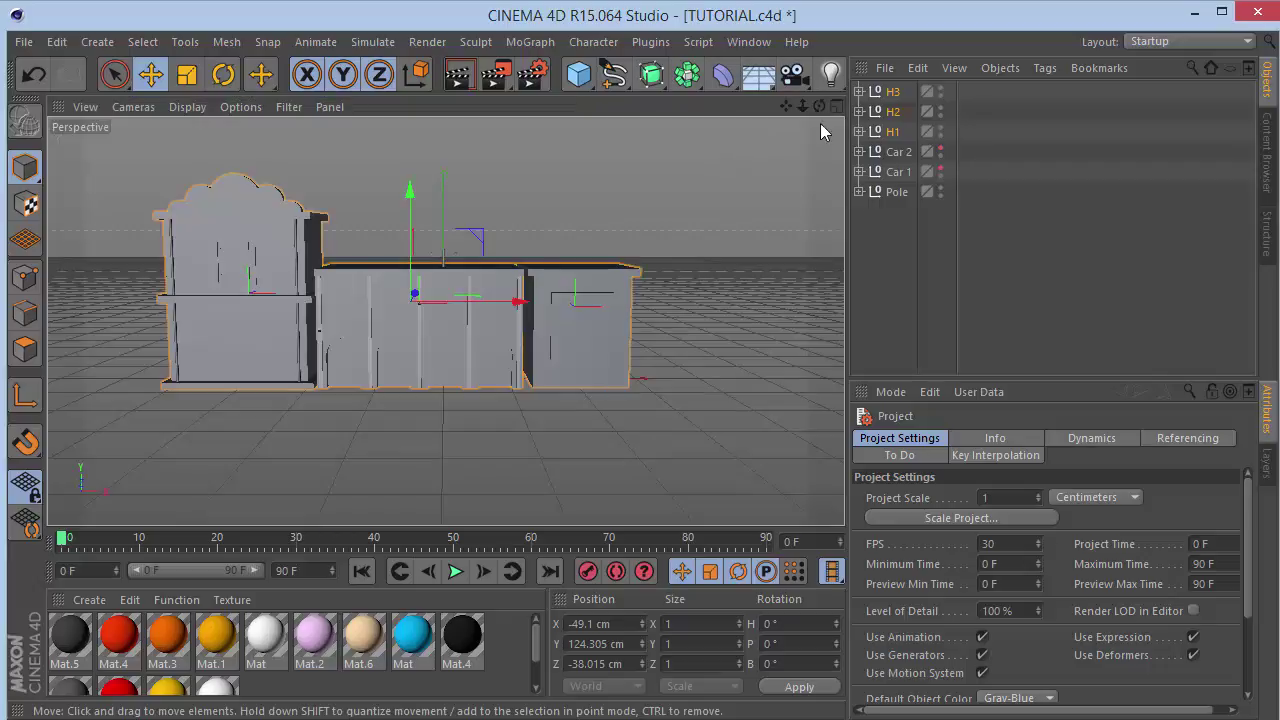
Move the Pole group out in front of the houses to a Z position of -200 cm.
drag(818, 105, 880, 150)
drag(444, 320, 444, 320)
click(895, 192)
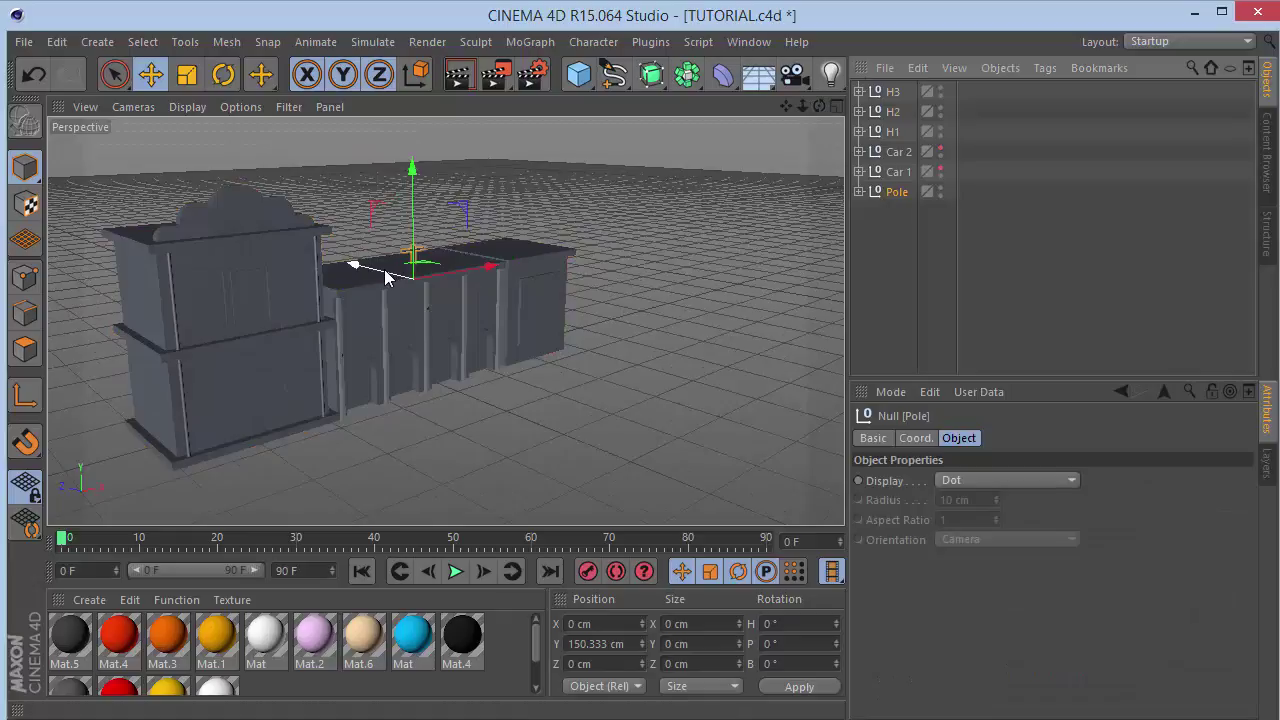
drag(380, 272, 468, 290)
double_click(633, 663)
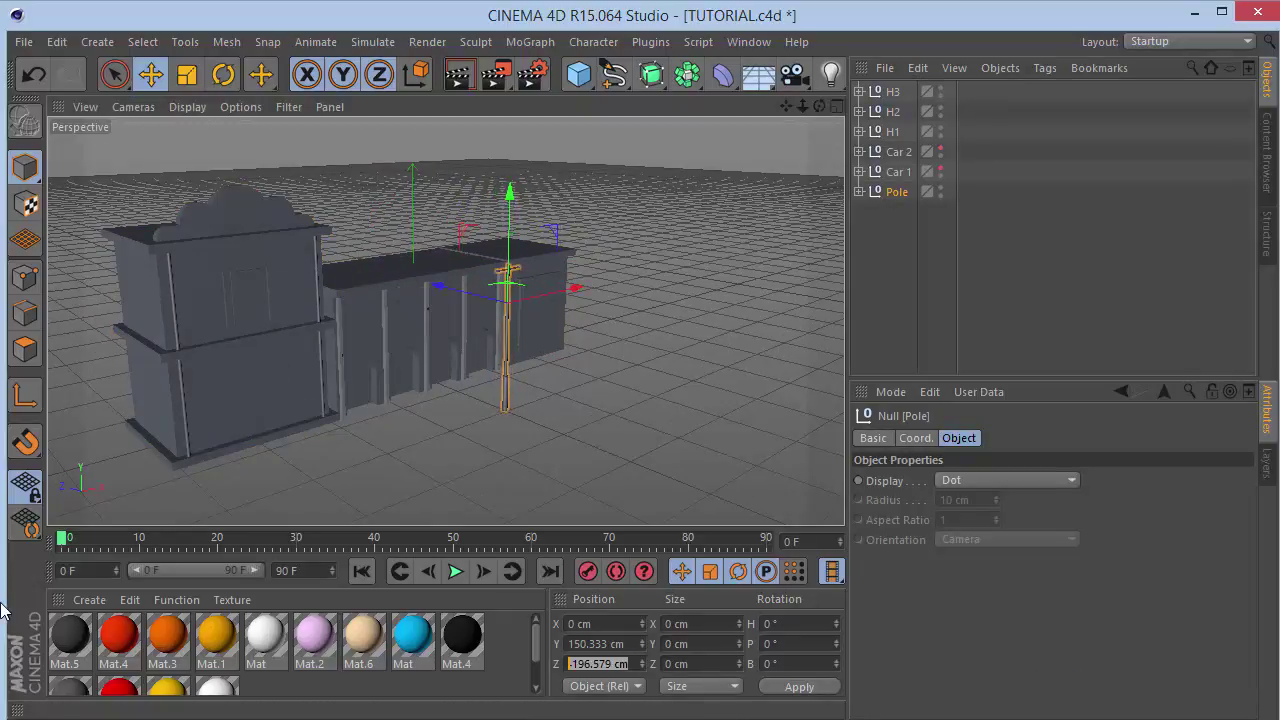
text(-200)
key(Return)
click(749, 297)
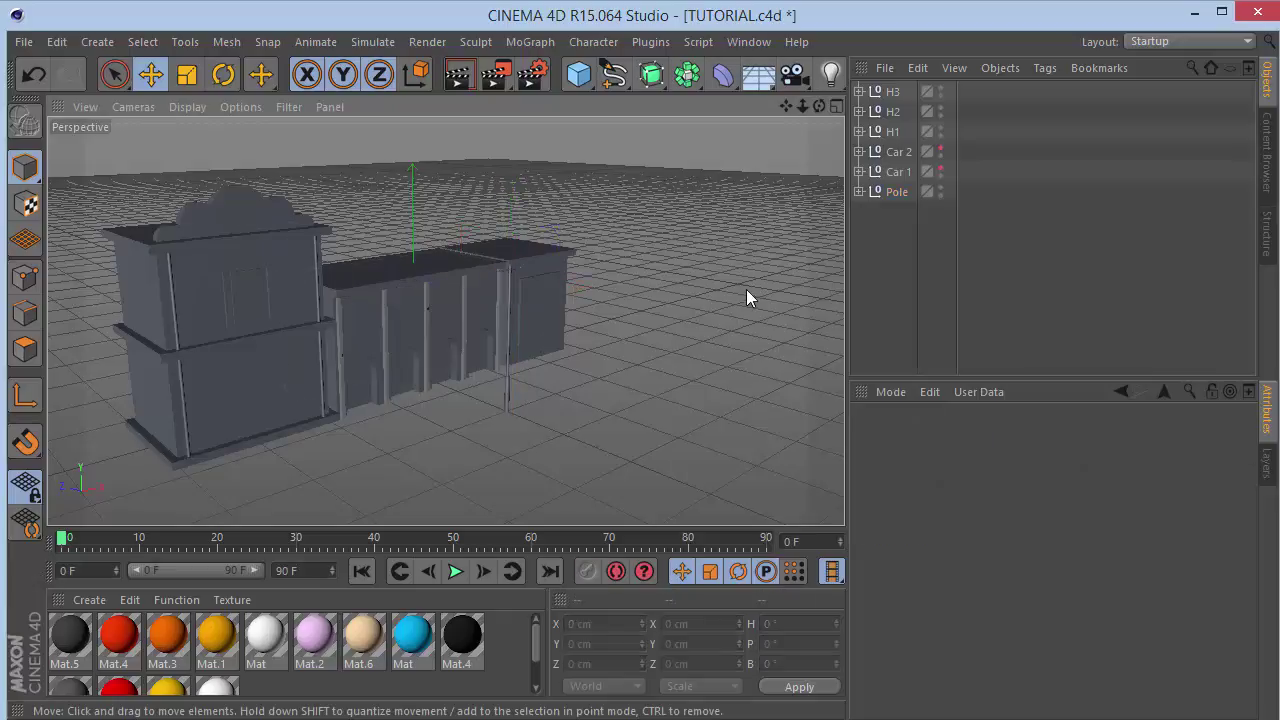
Switch the perspective view's display to Gouraud Shading (Lines).
click(194, 110)
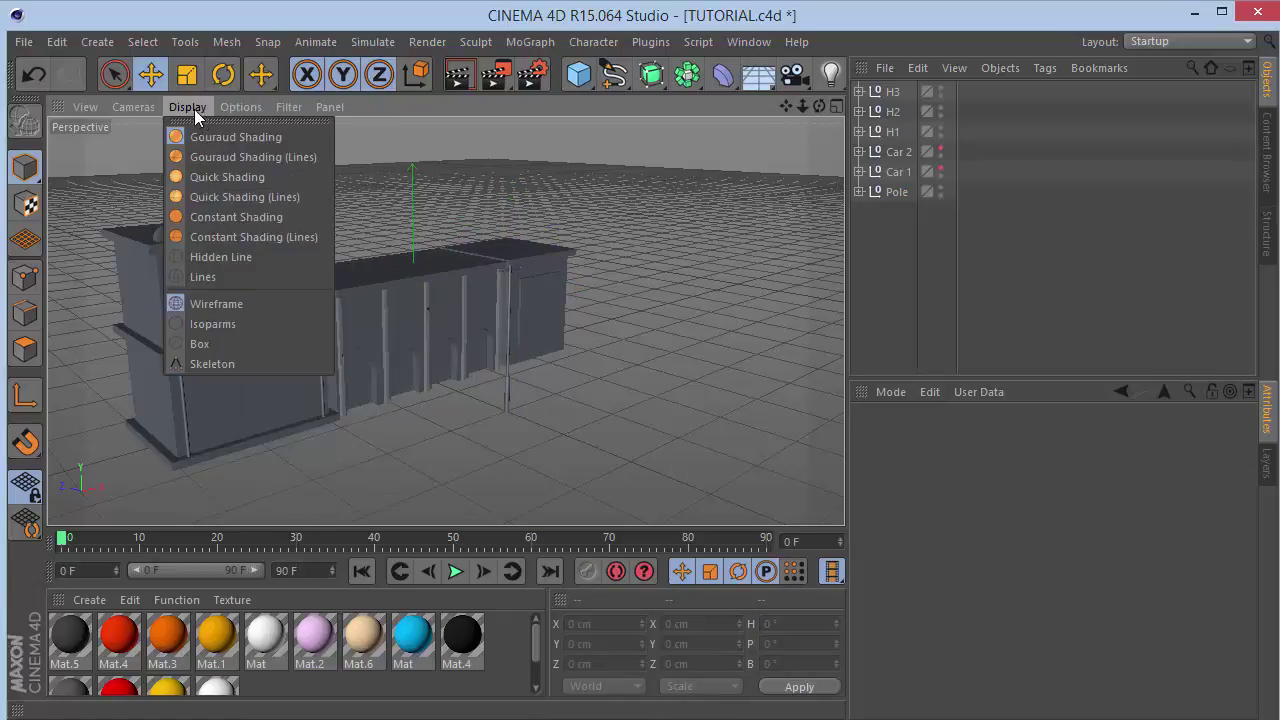
click(206, 157)
mouse_move(818, 105)
mouse_down()
mouse_move(740, 150)
mouse_move(826, 103)
mouse_up()
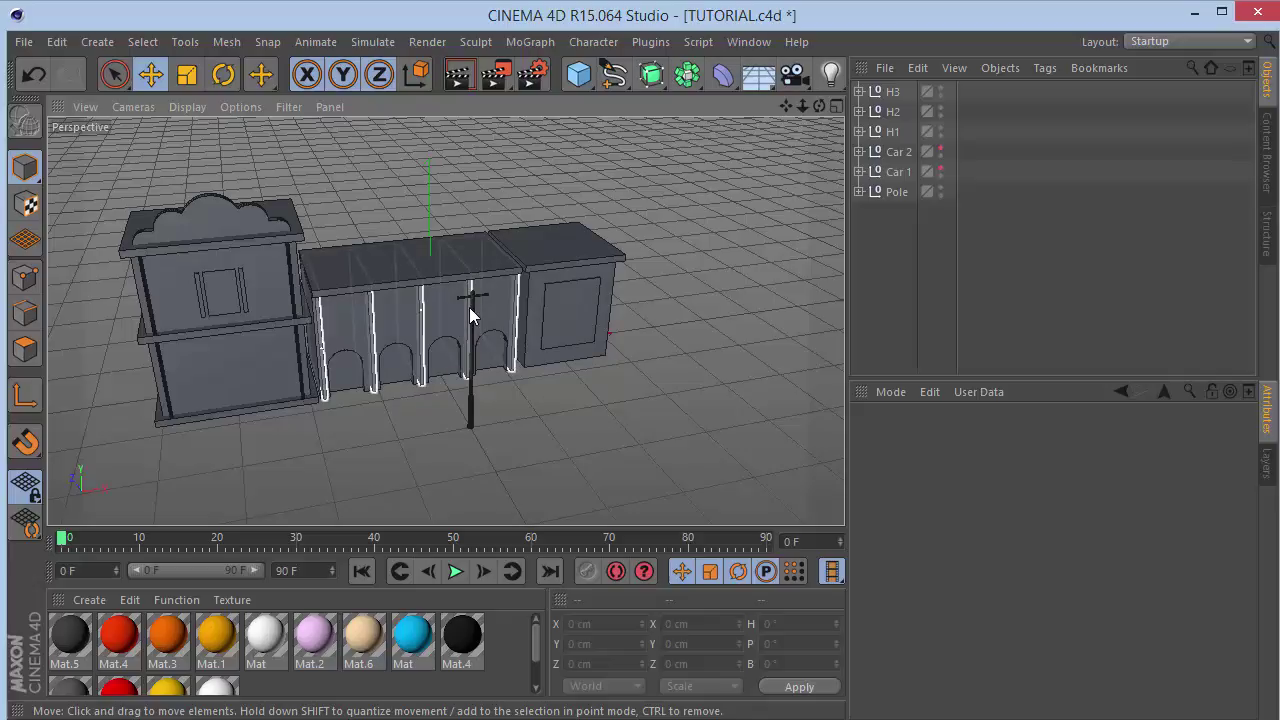
Examine the colour settings of the black Mat.4 material in the Material Editor.
scroll(469, 307, up, 8)
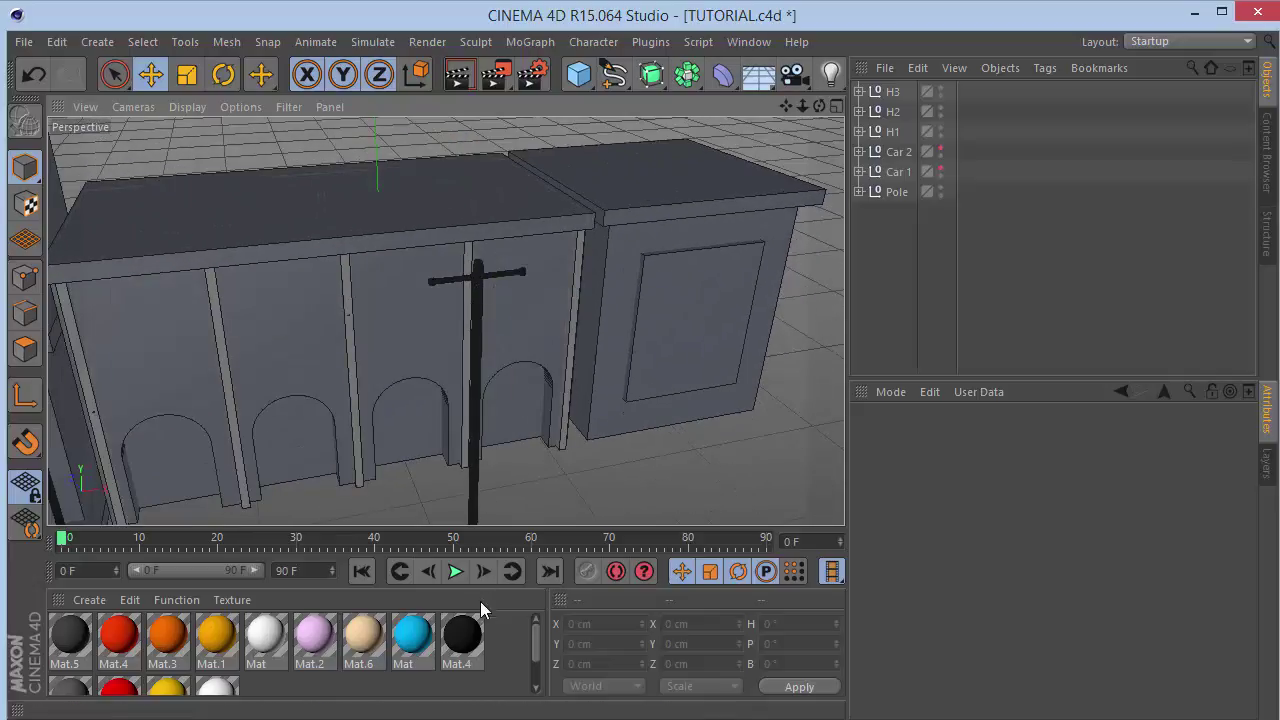
scroll(536, 650, down, 1)
scroll(530, 640, up, 1)
click(461, 636)
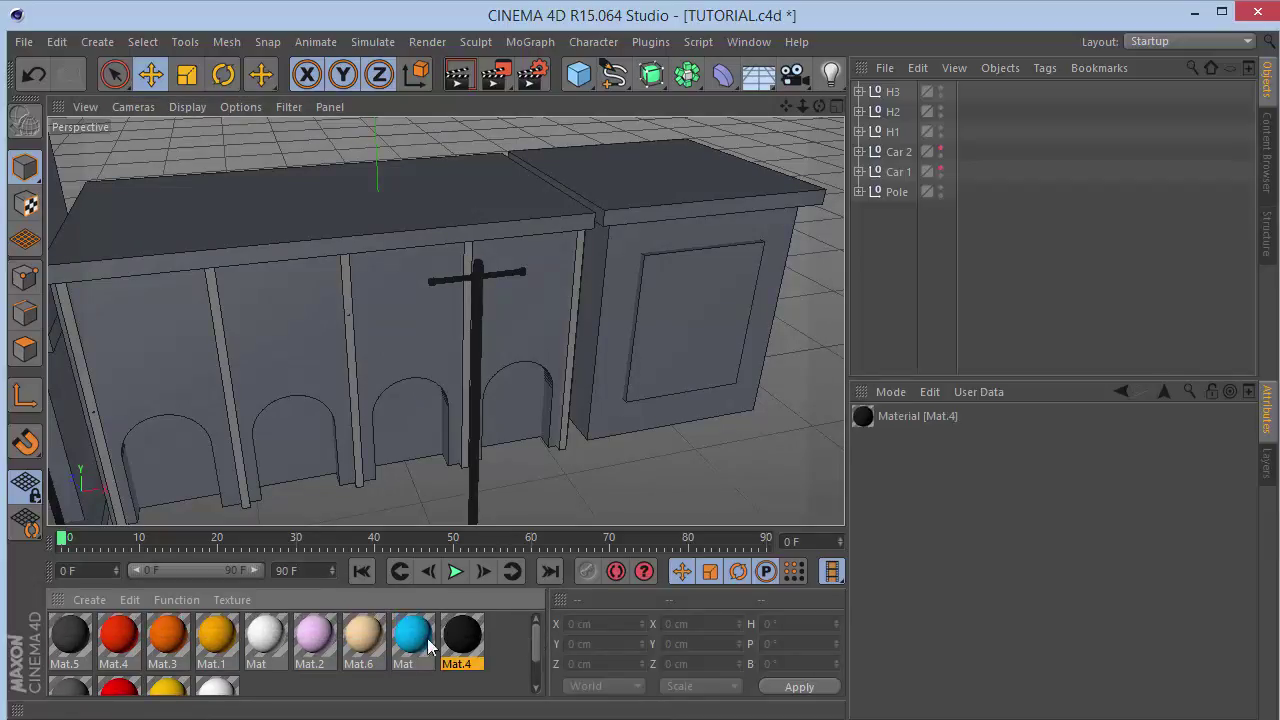
double_click(461, 636)
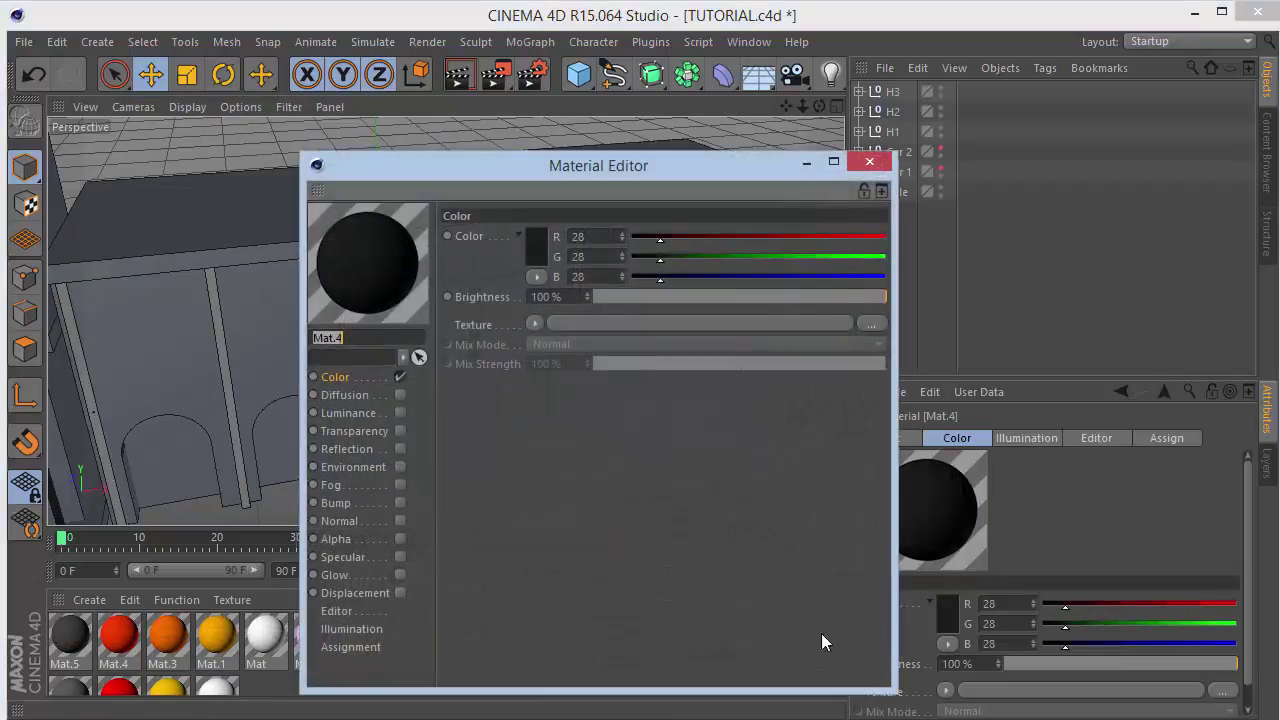
click(869, 161)
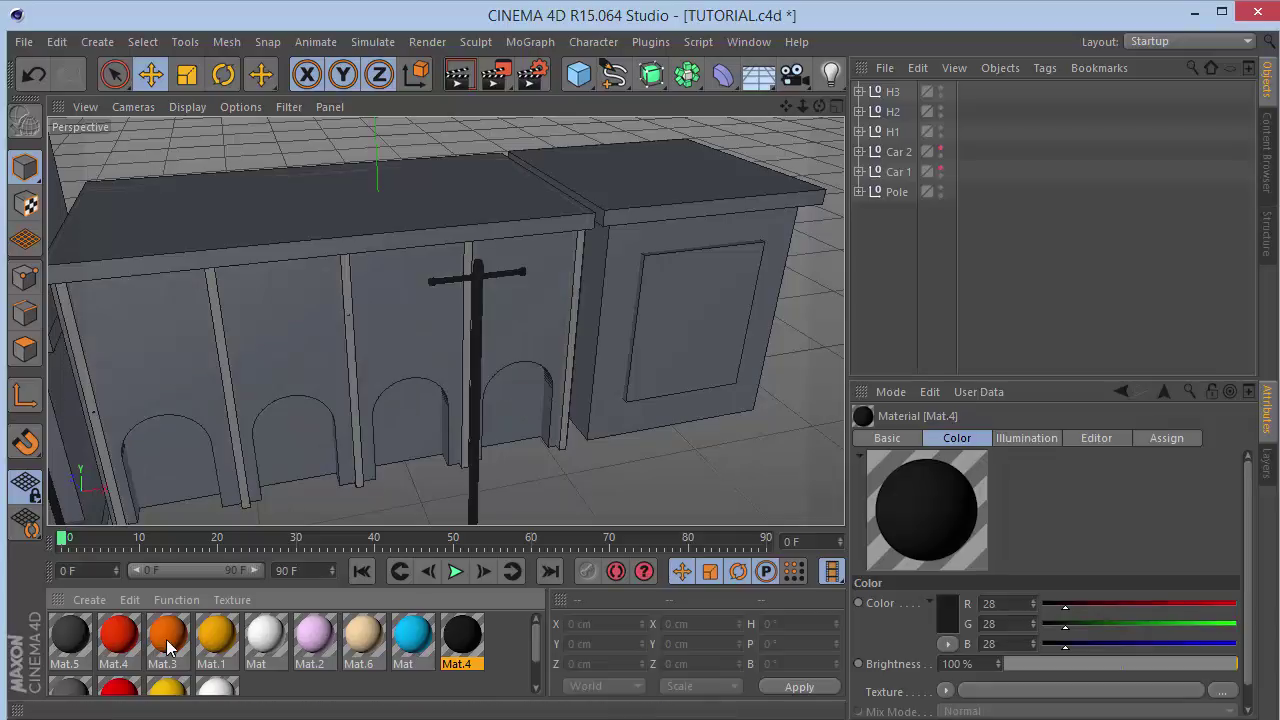
Expand the Pole group and switch the perspective view's display to Gouraud Shading without lines.
click(70, 638)
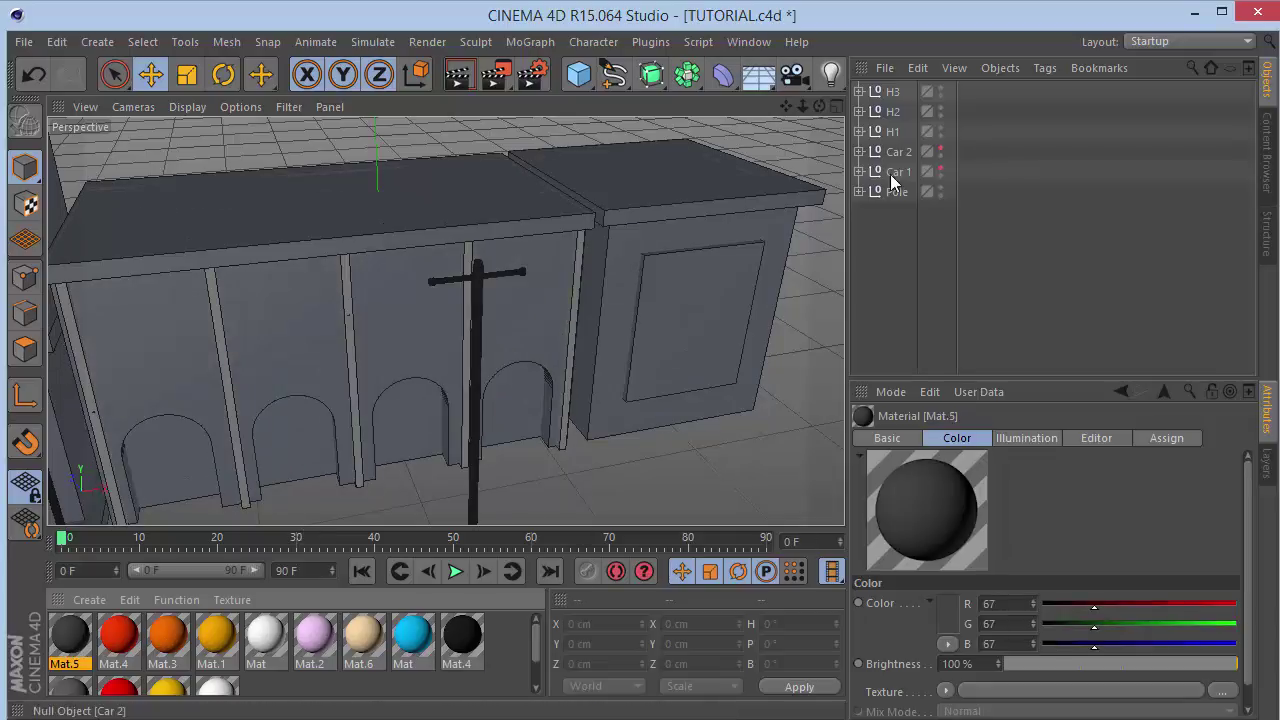
click(860, 191)
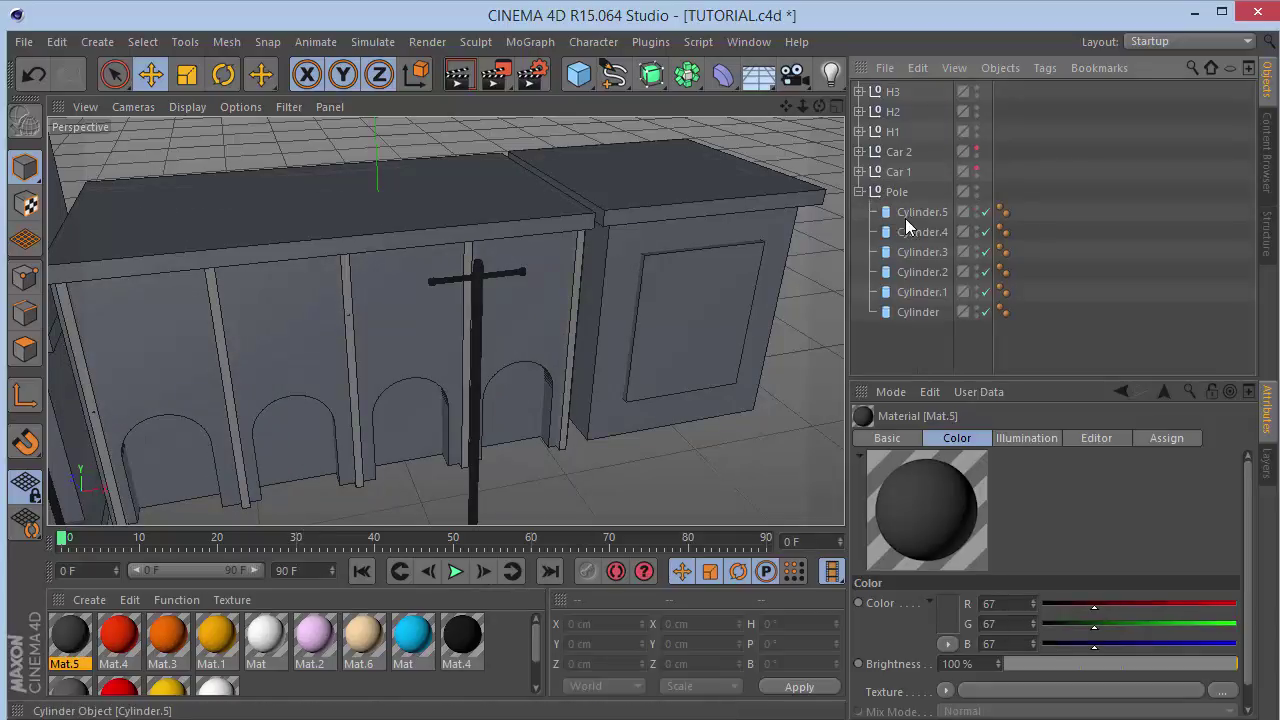
click(190, 106)
click(217, 139)
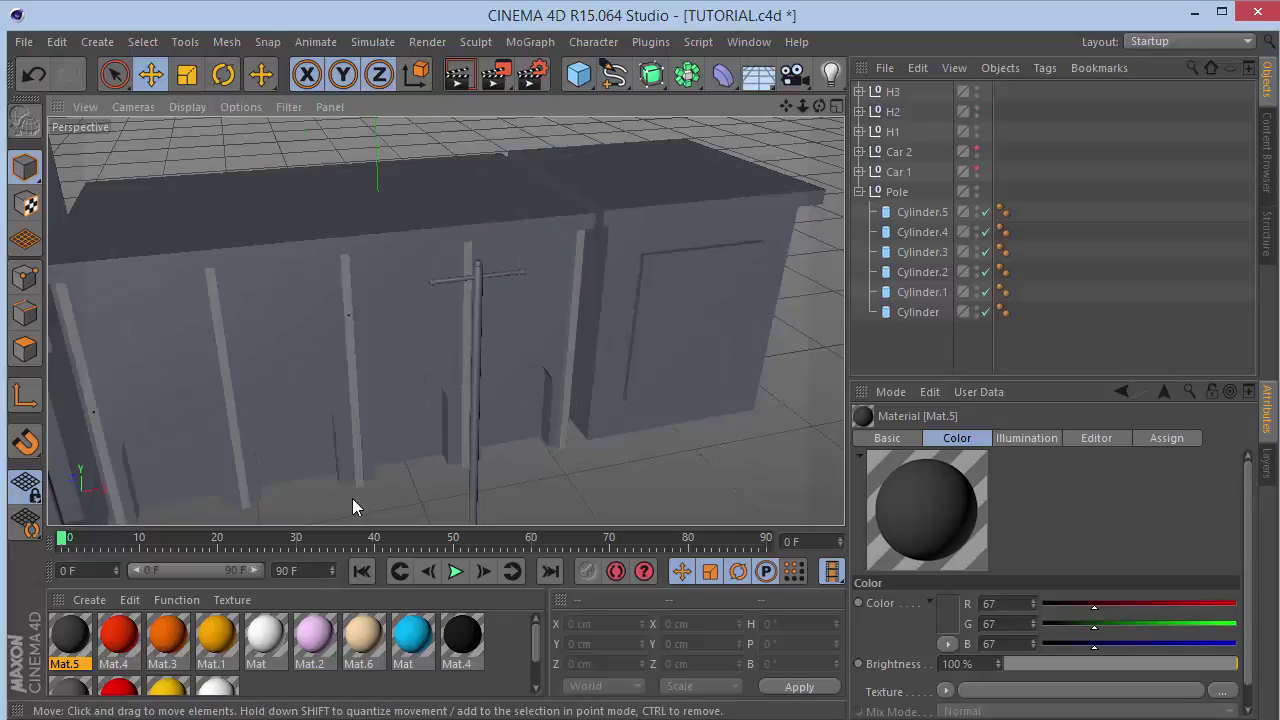
Apply the dark grey Mat.5 material to the Pole group's Cylinder and copy its texture tag to Cylinder.1.
mouse_move(70, 641)
mouse_down()
mouse_move(823, 351)
mouse_move(306, 623)
mouse_move(61, 633)
mouse_up()
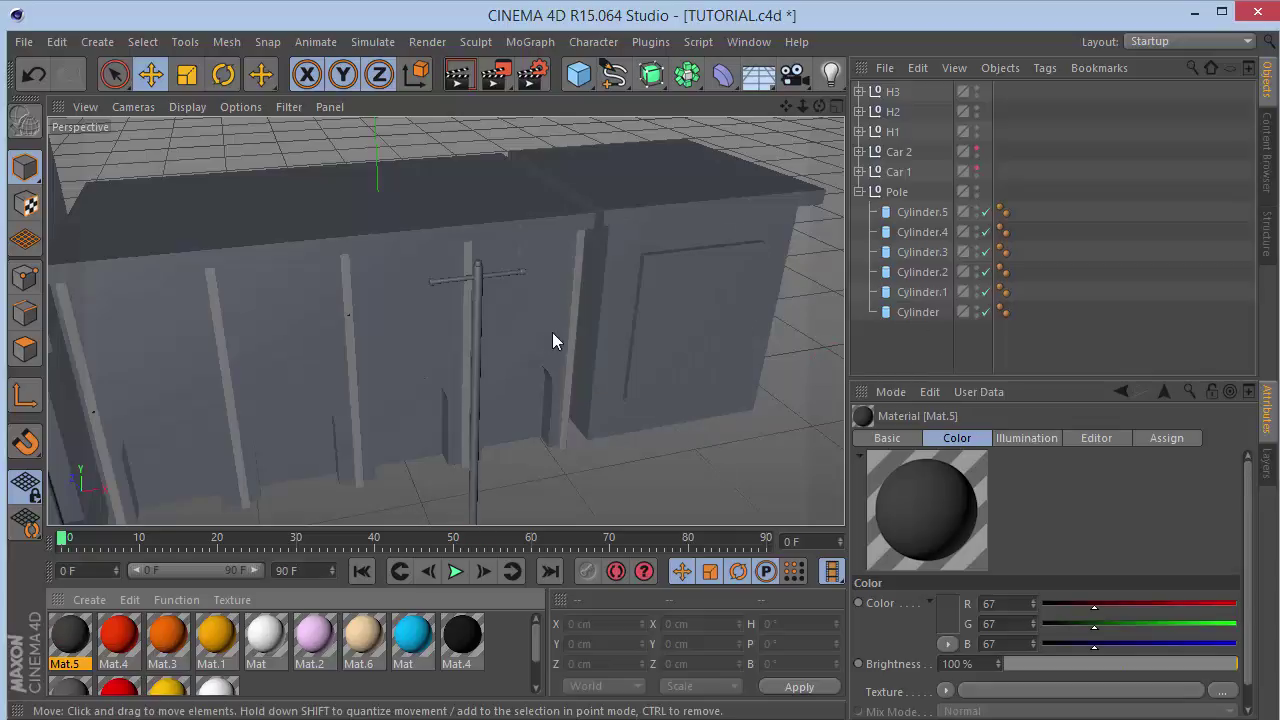
click(477, 329)
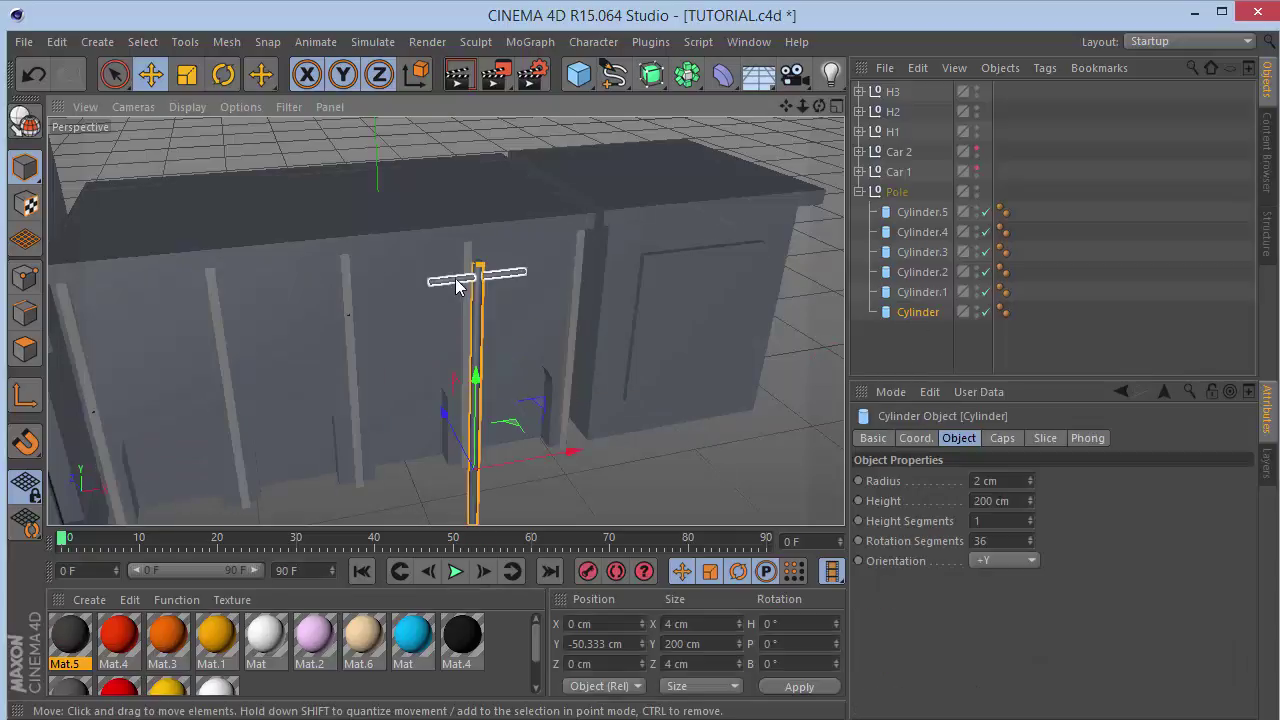
shift+click(455, 279)
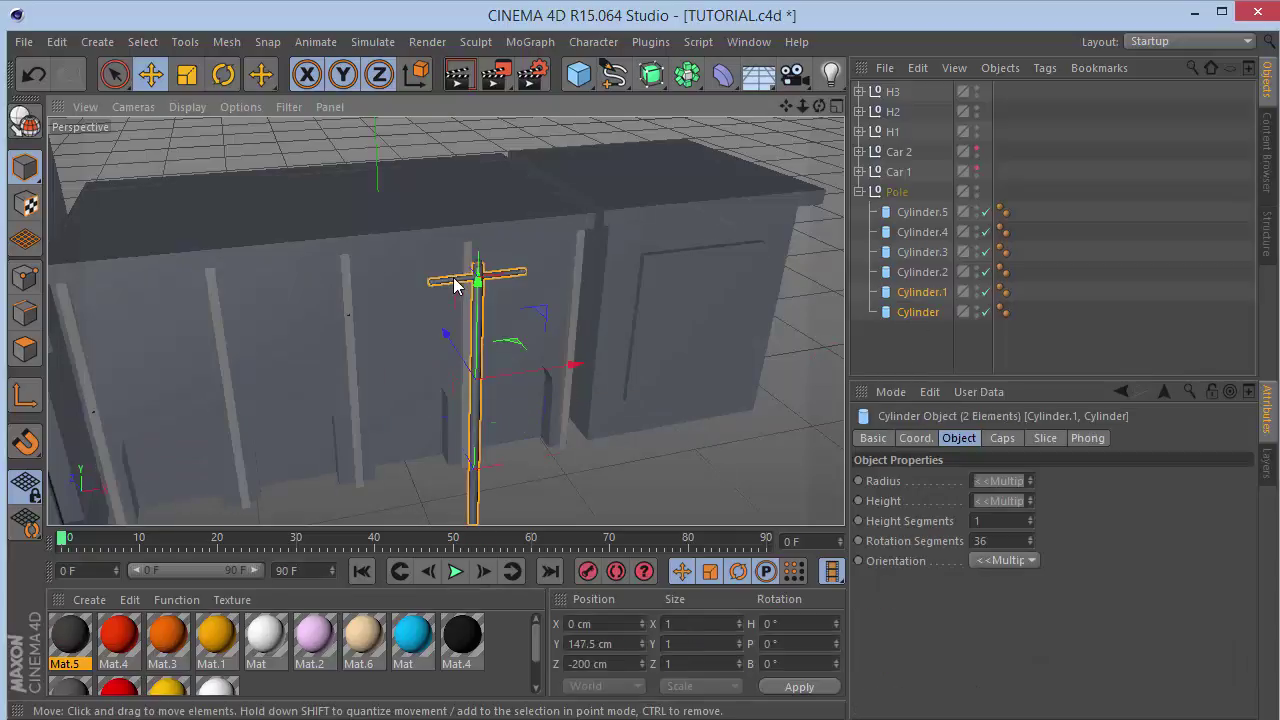
click(915, 327)
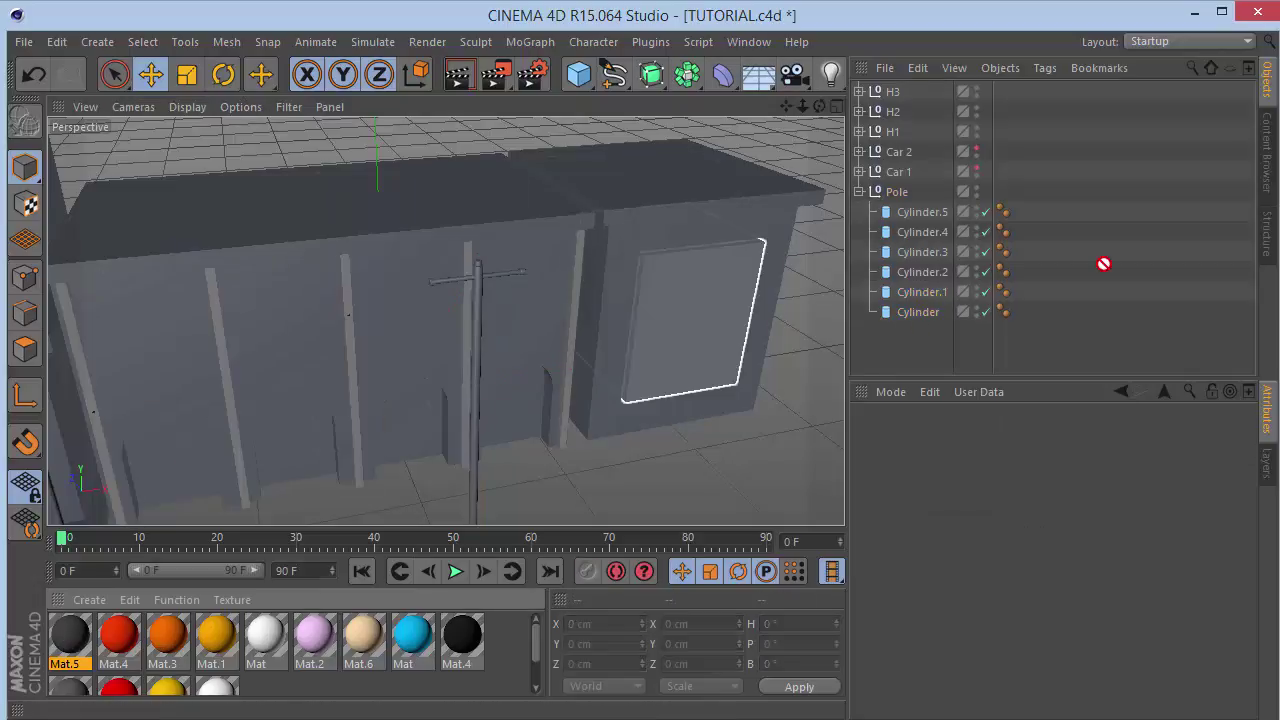
drag(953, 311, 932, 314)
ctrl+drag(1023, 311, 1025, 288)
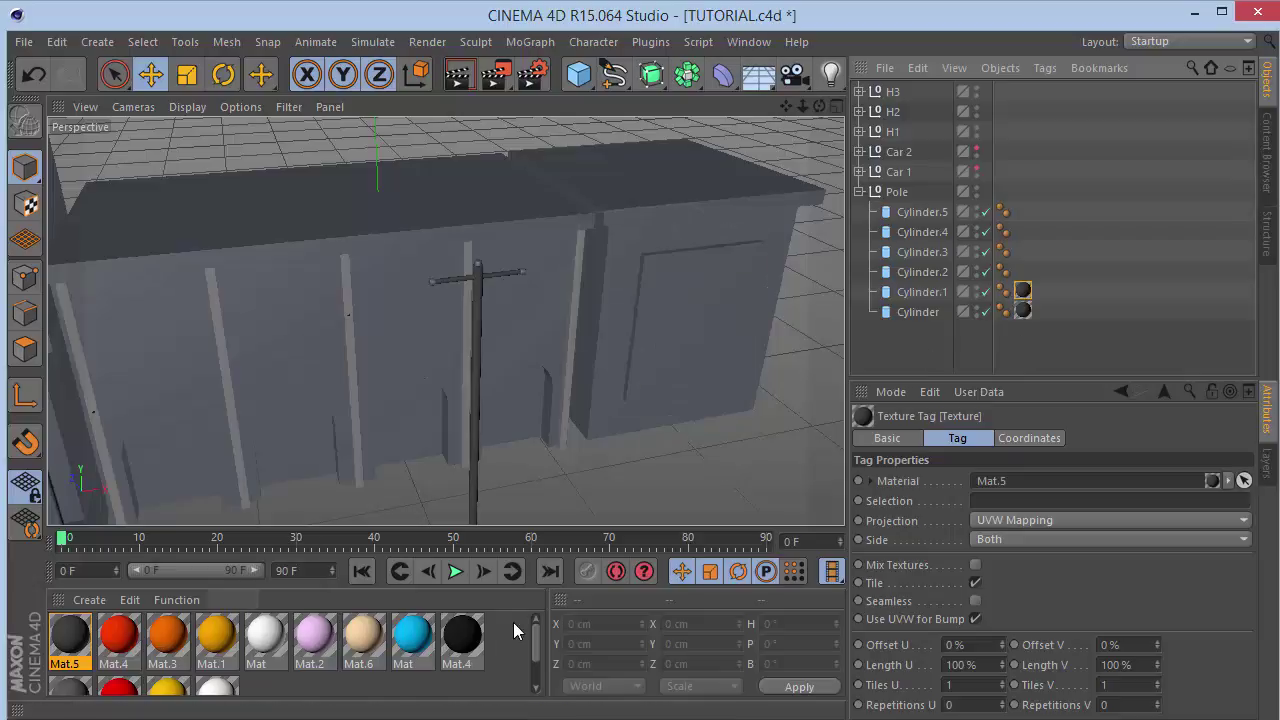
Apply the black Mat.4 material to Cylinder.2, Cylinder.3, Cylinder.4 and Cylinder.5 of the Pole group.
drag(464, 634, 836, 368)
drag(893, 290, 1028, 265)
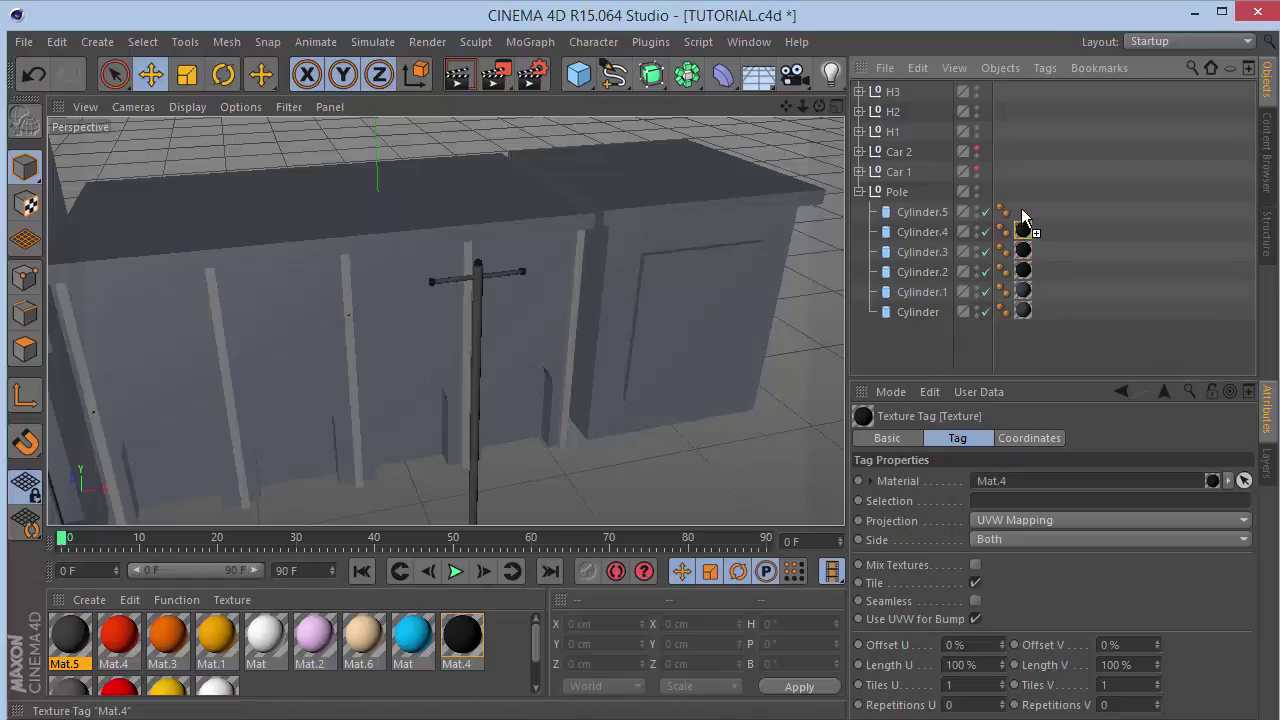
ctrl+drag(1022, 213, 1022, 211)
drag(786, 106, 788, 72)
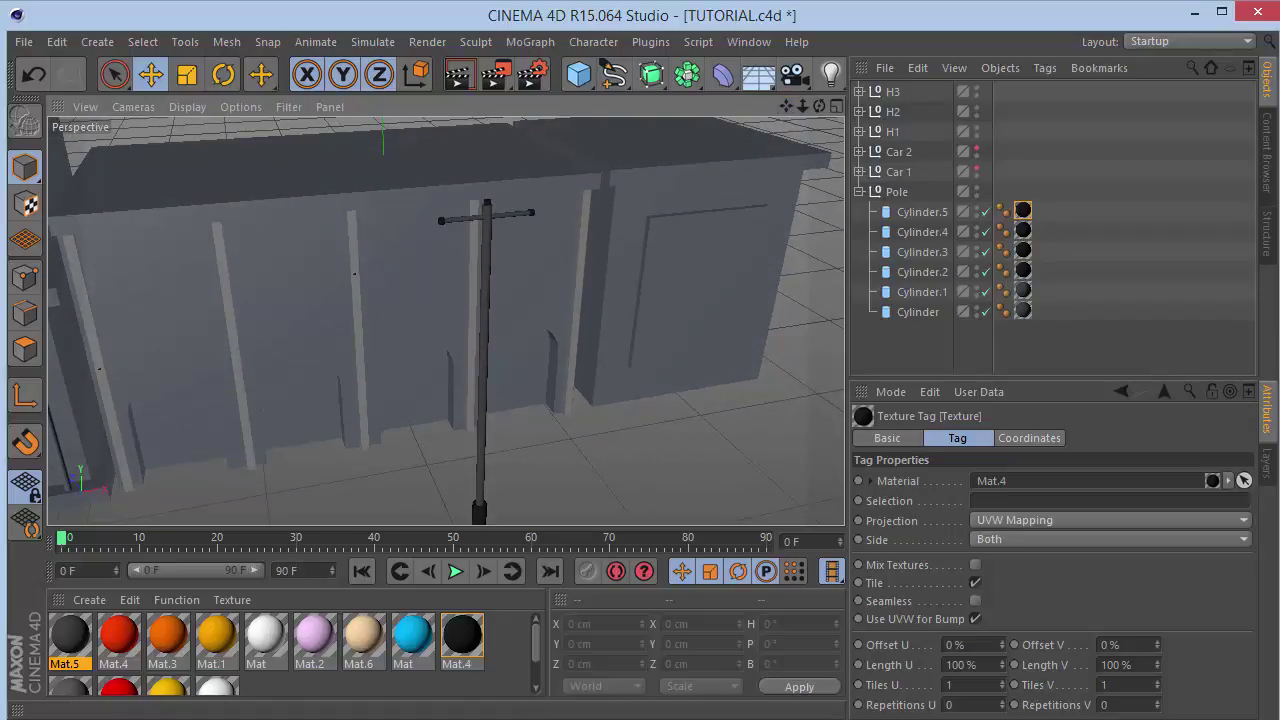
Replace the material on the pole's main Cylinder with the lighter grey Mat.3.
scroll(537, 639, down, 1)
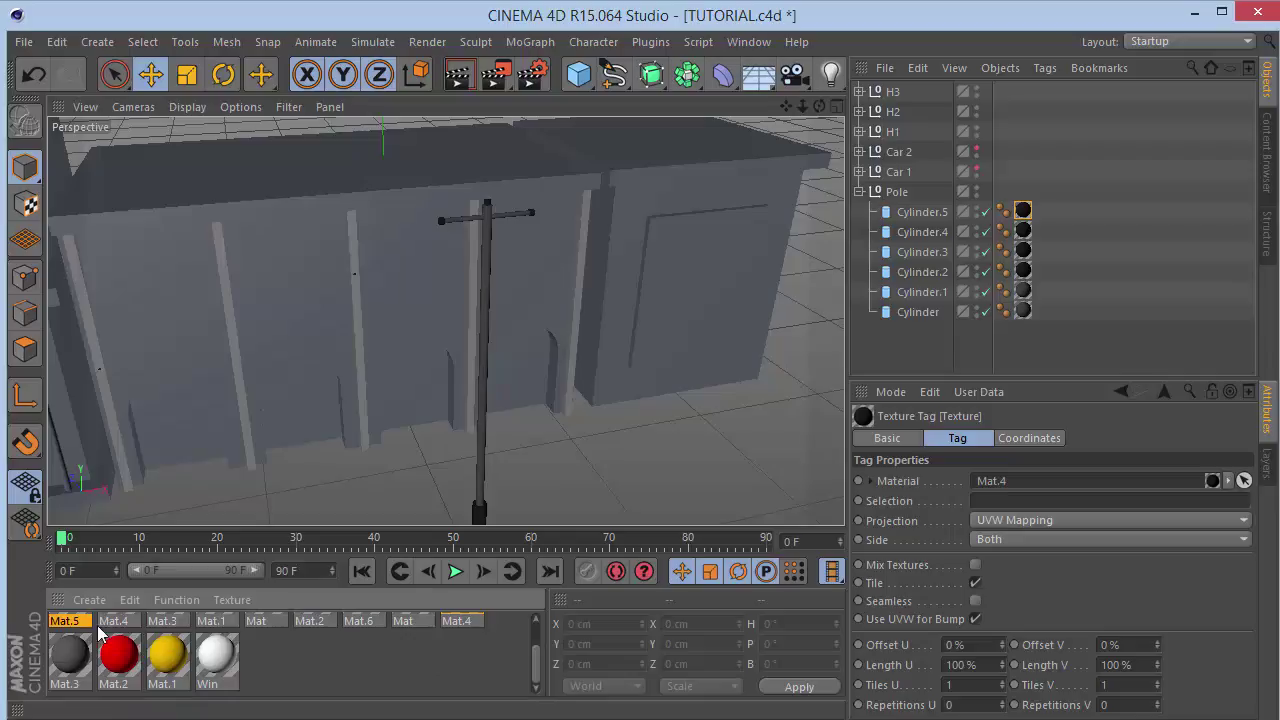
click(1023, 312)
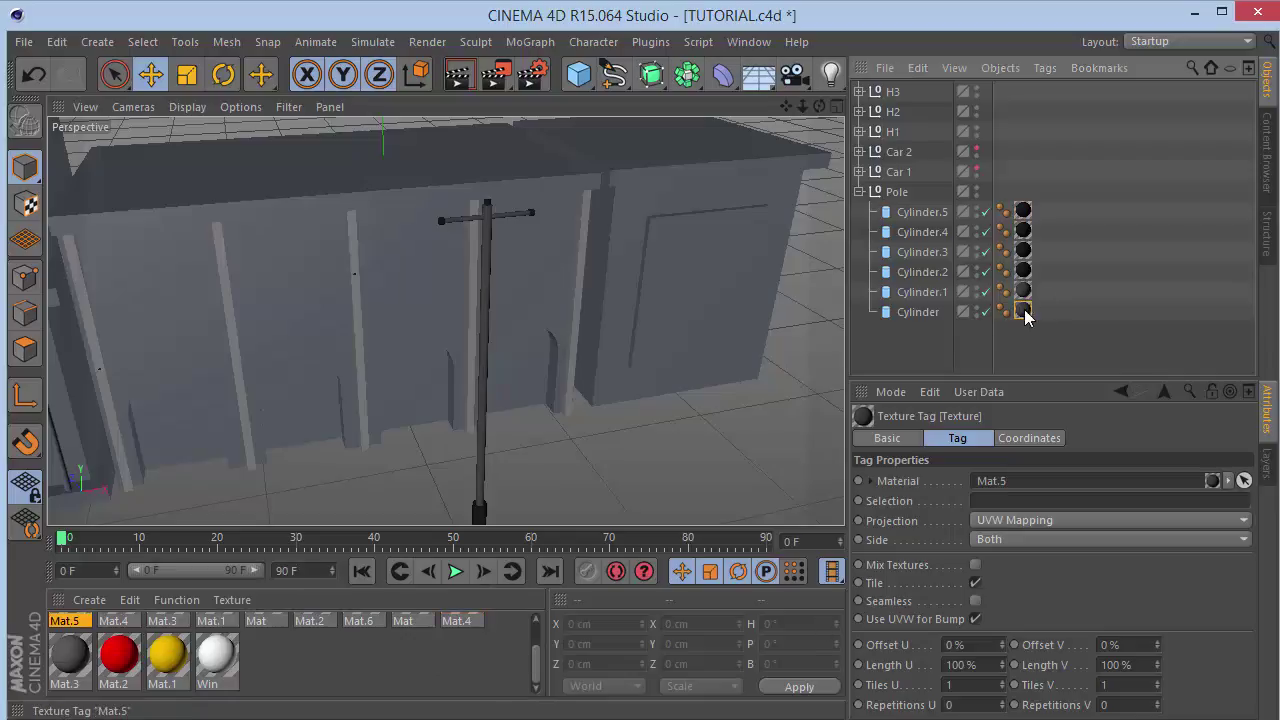
scroll(143, 648, up, 1)
click(92, 637)
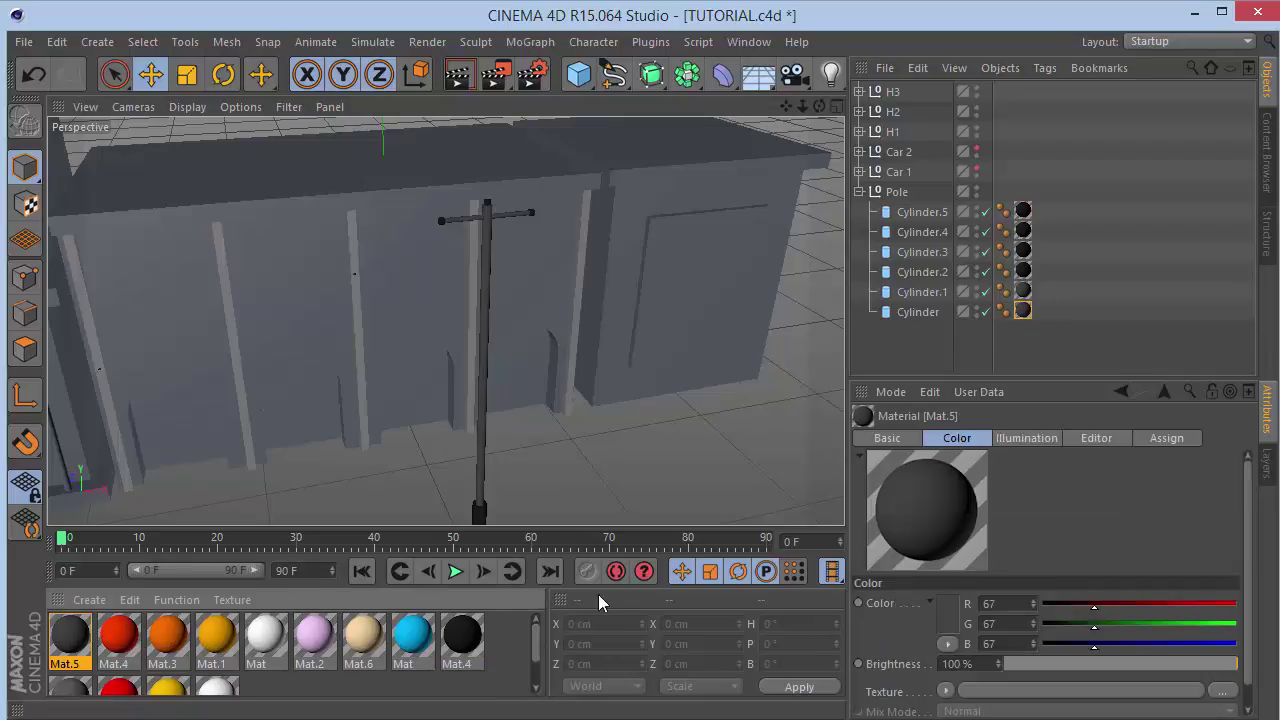
scroll(540, 645, down, 1)
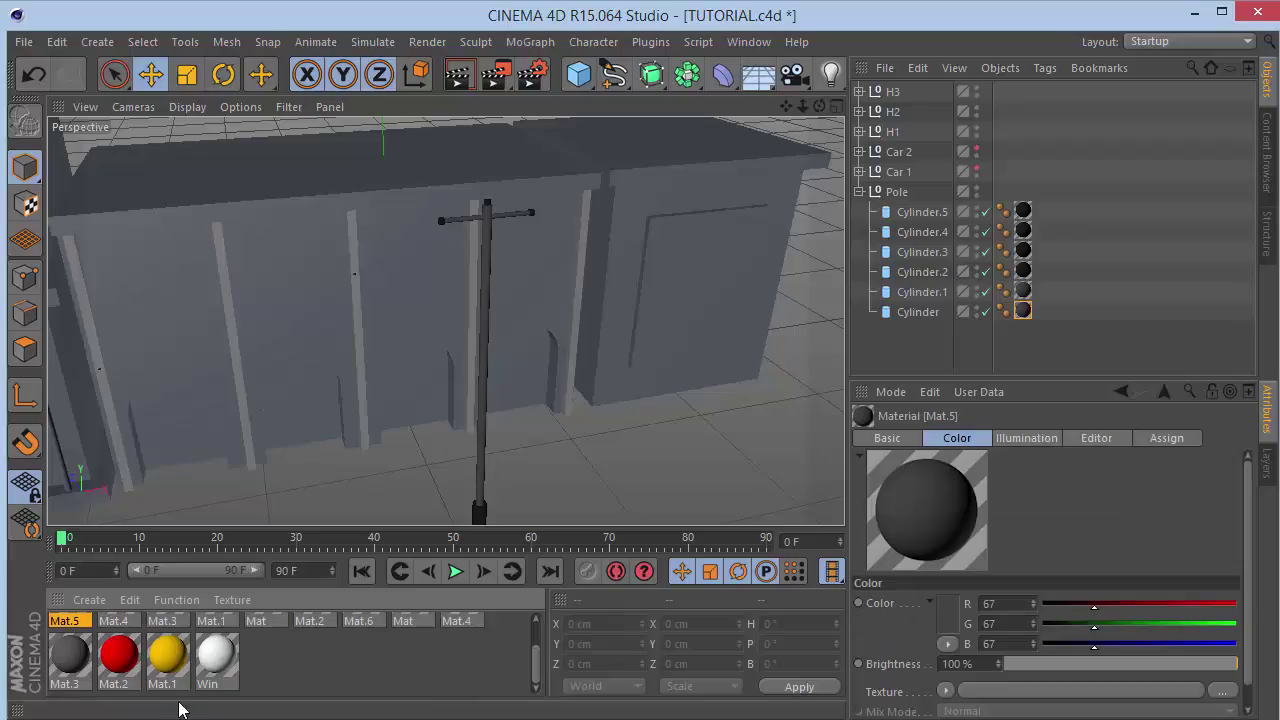
click(64, 657)
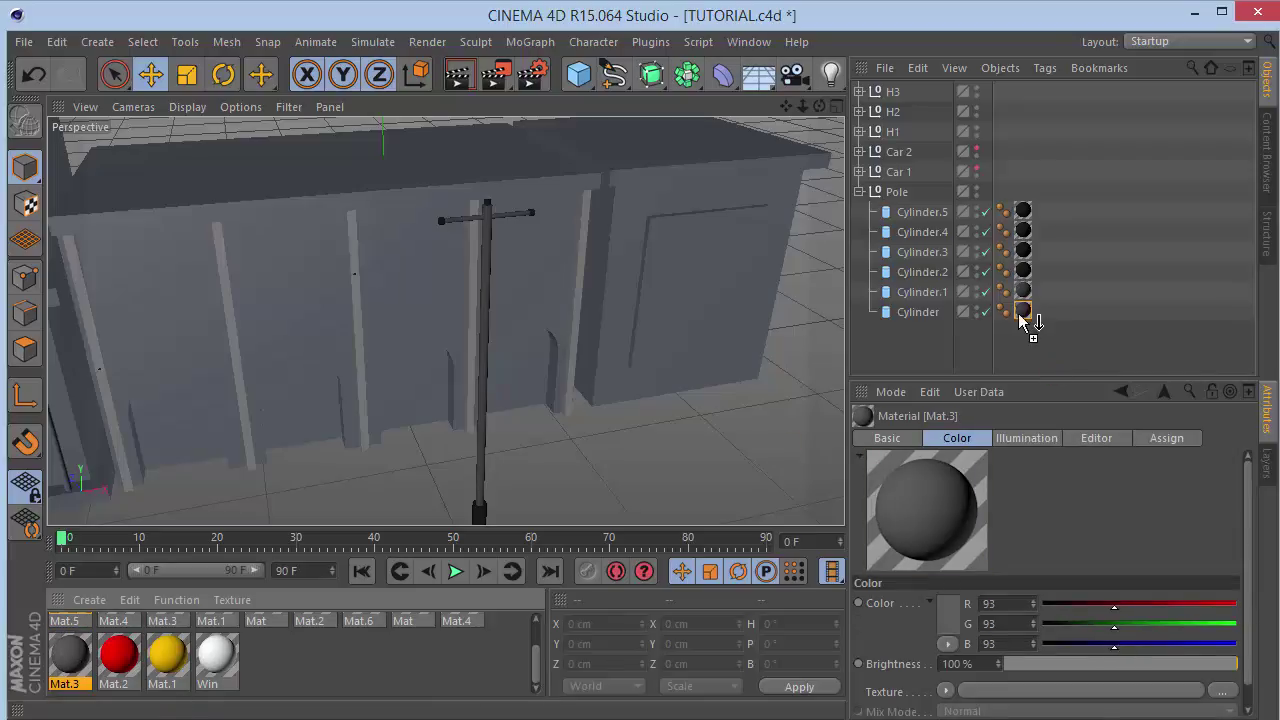
drag(1021, 314, 1017, 314)
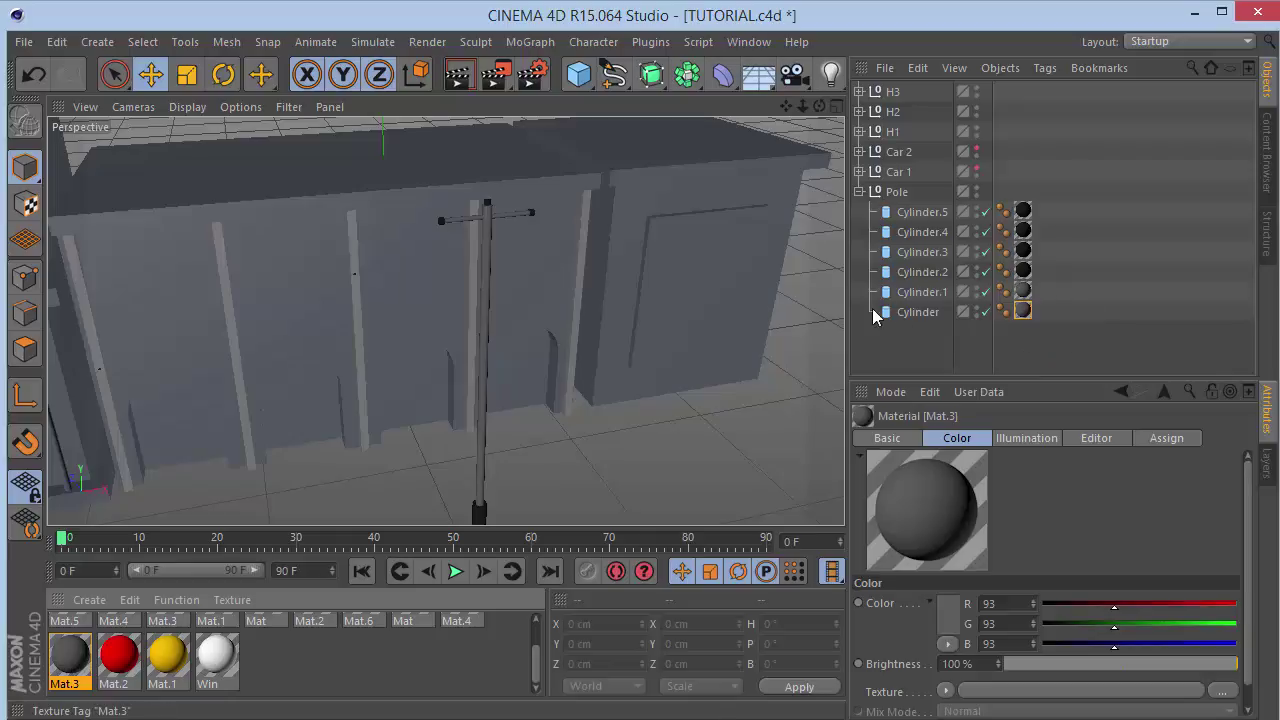
Expand the H1 house group and apply the white Win material to its roof slab, ledge, base, corner strips and window side strips.
mouse_move(786, 106)
mouse_down()
mouse_move(950, 103)
mouse_move(1275, 215)
mouse_move(790, 118)
mouse_move(804, 106)
mouse_up()
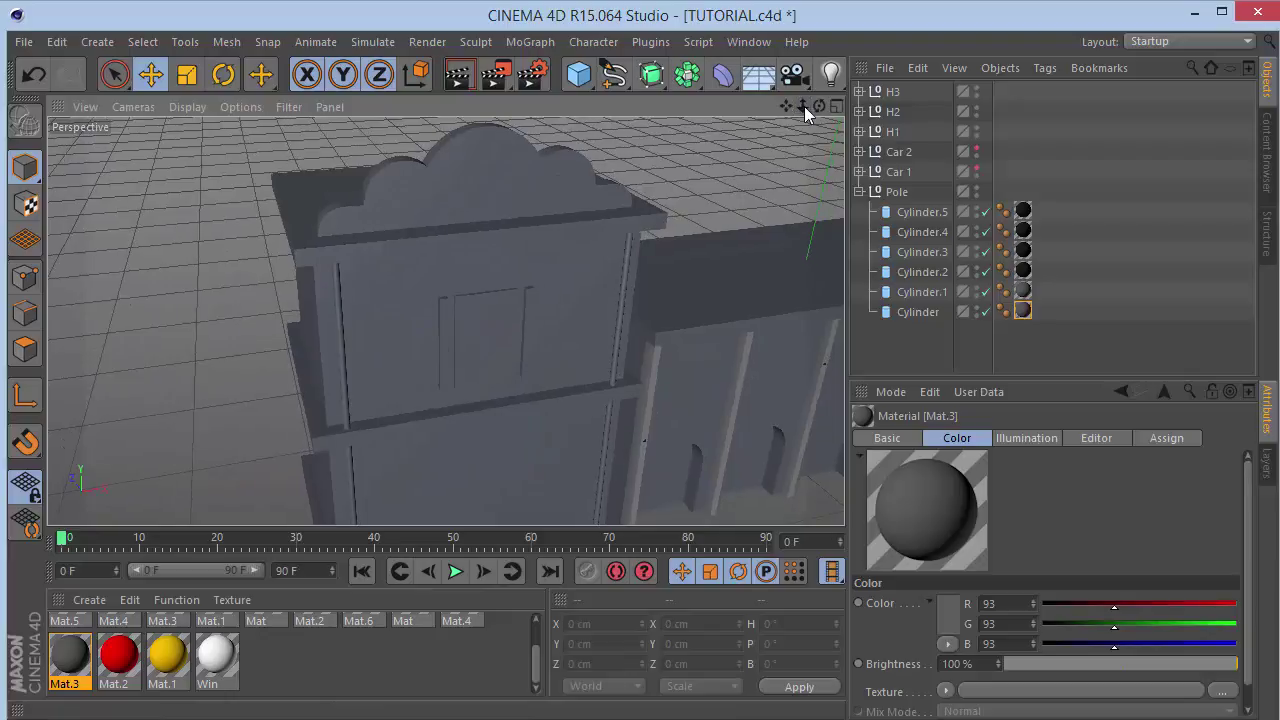
click(859, 191)
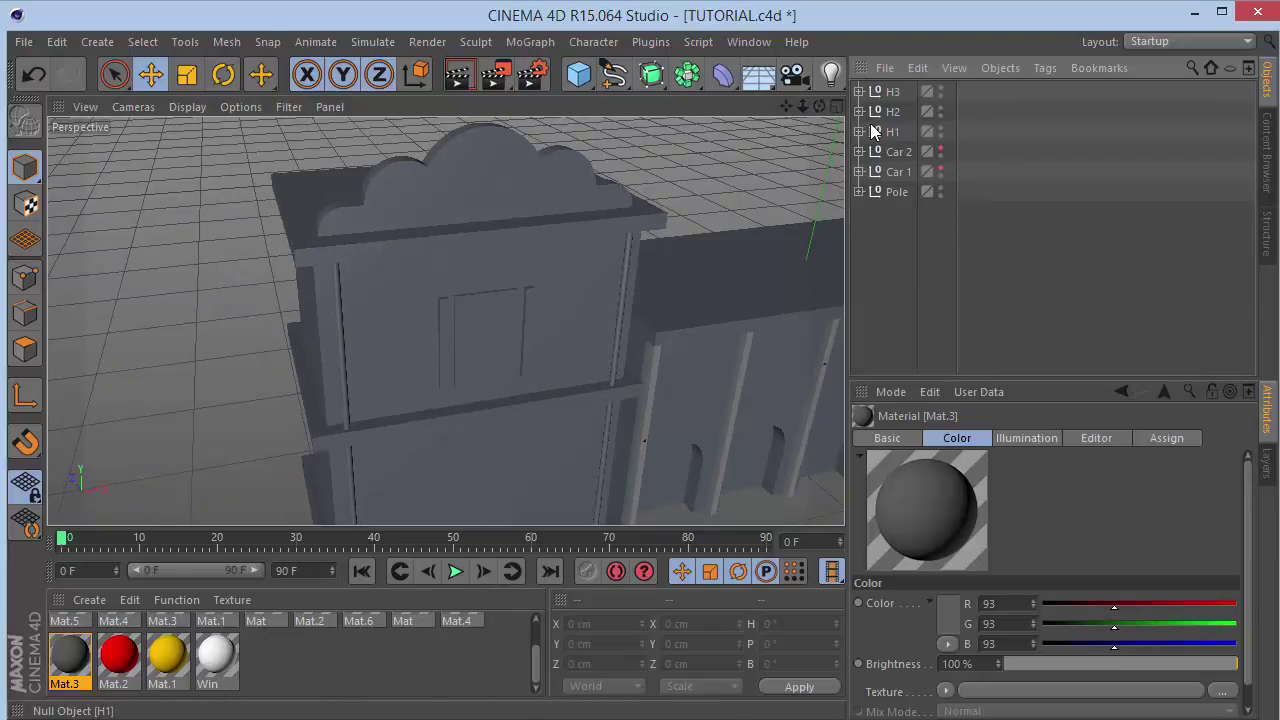
click(859, 131)
click(910, 152)
click(870, 152)
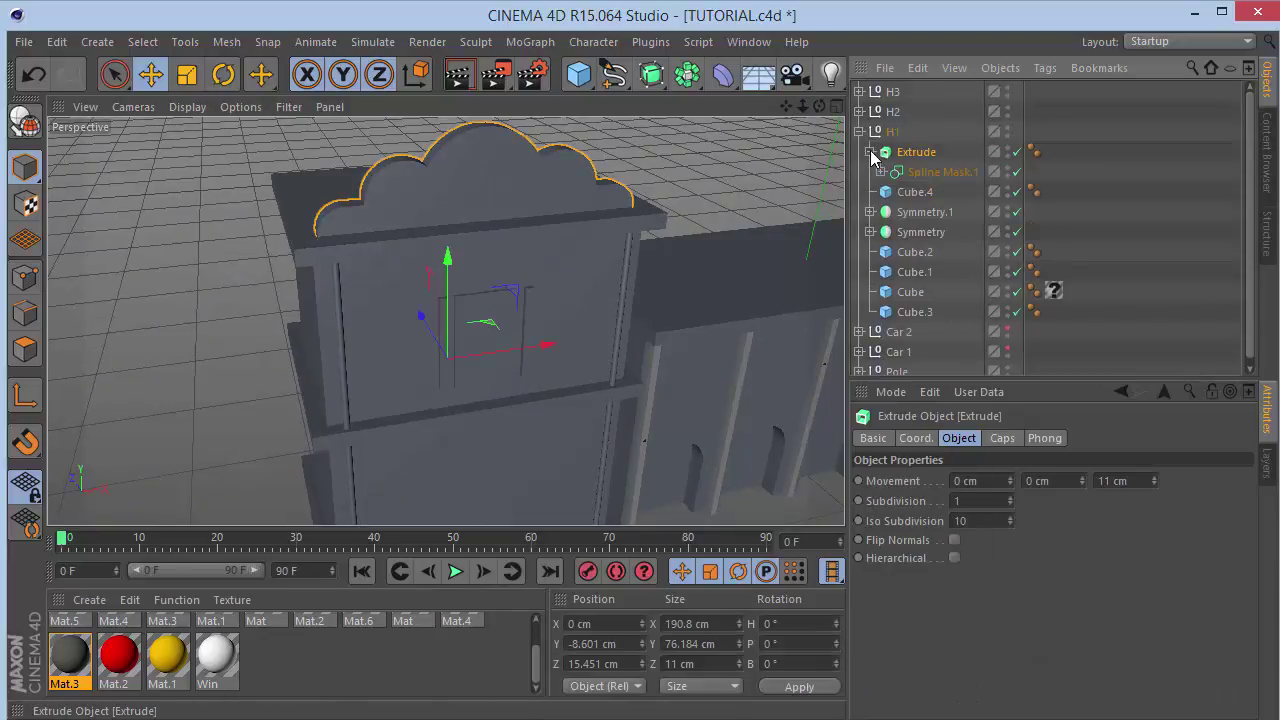
drag(325, 482, 330, 448)
drag(341, 267, 326, 250)
drag(215, 655, 348, 422)
drag(585, 348, 452, 338)
drag(786, 106, 430, 350)
drag(212, 657, 366, 418)
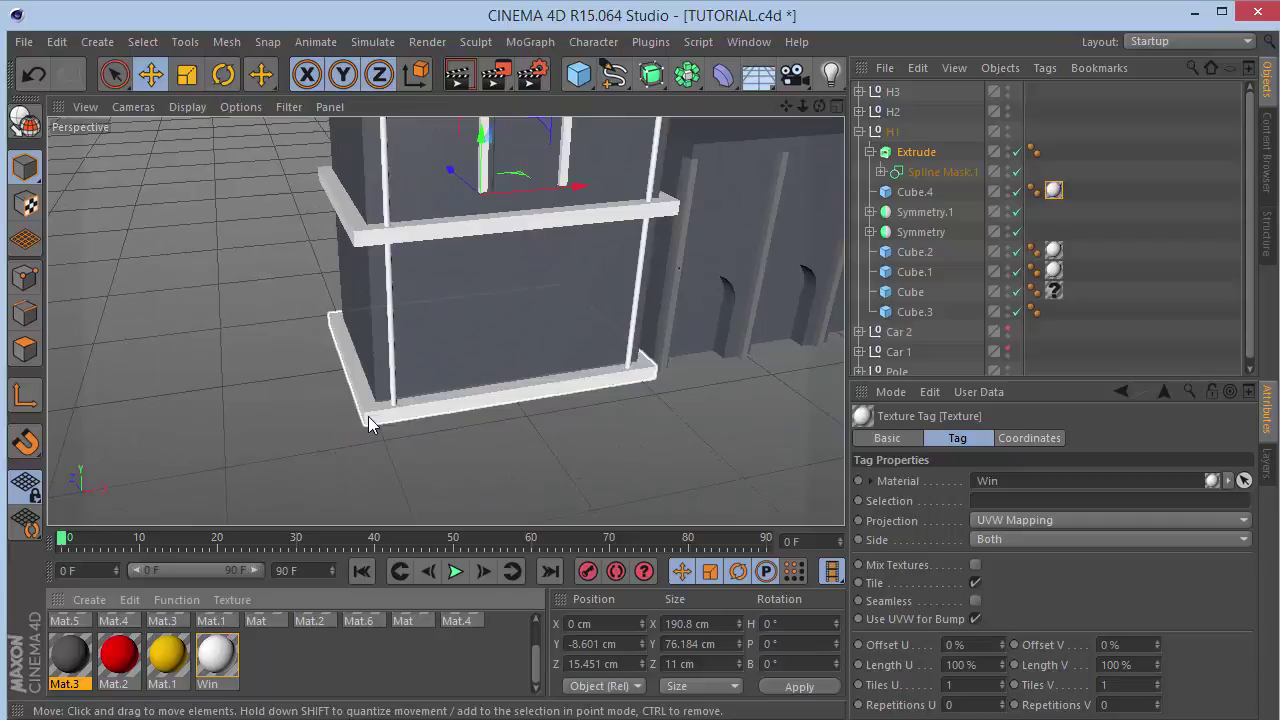
Apply the yellow Mat.1 material to house H1's walls, its scalloped roof ornament and its window panel.
drag(167, 655, 503, 276)
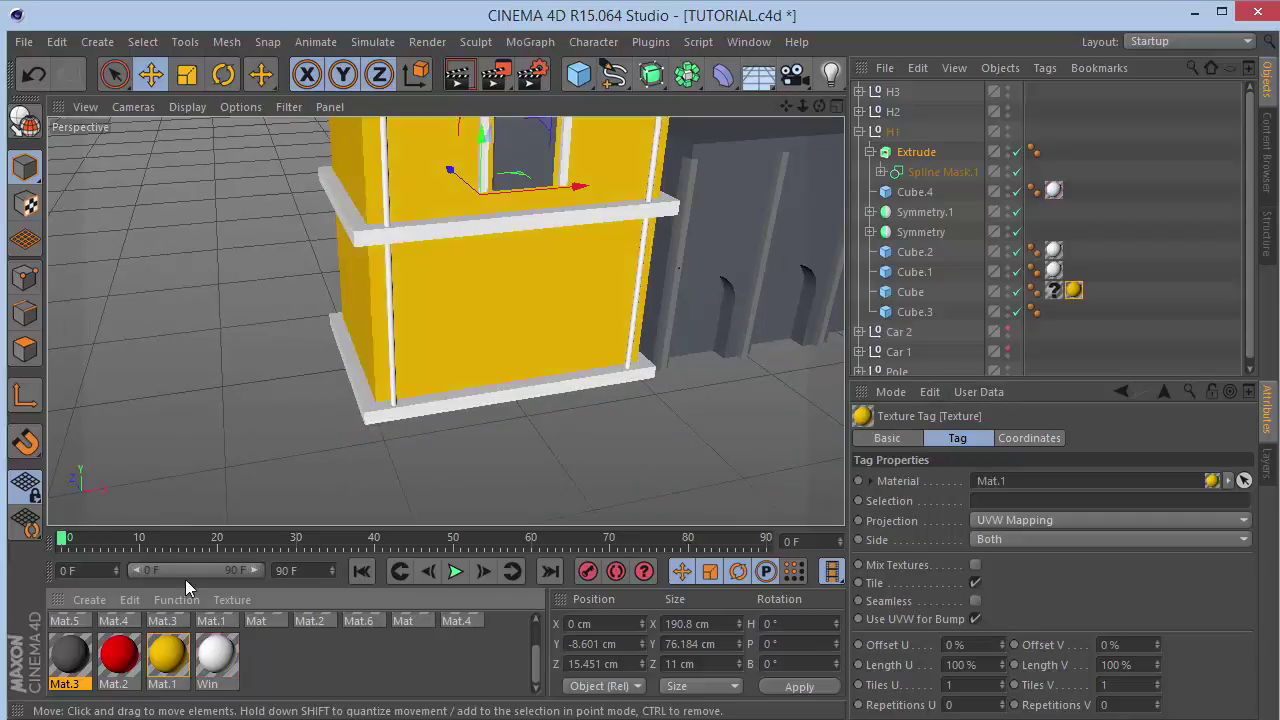
drag(786, 106, 156, 500)
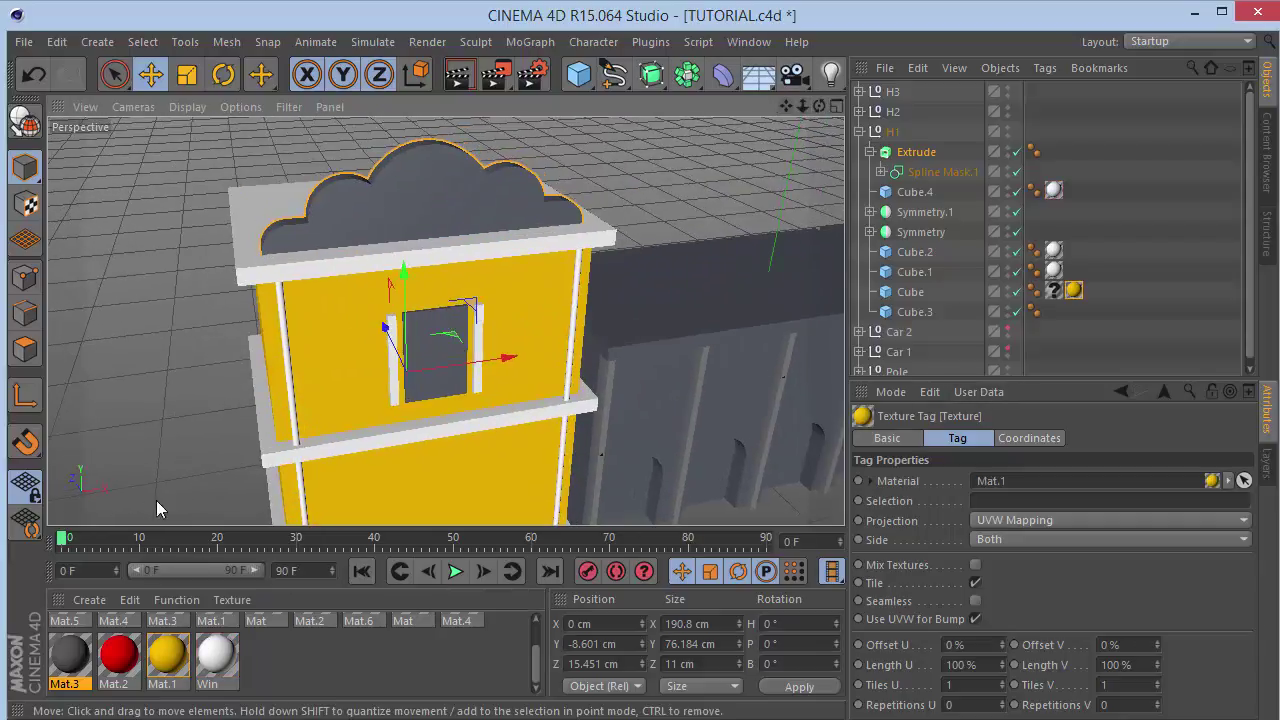
drag(425, 168, 436, 192)
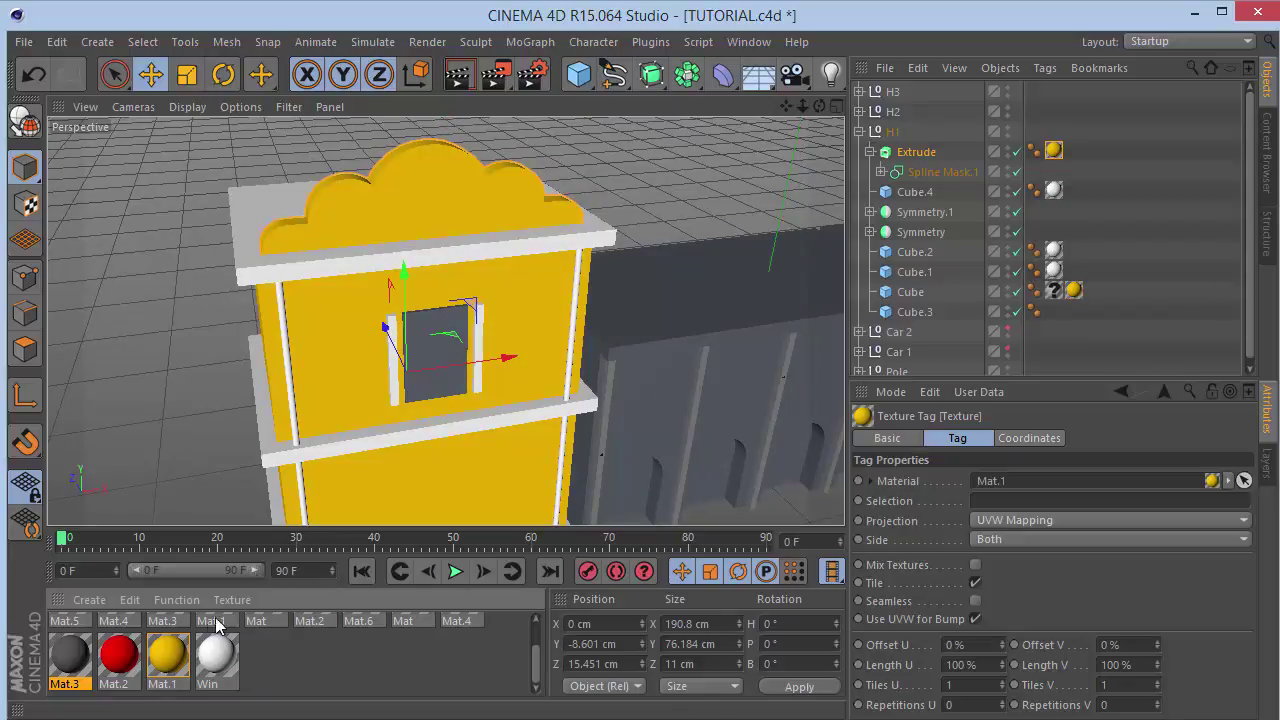
drag(355, 458, 440, 346)
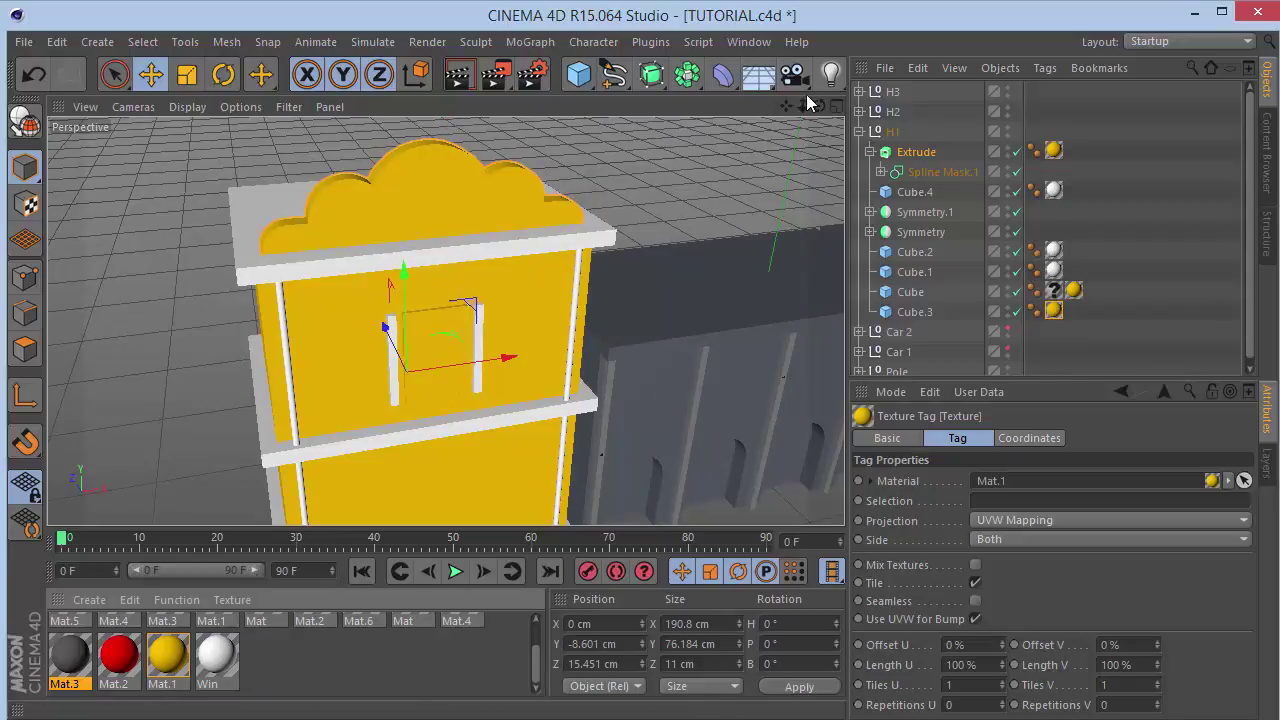
Apply the blue Mat material to the middle house's walls and the white Mat material to its roof, pillars and arches.
mouse_move(793, 110)
mouse_down()
mouse_move(560, 112)
mouse_move(793, 110)
mouse_up()
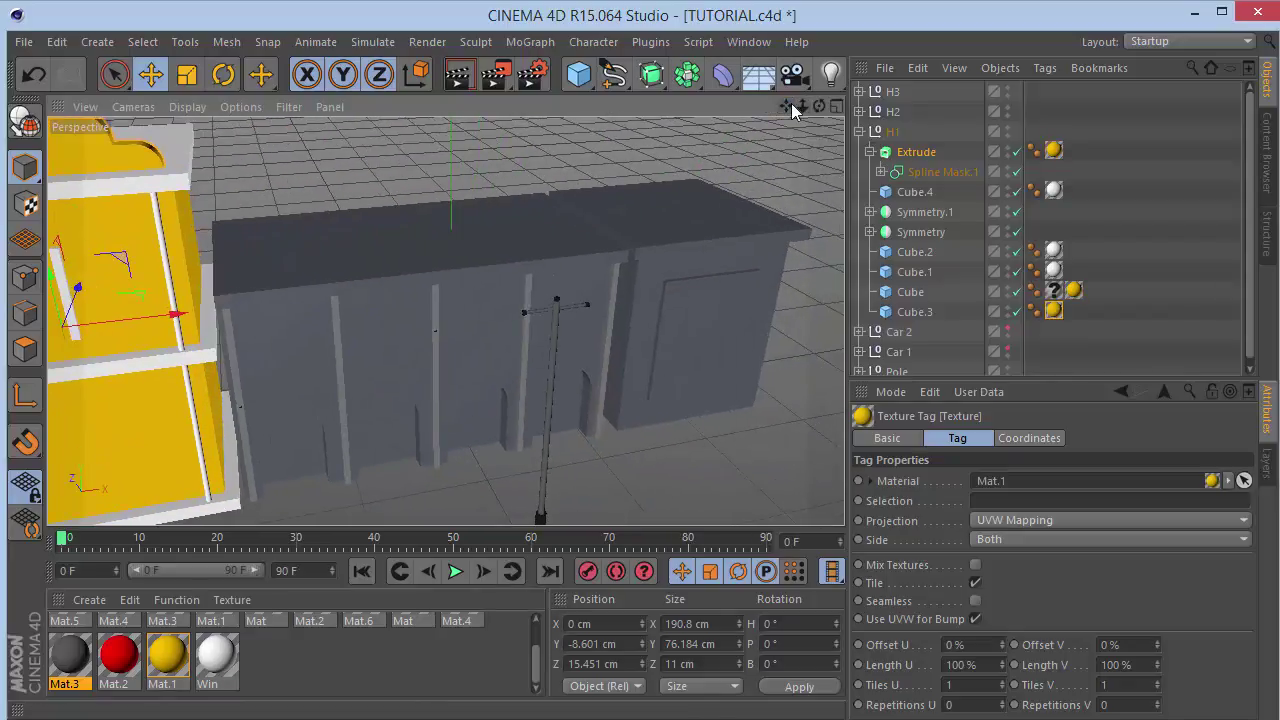
drag(538, 656, 536, 627)
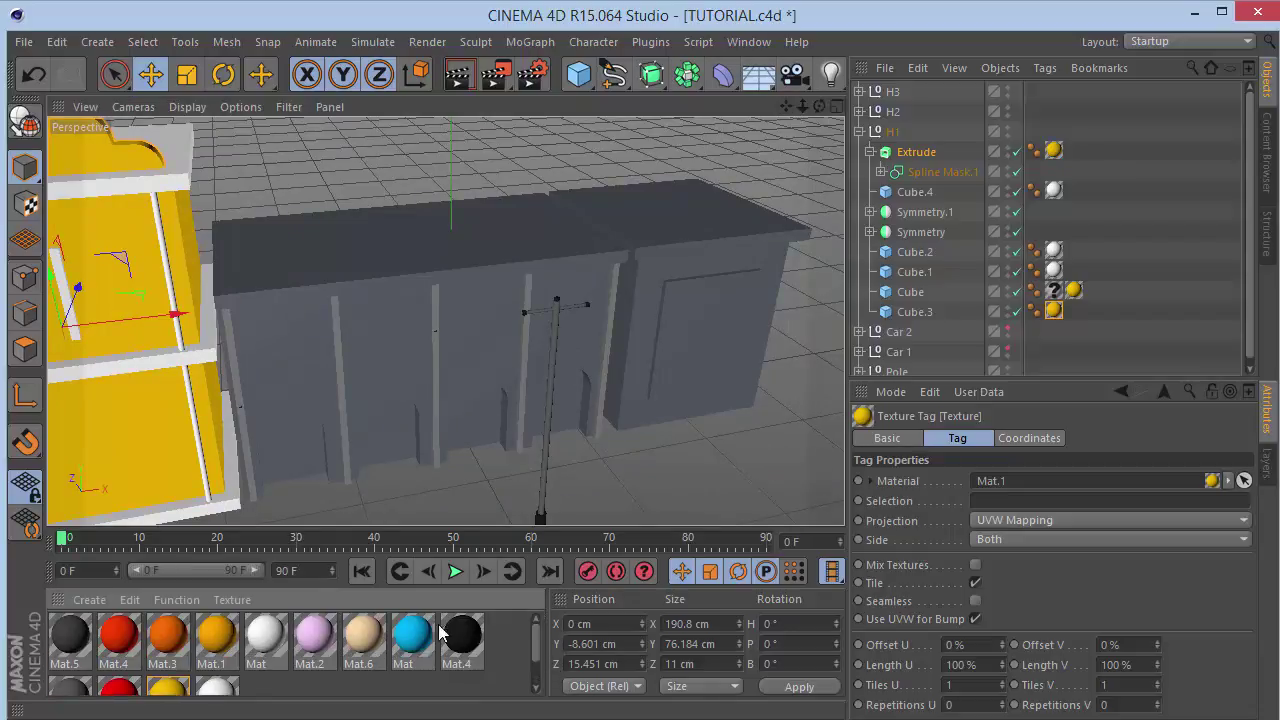
drag(420, 638, 315, 378)
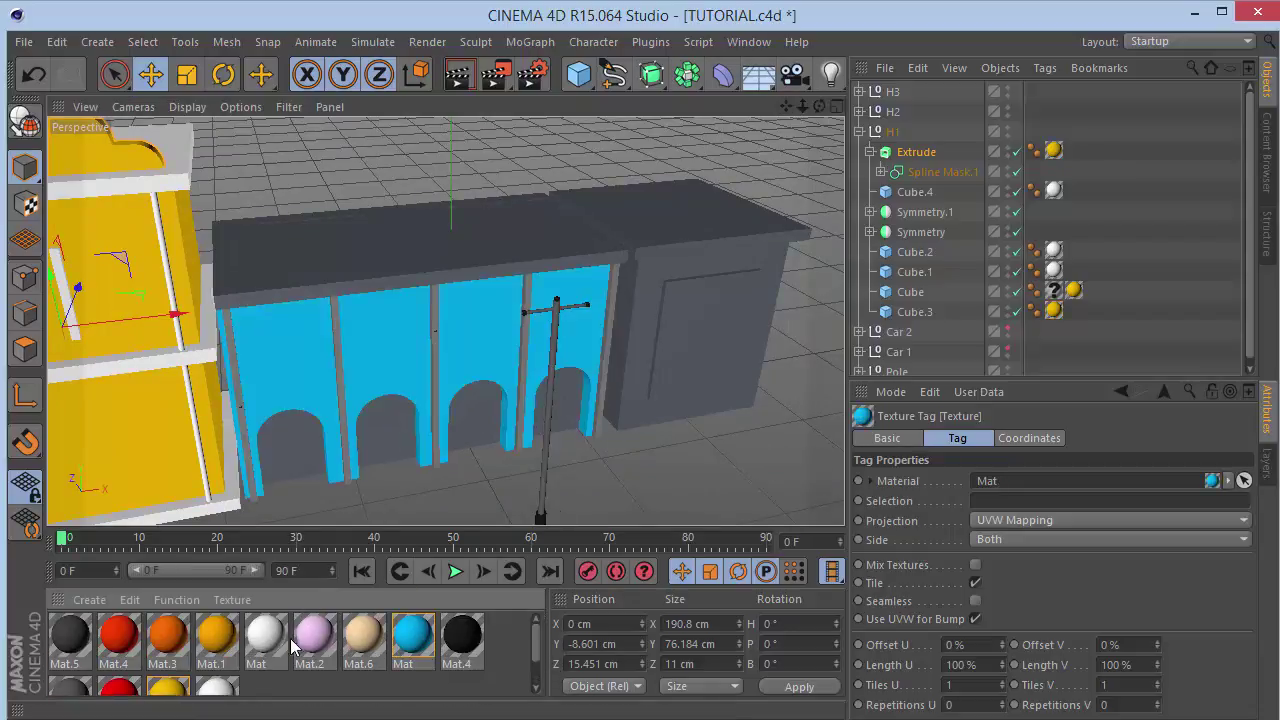
drag(266, 638, 297, 473)
drag(258, 628, 350, 422)
Colour the small end house with red Mat.2 on the front panel, white Win on the roof and orange-yellow Mat.1 on the walls.
drag(787, 107, 786, 107)
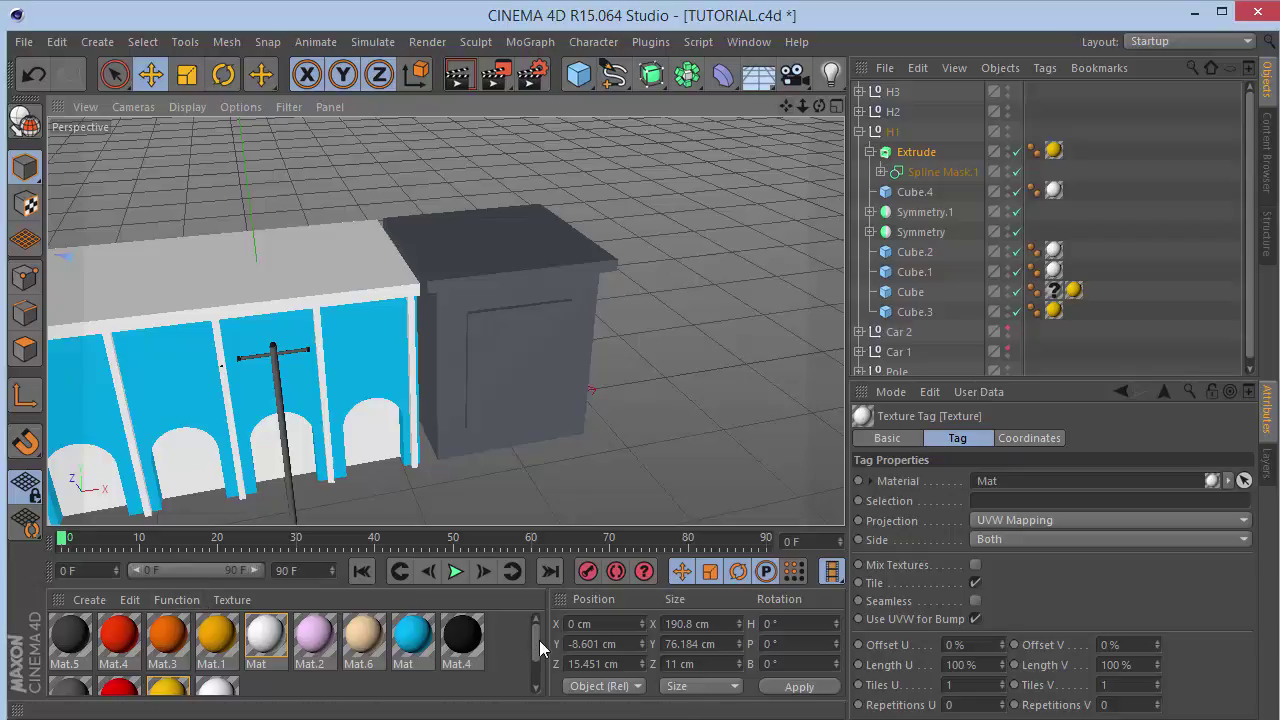
drag(539, 640, 539, 660)
drag(360, 463, 458, 272)
drag(455, 213, 497, 340)
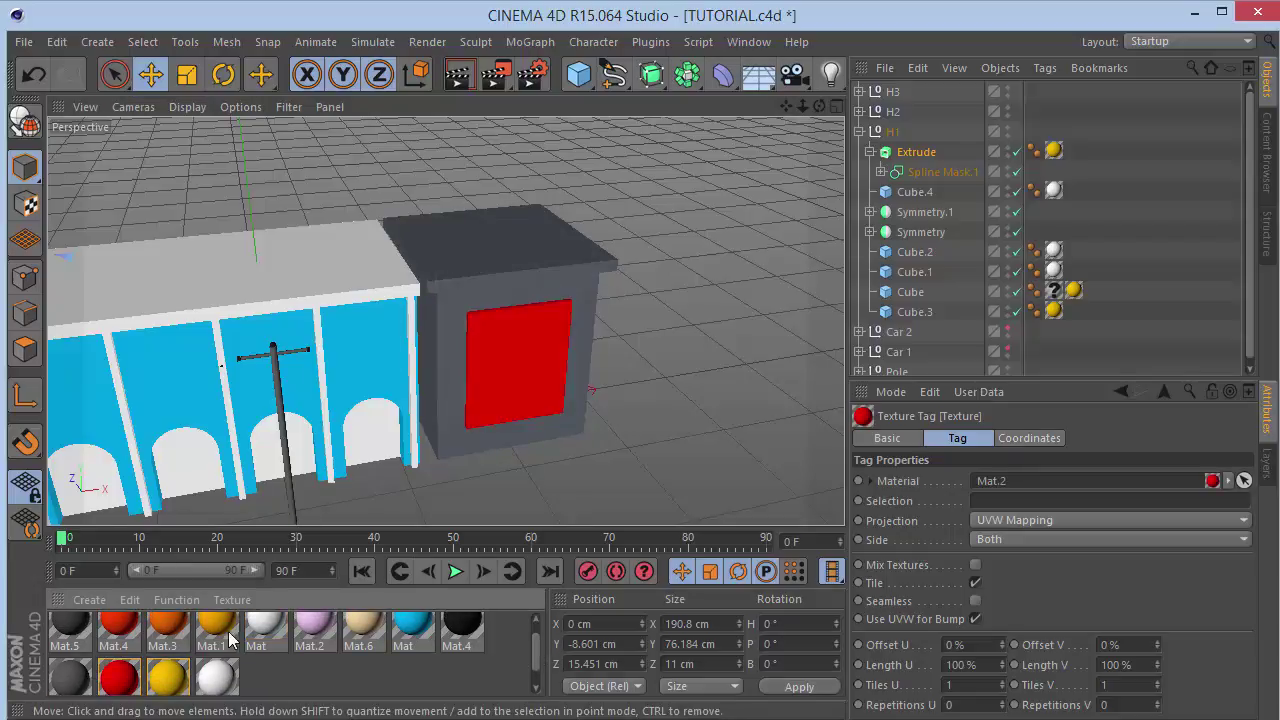
drag(208, 670, 461, 241)
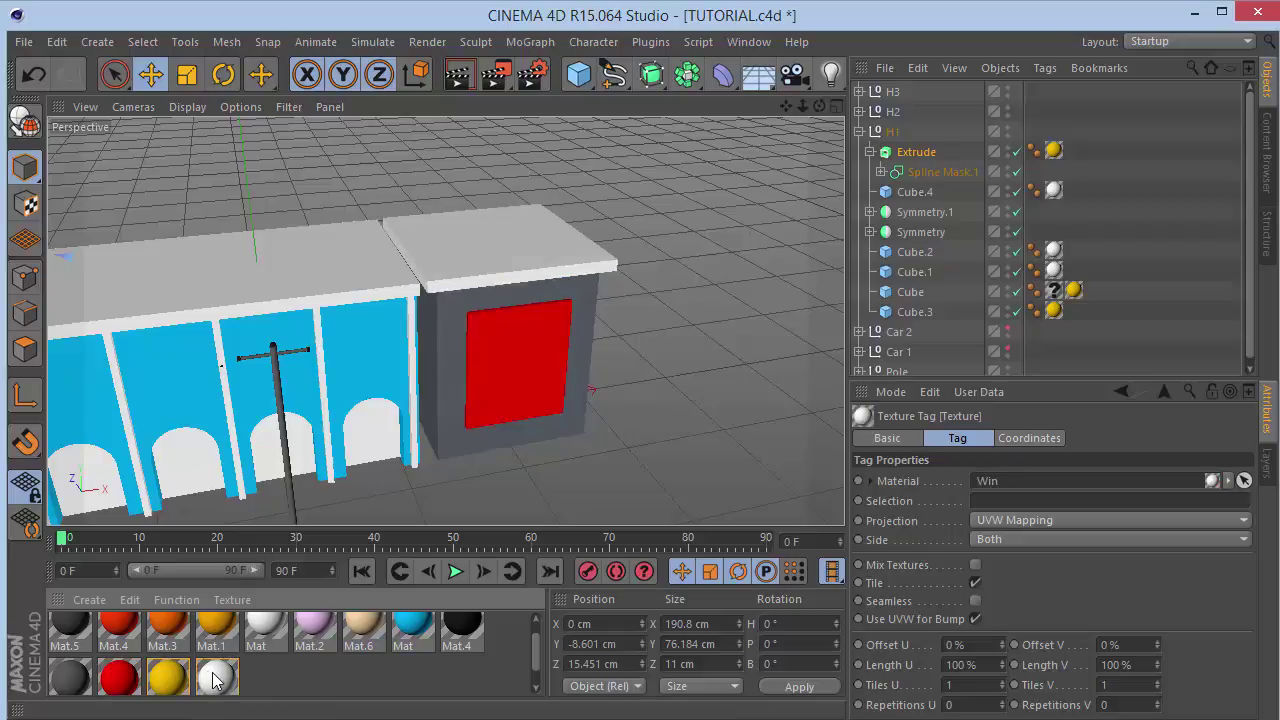
drag(391, 477, 455, 372)
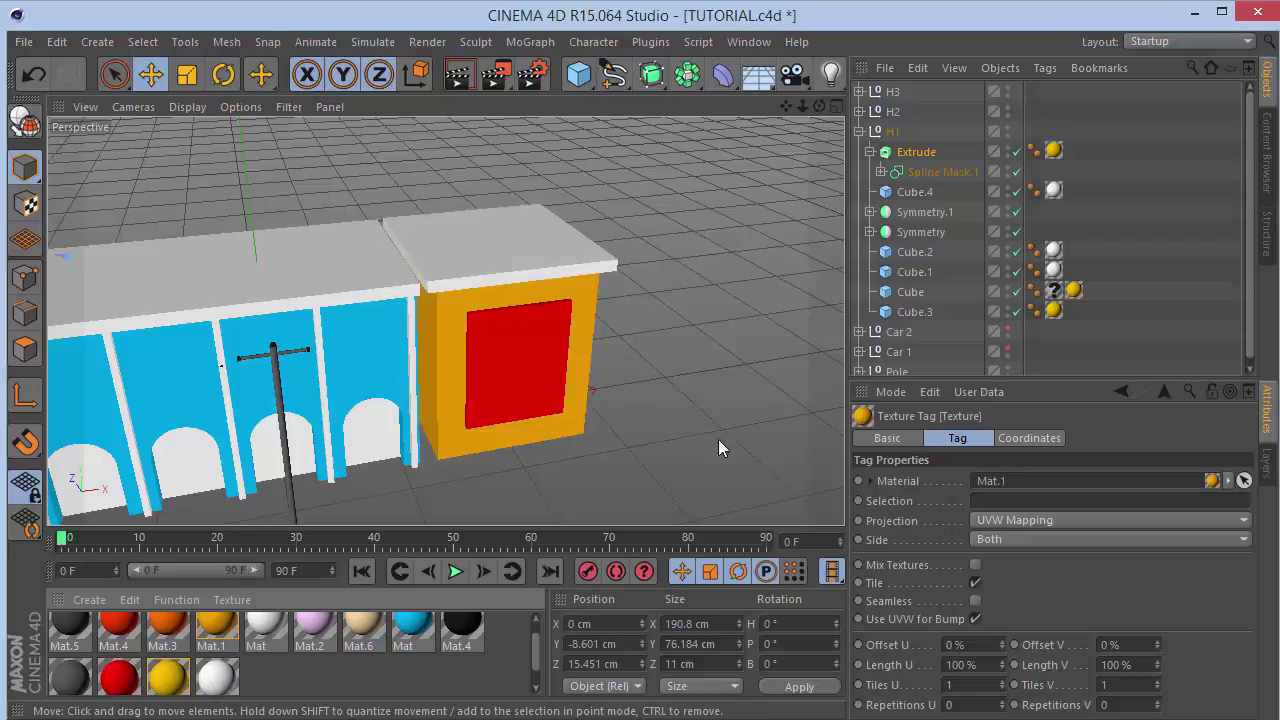
Apply the orange Mat.3 material to the small end house's walls and collapse the H1 group.
mouse_move(802, 106)
mouse_down()
mouse_move(760, 107)
mouse_move(800, 107)
mouse_up()
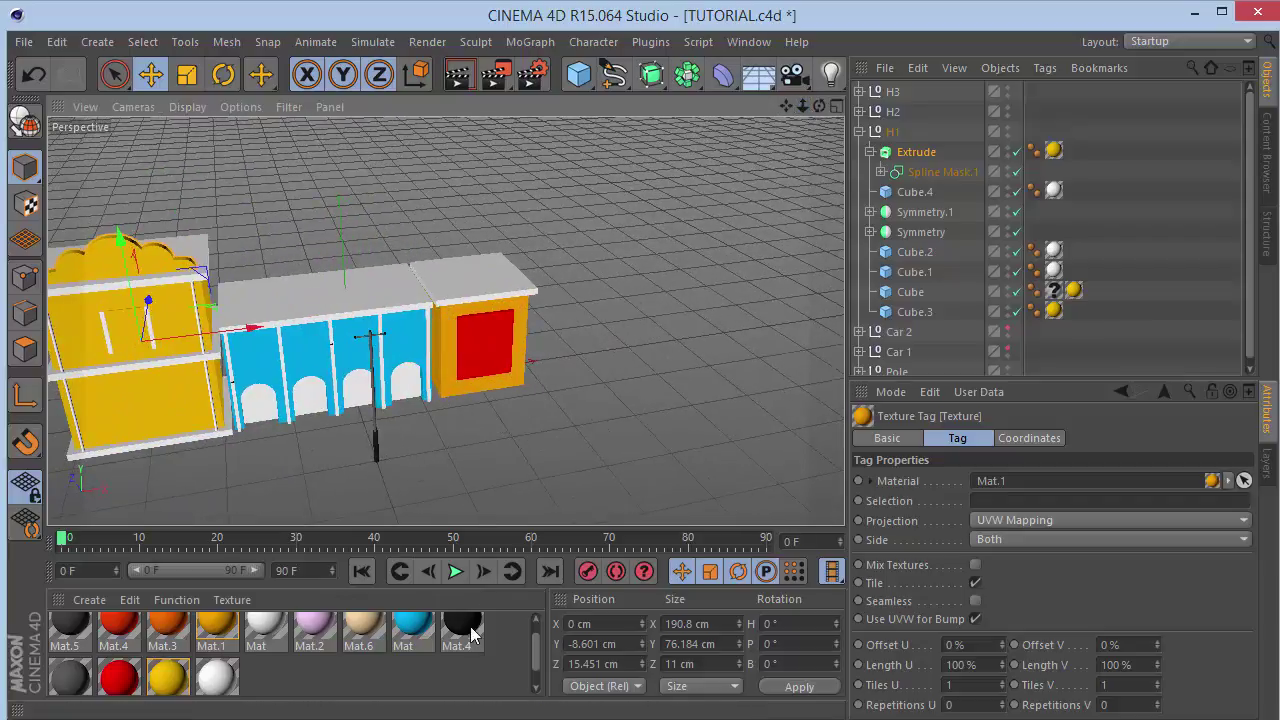
drag(155, 624, 521, 352)
drag(819, 106, 784, 106)
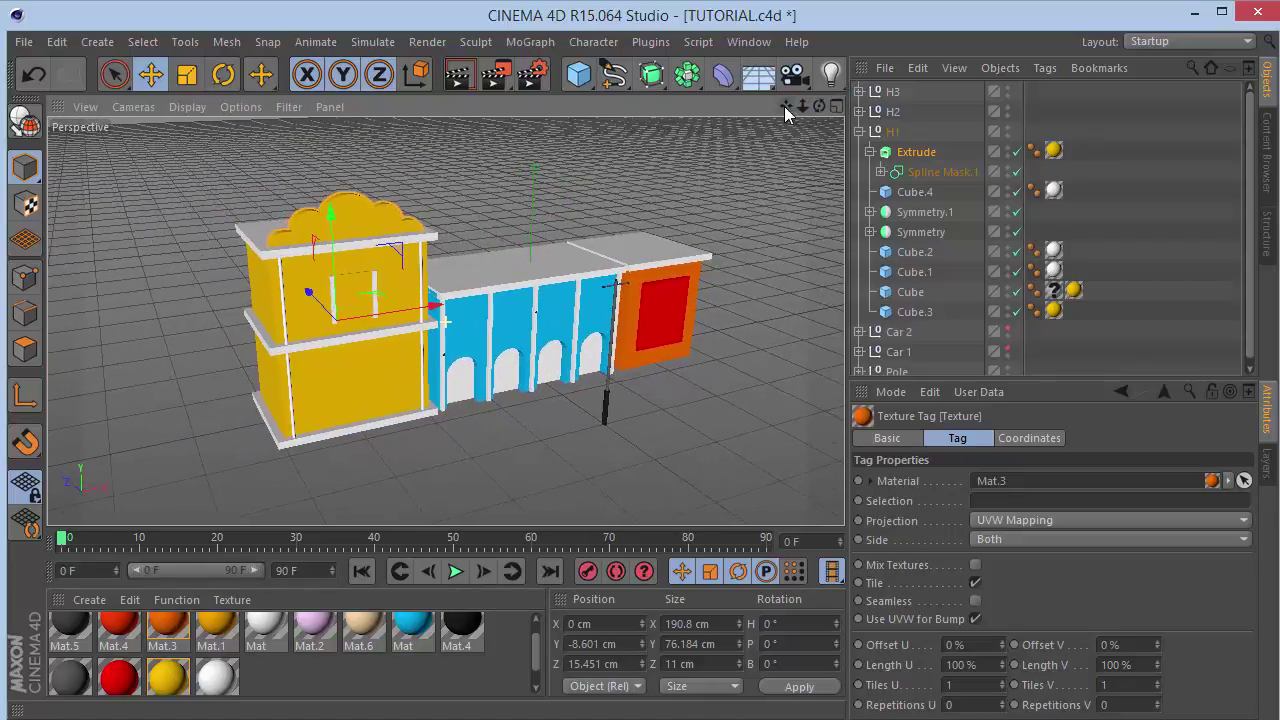
click(859, 131)
click(925, 315)
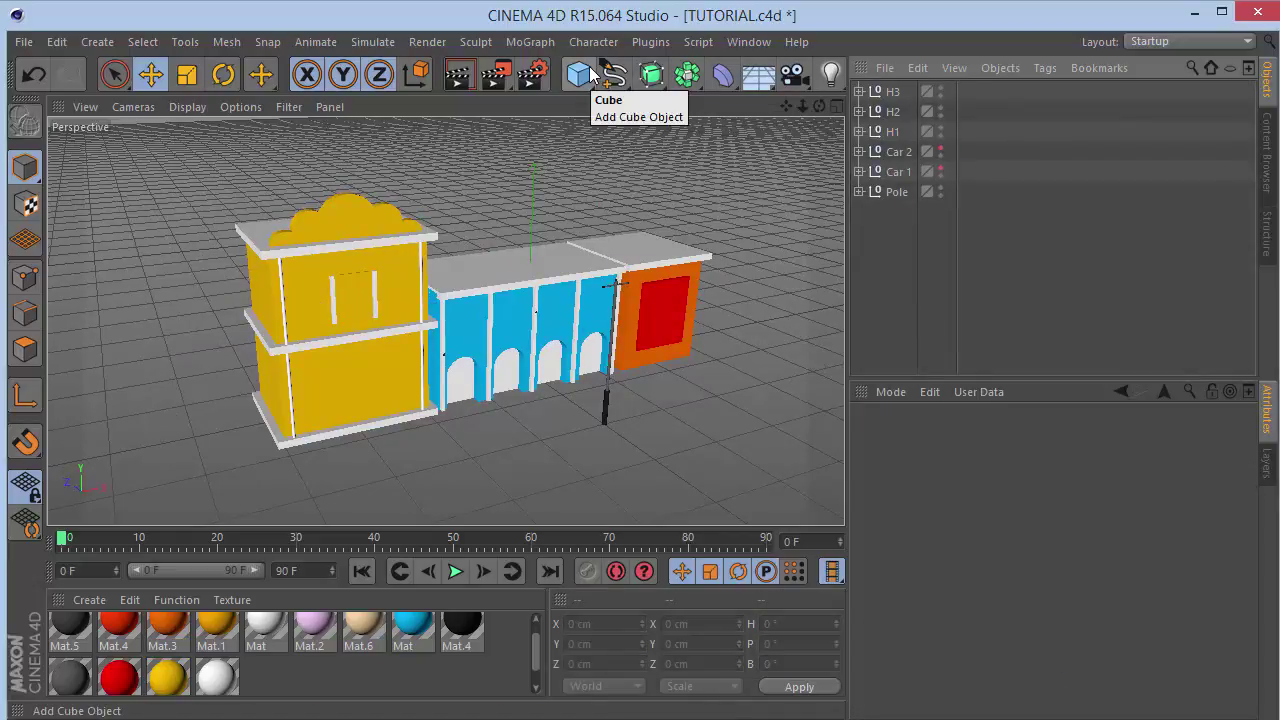
Add a cube as a ground slab sized 1100 cm in X, 30 cm in Y and 1100 cm in Z.
click(590, 75)
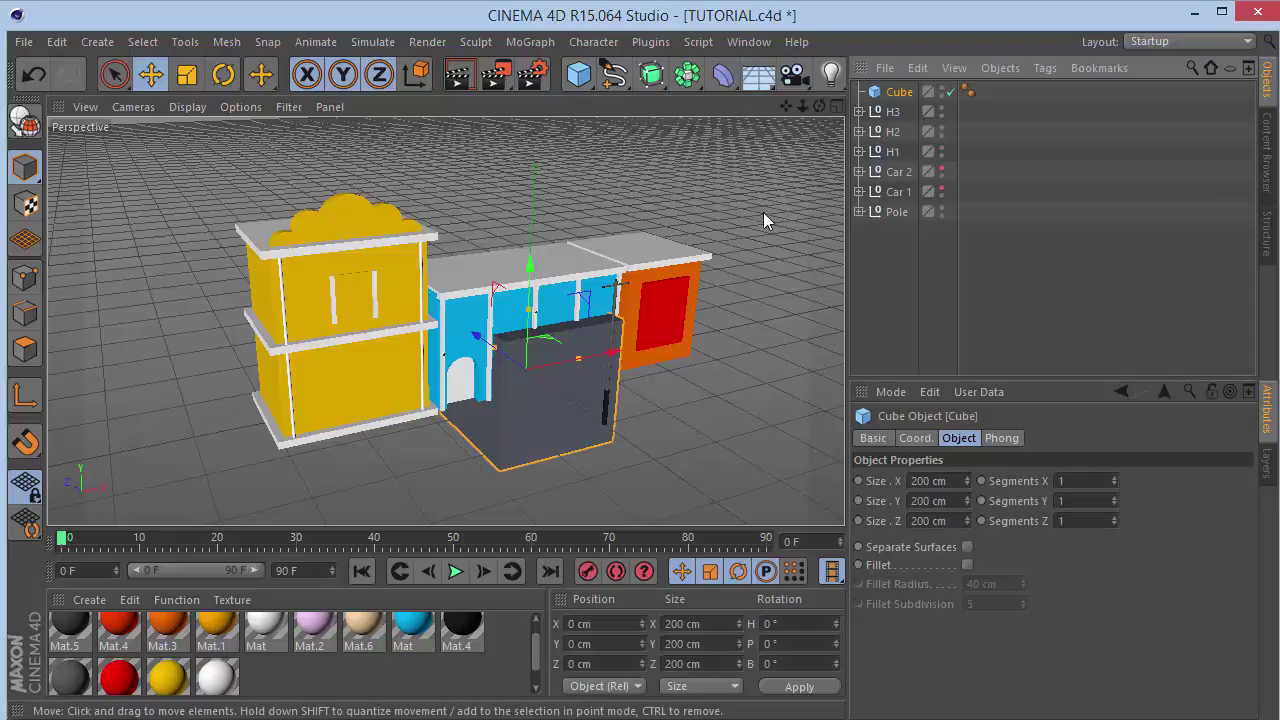
click(928, 481)
text(11)
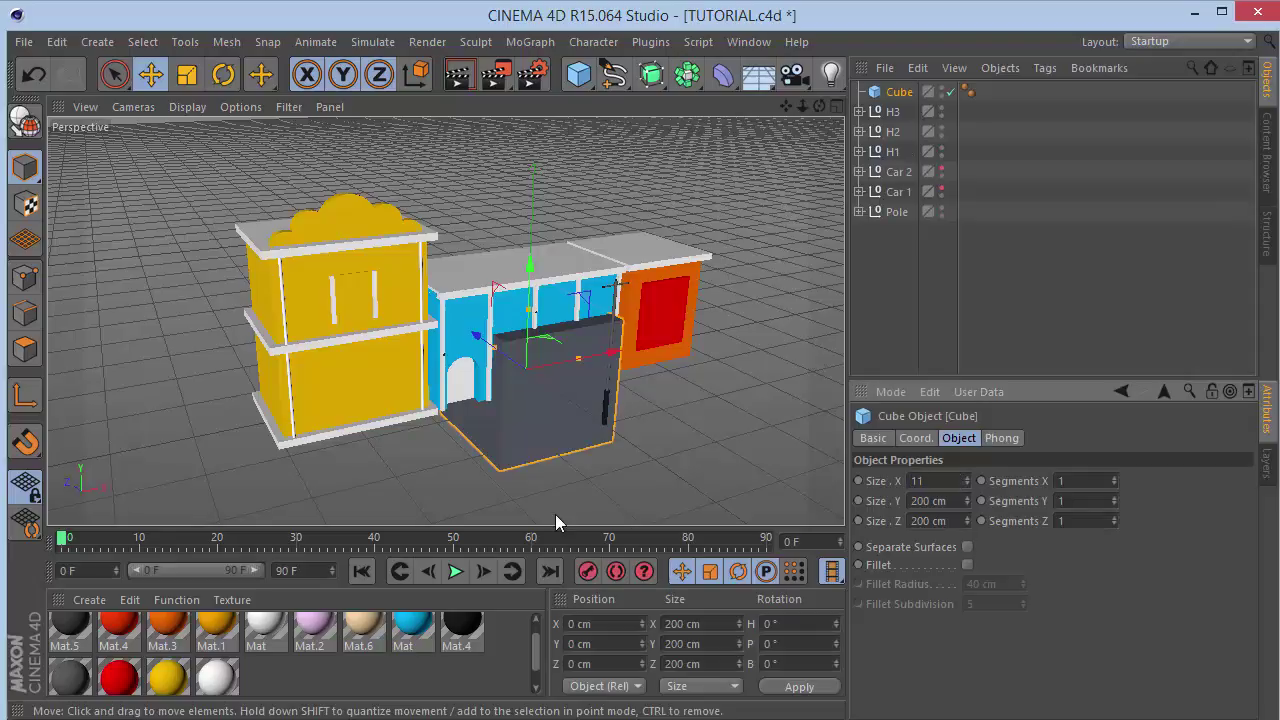
text(00)
key(Tab)
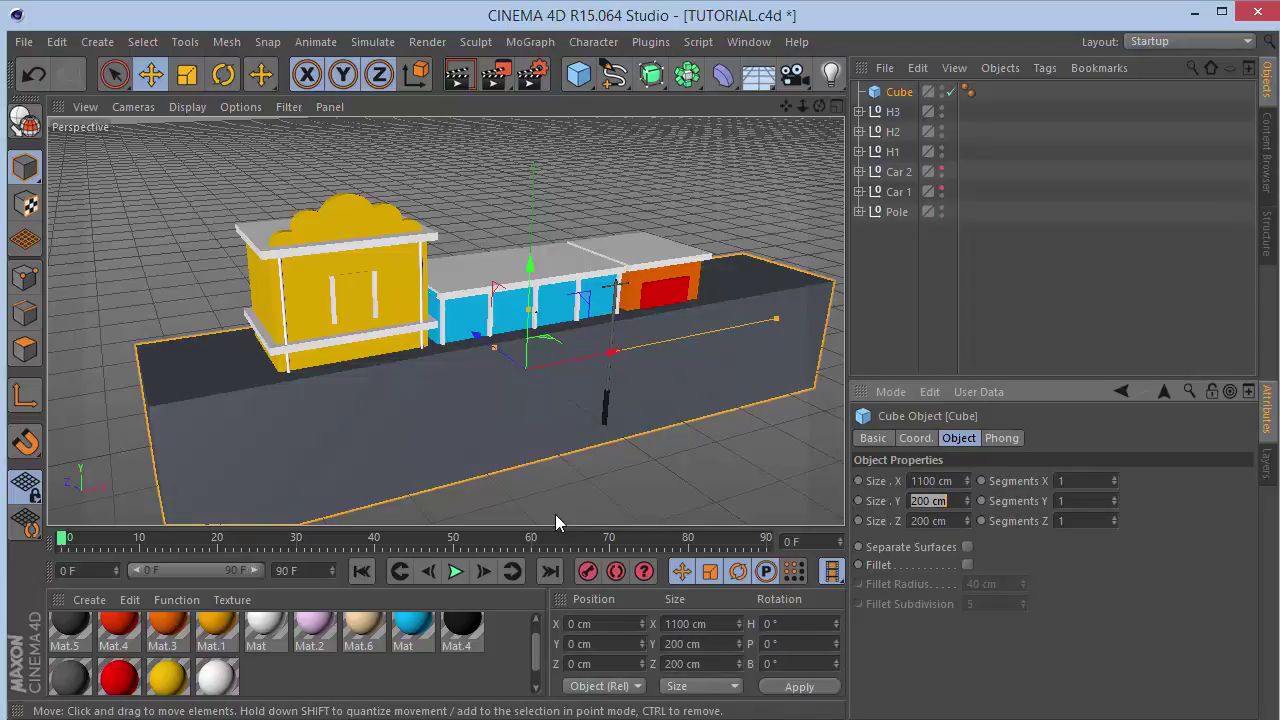
text(30)
key(Tab)
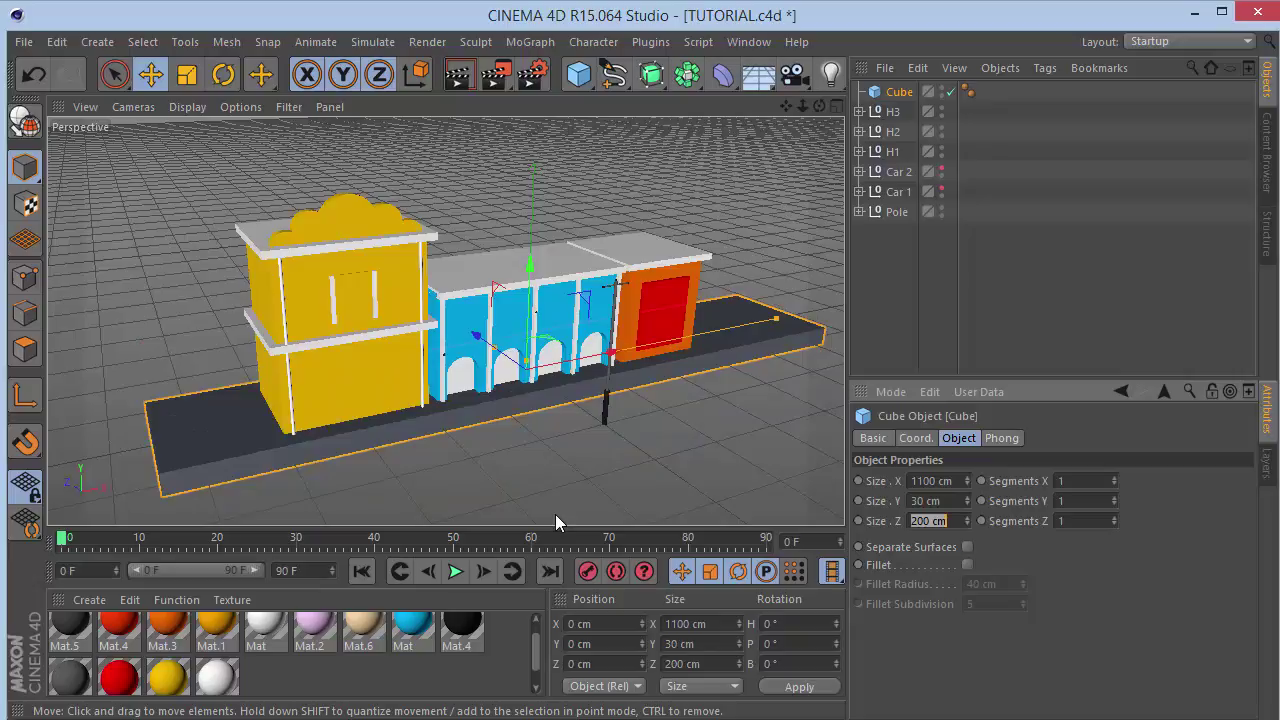
text(1100)
key(Return)
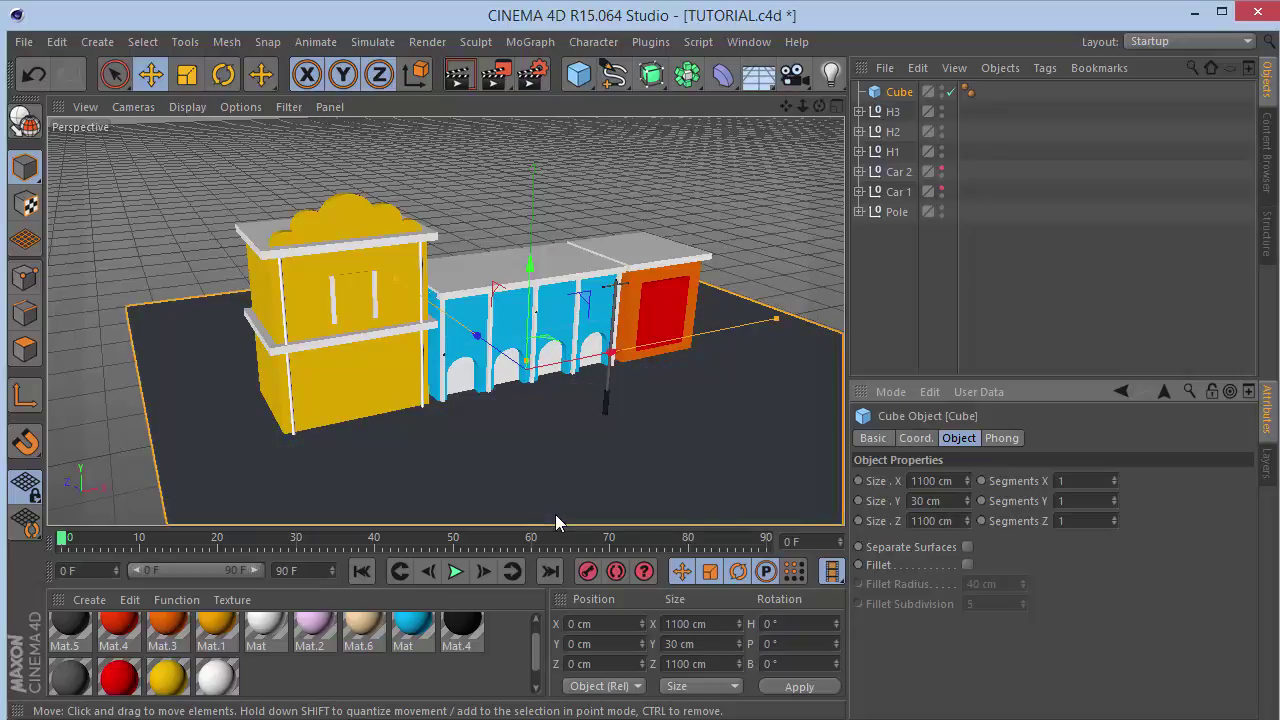
Lower the ground slab in the front view and set its Y position to -14 cm.
drag(819, 105, 750, 85)
key(F4)
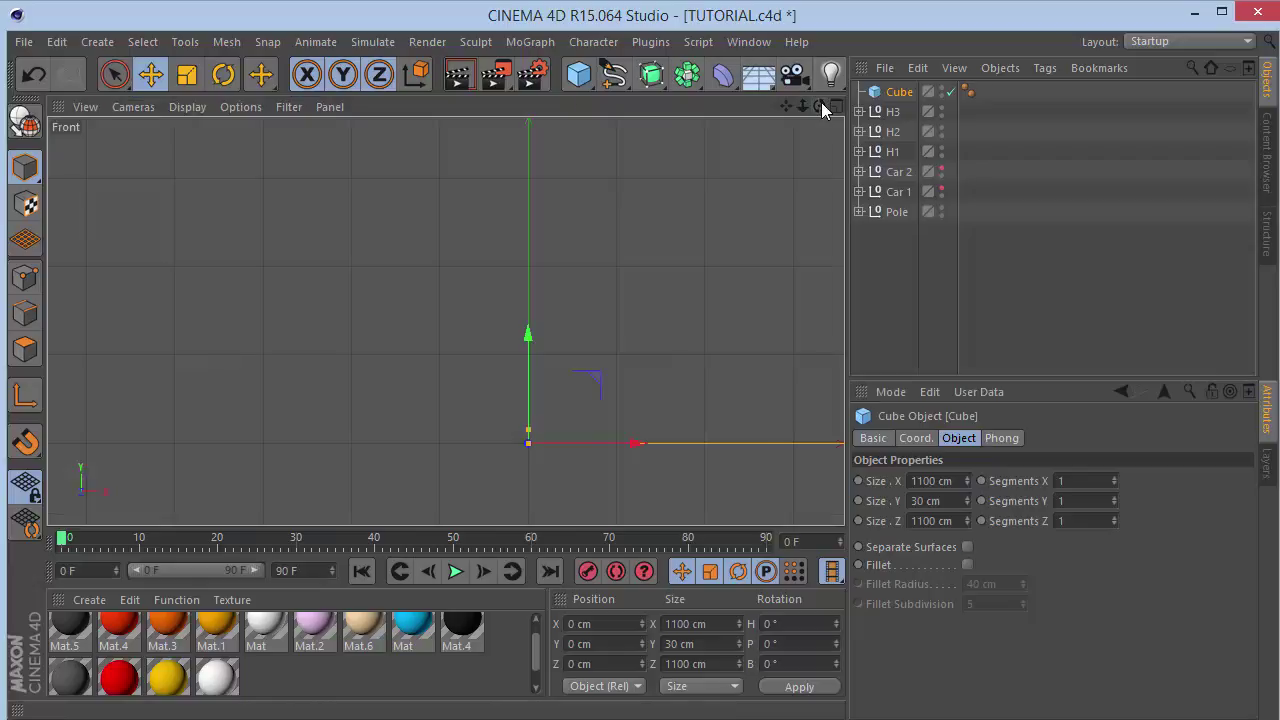
scroll(525, 433, up, 5)
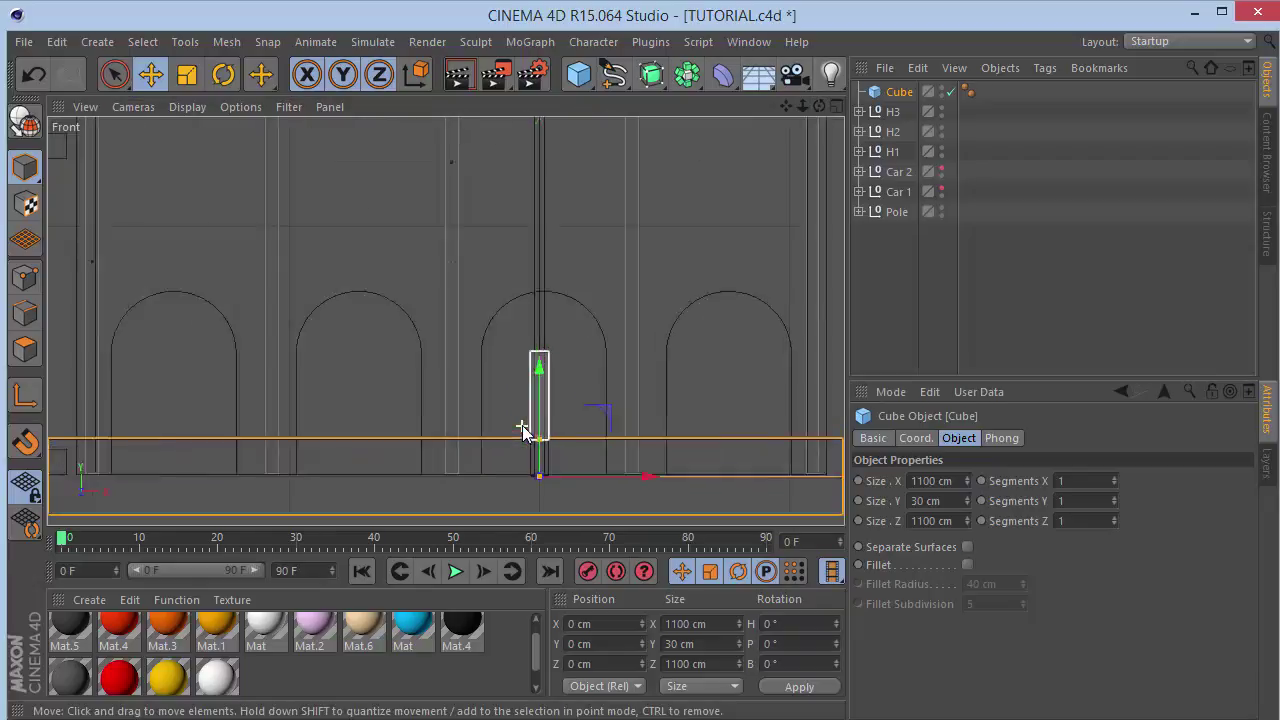
drag(546, 400, 546, 467)
click(610, 644)
text(-1)
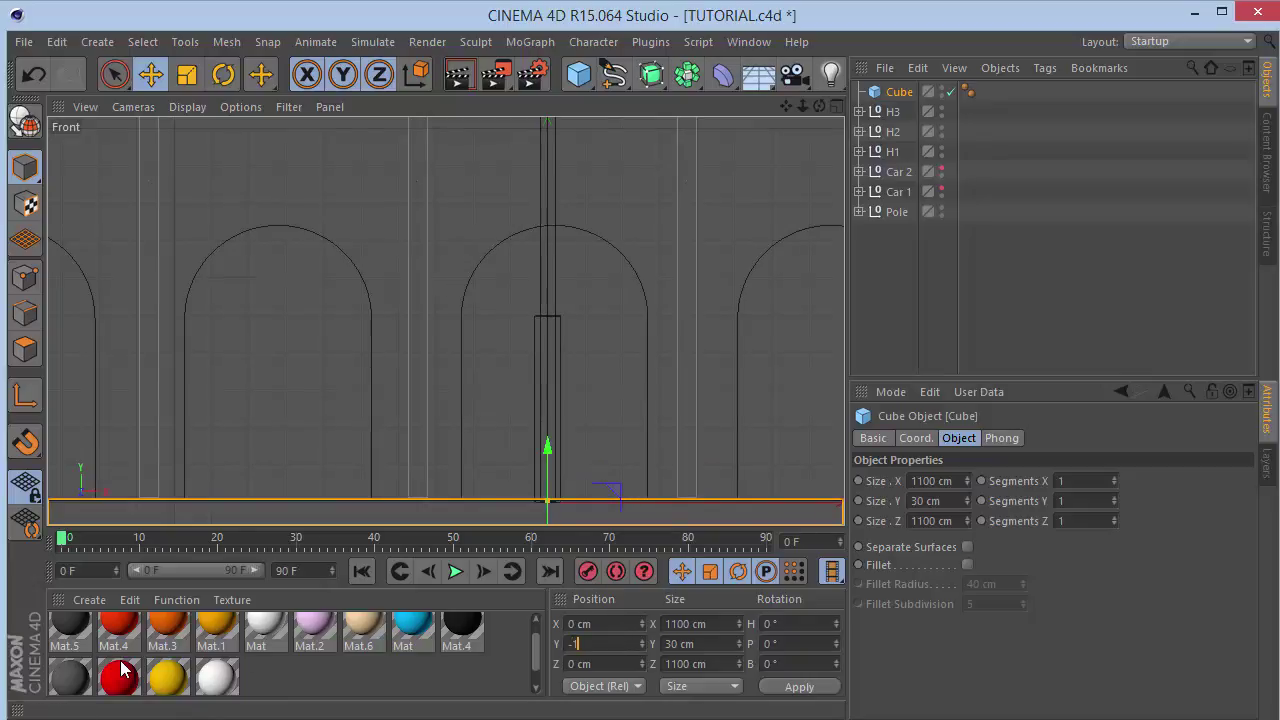
text(4)
key(Return)
key(F1)
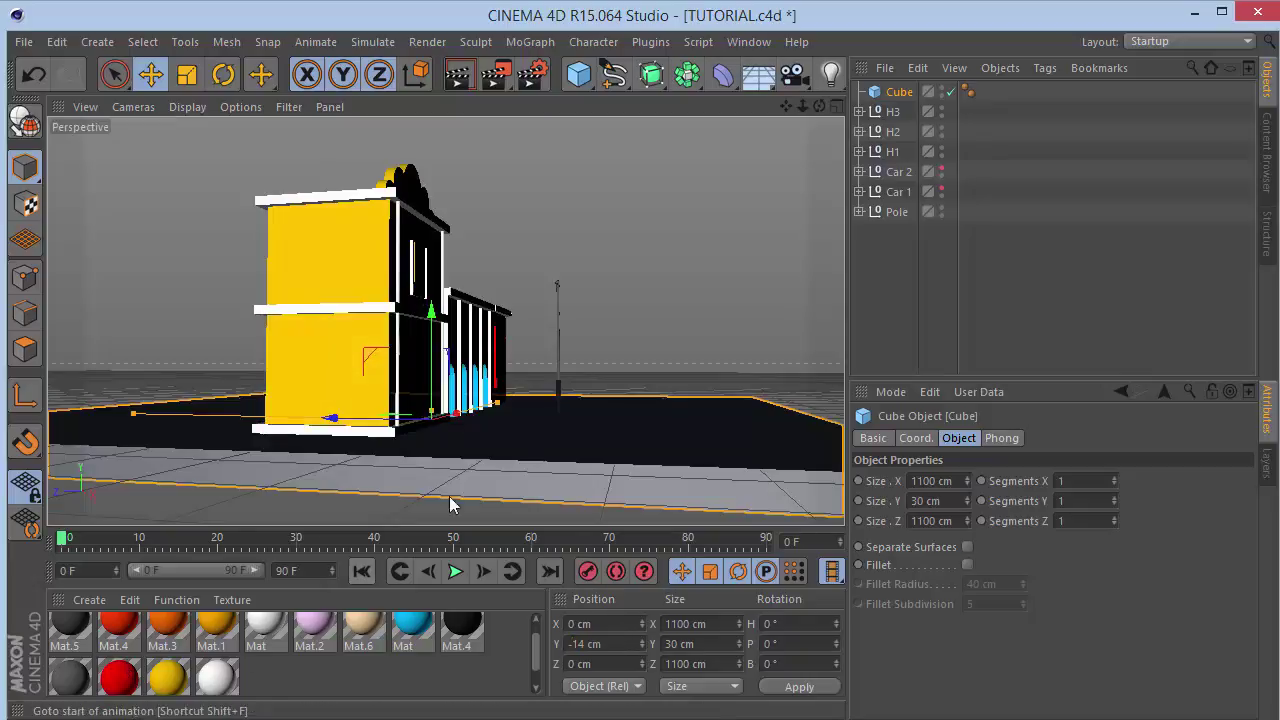
click(735, 254)
drag(819, 106, 819, 205)
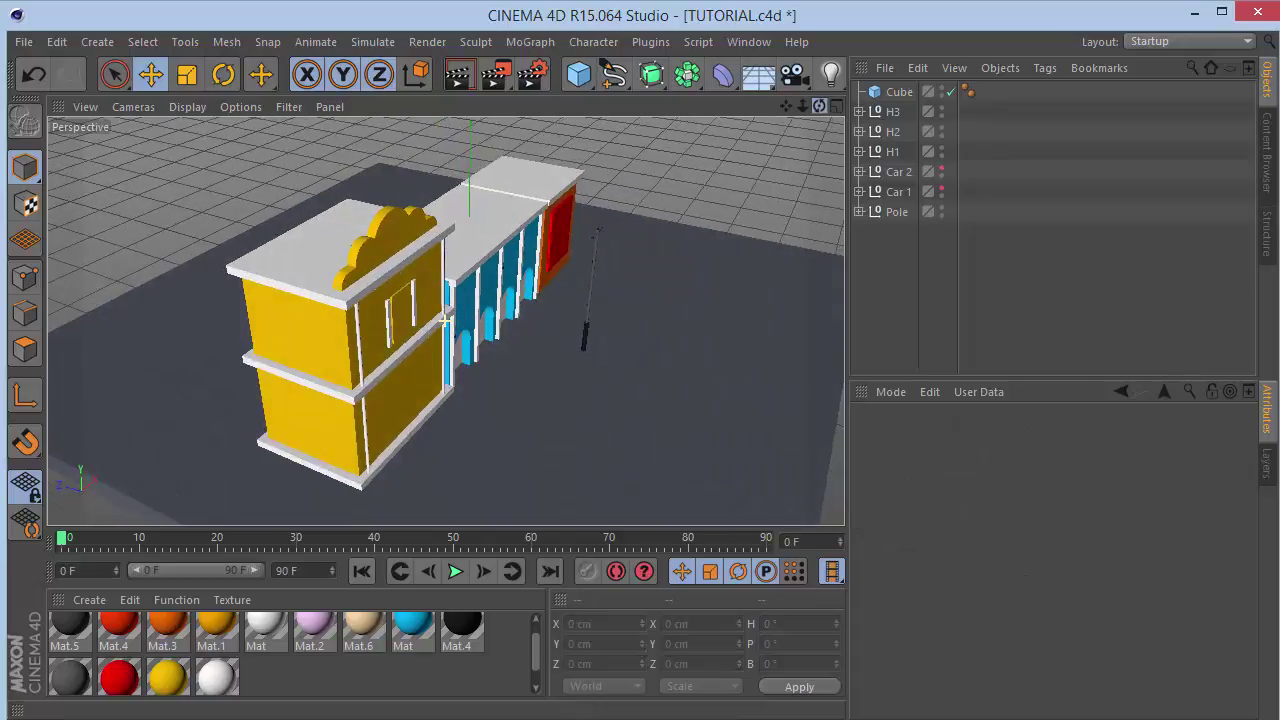
Slide the ground slab forward in the top view and set its Z position to -450 cm.
key(F2)
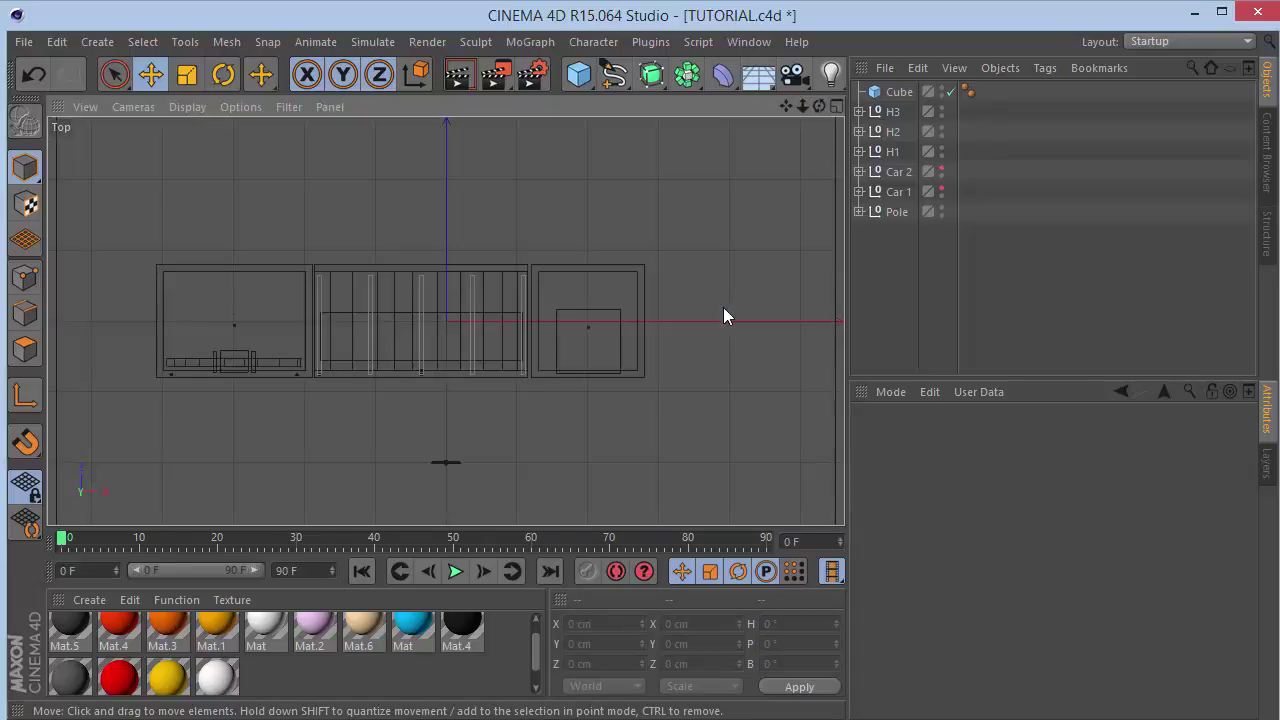
drag(802, 106, 734, 106)
click(891, 94)
scroll(454, 280, up, 3)
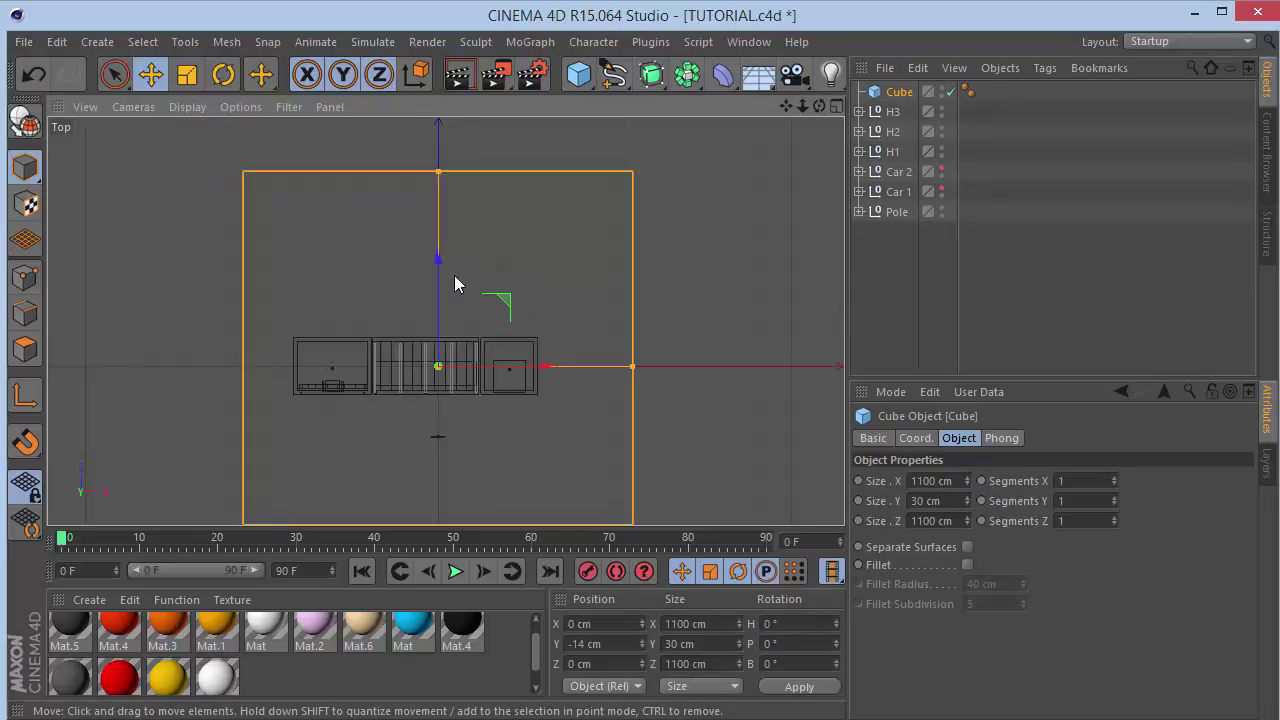
drag(438, 262, 443, 426)
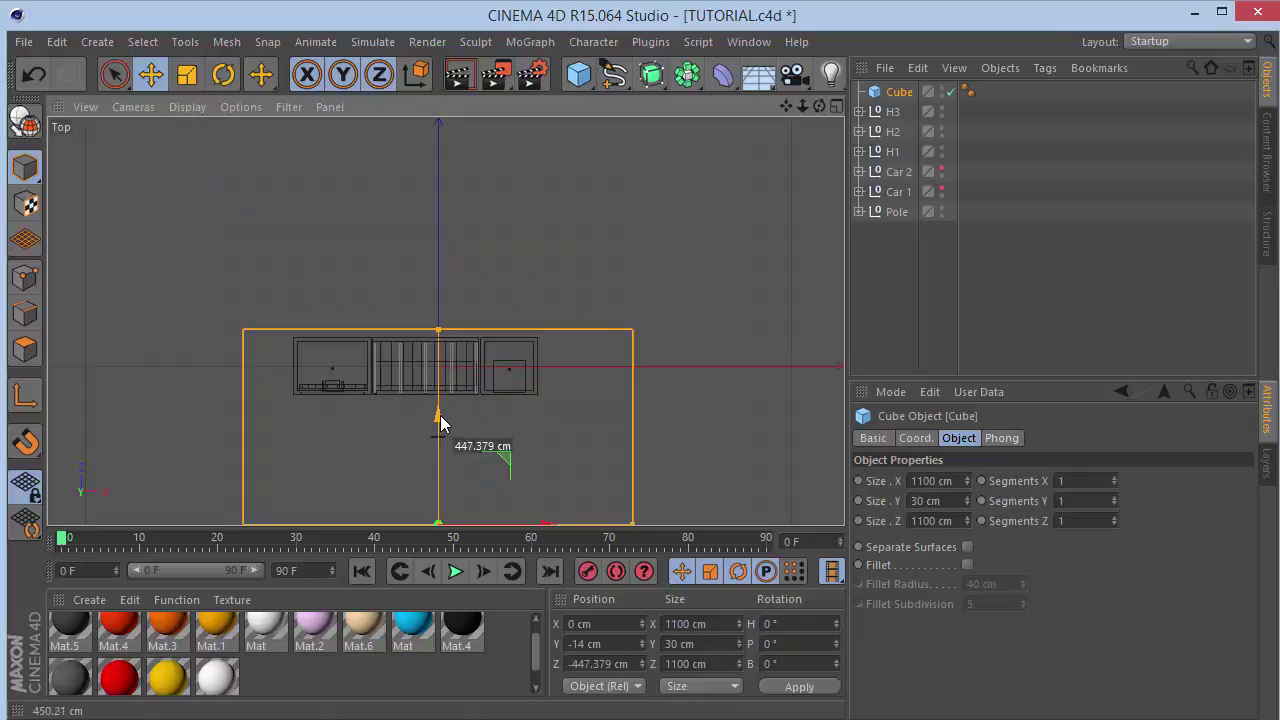
click(622, 664)
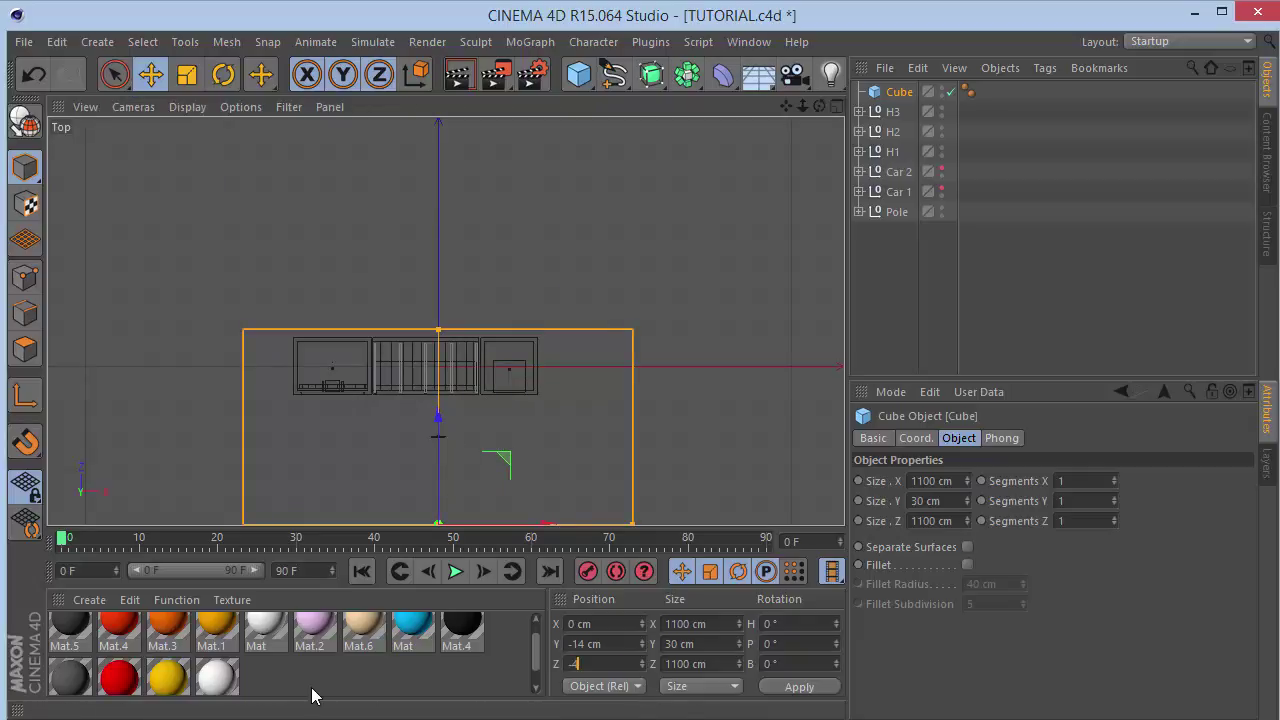
key(Return)
key(F1)
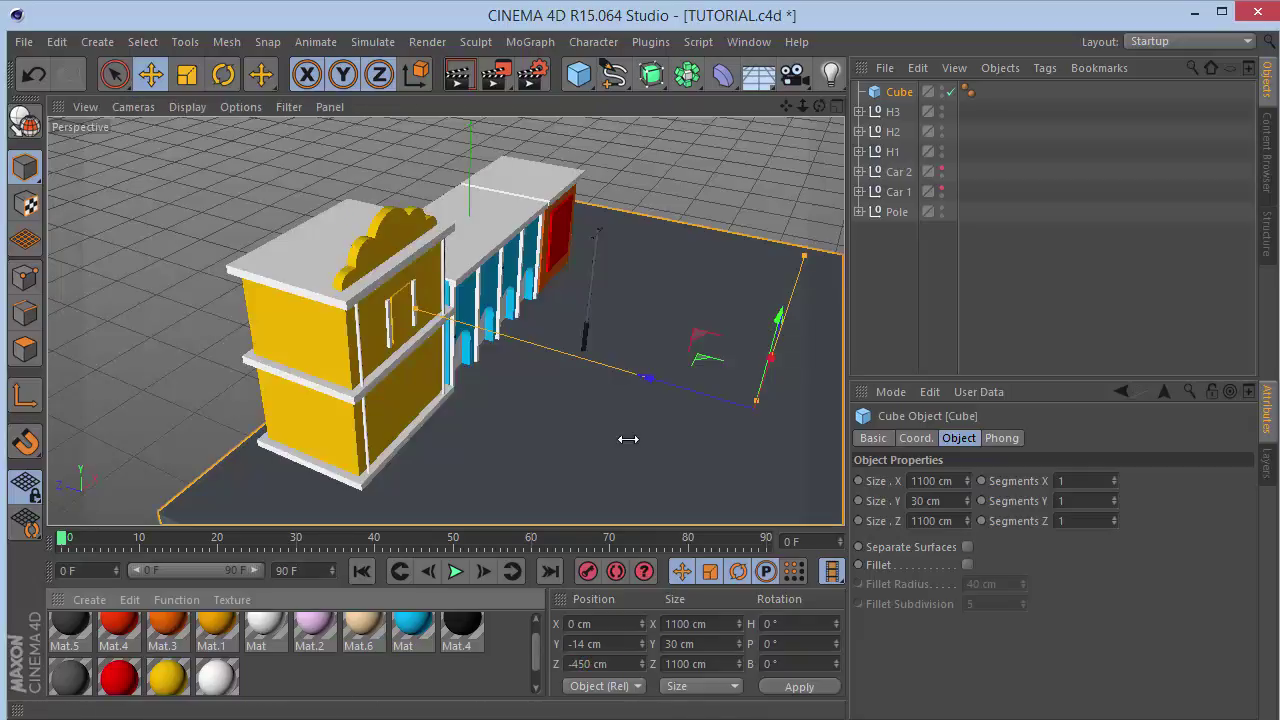
drag(819, 106, 819, 140)
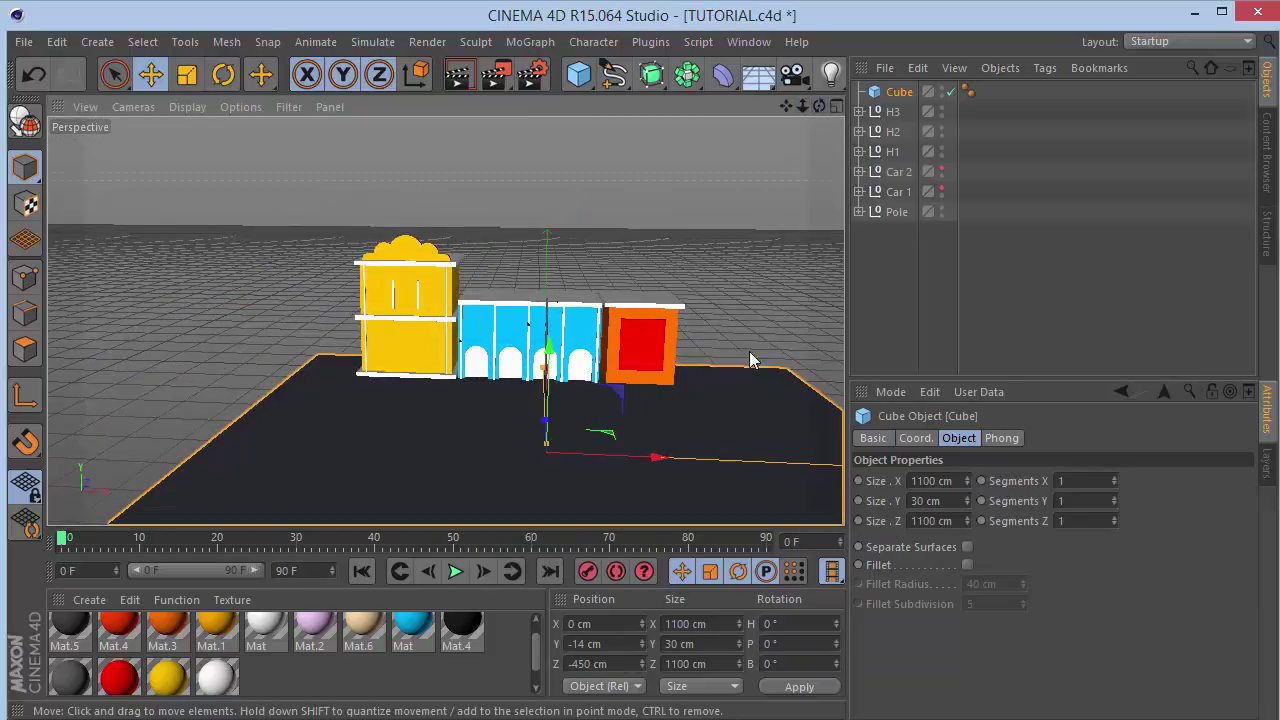
Group H3, H2, H1 and Pole under a single null.
click(892, 112)
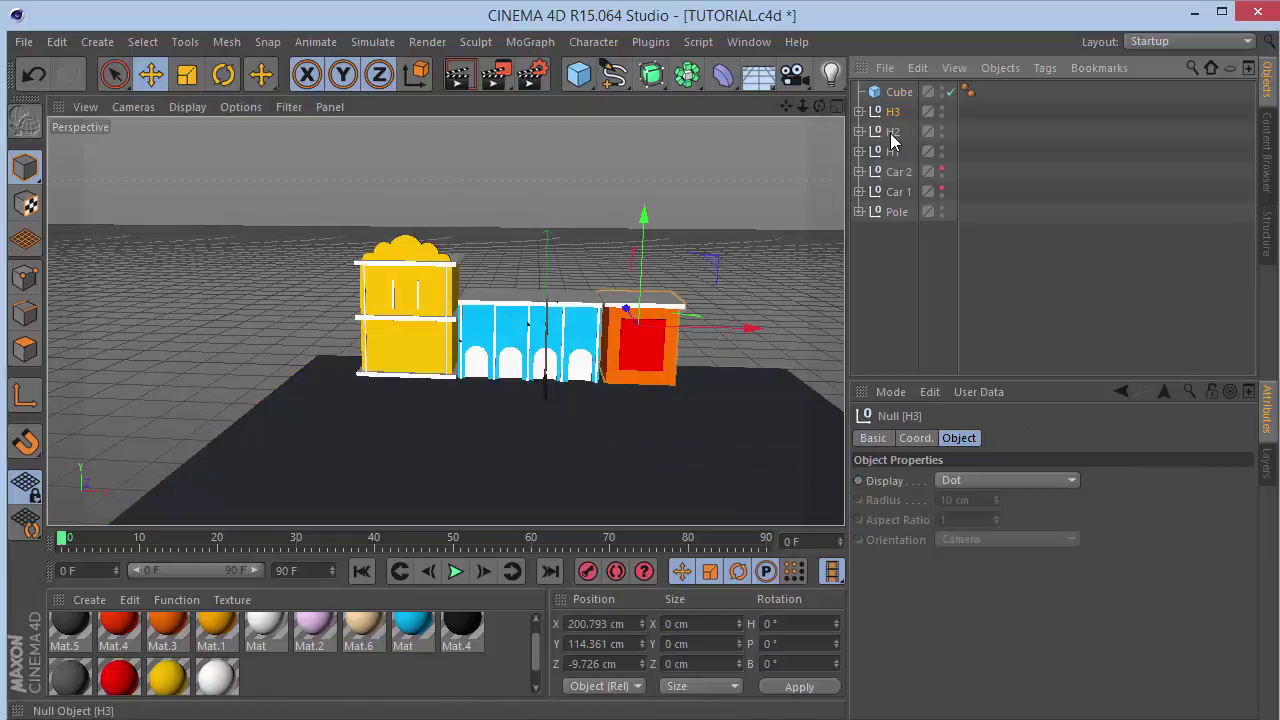
ctrl+click(893, 152)
ctrl+click(897, 212)
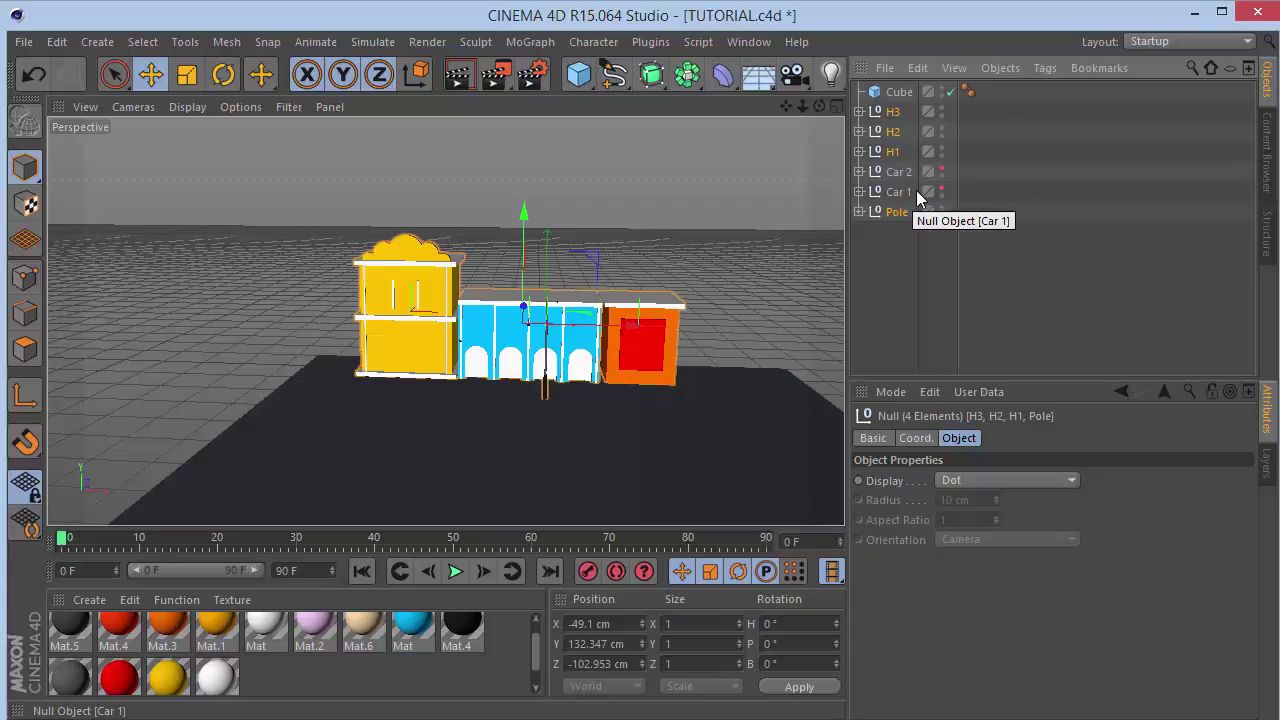
key(alt+g)
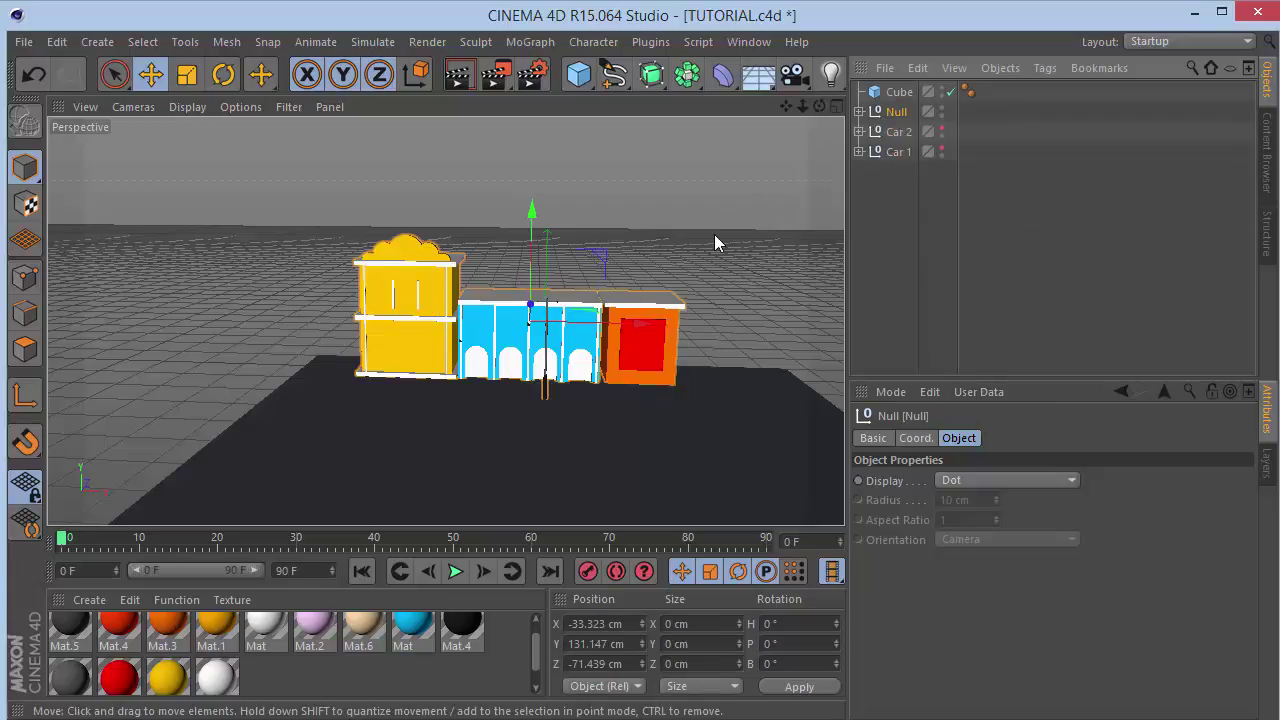
Scale up the grouped houses and pole in the front view until the row is about as wide as the ground slab.
key(F4)
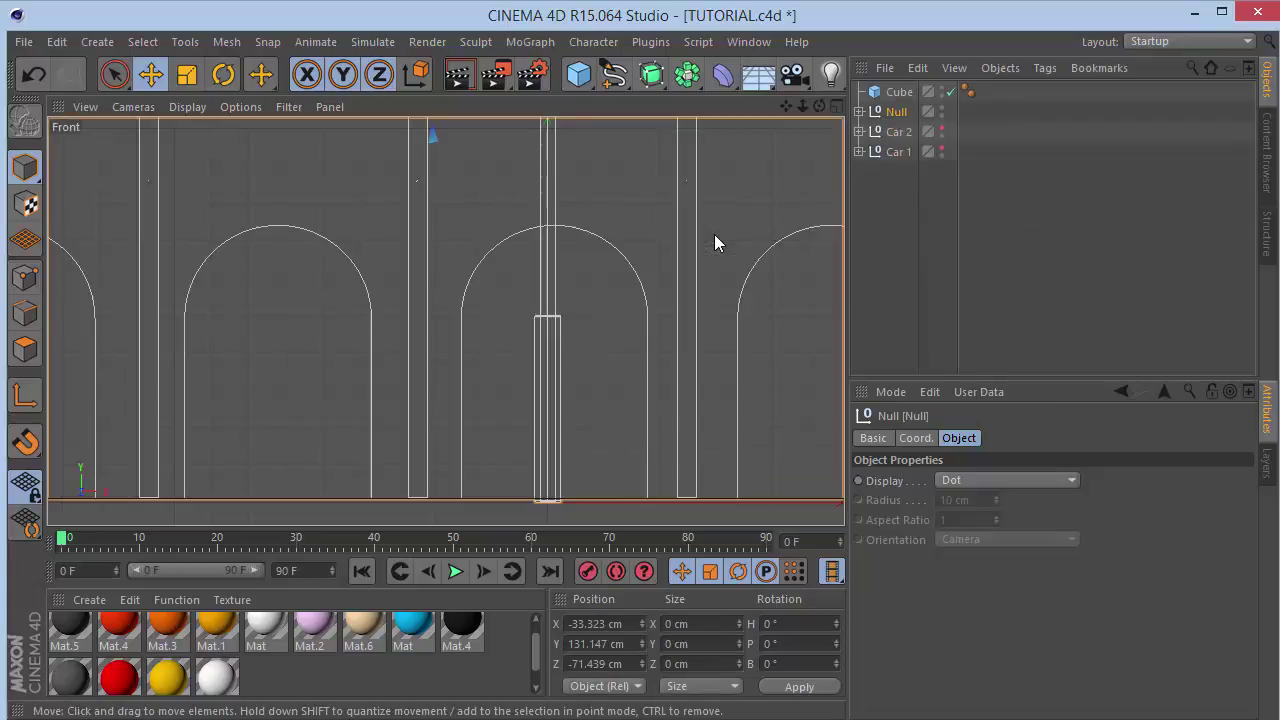
drag(801, 105, 775, 108)
key(t)
drag(391, 406, 735, 377)
key(space)
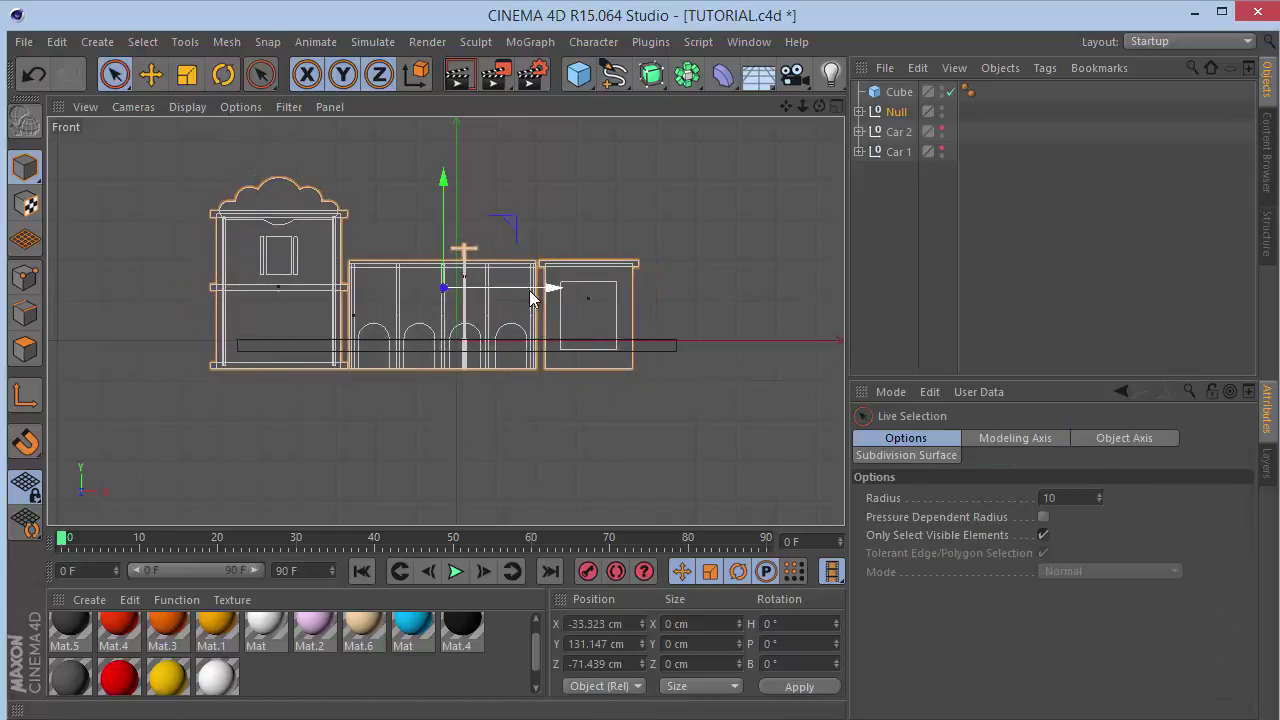
Move the grouped houses and pole to about X 49 cm and Y 200 cm so they stand on the slab.
drag(532, 296, 563, 295)
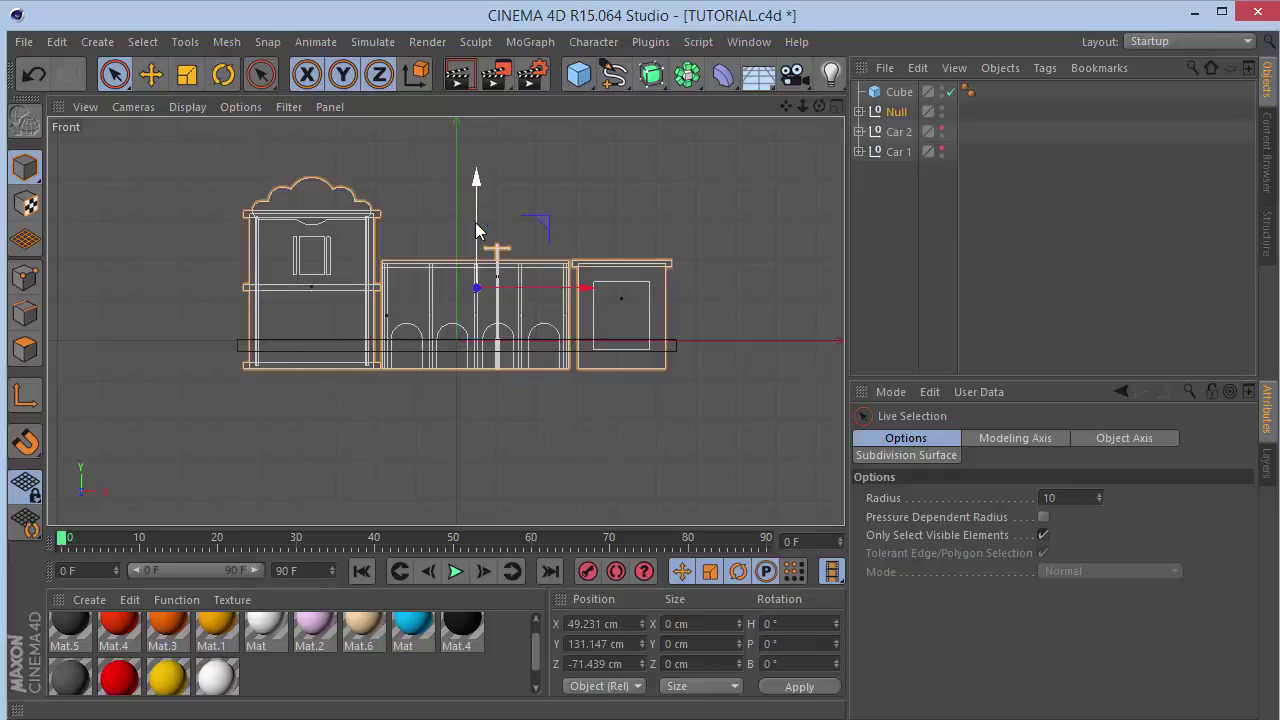
drag(477, 226, 473, 195)
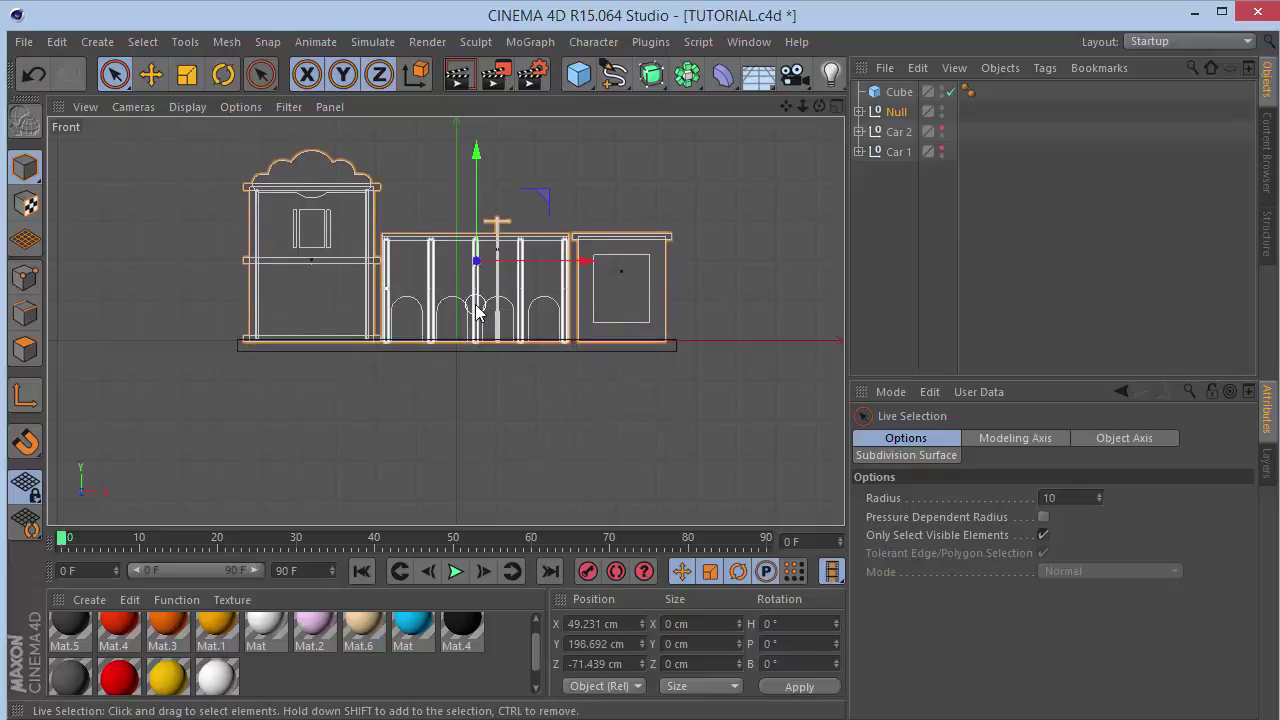
scroll(477, 310, up, 5)
click(486, 131)
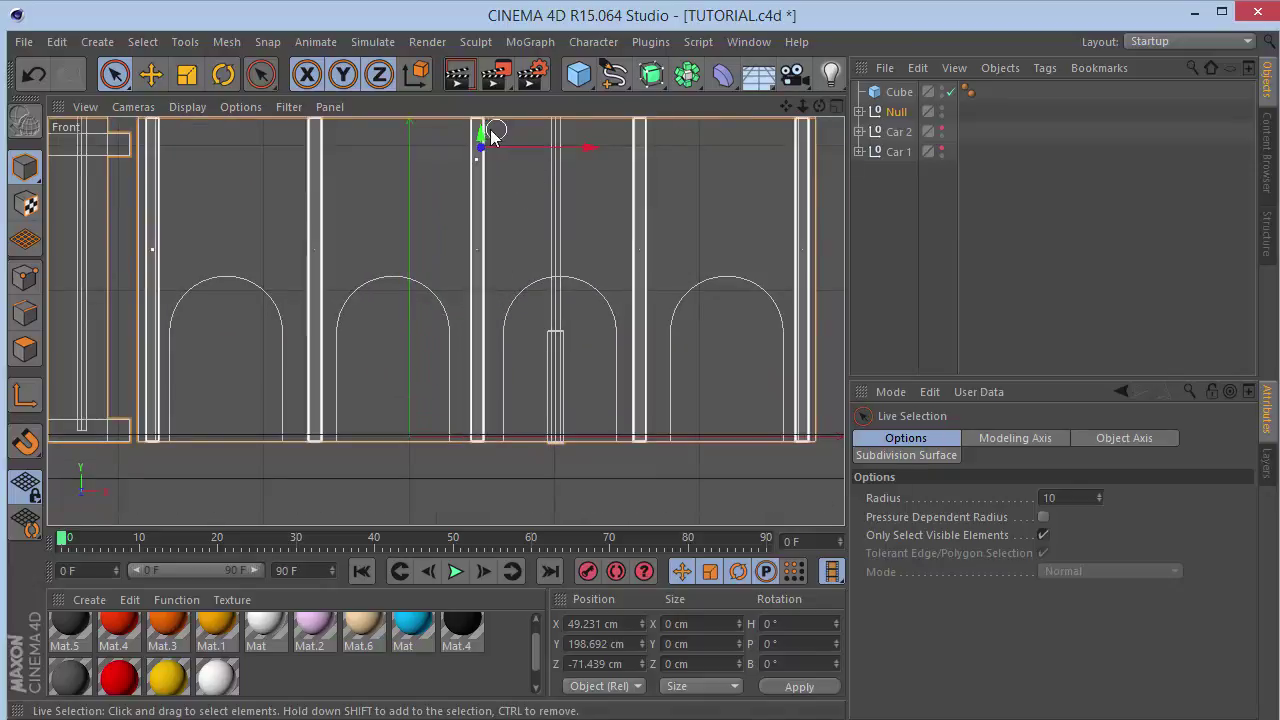
shift+click(487, 135)
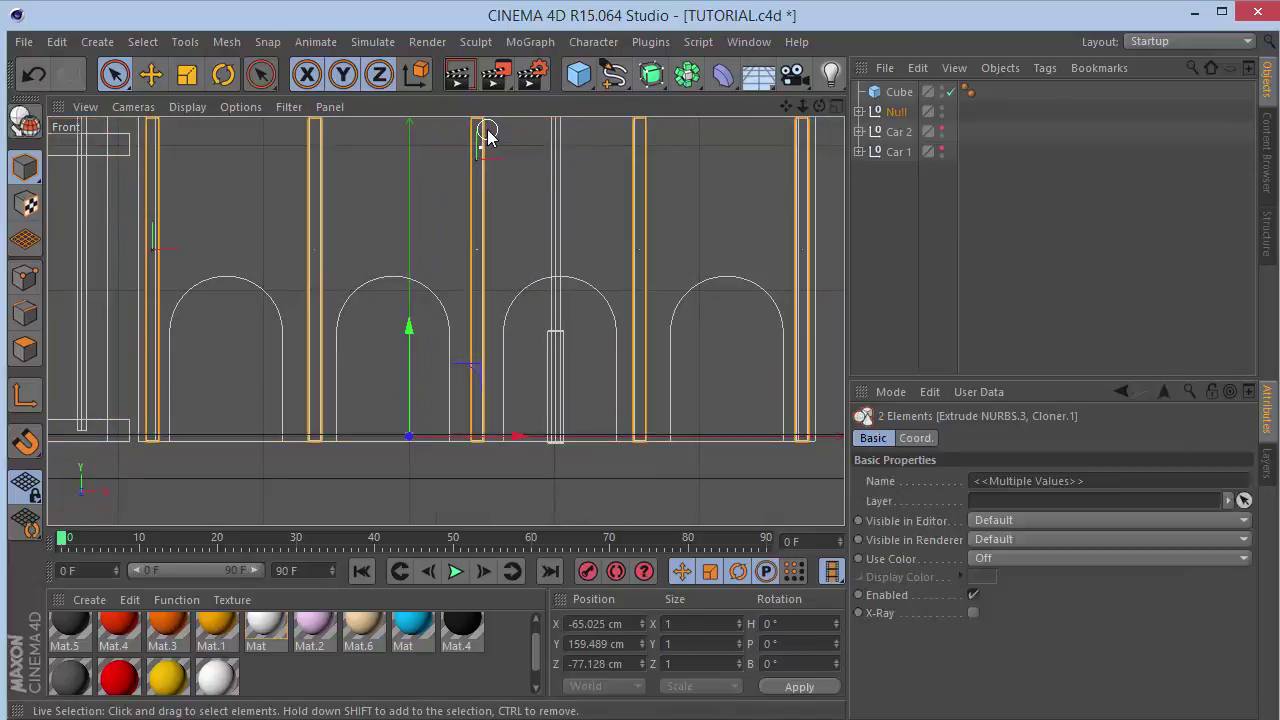
click(893, 117)
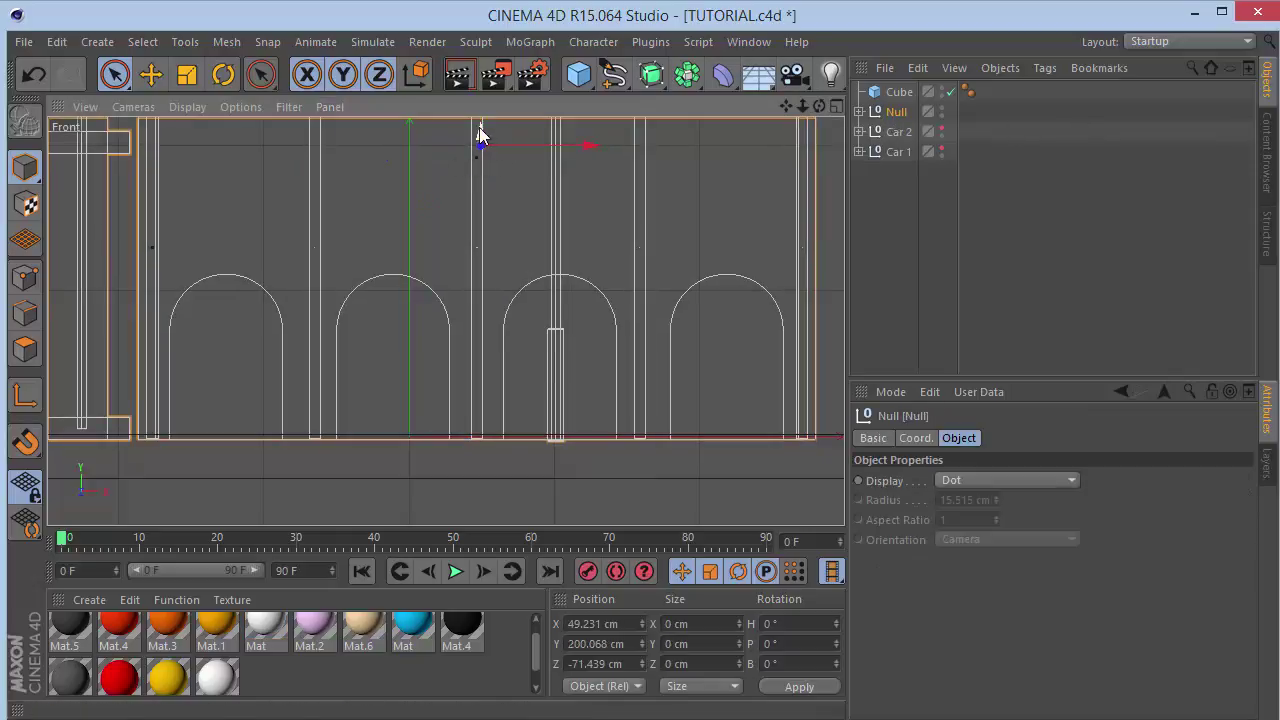
Take H3, H2, H1 and Pole out of the null and delete the empty null.
click(858, 112)
click(916, 129)
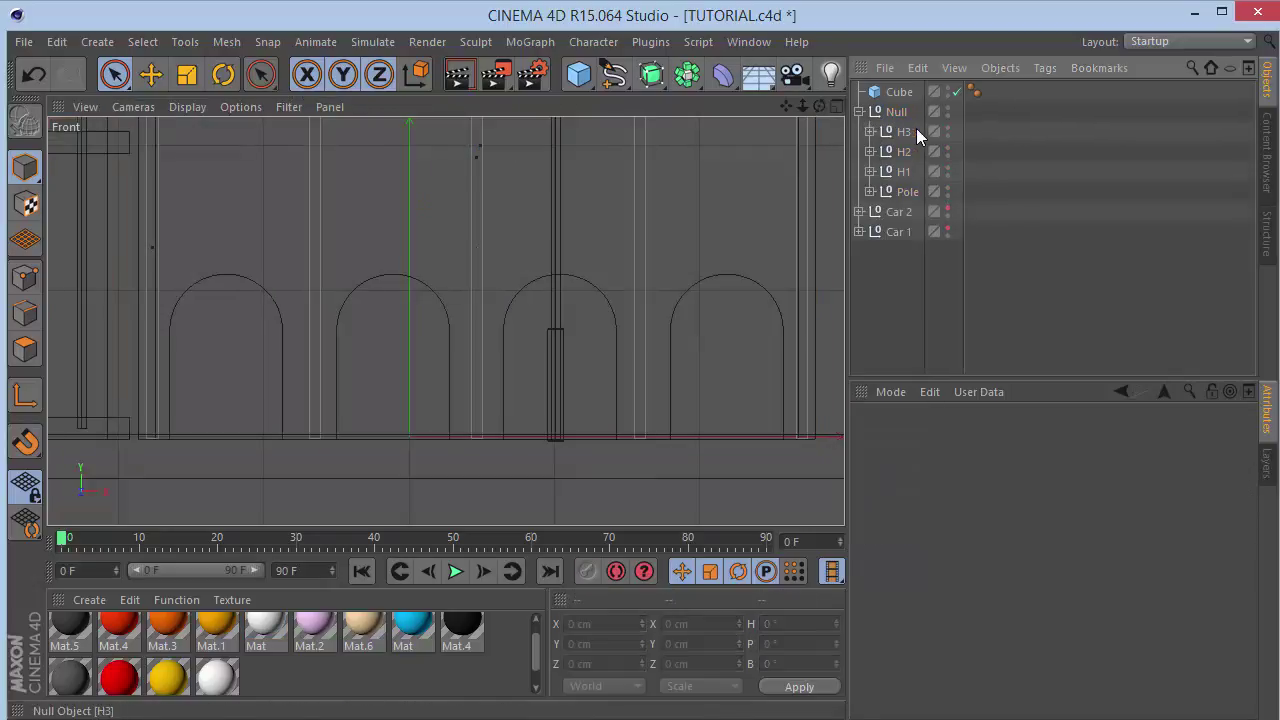
shift+click(905, 190)
drag(895, 204, 893, 204)
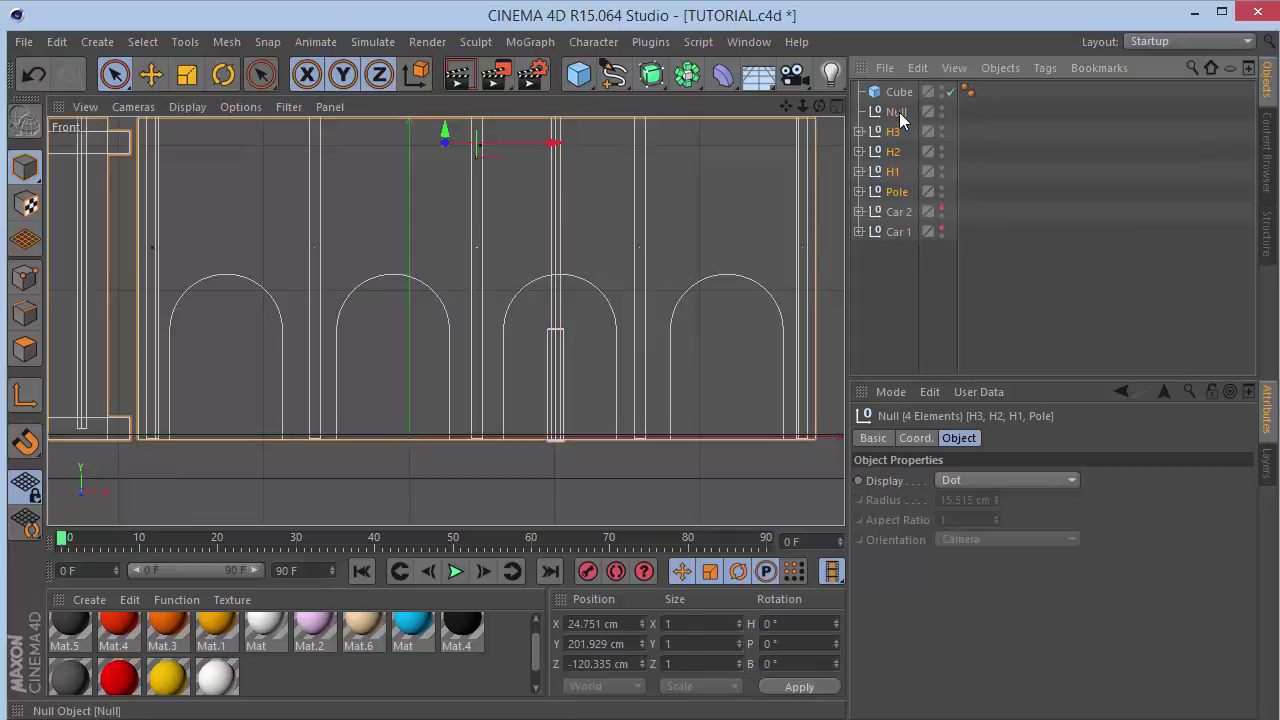
click(900, 113)
key(Delete)
key(F1)
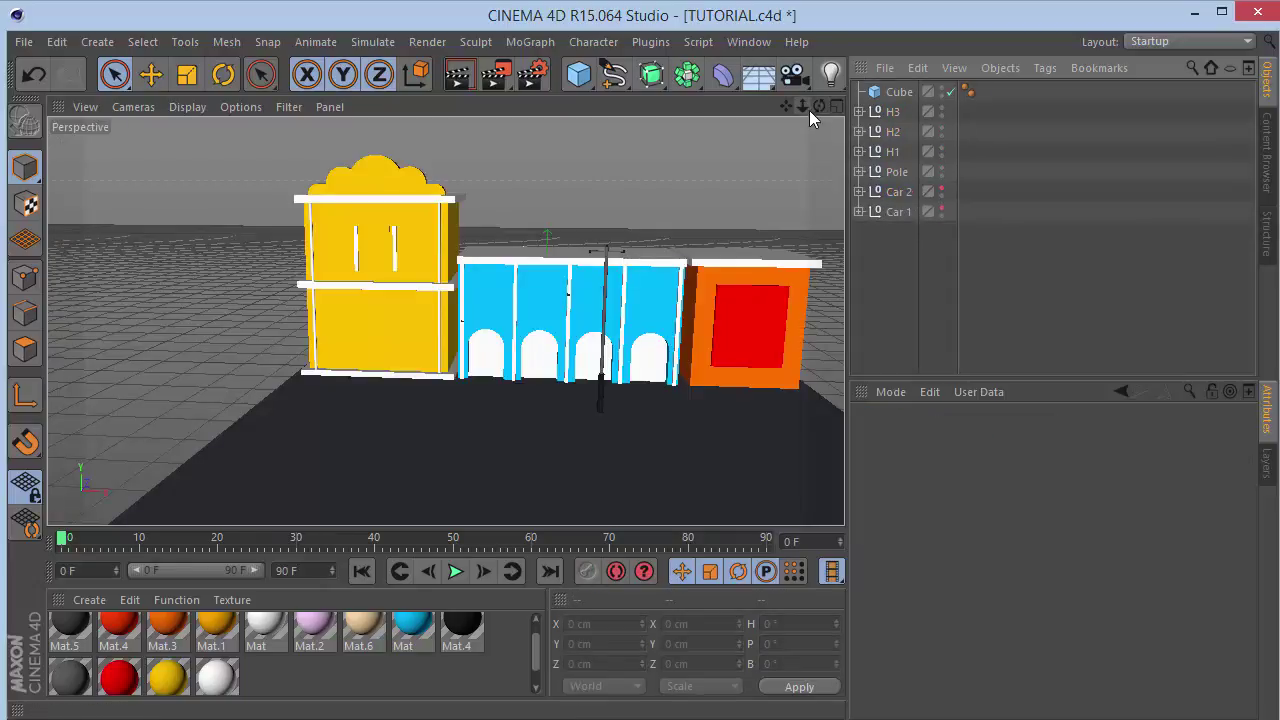
Select the three houses and the pole together and move them forward onto the slab, to about Z -211 cm.
drag(818, 106, 858, 122)
click(897, 115)
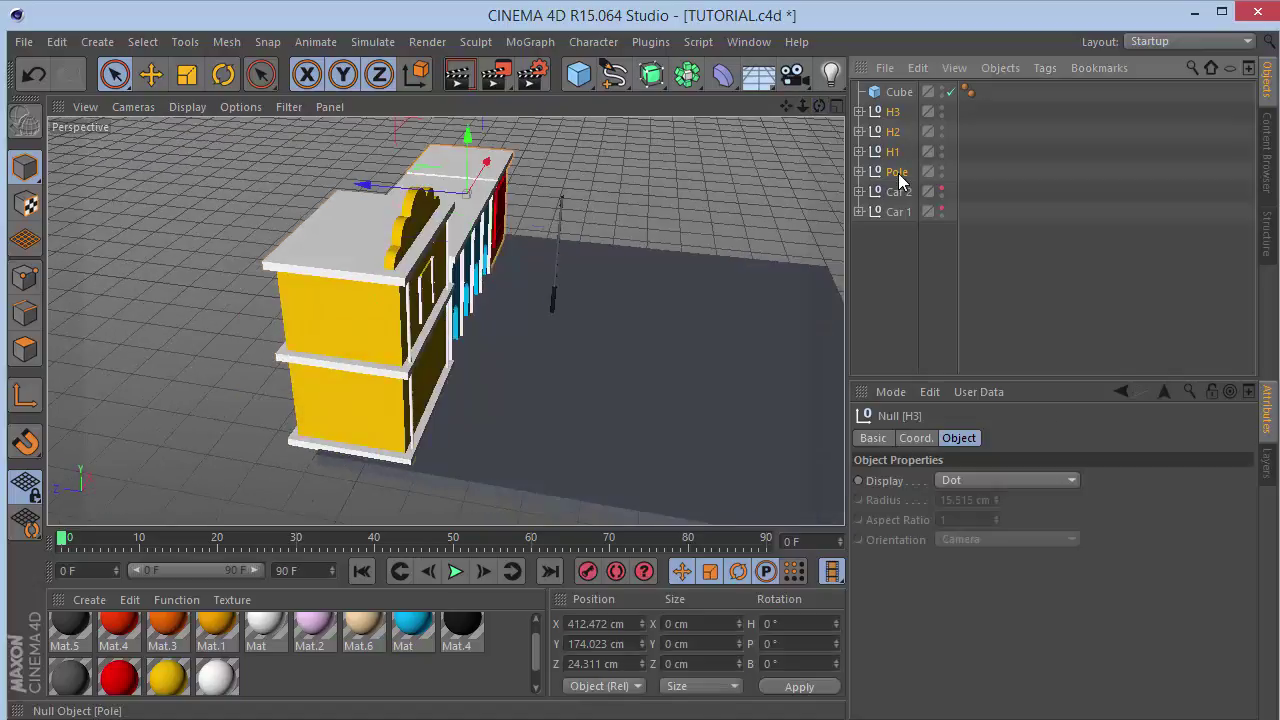
shift+click(898, 178)
drag(455, 245, 505, 252)
drag(816, 107, 885, 148)
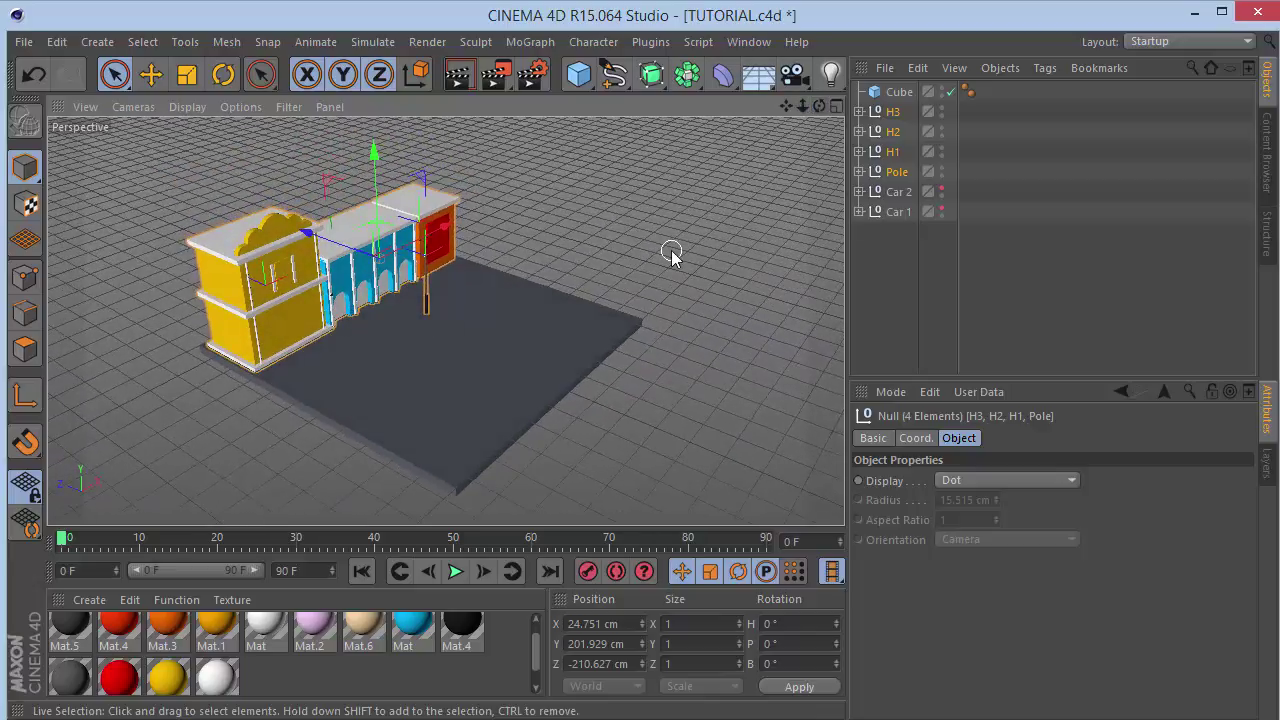
Show both hidden cars, select them together and move them onto the open slab area in front of the houses.
click(940, 187)
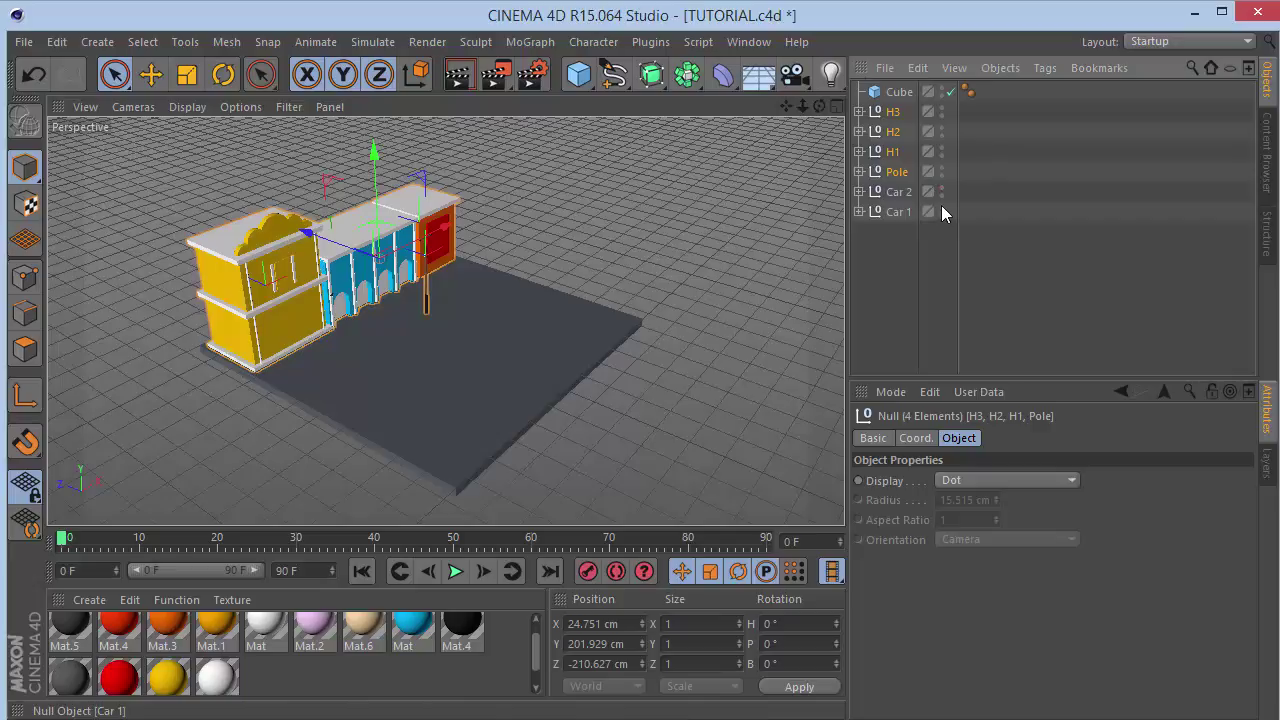
click(897, 191)
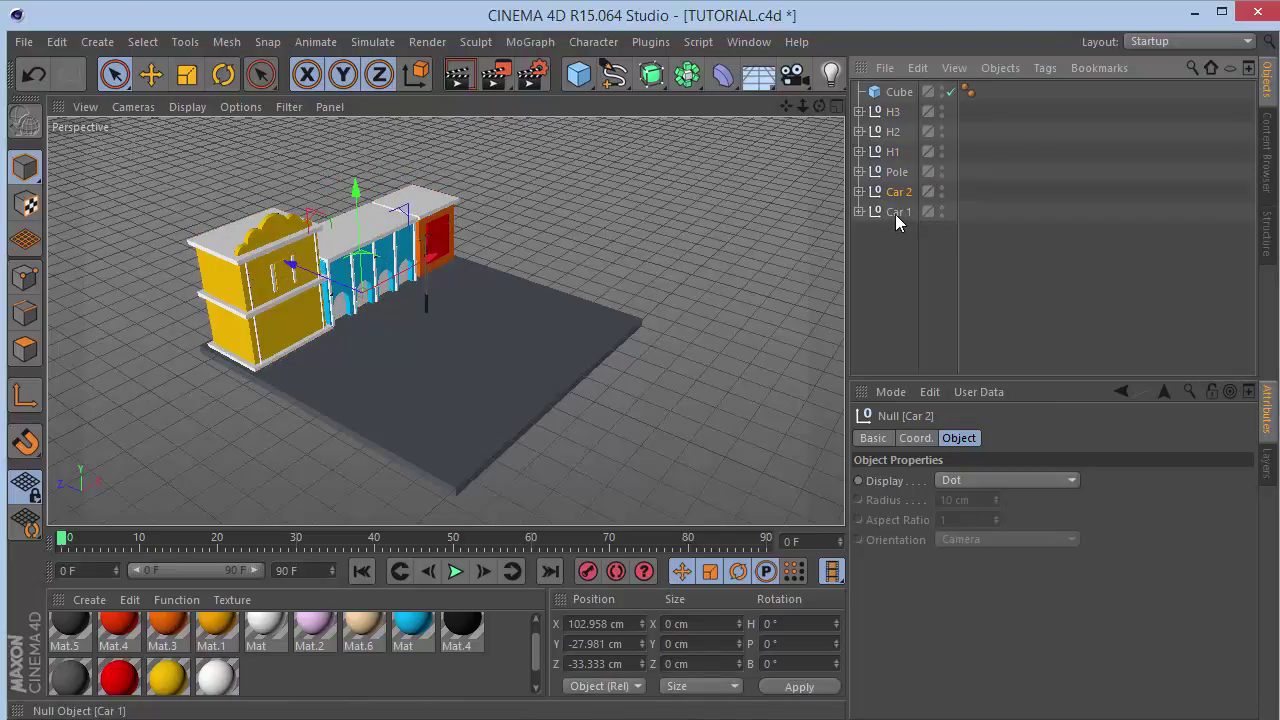
ctrl+click(896, 215)
drag(284, 266, 428, 338)
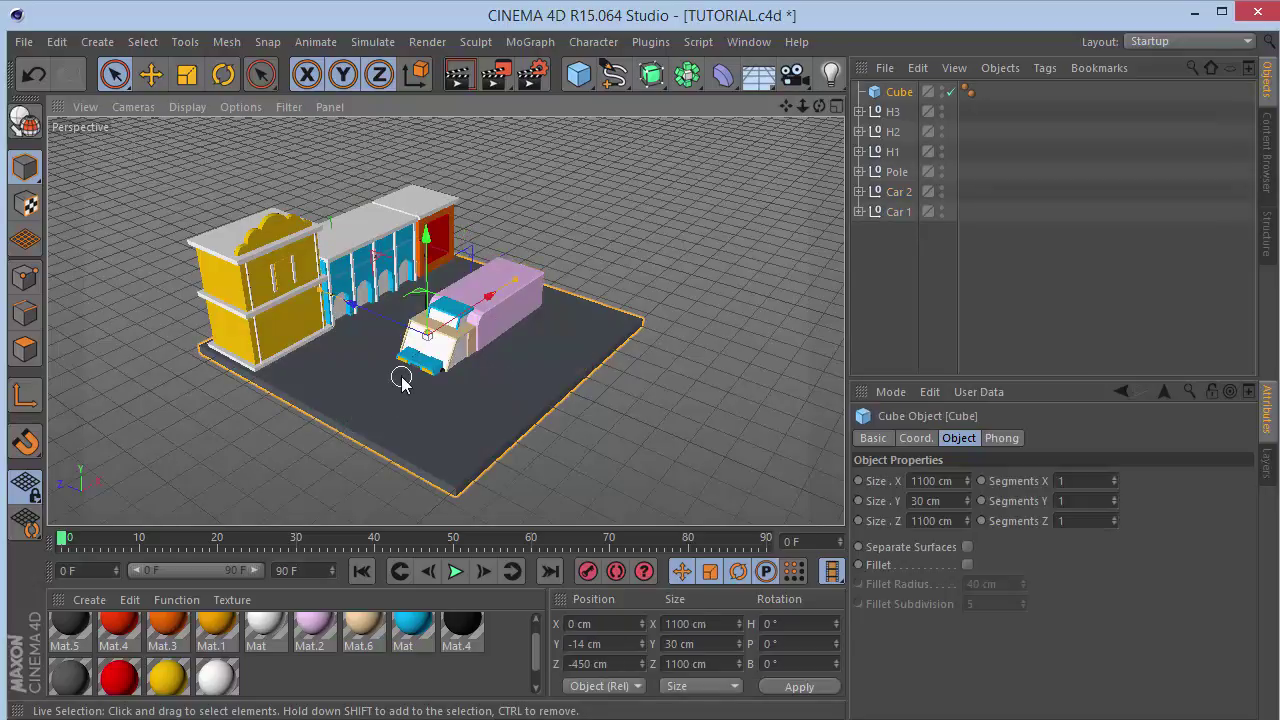
Dismiss the VPN connection notice and set the perspective view's display to Gouraud Shading (Lines).
scroll(400, 380, up, 4)
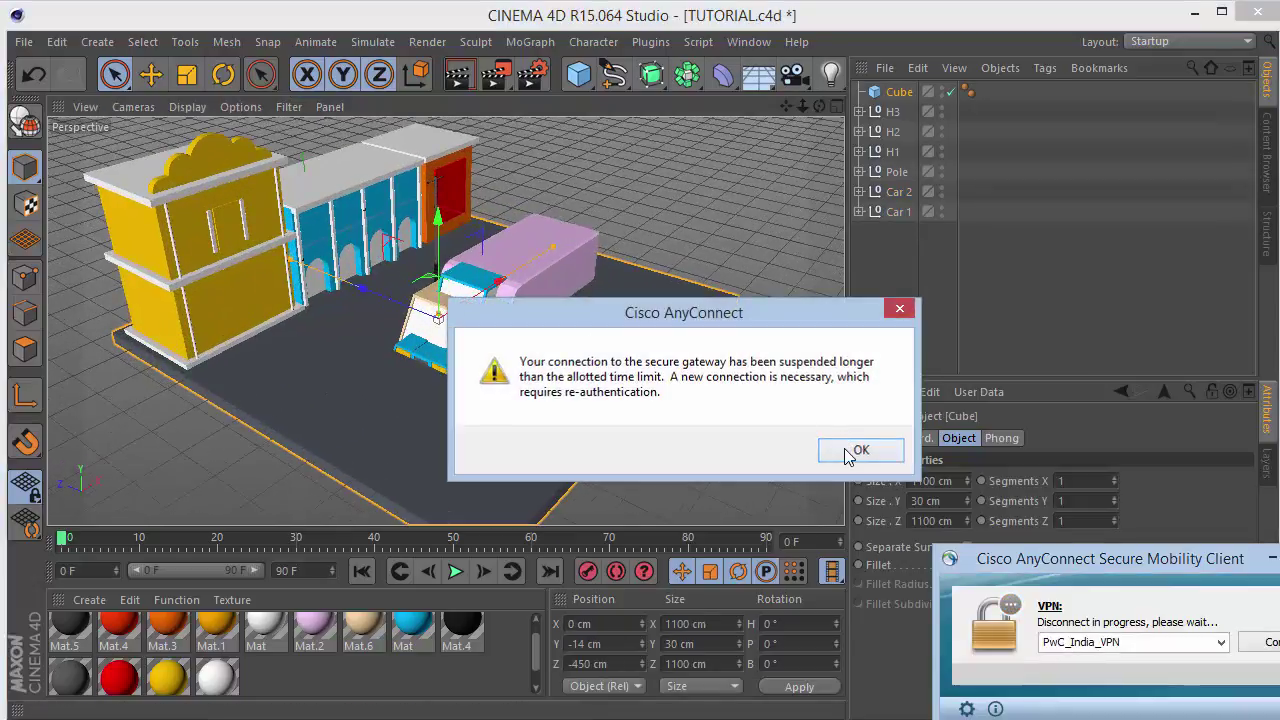
click(846, 449)
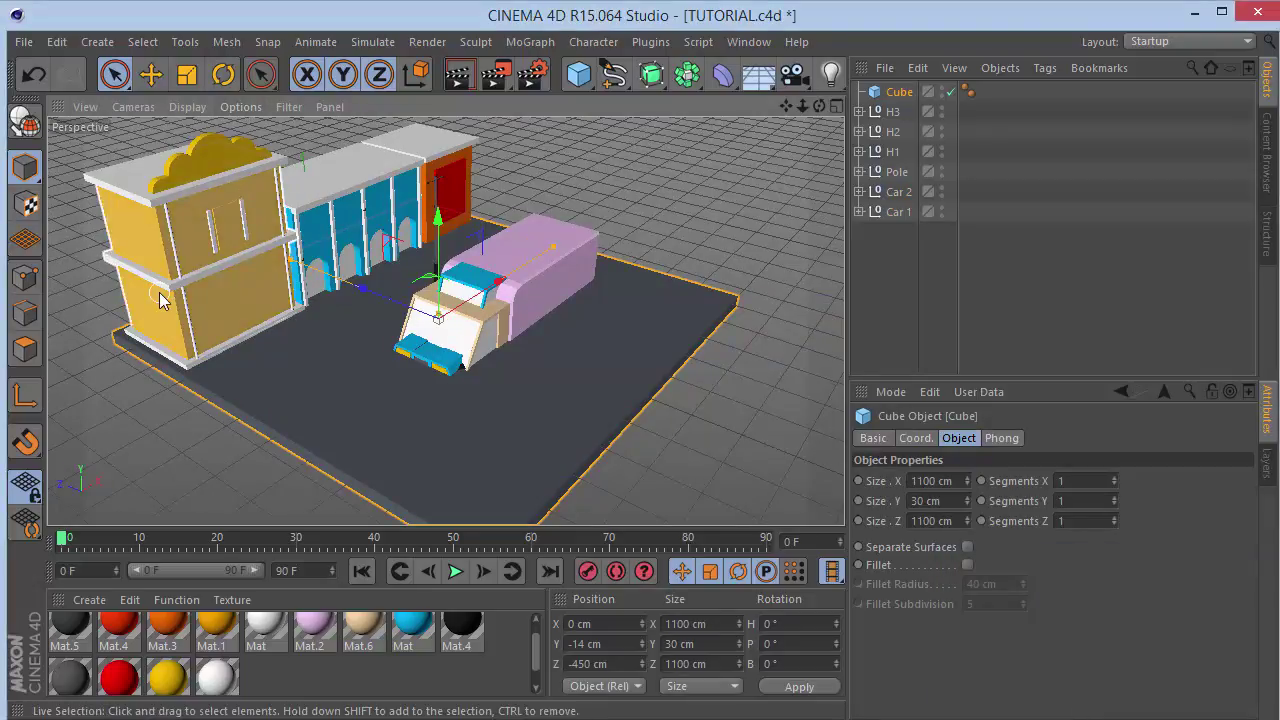
click(187, 106)
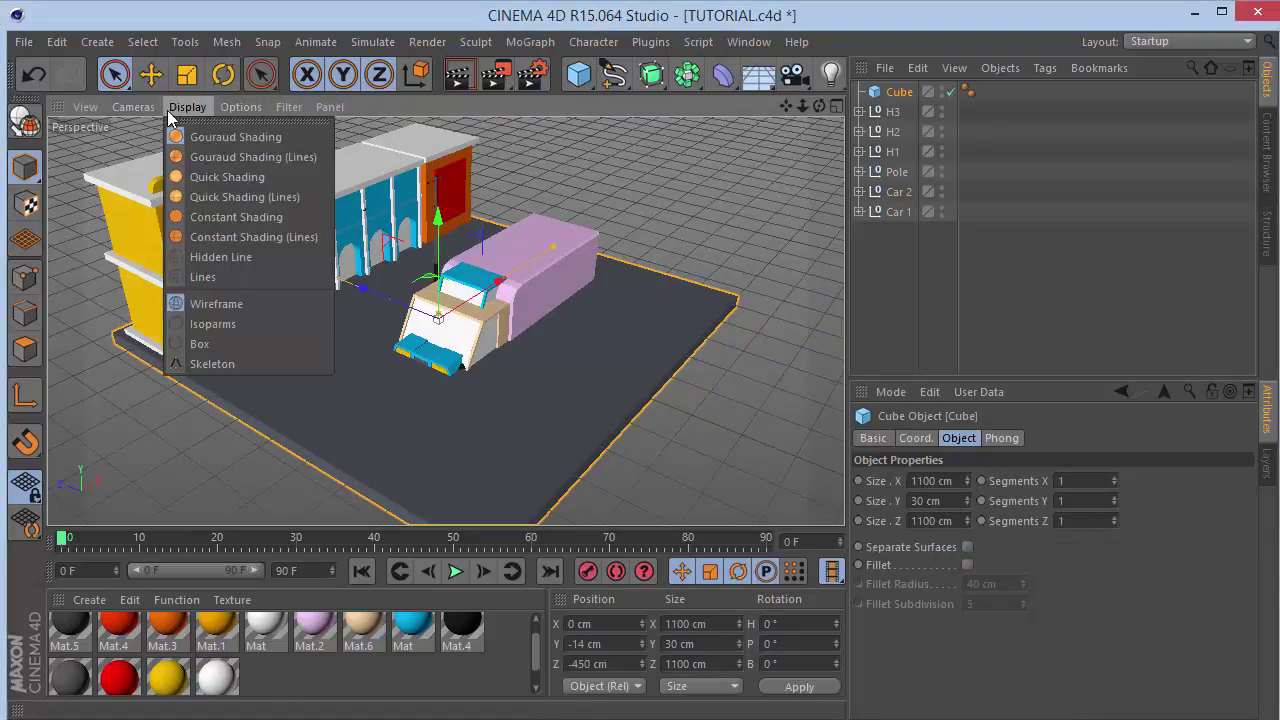
click(210, 157)
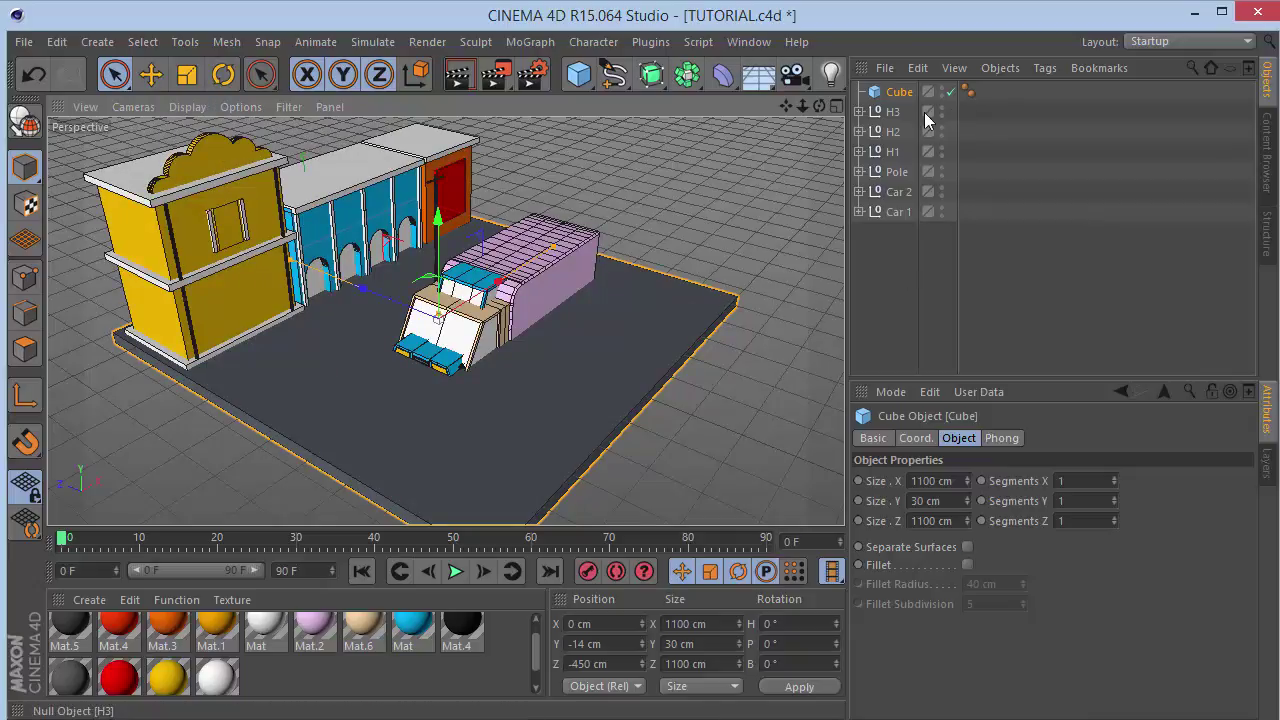
Divide the ground slab cube into 6 segments along Z and make it editable.
click(1104, 518)
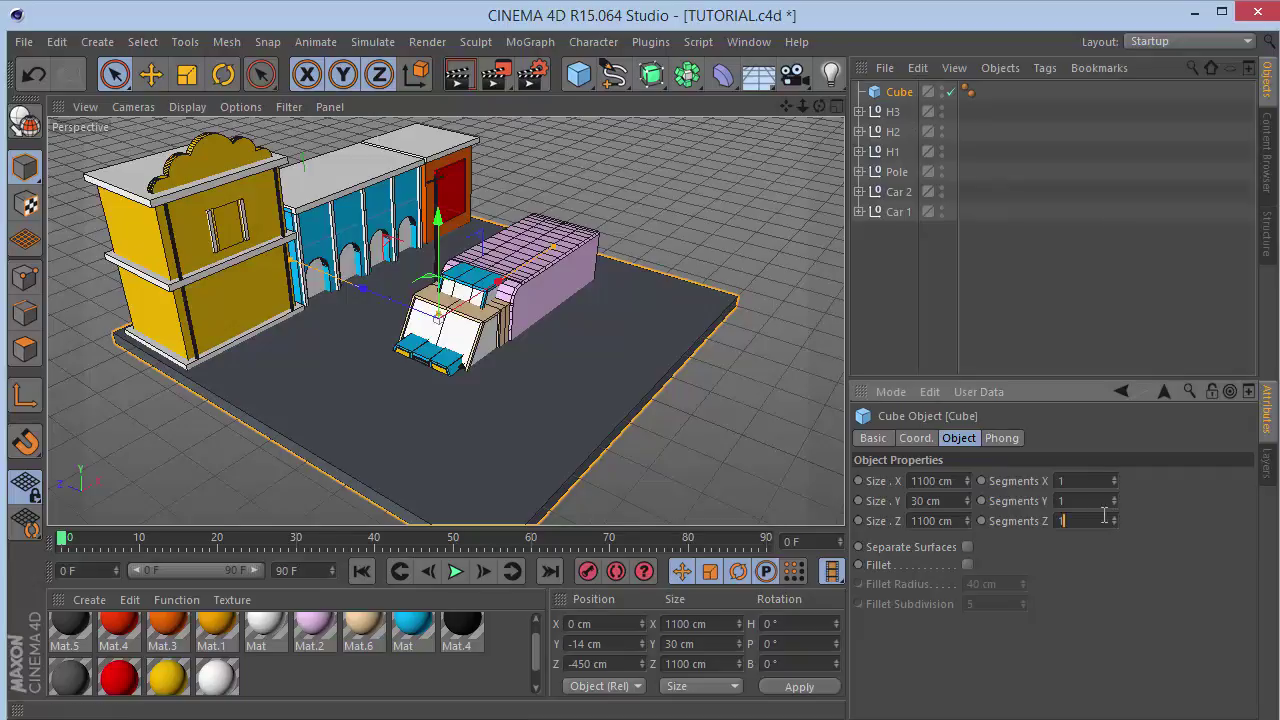
text(6)
key(Return)
click(25, 124)
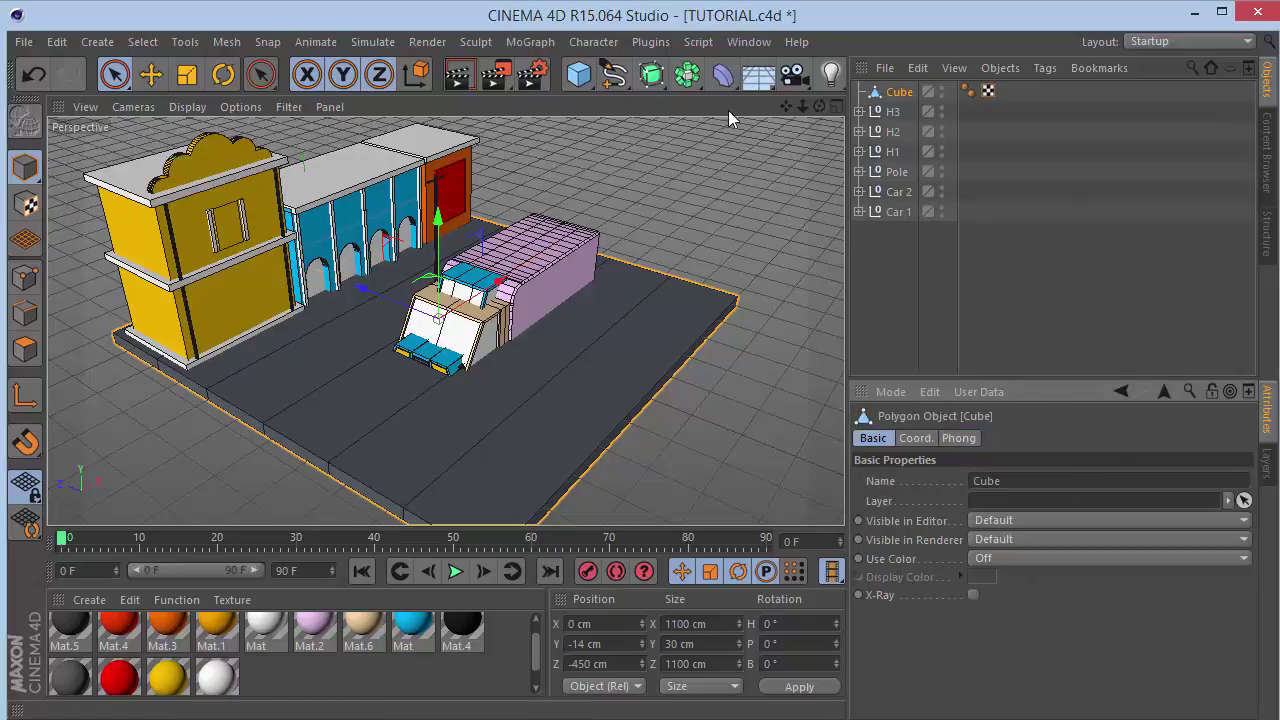
Select the slab's edge loop nearest the front edge with Loop Selection and set its Z position to -525 cm.
drag(819, 106, 735, 125)
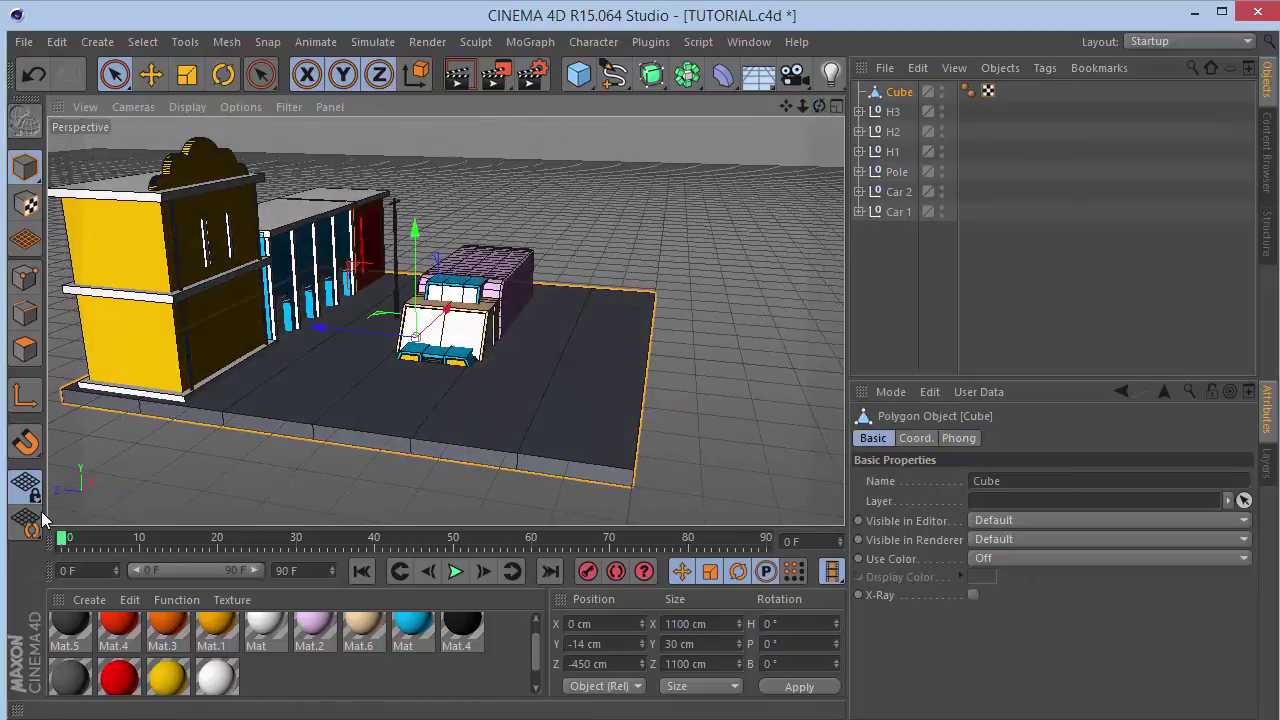
click(25, 313)
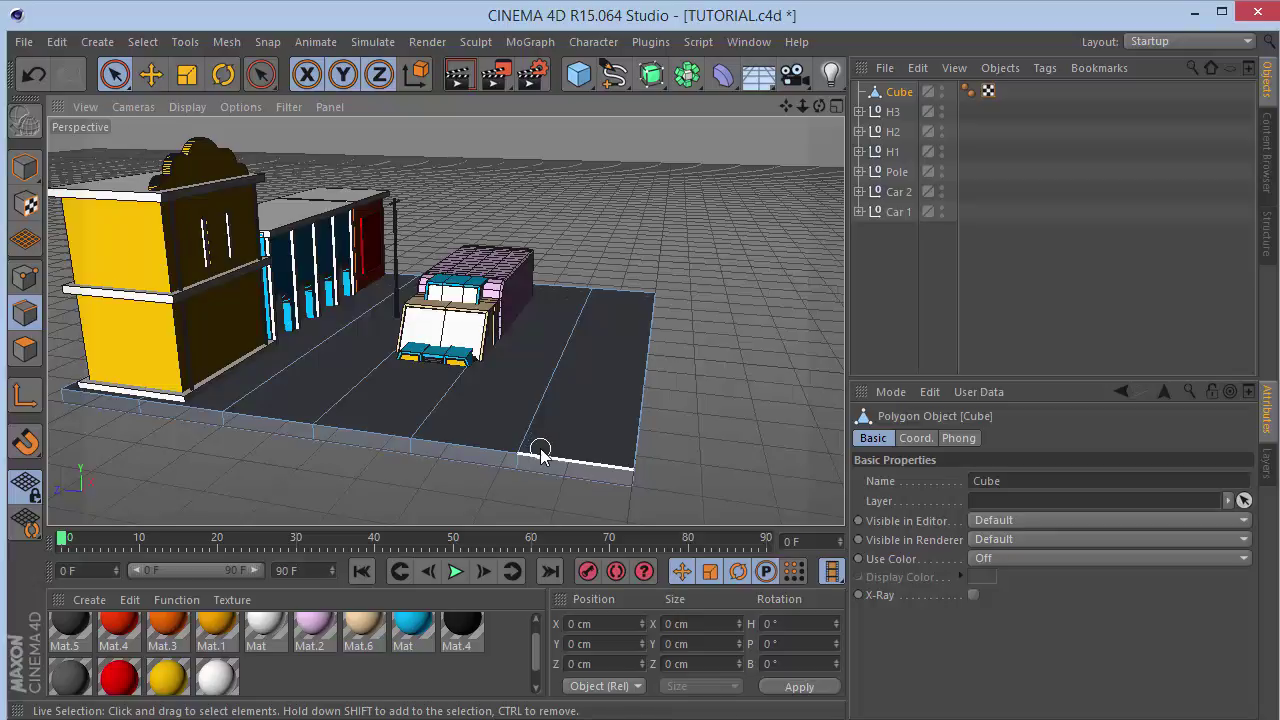
key(u)
key(l)
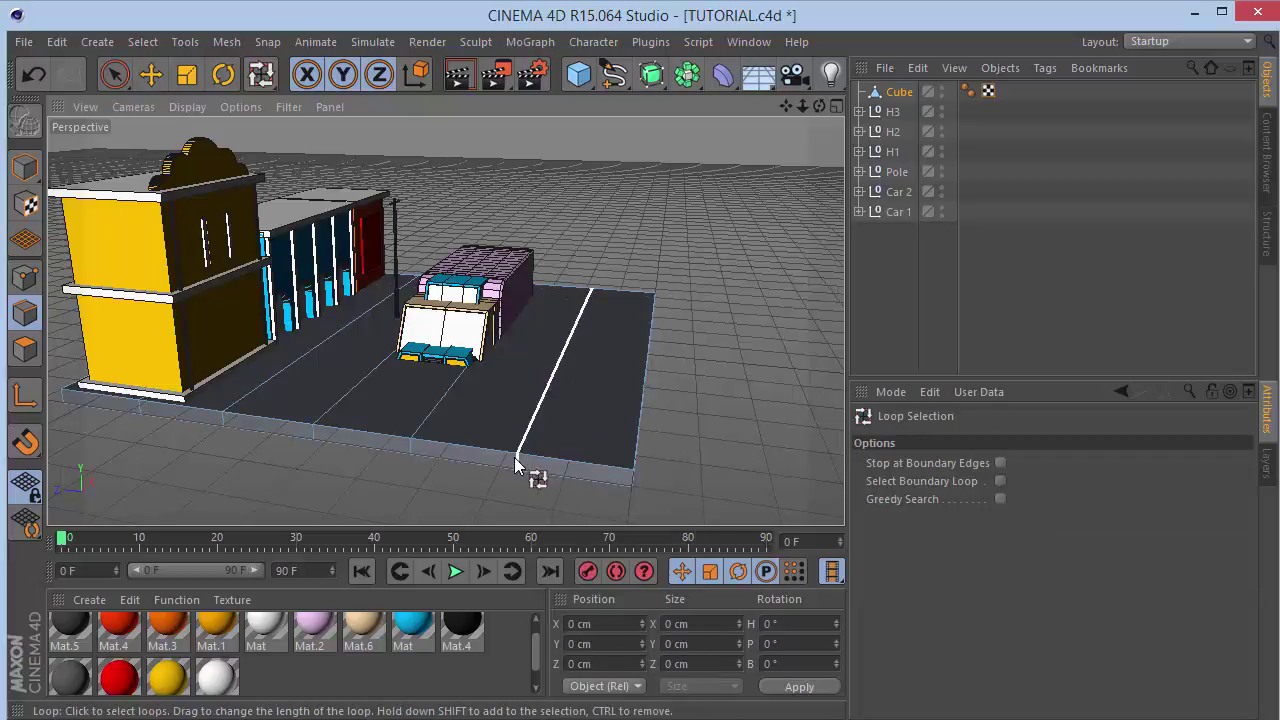
click(516, 462)
key(space)
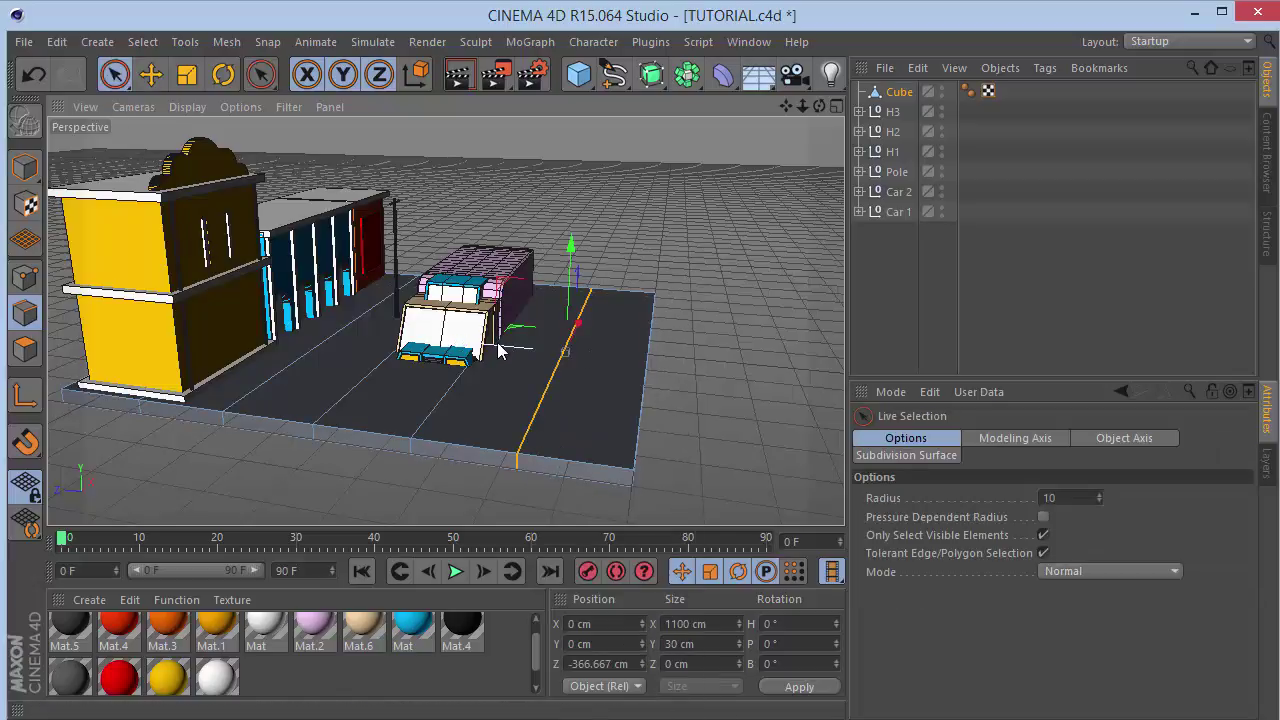
drag(500, 351, 567, 360)
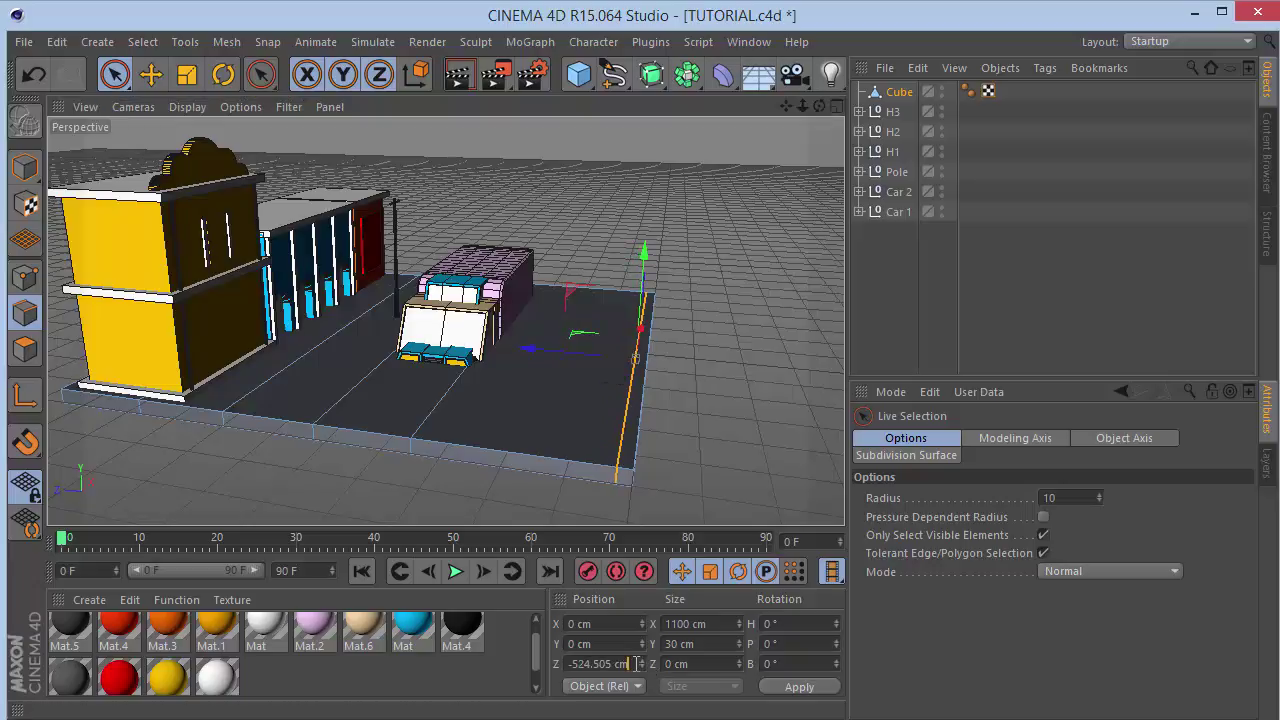
click(627, 663)
text(-)
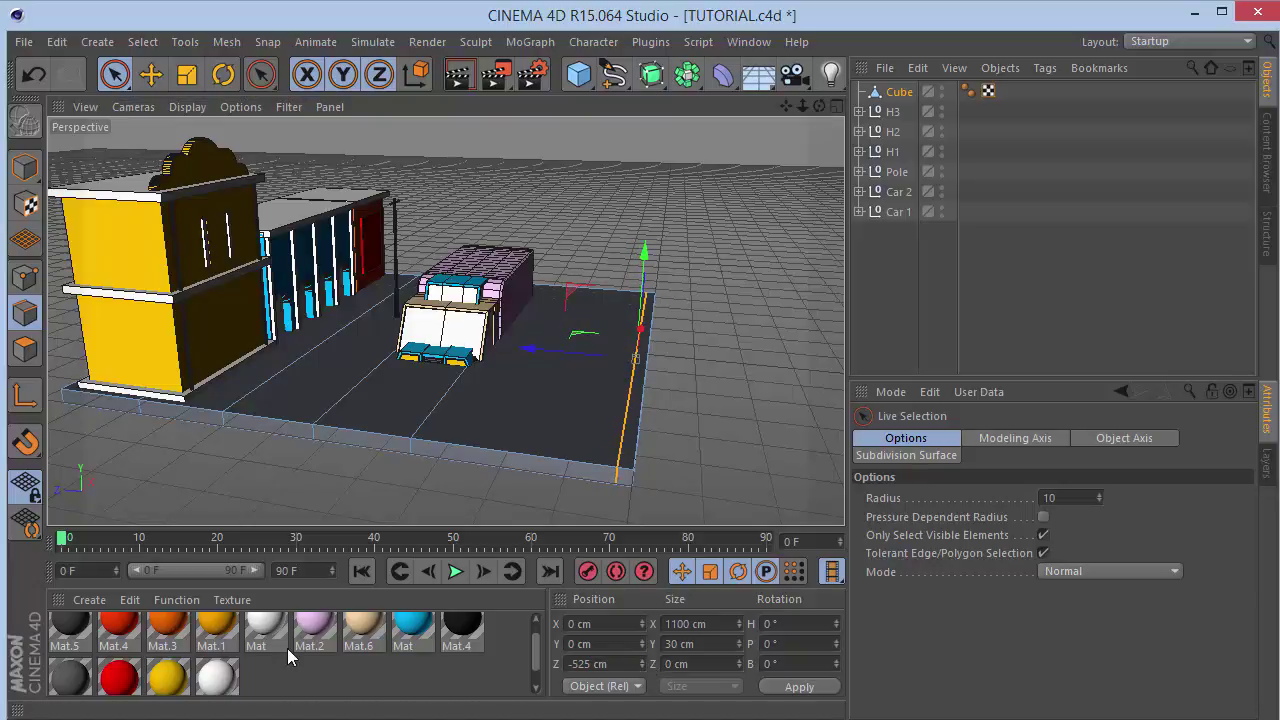
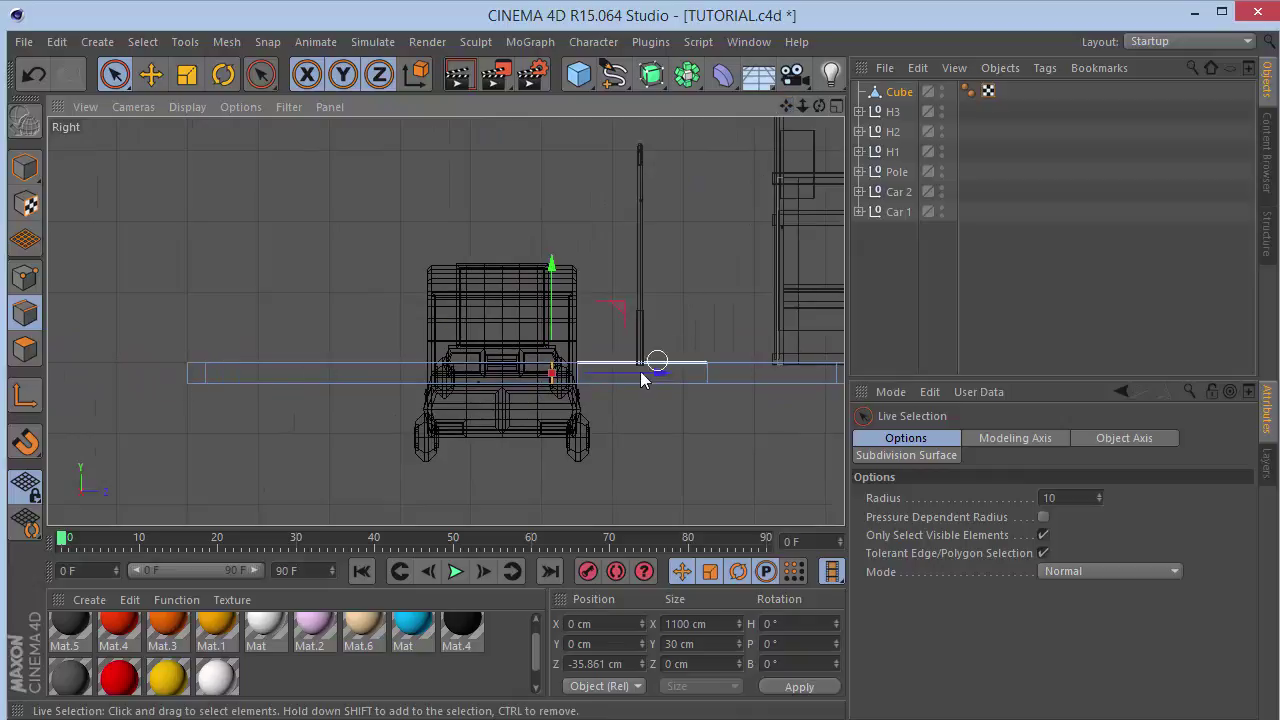
Place the loop beside the middle one at about Z -30 cm, then move both loops together to about Z -231 cm.
drag(651, 372, 655, 372)
key(u)
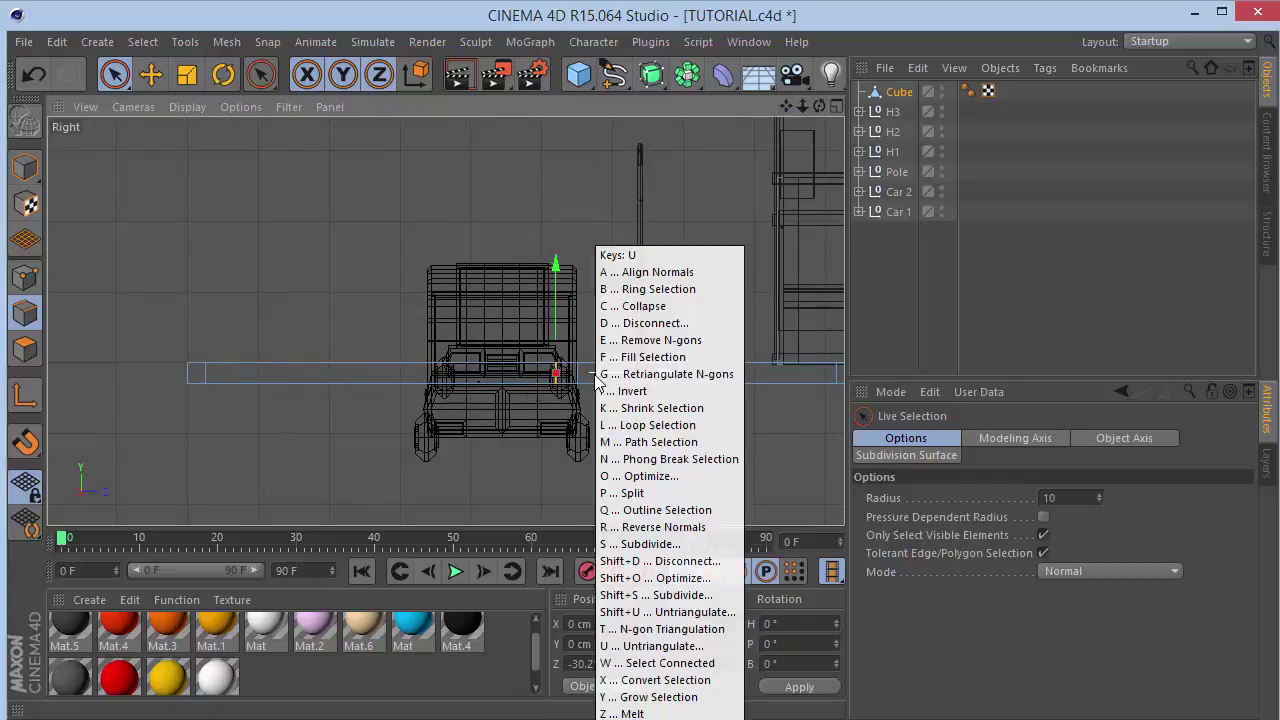
key(l)
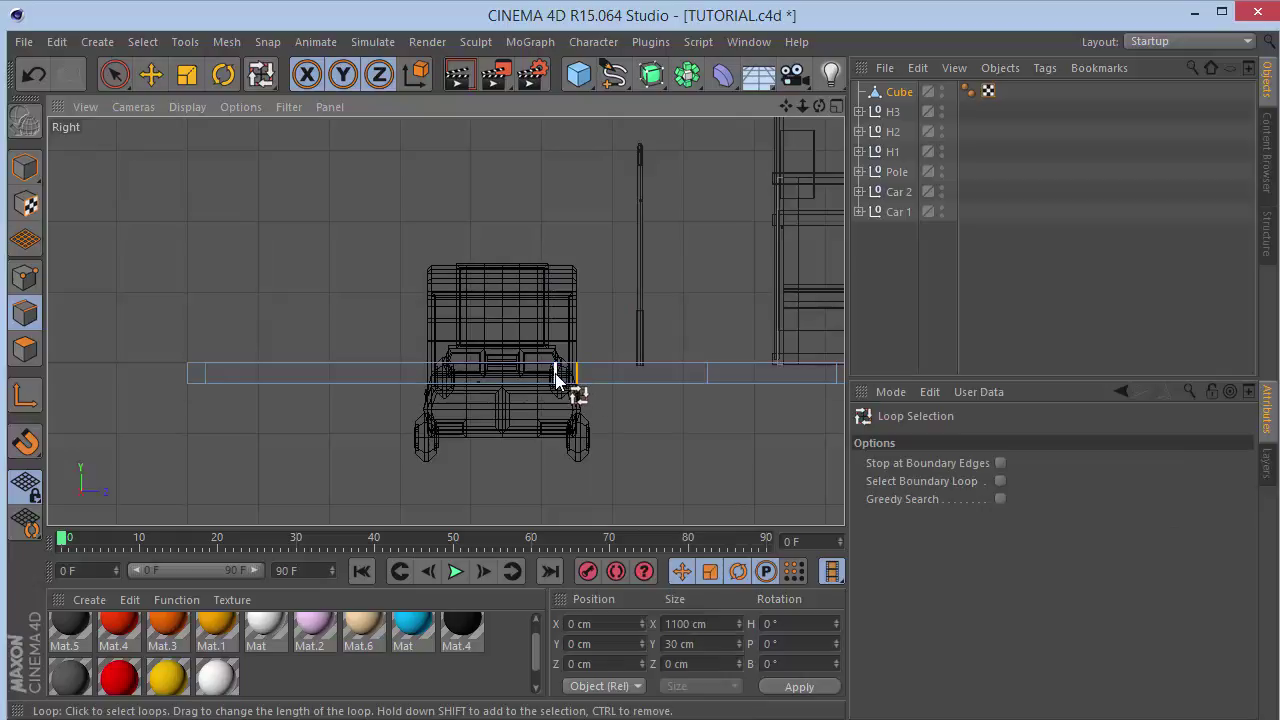
click(557, 378)
key(space)
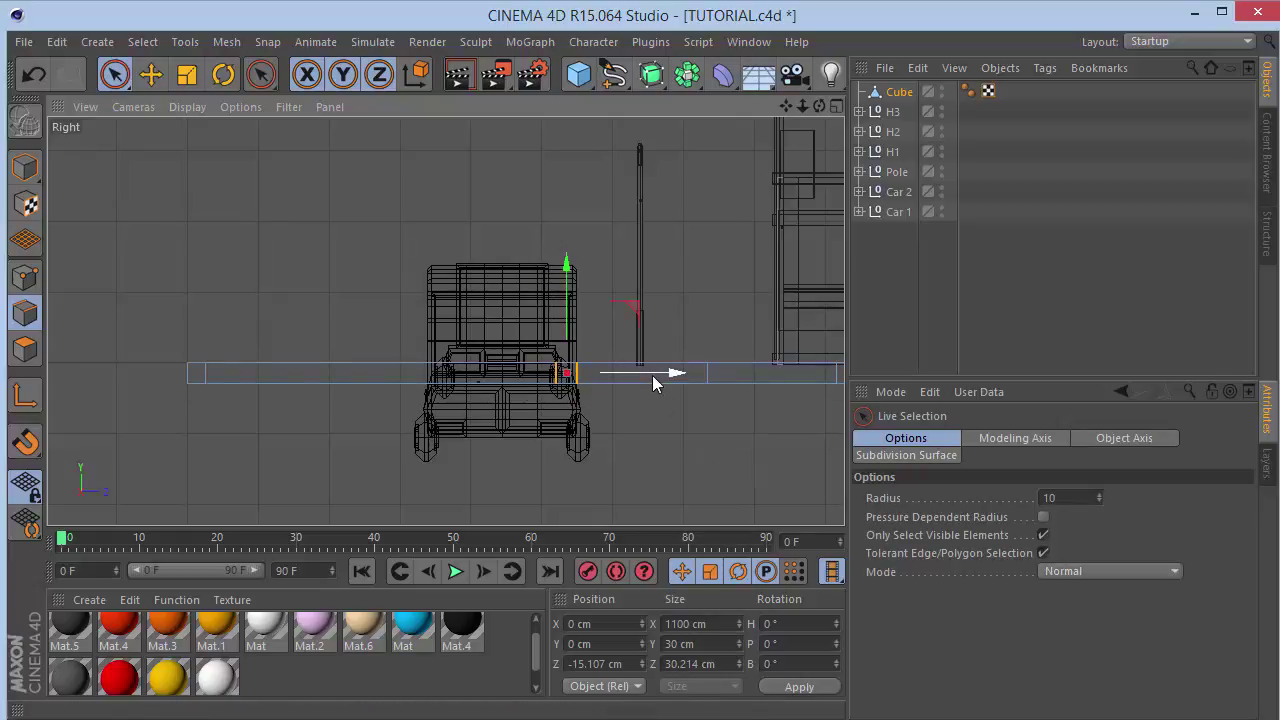
drag(652, 379, 500, 376)
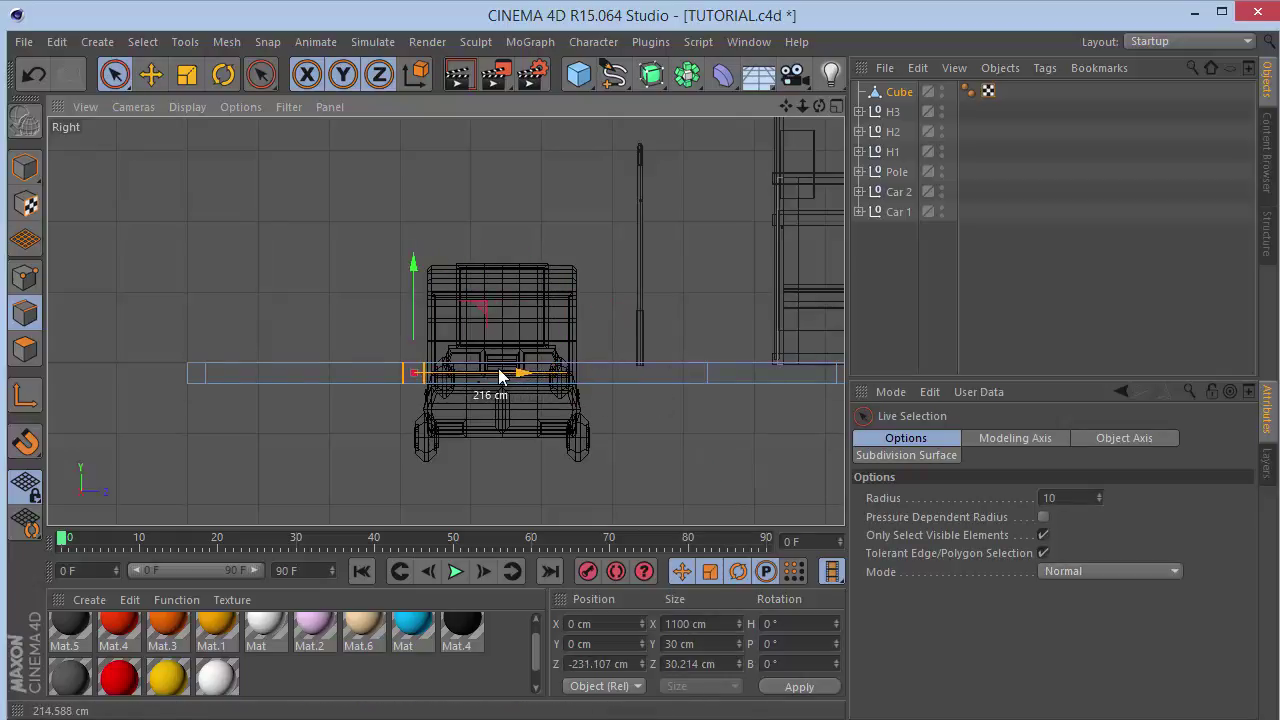
Select the slab's rearmost inner edge loop under the houses and move it forward to about Z 214 cm.
drag(786, 106, 652, 118)
right_click(707, 397)
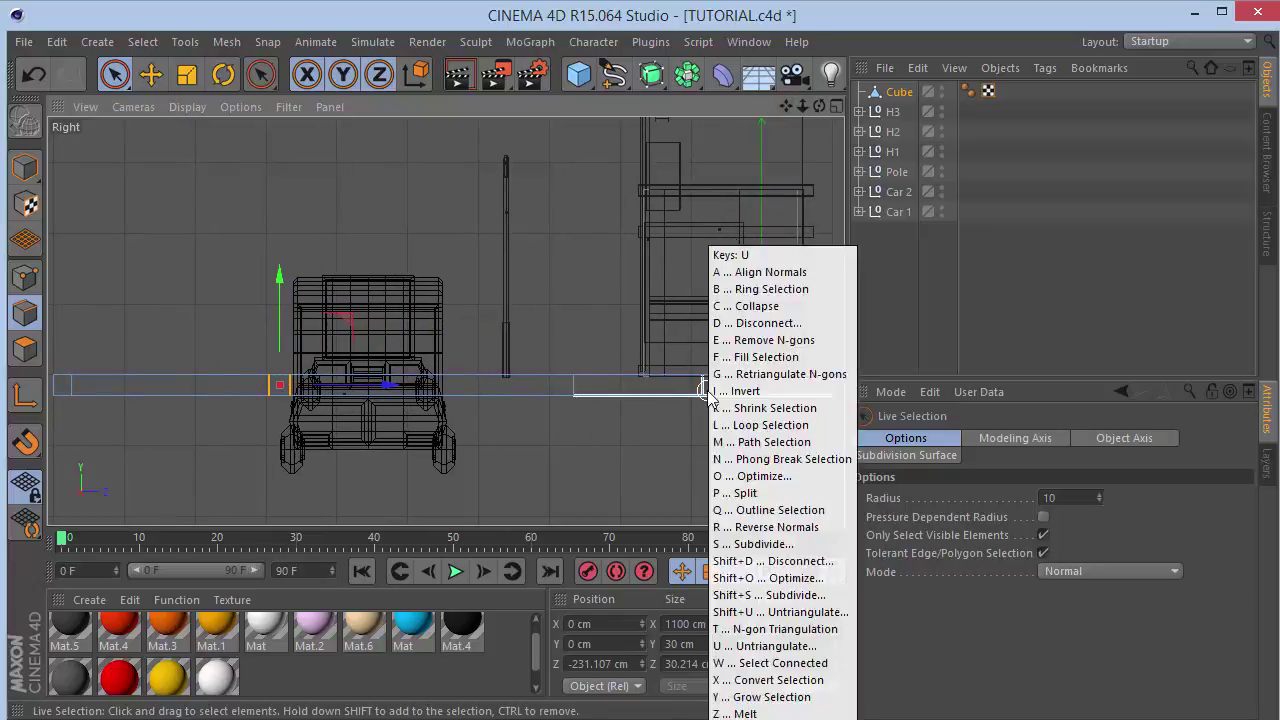
click(707, 397)
click(706, 388)
key(space)
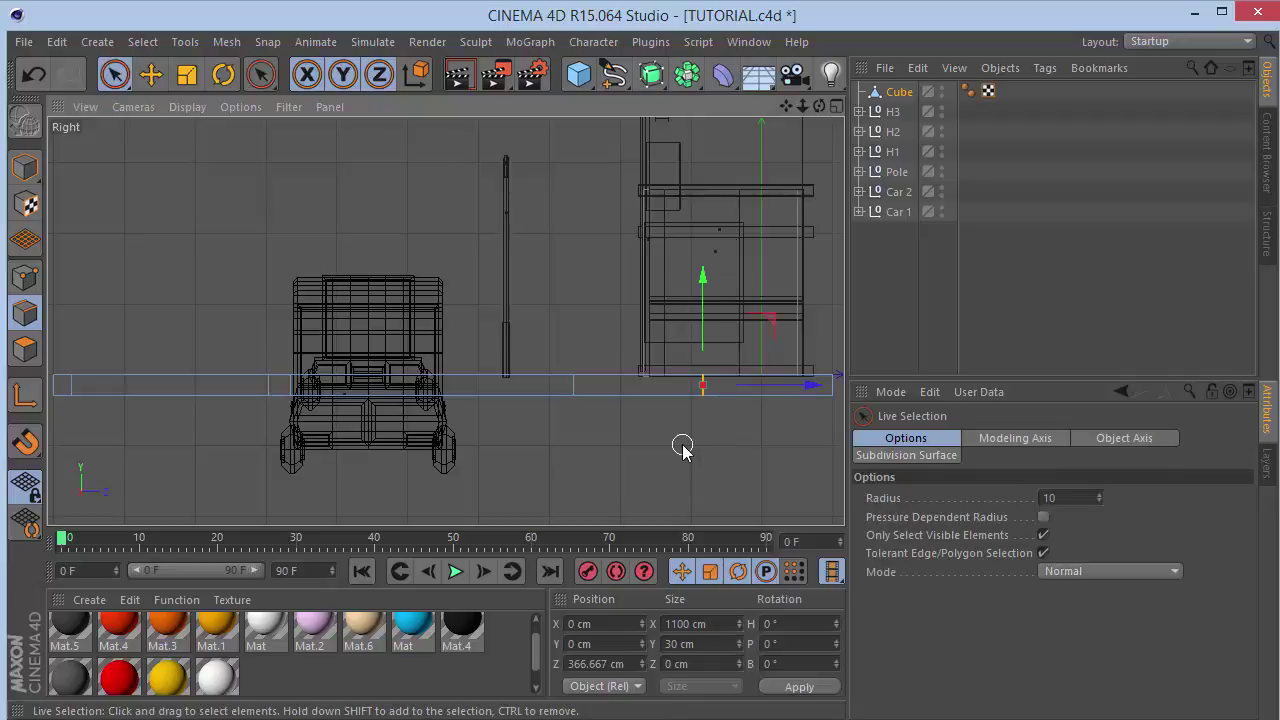
drag(765, 389, 657, 390)
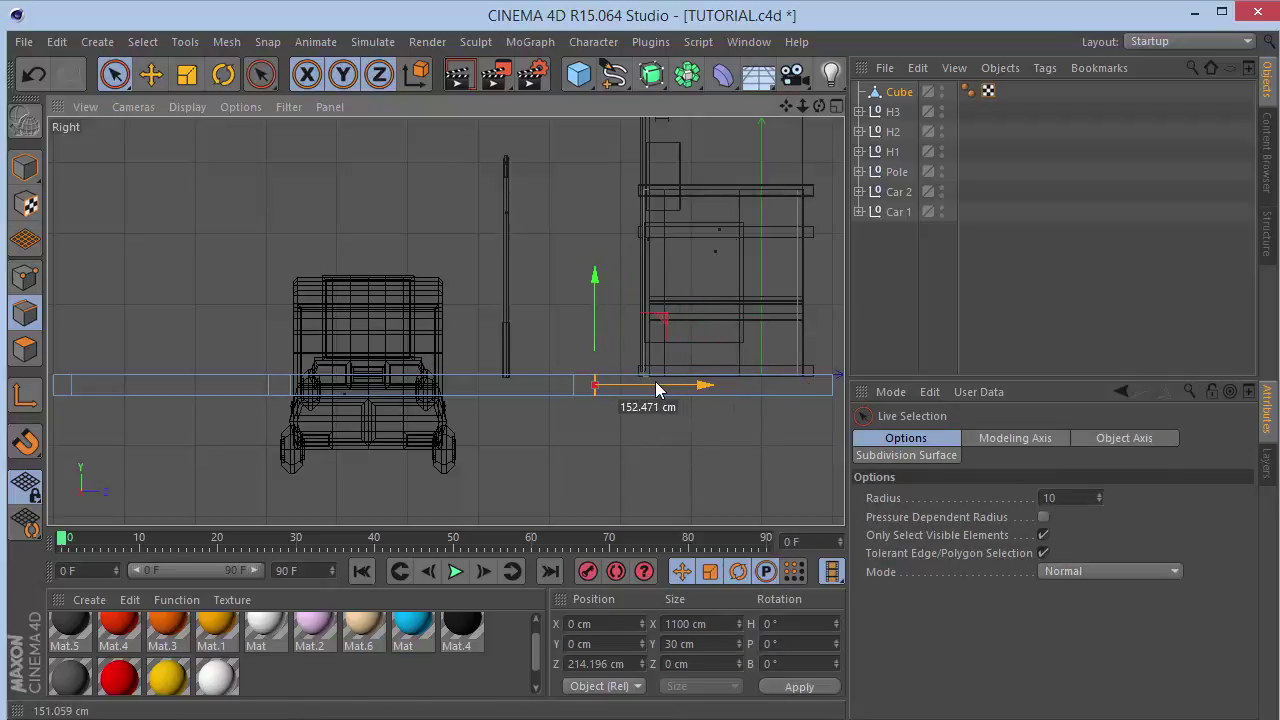
Add the neighbouring edge loop to the selection and move the pair forward to Z 35 cm, near the pole.
right_click(551, 412)
click(551, 410)
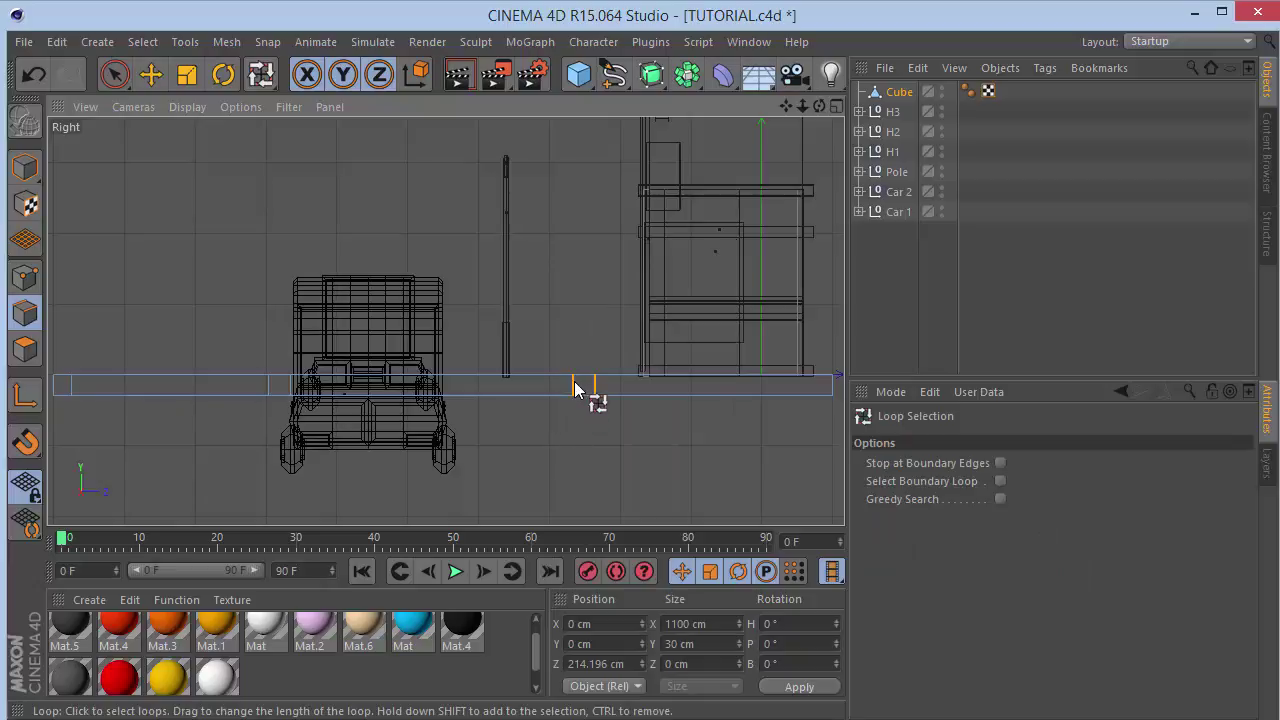
click(614, 409)
key(space)
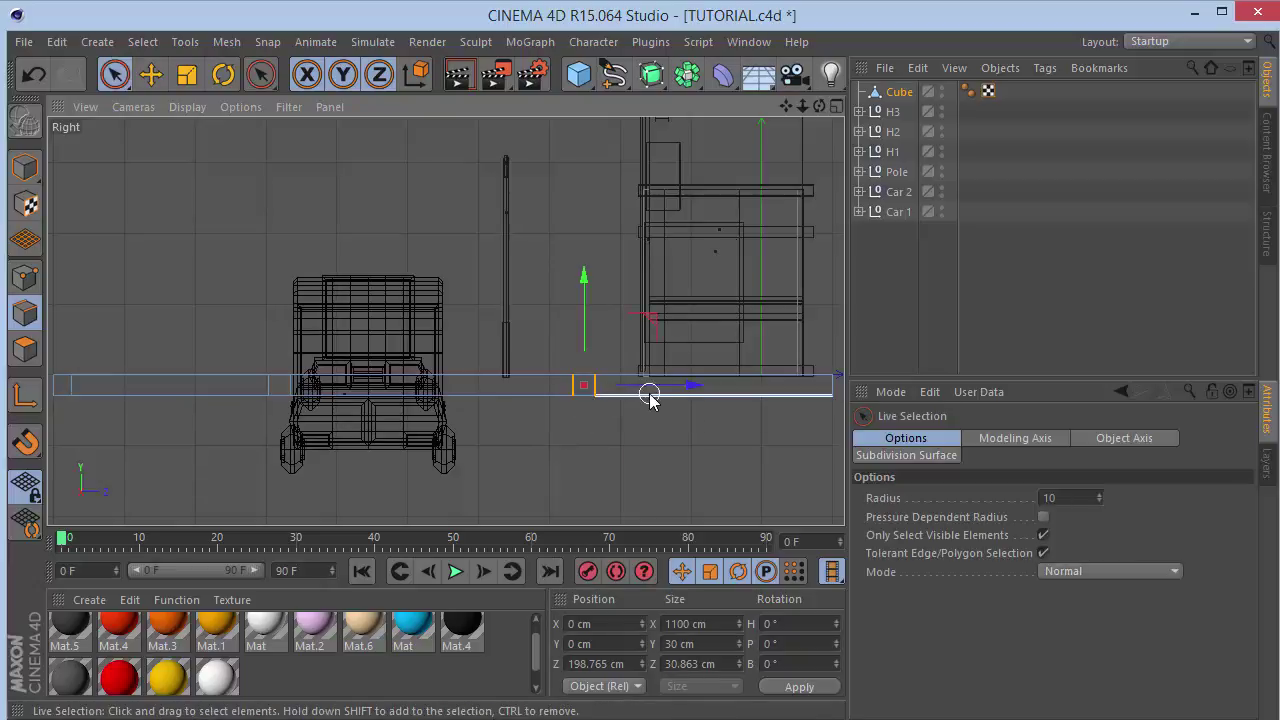
drag(650, 392, 534, 397)
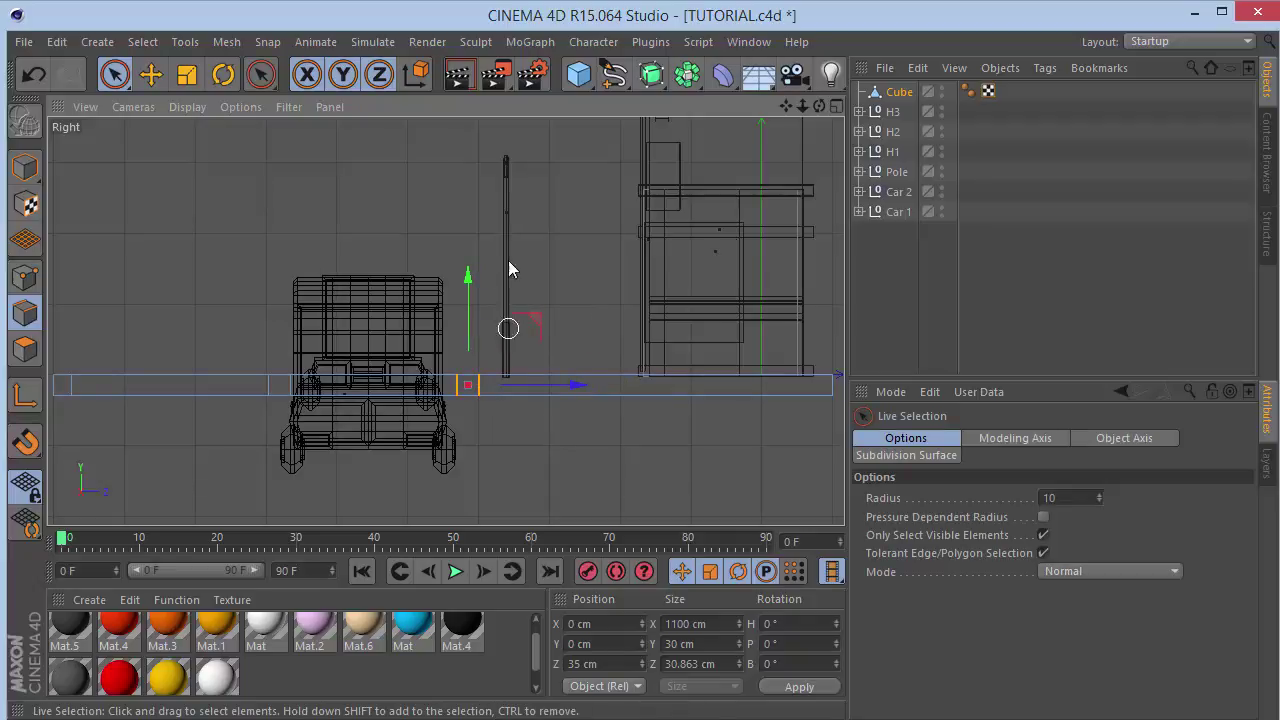
Select the pair of edge loops on the cars' far side from the houses and move it to about Z -258 cm.
key(F1)
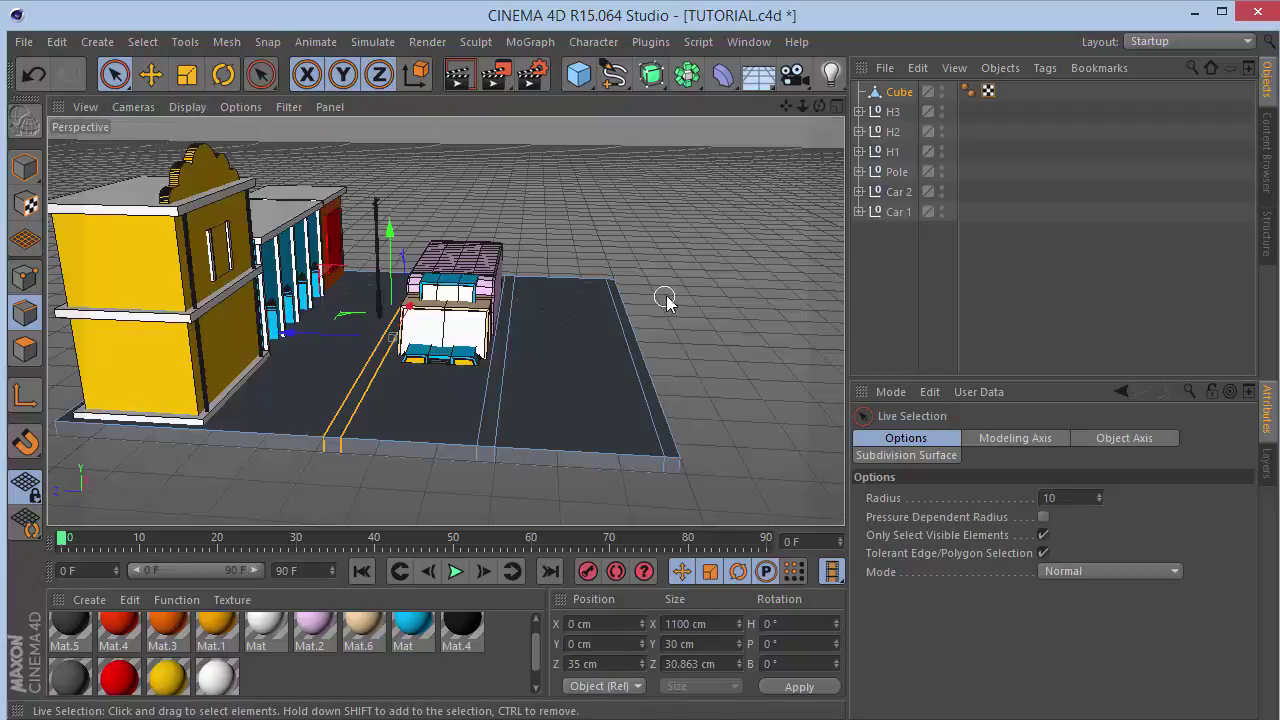
mouse_move(819, 105)
mouse_down()
mouse_move(775, 155)
mouse_move(840, 105)
mouse_move(780, 112)
mouse_move(790, 100)
mouse_move(820, 108)
mouse_up()
key(u)
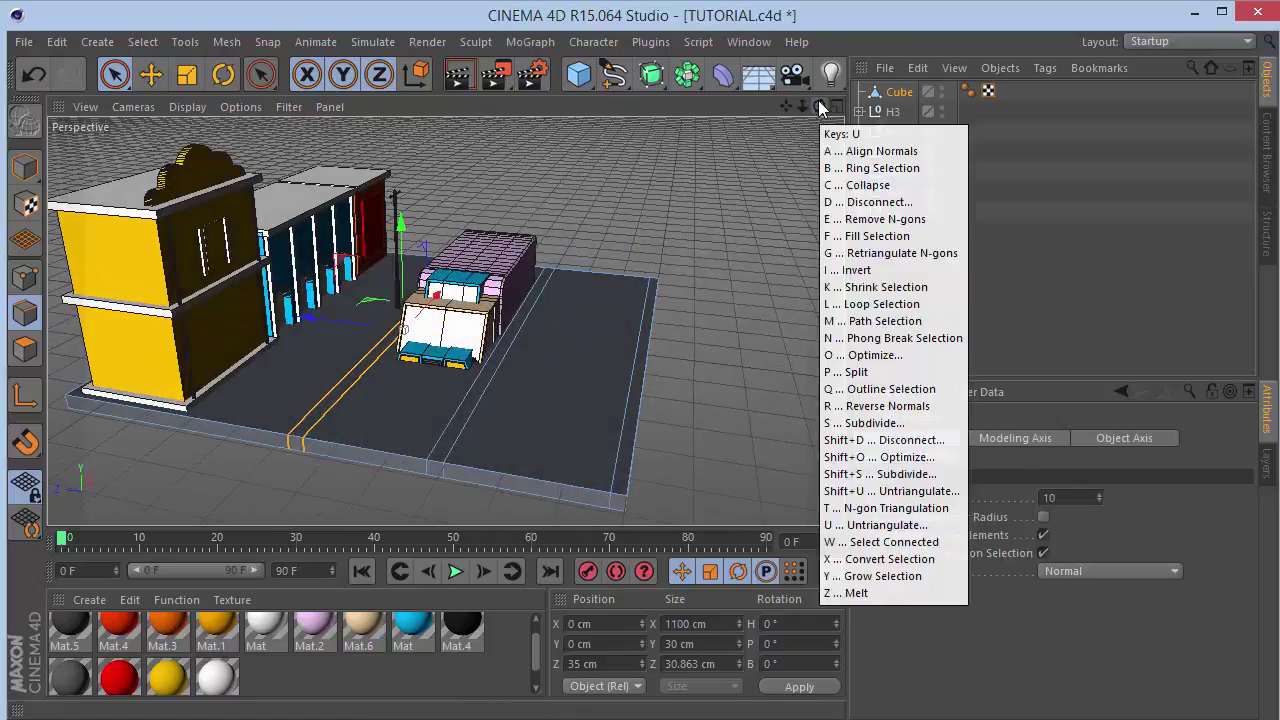
key(l)
click(470, 418)
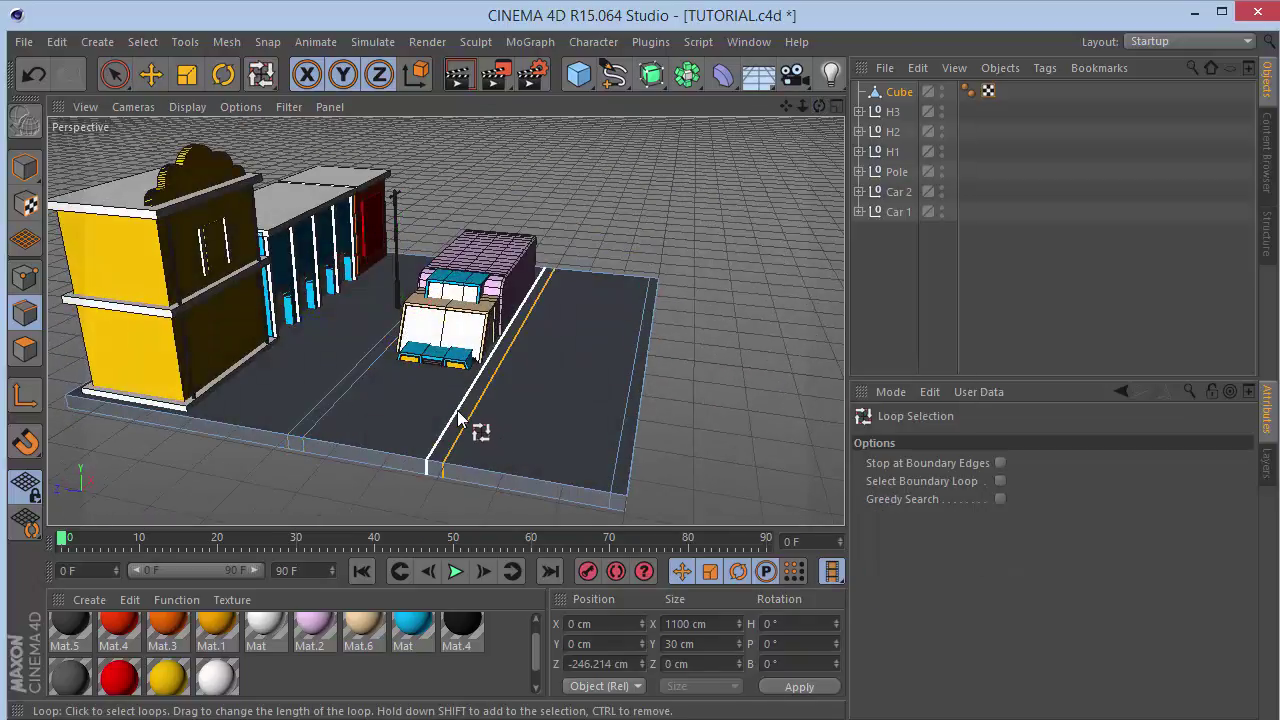
key(9)
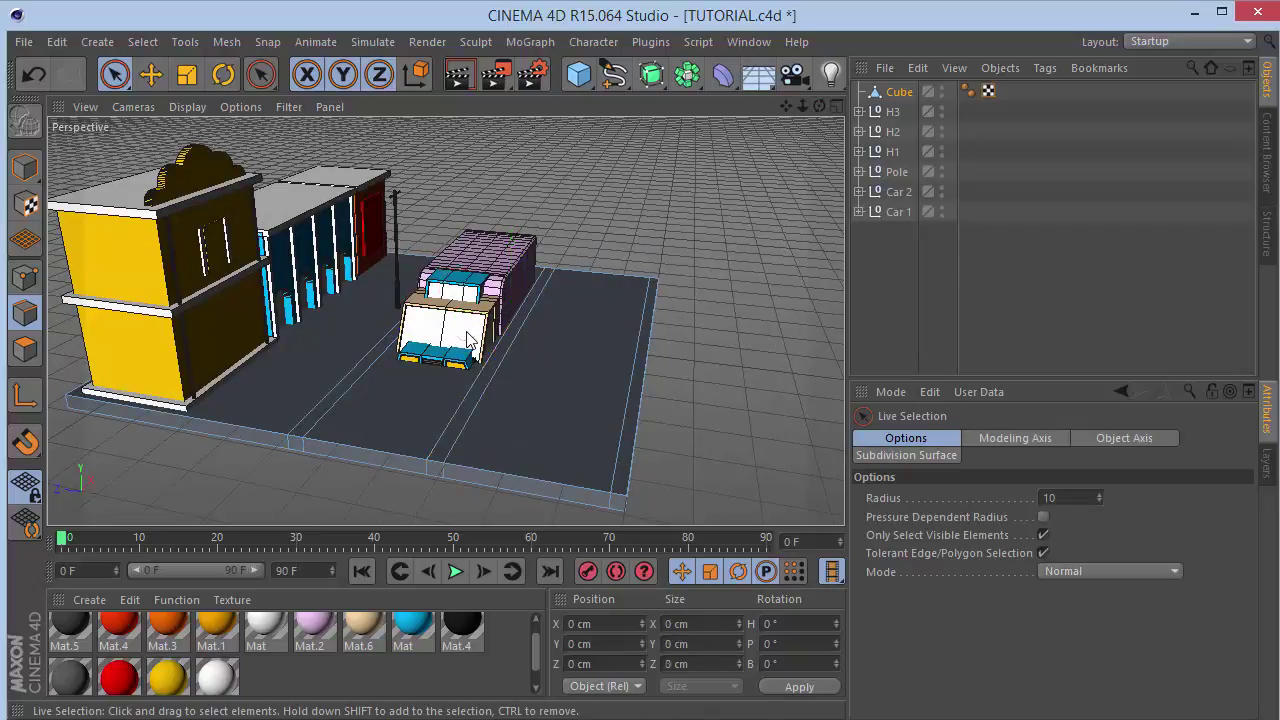
key(ctrl+z)
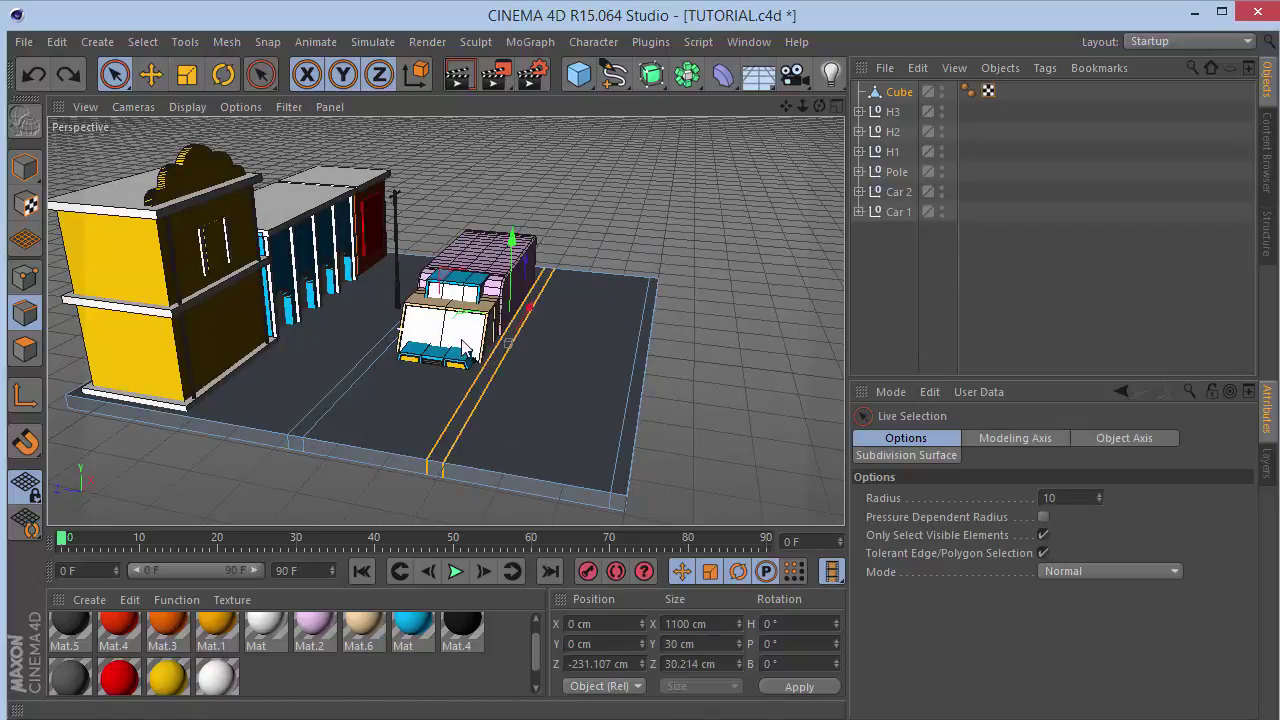
key(ctrl+y)
key(F3)
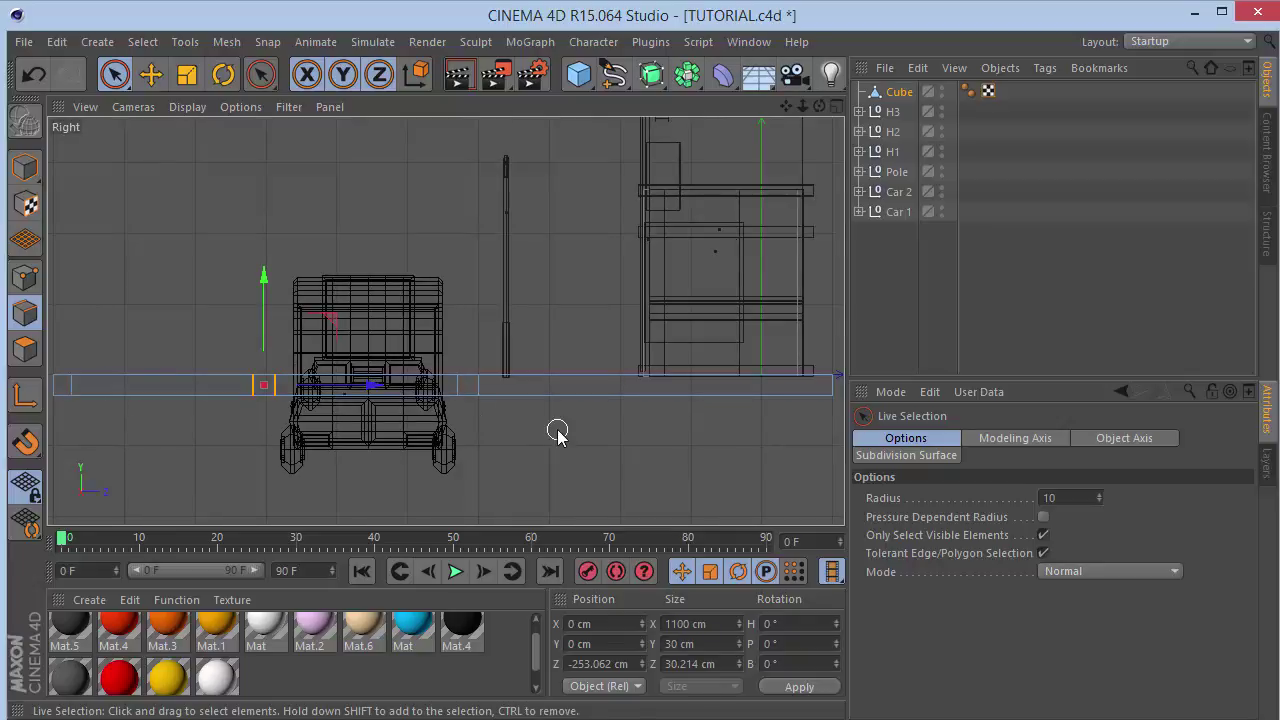
key(F1)
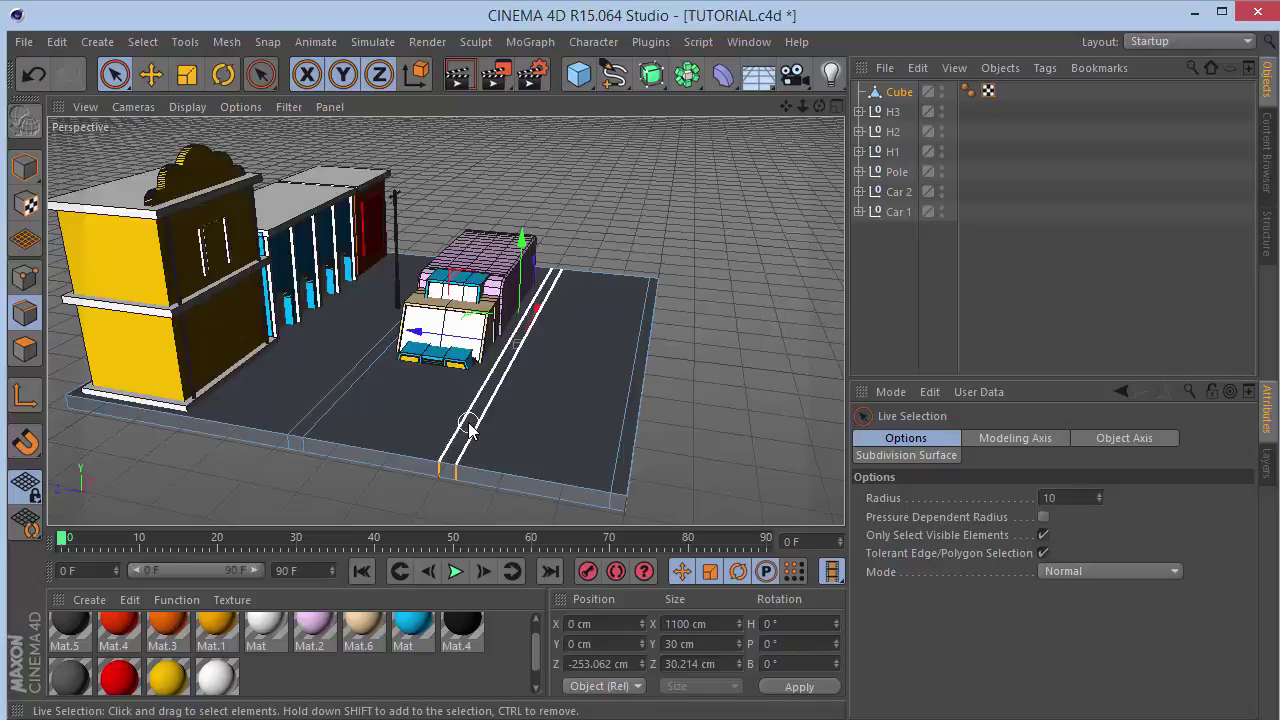
mouse_move(818, 106)
mouse_down()
mouse_move(760, 170)
mouse_move(700, 280)
mouse_up()
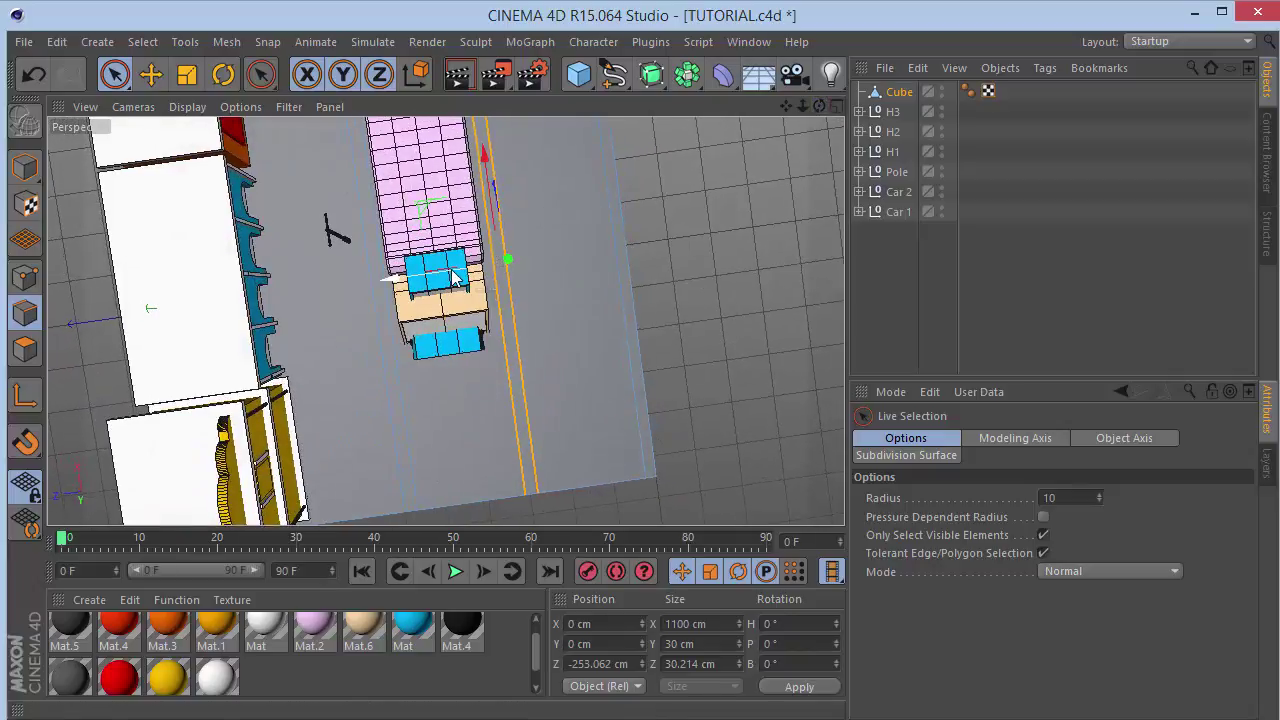
drag(452, 283, 457, 283)
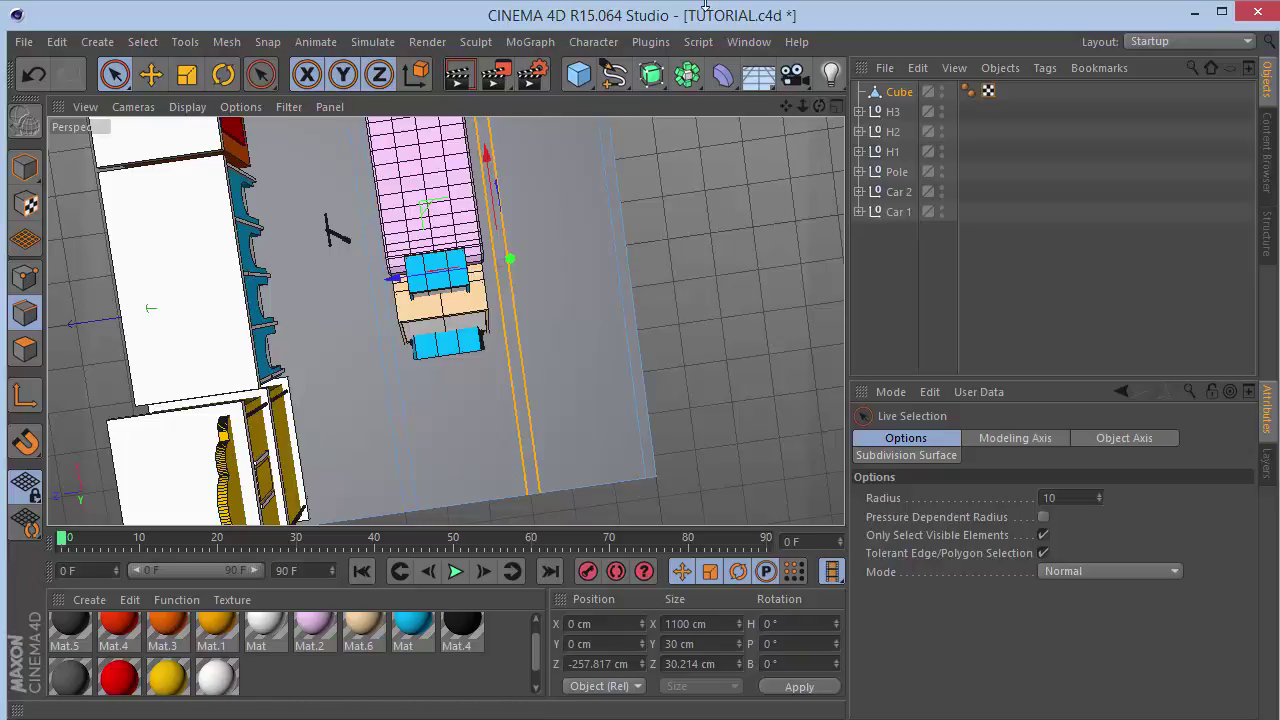
Switch the slab from edge to polygon editing, viewed from street level with the whole road in sight.
drag(819, 106, 665, 40)
drag(655, 170, 870, 105)
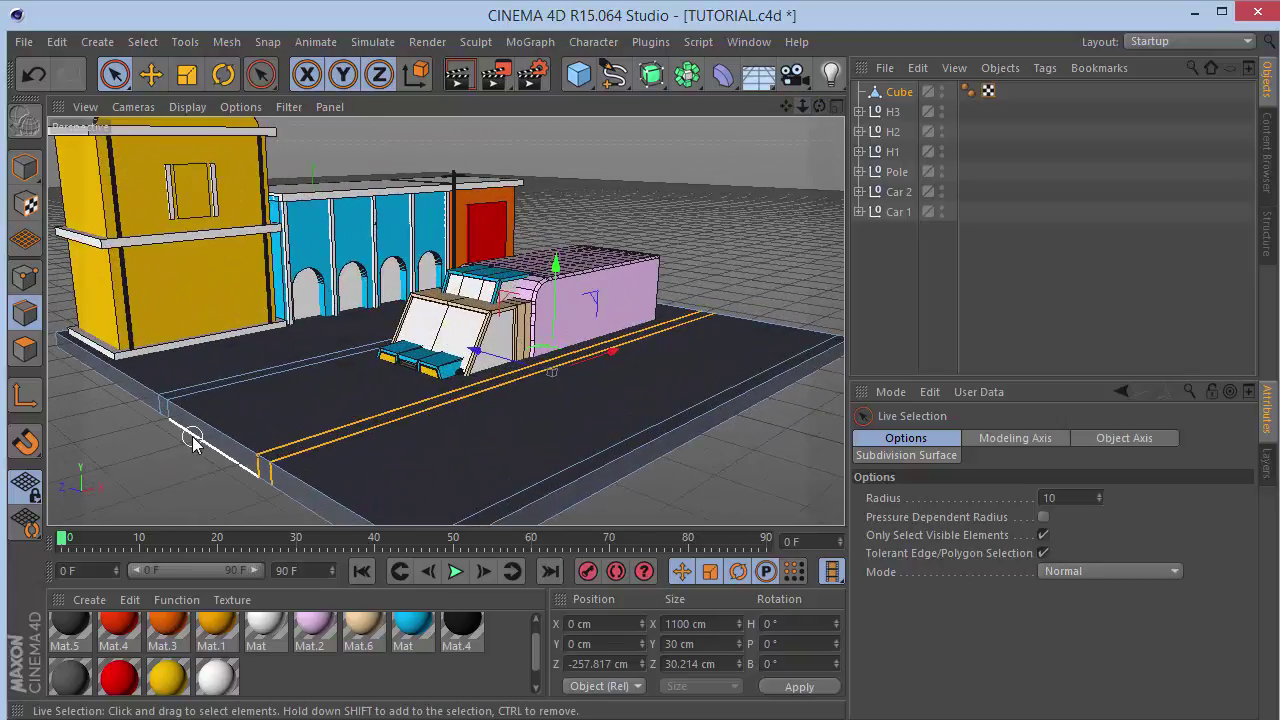
click(25, 348)
key(u)
key(l)
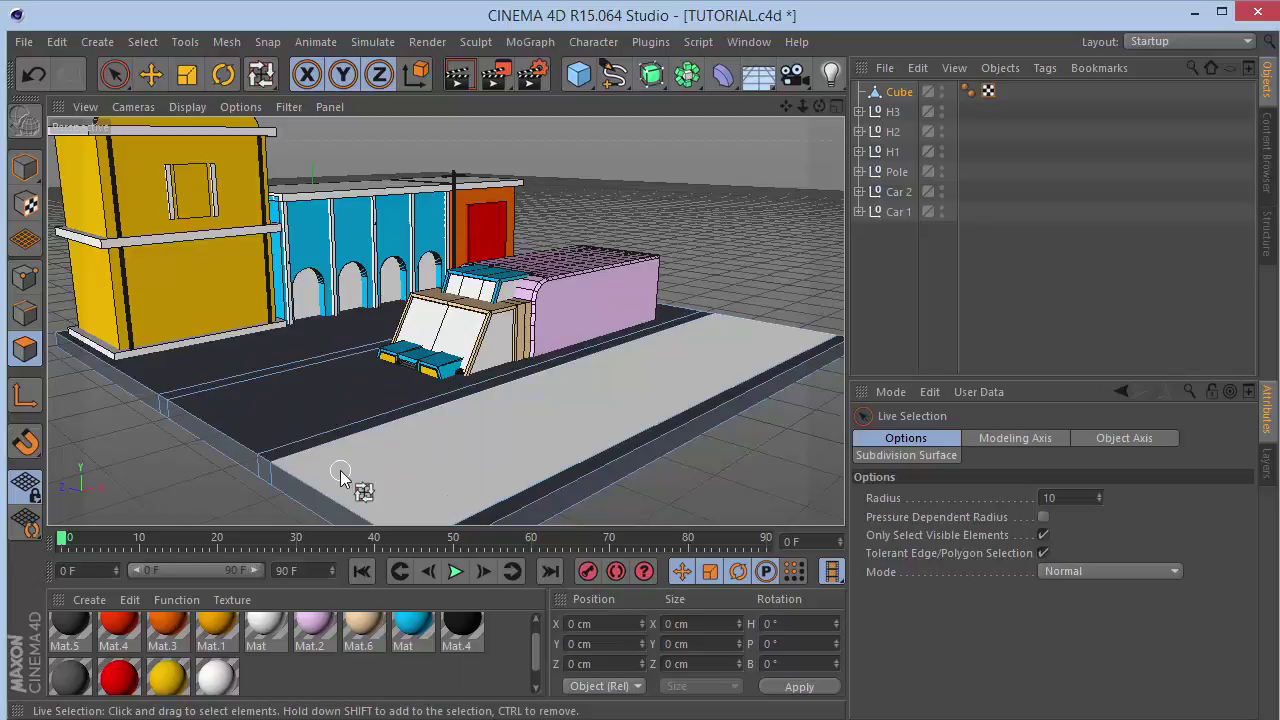
click(272, 456)
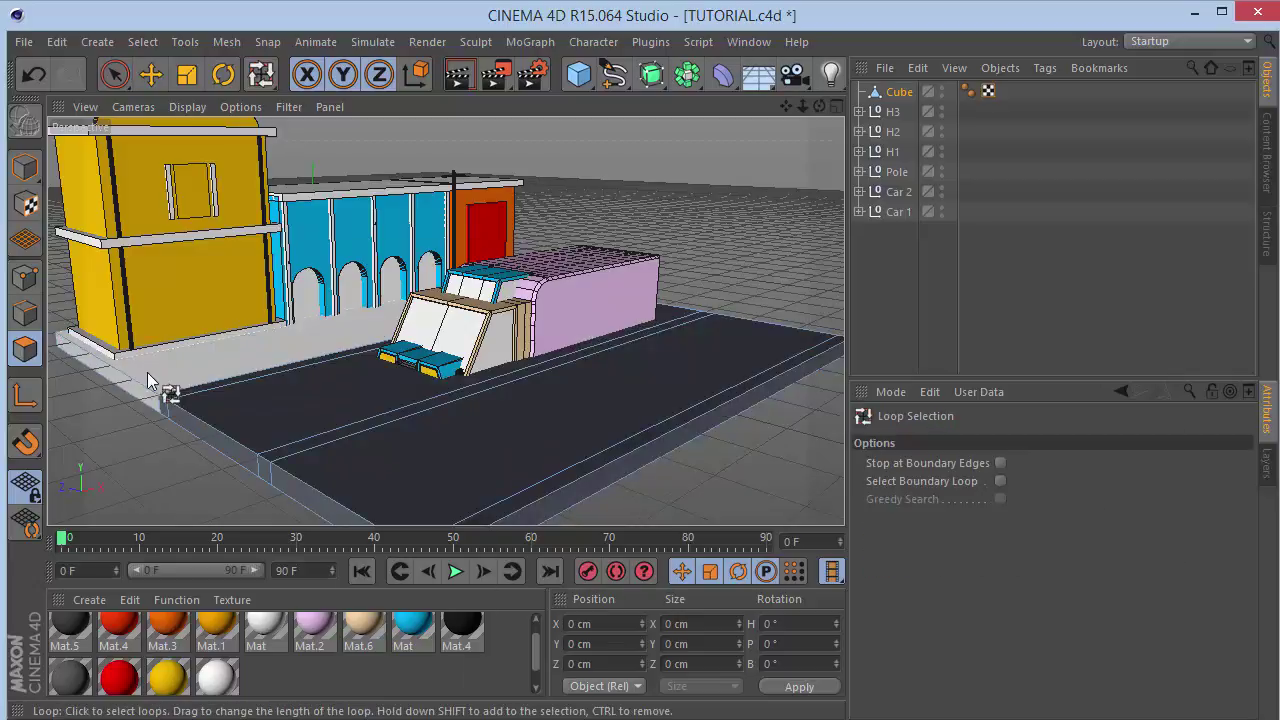
shift+click(147, 372)
Select the three narrow strips on the slab's top with a Live Selection radius of 3, and reset the radius to 10.
click(114, 74)
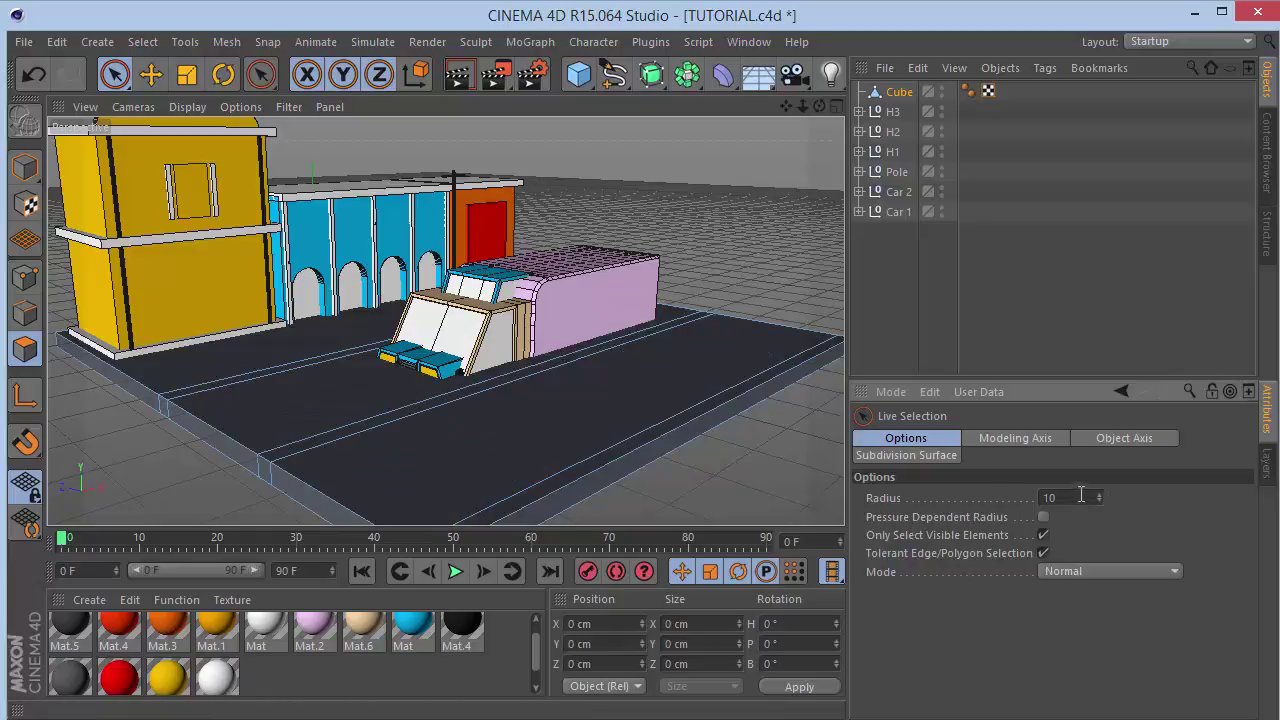
text(3)
key(Return)
click(630, 443)
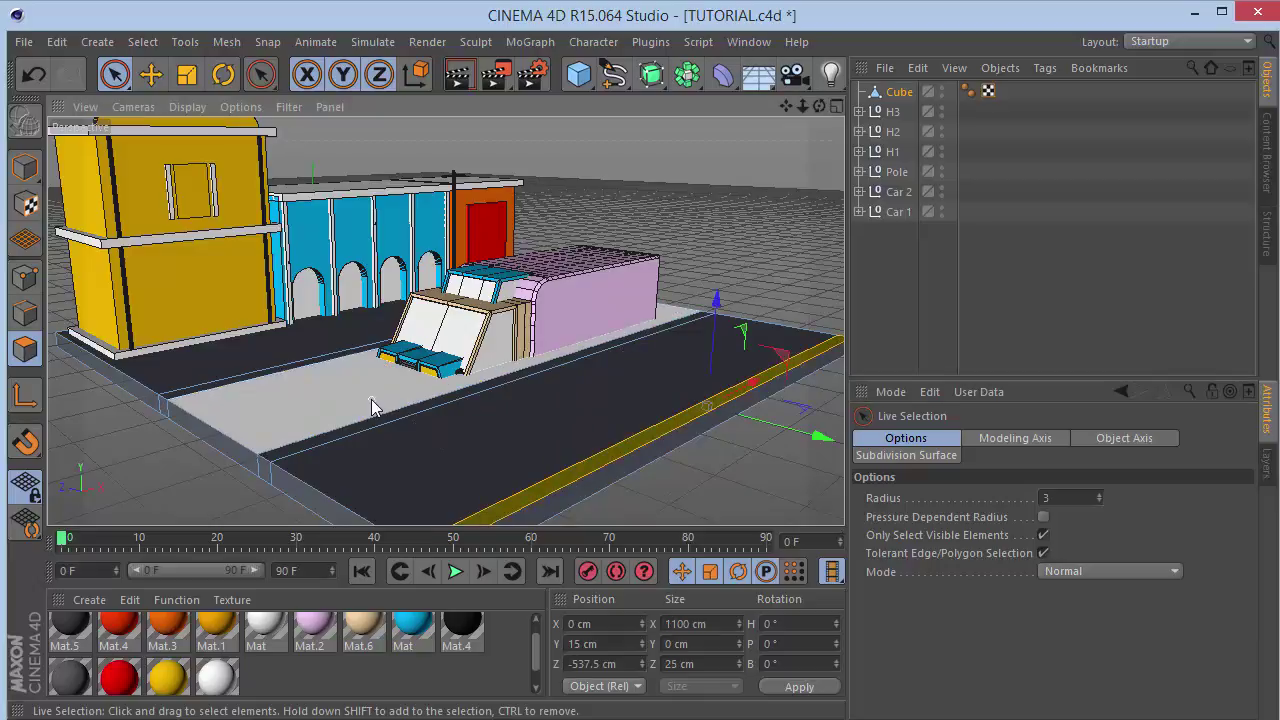
click(350, 356)
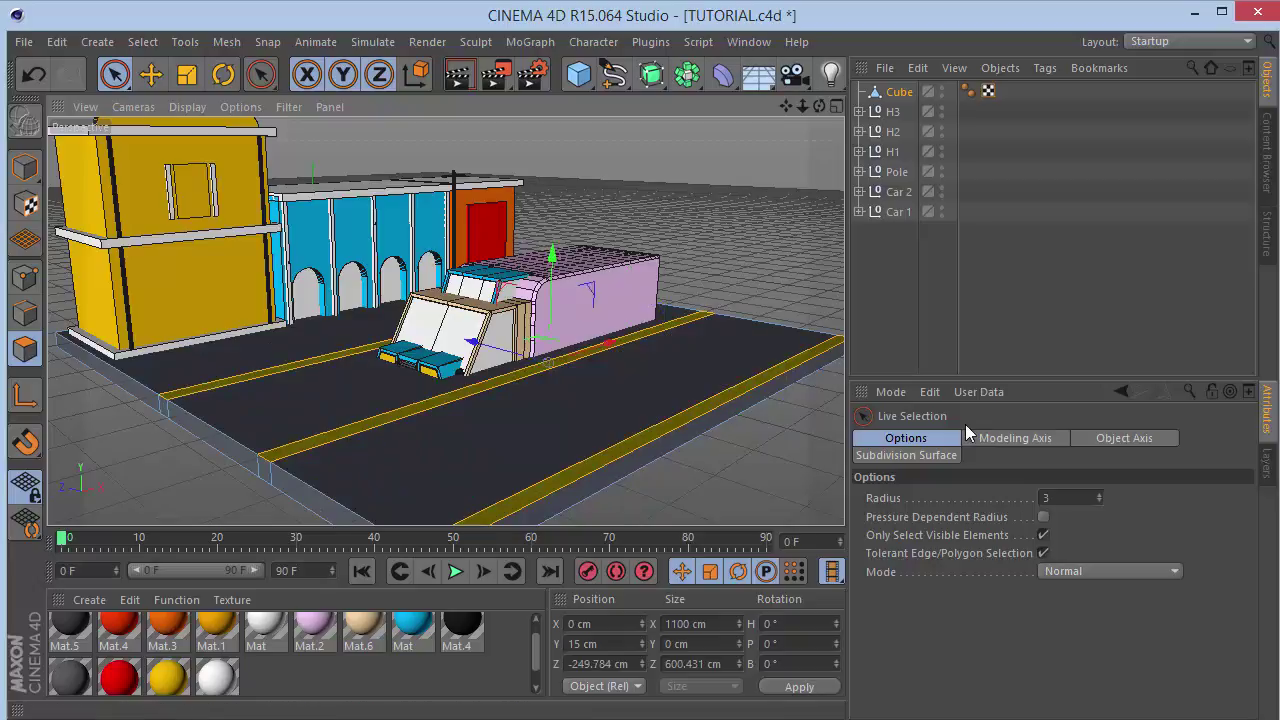
drag(1064, 497, 303, 380)
text(10)
key(Return)
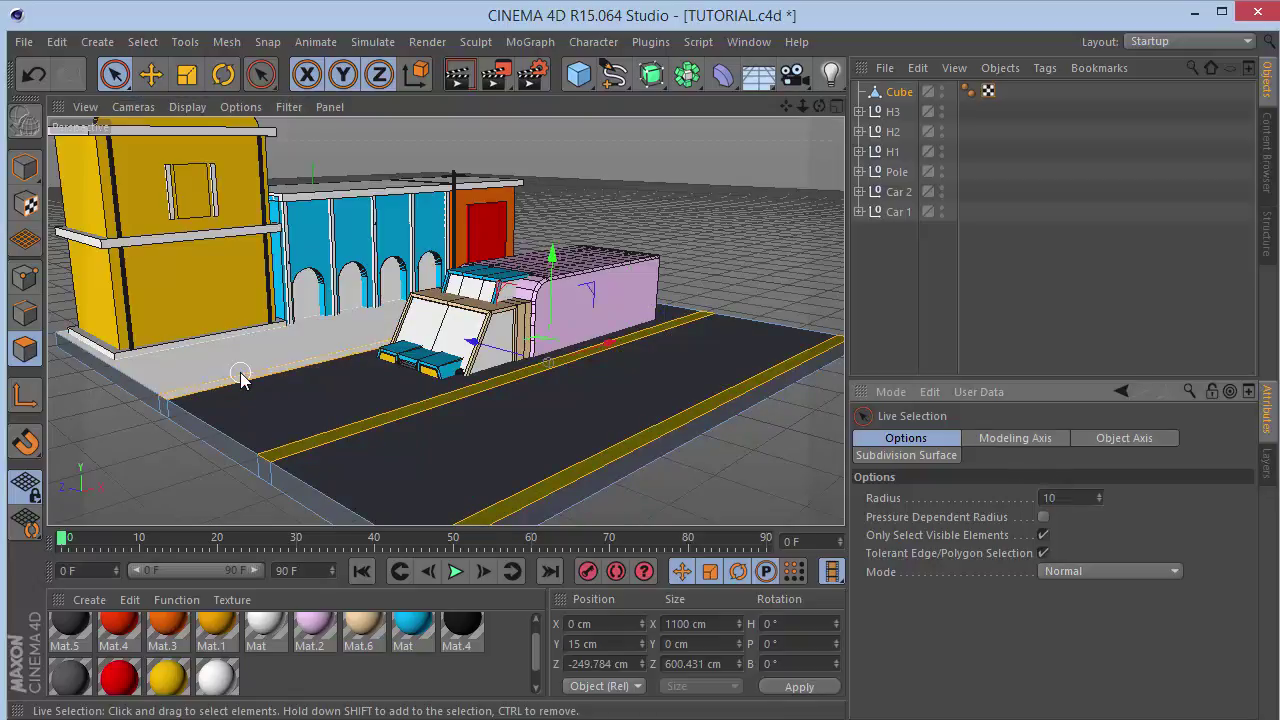
Extrude the three selected strips with an offset of 15 cm and deselect the slab object.
key(d)
right_click(760, 245)
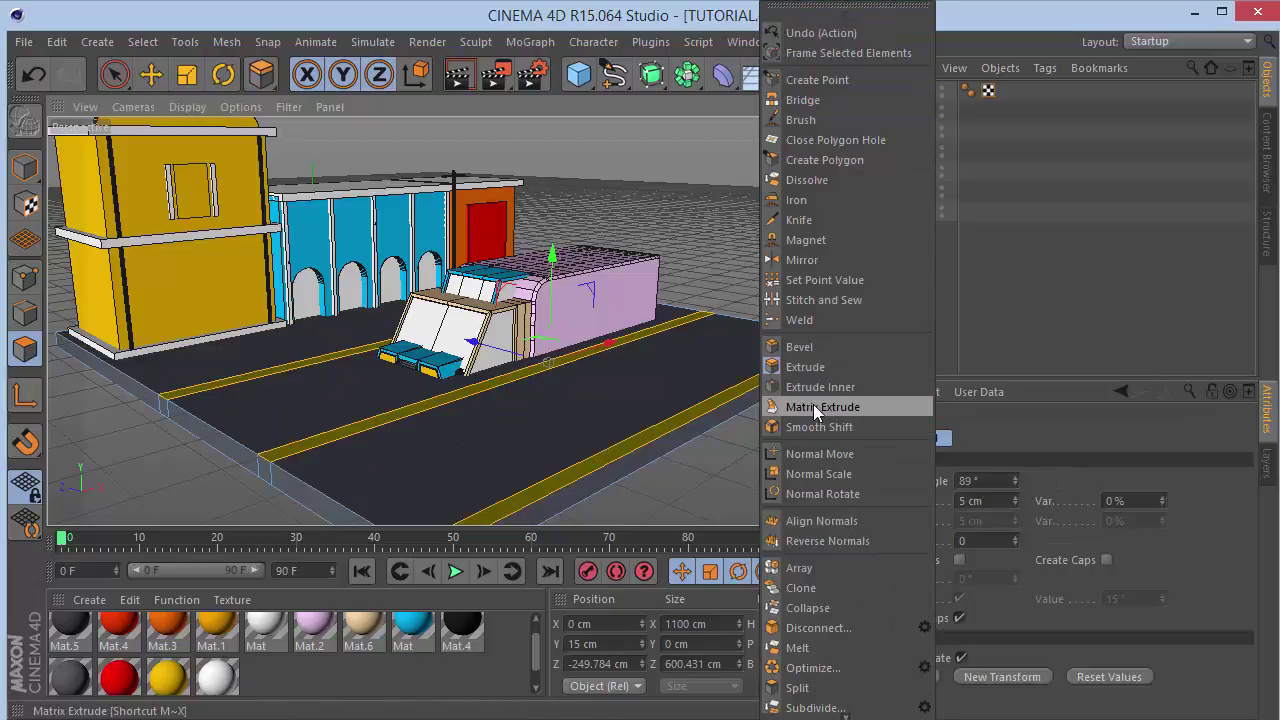
click(794, 366)
drag(991, 500, 677, 500)
text(15)
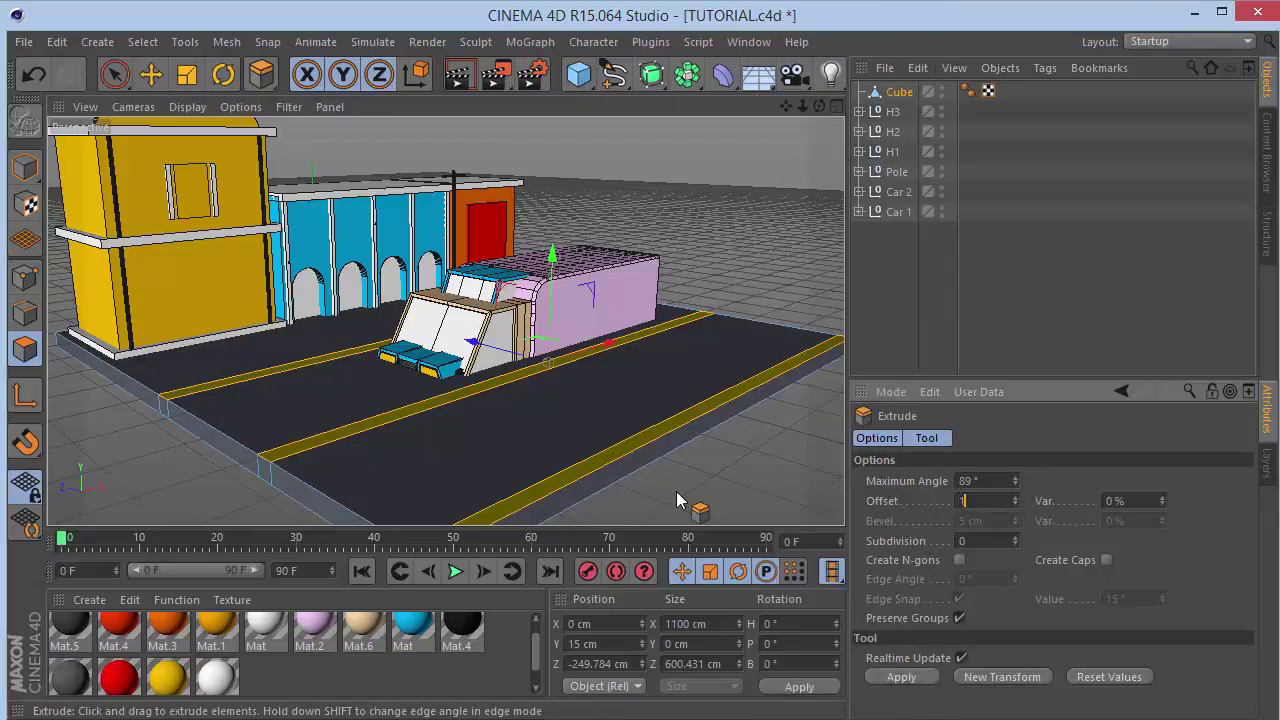
key(Return)
click(914, 307)
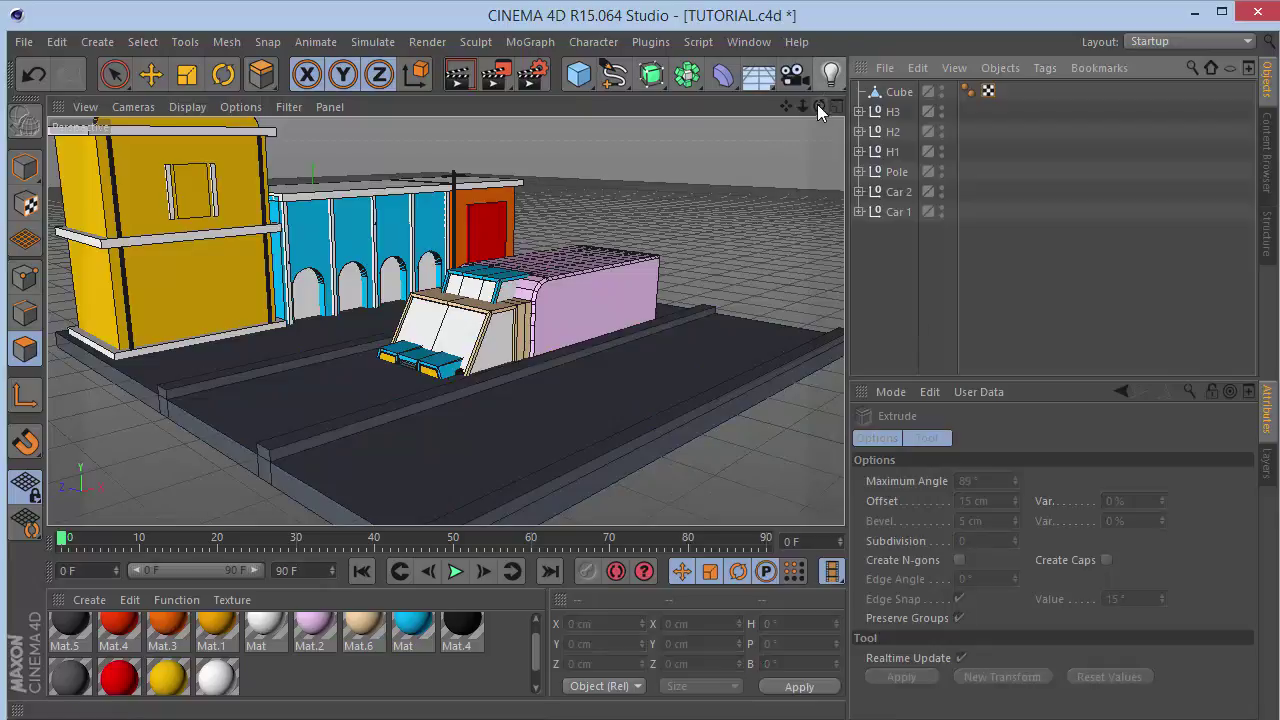
Reselect the slab object and try to apply the yellow material Mat.1 to its raised strips.
mouse_move(819, 106)
mouse_down()
mouse_move(755, 80)
mouse_move(680, 112)
mouse_move(752, 88)
mouse_move(821, 106)
mouse_up()
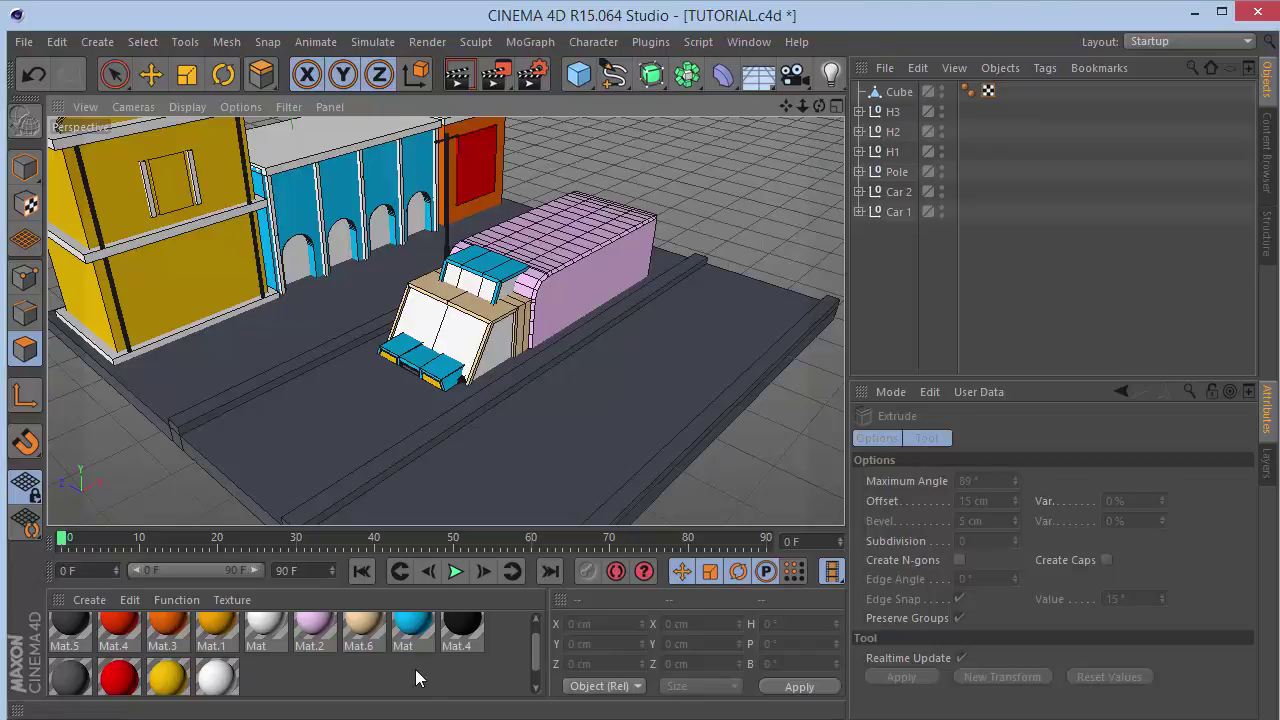
click(167, 678)
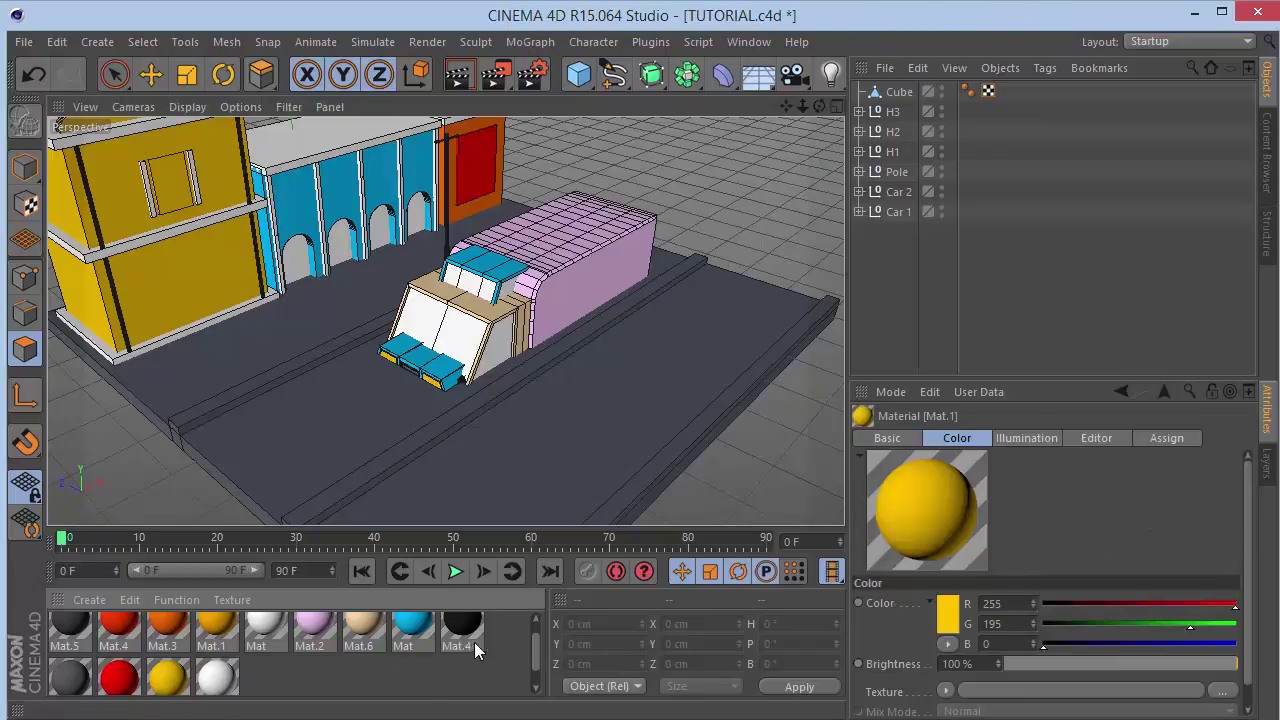
click(900, 92)
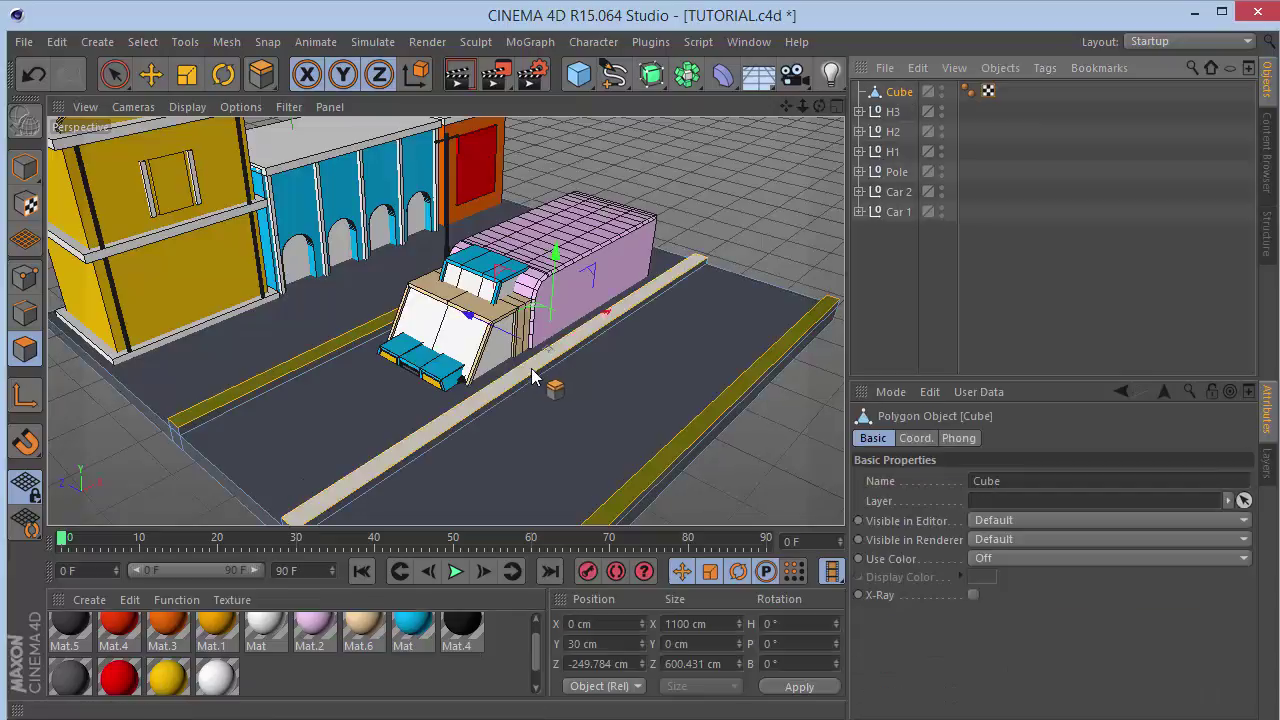
drag(180, 685, 708, 460)
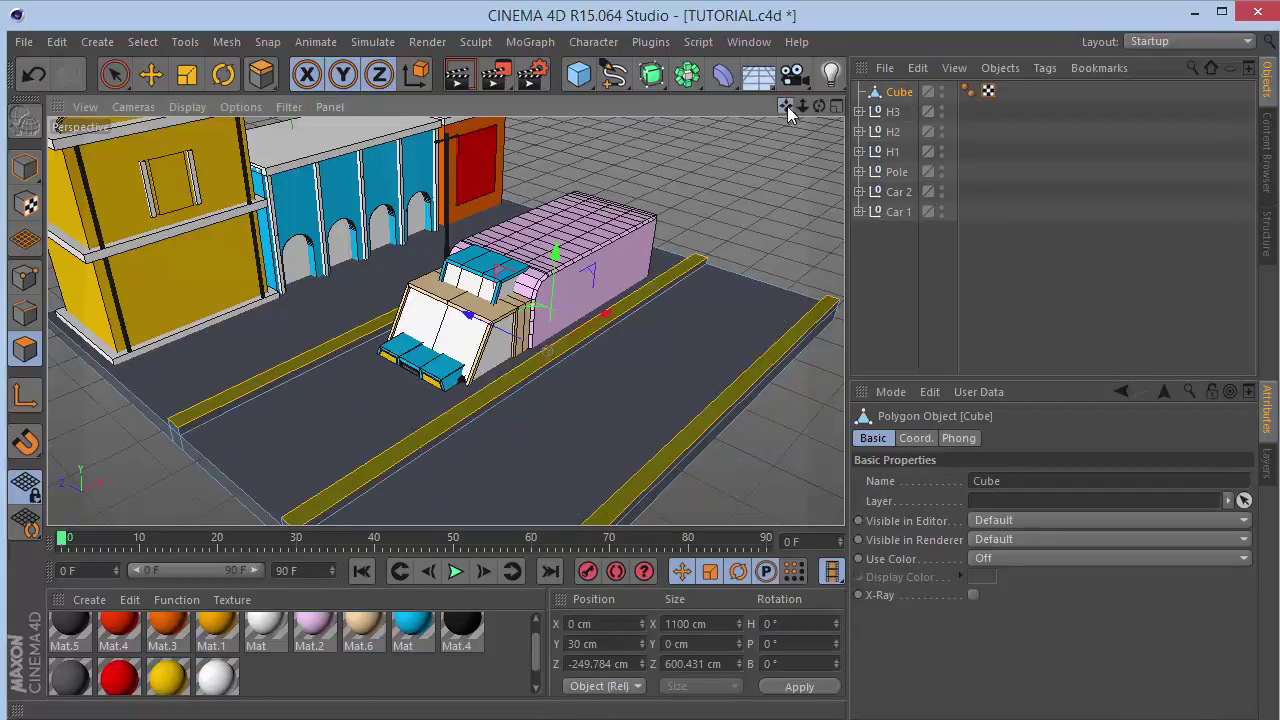
Add the outer side face of the raised strip farthest from the houses to the polygon selection.
drag(786, 106, 786, 0)
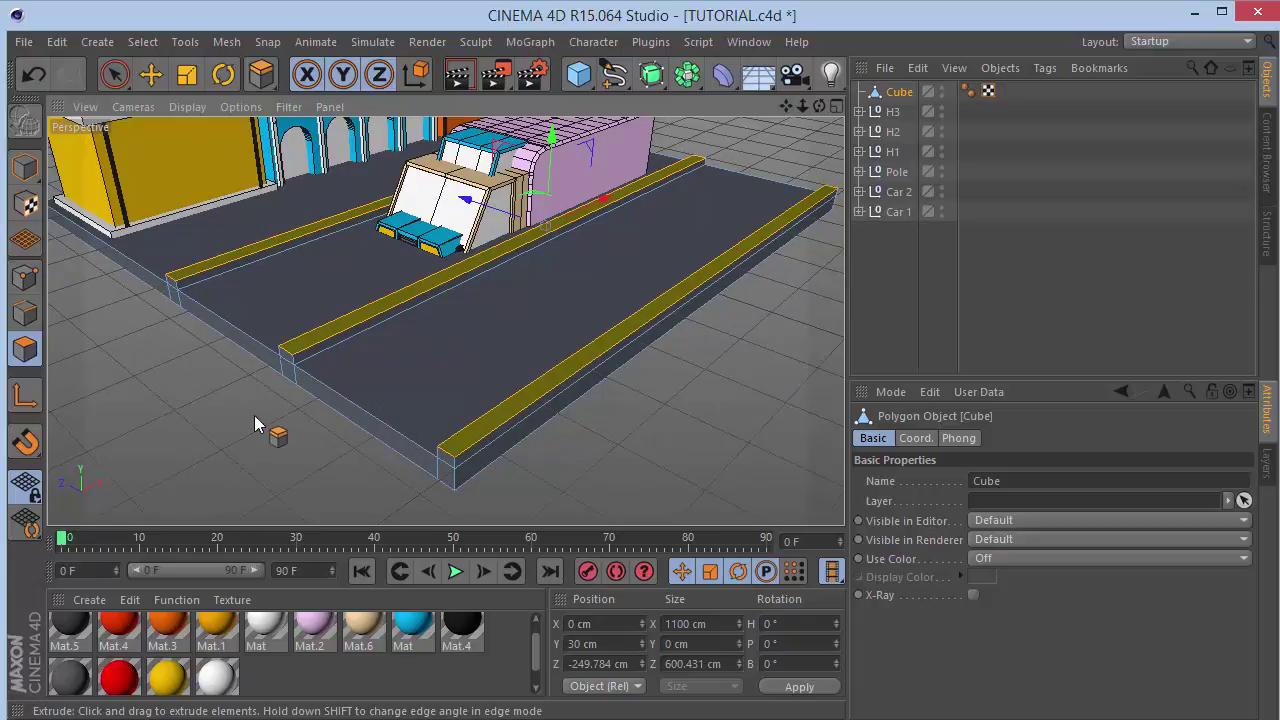
click(113, 74)
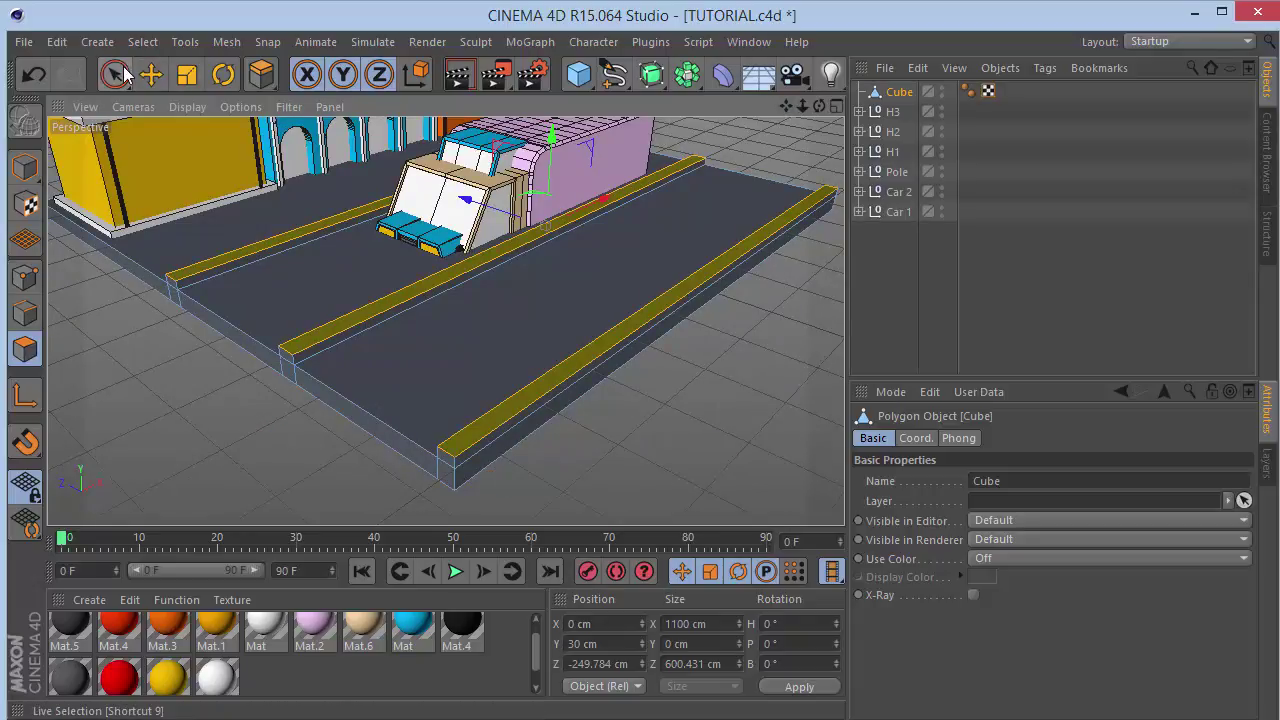
click(471, 447)
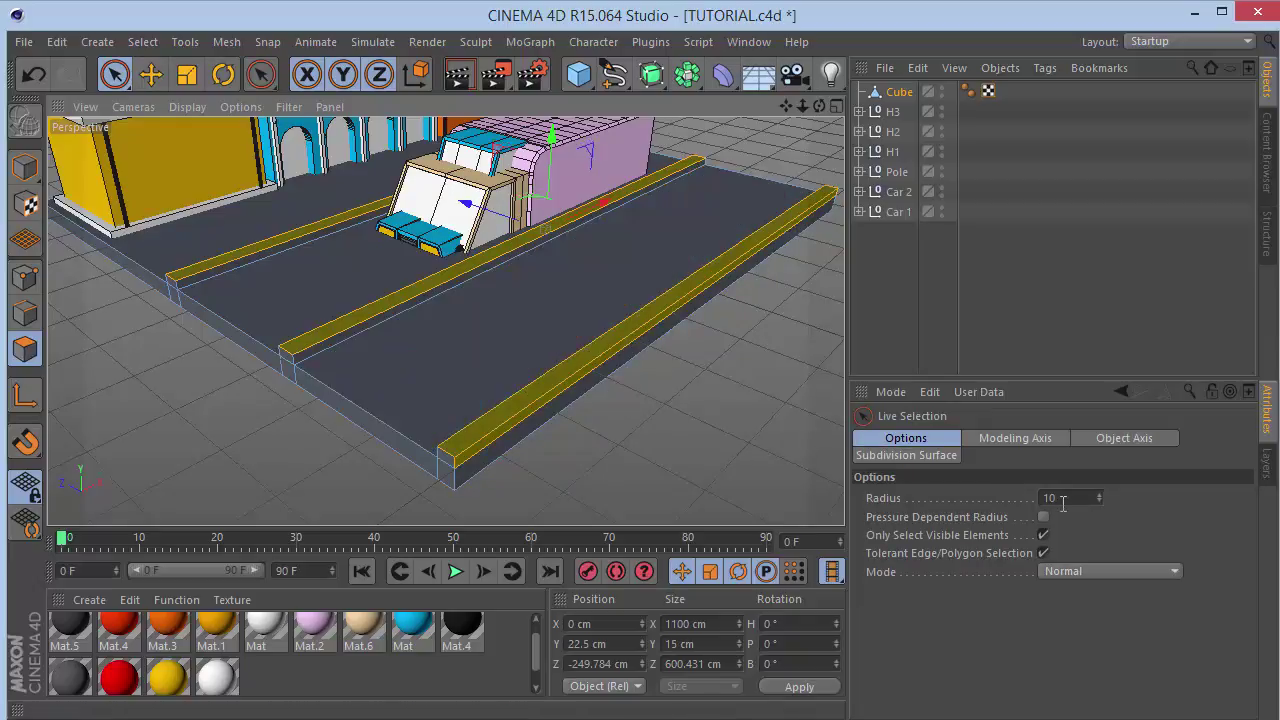
drag(1059, 499, 946, 503)
text(ulu)
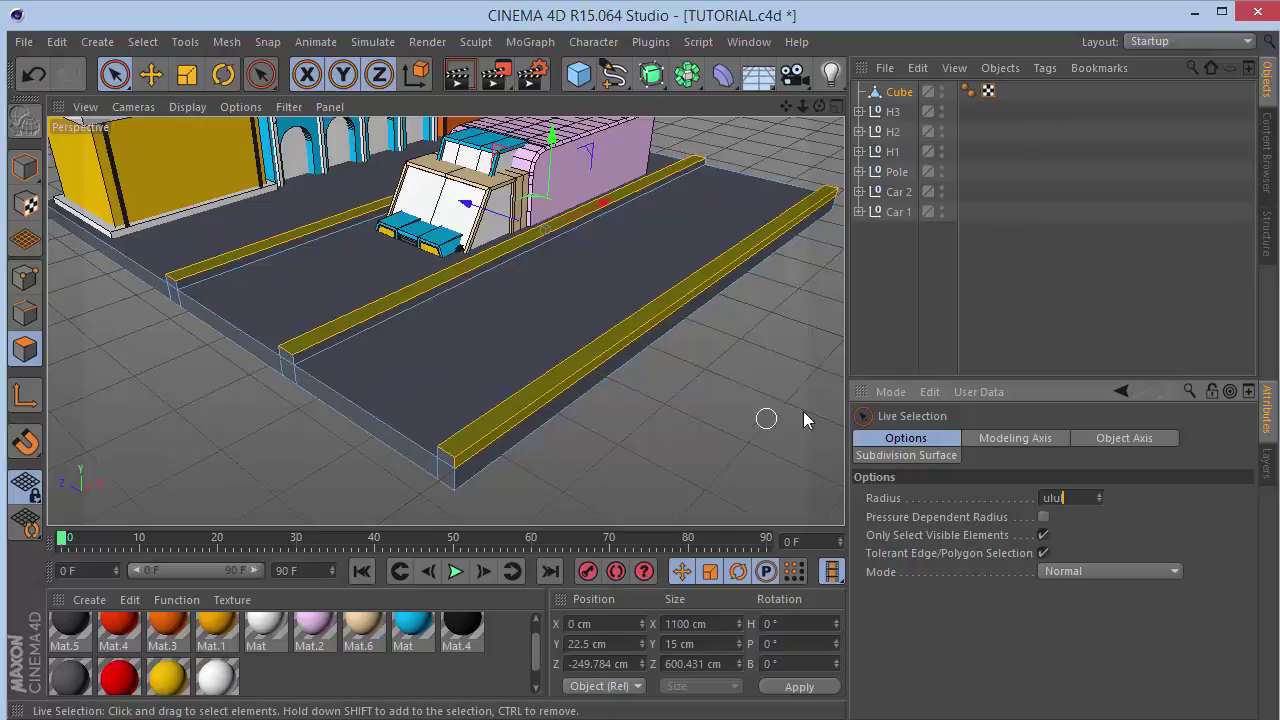
key(BackSpace)
key(BackSpace)
key(BackSpace)
key(BackSpace)
text(10)
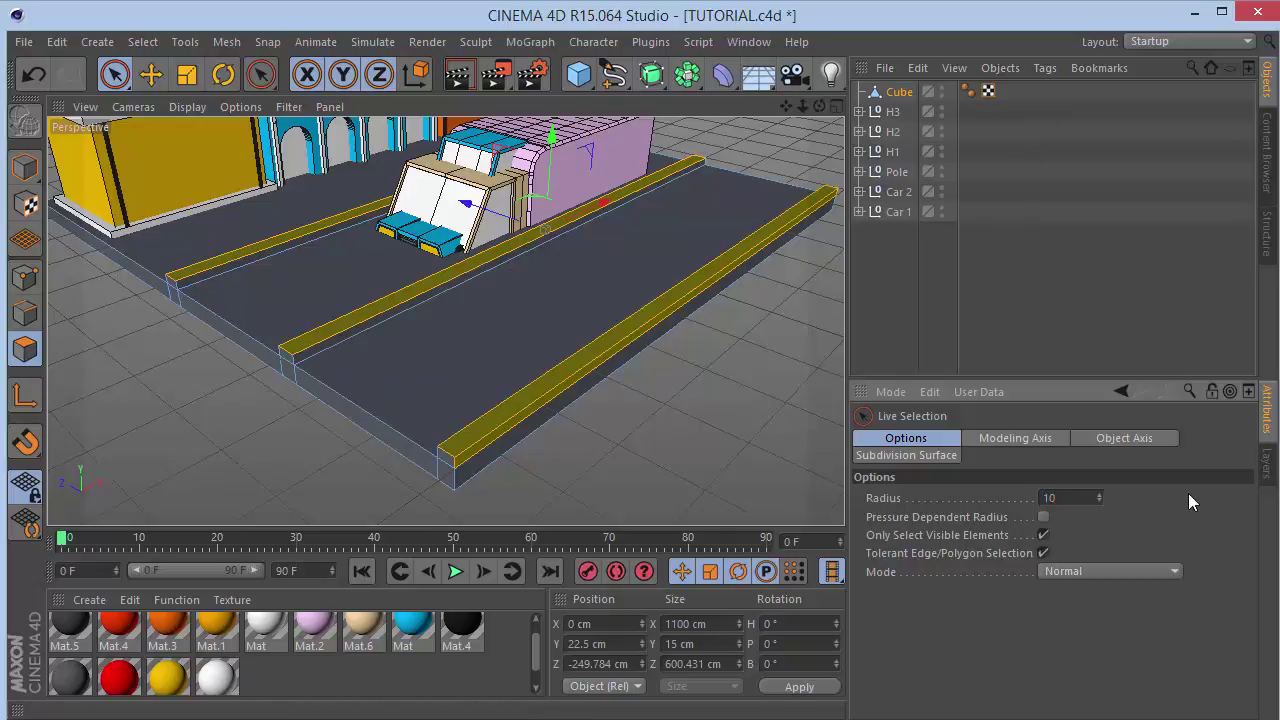
click(680, 420)
key(ctrl+z)
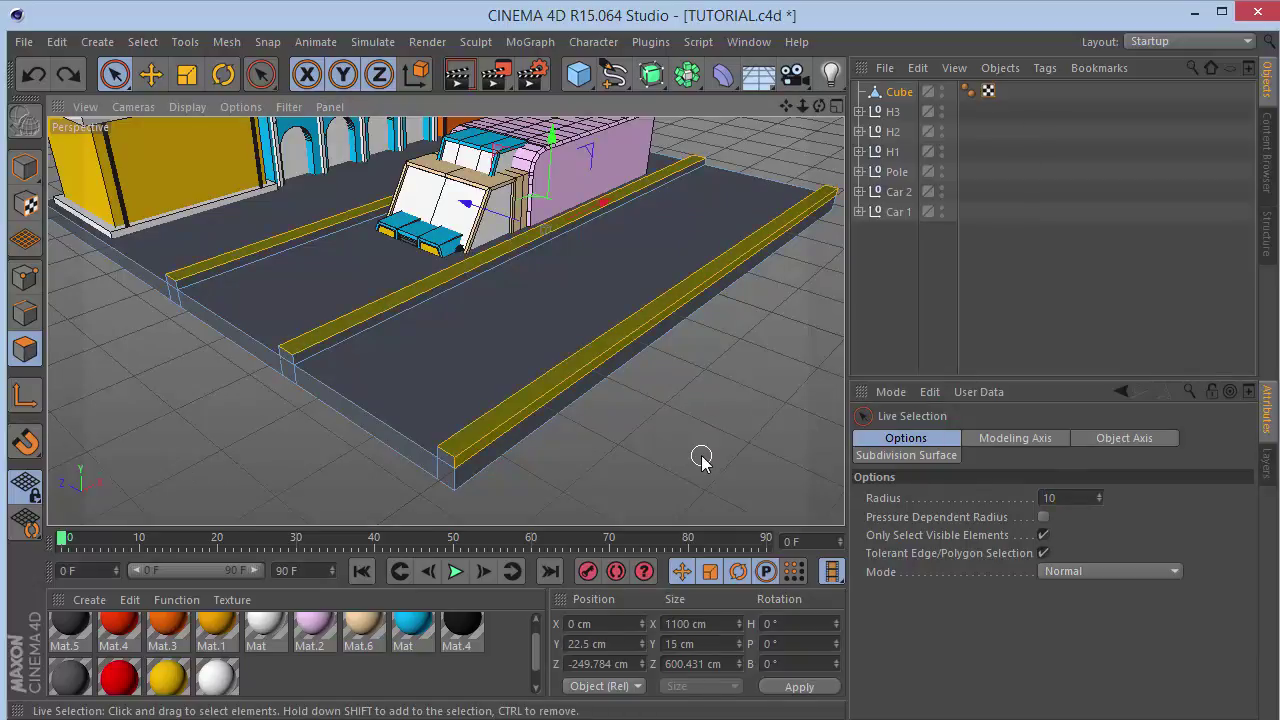
Add the side and end faces of all three raised strips to the selection with Loop Selection.
key(u)
key(l)
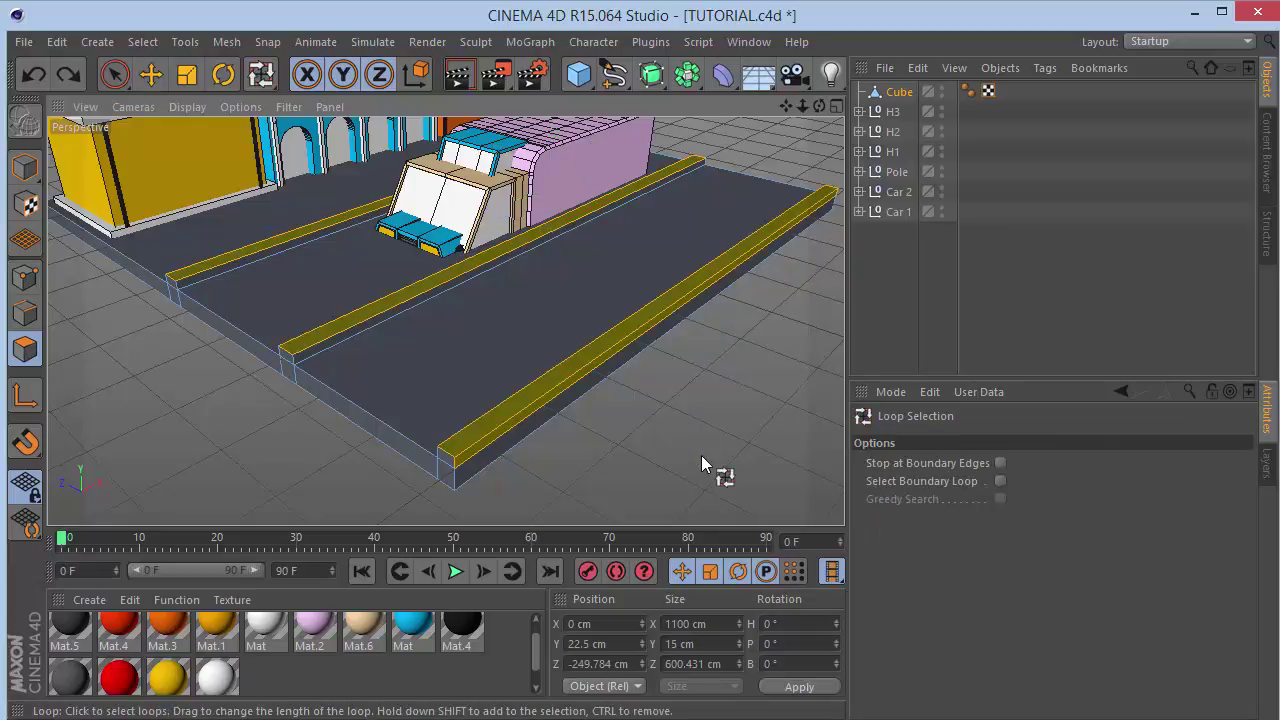
click(455, 468)
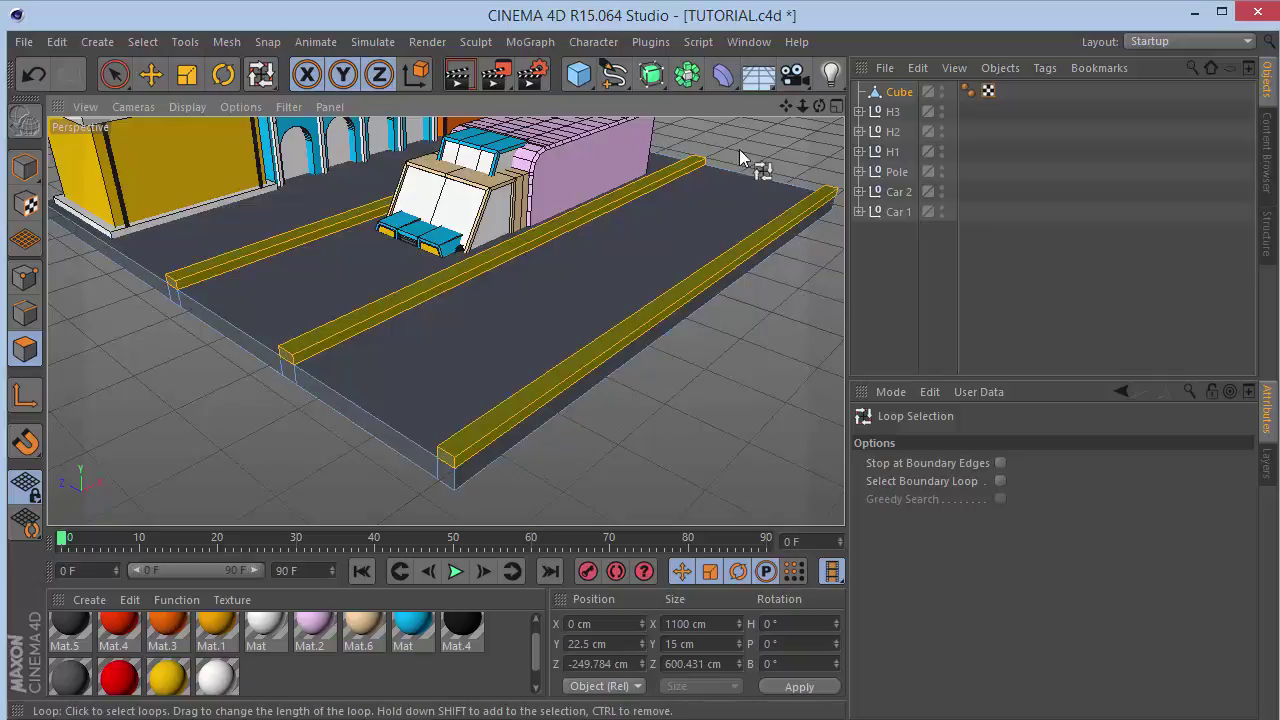
Apply the yellow material Mat.1 to the selected strip faces and check its color settings.
drag(819, 106, 1090, 125)
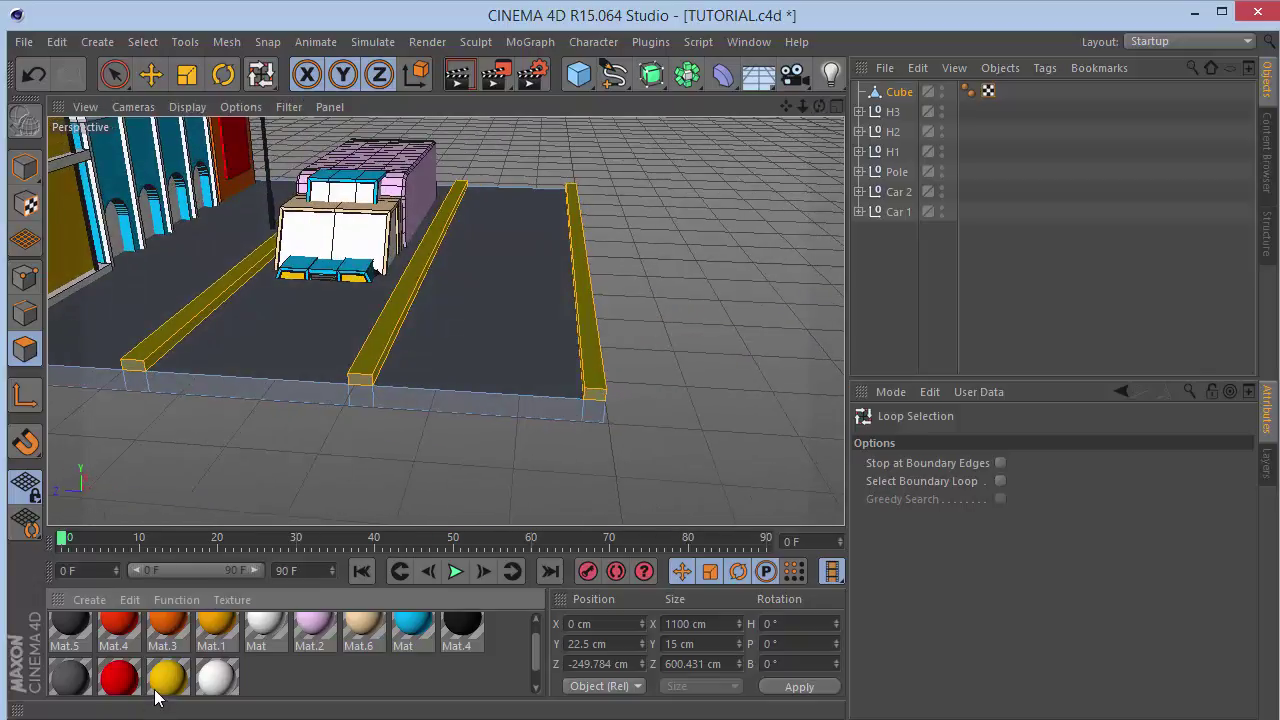
drag(593, 377, 594, 380)
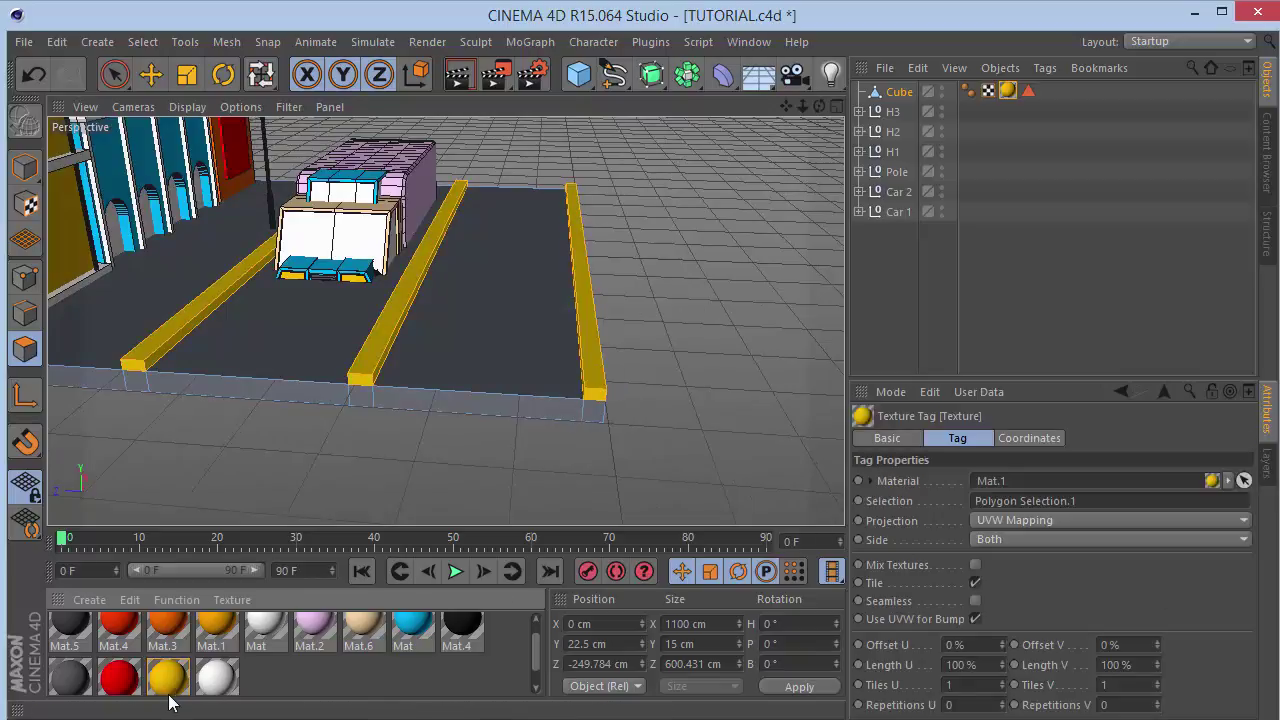
double_click(168, 688)
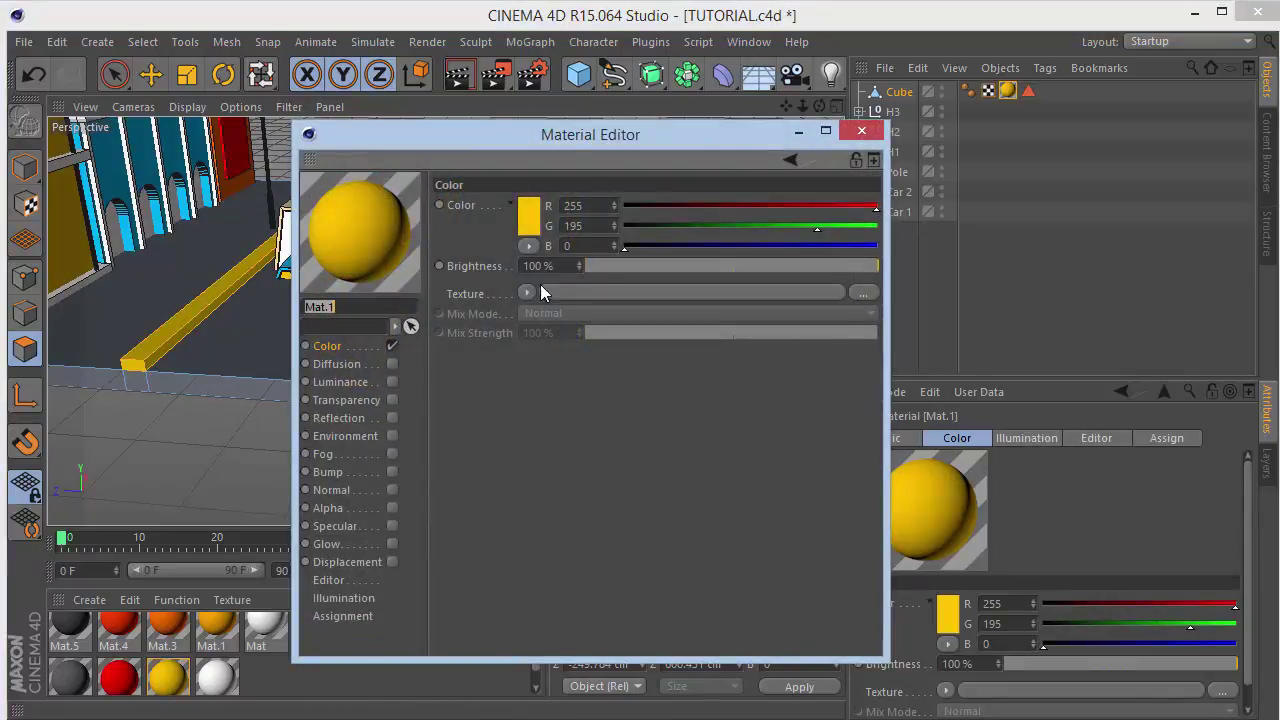
click(862, 131)
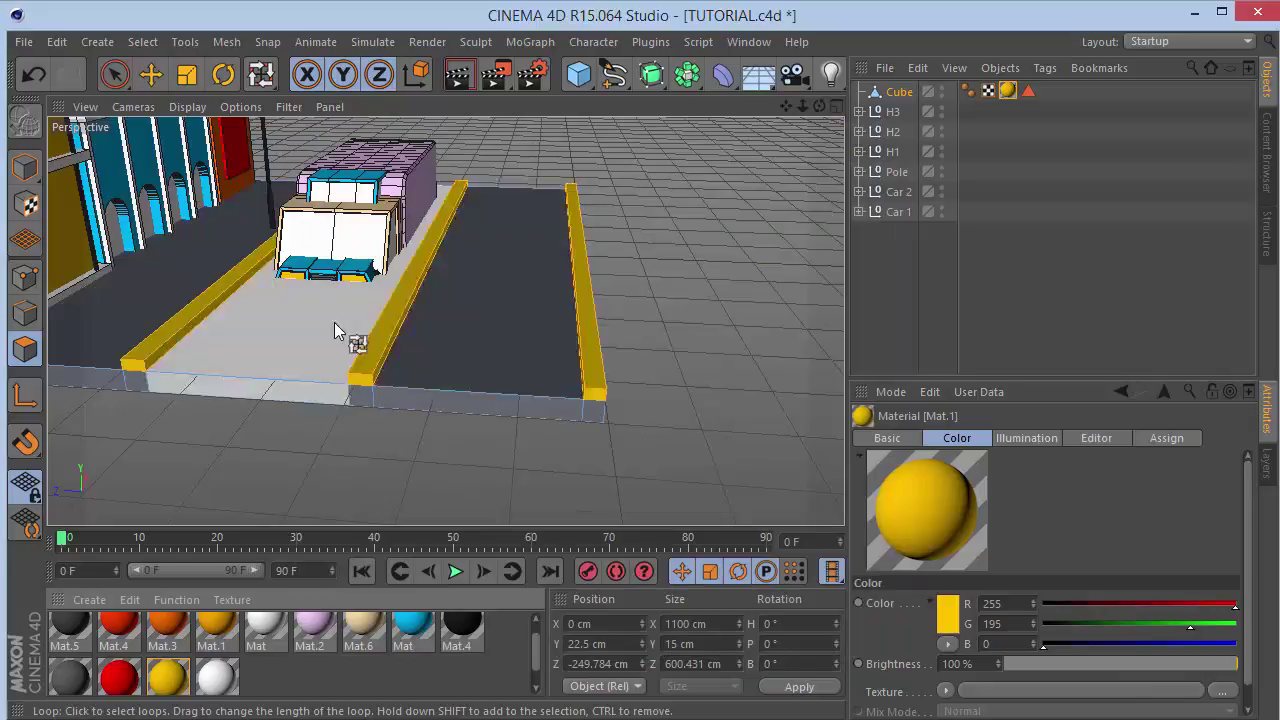
Select the sidewalk polygon between the houses and the nearest yellow strip, apply the white Win material, and deselect it.
drag(786, 104, 1142, 150)
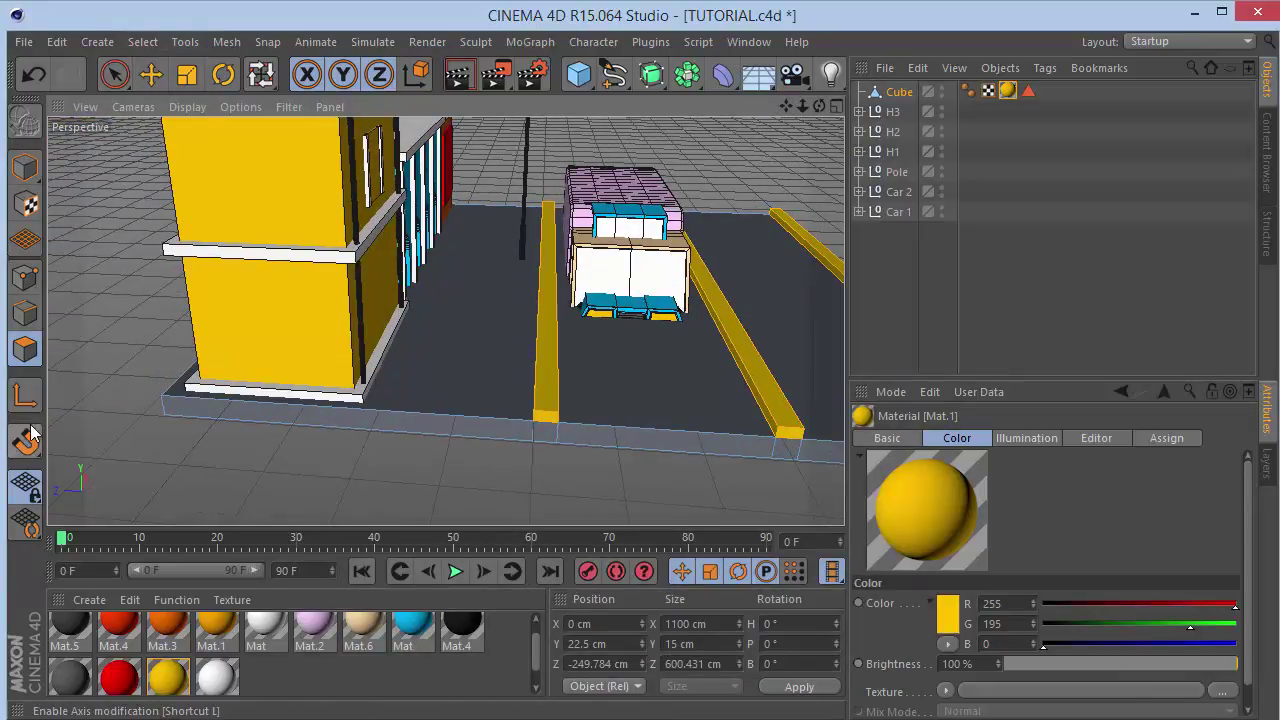
click(113, 74)
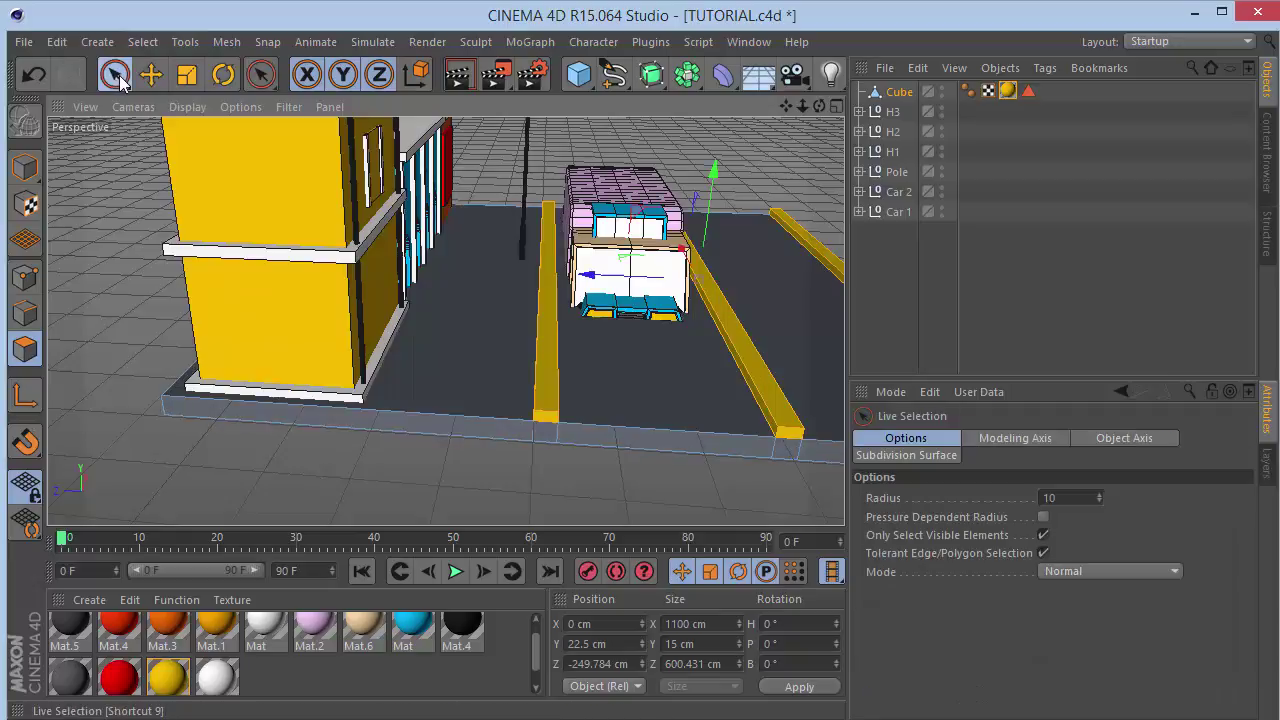
click(452, 286)
drag(205, 683, 435, 395)
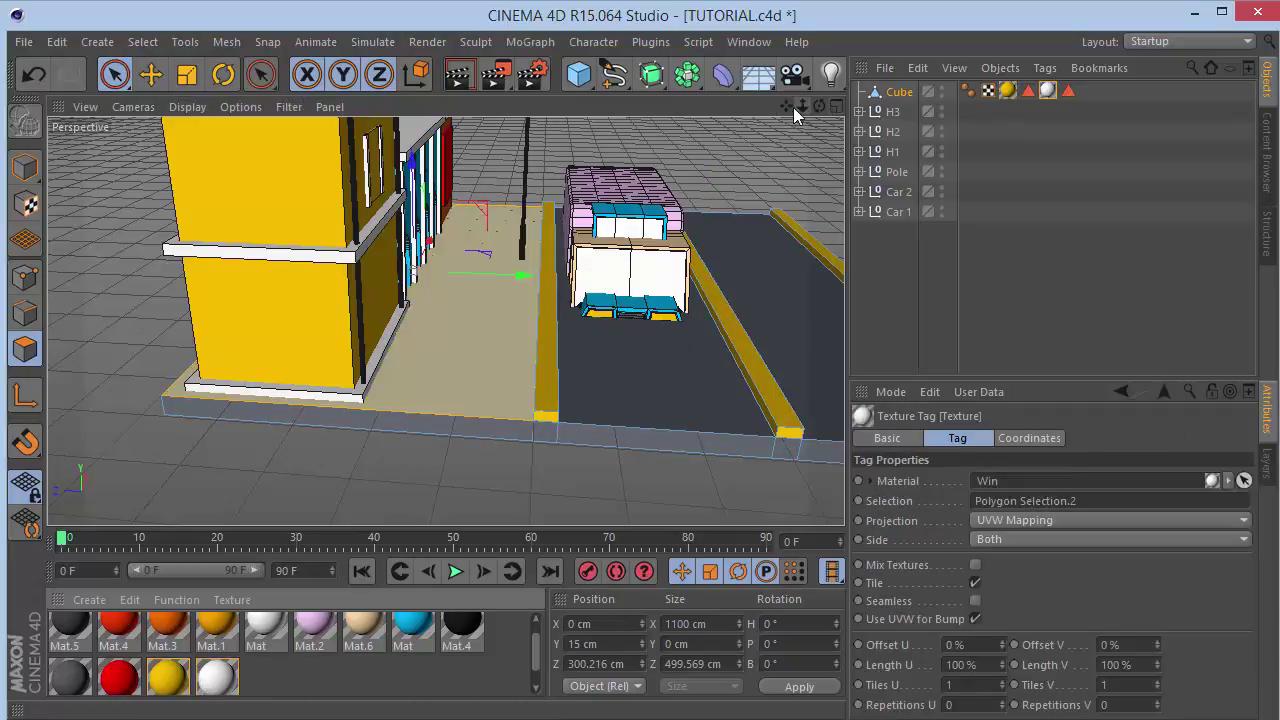
drag(789, 107, 578, 91)
click(809, 209)
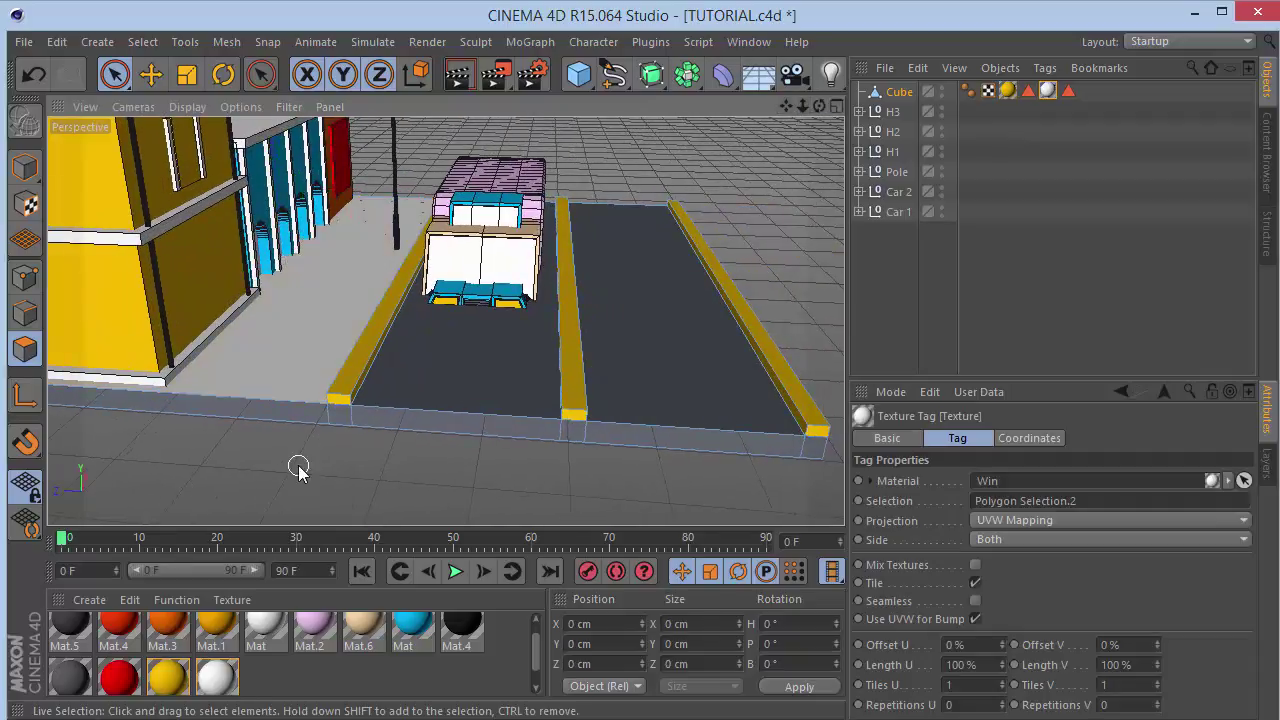
Check the color settings of the white Win material and the dark Mat.4 material.
double_click(215, 678)
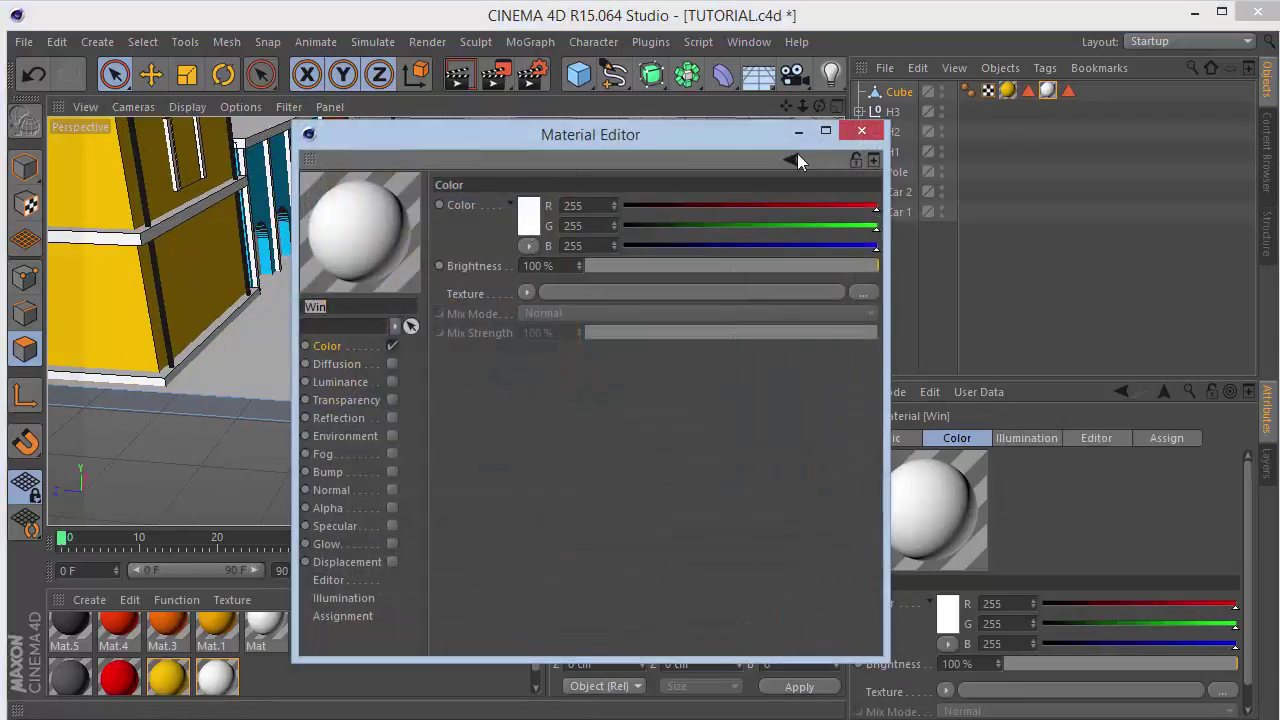
click(862, 133)
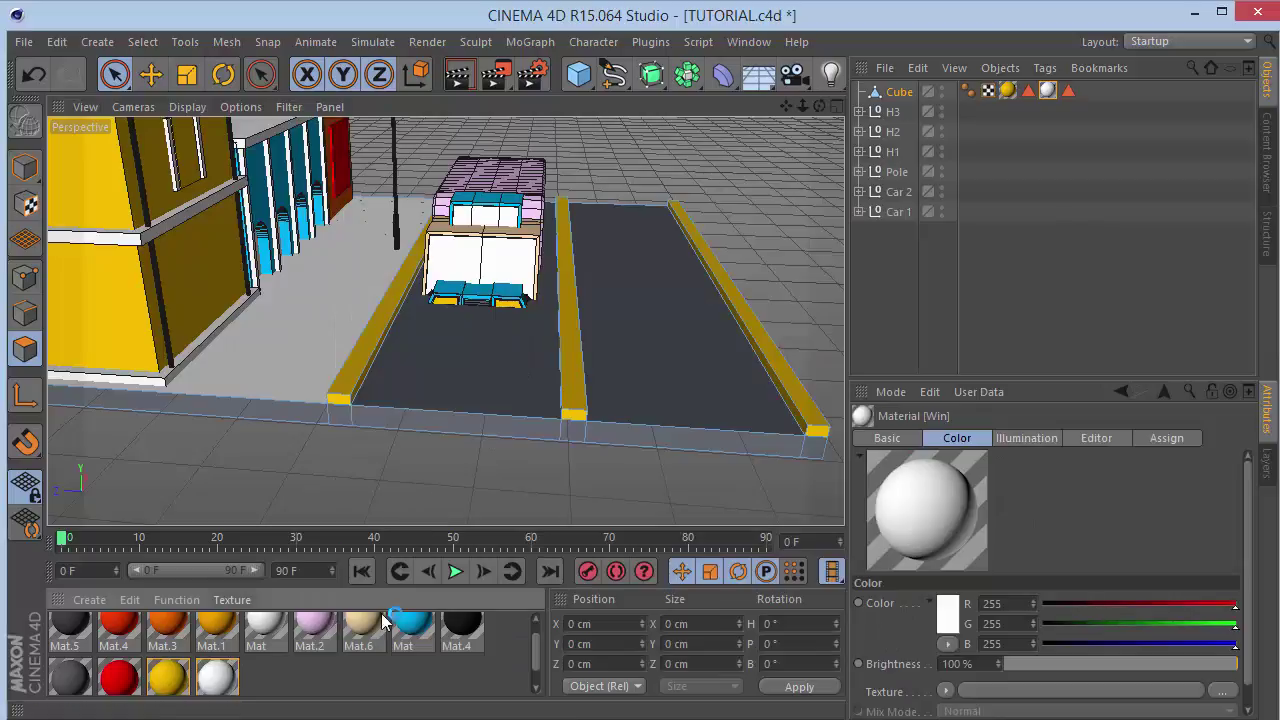
click(455, 628)
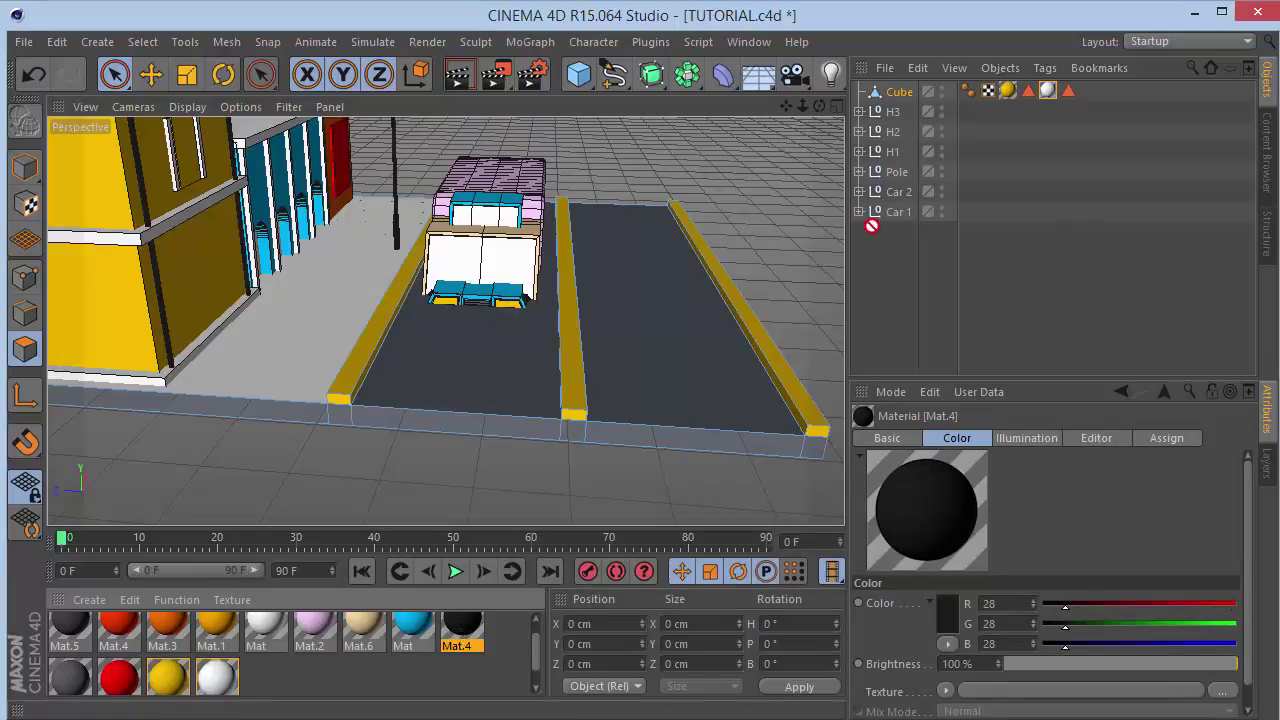
drag(845, 183, 478, 627)
Create a new material Mat.7 with Specular disabled and its color set to pure black (RGB 0, 0, 0).
double_click(517, 631)
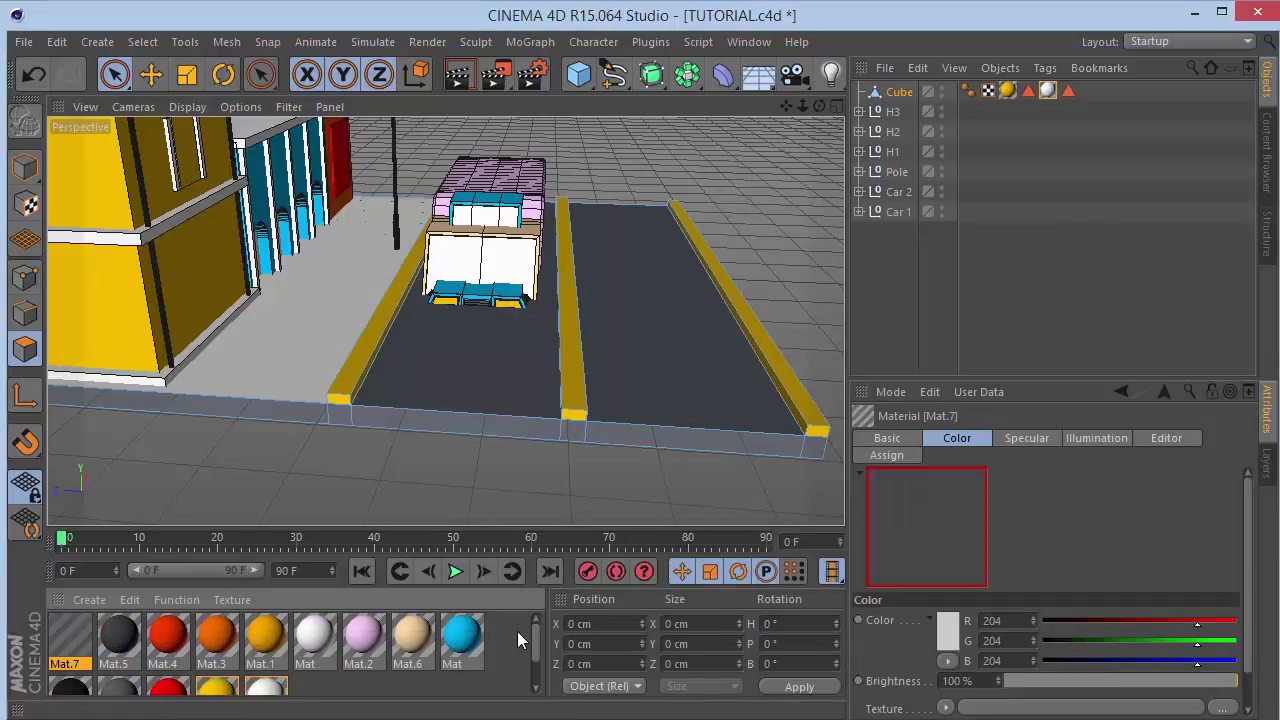
double_click(80, 635)
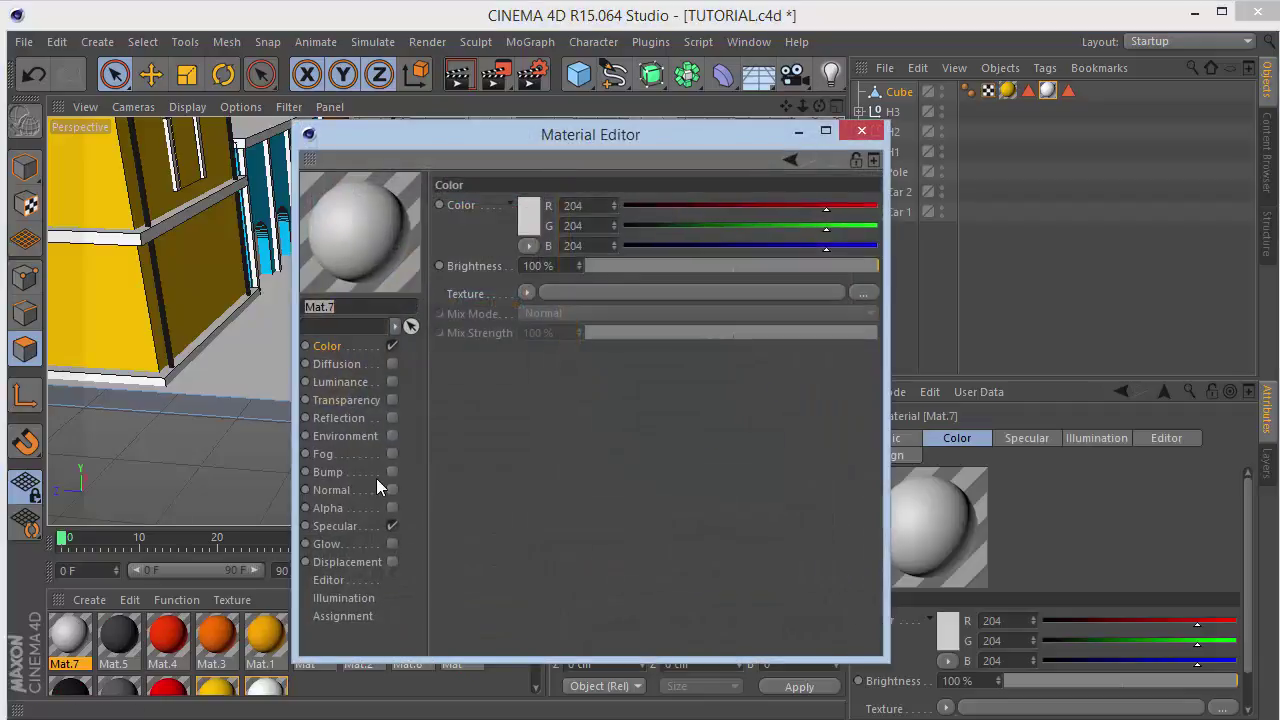
click(393, 526)
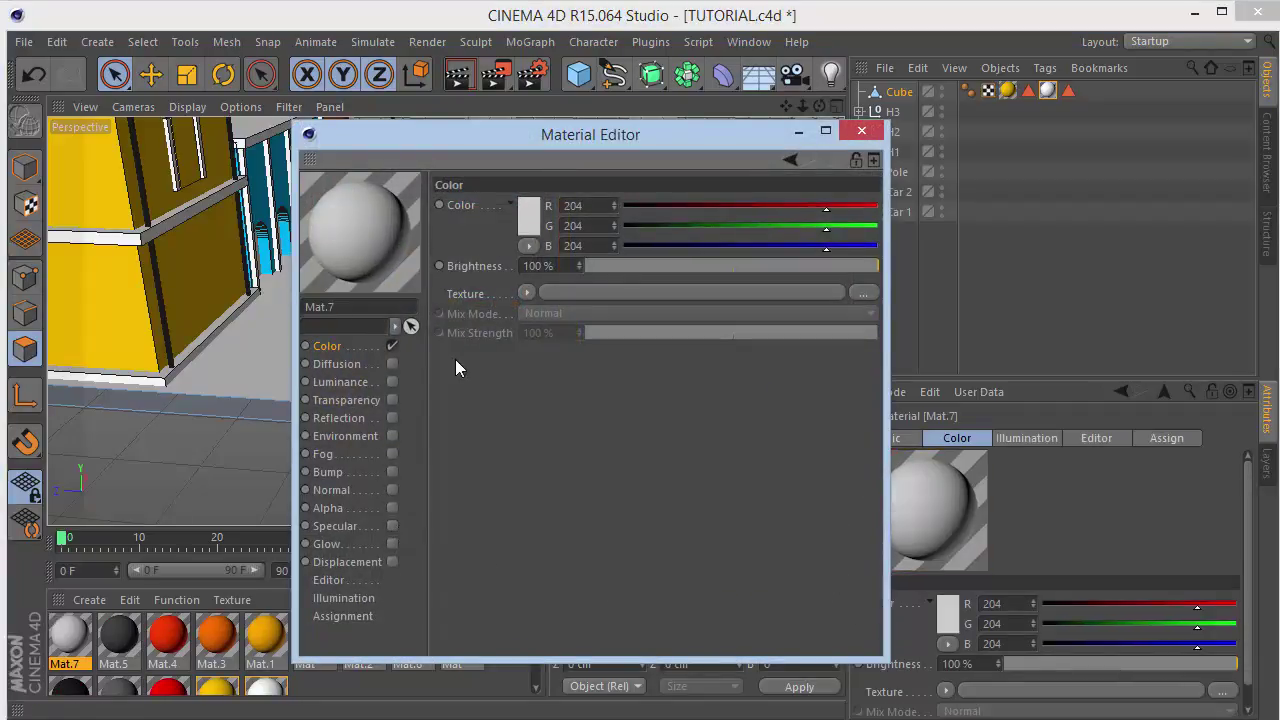
click(524, 221)
drag(524, 225, 494, 338)
click(507, 327)
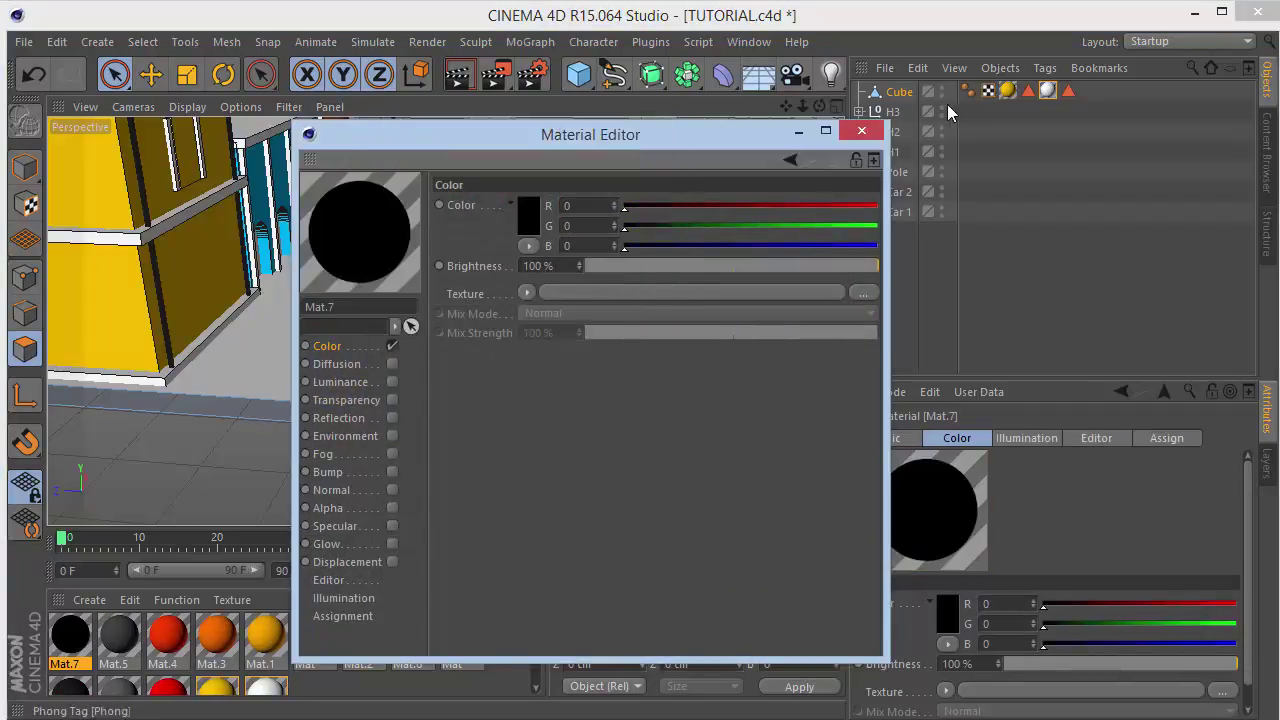
click(861, 131)
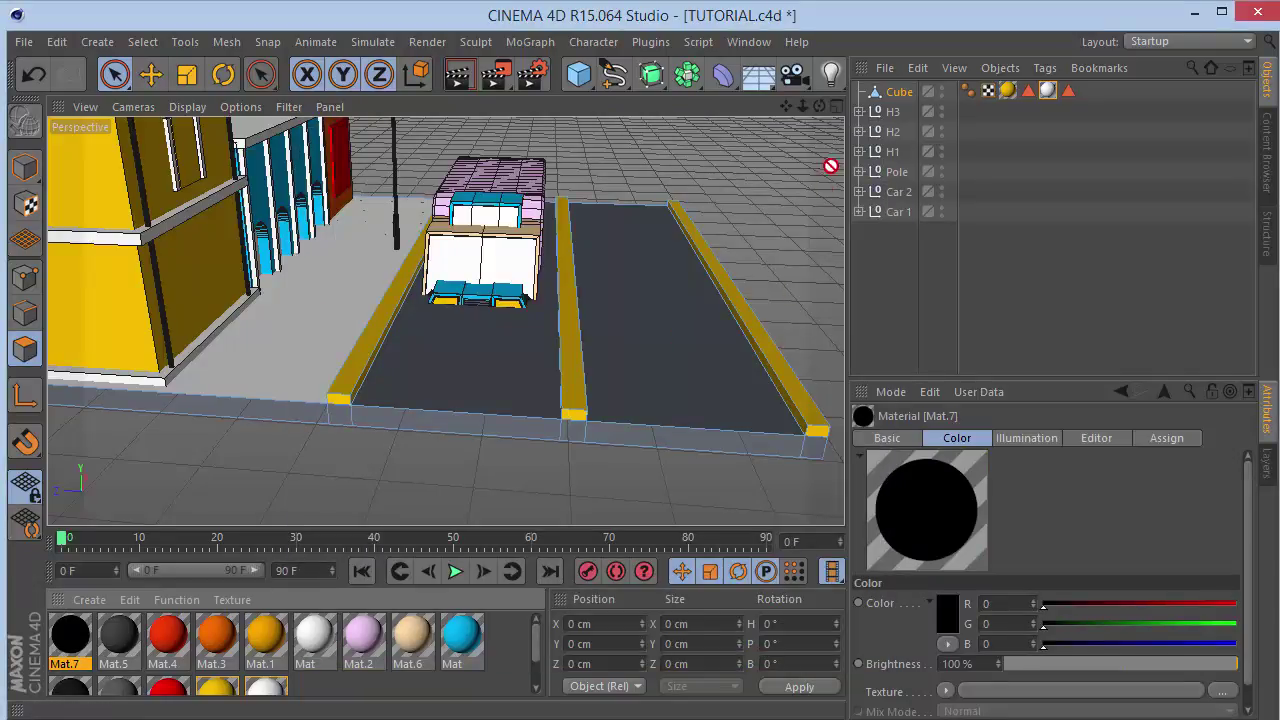
Apply Mat.7 to the Cube ground slab and move its texture tag ahead of the yellow and white material tags.
drag(876, 106, 884, 94)
click(1071, 148)
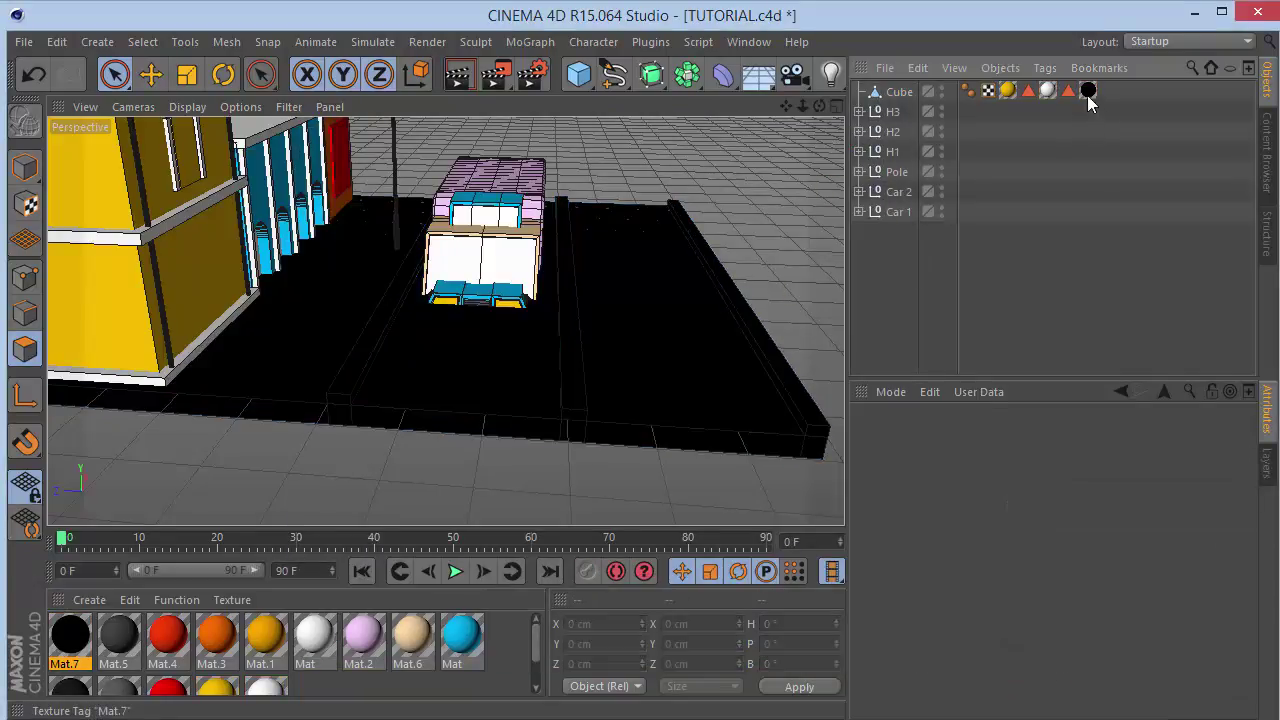
drag(1088, 92, 1008, 92)
click(995, 164)
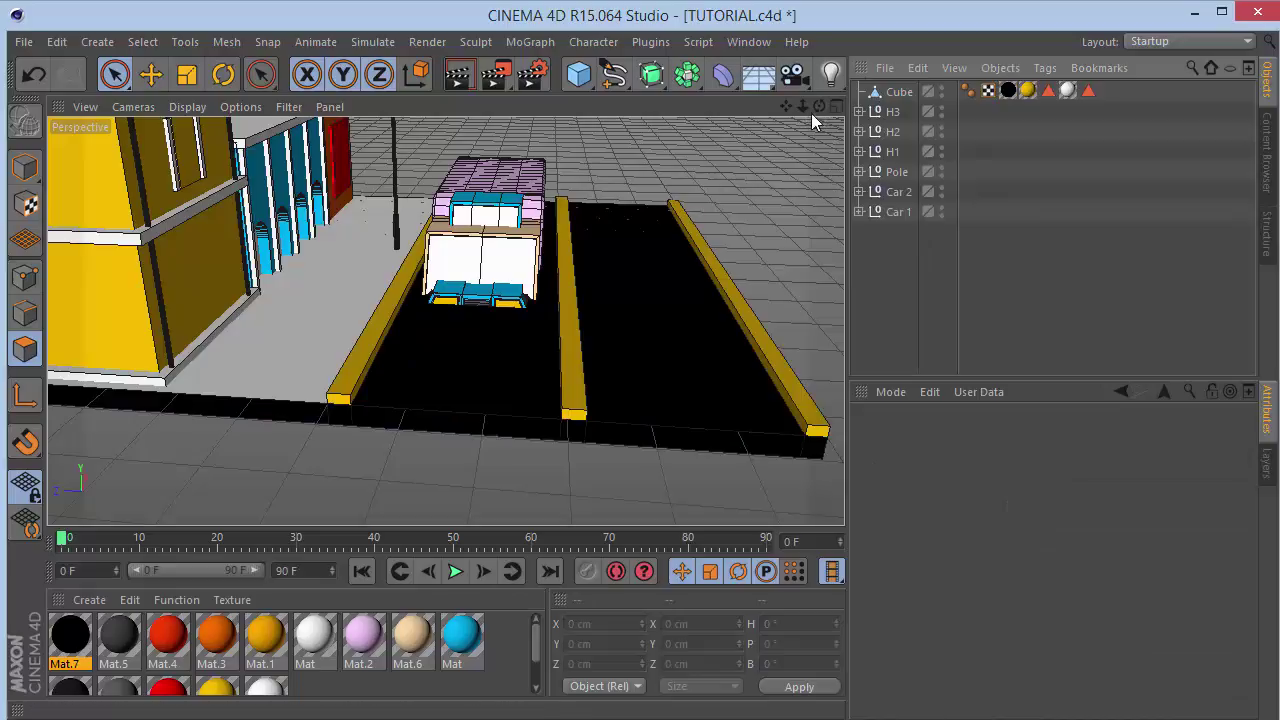
Hide the Car 2 model in the editor view so the smaller car is exposed.
drag(819, 106, 445, 320)
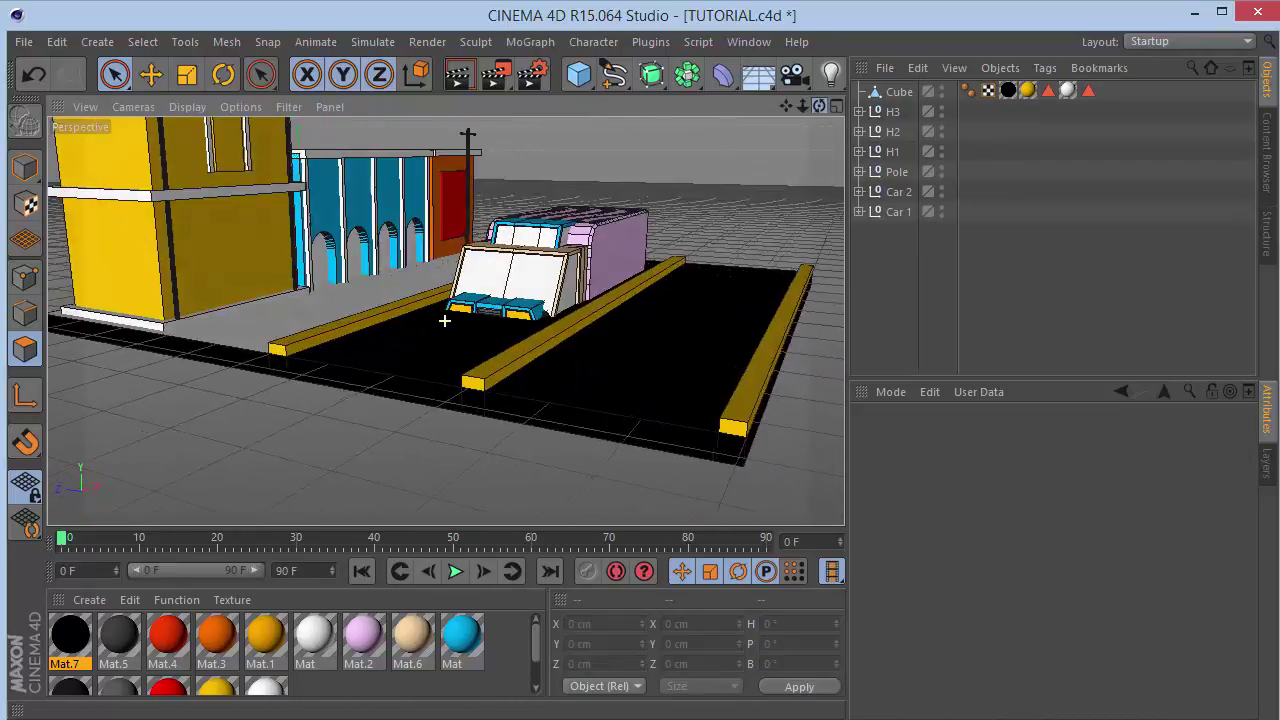
drag(750, 120, 818, 106)
click(890, 193)
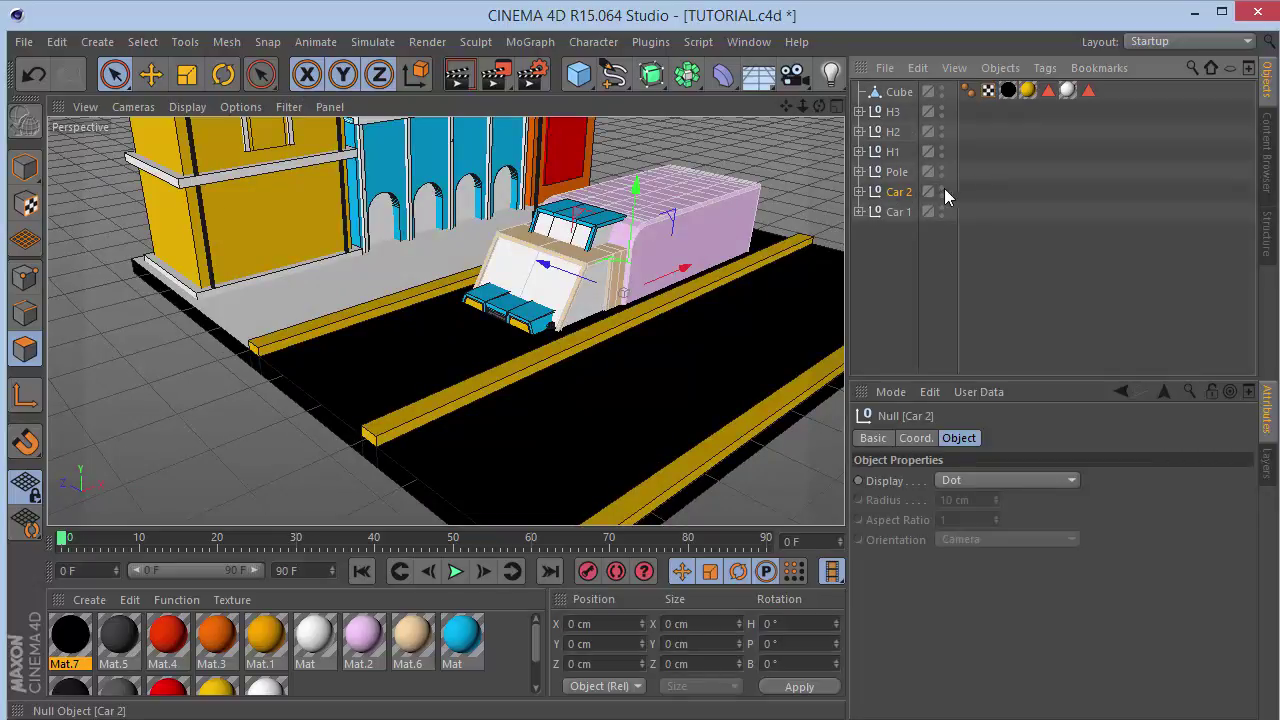
click(941, 189)
click(941, 189)
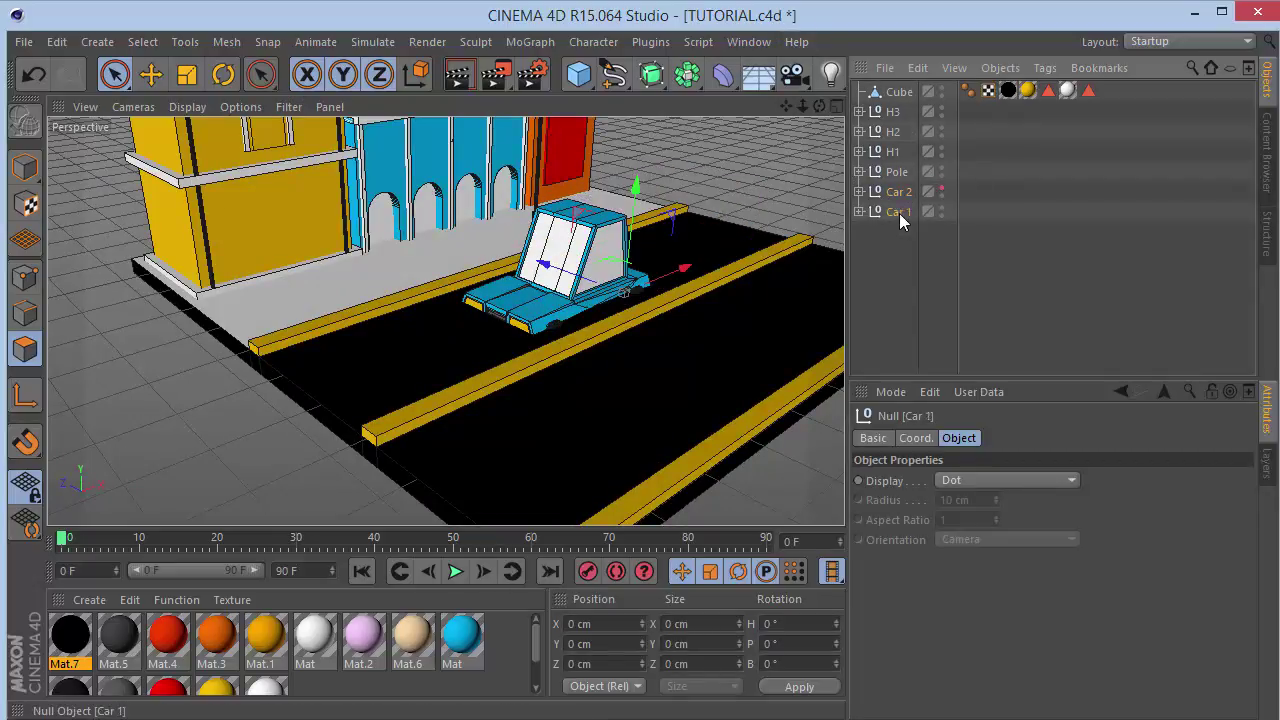
Rename the Car 2 group as Truck and the Car 1 group as Car.
double_click(902, 192)
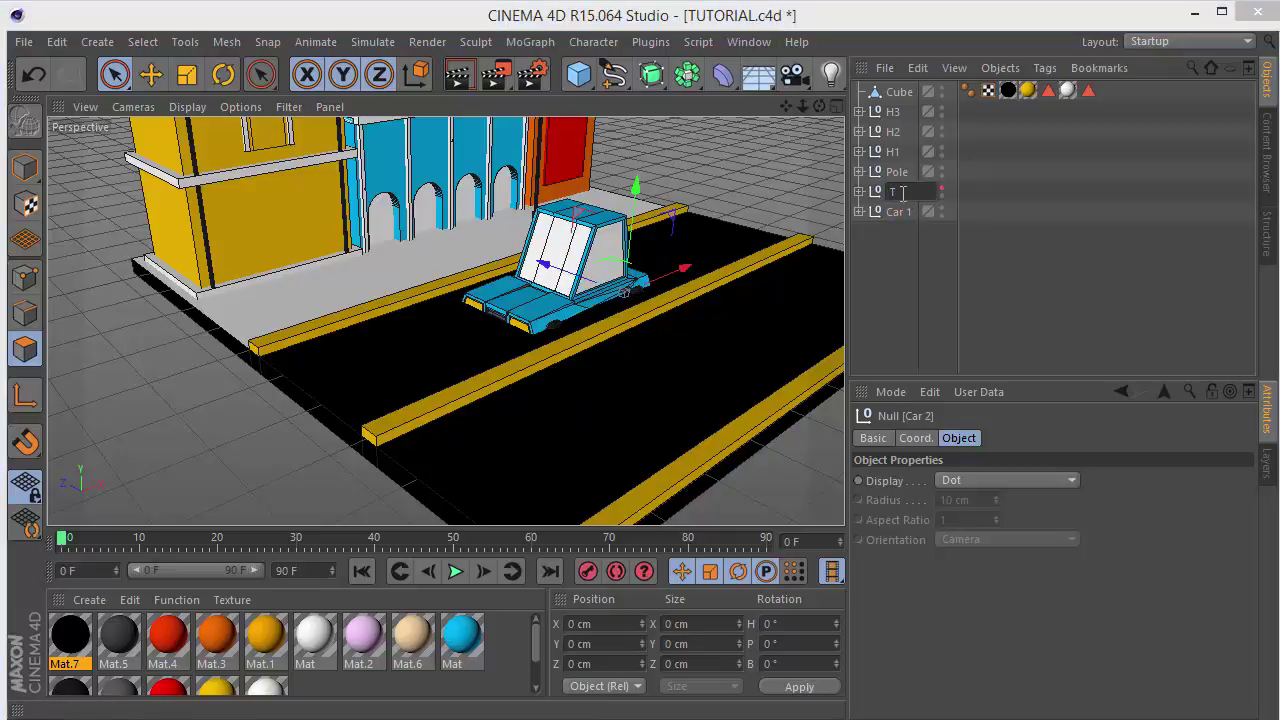
double_click(903, 204)
text(Ca)
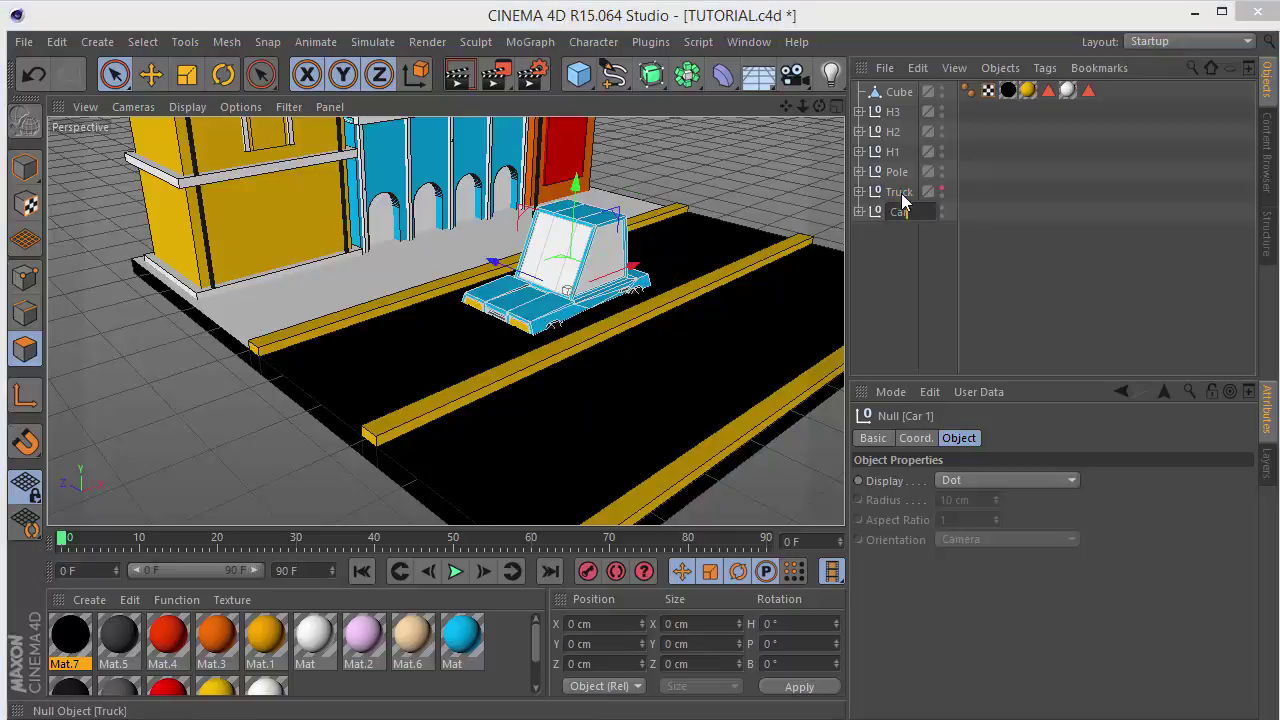
text(r)
key(Return)
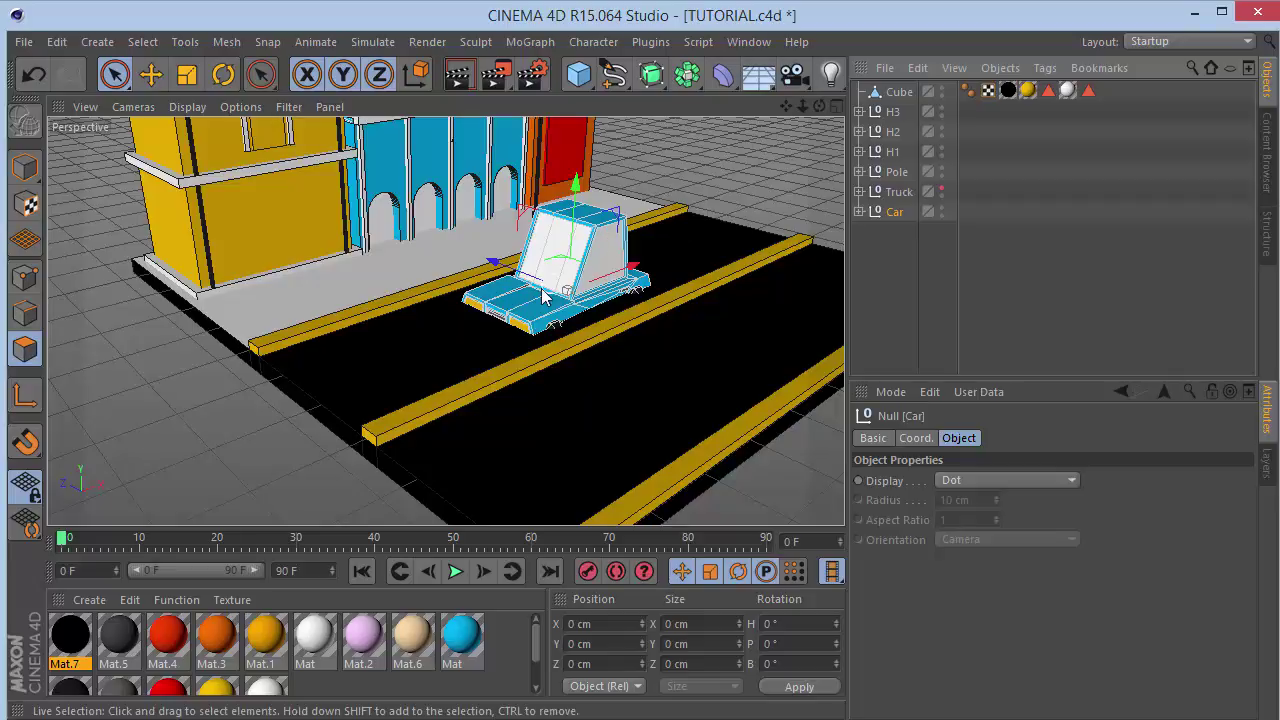
Scale the car down uniformly to about two-thirds of its size to fit the road lane.
scroll(541, 294, up, 3)
scroll(543, 294, down, 8)
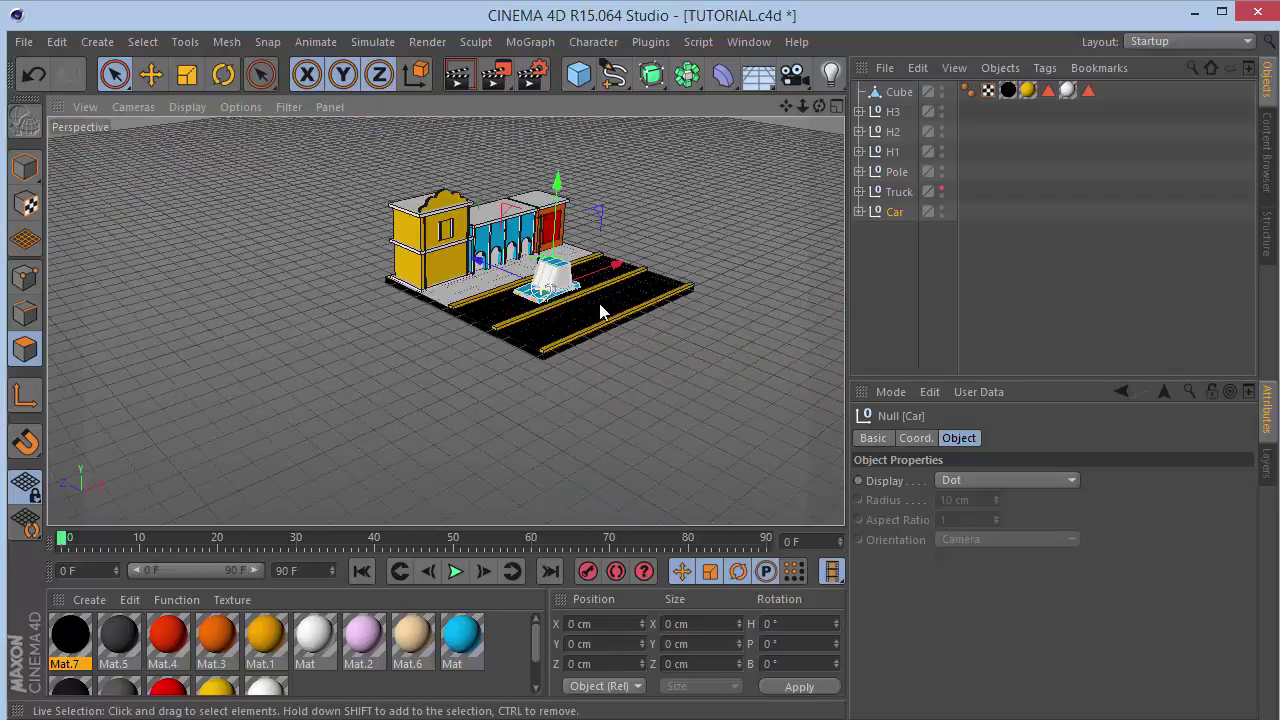
click(547, 294)
scroll(548, 292, up, 8)
key(t)
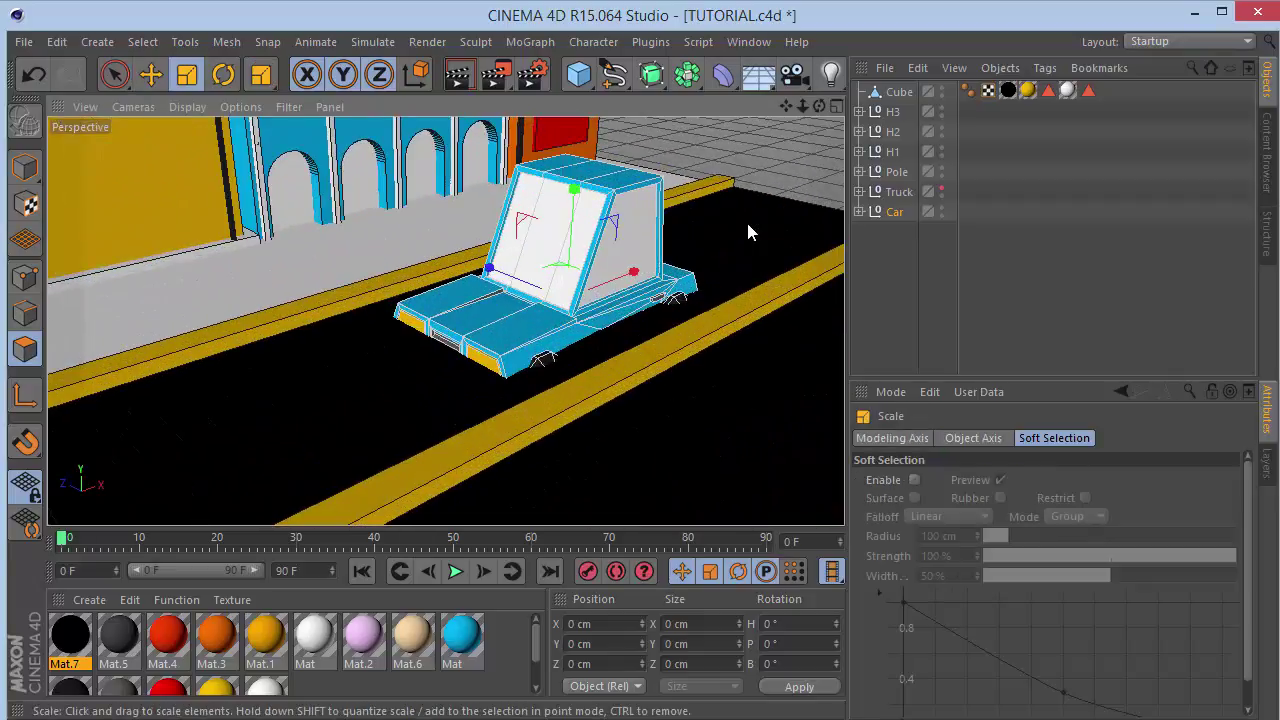
drag(741, 251, 603, 342)
Raise the car in the Front view to about 32 cm in Y so its wheels clear the road, and unhide the Truck.
key(F4)
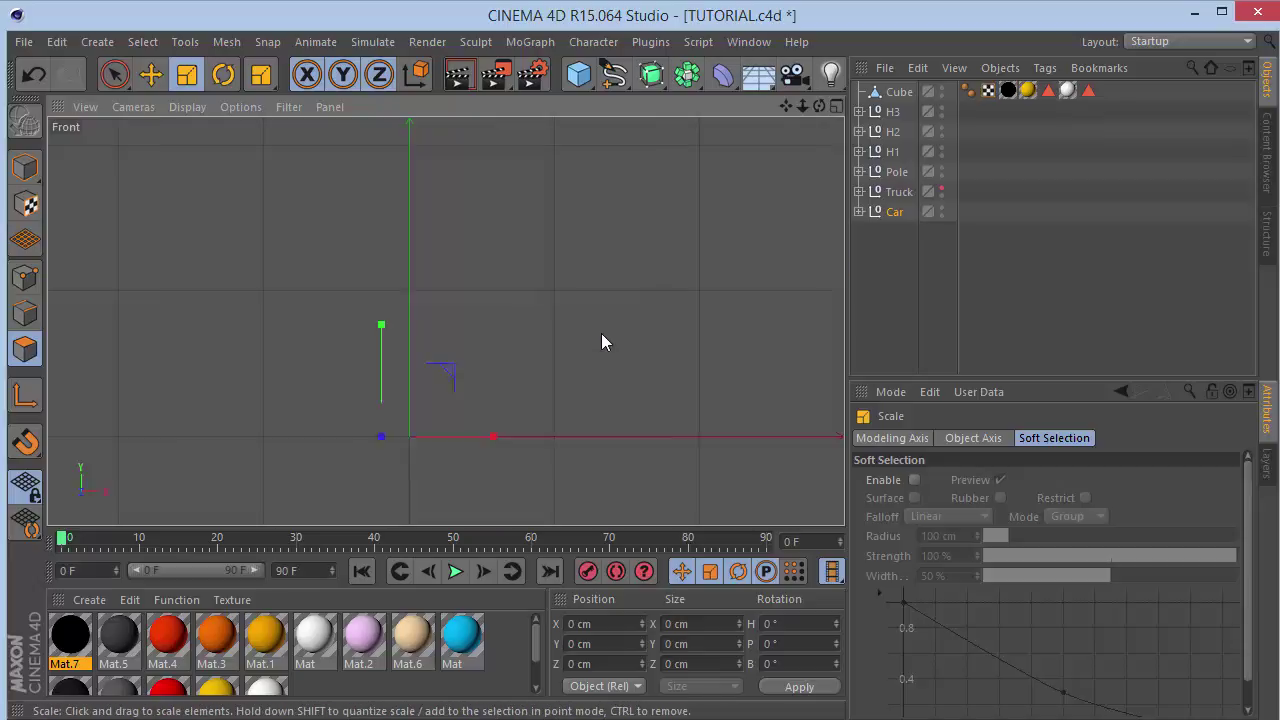
key(space)
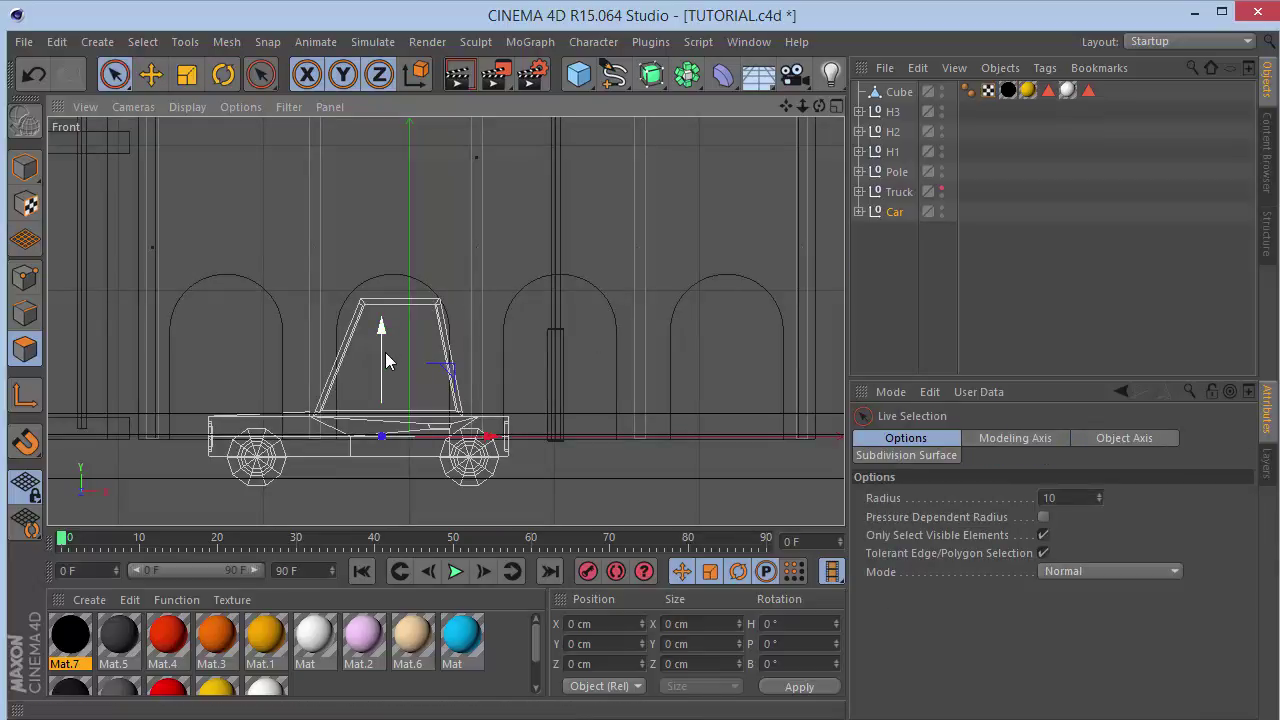
mouse_move(388, 361)
mouse_down()
mouse_move(389, 303)
mouse_move(377, 310)
mouse_up()
key(F1)
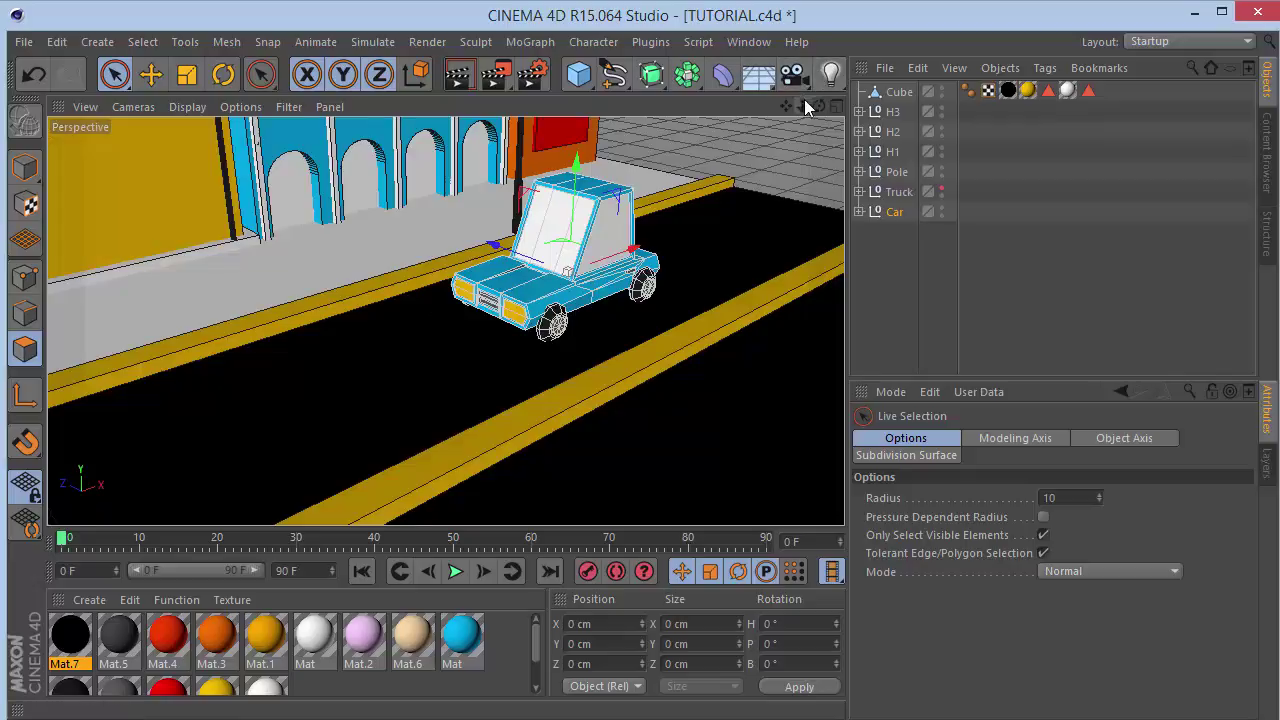
drag(808, 107, 800, 106)
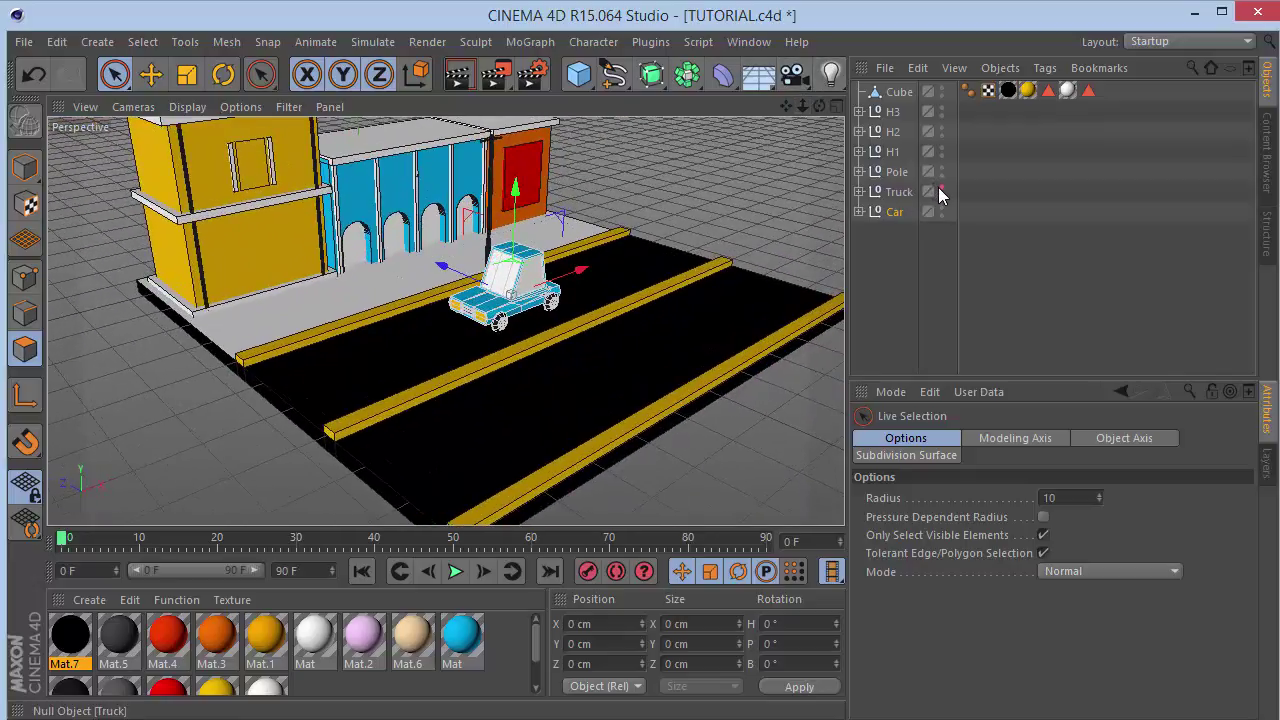
click(940, 192)
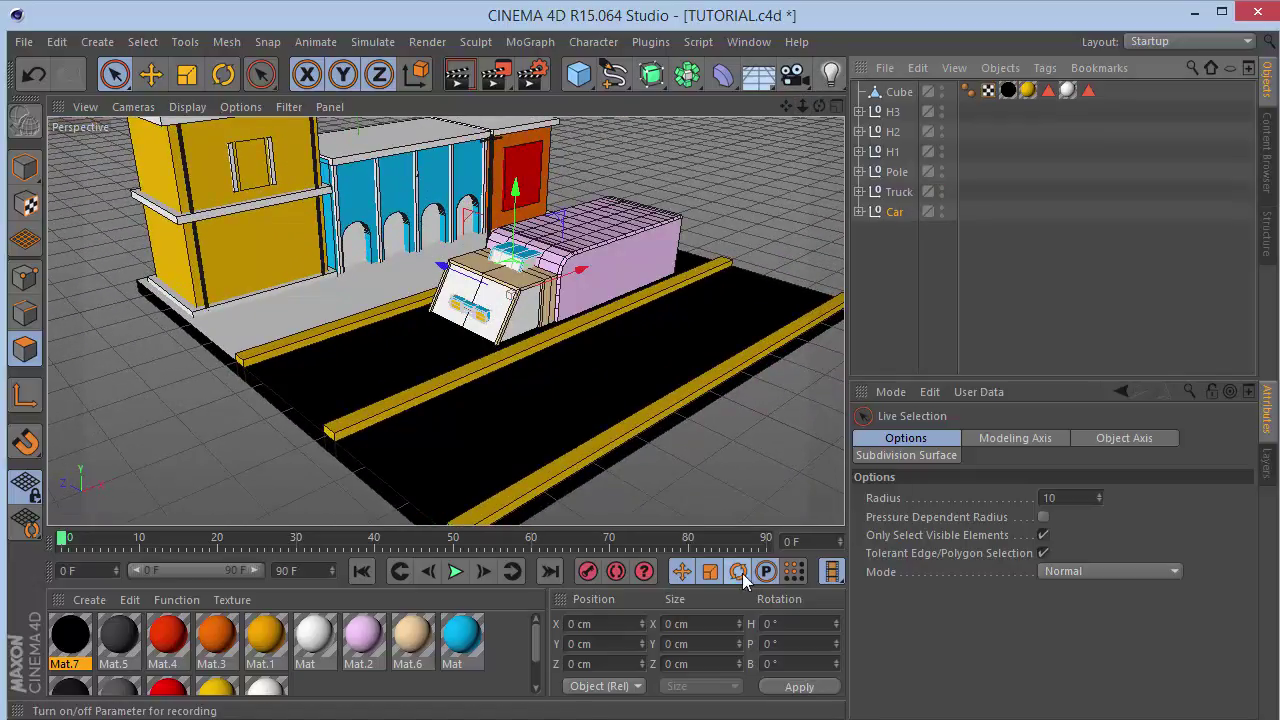
Try to turn the car by setting its R.P rotation to 180°, repeat the attempt in Model mode, and undo both.
click(895, 212)
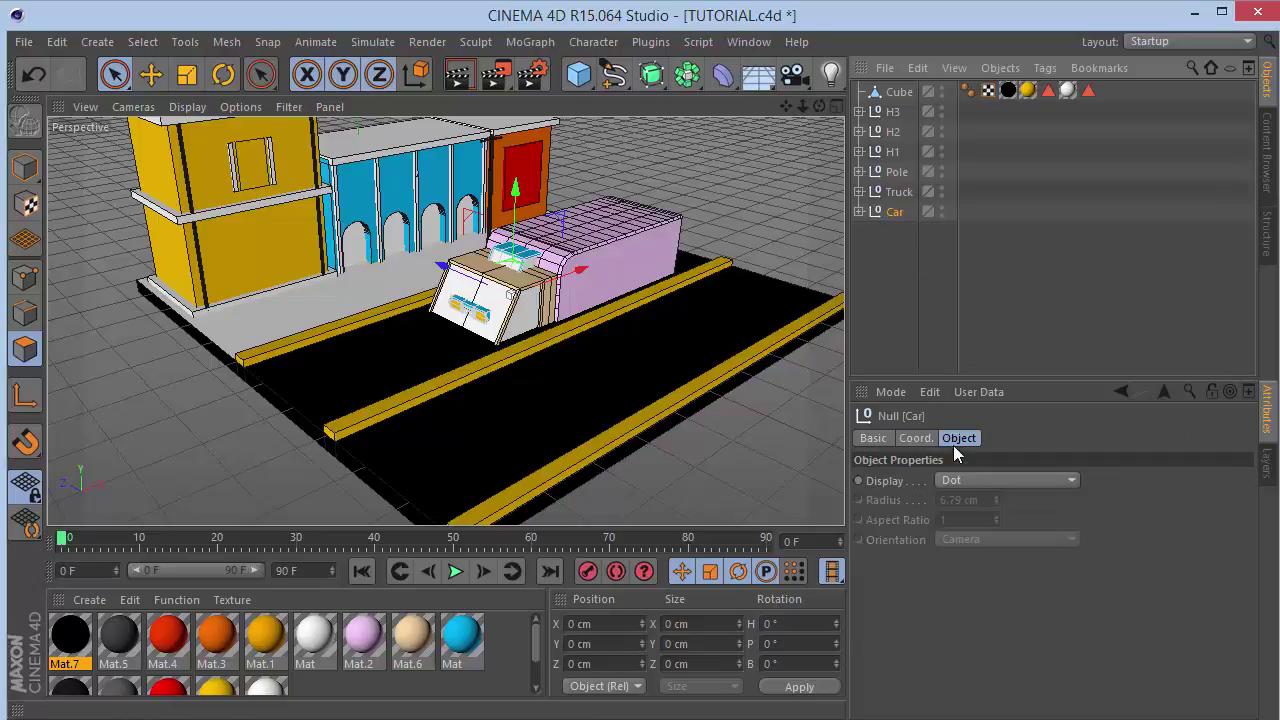
click(915, 438)
text(180)
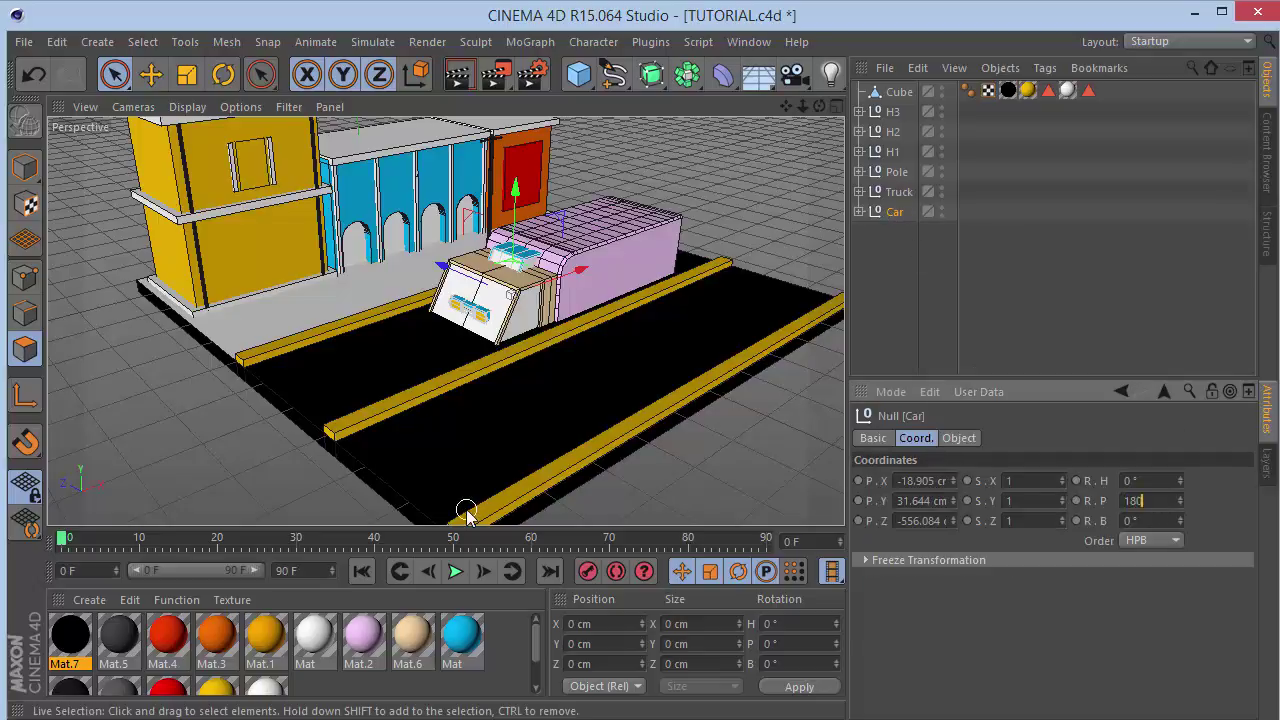
key(Return)
key(ctrl+z)
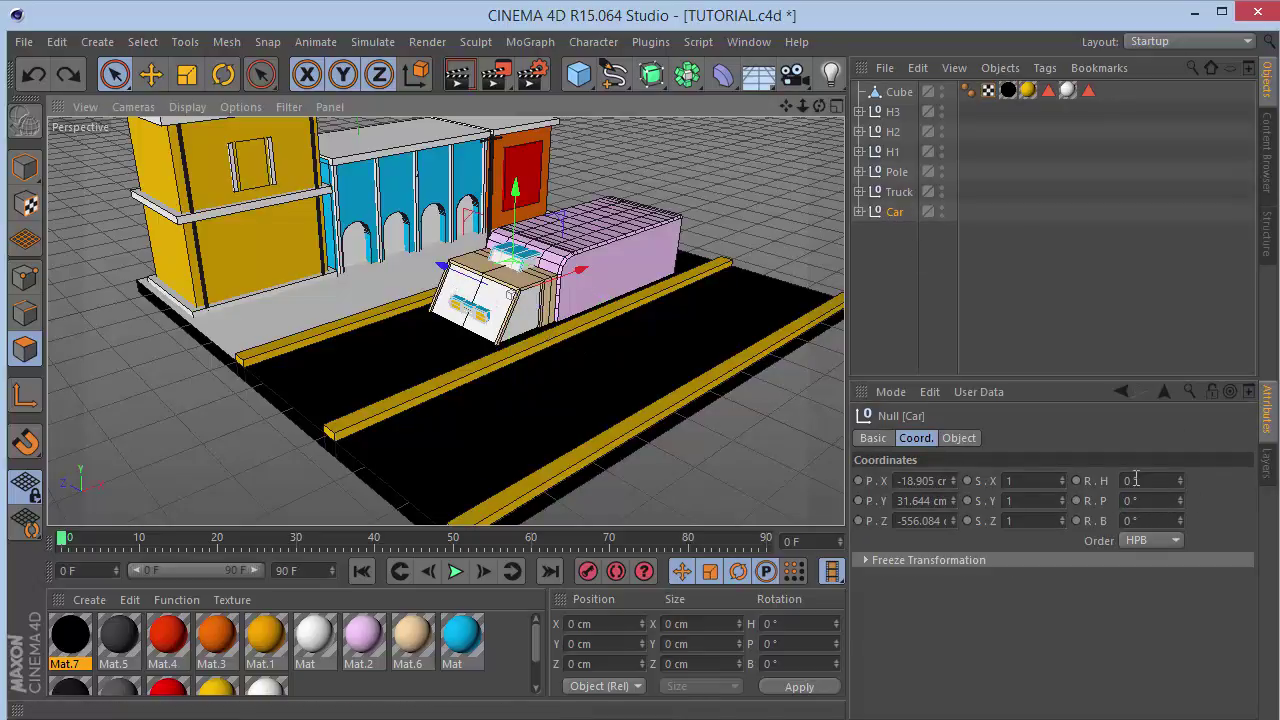
click(25, 167)
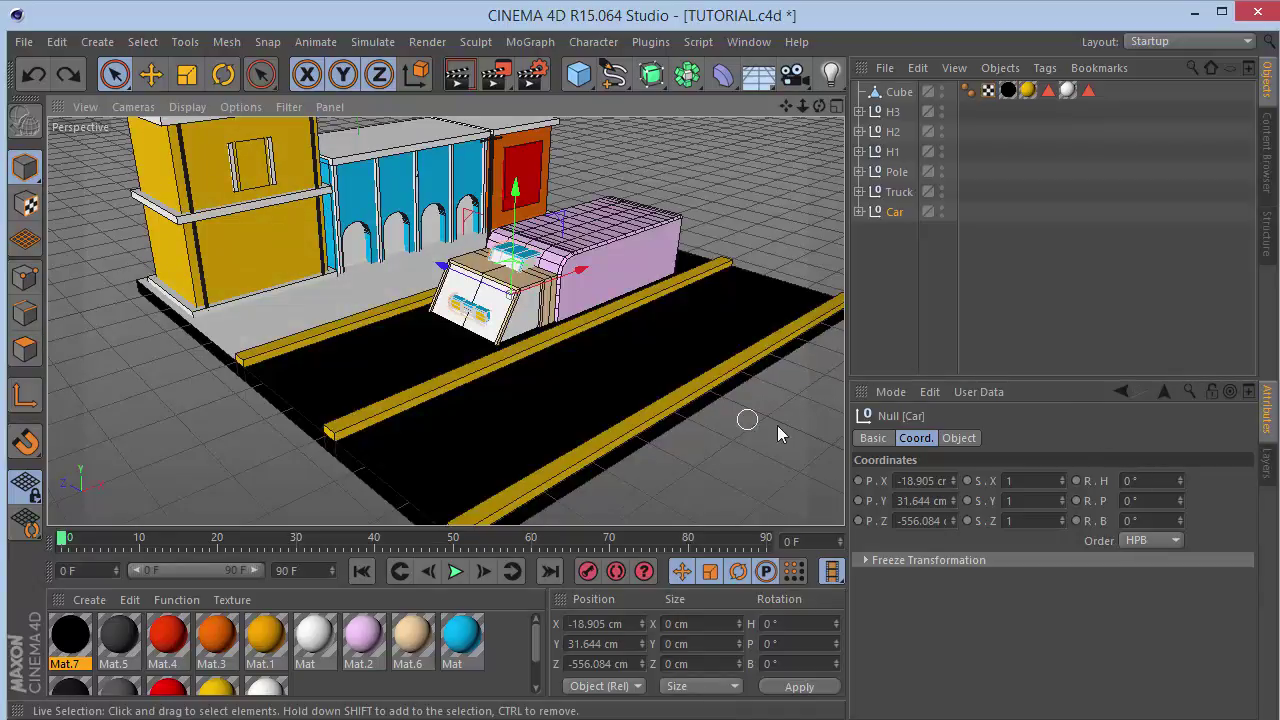
click(1170, 499)
text(18)
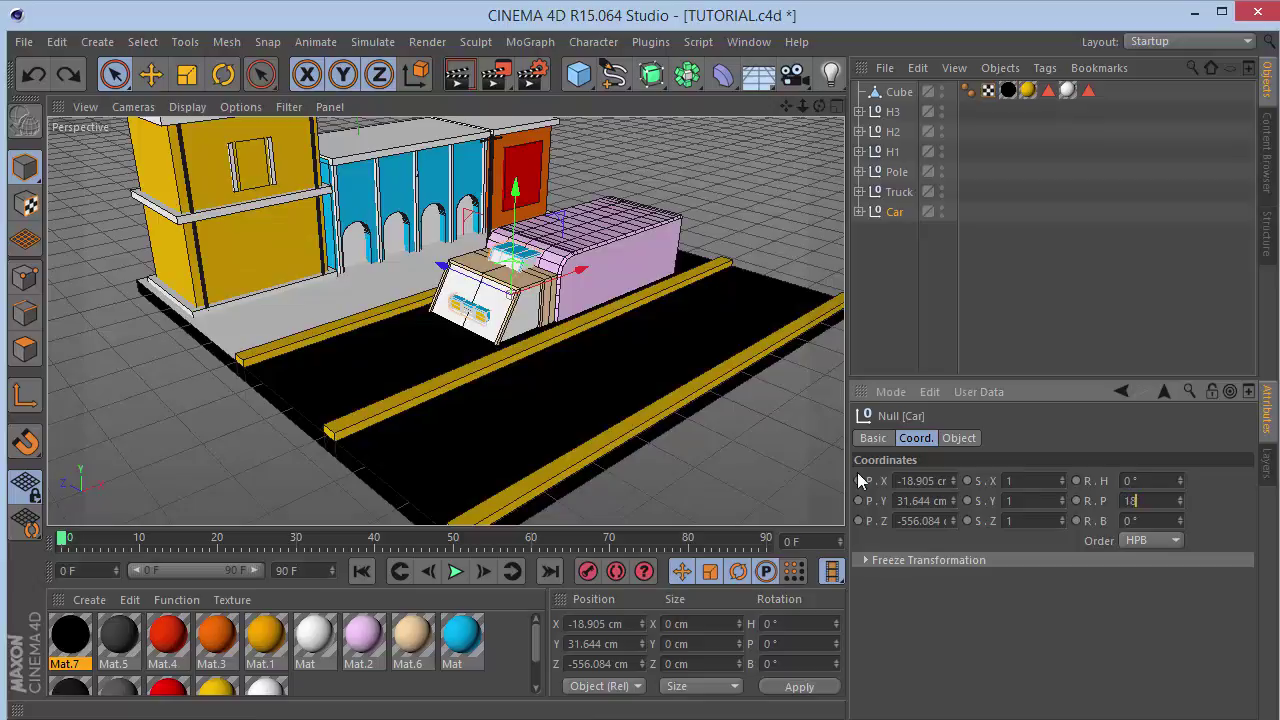
text(0)
key(Return)
key(ctrl+z)
Turn the Truck around by setting its R.H rotation to 180°.
click(905, 192)
click(1140, 481)
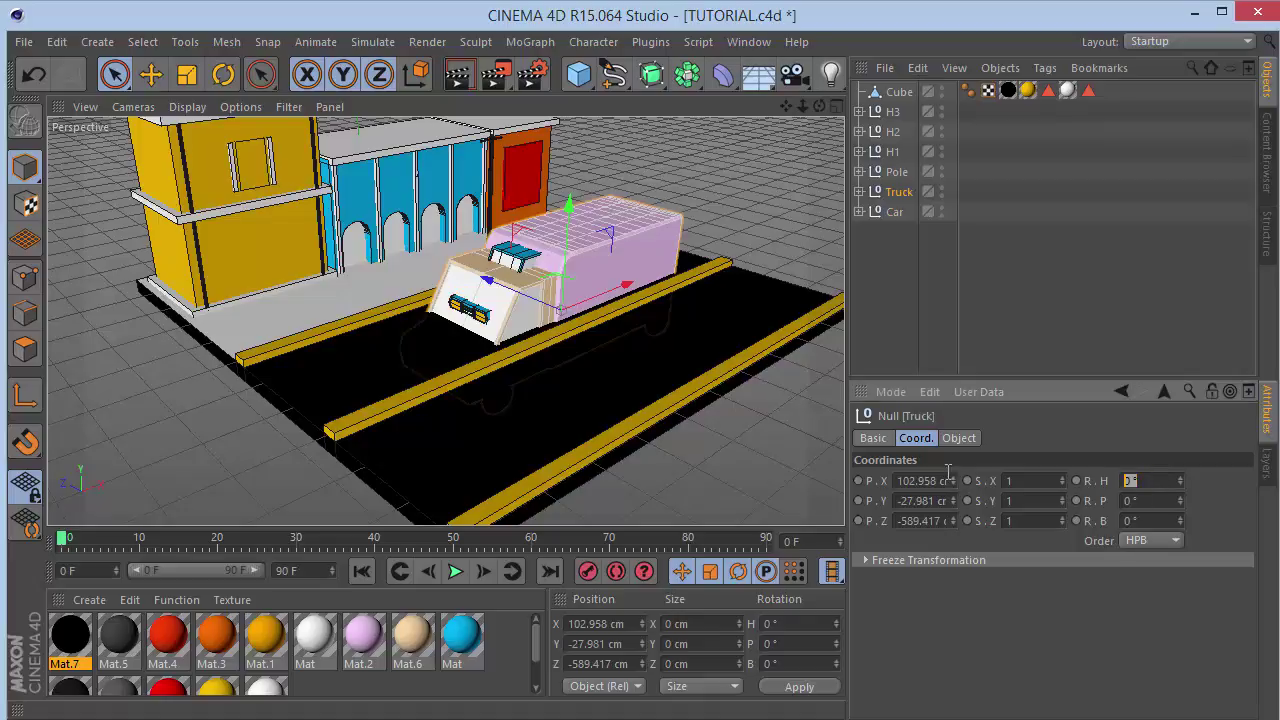
text(180)
key(Return)
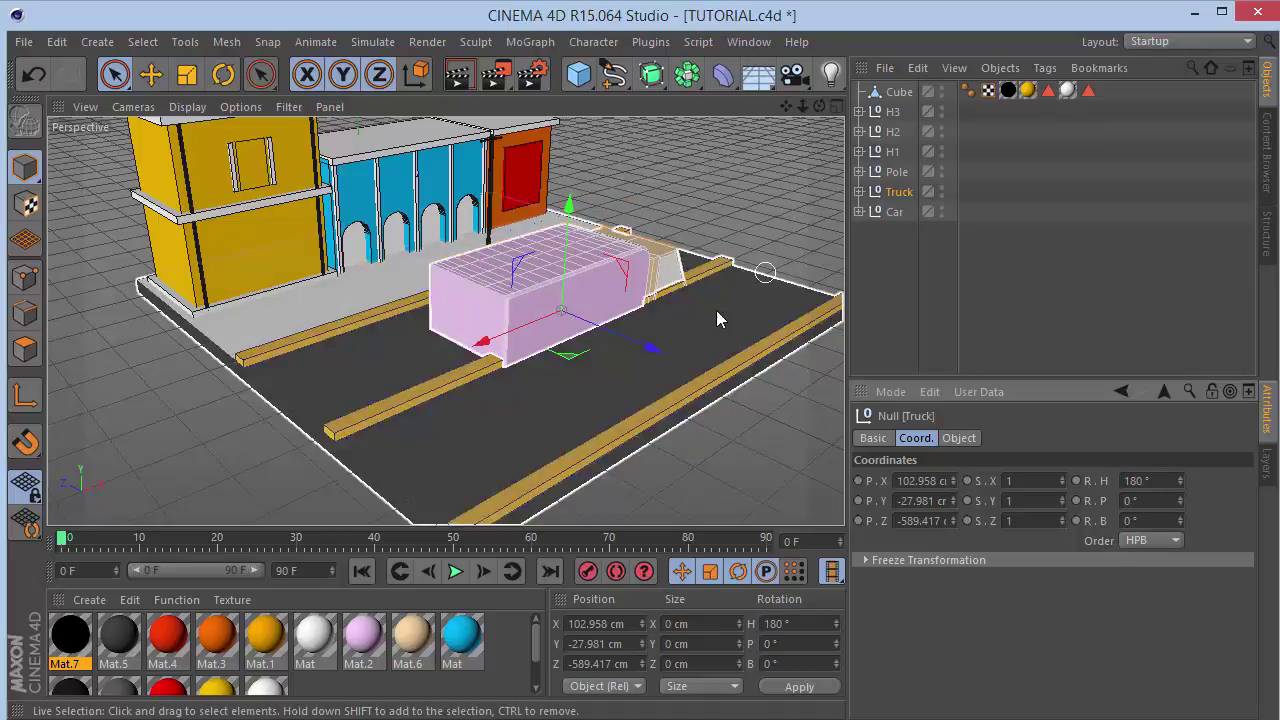
Scale the Truck down uniformly so it fits within one road lane.
key(t)
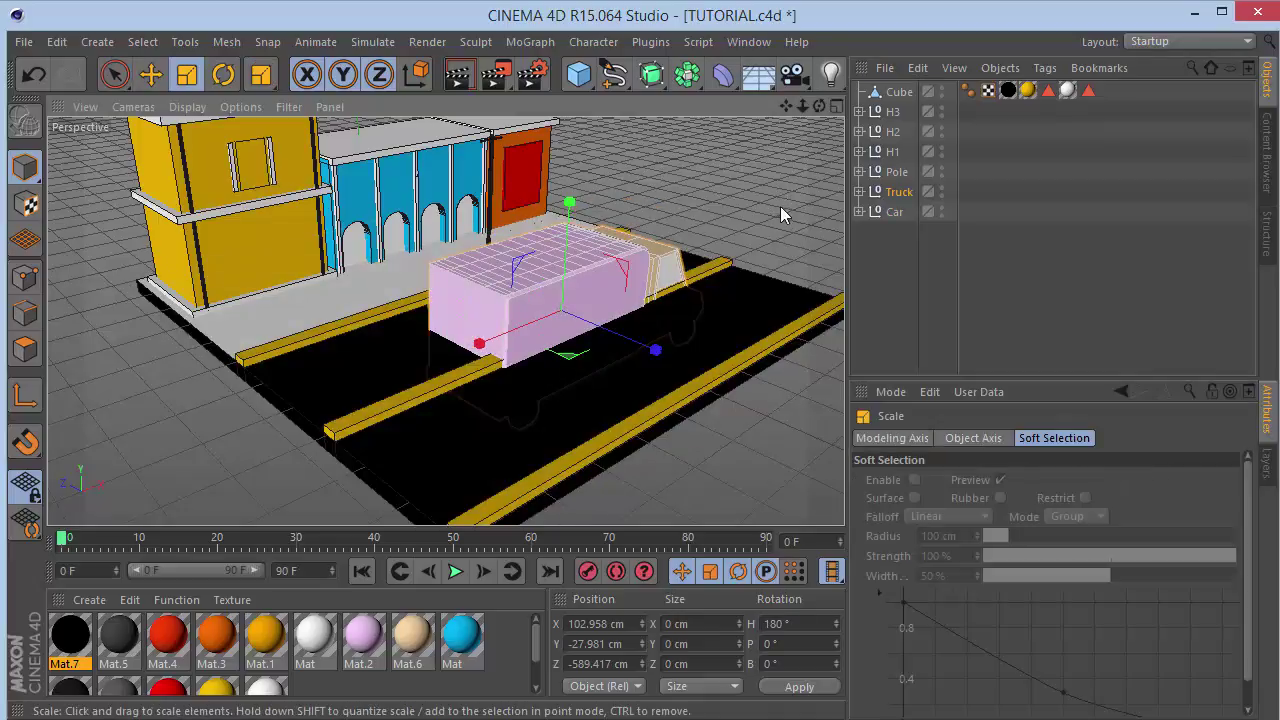
drag(776, 183, 643, 314)
key(space)
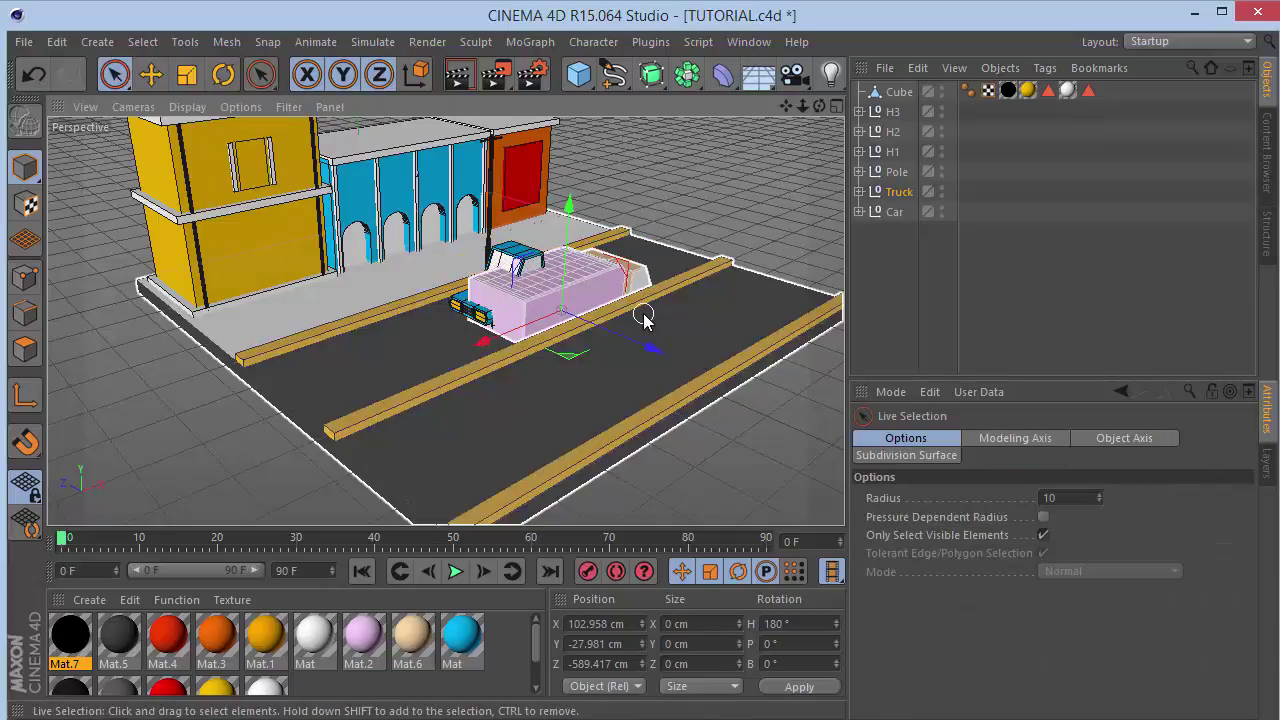
Move the Truck along Z to about -826 cm in the Top view, placing it in the outer road lane.
key(F2)
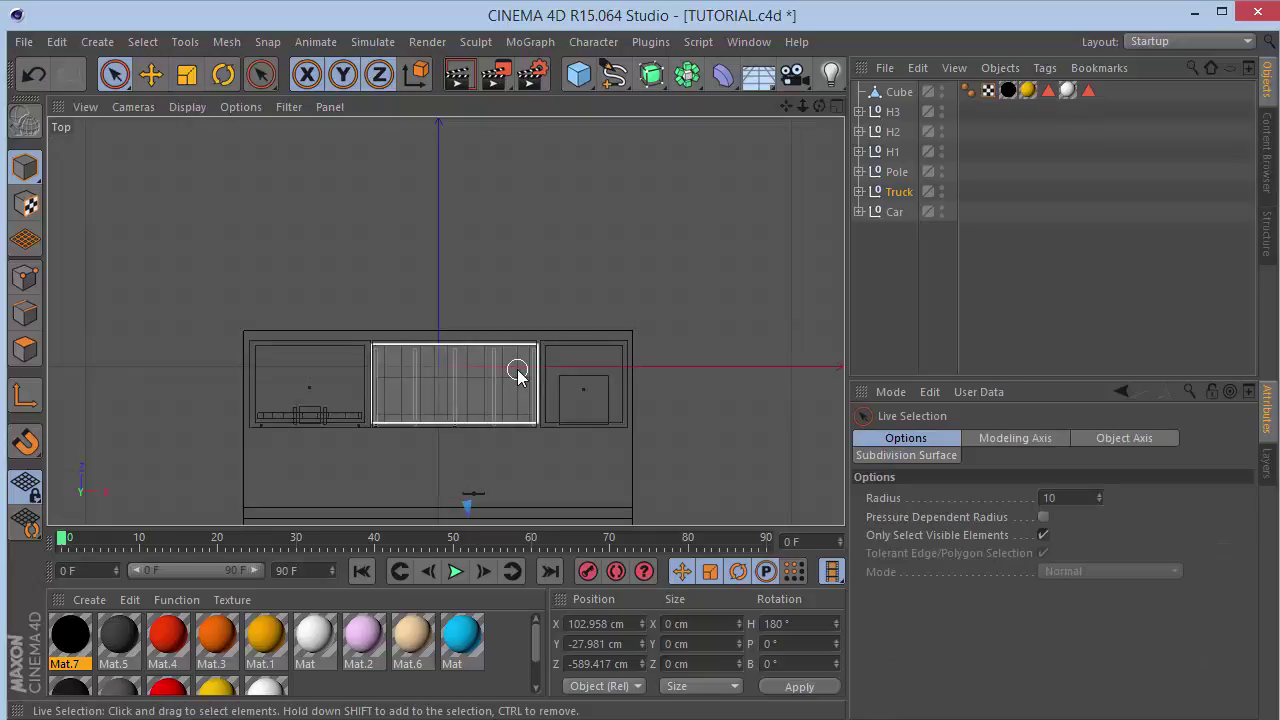
key(s)
mouse_move(803, 106)
mouse_down()
mouse_move(700, 140)
mouse_move(795, 110)
mouse_up()
key(space)
key(space)
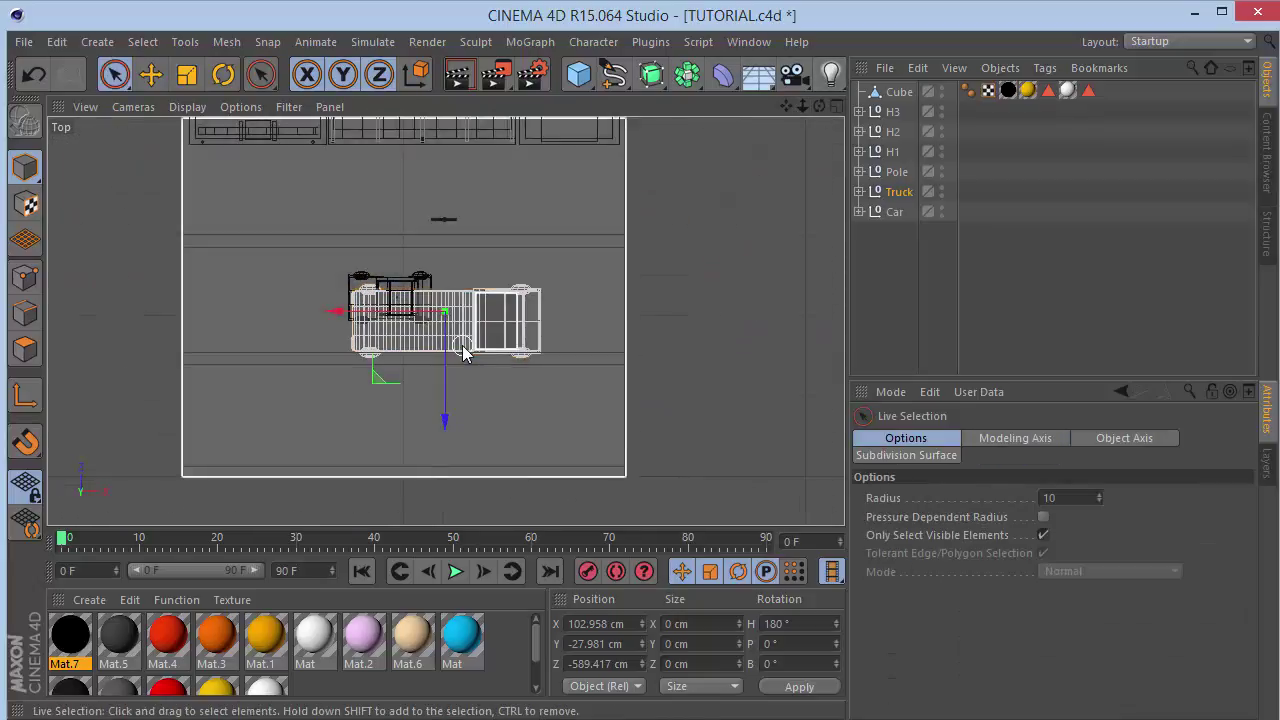
drag(449, 369, 449, 462)
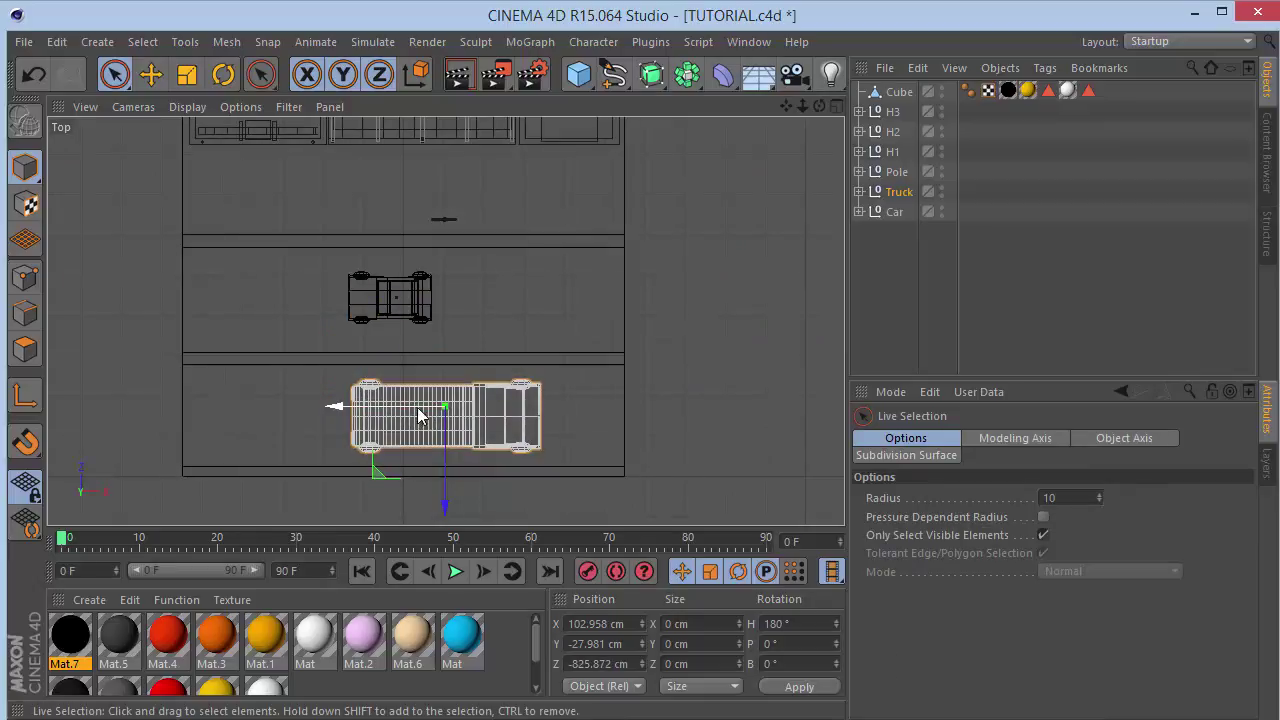
Raise the Truck in the Front view to about 81 cm in Y so its wheels line up with the car's.
key(F4)
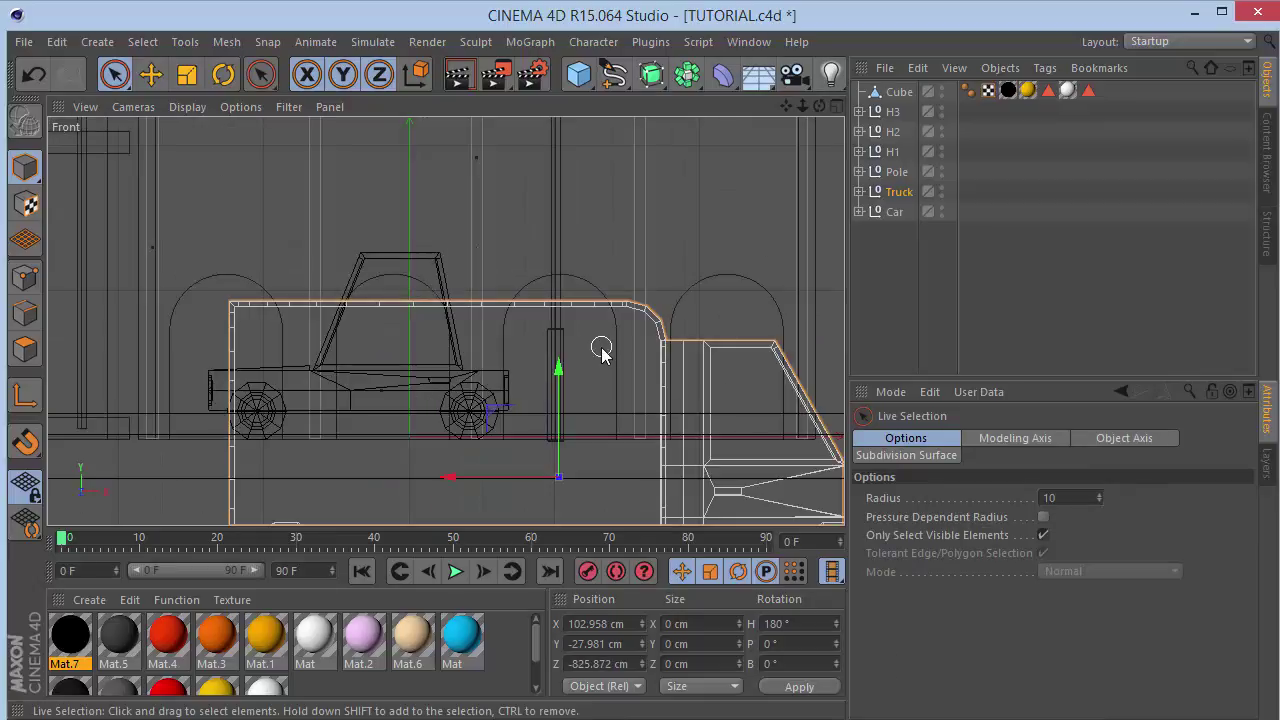
drag(558, 380, 546, 225)
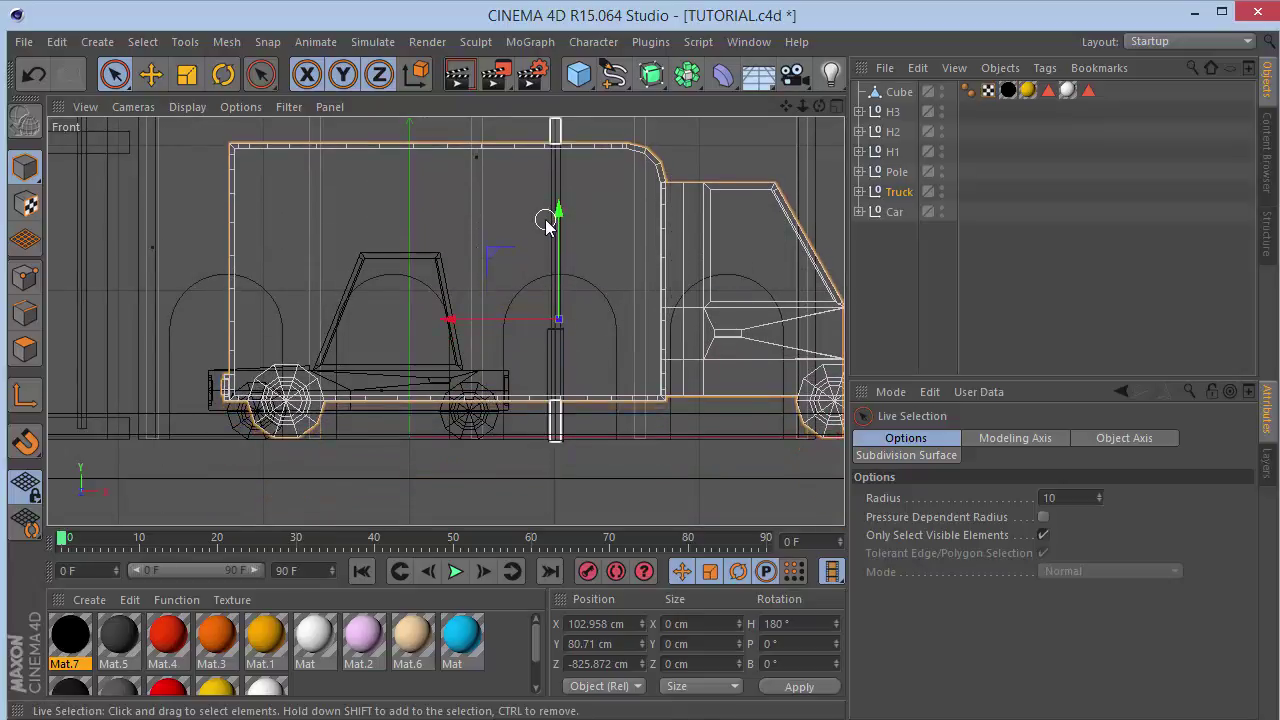
key(F1)
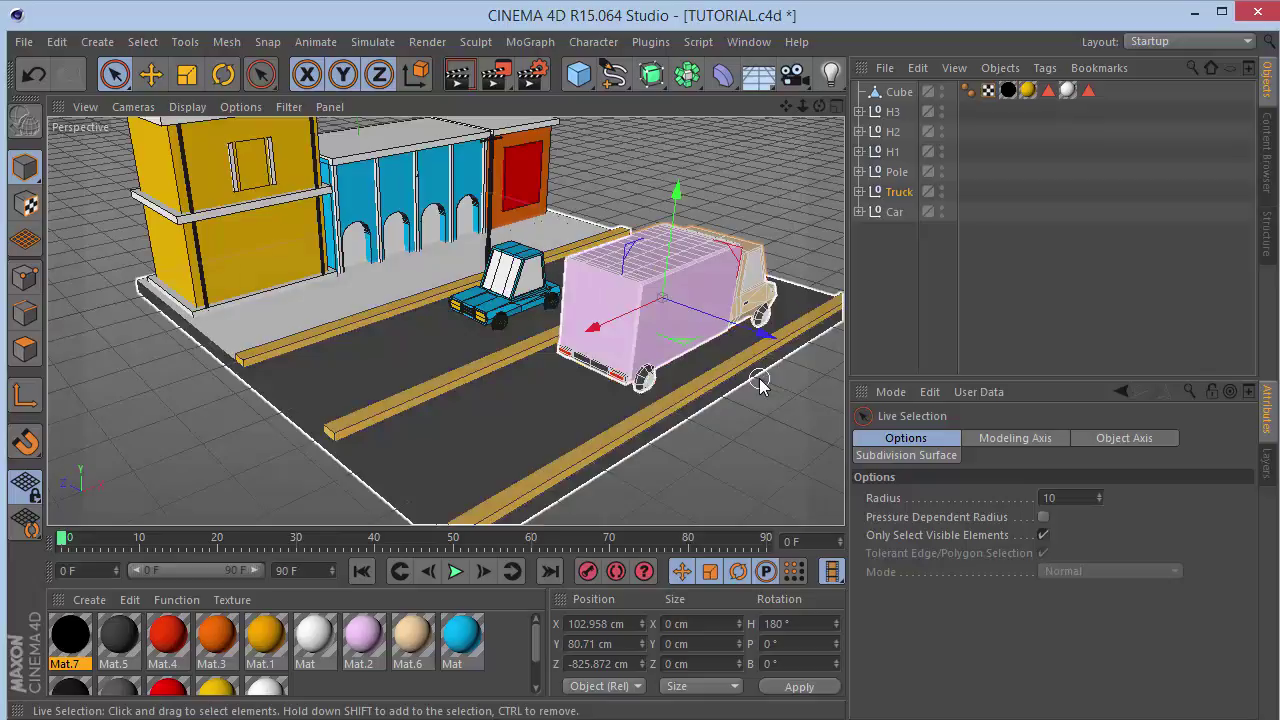
Lower the Truck in the Front view to about 71 cm in Y so its wheels rest on the road, and deselect it.
key(t)
drag(780, 233, 727, 290)
key(F4)
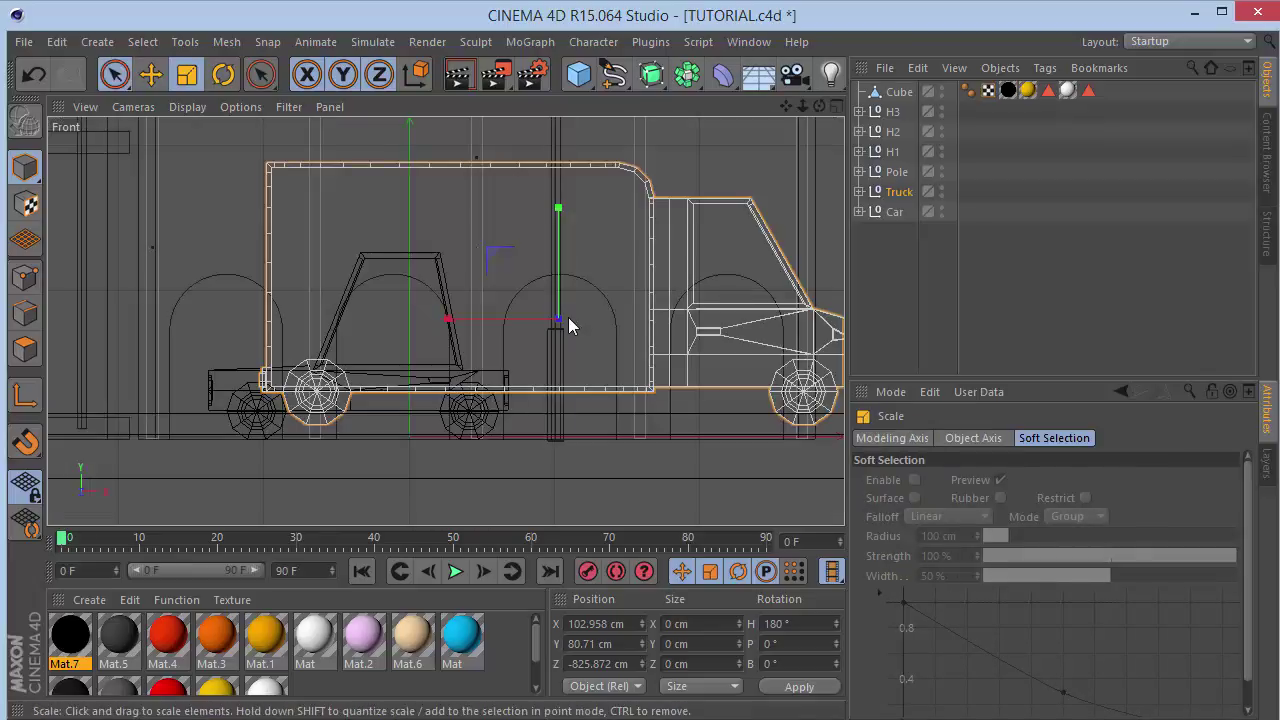
key(space)
drag(556, 270, 558, 283)
key(F1)
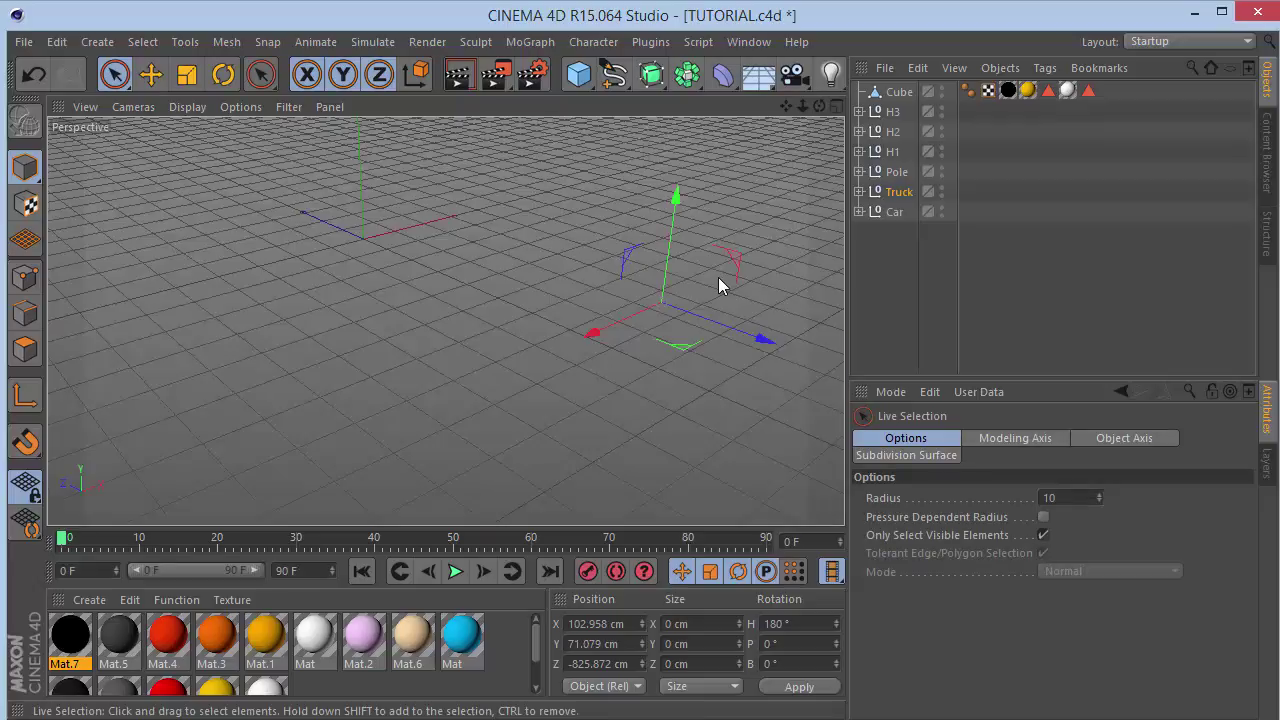
click(814, 129)
drag(819, 106, 812, 106)
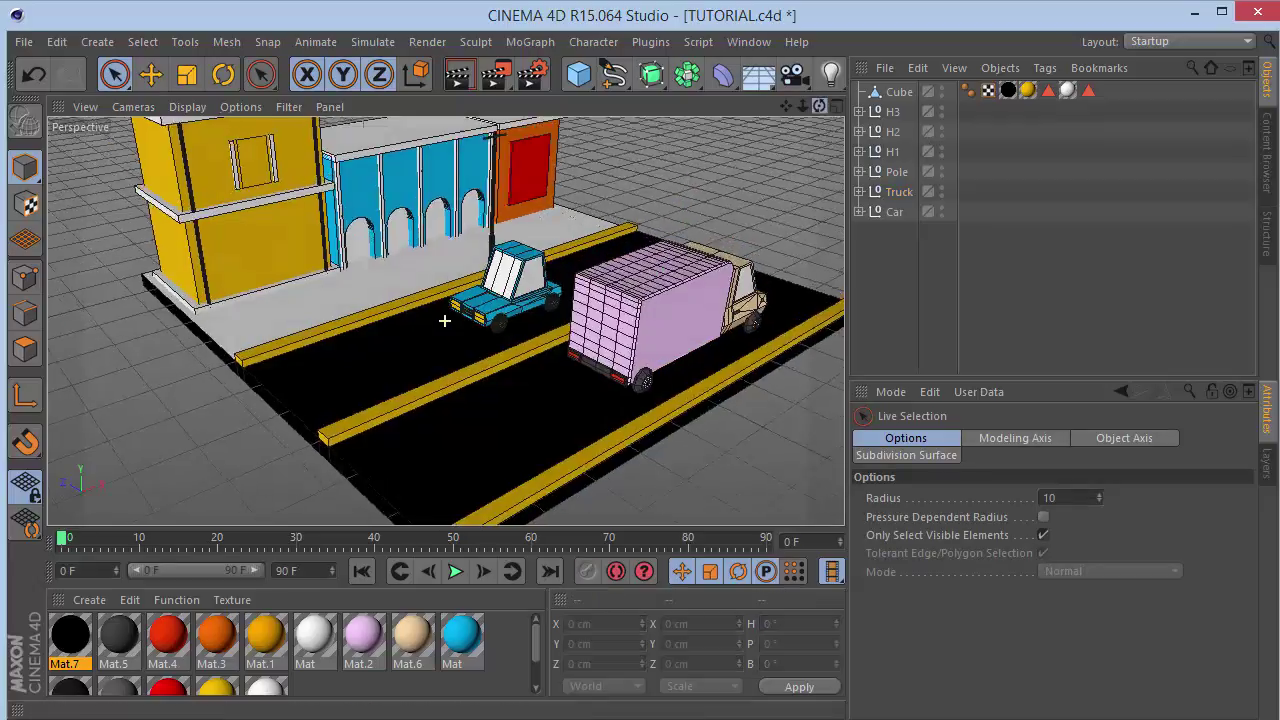
alt+drag(444, 320, 444, 320)
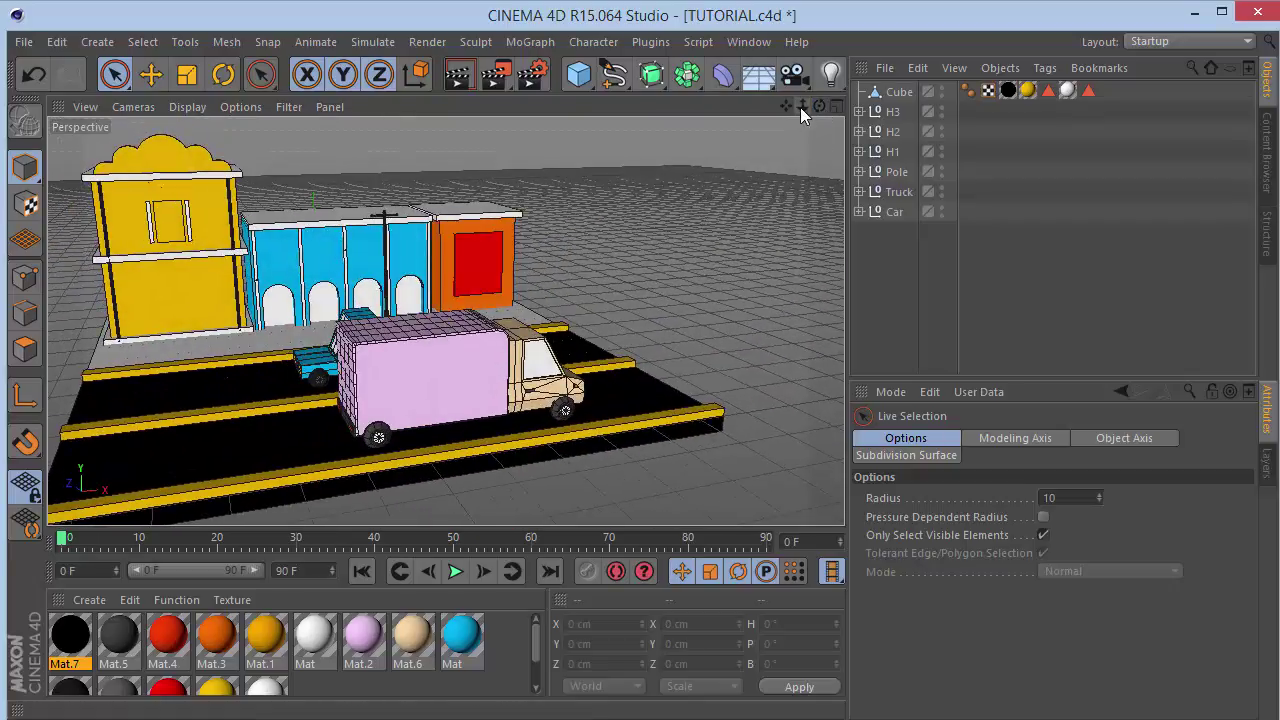
mouse_move(802, 107)
mouse_down()
mouse_move(820, 107)
mouse_move(819, 150)
mouse_move(821, 108)
mouse_up()
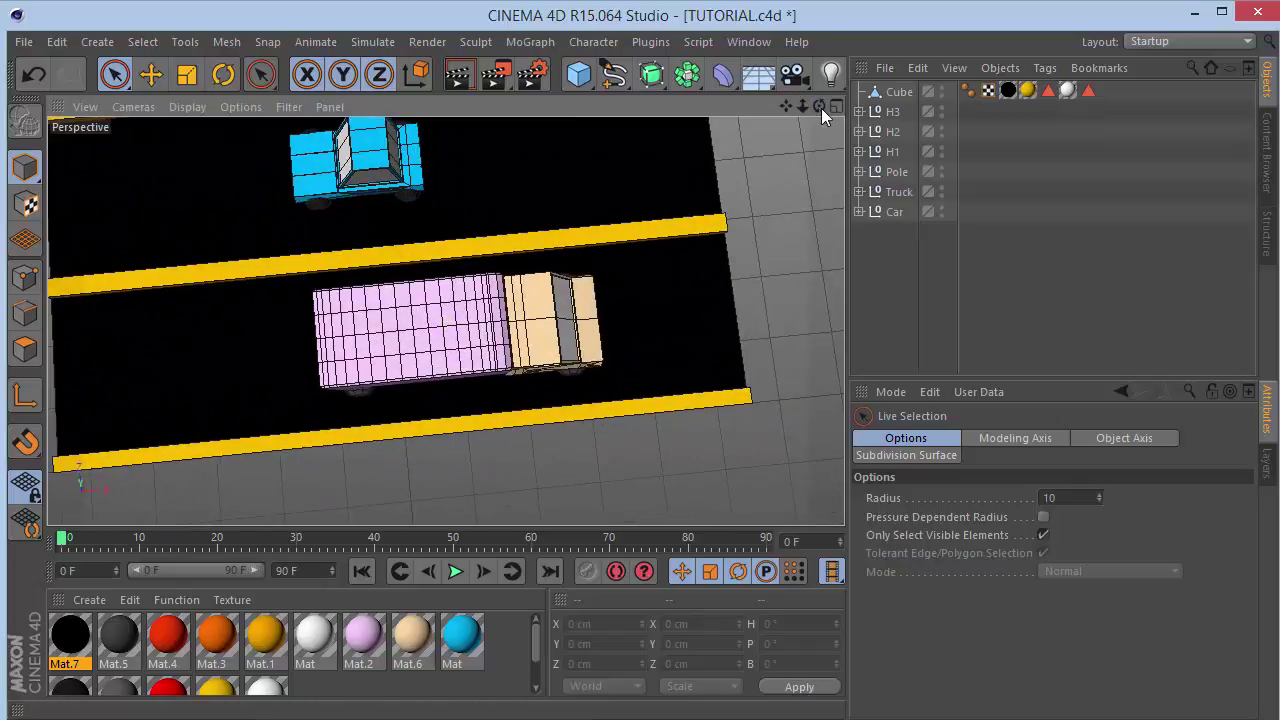
Extend the animation to 150 frames and stretch the preview range to cover its full length.
double_click(322, 573)
text(150)
key(Return)
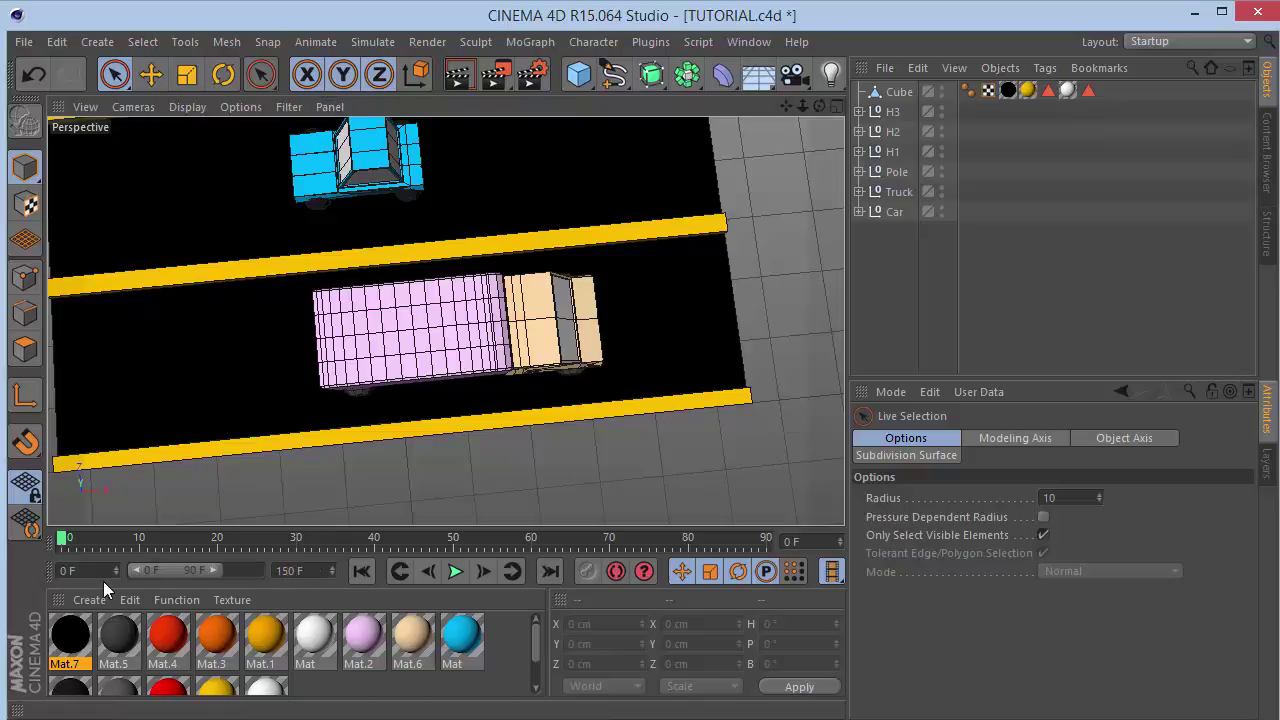
drag(199, 569, 255, 569)
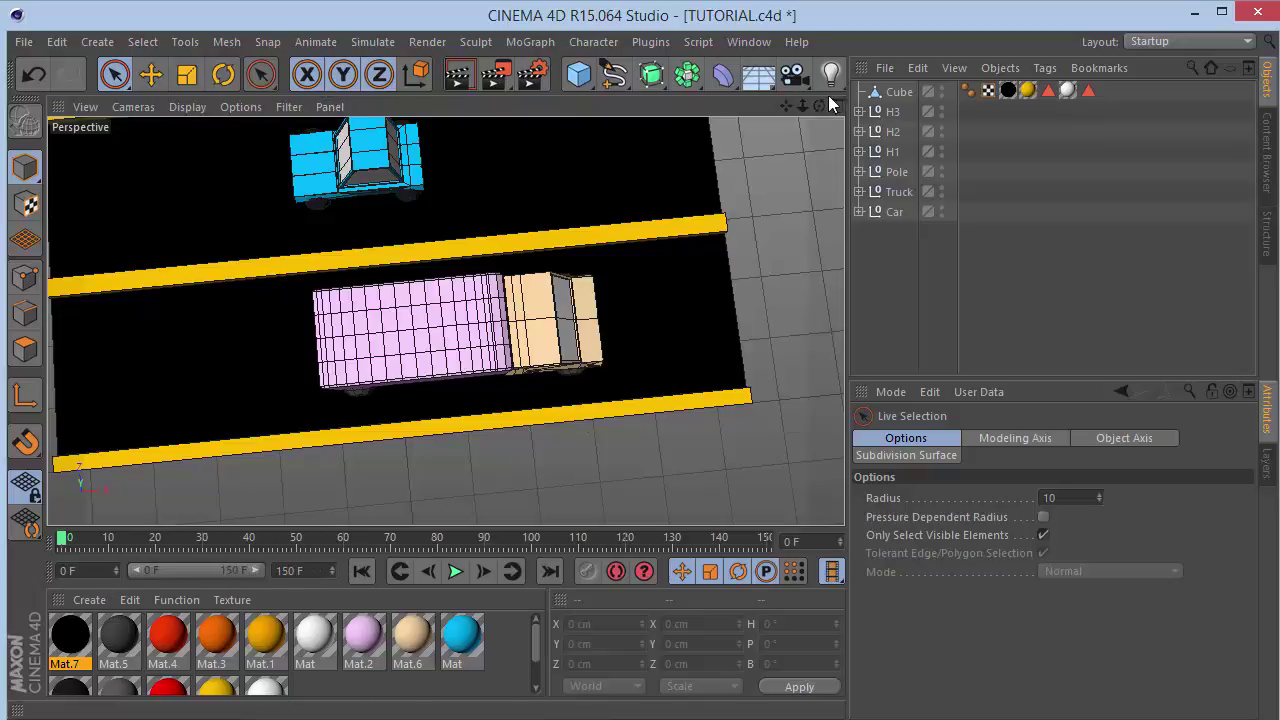
Hide the Truck in the editor viewport so the car is unobstructed.
drag(819, 106, 1026, 32)
click(941, 188)
click(941, 188)
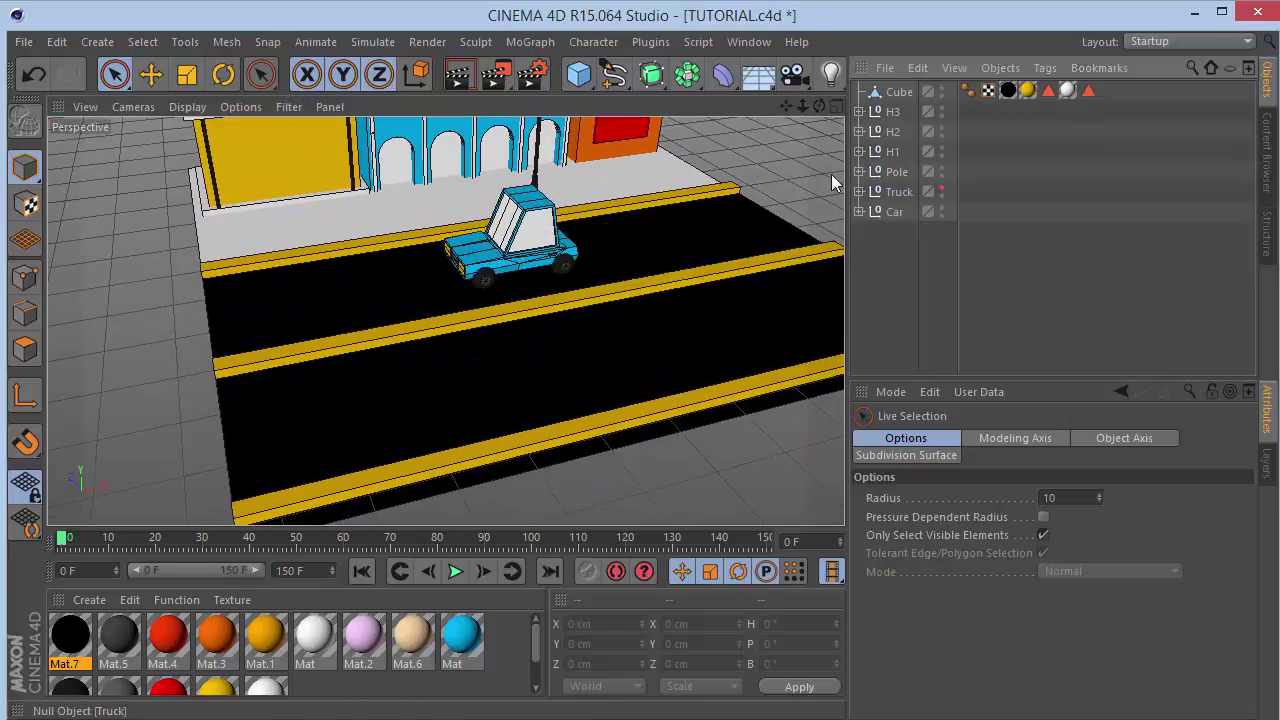
Set a P.Y keyframe of 0 cm at frame 0 on the Cube body inside the Car group.
scroll(501, 251, up, 8)
scroll(501, 251, down, 2)
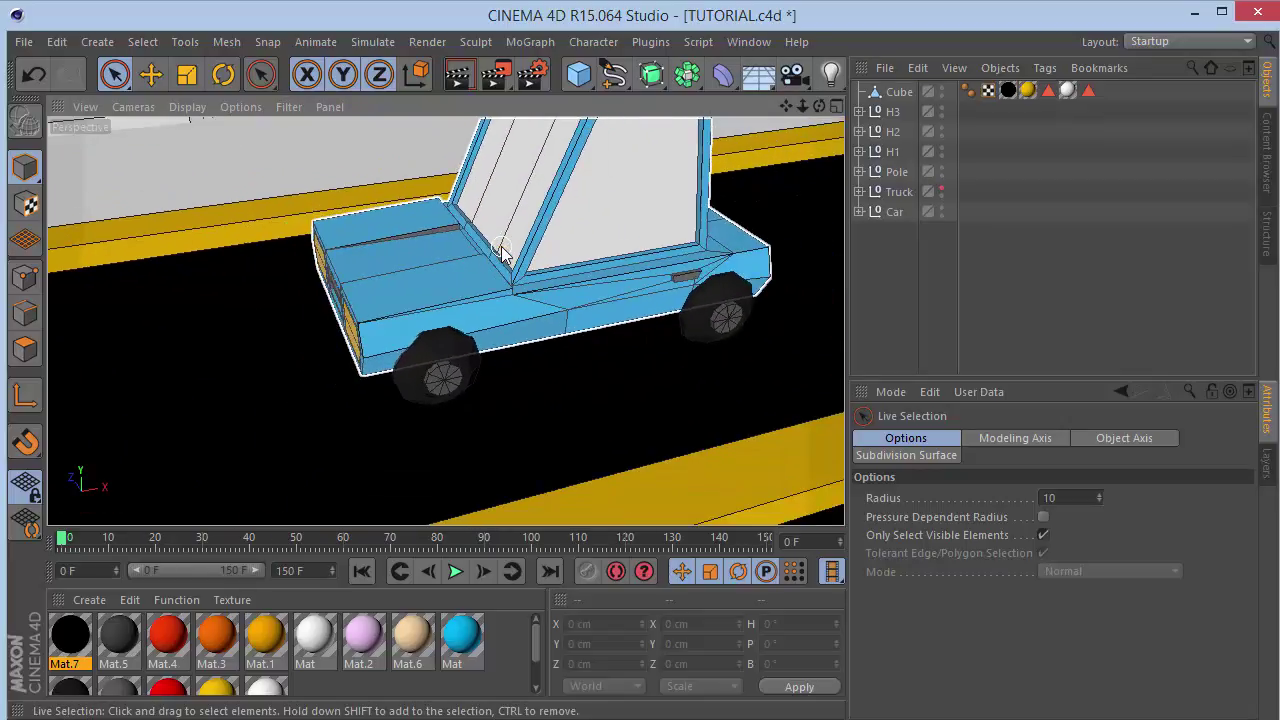
drag(820, 106, 785, 140)
click(888, 212)
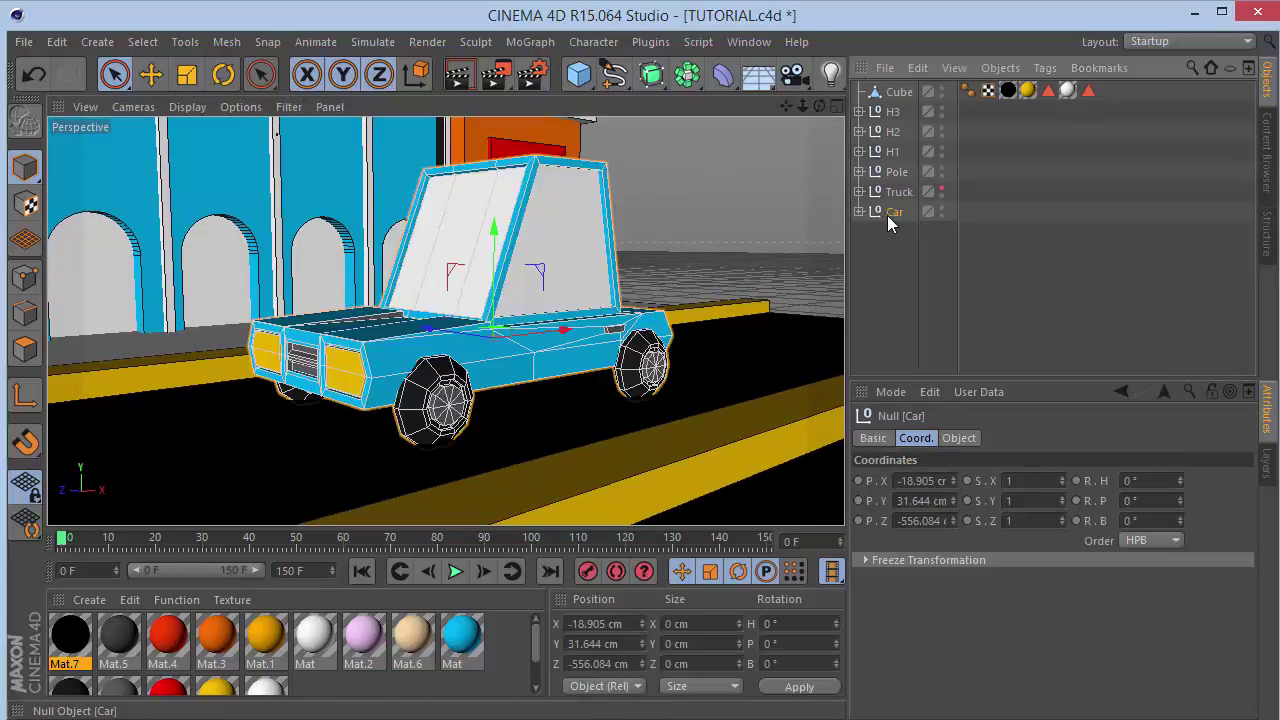
click(860, 212)
click(912, 251)
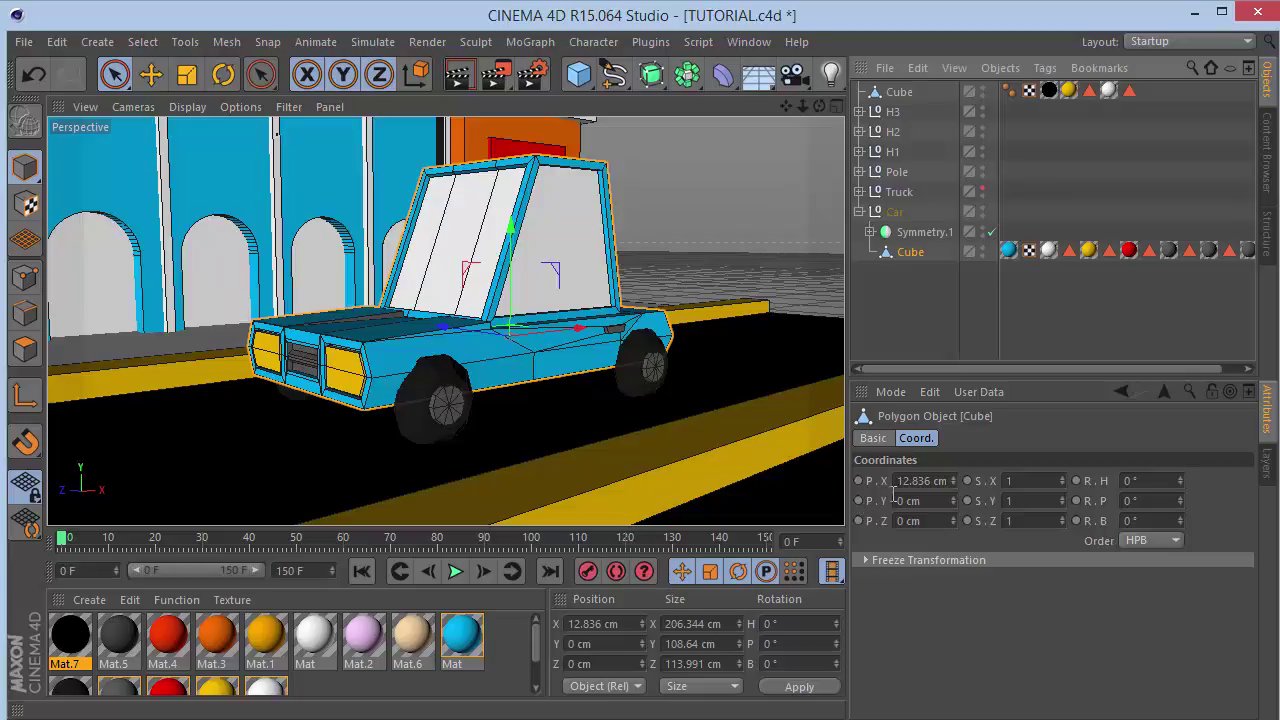
click(858, 500)
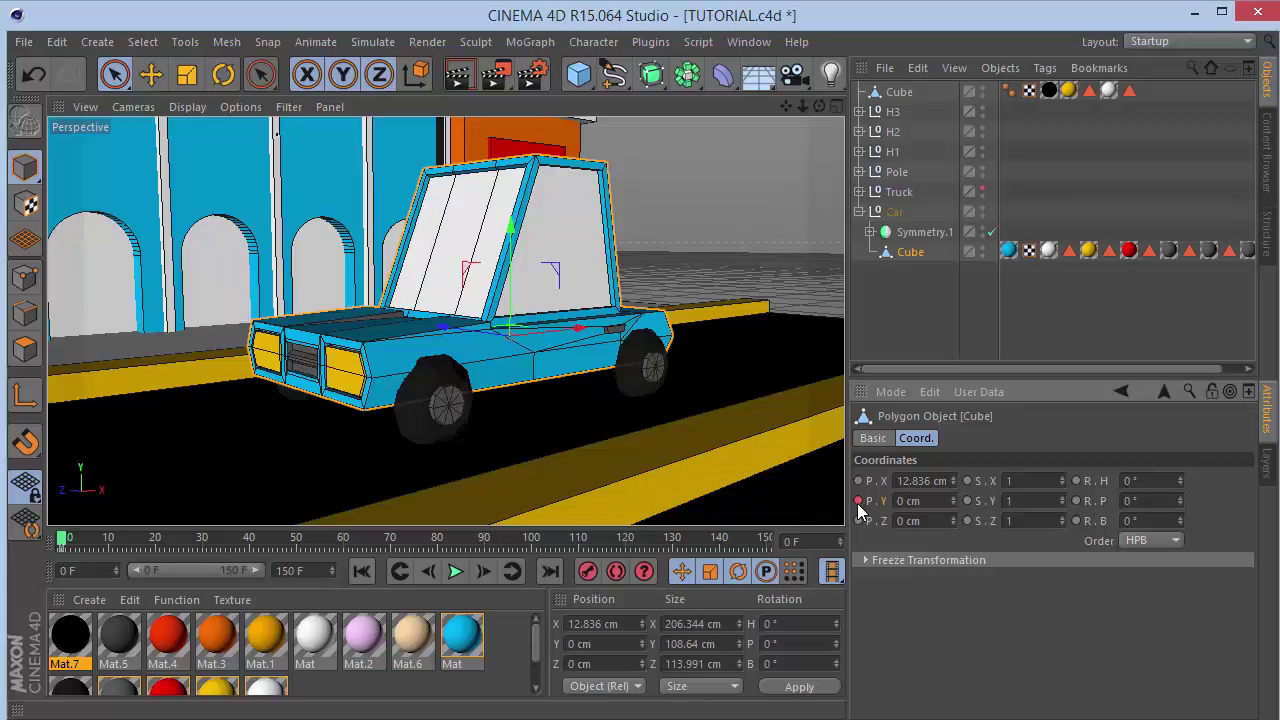
Keyframe the car body's P.Y at 4 cm on frame 10.
click(109, 540)
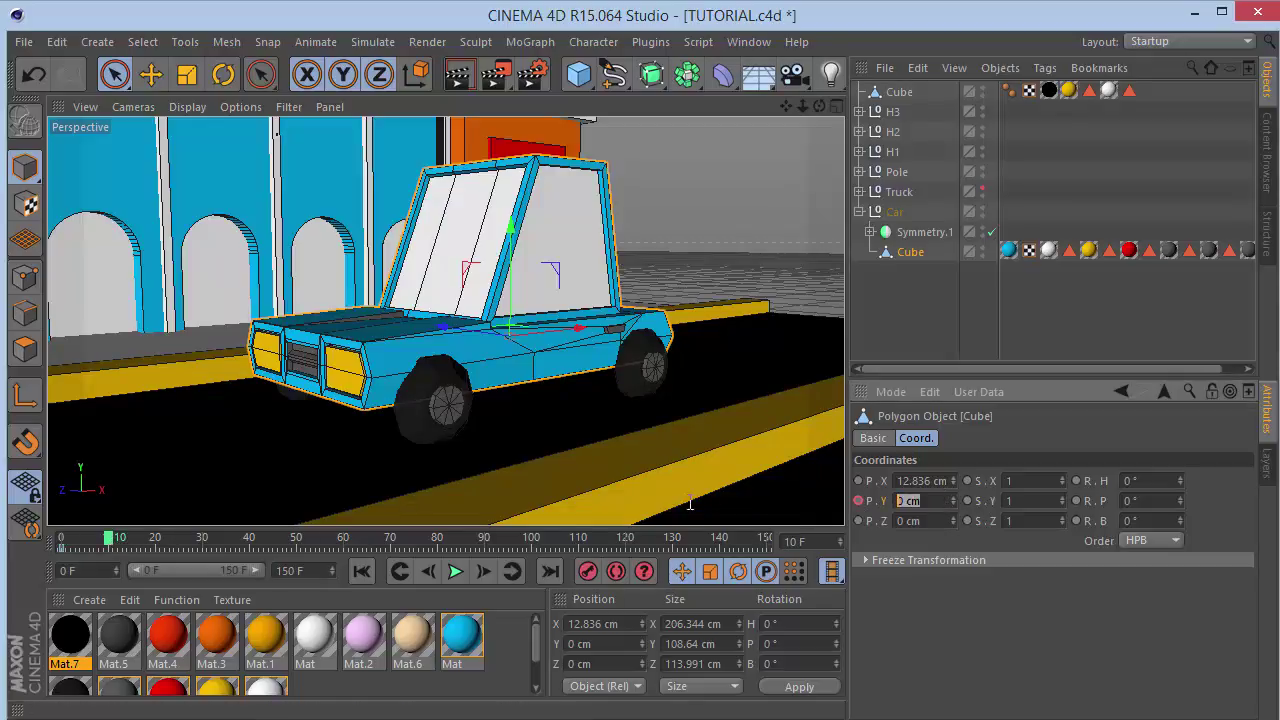
text(4)
key(Return)
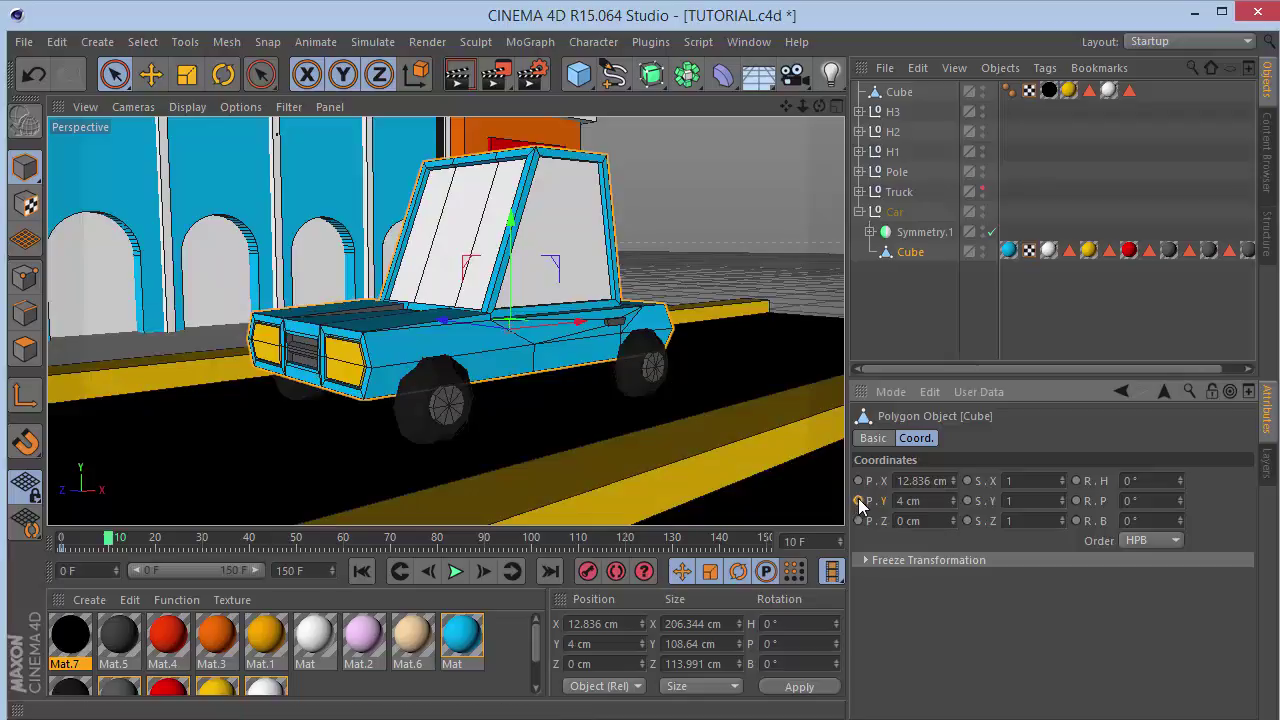
Keyframe the car body's P.Y at 0 cm on frame 20 and at -4 cm on frame 30.
drag(115, 545, 137, 545)
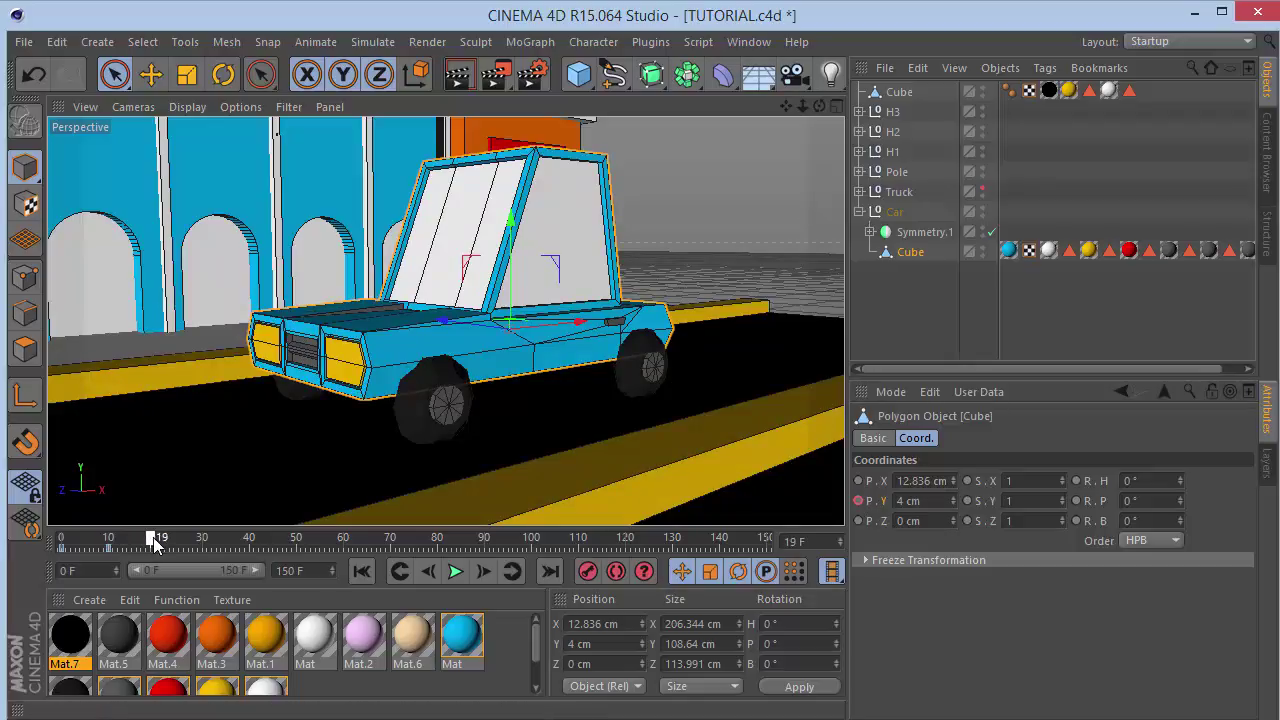
drag(930, 504, 531, 489)
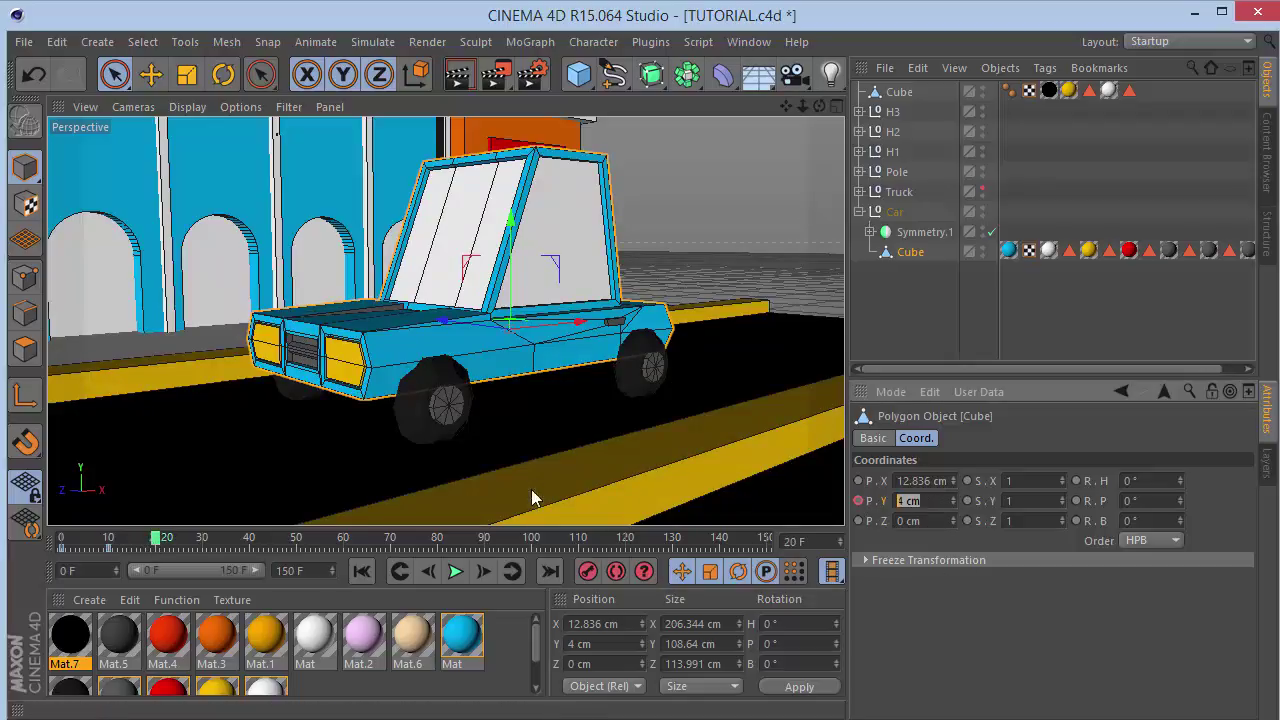
text(0)
key(Return)
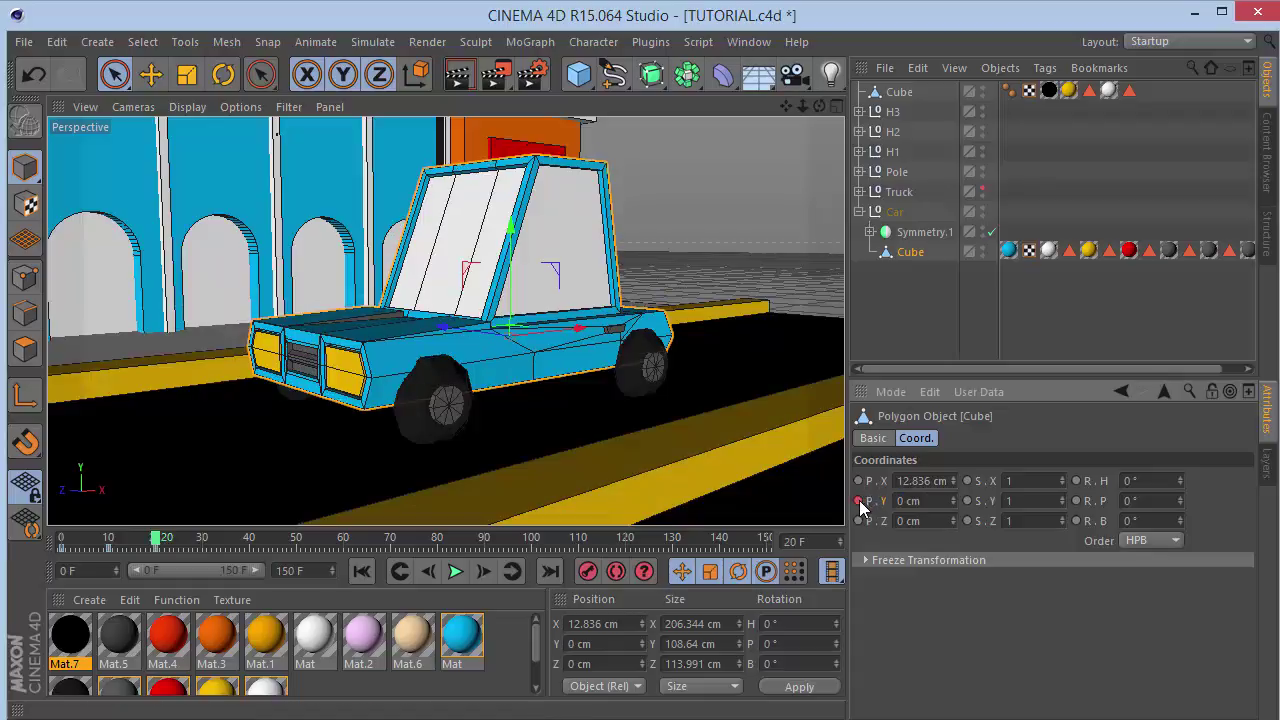
drag(157, 538, 205, 538)
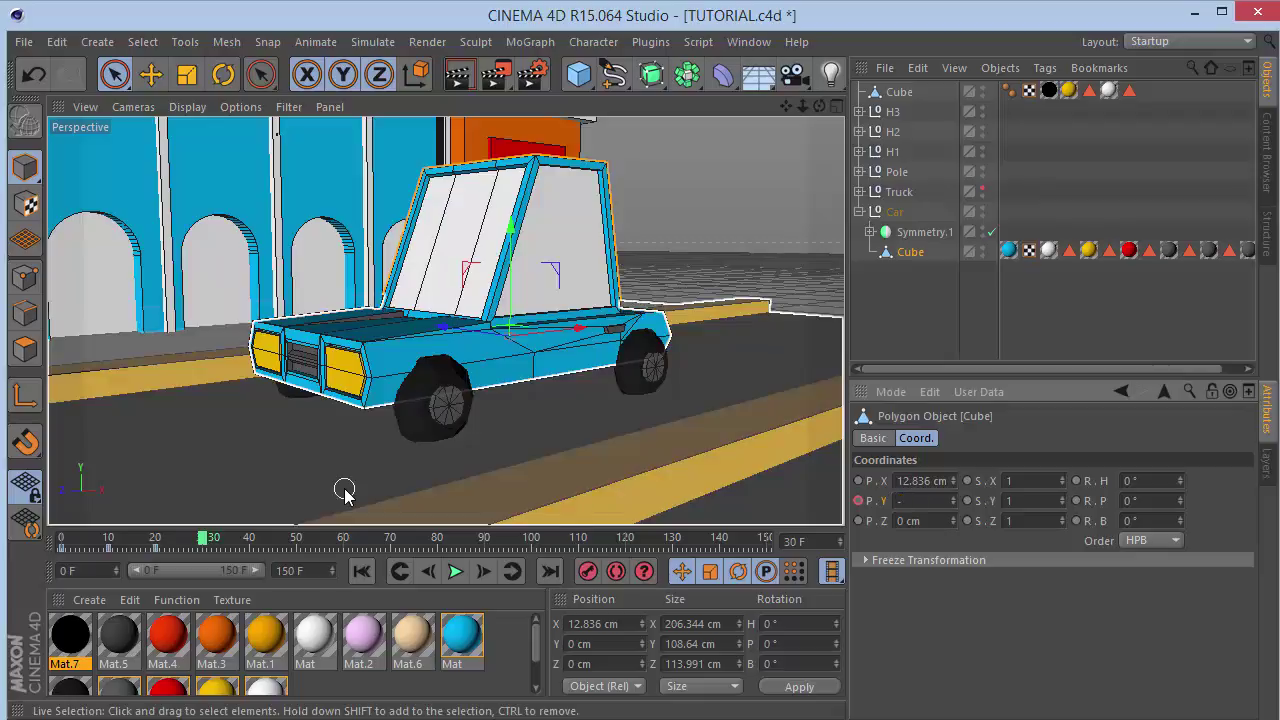
ctrl+click(858, 501)
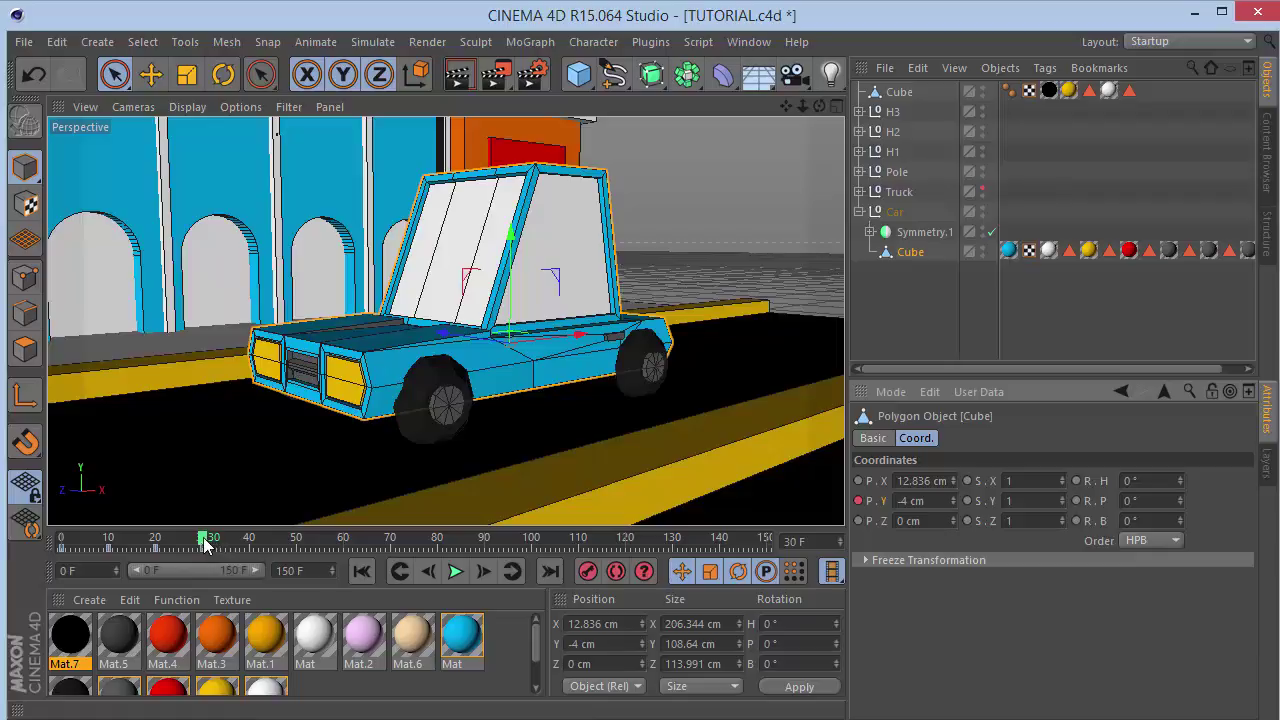
Copy the car body's four P.Y keyframes from frames 0 to 30 and try to paste them in place from frame 40.
drag(204, 543, 21, 559)
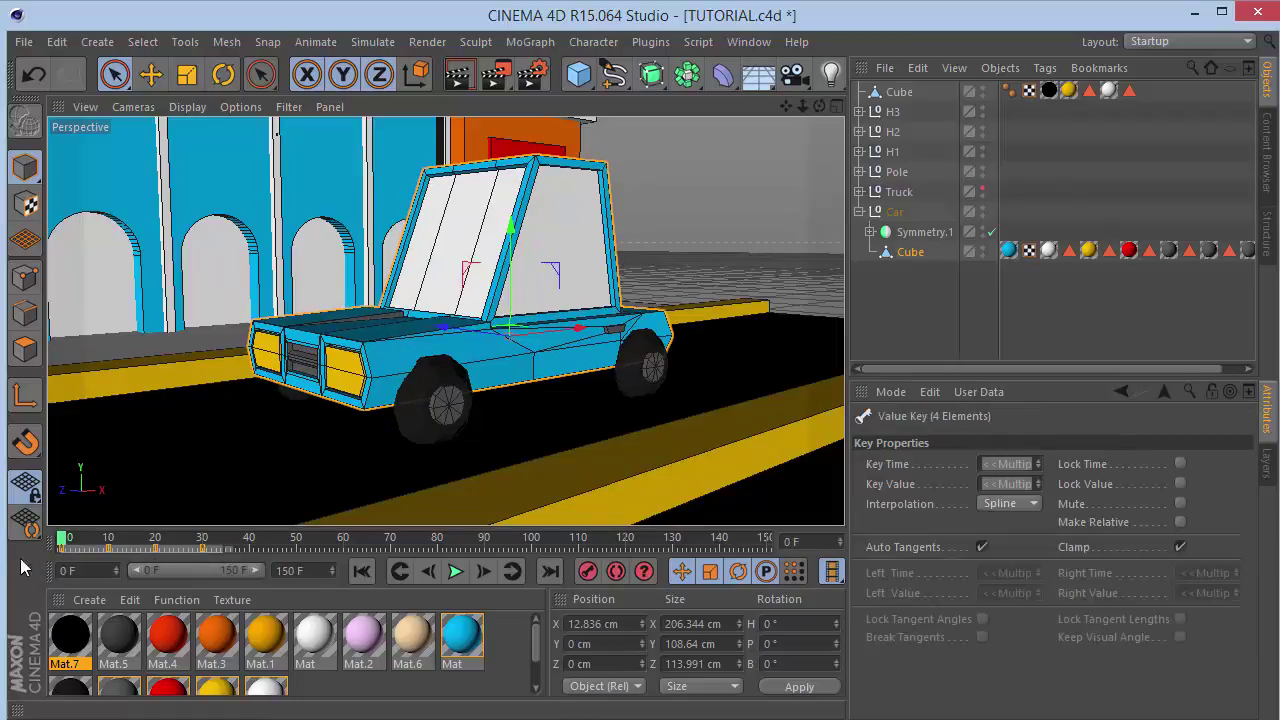
click(251, 545)
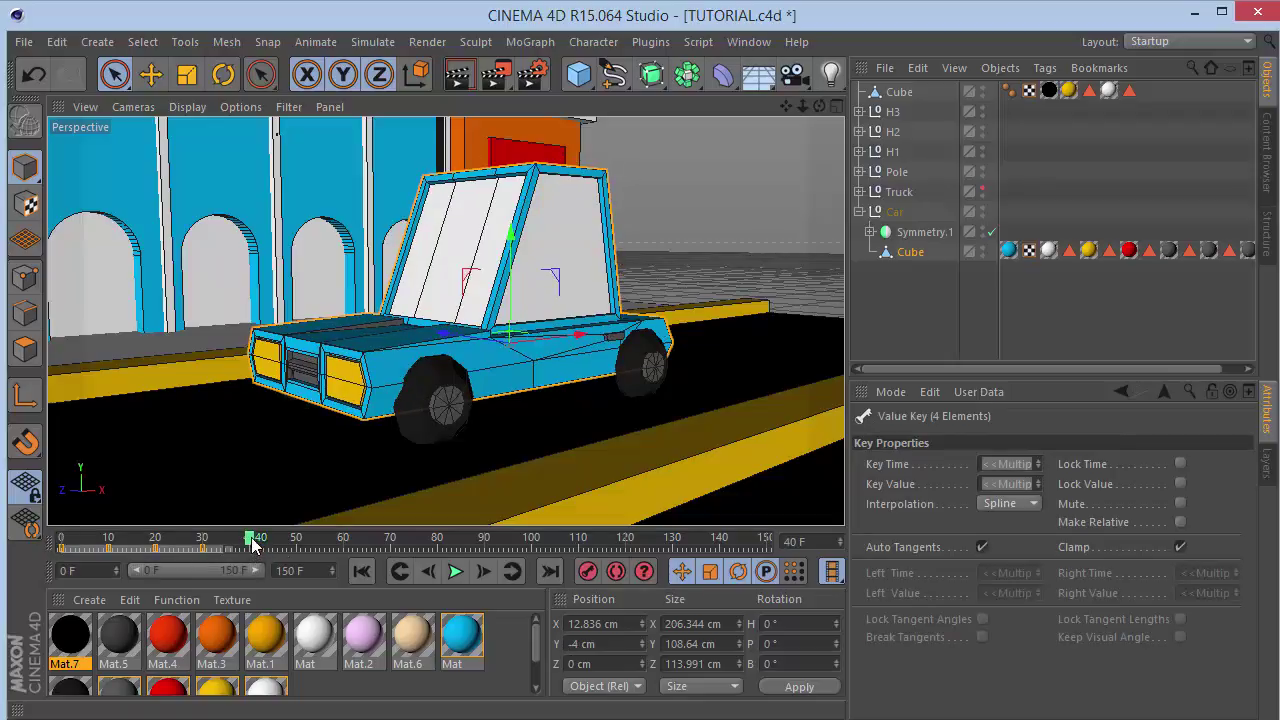
click(250, 549)
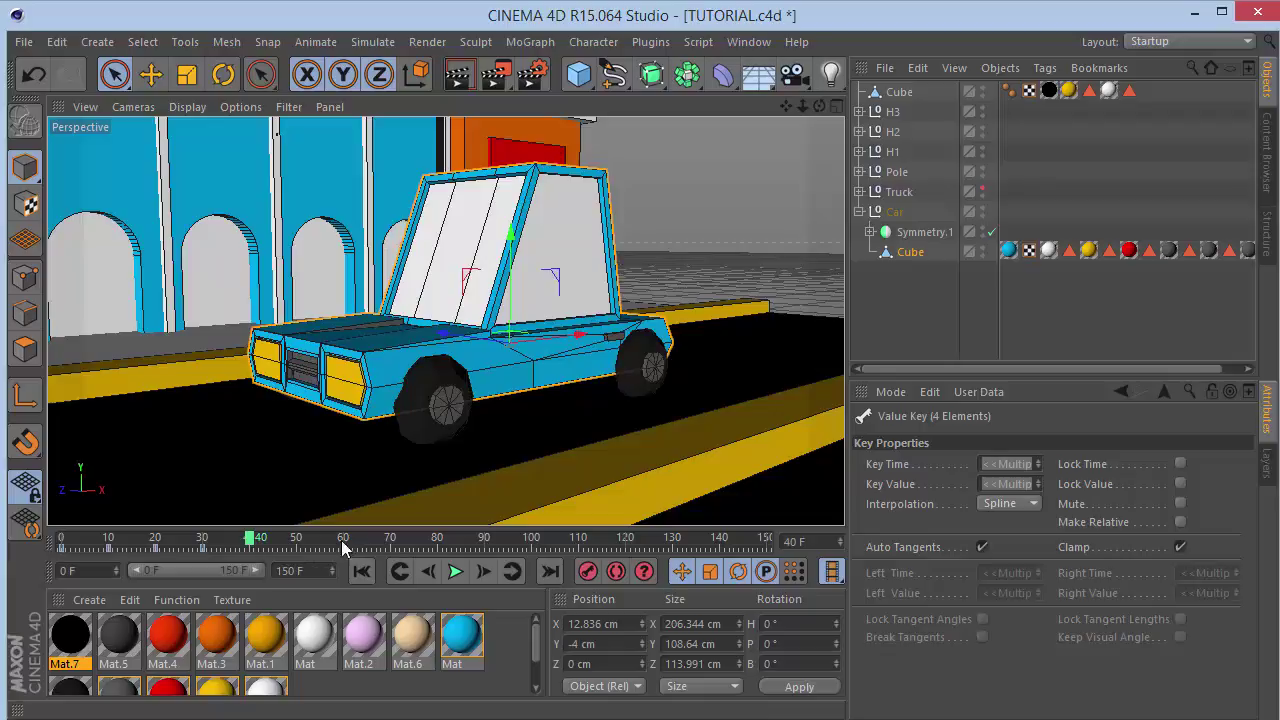
right_click(256, 548)
click(446, 542)
right_click(103, 556)
click(94, 531)
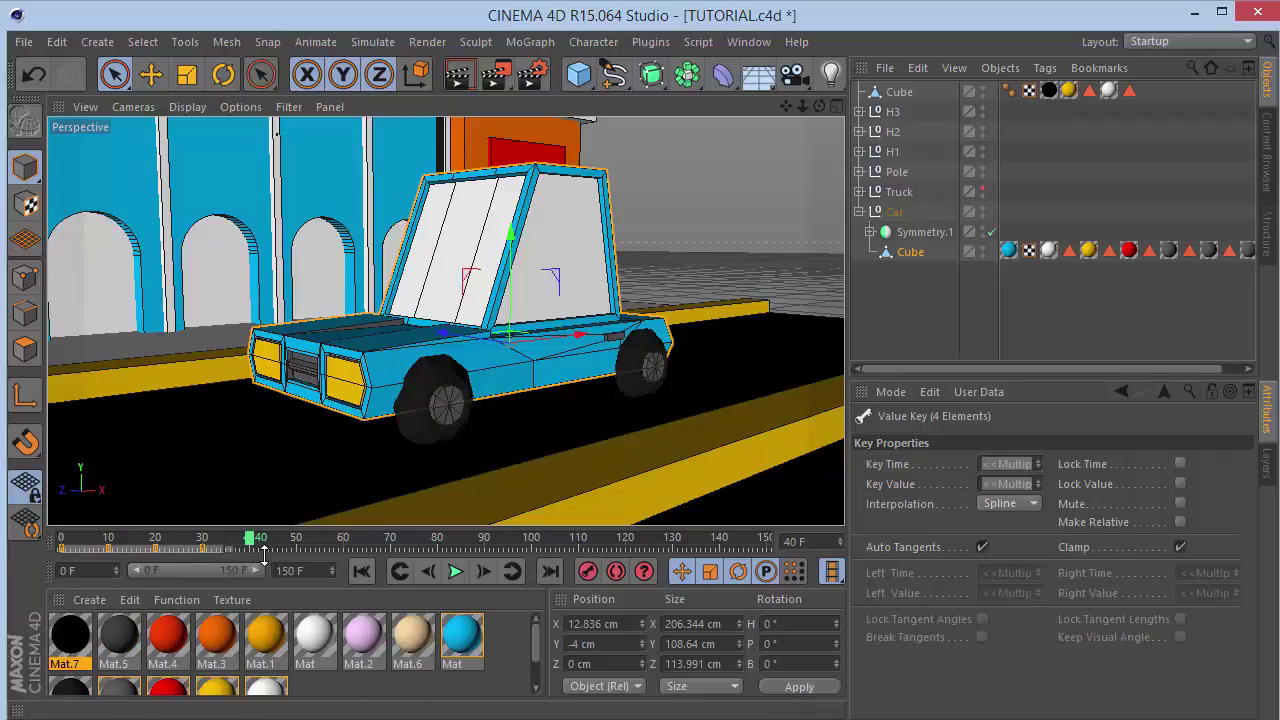
right_click(252, 550)
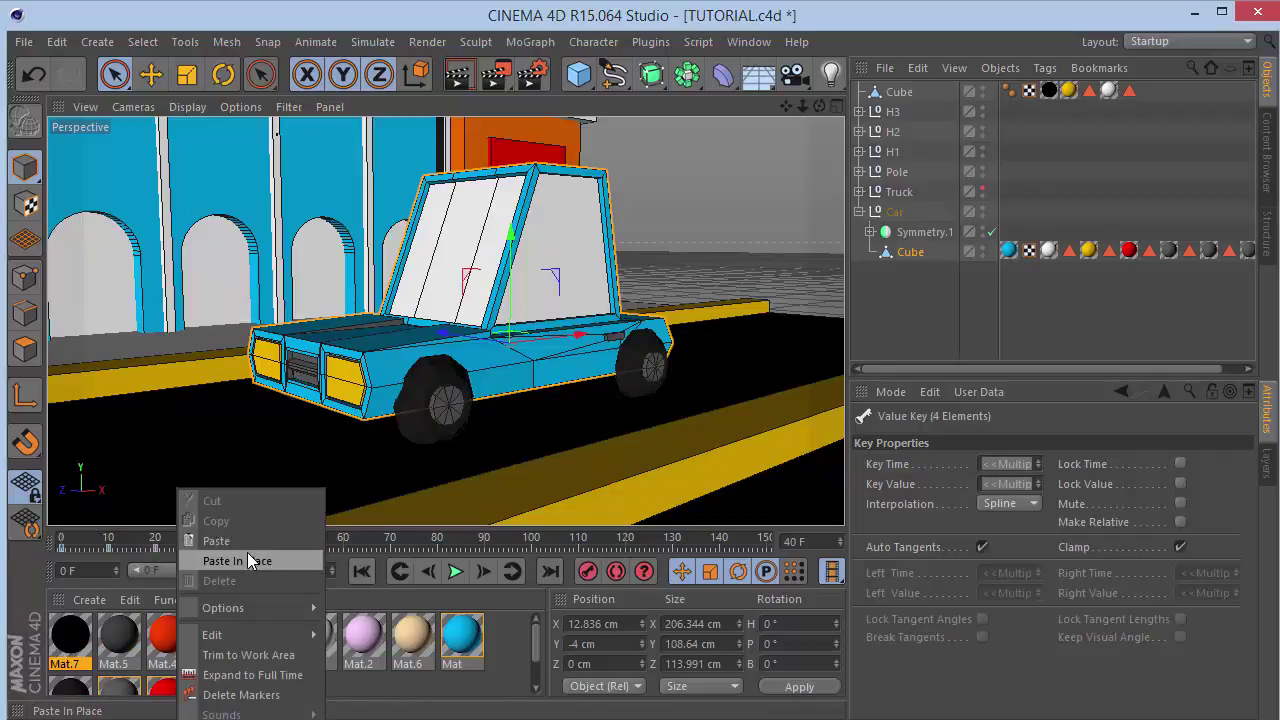
click(250, 561)
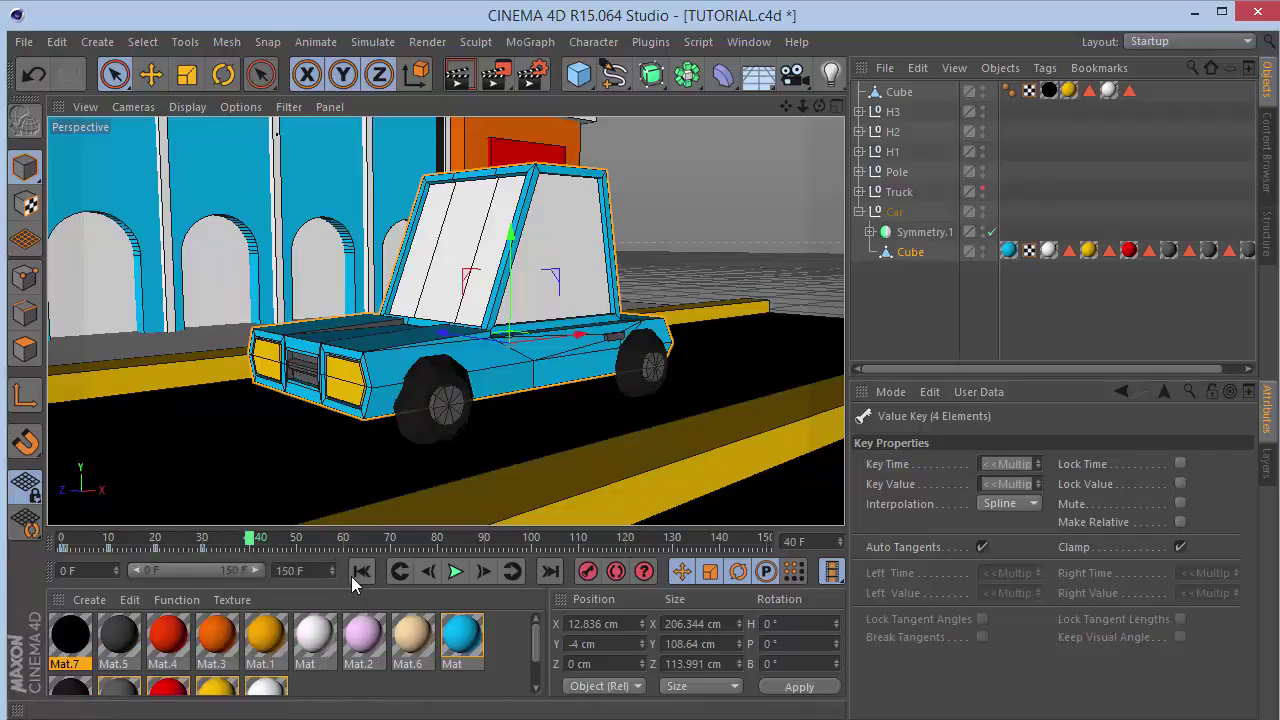
Show the animation tracks of the car body Cube and select its Y position keys from frame 0 to 30.
right_click(265, 550)
click(267, 547)
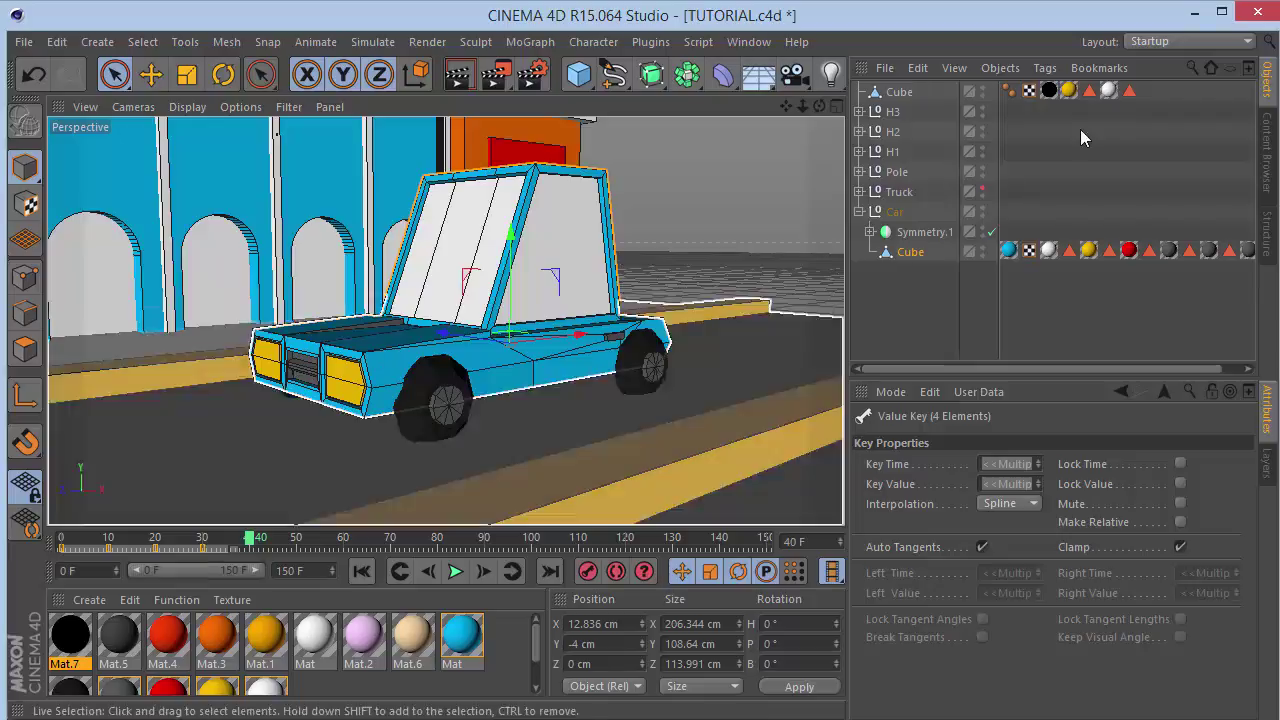
right_click(905, 256)
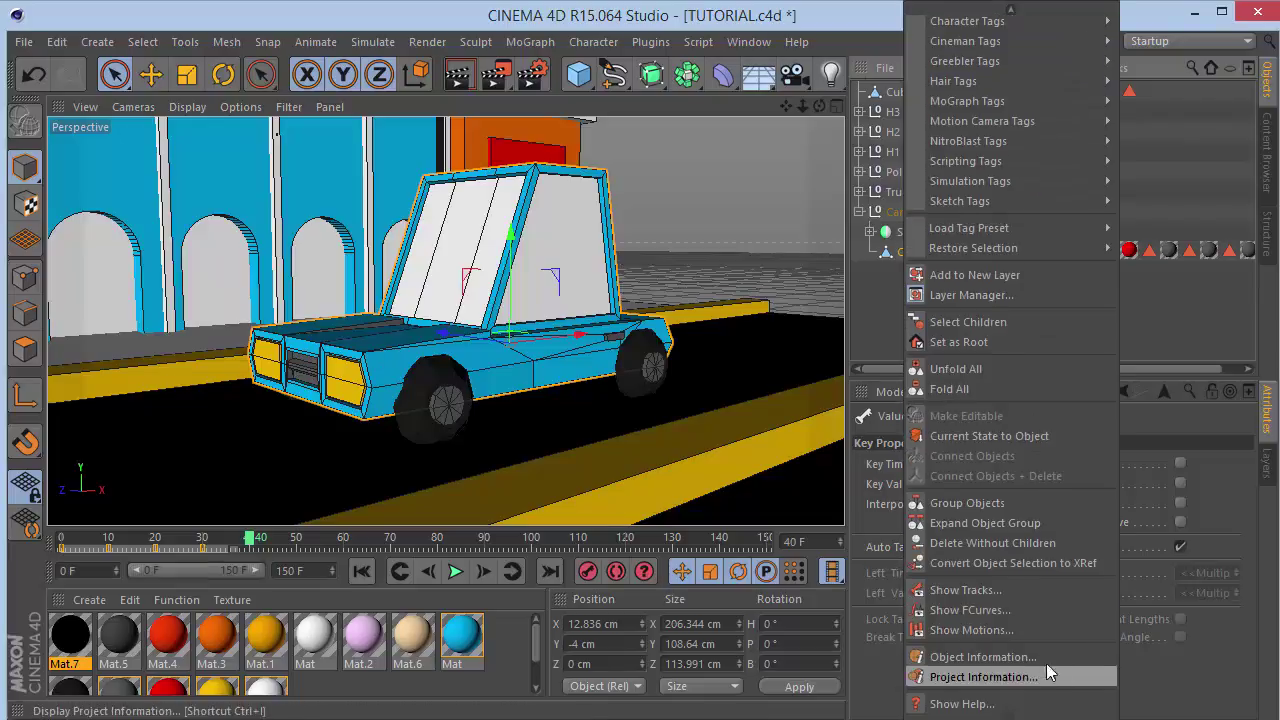
click(1008, 592)
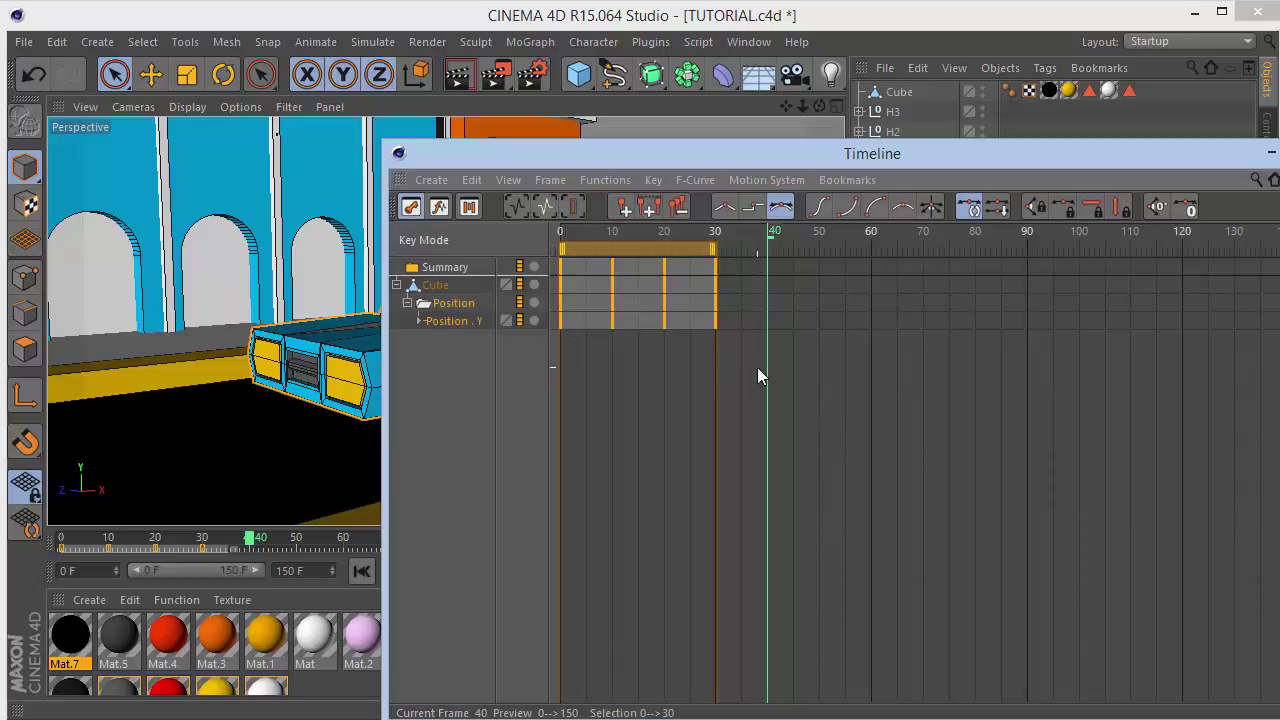
drag(744, 357, 550, 237)
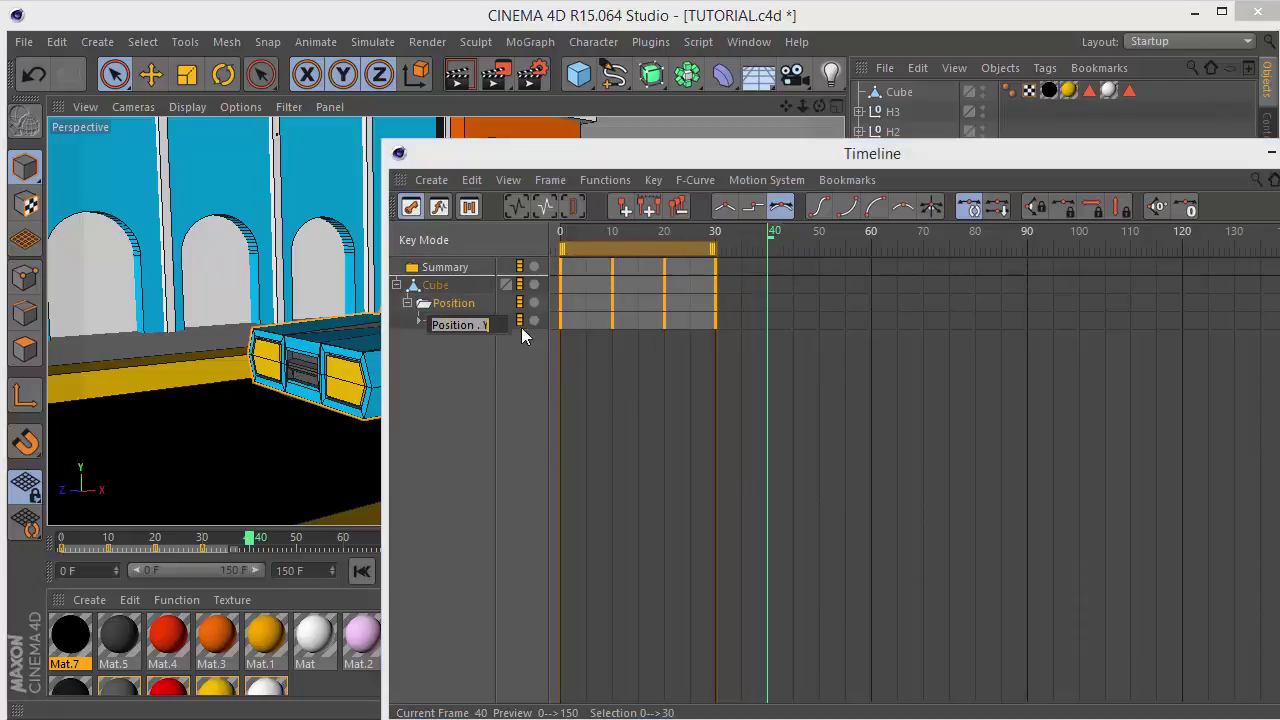
drag(760, 351, 545, 317)
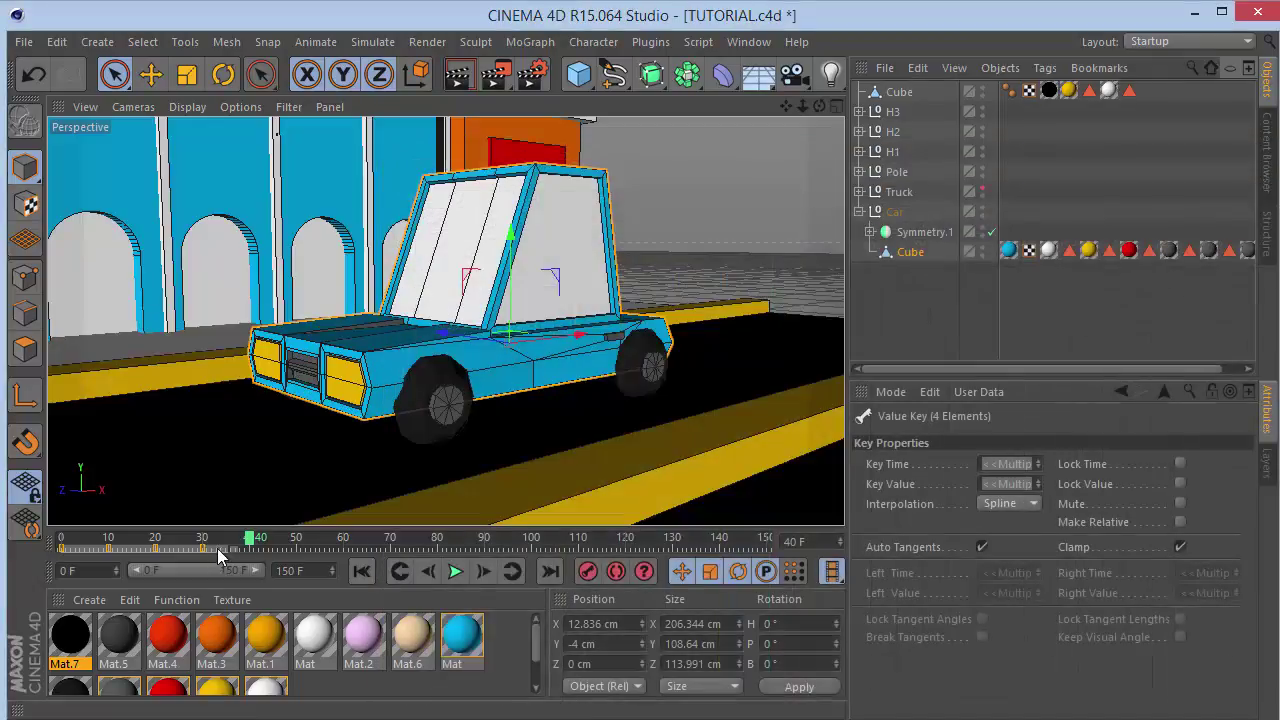
Copy the car body's selected position keys and paste them at frame 40.
drag(218, 549, 247, 549)
key(ctrl+z)
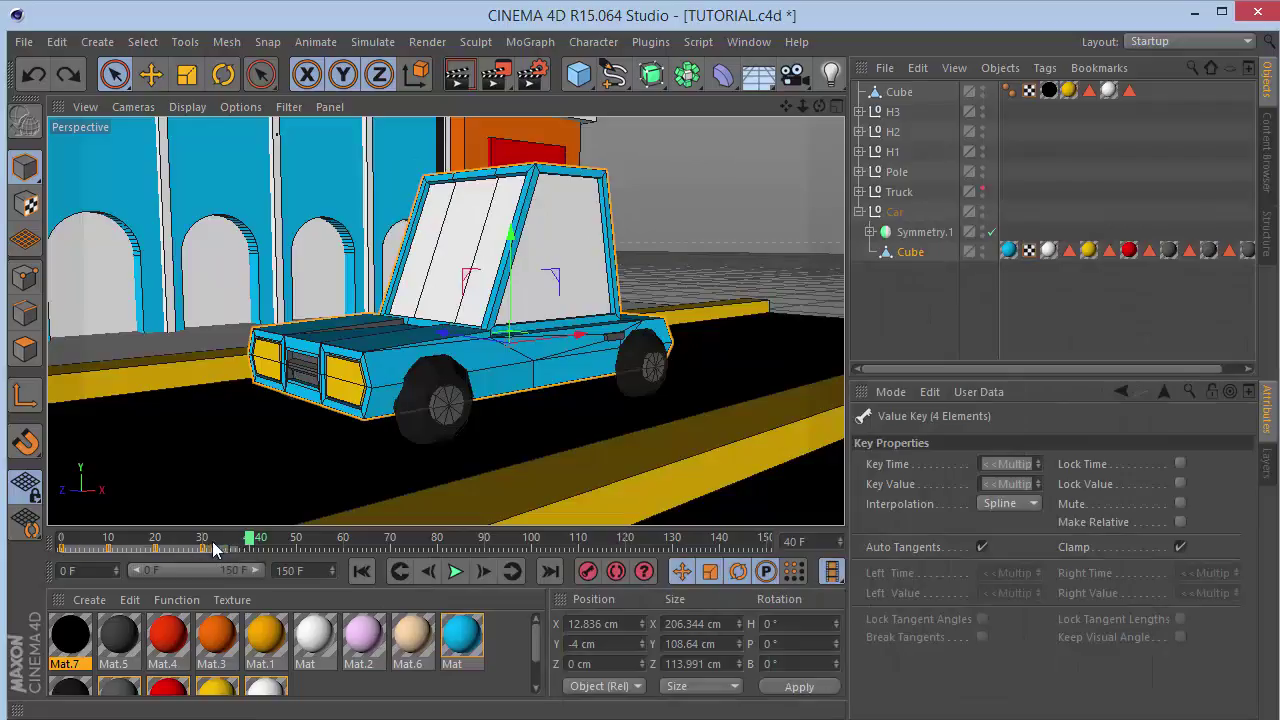
right_click(148, 547)
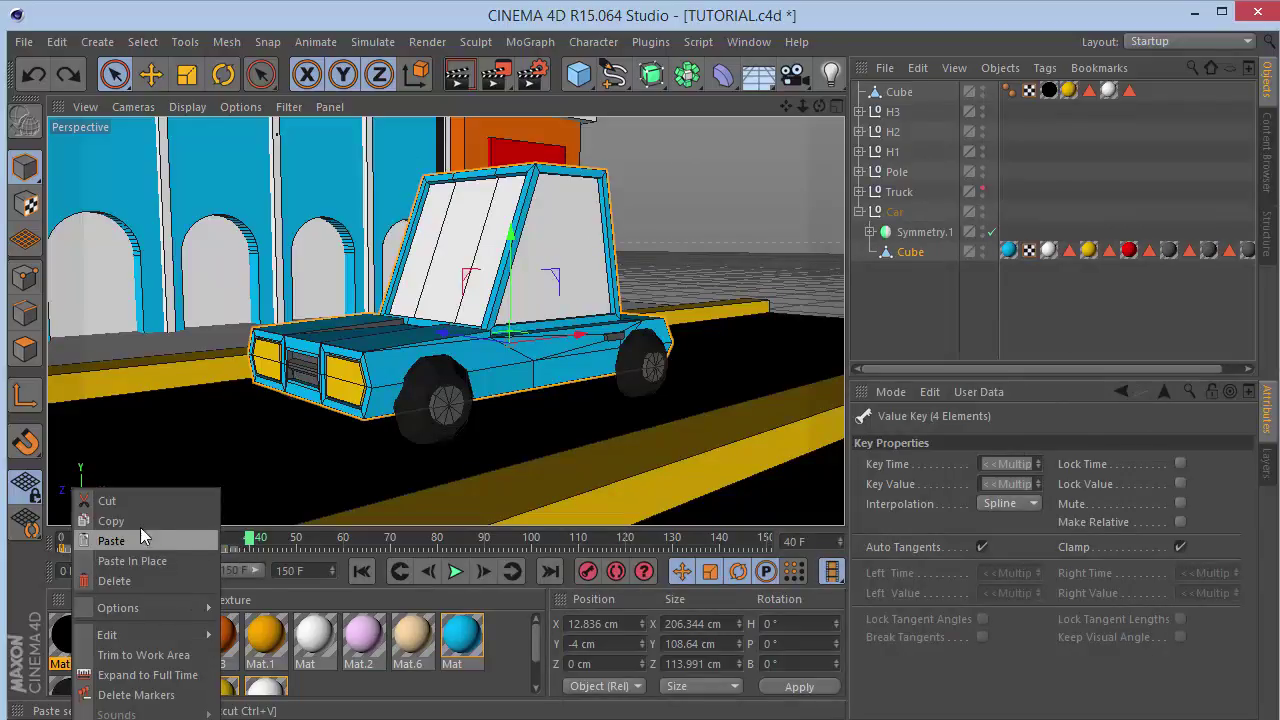
click(138, 523)
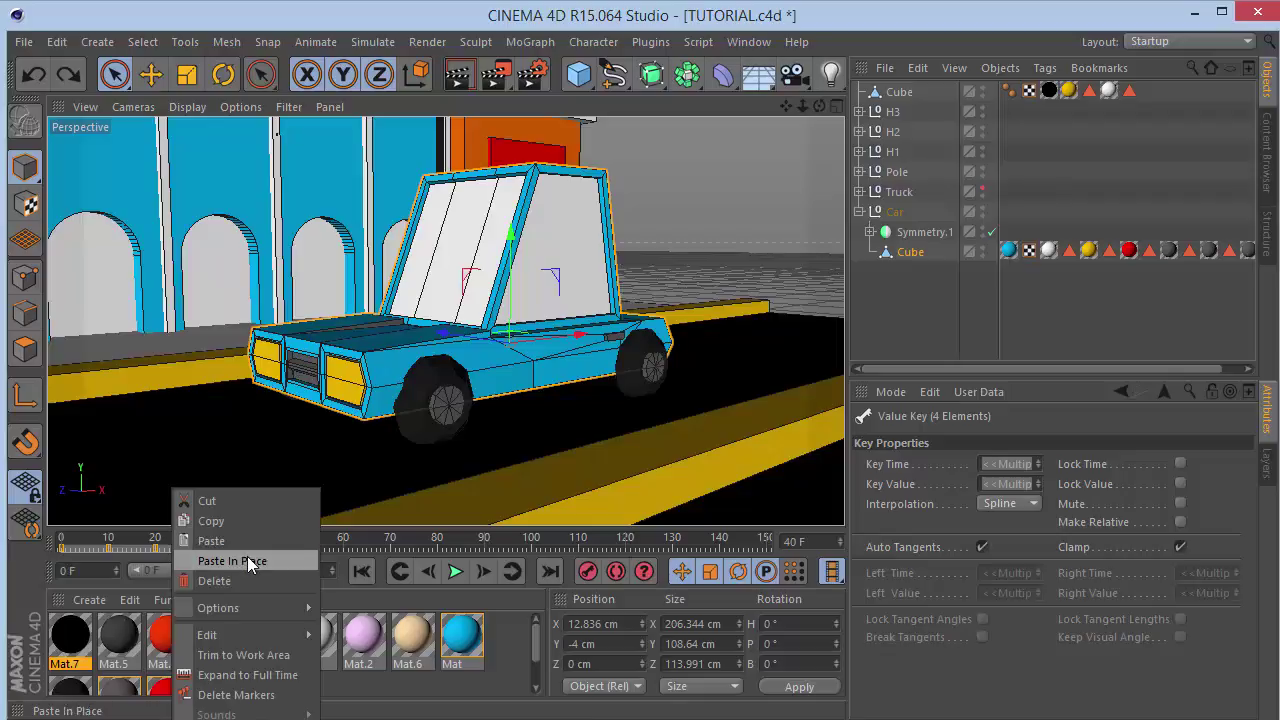
click(247, 541)
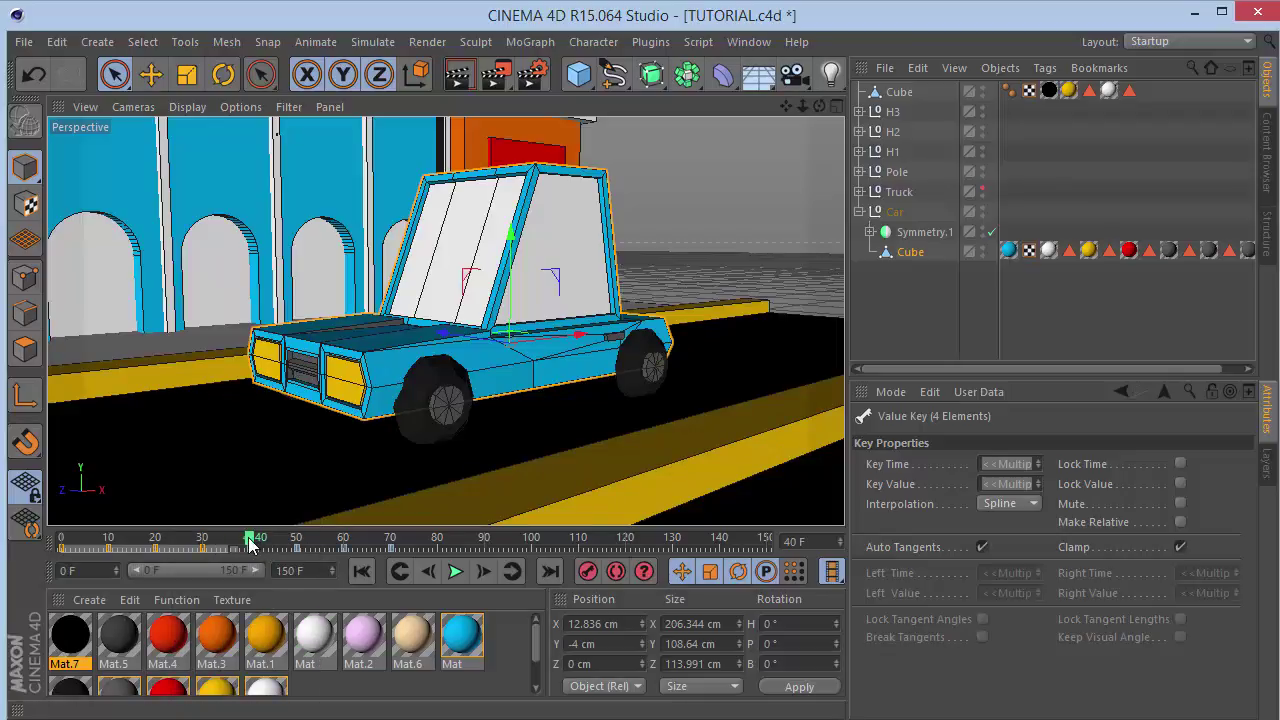
Paste the copied position keys again at frames 80 and 120, and deselect the car body.
drag(249, 541, 428, 556)
right_click(436, 549)
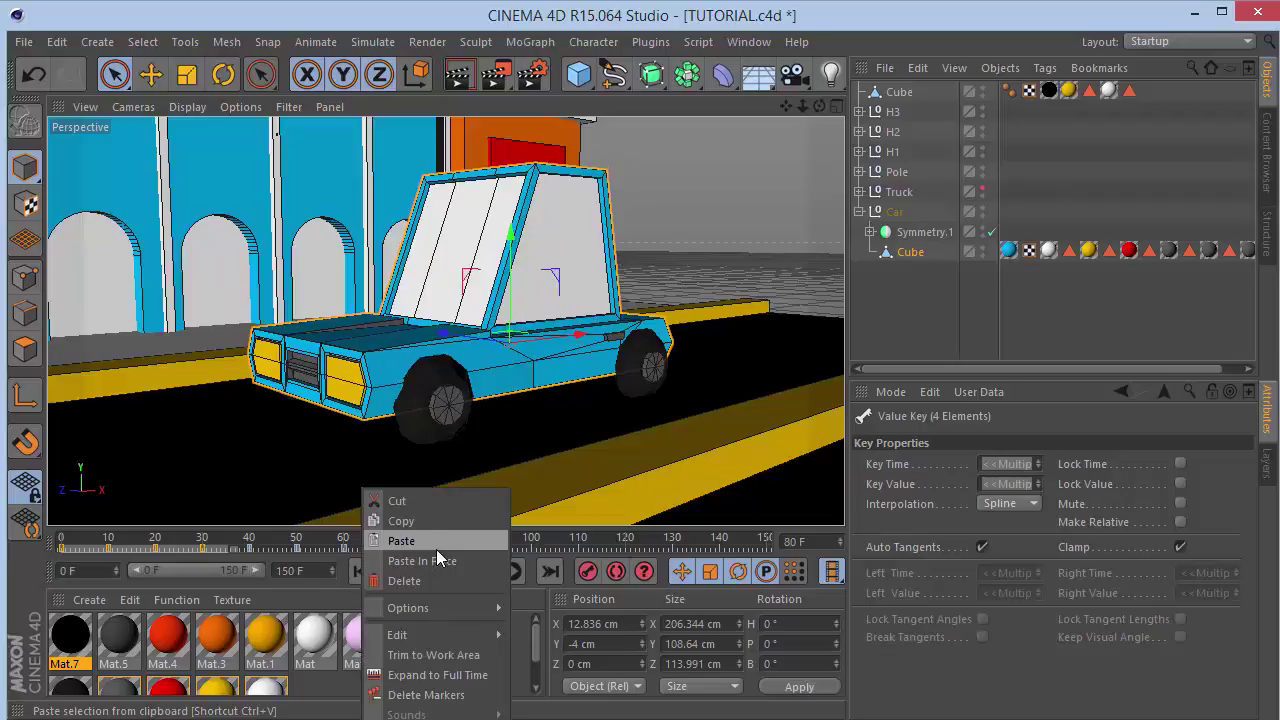
click(436, 549)
drag(441, 543, 620, 540)
right_click(626, 541)
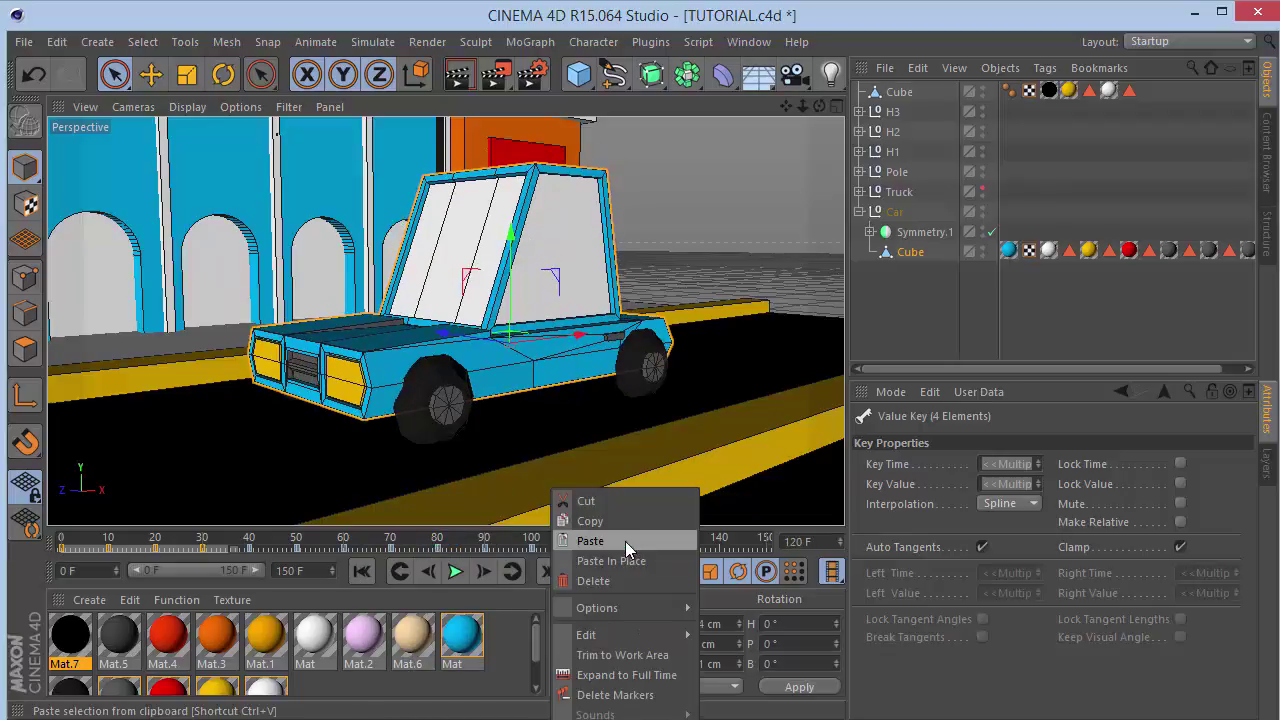
click(624, 557)
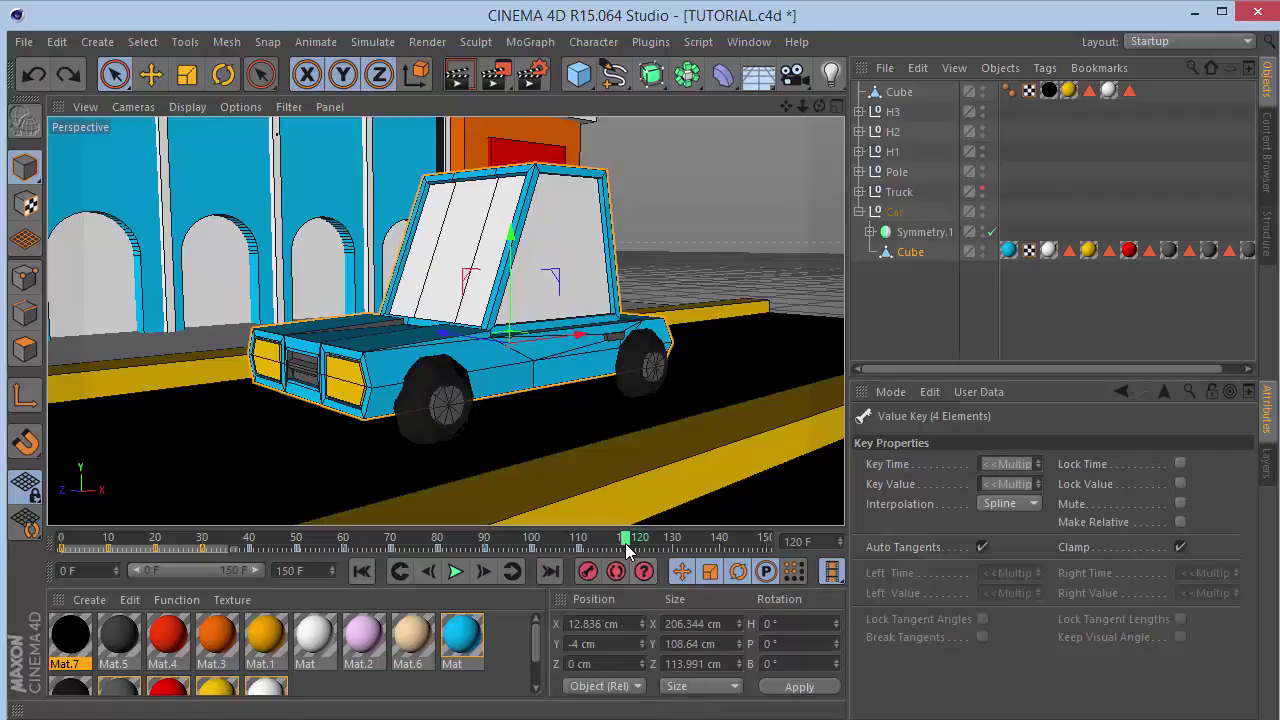
right_click(626, 550)
click(624, 538)
click(953, 326)
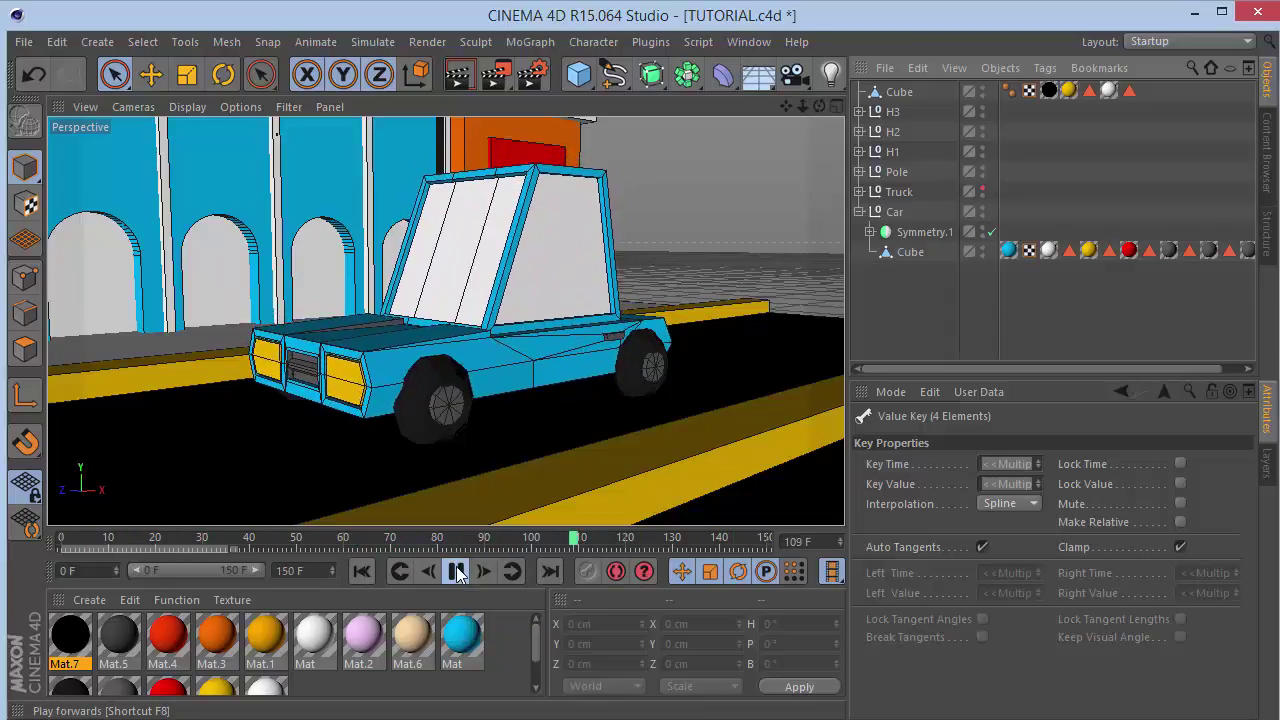
Show the F-curves of the car body Cube and set all its Y position keys to linear interpolation.
click(905, 252)
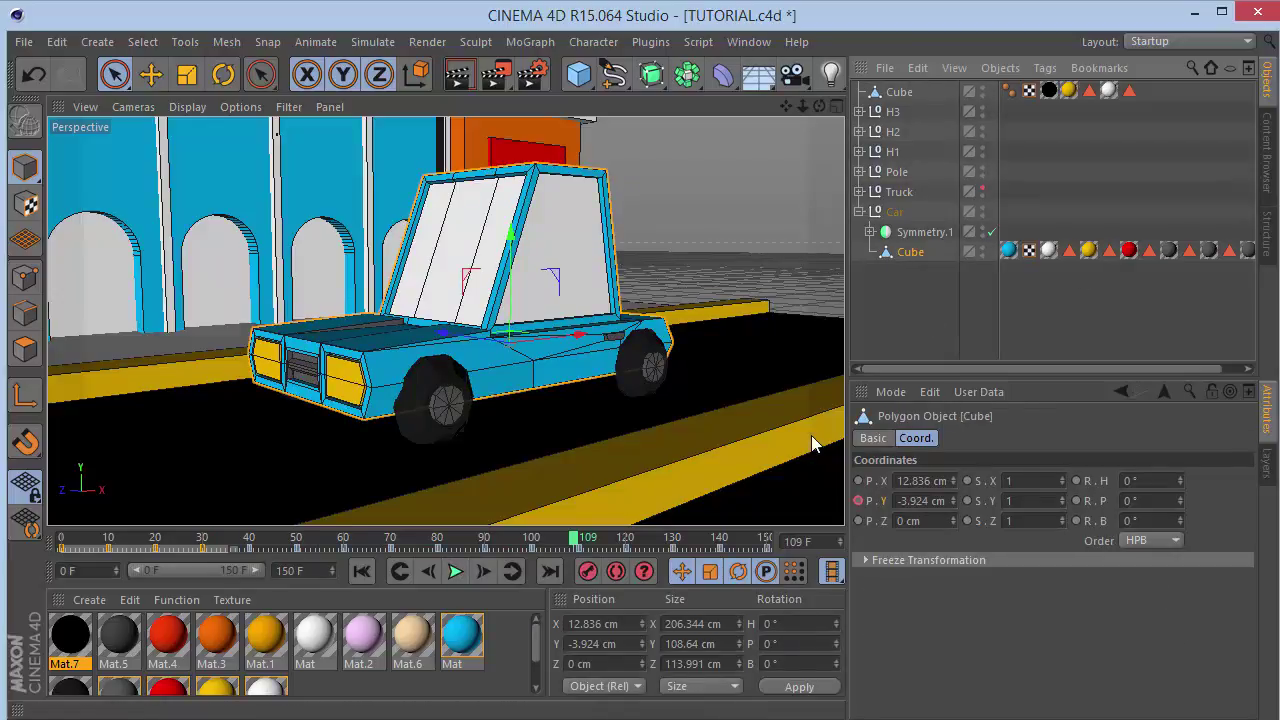
right_click(903, 262)
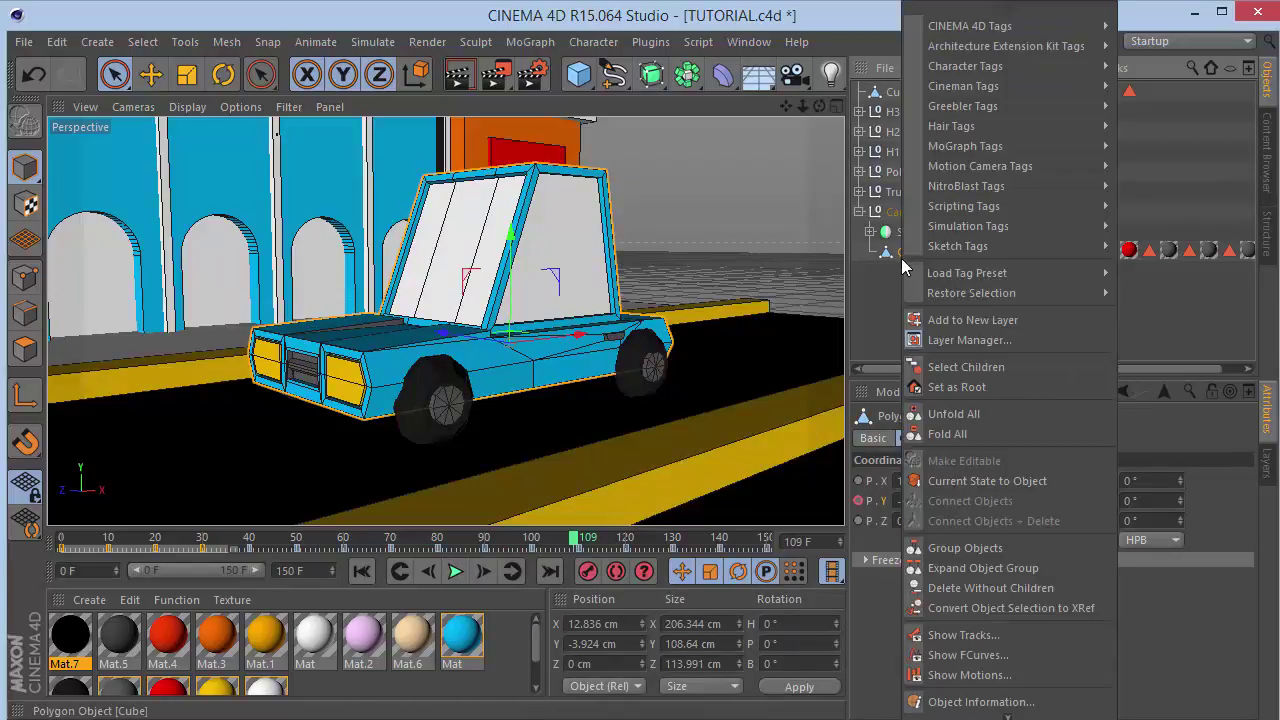
click(949, 668)
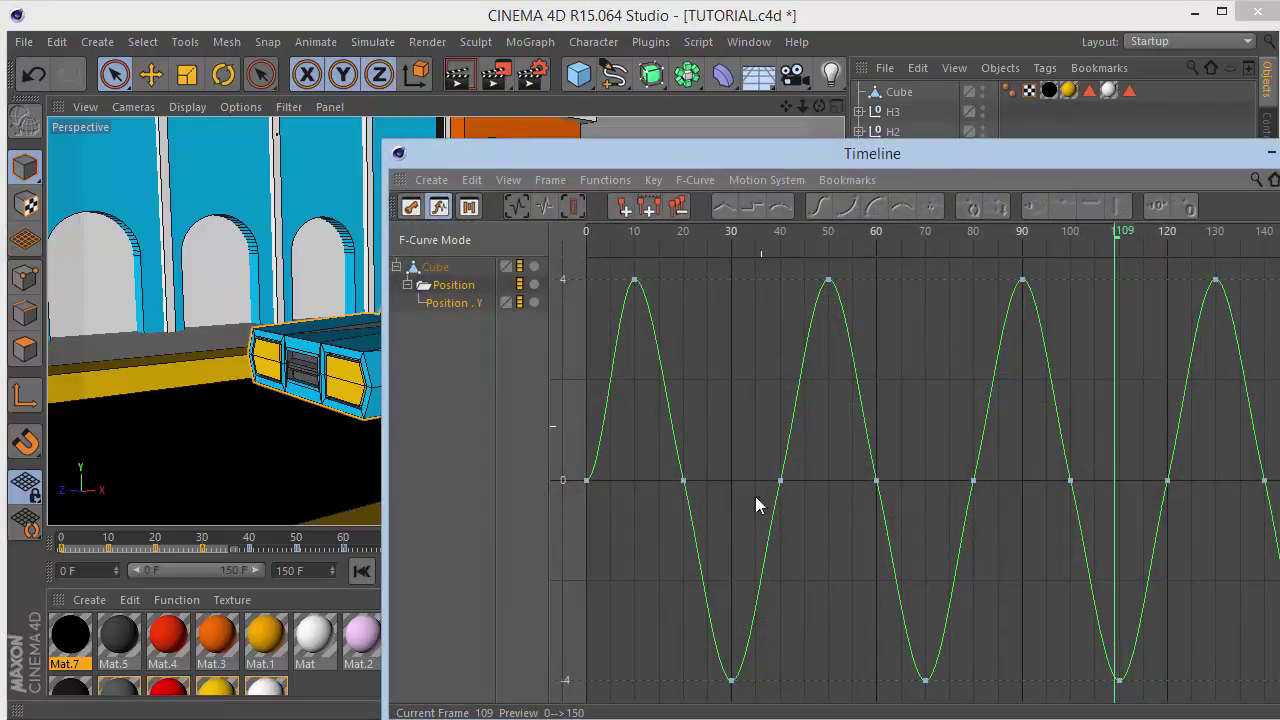
key(ctrl+a)
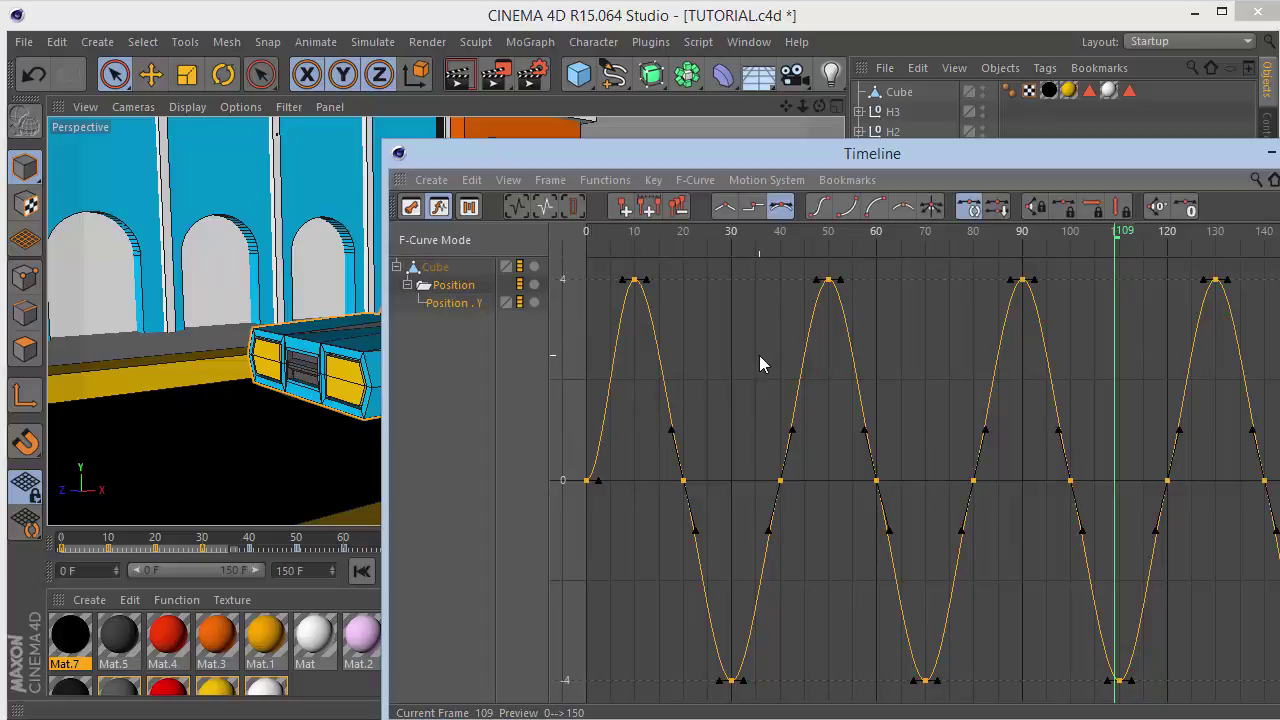
click(731, 215)
right_click(696, 375)
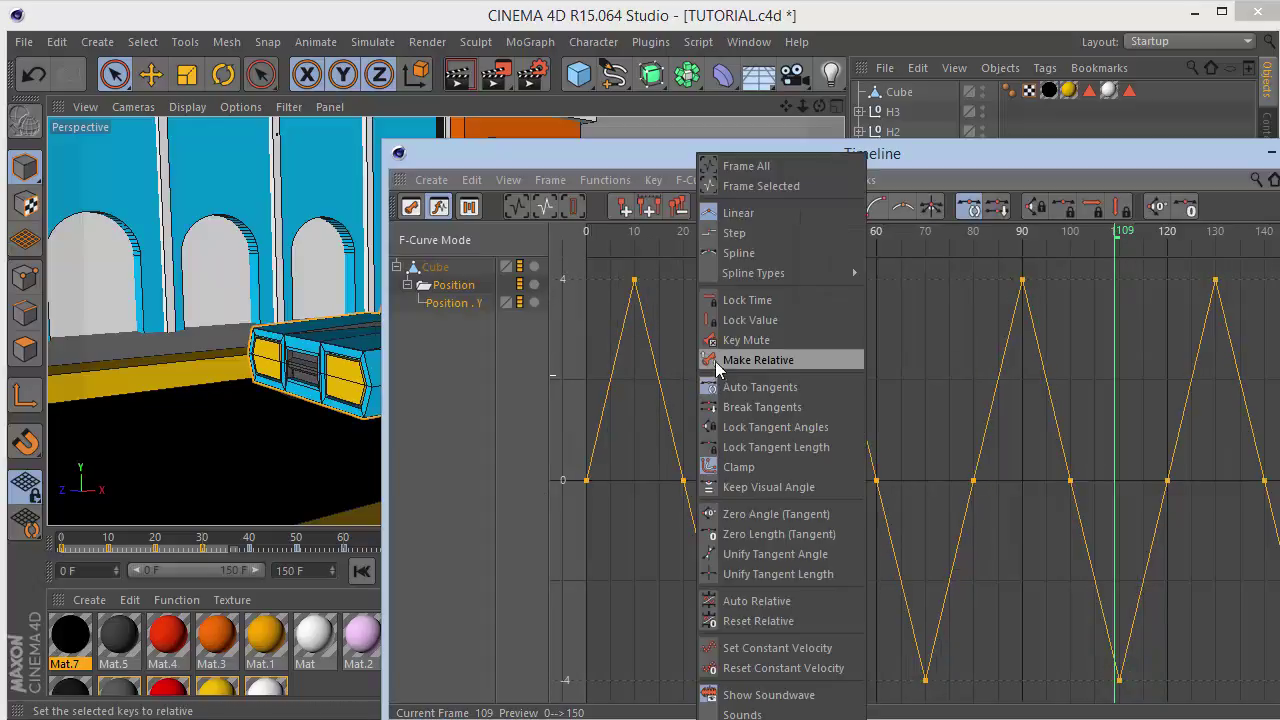
key(Escape)
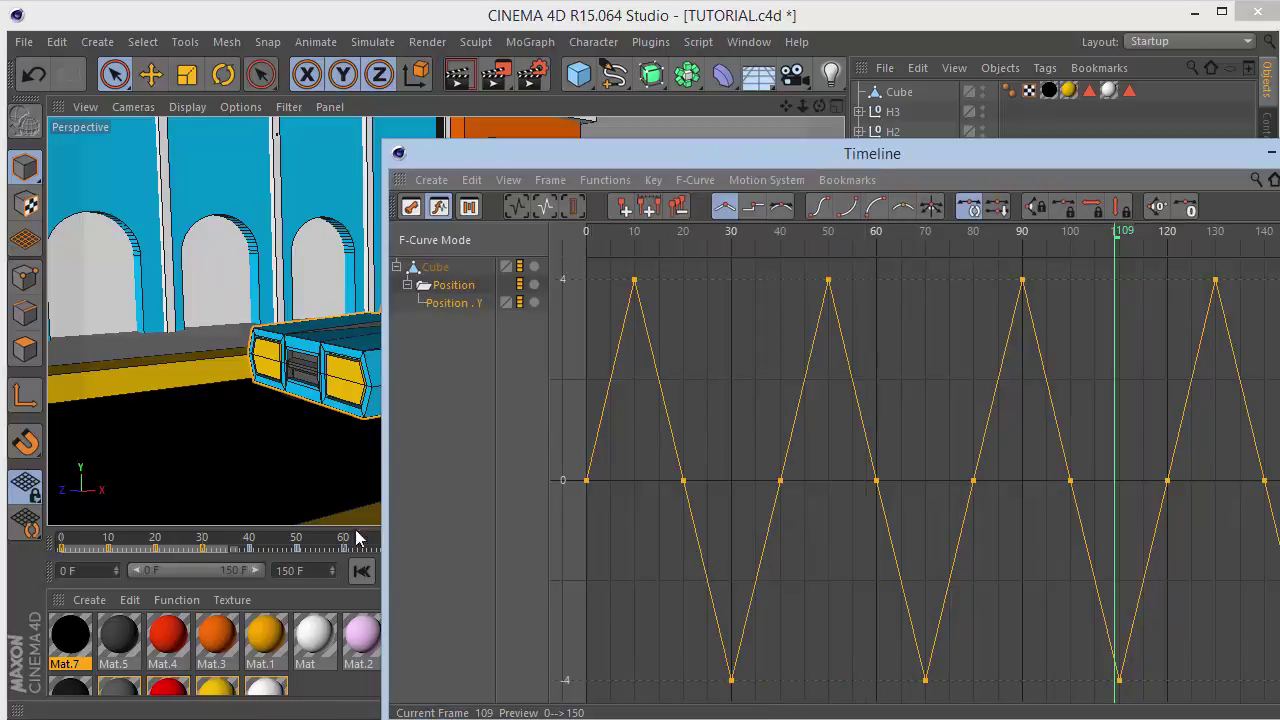
click(1279, 153)
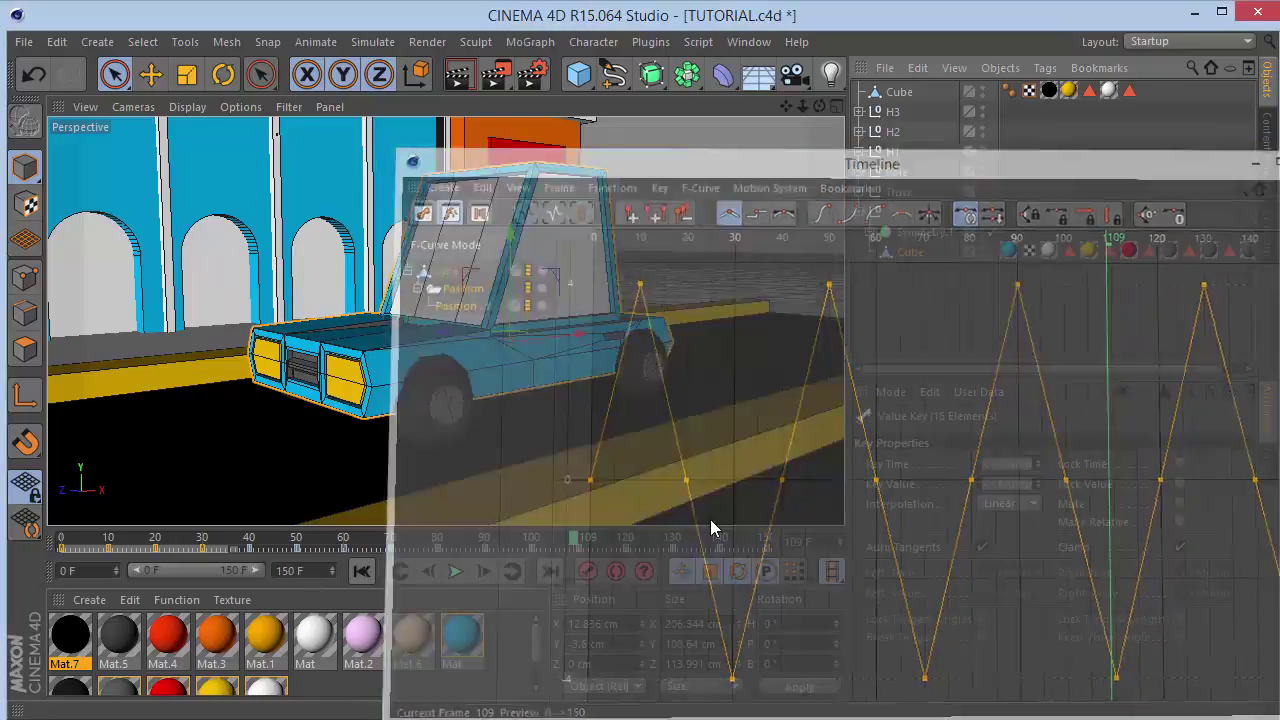
Play the animation from the first frame to check the car body's bounce with linear keys.
click(362, 576)
click(457, 573)
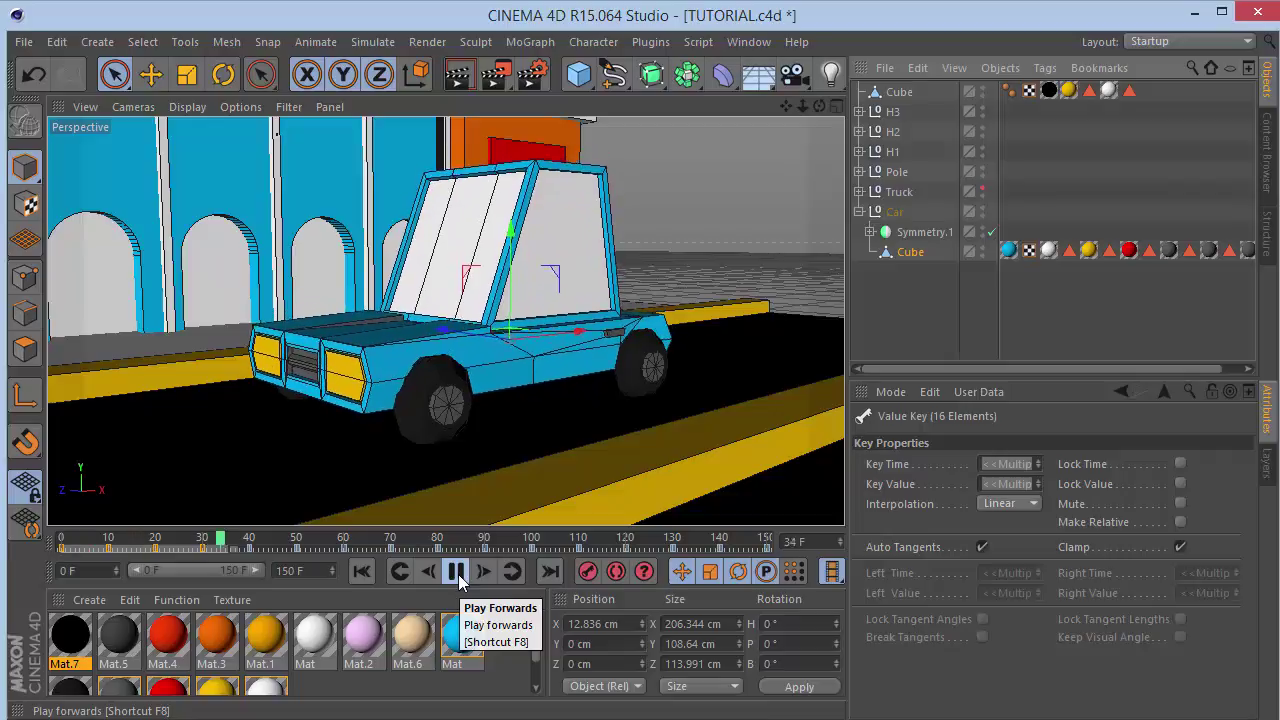
click(457, 572)
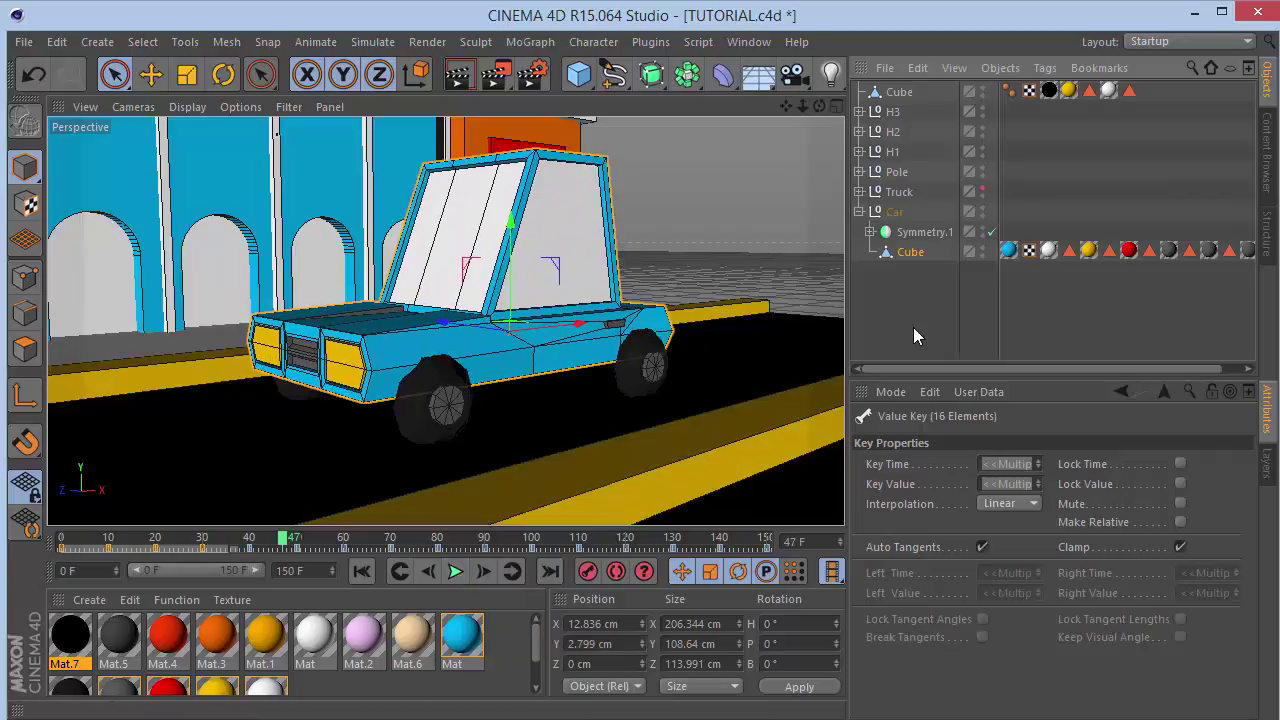
Undo the linear interpolation of the position keys and replay the bounce from the first frame.
key(ctrl+z)
click(364, 572)
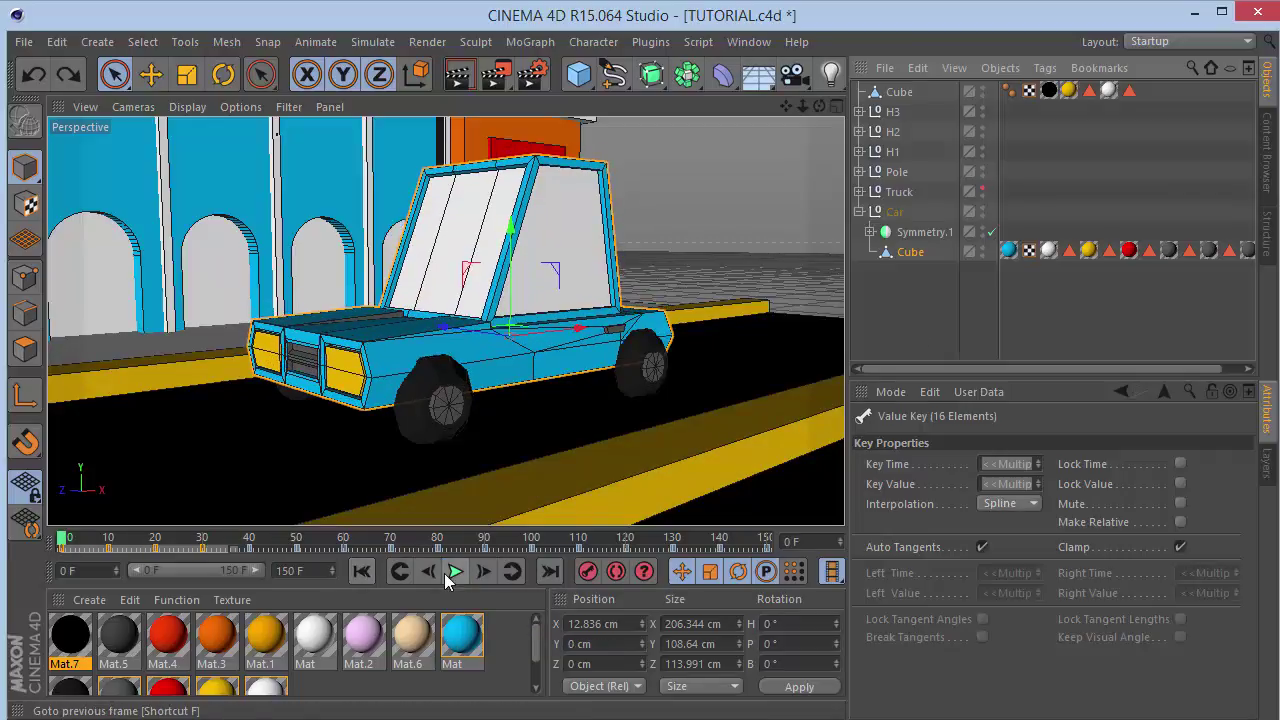
click(455, 572)
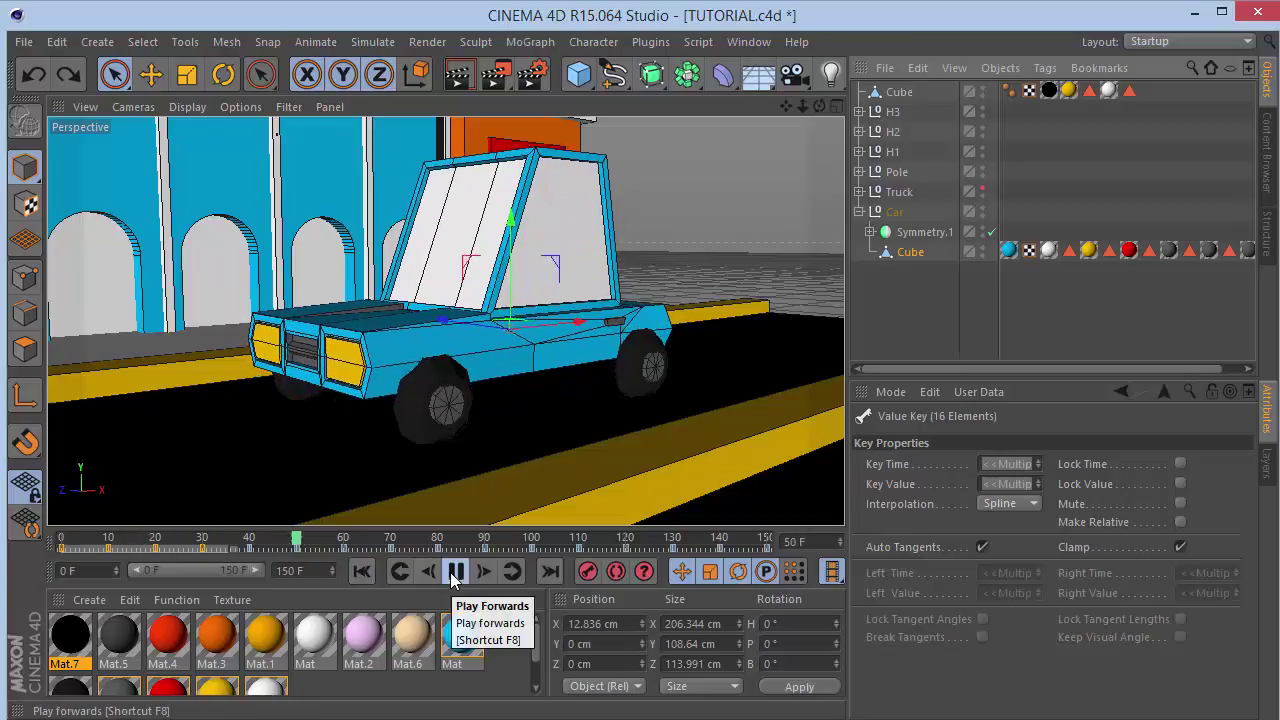
click(455, 572)
click(895, 288)
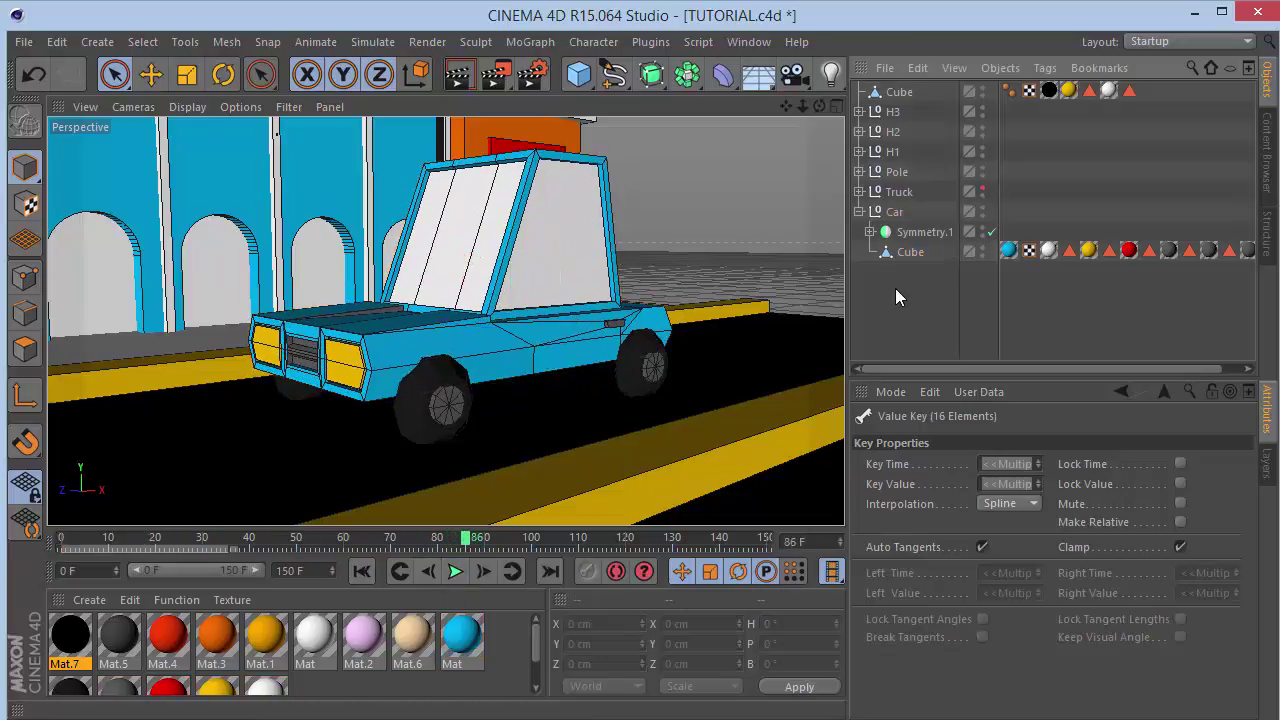
Collapse the Car group and make the Truck visible in the viewport.
drag(802, 106, 797, 160)
click(859, 212)
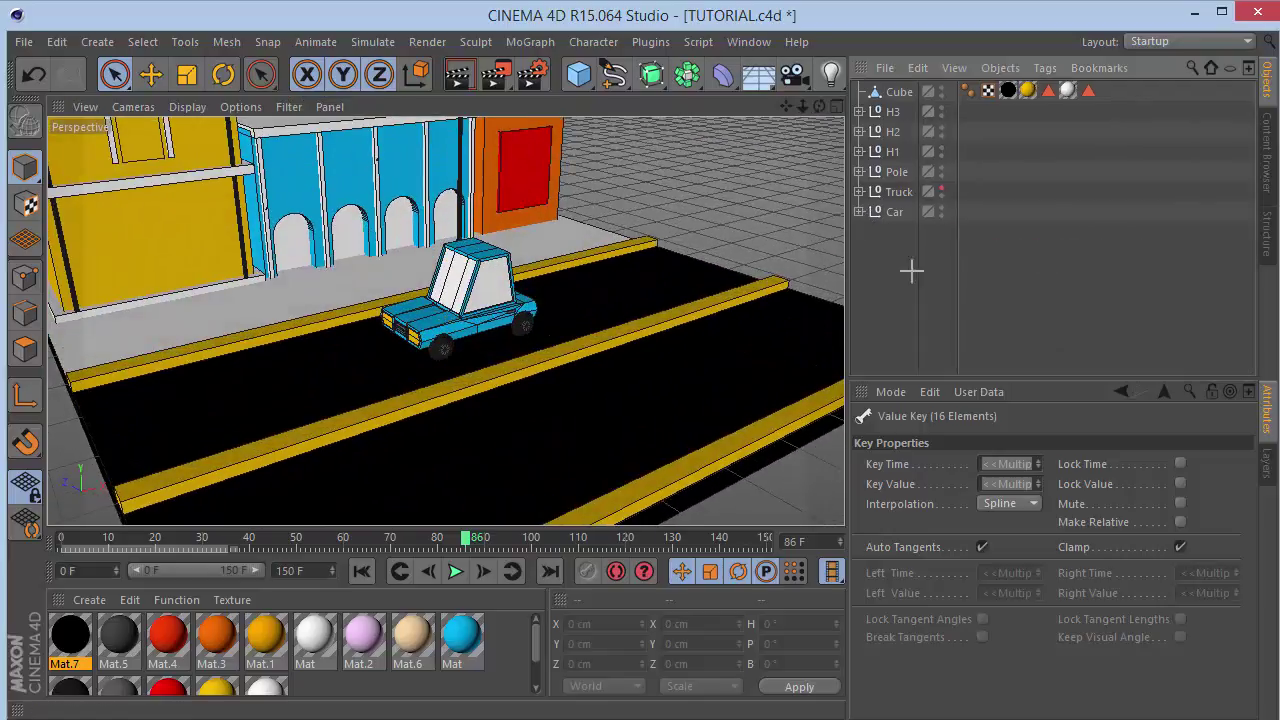
click(941, 187)
drag(819, 106, 793, 105)
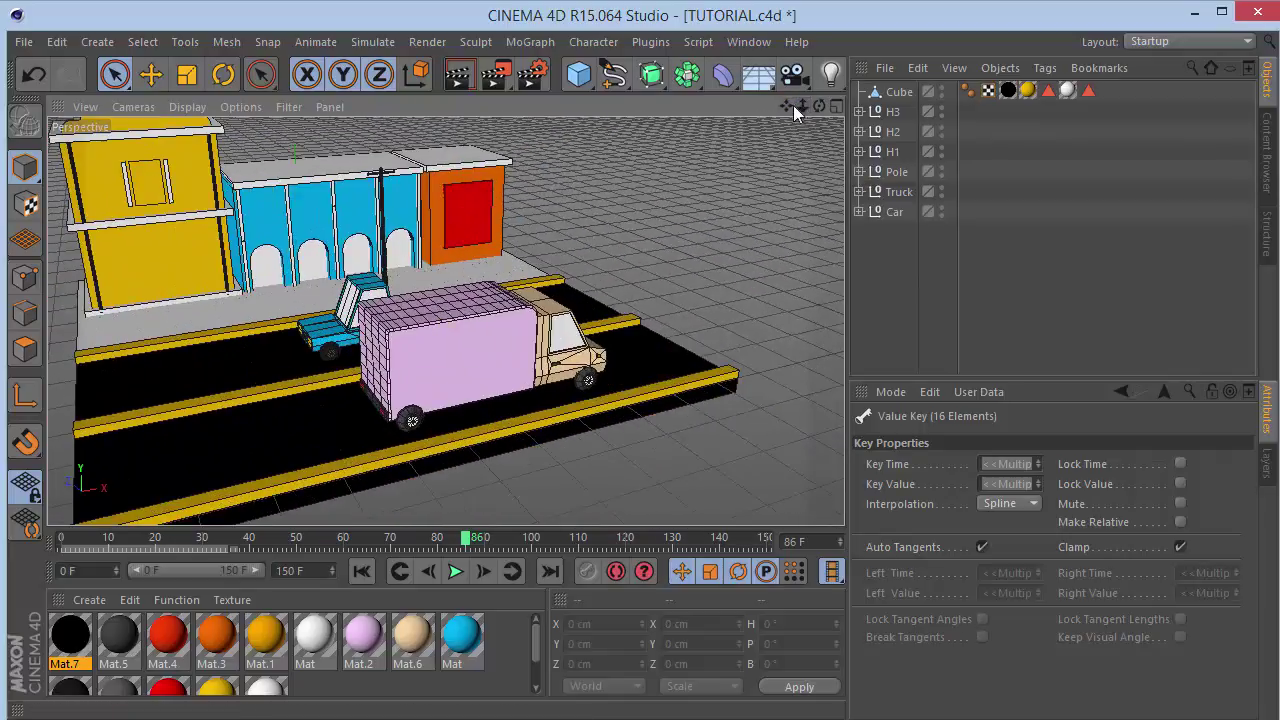
Add a MoGraph Cloner with the Truck group as its child.
click(893, 197)
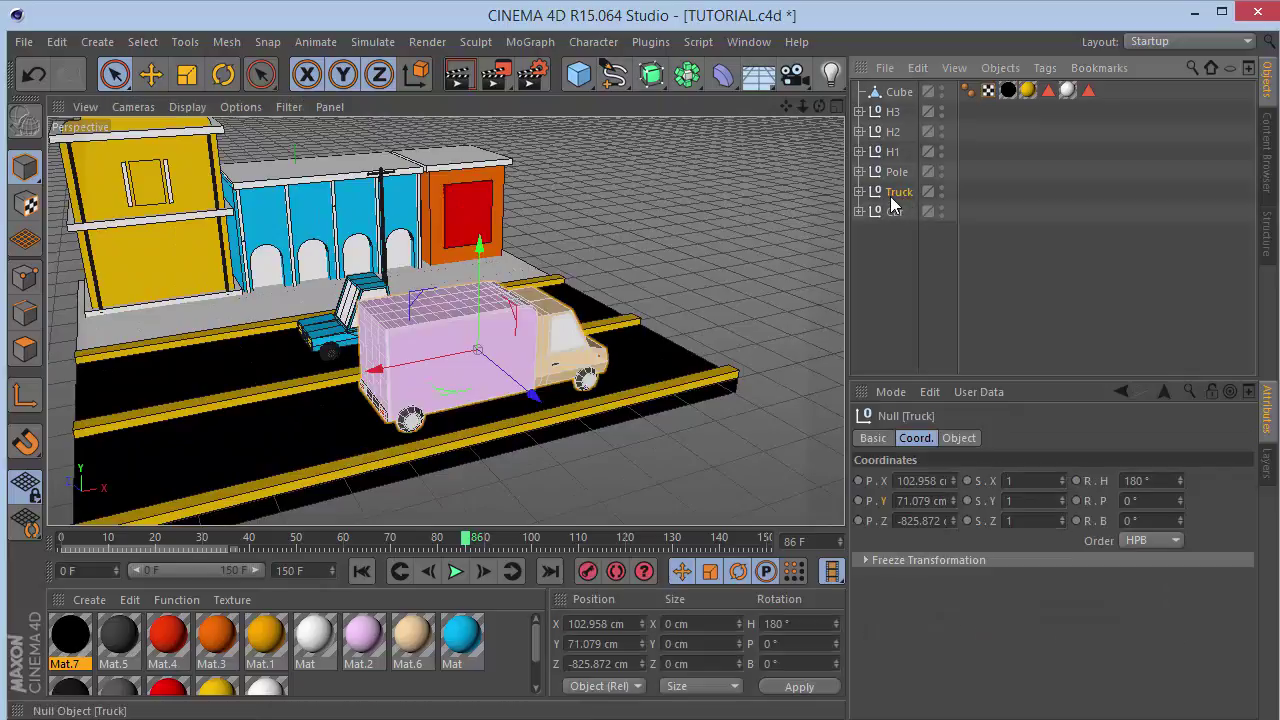
click(537, 43)
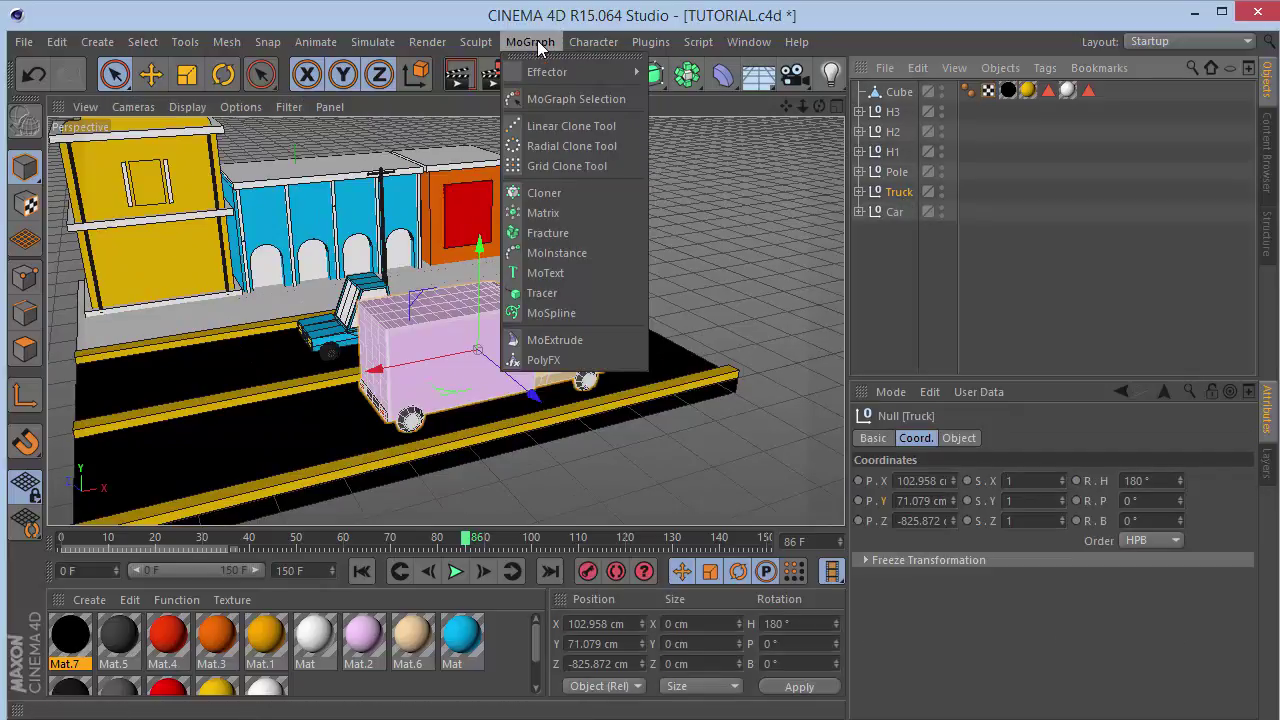
click(553, 193)
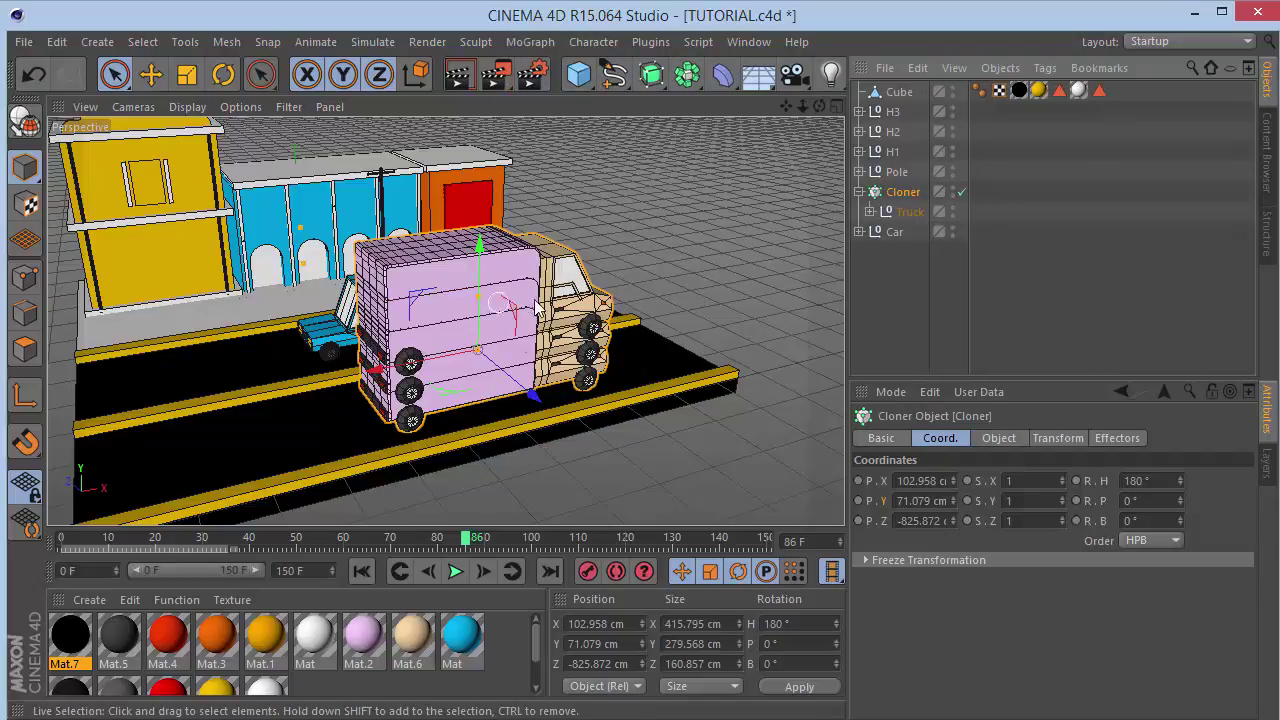
drag(909, 186, 909, 204)
Set the Cloner's per-step offset to 3200 cm in X and 0 cm in Y.
click(908, 192)
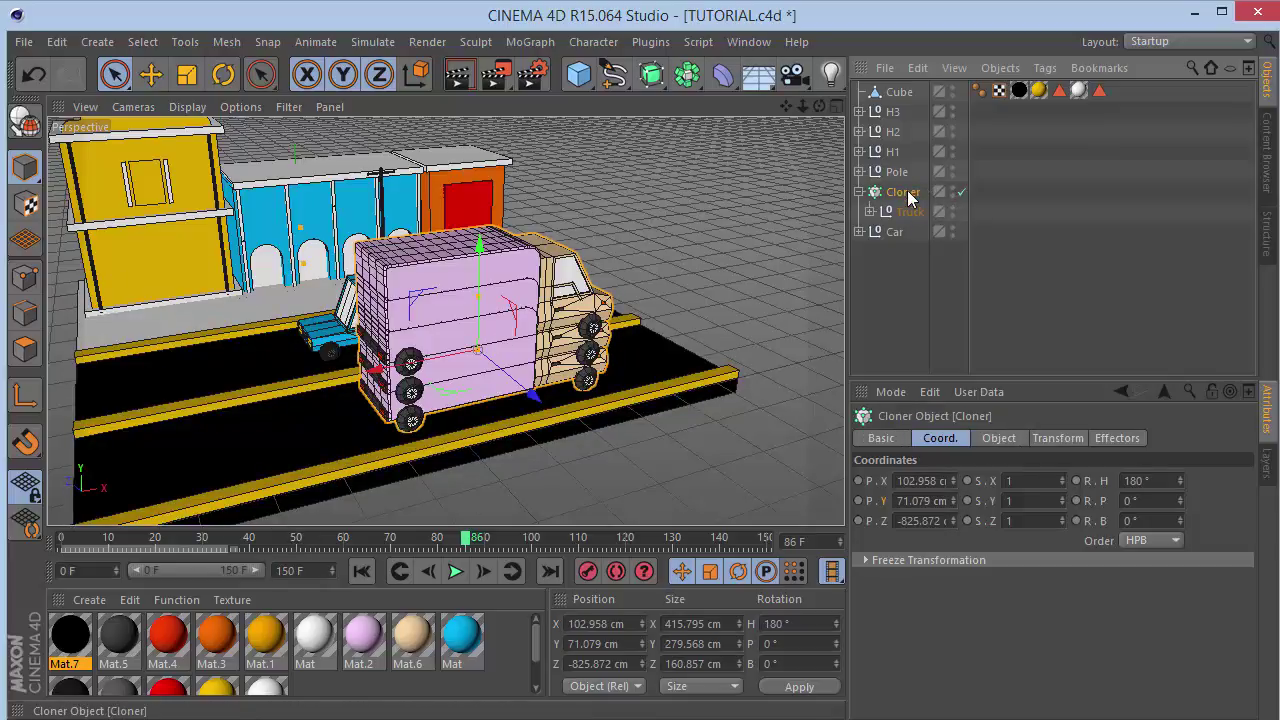
click(1000, 440)
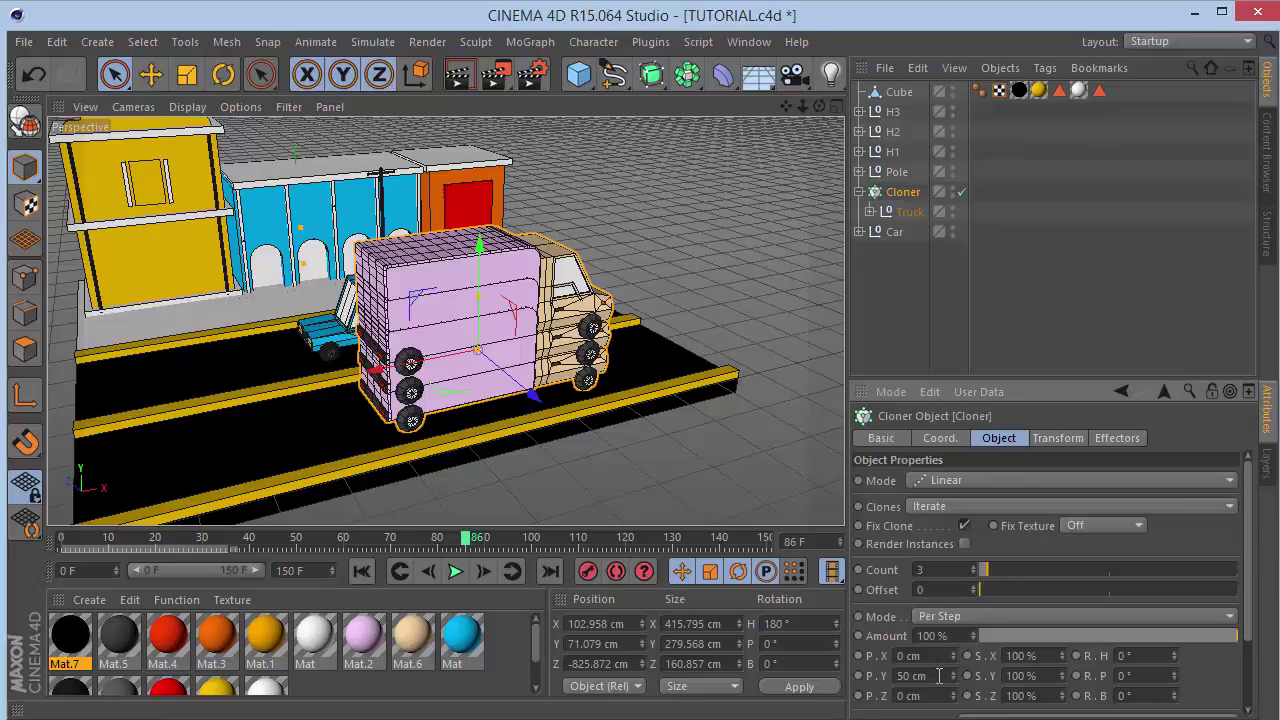
text(0)
key(Return)
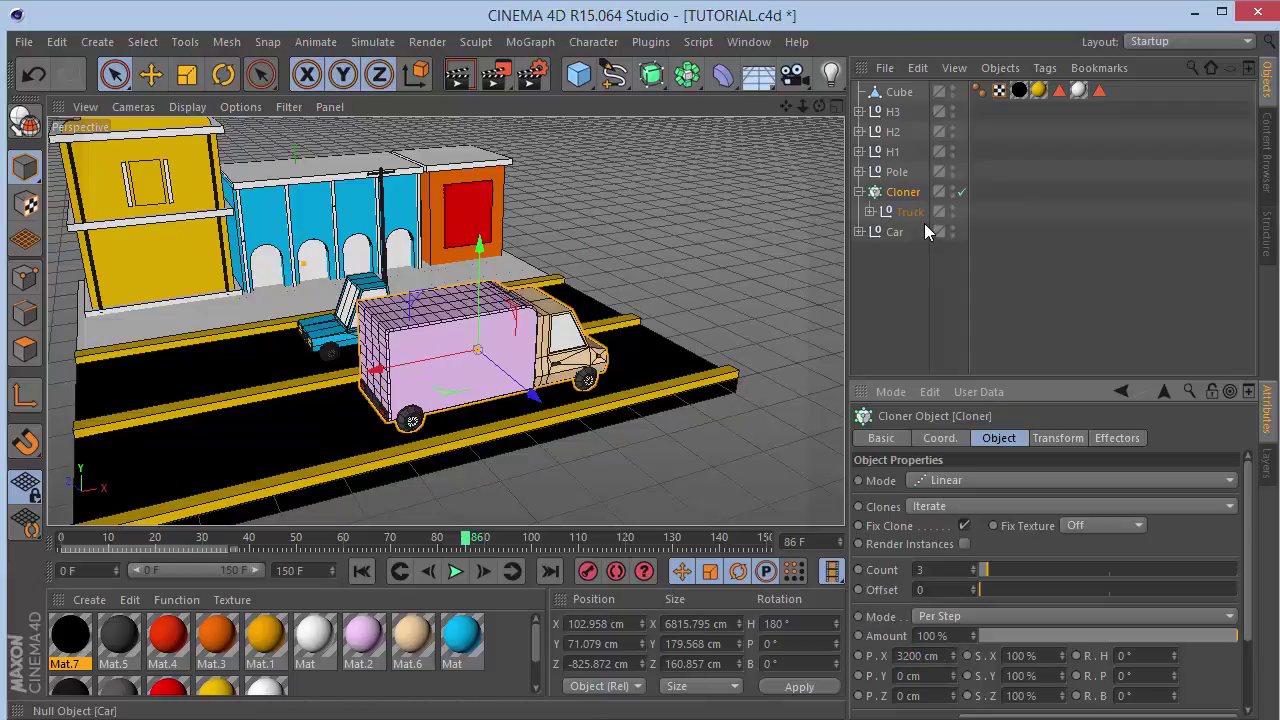
Set the Cloner's X position to -1000 cm and keyframe it at frame 0.
mouse_move(802, 106)
mouse_down()
mouse_move(670, 106)
mouse_move(947, 89)
mouse_move(805, 146)
mouse_up()
scroll(442, 380, up, 3)
scroll(443, 382, up, 5)
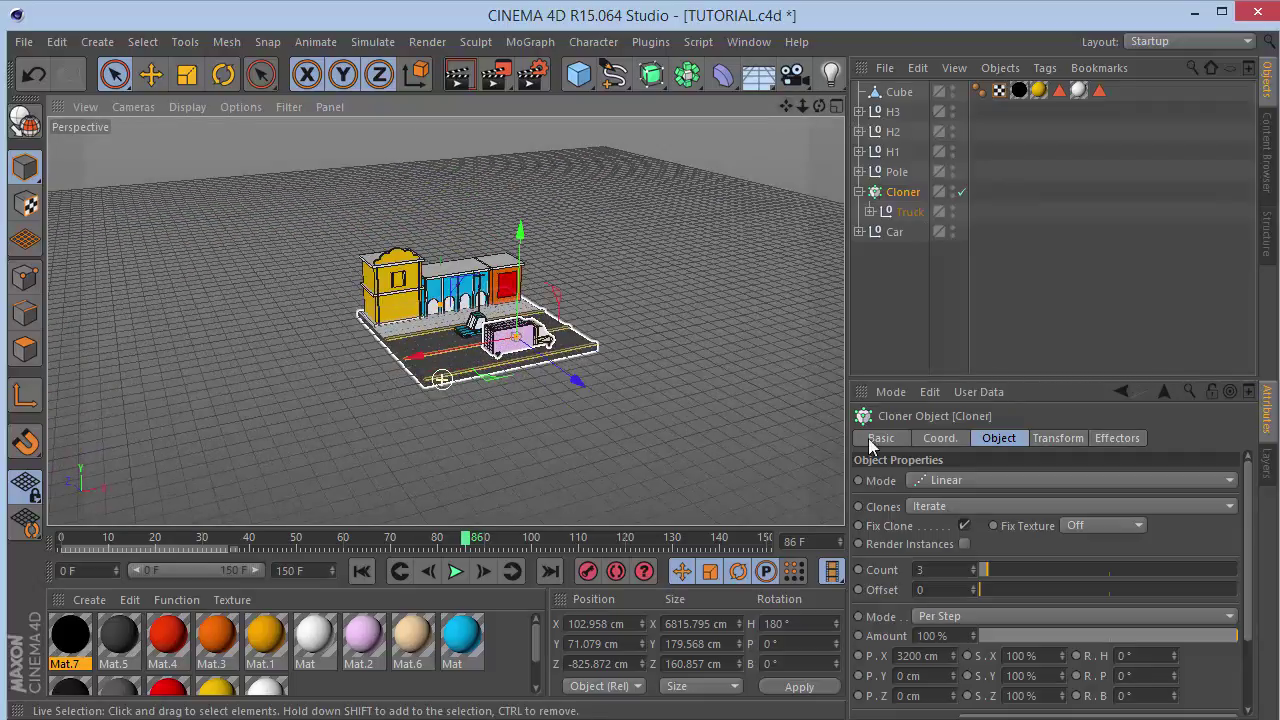
click(938, 438)
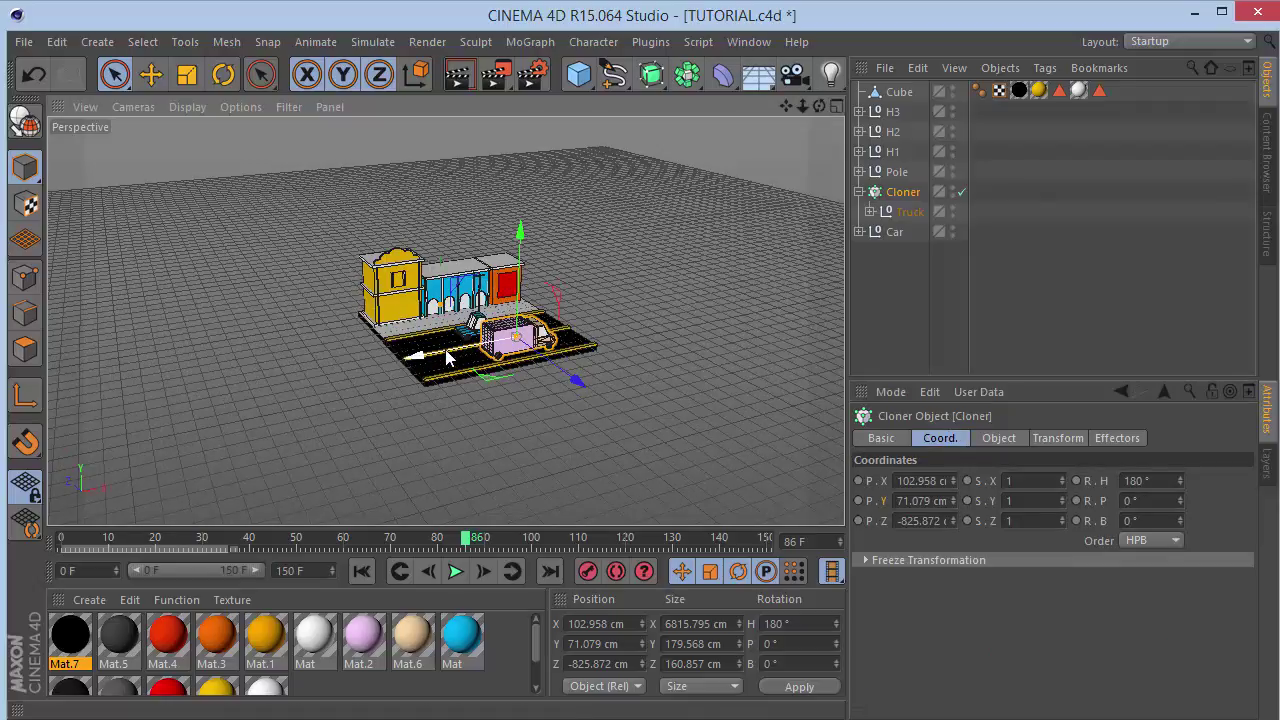
drag(449, 354, 252, 447)
click(900, 481)
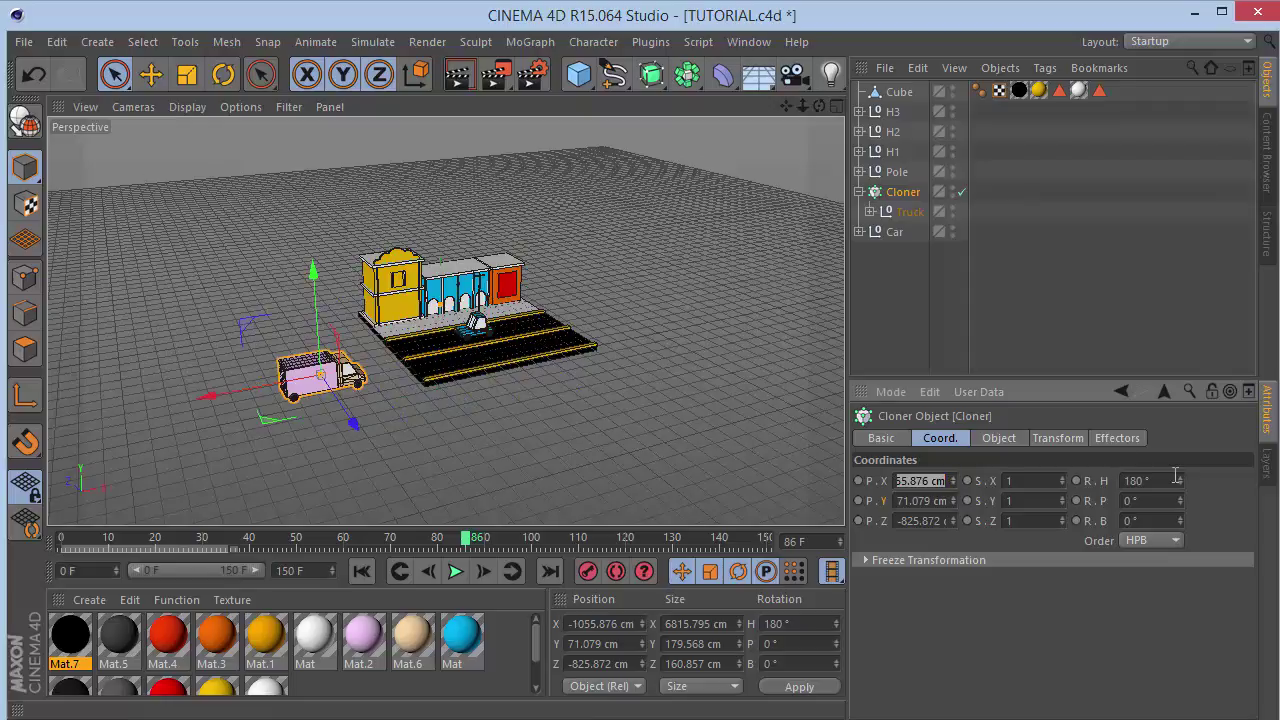
text(-100)
key(Return)
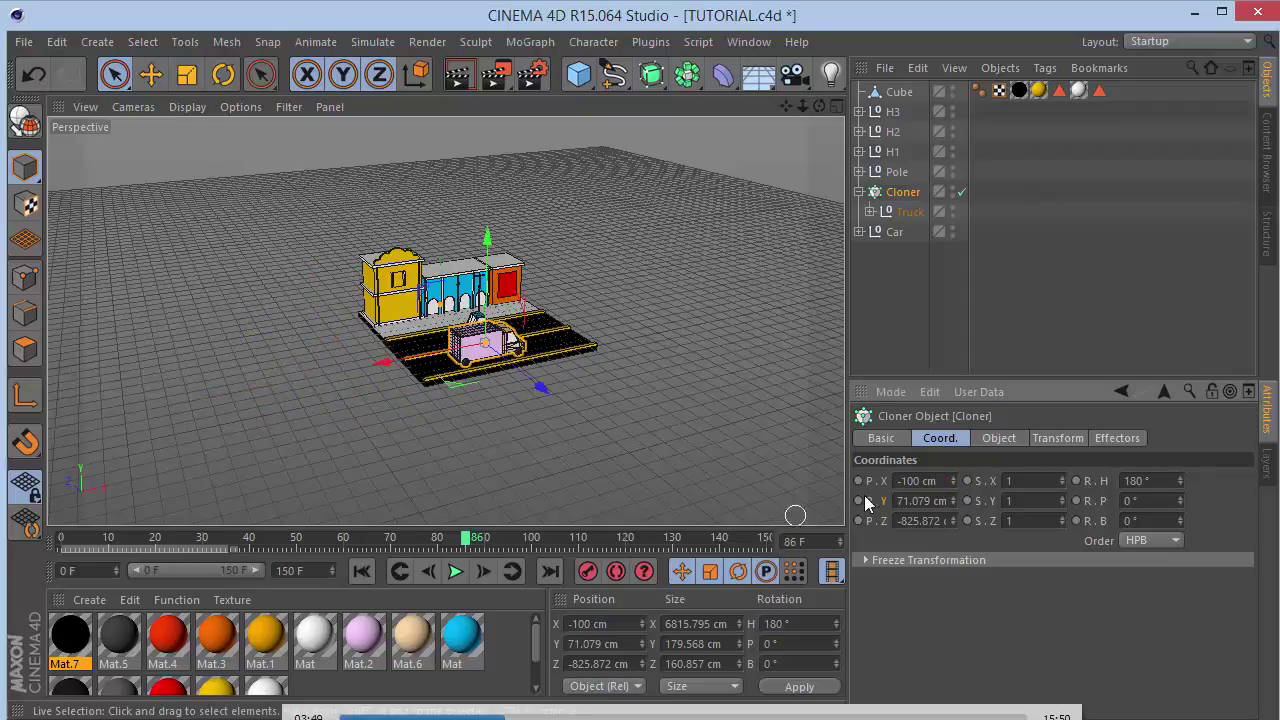
click(910, 481)
text(0)
key(Return)
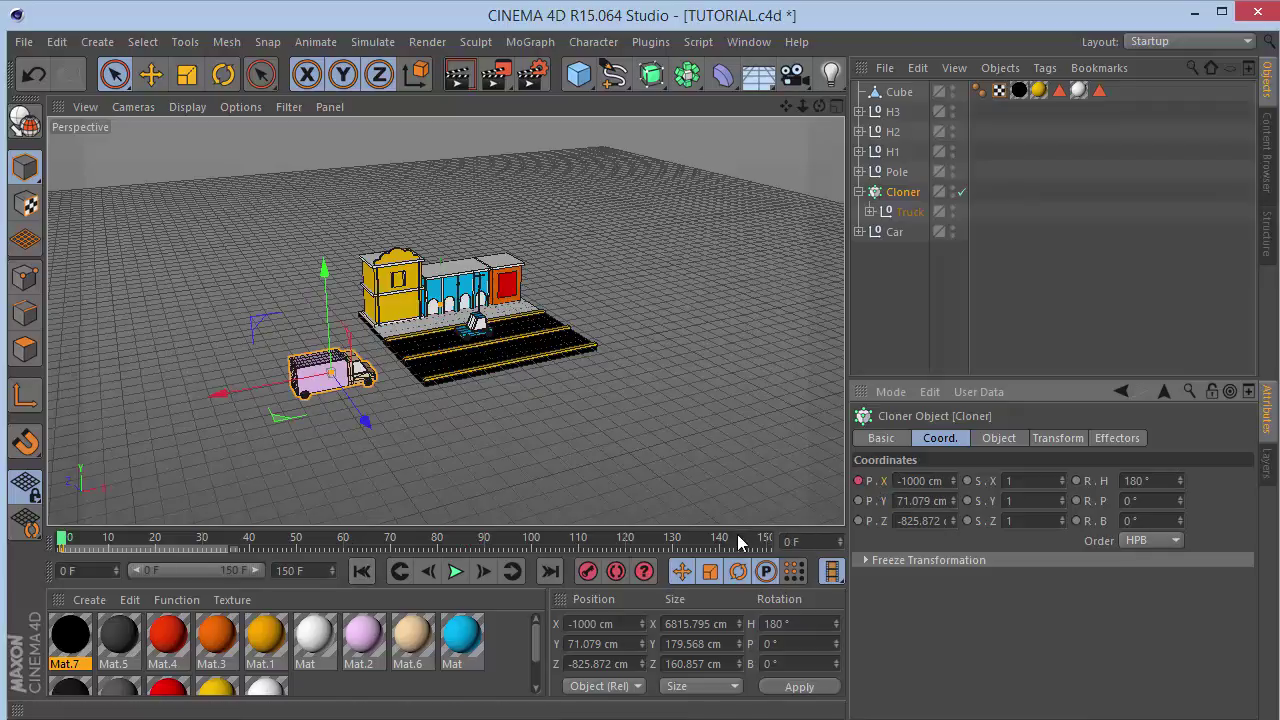
At frame 150, set the Cloner's X position to 7300 cm and keyframe it.
drag(737, 534, 884, 522)
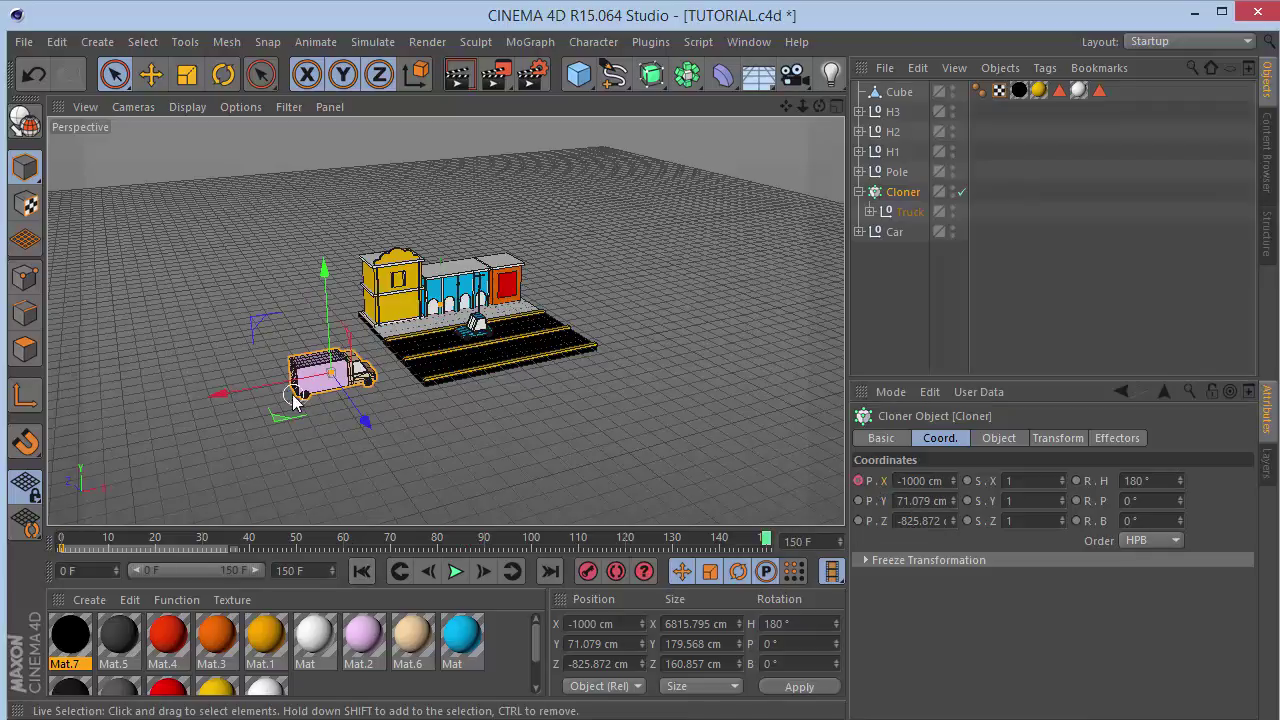
drag(238, 390, 1278, 187)
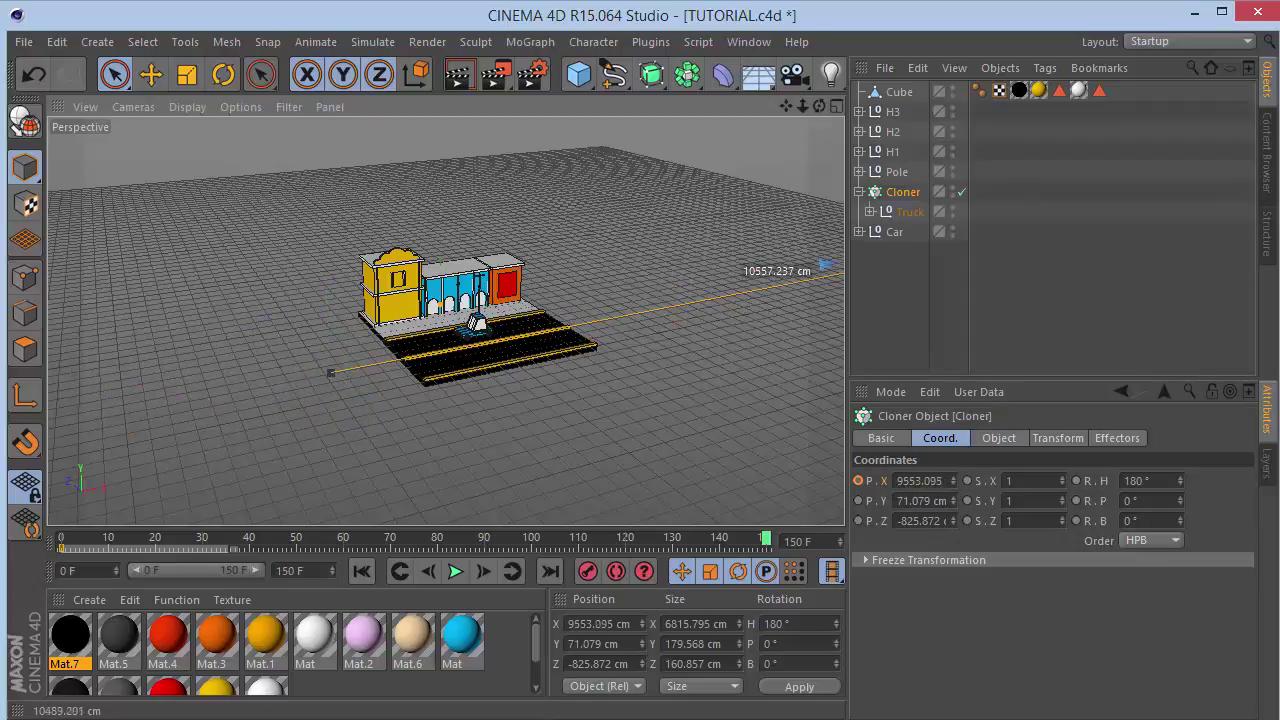
drag(60, 435, 236, 398)
double_click(918, 481)
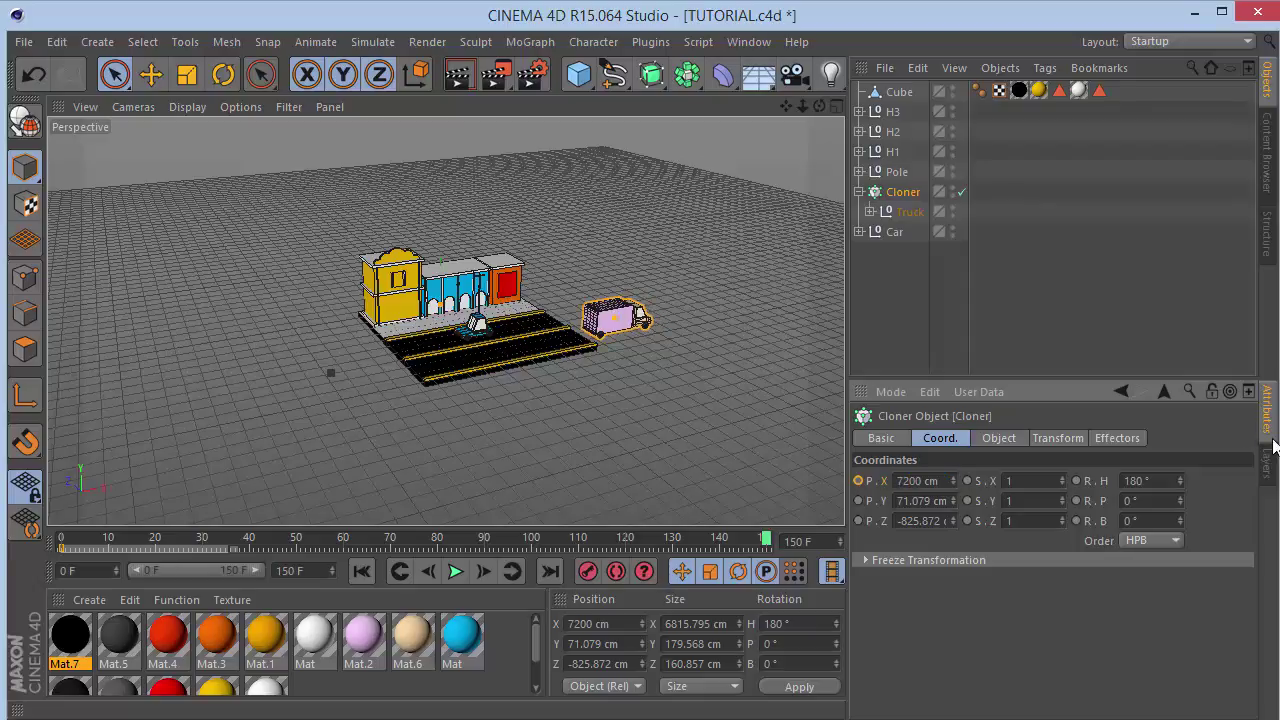
drag(943, 481, 187, 536)
key(Return)
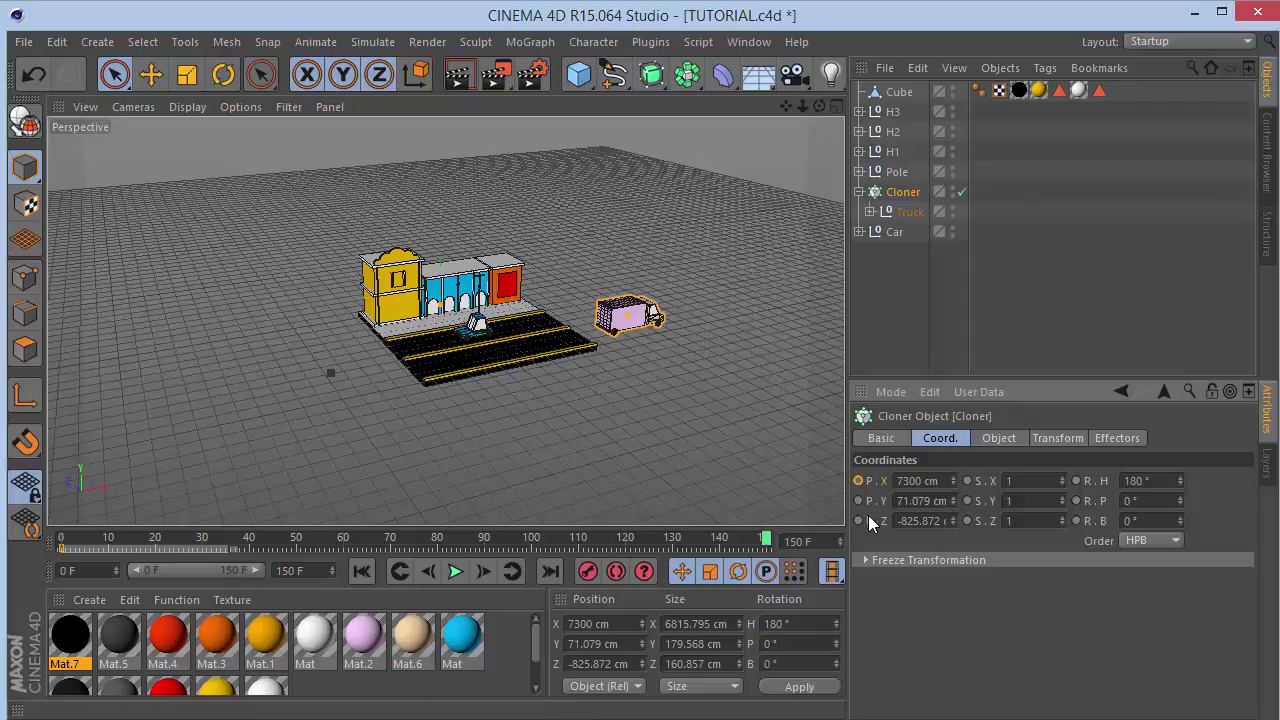
click(858, 481)
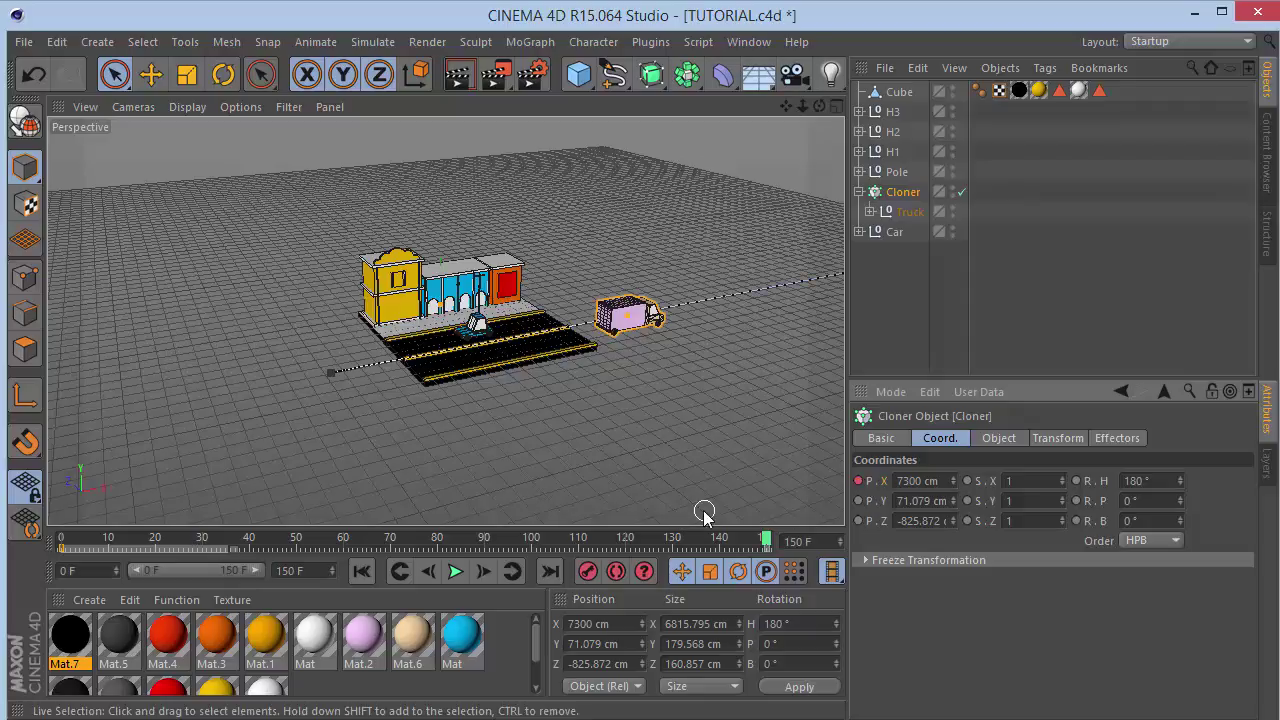
Set the interpolation of the Cloner's X position keys at frames 150 and 0 to Linear.
click(766, 548)
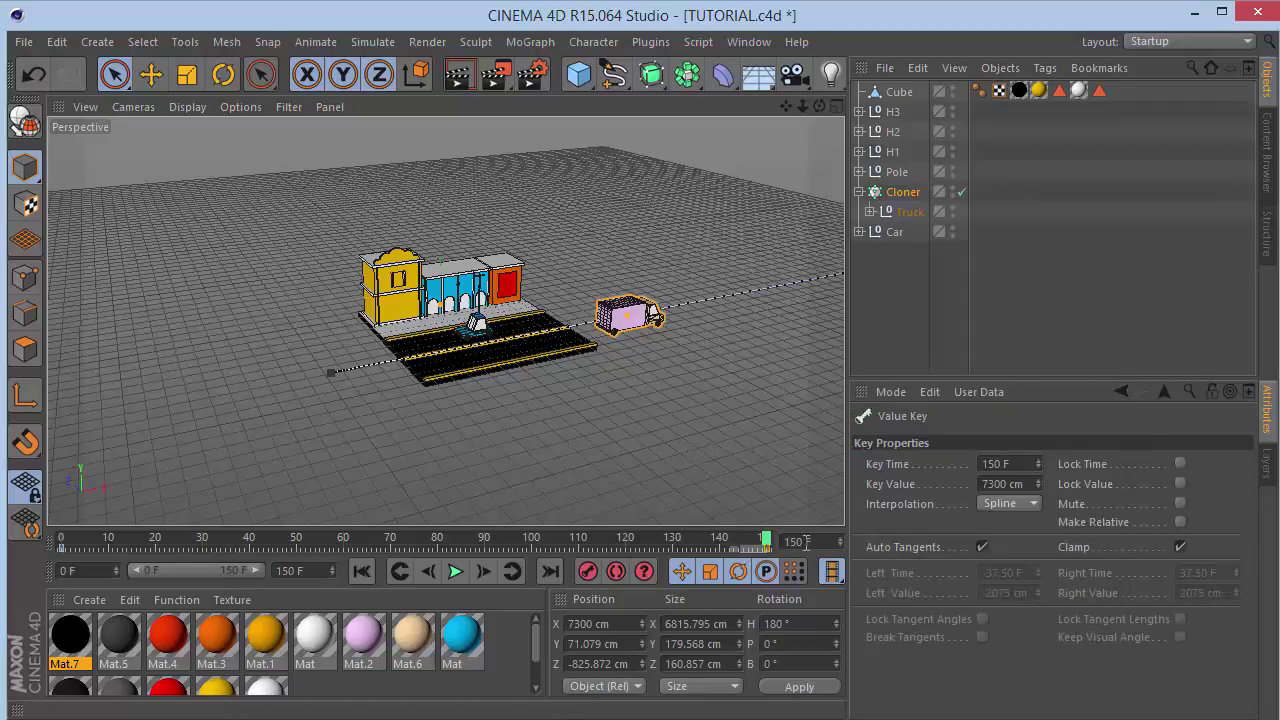
click(1030, 504)
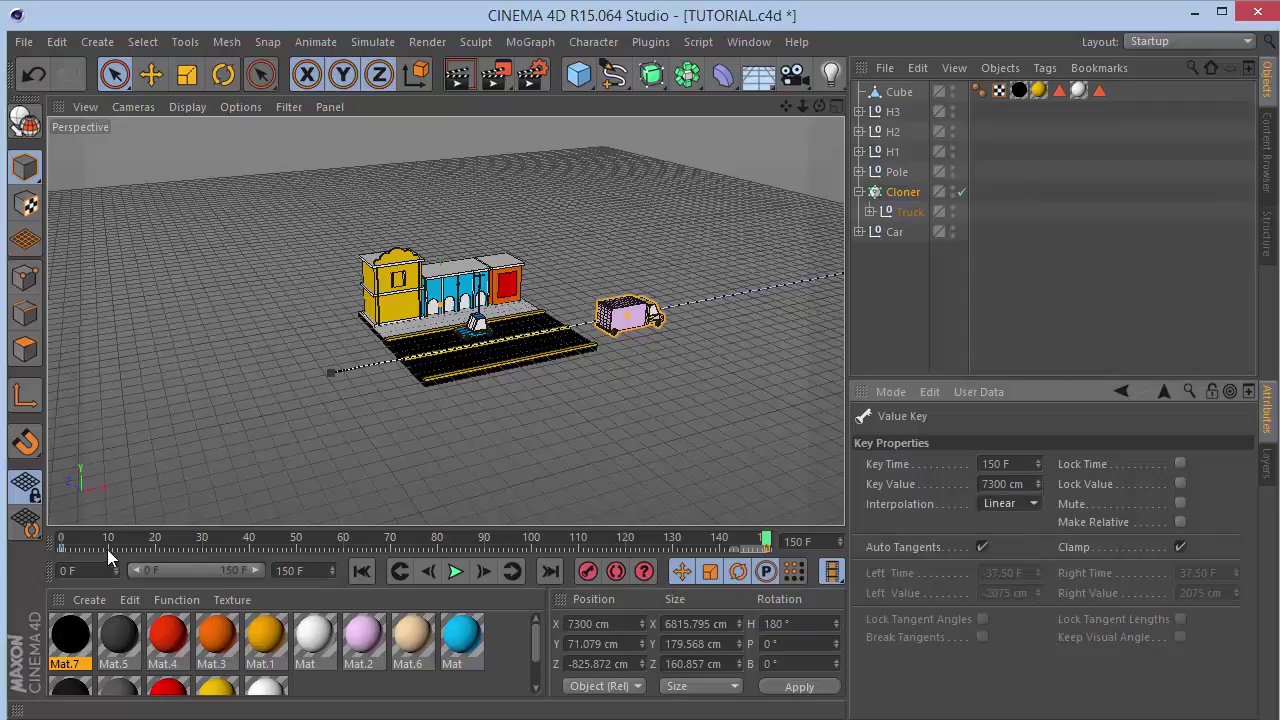
click(62, 548)
click(1029, 501)
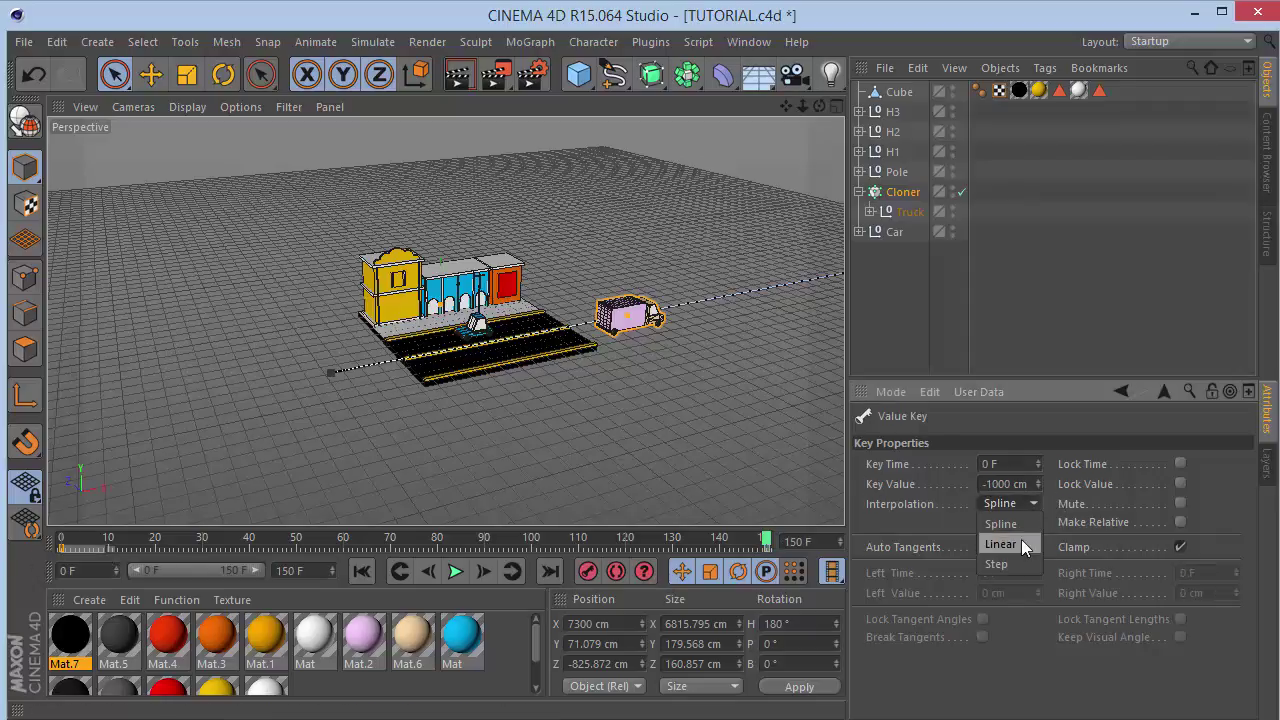
click(1020, 540)
click(957, 320)
Play the truck animation from the first frame, stop it and save the project.
click(361, 571)
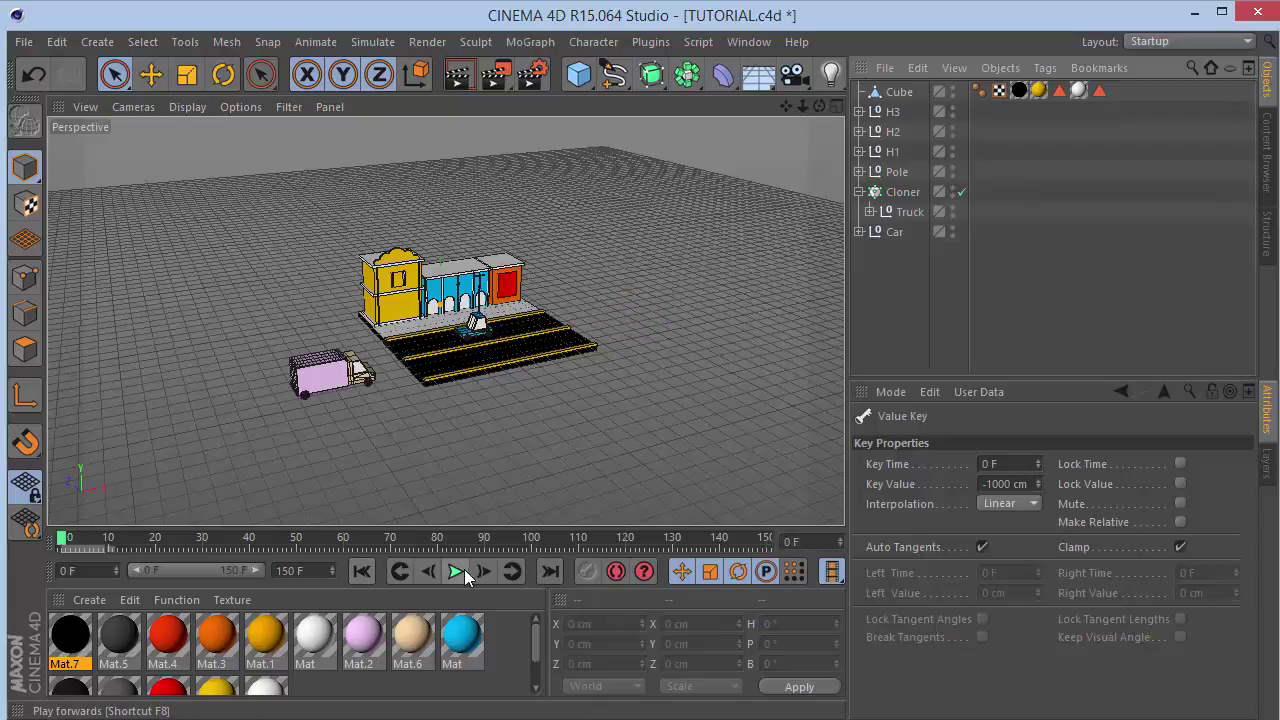
click(457, 571)
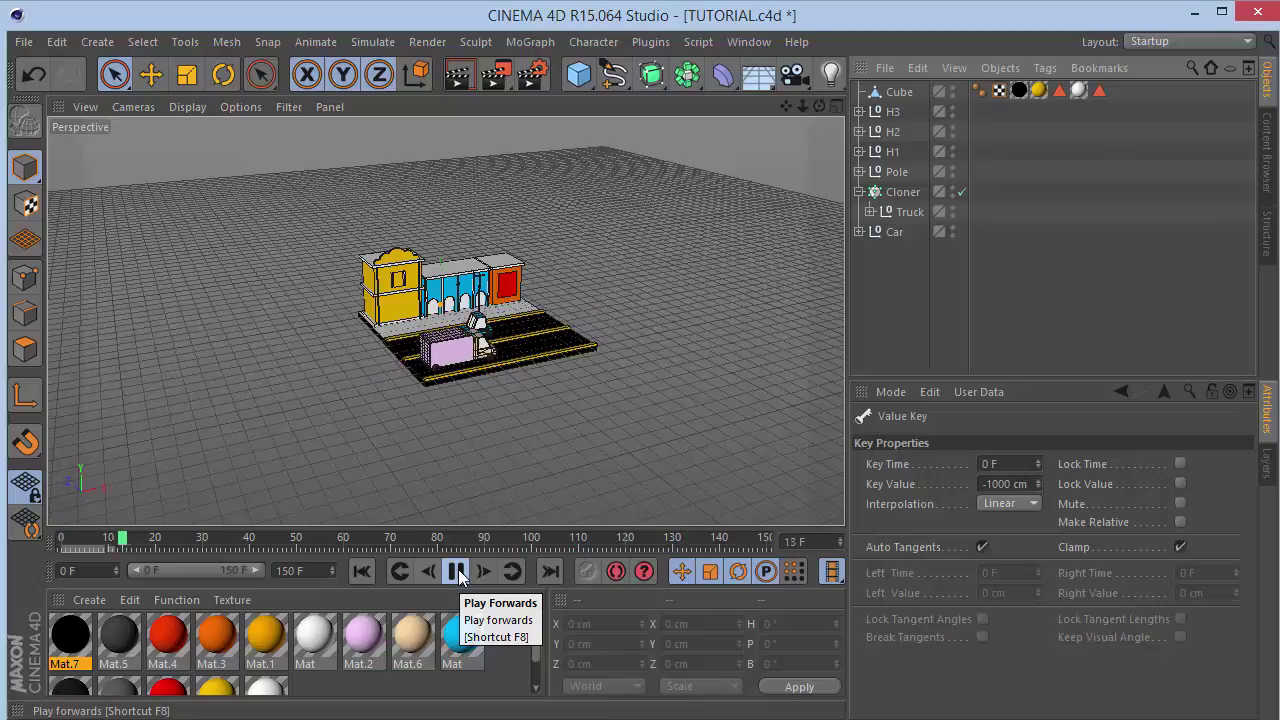
click(457, 571)
key(ctrl+s)
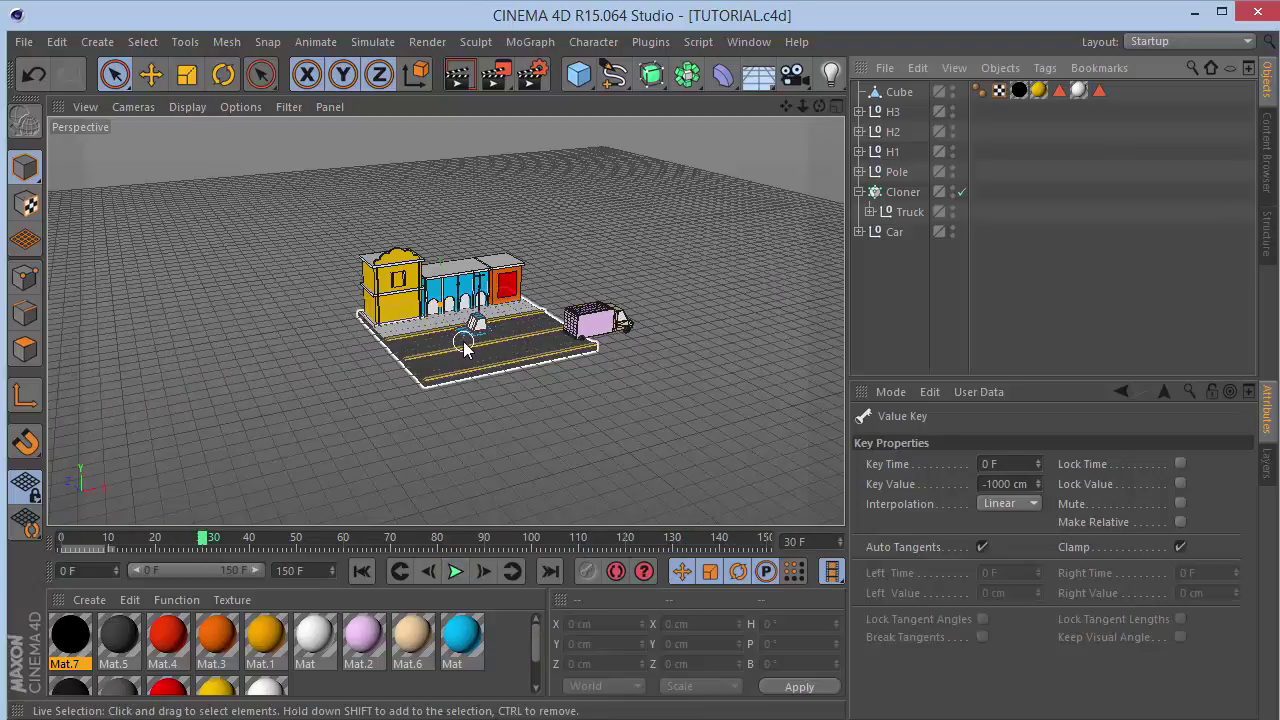
Scrub back to frame 15 and scale the Truck group down uniformly to suit its road lane.
mouse_move(209, 540)
mouse_down()
mouse_move(62, 540)
mouse_move(131, 540)
mouse_up()
scroll(473, 339, up, 8)
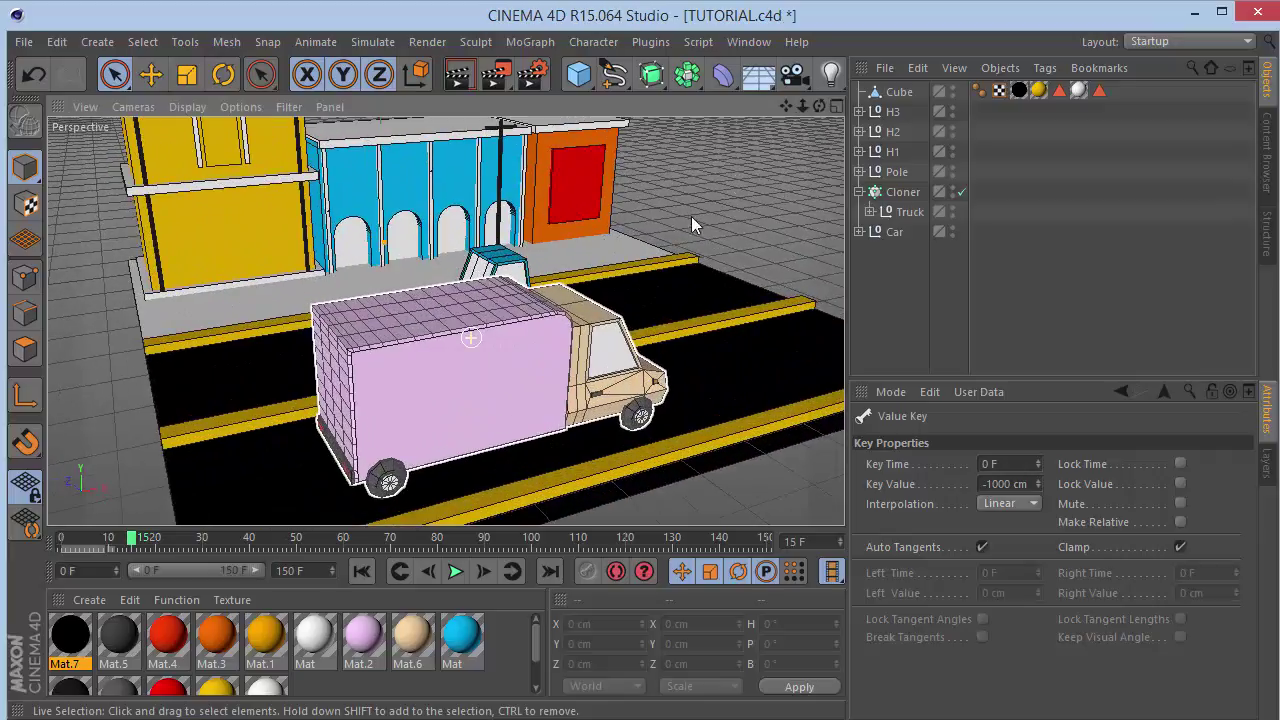
drag(818, 106, 855, 30)
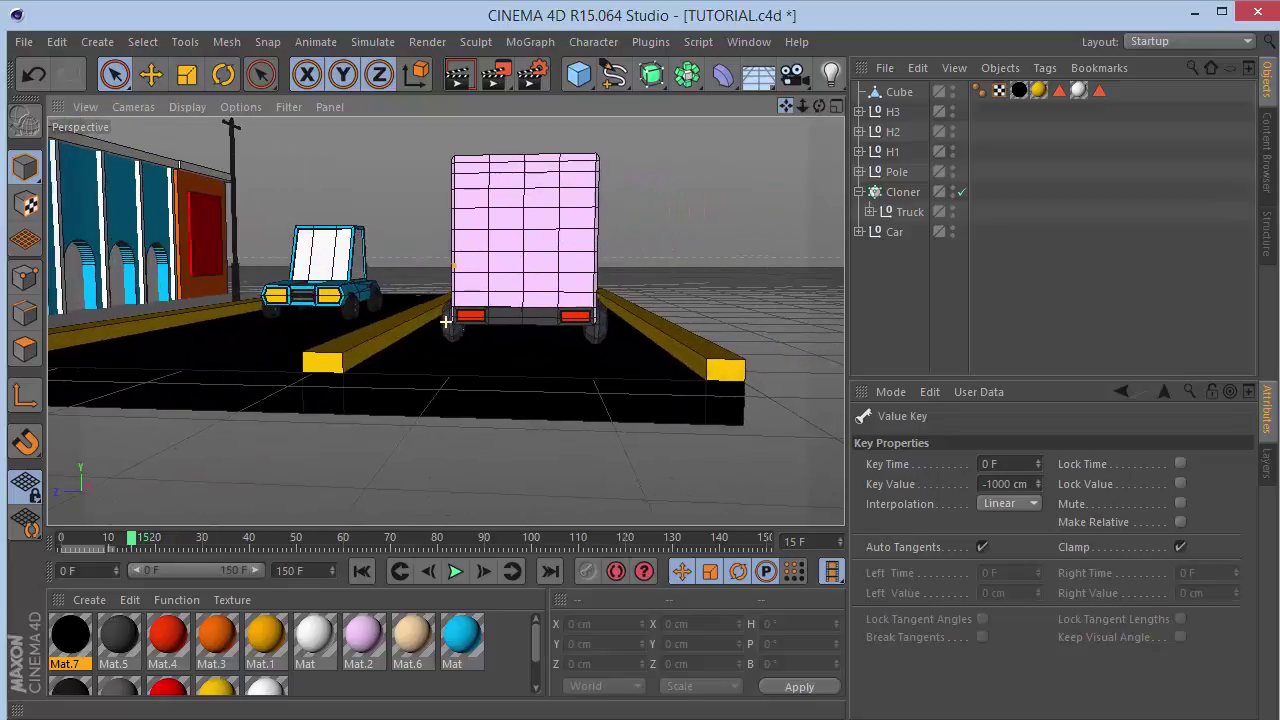
alt+drag(446, 321, 444, 321)
click(910, 214)
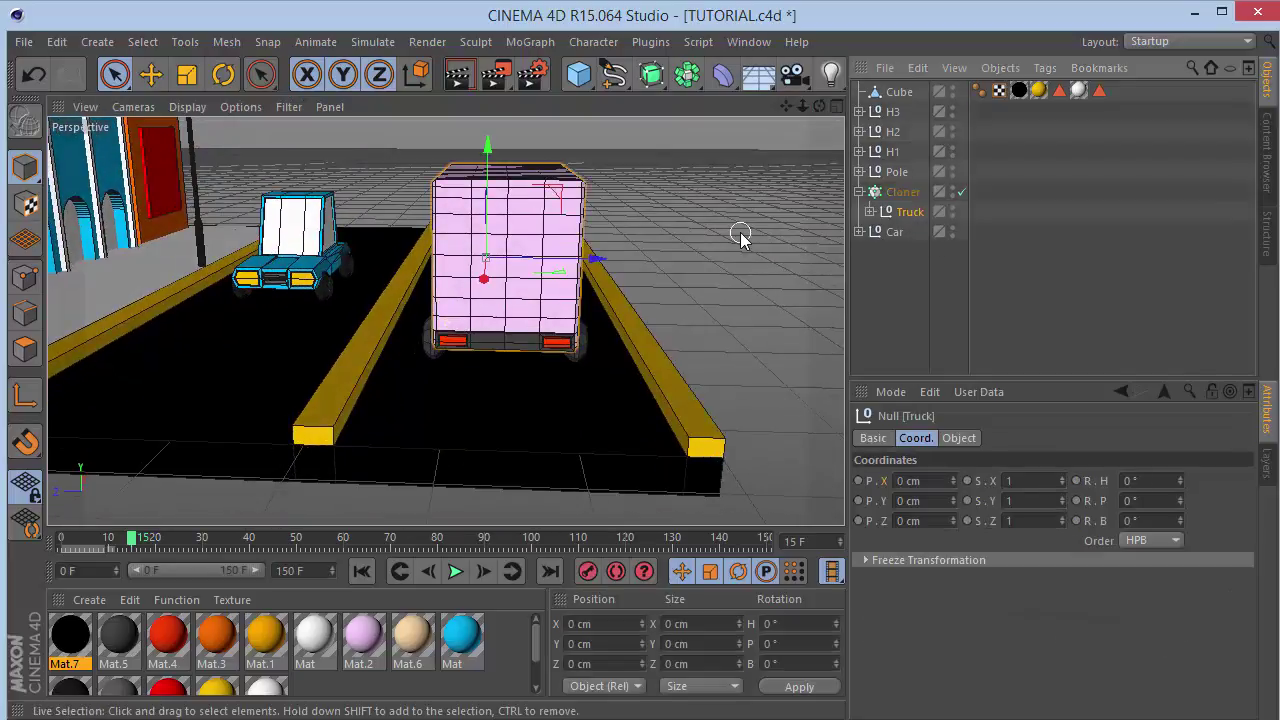
key(t)
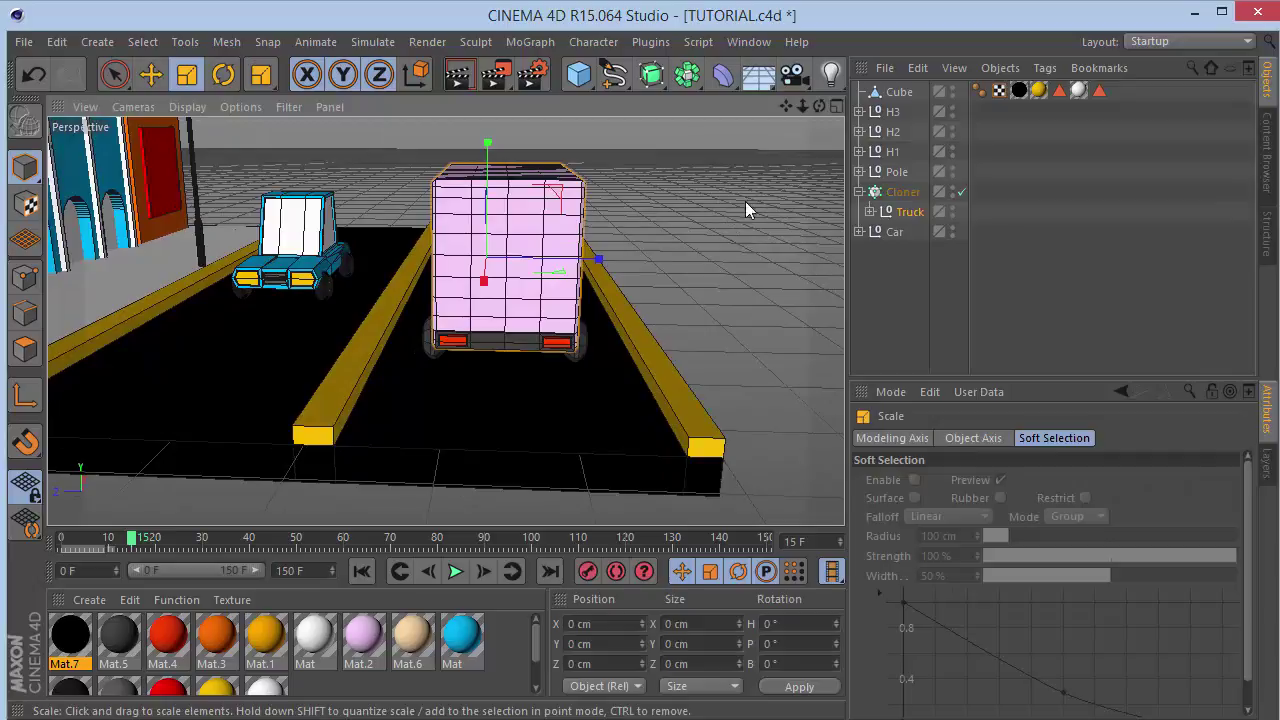
drag(745, 201, 597, 329)
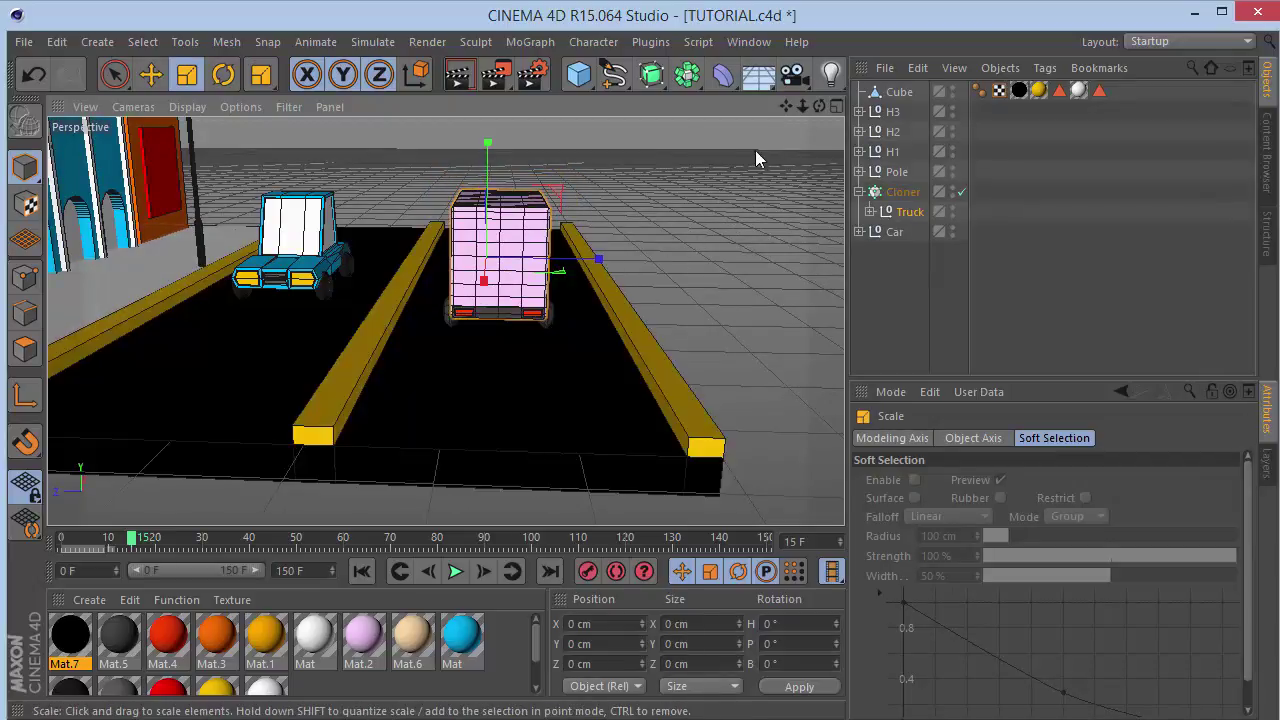
Lower the Truck group toward the road to about -18.6 cm in Y, working in the front view.
drag(819, 106, 819, 105)
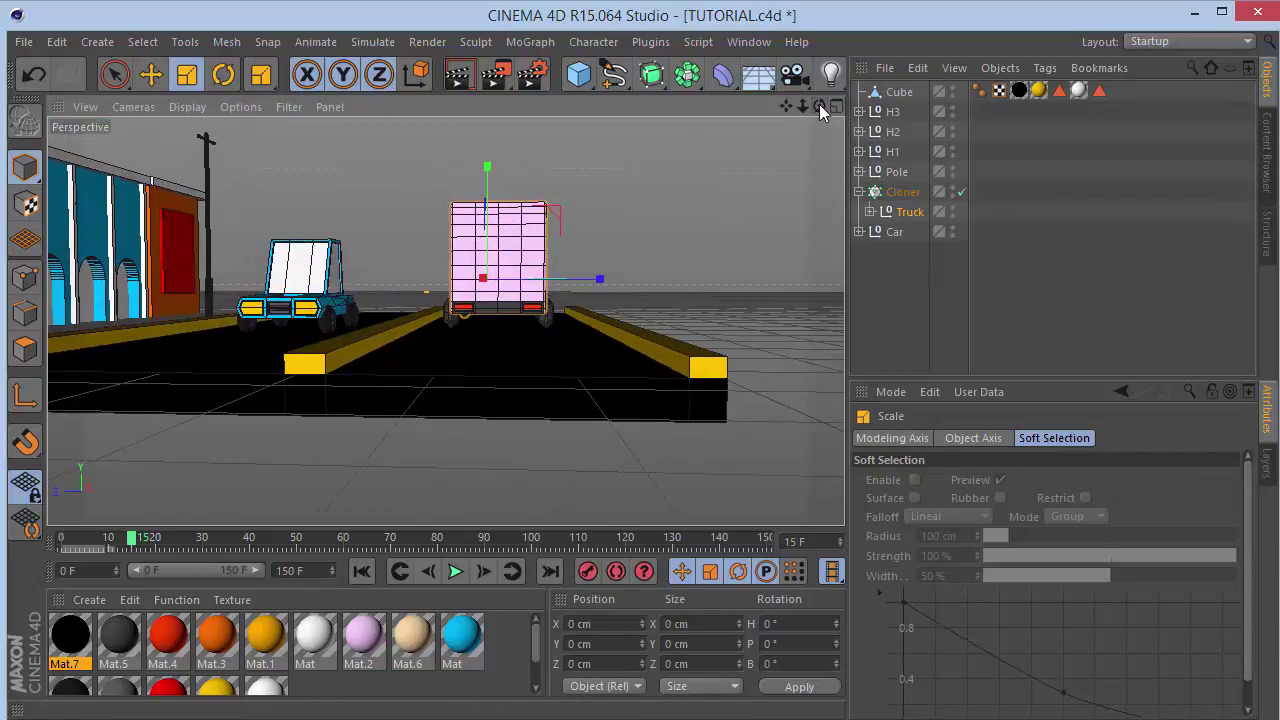
key(F4)
key(space)
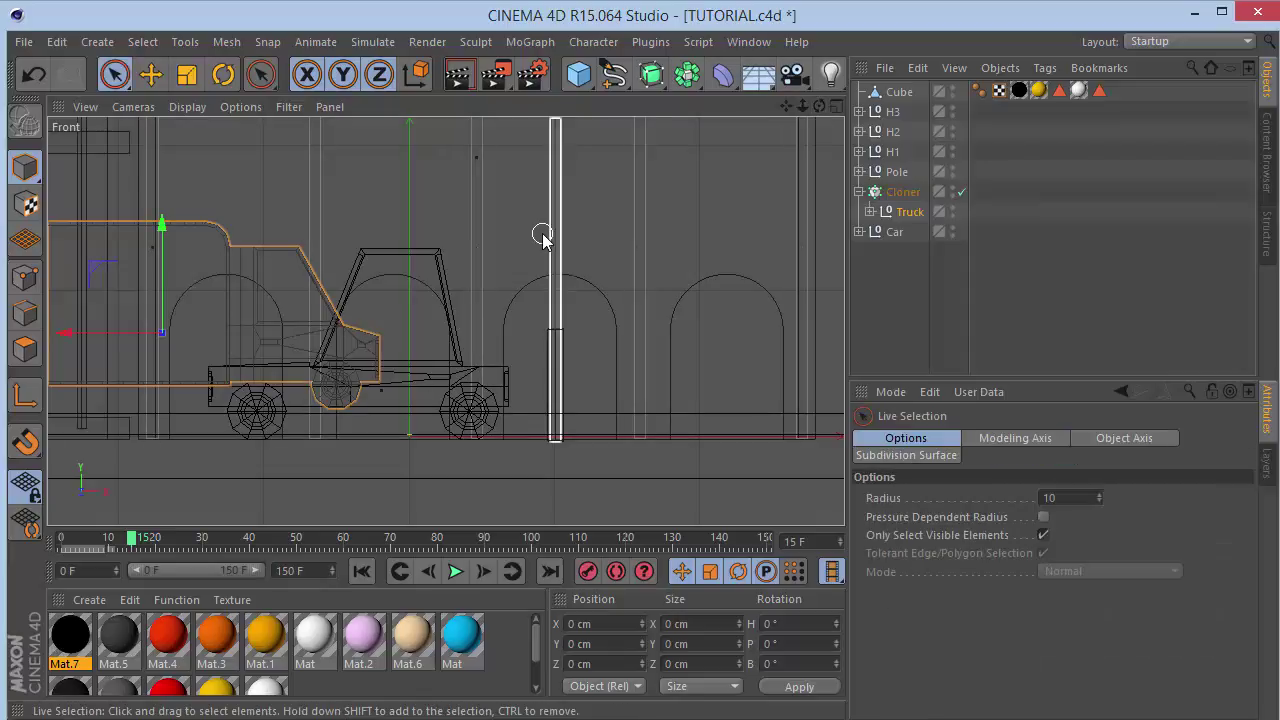
drag(162, 229, 168, 288)
Try to shift the Truck group along Z toward the outer edge of its lane in the top view.
key(F2)
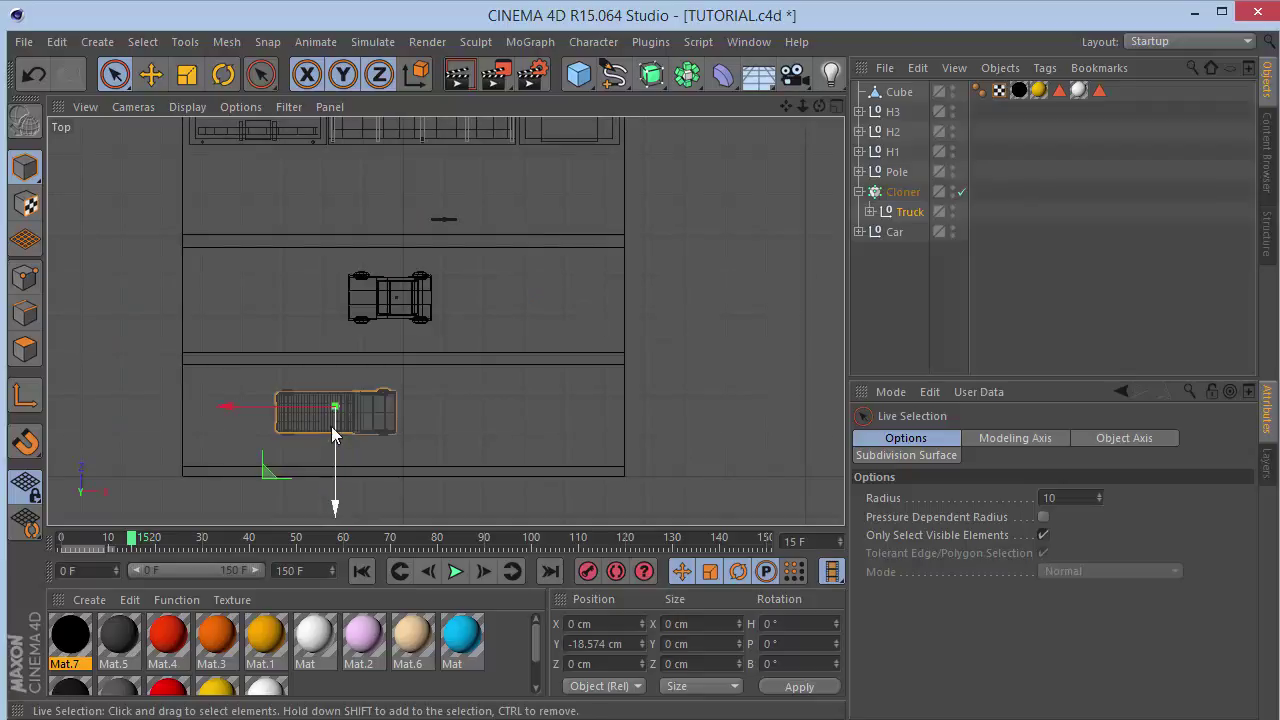
drag(332, 427, 336, 458)
key(ctrl+z)
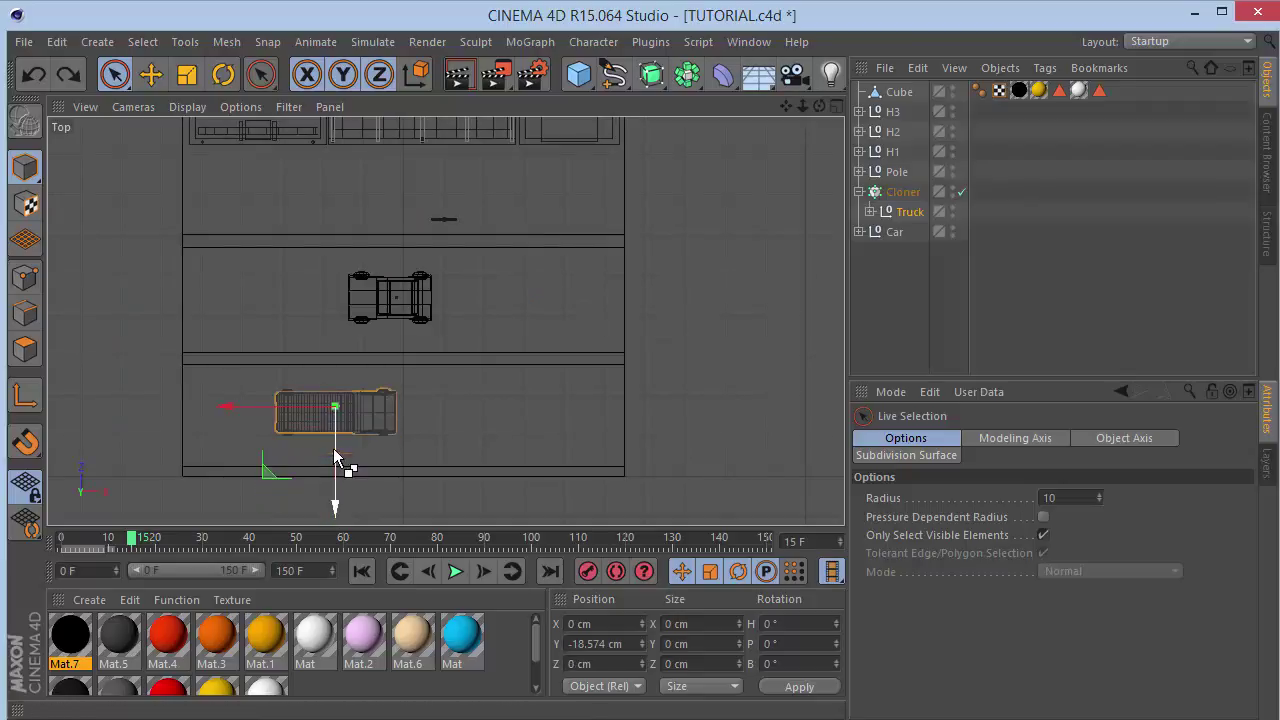
click(912, 211)
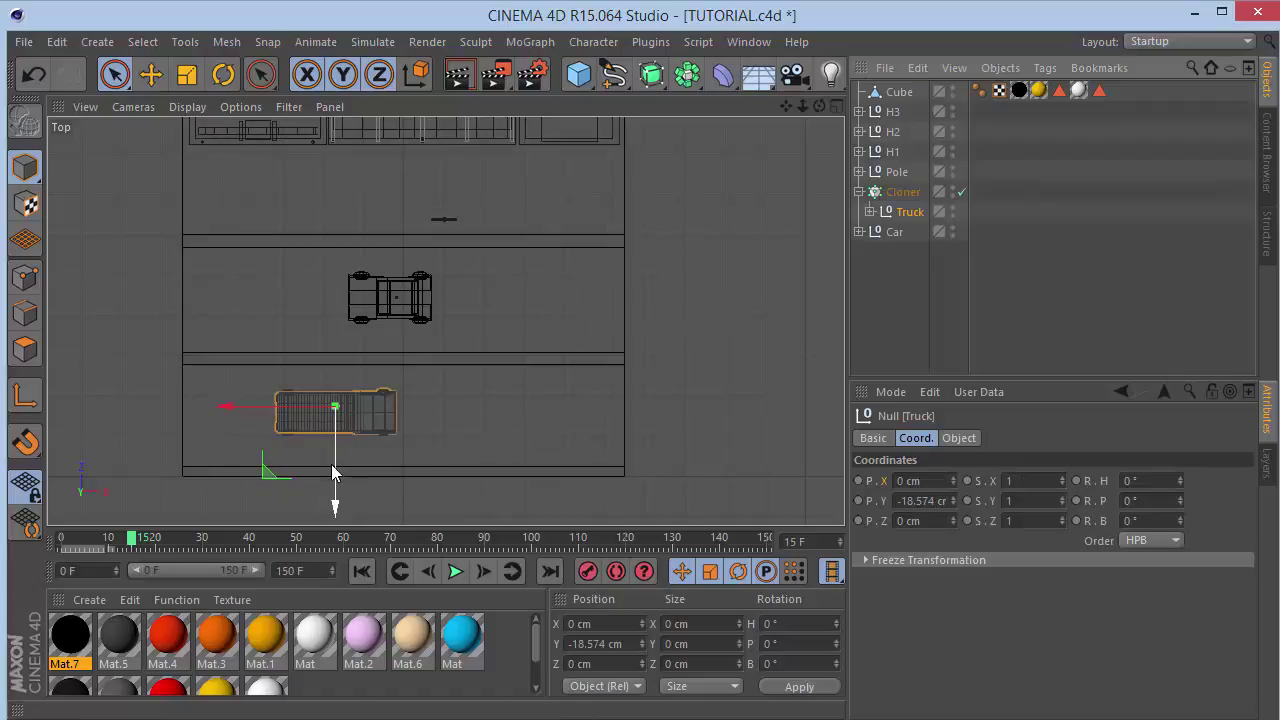
drag(334, 473, 335, 500)
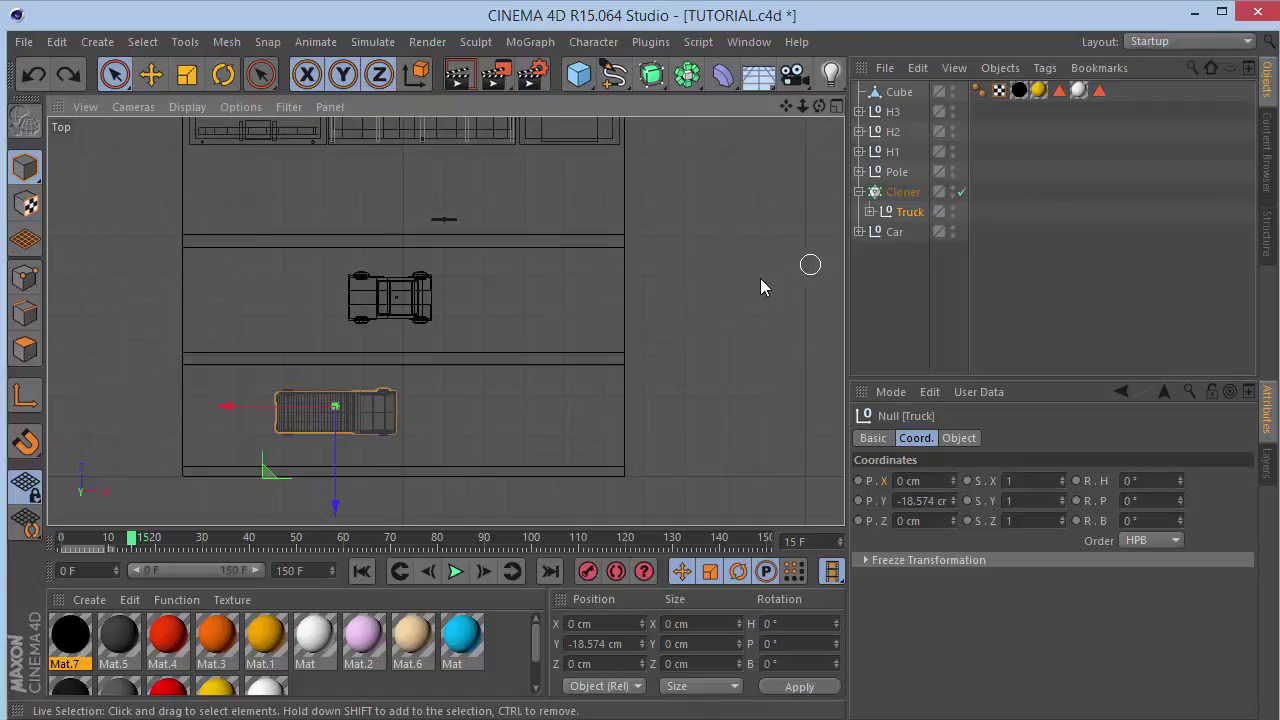
Inspect the truck in the perspective view and undo the Truck group's vertical move.
key(F1)
drag(819, 107, 670, 108)
key(ctrl+z)
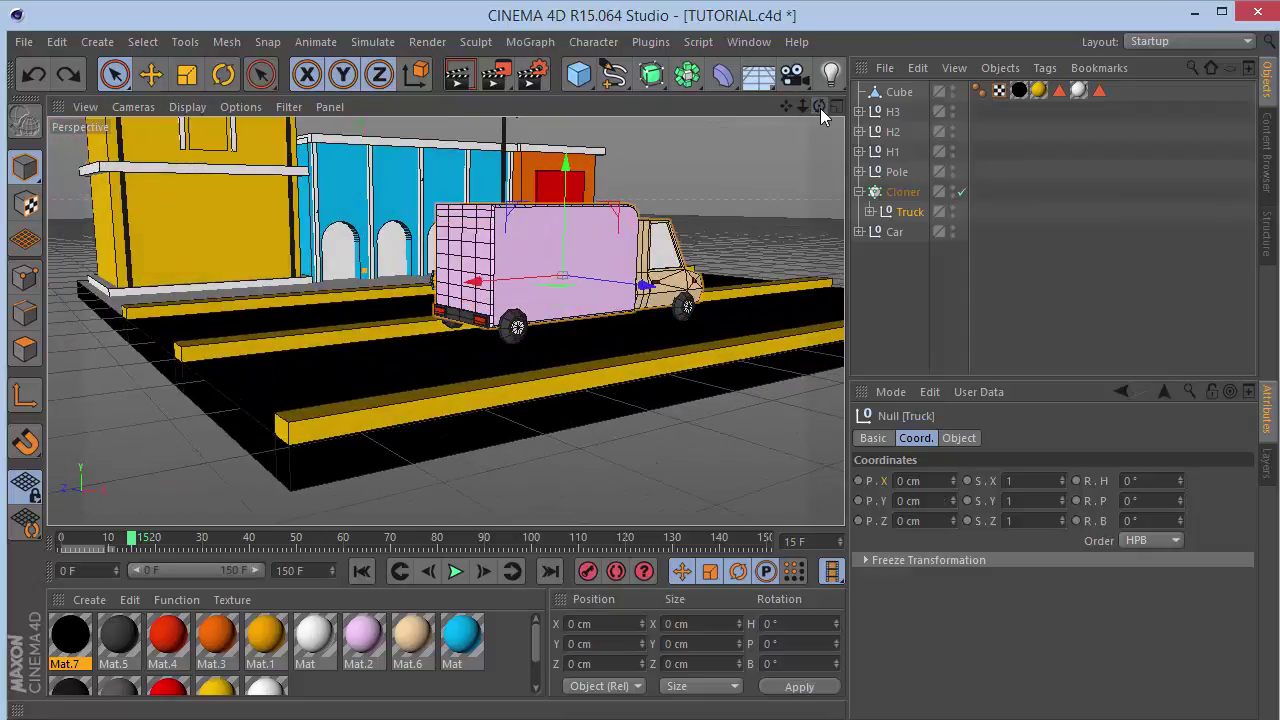
Move the Cloner down to about 50.4 cm in Y and across the lane to about -890.6 cm in Z.
click(902, 191)
key(F4)
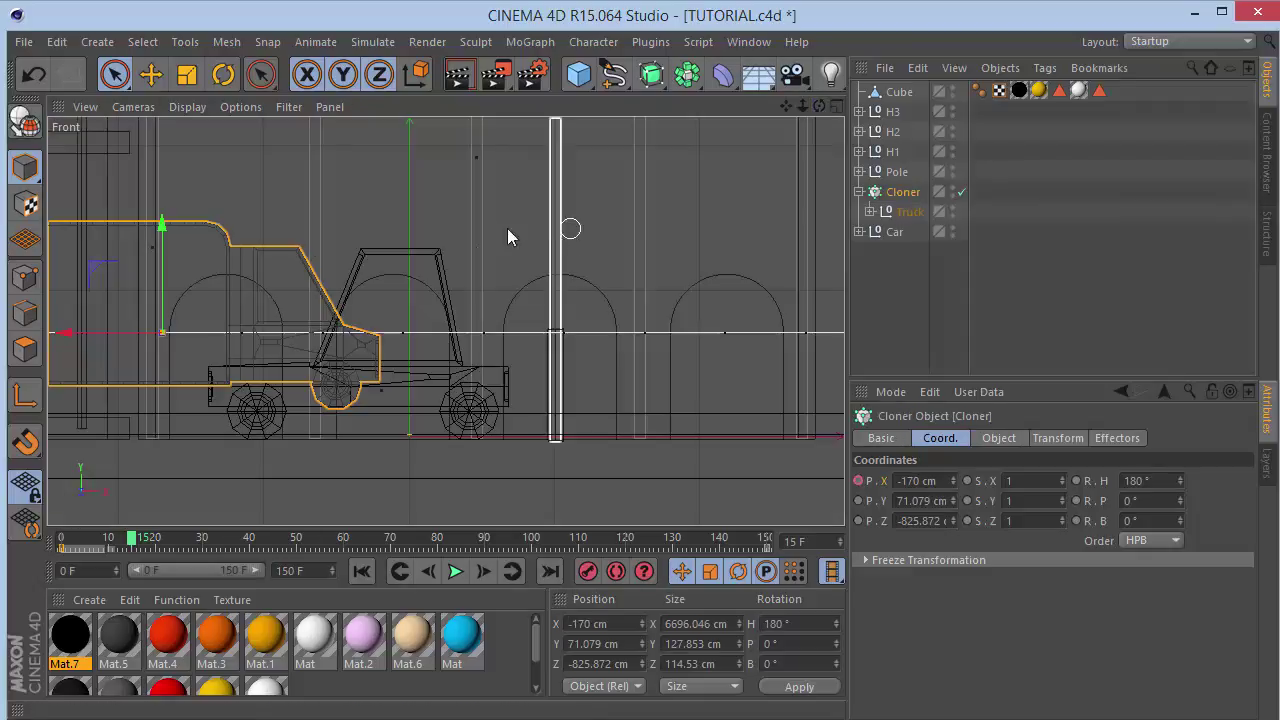
drag(163, 262, 176, 296)
key(F2)
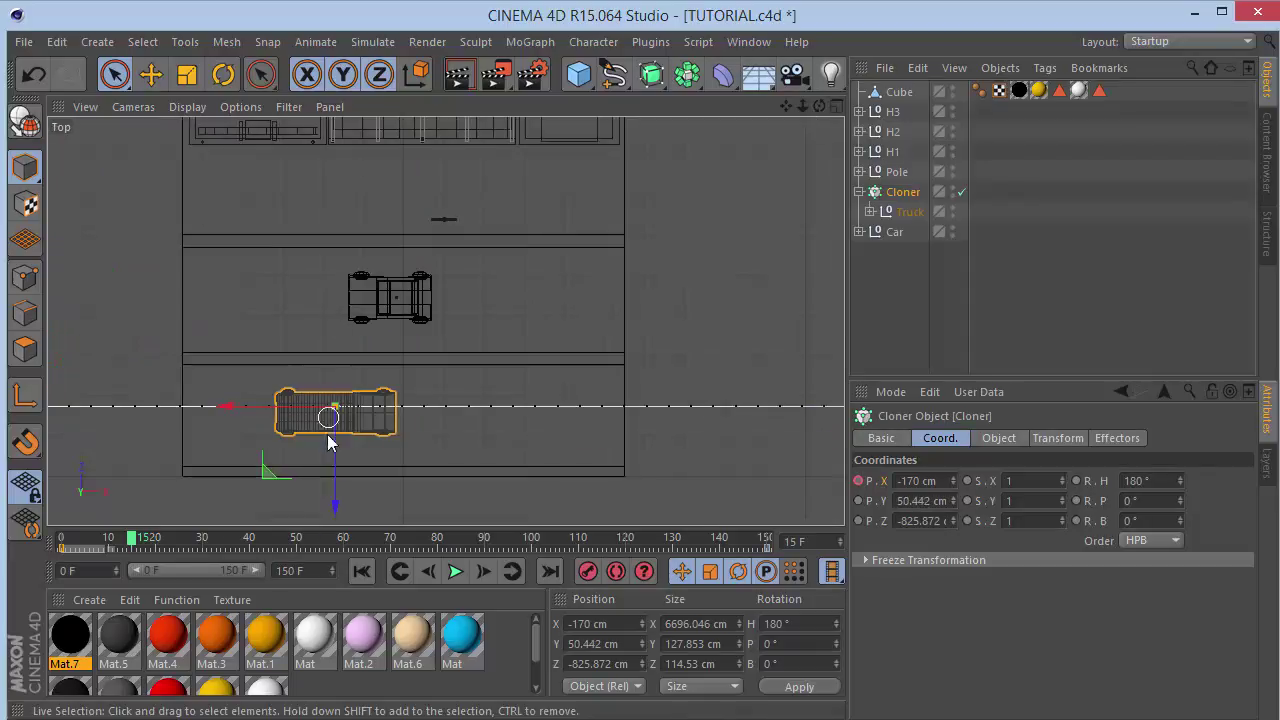
drag(329, 437, 334, 464)
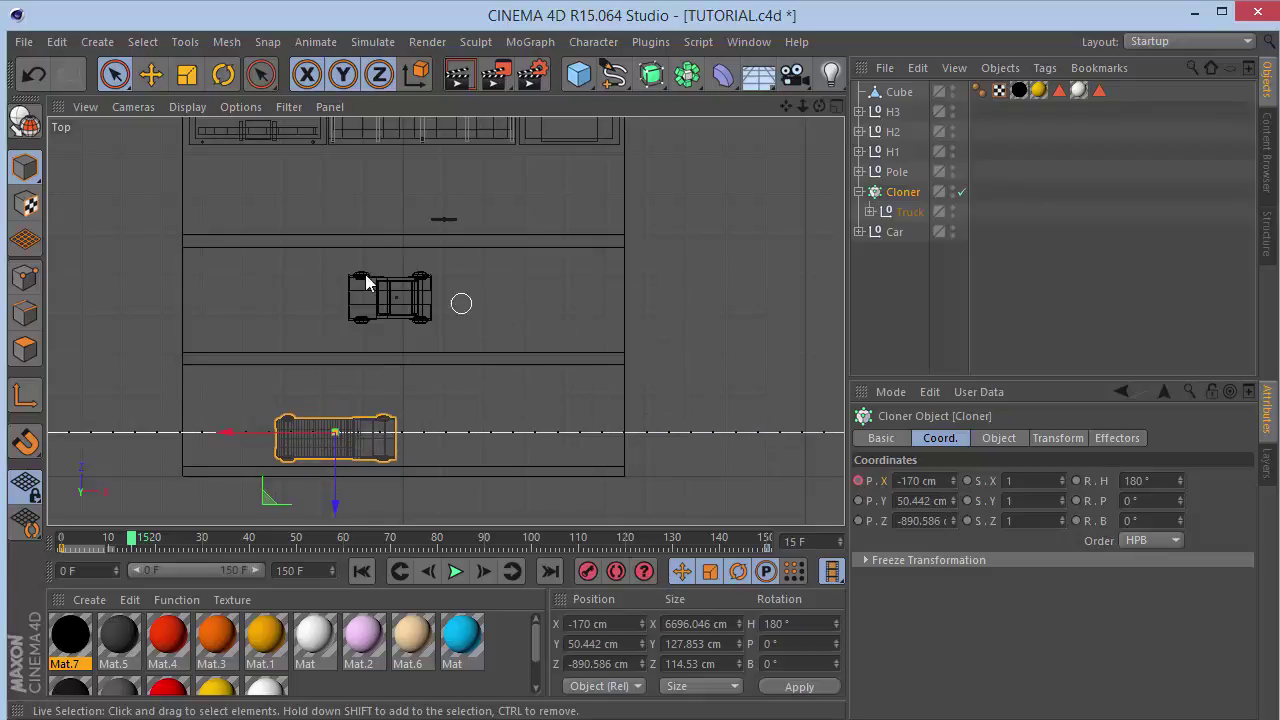
Scale the Car group down slightly and uniformly in the perspective view.
click(886, 234)
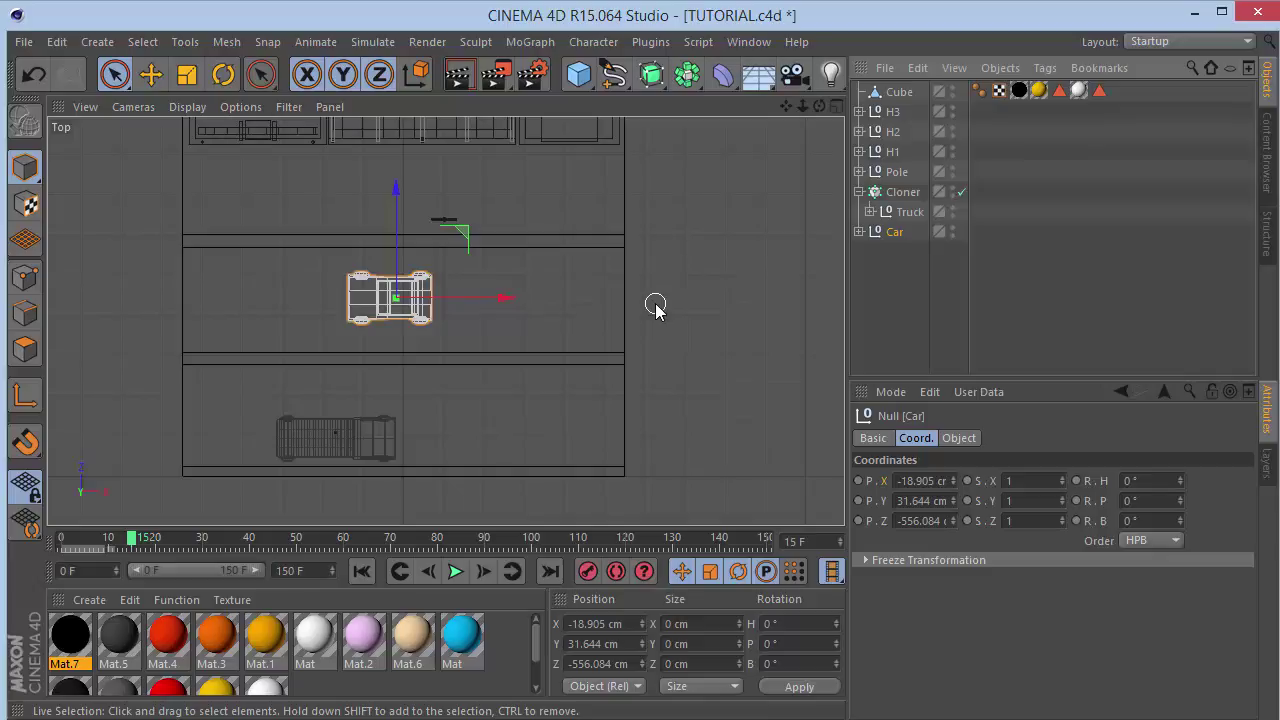
key(F1)
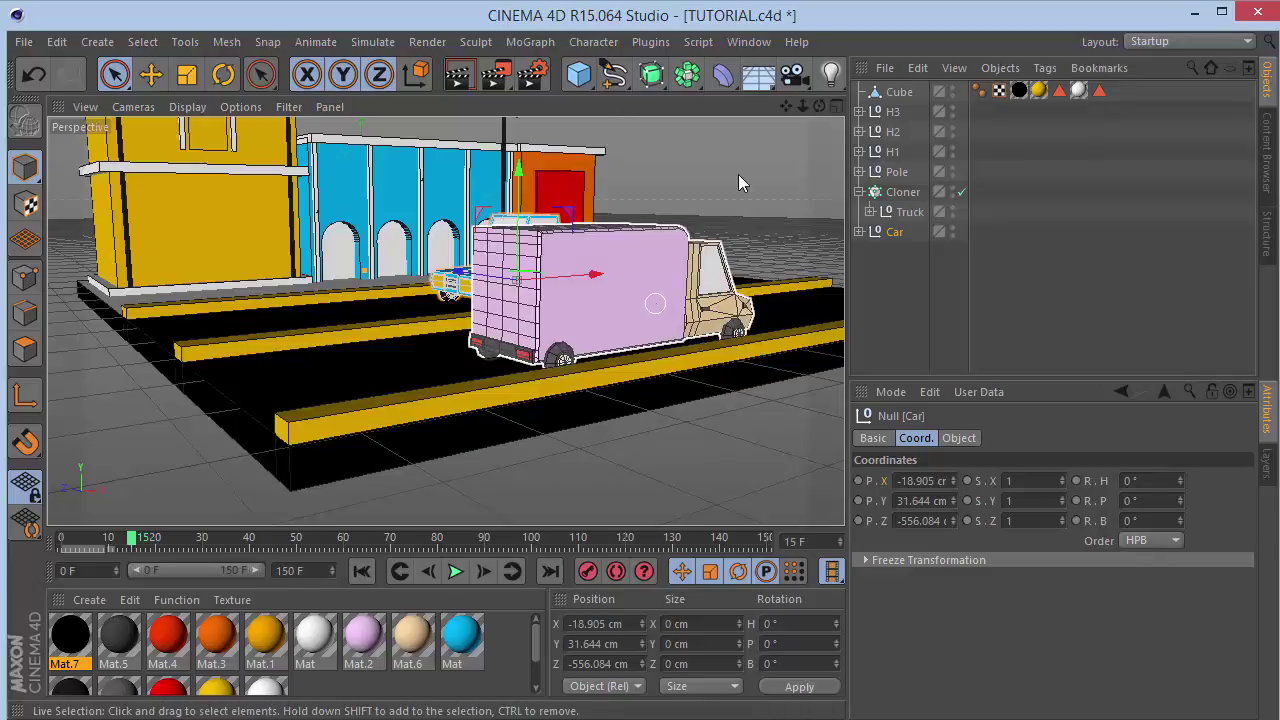
alt+drag(444, 320, 444, 320)
key(t)
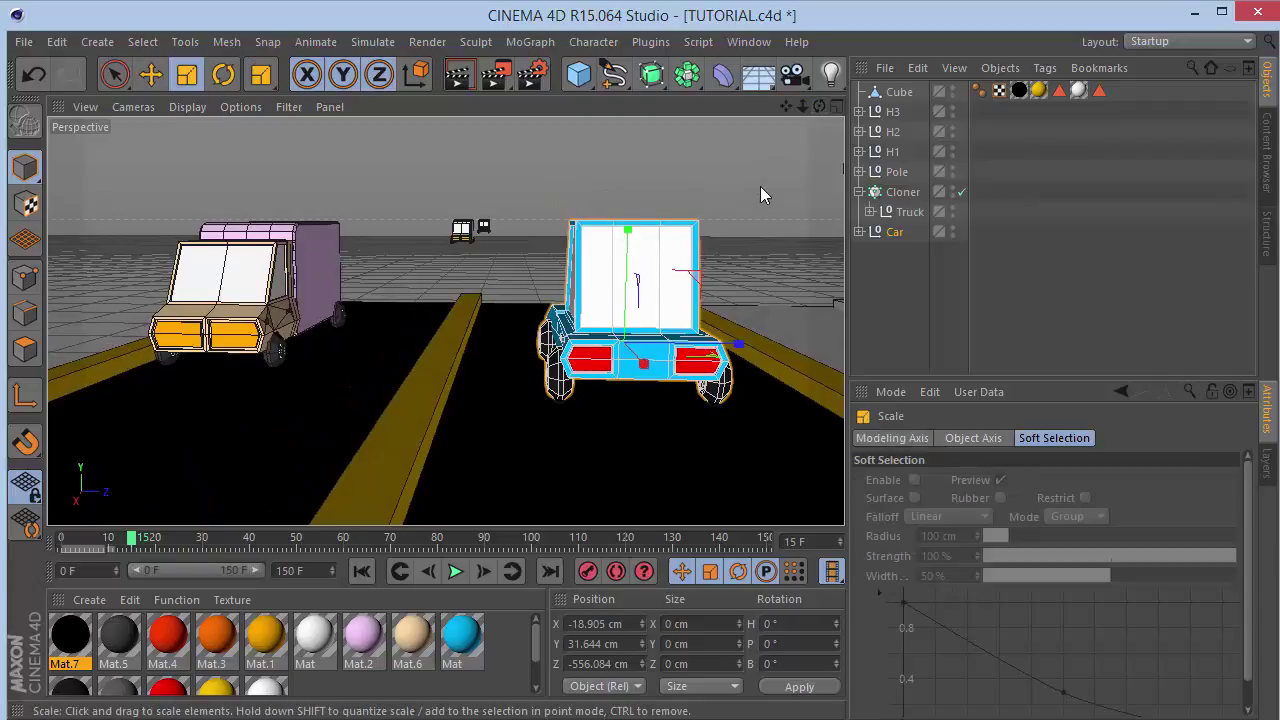
drag(748, 188, 654, 277)
key(9)
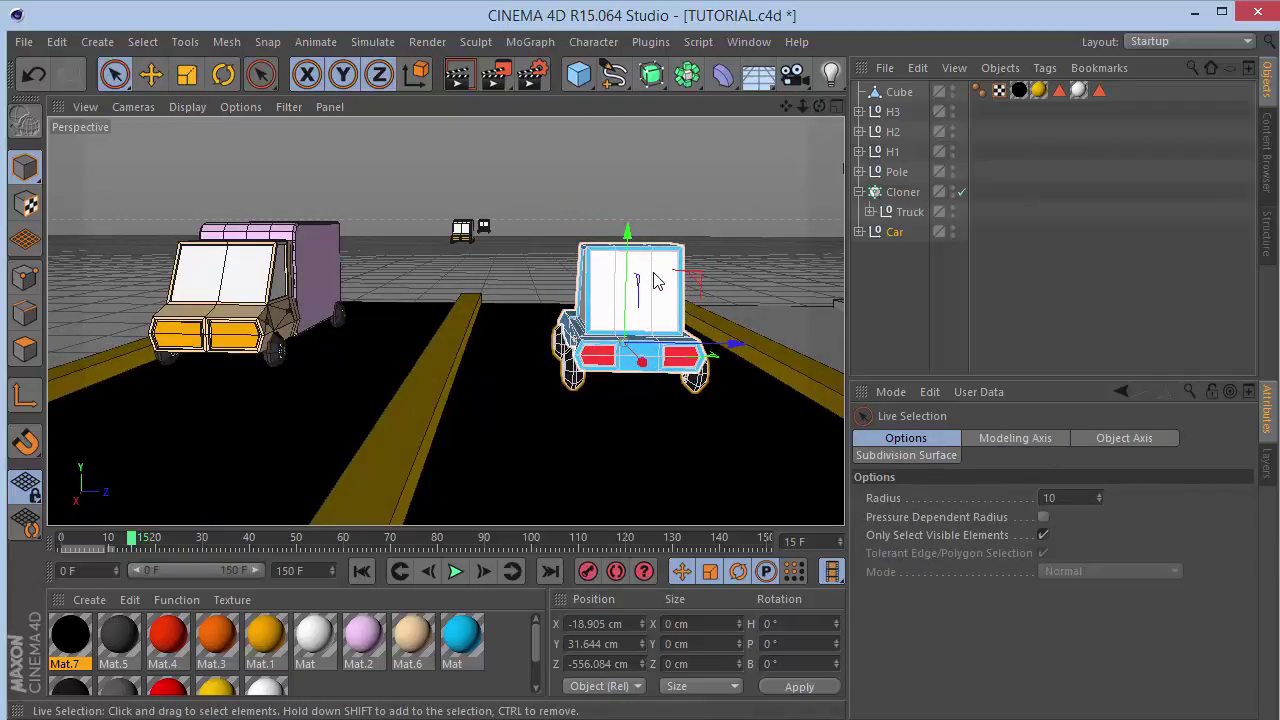
Lower the Car group to about 26.1 cm in Y so its wheels rest on the road.
key(F4)
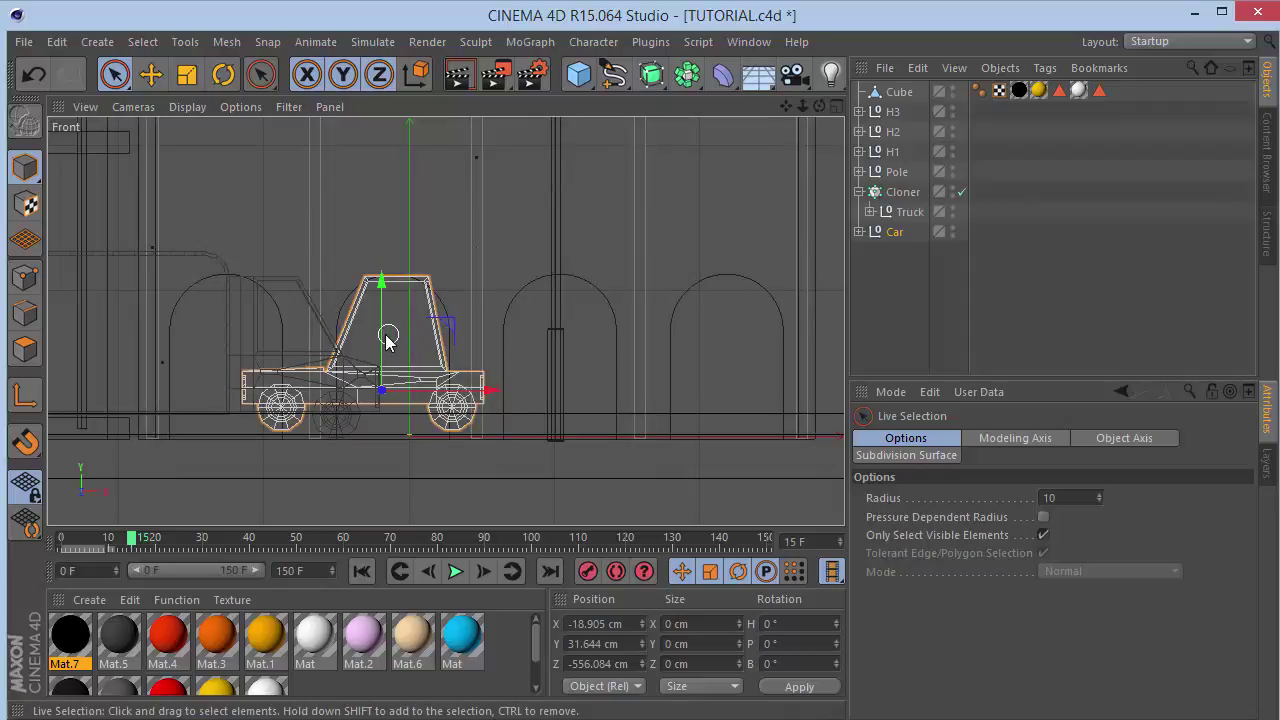
drag(388, 340, 388, 350)
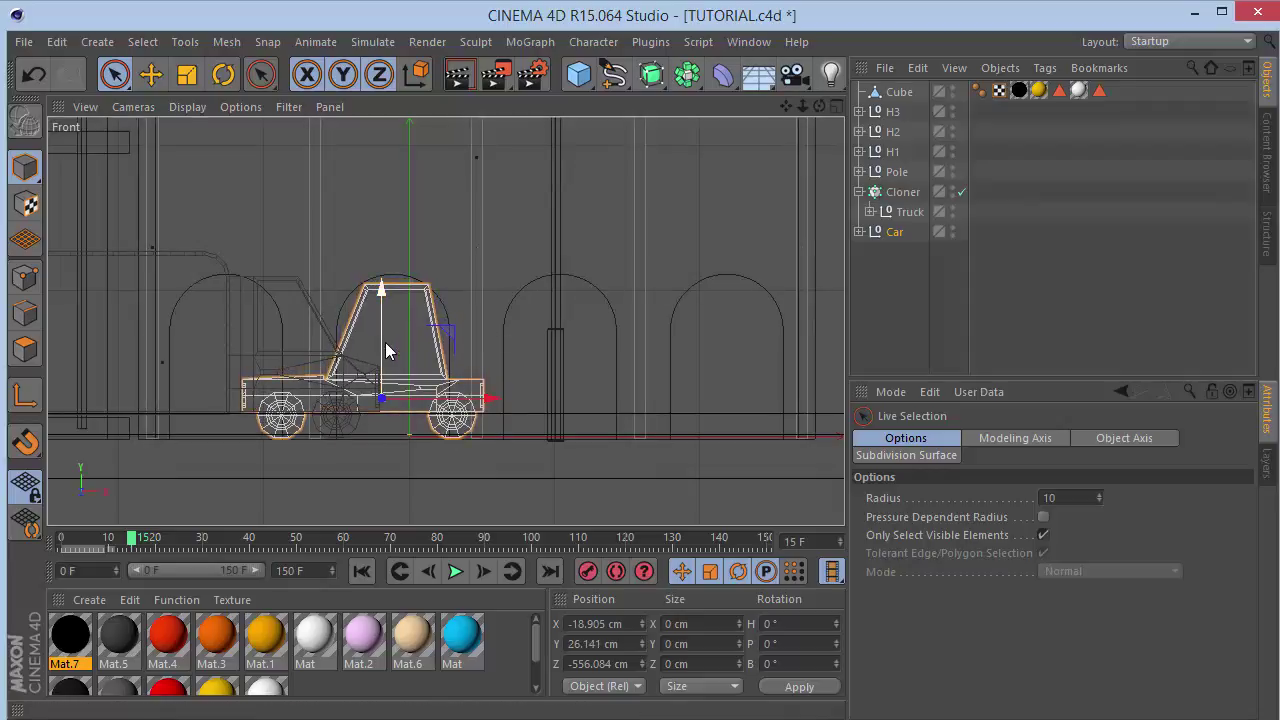
key(F1)
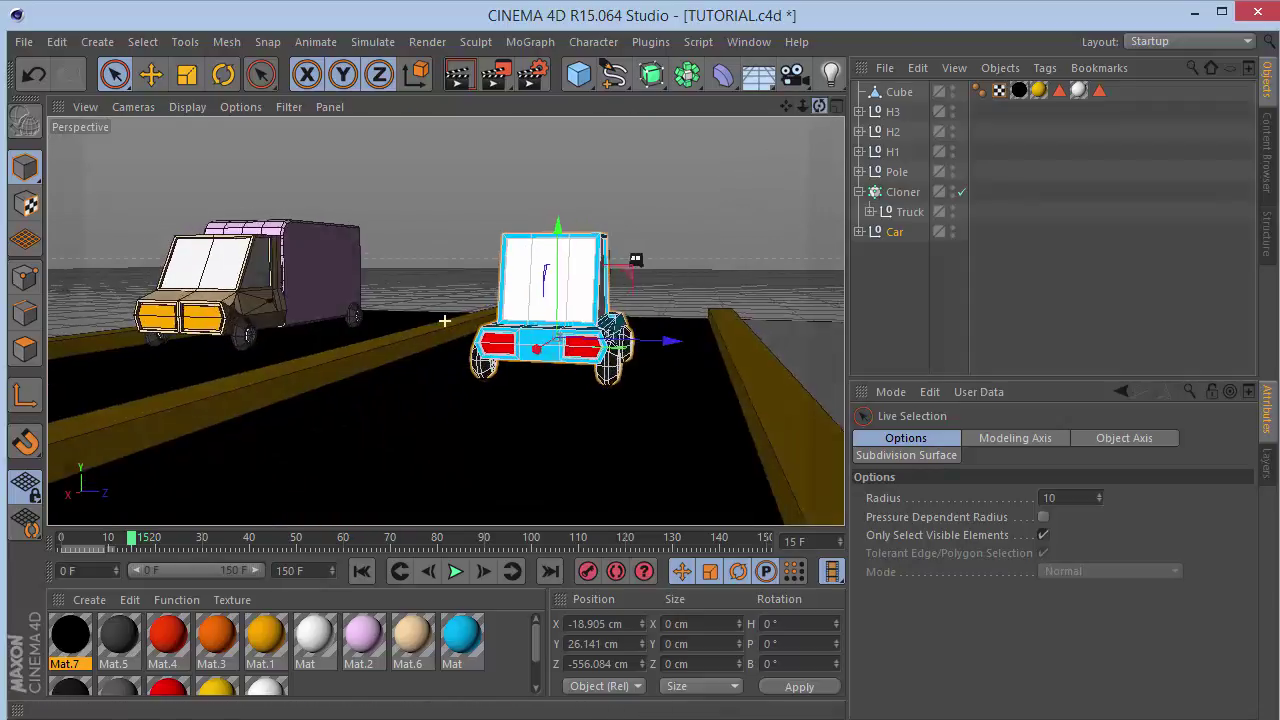
alt+drag(444, 321, 444, 320)
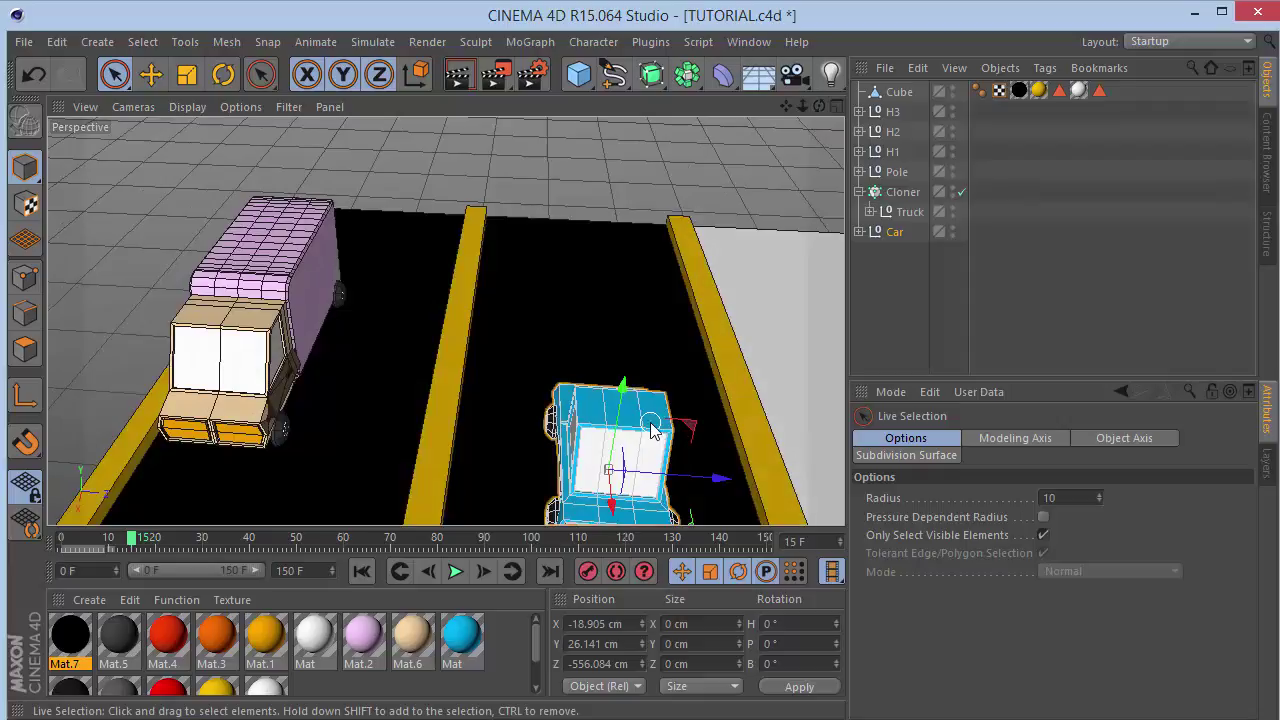
Duplicate the Car group, renaming the original Car Blue and the copy Car Green.
key(ctrl+c)
key(ctrl+v)
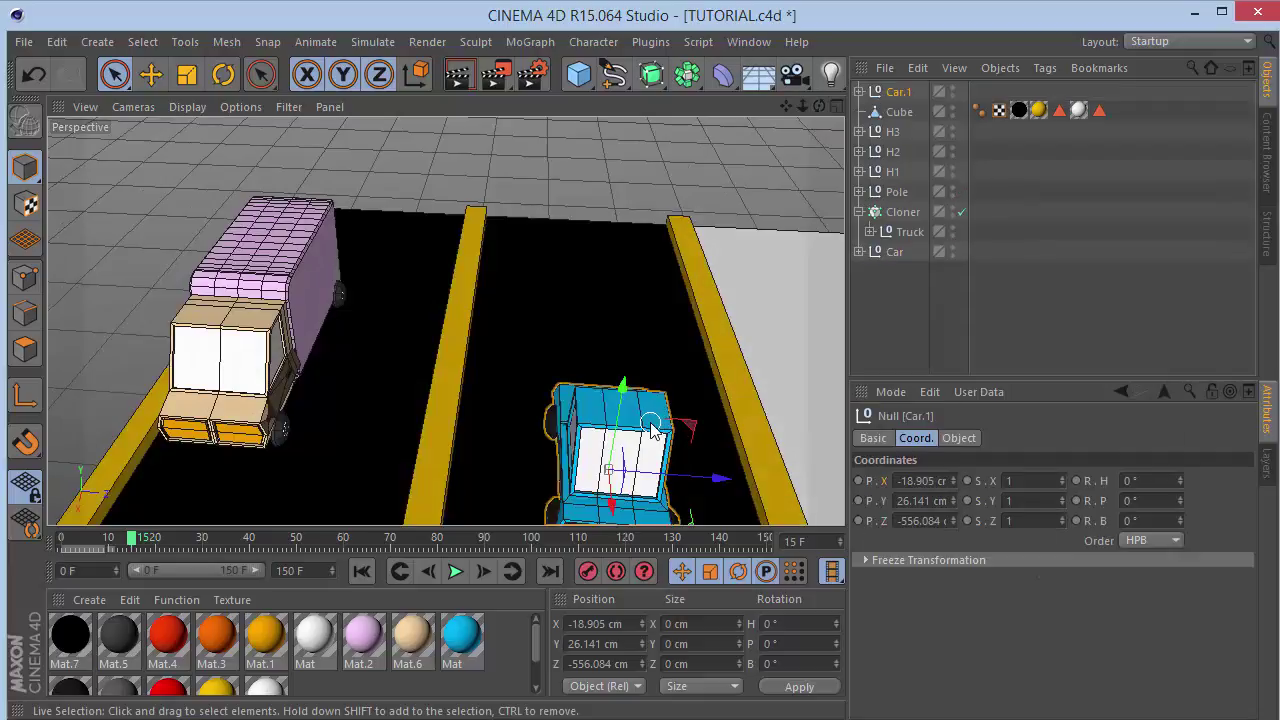
double_click(897, 252)
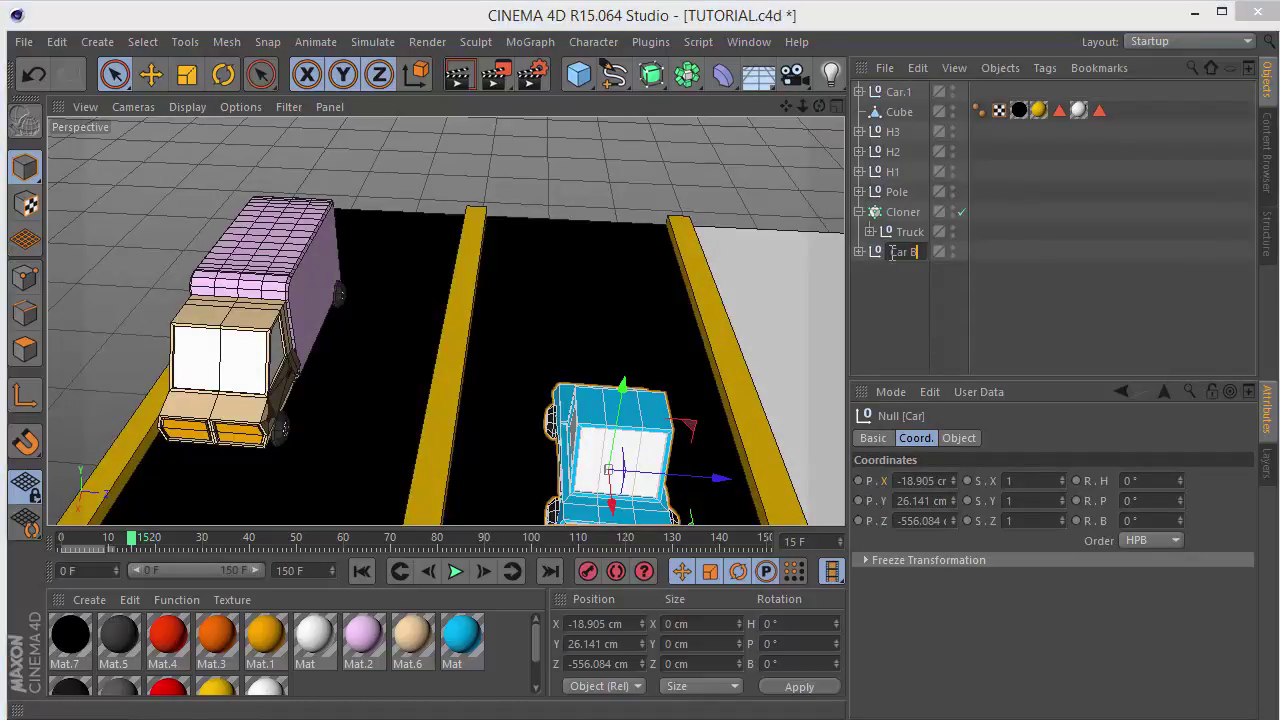
key(Return)
double_click(903, 91)
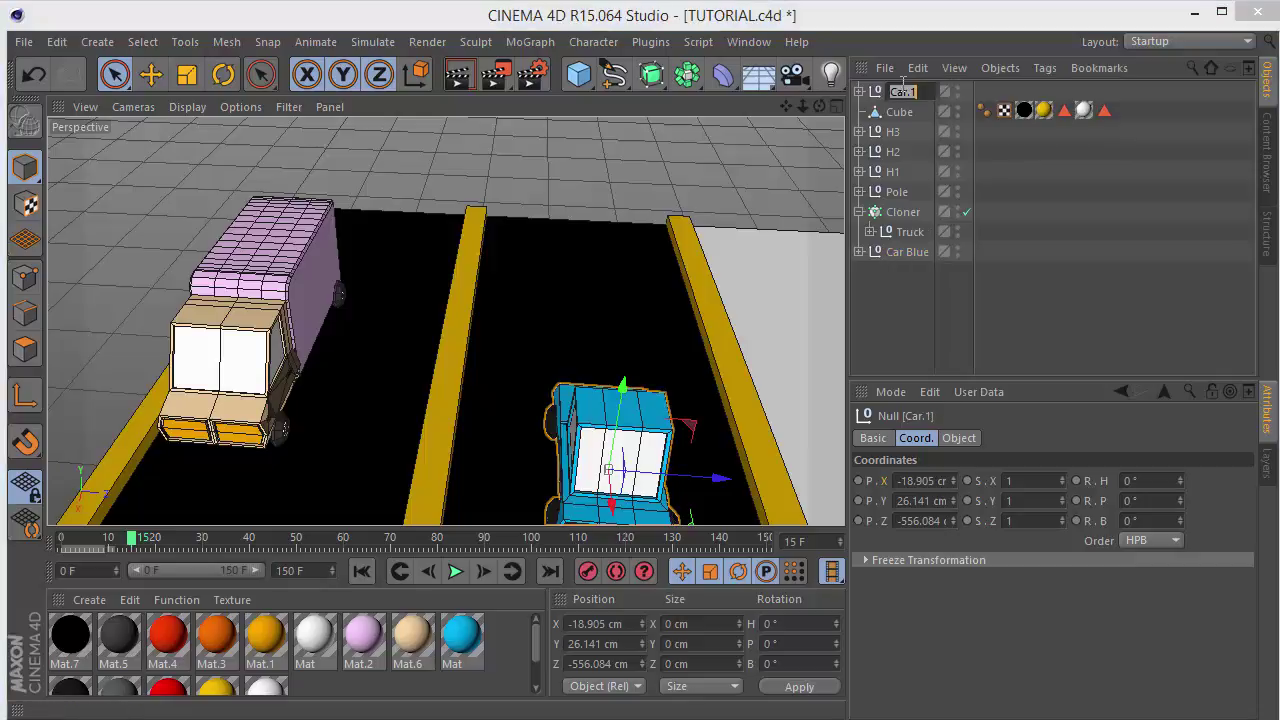
text(Car Green)
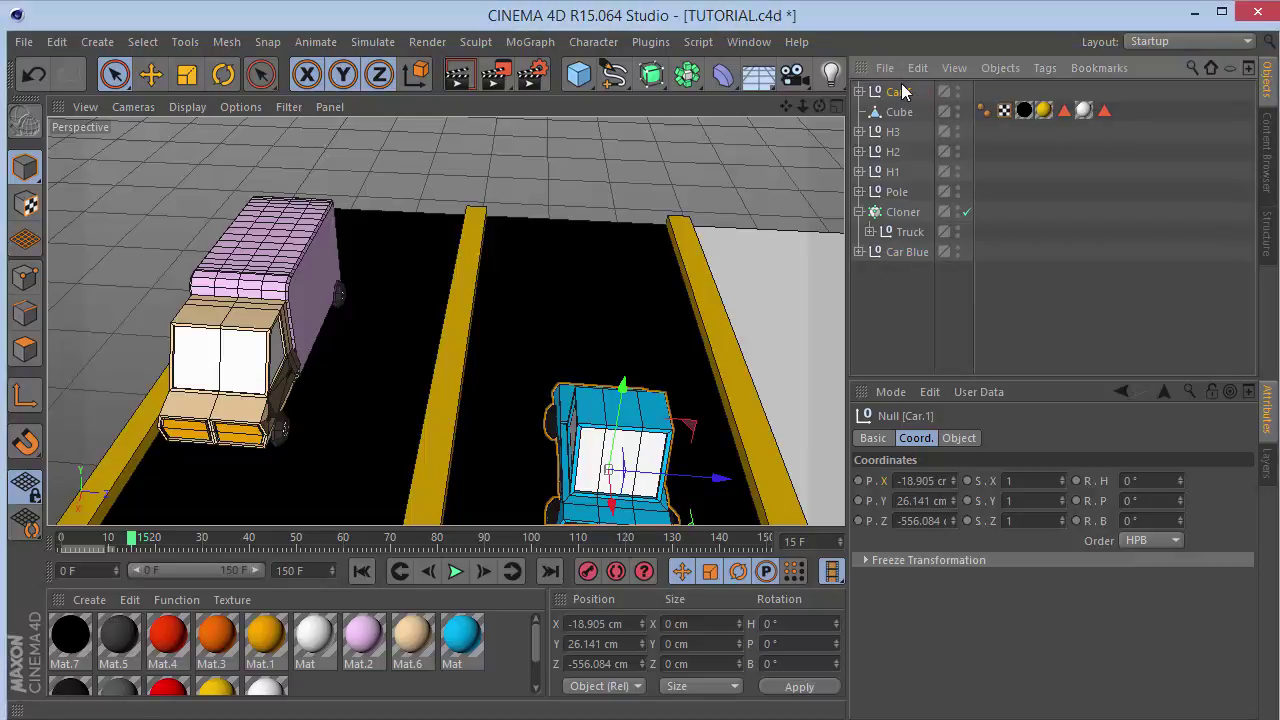
key(Return)
Duplicate the blue car material and set the copy's color to bright green, RGB 4, 255, 0.
ctrl+drag(468, 630, 500, 625)
double_click(333, 686)
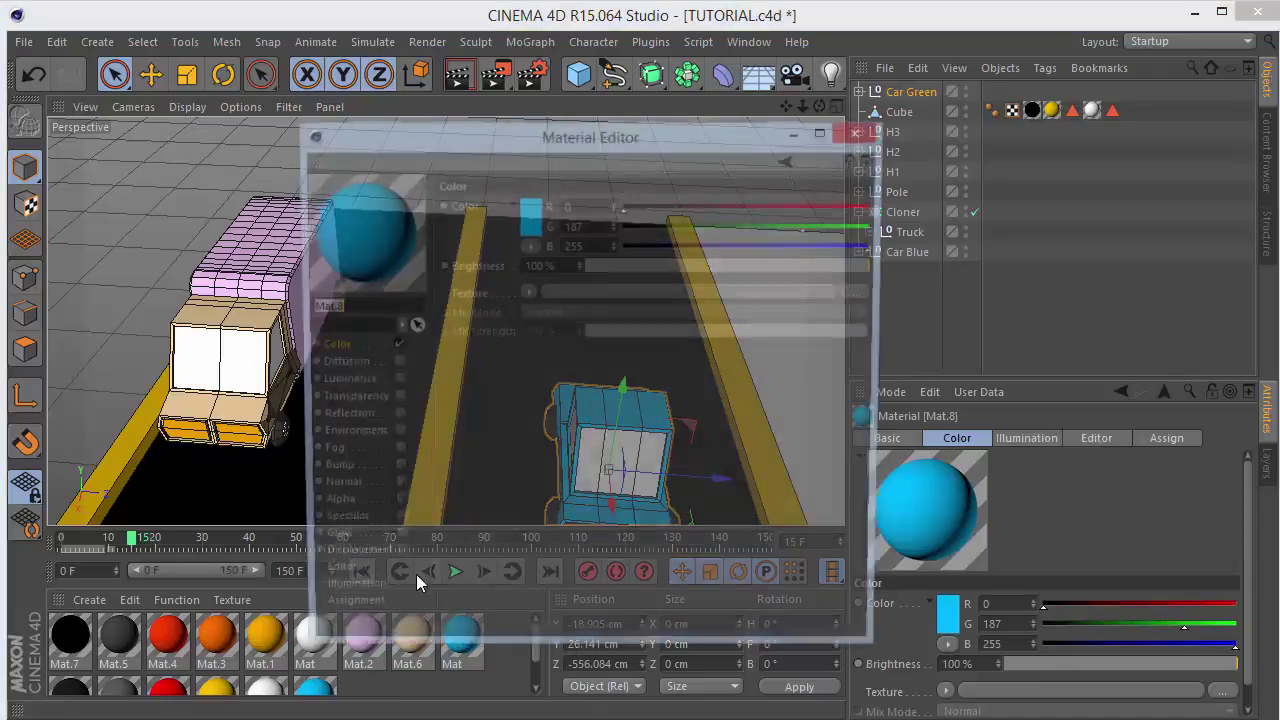
click(530, 215)
drag(556, 142, 545, 155)
click(498, 311)
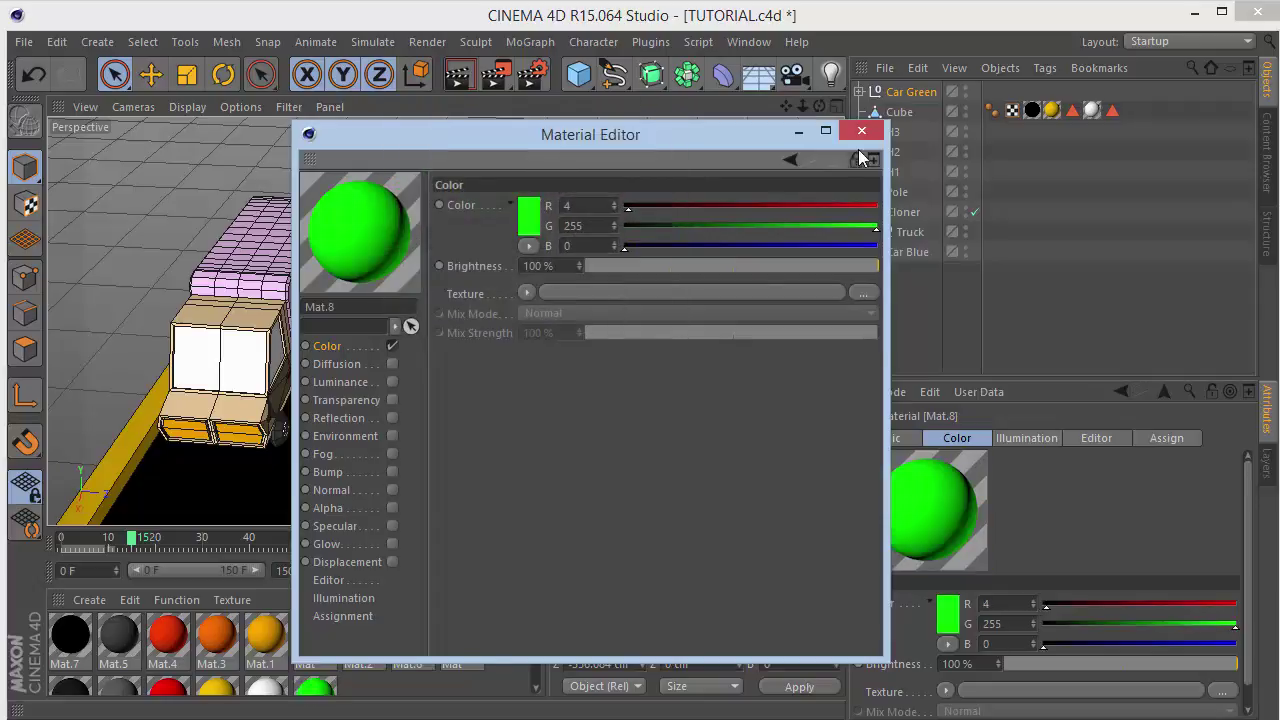
click(861, 130)
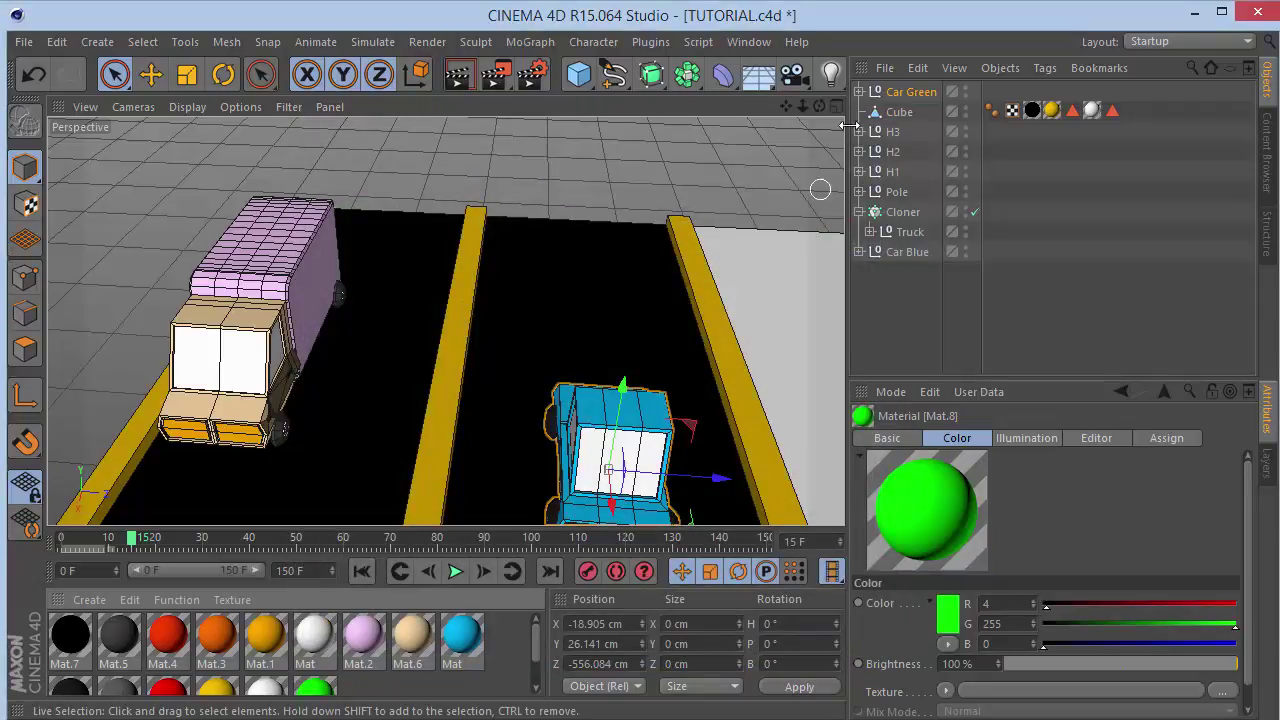
Replace the blue material on the Car Green body cube with the green material.
click(858, 91)
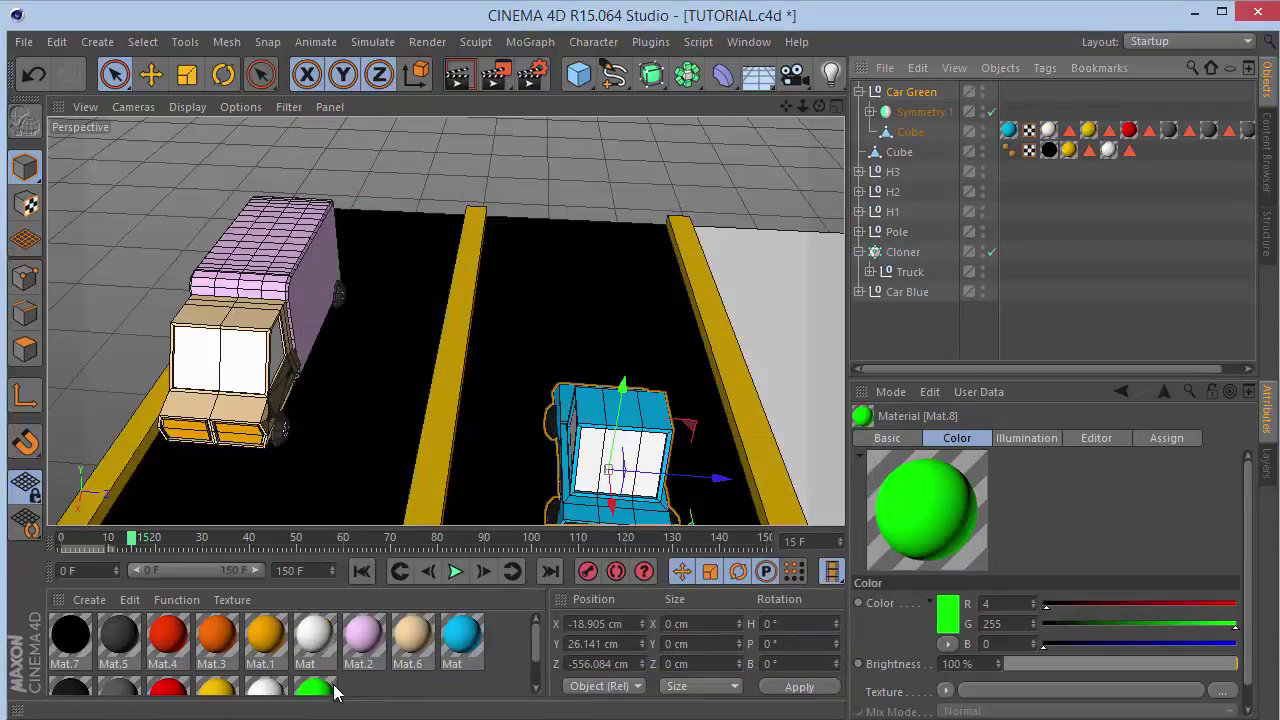
drag(335, 690, 940, 298)
click(1022, 237)
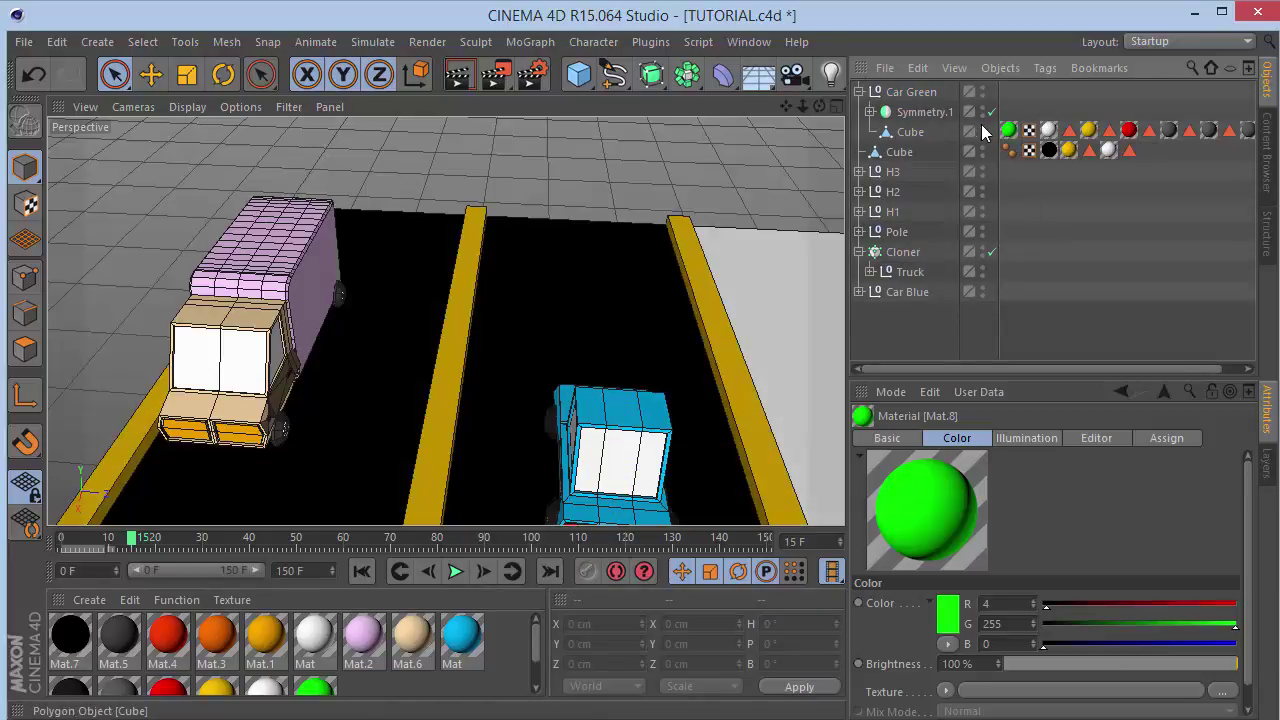
Move the Car Green group along Z into the adjacent lane, at about -782.9 cm.
click(908, 91)
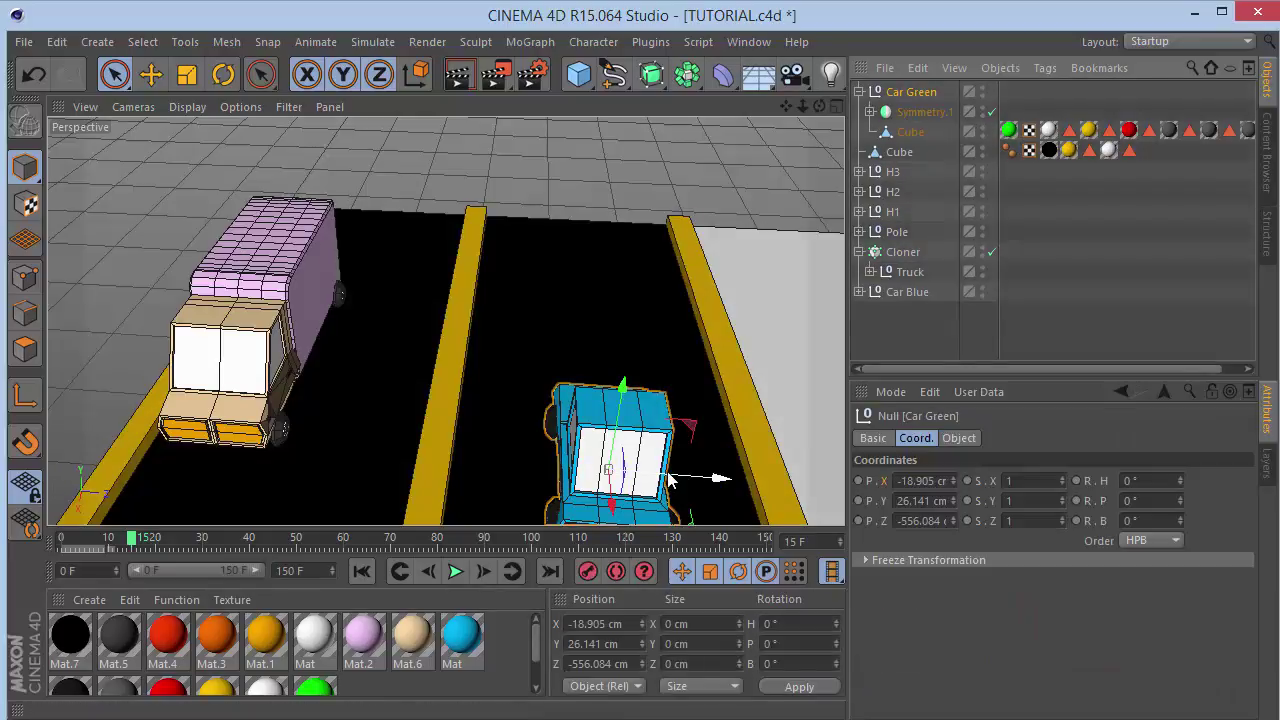
drag(670, 480, 420, 470)
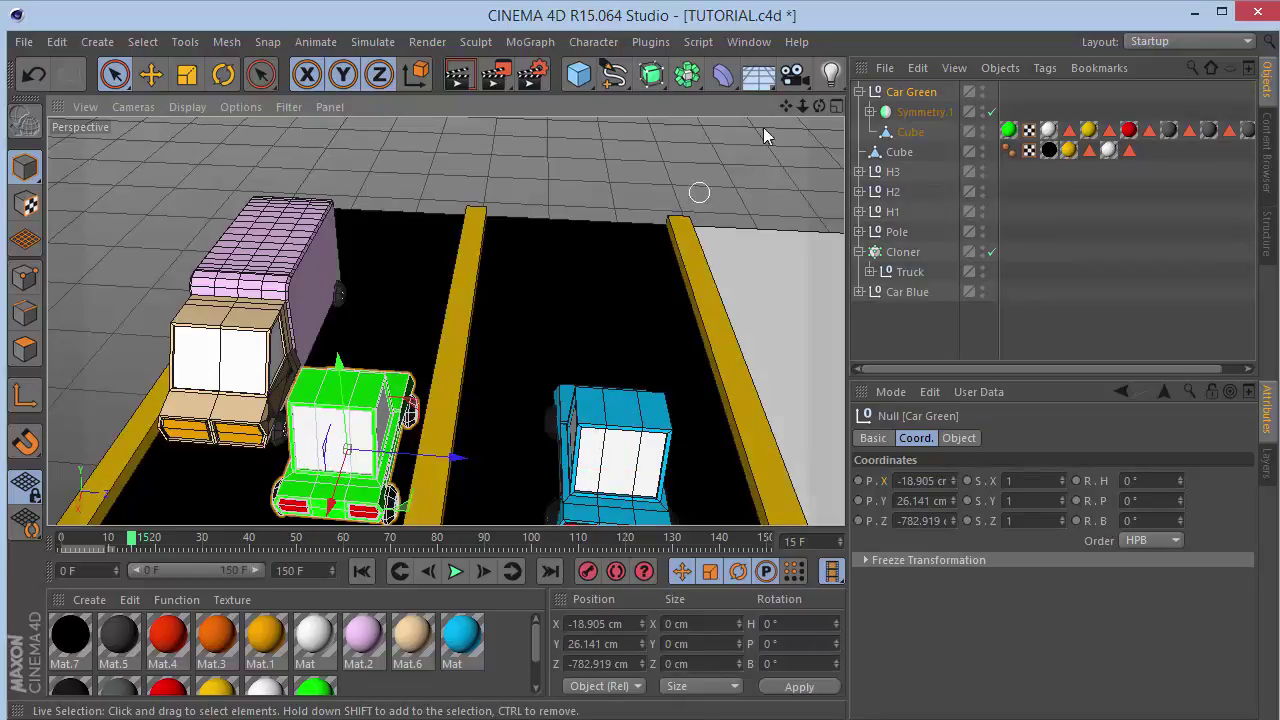
mouse_move(819, 106)
mouse_down()
mouse_move(880, 85)
mouse_move(855, 55)
mouse_move(820, 110)
mouse_up()
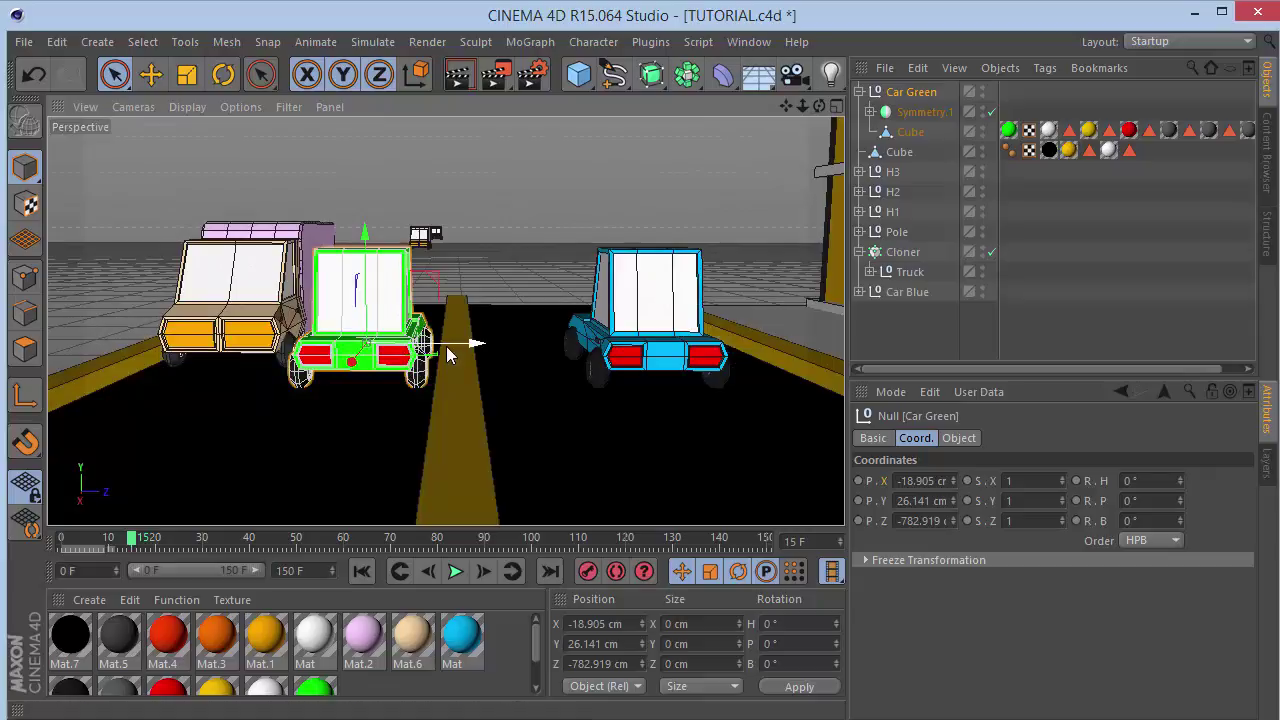
drag(819, 106, 940, 90)
alt+drag(445, 322, 525, 265)
click(859, 92)
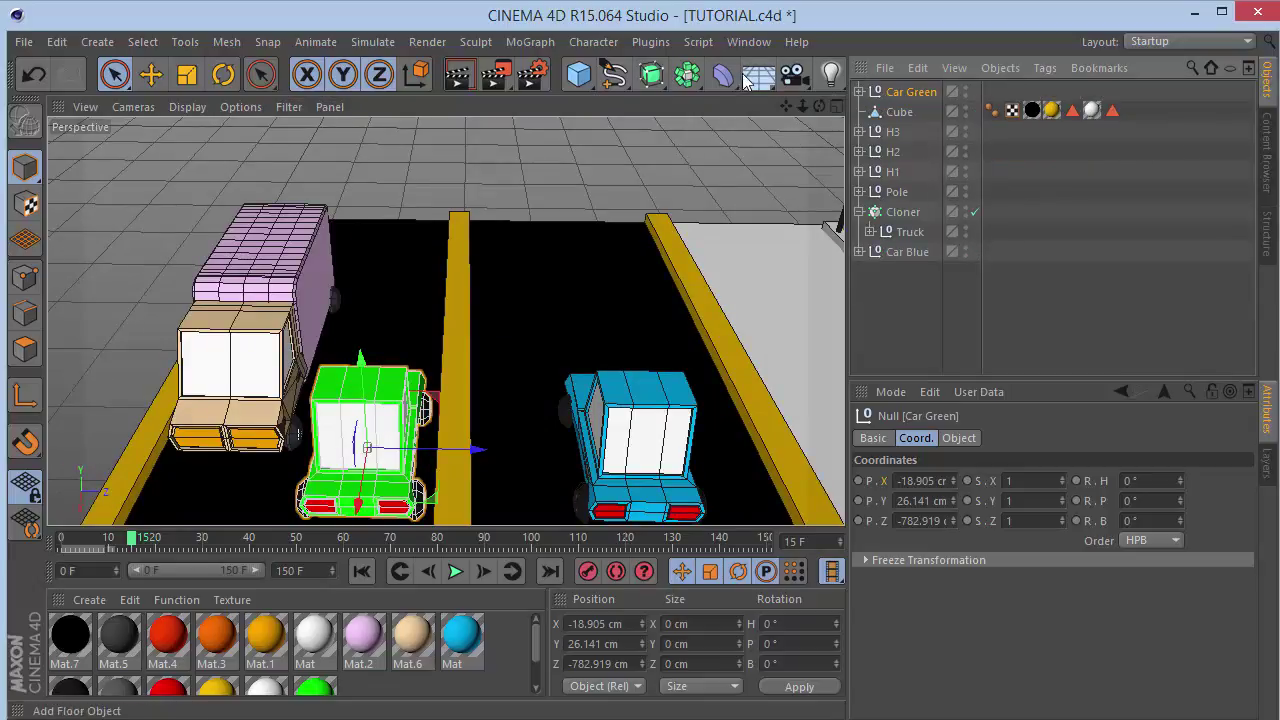
Return to frame 0 and put the Car Green group in a new Cloner with a count of 9.
click(362, 571)
click(532, 44)
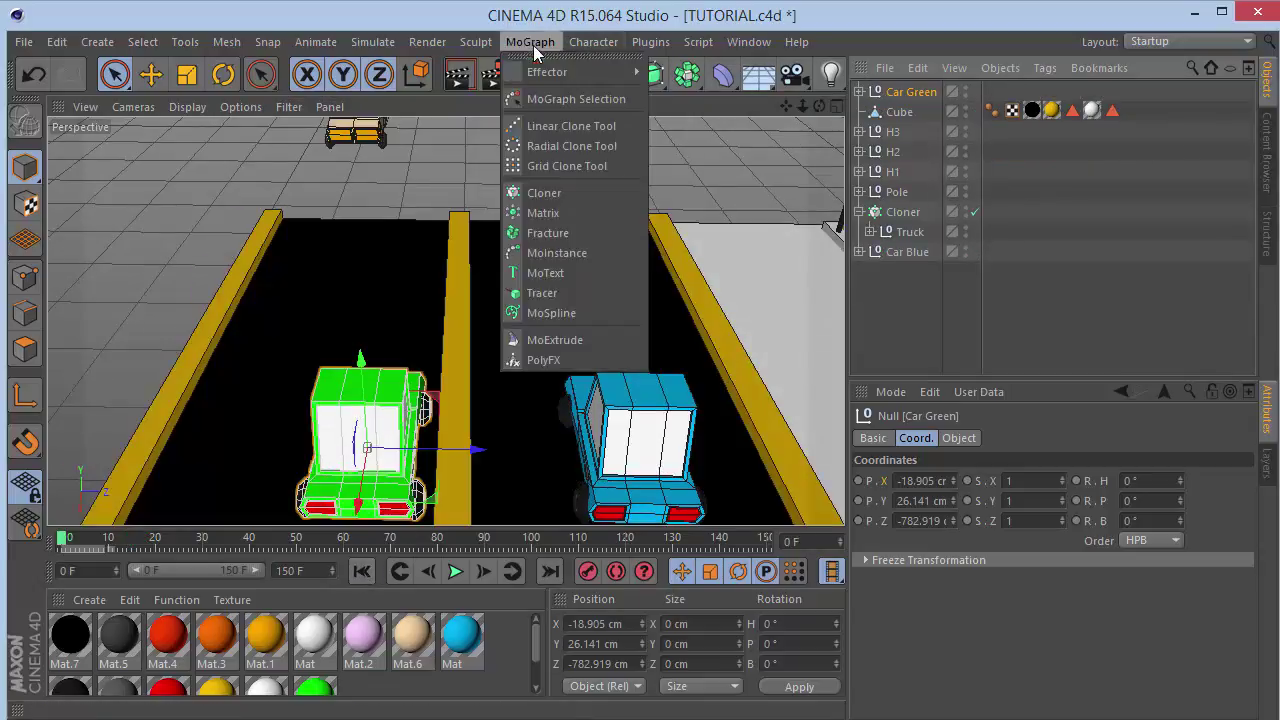
click(555, 193)
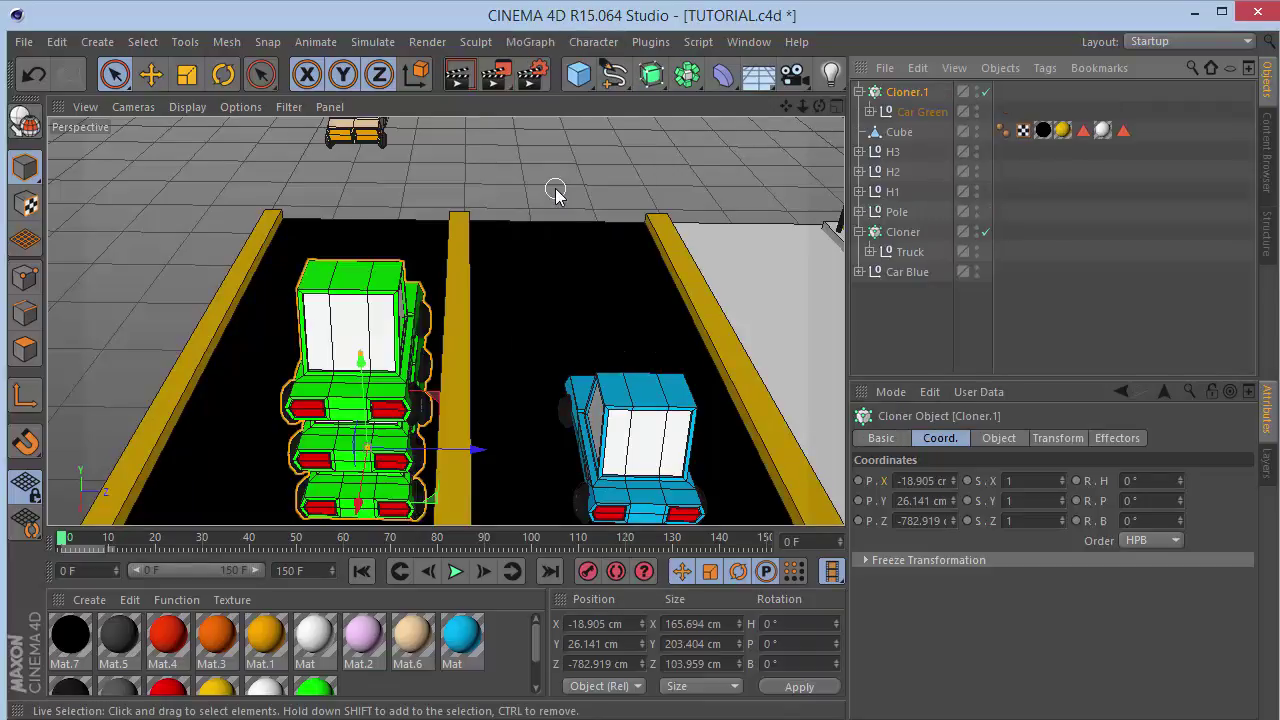
click(999, 438)
double_click(951, 567)
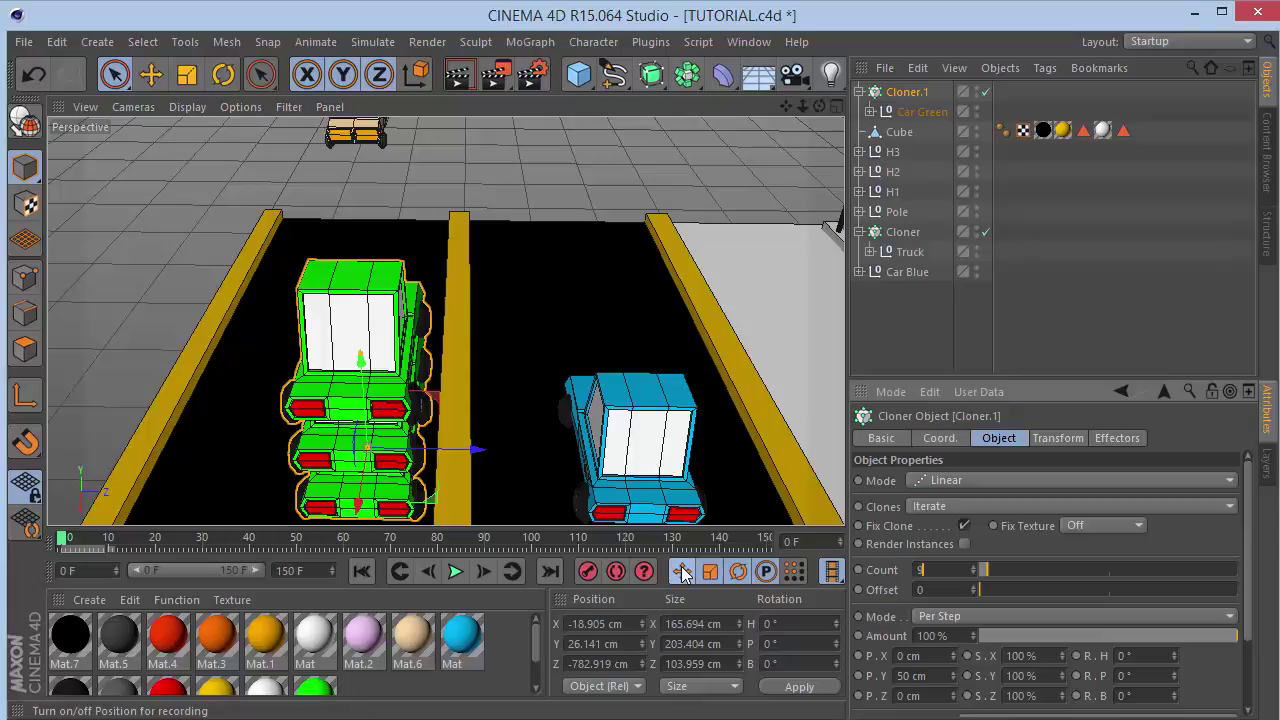
key(Return)
Set the green-car cloner's per-step spacing to 0 cm in Y and 1200 cm in X.
scroll(904, 672, down, 1)
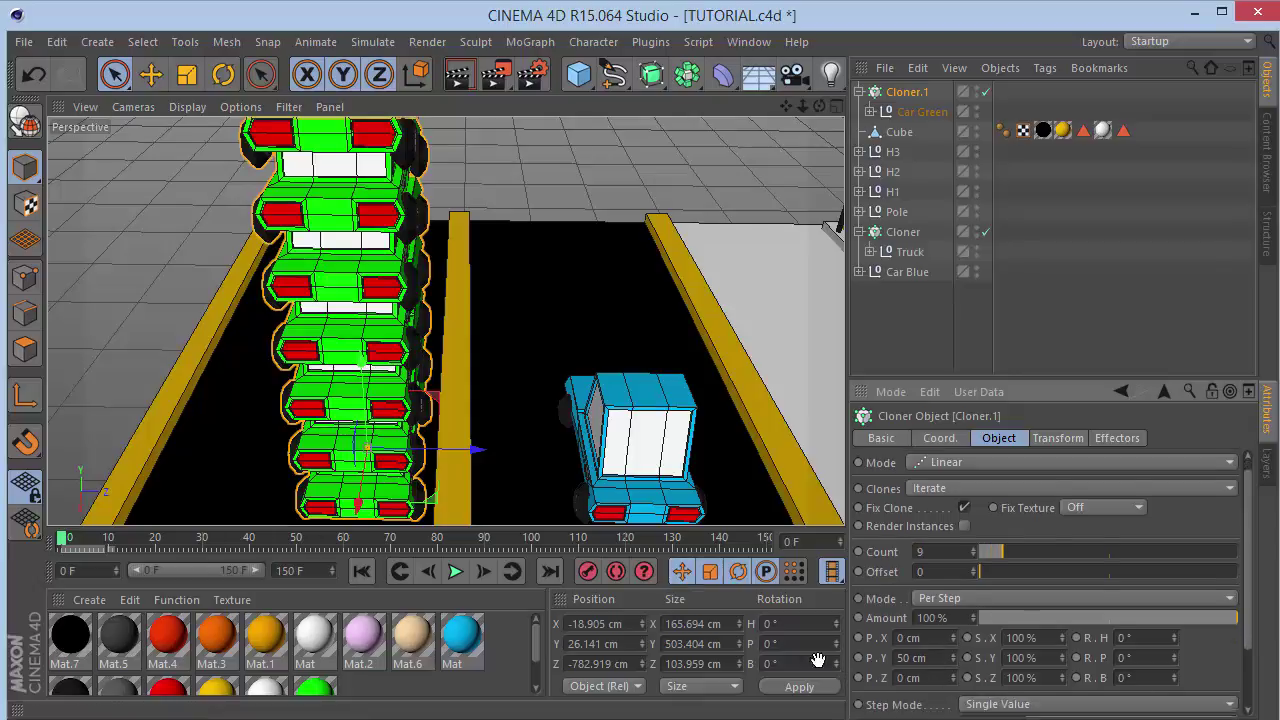
text(0)
key(Return)
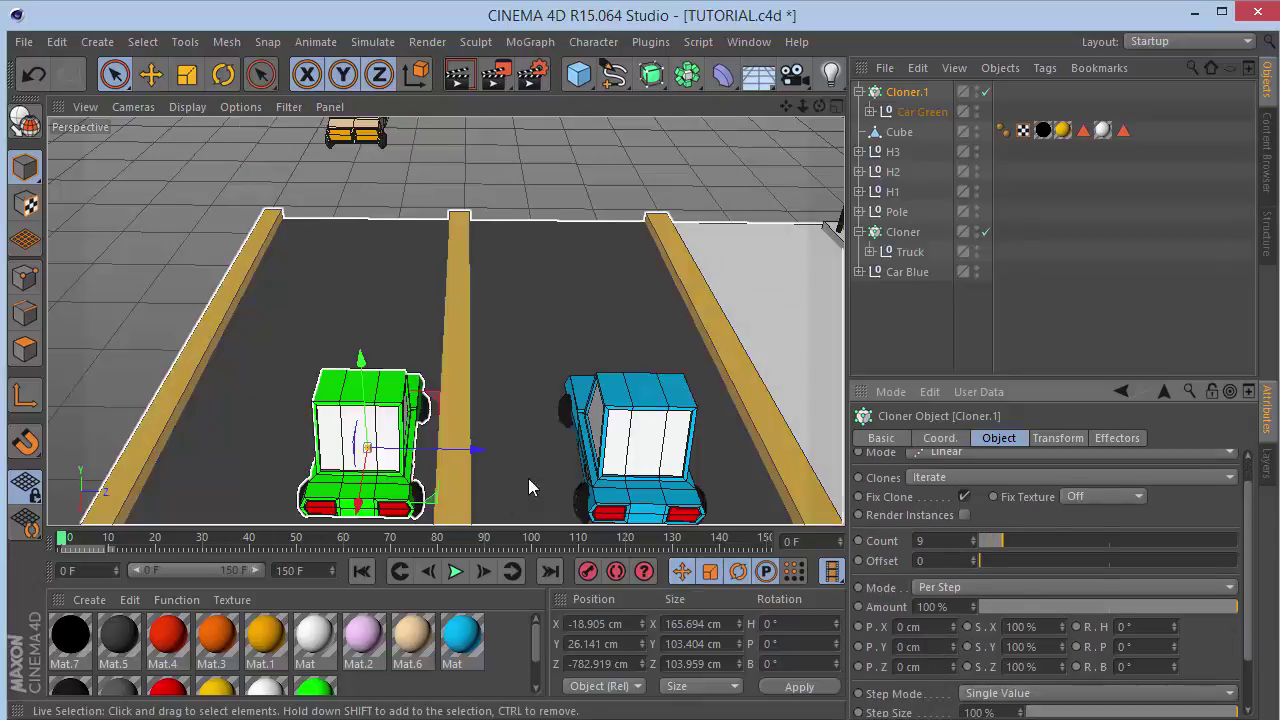
drag(819, 106, 915, 110)
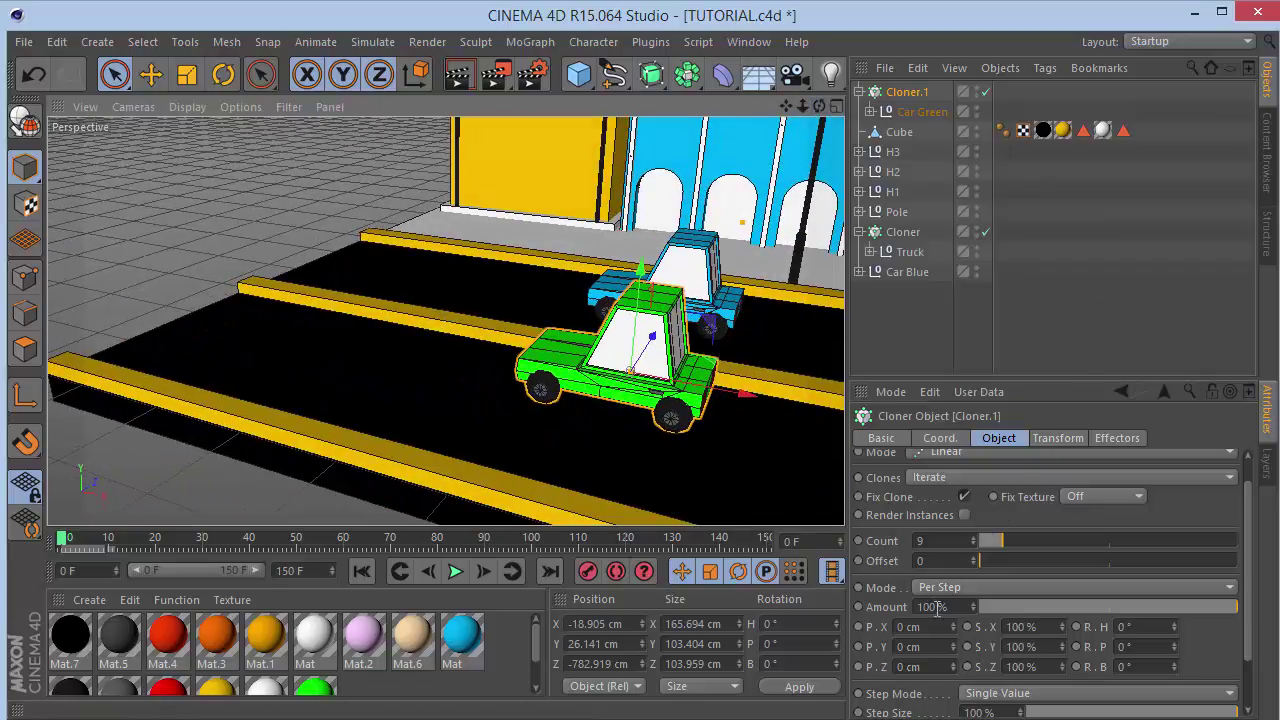
drag(955, 628, 930, 645)
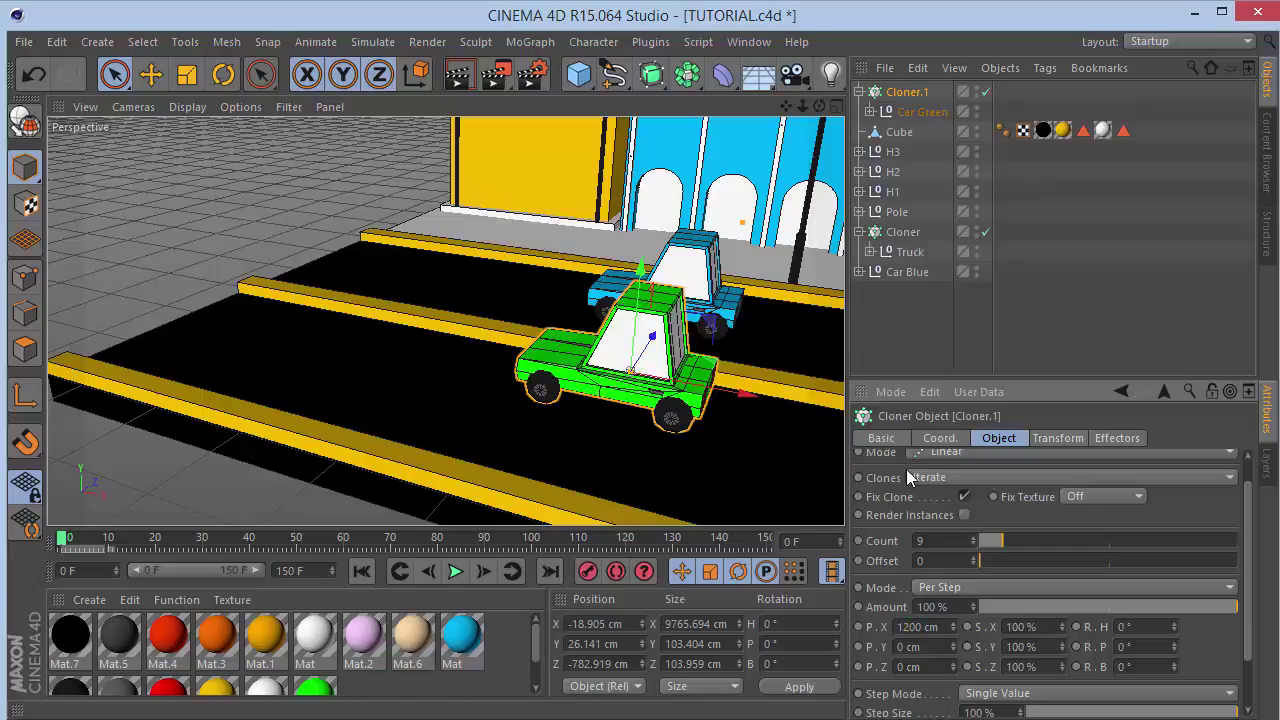
drag(803, 106, 755, 106)
scroll(447, 321, up, 3)
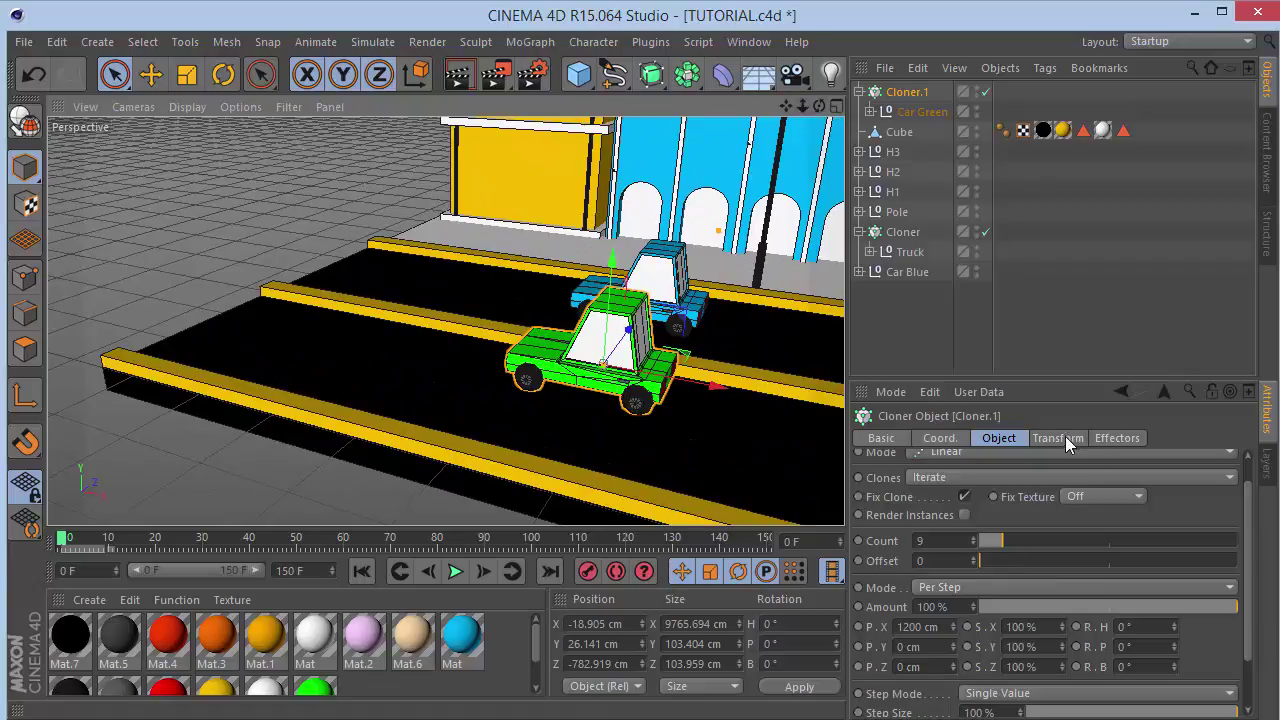
Try to rotate the Car Green group about its vertical axis inside the cloner.
click(1060, 438)
click(921, 111)
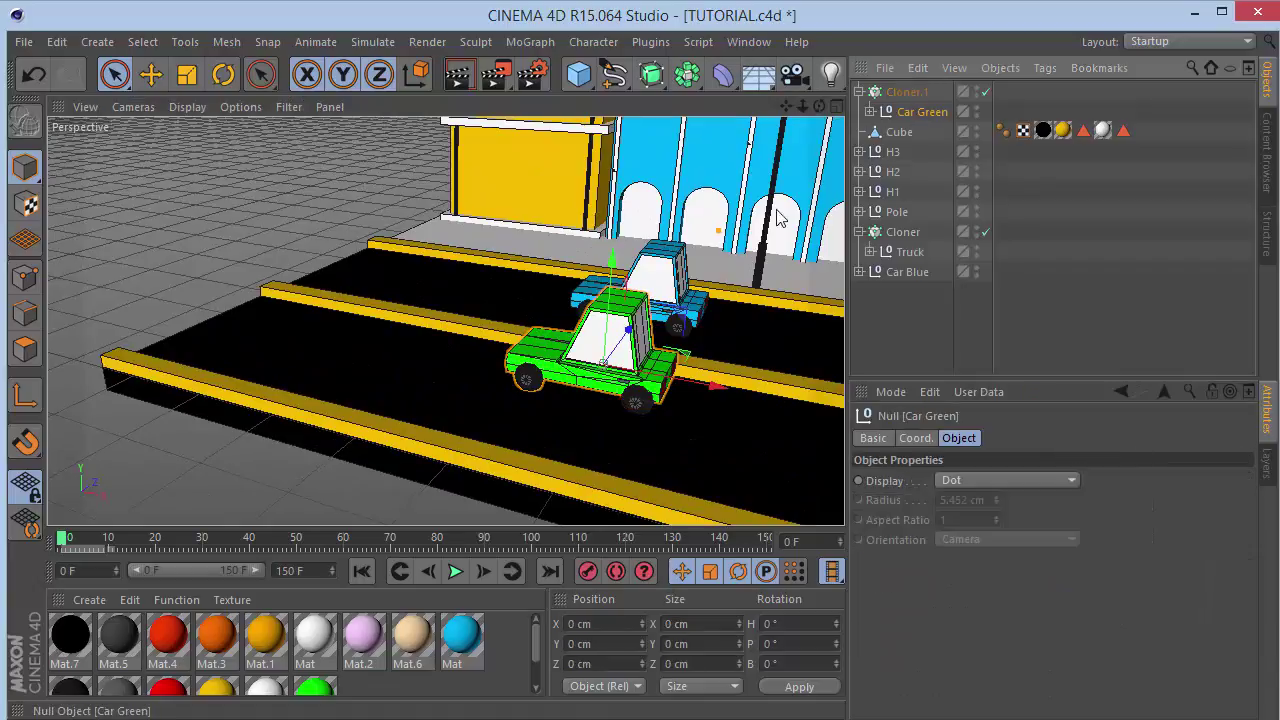
key(r)
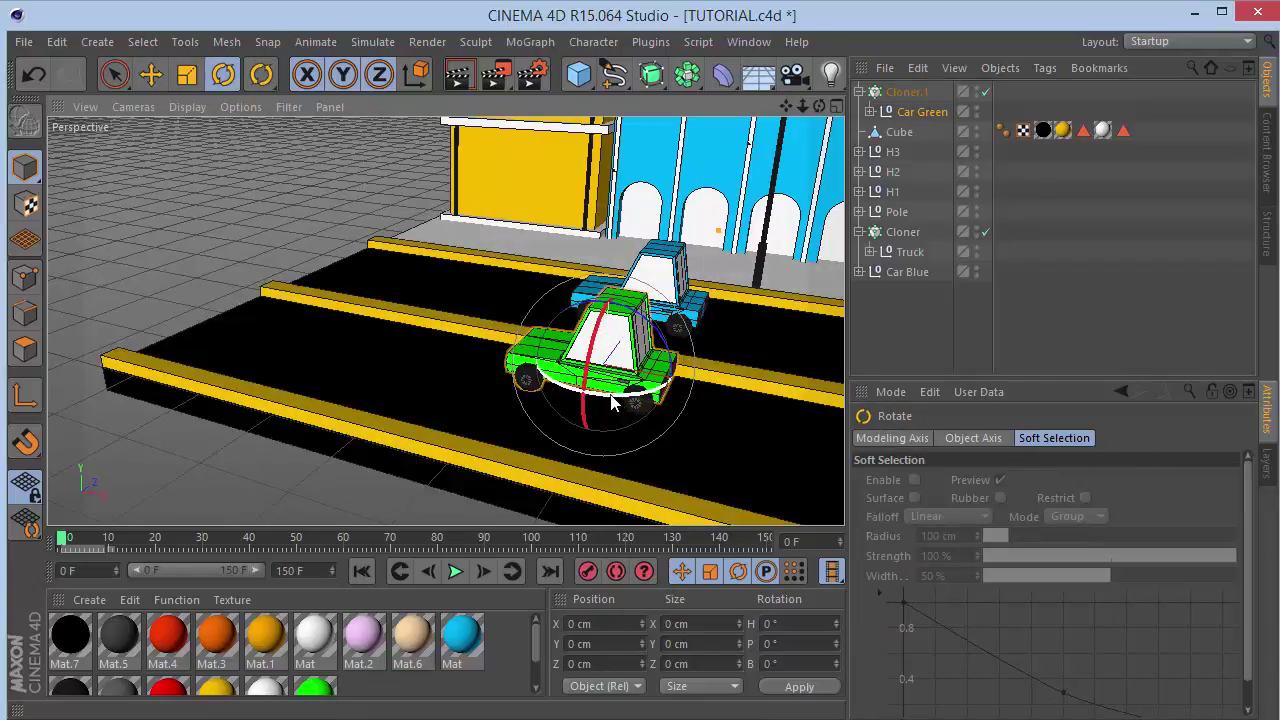
drag(609, 396, 694, 351)
key(ctrl+z)
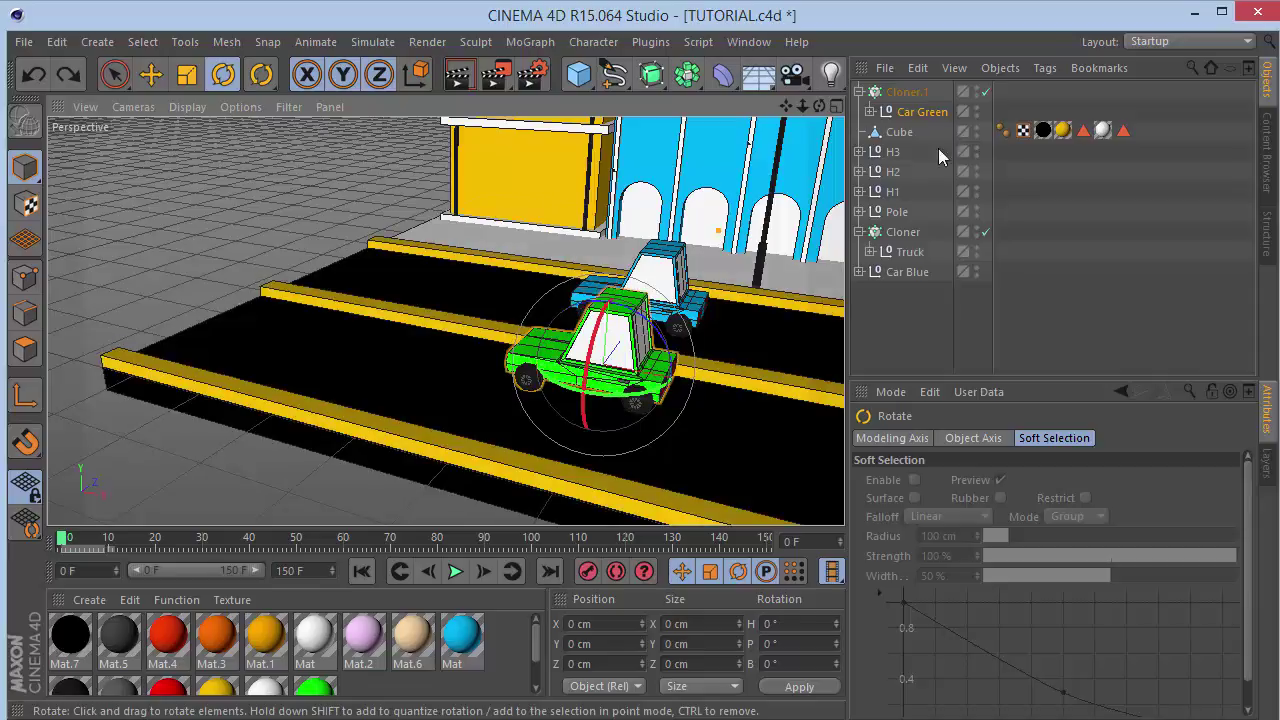
Set the green-car cloner's transform heading rotation to 180° and check the row of clones.
click(910, 92)
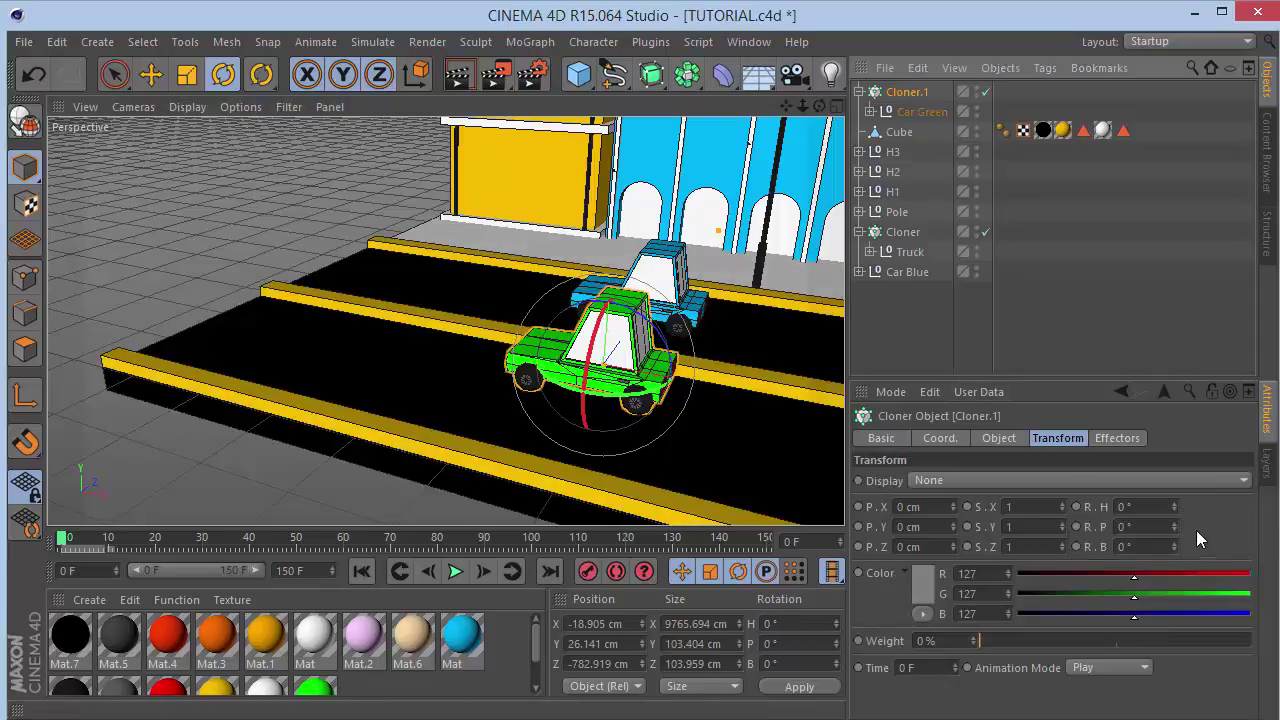
mouse_move(1174, 507)
mouse_down()
mouse_move(1174, 488)
mouse_move(1164, 503)
mouse_up()
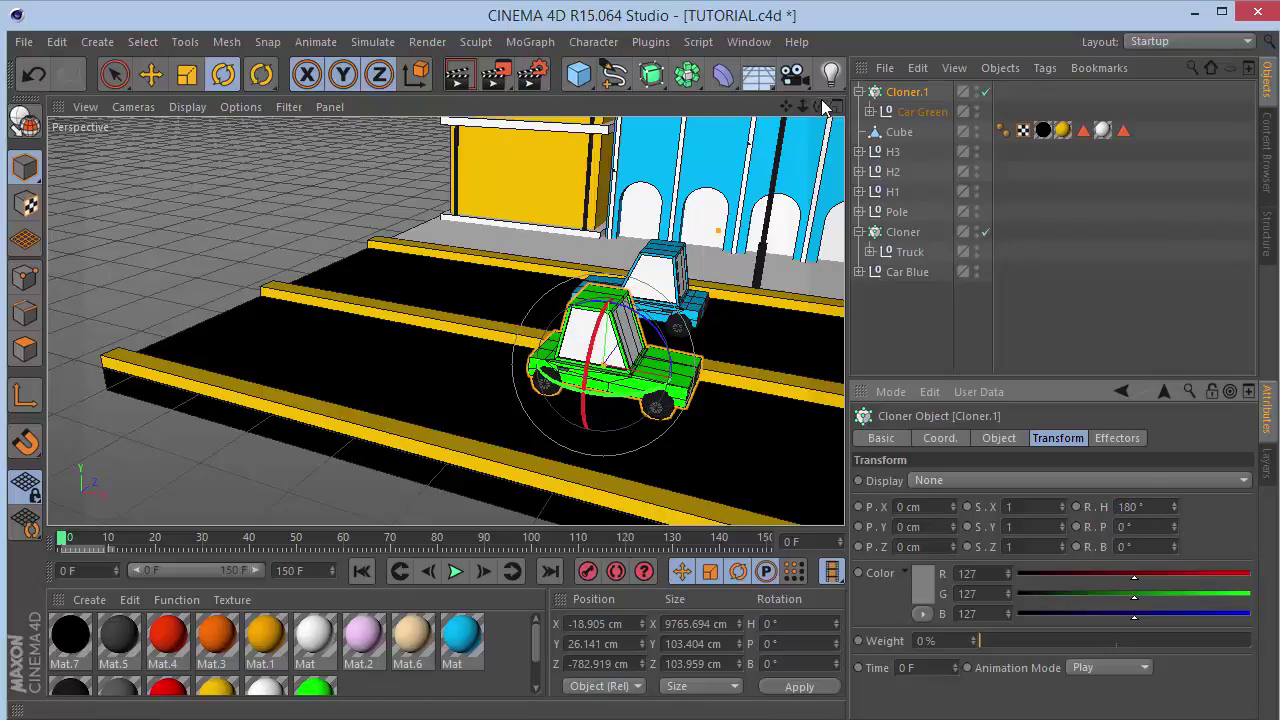
drag(820, 106, 765, 182)
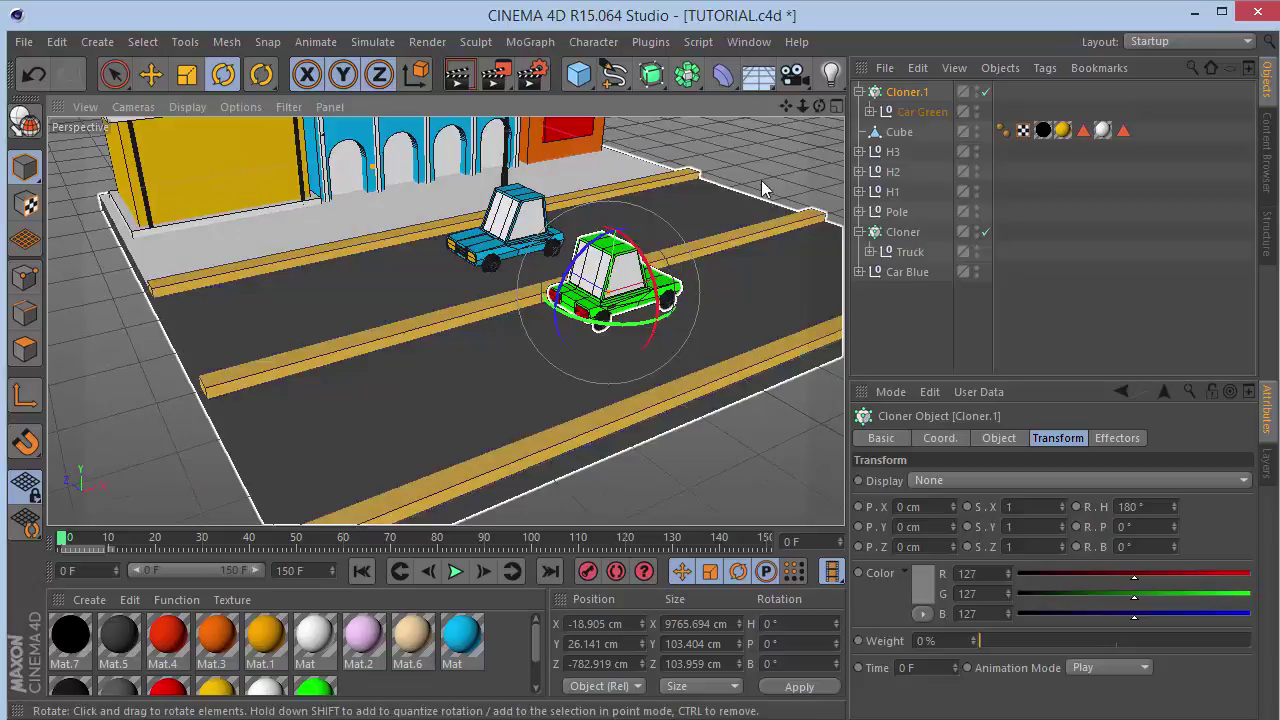
drag(802, 106, 710, 165)
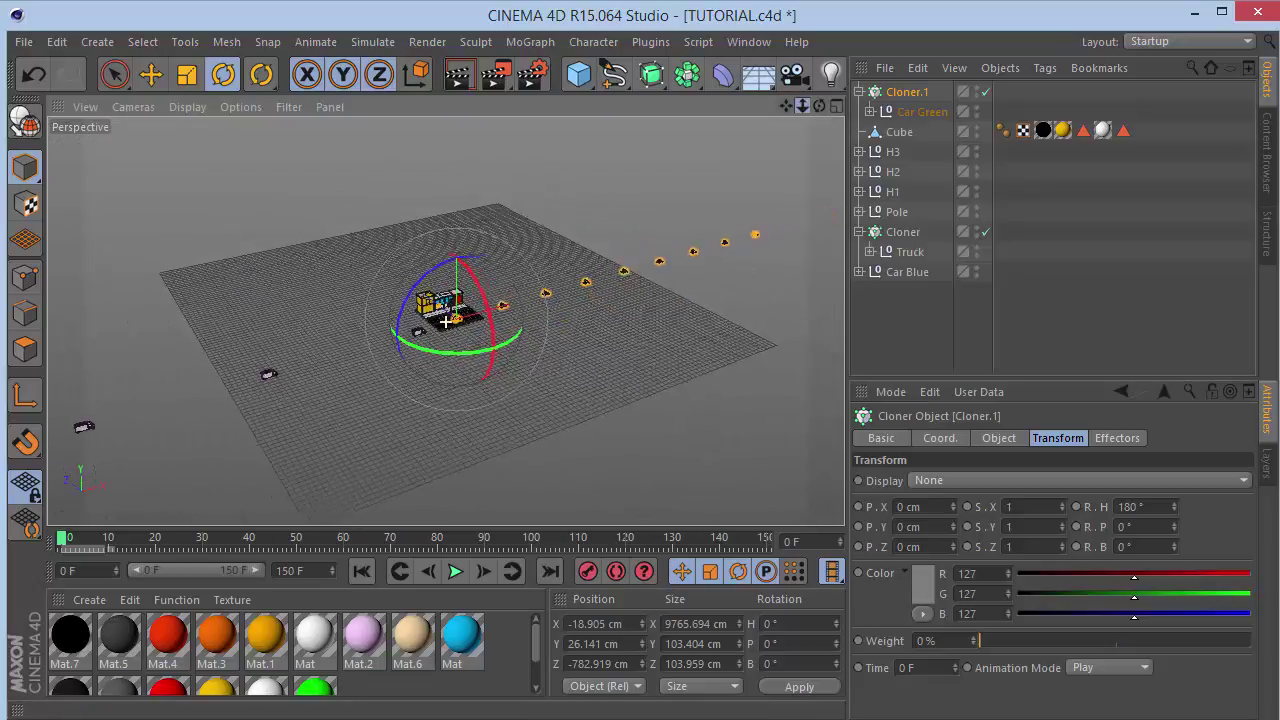
drag(755, 111, 800, 111)
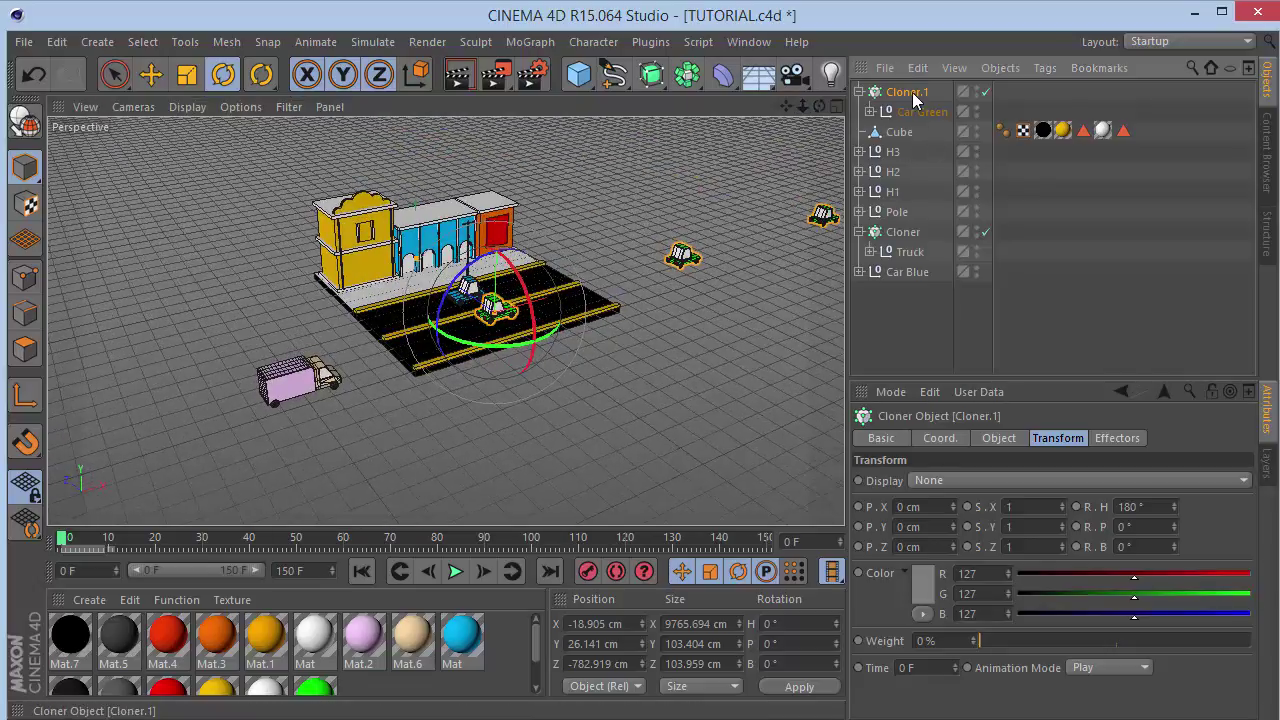
Set the green-car cloner's per-step X spacing to -1200 cm so the clones line up behind the first car.
key(space)
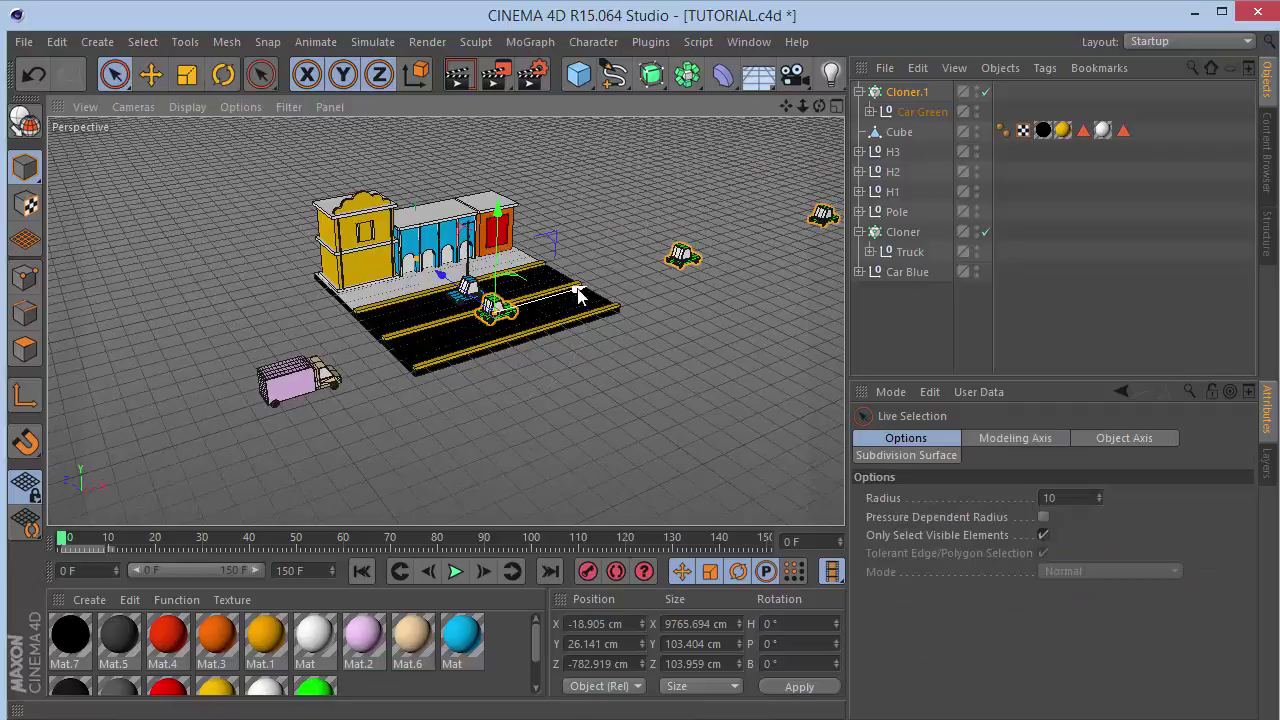
click(907, 91)
click(998, 438)
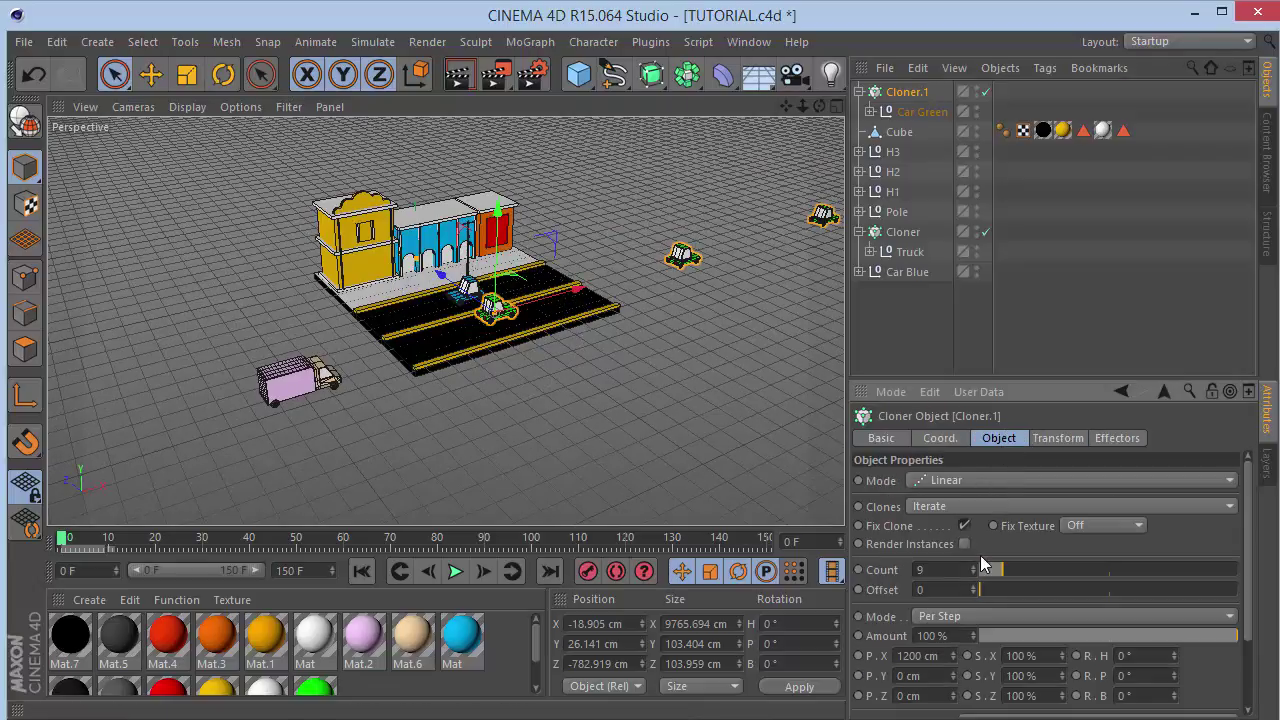
click(899, 655)
text(-)
key(Return)
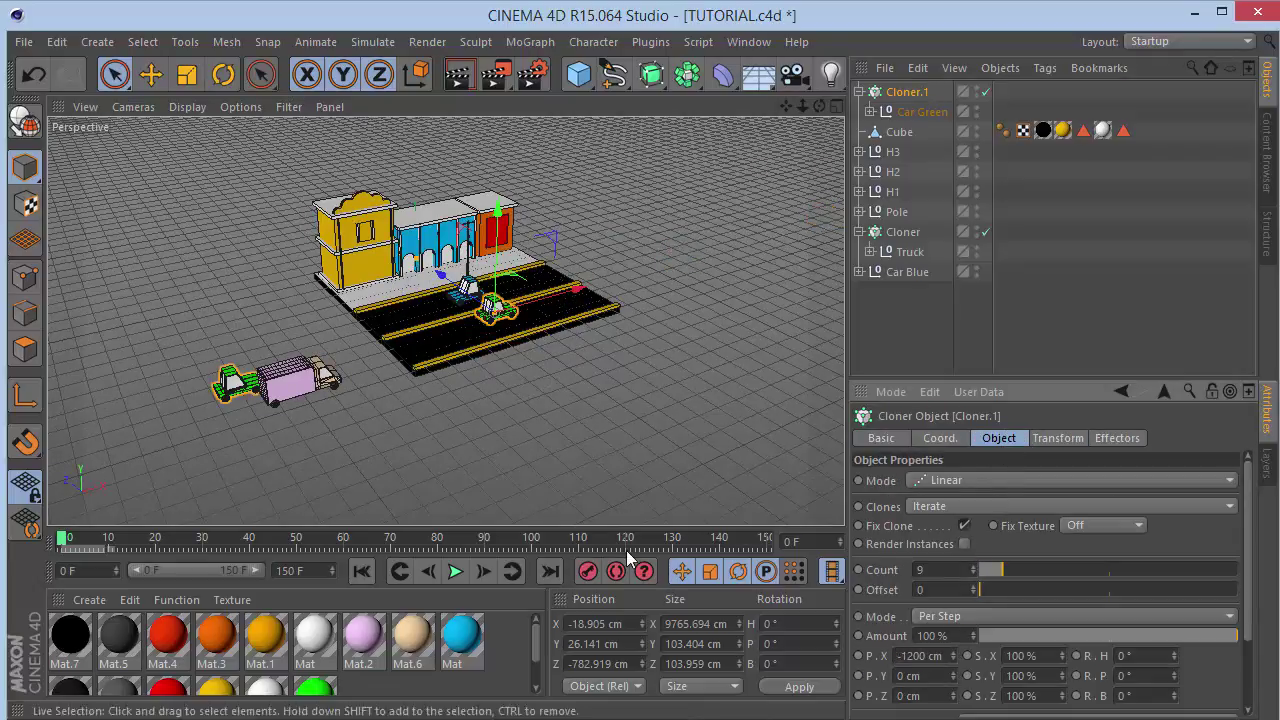
Move the green-car cloner back off the road, set its X position to -750 cm and keyframe it at frame 0.
mouse_move(803, 106)
mouse_down()
mouse_move(760, 106)
mouse_move(806, 108)
mouse_up()
drag(636, 278, 297, 429)
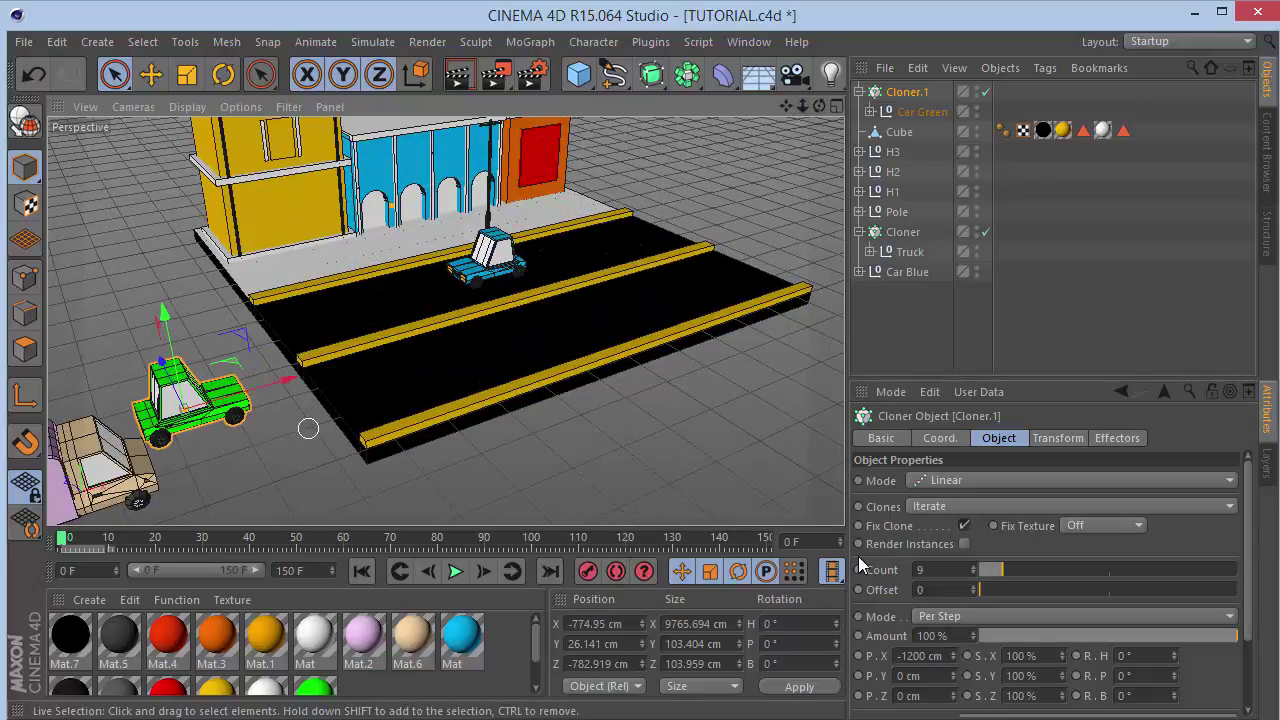
click(940, 439)
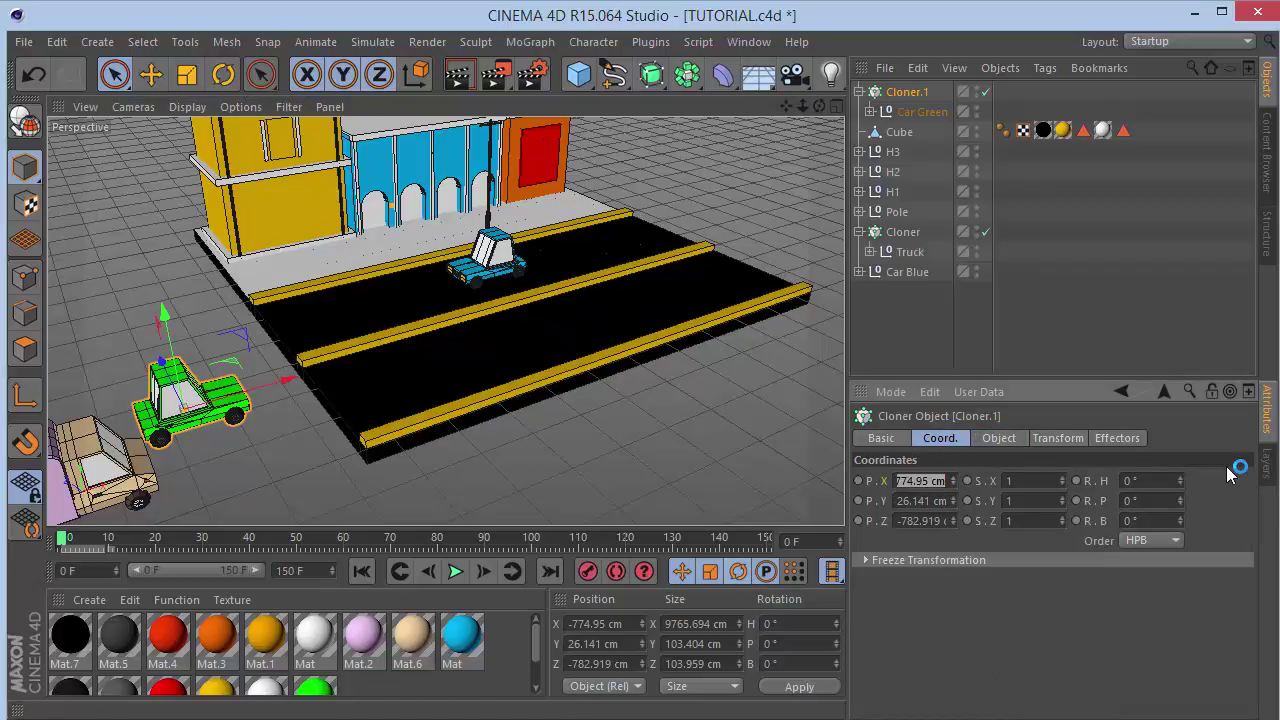
text(-700)
key(Return)
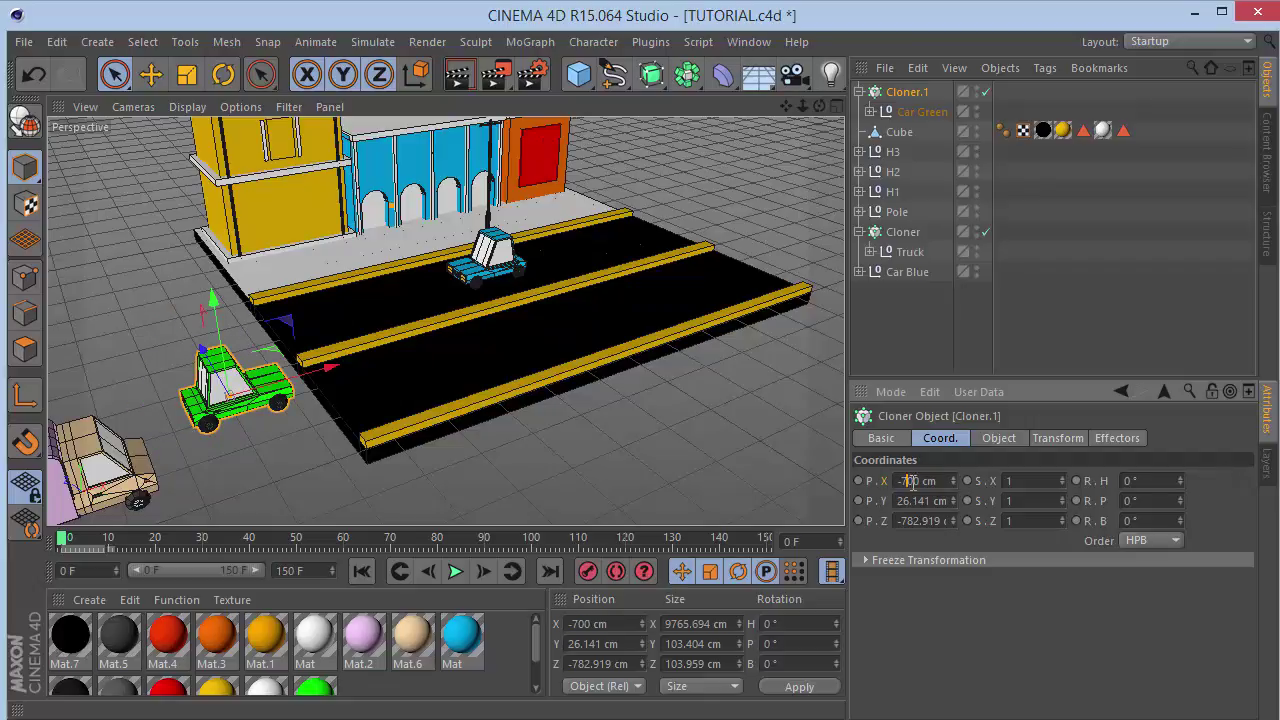
text(5)
key(Return)
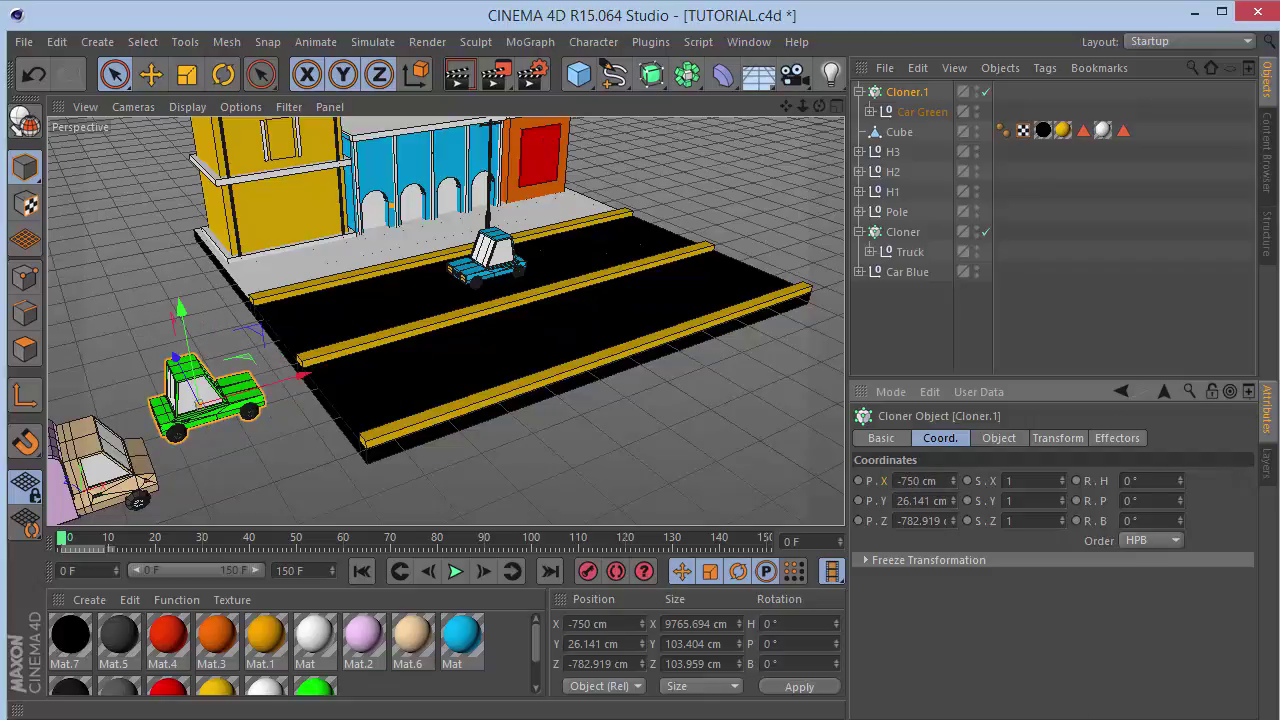
click(858, 481)
Go to frame 150 and move the green-car cloner forward along its X axis to about 10432 cm.
drag(63, 539, 877, 443)
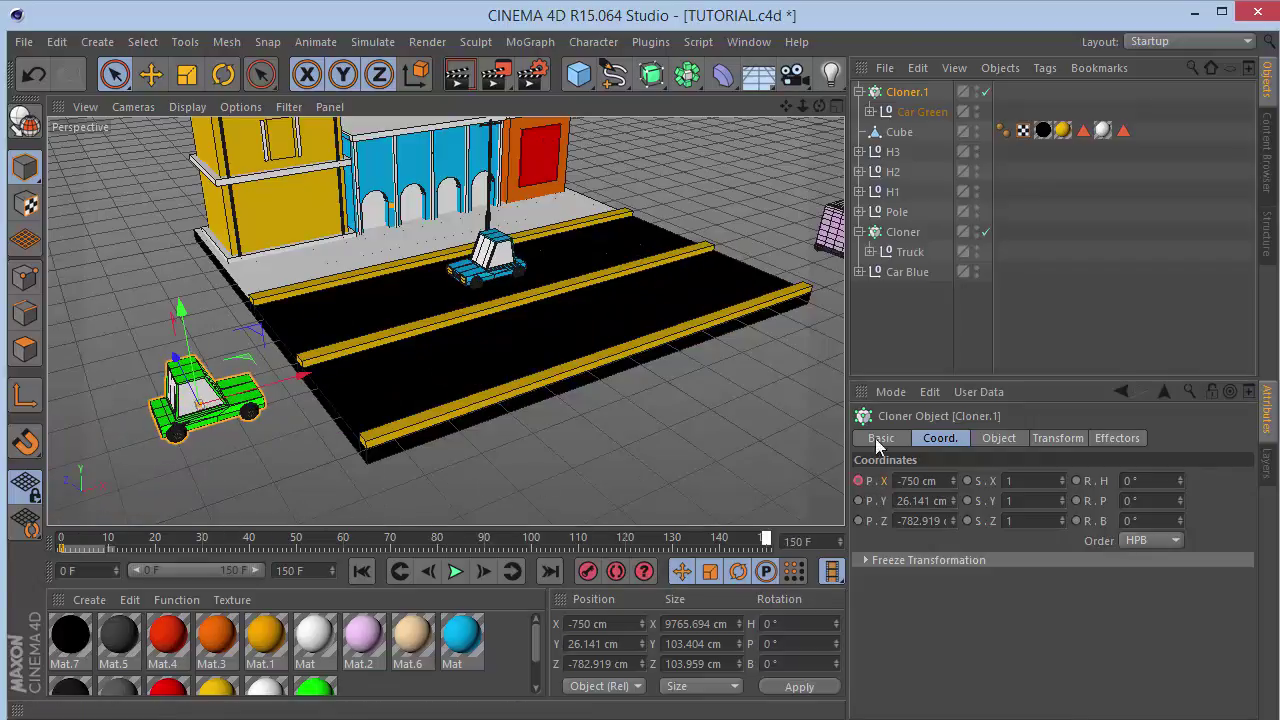
drag(302, 376, 800, 170)
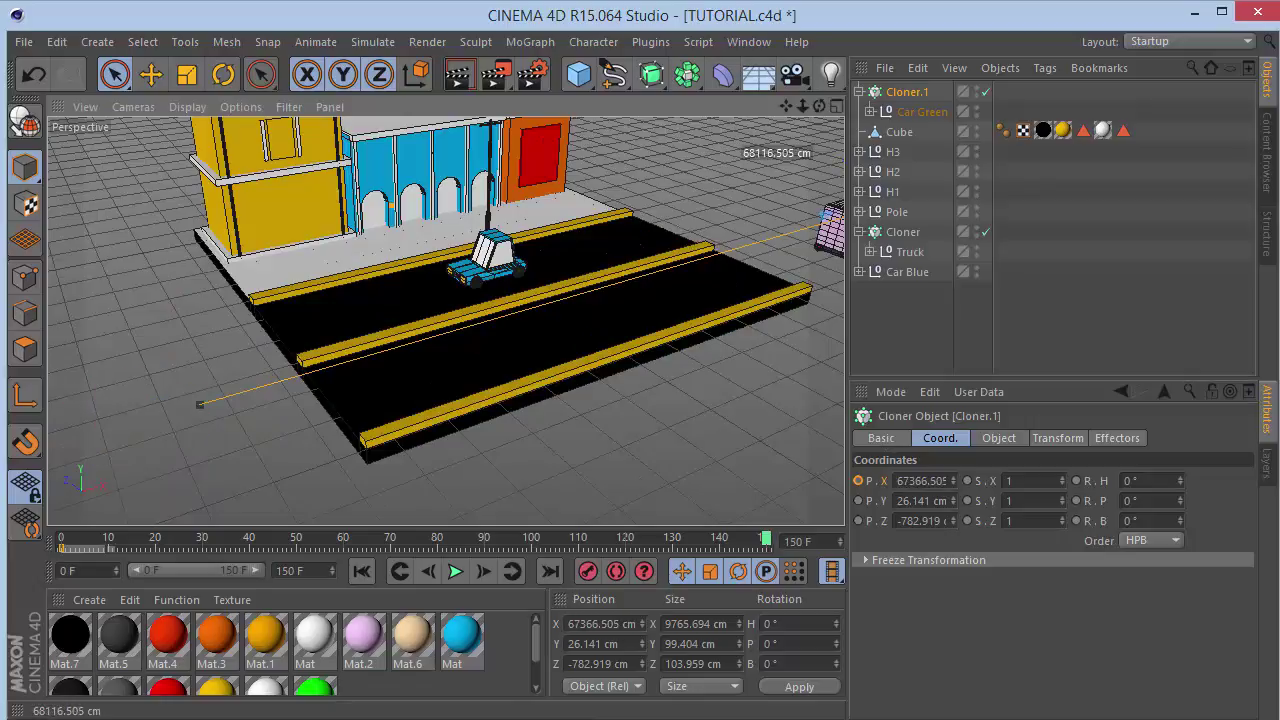
drag(800, 222, 760, 236)
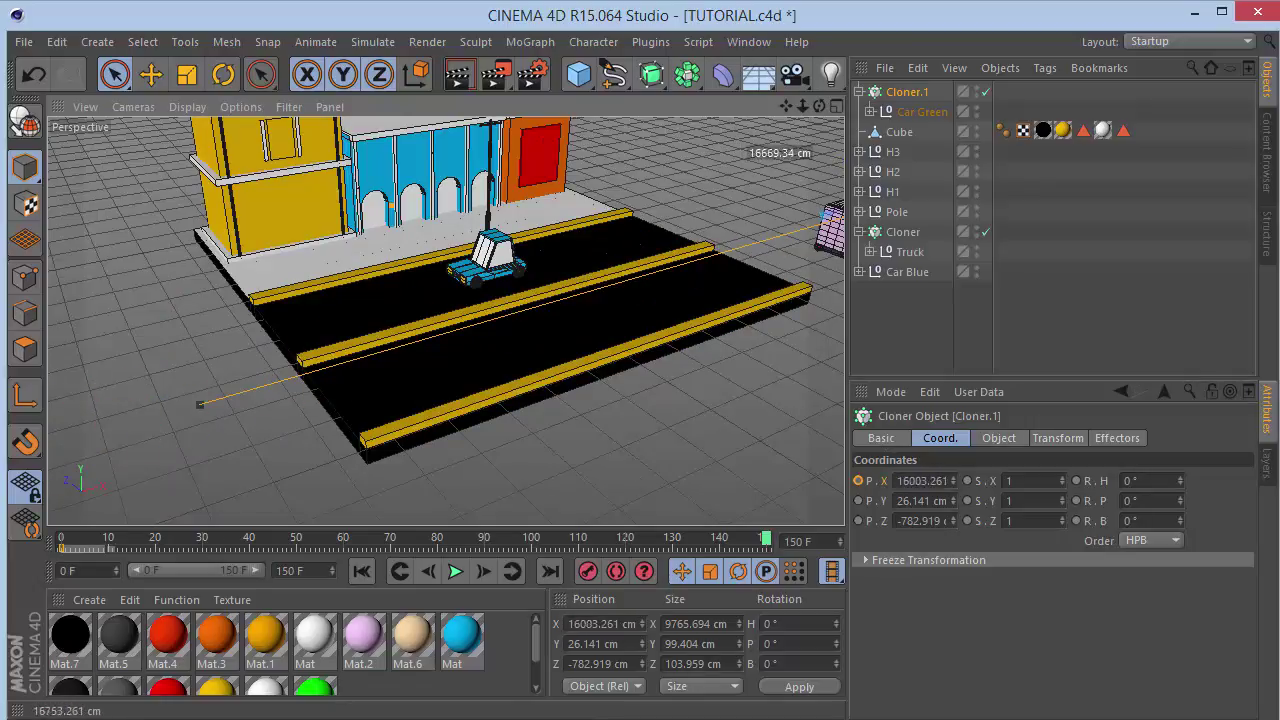
drag(830, 218, 790, 228)
drag(200, 404, 200, 404)
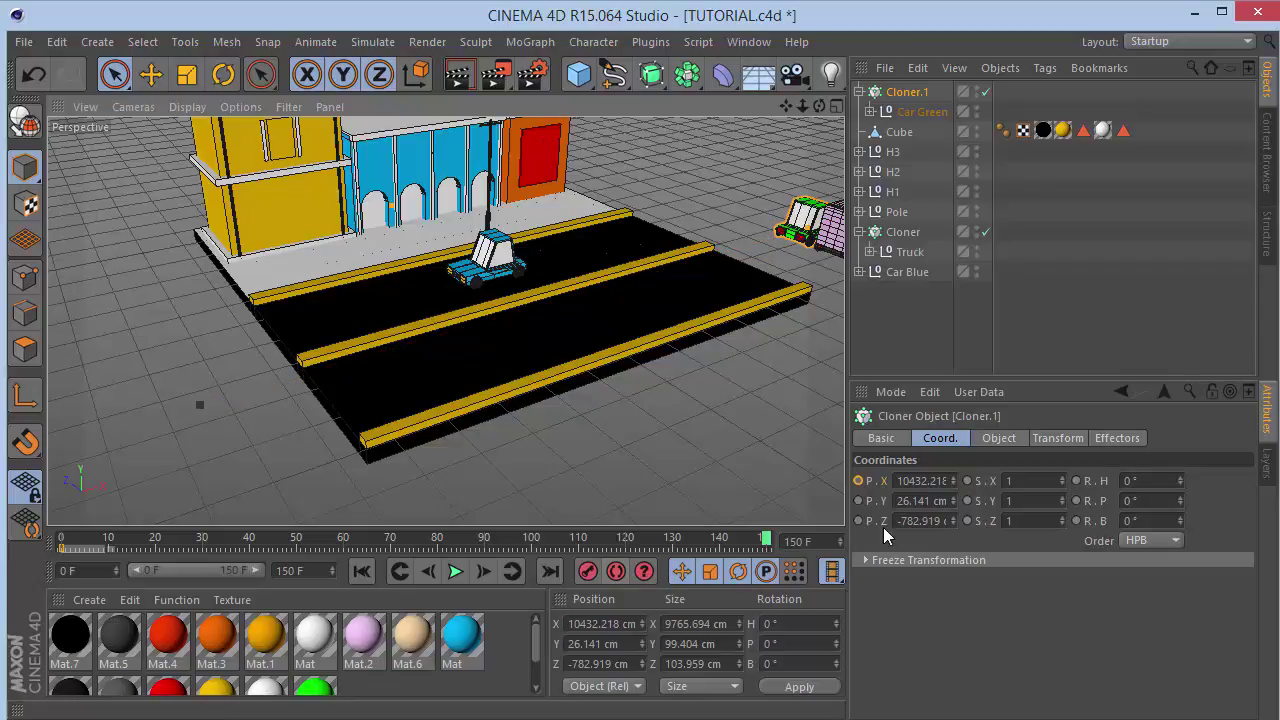
Try X positions of 10000 and 11000 cm for the green-car cloner, settle on 10500 cm and keyframe it at frame 150.
click(898, 480)
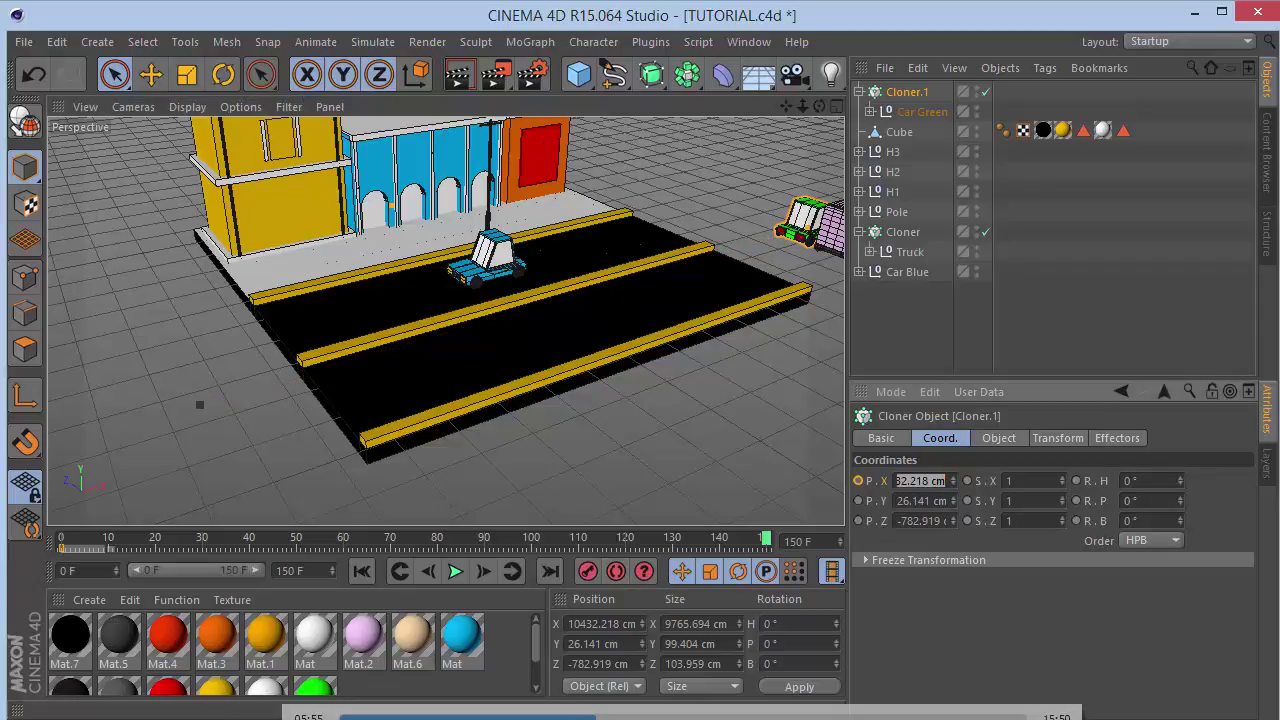
text(10000)
key(Return)
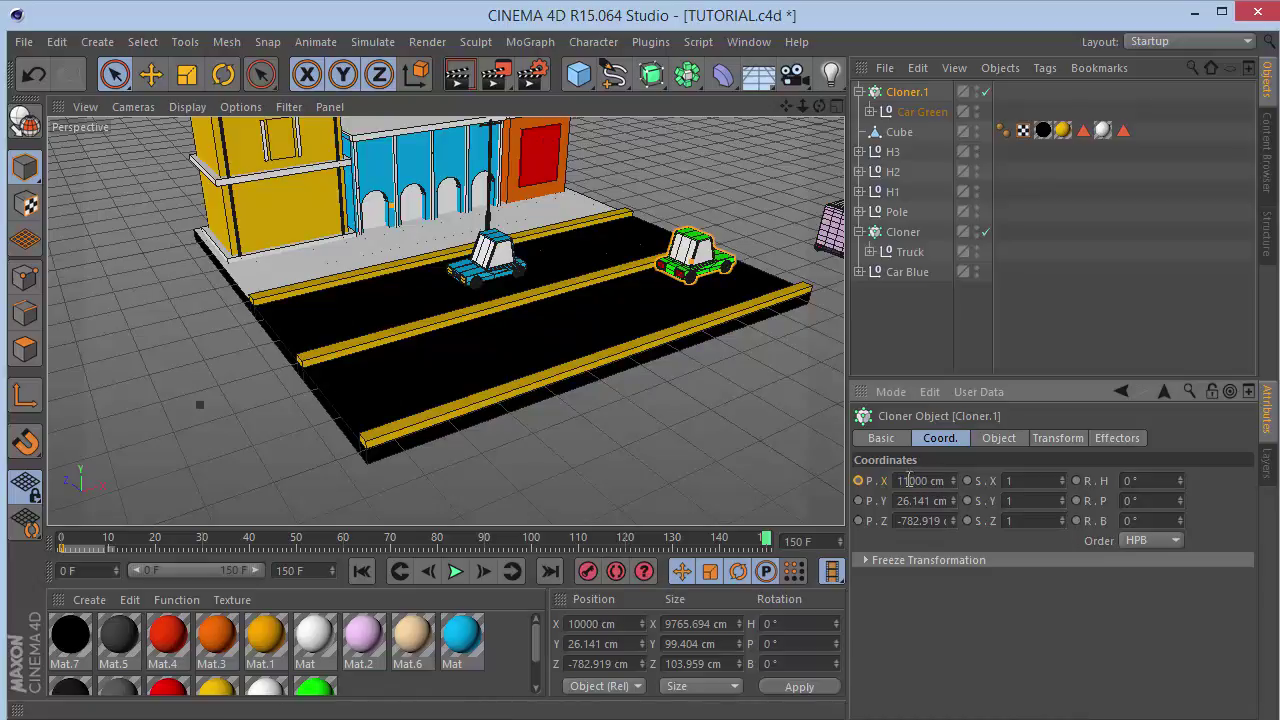
key(Return)
mouse_move(786, 106)
mouse_down()
mouse_move(760, 110)
mouse_move(786, 114)
mouse_up()
click(916, 482)
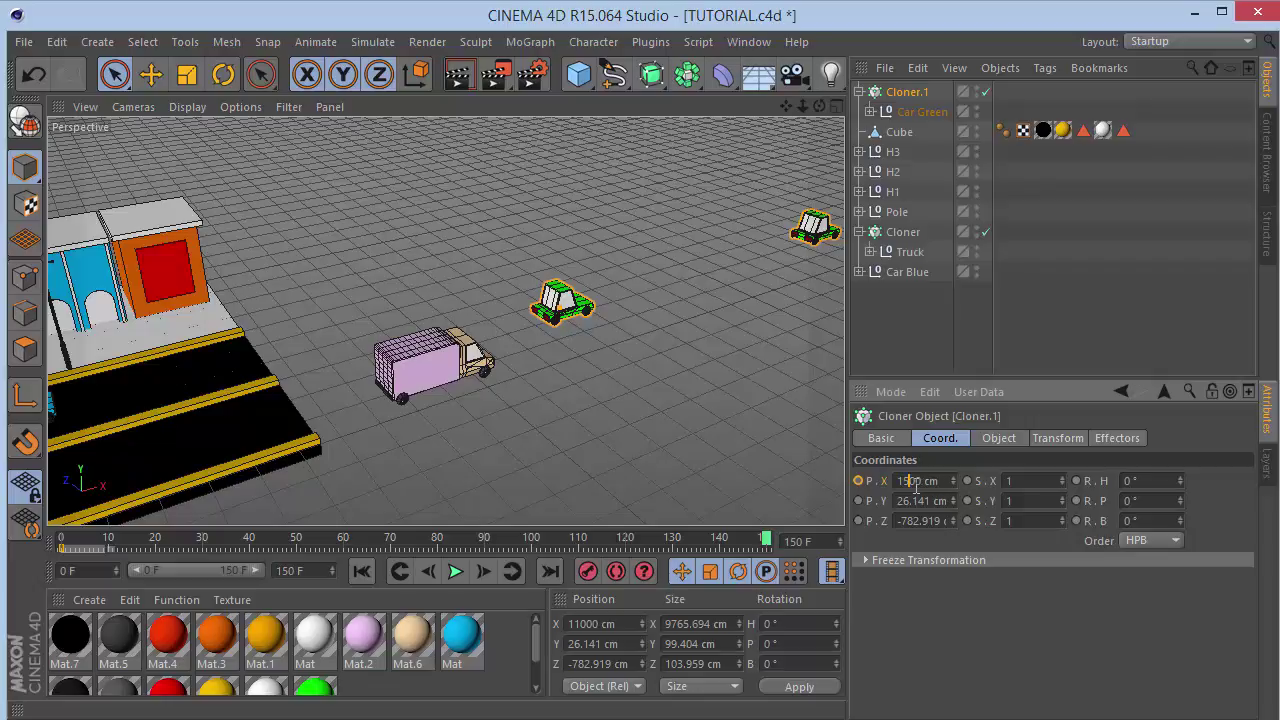
key(Return)
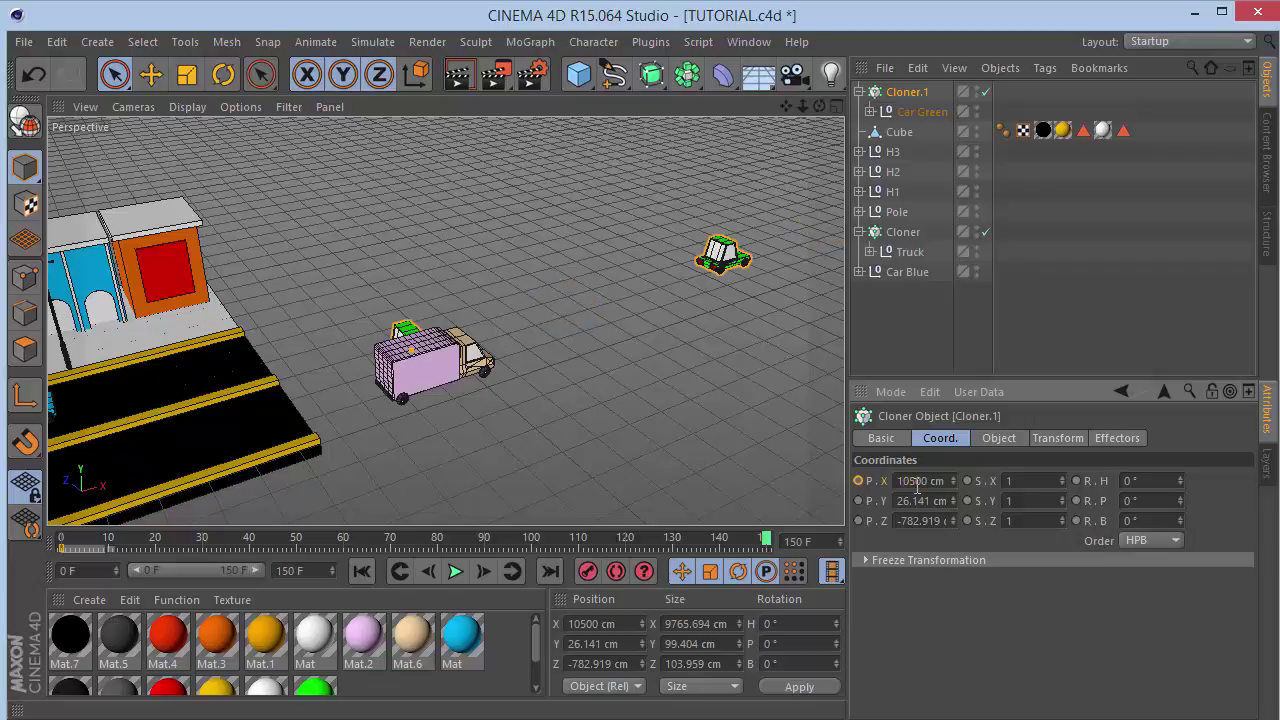
click(858, 481)
Play the animation to check the green cars' motion along the road, and return to frame 0.
drag(803, 106, 948, 91)
click(455, 571)
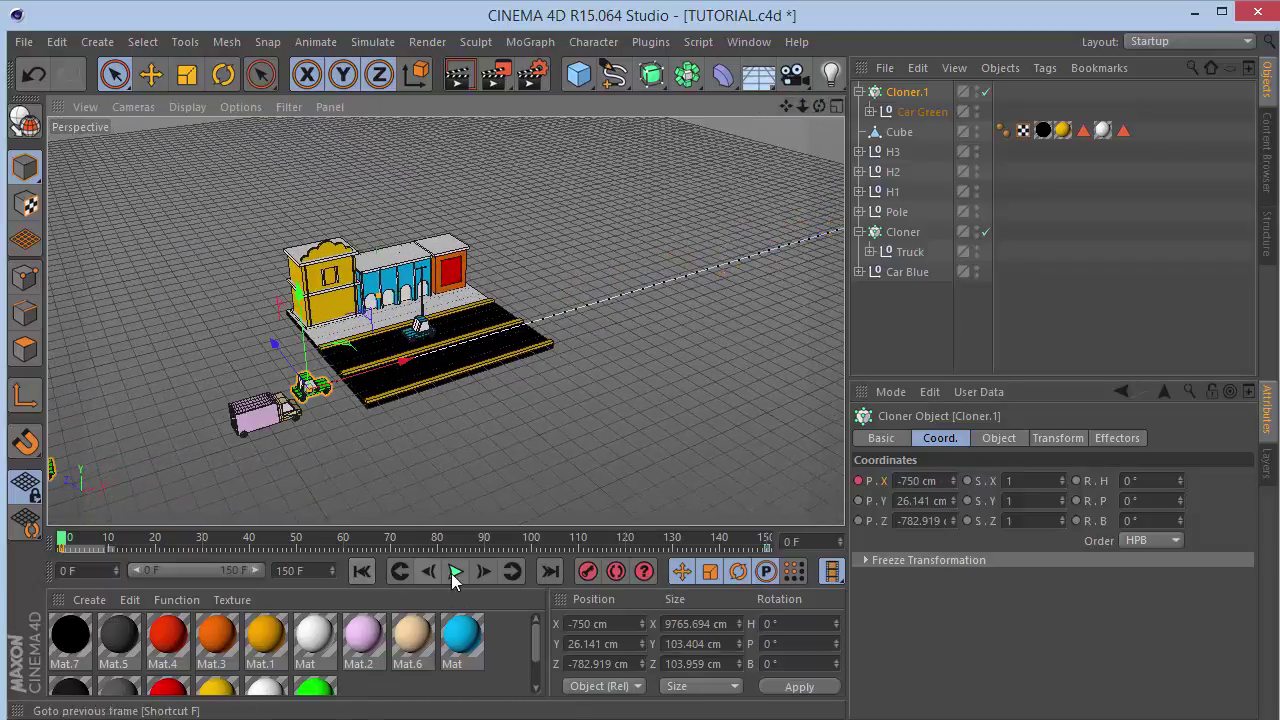
click(455, 575)
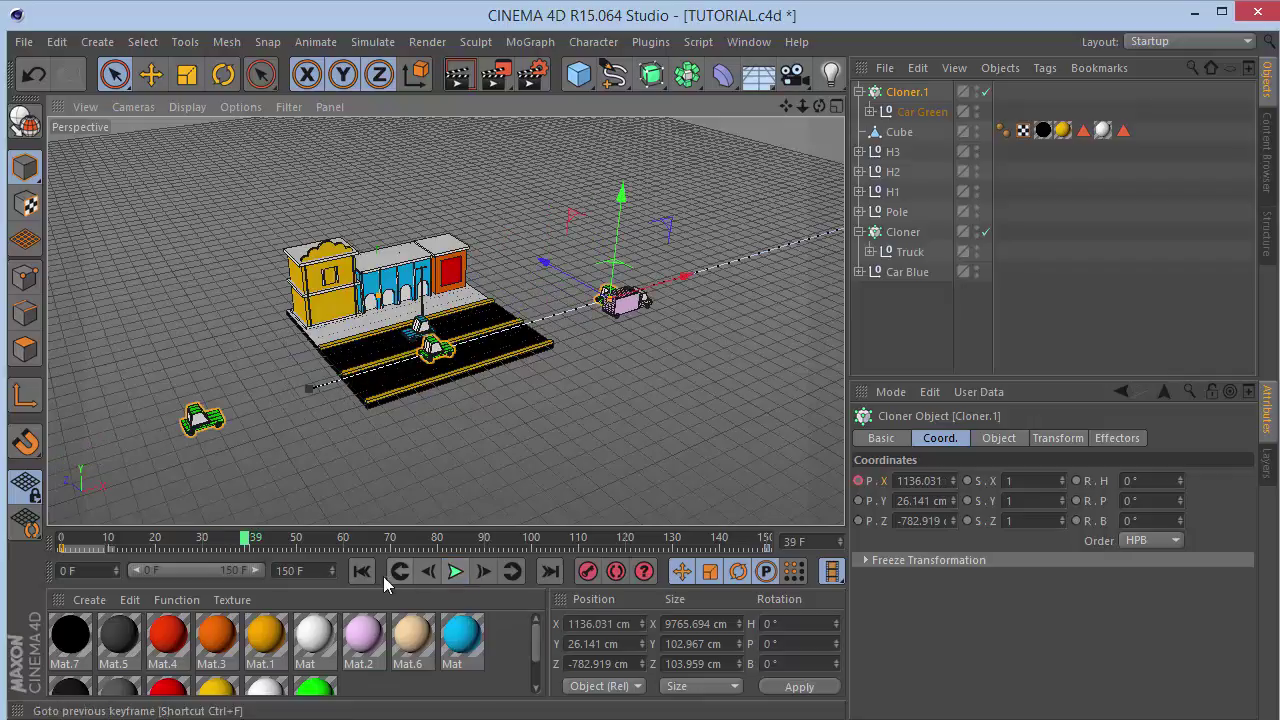
click(362, 571)
Set the interpolation of the green-car cloner's position keys at frames 150 and 0 to Linear.
click(765, 548)
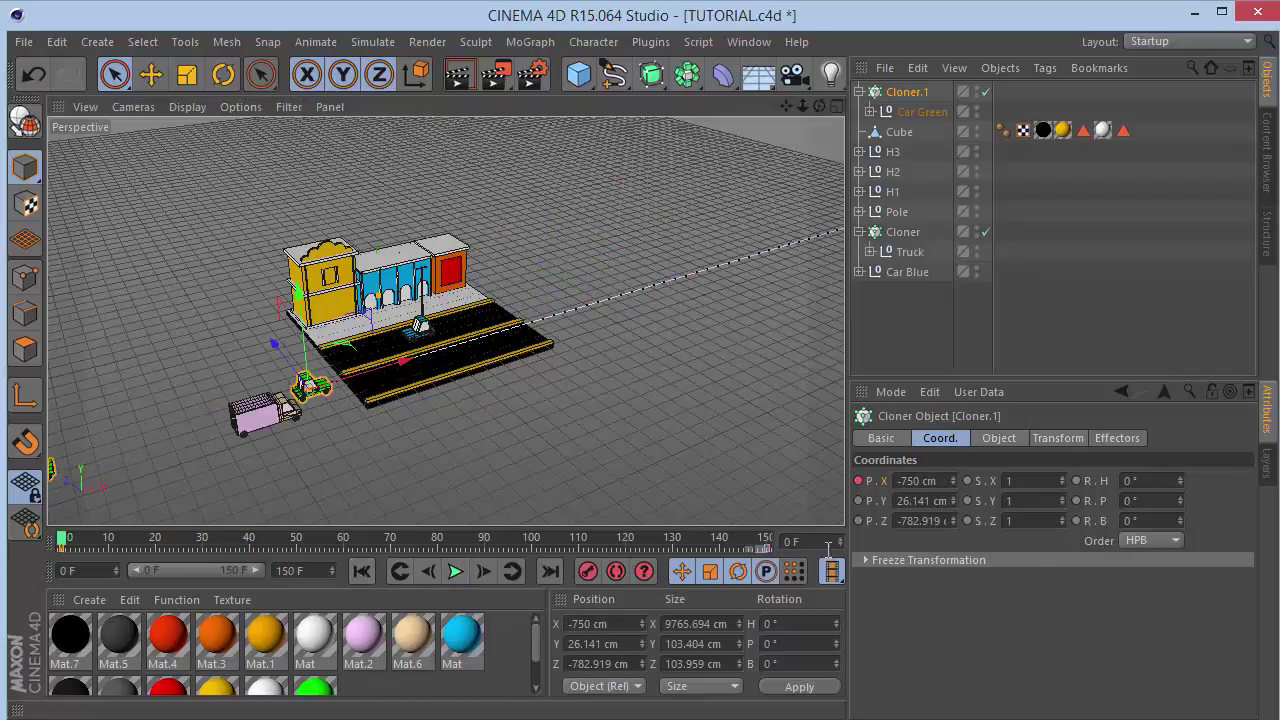
click(1010, 503)
click(1000, 544)
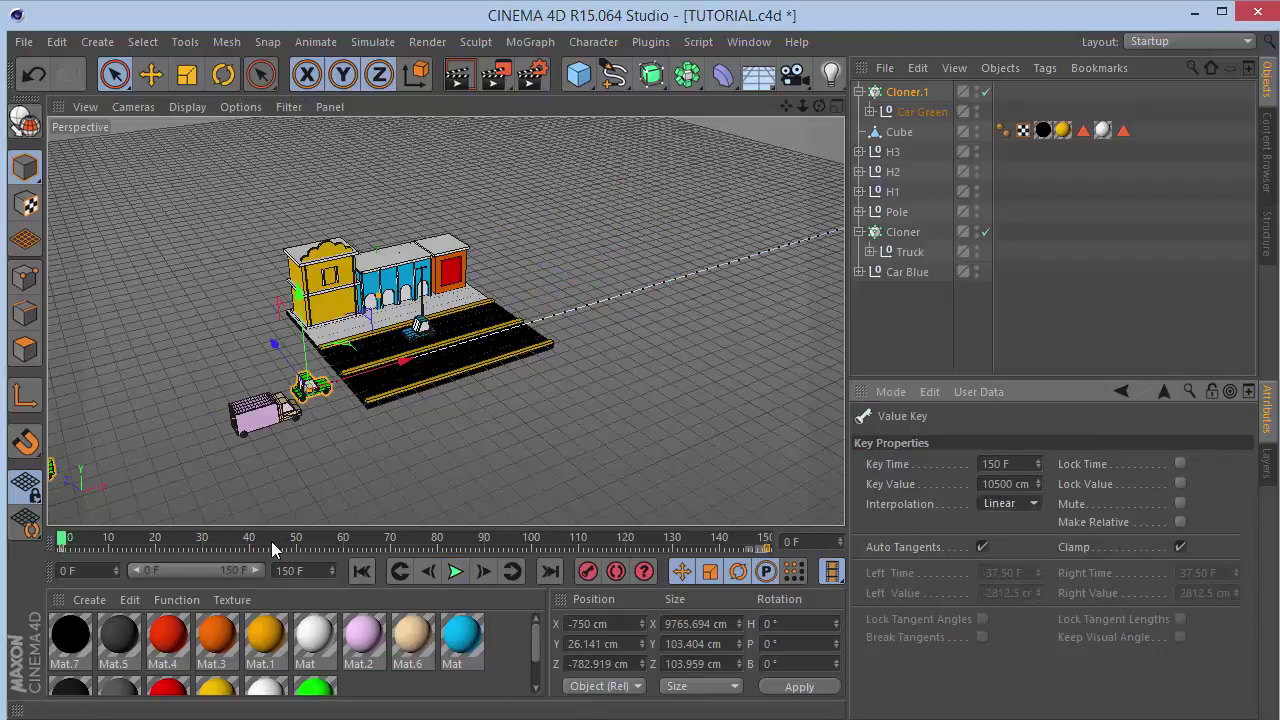
click(64, 548)
click(996, 505)
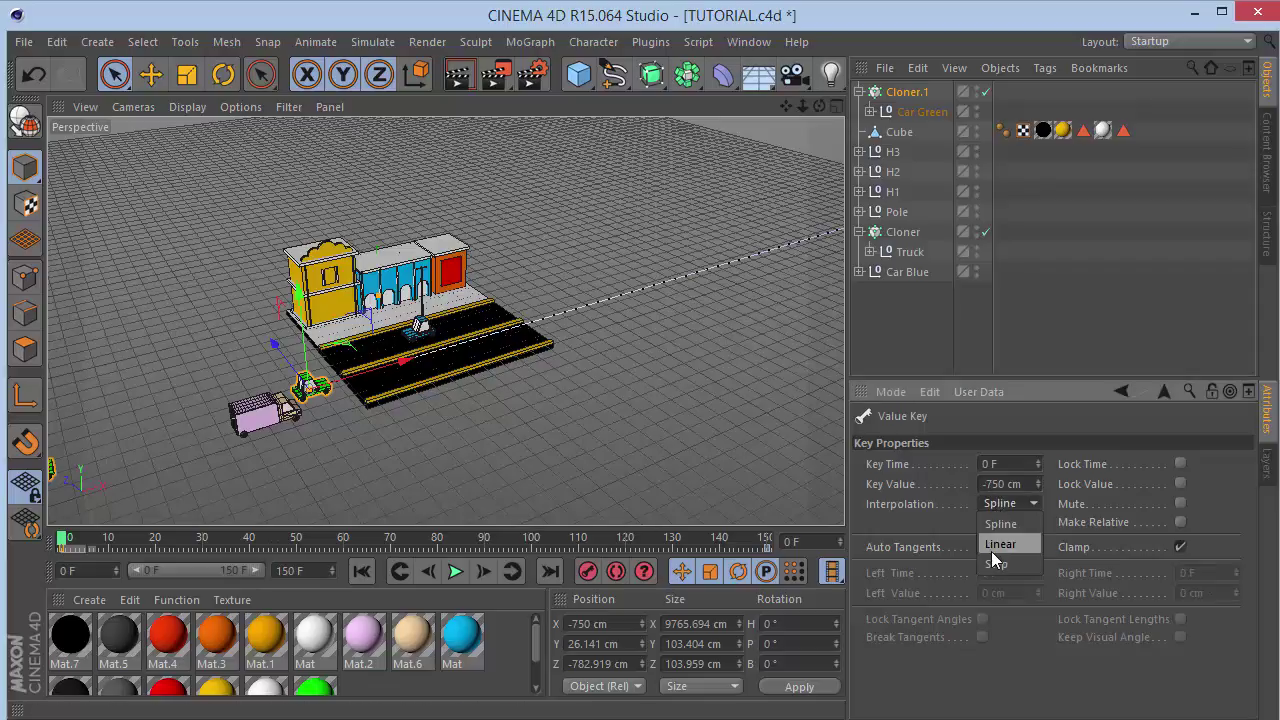
click(991, 548)
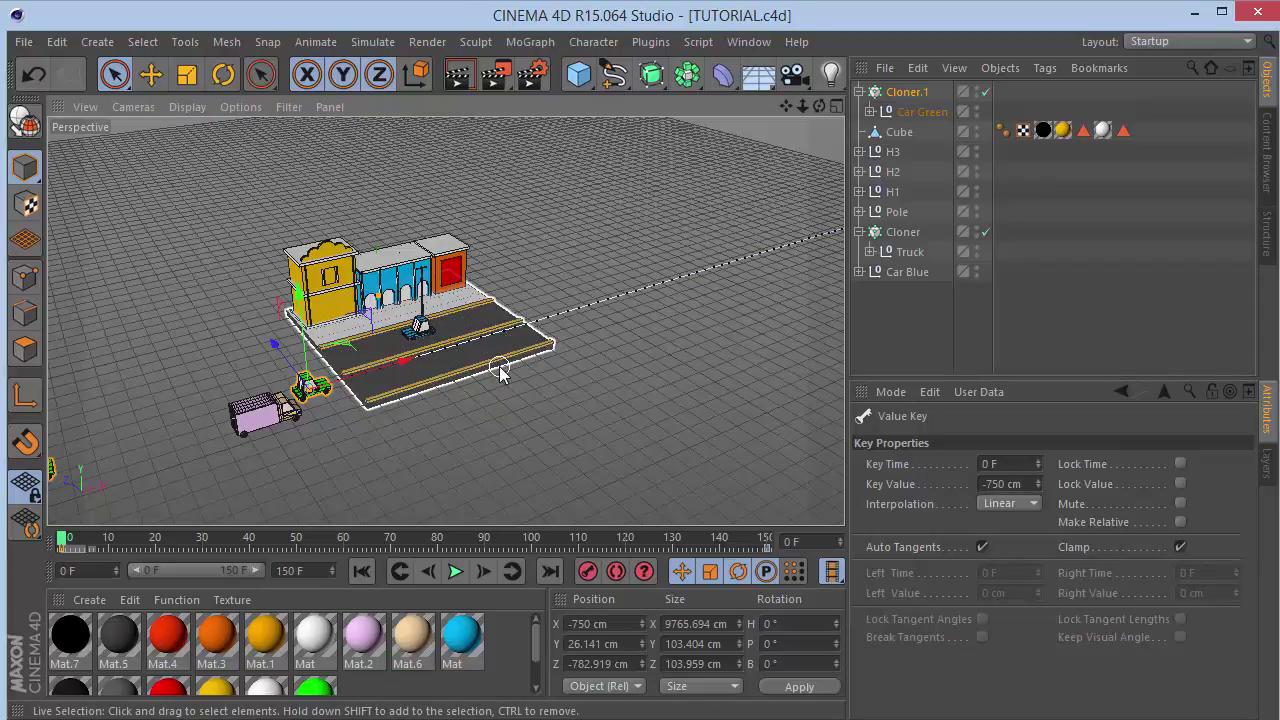
Play the animation again, return to the start and scrub to frame 41 to examine the traffic on the road.
click(455, 571)
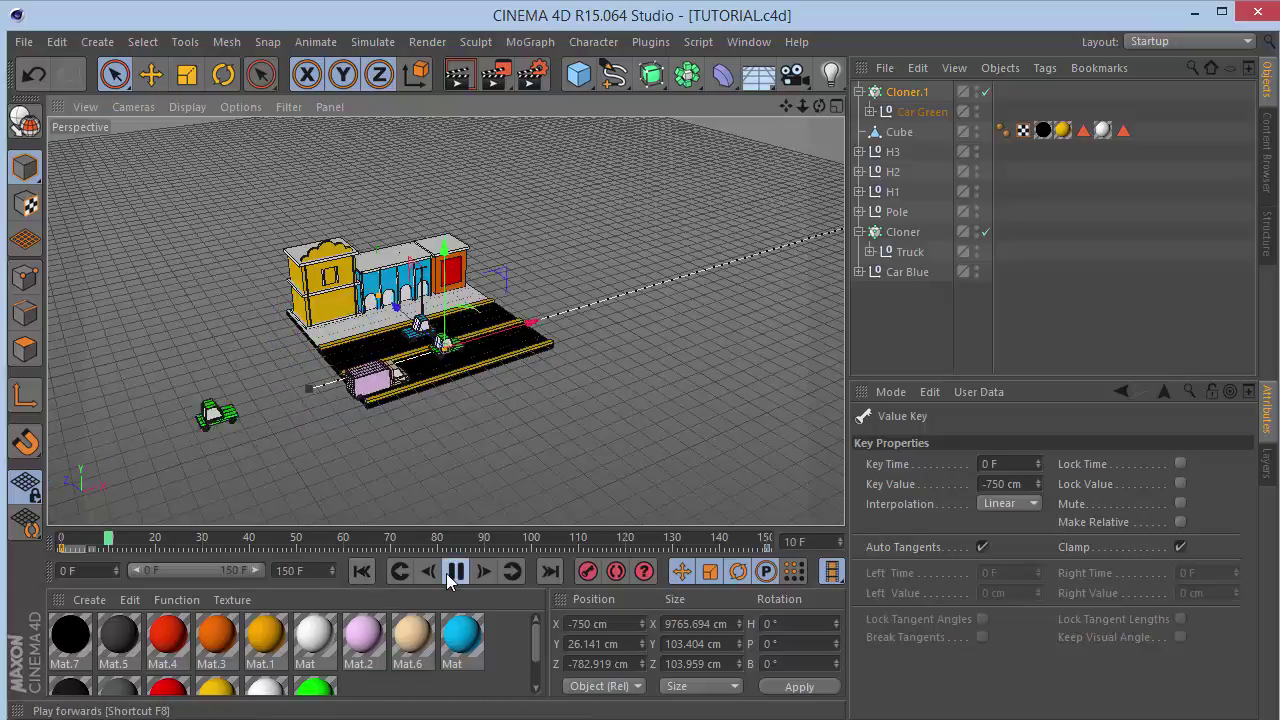
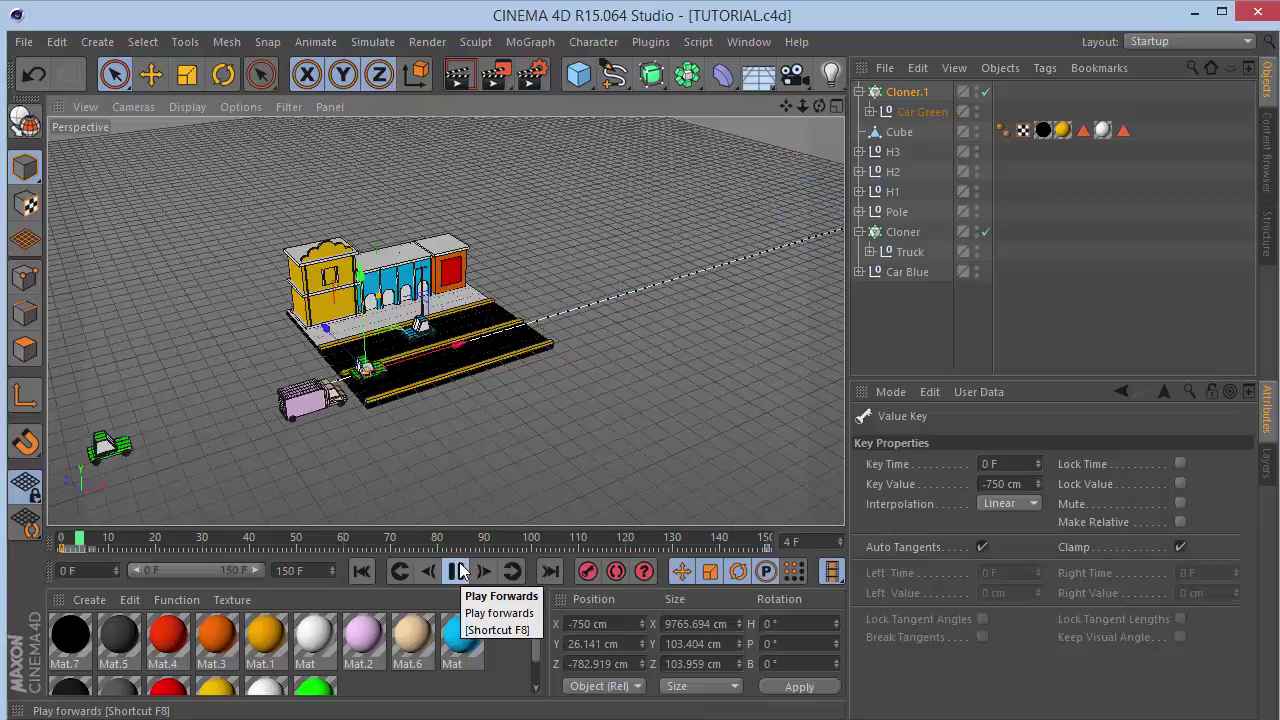
click(459, 570)
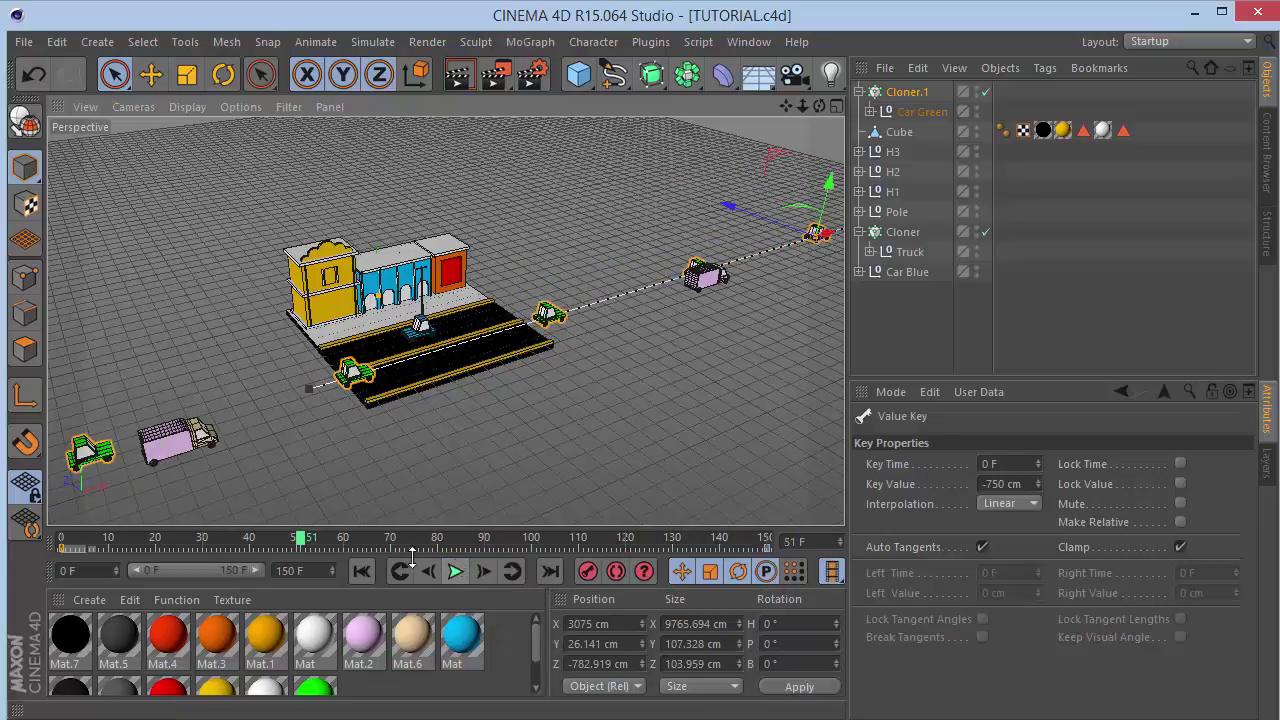
click(373, 570)
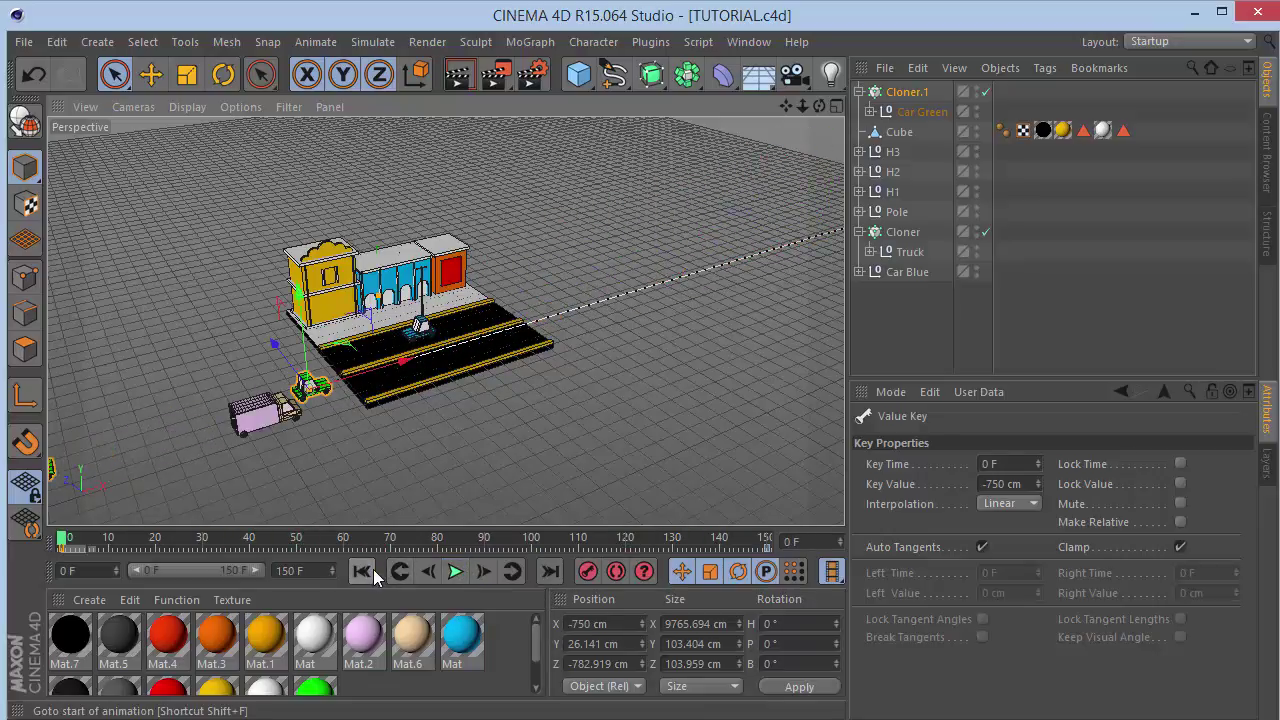
drag(62, 540, 253, 510)
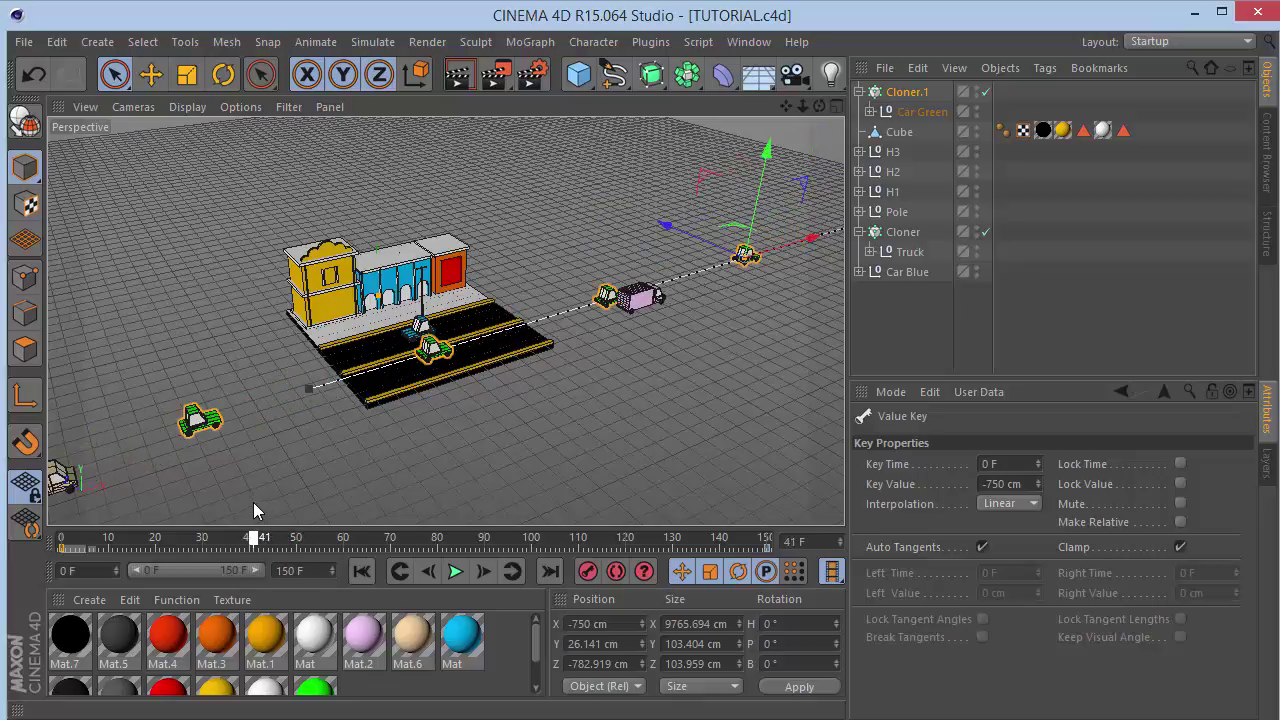
scroll(421, 334, up, 7)
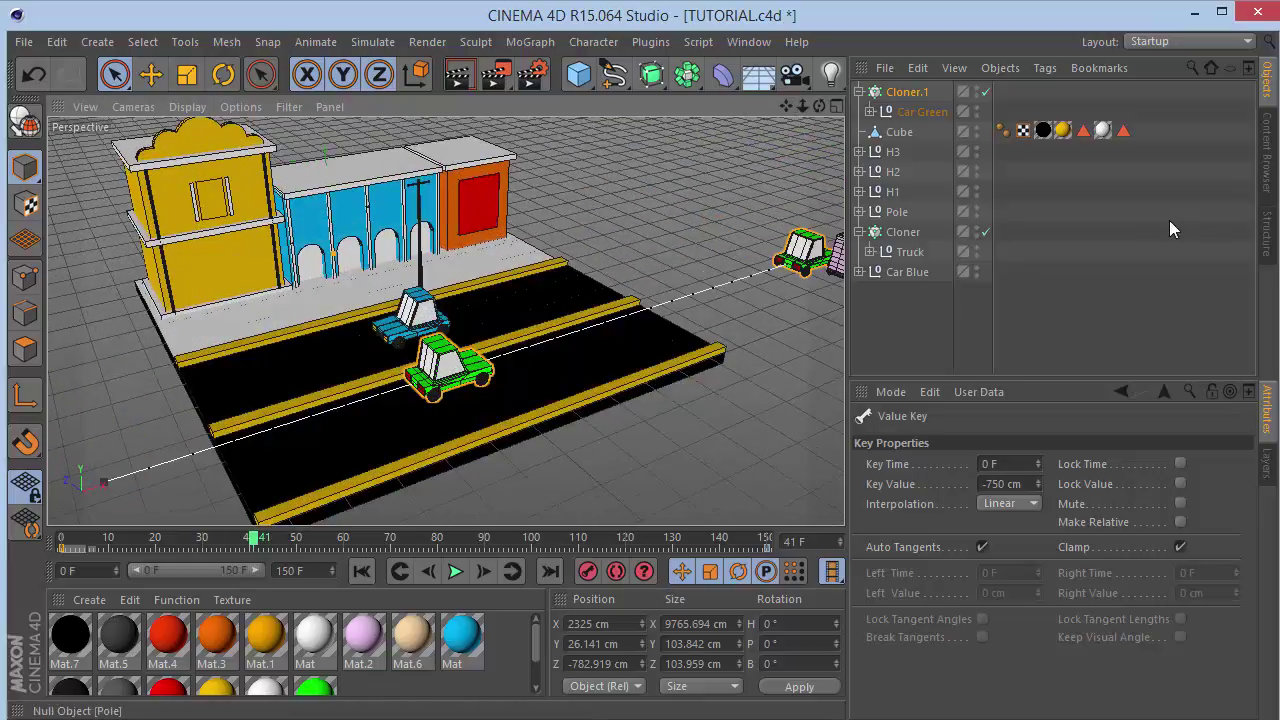
Rename the Cube object that forms the street as Road.
click(903, 114)
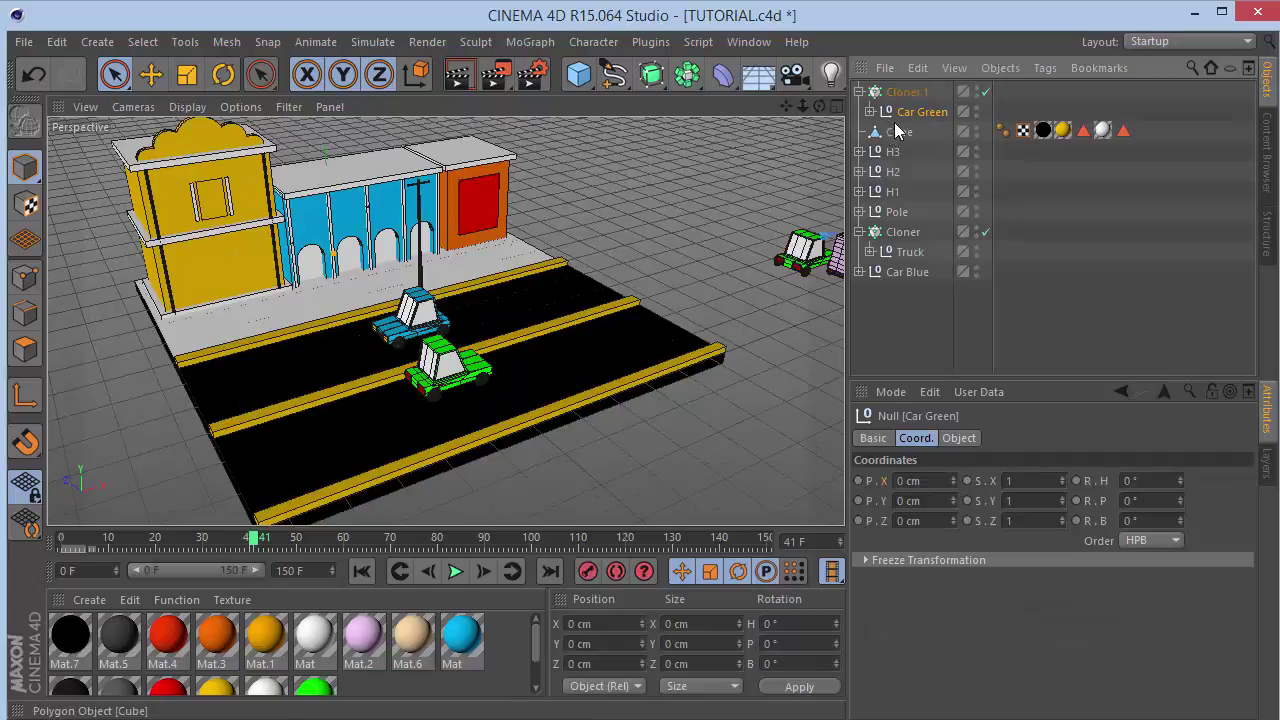
click(899, 134)
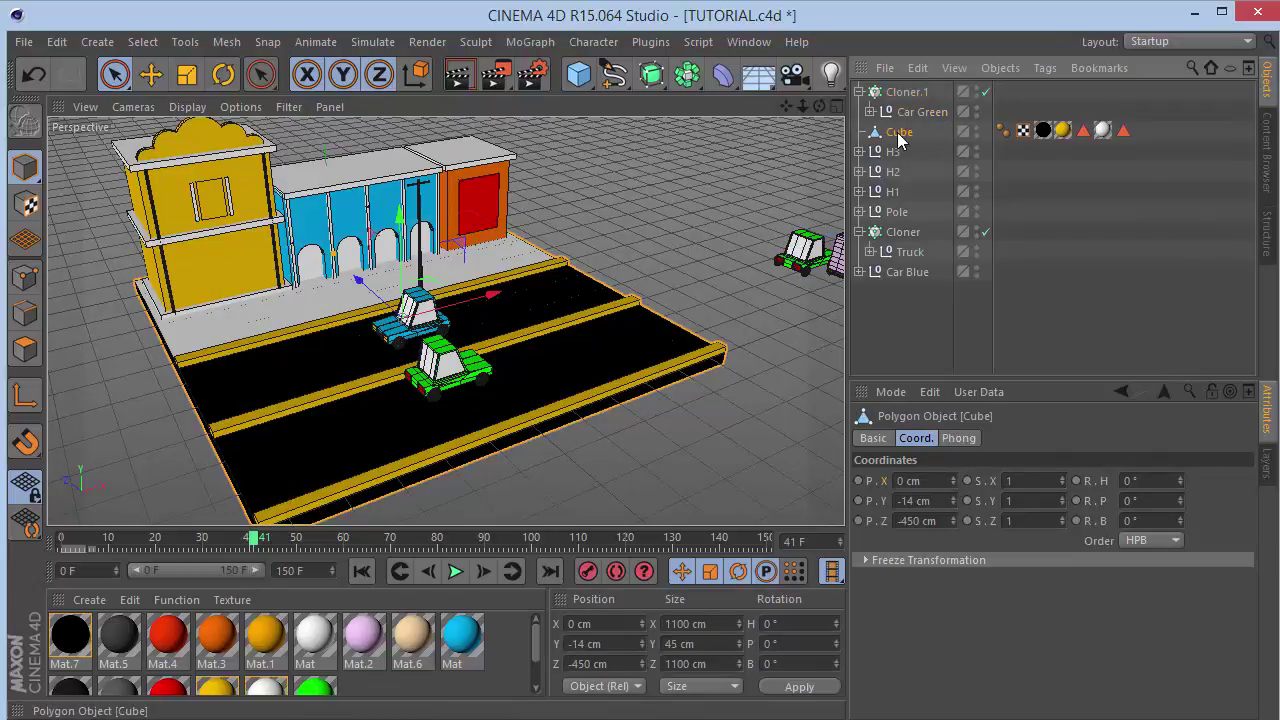
double_click(899, 134)
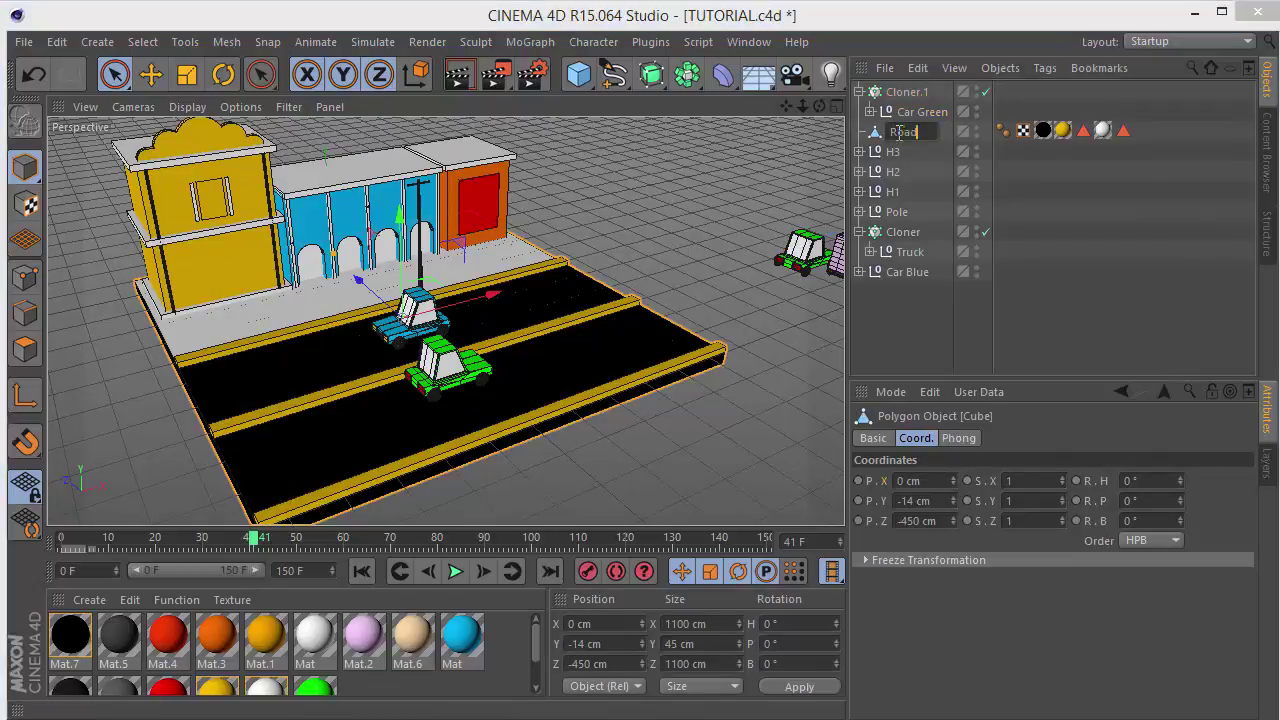
text(Road)
key(Return)
Make two copies of the Car Green group inside its cloner.
click(909, 98)
click(921, 108)
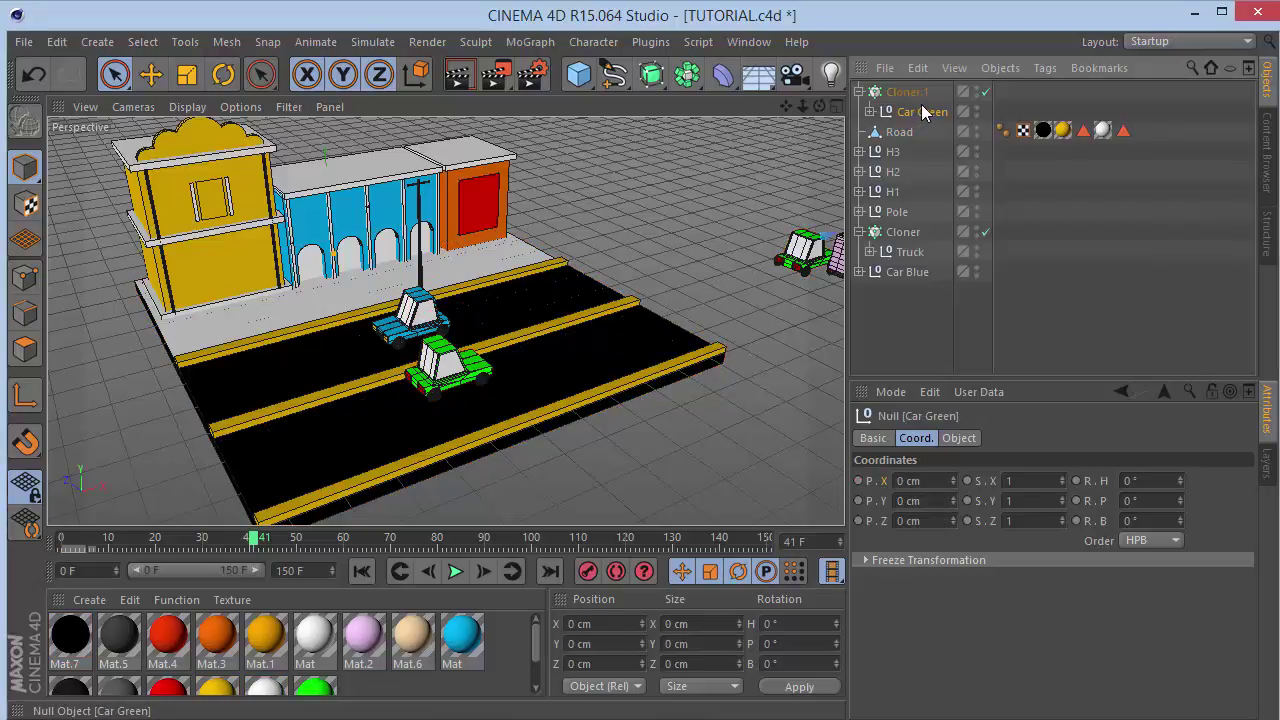
ctrl+drag(921, 112, 925, 149)
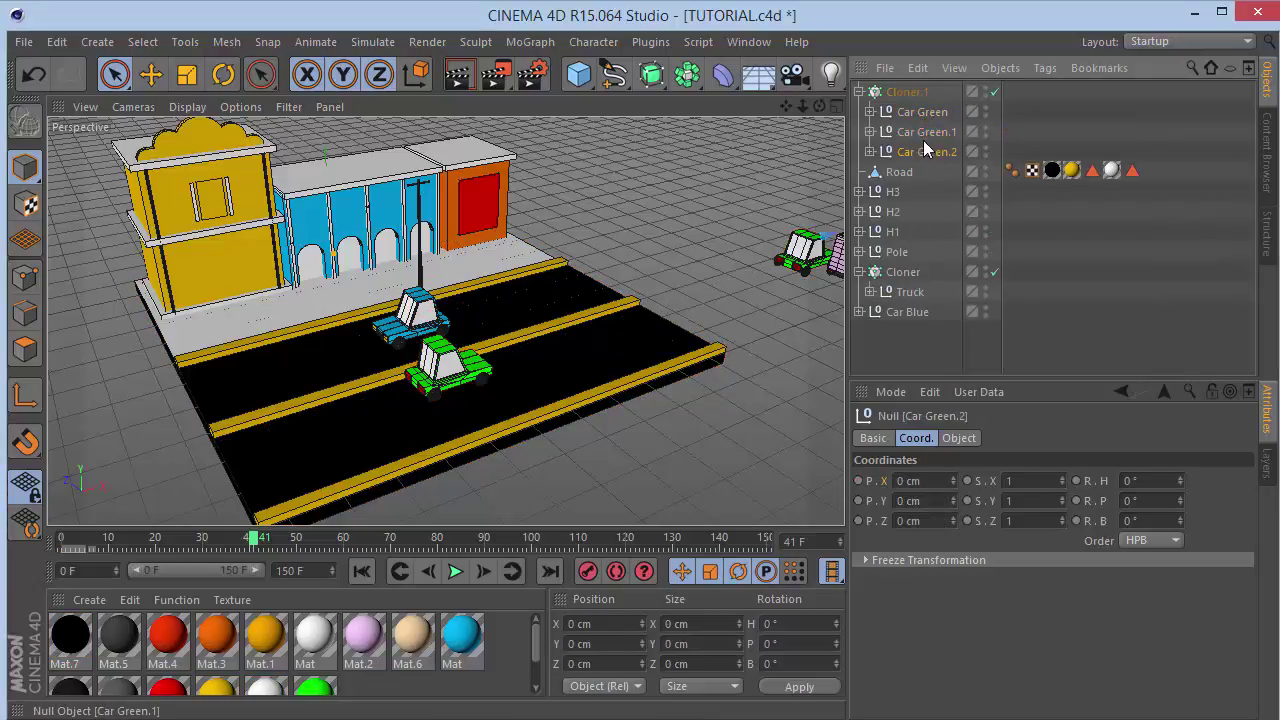
Rename the two copied car groups inside the cloner as Car Red and Car Blue.
double_click(925, 132)
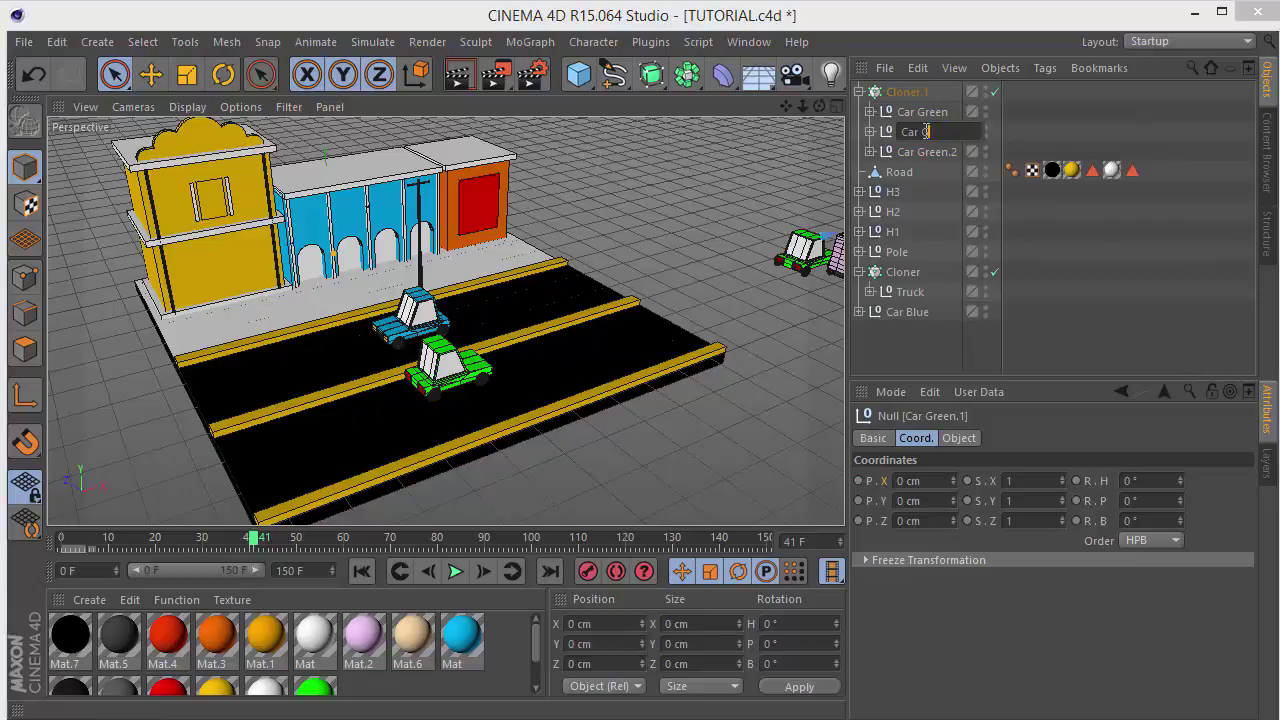
key(Down)
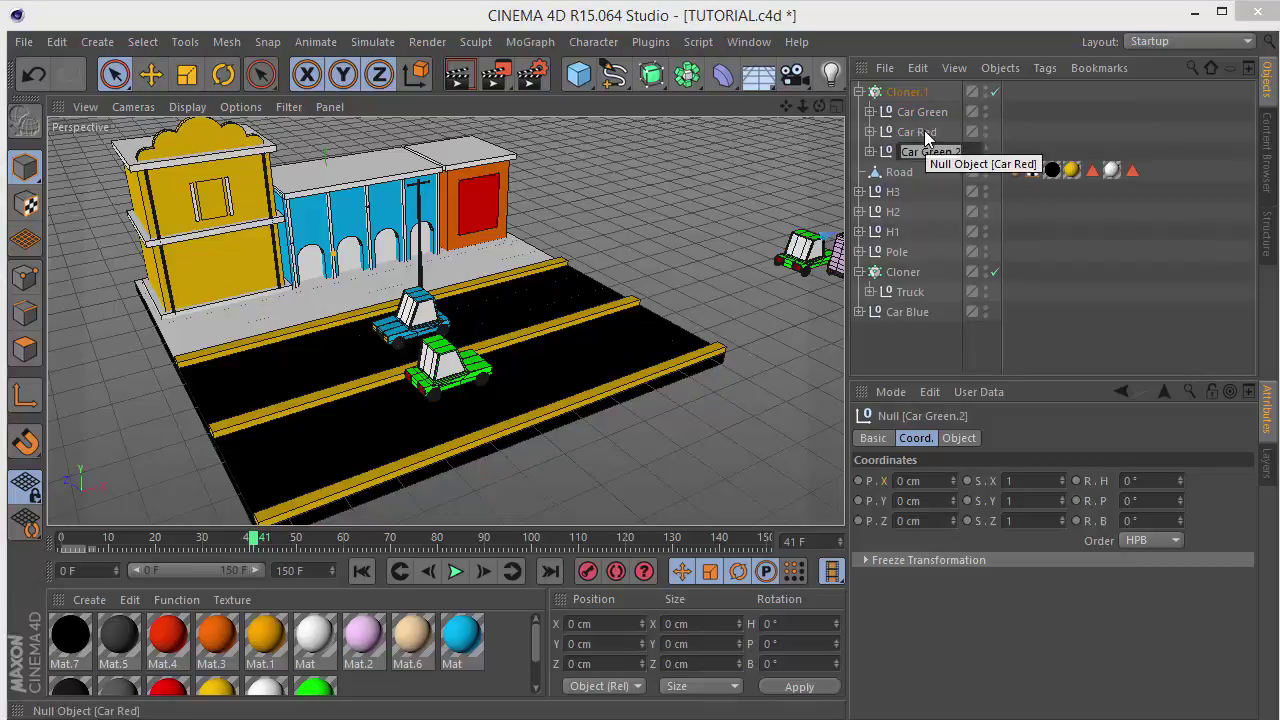
key(BackSpace)
key(BackSpace)
key(BackSpace)
text(Blue)
key(Return)
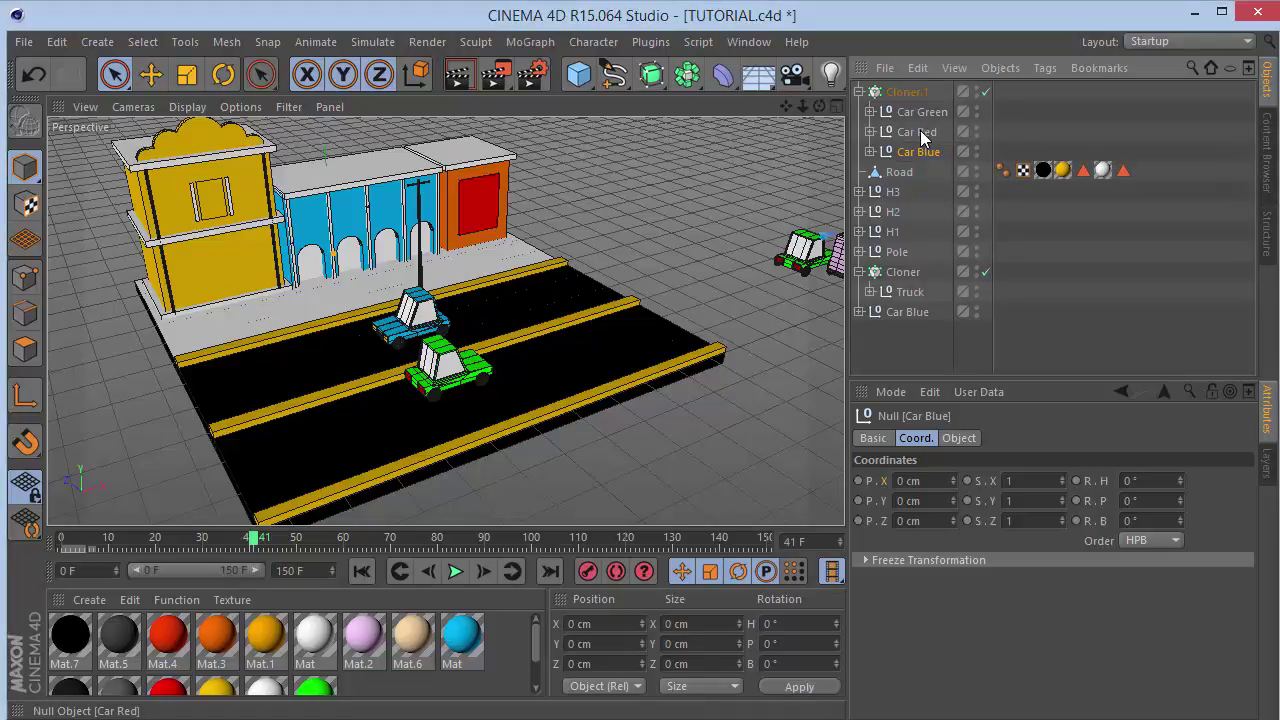
Replace the green body material on the Car Red cube with the red Mat.2.
click(870, 132)
drag(535, 641, 537, 672)
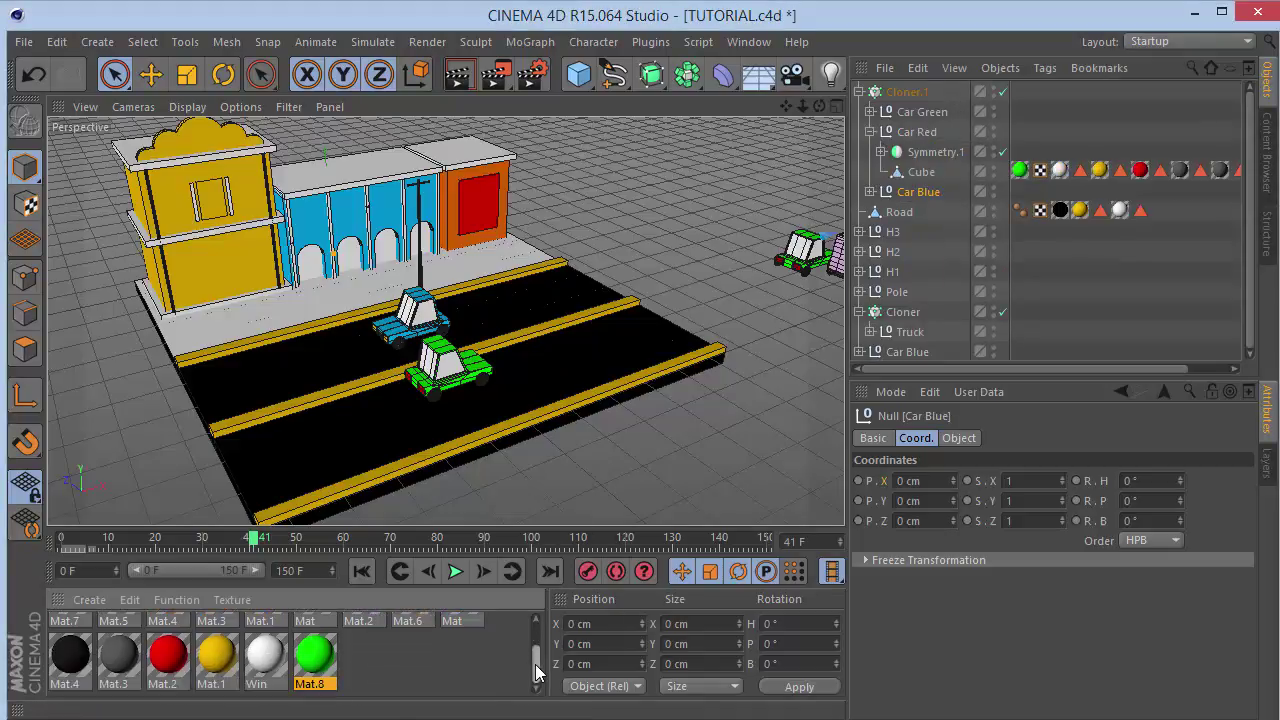
click(170, 660)
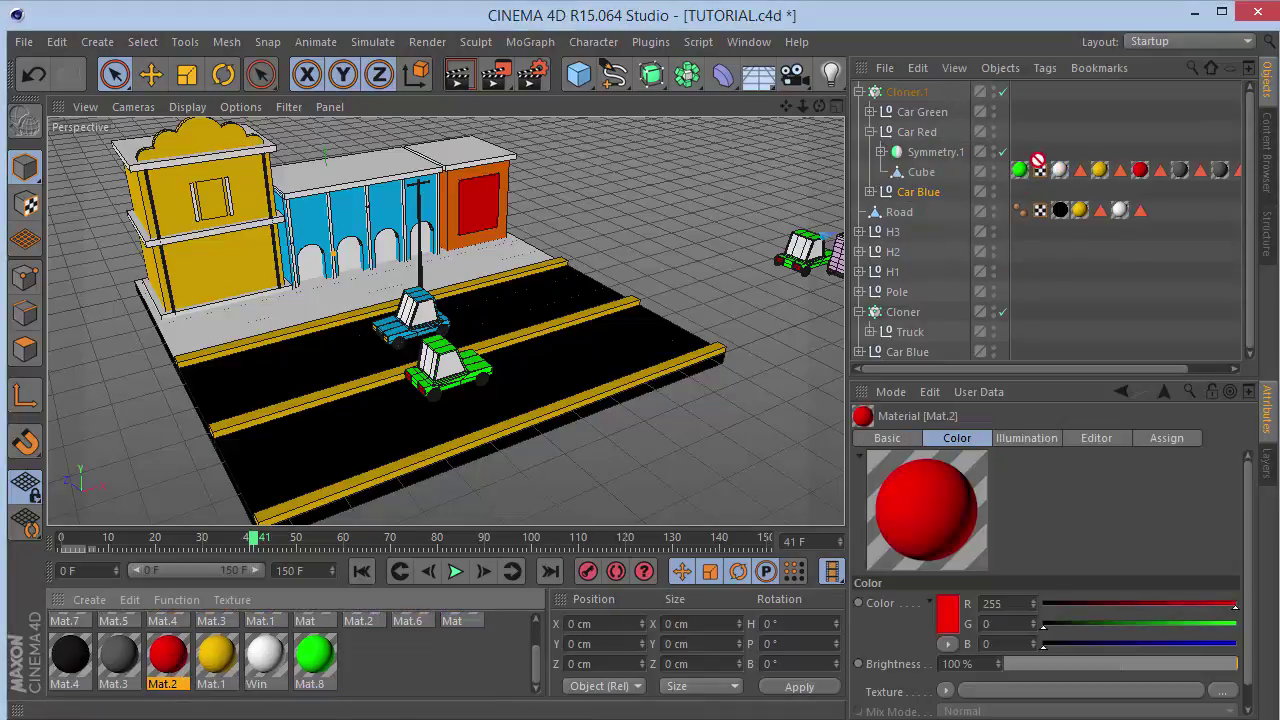
drag(1025, 177, 1020, 172)
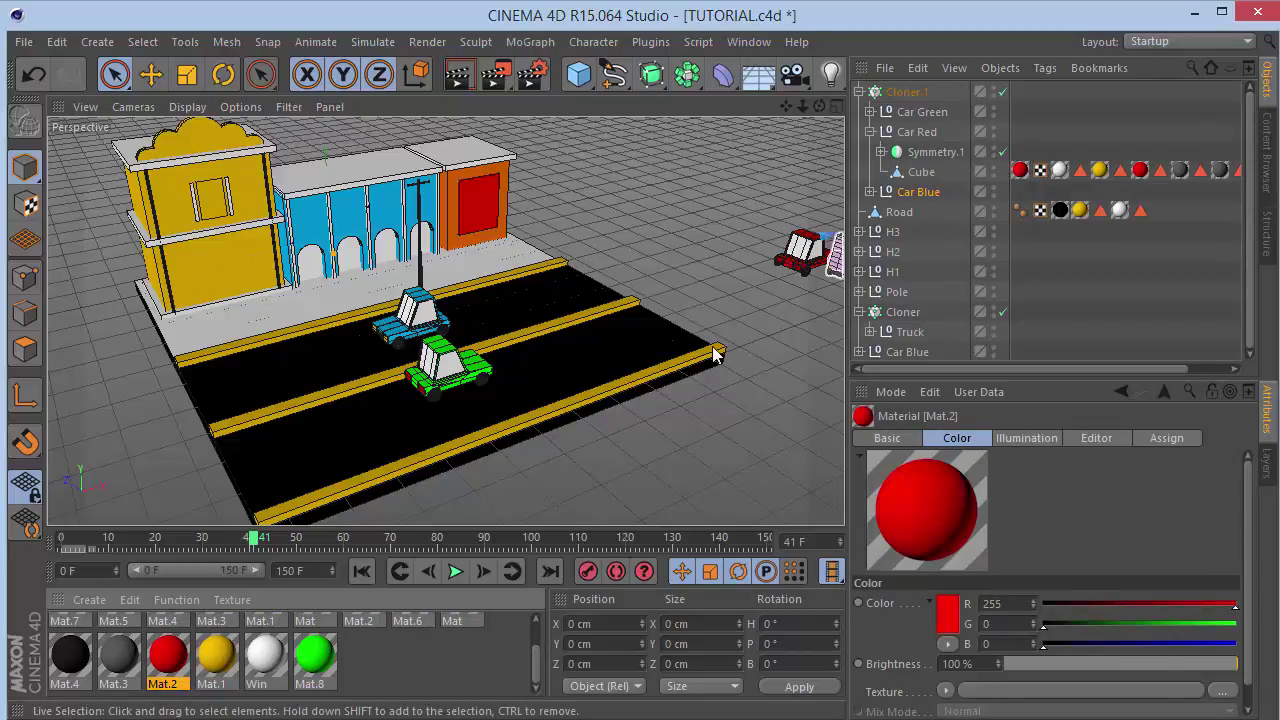
click(870, 131)
Replace the green body material on the Car Blue cube inside the cloner with the light blue Mat.
click(870, 151)
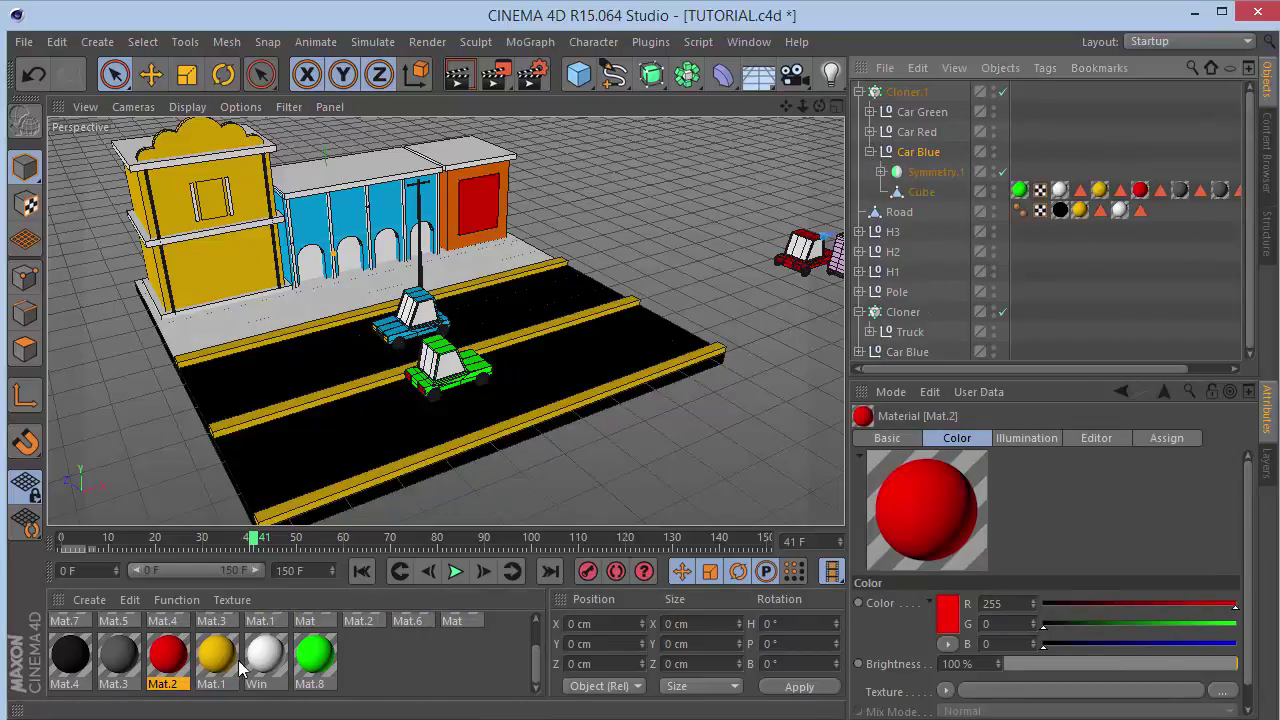
drag(538, 674, 538, 652)
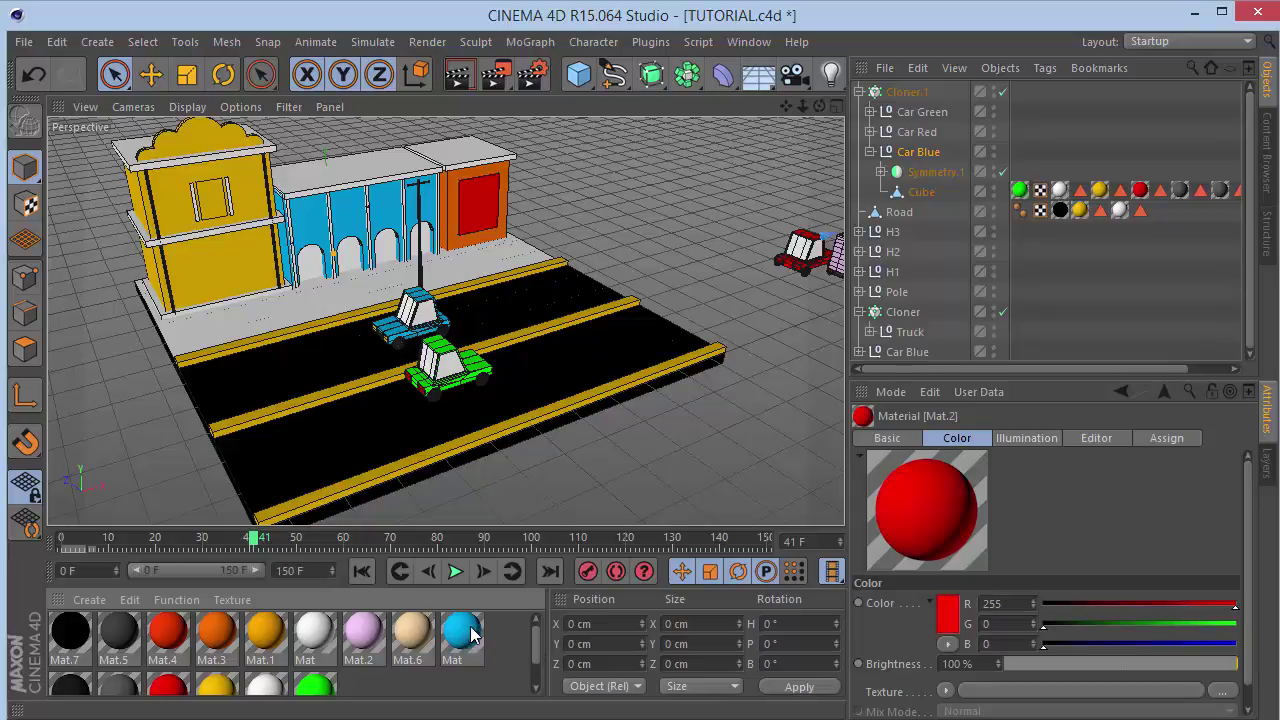
drag(1026, 194, 1020, 190)
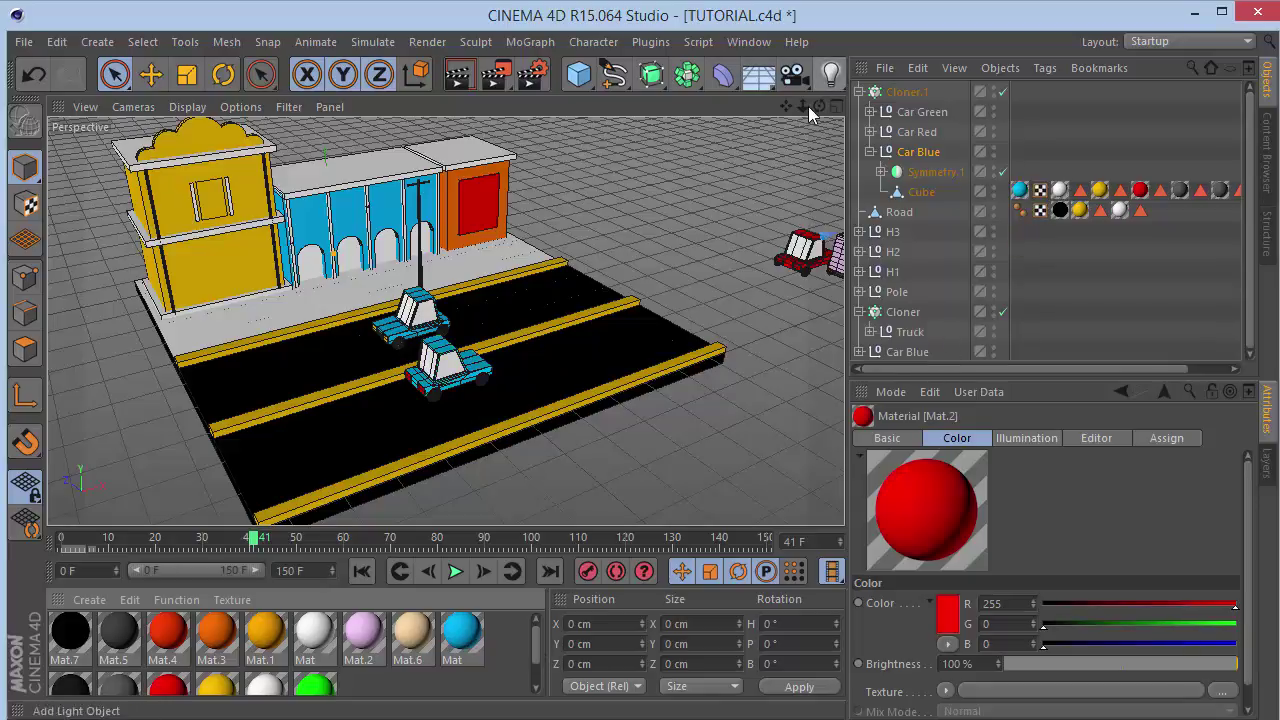
Go to frame 64 and add a Plain effector to the car cloner, Cloner.1.
drag(803, 106, 804, 114)
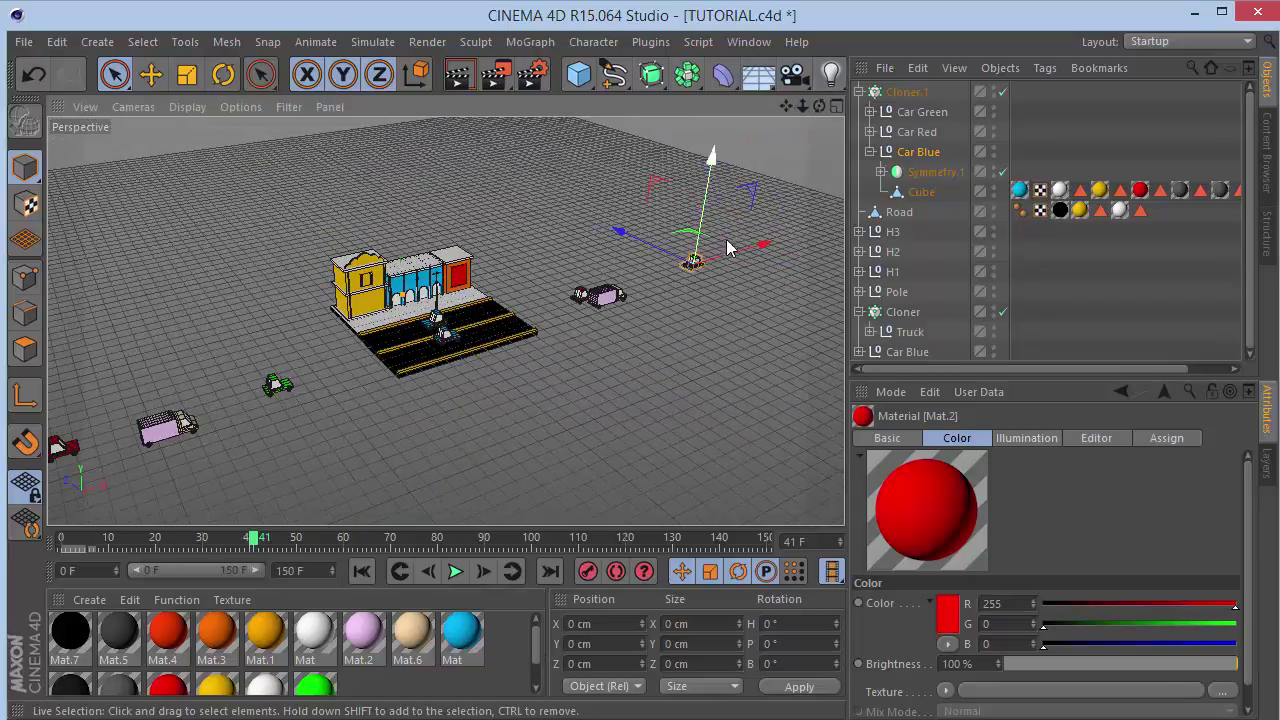
drag(255, 545, 378, 500)
scroll(400, 318, up, 5)
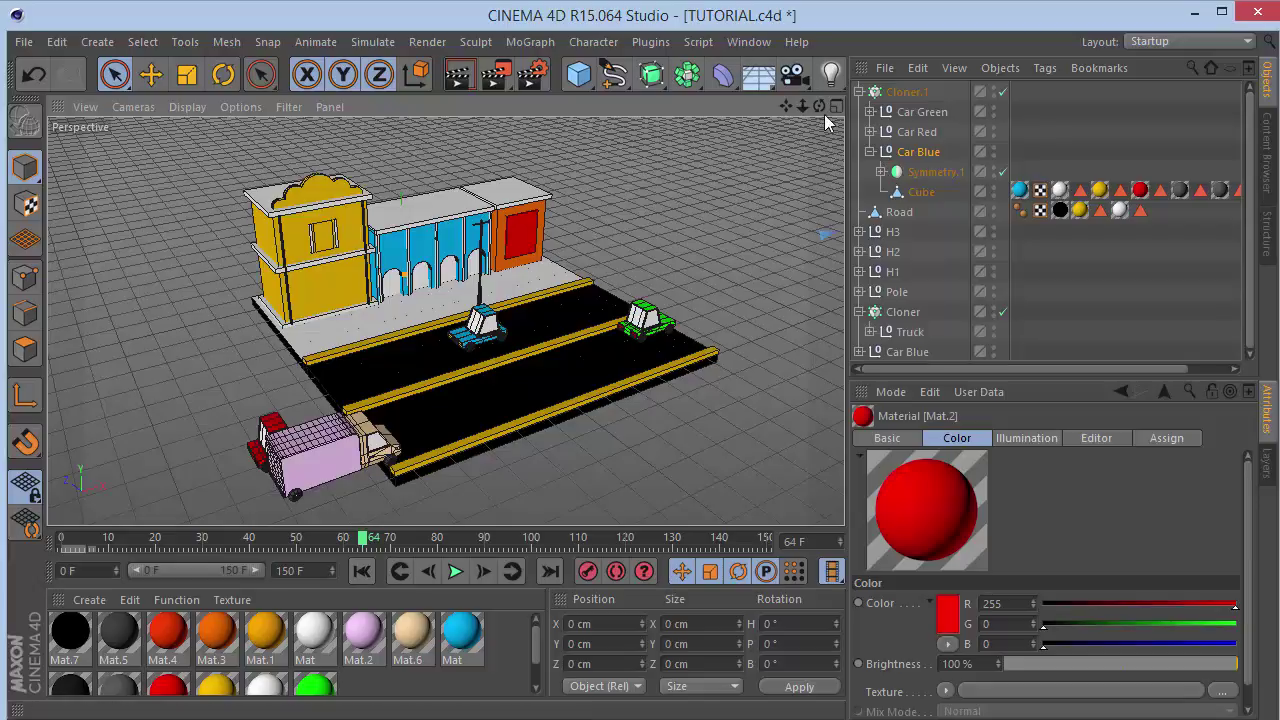
click(859, 91)
click(905, 92)
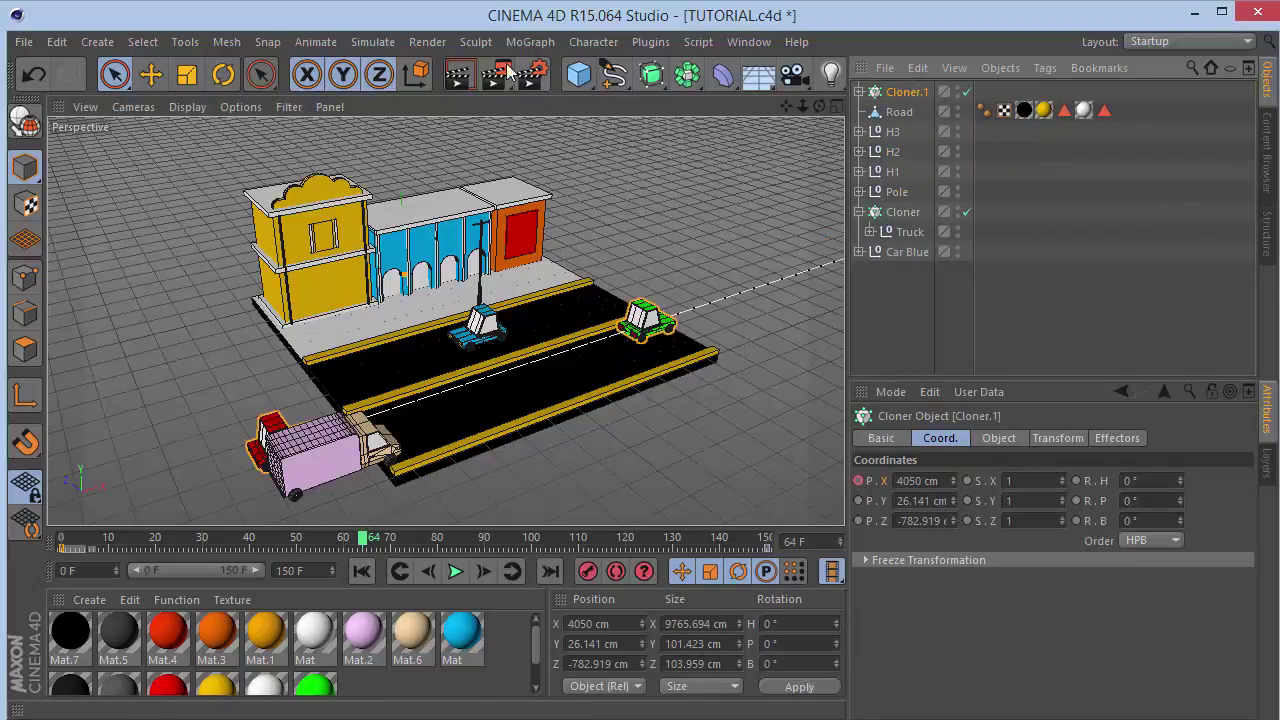
click(530, 41)
mouse_move(534, 72)
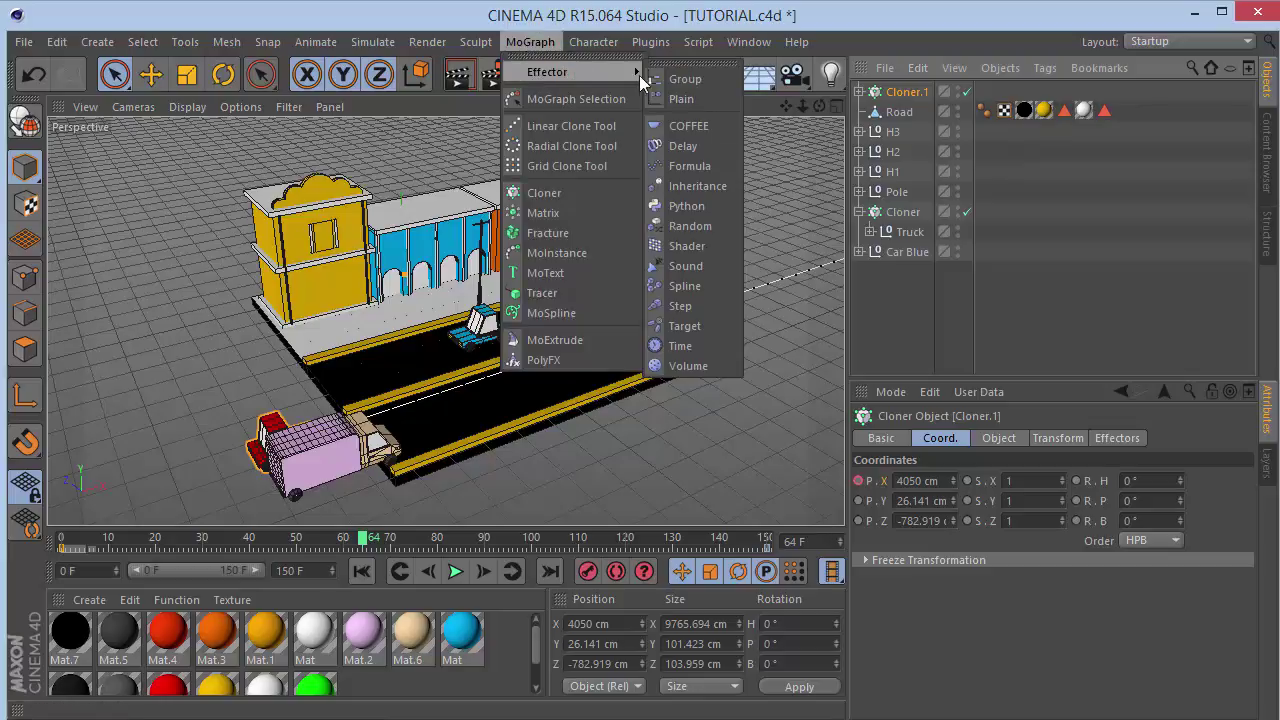
click(685, 99)
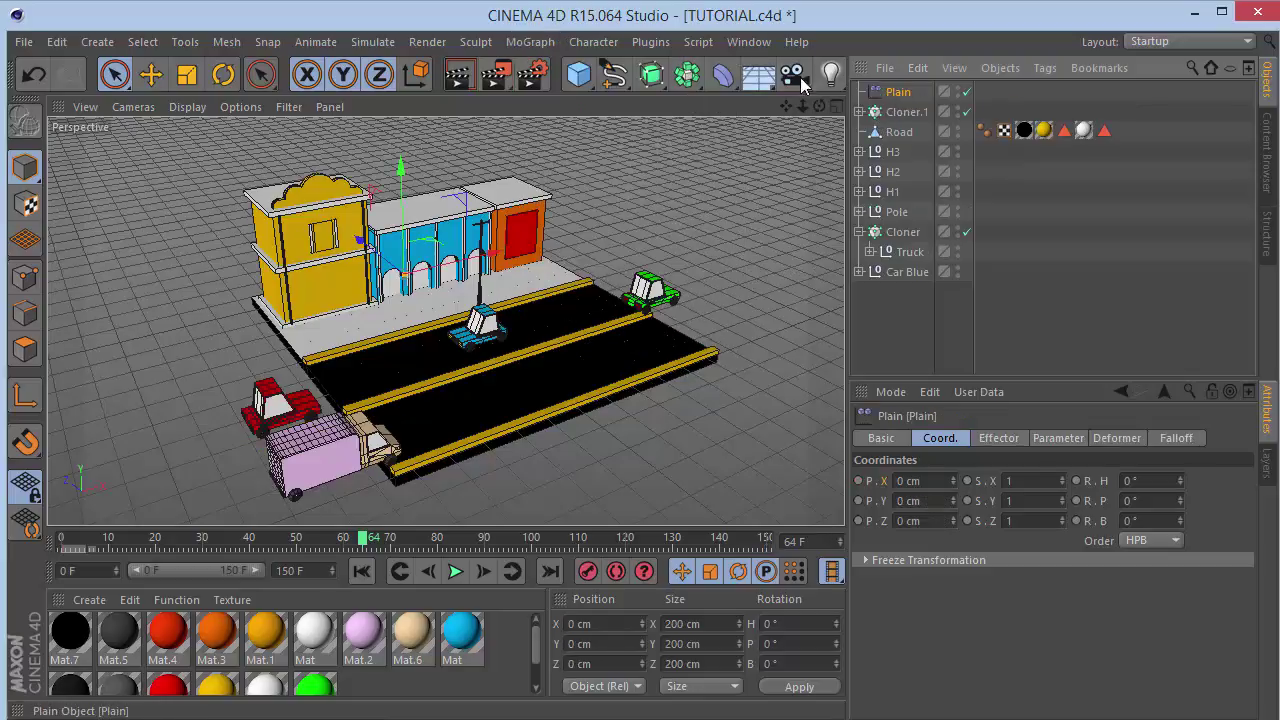
Turn off the Plain effector's position and enable its scale as a uniform scale of -1.
drag(821, 106, 855, 82)
scroll(640, 272, up, 4)
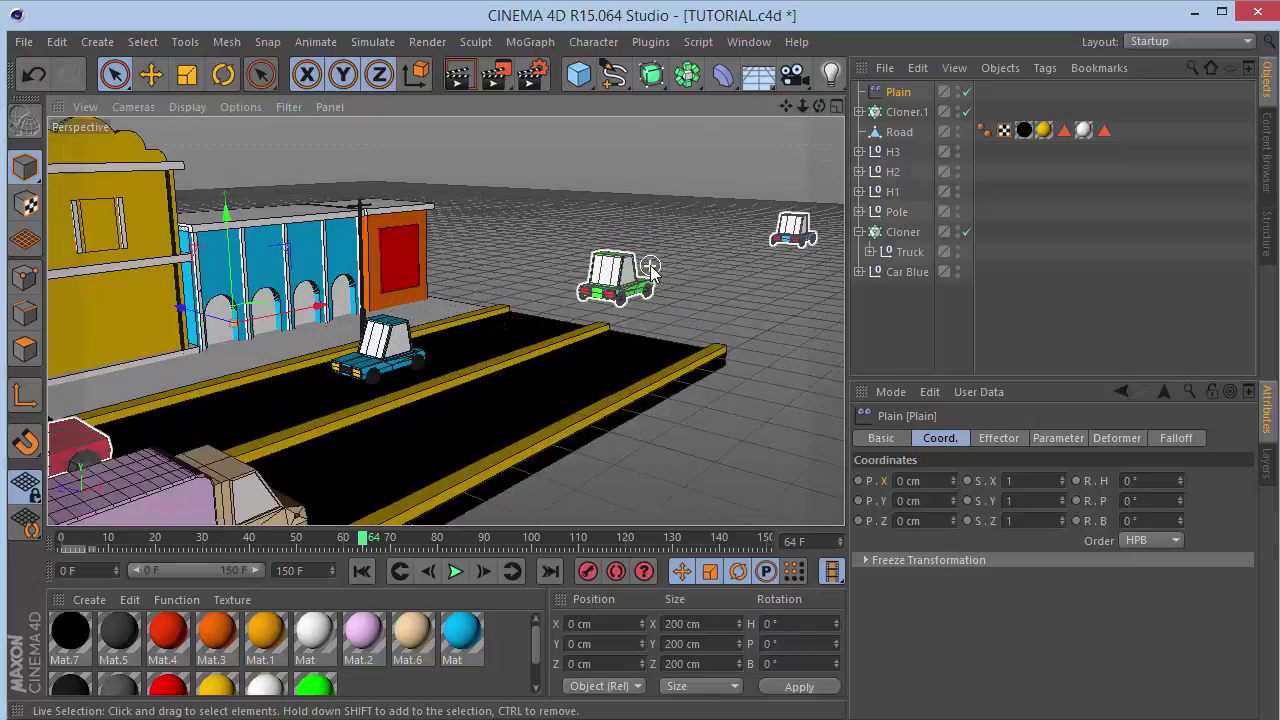
click(994, 438)
click(1060, 438)
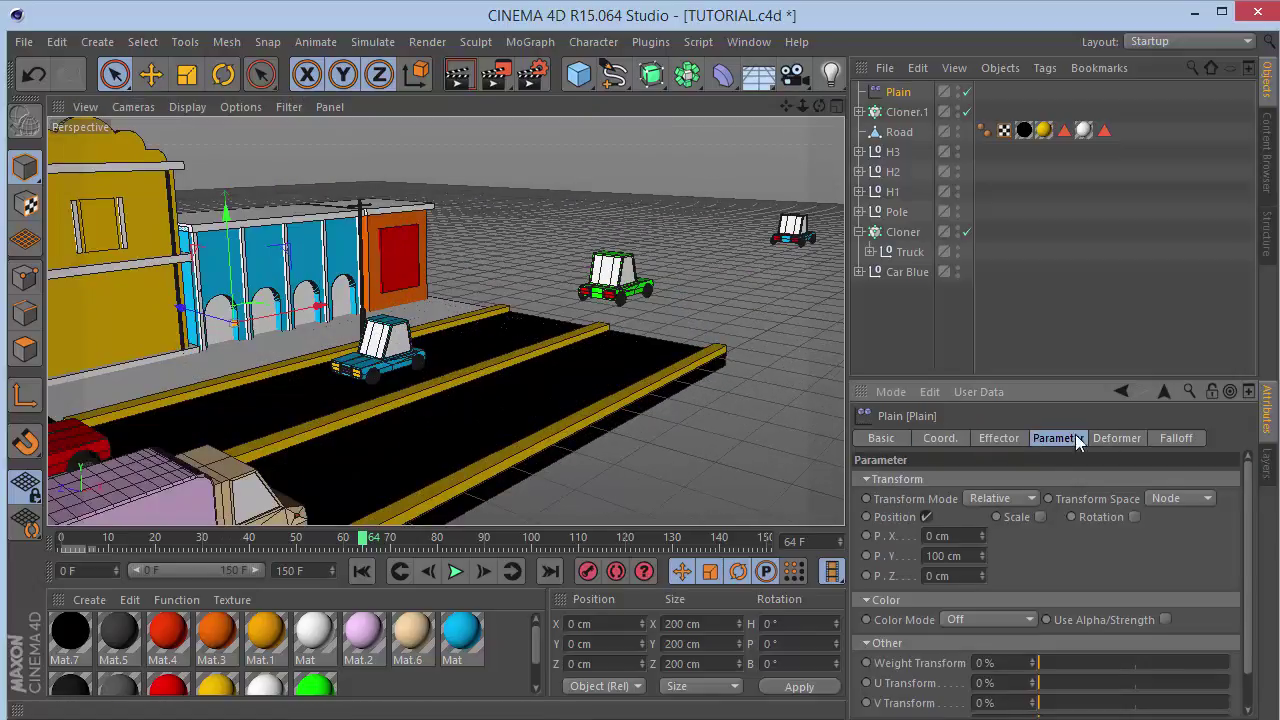
click(926, 516)
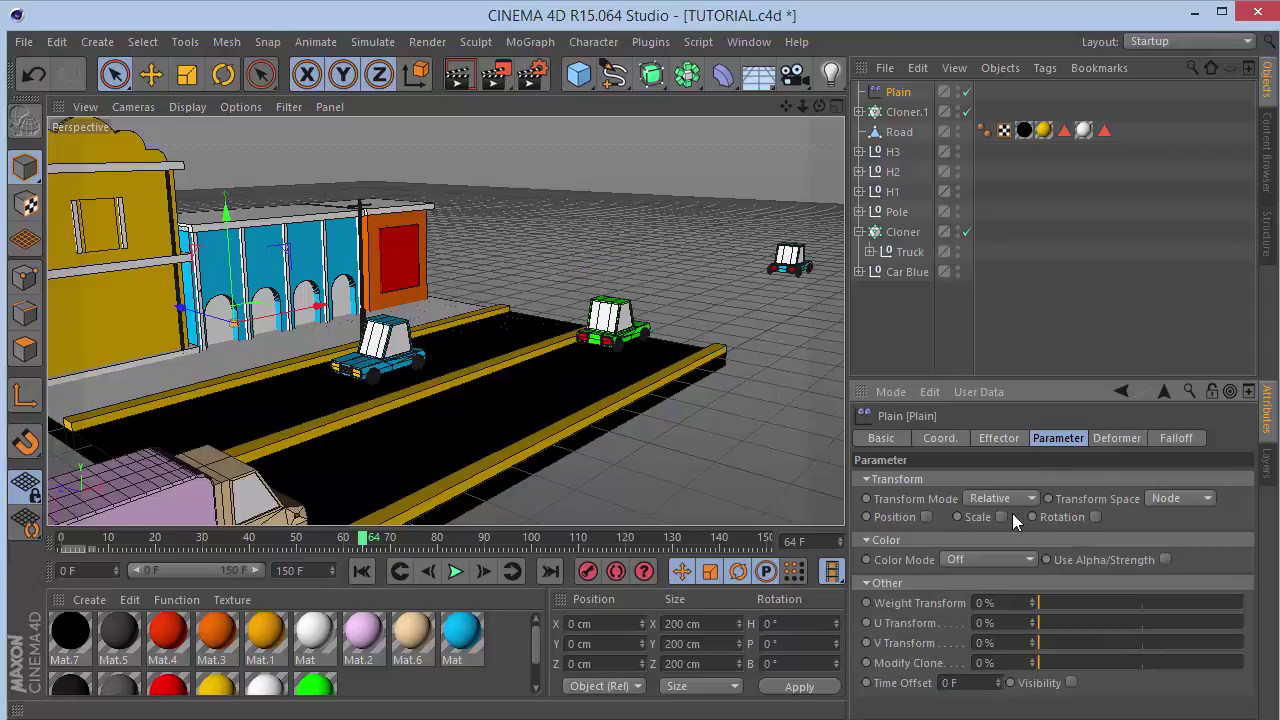
click(1001, 517)
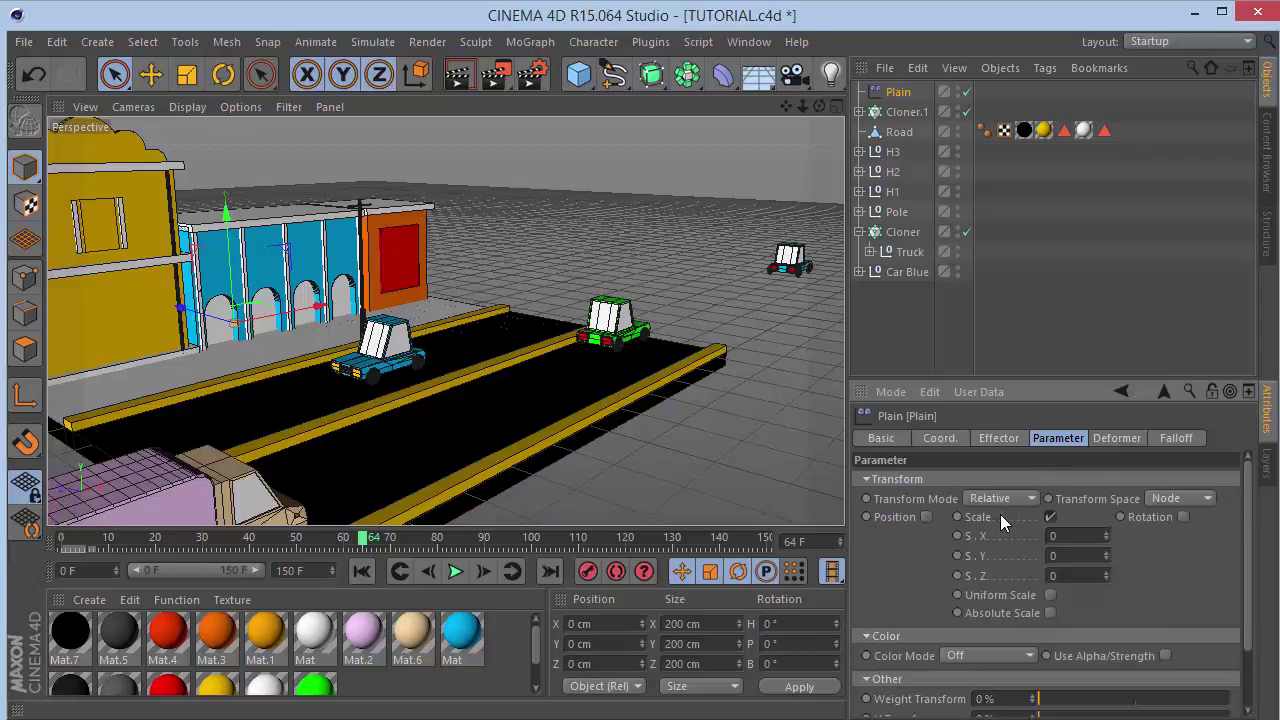
click(1050, 595)
text(-1)
key(Return)
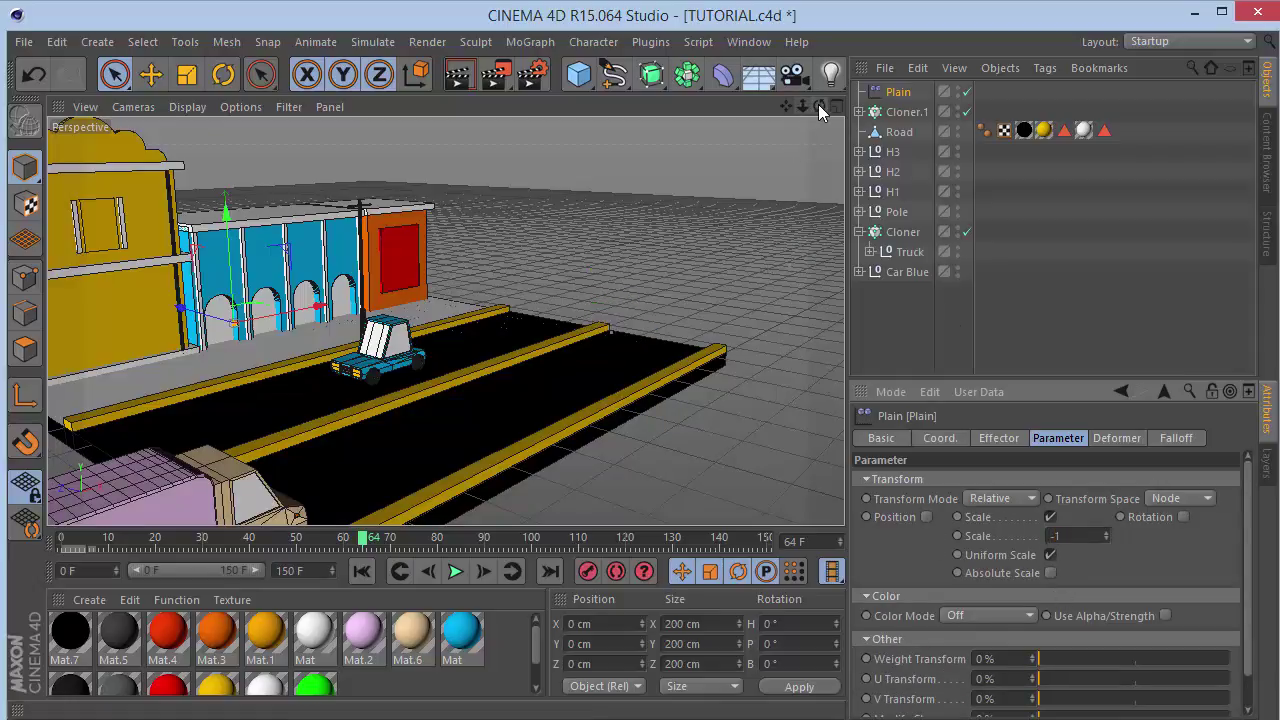
Give the Plain effector a Box falloff with an X size of 2000 cm and a falloff of 5%.
drag(818, 106, 1092, 522)
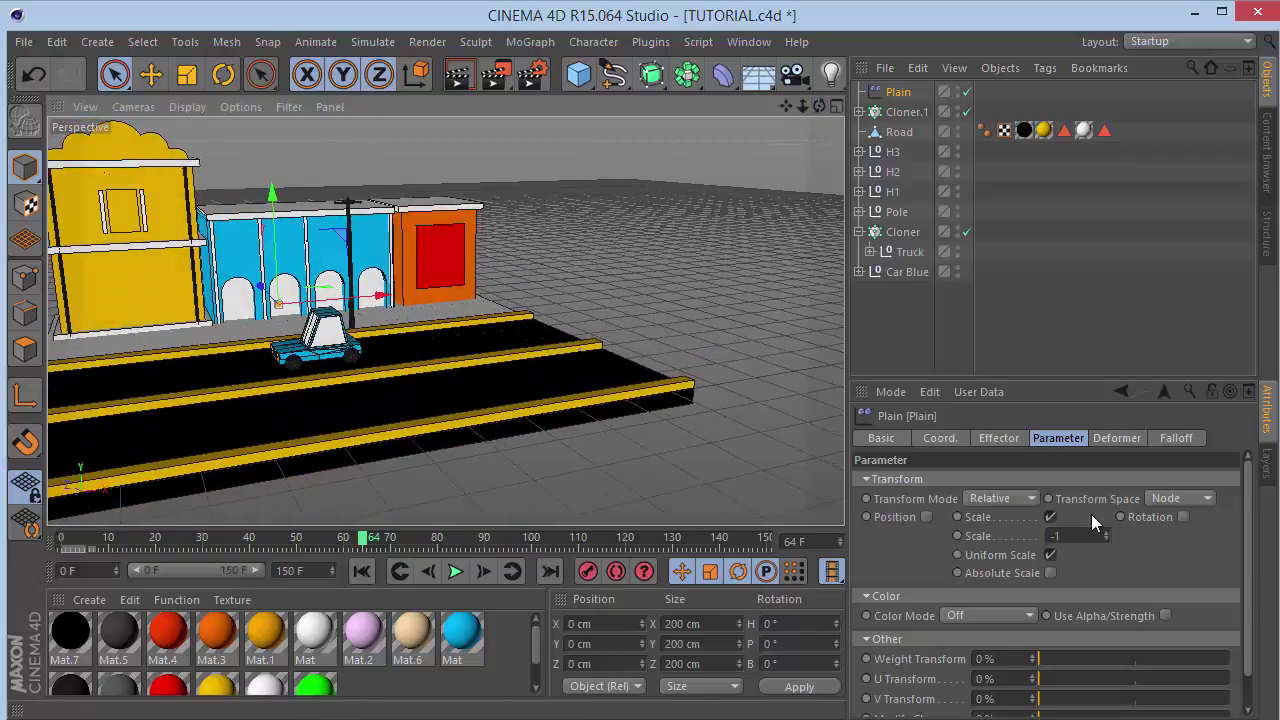
click(1176, 439)
click(960, 480)
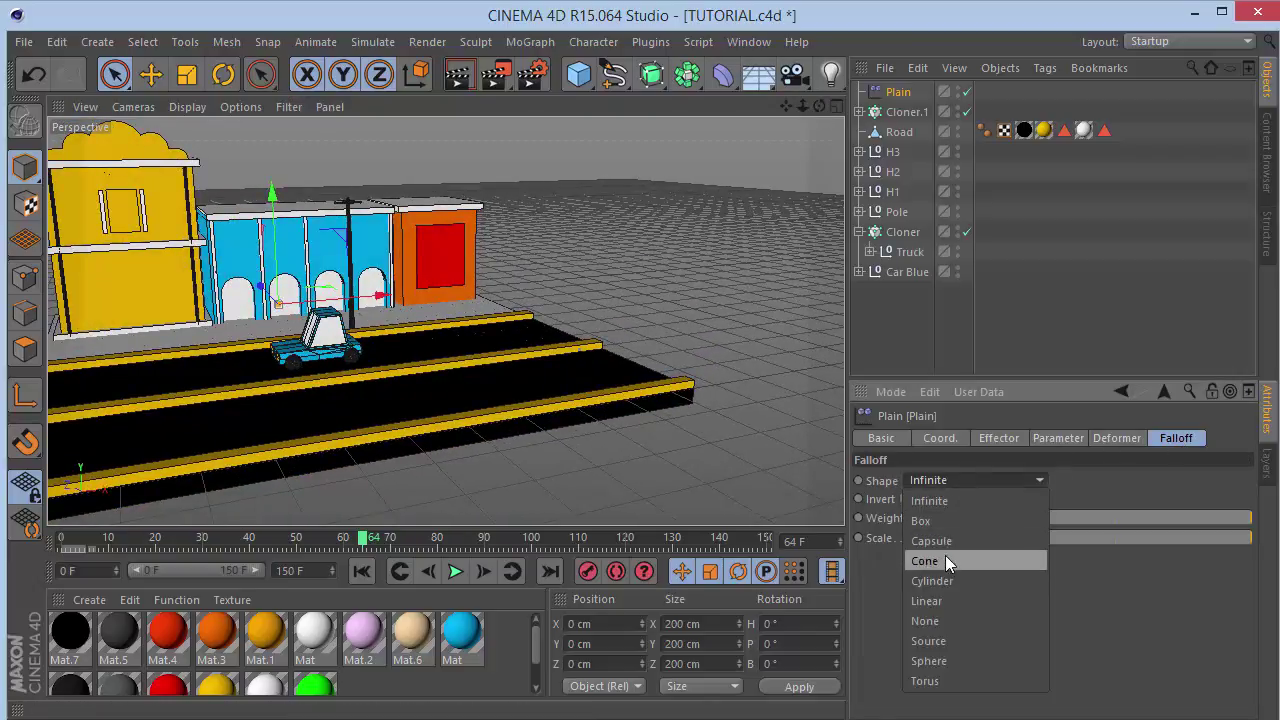
click(934, 521)
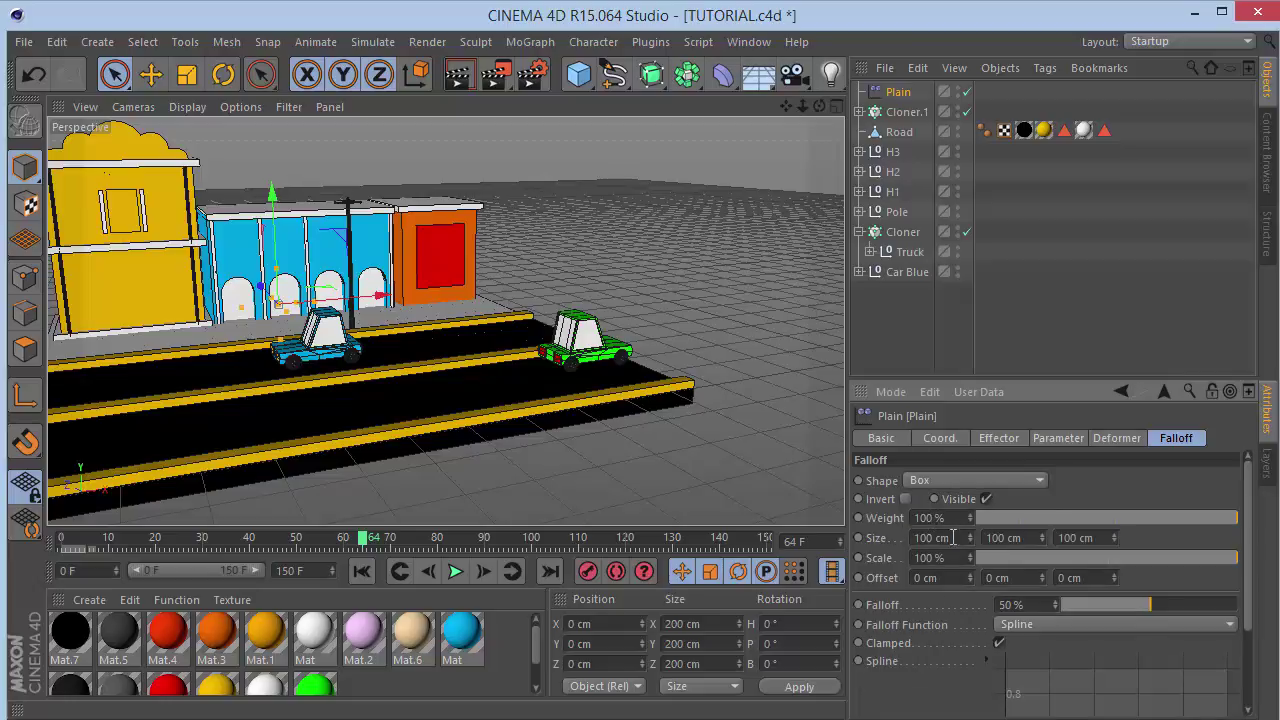
text(20)
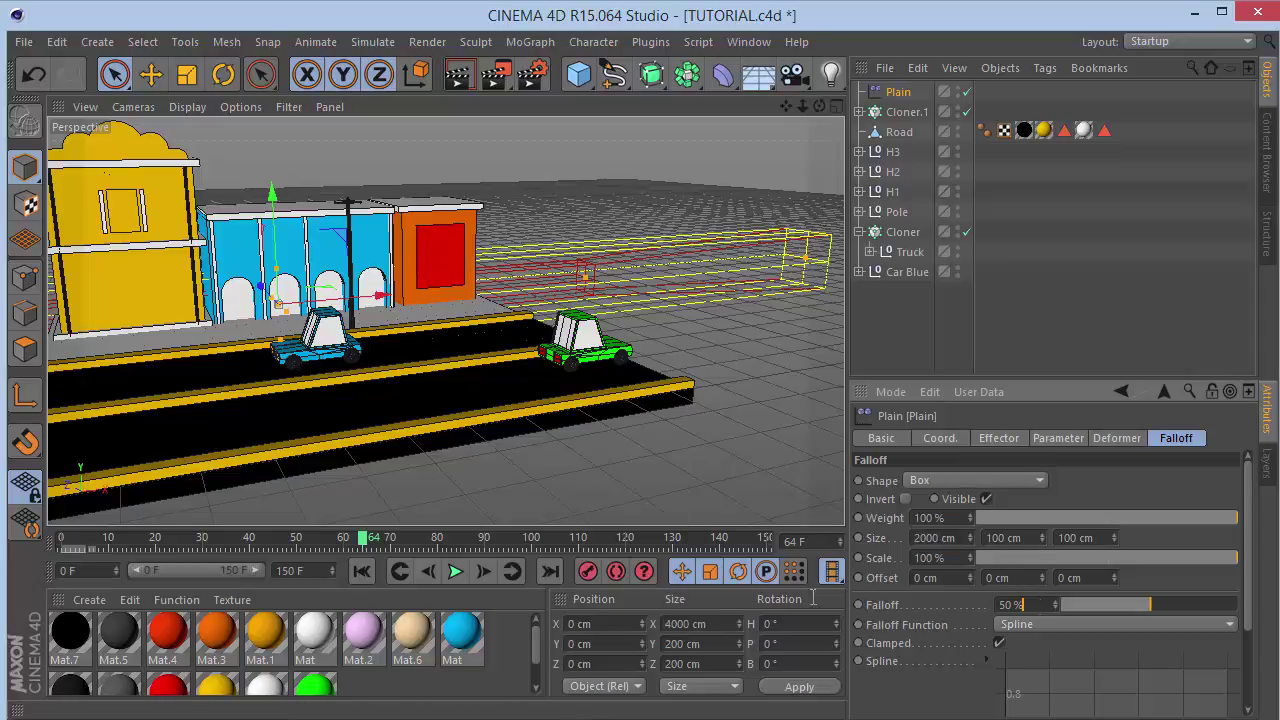
key(Return)
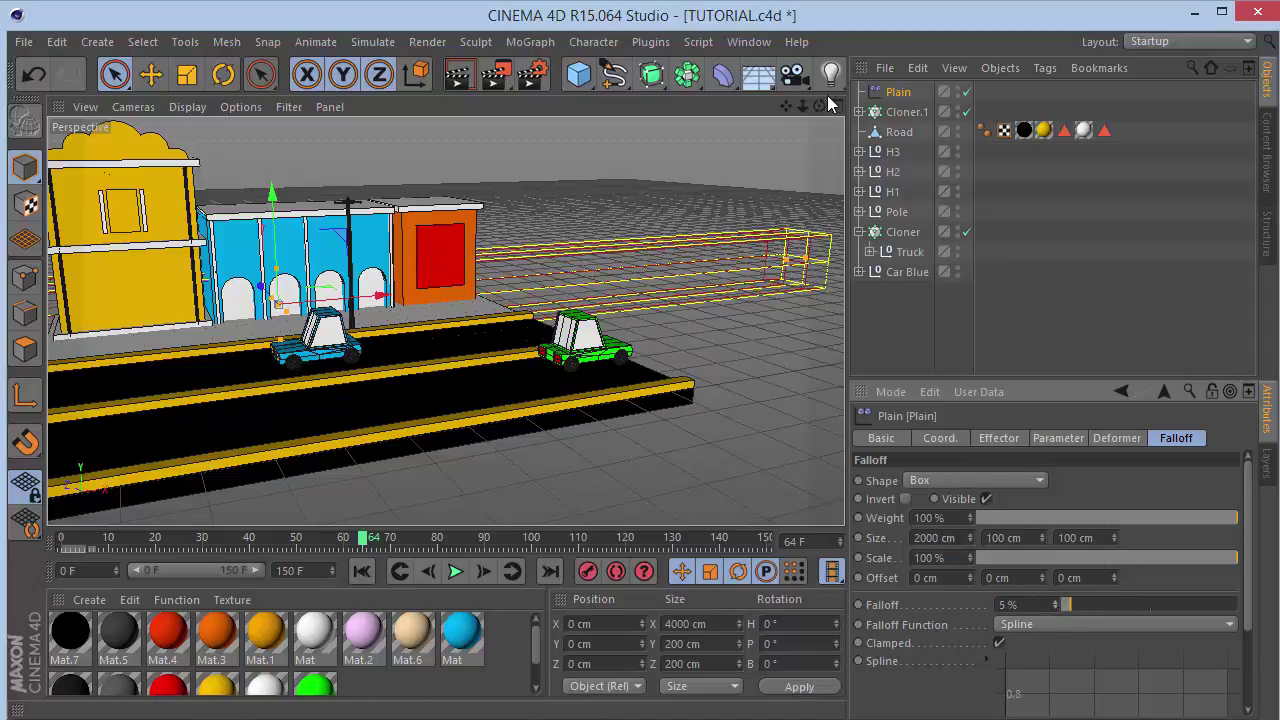
Set the Y and Z sizes of the effector's falloff box to 500 cm each.
drag(803, 107, 805, 109)
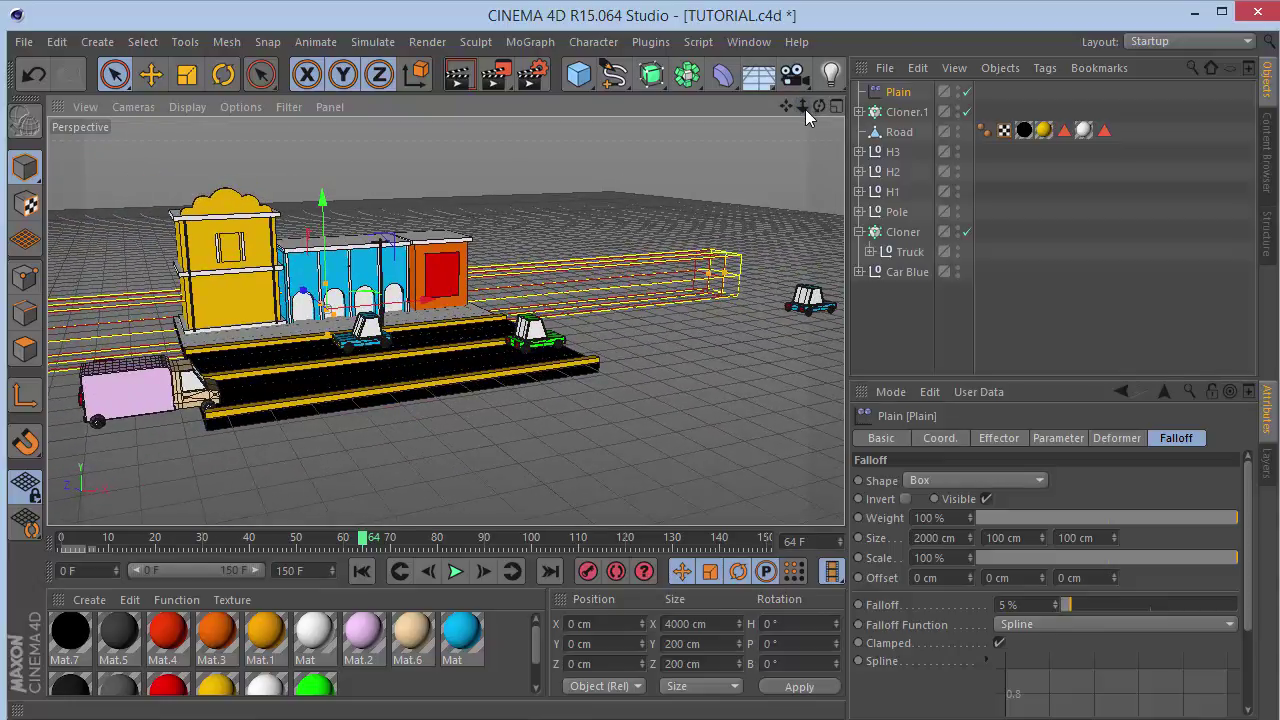
click(1005, 537)
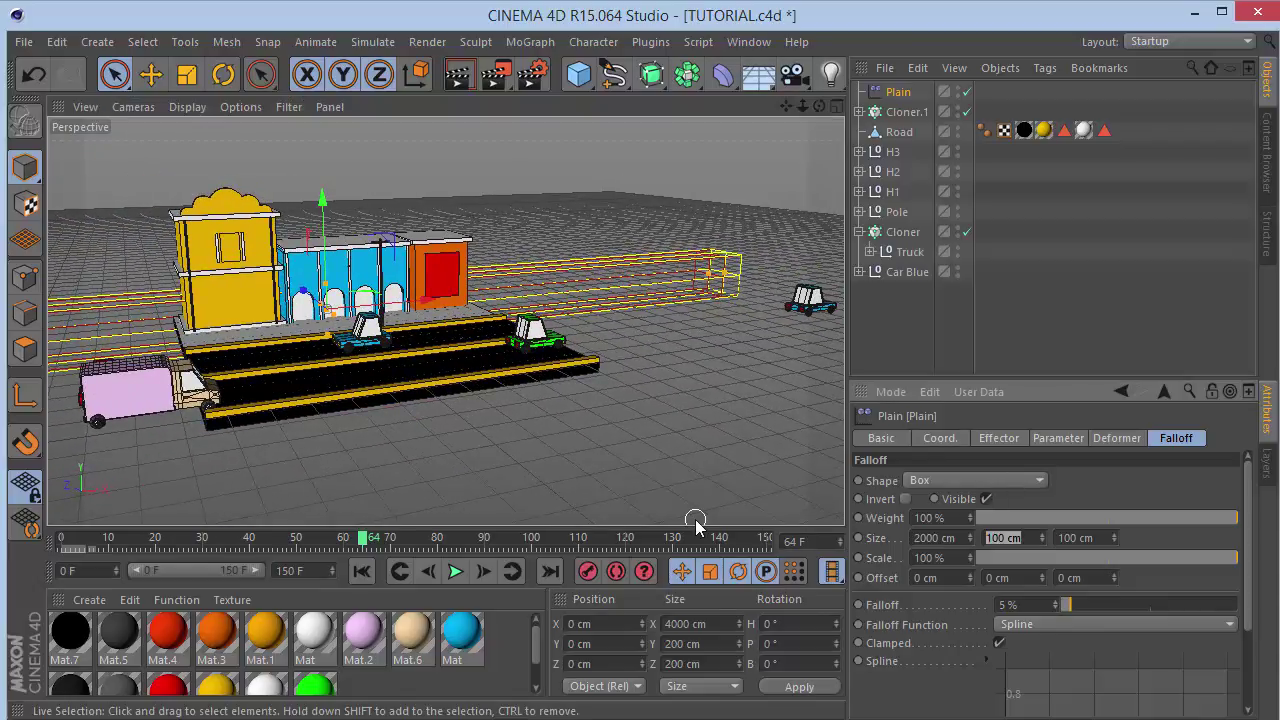
text(500)
key(Tab)
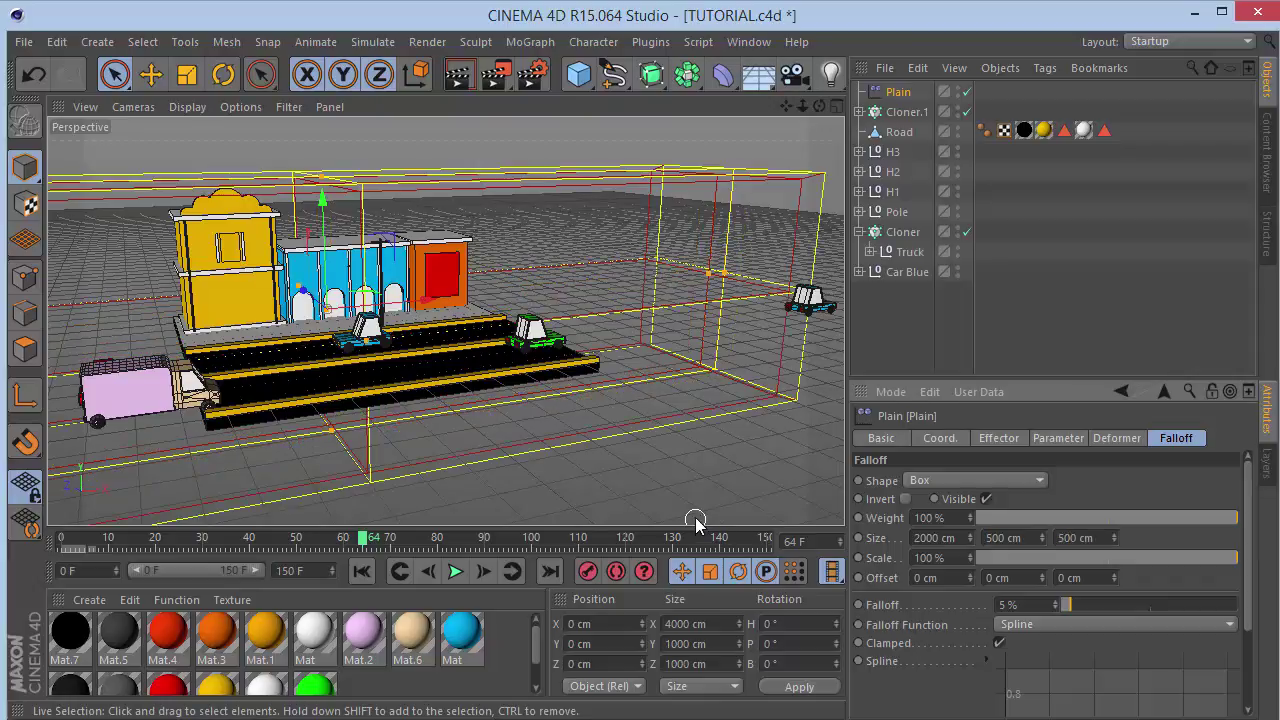
Move the Plain effector beyond the road's far end, to about X 2449 cm and Z -708 cm, using the top view.
drag(803, 106, 975, 130)
drag(444, 320, 481, 337)
key(F2)
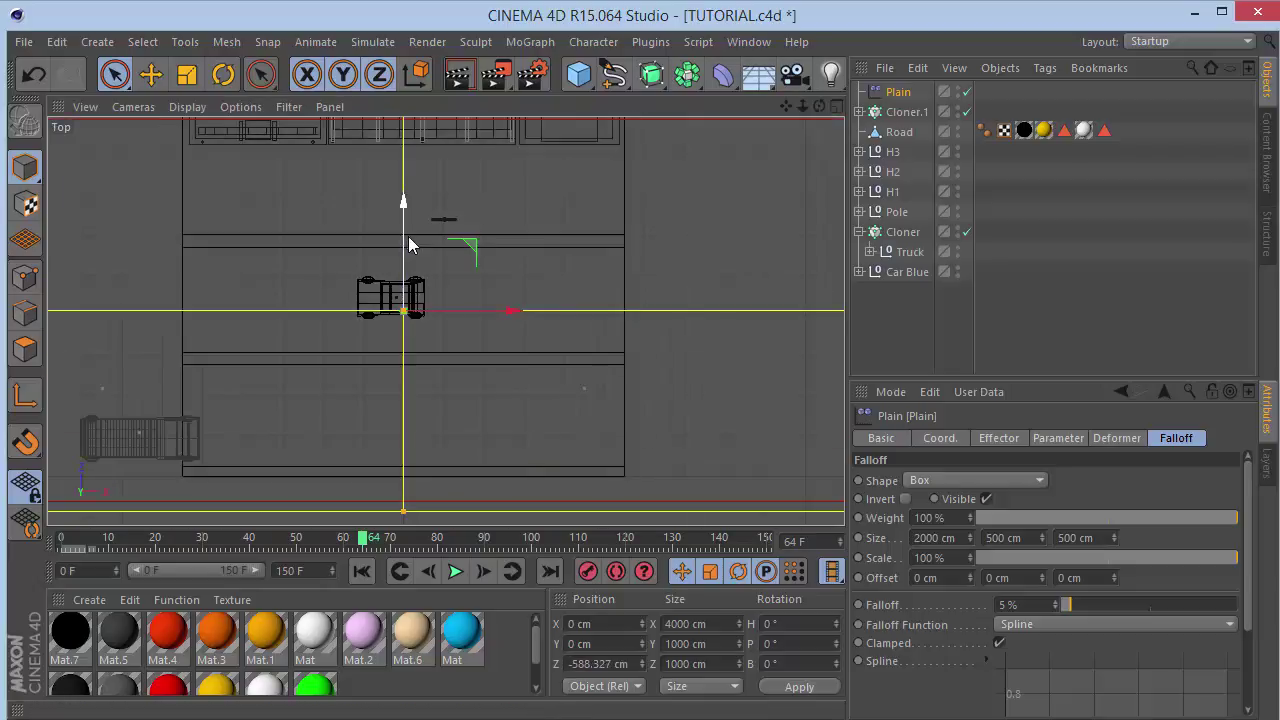
drag(408, 236, 412, 286)
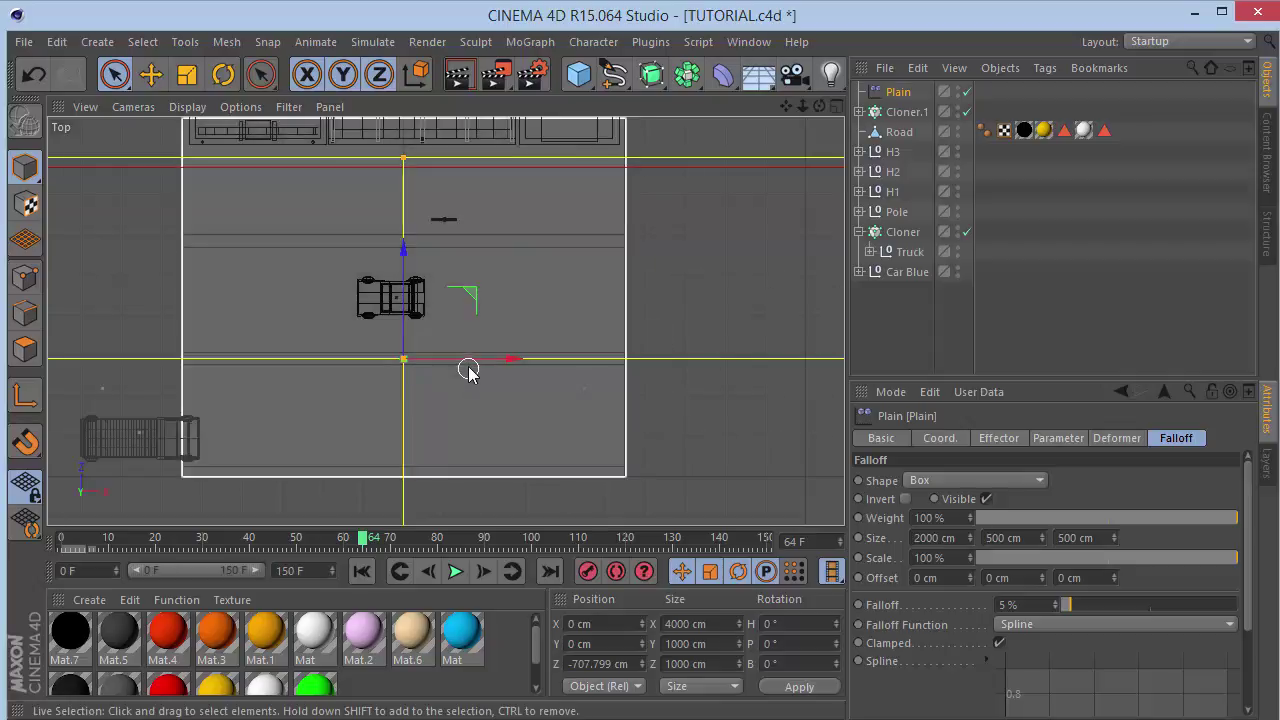
drag(469, 362, 781, 370)
key(F1)
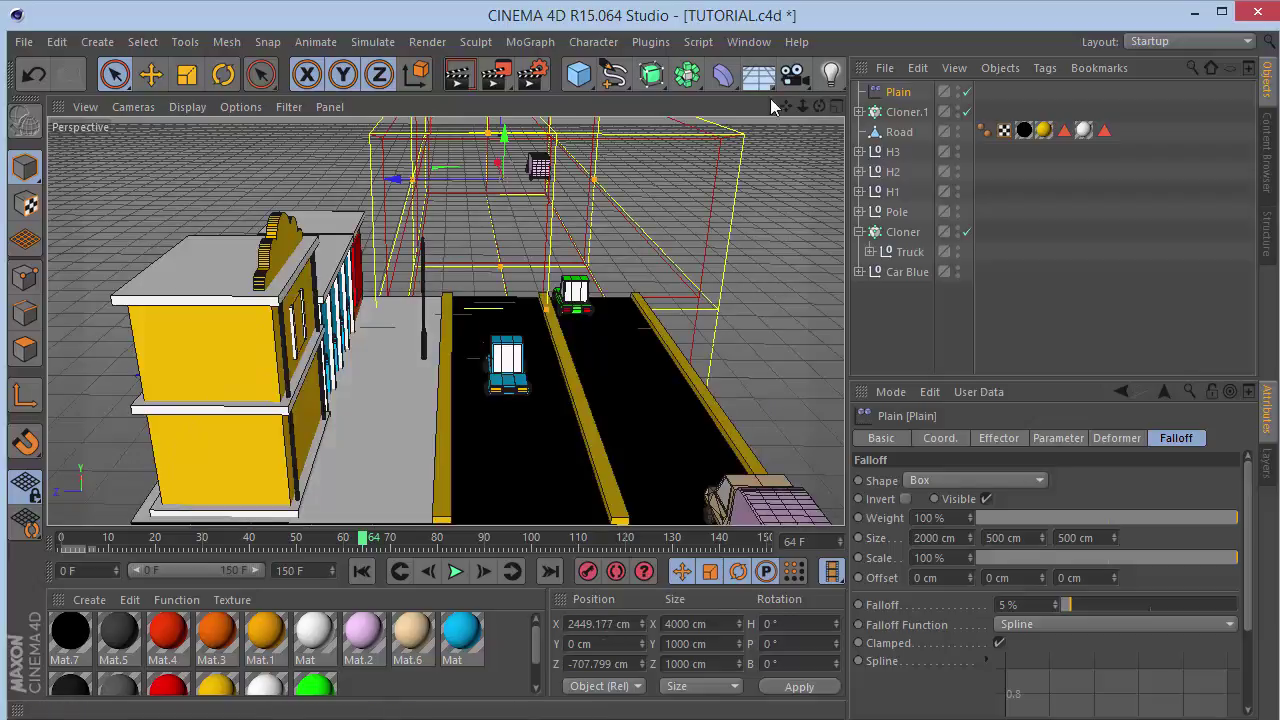
Hide the Plain effector in the viewport and switch the display to shading without lines.
drag(816, 110, 801, 110)
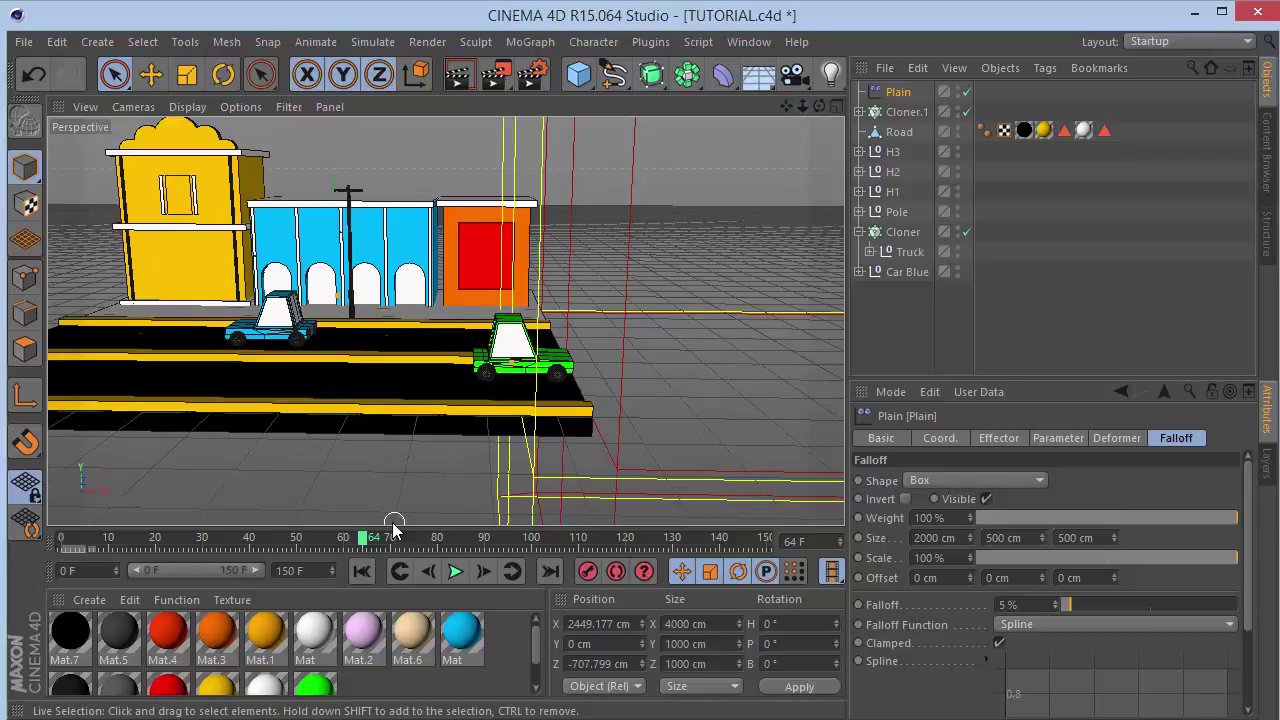
mouse_move(367, 541)
mouse_down()
mouse_move(320, 541)
mouse_move(350, 538)
mouse_up()
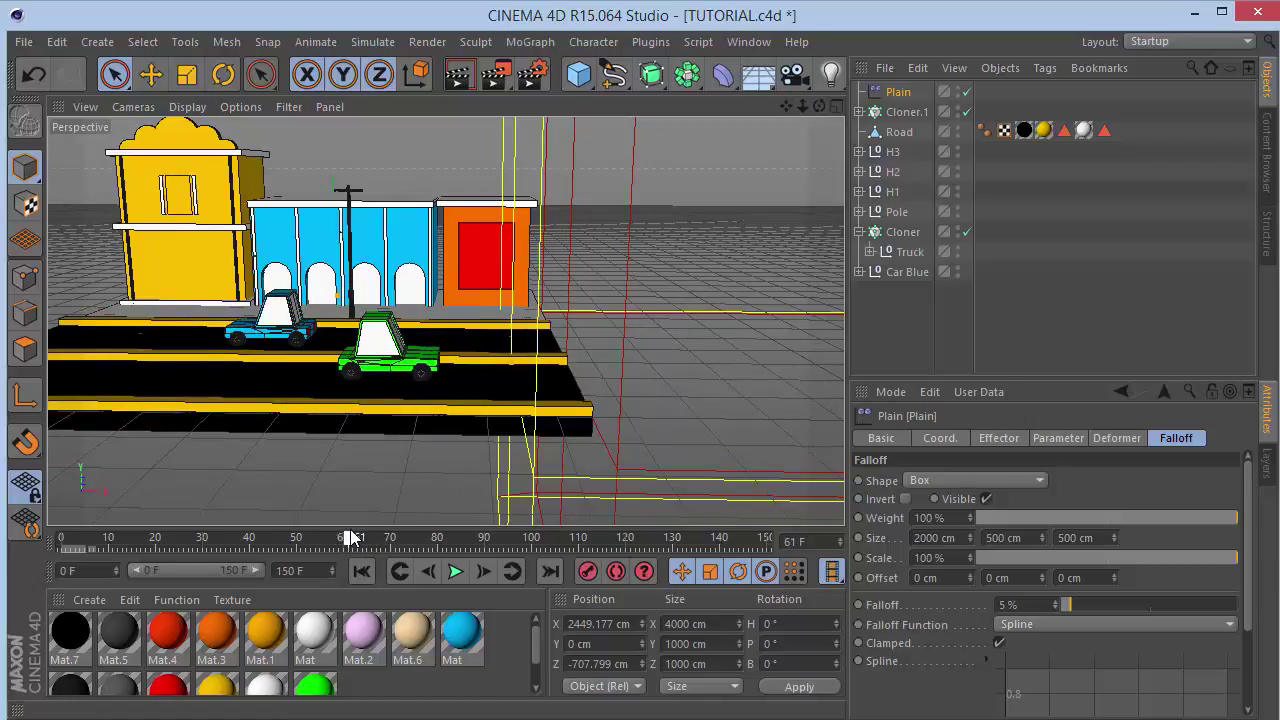
click(958, 89)
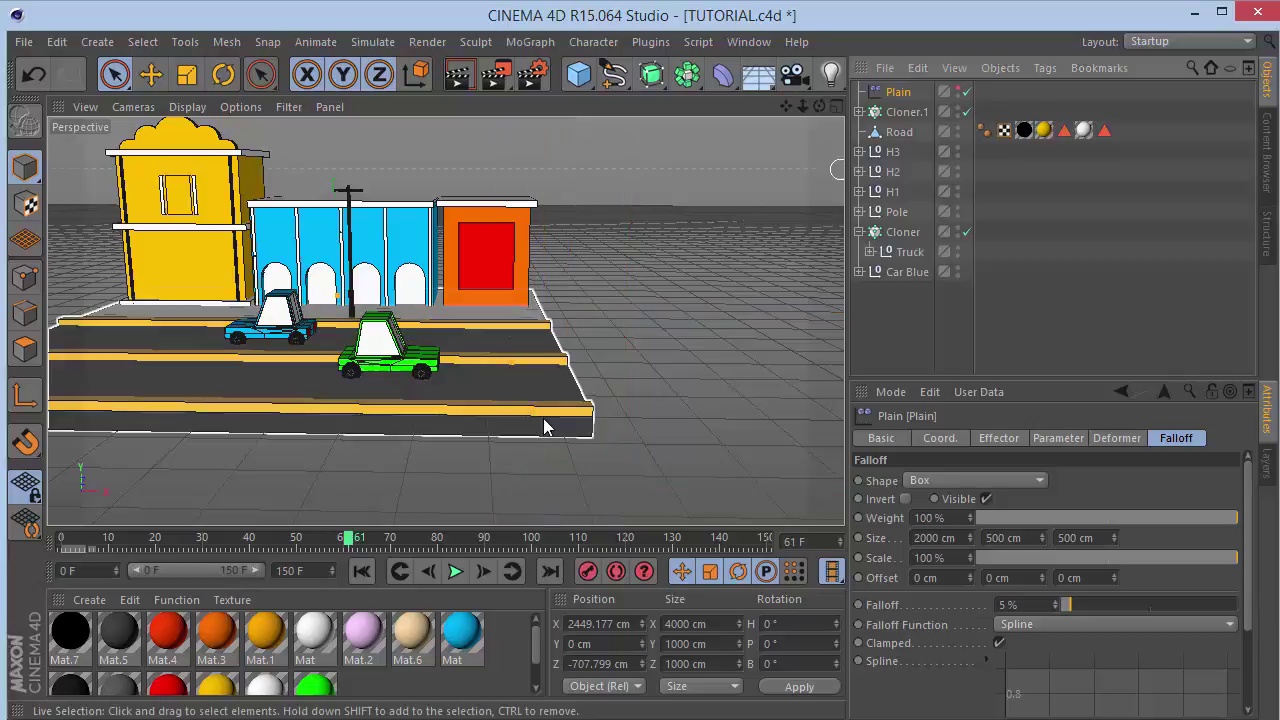
click(200, 117)
click(210, 134)
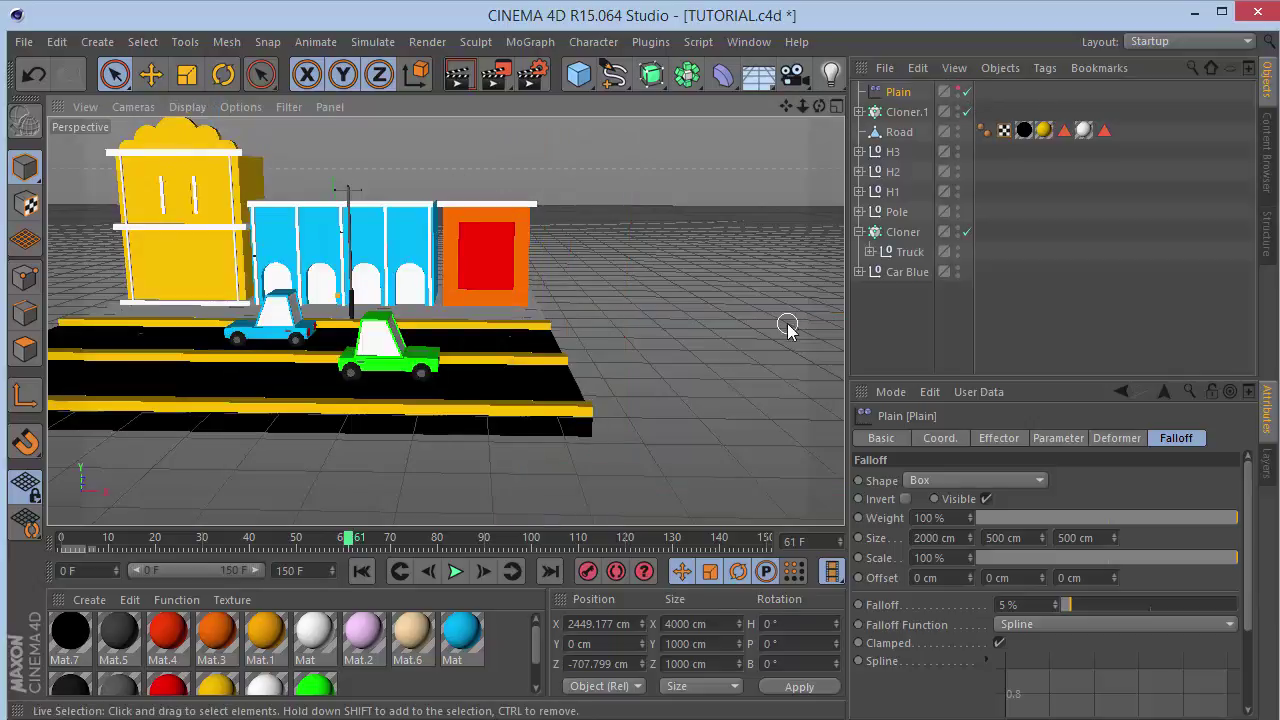
Play the animation and step through frames 80 to 82 to examine the cars at the road's far end.
click(456, 571)
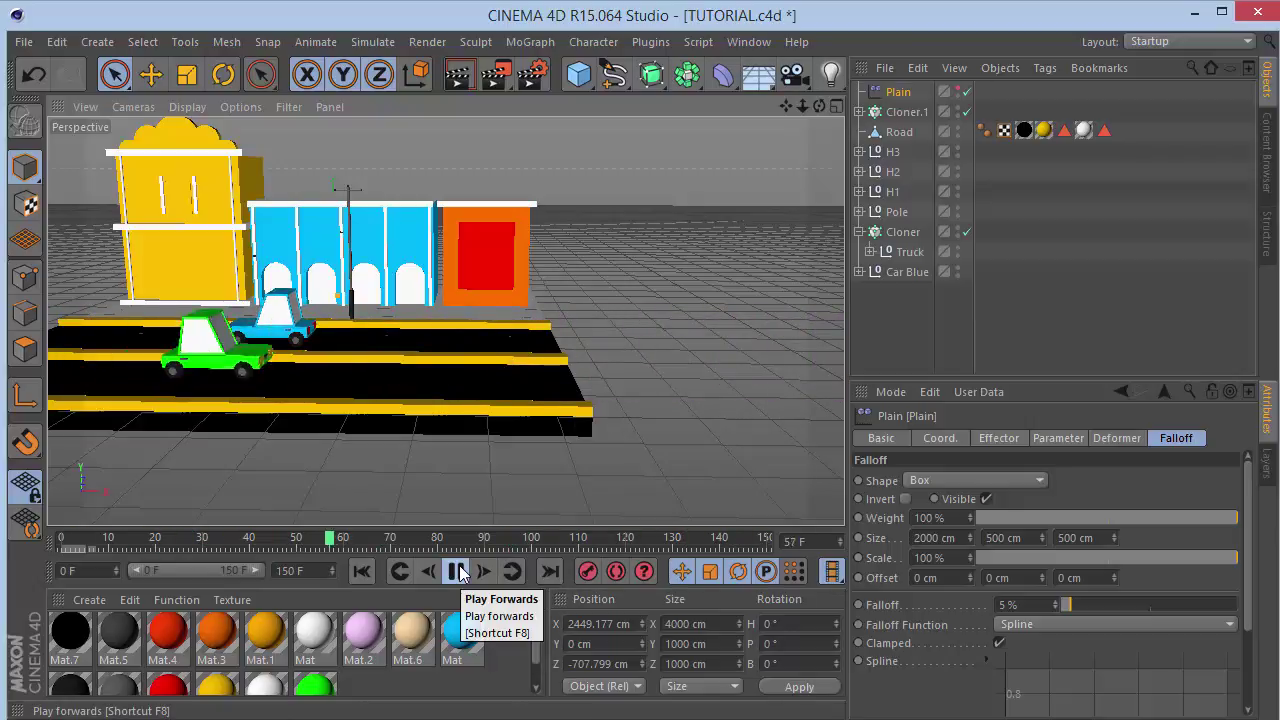
click(460, 571)
drag(410, 545, 438, 545)
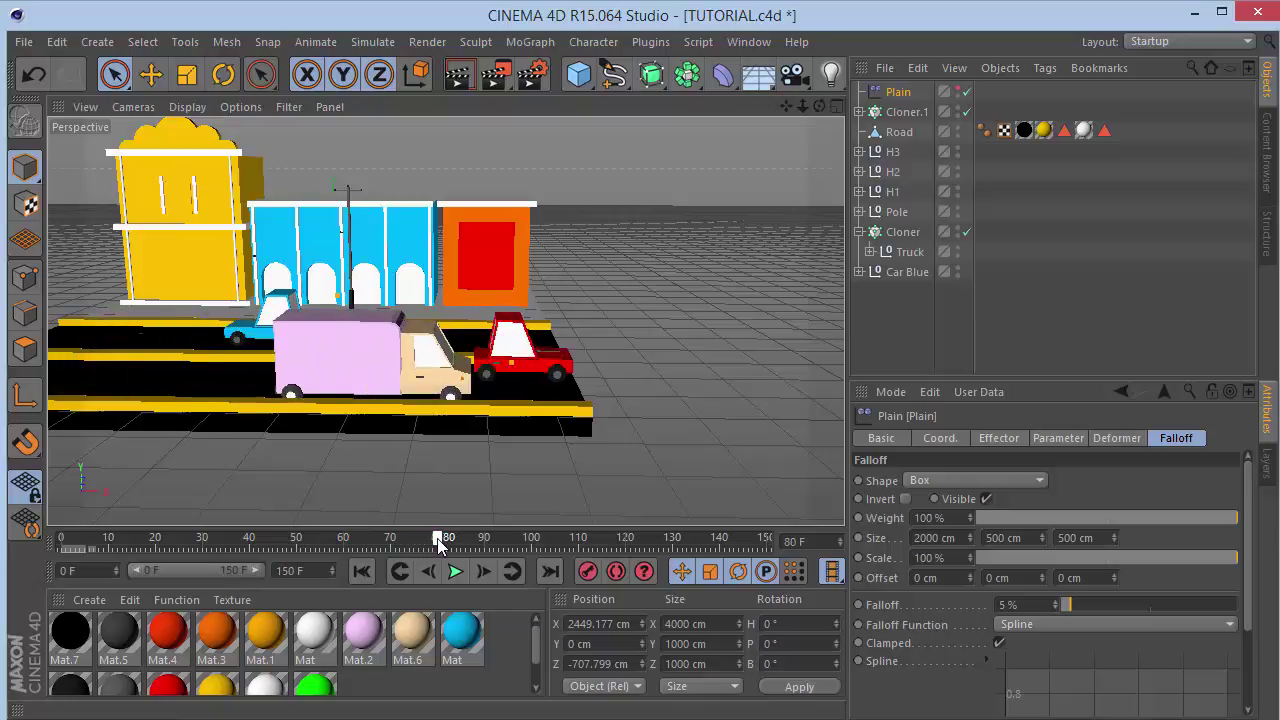
click(484, 571)
click(486, 573)
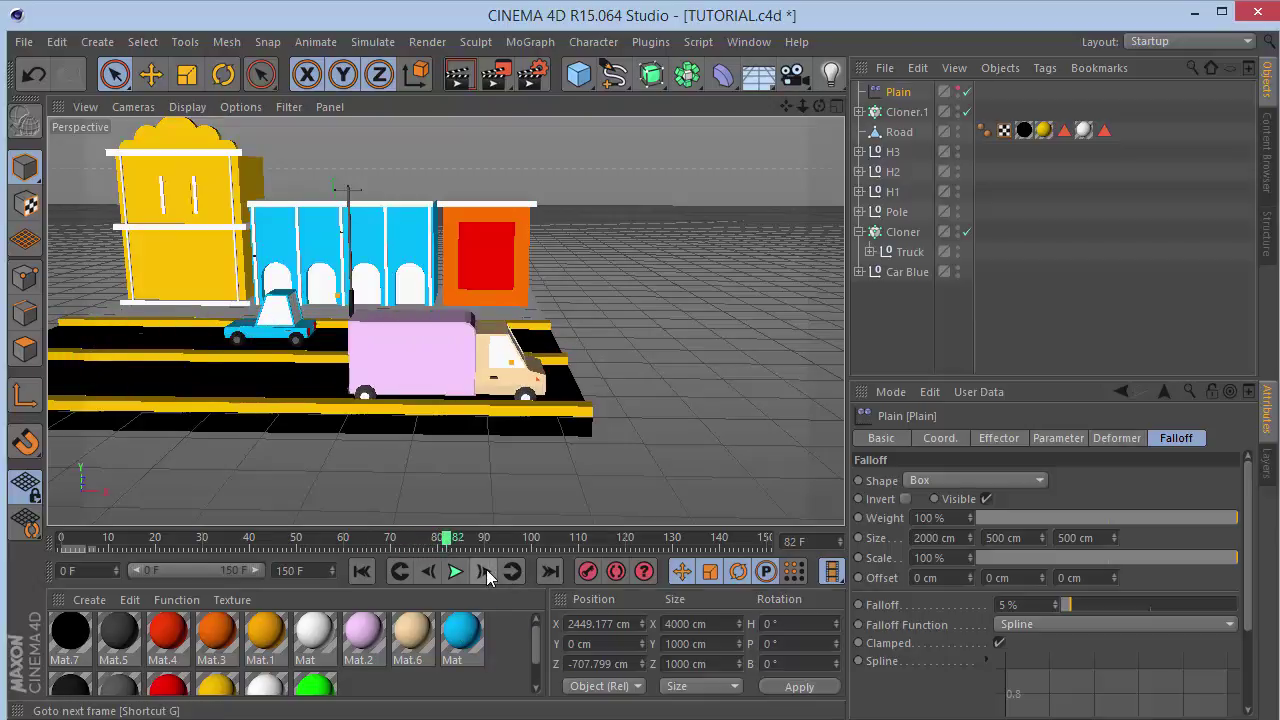
click(428, 571)
drag(819, 108, 819, 68)
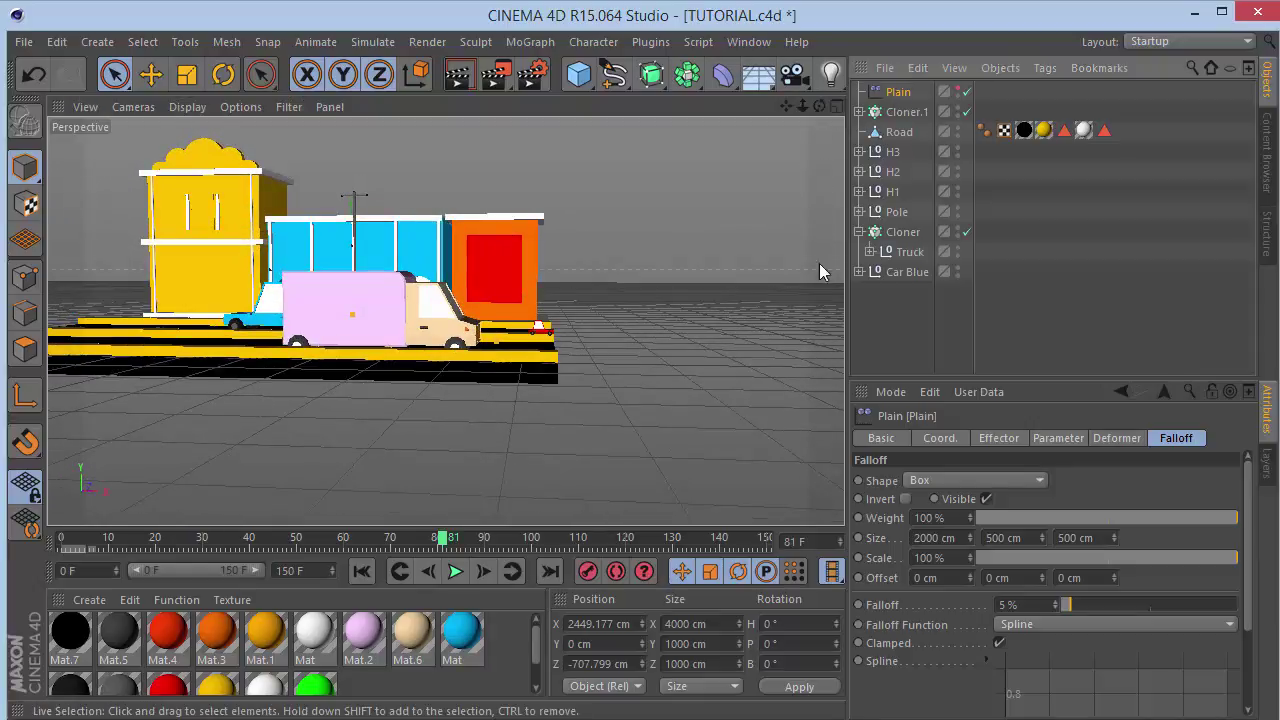
Display the Plain effector's falloff box, set its X position to 2468.177 cm and check the cars at the road's end.
click(957, 88)
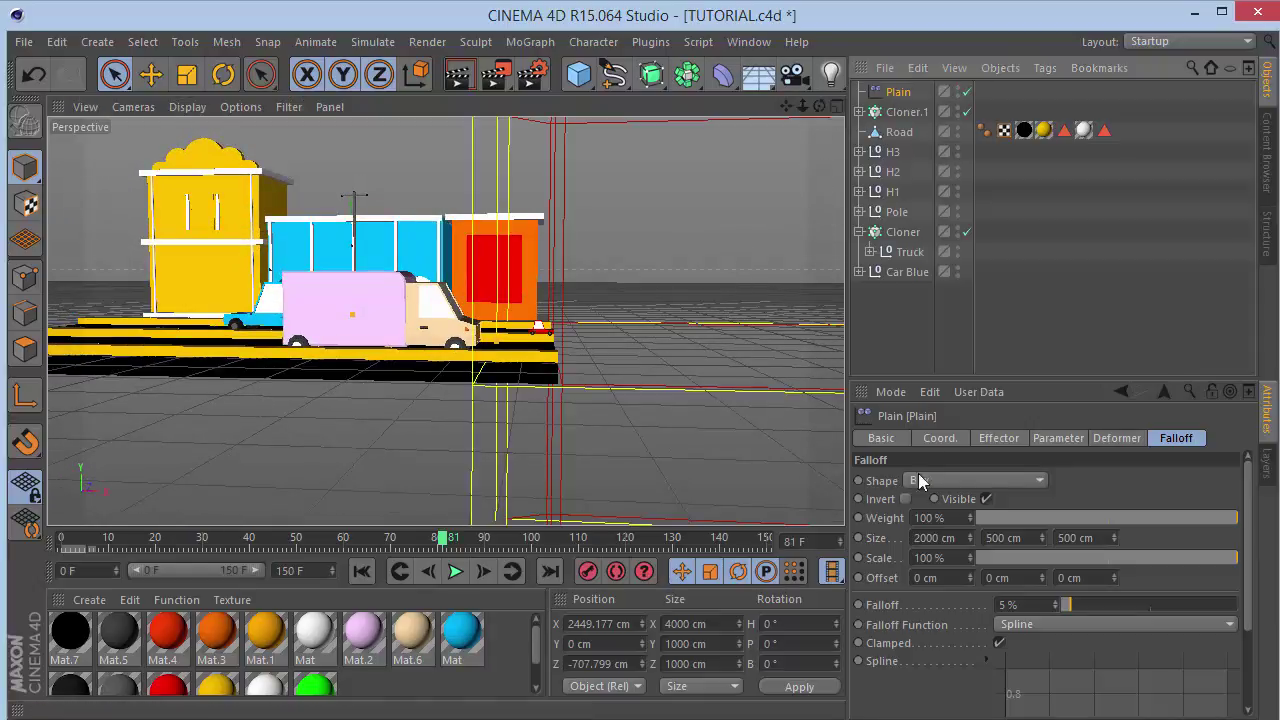
click(936, 440)
drag(953, 481, 953, 470)
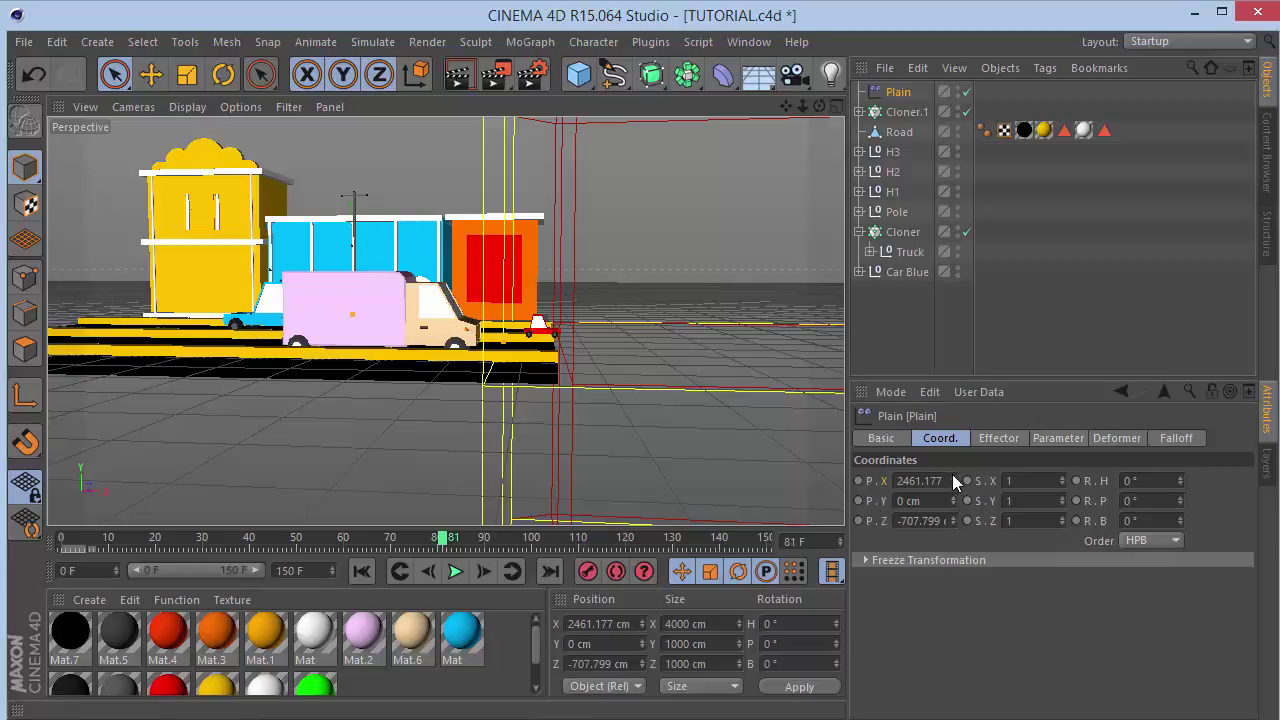
drag(952, 481, 950, 474)
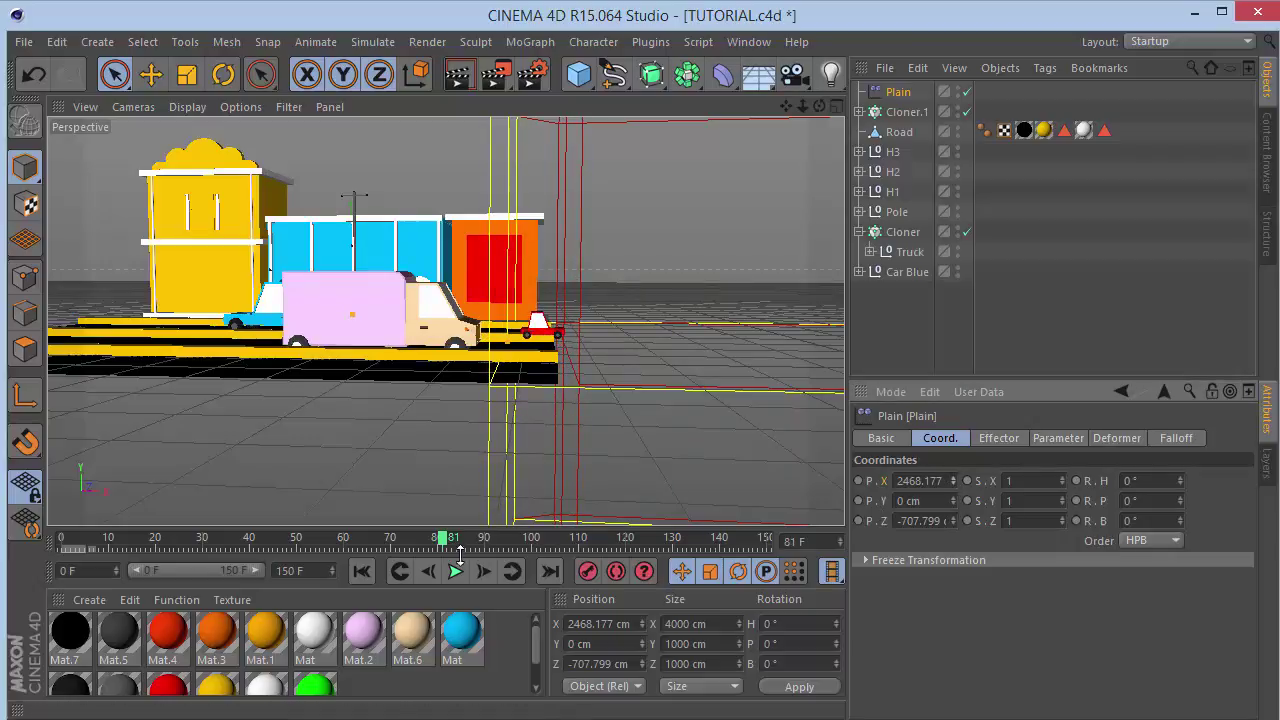
drag(449, 537, 429, 537)
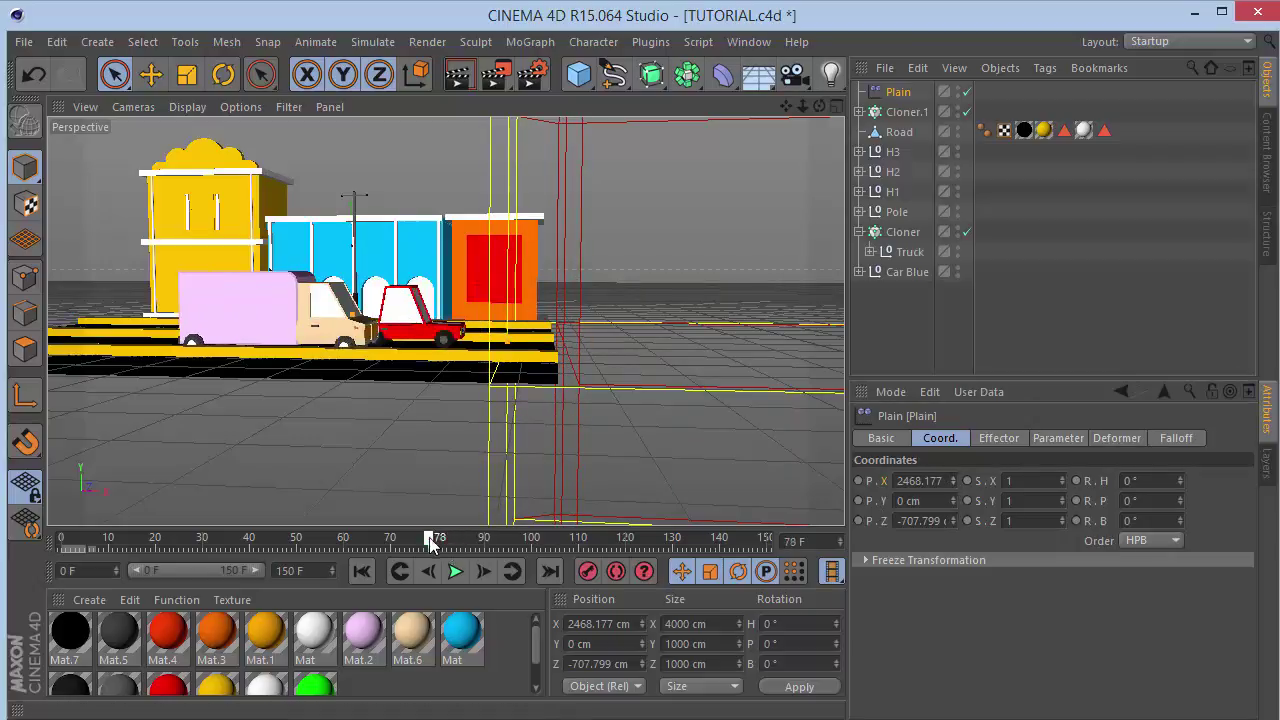
Rename the car cloner Many Cars and the truck cloner Many Trucks.
click(914, 112)
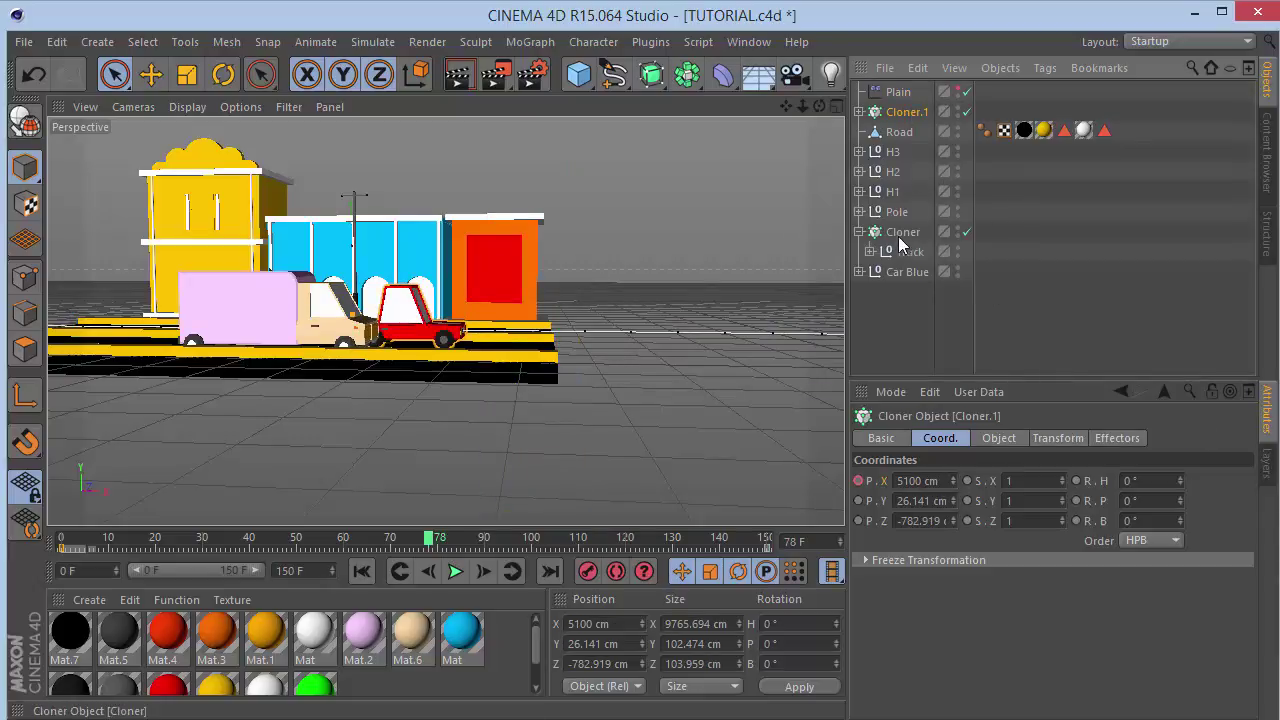
double_click(899, 112)
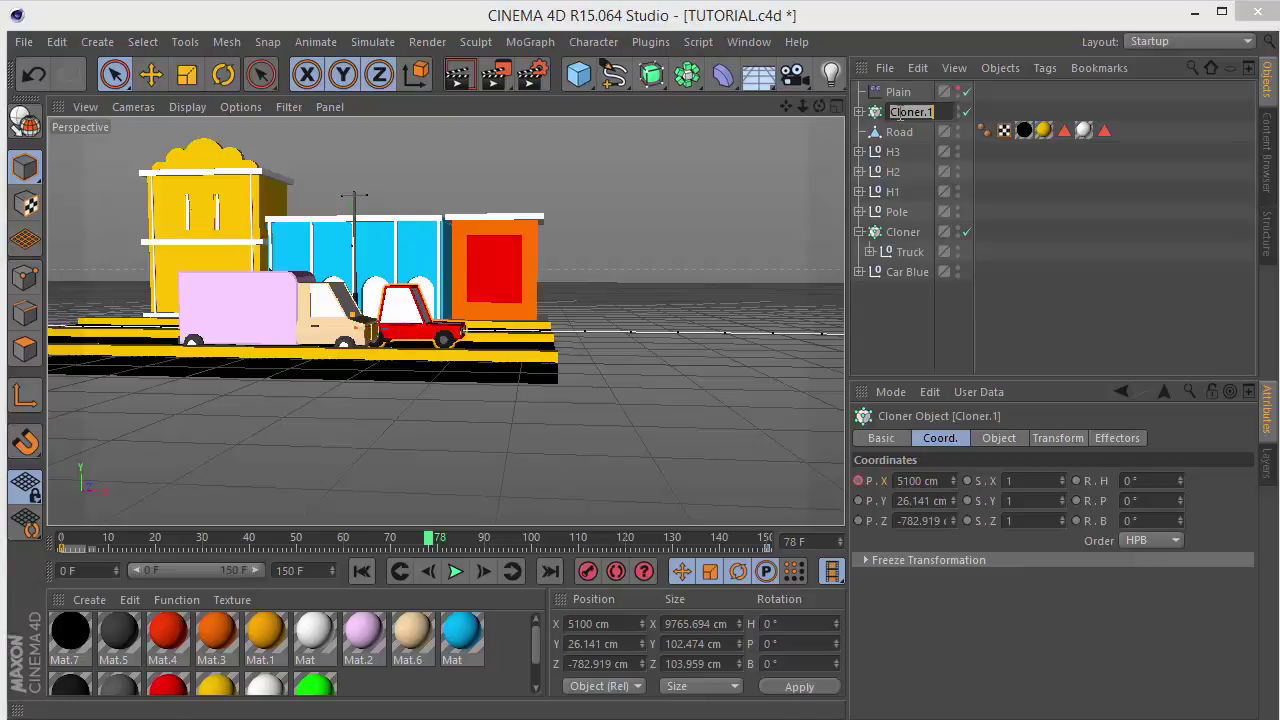
key(Return)
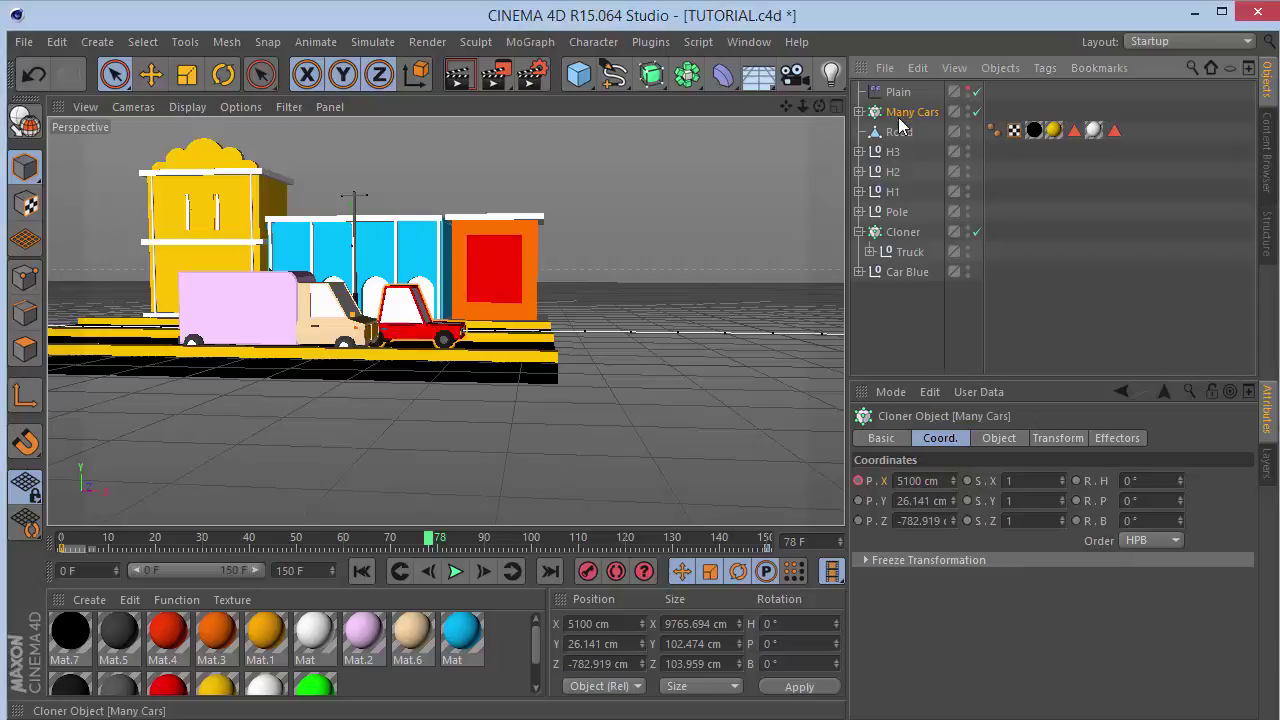
double_click(899, 231)
text(M)
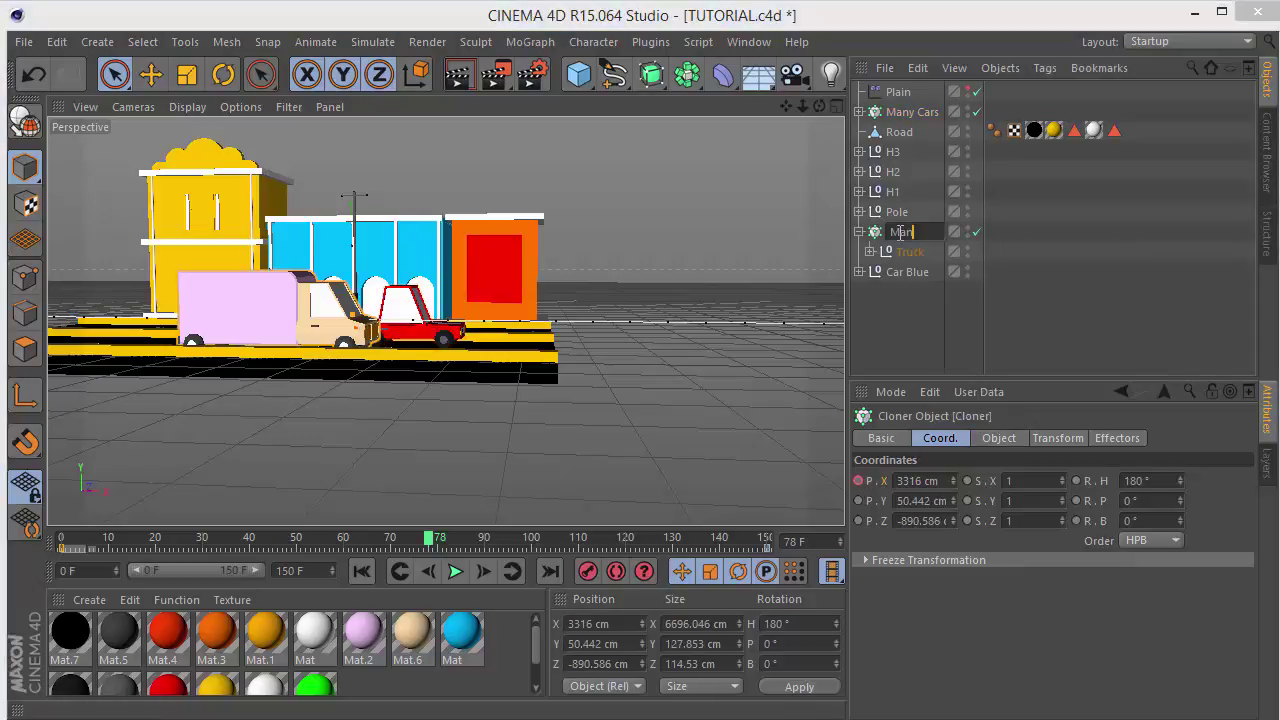
text(any Trucks)
key(Return)
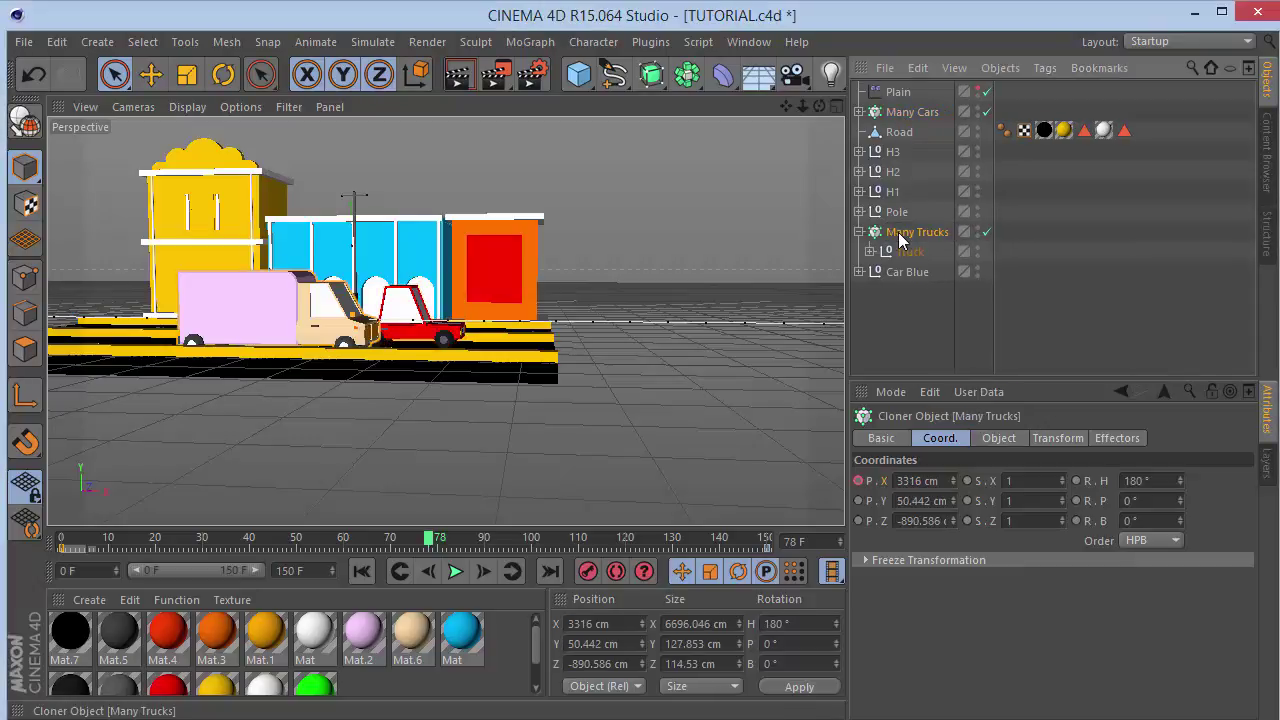
Add the Plain effector to the effectors list of the Many Trucks cloner.
click(1115, 438)
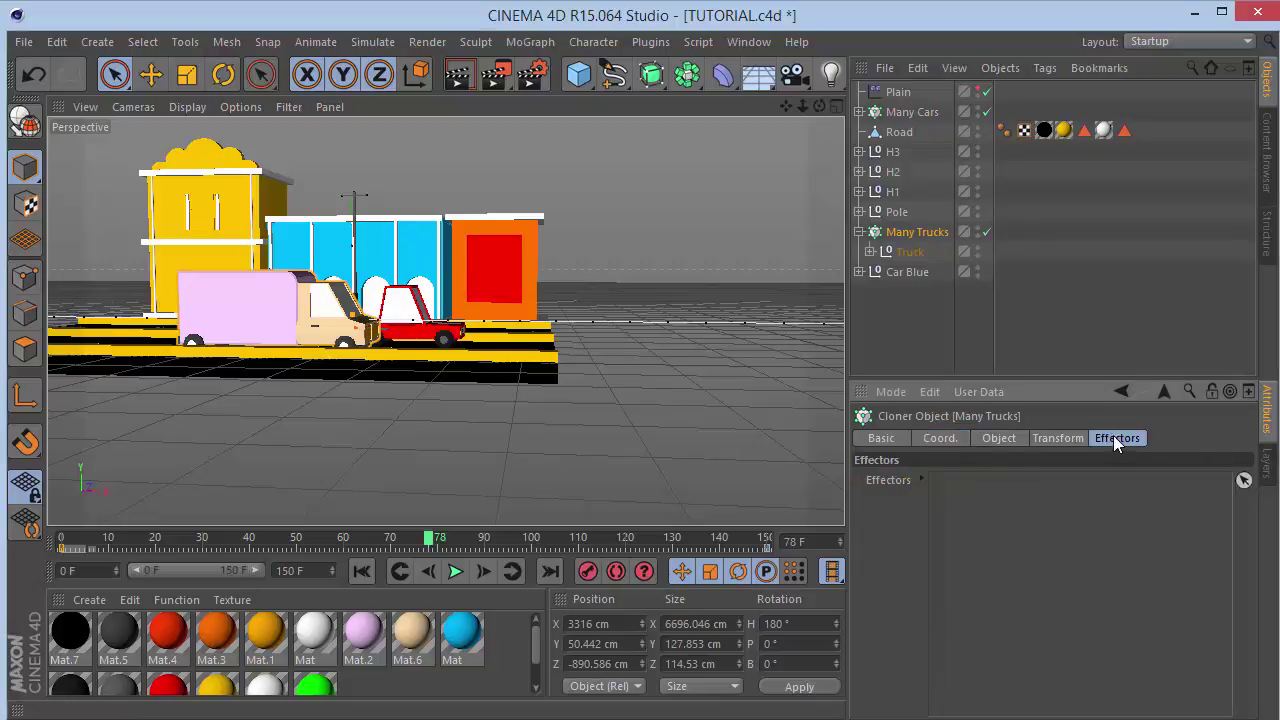
drag(896, 98, 895, 108)
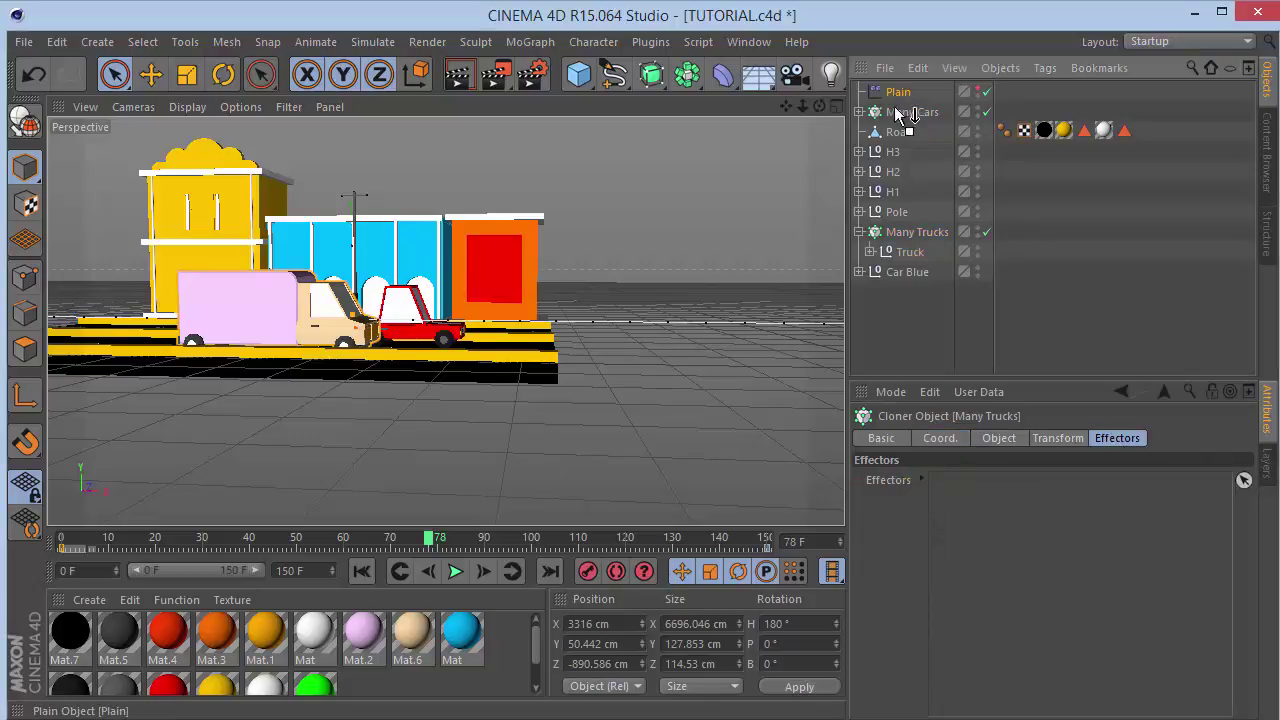
drag(985, 488, 985, 488)
click(956, 351)
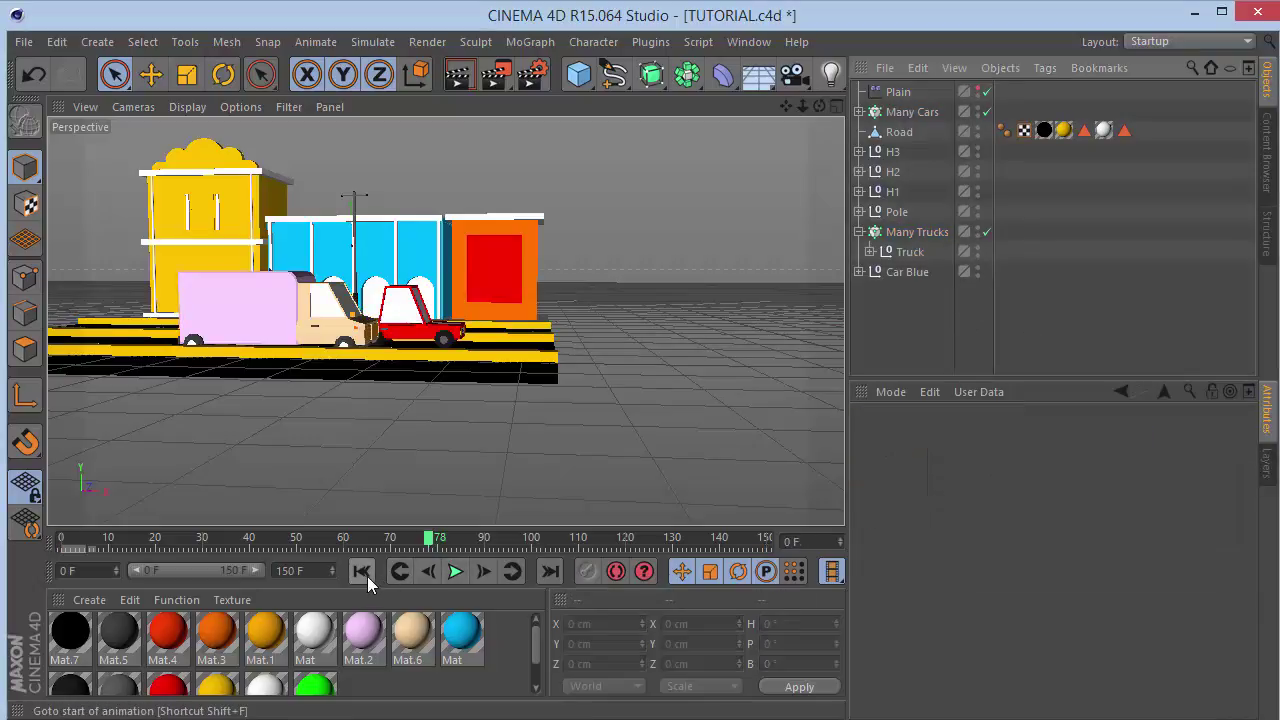
Play the animation from several angles to examine how the cars and trucks behave at both ends of the road.
click(455, 571)
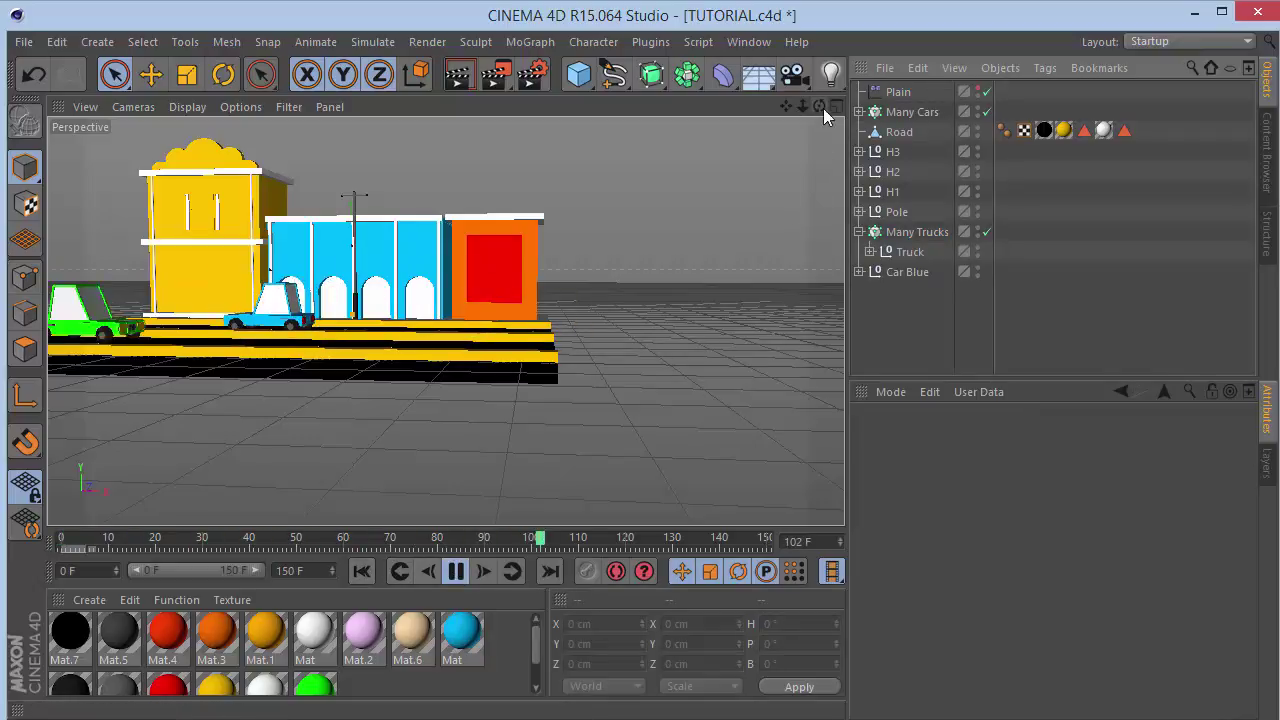
drag(818, 106, 938, 94)
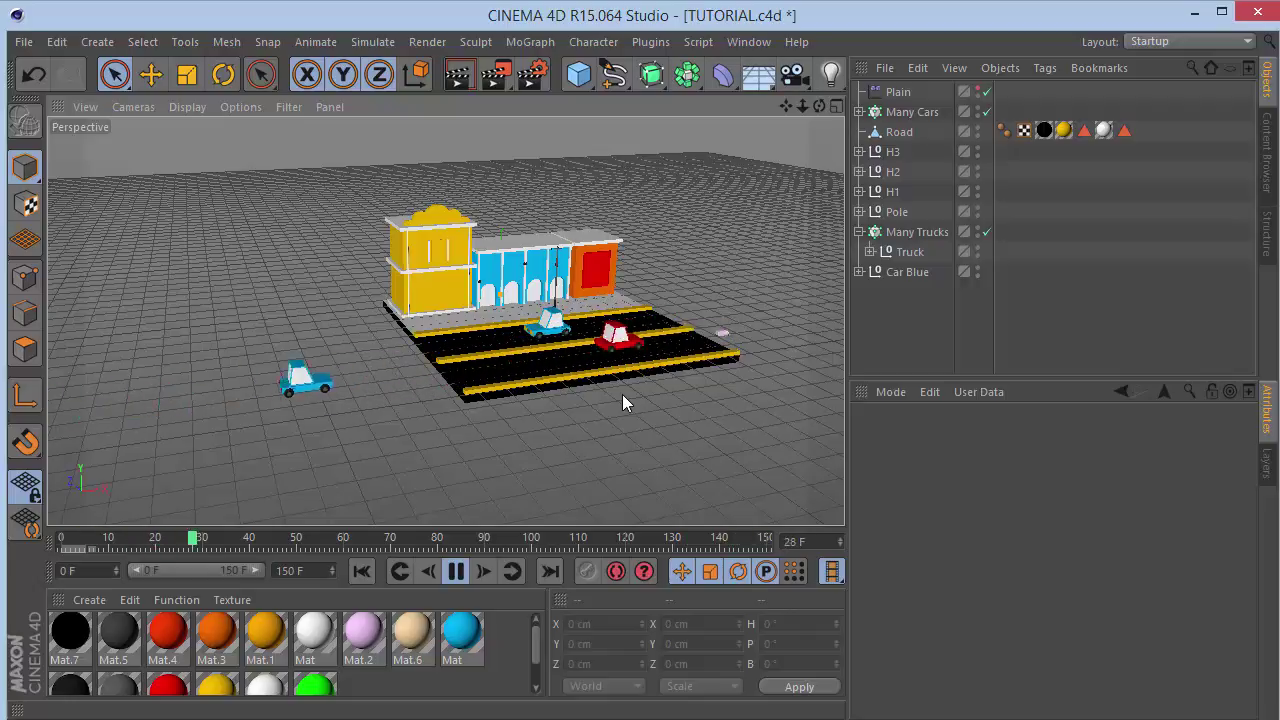
click(457, 572)
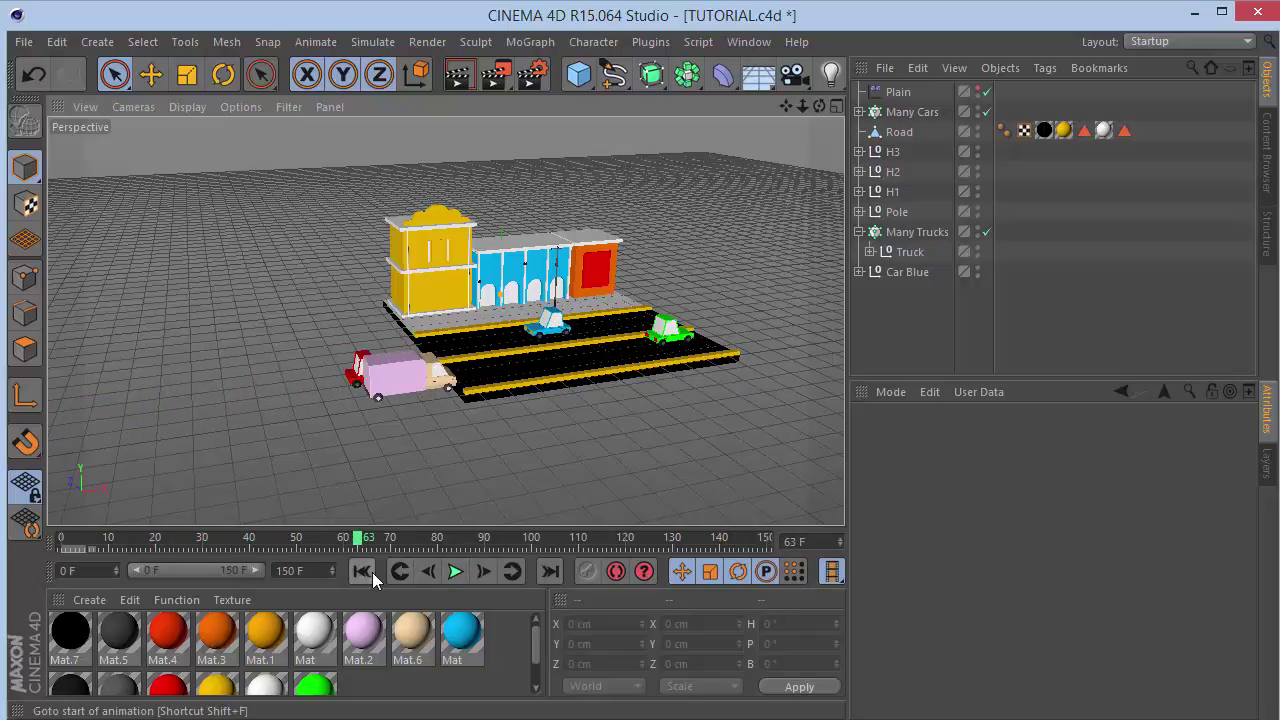
click(372, 572)
click(455, 570)
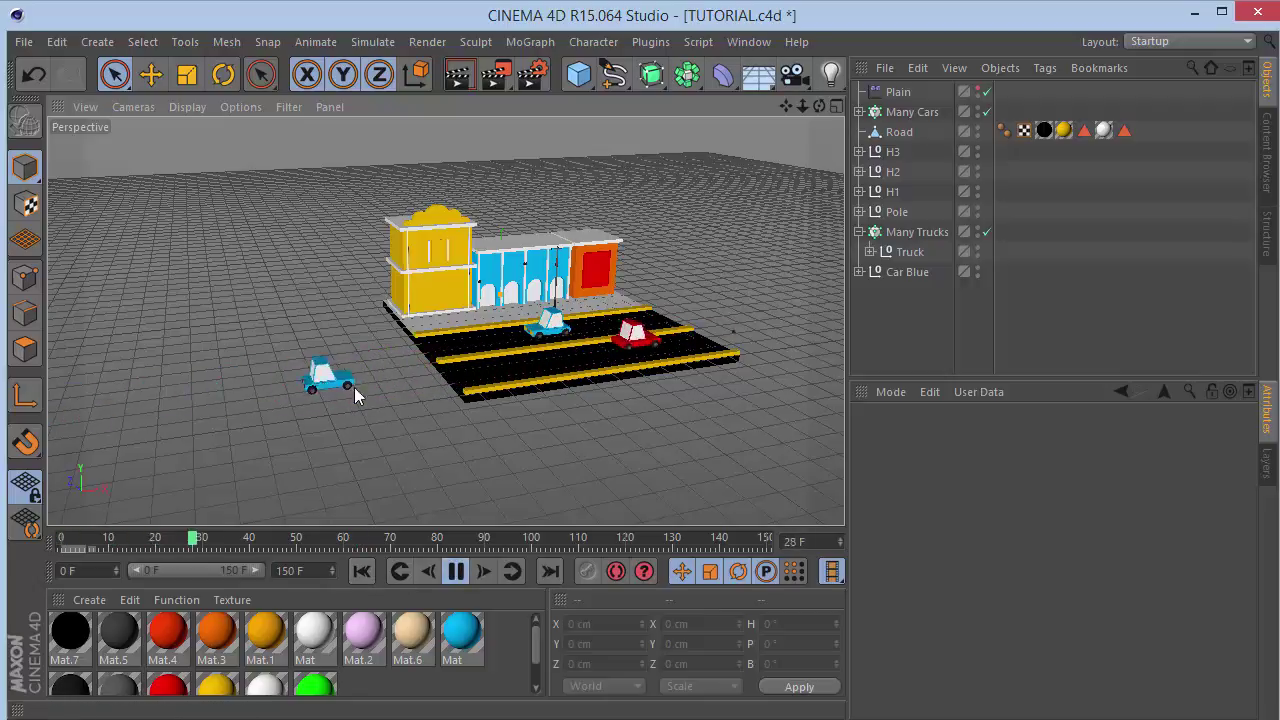
click(455, 570)
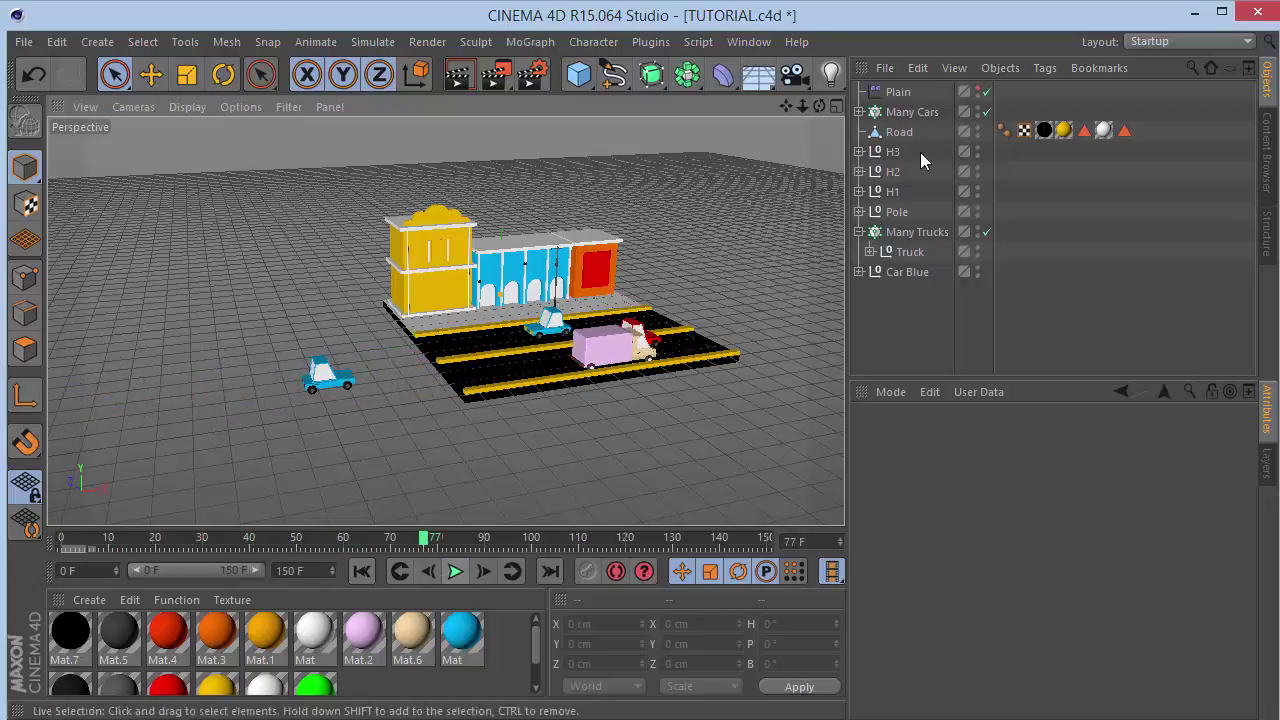
Duplicate the Plain effector and add the copy to the effectors list of the Many Cars cloner.
click(903, 94)
key(ctrl+c)
key(ctrl+v)
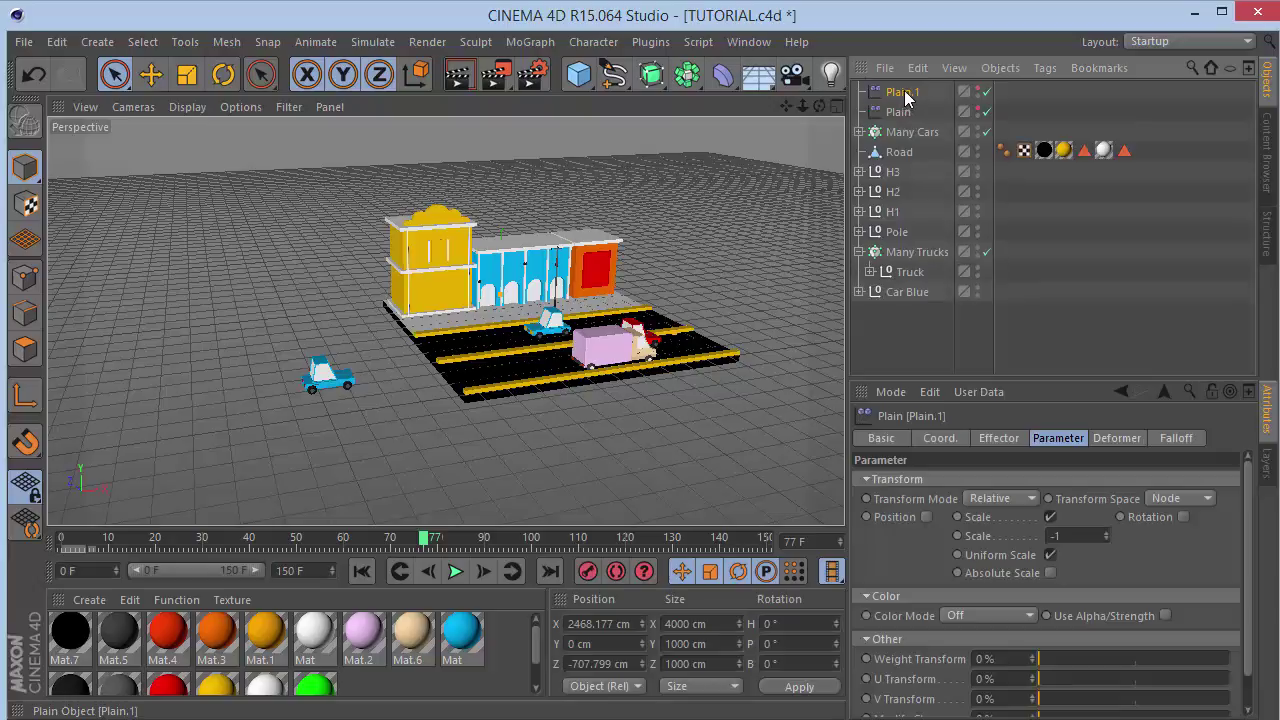
click(906, 132)
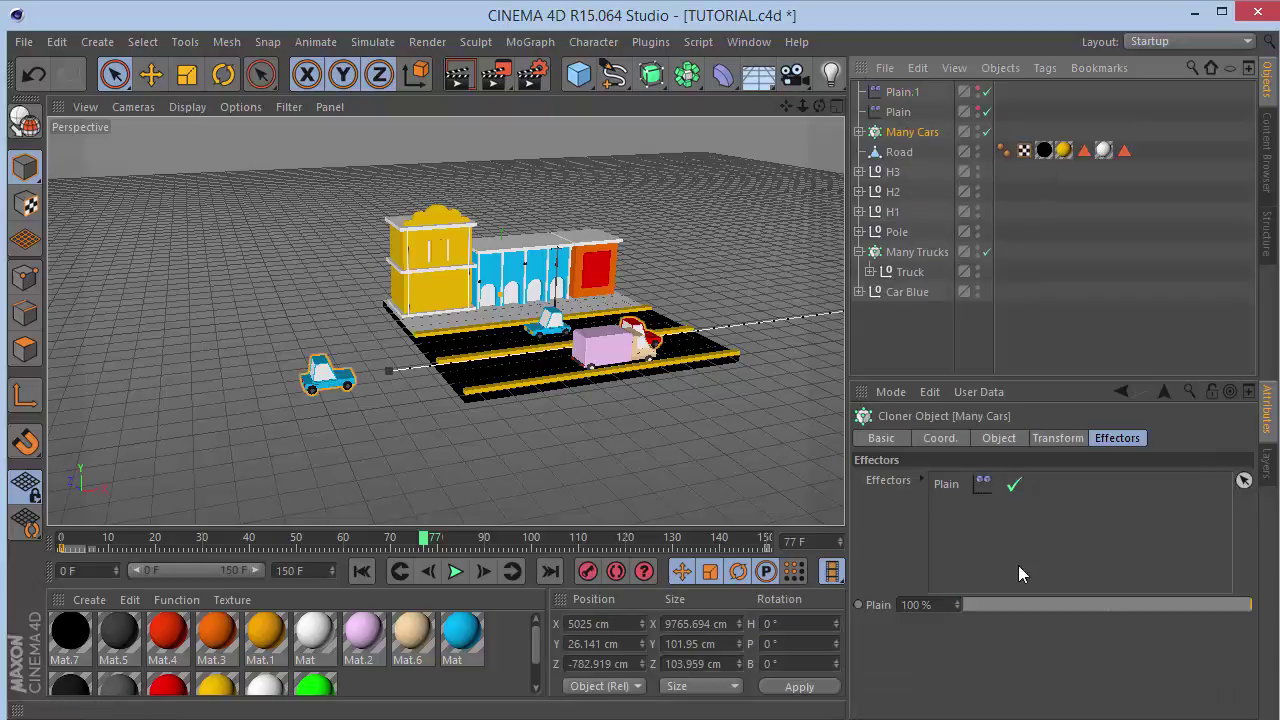
drag(985, 516, 968, 496)
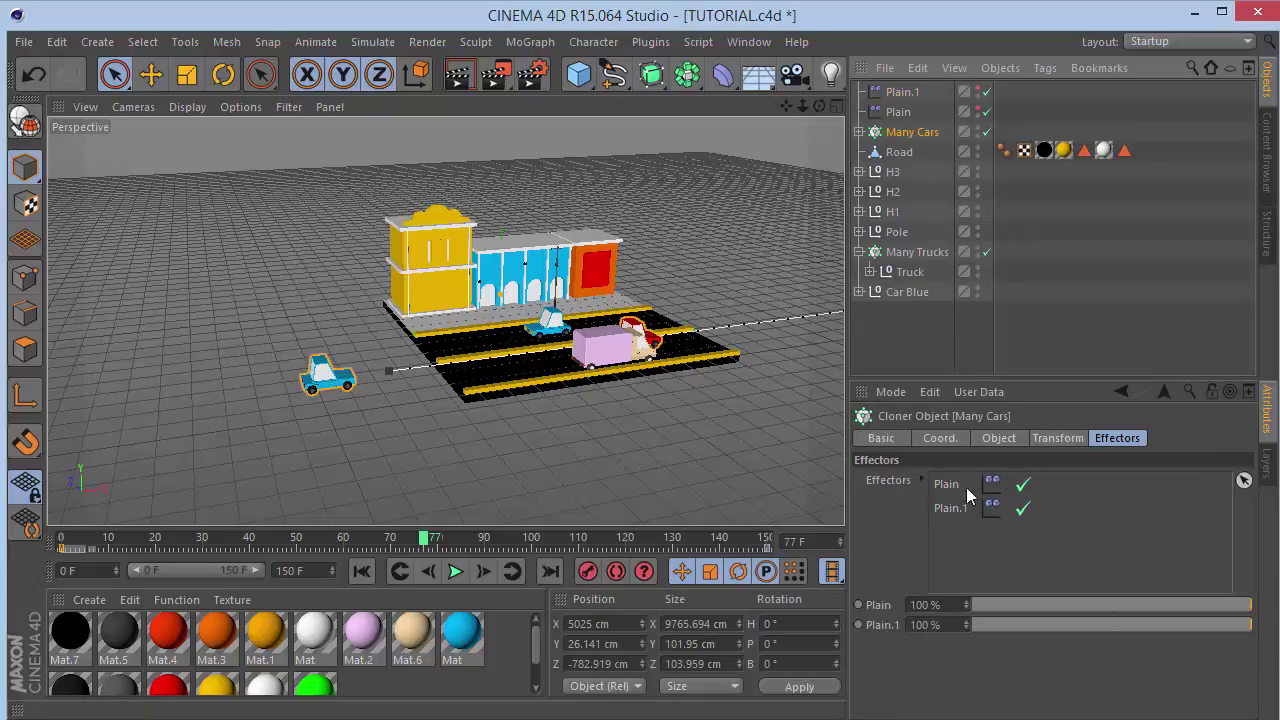
Add the Plain.1 effector to the effectors list of the Many Trucks cloner and show its falloff box in the viewport.
click(912, 256)
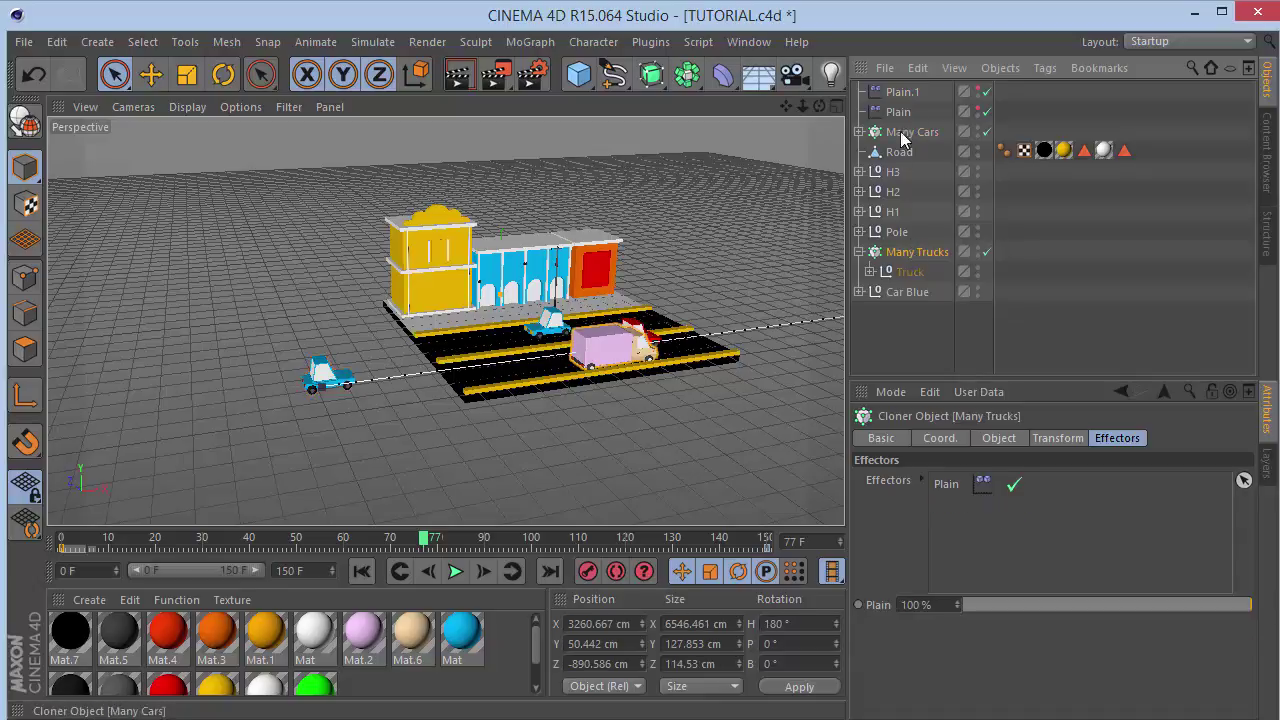
click(860, 252)
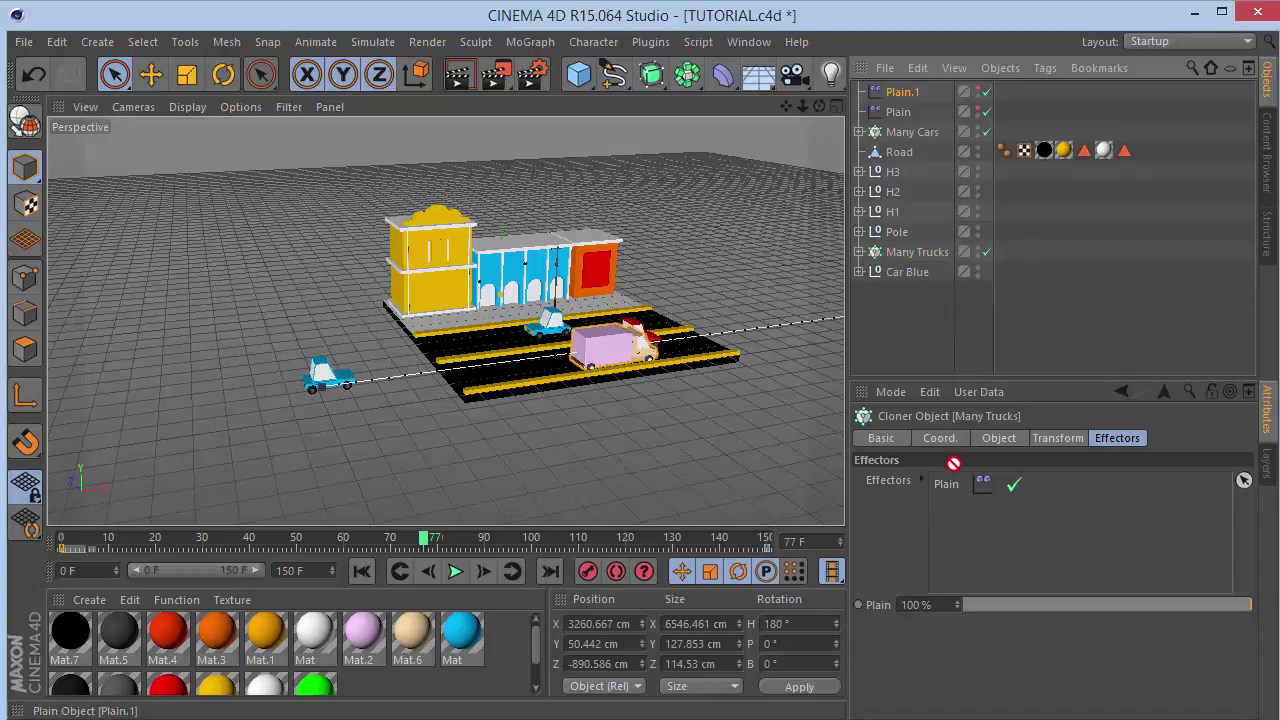
drag(962, 490, 963, 496)
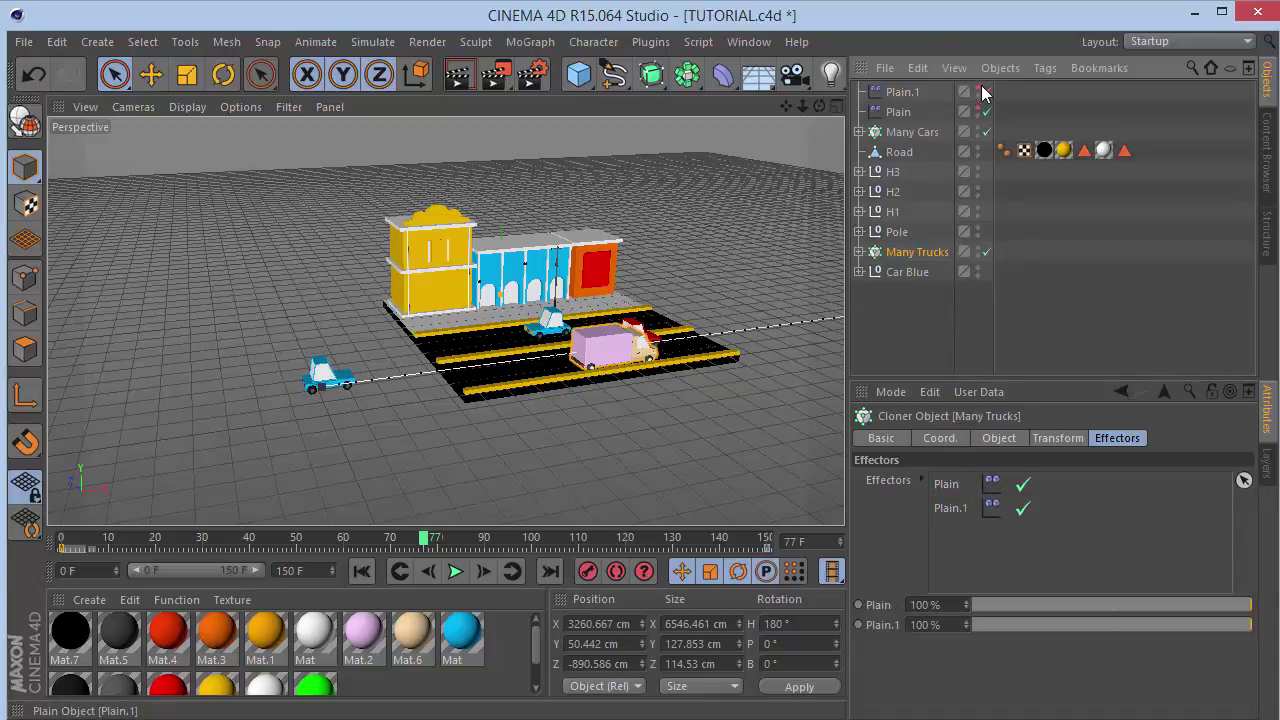
click(985, 92)
click(911, 92)
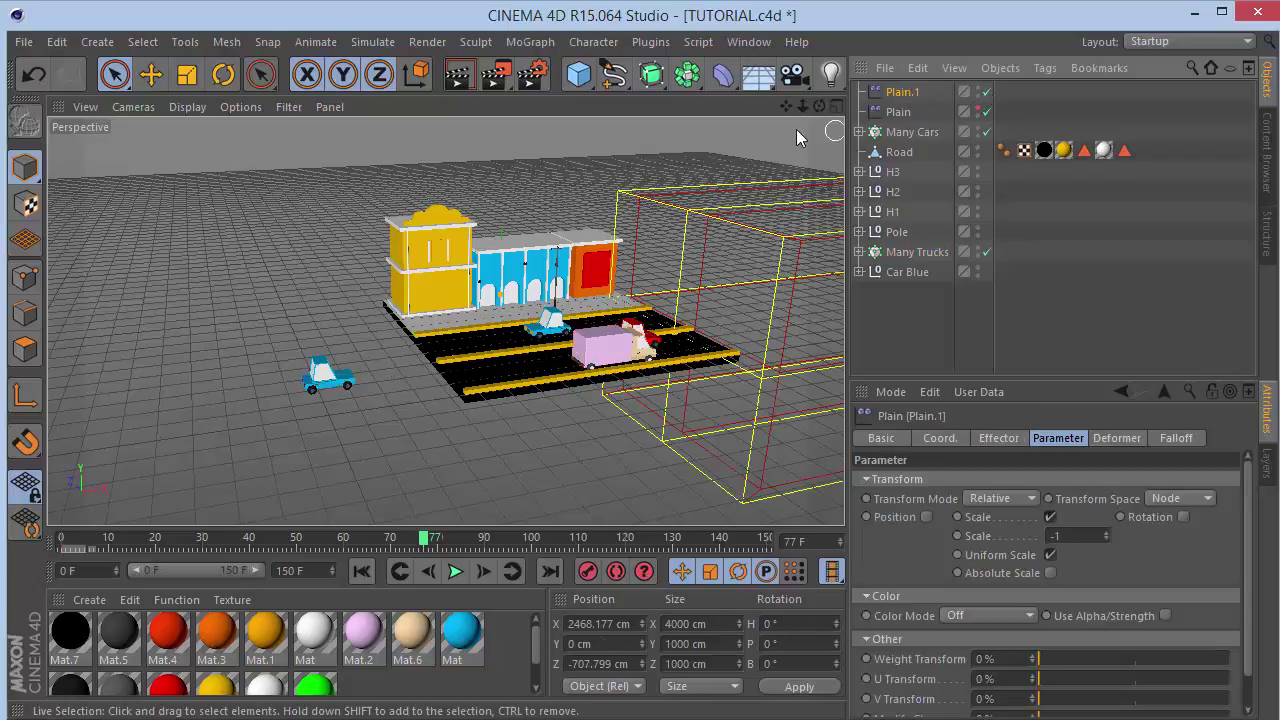
drag(786, 107, 703, 94)
click(1179, 440)
drag(818, 266, 2, 440)
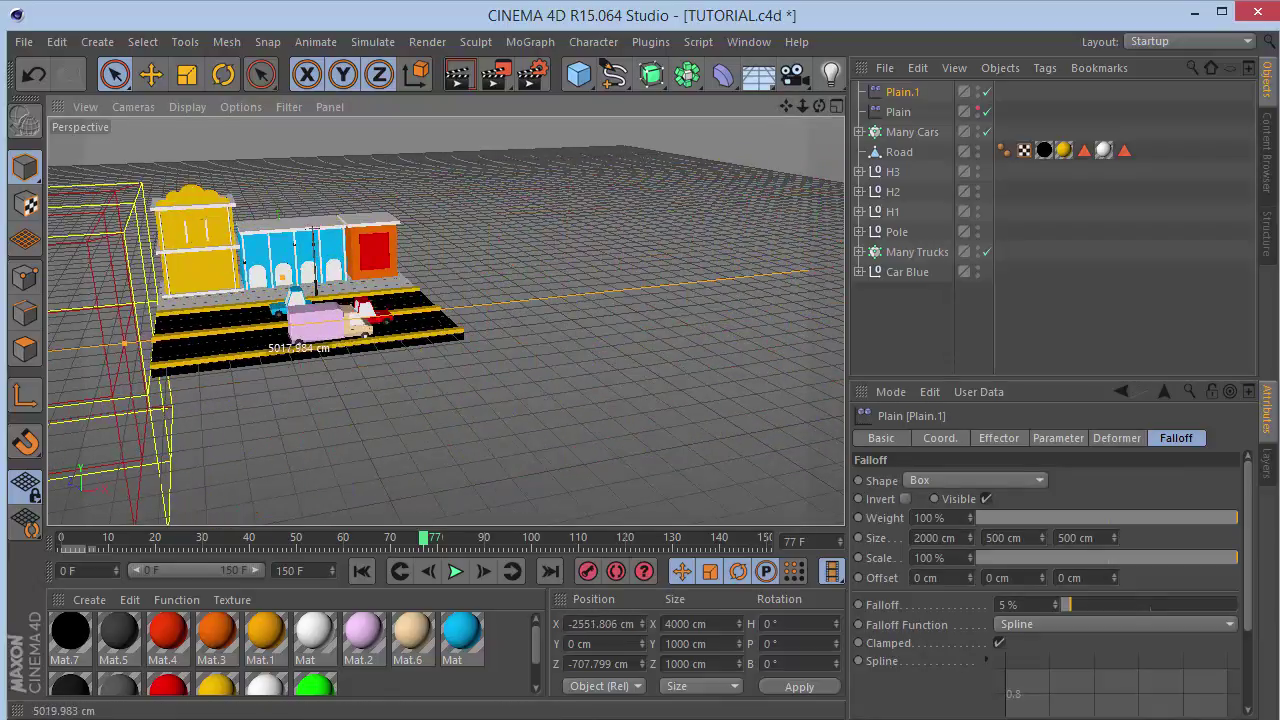
key(ctrl+z)
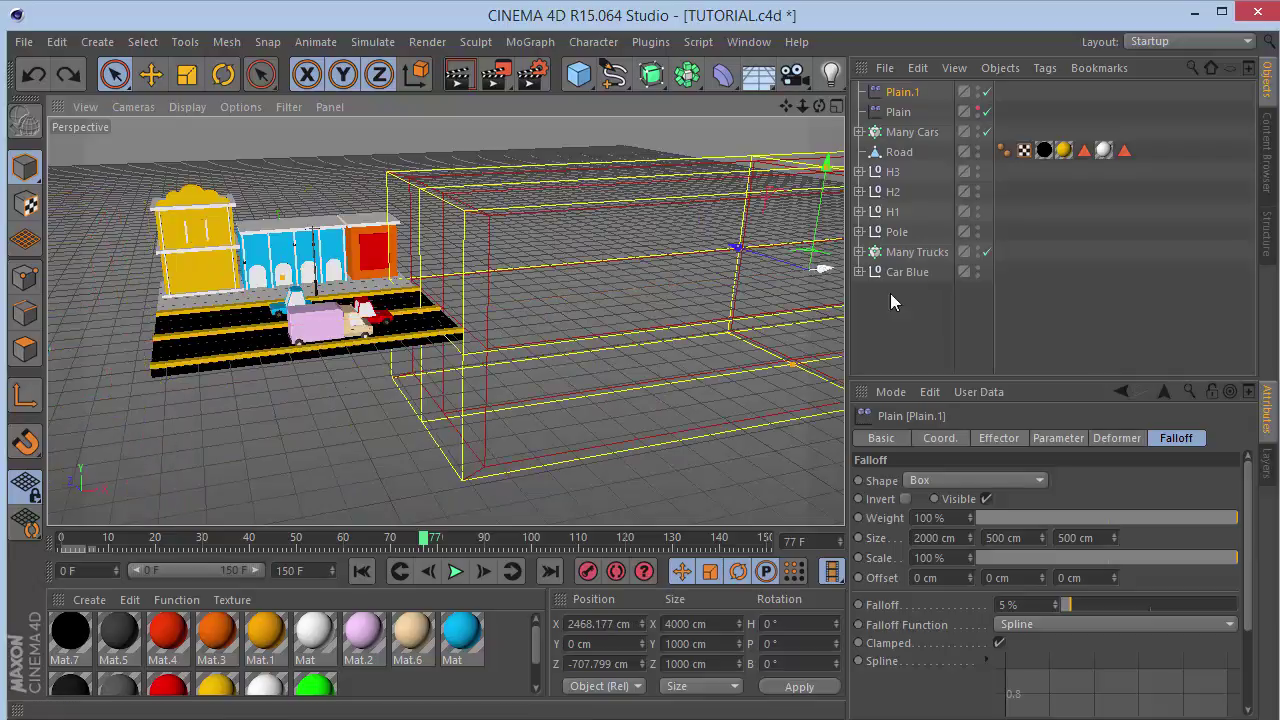
Set the Plain.1 effector's X position to -2468.177 cm and hide it in the viewport.
click(947, 440)
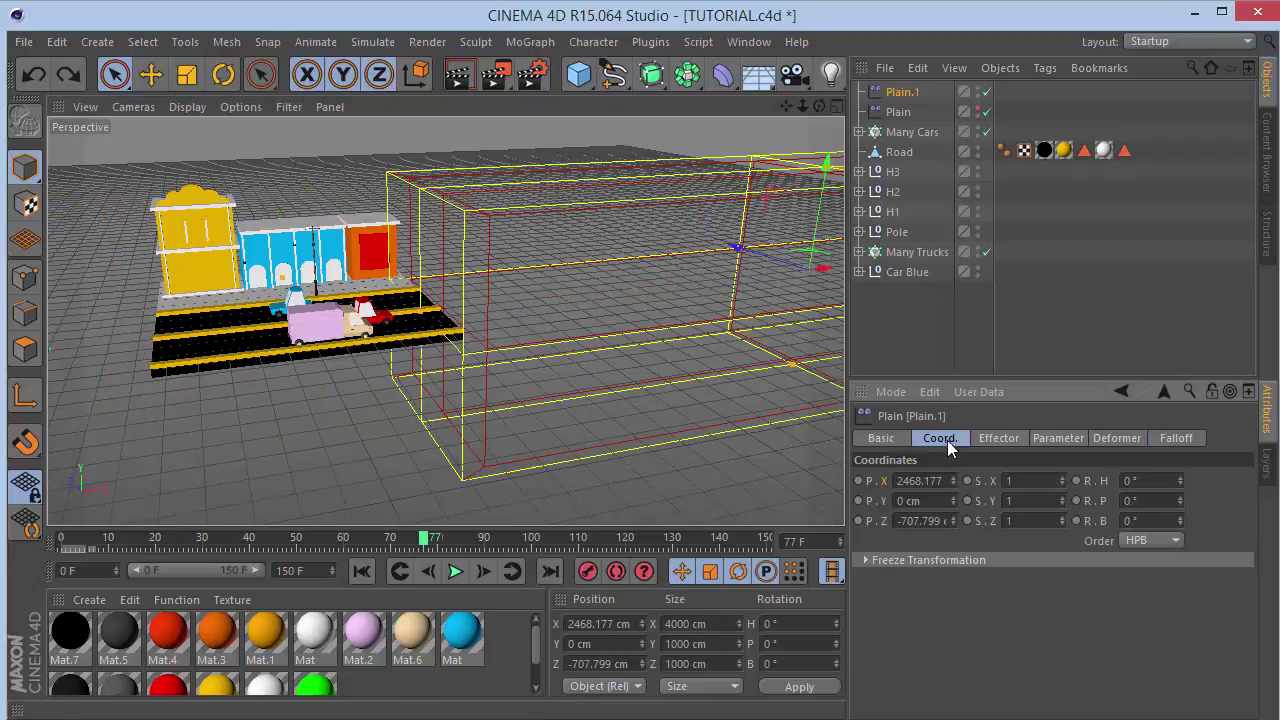
click(897, 481)
text(-)
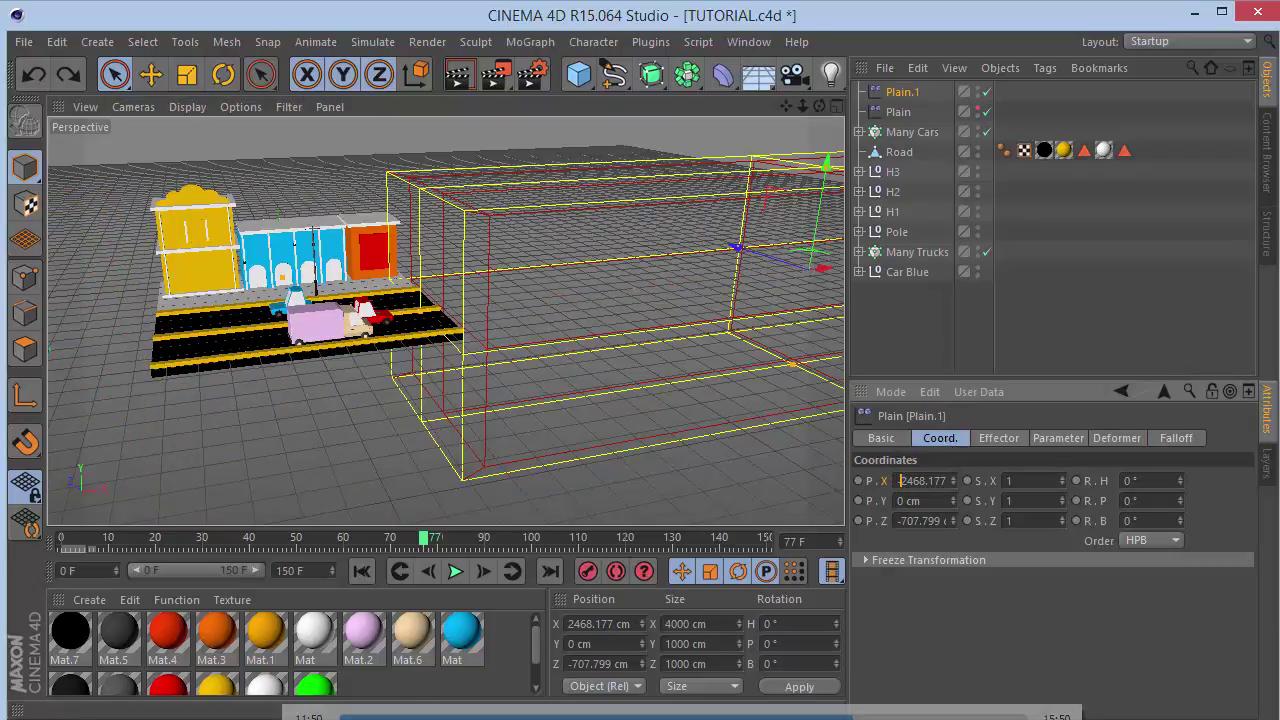
key(Return)
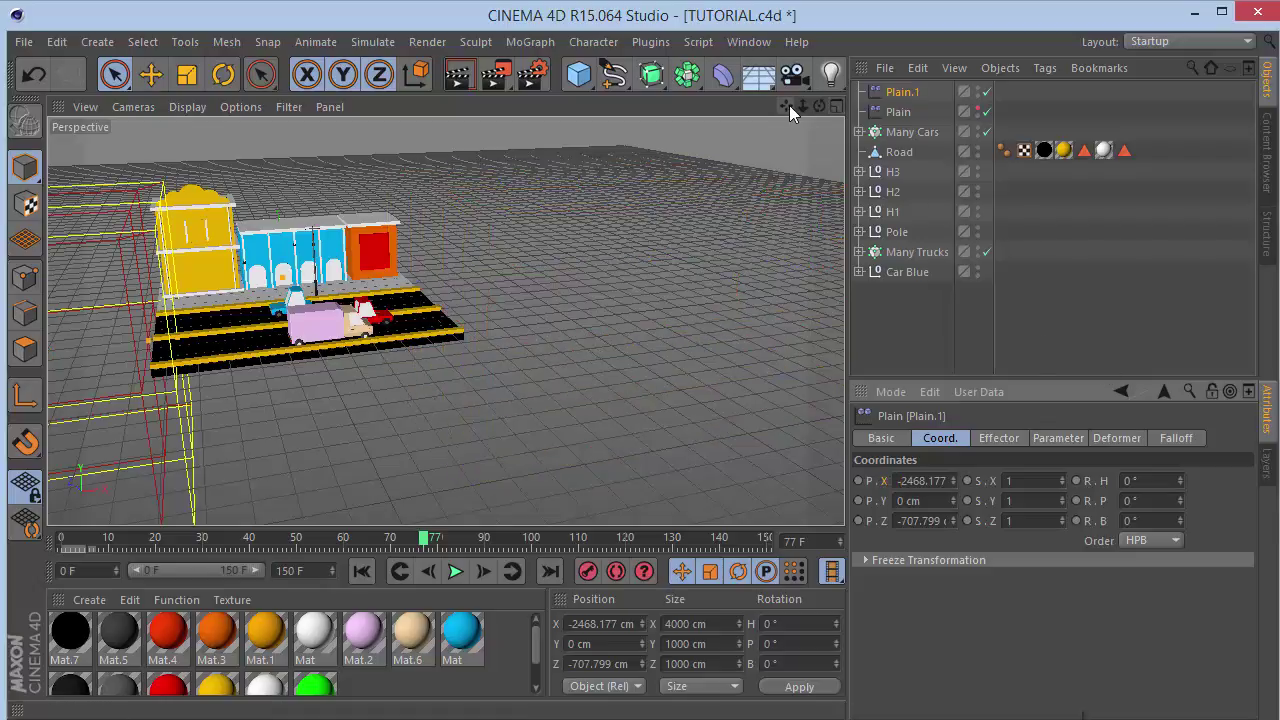
drag(786, 106, 974, 59)
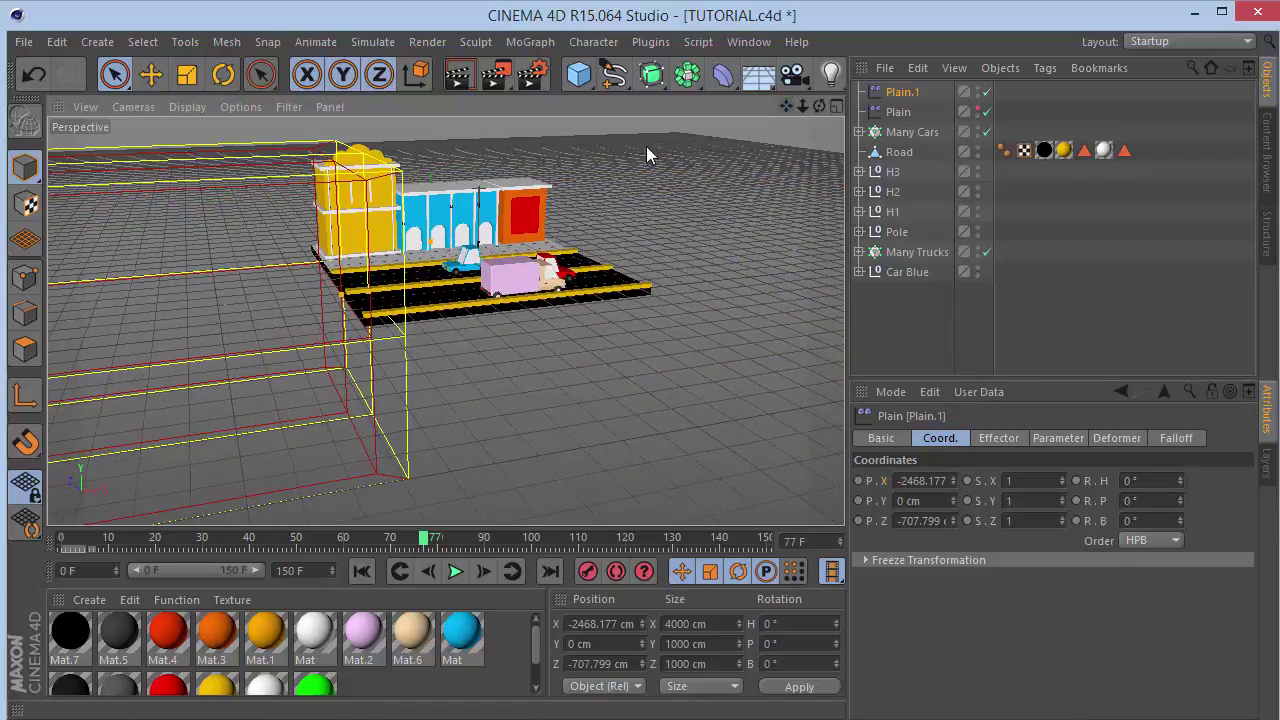
click(978, 89)
Play the animation from the first frame to examine the vehicles at both road ends, then rewind and select the Many Cars cloner.
drag(803, 106, 920, 104)
click(397, 572)
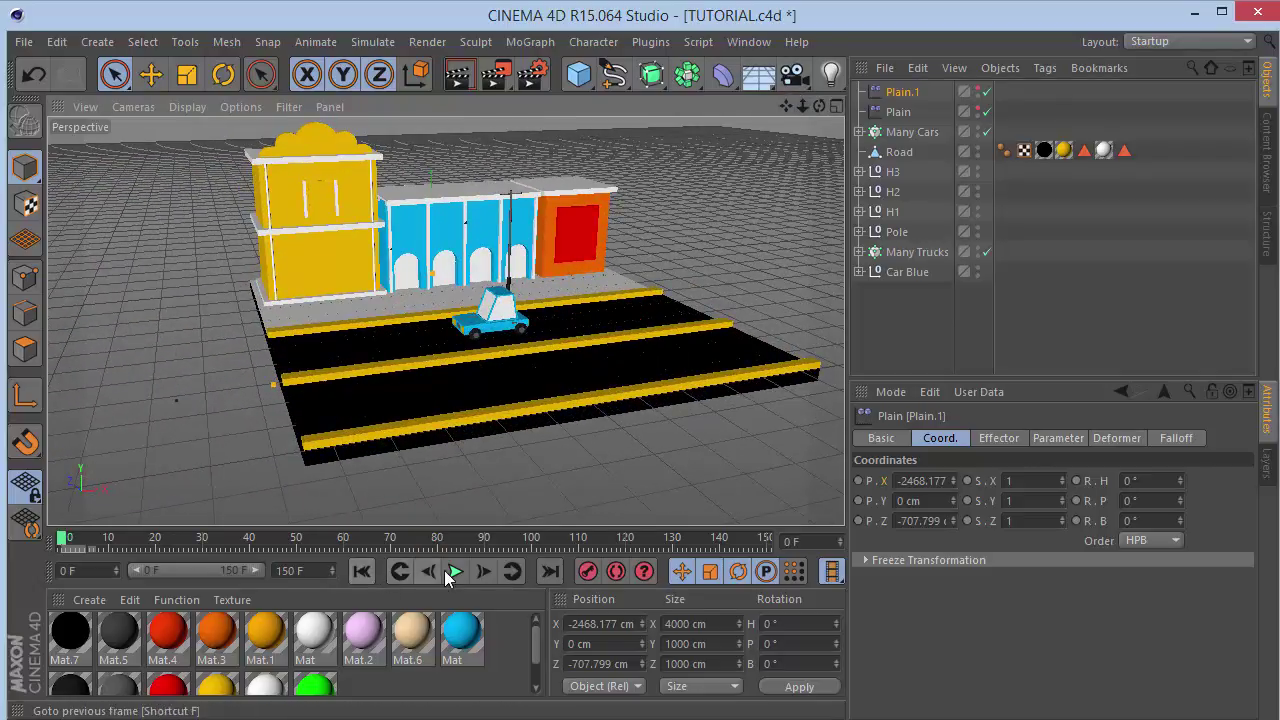
click(455, 571)
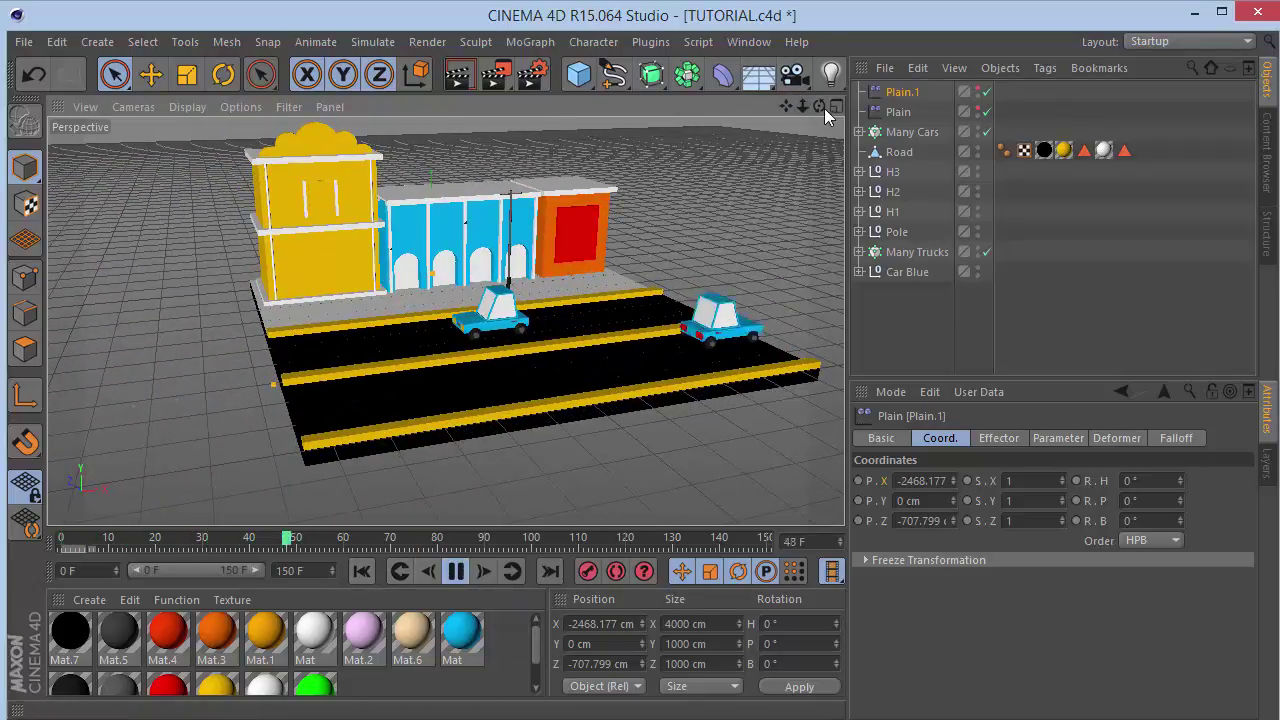
drag(820, 106, 770, 75)
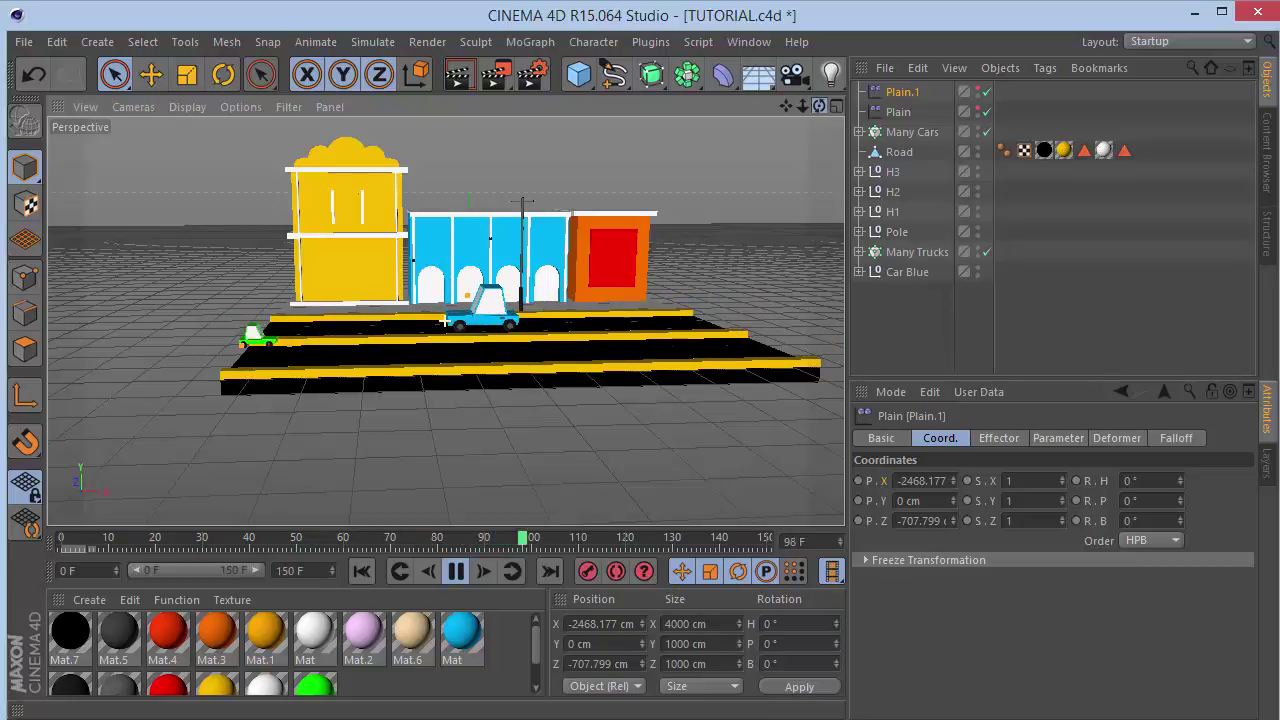
click(455, 572)
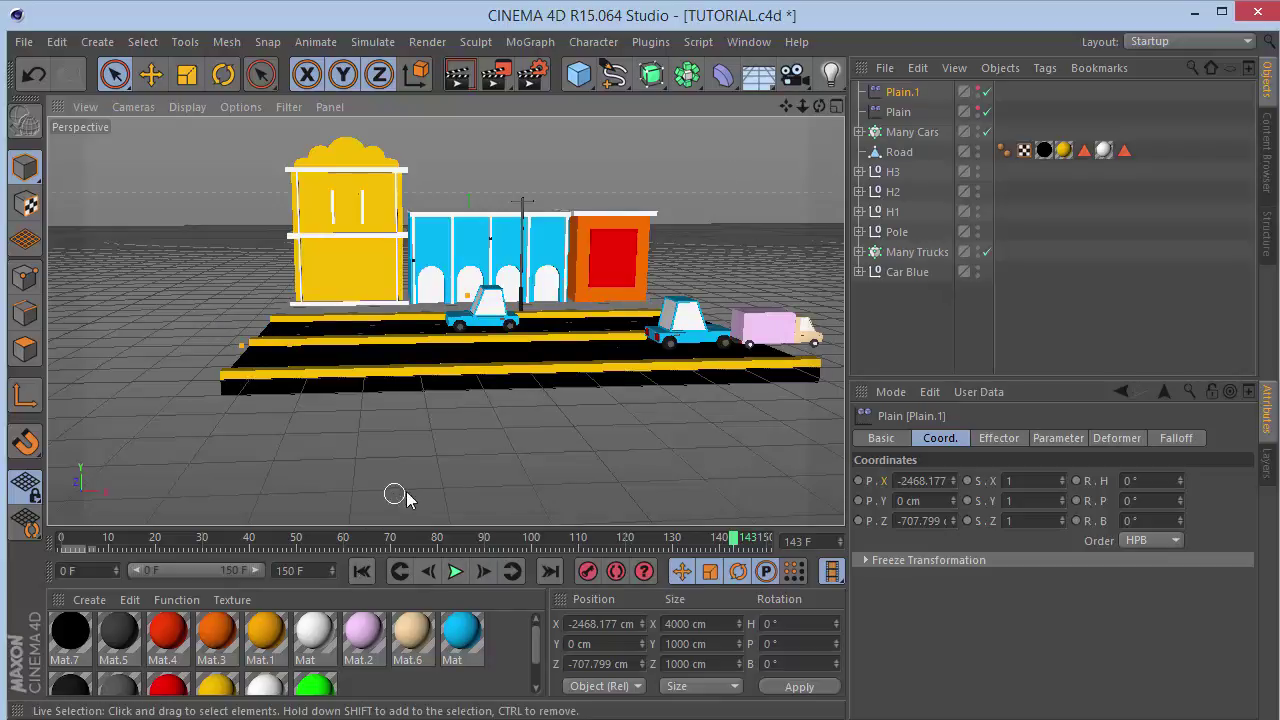
click(361, 571)
click(905, 132)
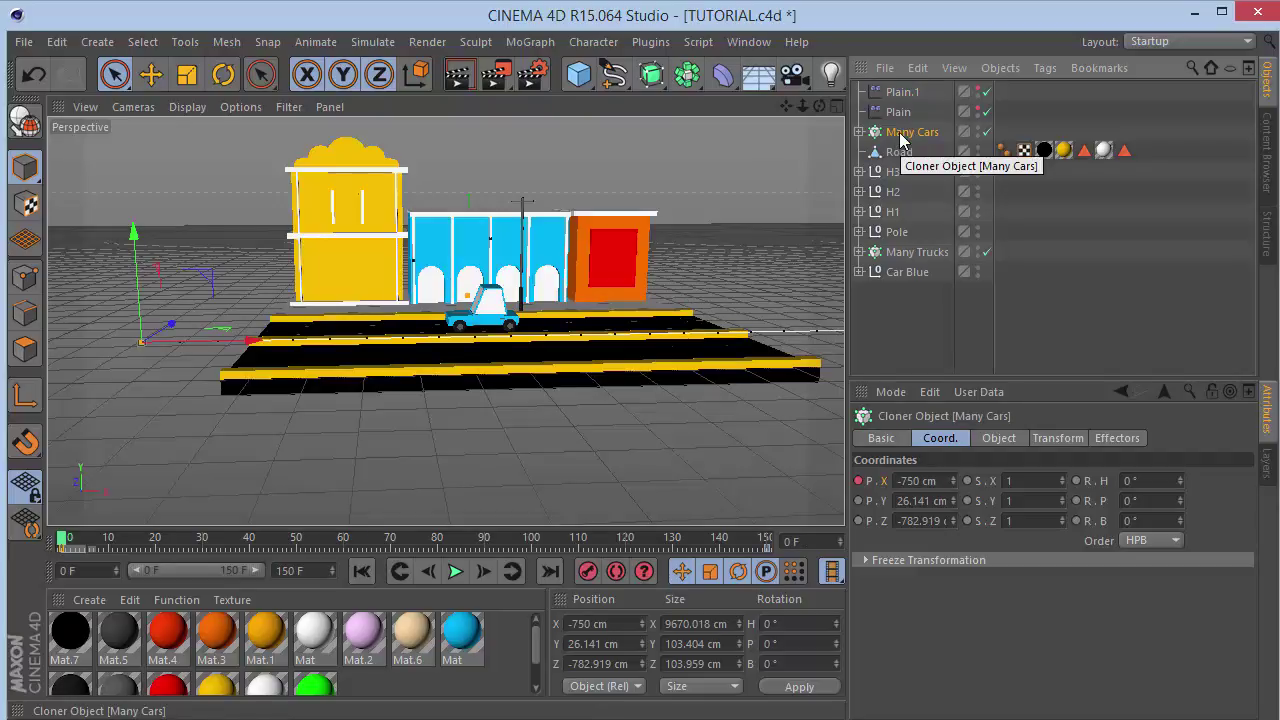
Duplicate the Many Cars cloner and rename the copy Many Poles.
key(ctrl+c)
key(ctrl+v)
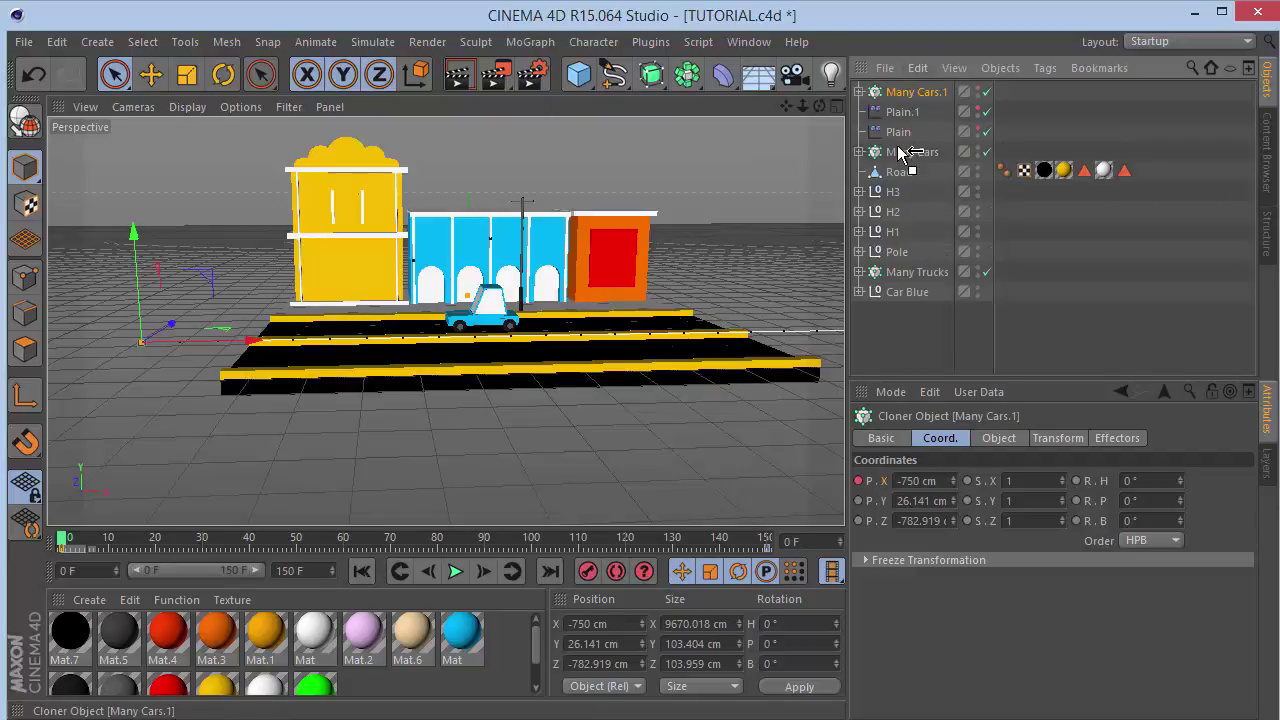
key(Return)
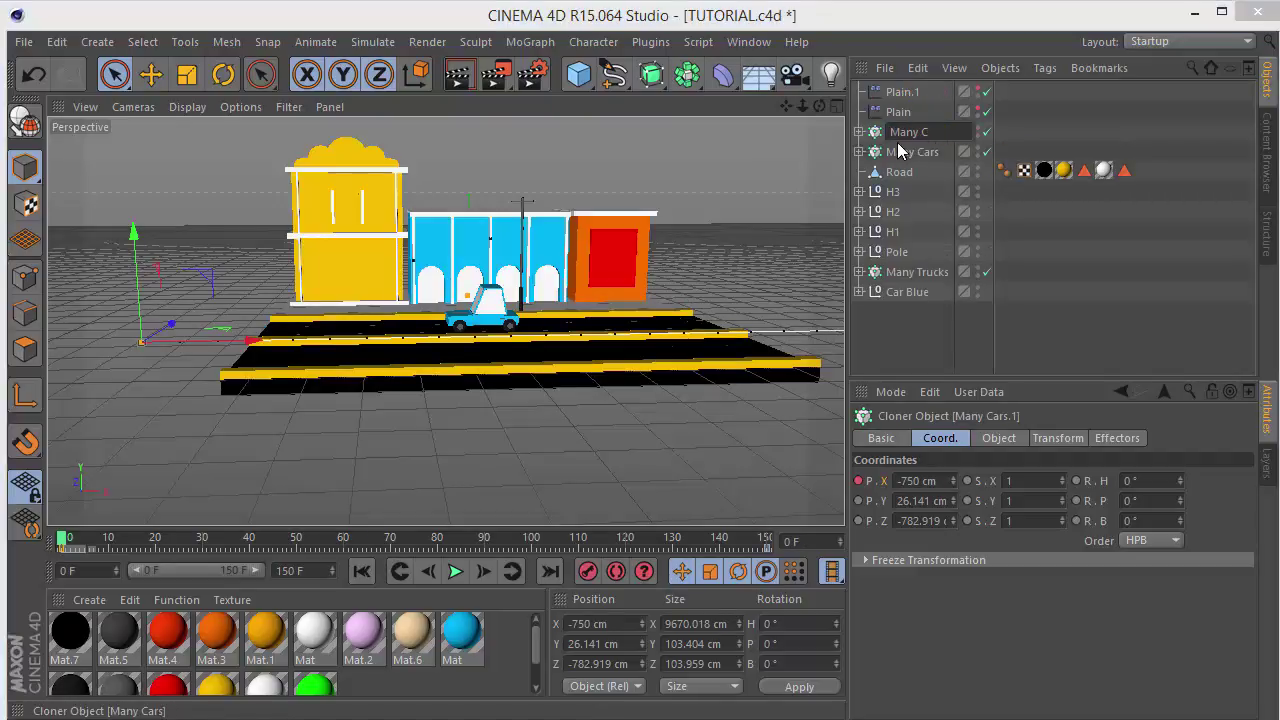
text(Many Poles)
key(Return)
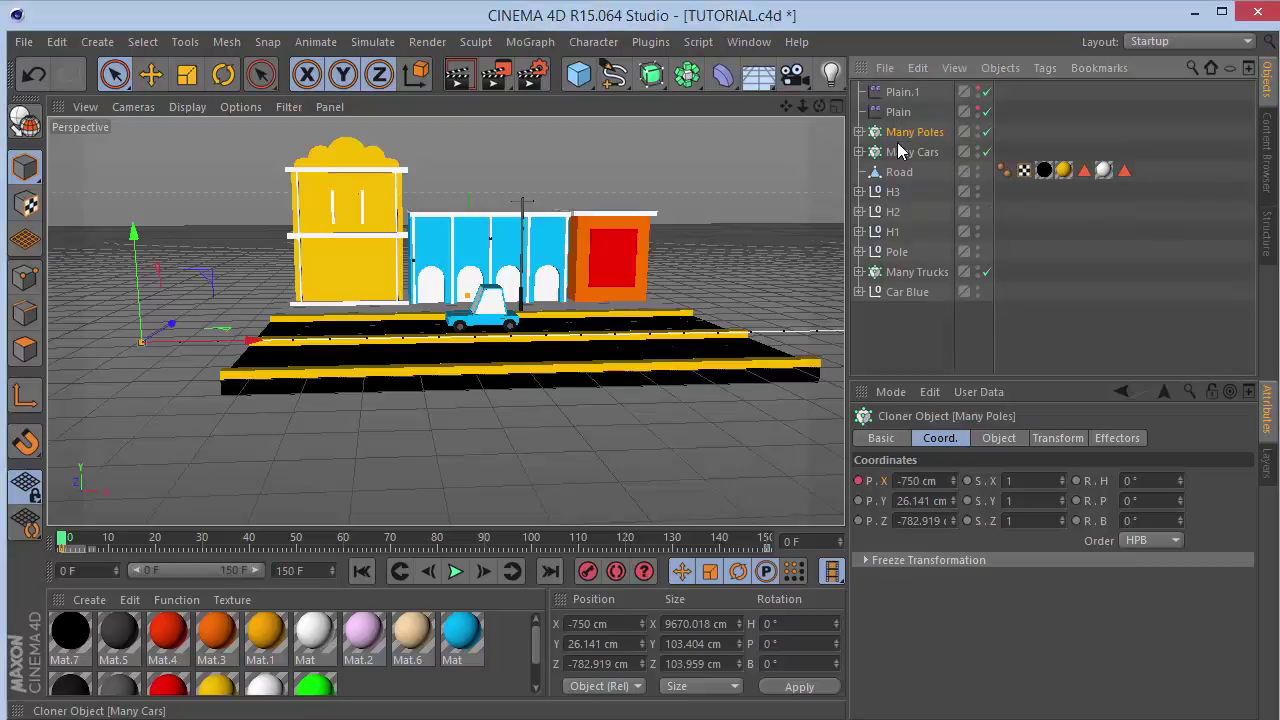
Replace the three car groups inside the Many Poles cloner with the Pole object and play the animation to check it.
click(859, 132)
click(867, 198)
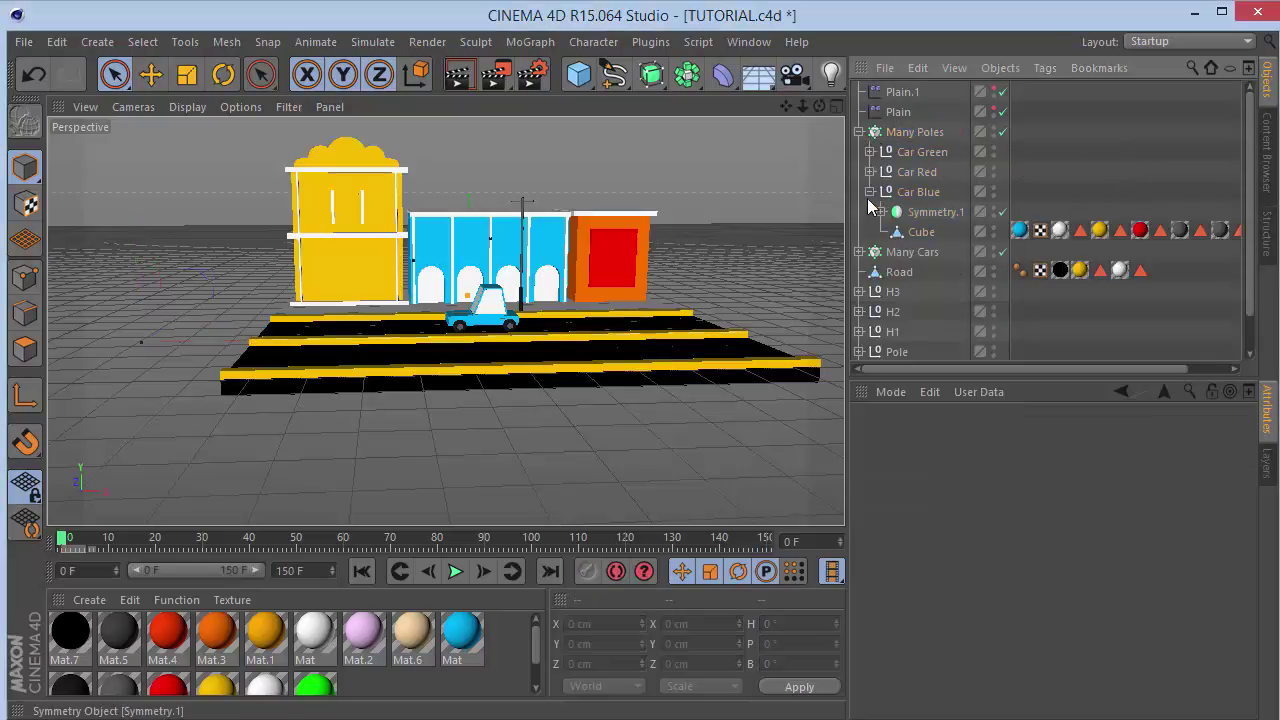
click(869, 193)
click(900, 193)
shift+click(915, 151)
key(Delete)
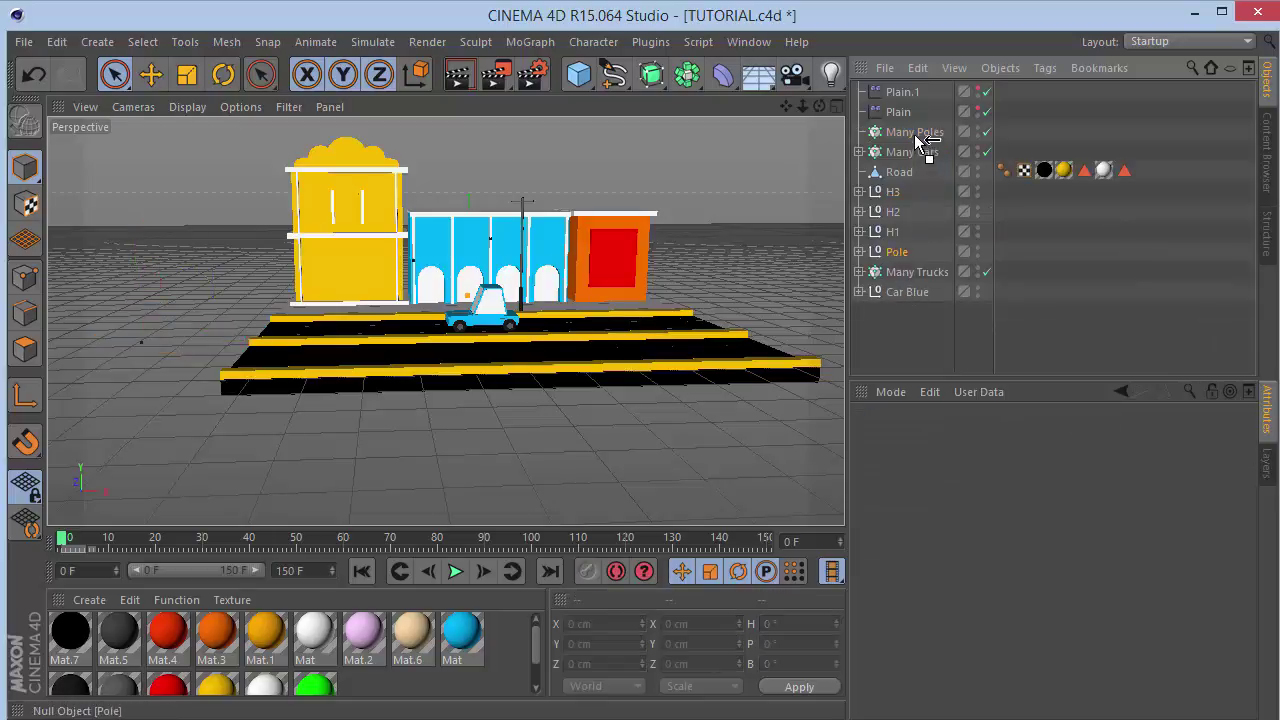
drag(918, 140, 916, 141)
mouse_move(820, 106)
mouse_down()
mouse_move(935, 113)
mouse_move(820, 113)
mouse_move(818, 170)
mouse_move(930, 168)
mouse_move(895, 130)
mouse_move(840, 175)
mouse_move(830, 130)
mouse_move(735, 110)
mouse_move(737, 75)
mouse_move(785, 80)
mouse_move(750, 92)
mouse_move(775, 105)
mouse_move(822, 108)
mouse_up()
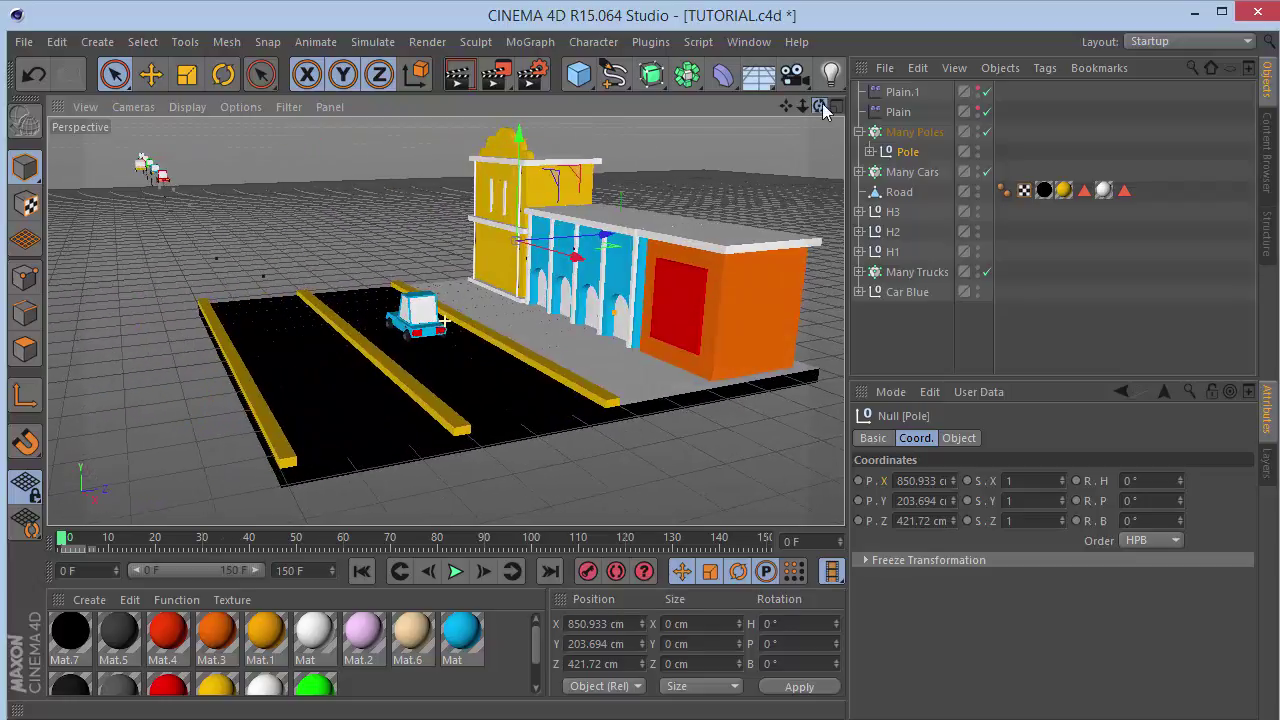
click(455, 572)
click(376, 572)
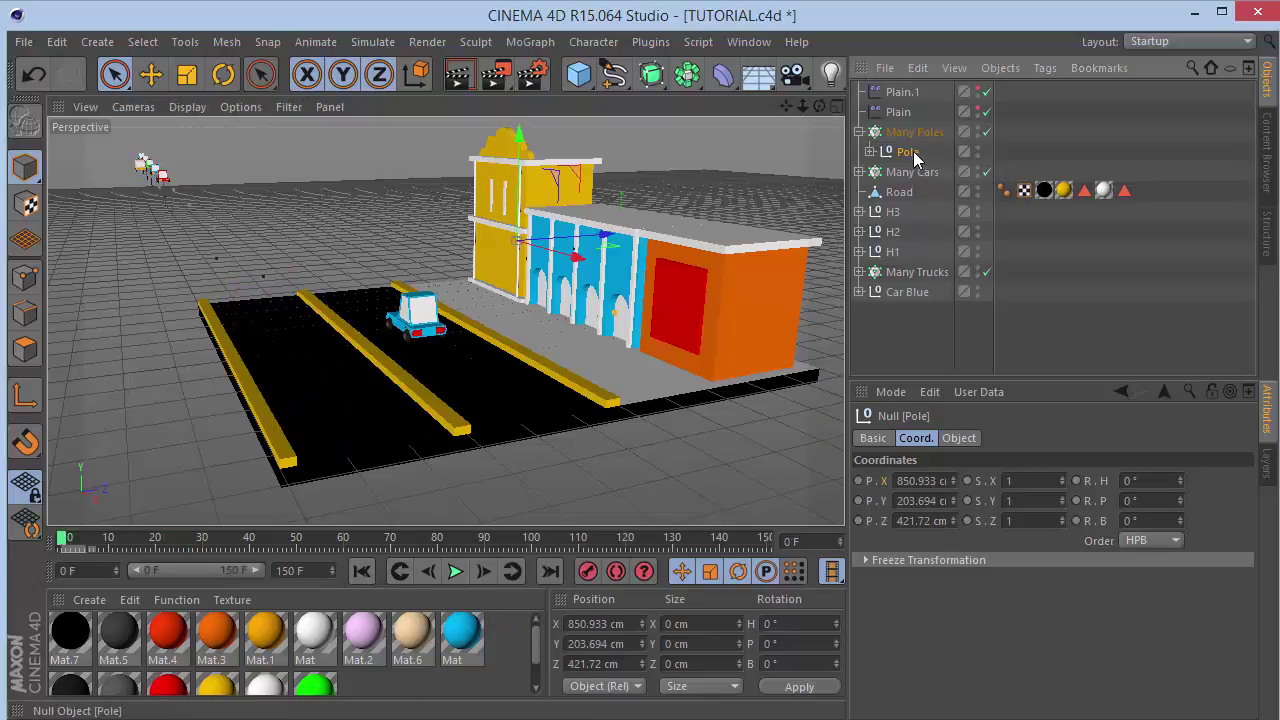
Take the Pole object out of the Many Poles cloner and delete that cloner.
drag(904, 124, 904, 121)
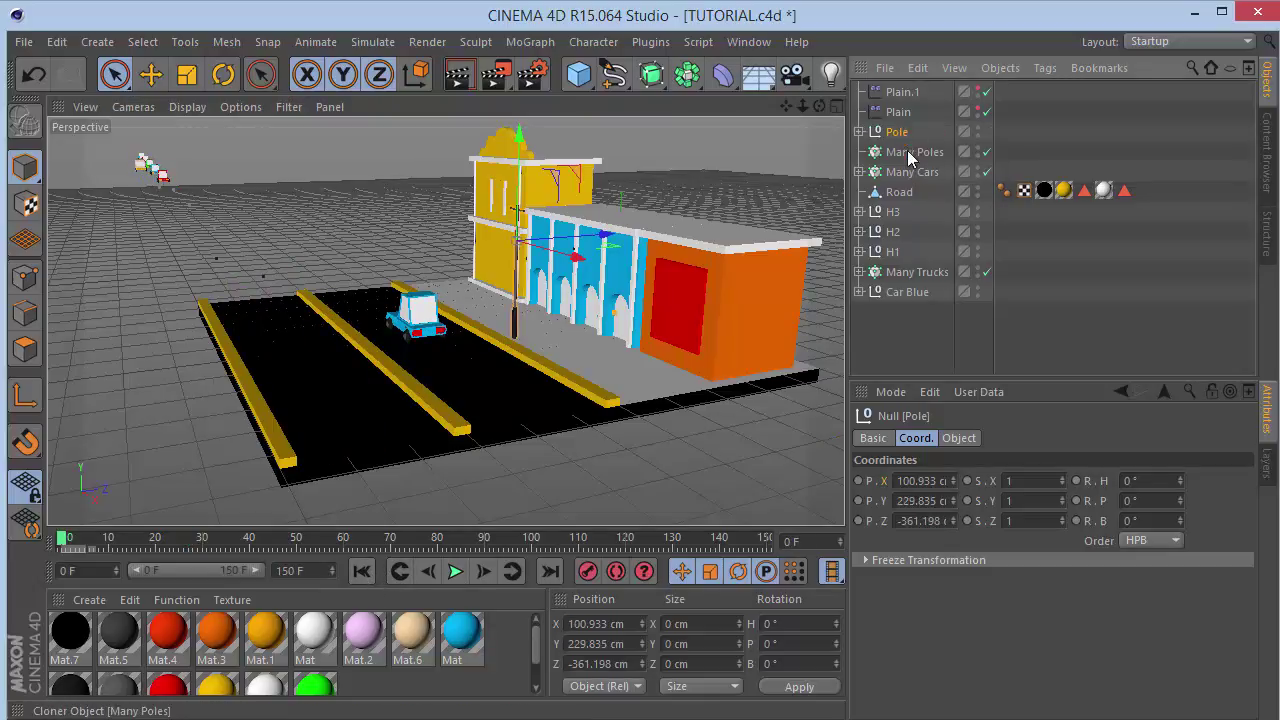
click(908, 152)
key(Delete)
Create a MoGraph Cloner as the parent of the Pole object.
click(897, 138)
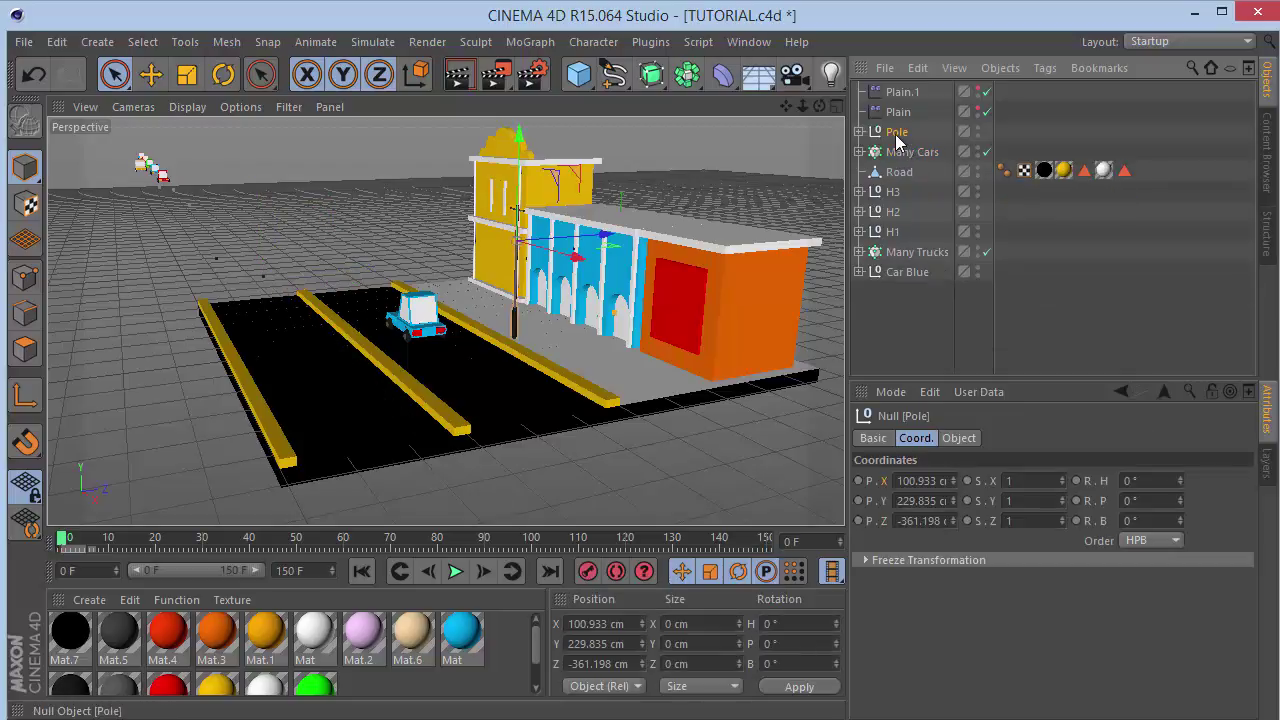
click(530, 41)
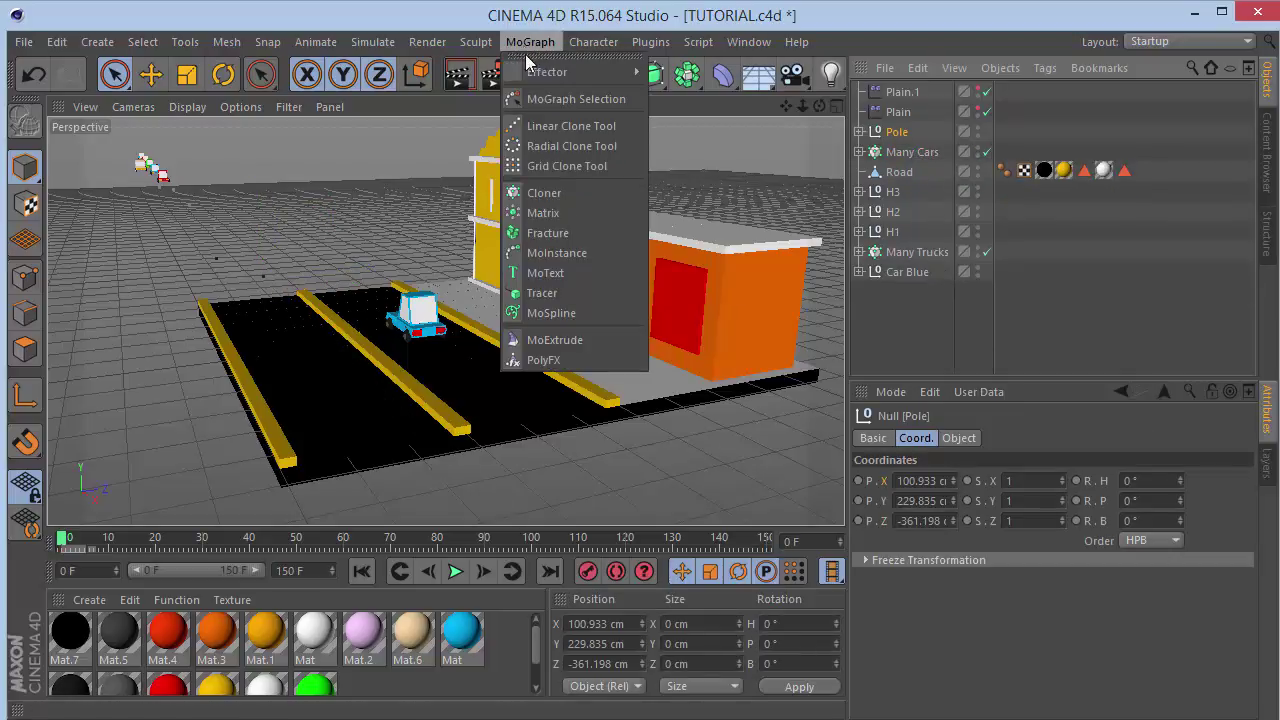
alt+click(548, 195)
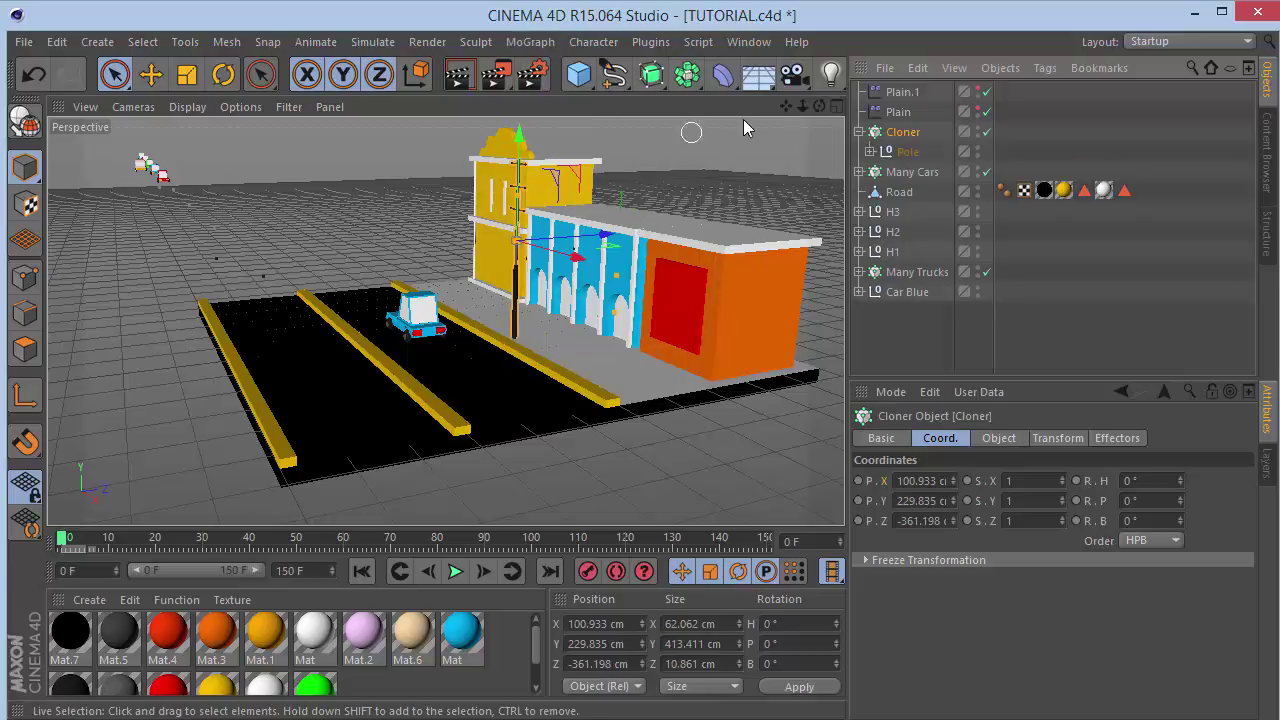
scroll(527, 207, up, 5)
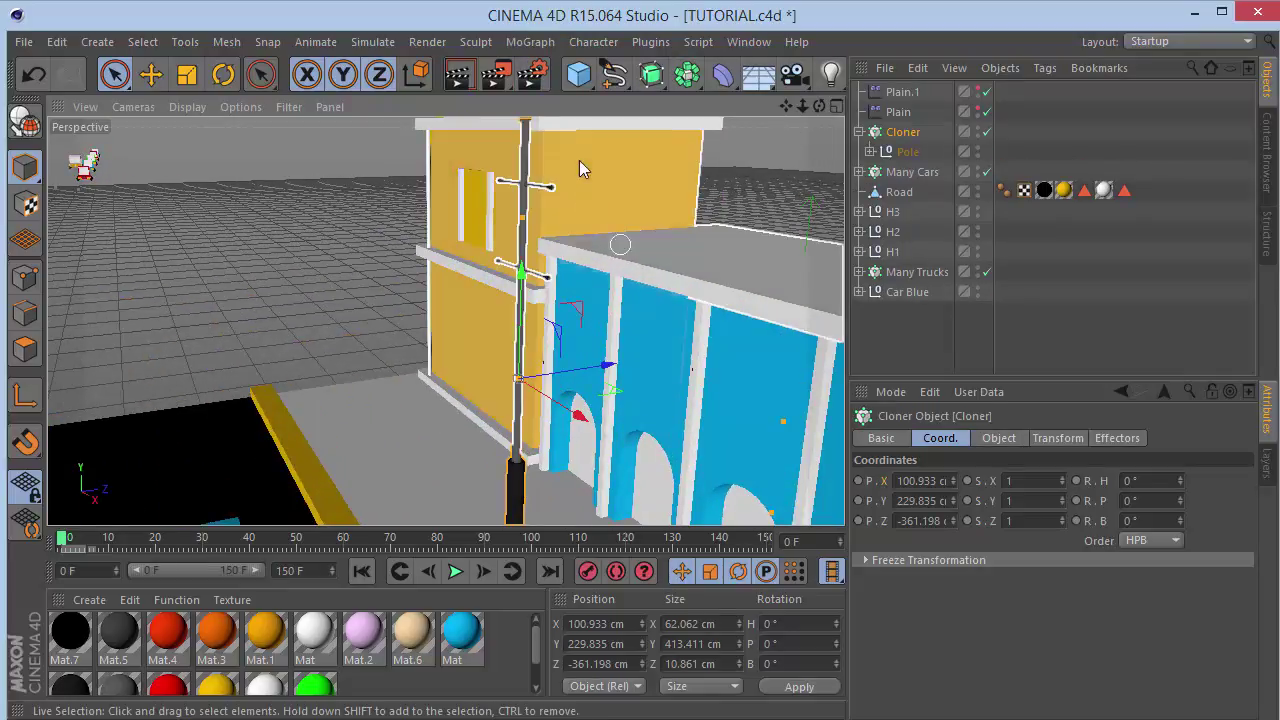
Set the pole cloner's count to 20 and its Y position per step to 0 cm.
click(1000, 440)
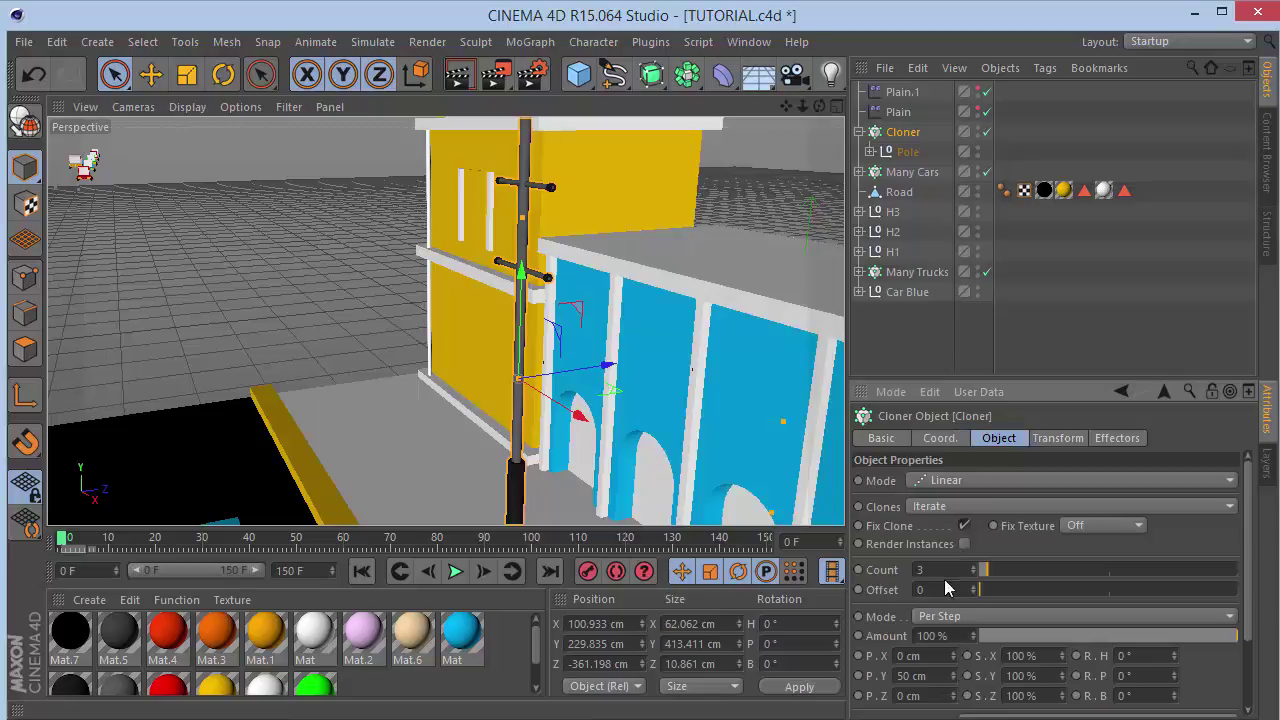
drag(970, 568, 880, 568)
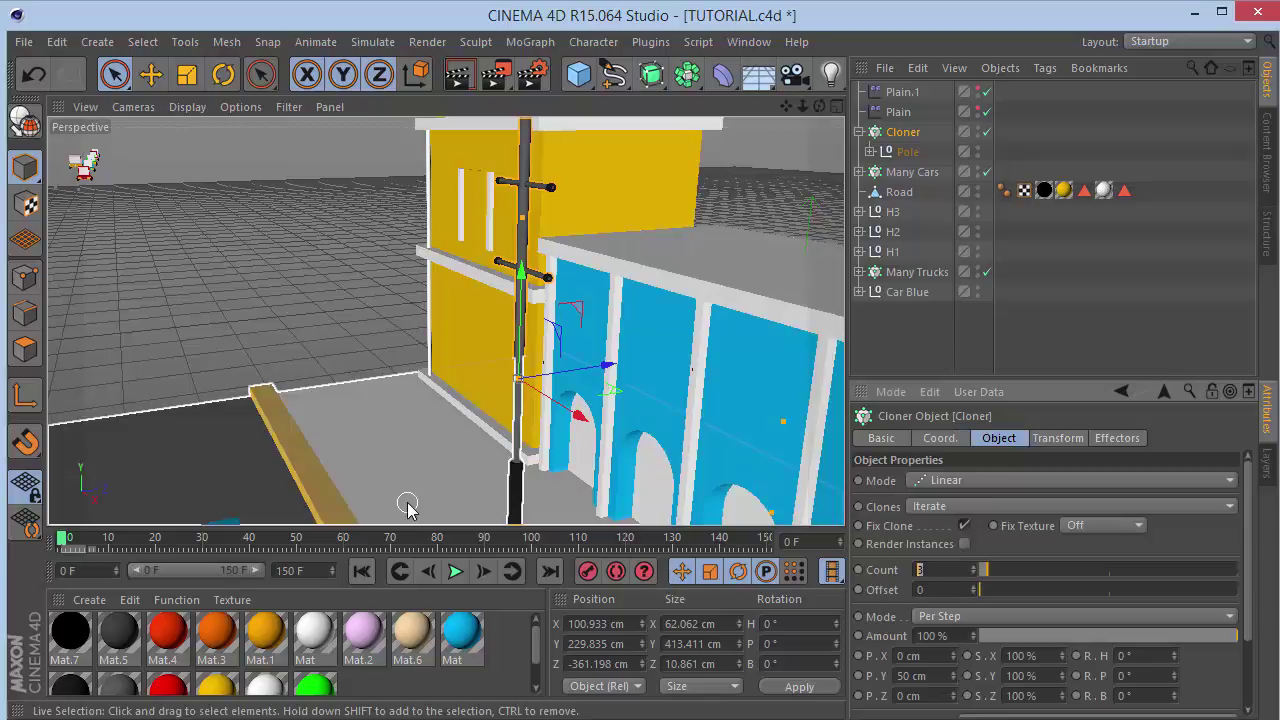
text(20)
key(Return)
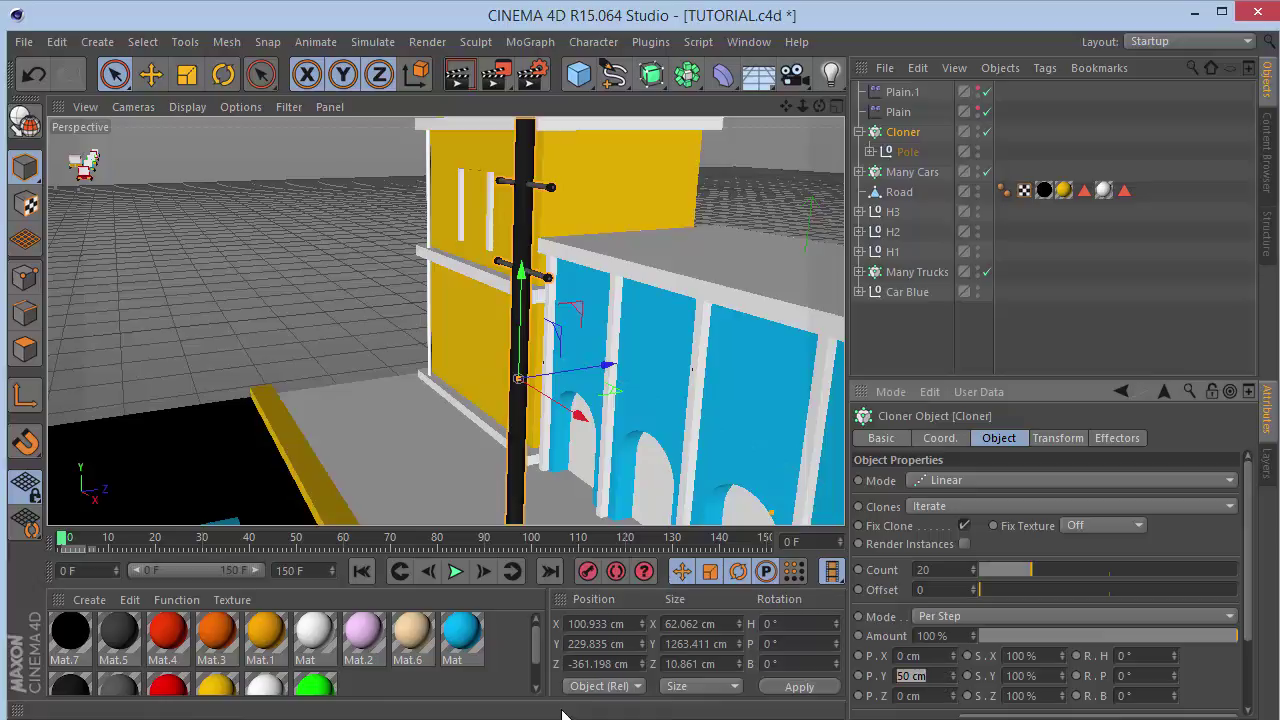
key(Return)
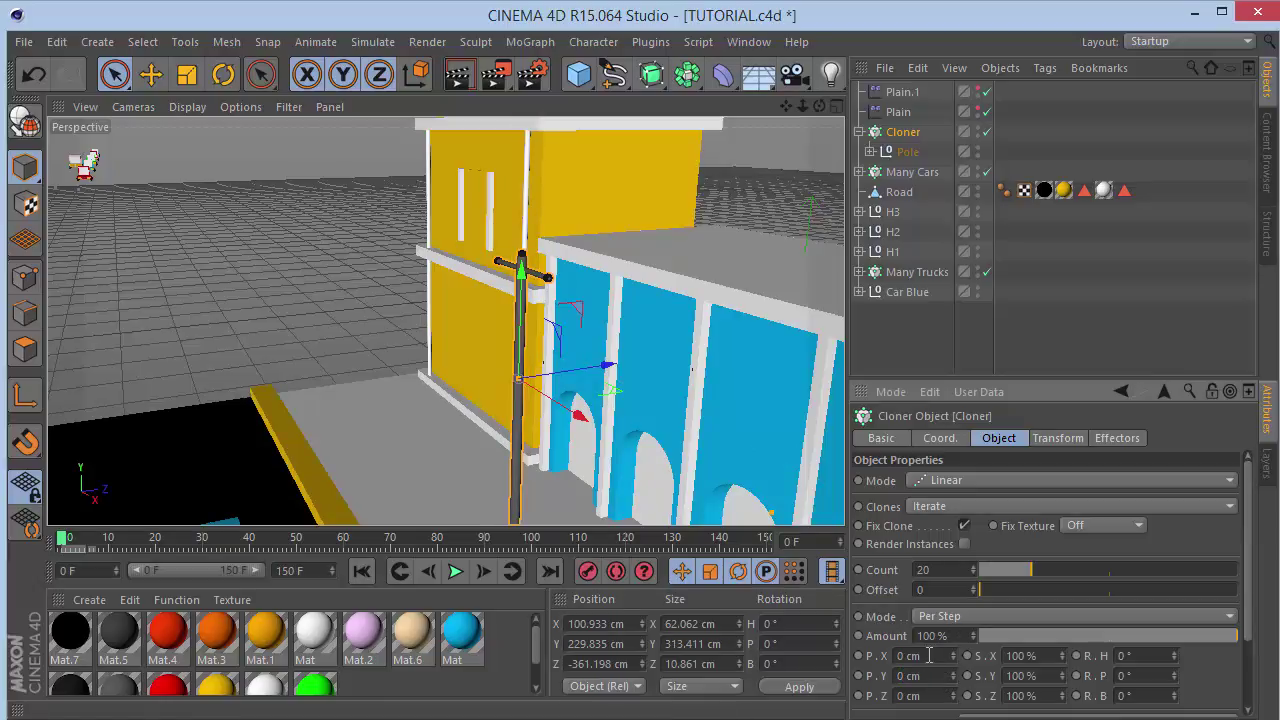
Space the pole clones along the street by setting the cloner's X position per step to -300 cm.
key(0)
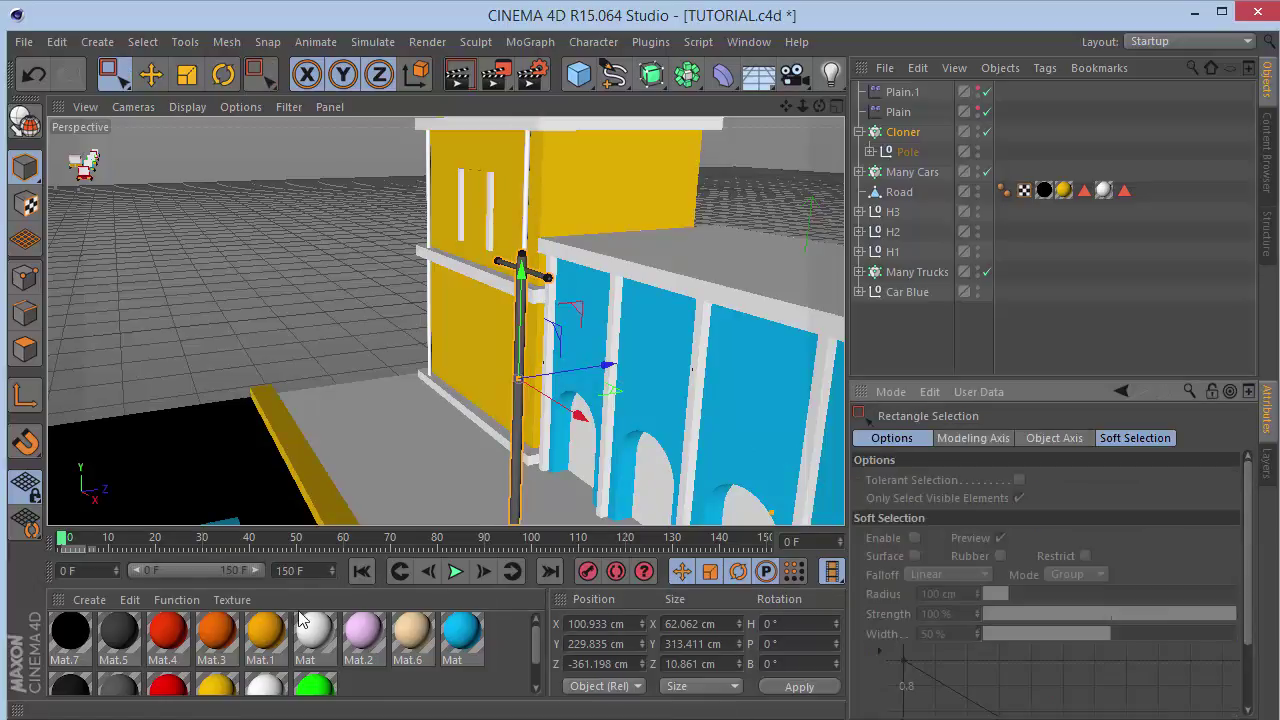
click(906, 133)
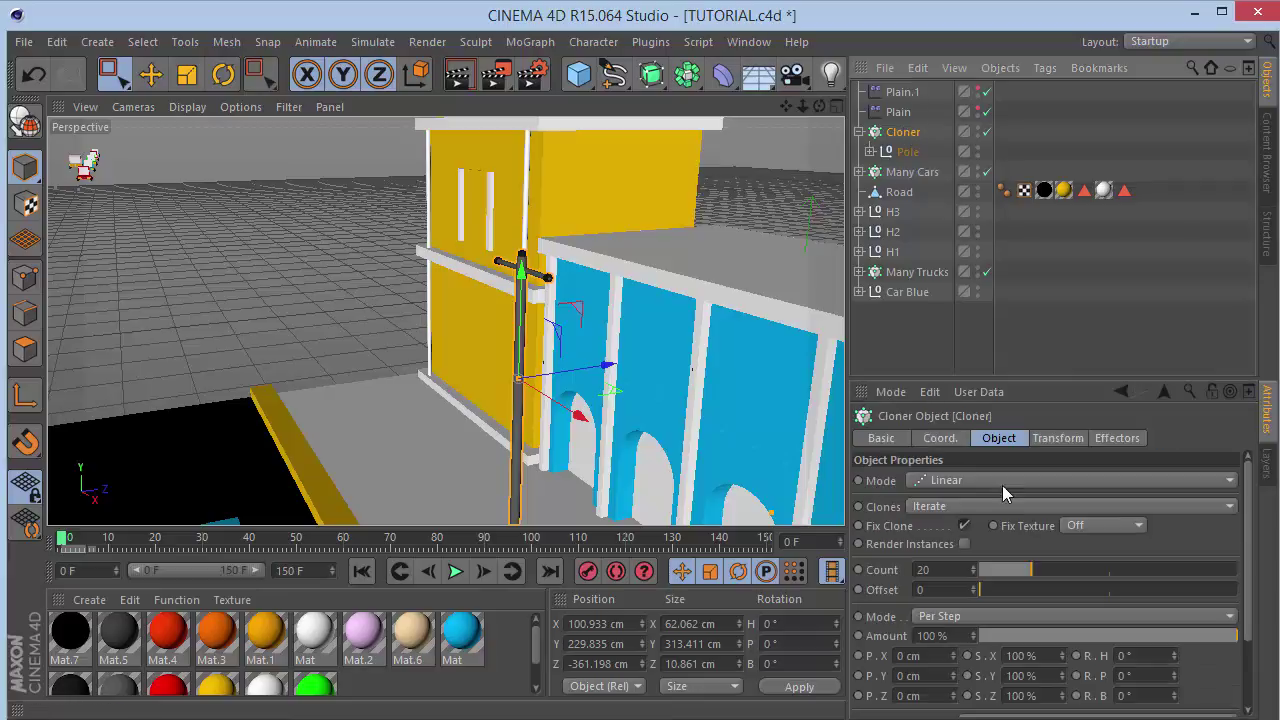
click(926, 656)
text(30)
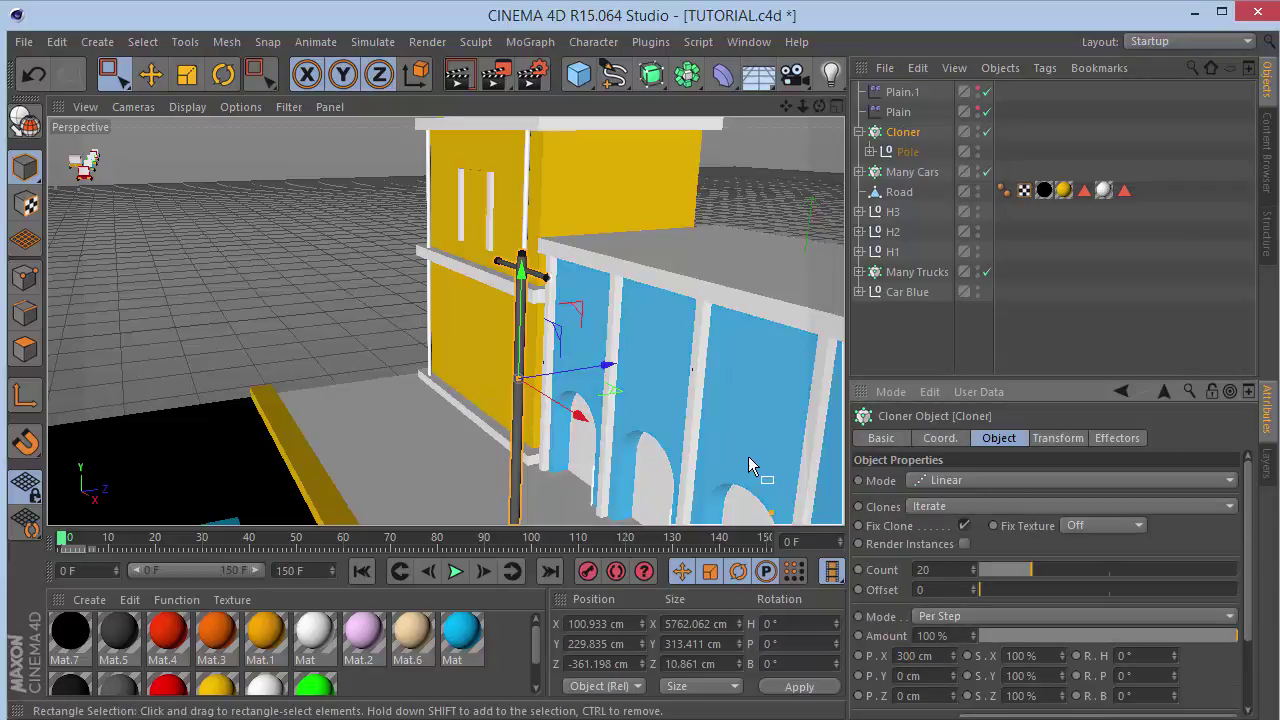
mouse_move(803, 106)
mouse_down()
mouse_move(700, 106)
mouse_move(940, 98)
mouse_up()
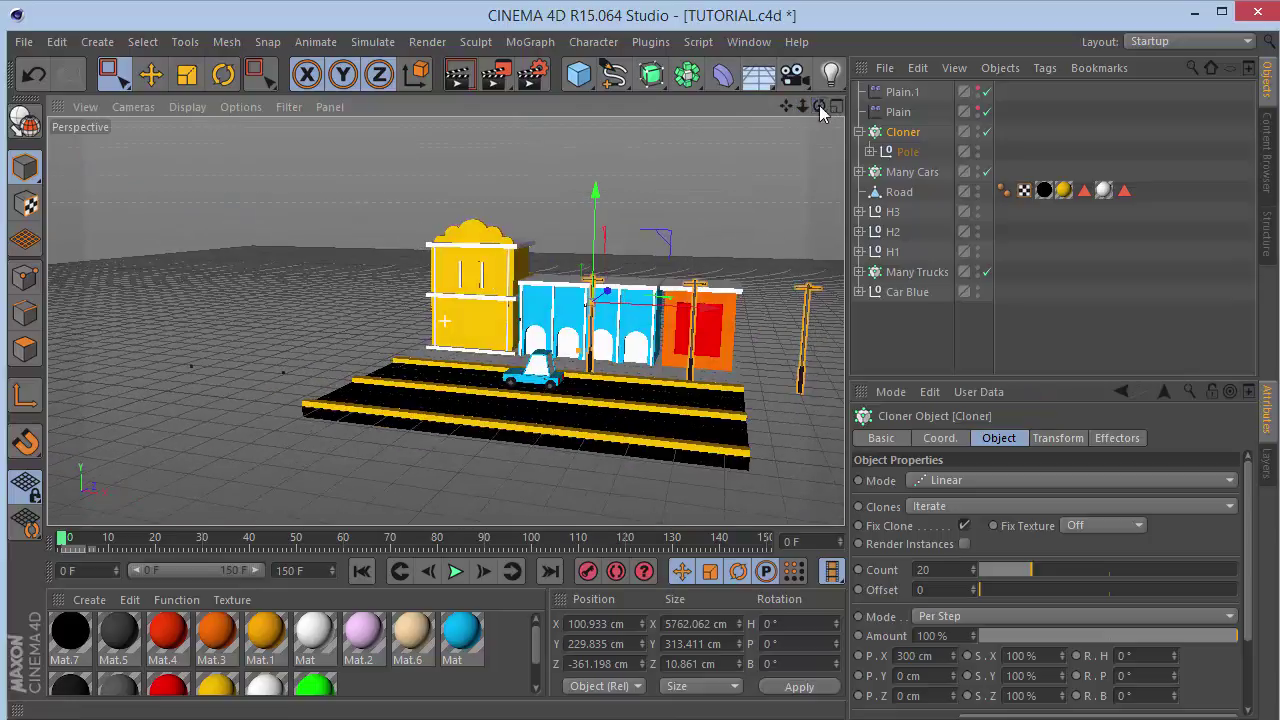
click(898, 657)
text(-)
key(Return)
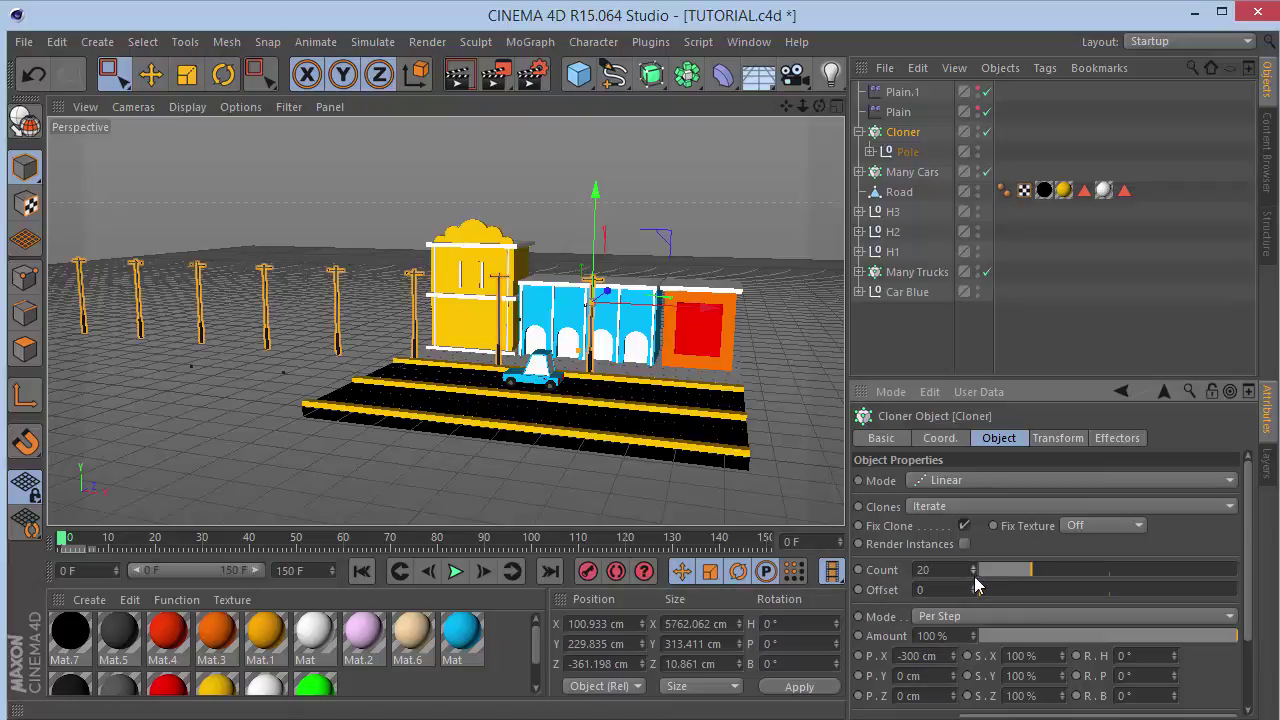
Examine the row of poles along the street and review the pole cloner's object, transform and effector settings.
drag(805, 106, 501, 106)
drag(113, 73, 150, 100)
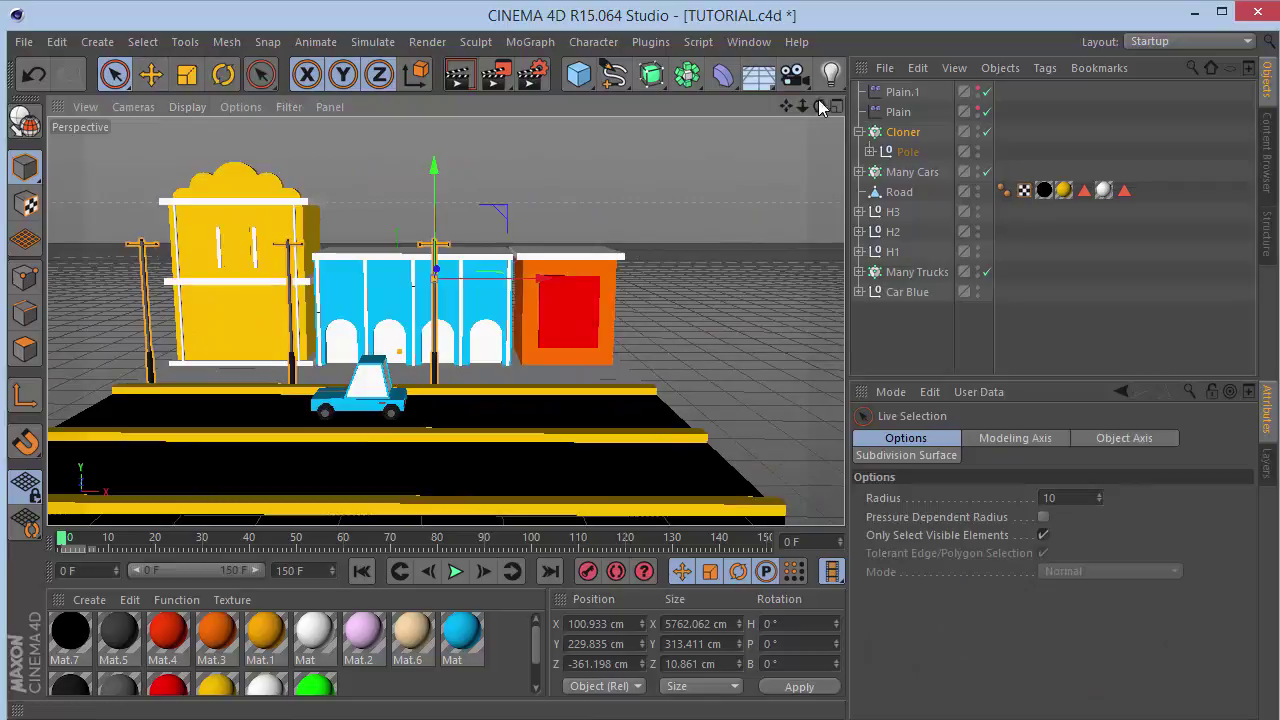
drag(820, 107, 565, 106)
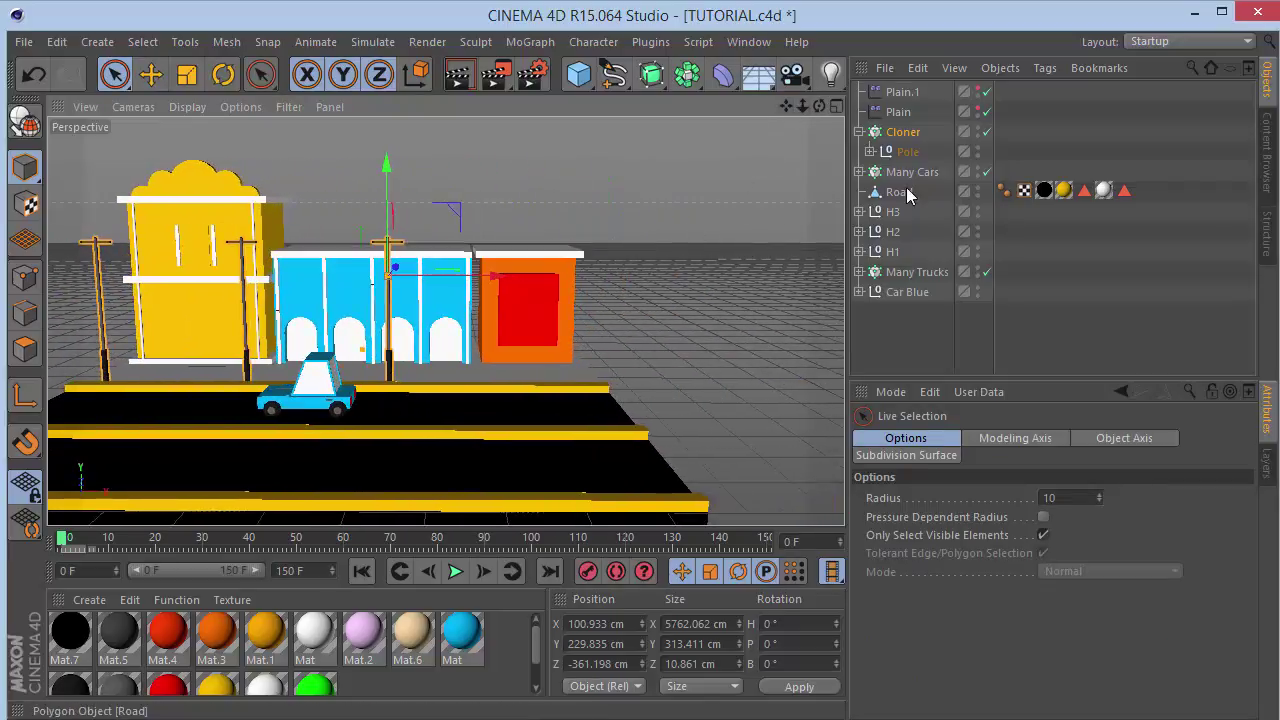
click(906, 138)
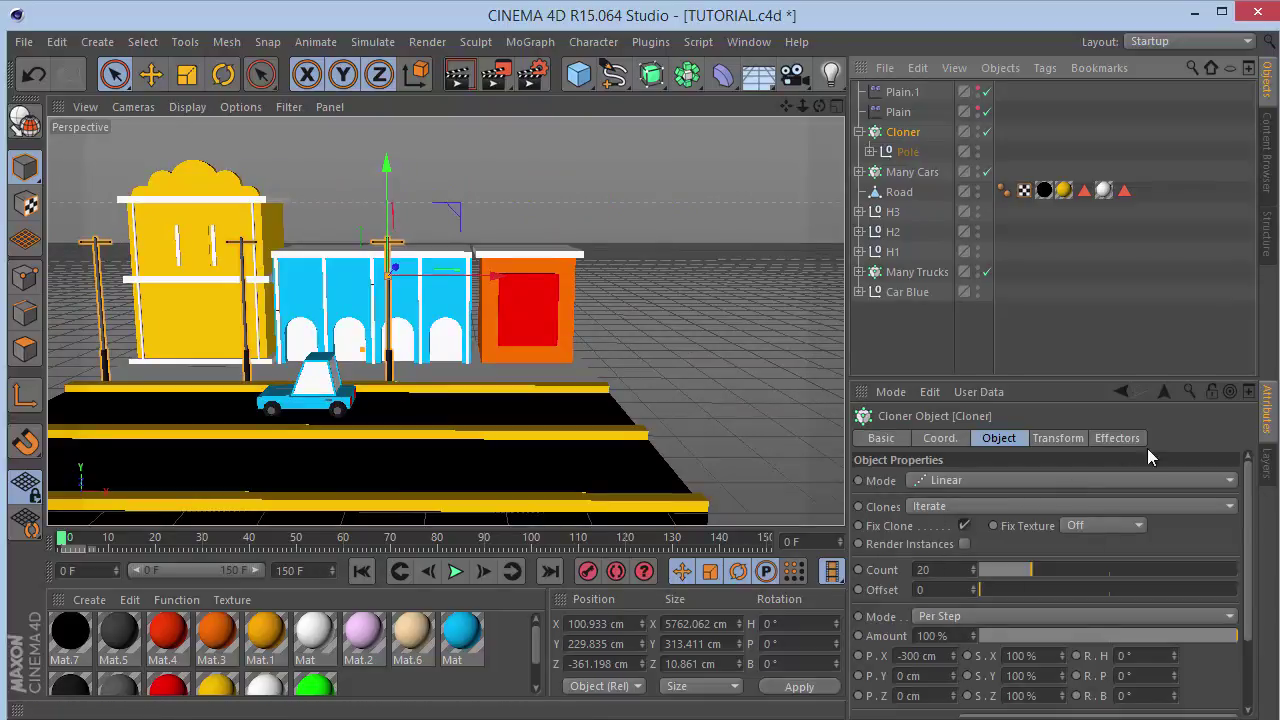
scroll(1236, 630, down, 3)
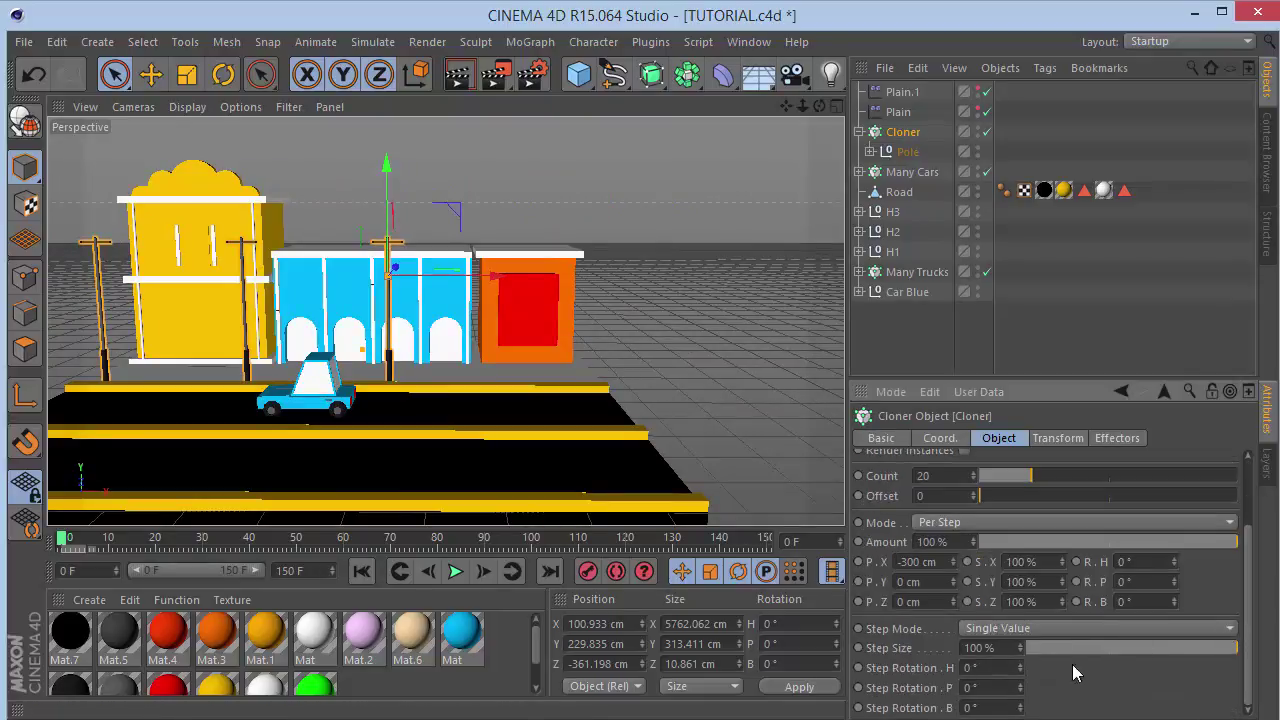
click(941, 441)
click(989, 438)
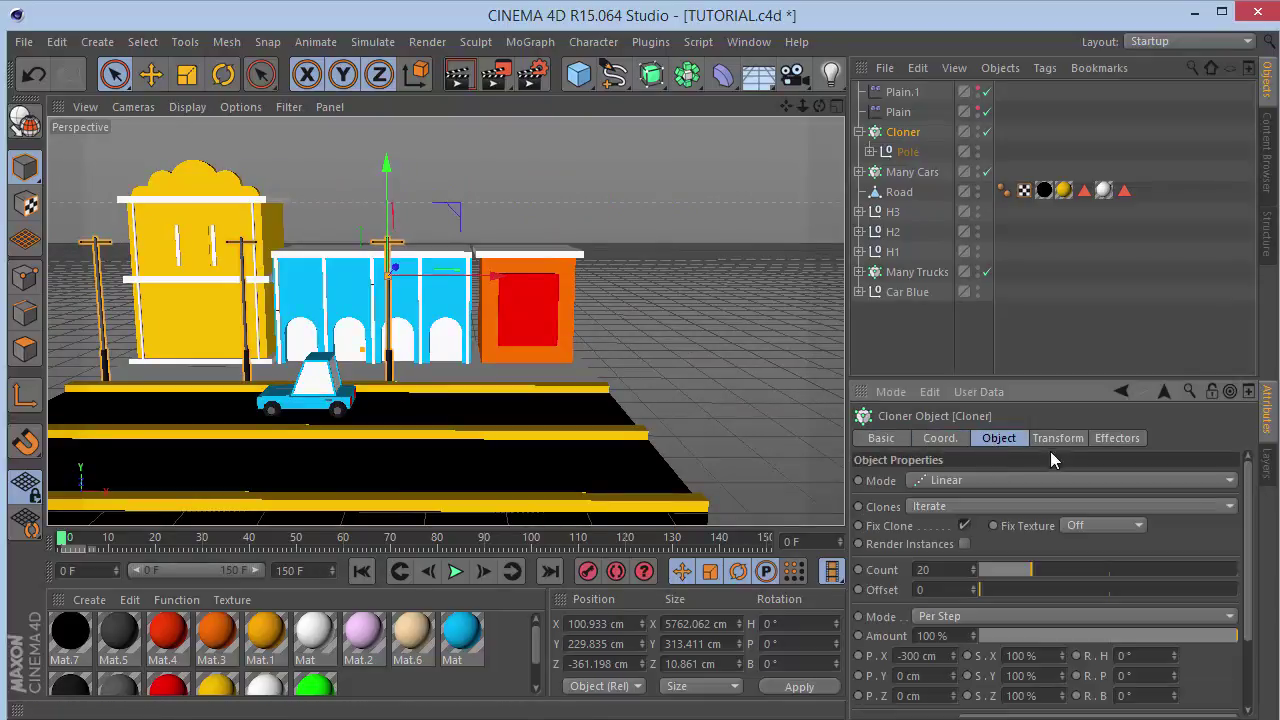
click(1050, 444)
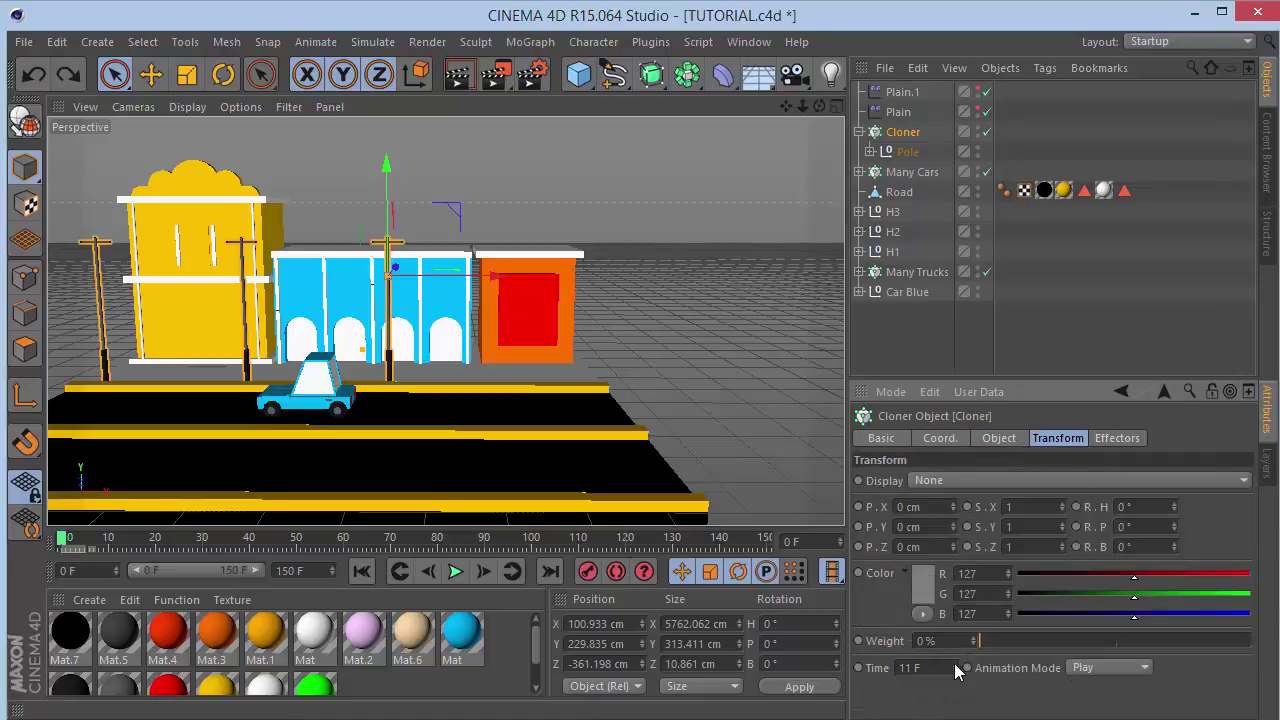
click(1117, 438)
Move the pole cloner along X to about 544 cm and add the Plain and Plain.1 effectors to its effectors list.
click(940, 438)
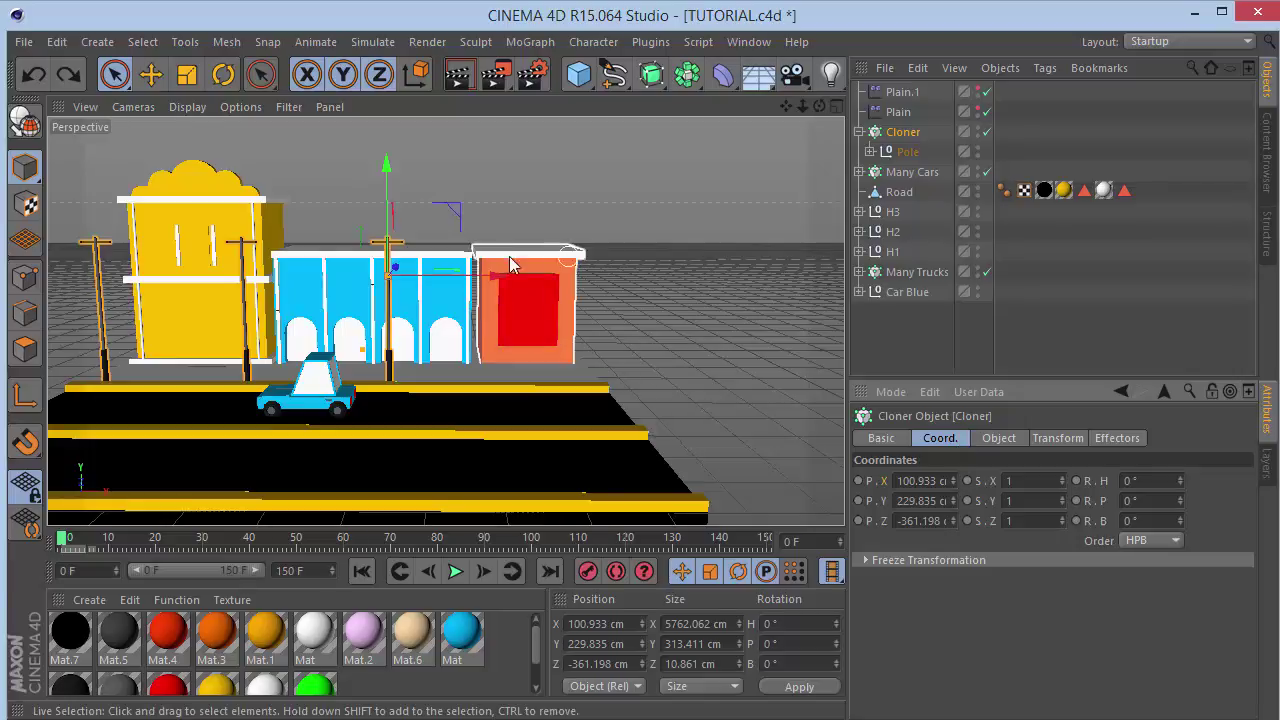
drag(498, 277, 712, 257)
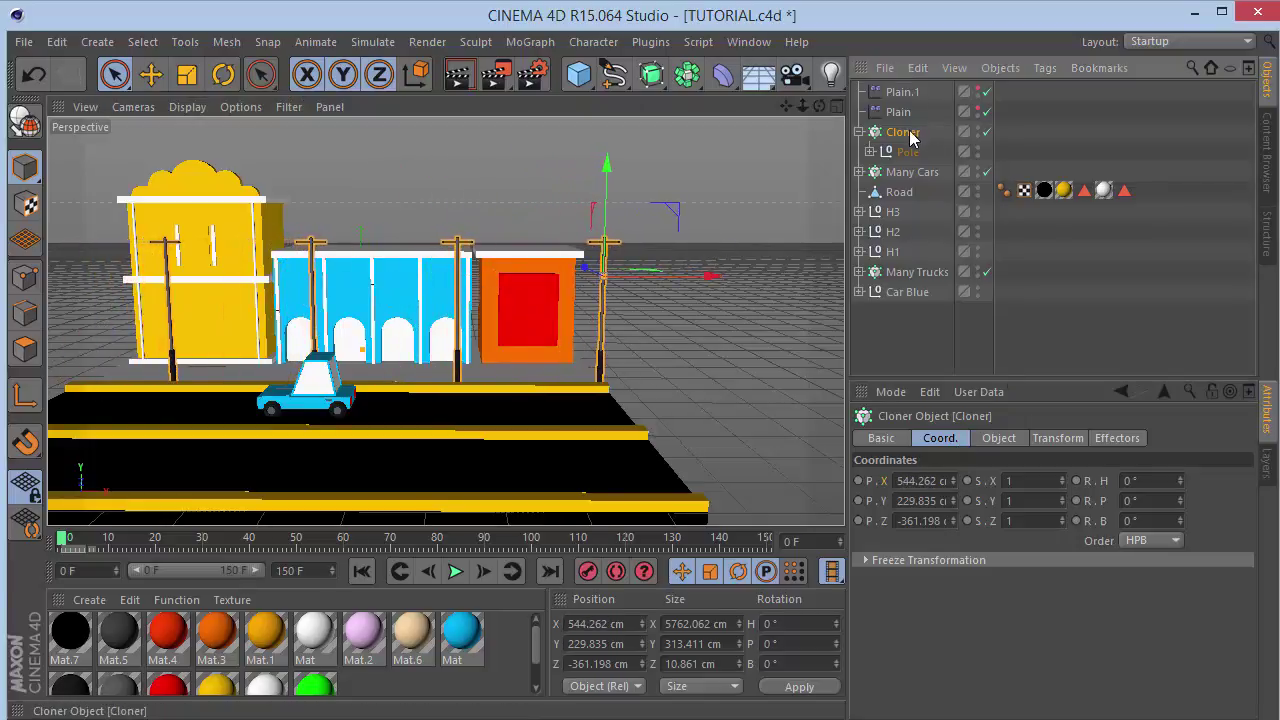
click(1117, 439)
drag(908, 118, 957, 510)
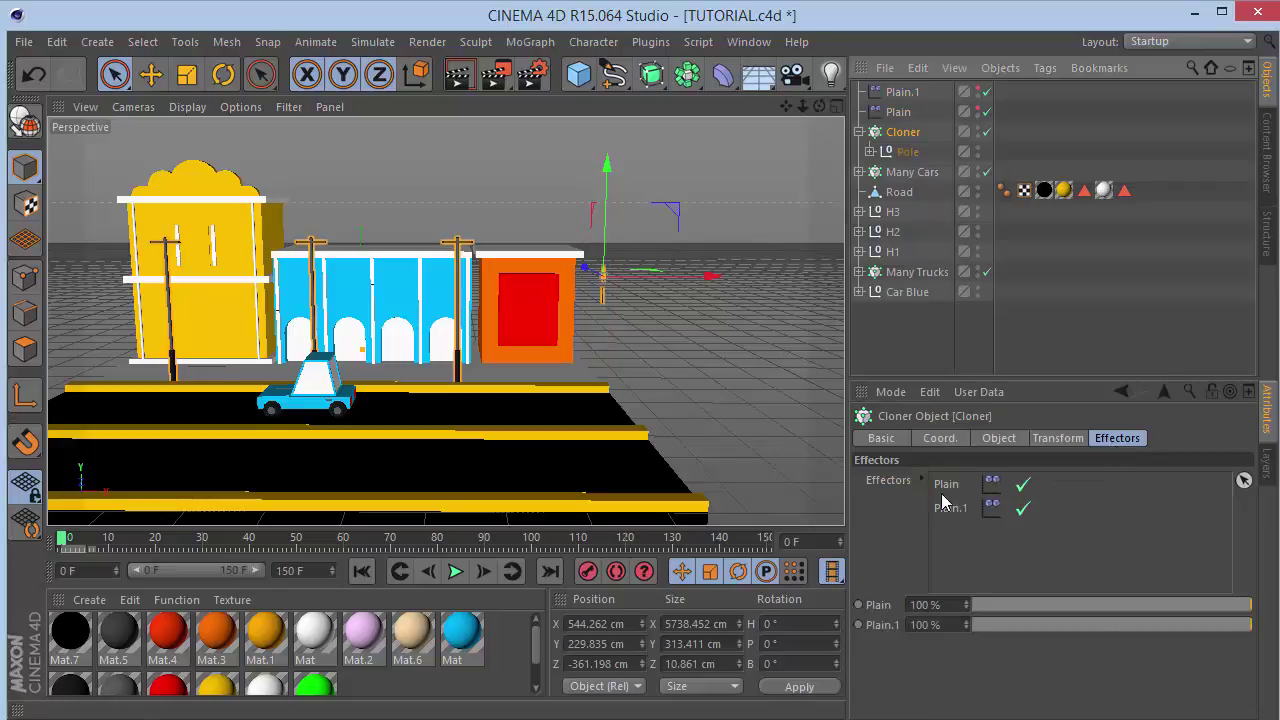
Move the pole cloner along X to about 457 cm, in front of the orange building, and show its coordinates.
drag(818, 106, 800, 110)
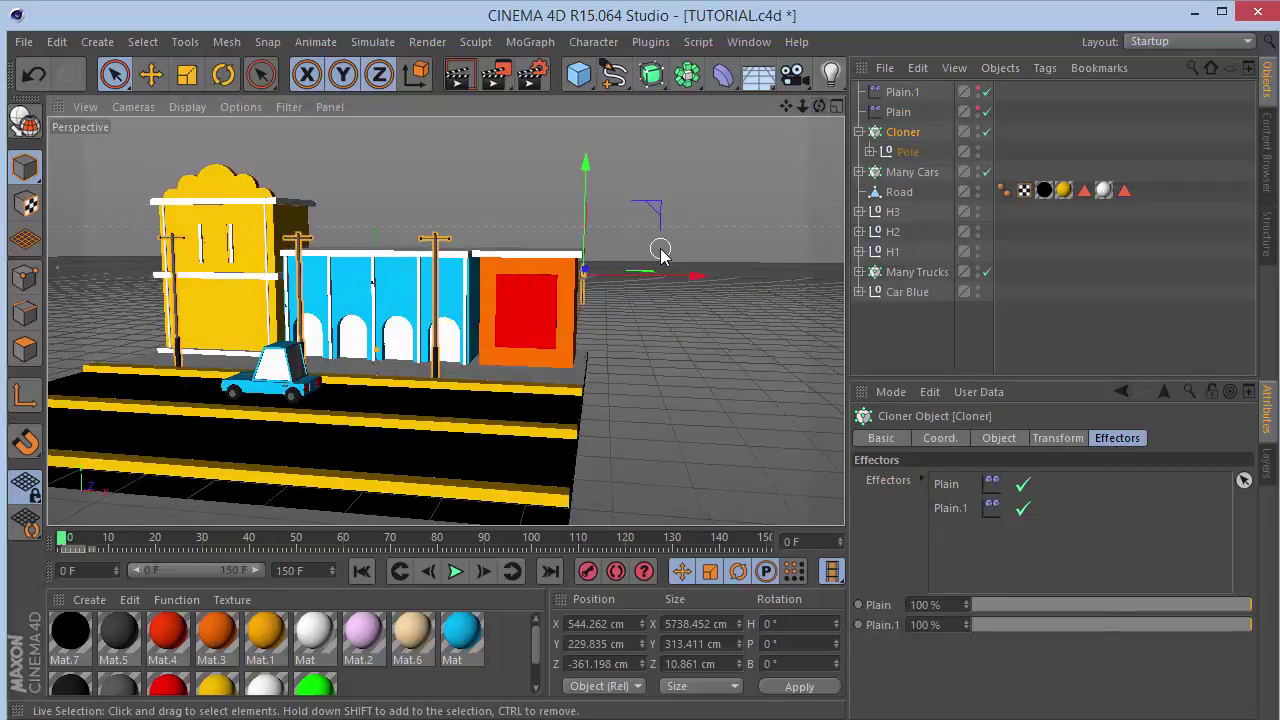
drag(651, 277, 600, 274)
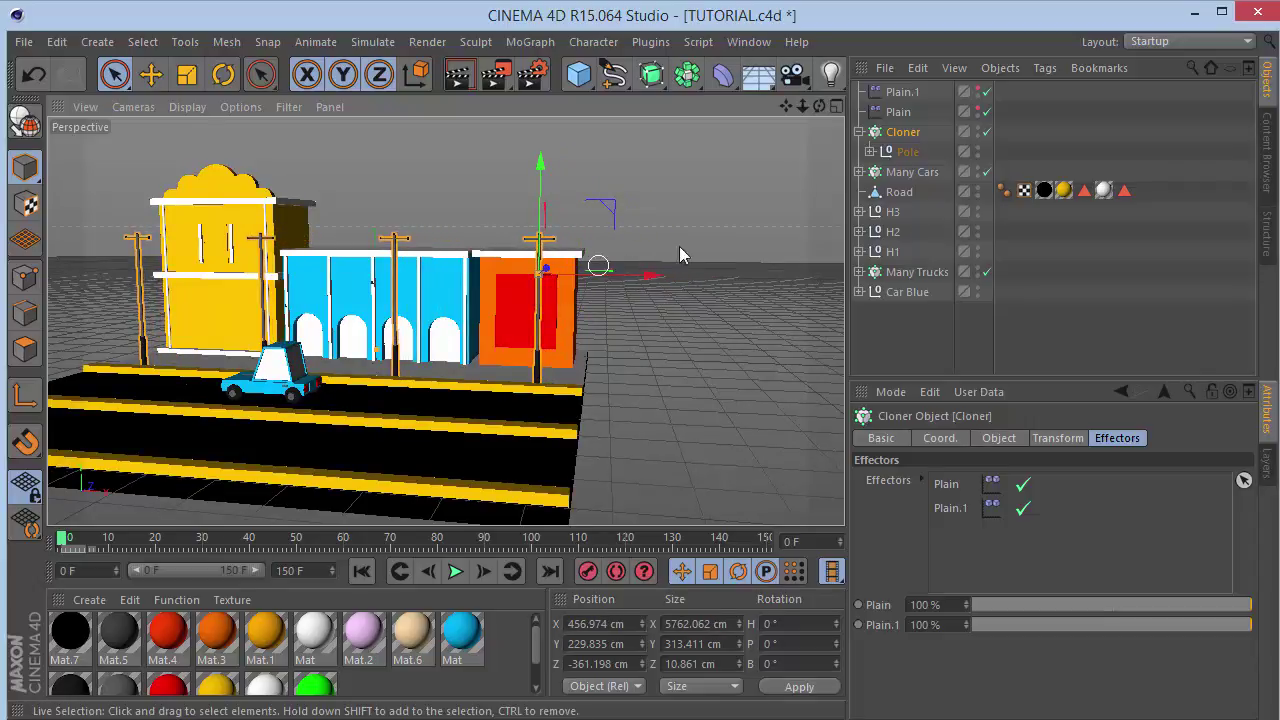
click(729, 166)
drag(802, 106, 778, 147)
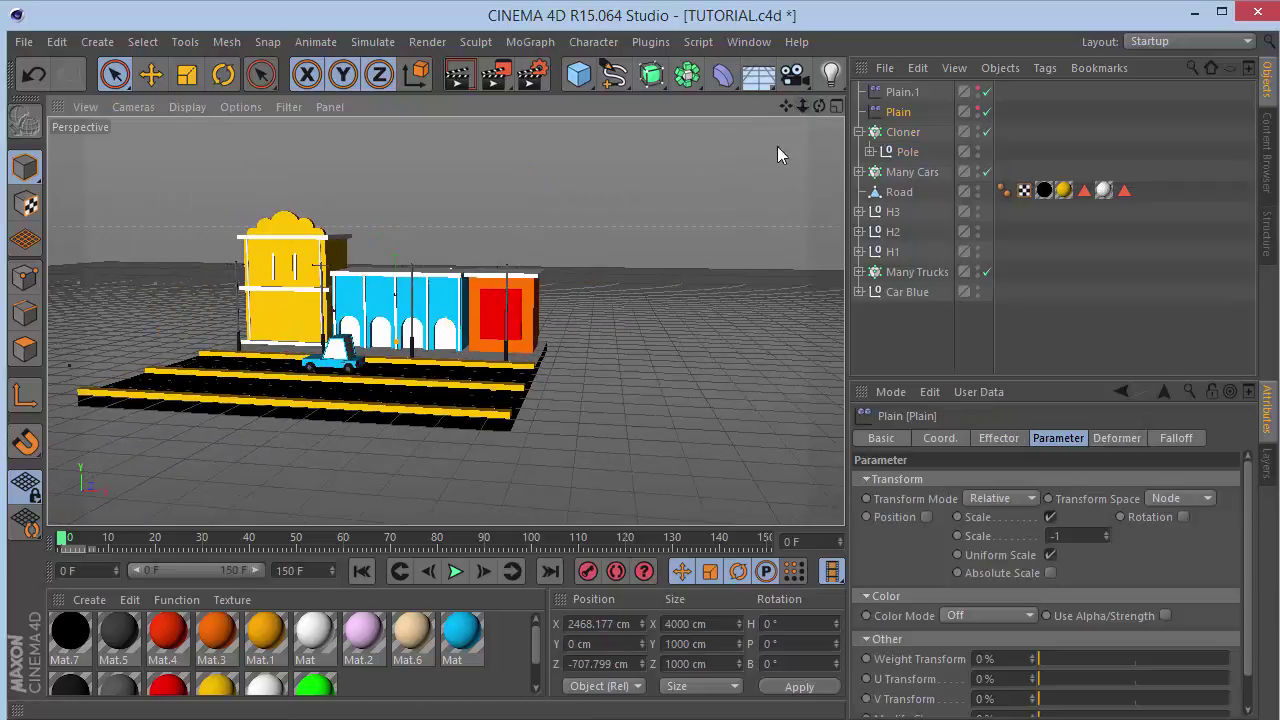
click(902, 131)
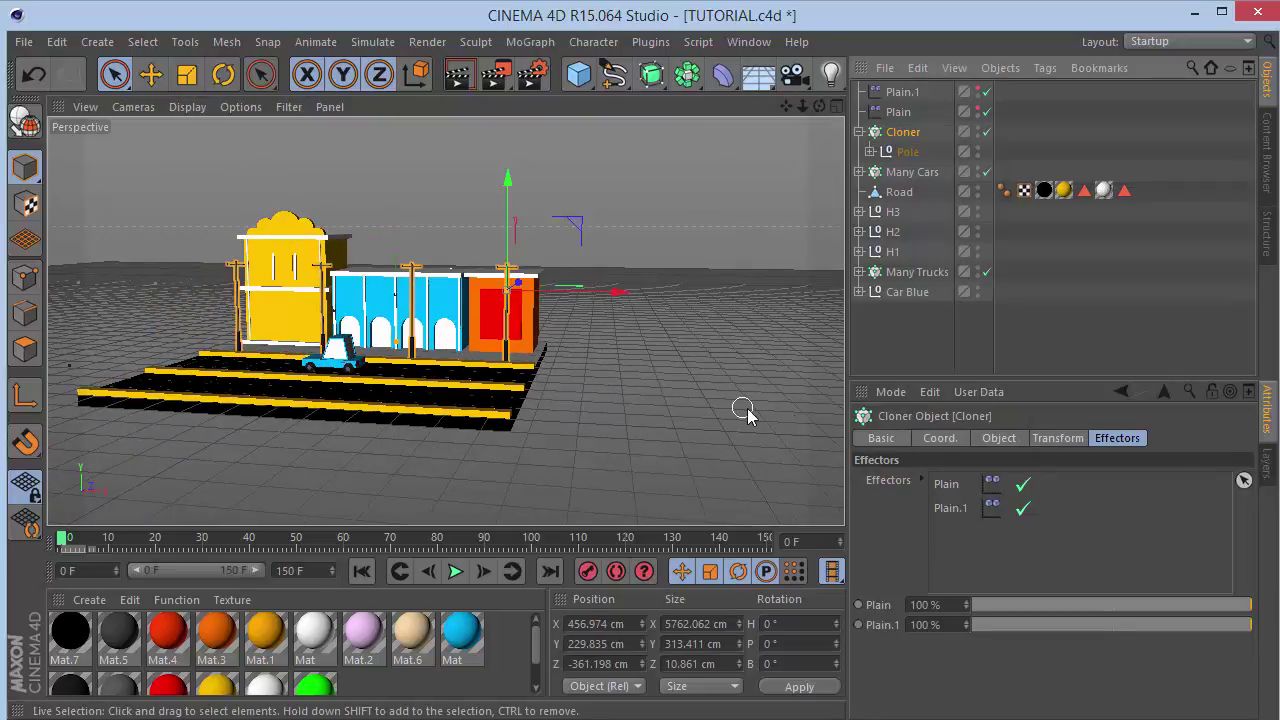
click(945, 440)
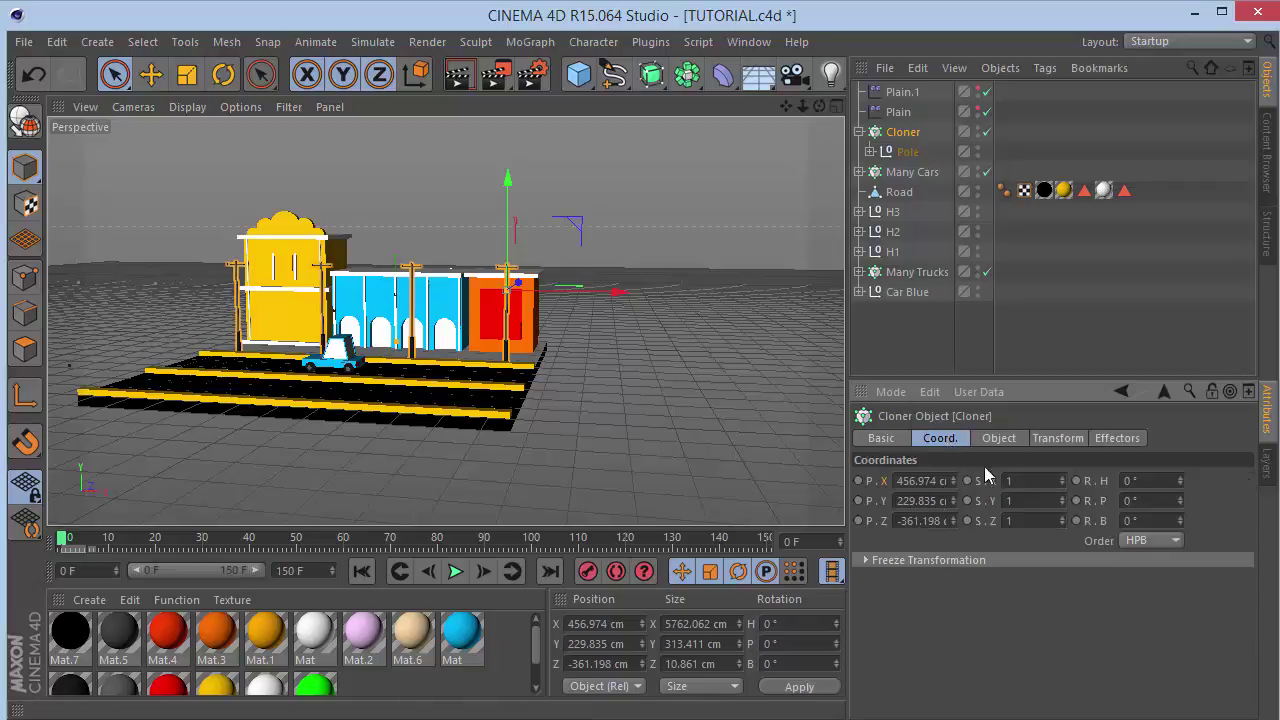
Keyframe the pole cloner's X position at frame 0 and at frame 150, moving it along X to about 6286 cm for the second key.
click(1000, 440)
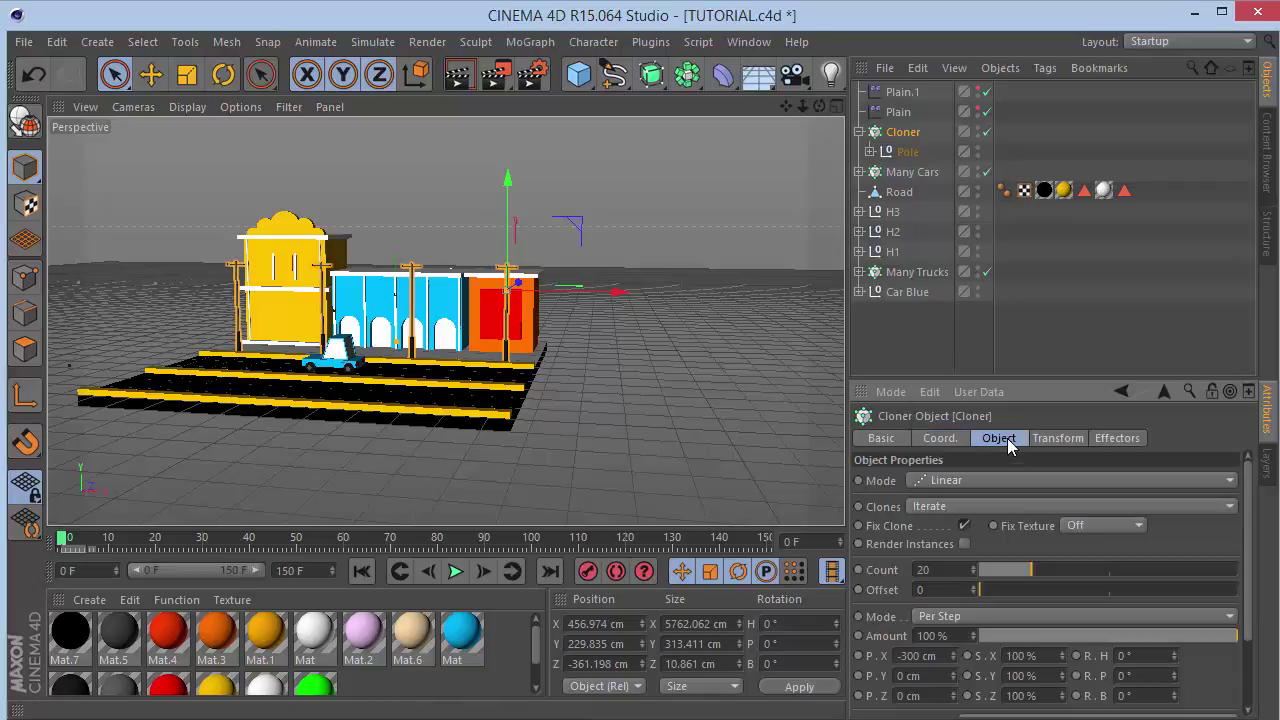
click(941, 439)
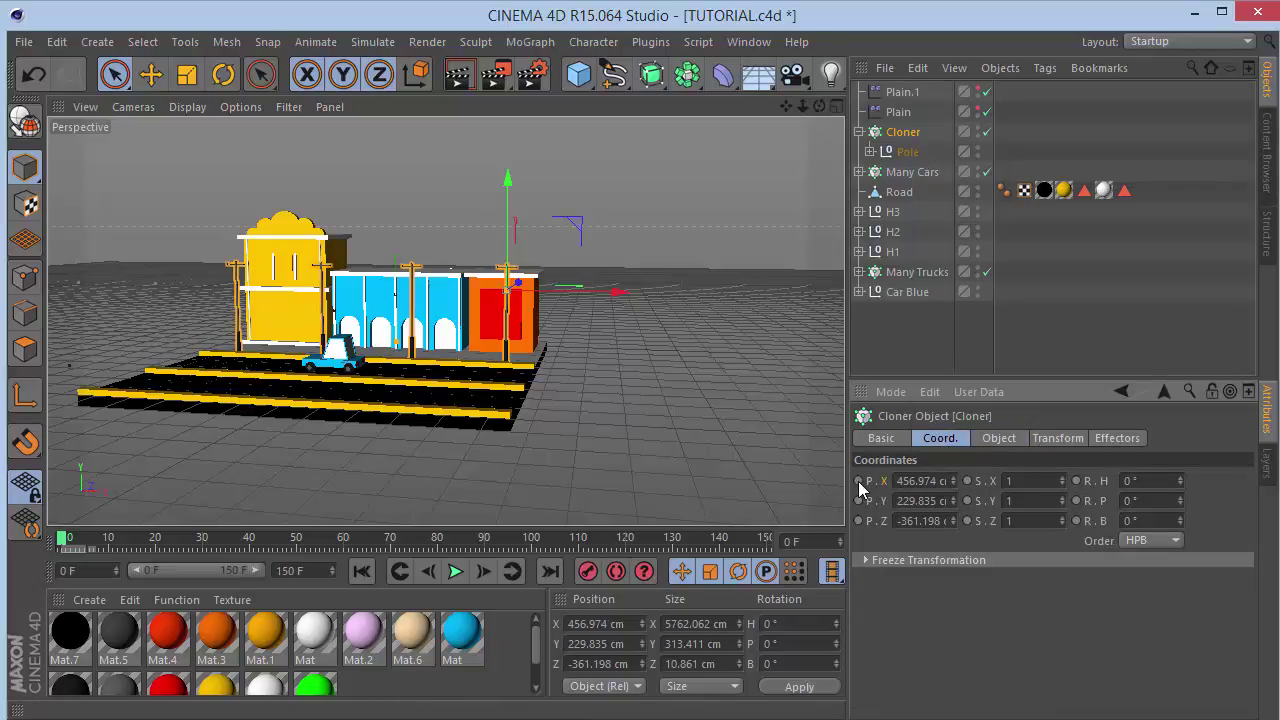
click(765, 540)
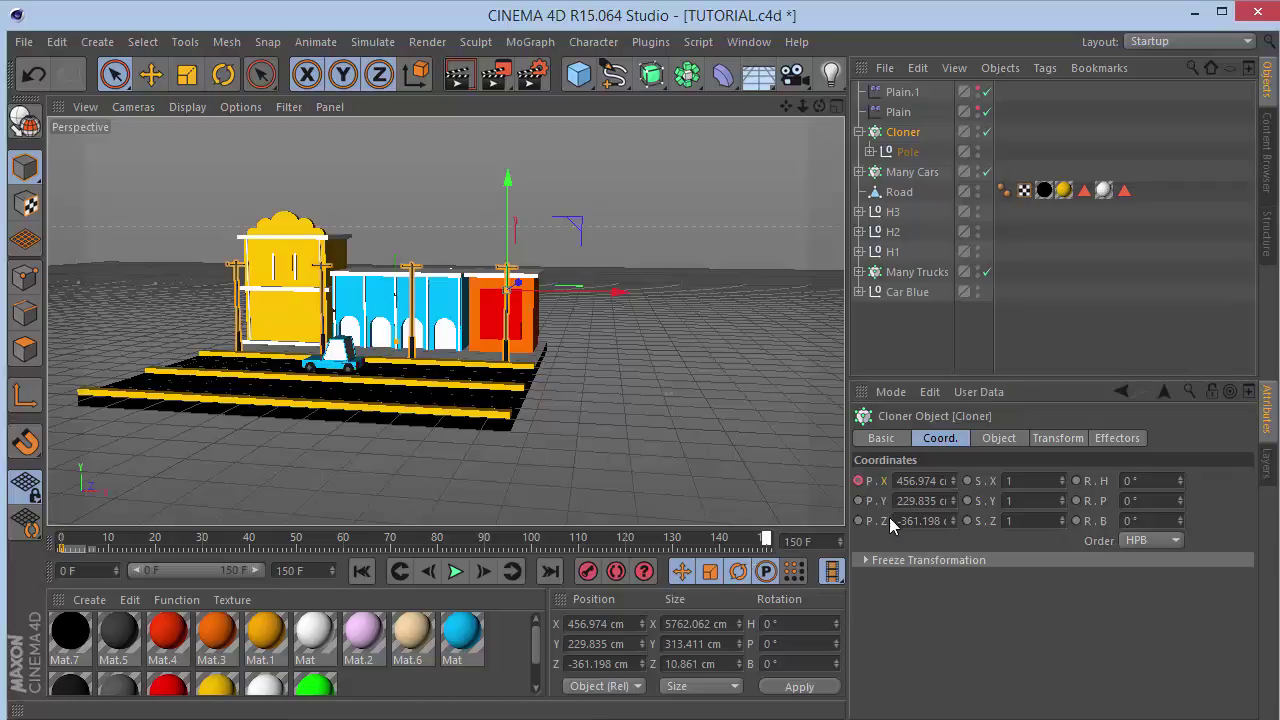
drag(615, 291, 742, 312)
drag(780, 295, 1210, 303)
drag(770, 326, 770, 329)
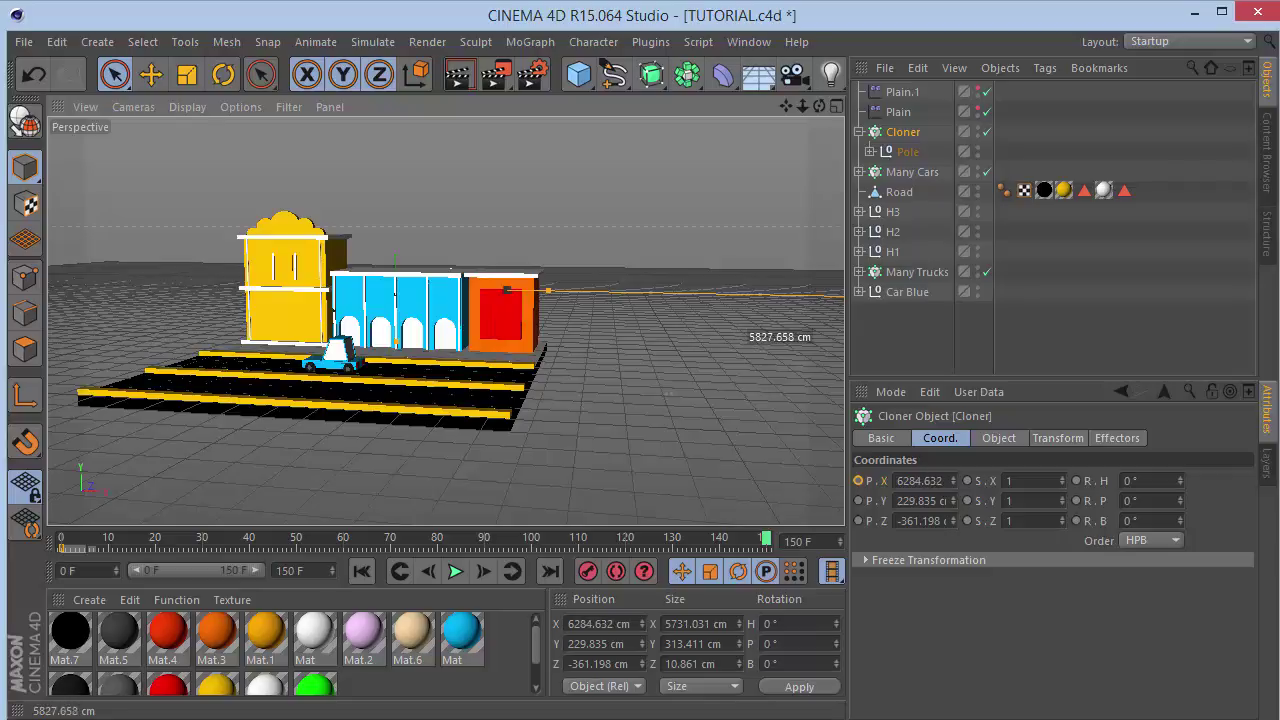
drag(770, 329, 770, 330)
ctrl+click(858, 481)
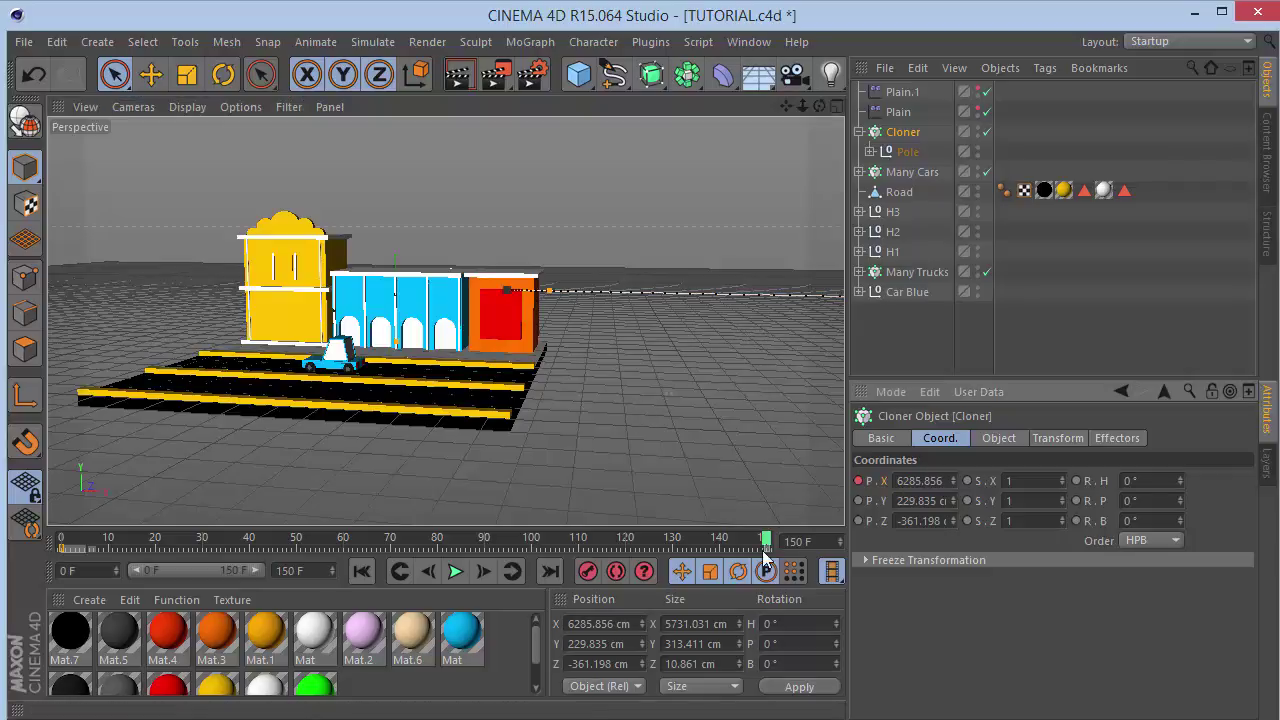
Set the interpolation of the pole cloner's position keys at frames 150 and 0 to Linear.
click(762, 548)
click(1003, 505)
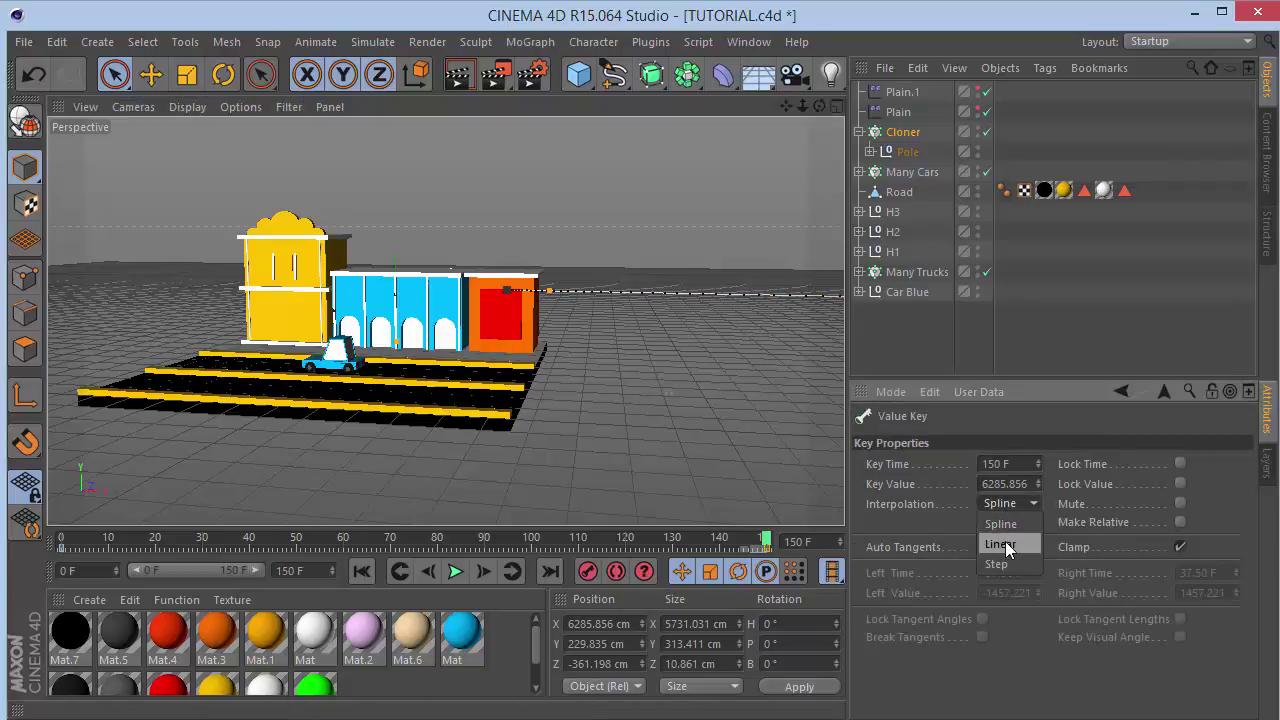
click(1005, 544)
click(63, 547)
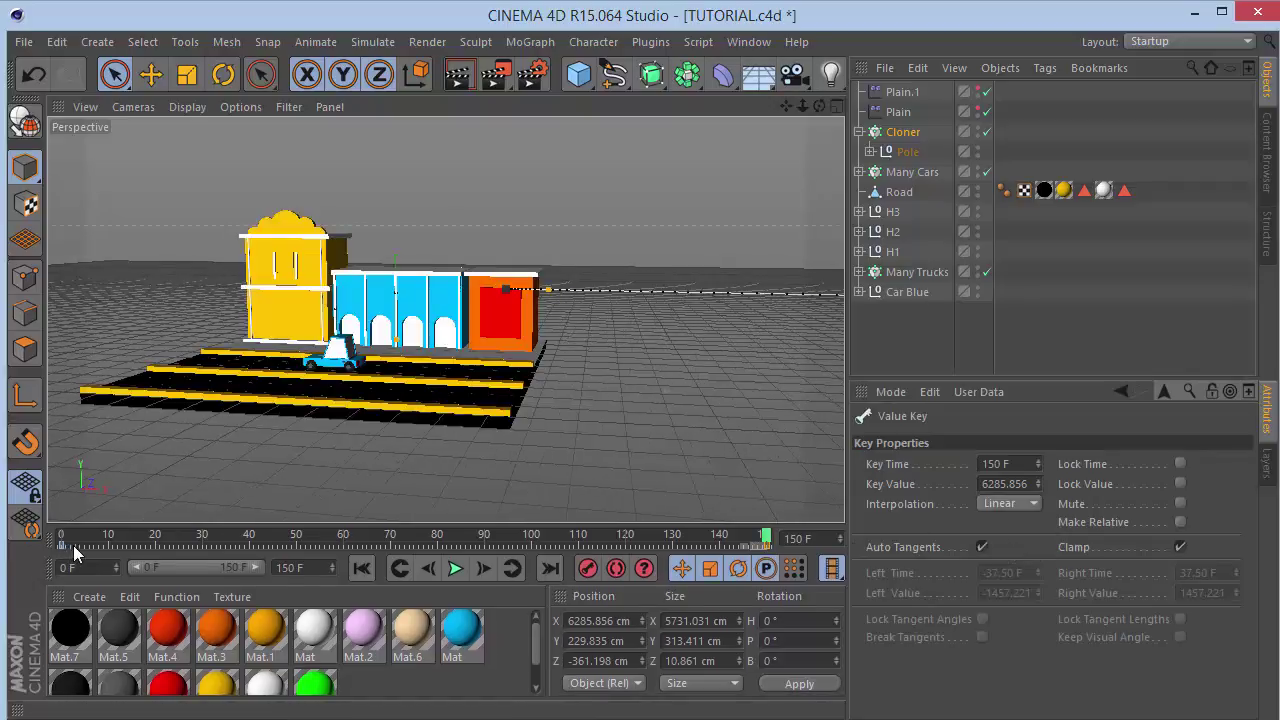
click(1028, 504)
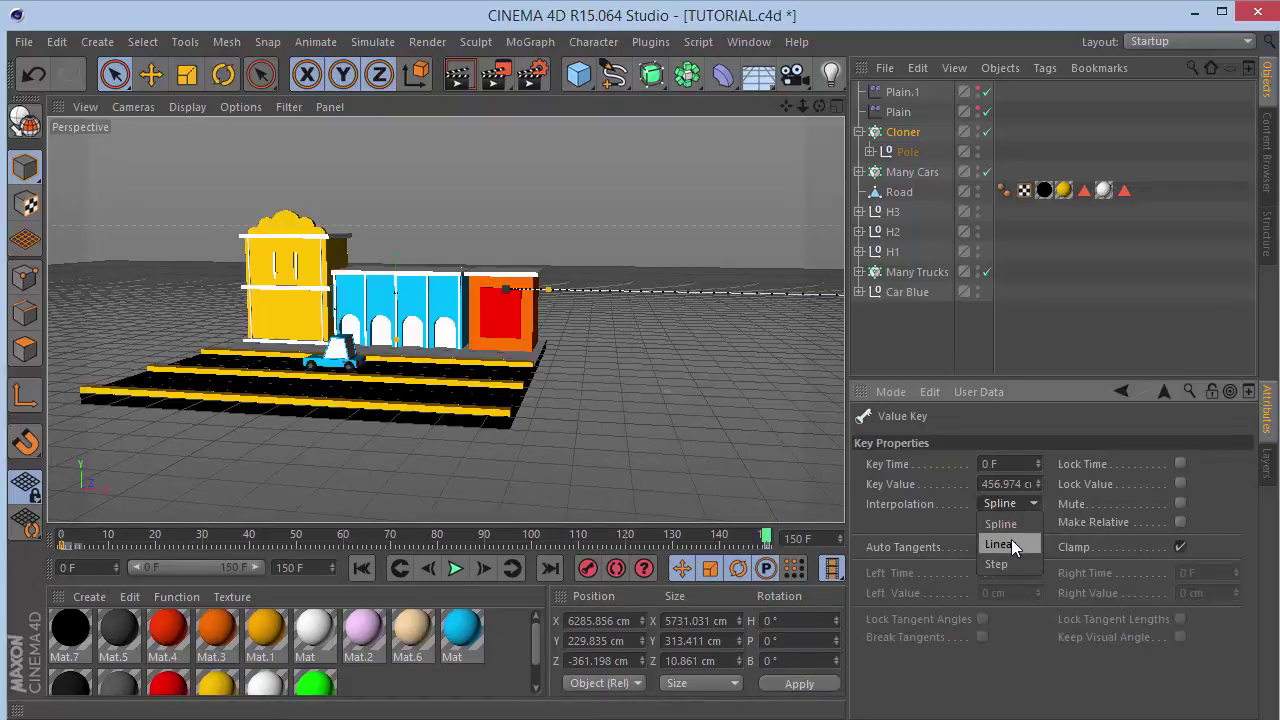
click(1005, 543)
Play and scrub the animation to examine how the poles shrink at the road end beside the orange building.
click(453, 567)
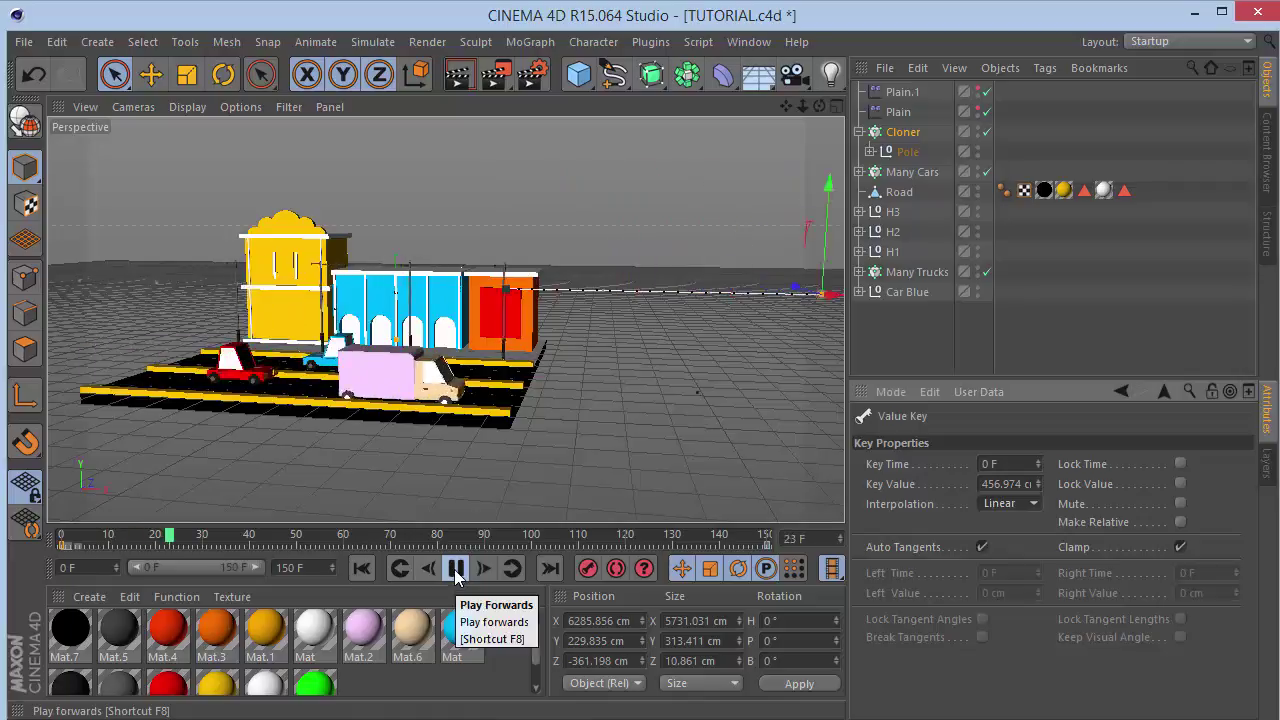
click(912, 322)
drag(820, 106, 872, 168)
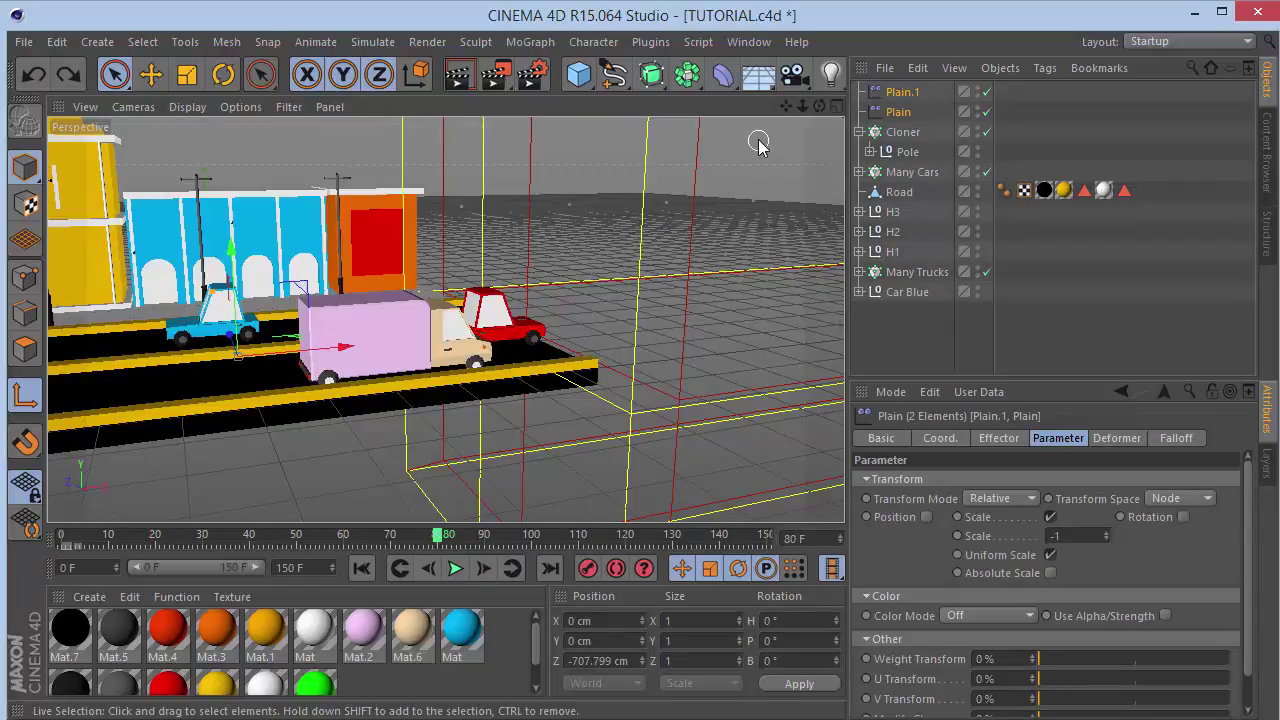
drag(787, 107, 807, 168)
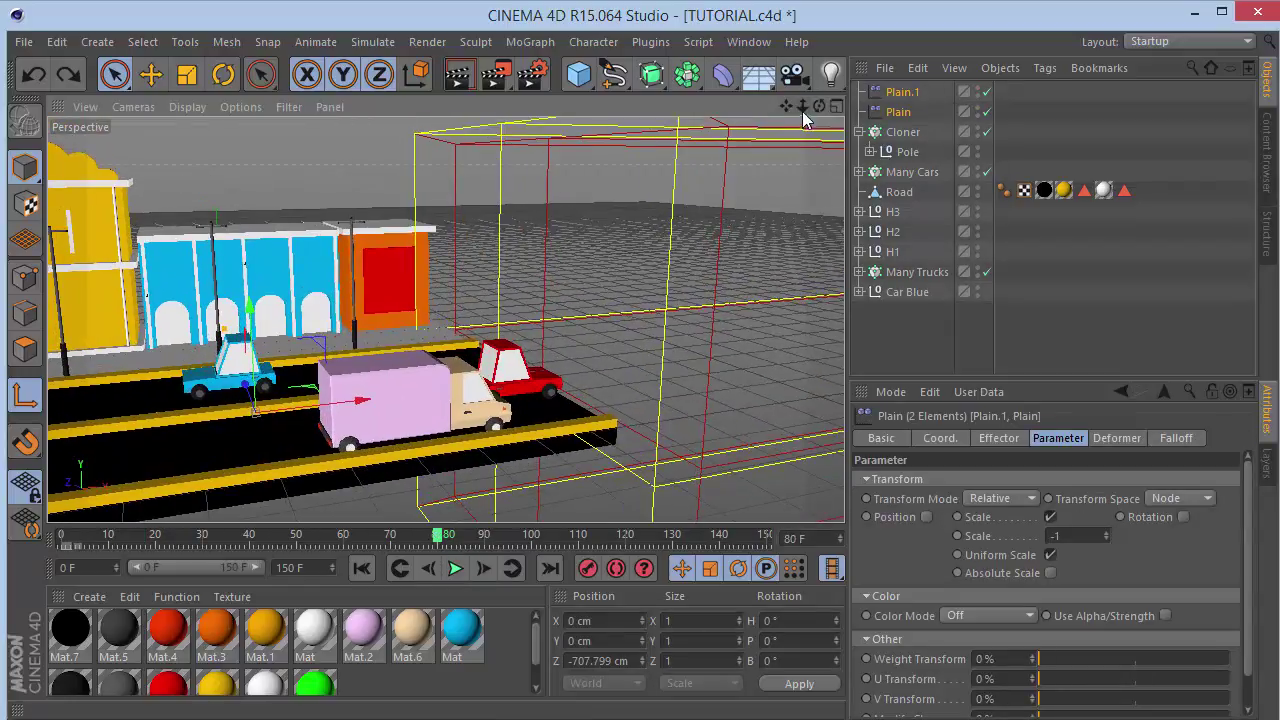
drag(803, 111, 980, 112)
click(978, 88)
drag(437, 545, 466, 542)
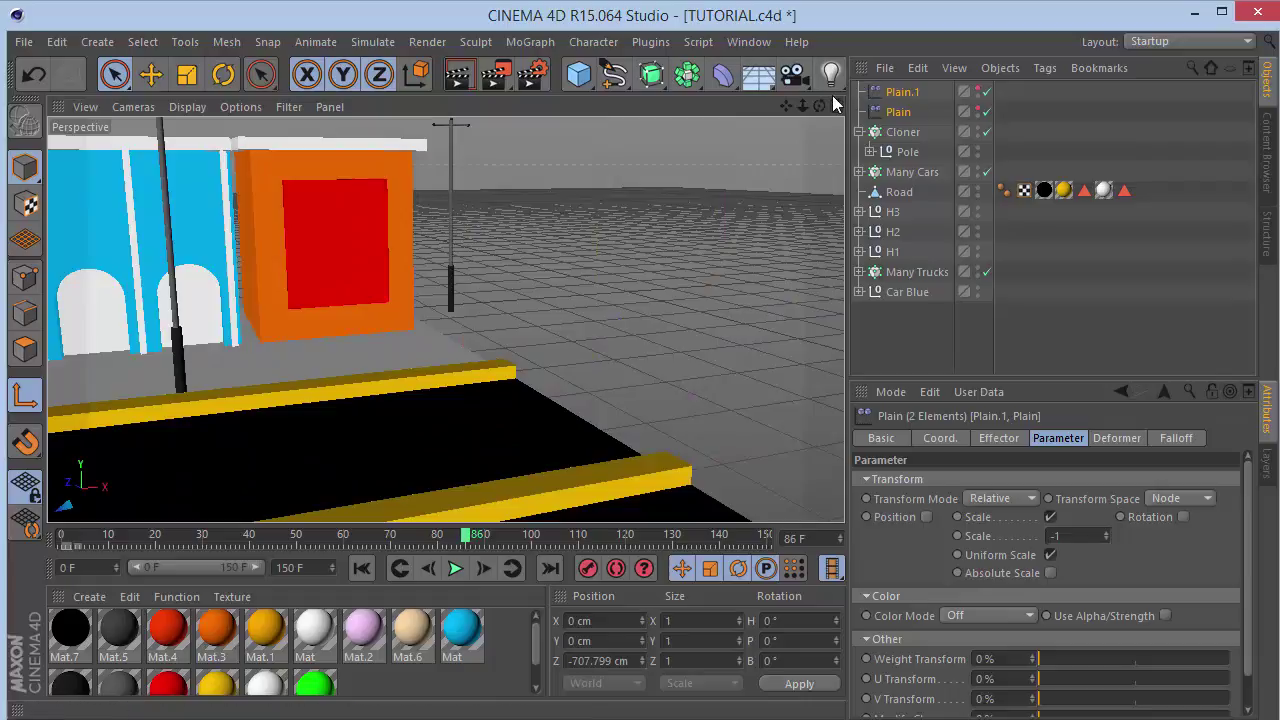
mouse_move(819, 106)
mouse_down()
mouse_move(758, 86)
mouse_move(821, 100)
mouse_up()
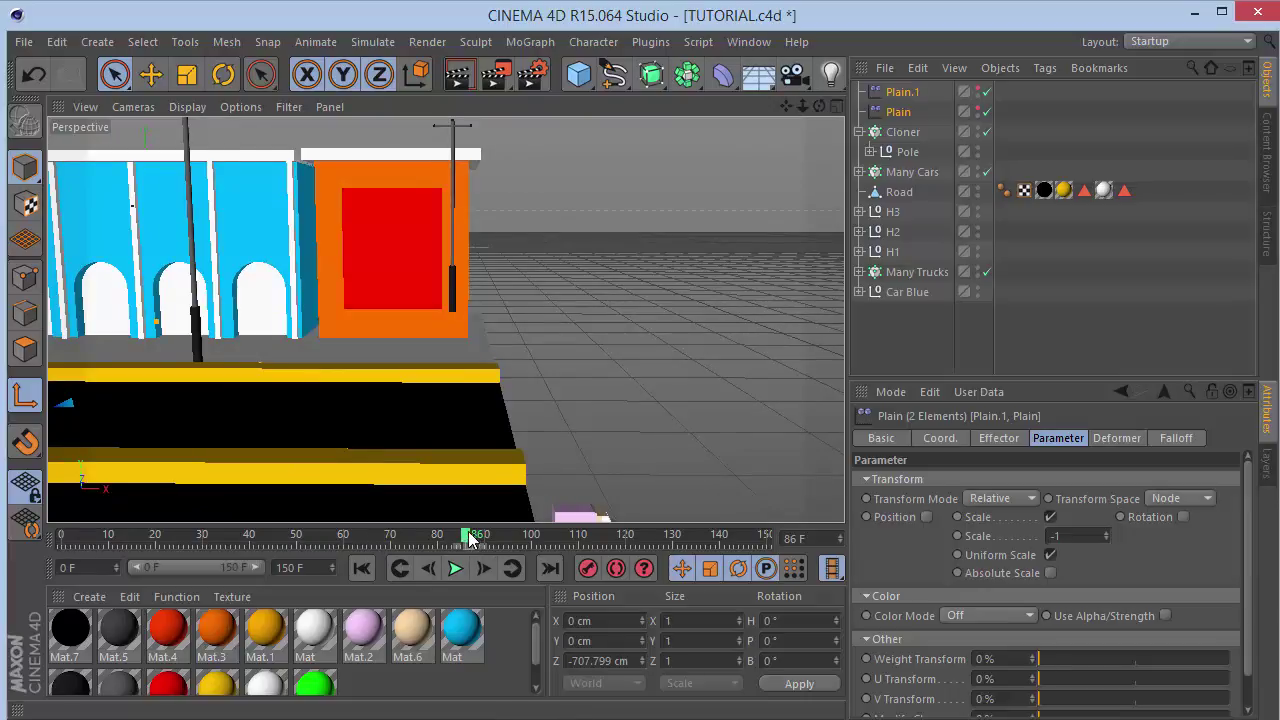
drag(470, 540, 36, 564)
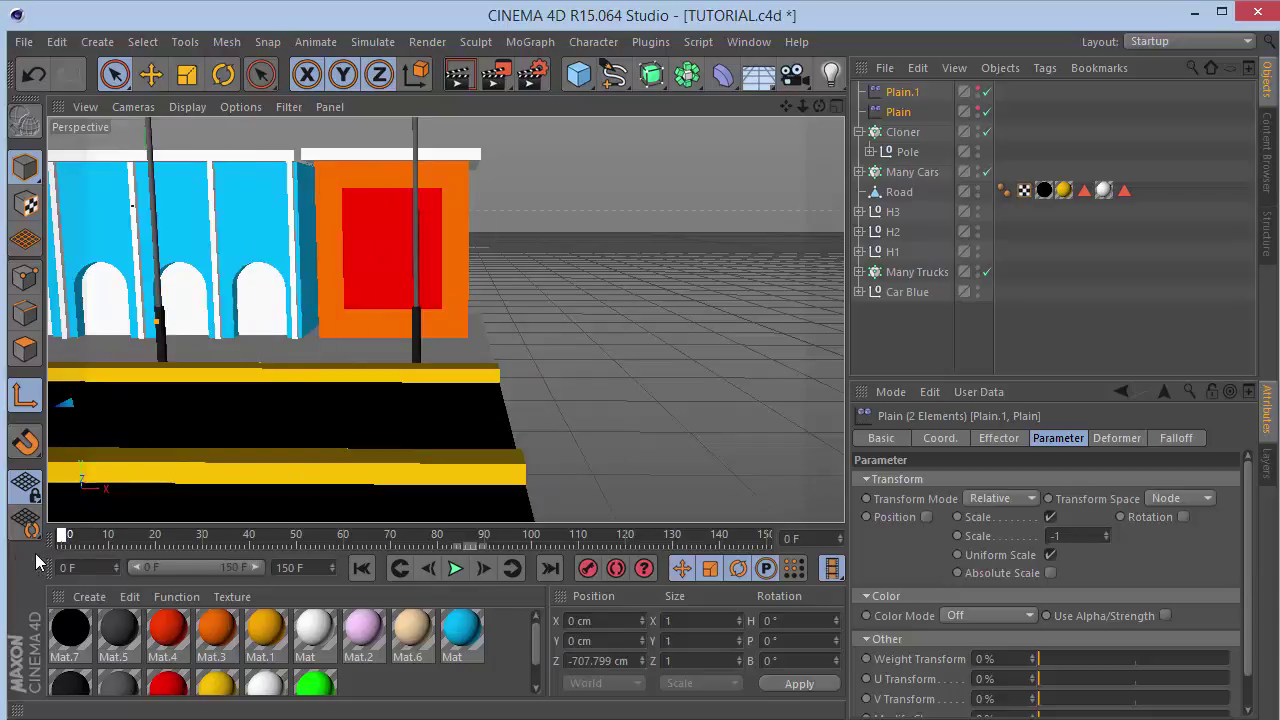
With the Plain effectors and the pole cloner switched off, lower the Pole null's axis to the pole's base, at Y about -227 cm.
click(986, 92)
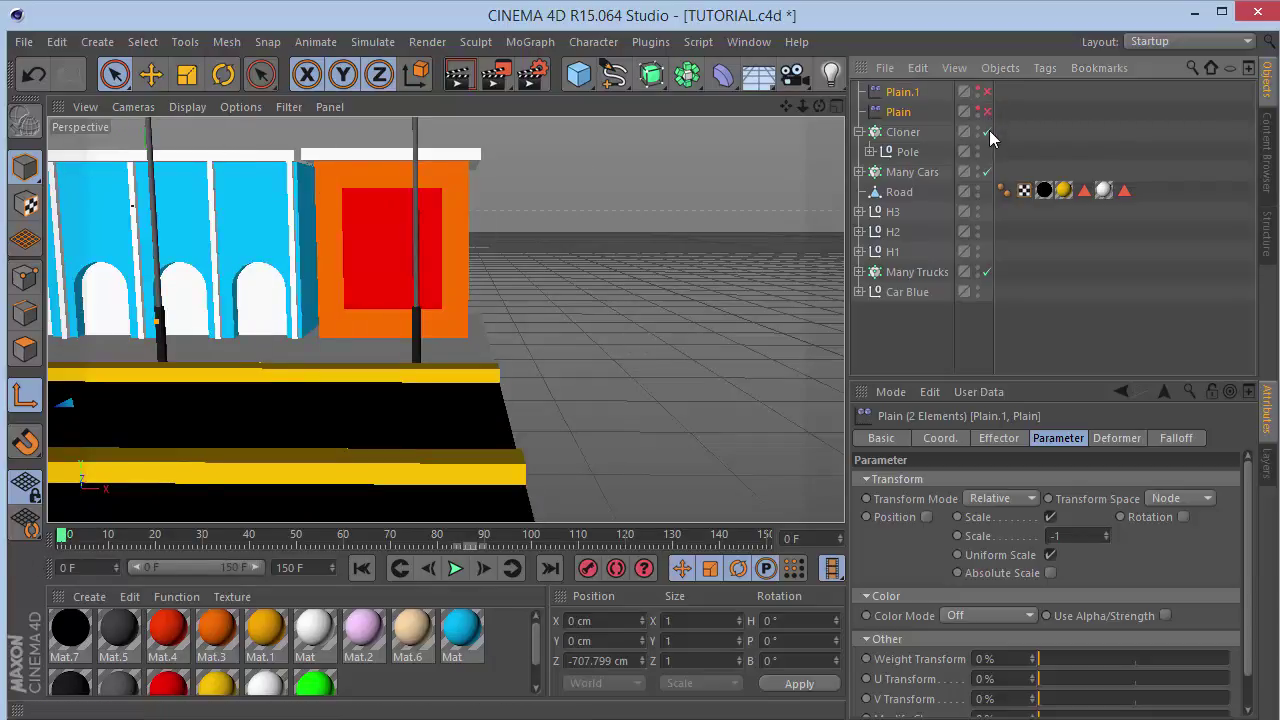
click(906, 153)
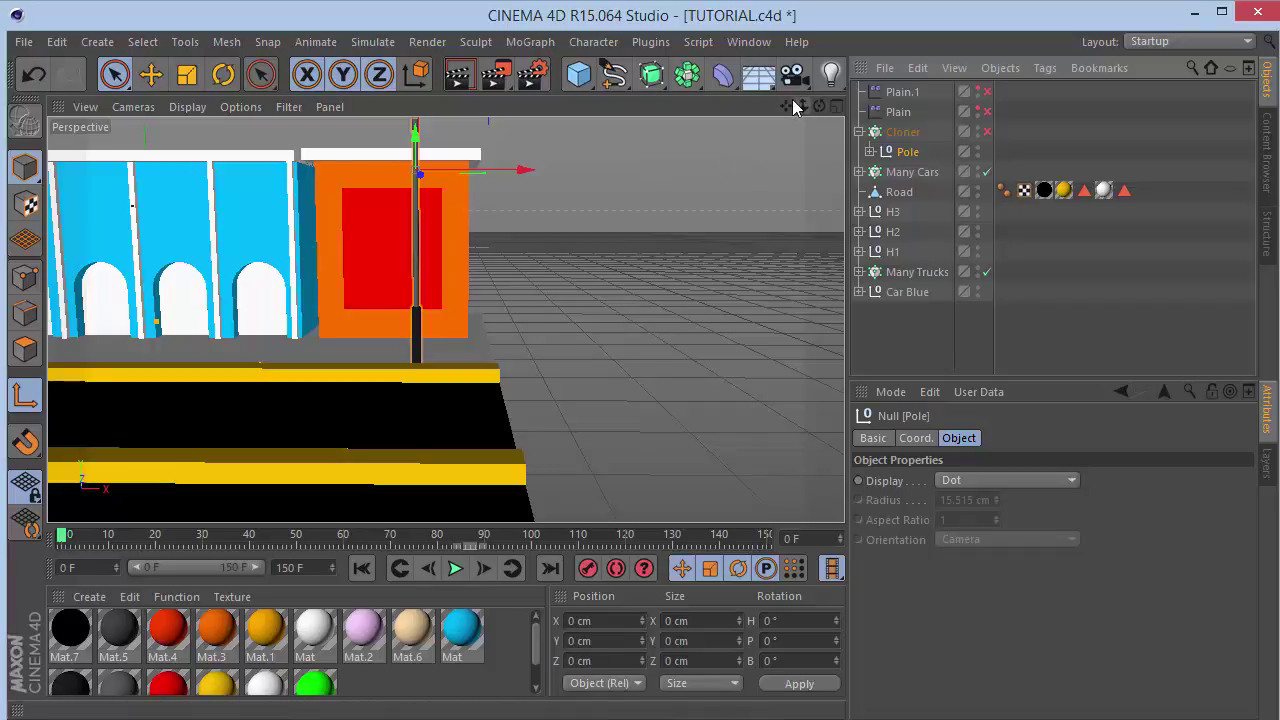
key(o)
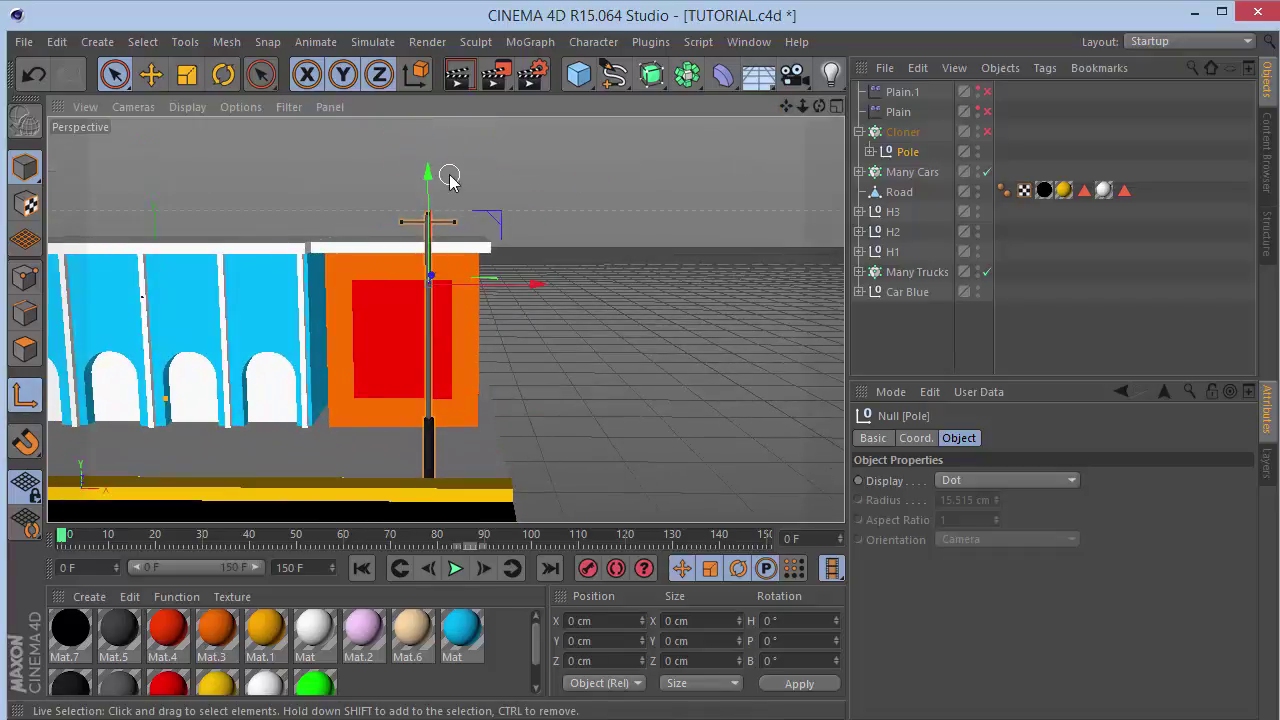
drag(429, 172, 432, 373)
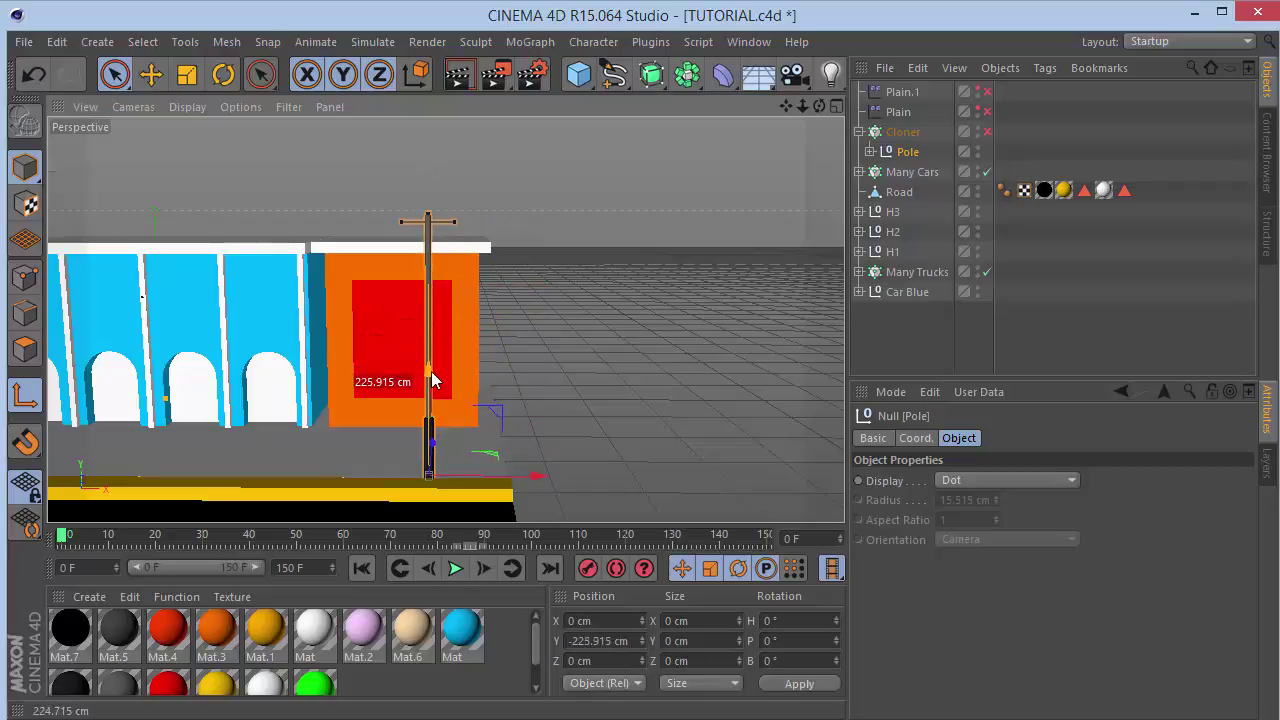
mouse_move(820, 105)
mouse_down()
mouse_move(700, 106)
mouse_move(820, 112)
mouse_up()
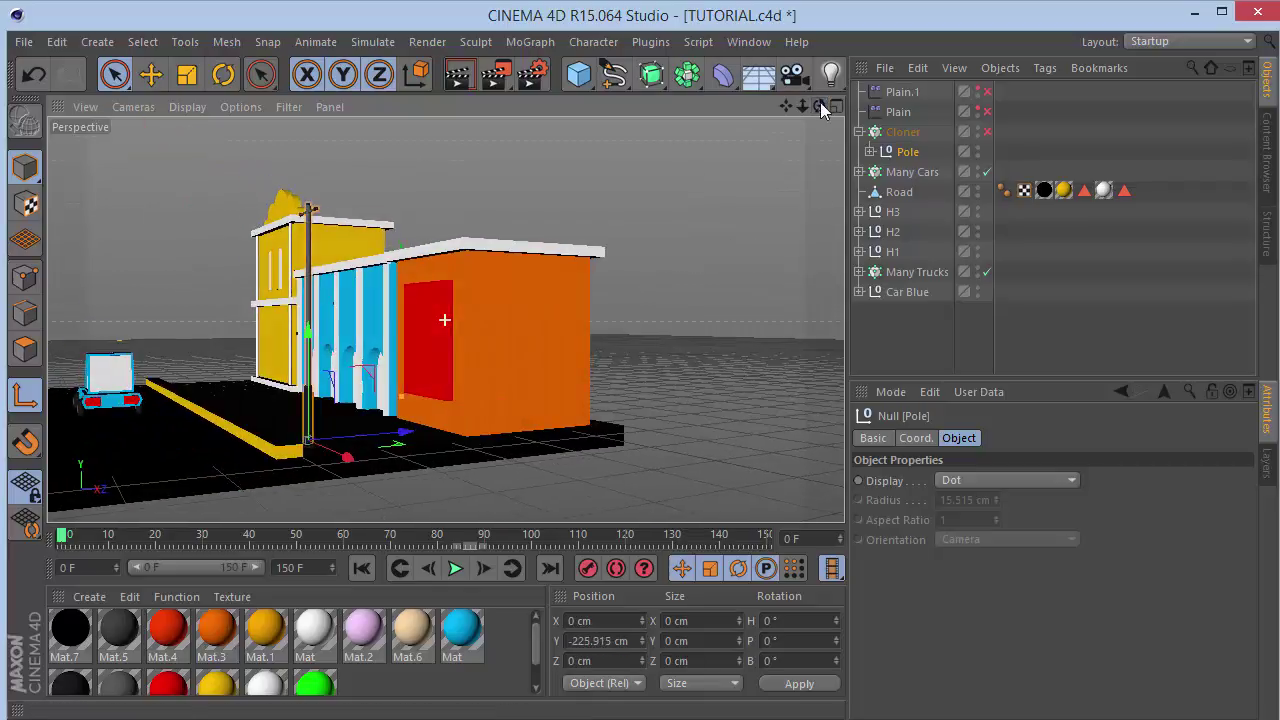
scroll(314, 445, up, 5)
scroll(314, 449, up, 3)
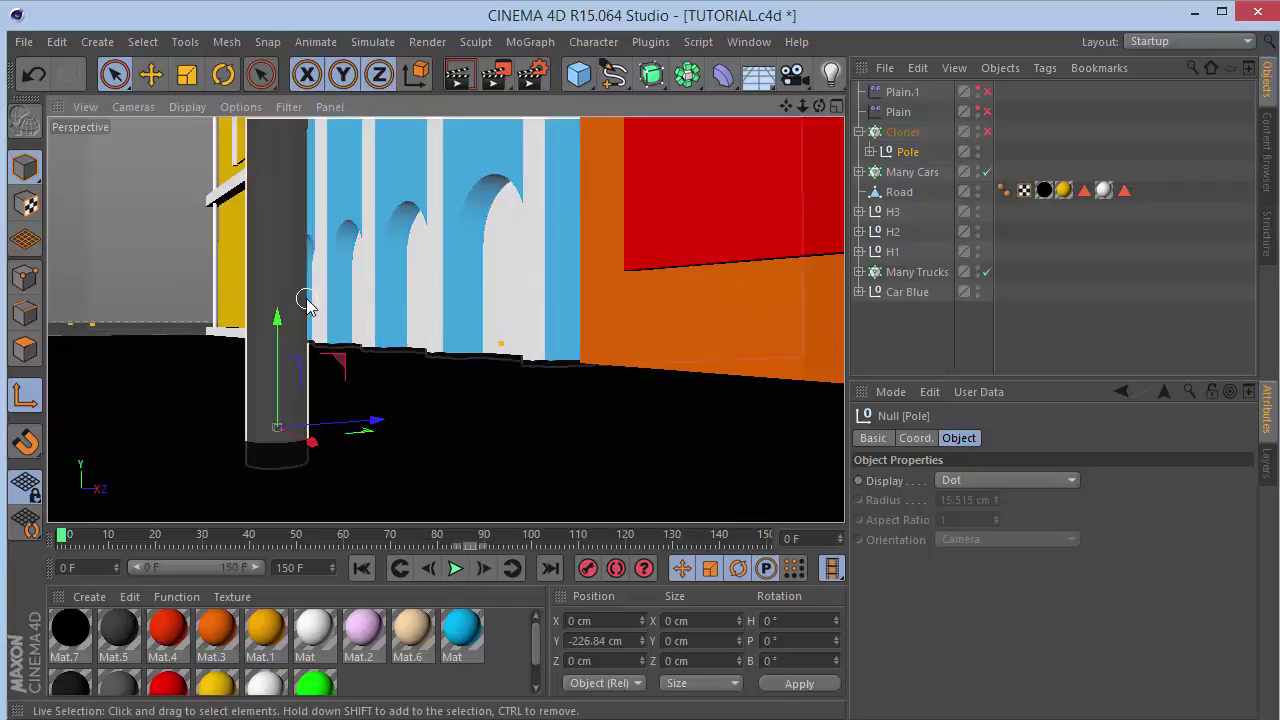
drag(802, 105, 700, 105)
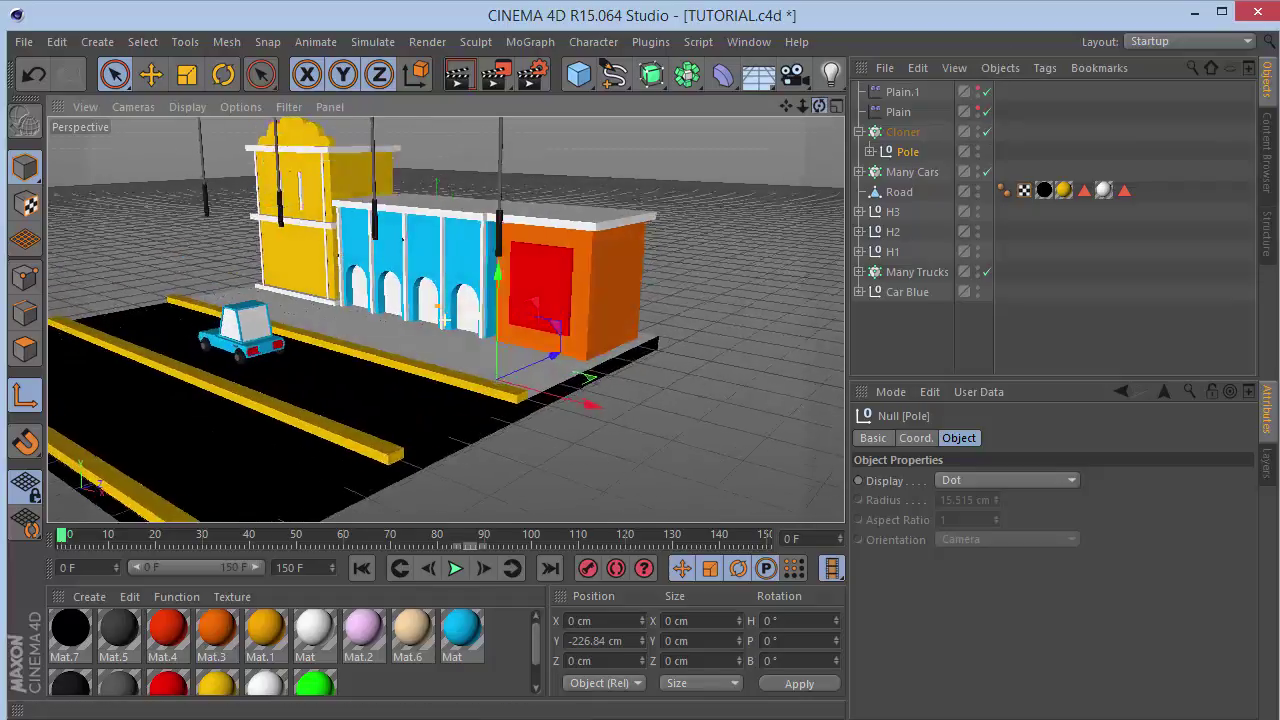
Lower the pole clones onto the sidewalk by setting the cloner's transform Y position to -229 cm, and check their bases in the front view.
drag(819, 106, 747, 212)
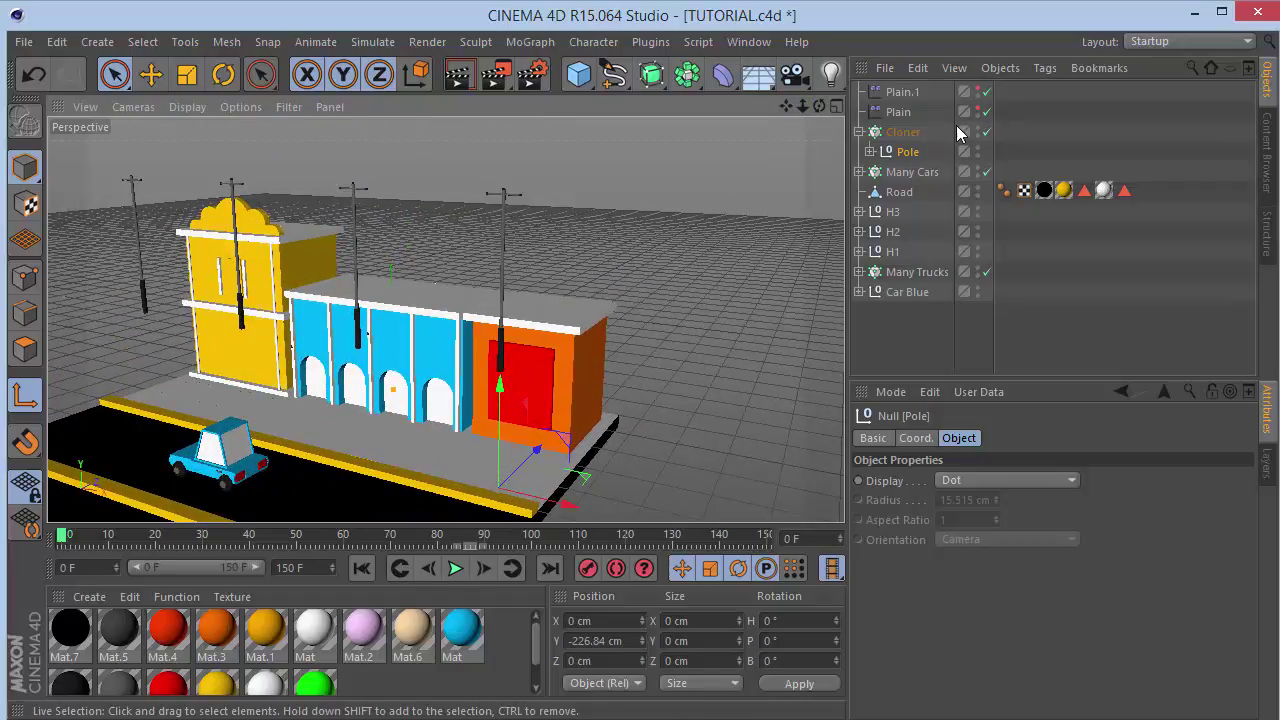
click(903, 133)
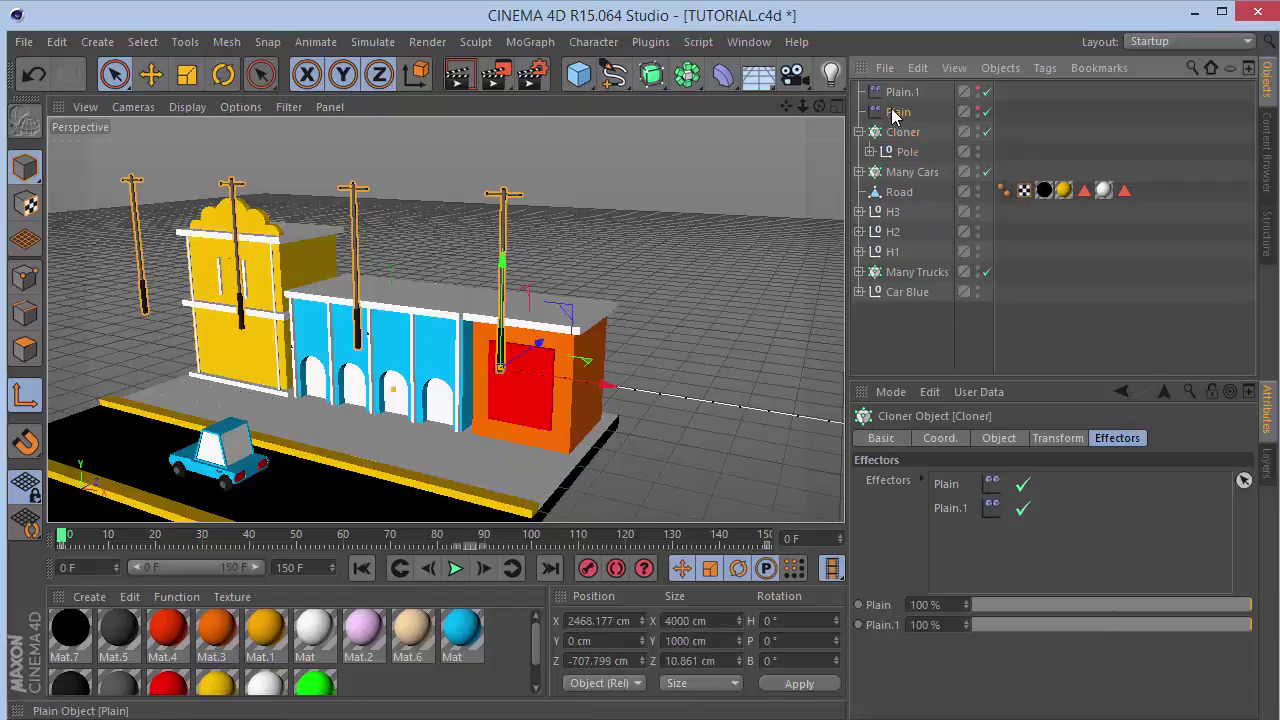
click(897, 93)
click(904, 133)
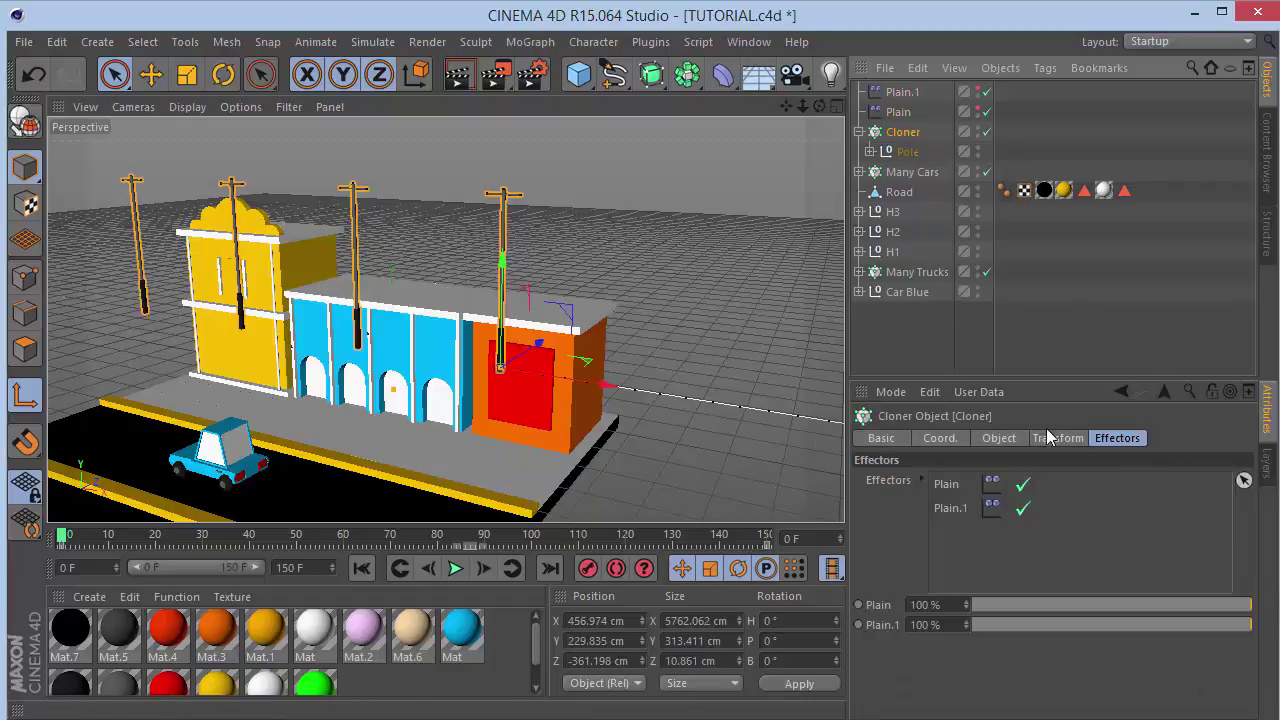
click(999, 438)
click(1057, 438)
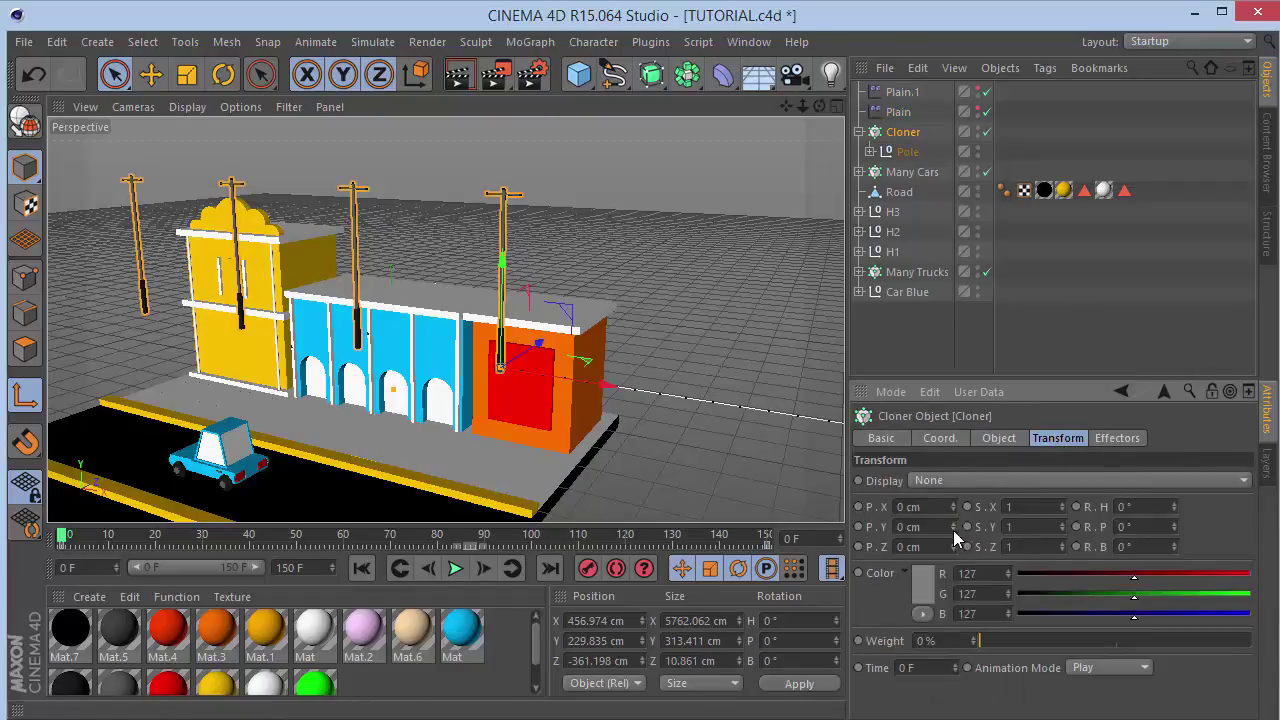
drag(953, 527, 953, 679)
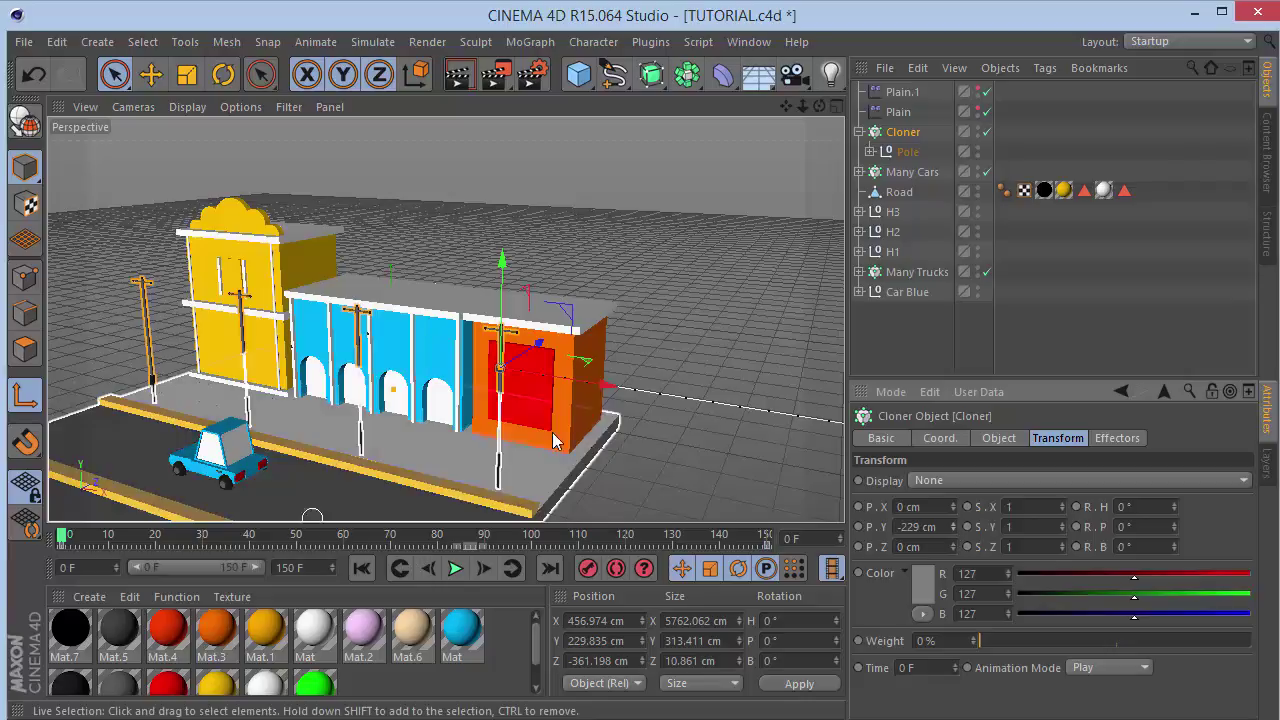
key(F4)
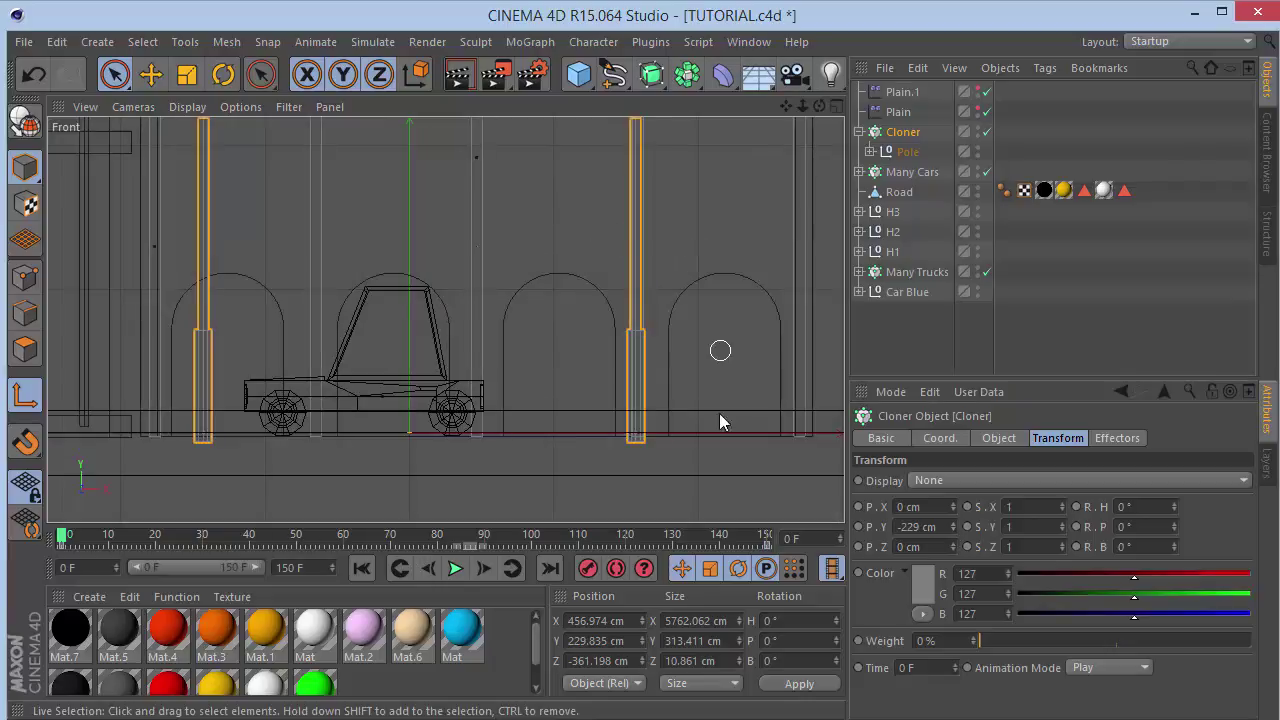
key(F1)
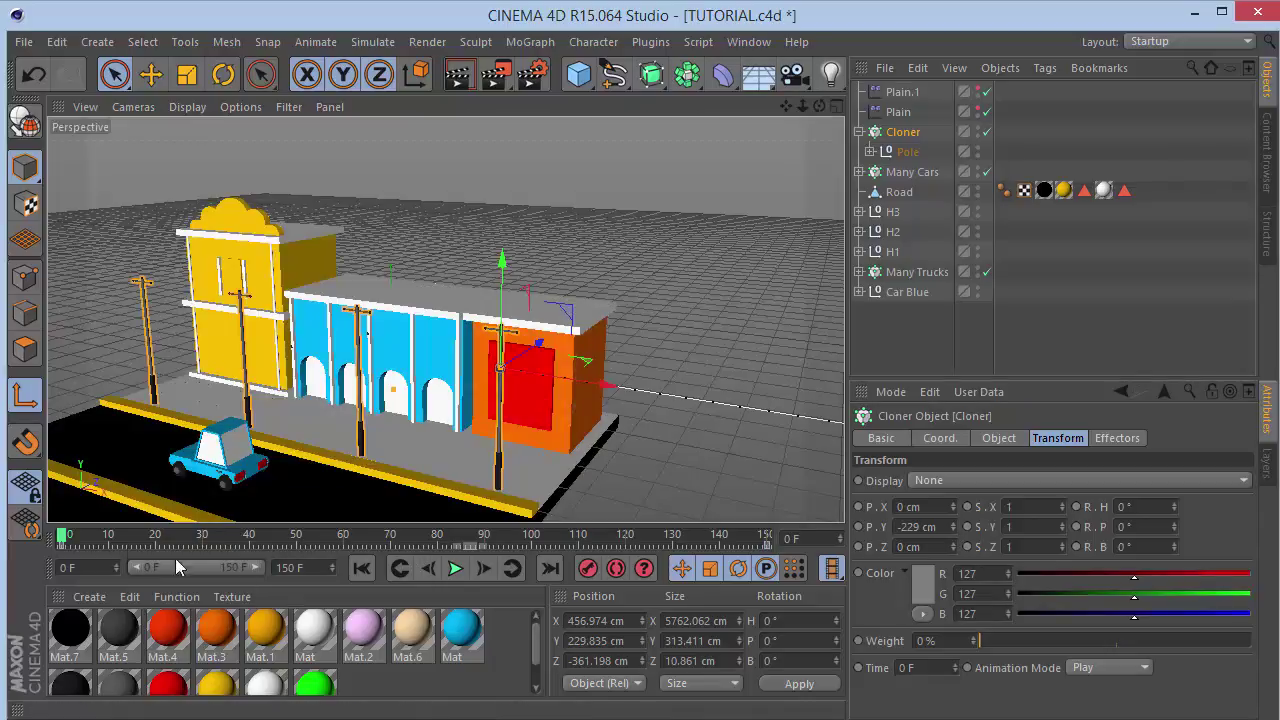
Scrub the animation between frames 0 and 34 and examine how the poles scale at both ends of the road.
mouse_move(63, 537)
mouse_down()
mouse_move(92, 537)
mouse_move(71, 537)
mouse_up()
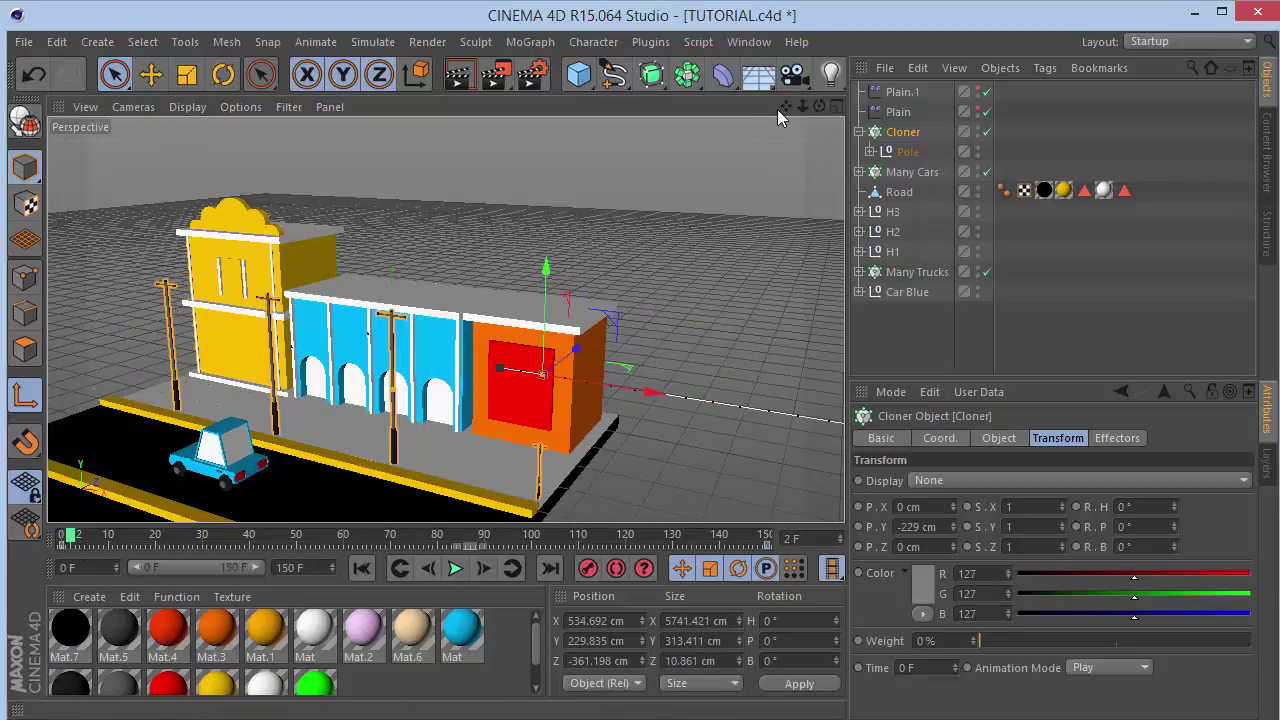
drag(786, 106, 940, 106)
drag(72, 537, 130, 540)
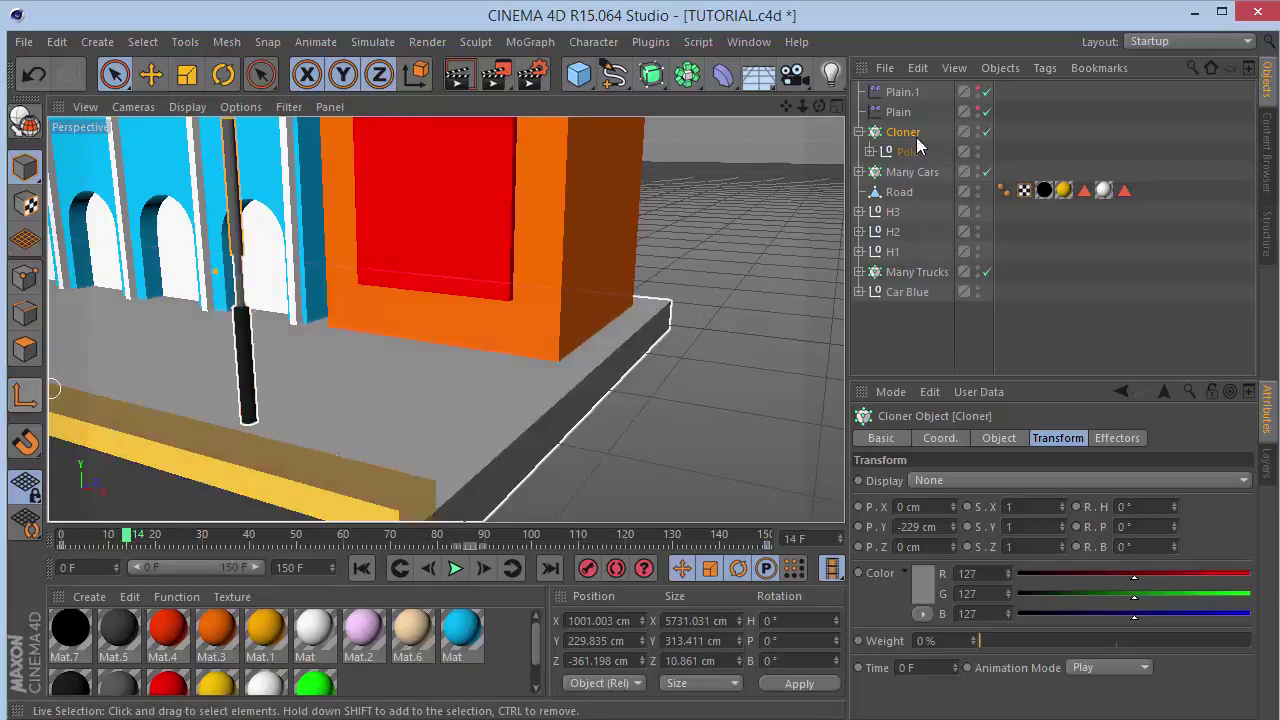
drag(818, 107, 820, 120)
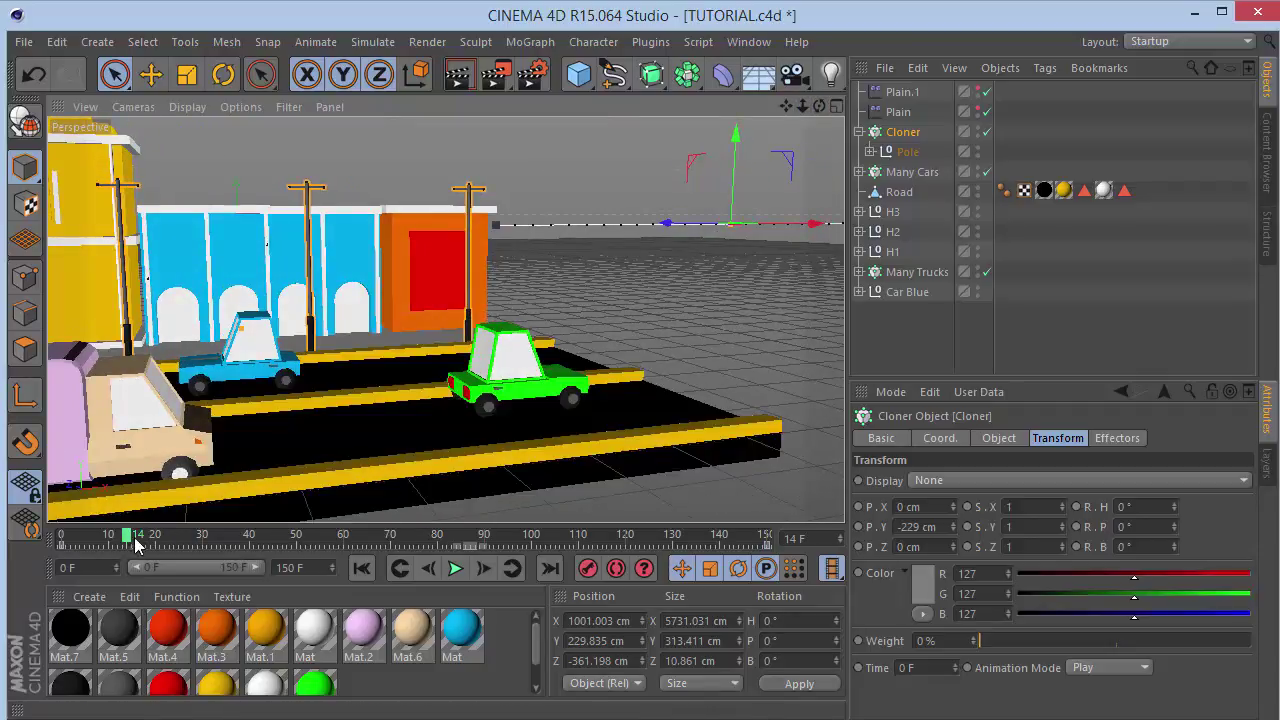
drag(130, 537, 198, 537)
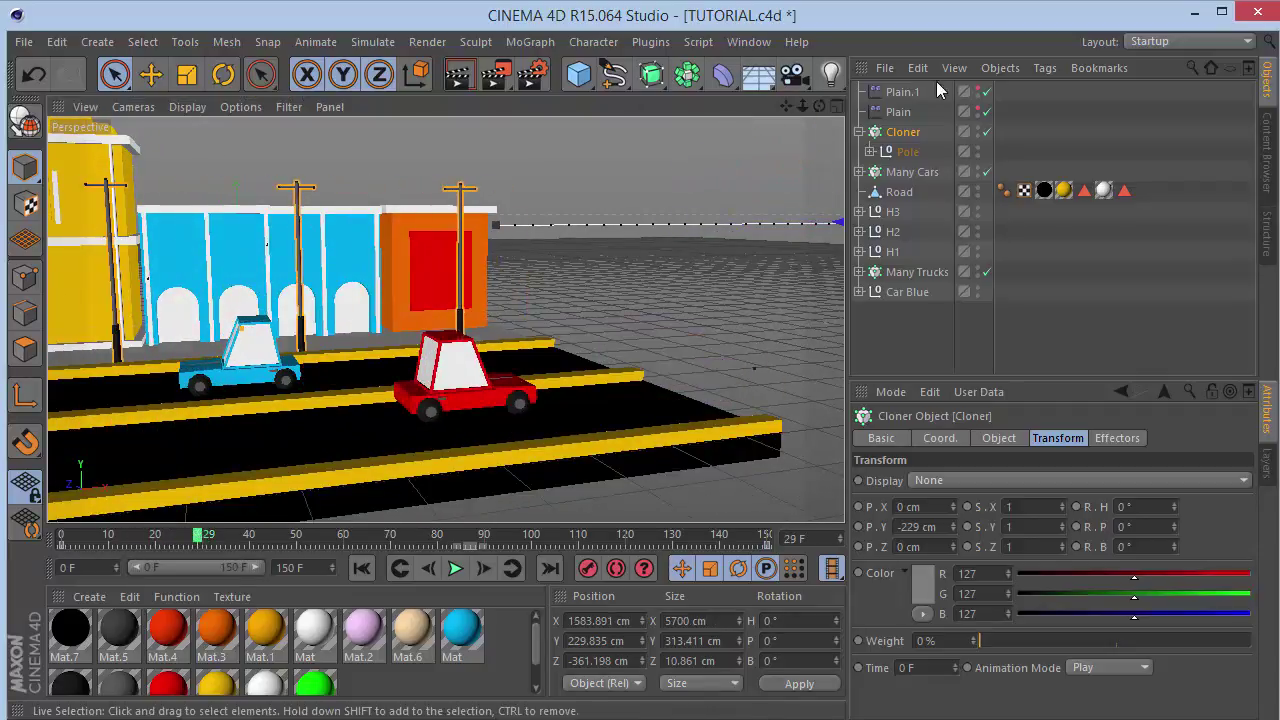
drag(782, 110, 785, 108)
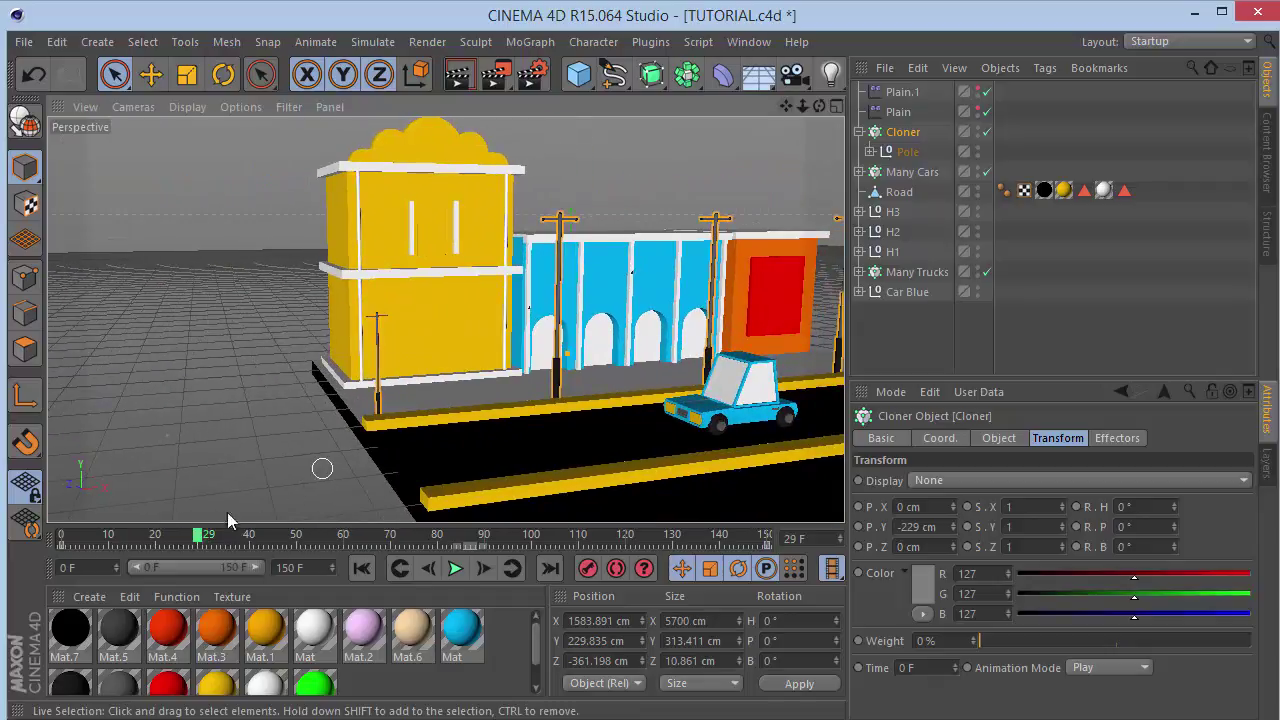
mouse_move(198, 537)
mouse_down()
mouse_move(166, 537)
mouse_move(220, 537)
mouse_up()
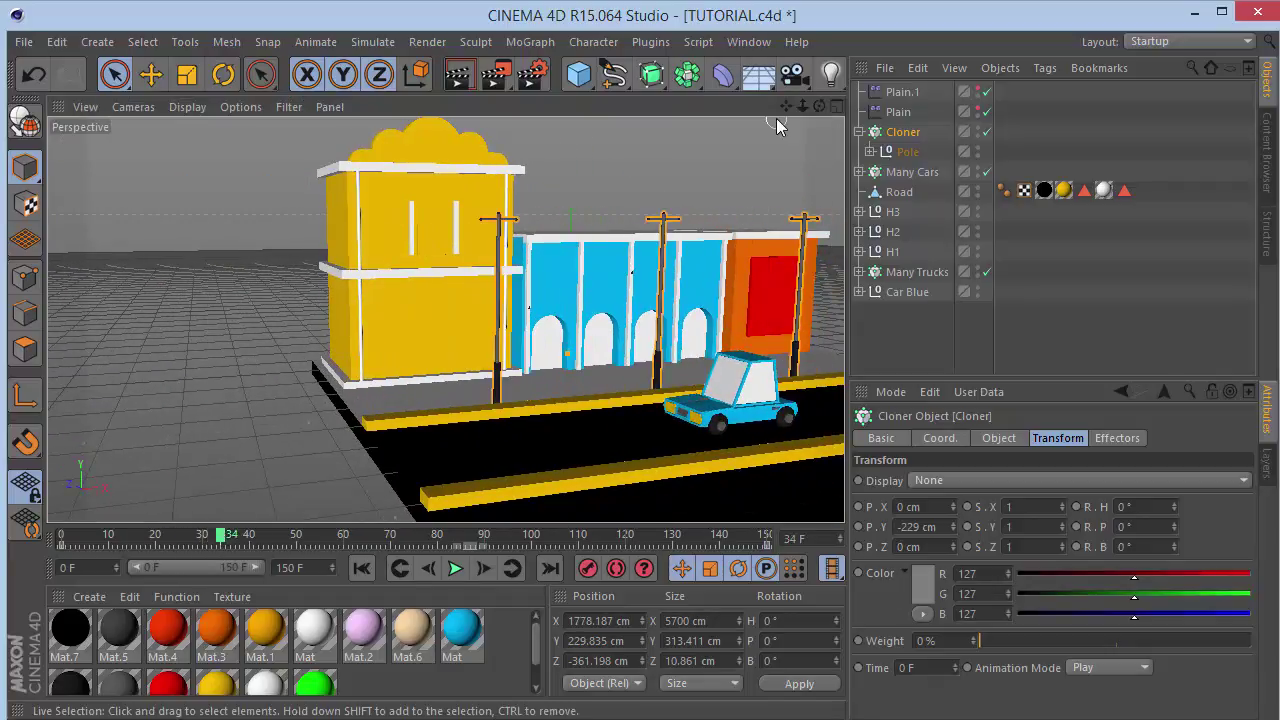
drag(785, 106, 291, 56)
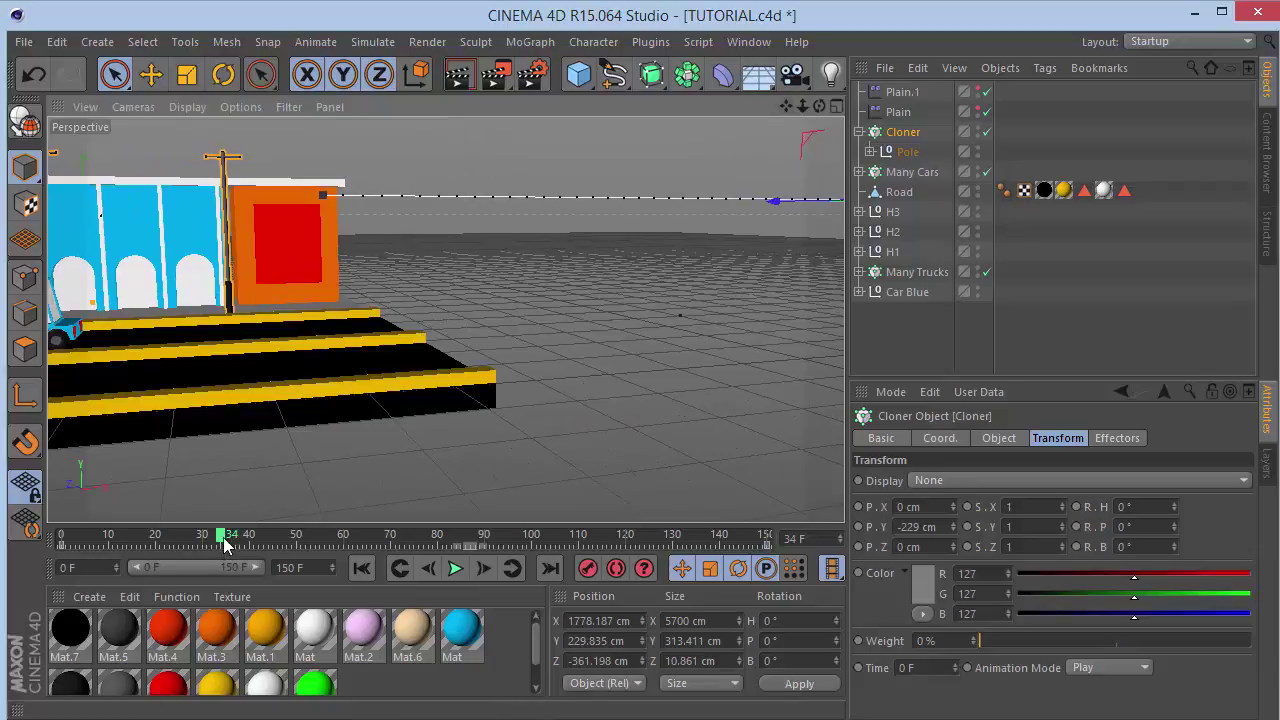
Scrub to frame 91, view the whole street from above, and play the animation from the start to examine the moving poles and vehicles.
drag(224, 537, 487, 491)
drag(786, 106, 920, 100)
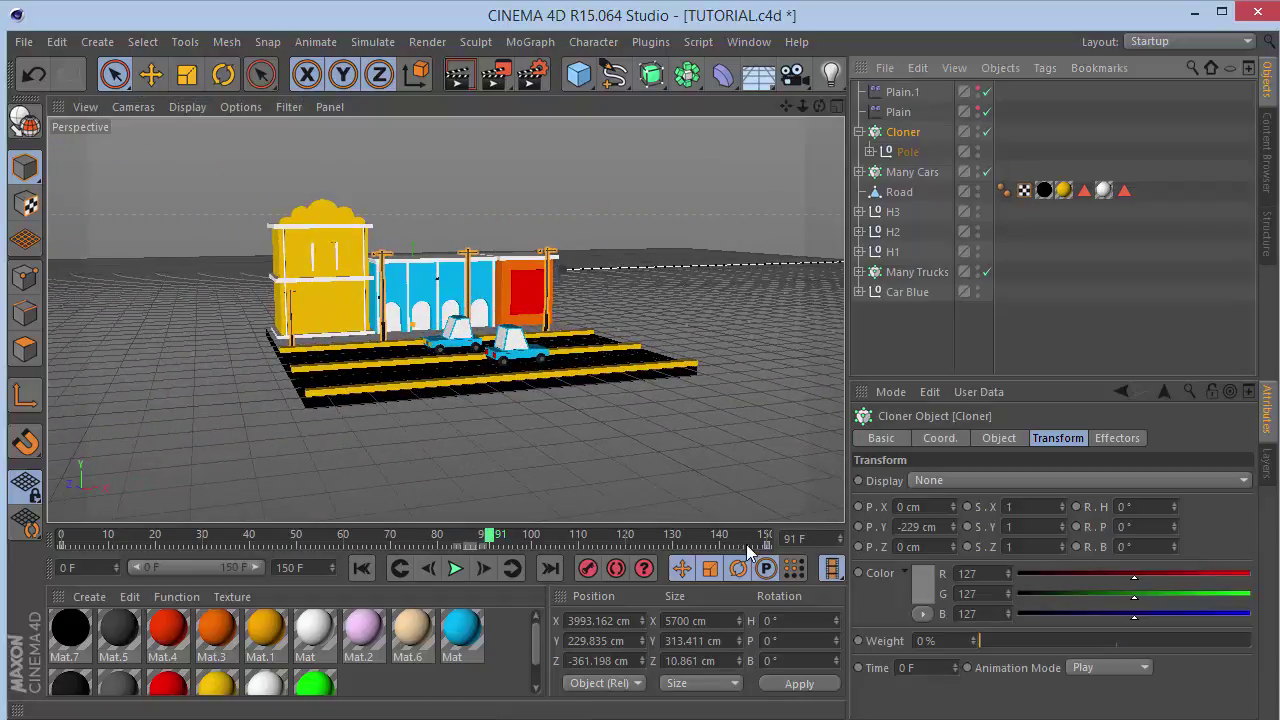
click(823, 541)
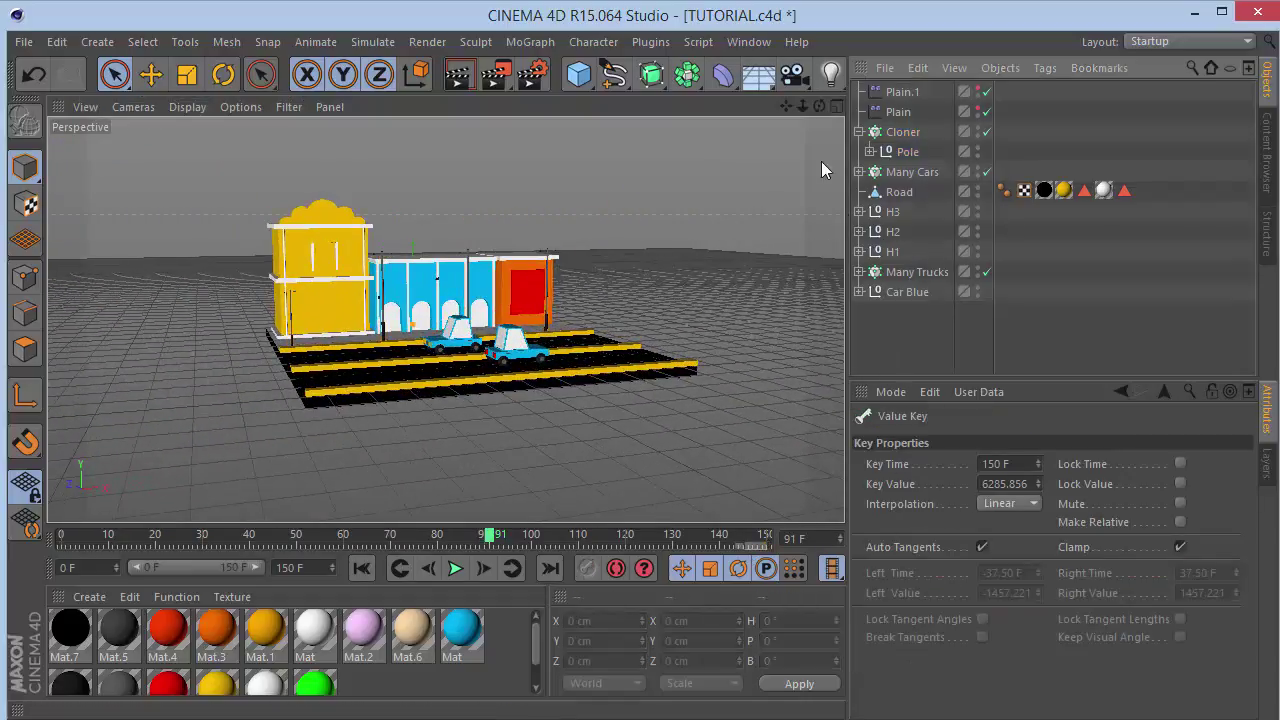
drag(818, 106, 289, 131)
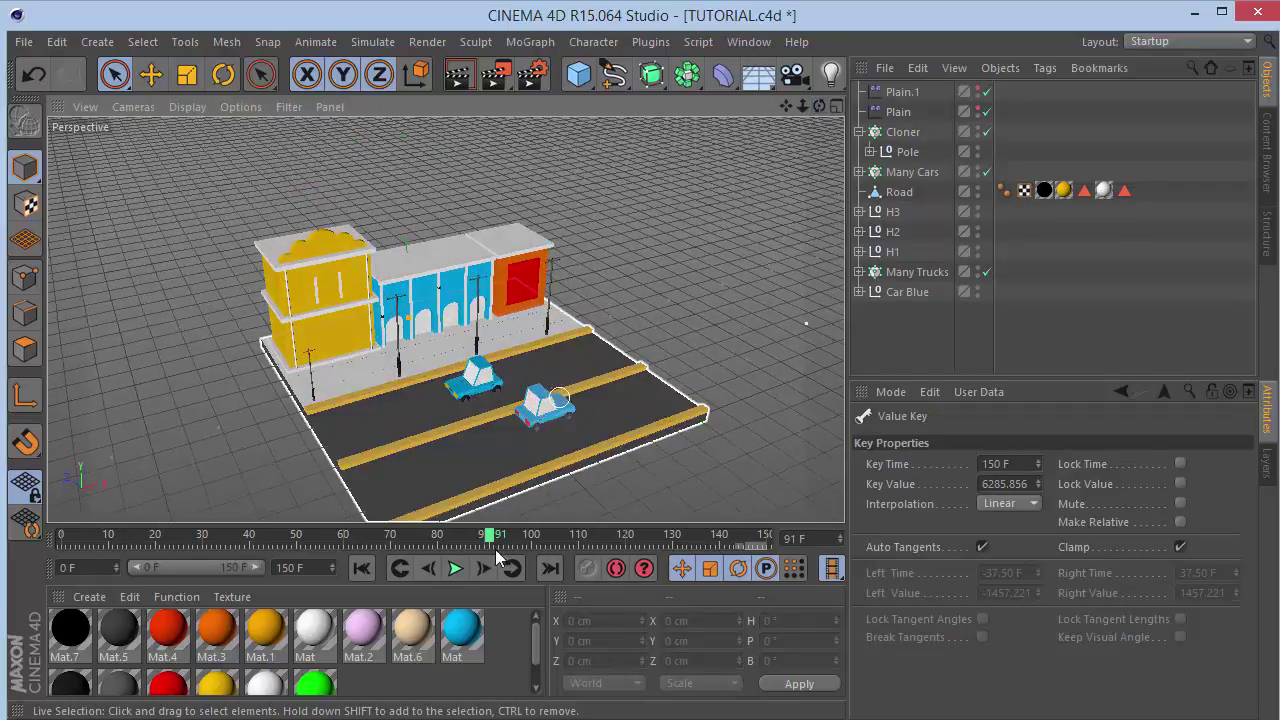
click(362, 568)
click(455, 568)
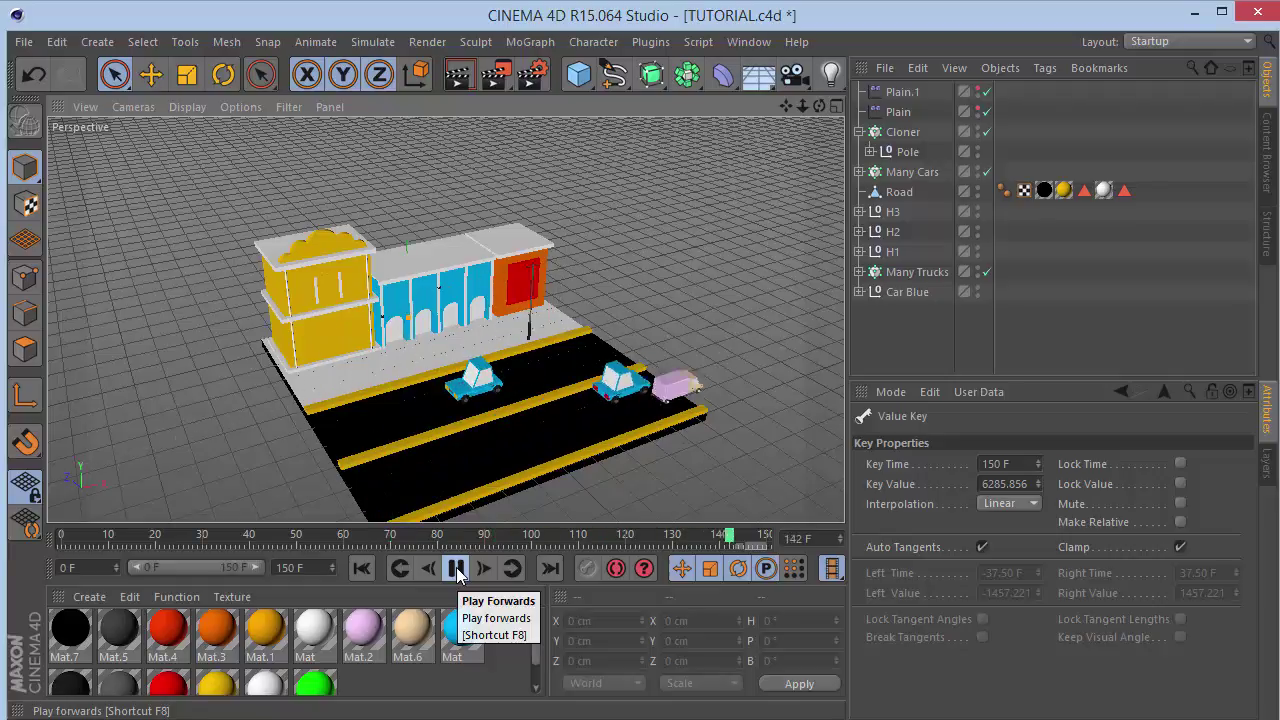
click(460, 575)
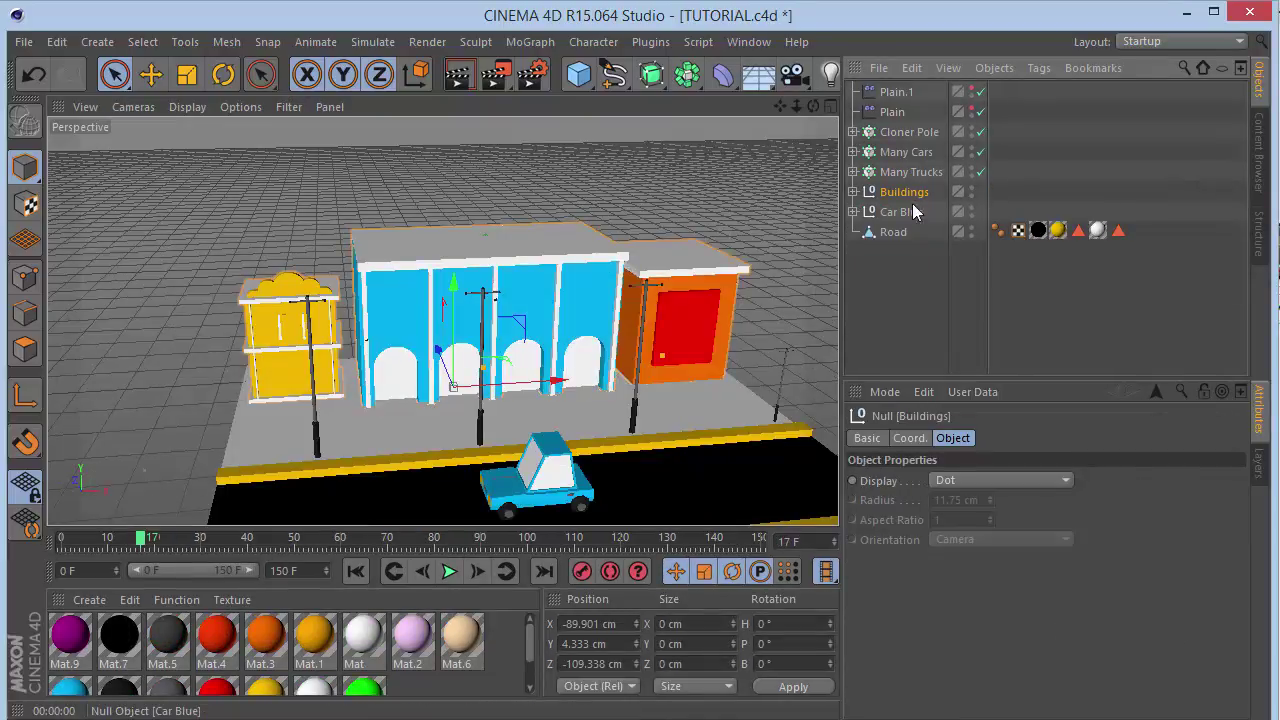
Make the three cubes of the orange building H1 in the Buildings group editable and merge them with Connect Objects + Delete.
drag(813, 106, 832, 118)
click(852, 192)
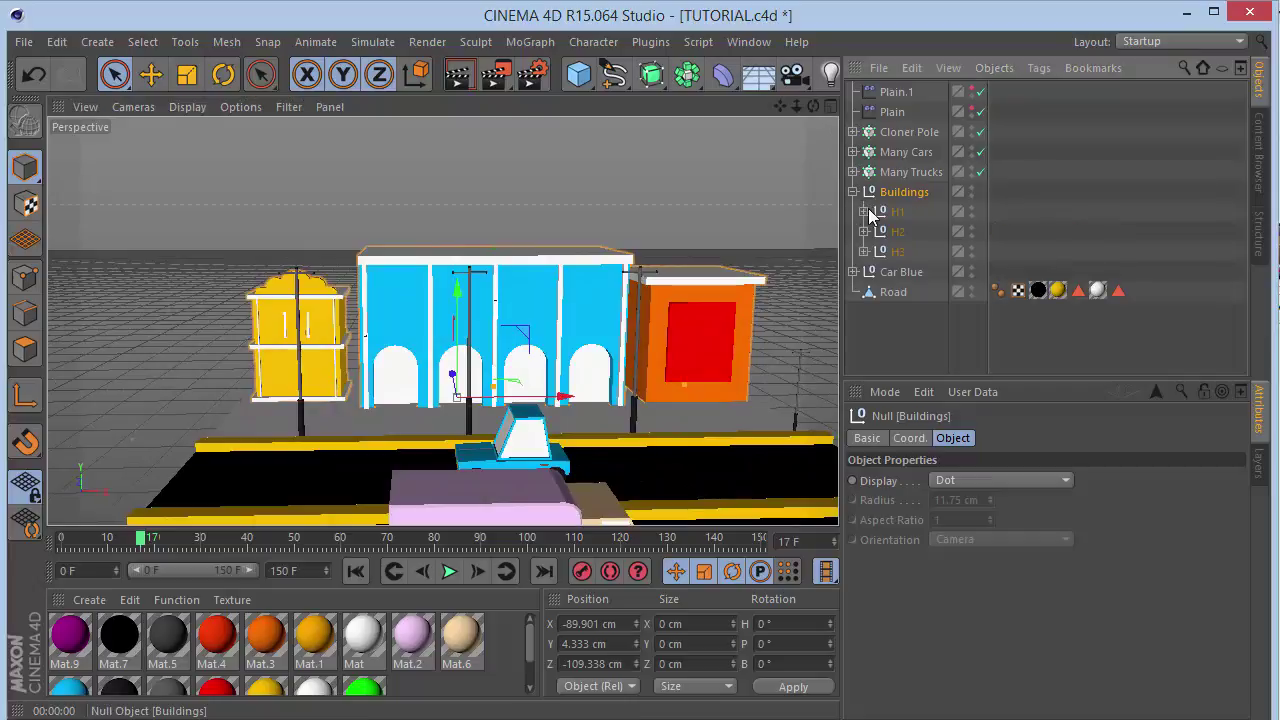
click(890, 211)
click(864, 211)
click(916, 231)
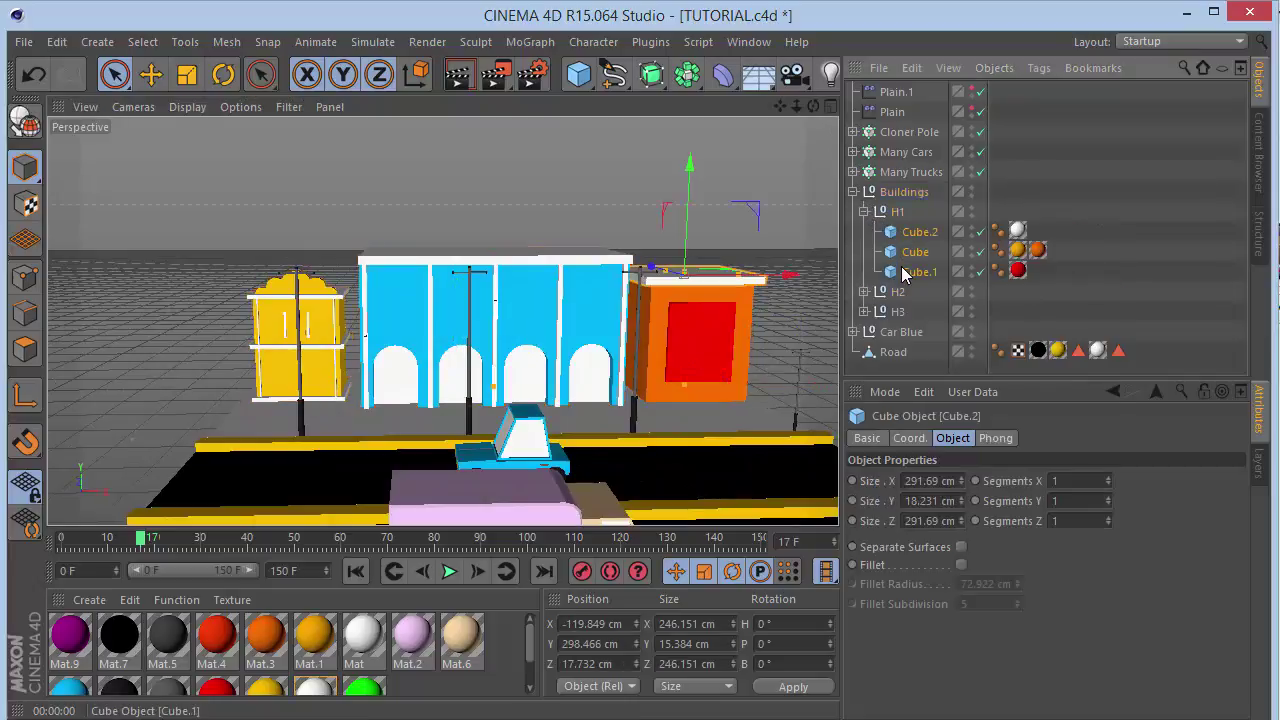
shift+click(905, 272)
key(c)
right_click(938, 272)
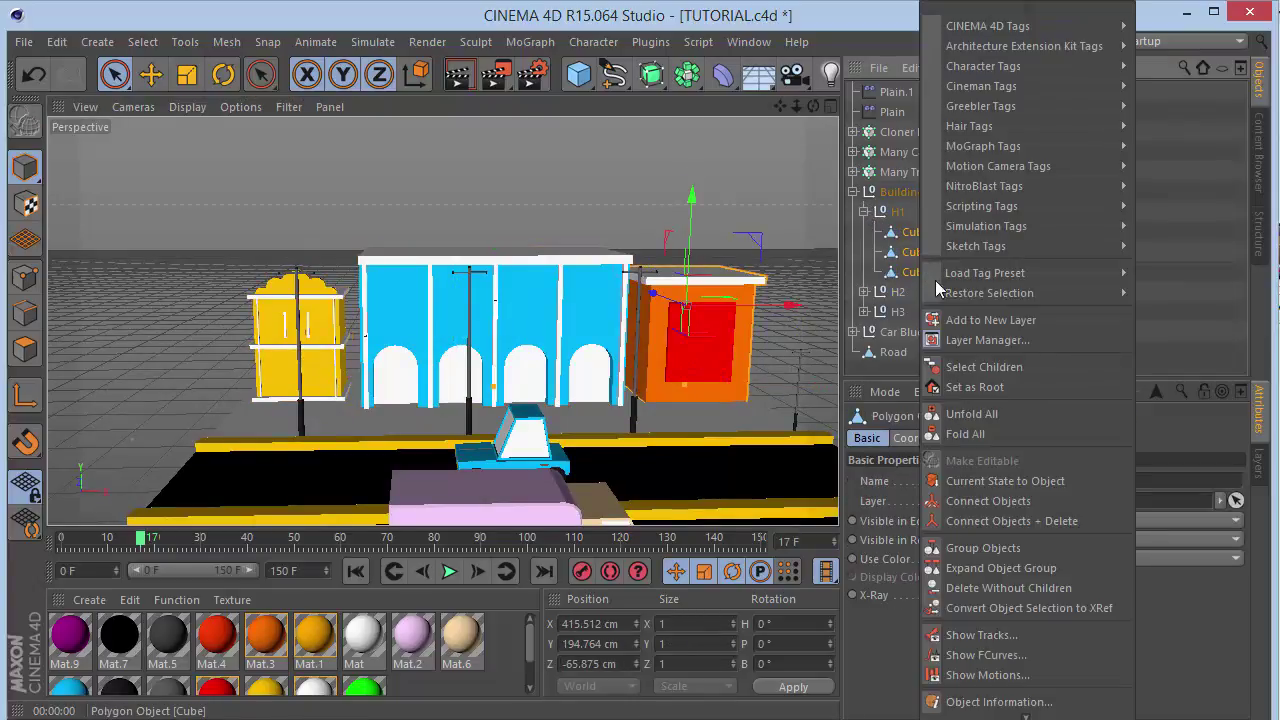
click(1008, 521)
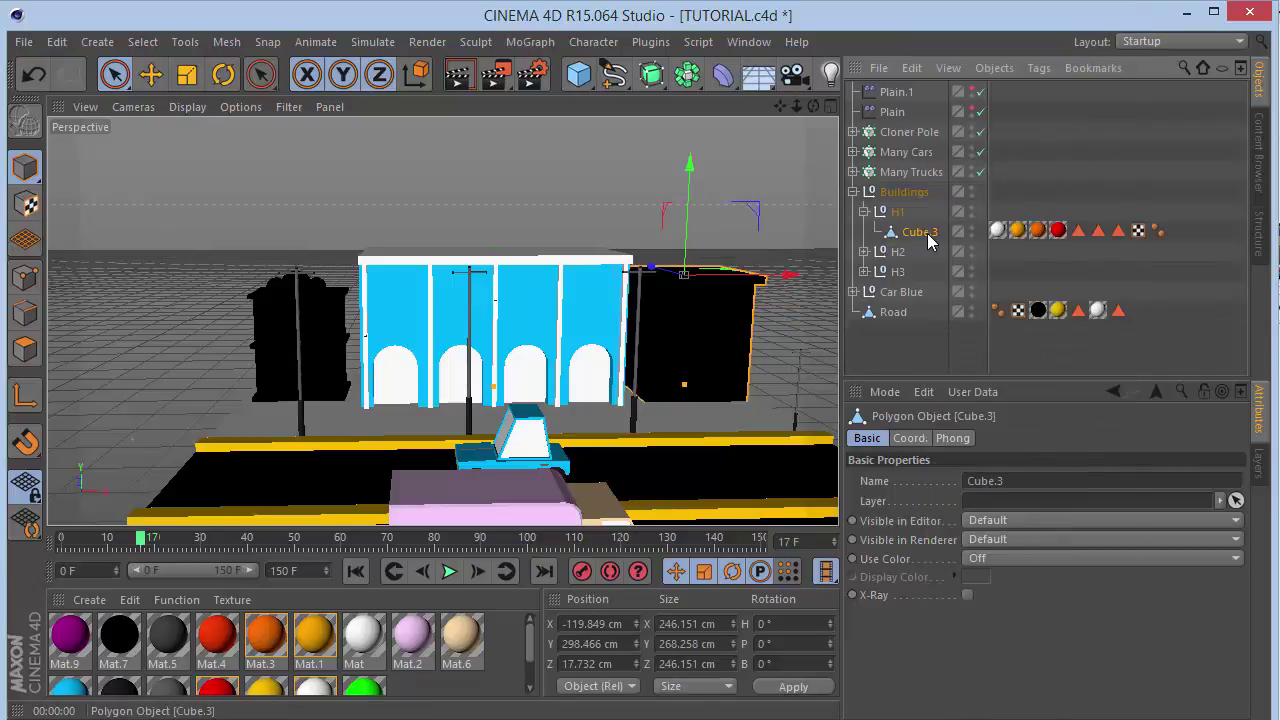
Move the merged orange building out of the Buildings group to the top level and delete the empty H1 null.
drag(925, 231, 912, 182)
click(897, 213)
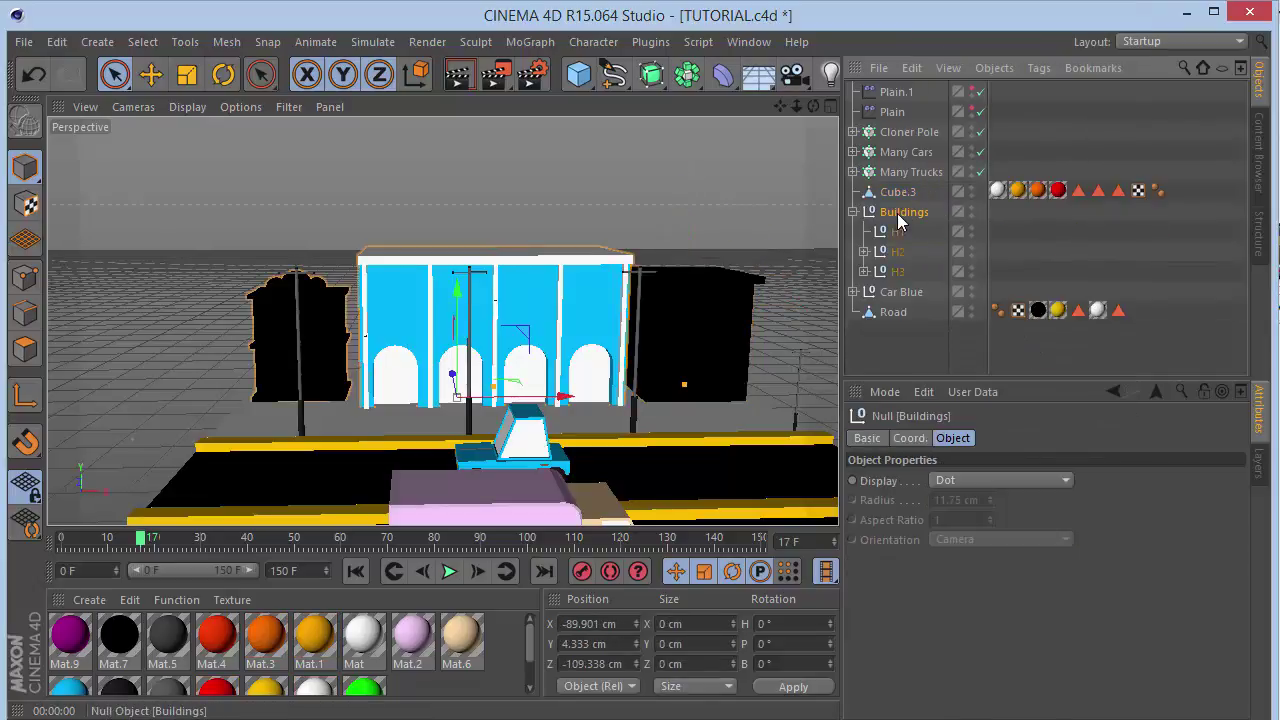
click(894, 232)
key(Delete)
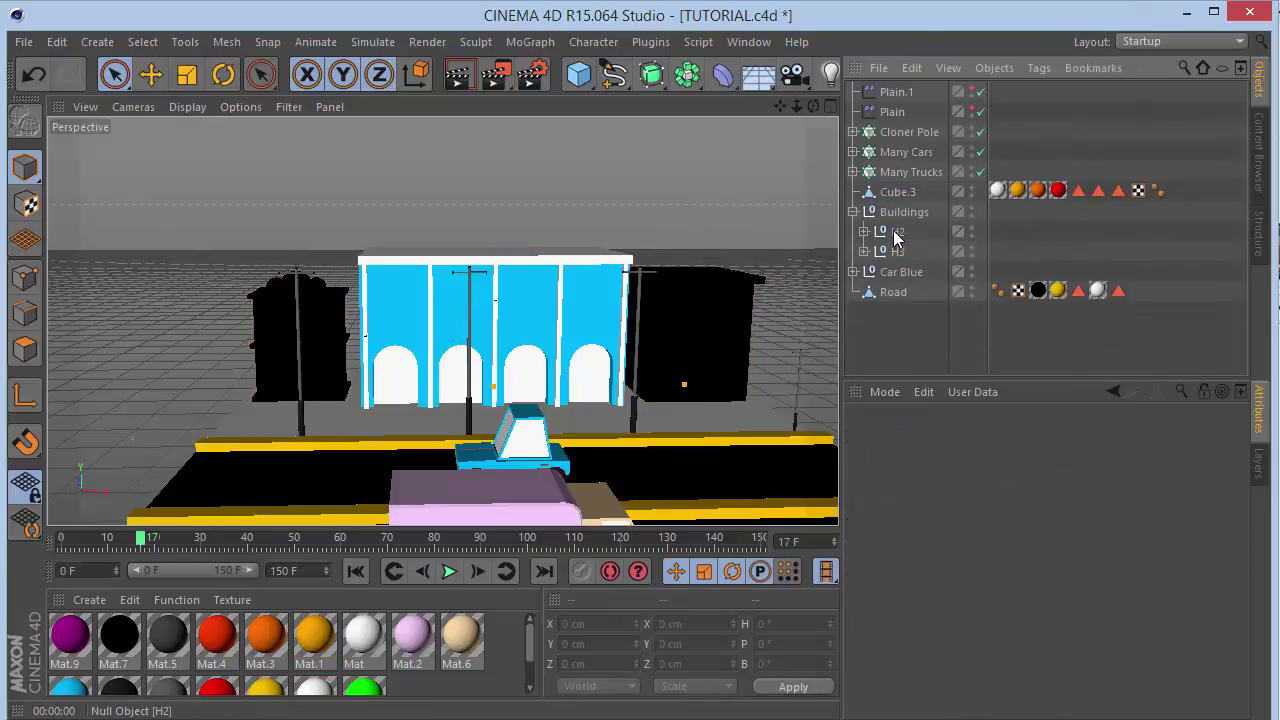
Rename the merged orange building object as H1.
click(895, 192)
double_click(895, 192)
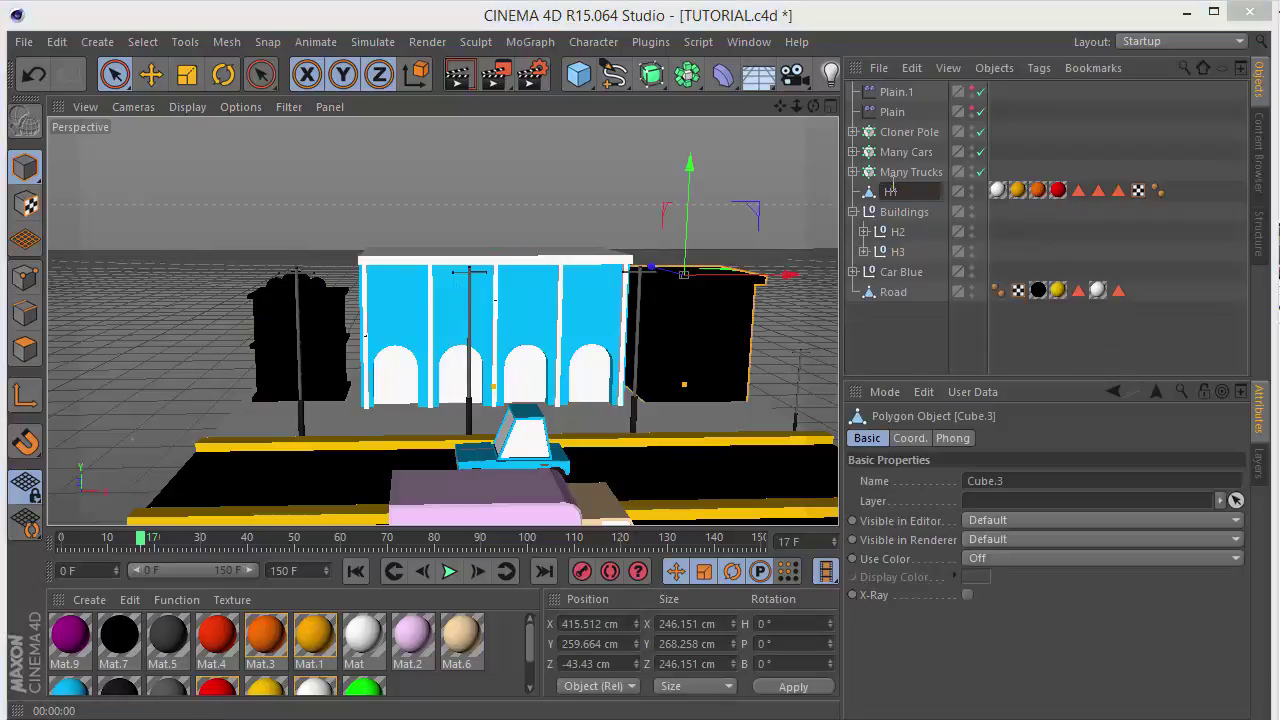
key(Return)
Make the four extrude objects of the blue building H2 editable.
click(864, 232)
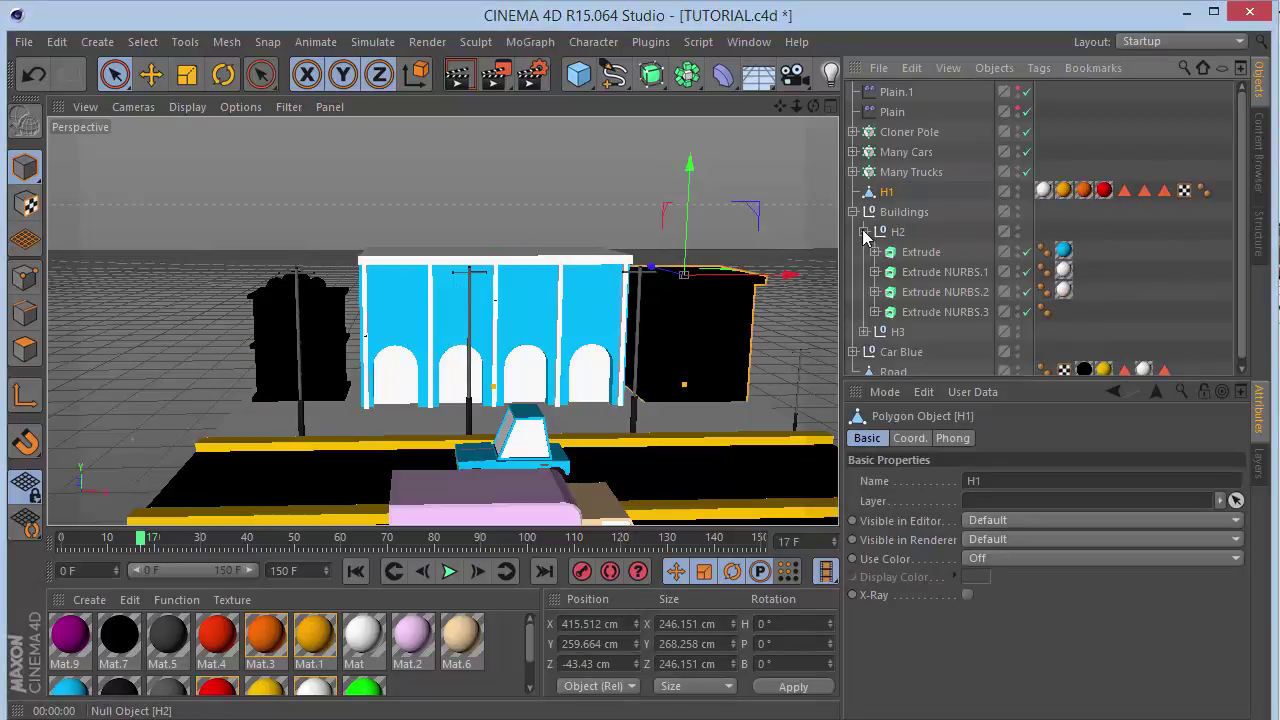
click(899, 256)
shift+click(914, 312)
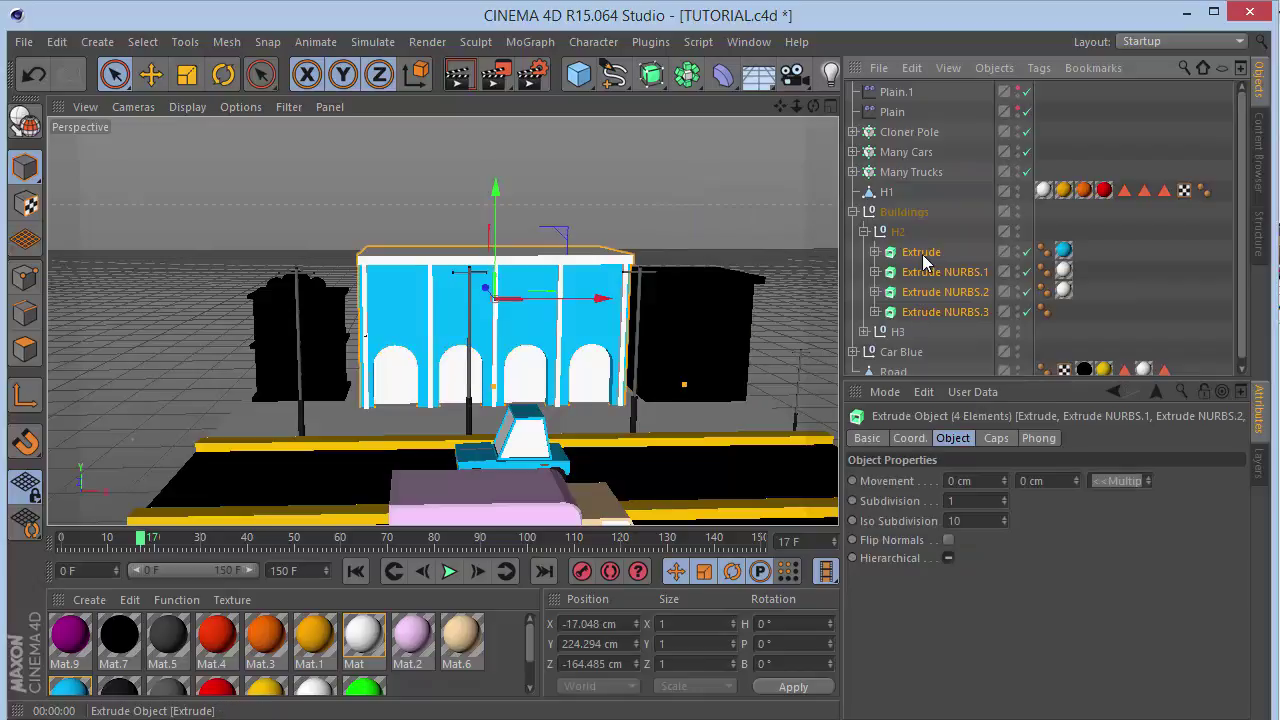
key(c)
Extend the selection to all nested children of the four H2 building parts and start merging them into one object.
right_click(913, 277)
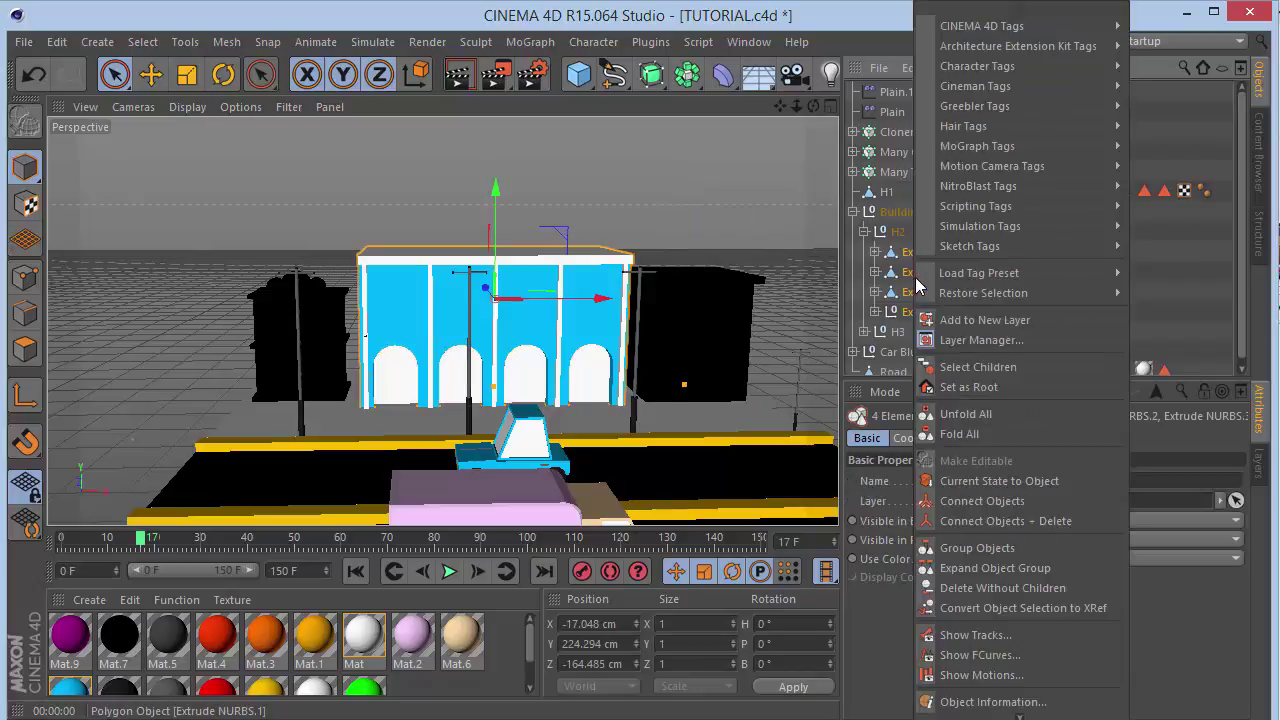
click(1007, 370)
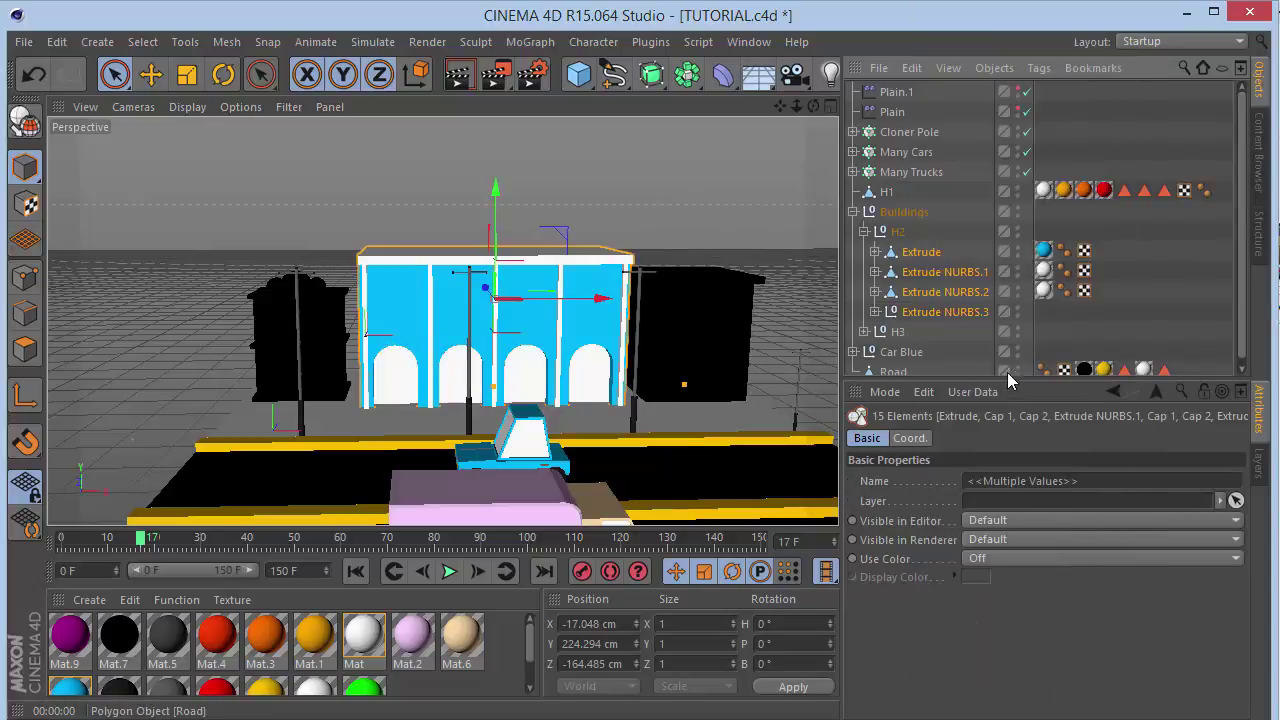
right_click(940, 302)
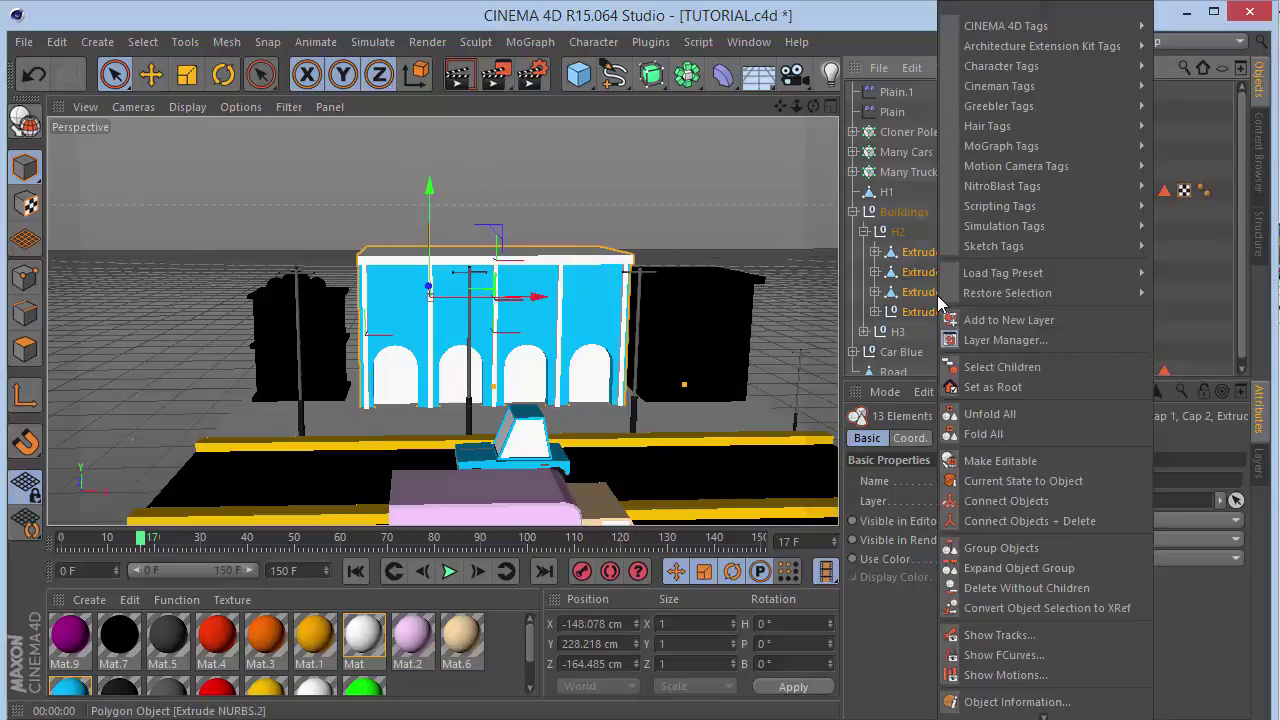
click(1014, 366)
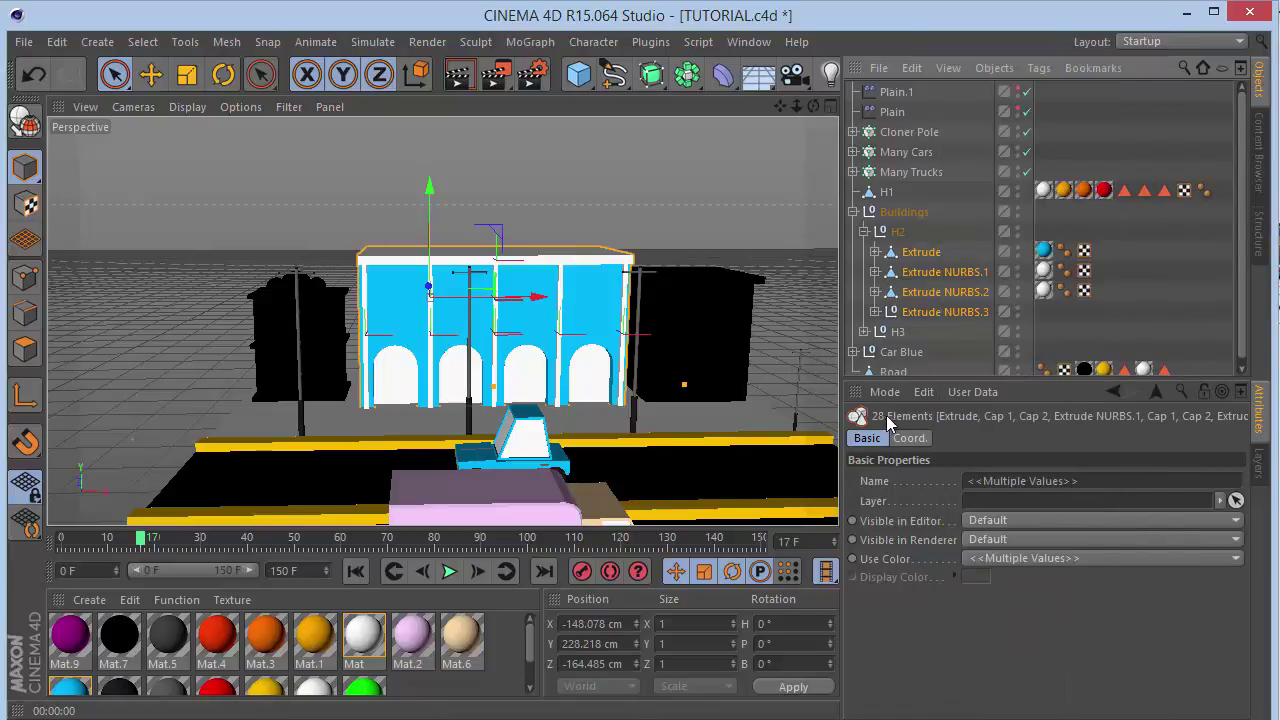
right_click(916, 312)
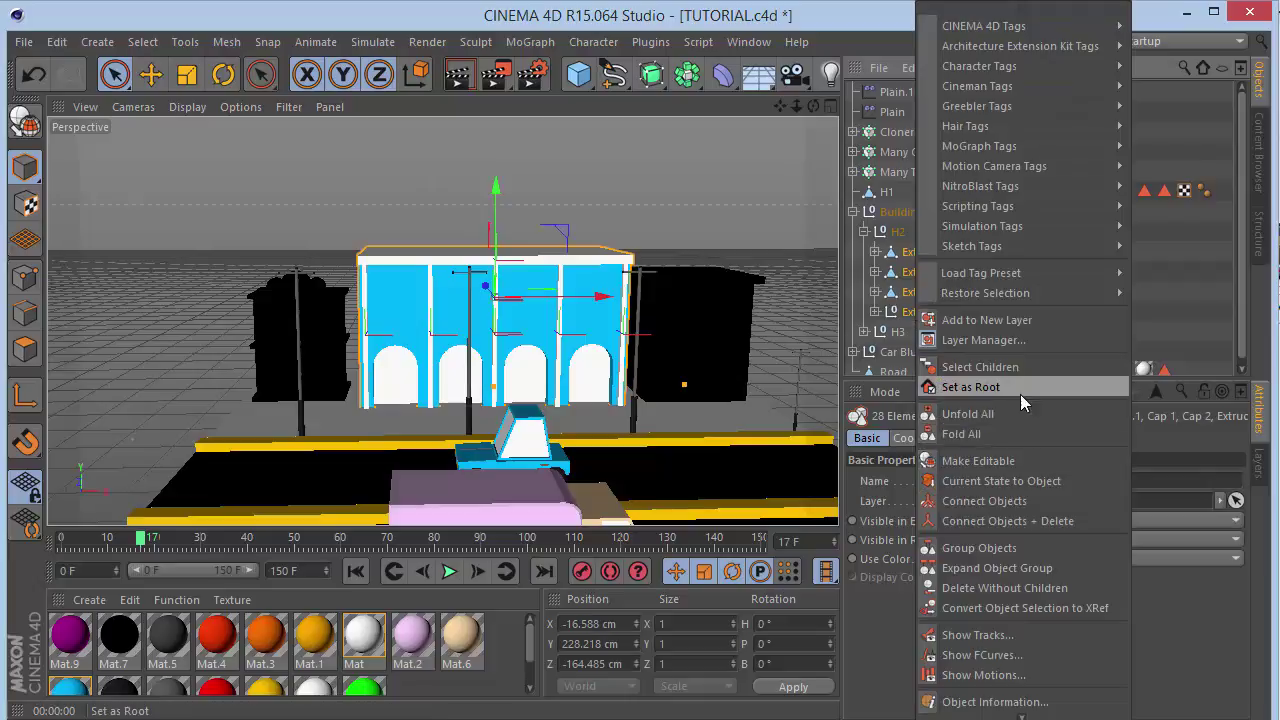
click(1016, 366)
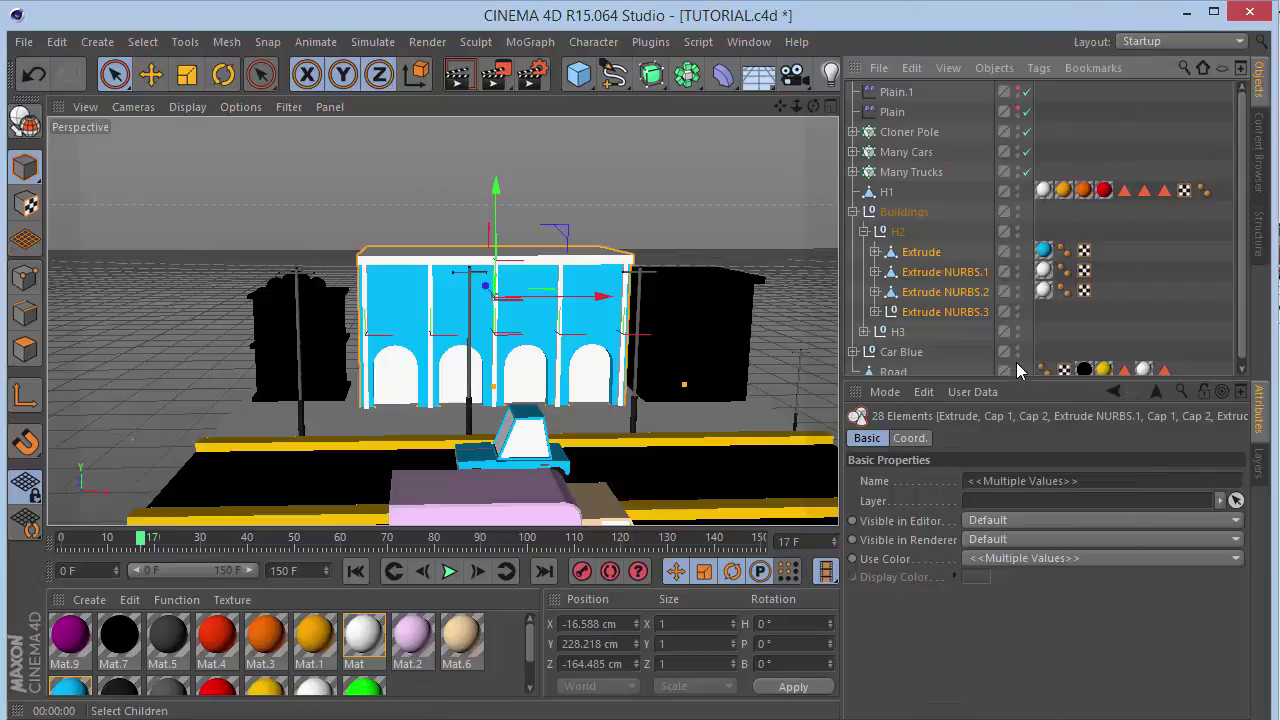
right_click(908, 296)
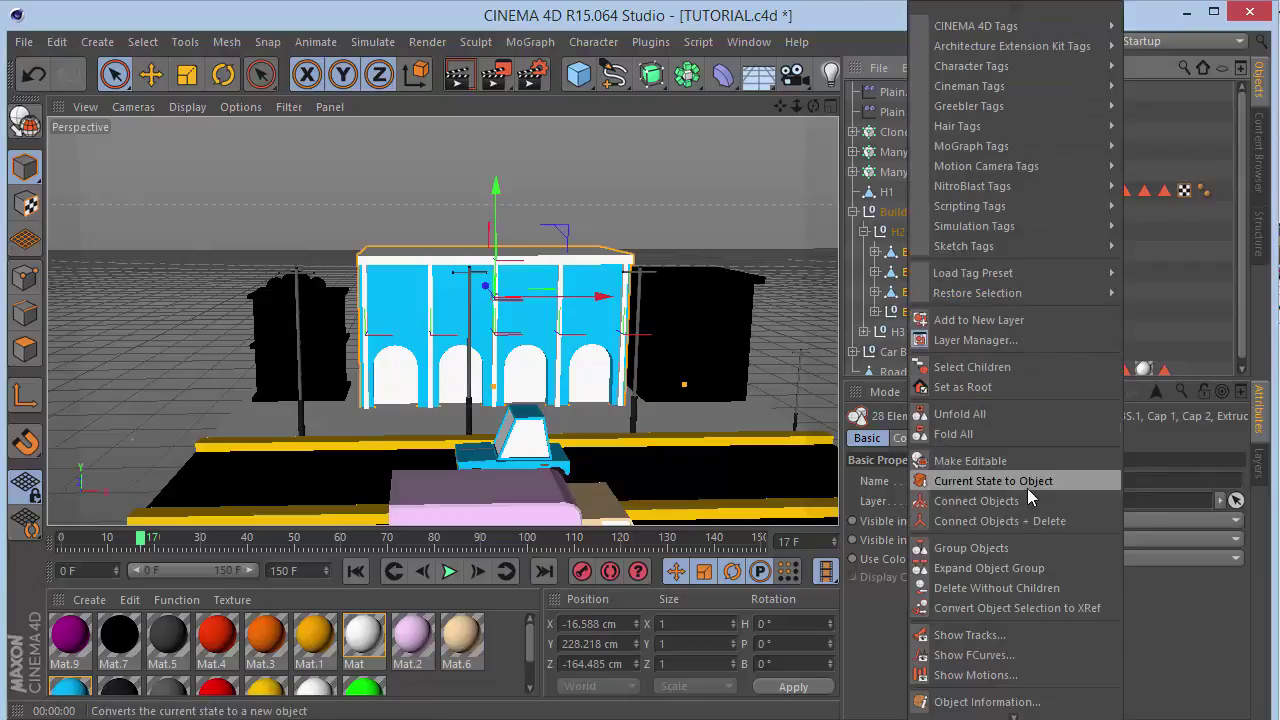
Merge H2's selected parts into one mesh, deleting the originals, and place it above the Buildings group under the name H2.
click(1010, 518)
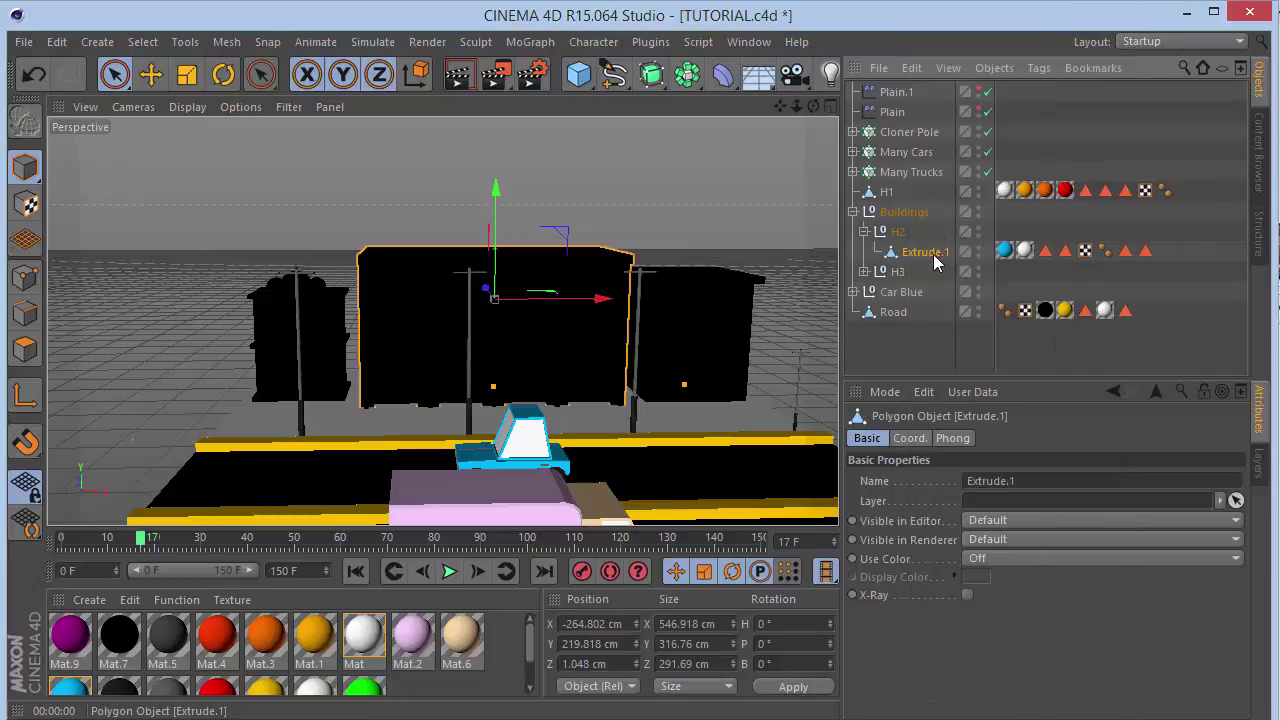
drag(912, 210, 908, 203)
double_click(906, 211)
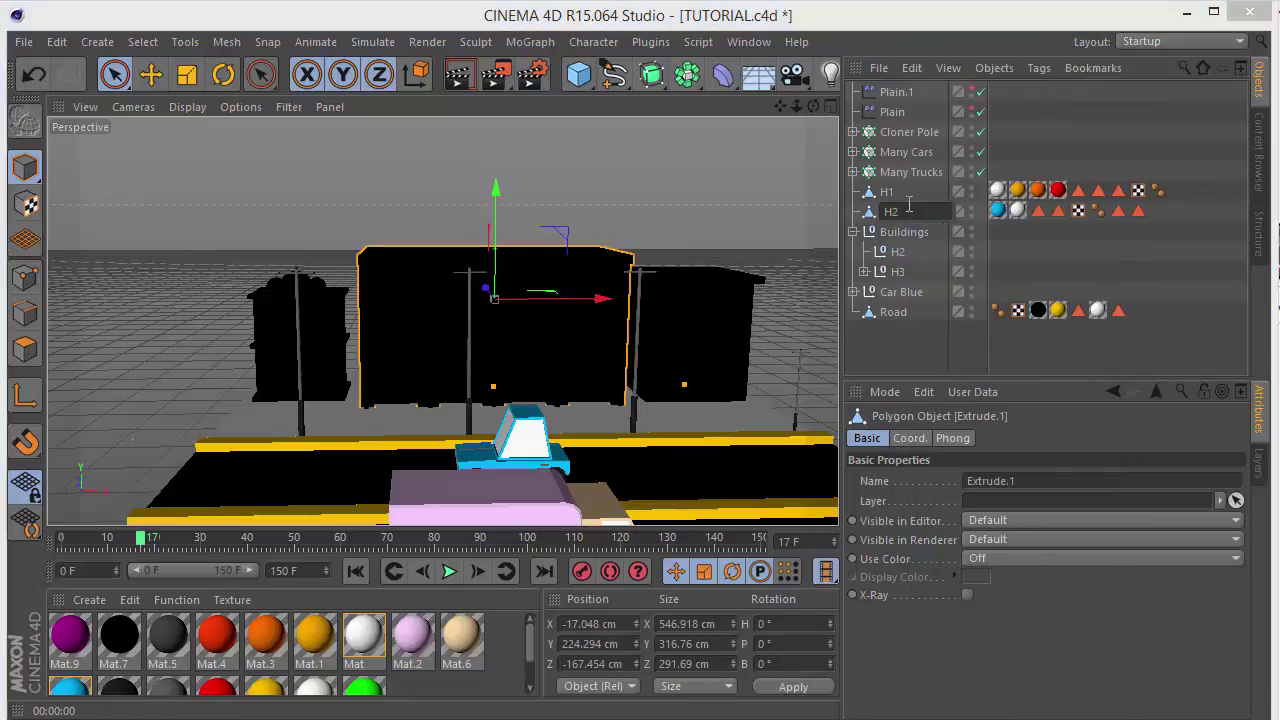
key(Return)
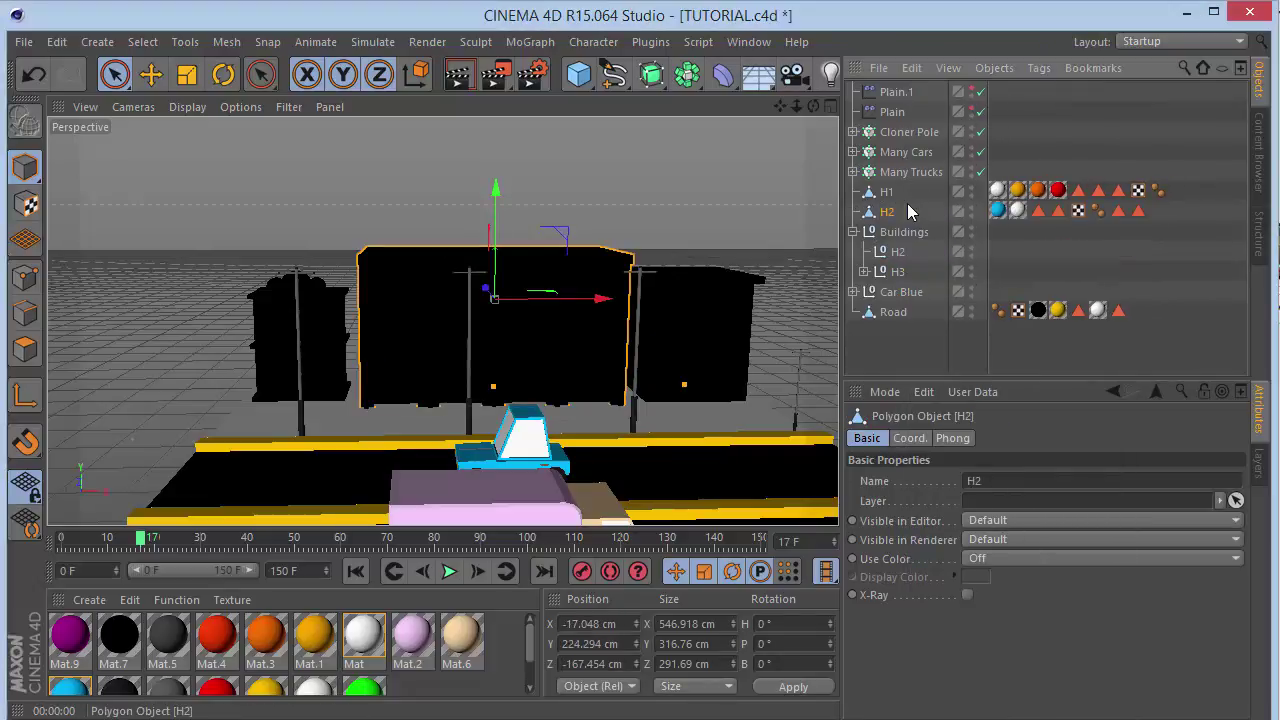
Expand the H3 group and delete the missing-material texture tag from its Cube object.
click(897, 274)
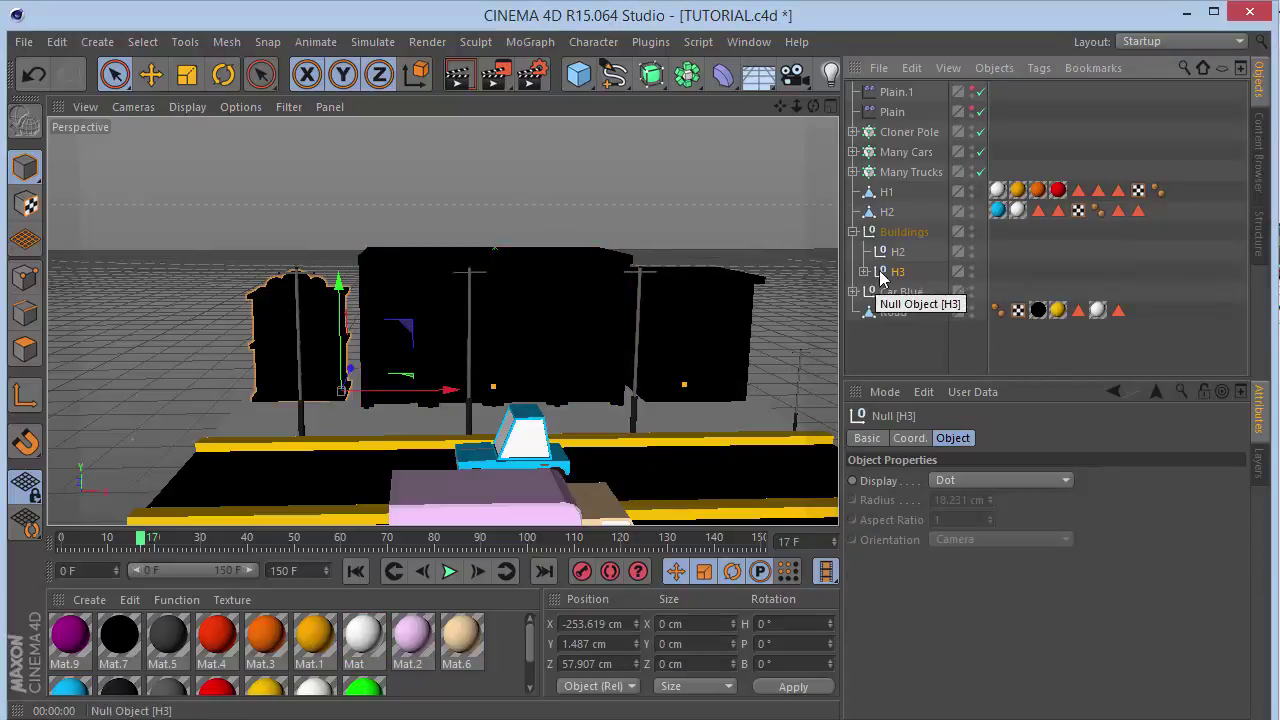
click(864, 272)
click(882, 292)
right_click(884, 295)
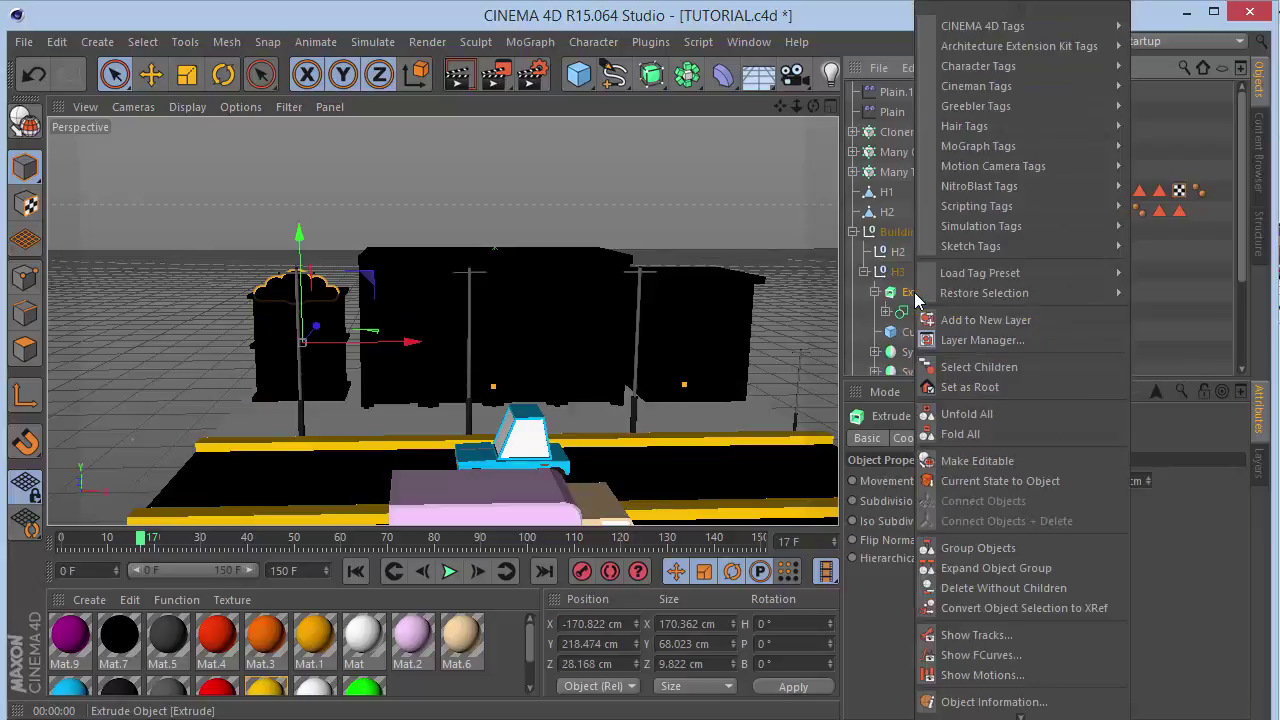
click(880, 298)
click(877, 293)
scroll(913, 312, down, 4)
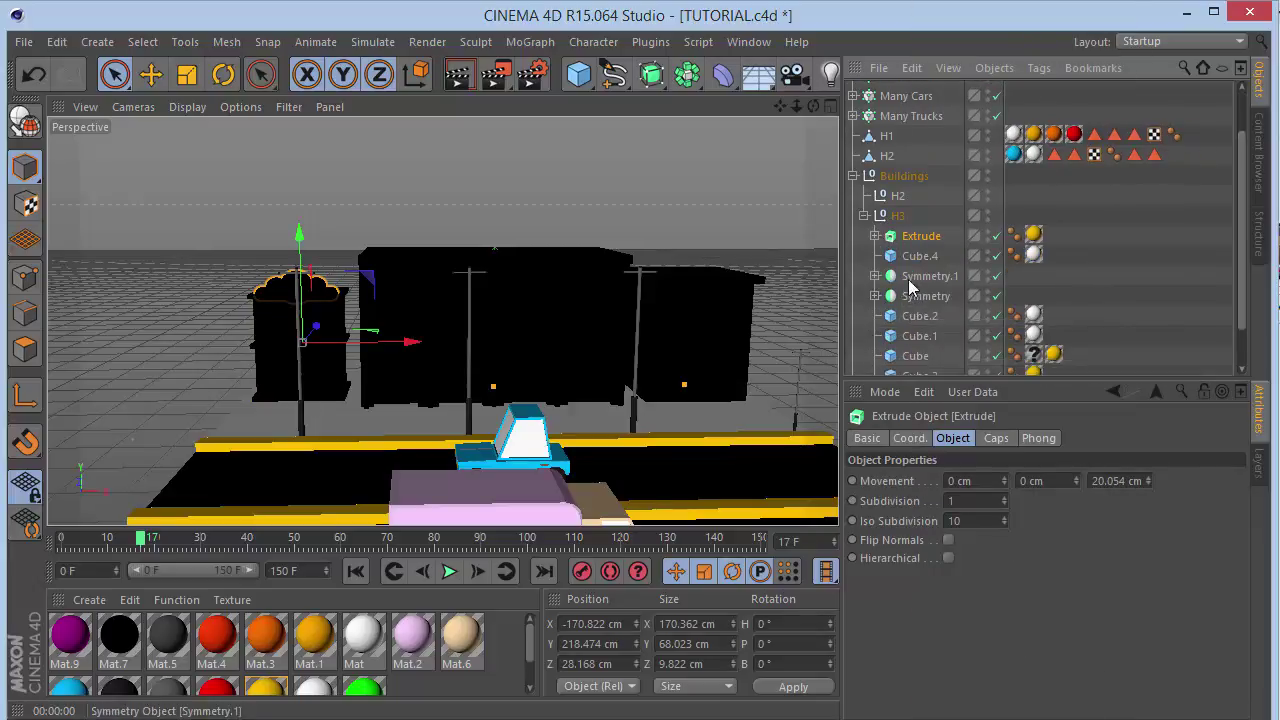
click(1031, 322)
key(Delete)
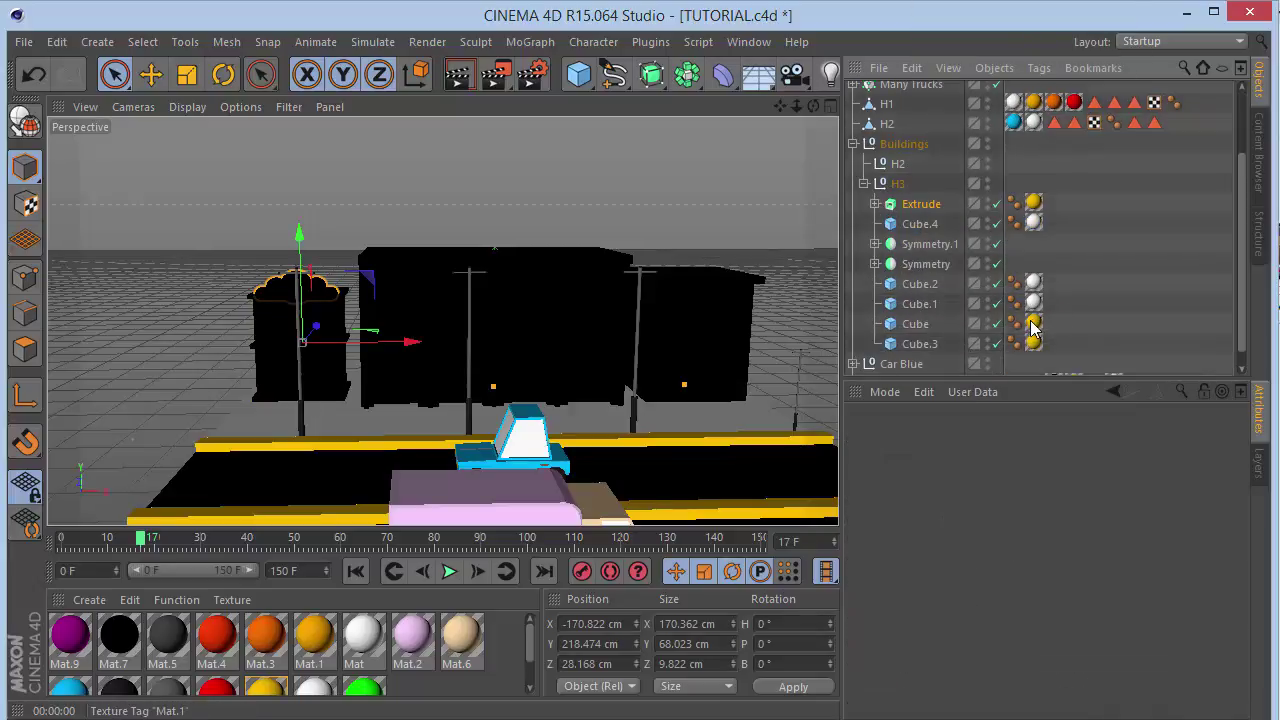
Select all the objects in the H3 group, from Extrude to Cube.3, and make them editable.
click(925, 344)
shift+click(920, 205)
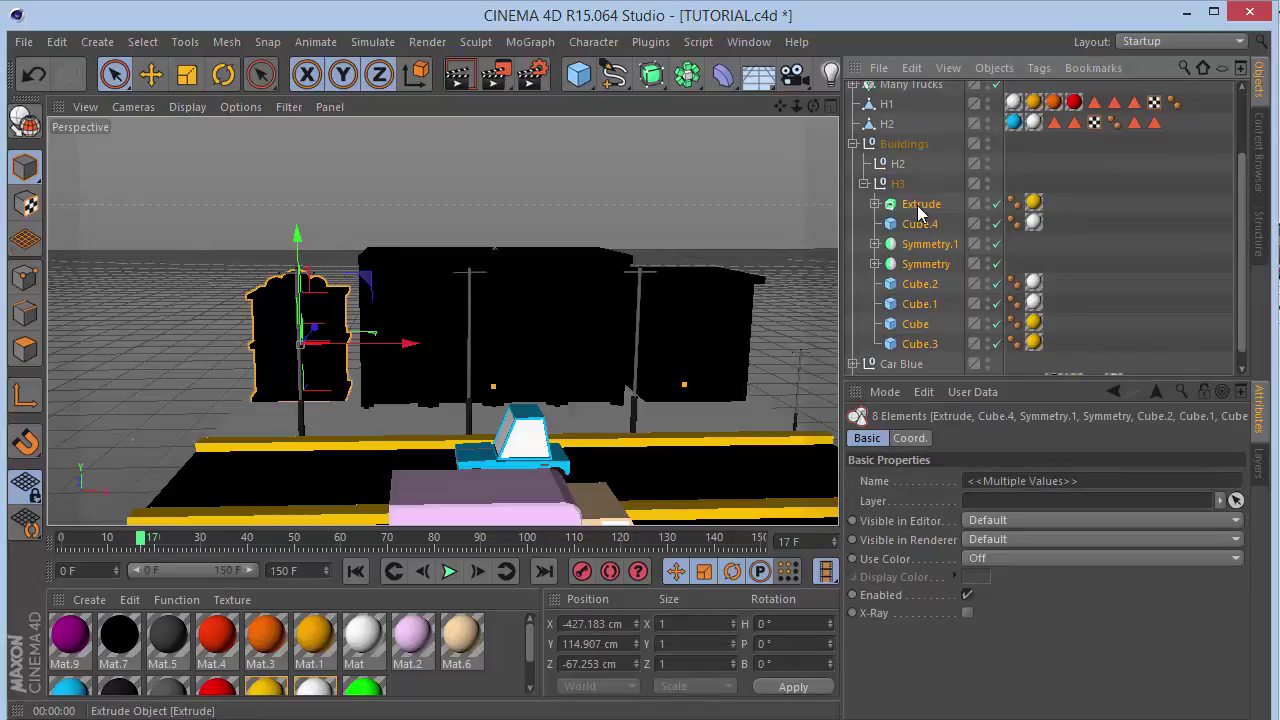
key(c)
Add the children of the H3 parts to the selection and connect everything into one mesh, deleting the originals.
right_click(920, 213)
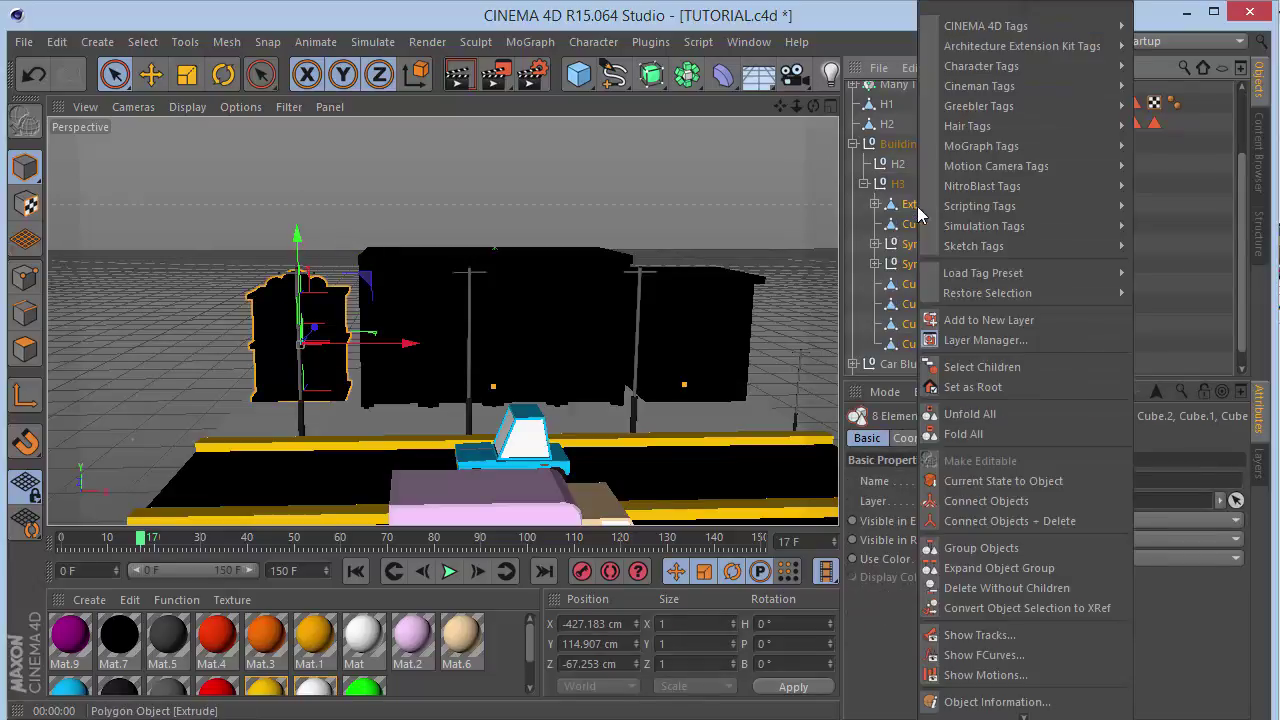
click(1008, 368)
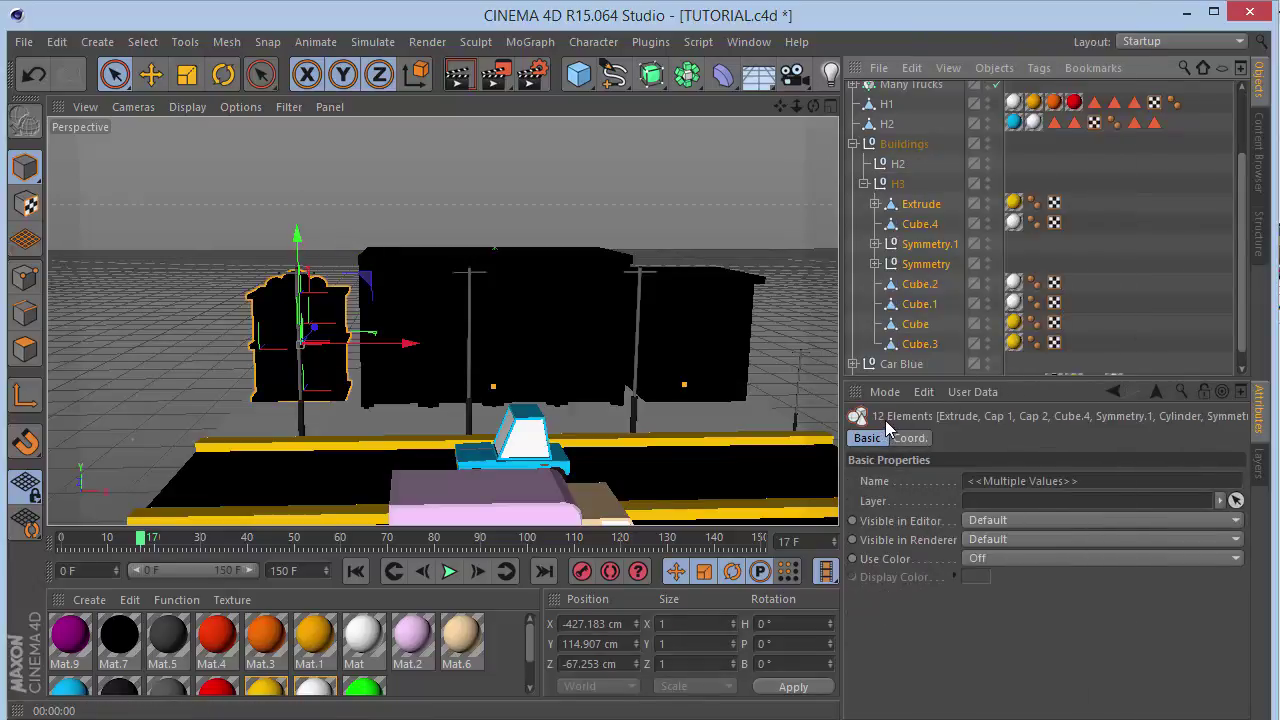
click(914, 286)
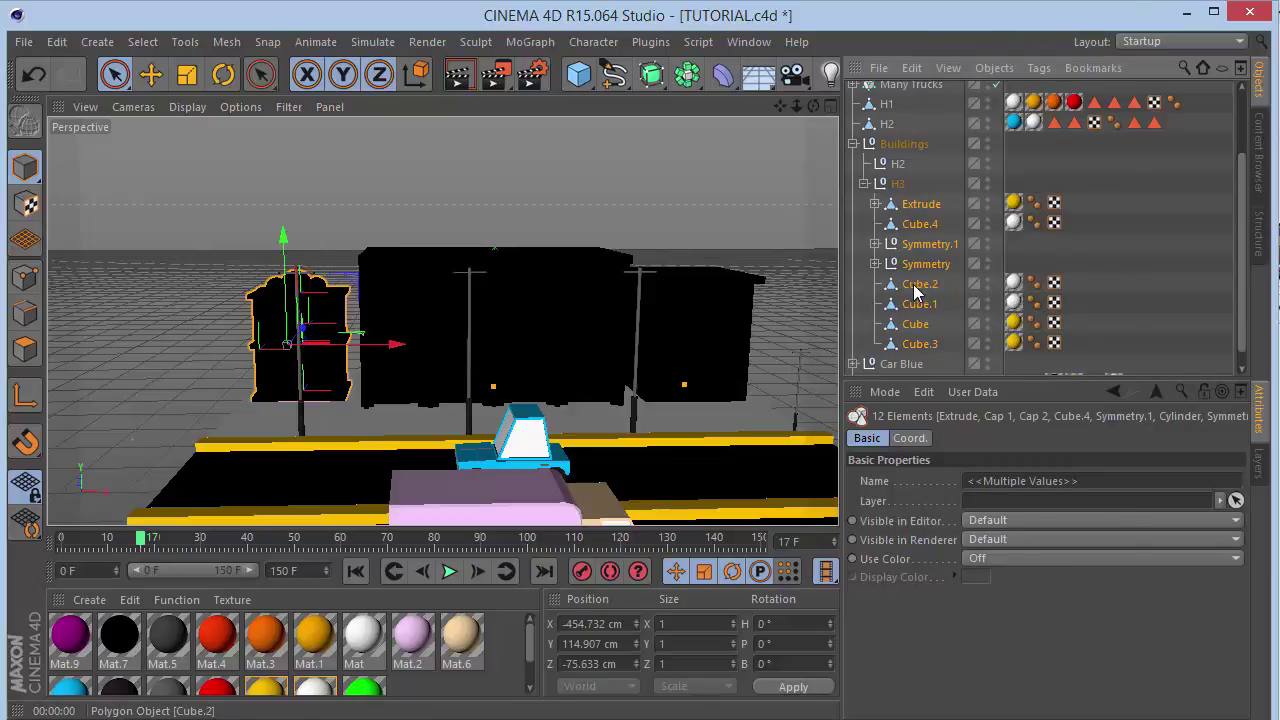
right_click(913, 291)
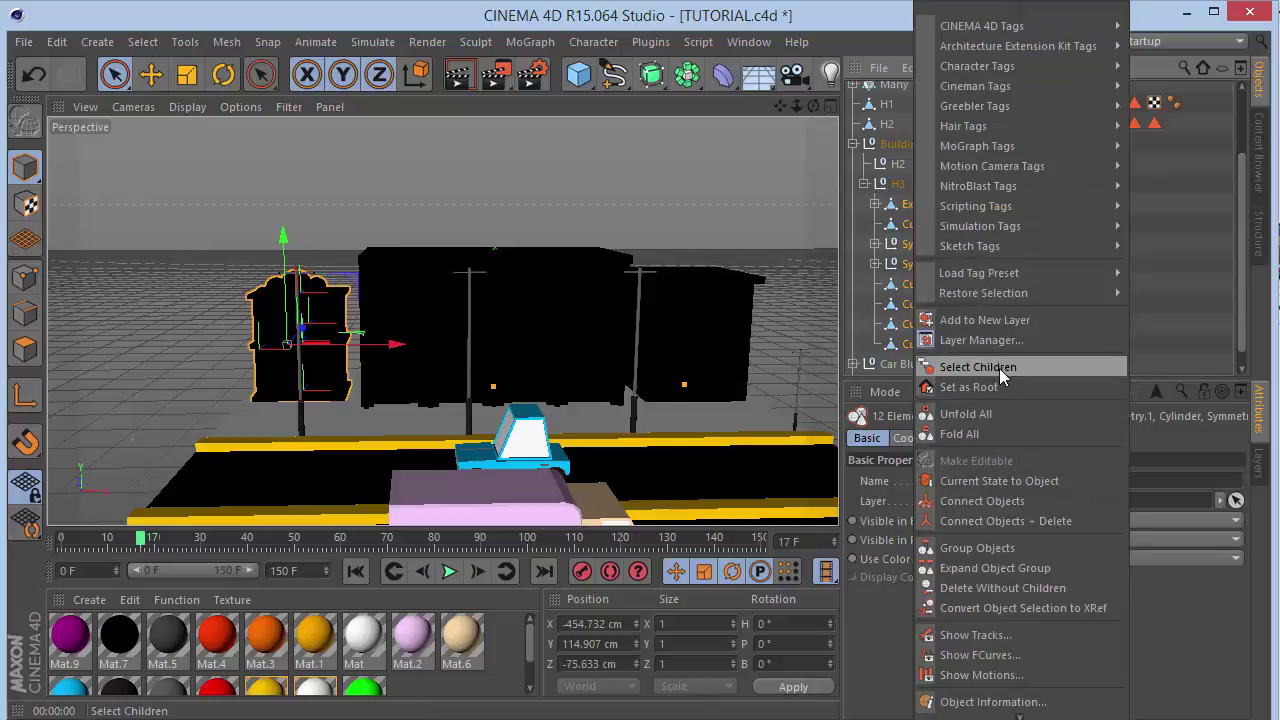
click(999, 368)
right_click(906, 300)
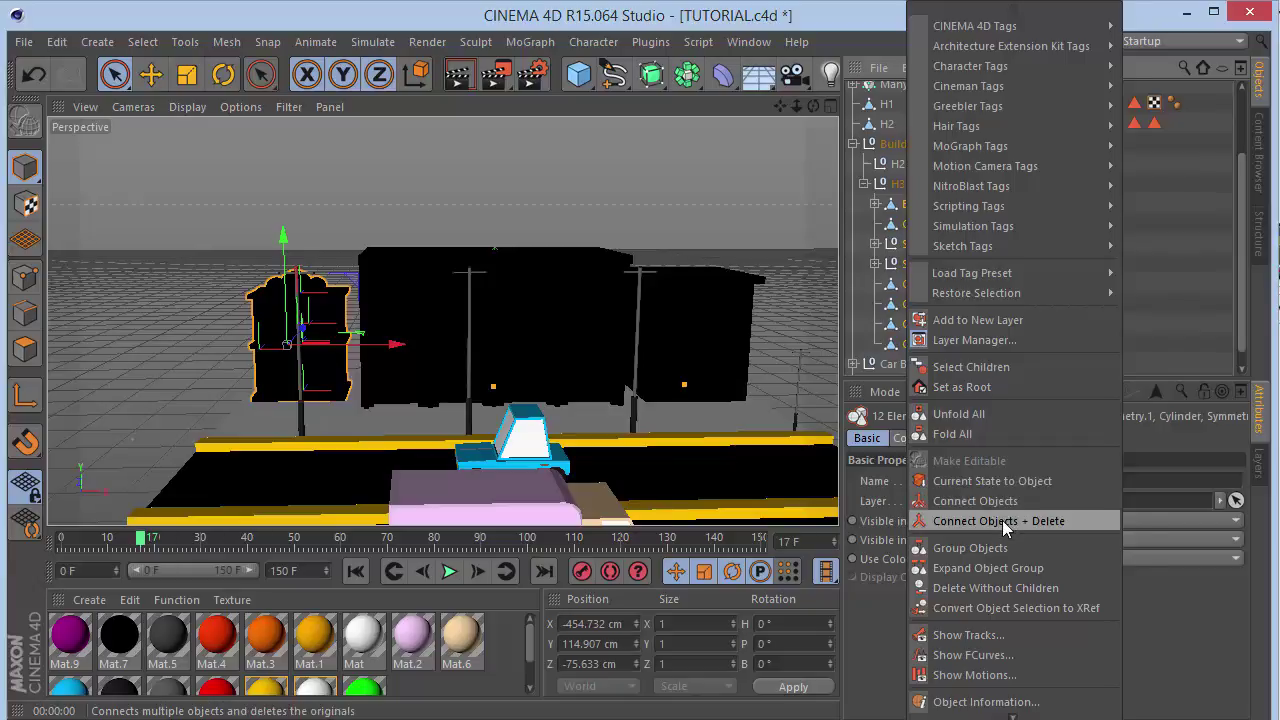
click(1004, 522)
Rename the merged mesh as H3 and move it out of the Buildings group, directly below H2.
double_click(924, 292)
text(H)
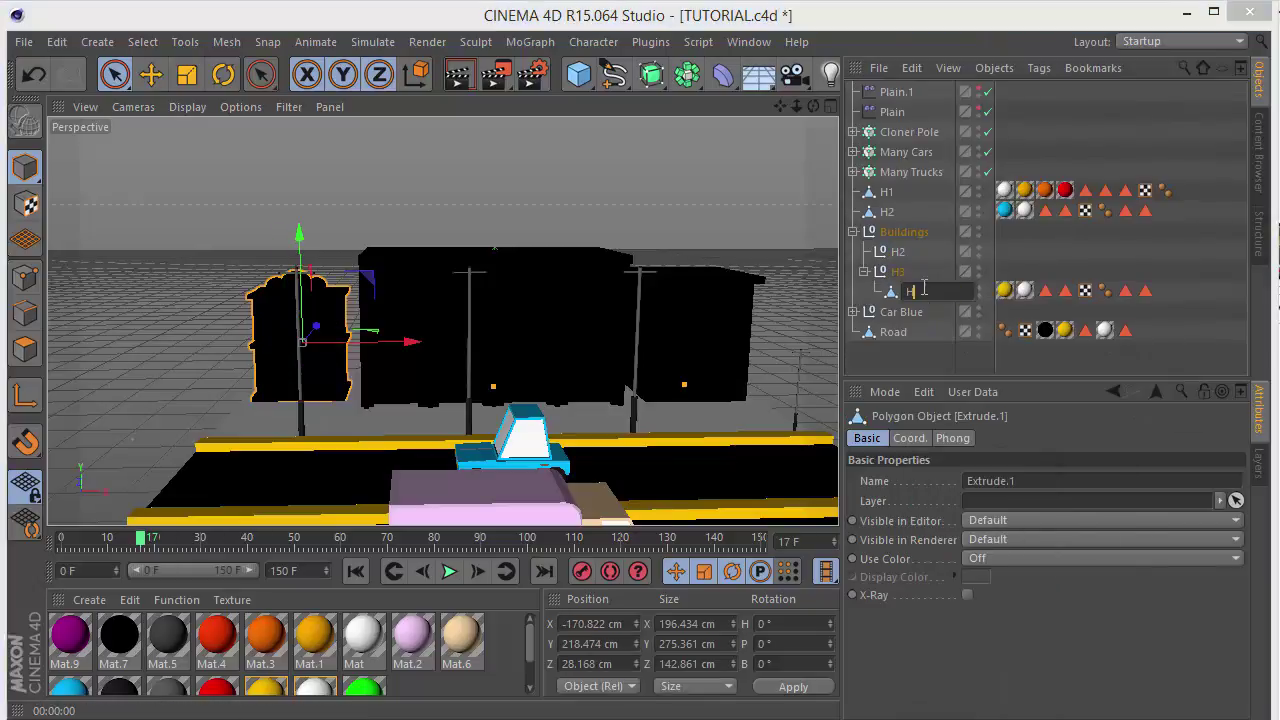
text(3)
key(Return)
drag(905, 248, 903, 224)
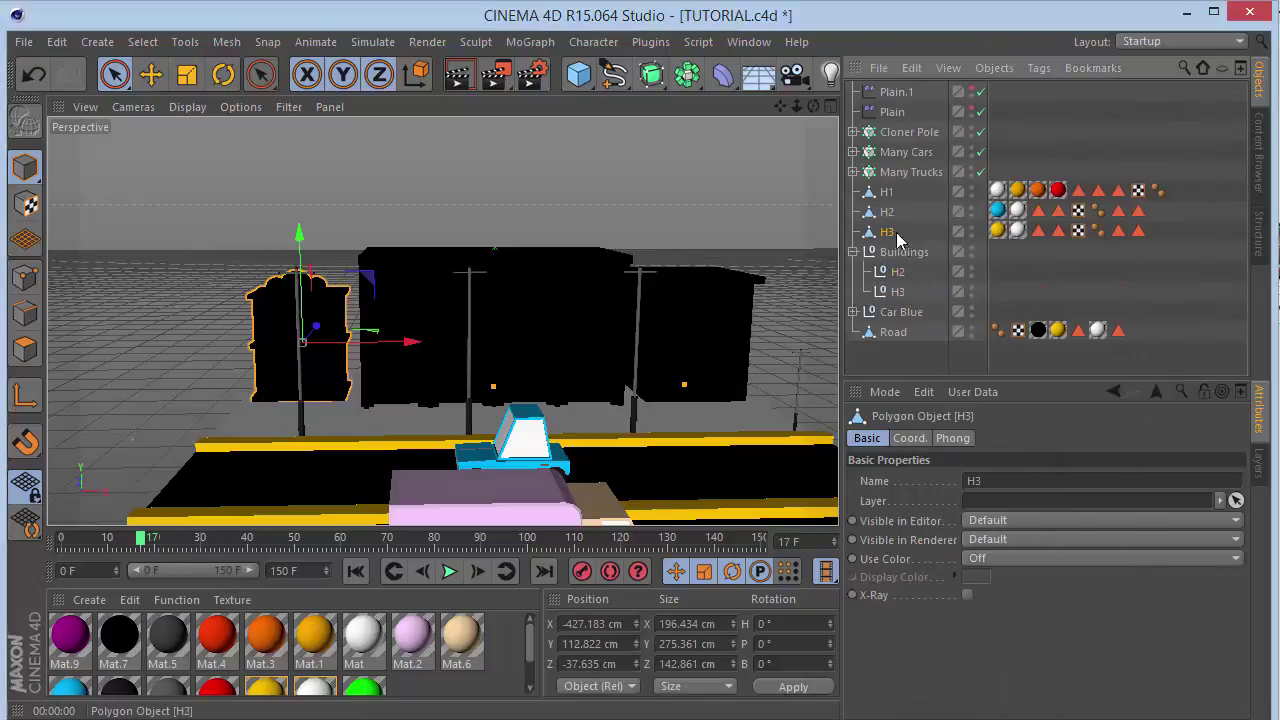
Delete the leftover Buildings group together with its empty H2 and H3 nulls.
click(913, 256)
key(Delete)
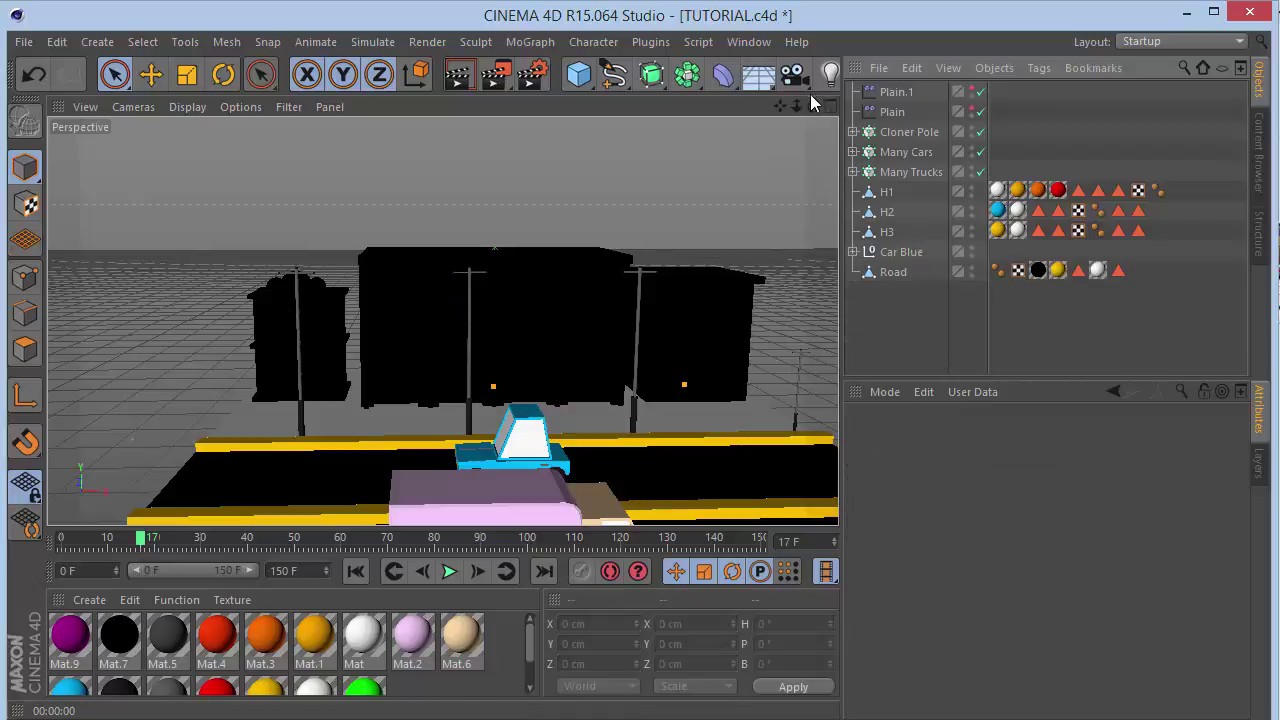
mouse_move(813, 105)
mouse_down()
mouse_move(710, 120)
mouse_move(765, 160)
mouse_move(812, 107)
mouse_up()
key(ctrl+r)
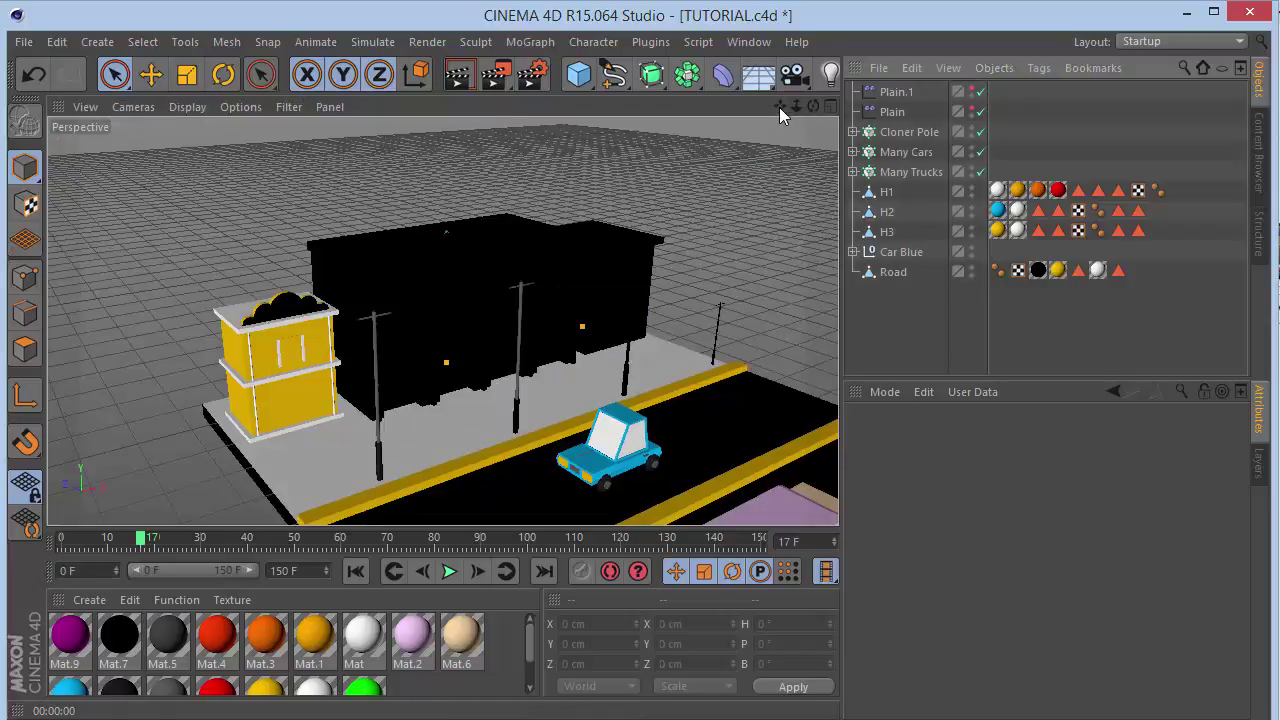
Enable axis modification and, in the front view, move H1's axis to its right base corner, about X 510 cm, Y 11 cm.
drag(780, 107, 690, 28)
drag(812, 106, 705, 160)
key(F4)
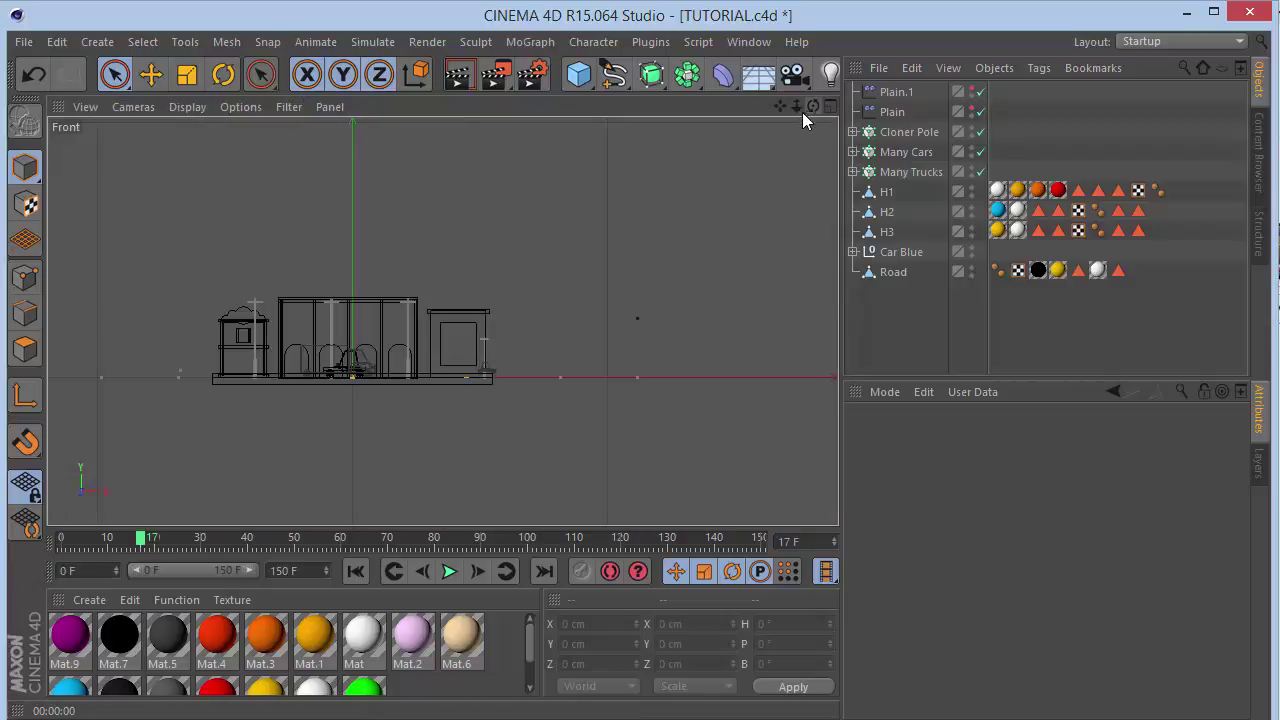
scroll(386, 355, up, 3)
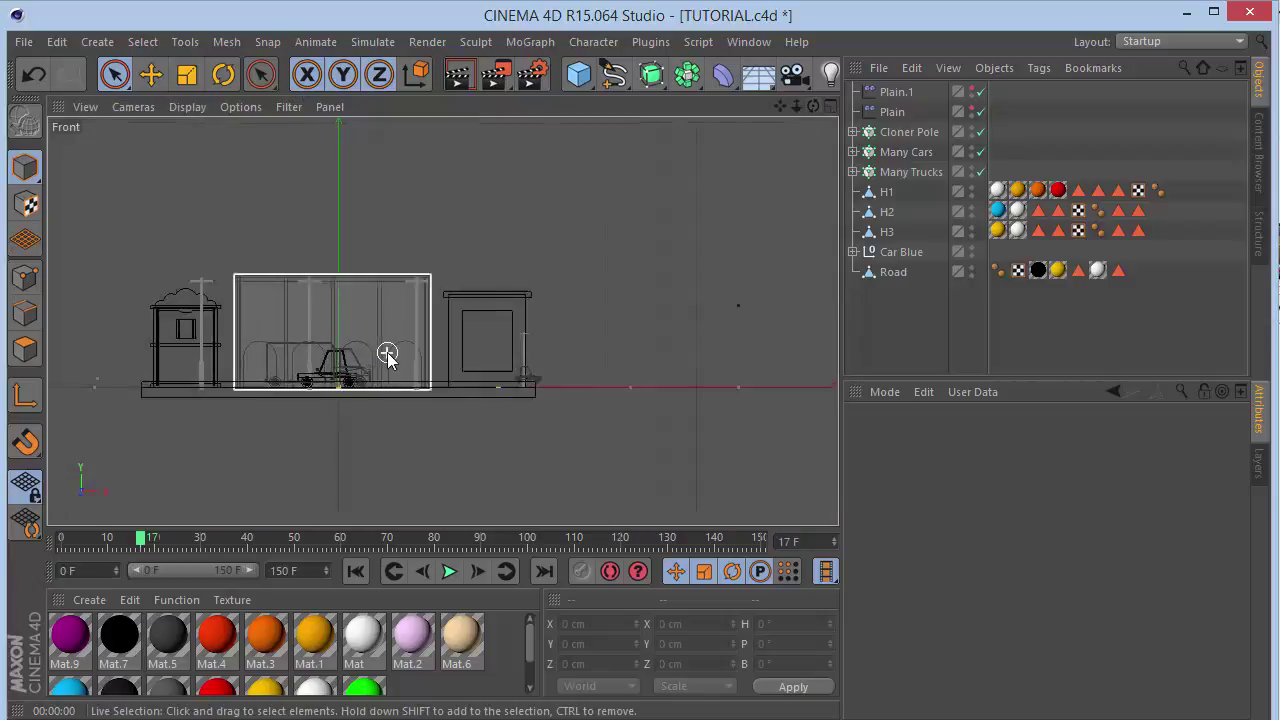
click(886, 192)
click(25, 396)
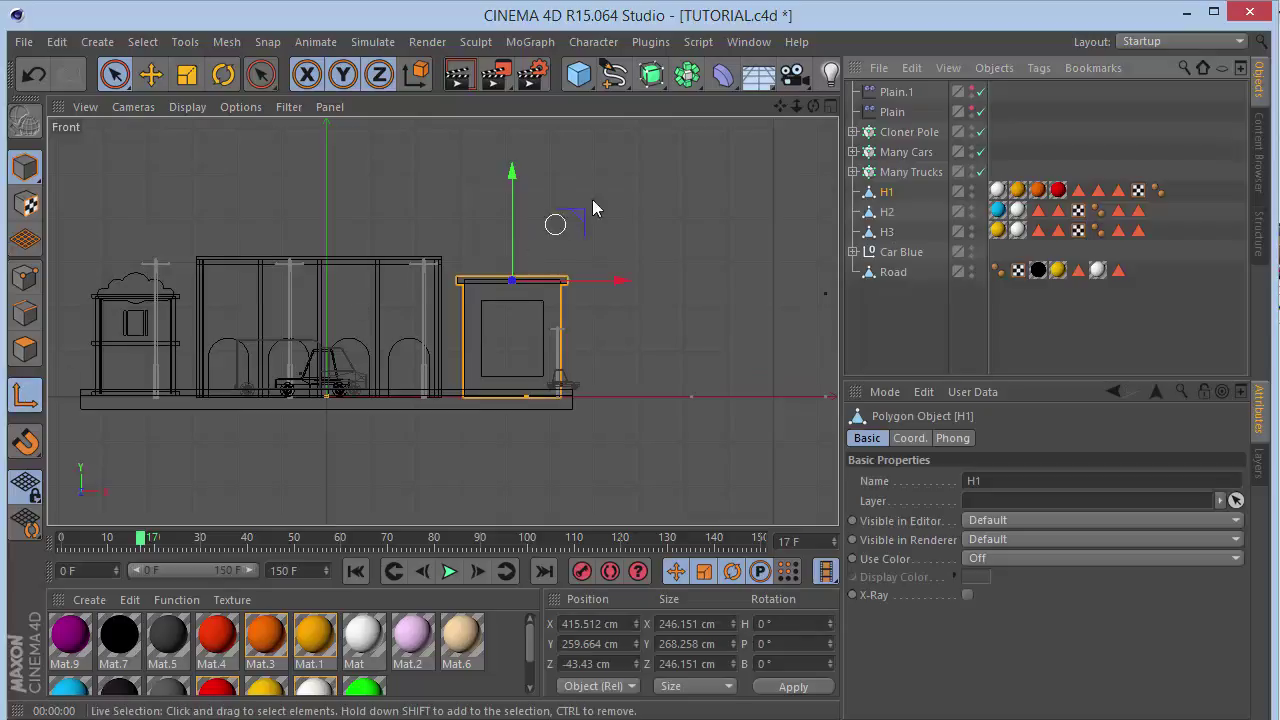
drag(586, 210, 628, 328)
Move H2's axis to its right base corner, about X 240 cm, Y 9 cm, and H3's to about X -344 cm, Y 8 cm.
click(886, 212)
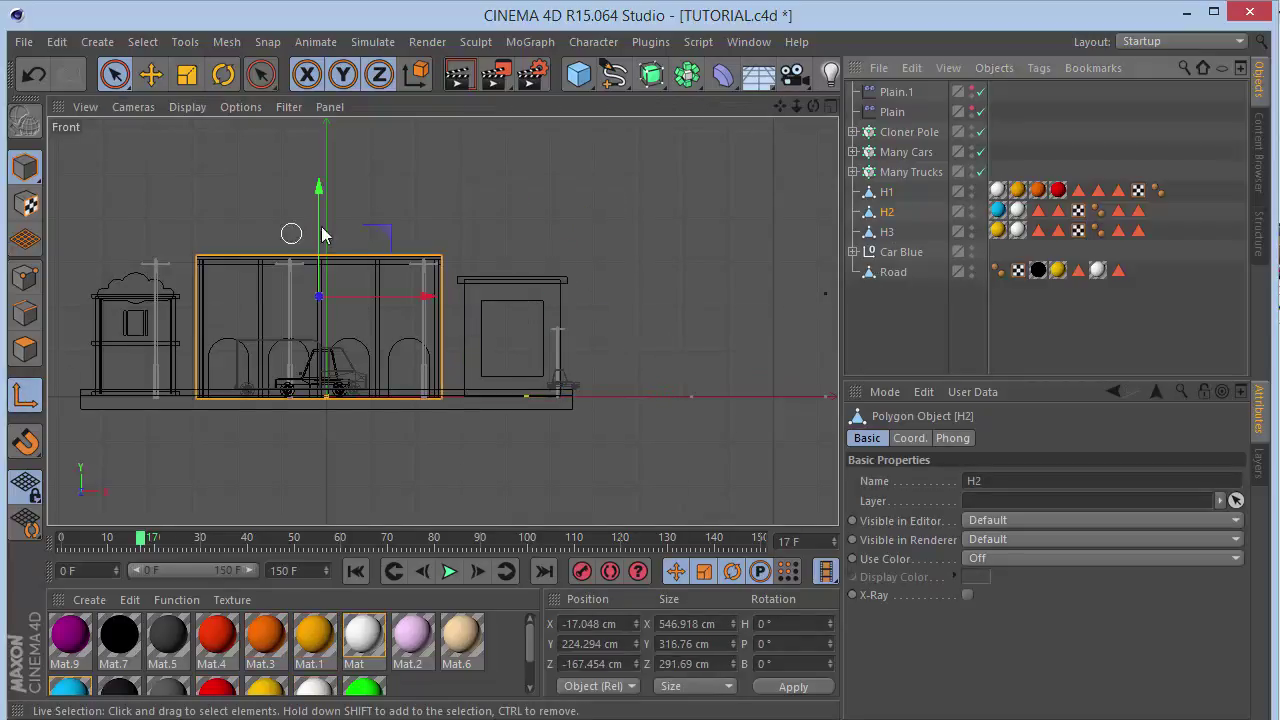
drag(365, 228, 503, 334)
click(886, 231)
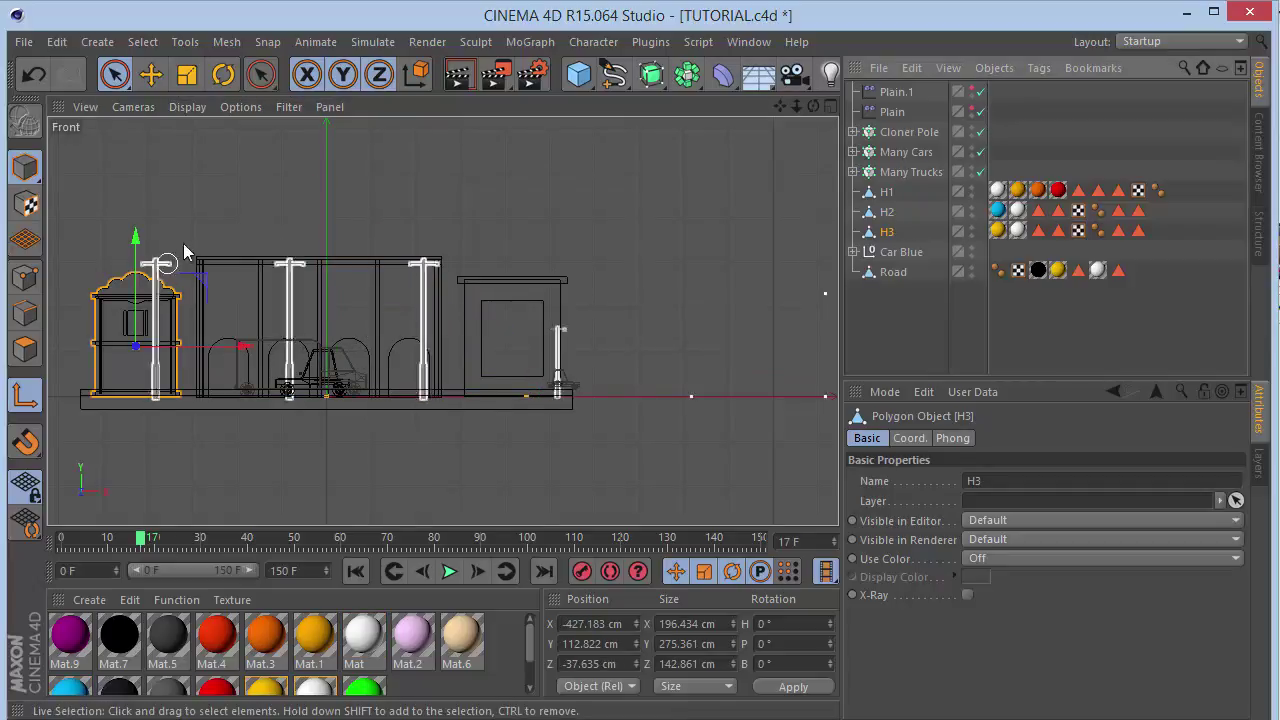
drag(183, 252, 240, 332)
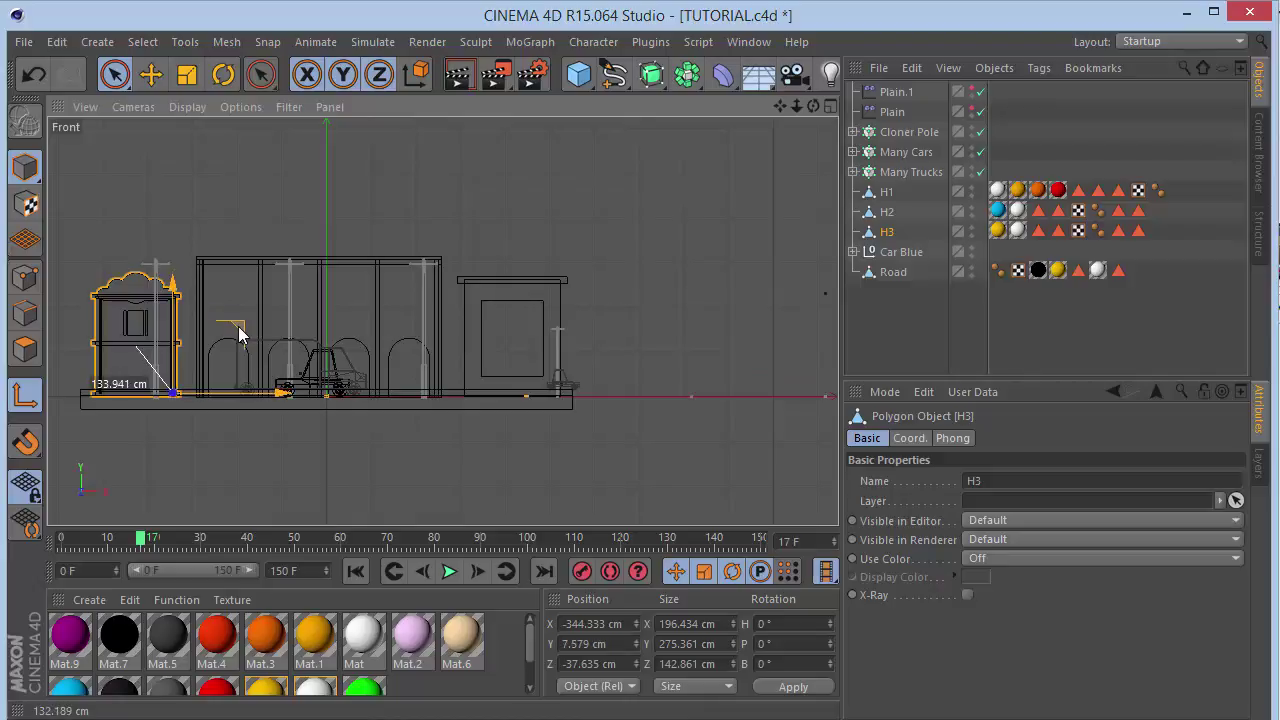
In the top view, set H3's axis to about Z -47 cm, H2's to about Z -48 cm and H1's to about X 522 cm.
key(F2)
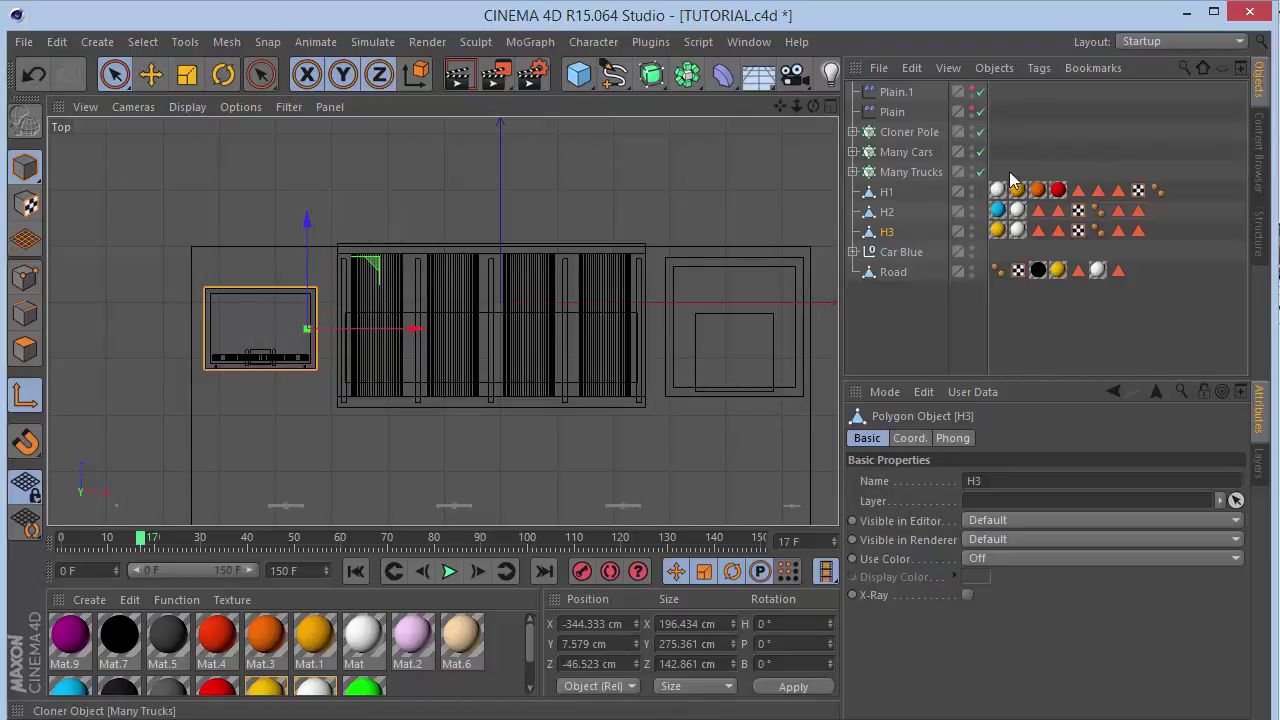
click(889, 211)
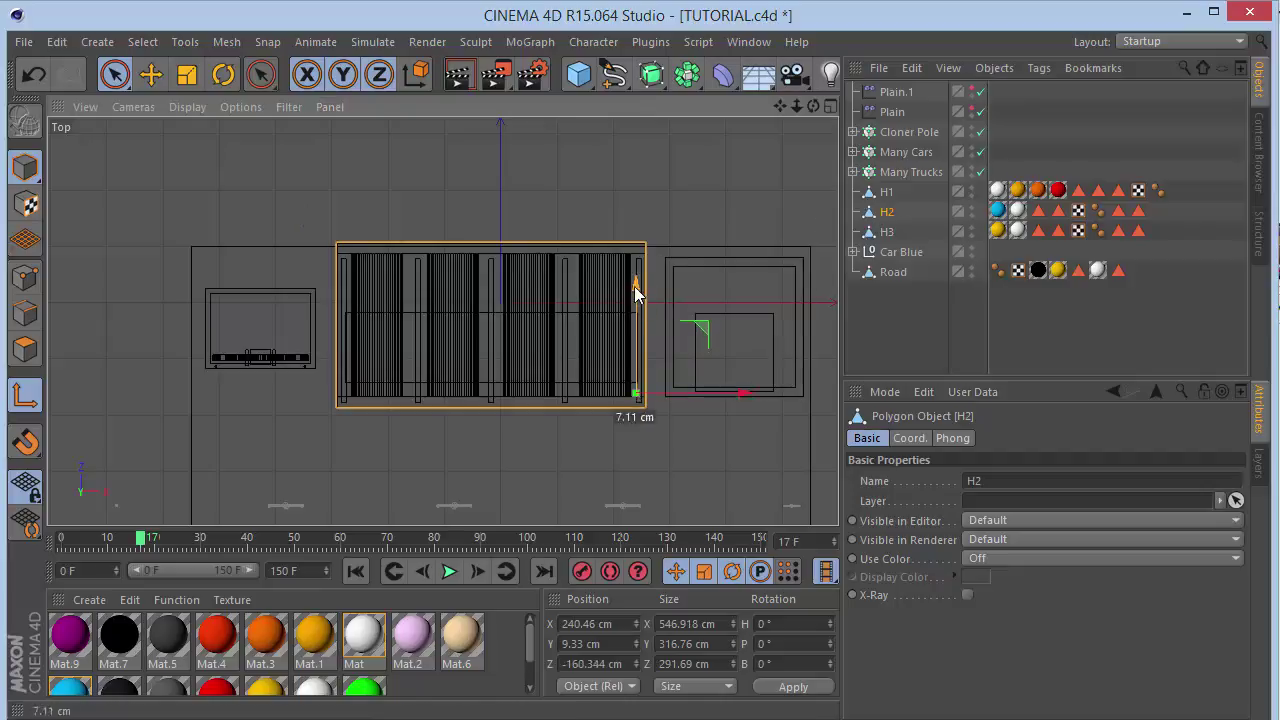
drag(636, 291, 636, 238)
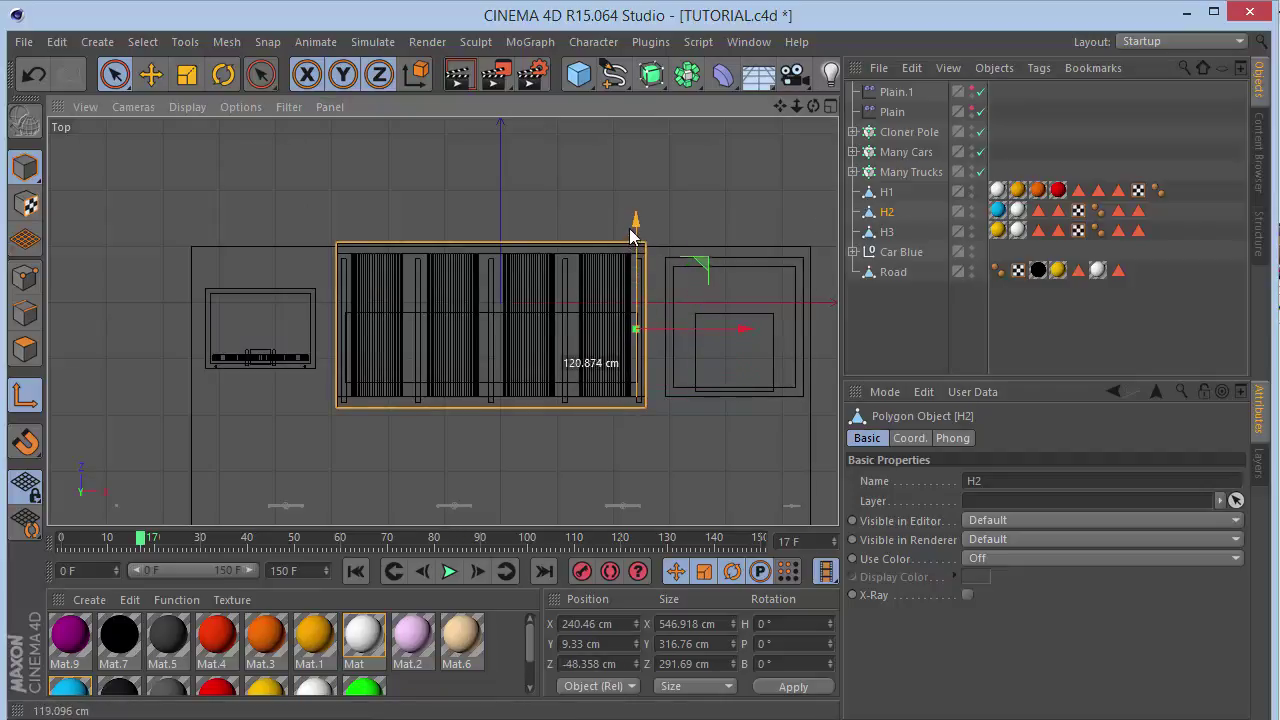
click(886, 191)
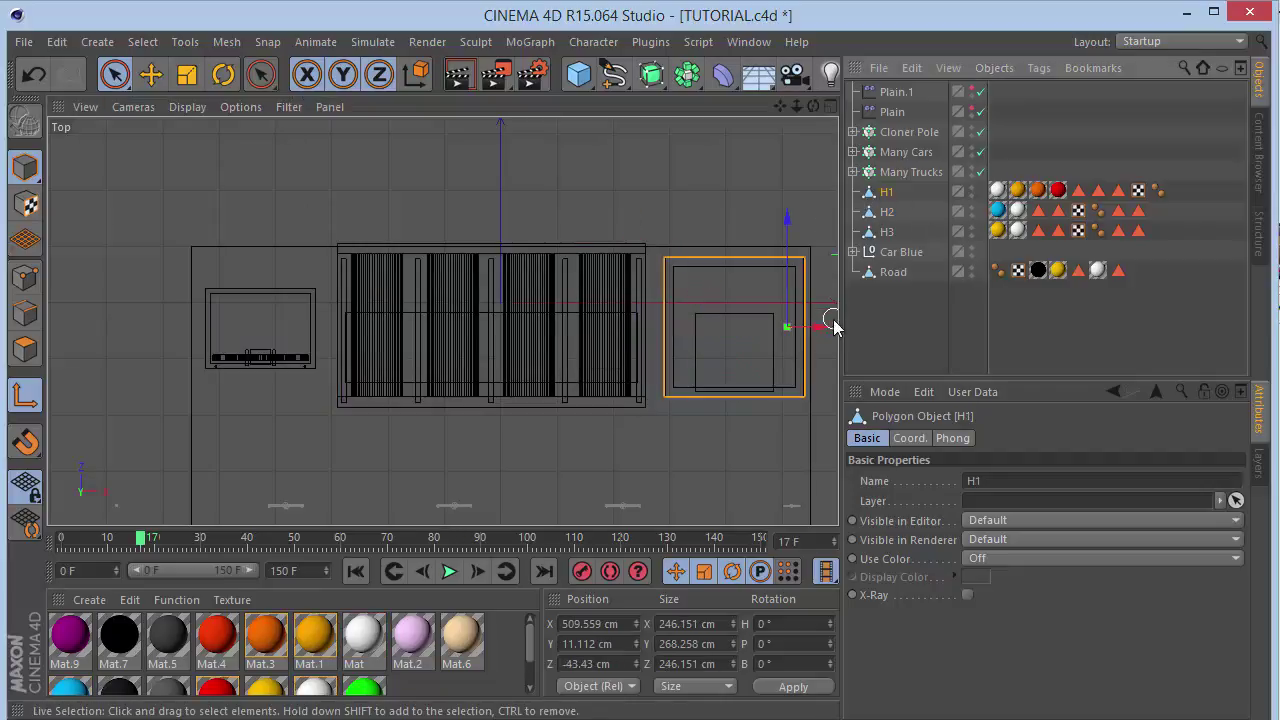
drag(833, 333, 835, 333)
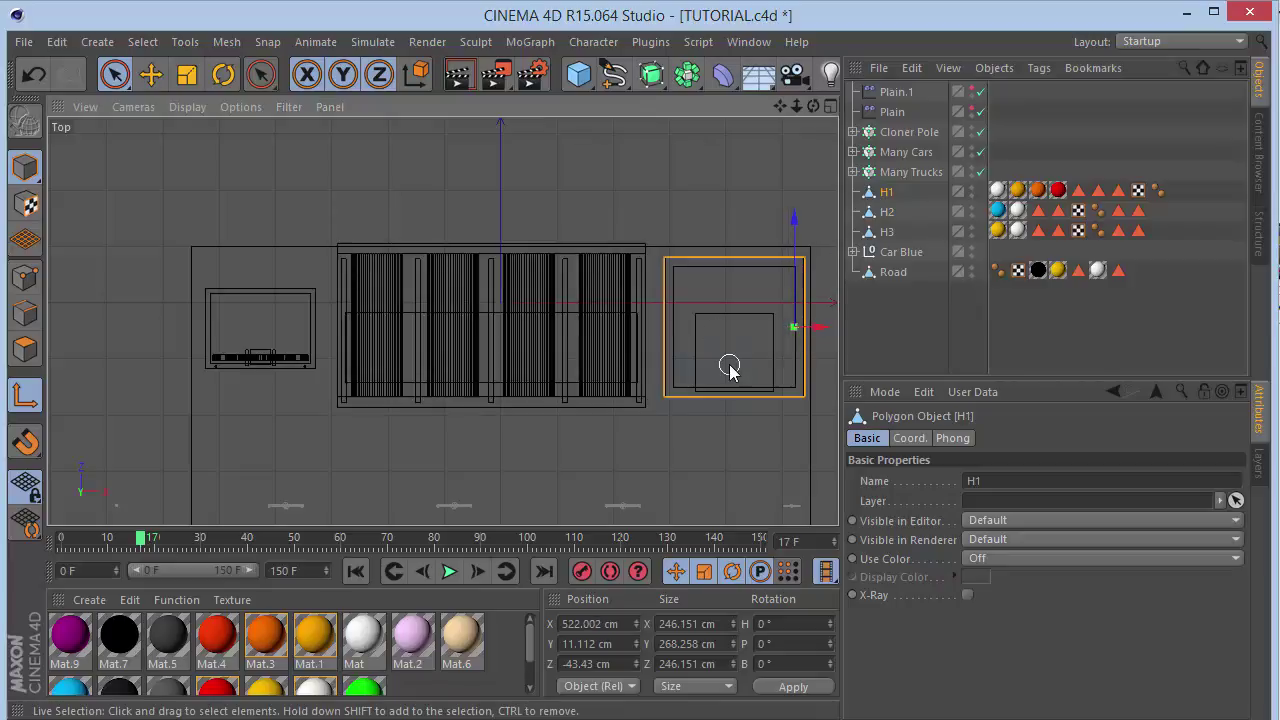
key(F1)
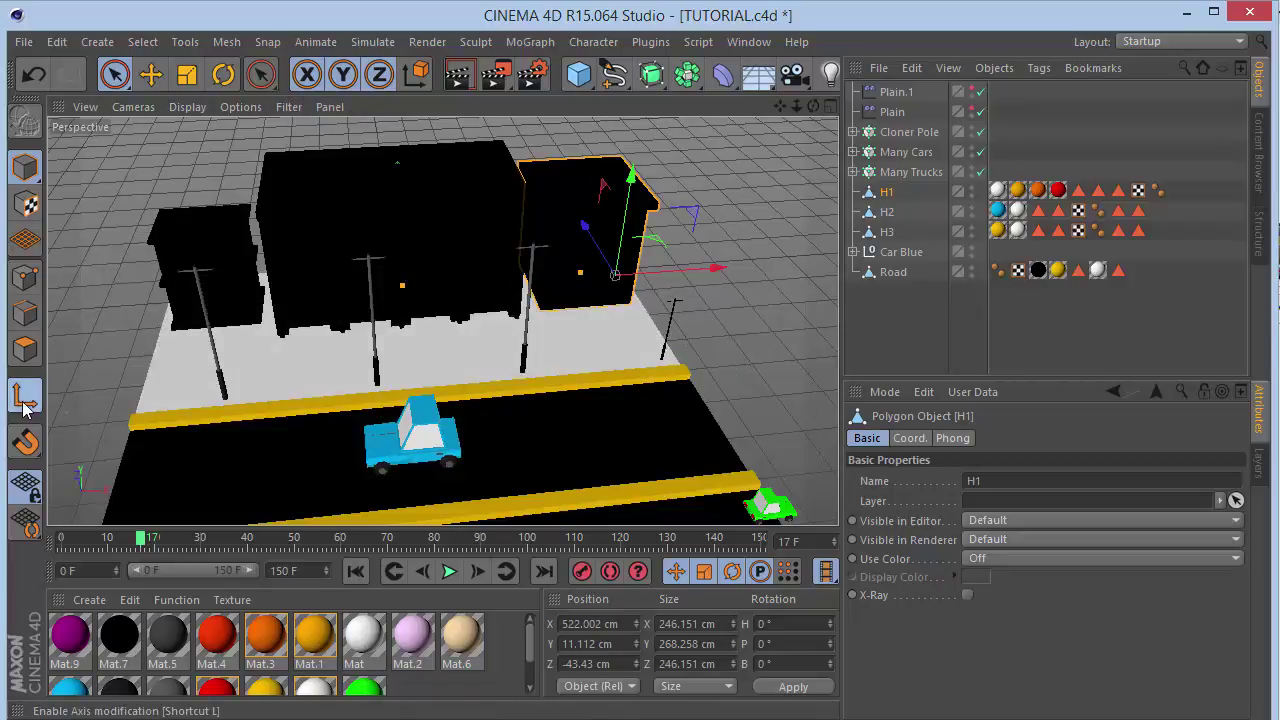
Group H1, H2 and H3 into a null and place it inside a new MoGraph Cloner.
shift+click(887, 232)
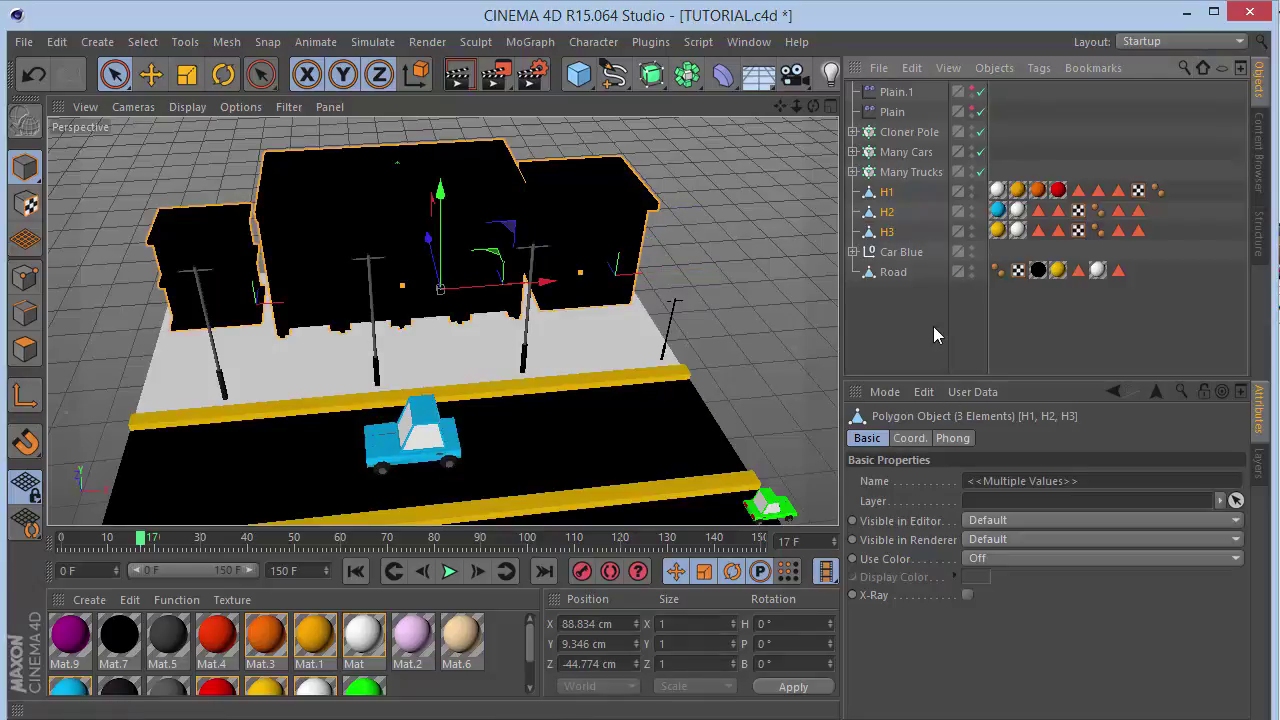
key(alt+g)
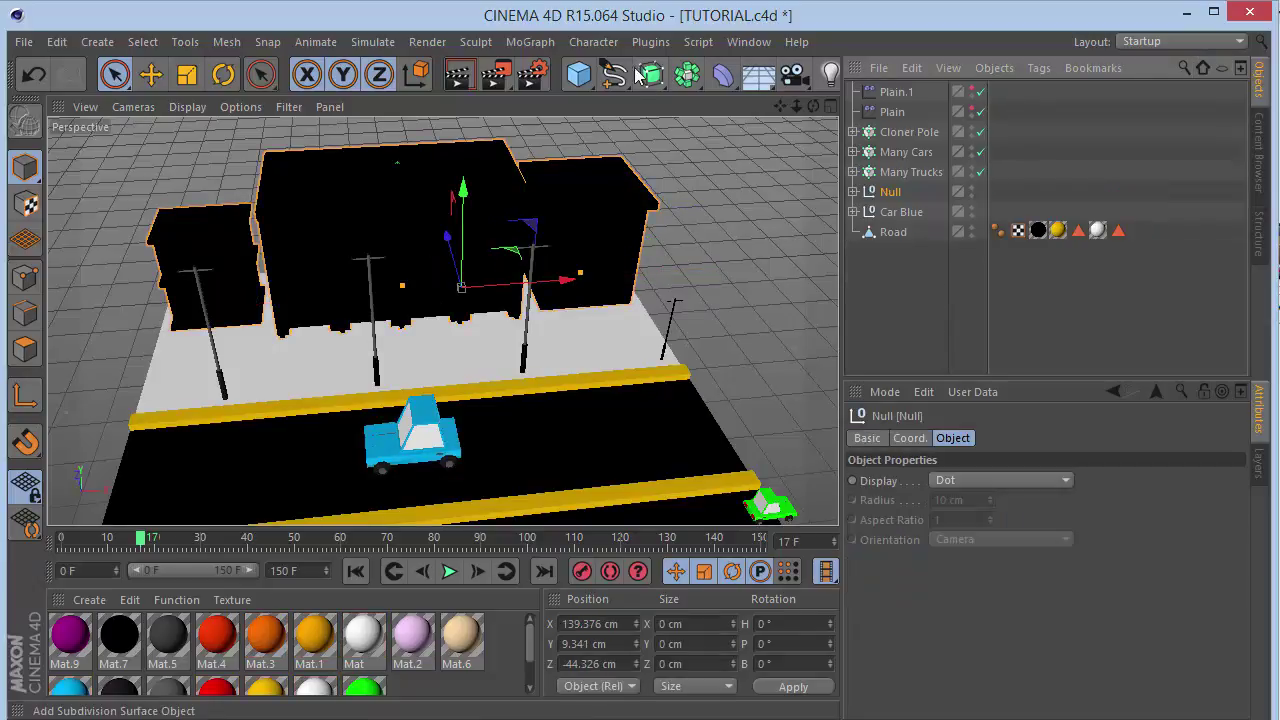
click(531, 42)
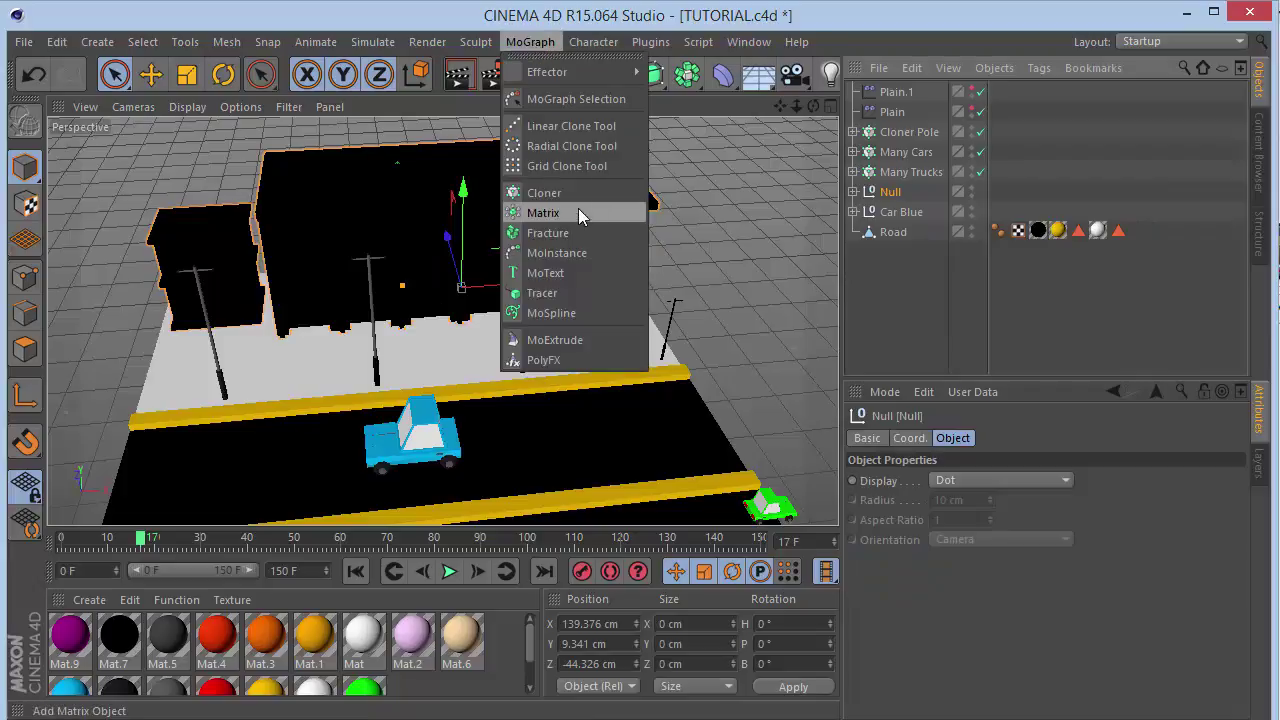
click(560, 193)
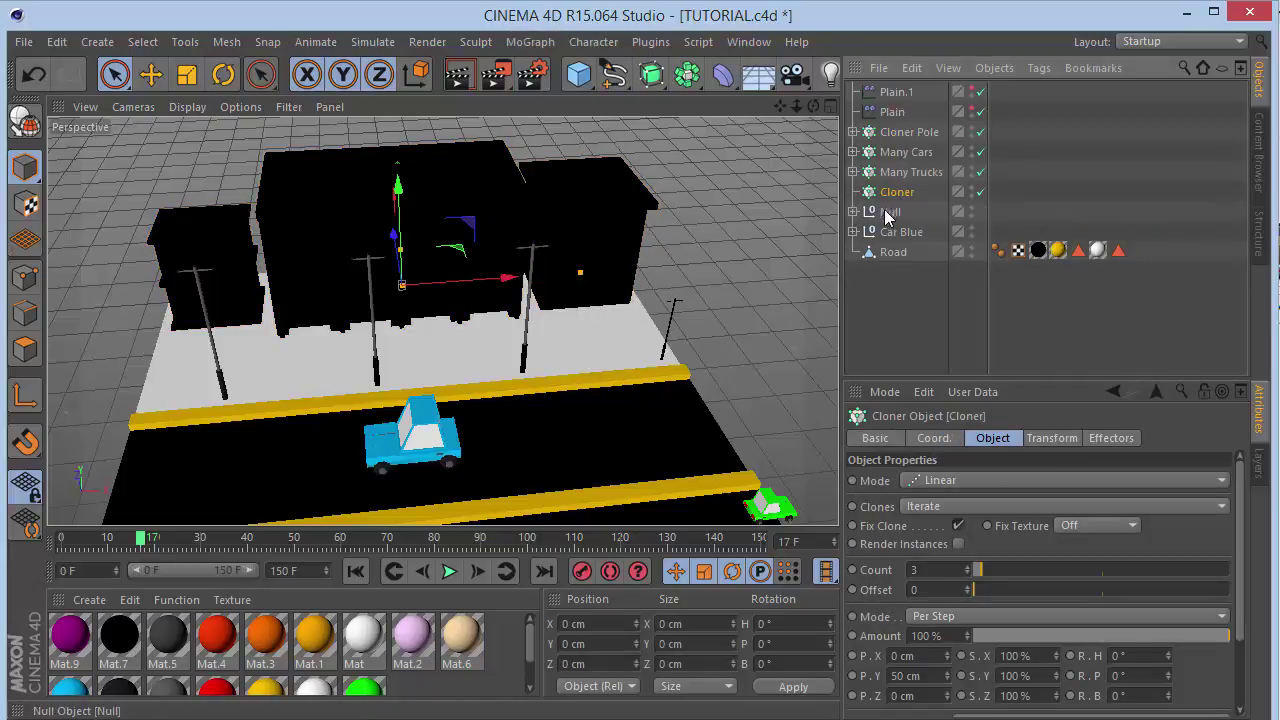
drag(896, 197, 897, 194)
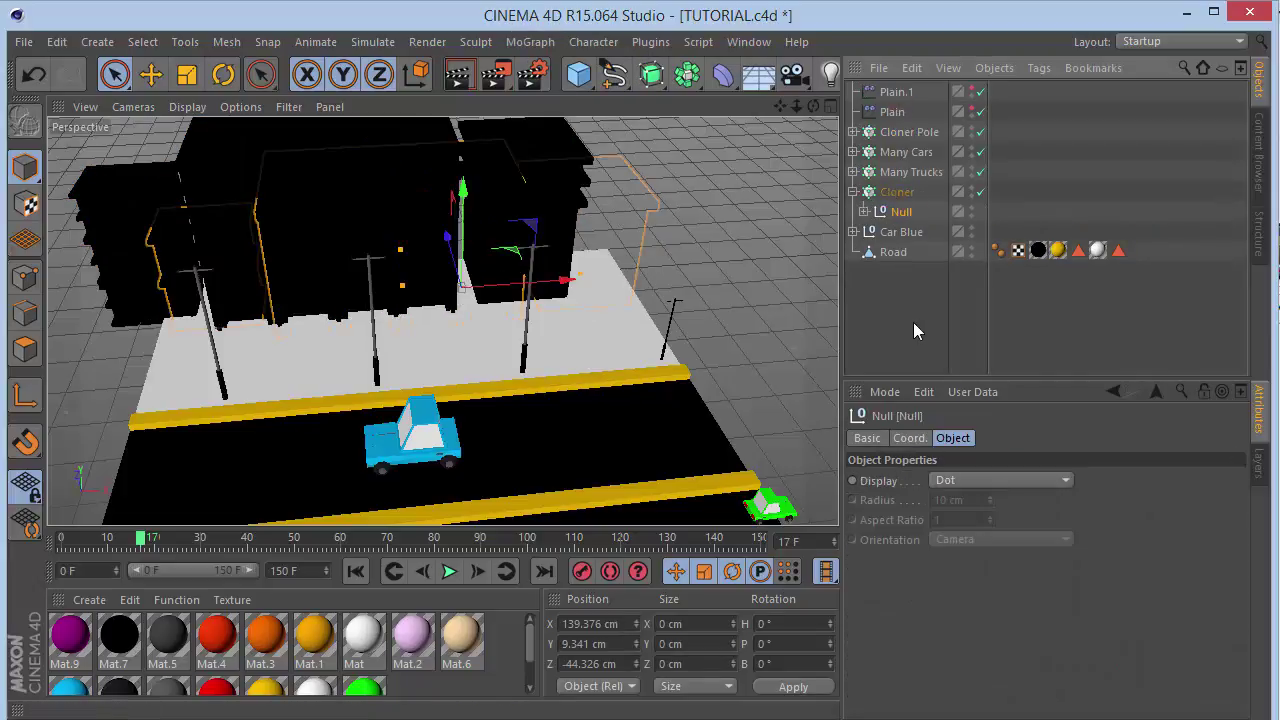
Set the building Cloner's per-step Y offset to 0 cm.
click(895, 191)
drag(813, 108, 800, 165)
click(940, 673)
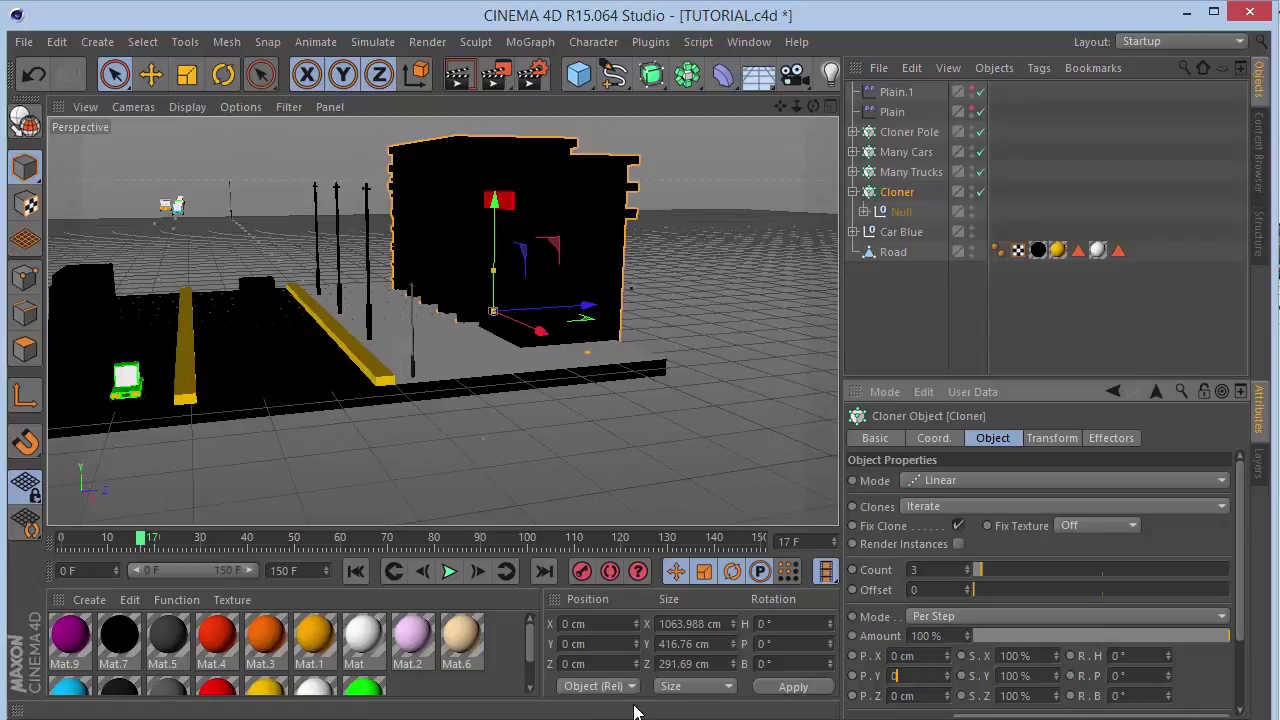
key(Return)
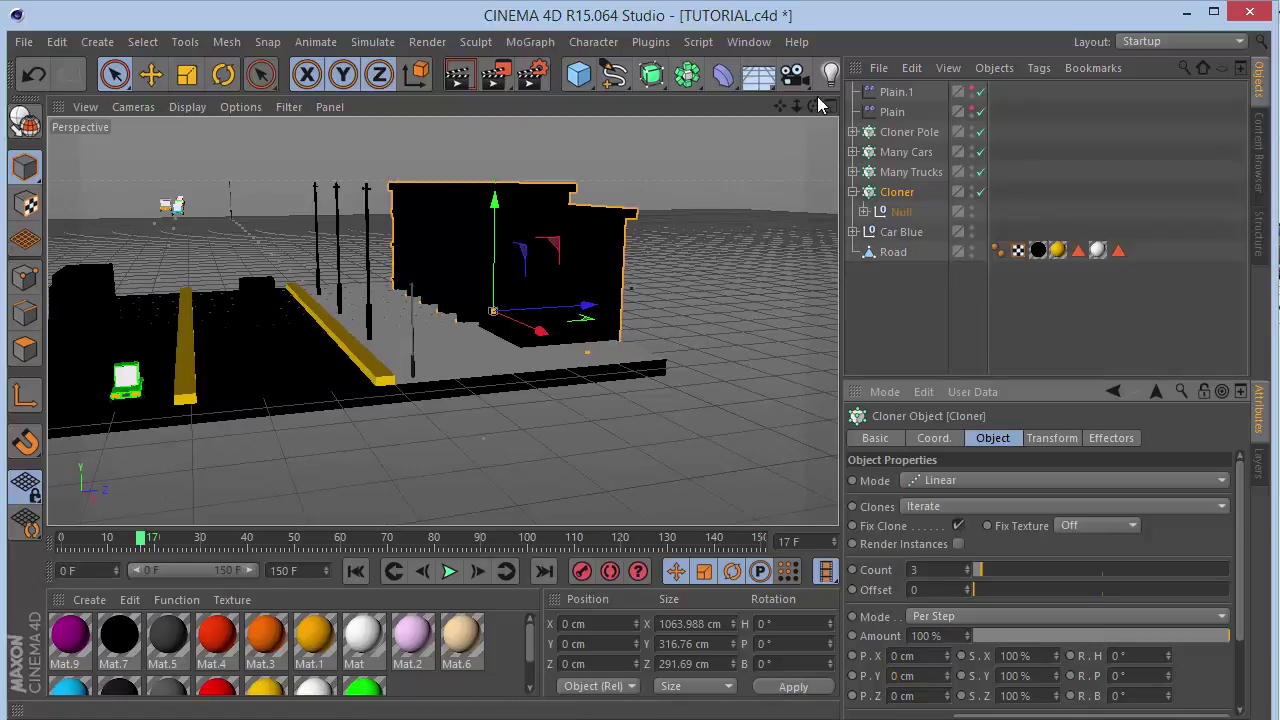
In the top view, move the building Cloner over the sidewalk to about X 133 cm, Z -68 cm.
drag(813, 106, 813, 136)
key(F2)
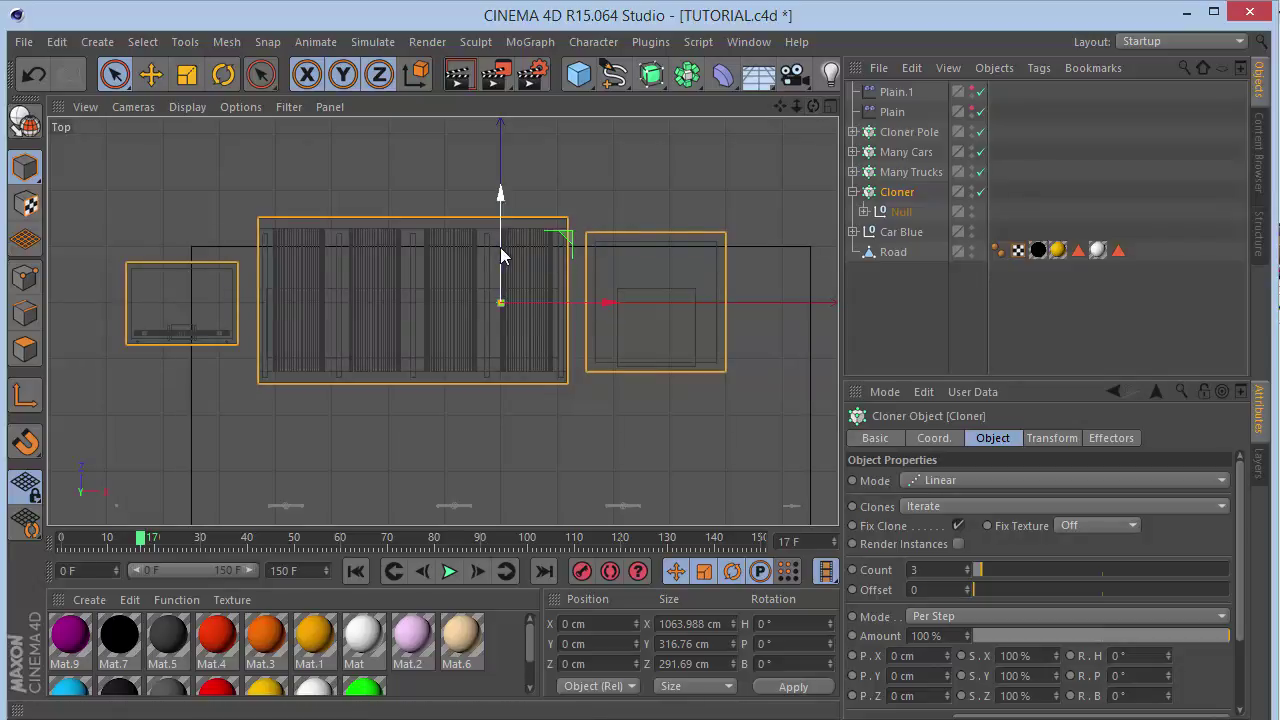
drag(500, 247, 508, 286)
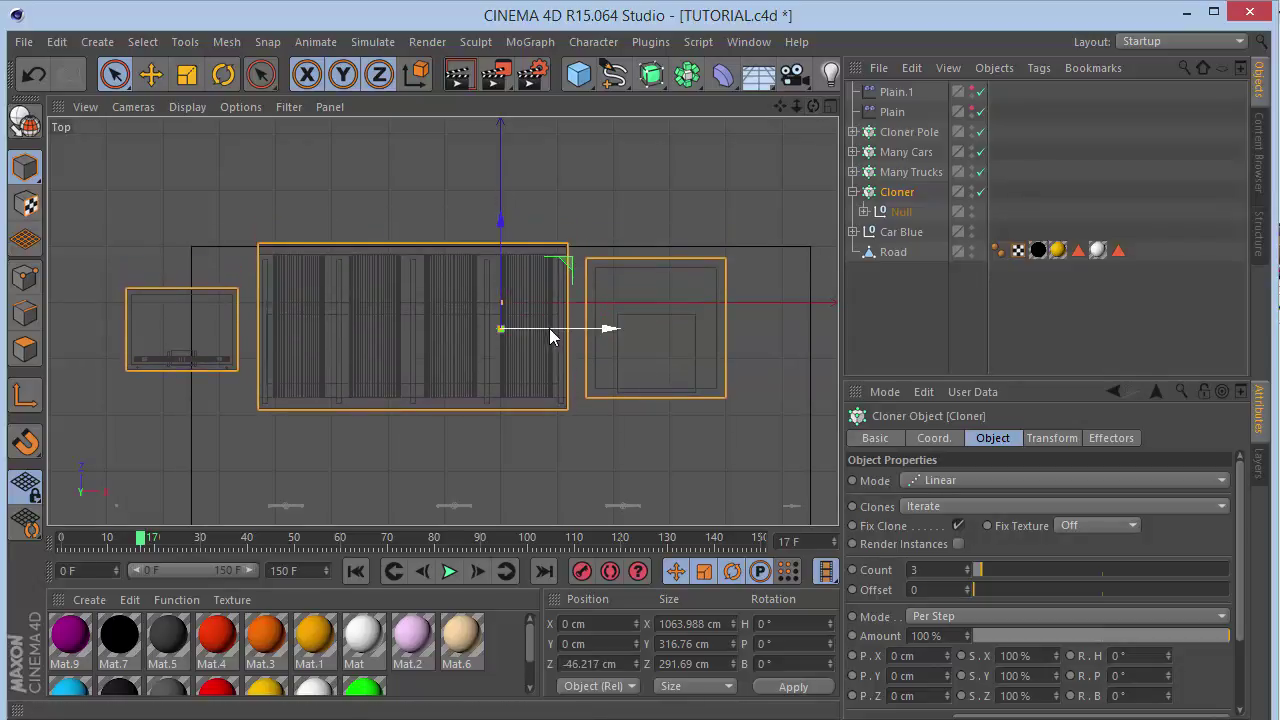
drag(549, 328, 626, 337)
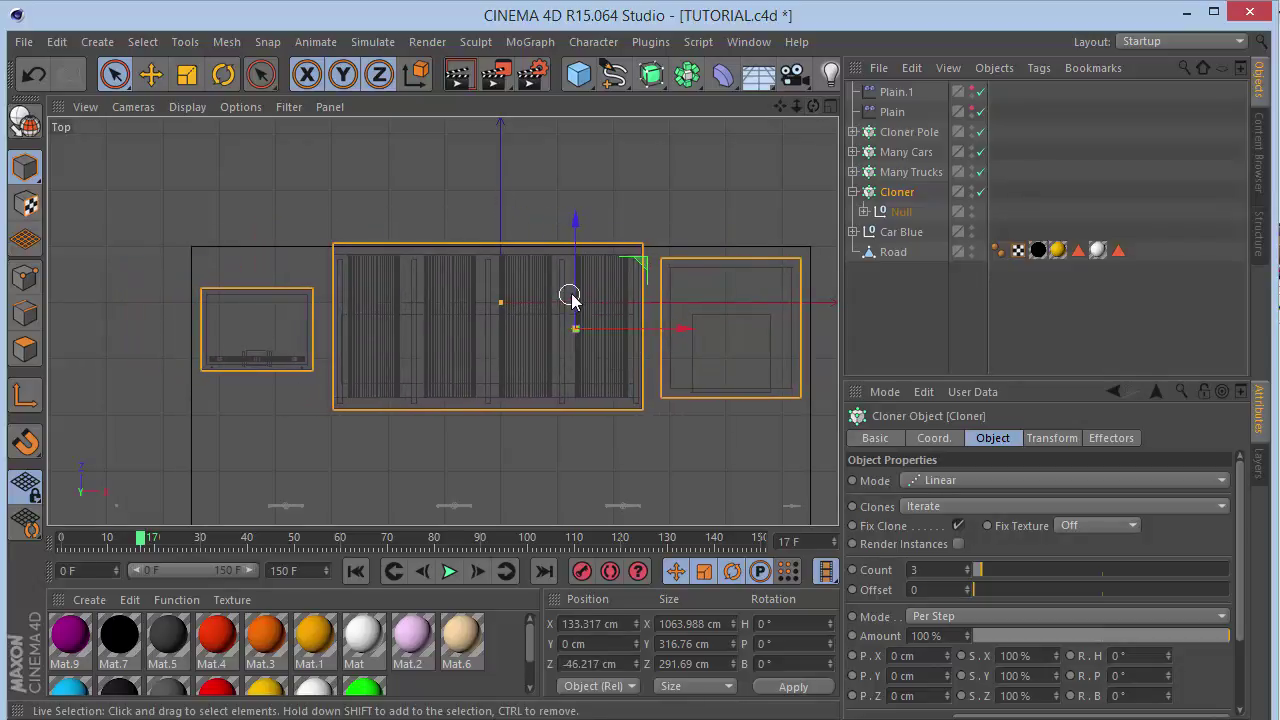
drag(575, 295, 576, 305)
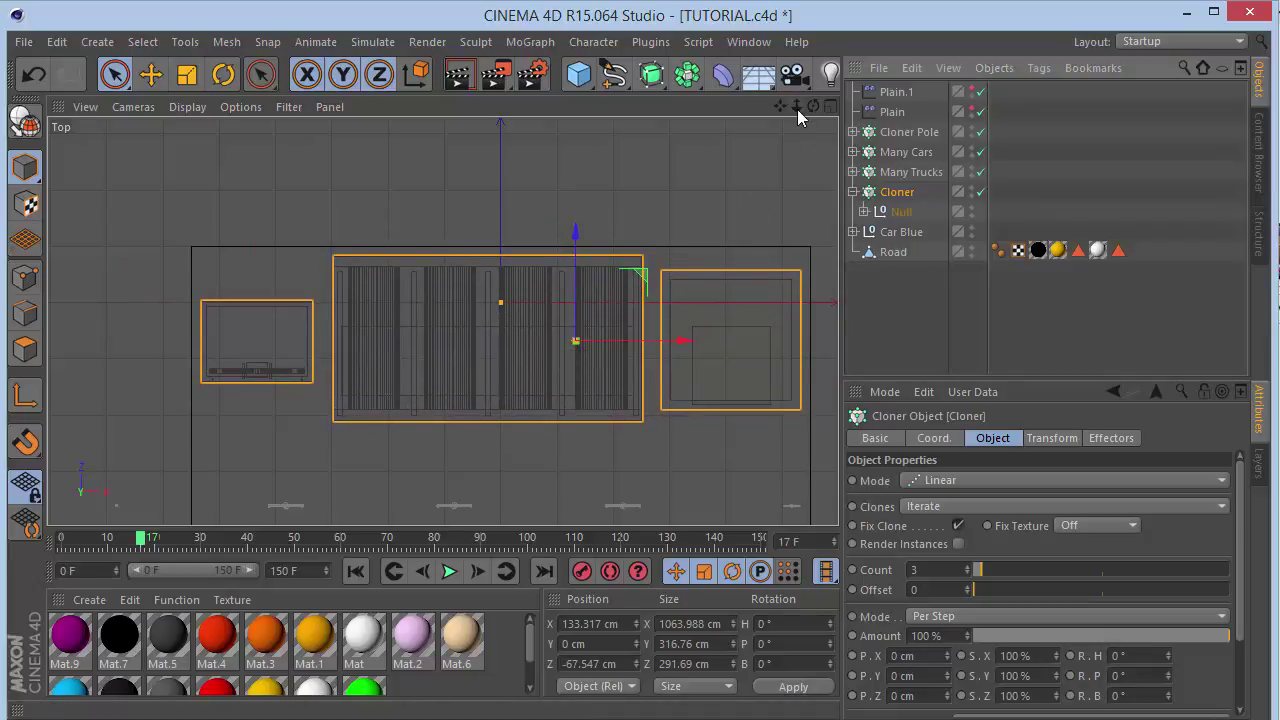
Set the building Cloner's per-step X offset to -2000 cm and its count to 4.
drag(797, 109, 799, 117)
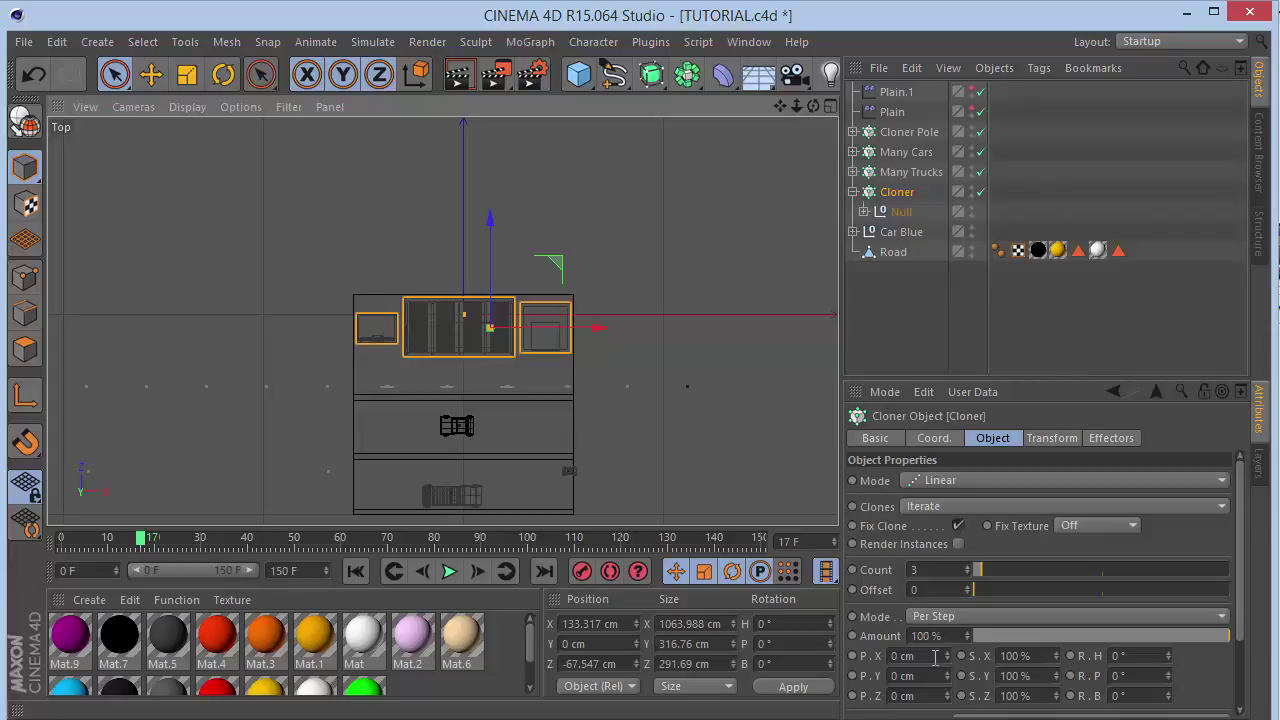
drag(947, 657, 859, 657)
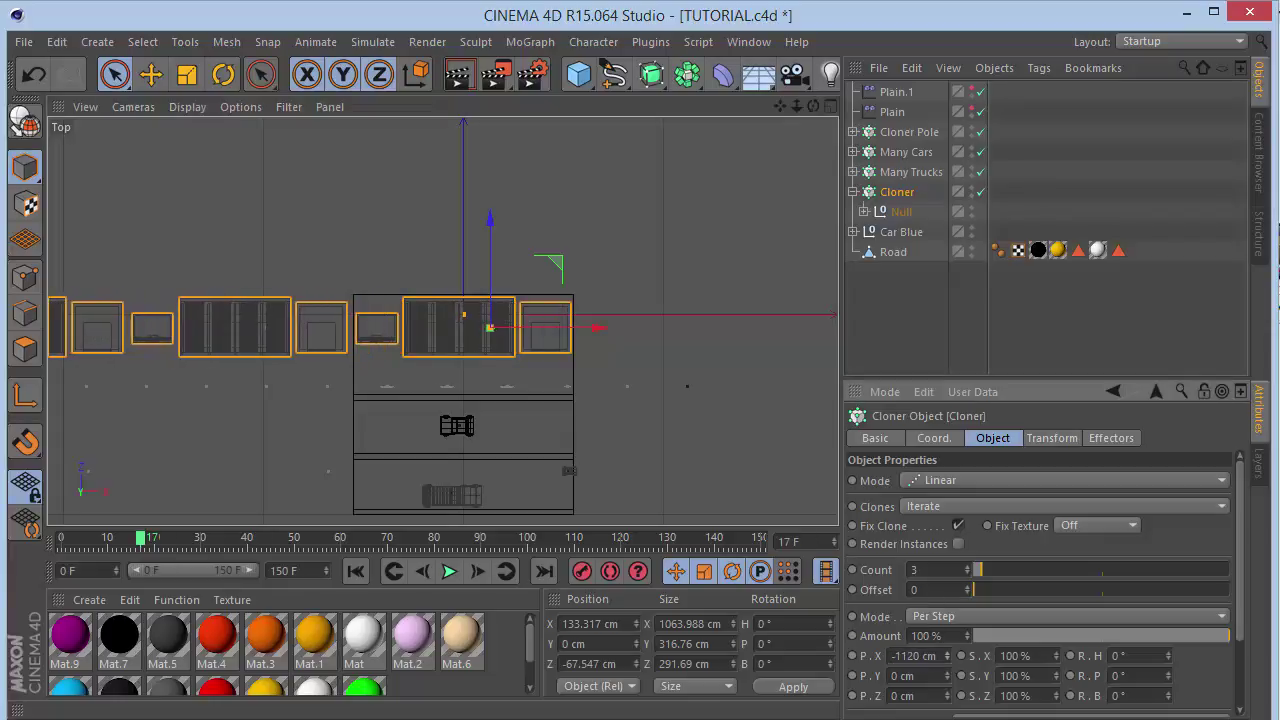
drag(800, 110, 803, 116)
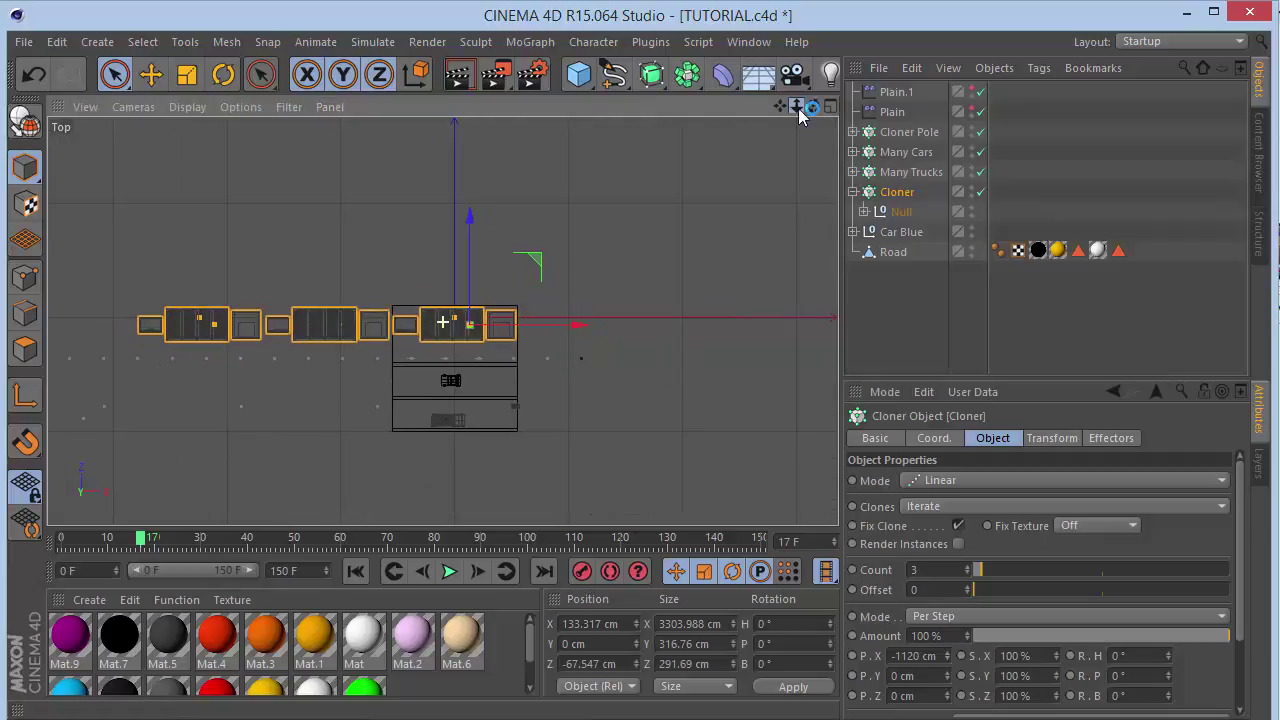
drag(947, 657, 891, 657)
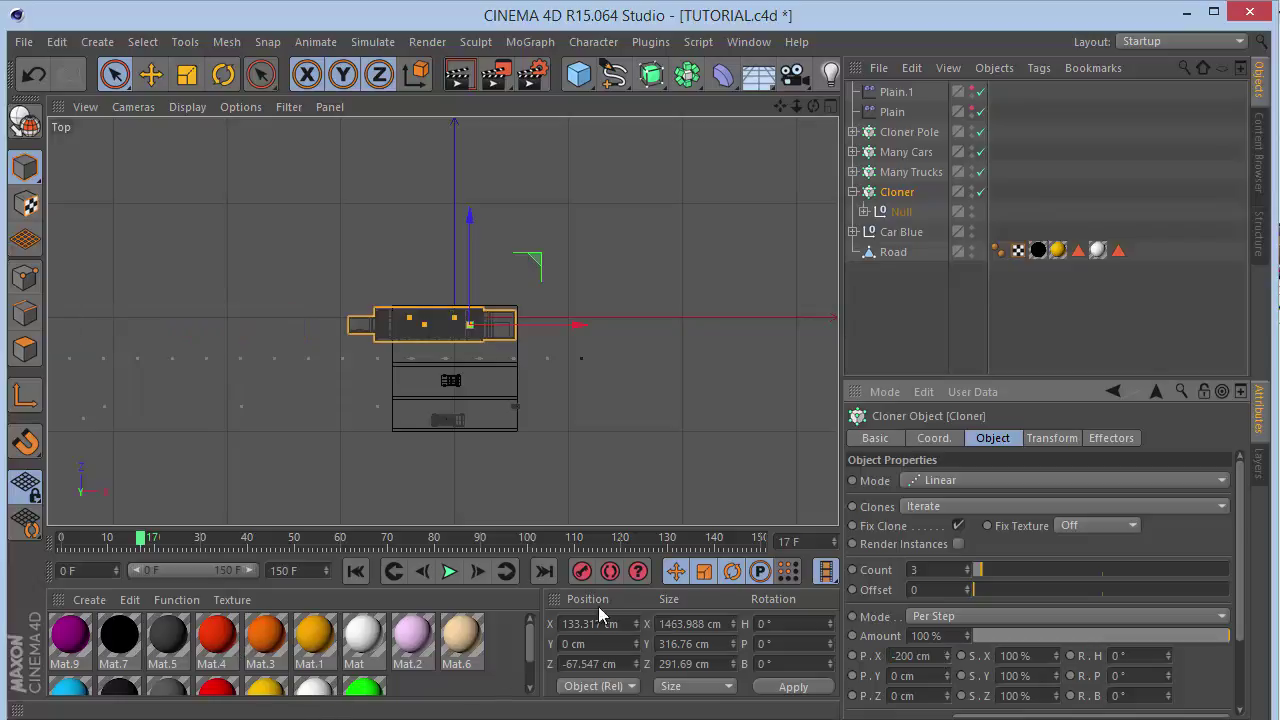
key(Return)
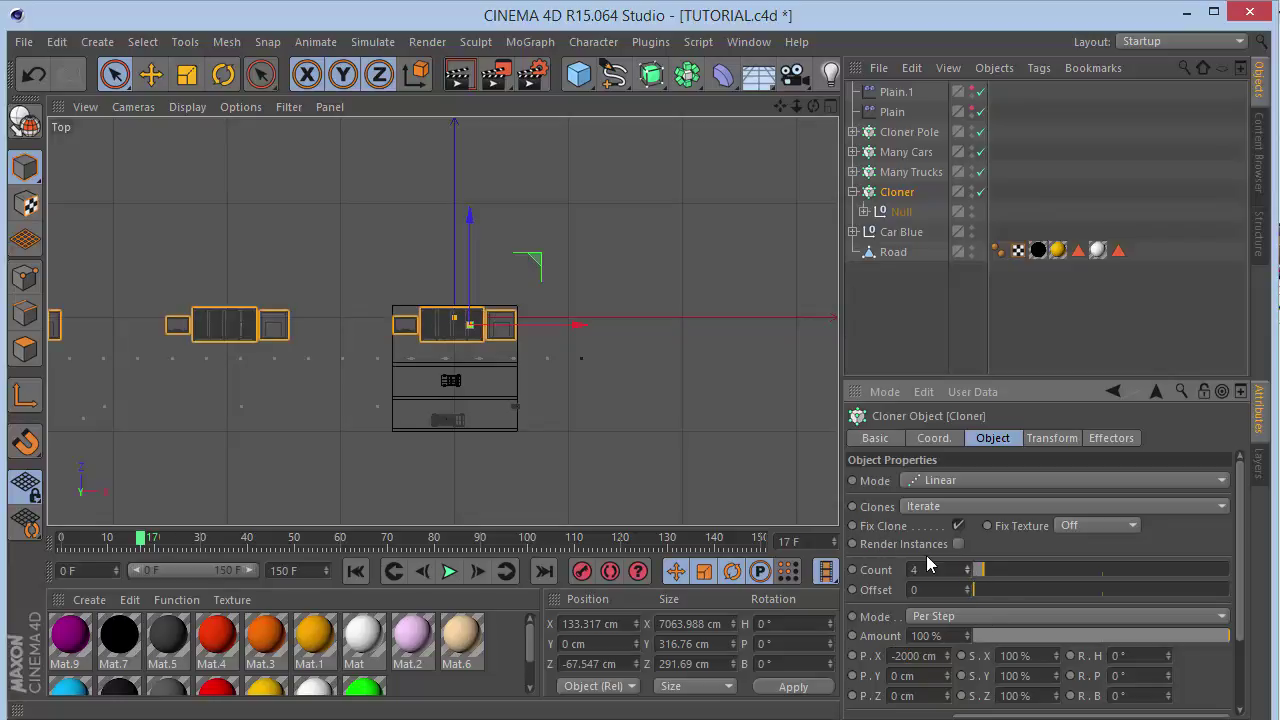
Add a MoText object with the text "DEVIL CUBE" and work in the front view.
key(F1)
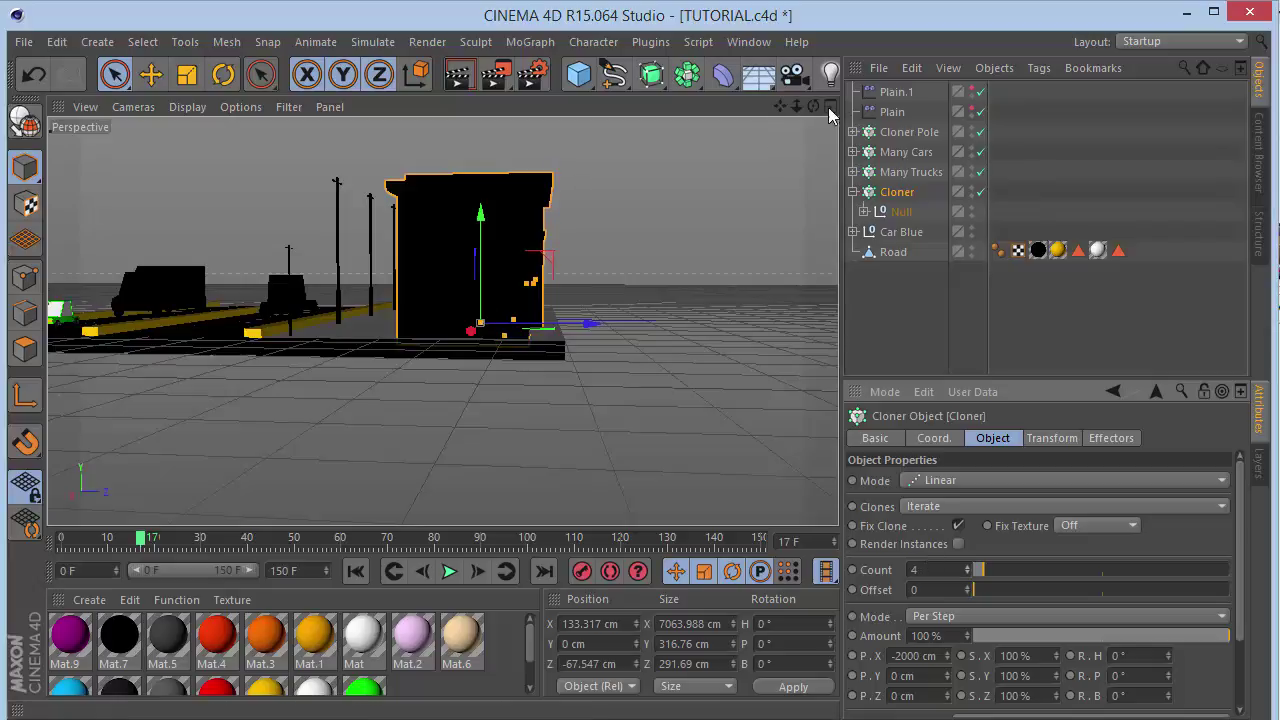
mouse_move(813, 106)
mouse_down()
mouse_move(760, 106)
mouse_move(955, 106)
mouse_move(850, 92)
mouse_move(890, 92)
mouse_move(788, 104)
mouse_up()
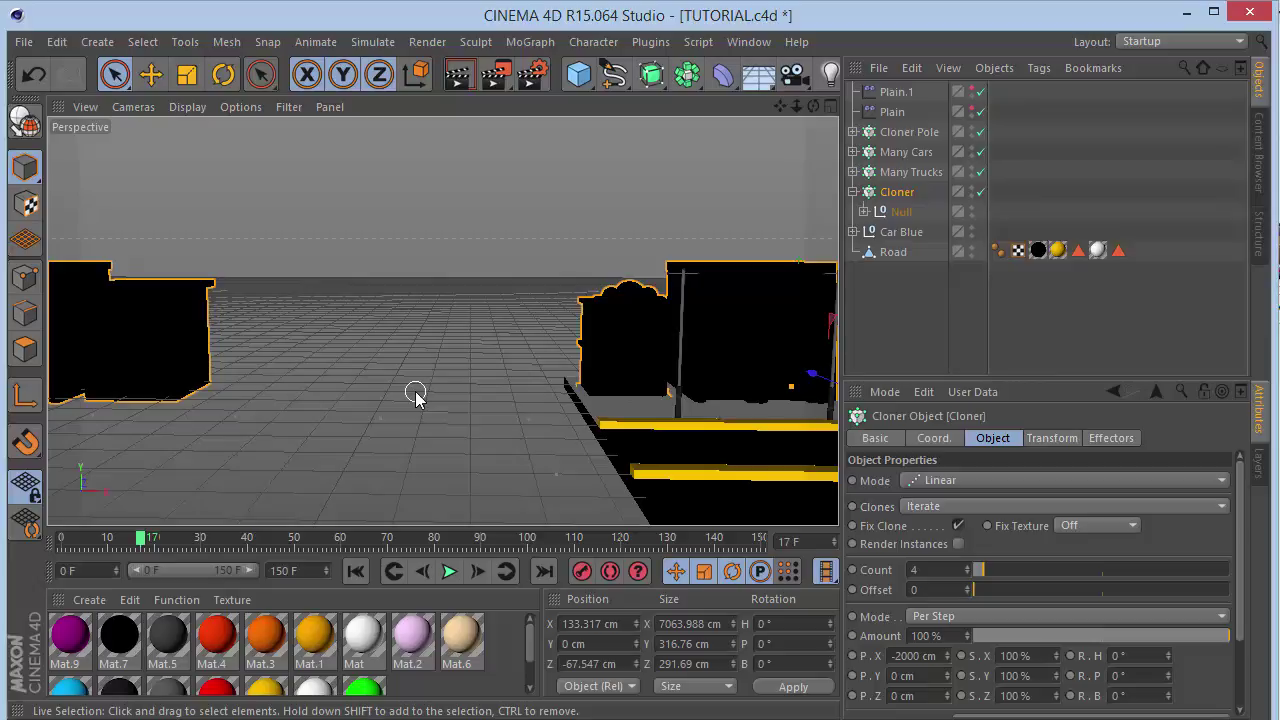
key(F4)
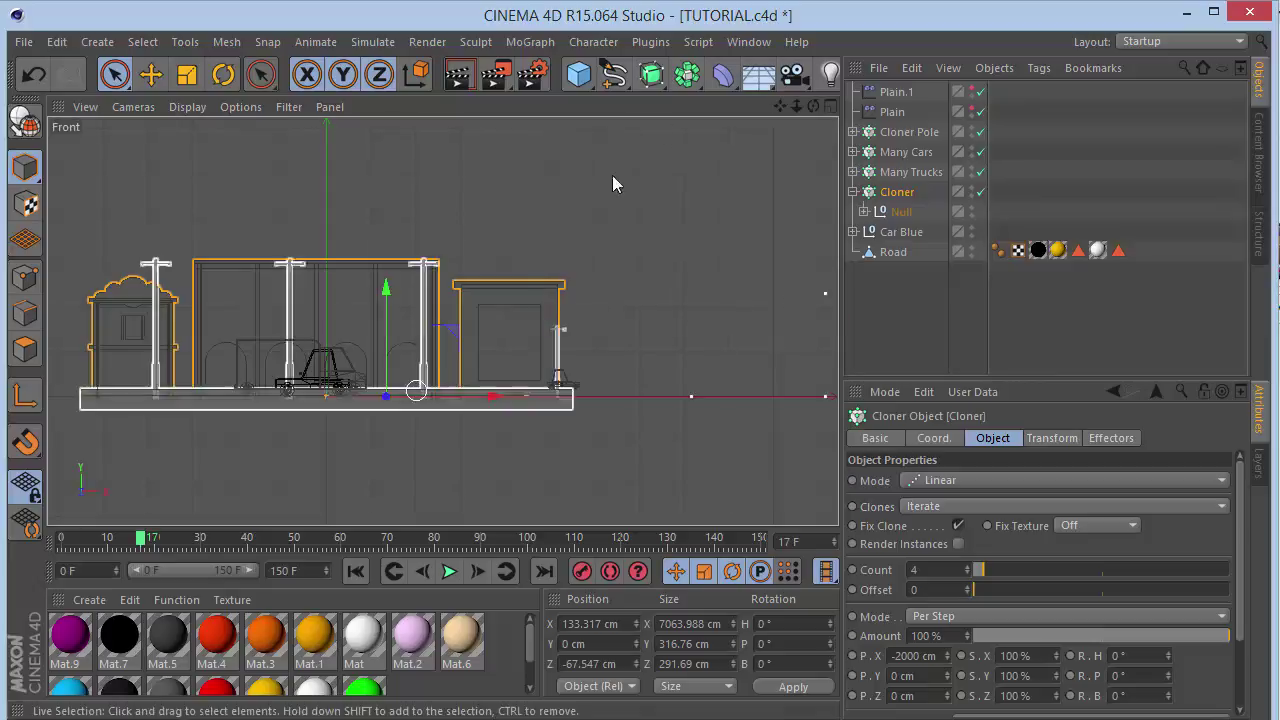
drag(780, 106, 980, 86)
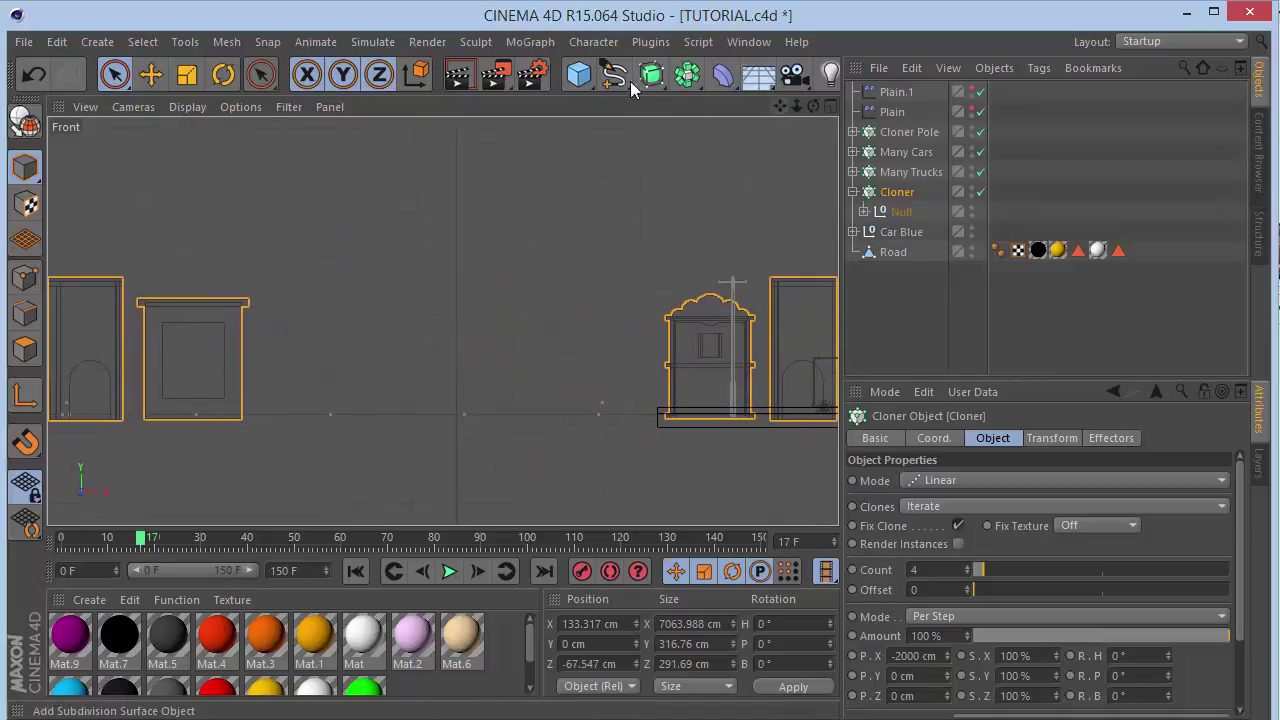
click(533, 42)
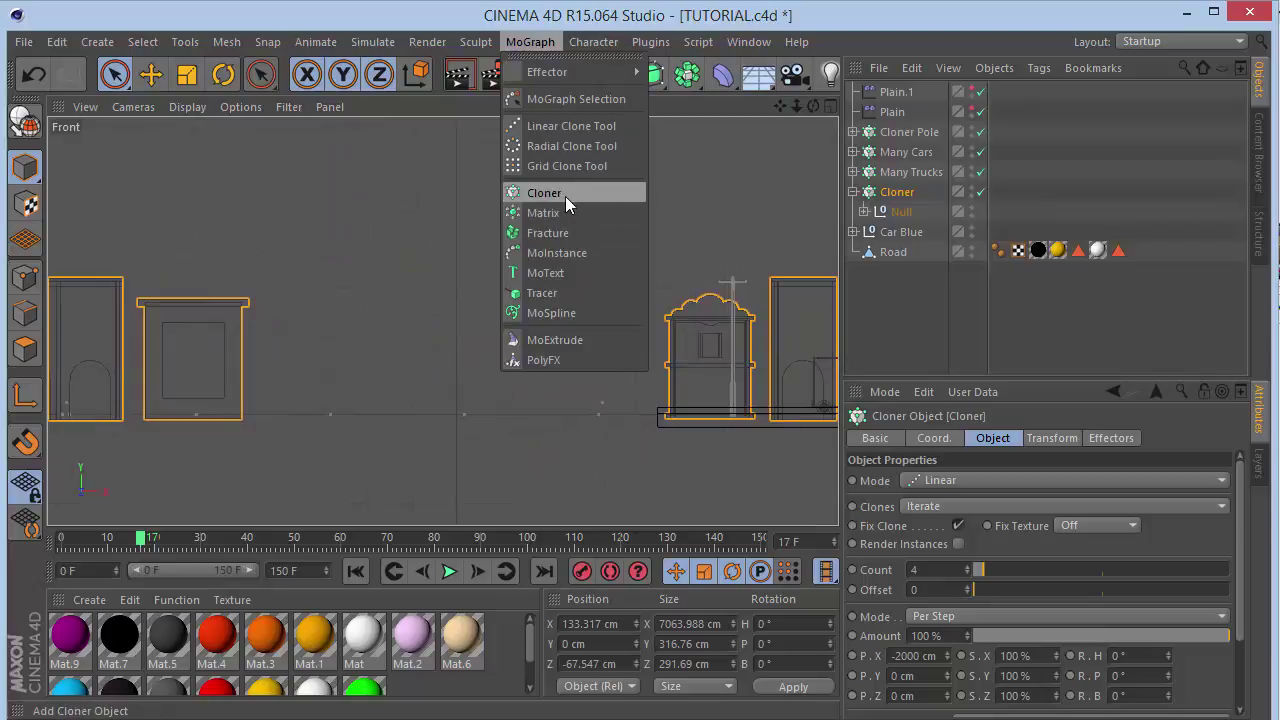
click(566, 272)
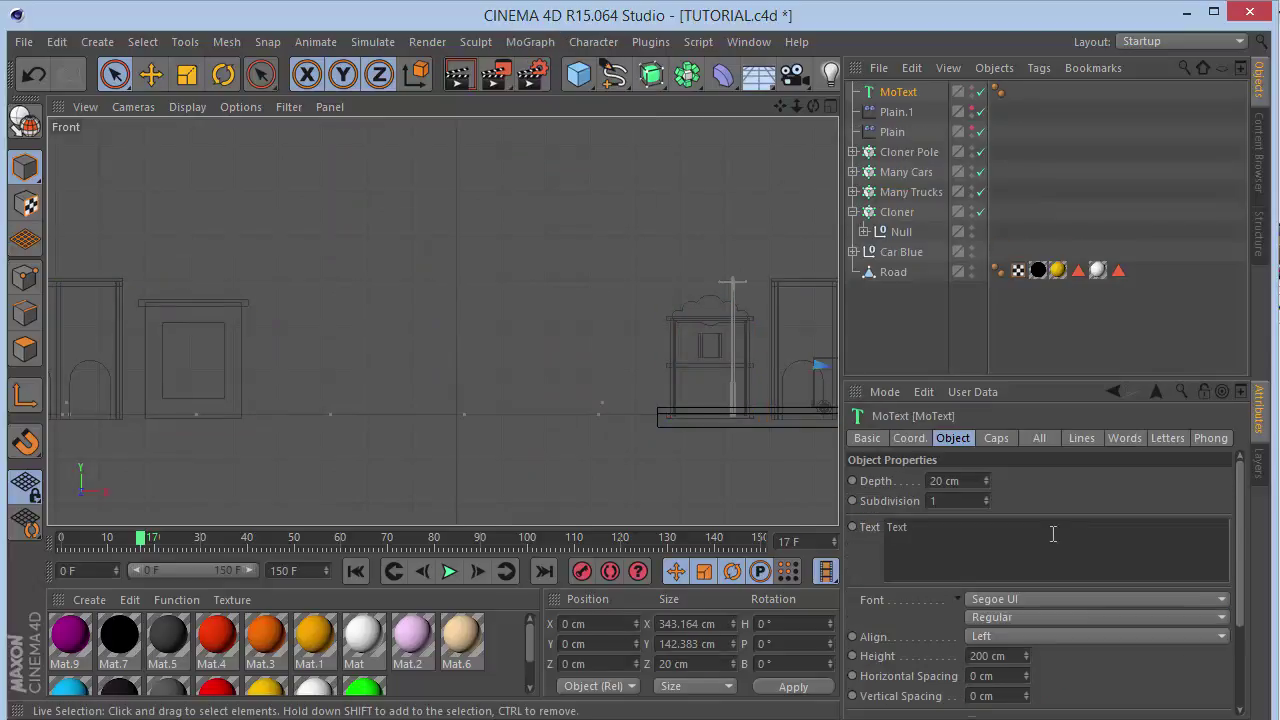
click(958, 542)
text(DEVIL CUBE)
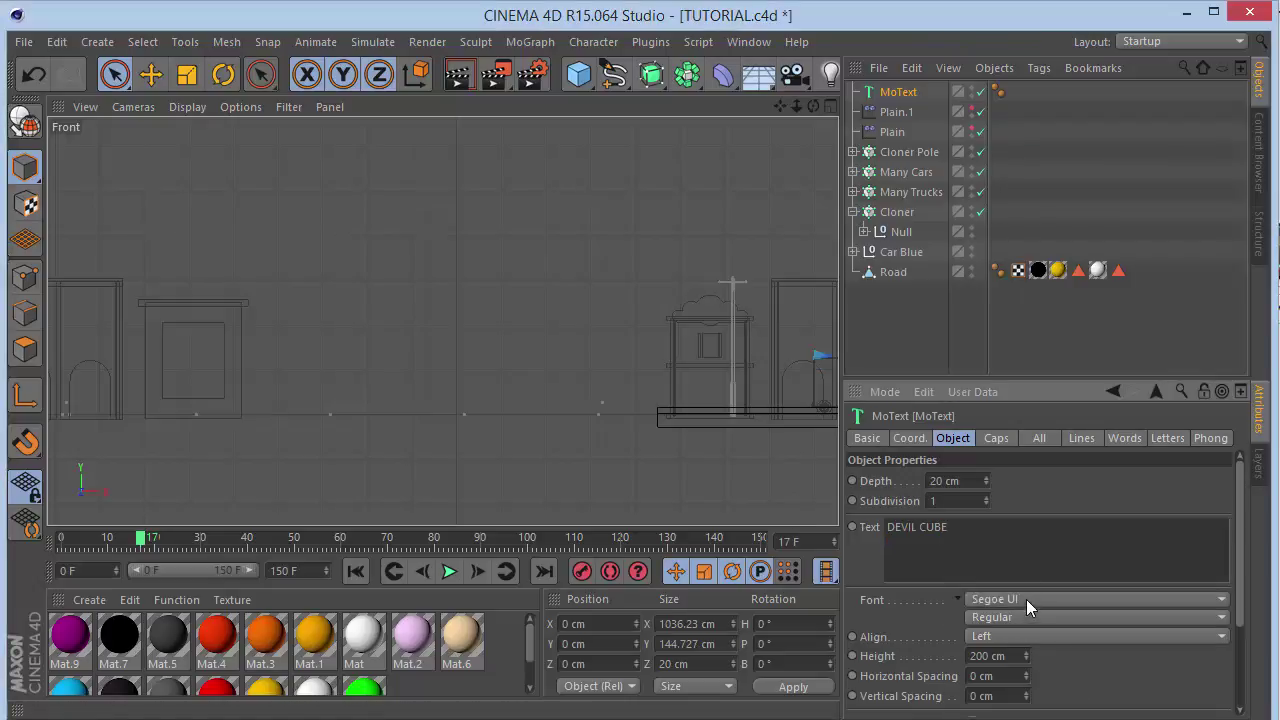
Try the MoolBoran font on the DEVIL CUBE text.
click(1026, 599)
scroll(1013, 337, up, 5)
scroll(1013, 337, up, 5)
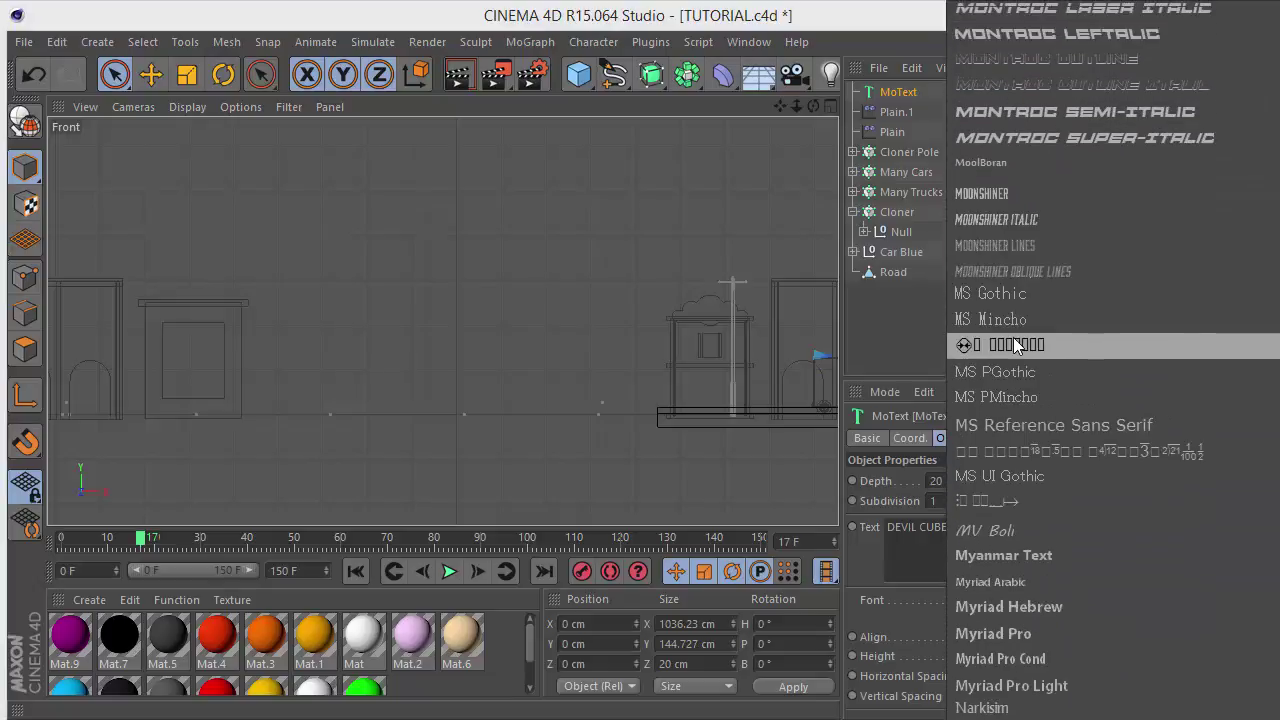
scroll(1030, 167, up, 4)
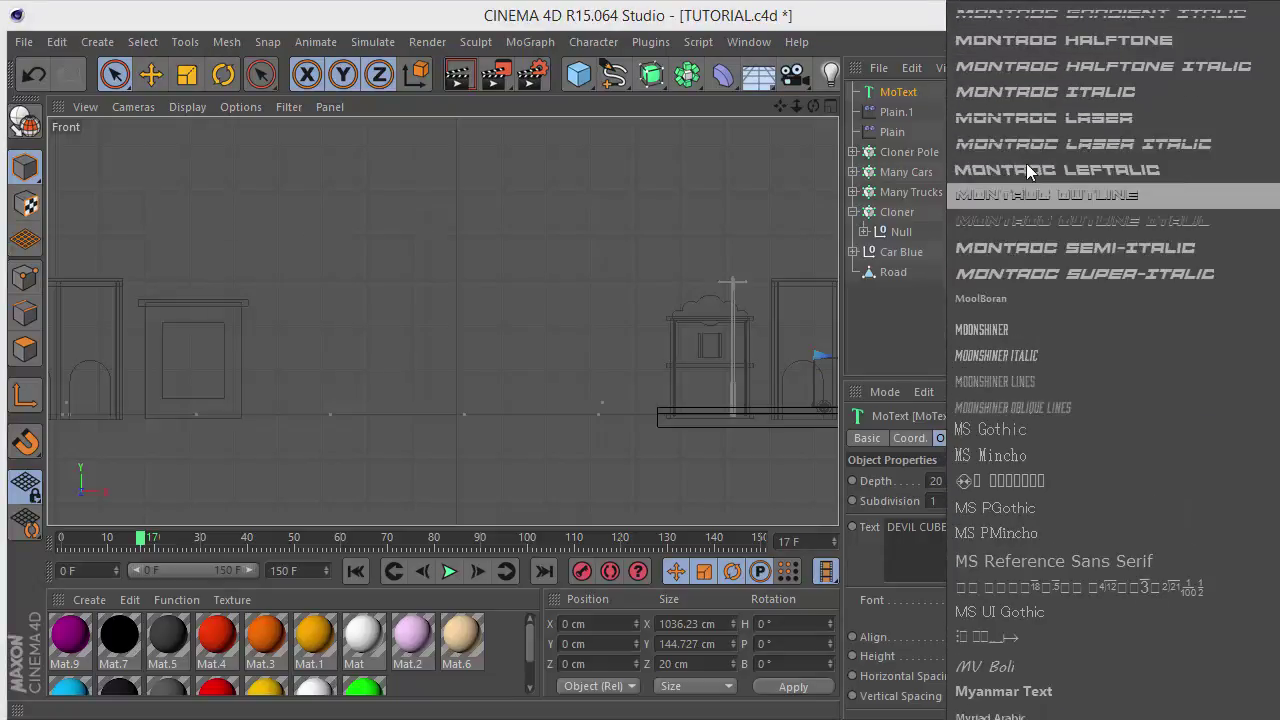
scroll(1026, 165, up, 8)
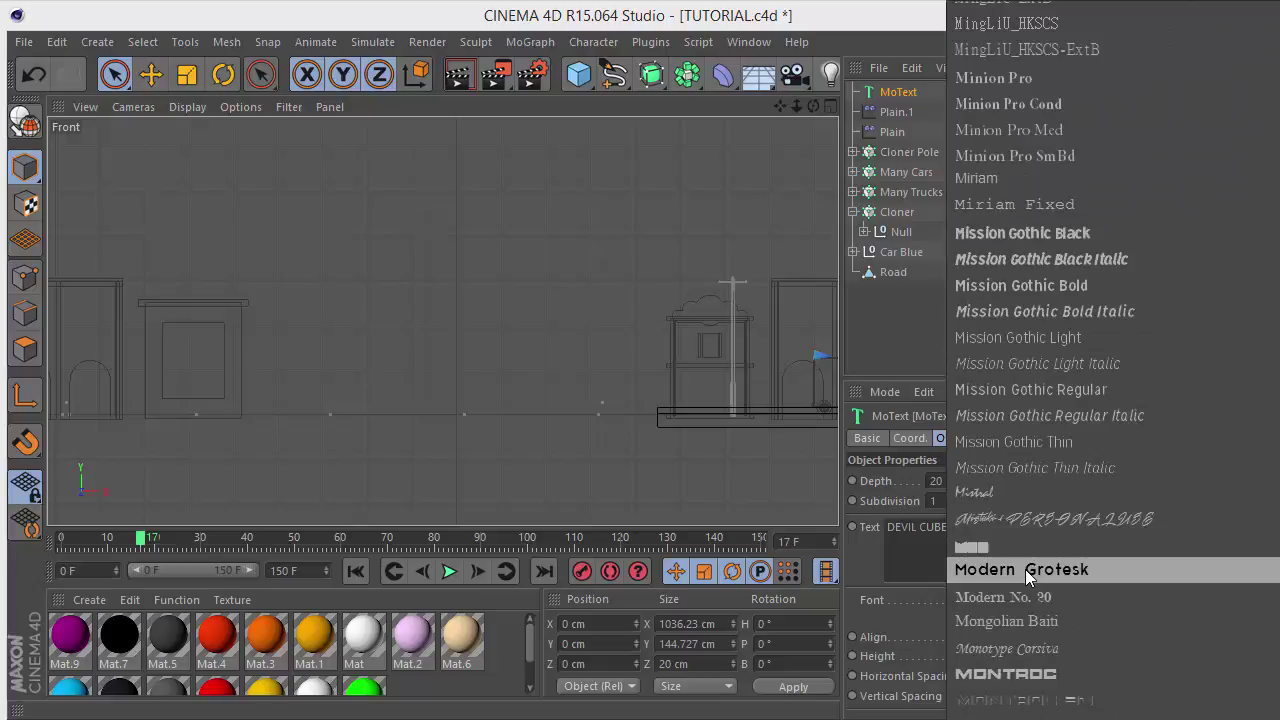
scroll(1025, 639, down, 1)
scroll(1025, 639, down, 9)
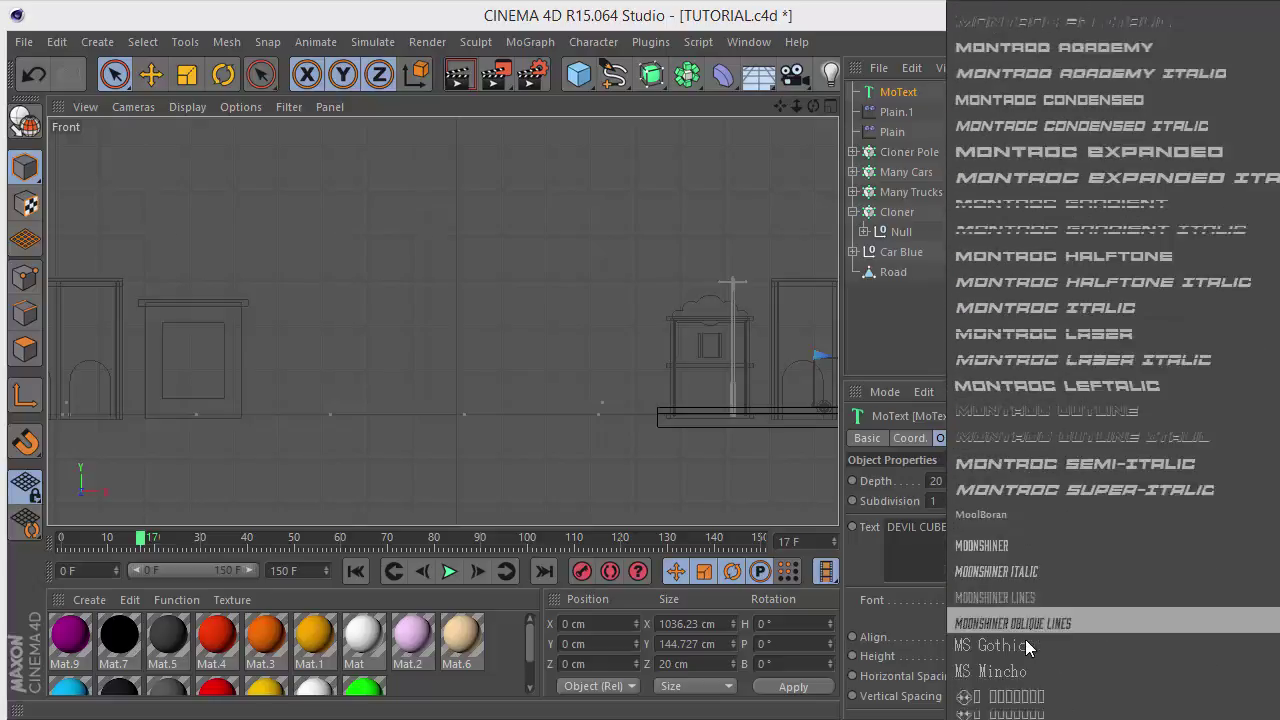
click(1010, 483)
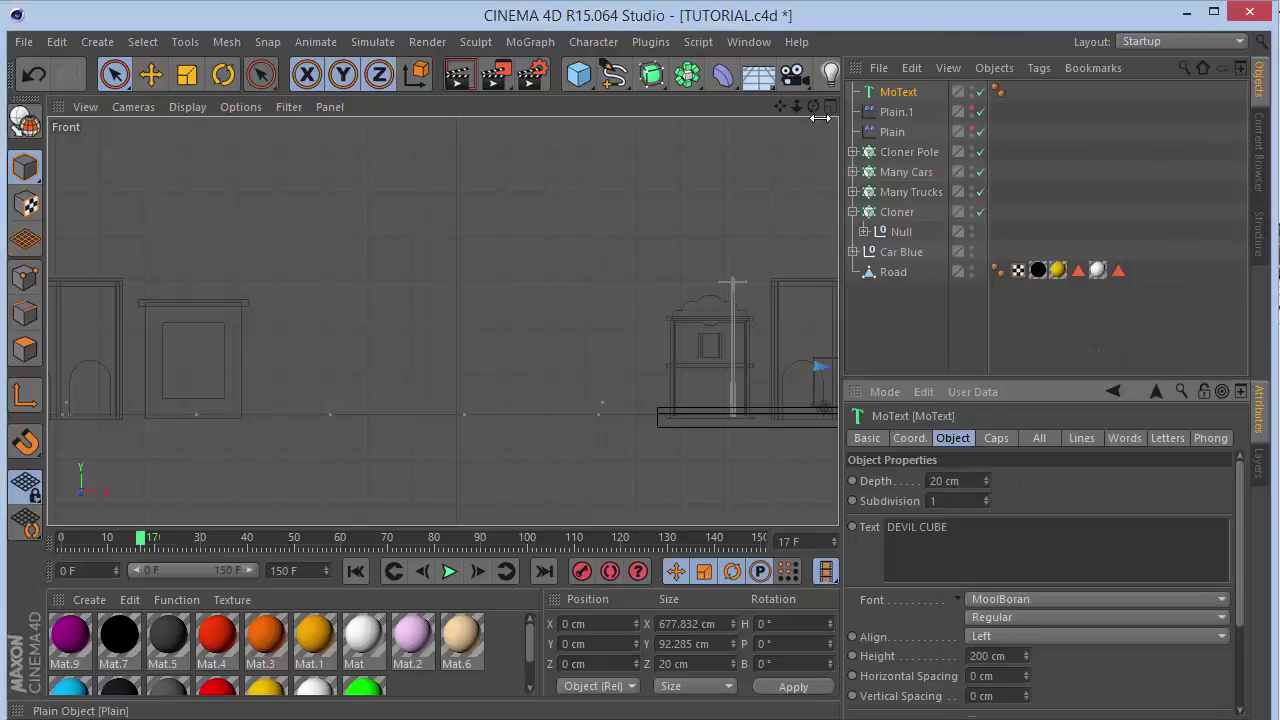
Try the Moonshiner font on the DEVIL CUBE text.
drag(780, 106, 496, 124)
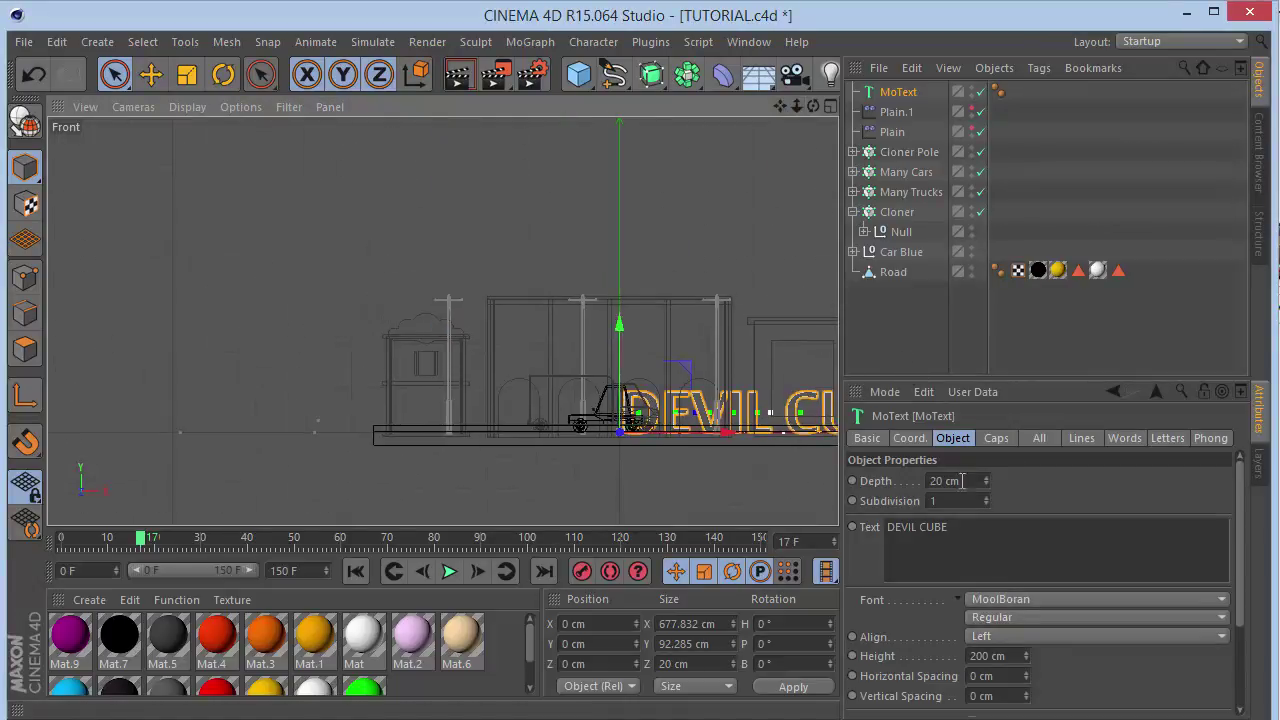
click(1005, 600)
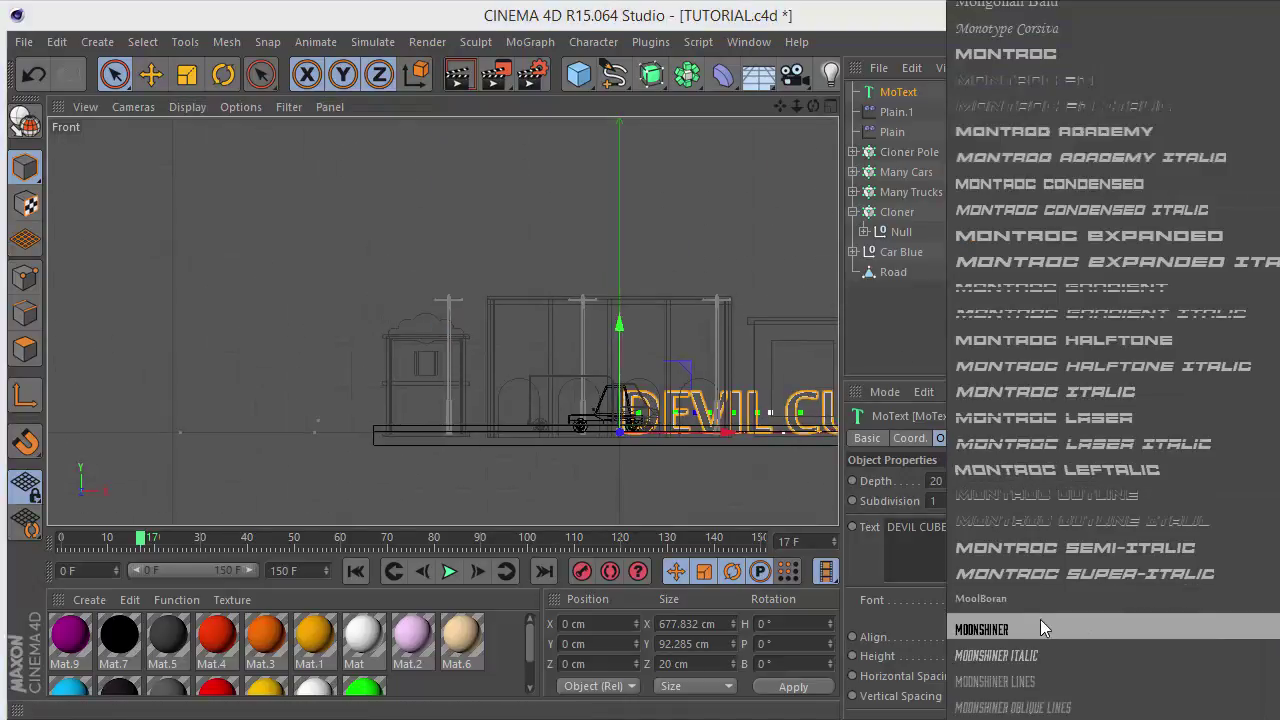
click(1040, 627)
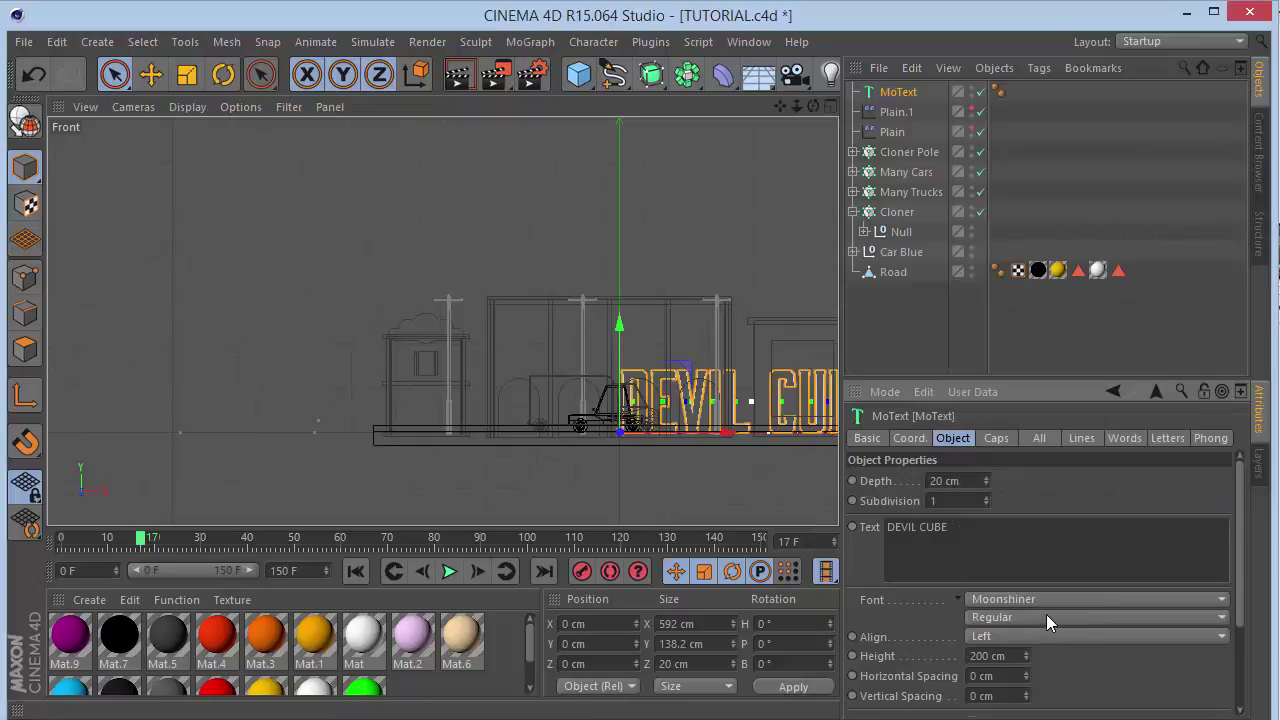
Set the font of the DEVIL CUBE text to Liberator.
click(1043, 599)
scroll(1017, 292, up, 3)
scroll(1014, 285, up, 10)
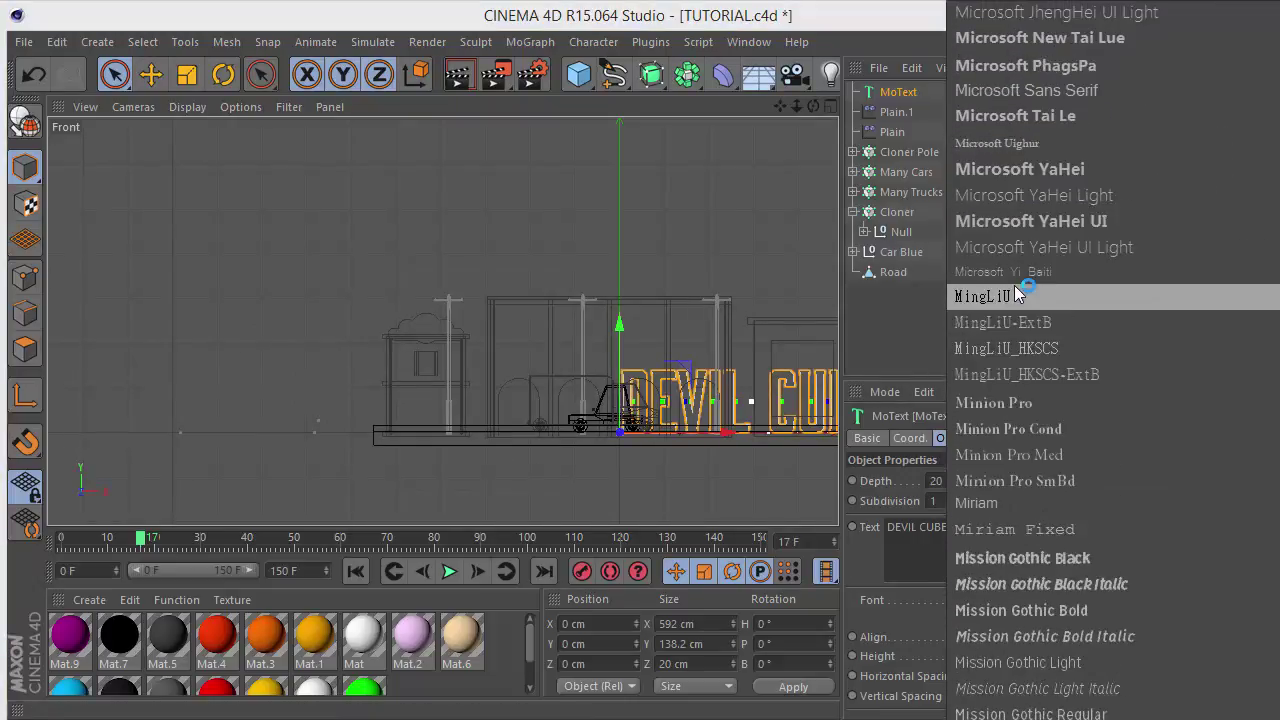
scroll(1030, 118, up, 1)
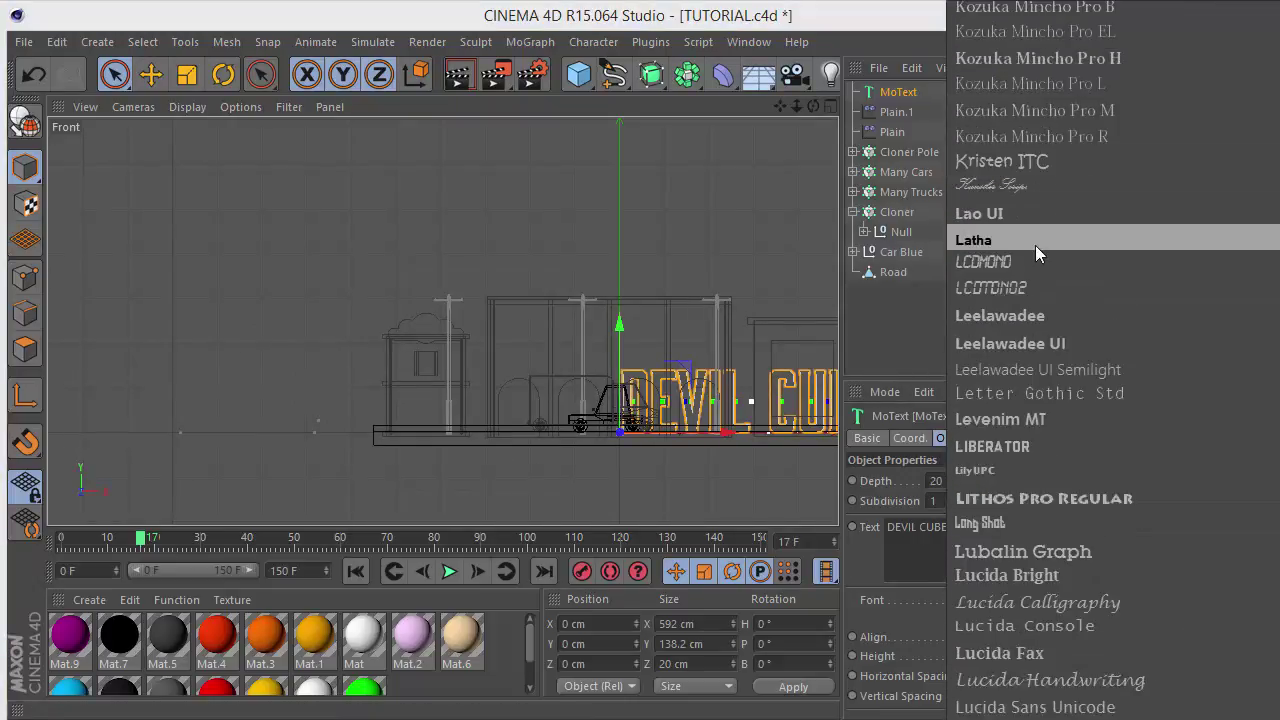
click(1030, 447)
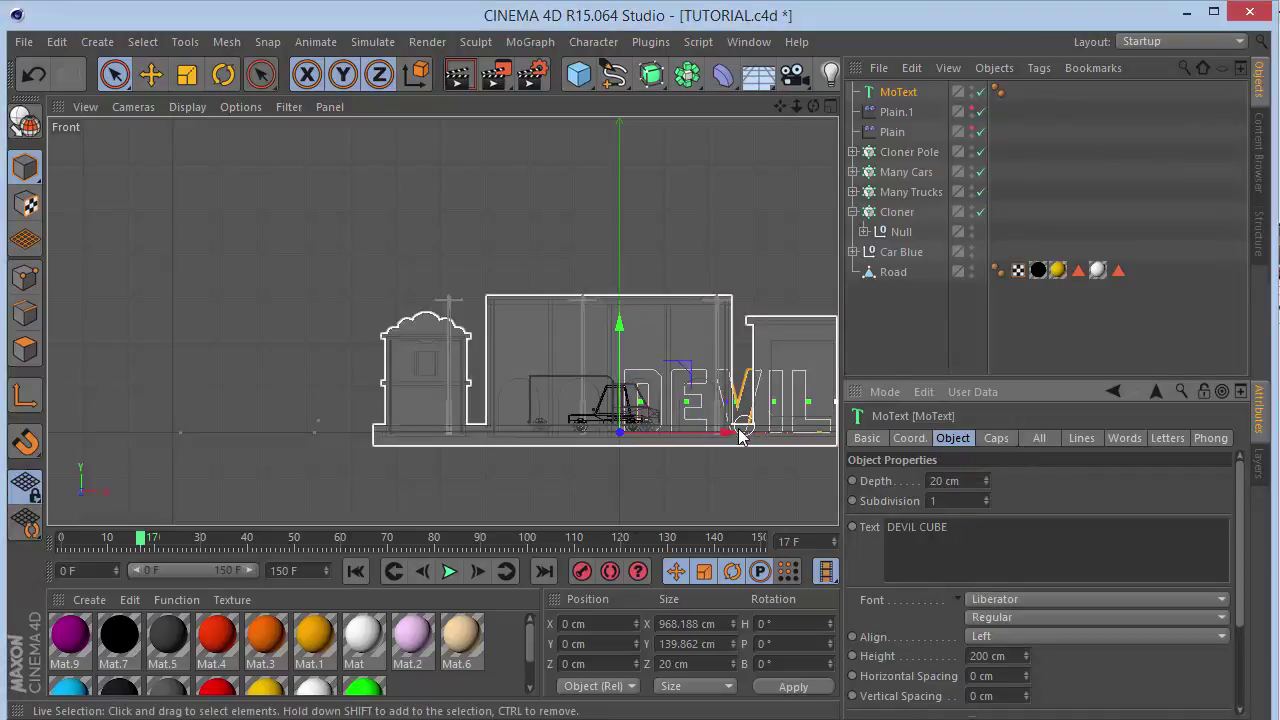
click(1048, 605)
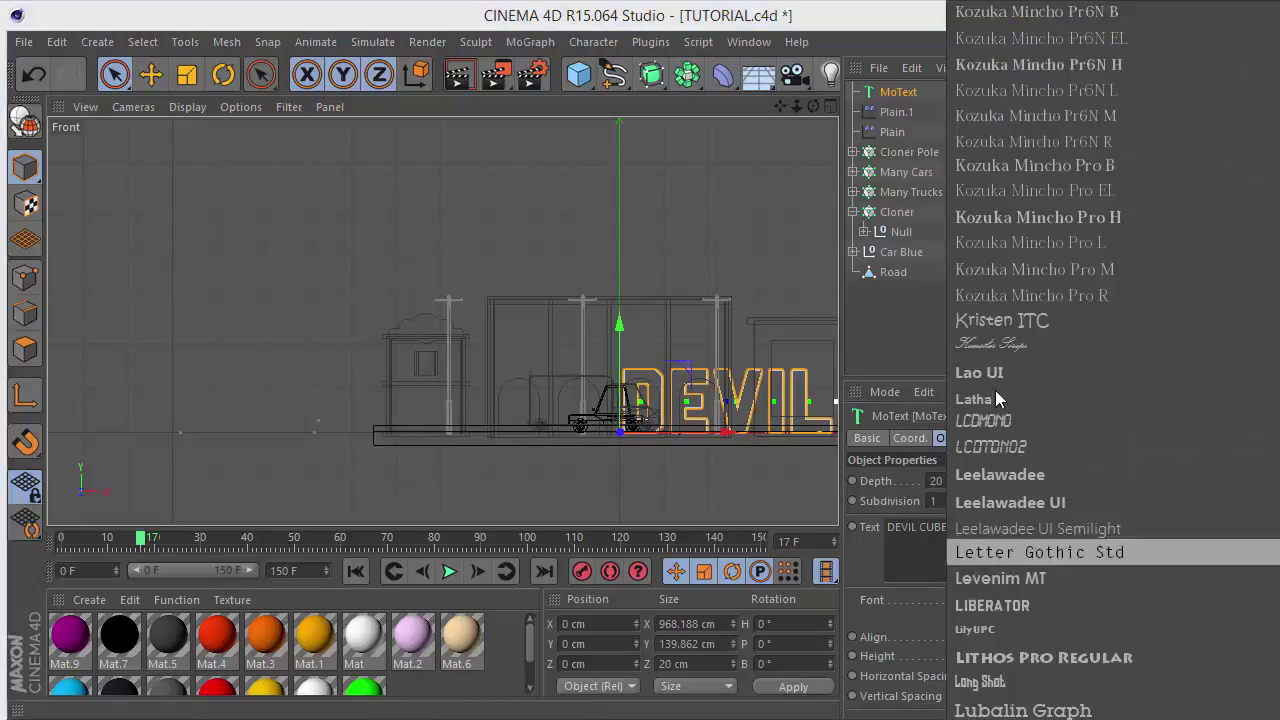
scroll(995, 390, up, 8)
click(746, 281)
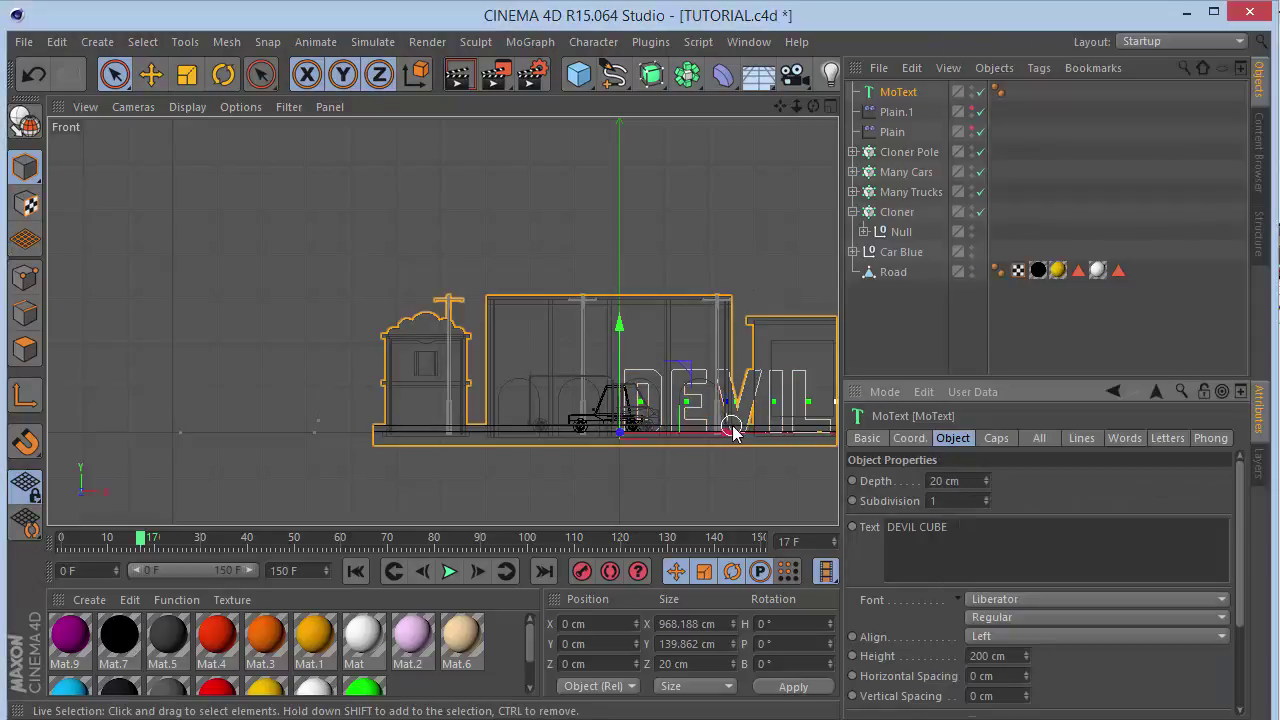
drag(955, 136, 908, 92)
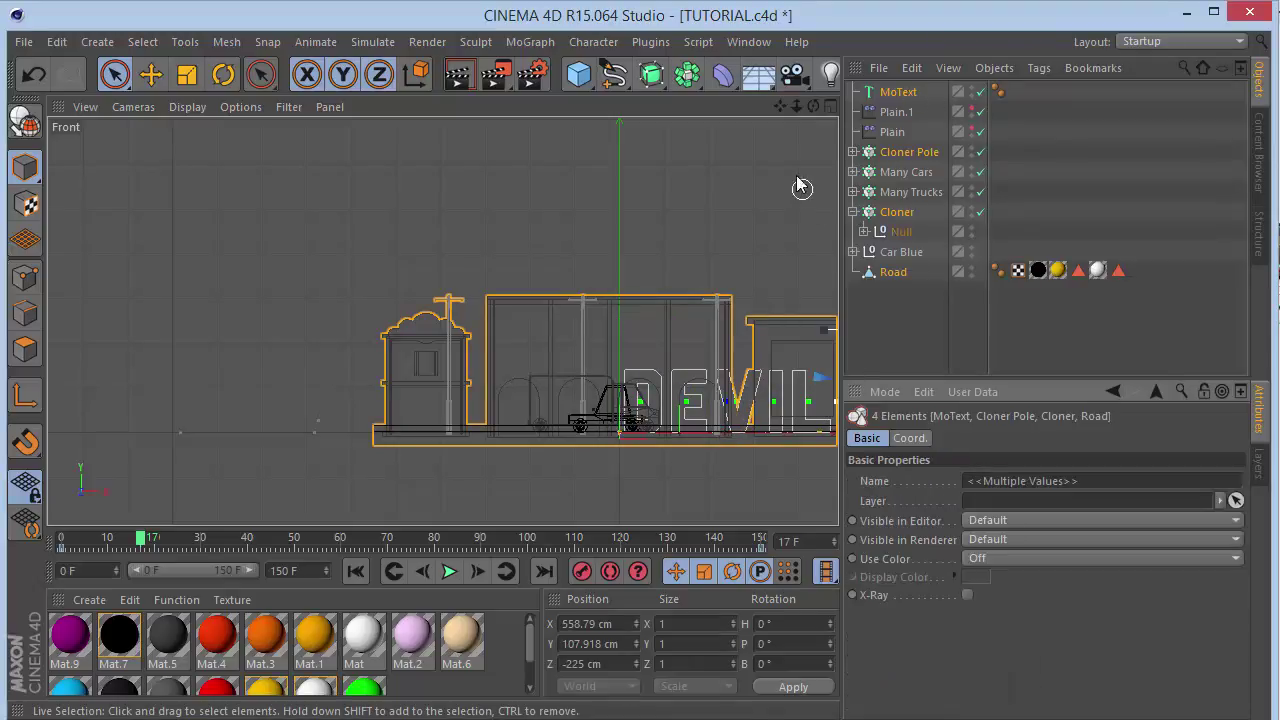
Align the DEVIL CUBE text to Right and move it along X to about -573 cm, just before the road's edge.
drag(780, 106, 461, 100)
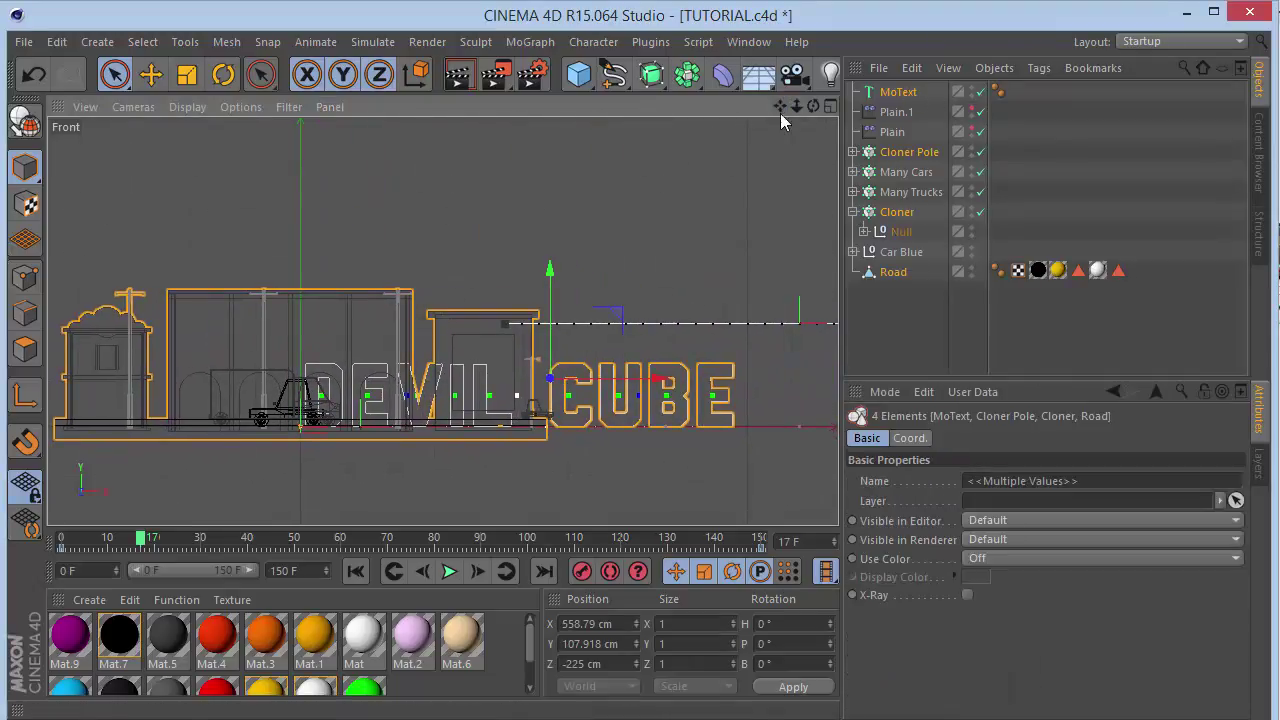
click(898, 91)
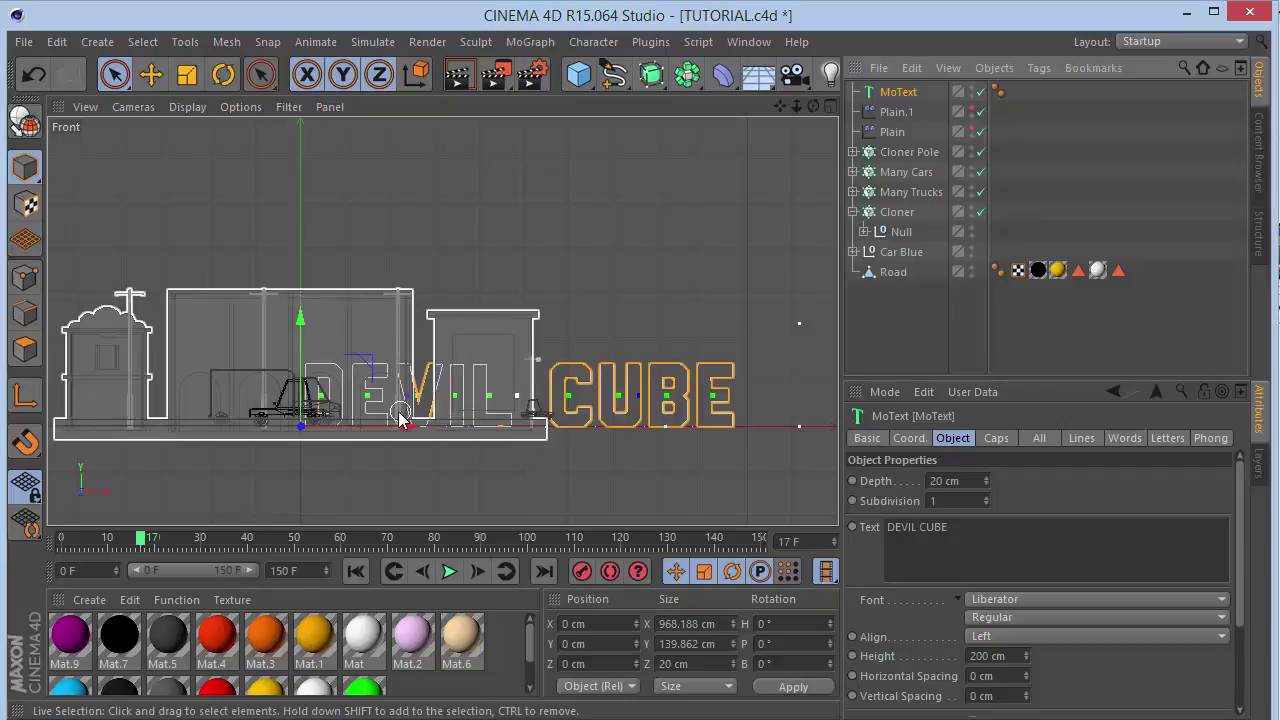
click(1041, 636)
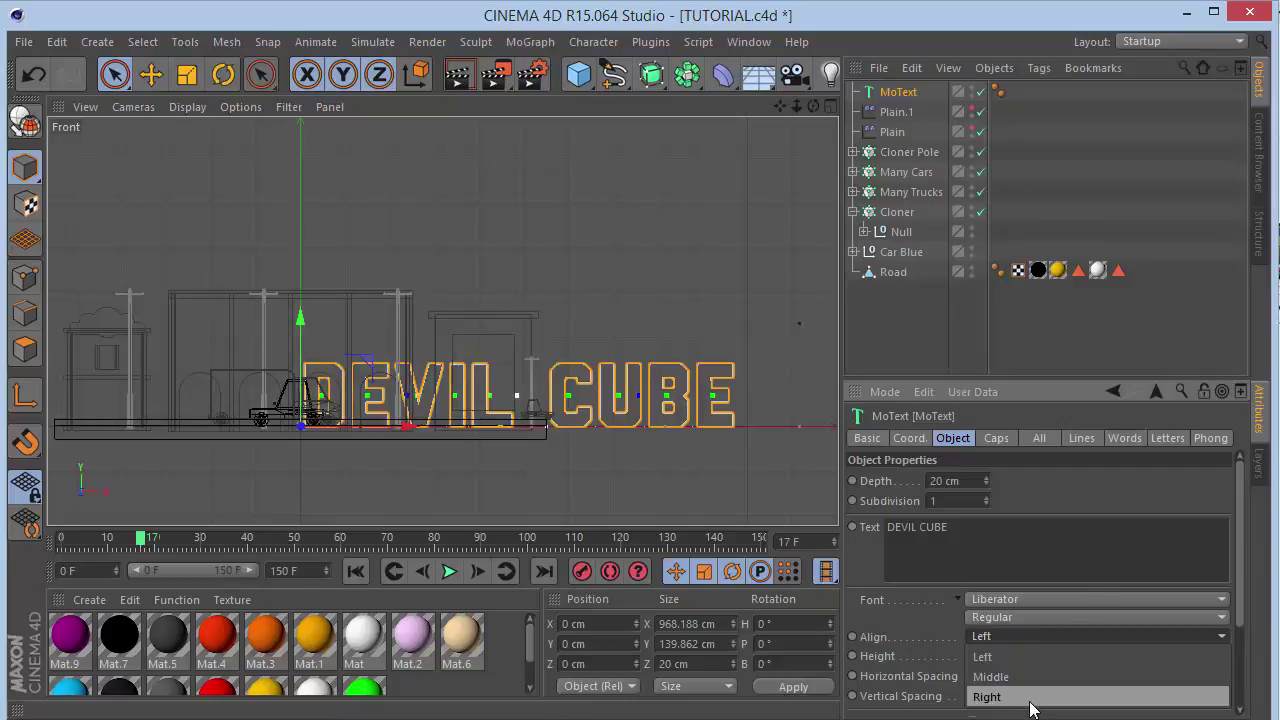
click(995, 694)
drag(779, 106, 1271, 80)
drag(815, 406, 562, 413)
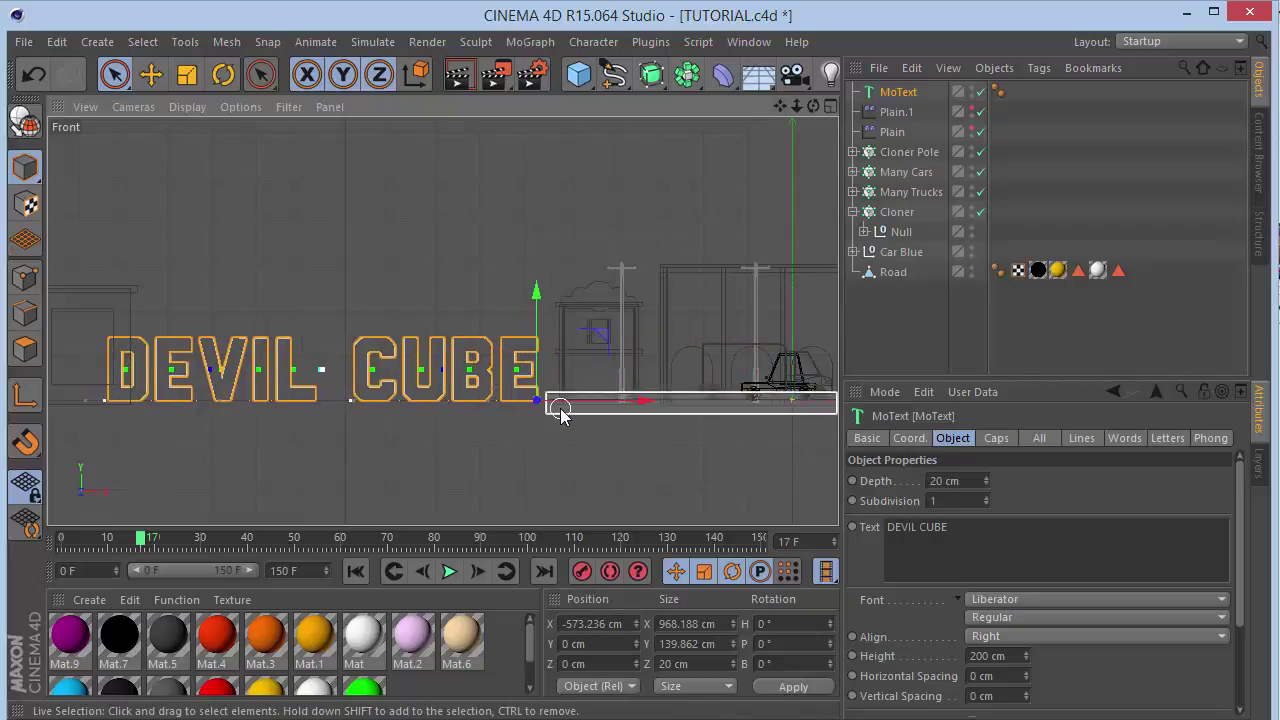
Set the building cloner's X distance per step to -2100 cm.
drag(780, 106, 1043, 96)
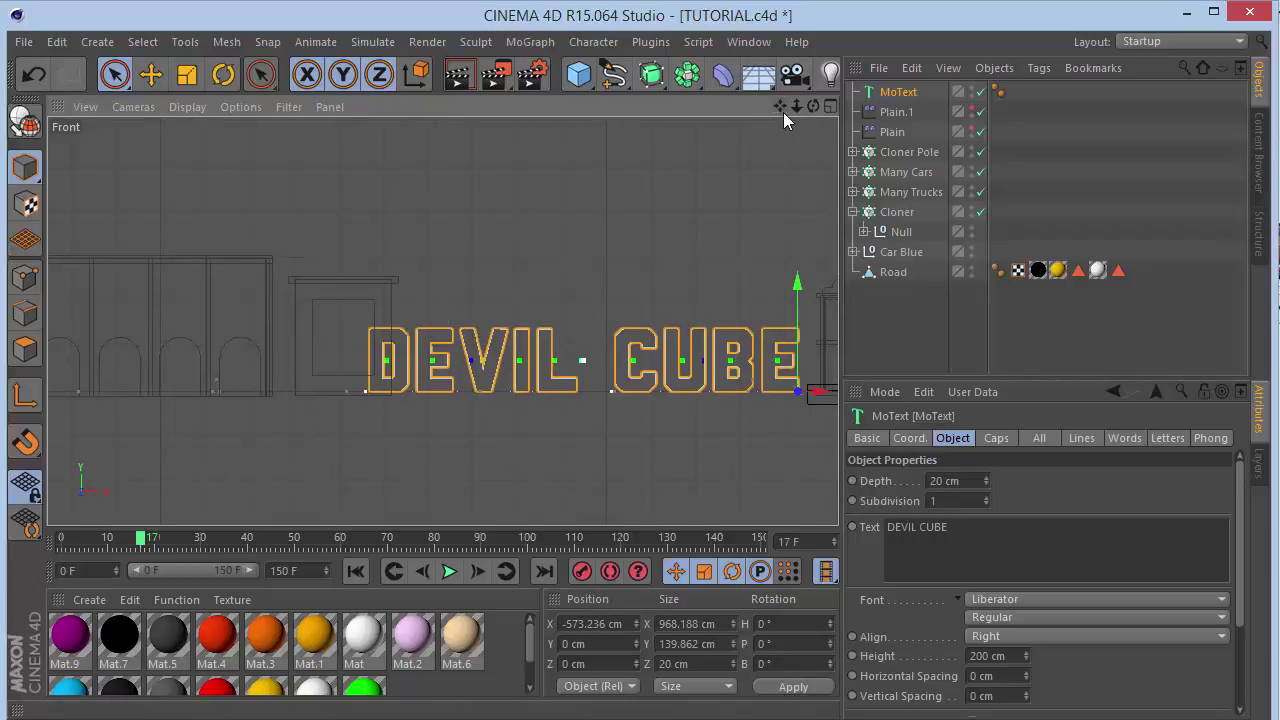
click(880, 212)
mouse_move(947, 655)
mouse_down()
mouse_move(926, 658)
mouse_move(947, 659)
mouse_up()
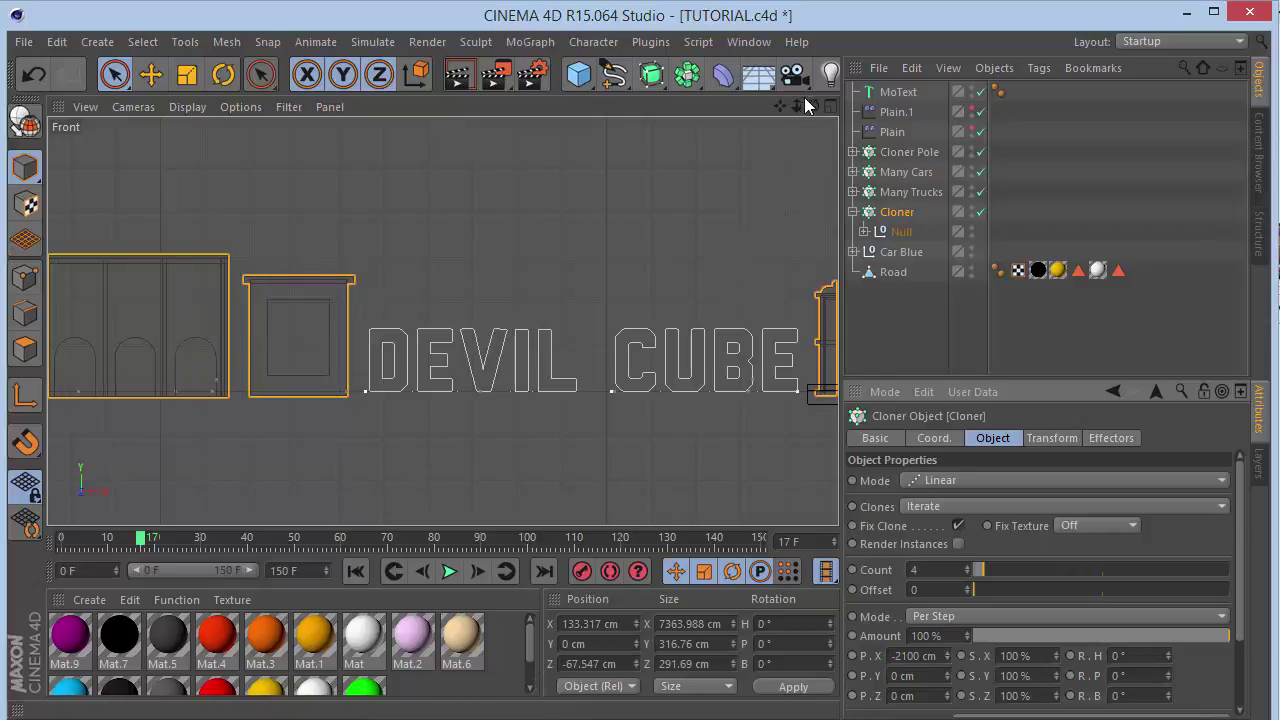
mouse_move(797, 106)
mouse_down()
mouse_move(740, 106)
mouse_move(789, 105)
mouse_move(443, 322)
mouse_move(783, 107)
mouse_up()
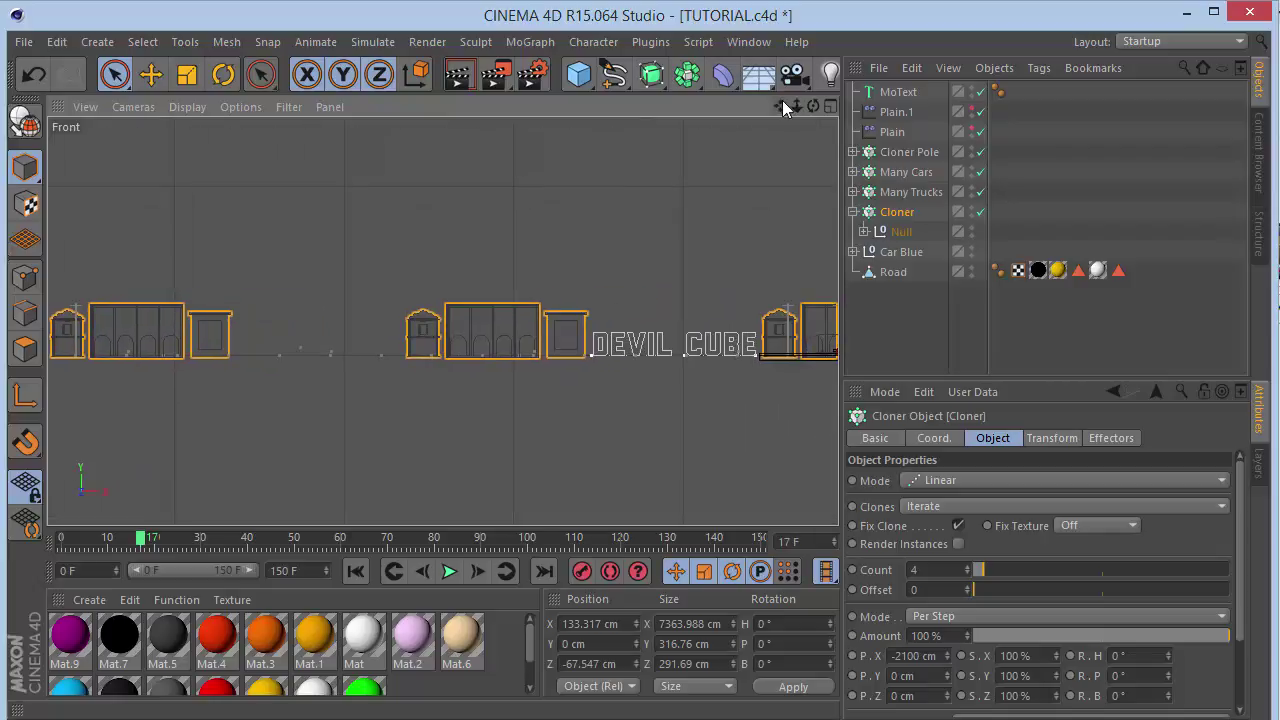
Set the DEVIL CUBE text's depth to 150 cm and move it along Z to about -179 cm.
click(897, 92)
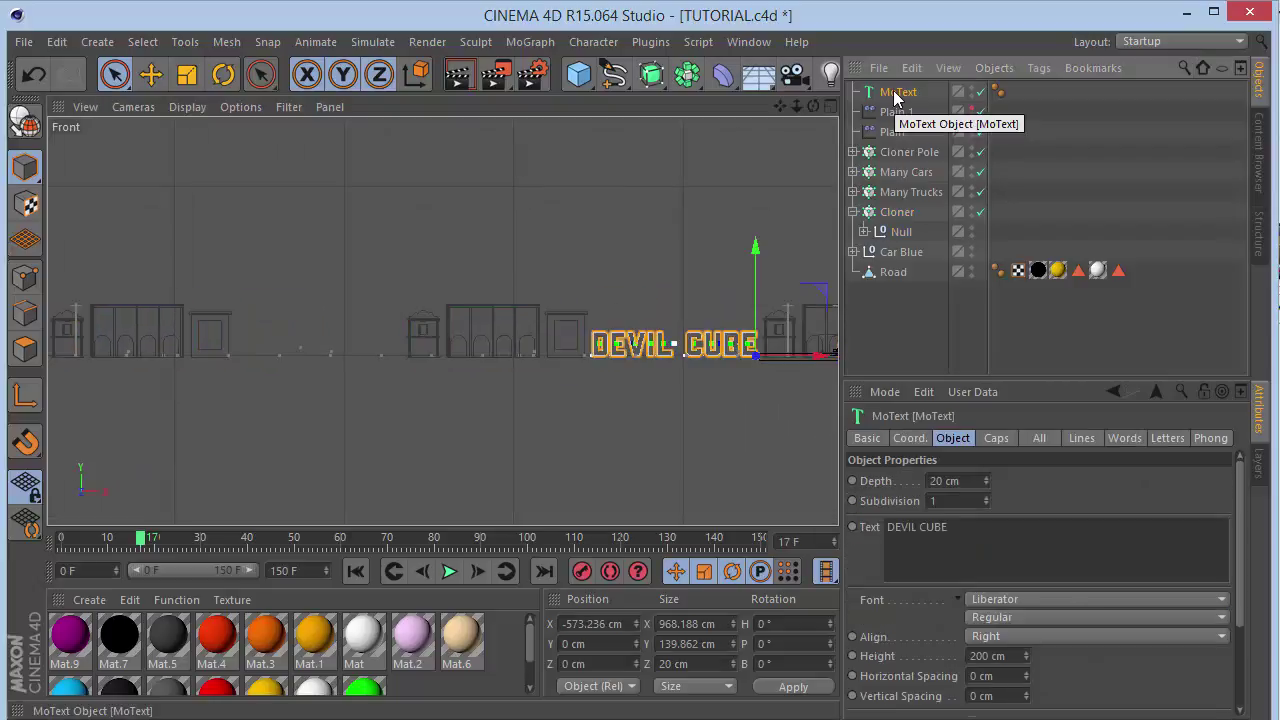
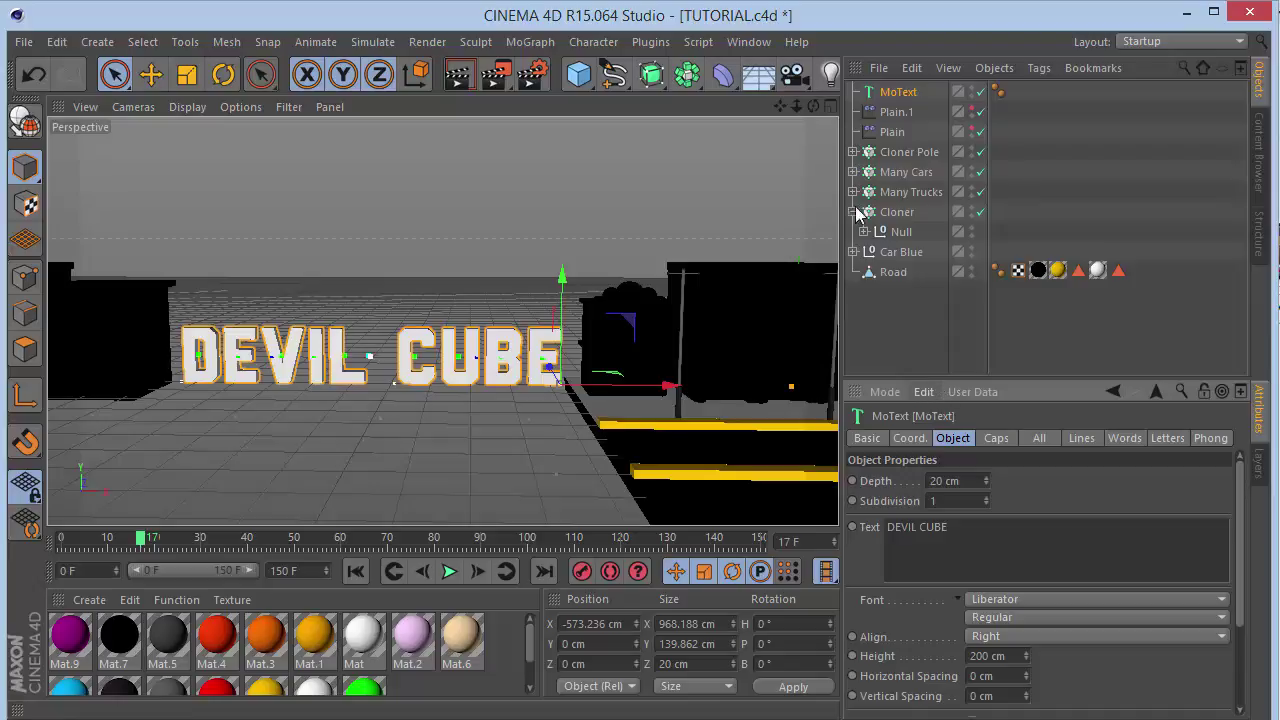
drag(814, 105, 989, 240)
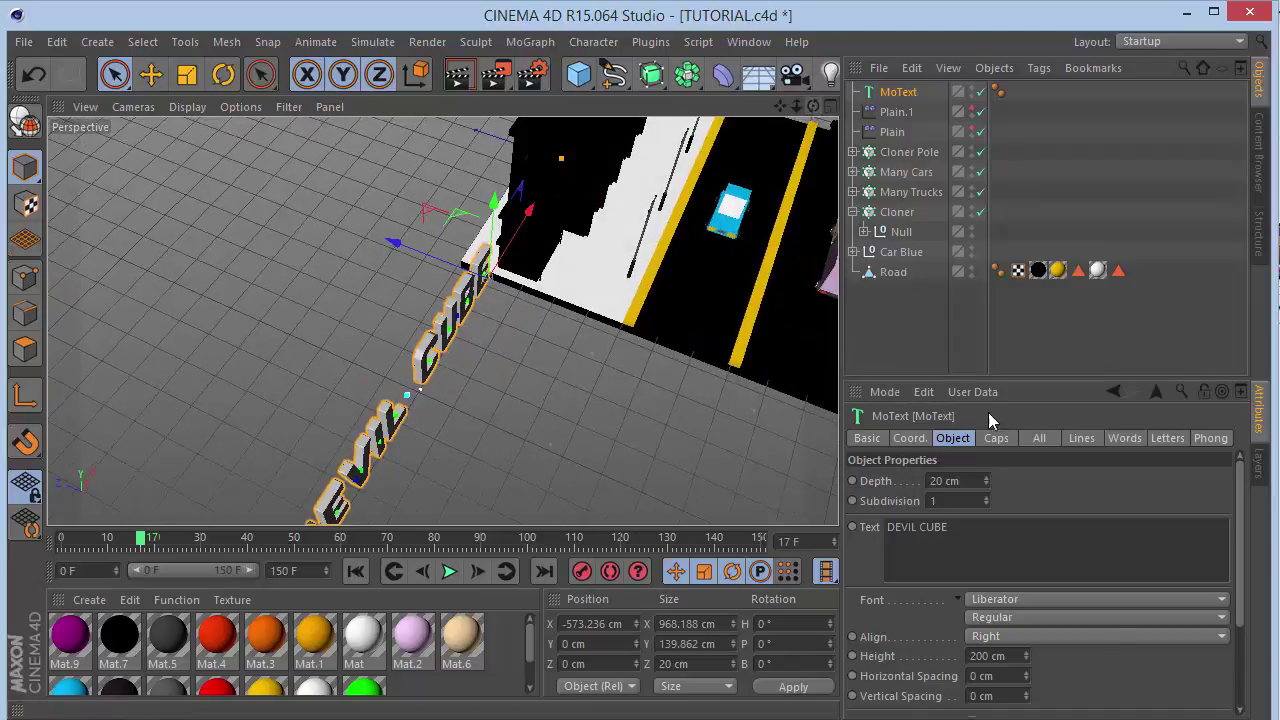
drag(972, 481, 681, 494)
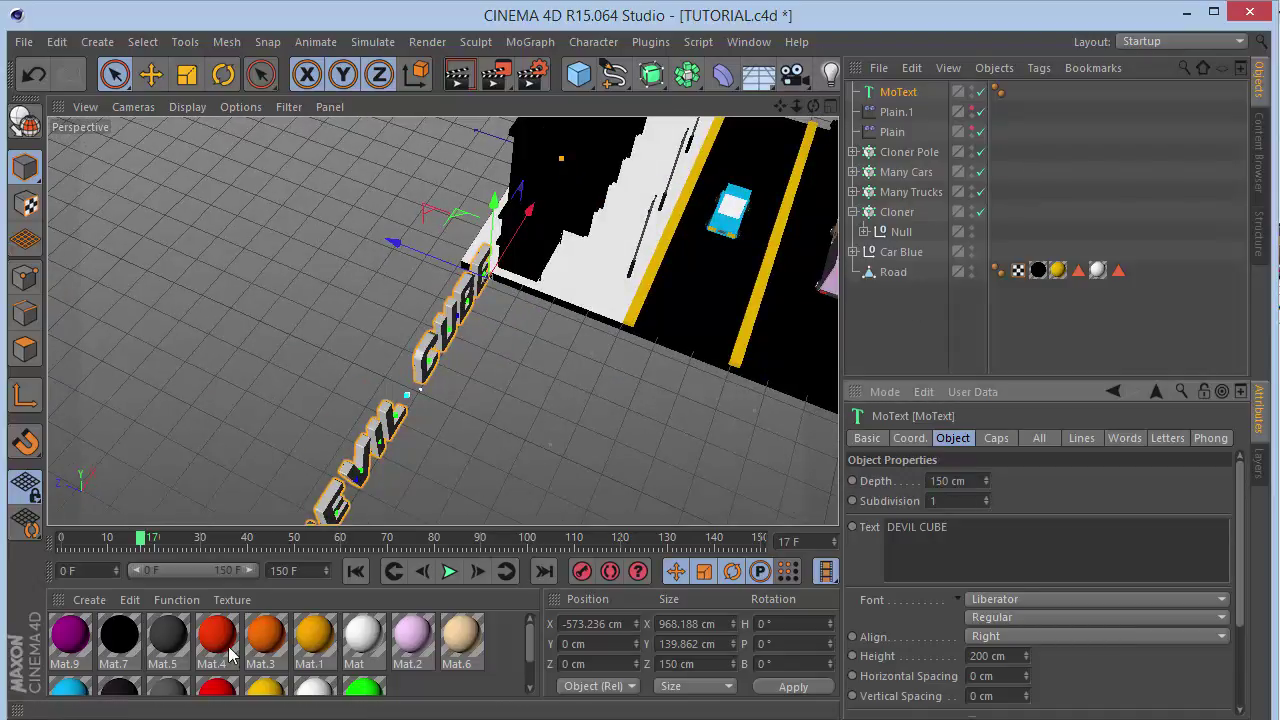
key(Return)
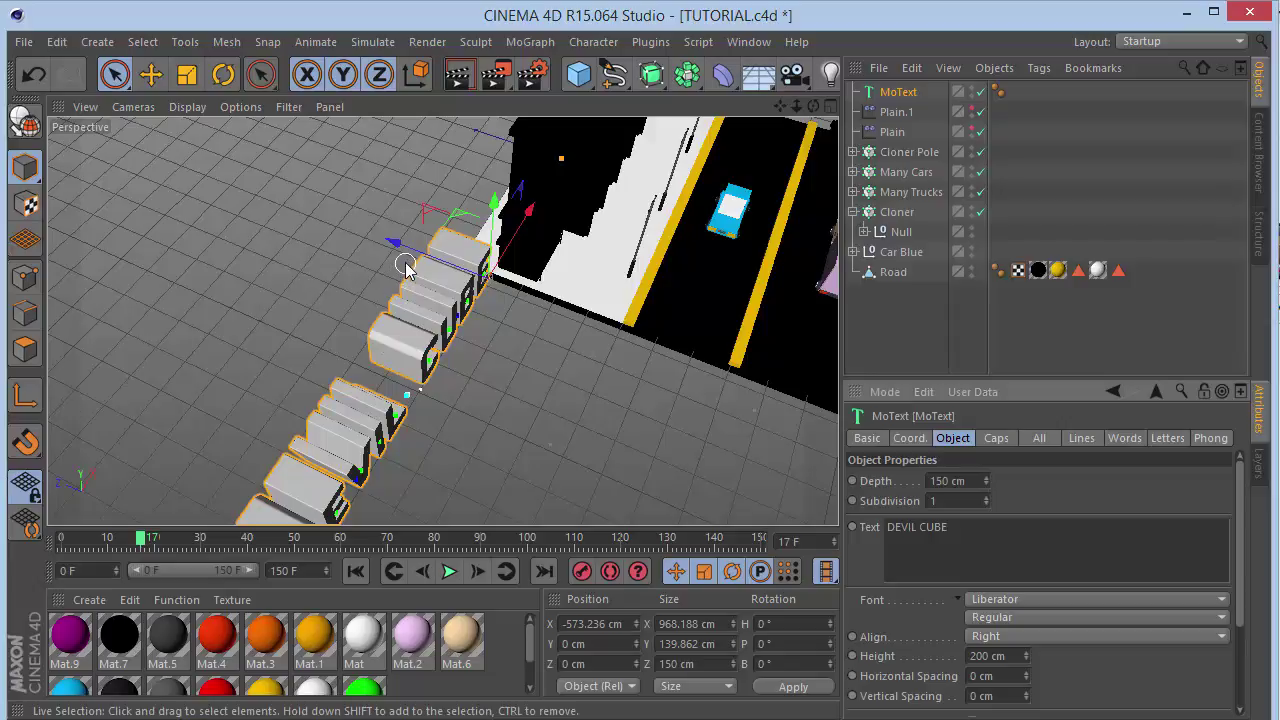
drag(405, 260, 460, 280)
Apply the purple material Mat.9 to the DEVIL CUBE text.
click(70, 634)
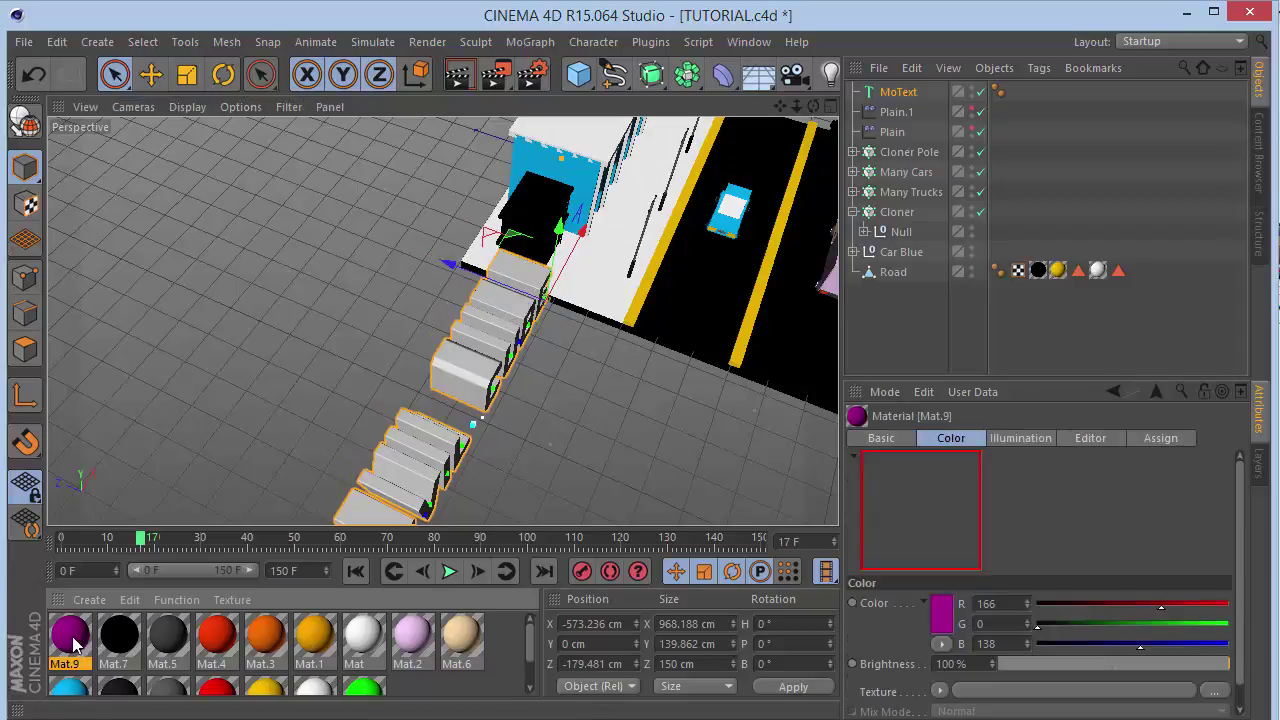
drag(70, 634, 875, 145)
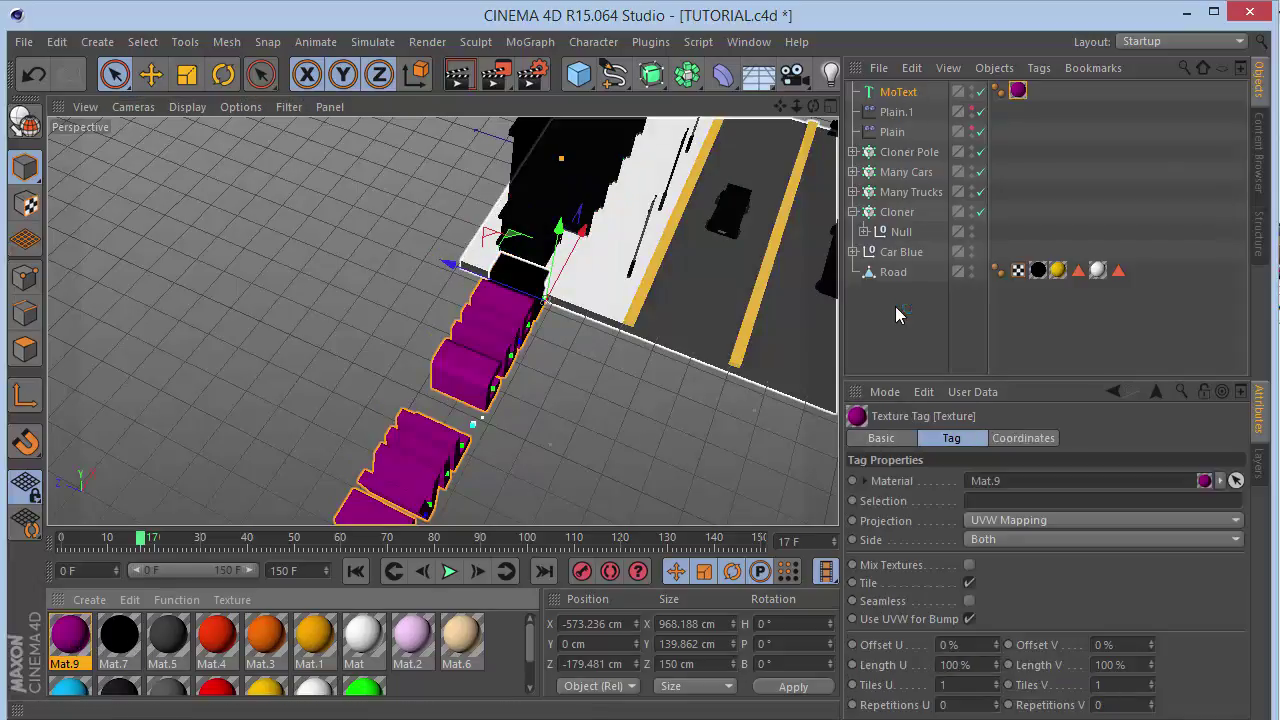
click(895, 306)
Place the MoText inside the building cloner's Null and shift it along X to about -717 cm.
drag(815, 107, 720, 106)
drag(891, 92, 895, 235)
drag(779, 106, 782, 145)
click(926, 234)
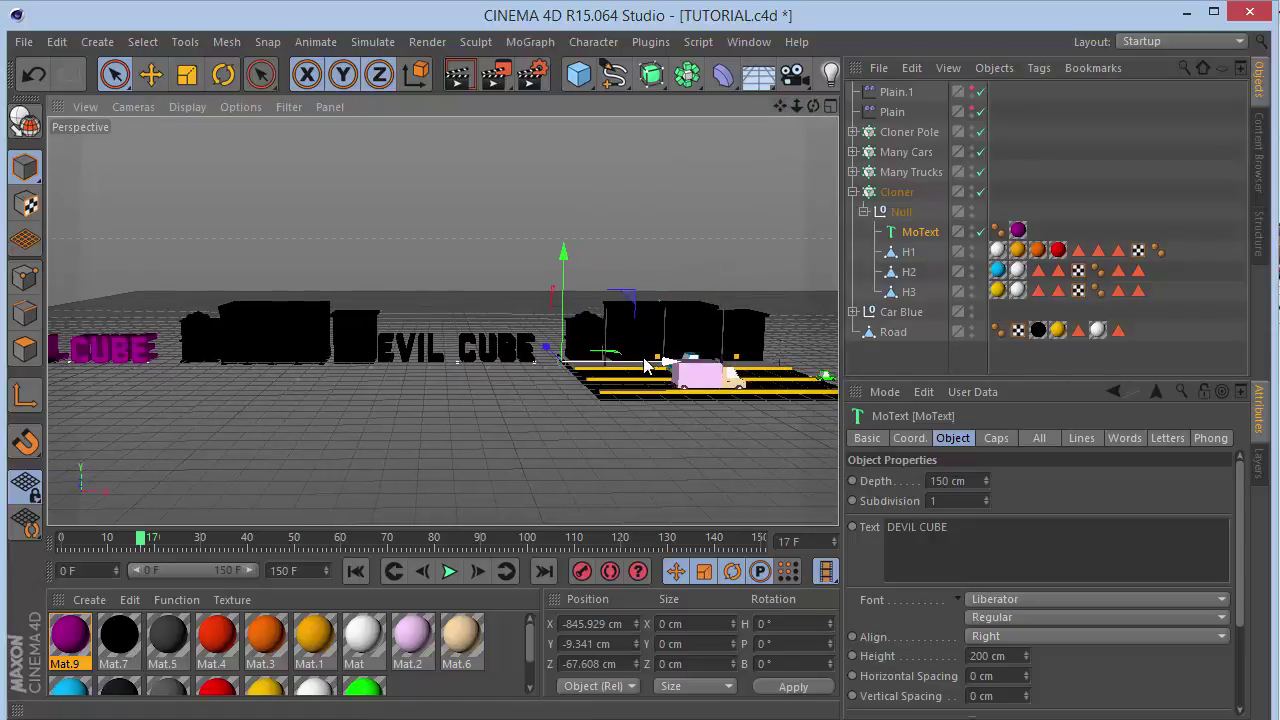
drag(645, 366, 667, 364)
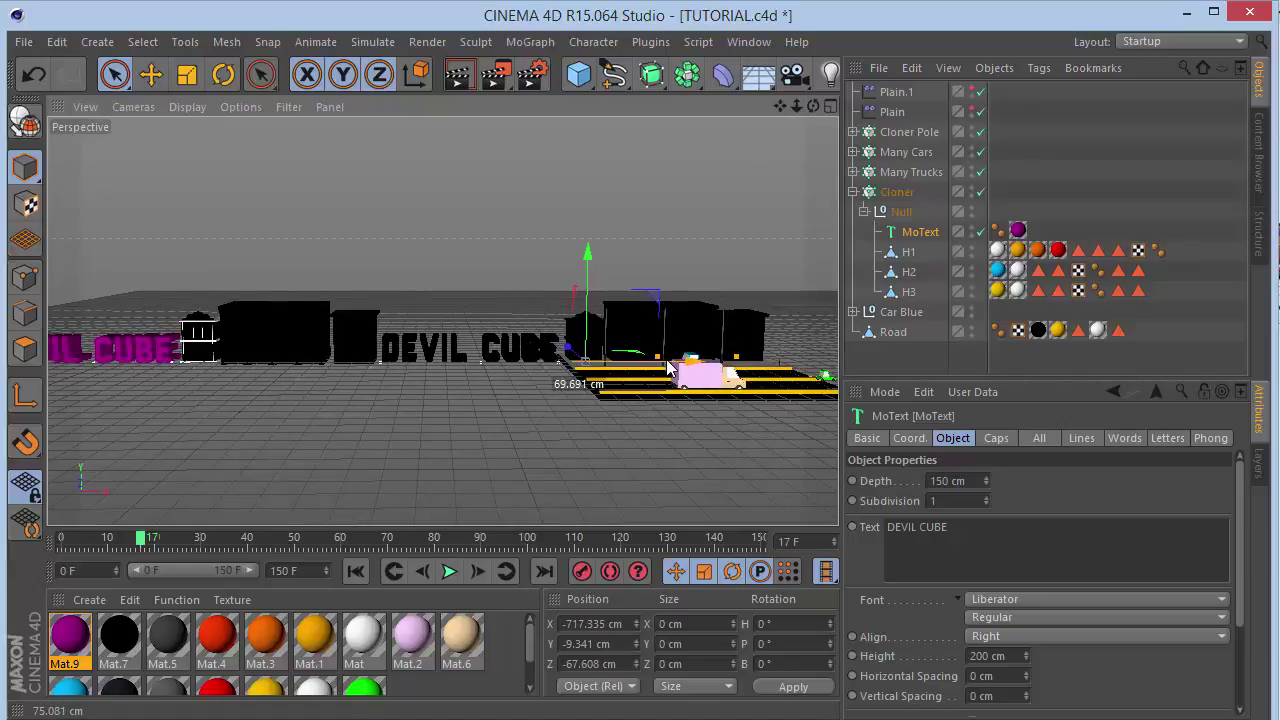
Try assigning the existing Plain and Plain.1 effectors to the building cloner.
drag(813, 106, 1120, 106)
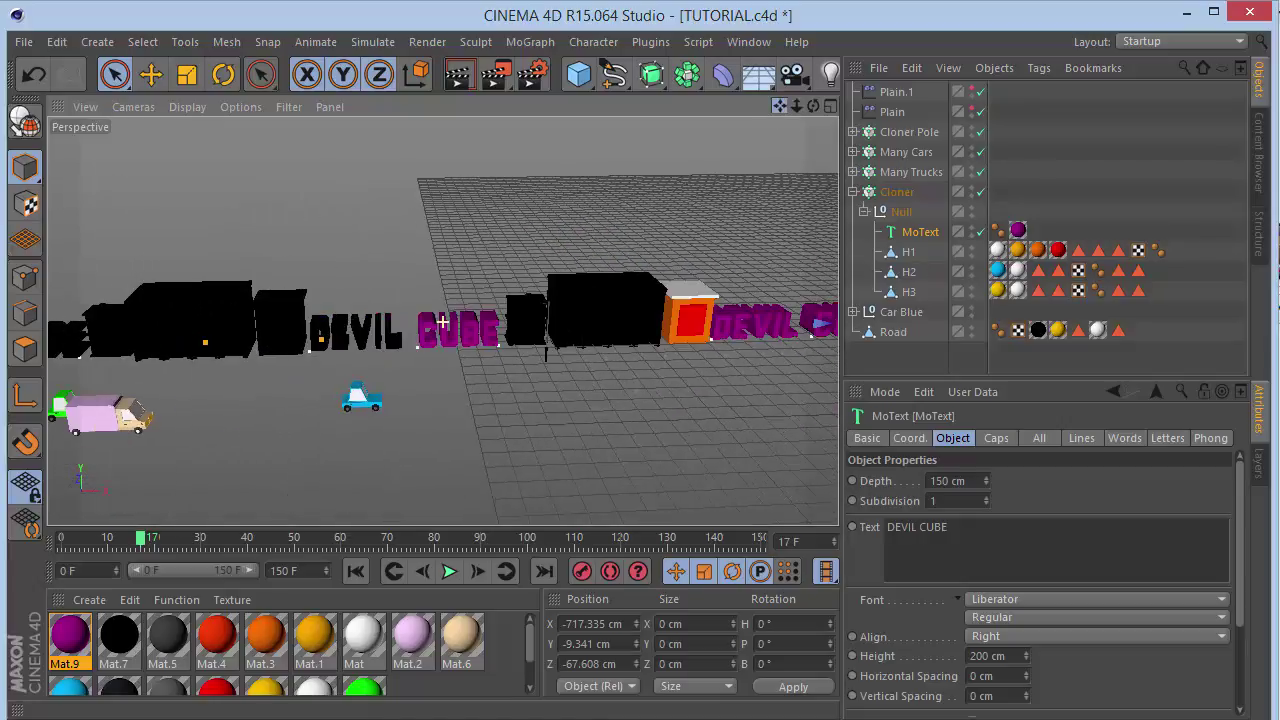
drag(443, 322, 442, 321)
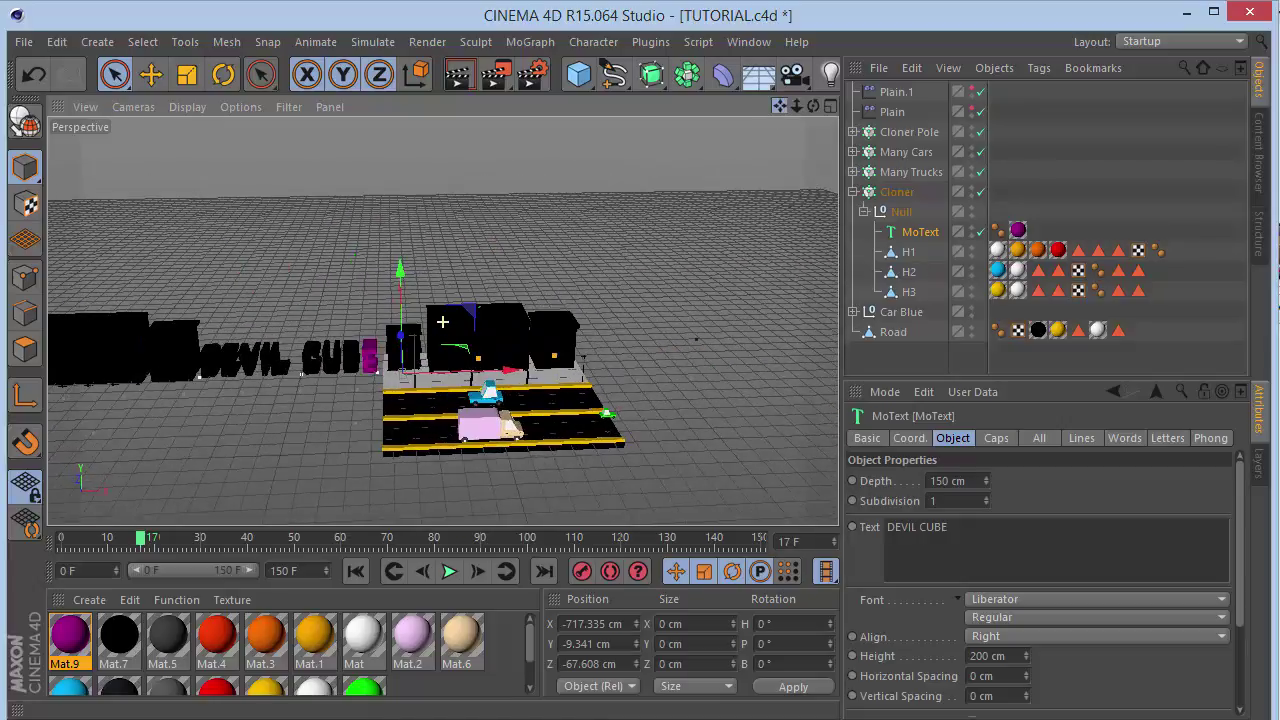
click(903, 213)
click(895, 192)
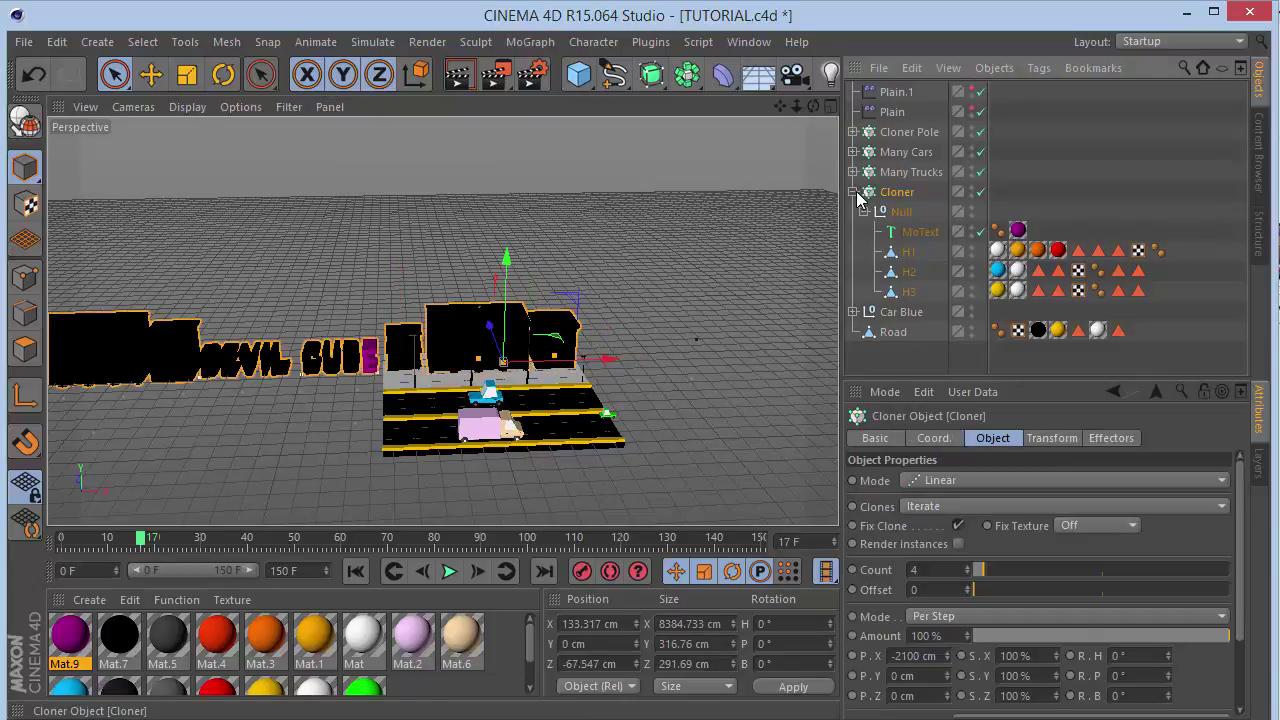
click(853, 192)
click(1106, 439)
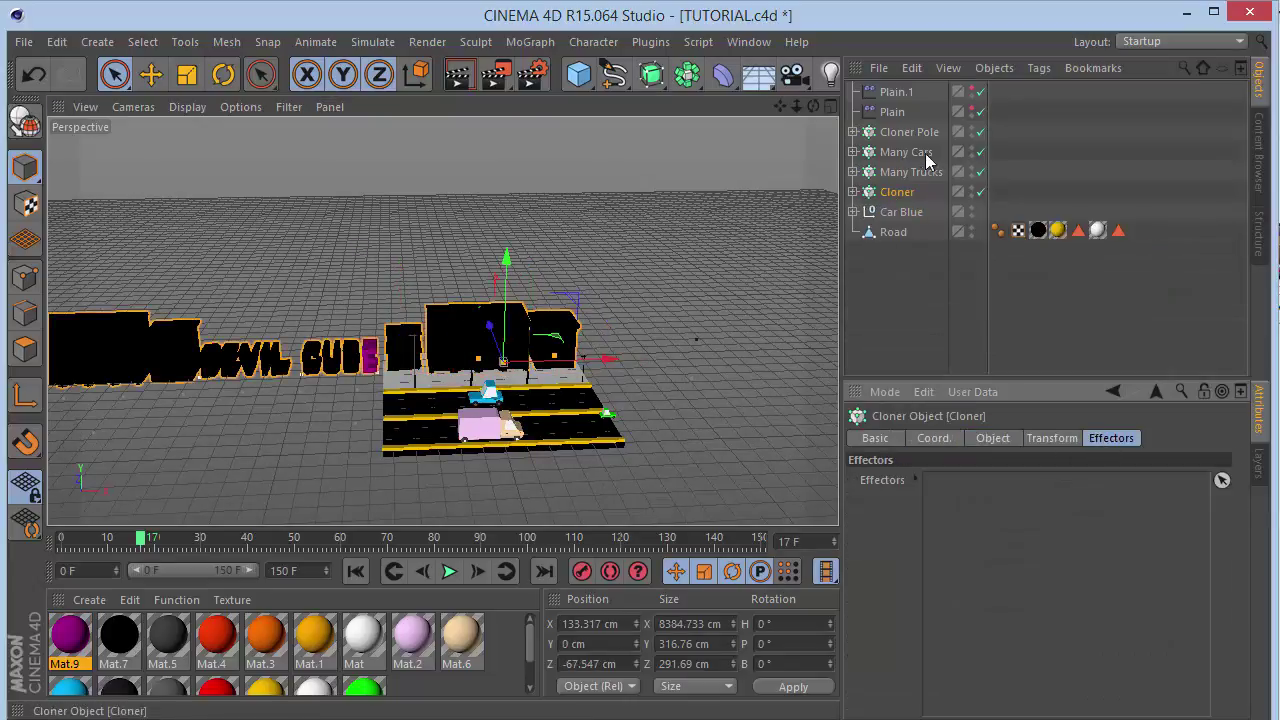
drag(892, 112, 924, 297)
drag(964, 517, 932, 511)
click(600, 480)
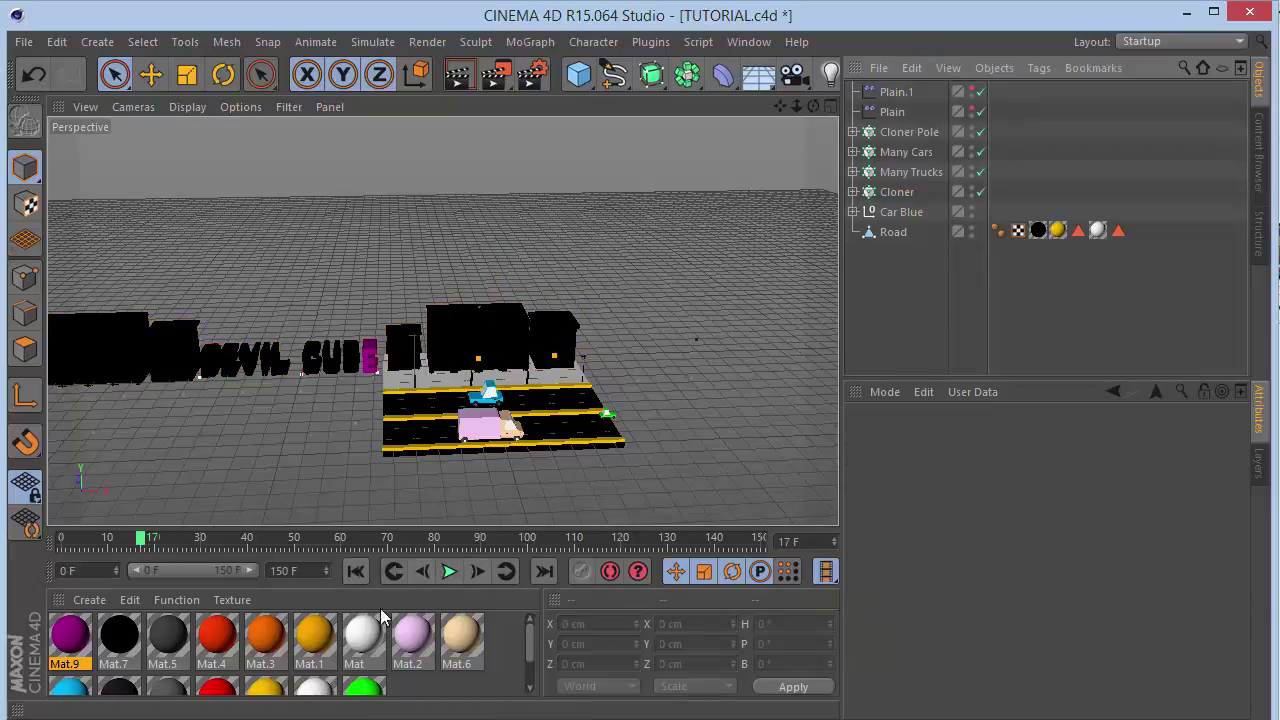
Return to frame 0 and remove the Plain and Plain.1 effectors from the building cloner.
click(355, 571)
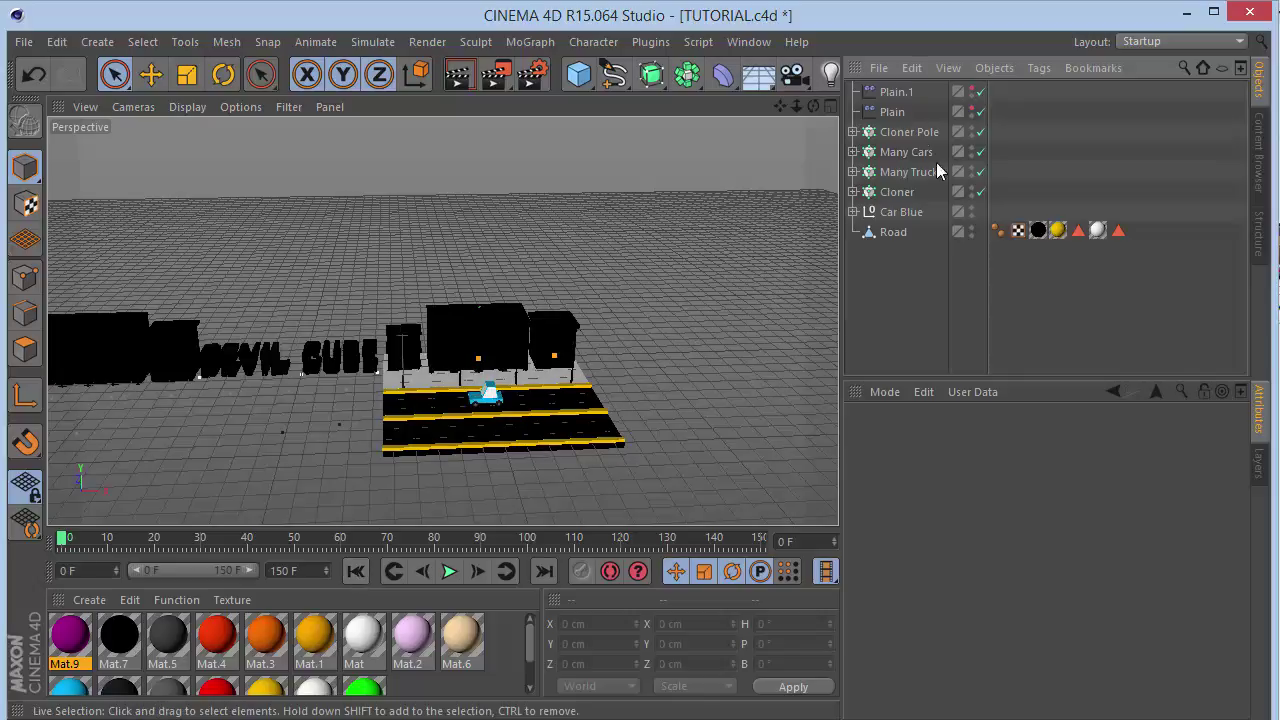
click(906, 191)
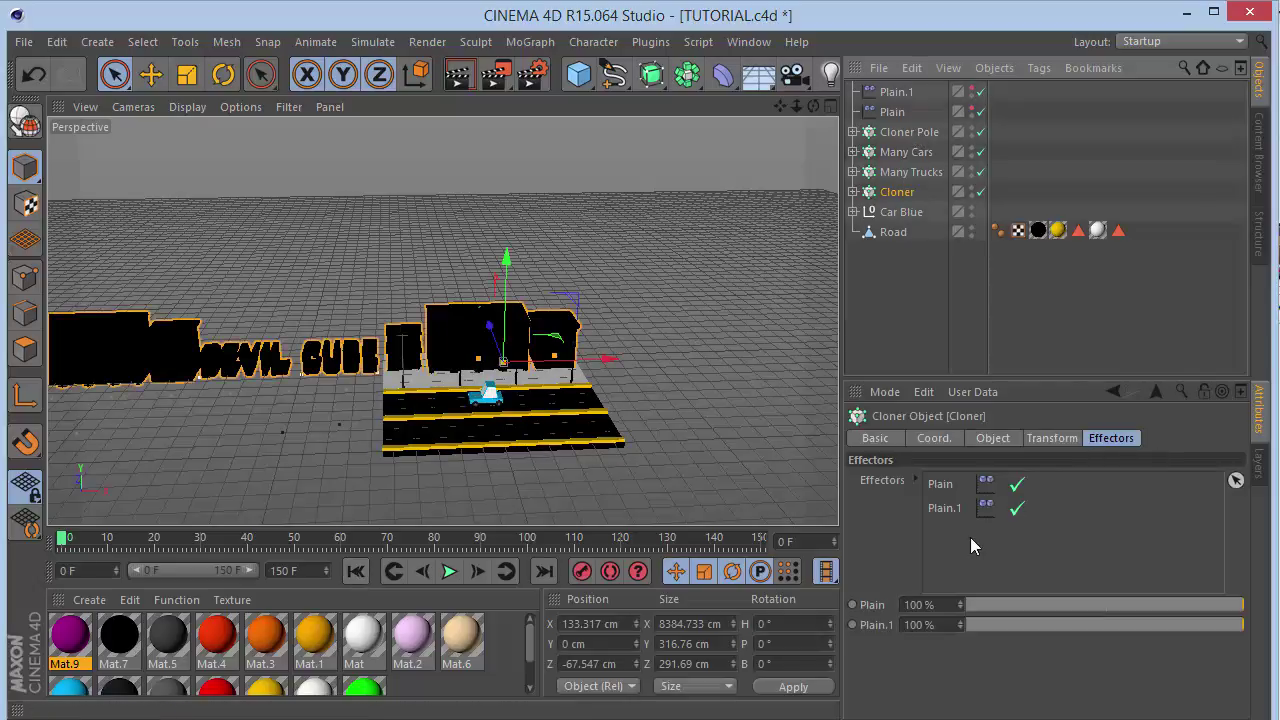
drag(972, 545, 938, 476)
key(Delete)
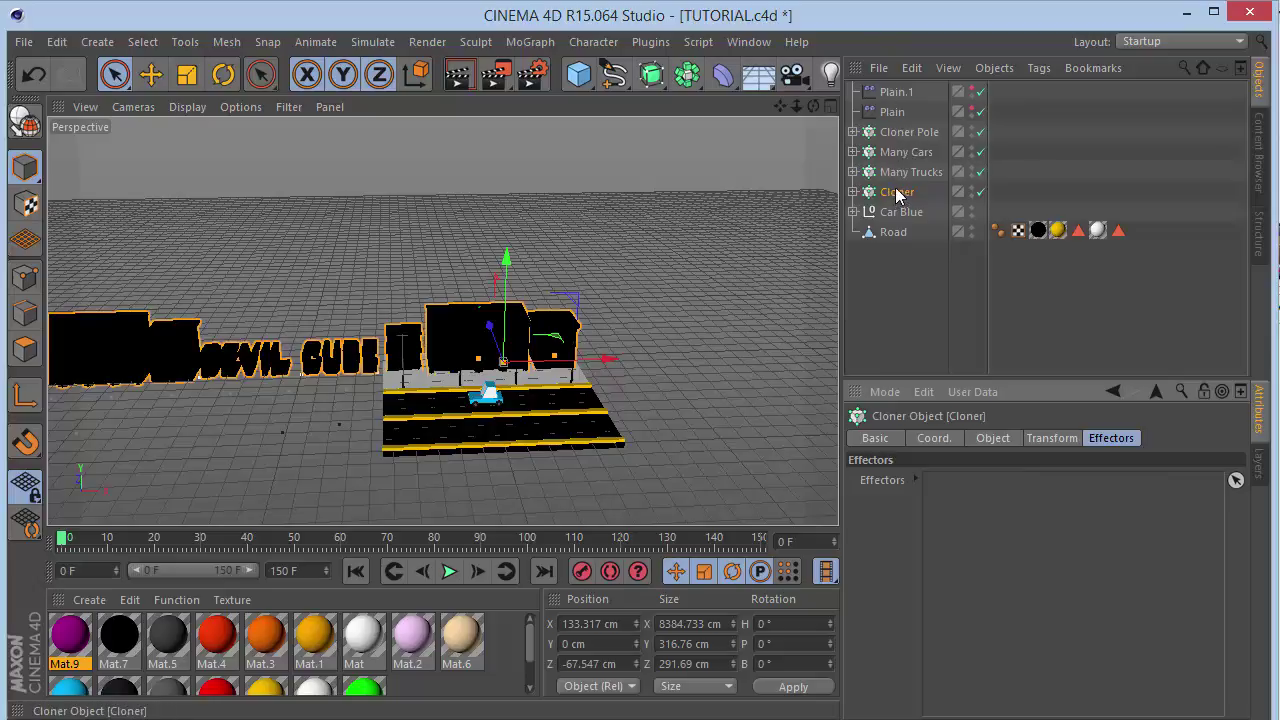
Add a new Plain effector to the building cloner with position off and a uniform scale of -1.
click(530, 41)
mouse_move(533, 72)
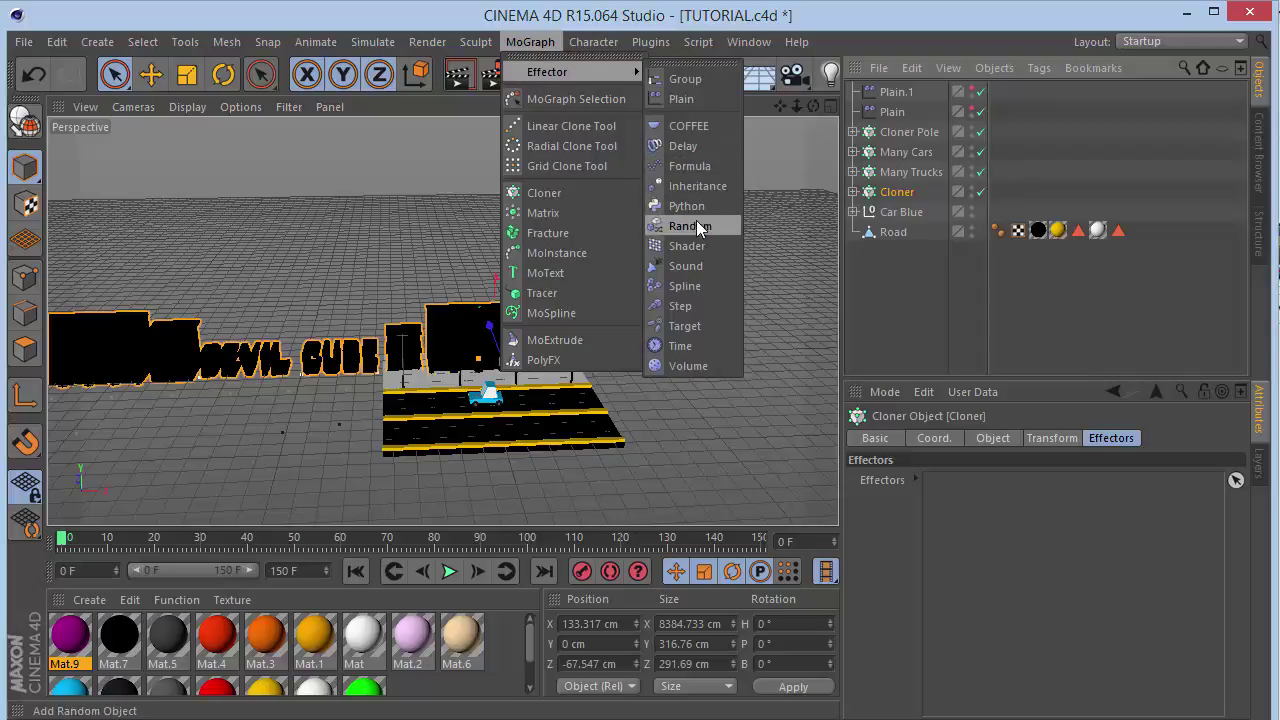
click(683, 99)
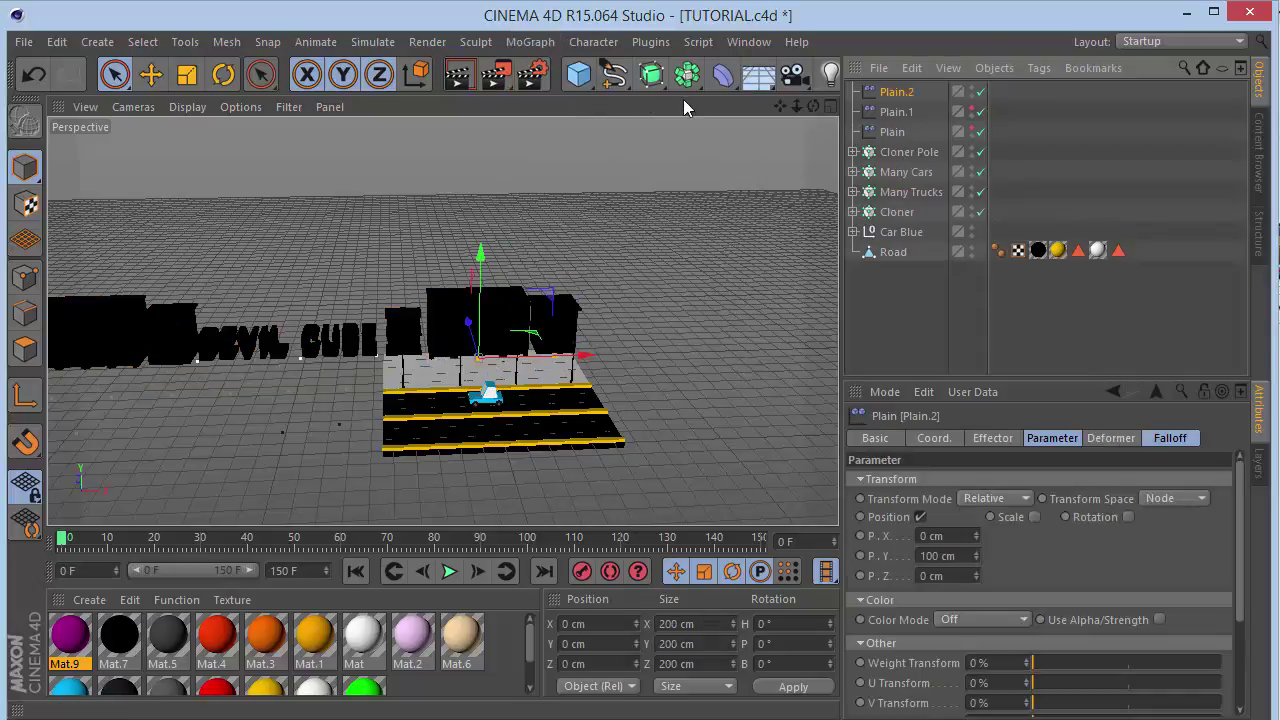
click(920, 517)
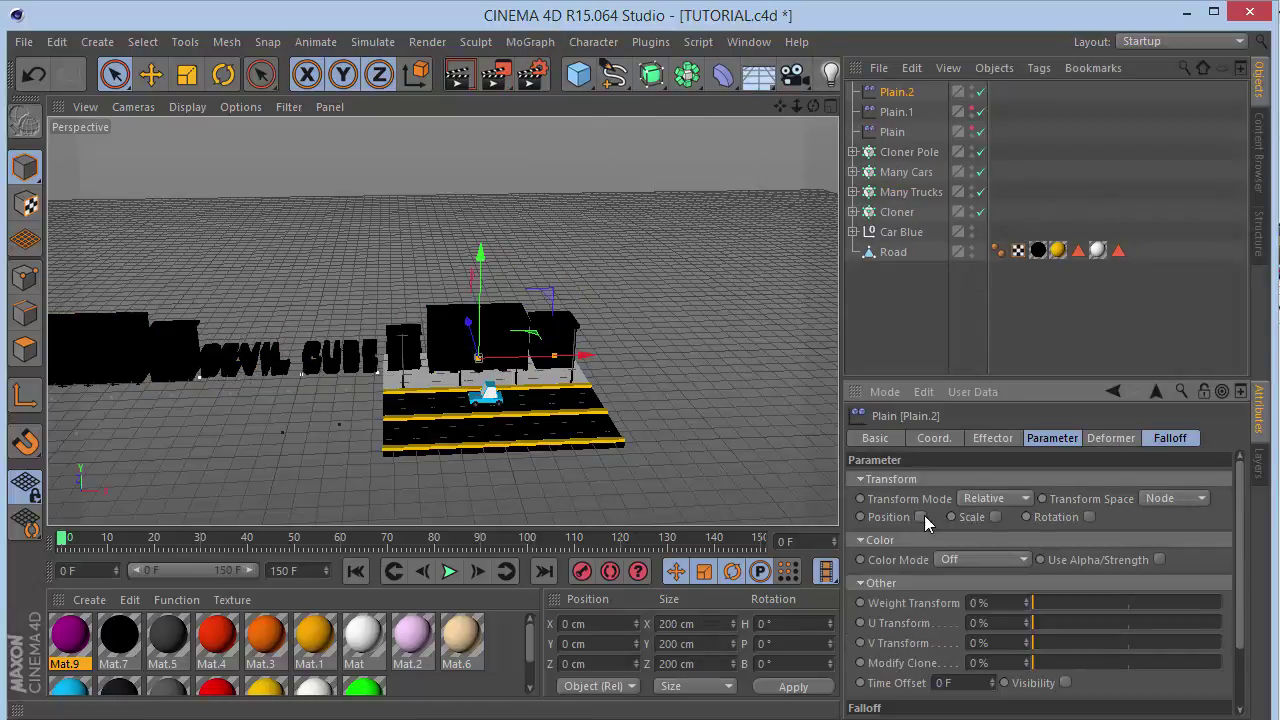
click(996, 517)
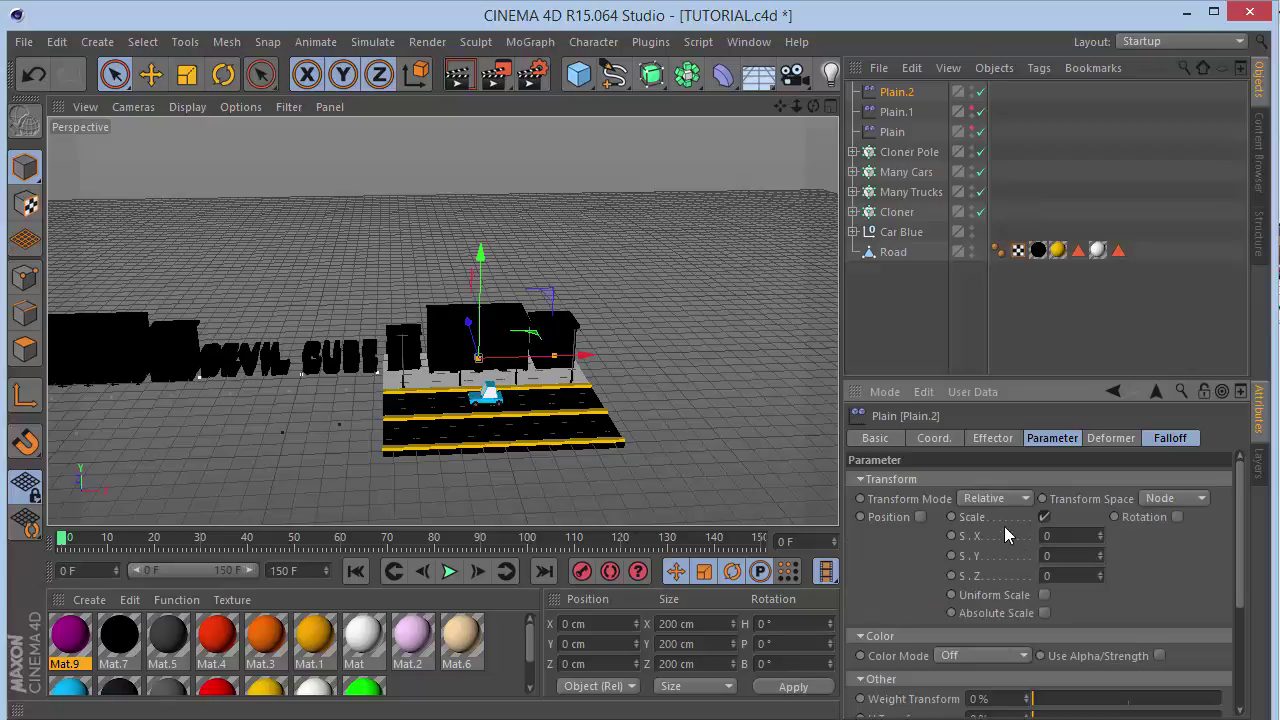
click(1044, 595)
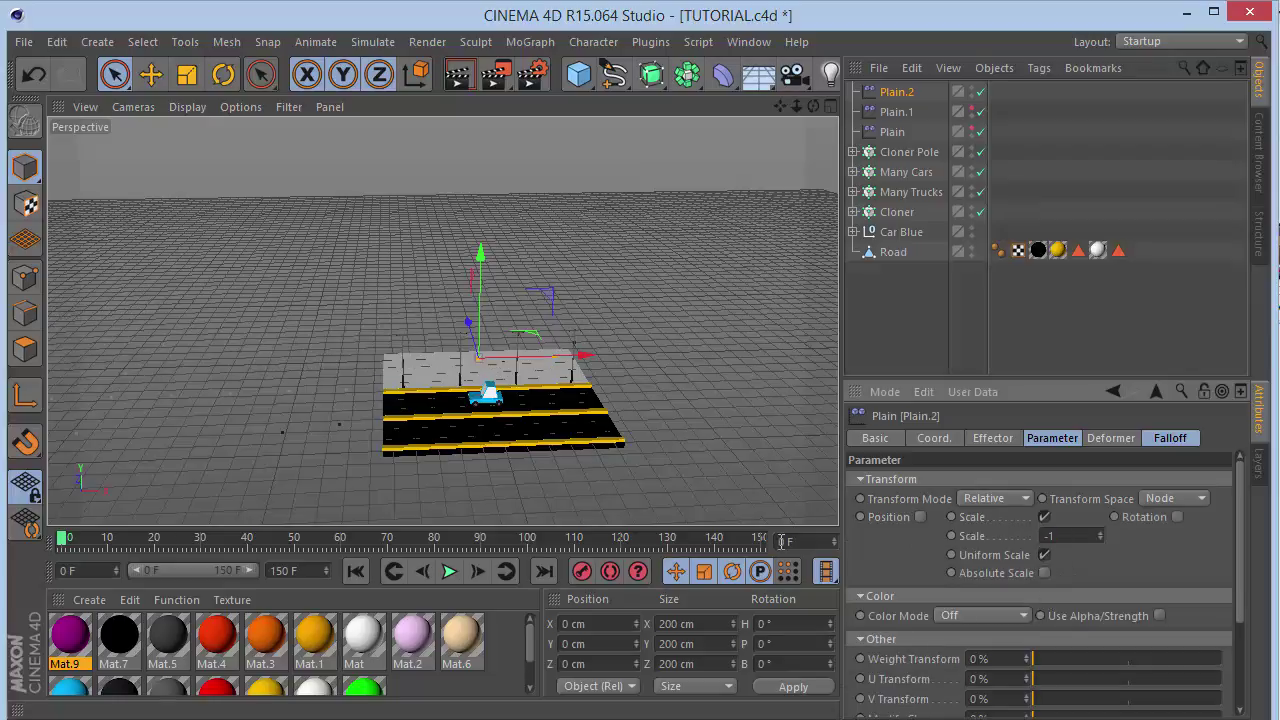
Give the new Plain effector a Box falloff sized 2000 by 500 by 500 cm with 5% falloff.
click(1184, 443)
click(937, 480)
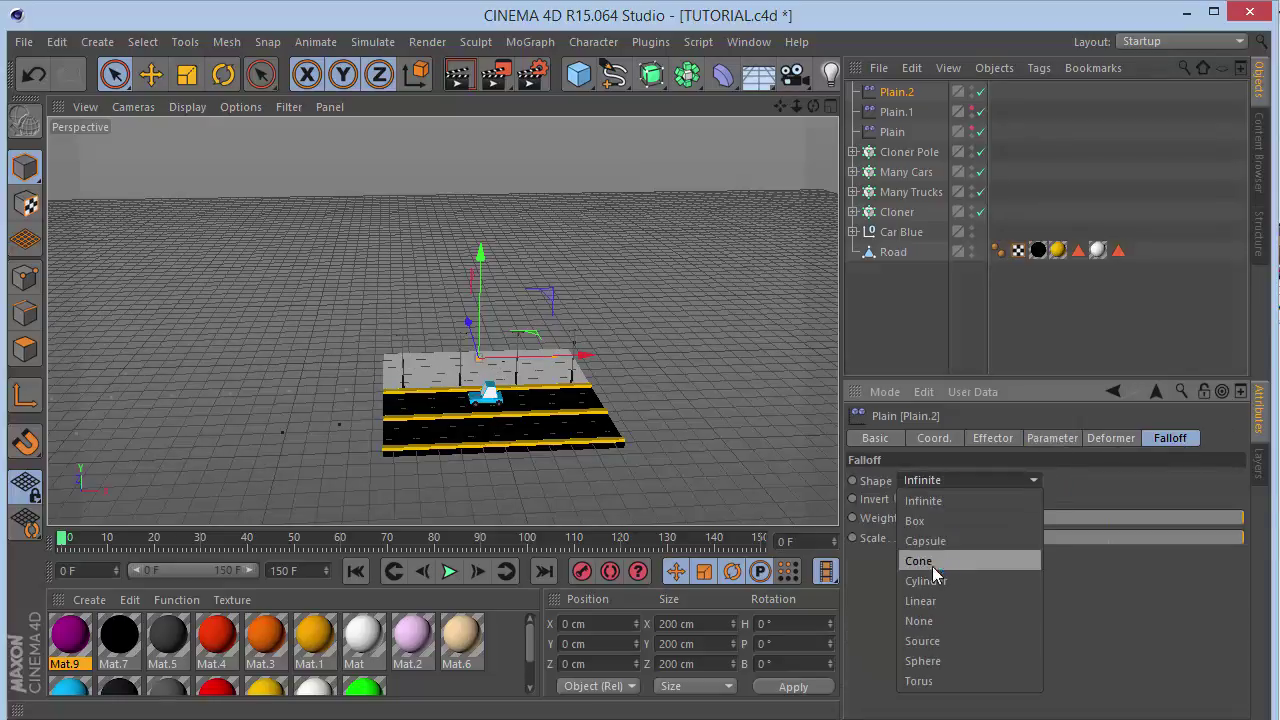
click(930, 500)
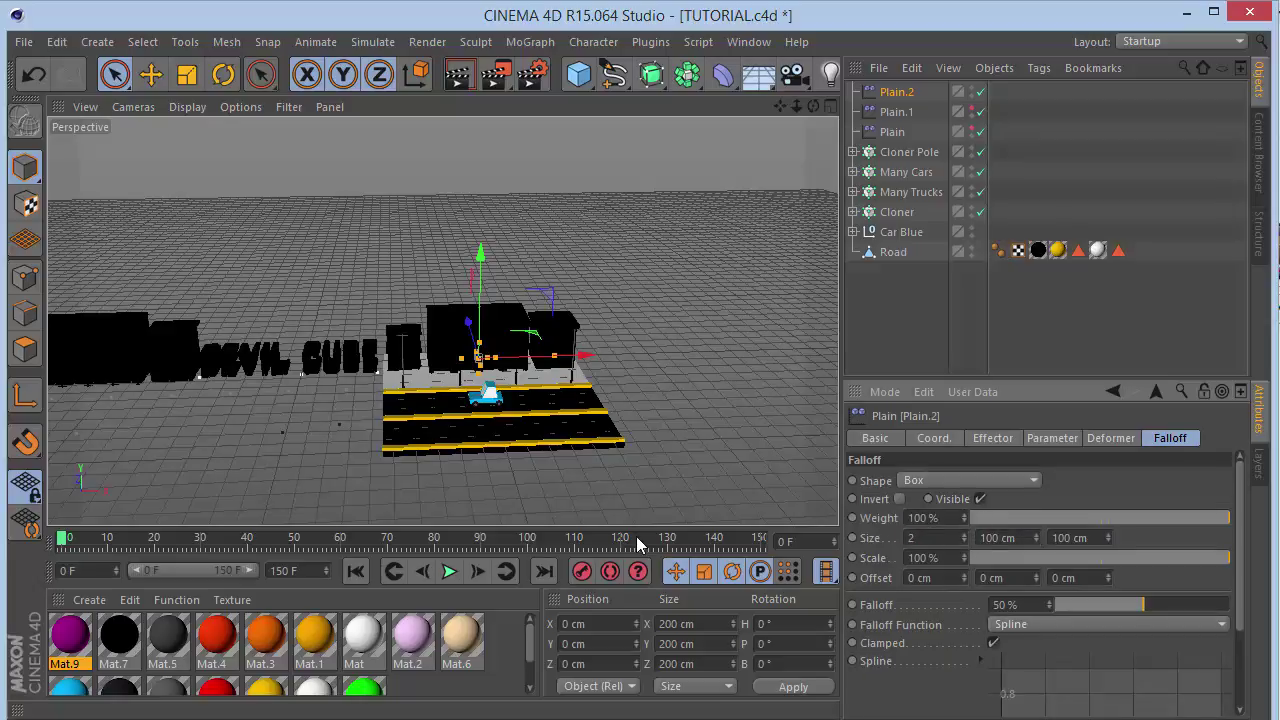
text(2000)
key(Tab)
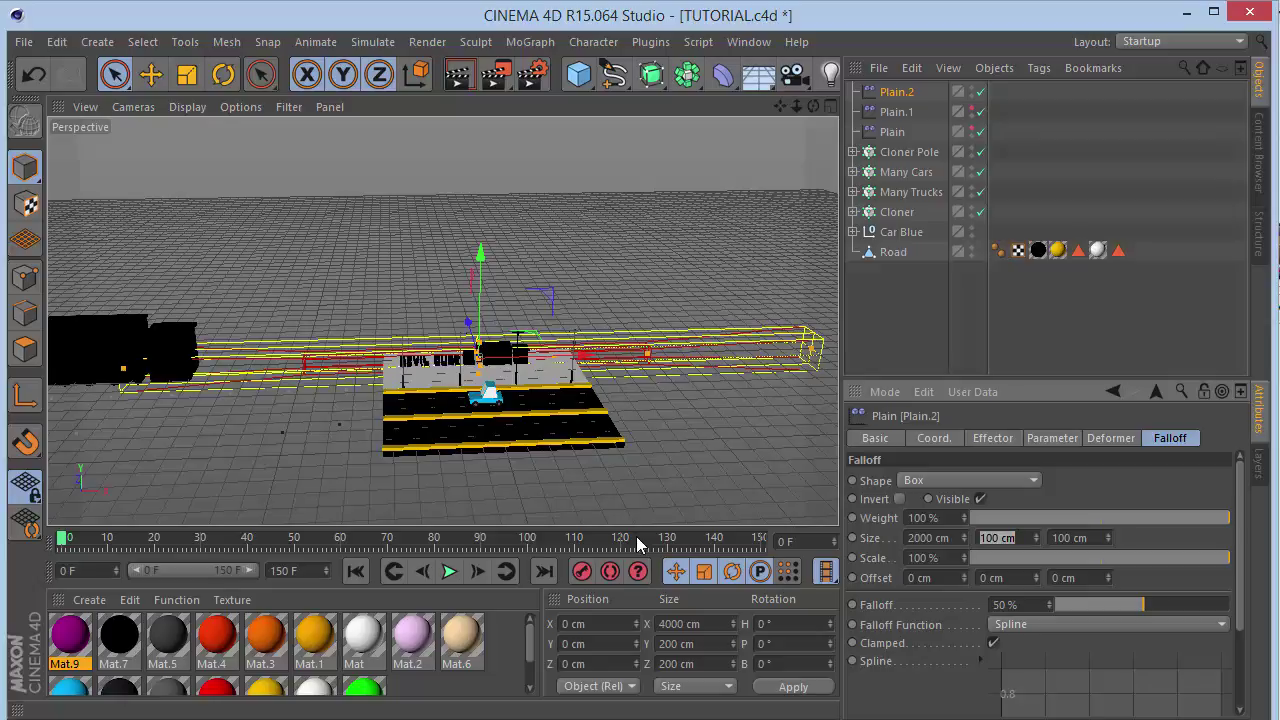
text(500)
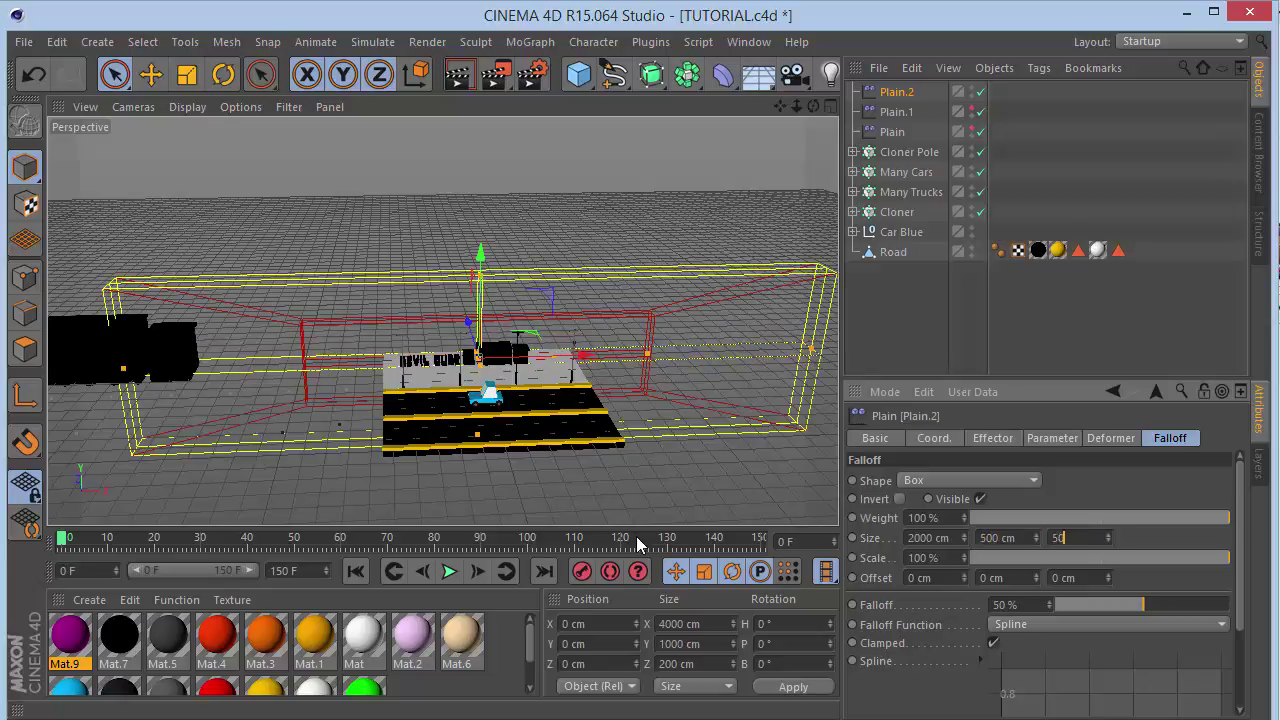
key(Return)
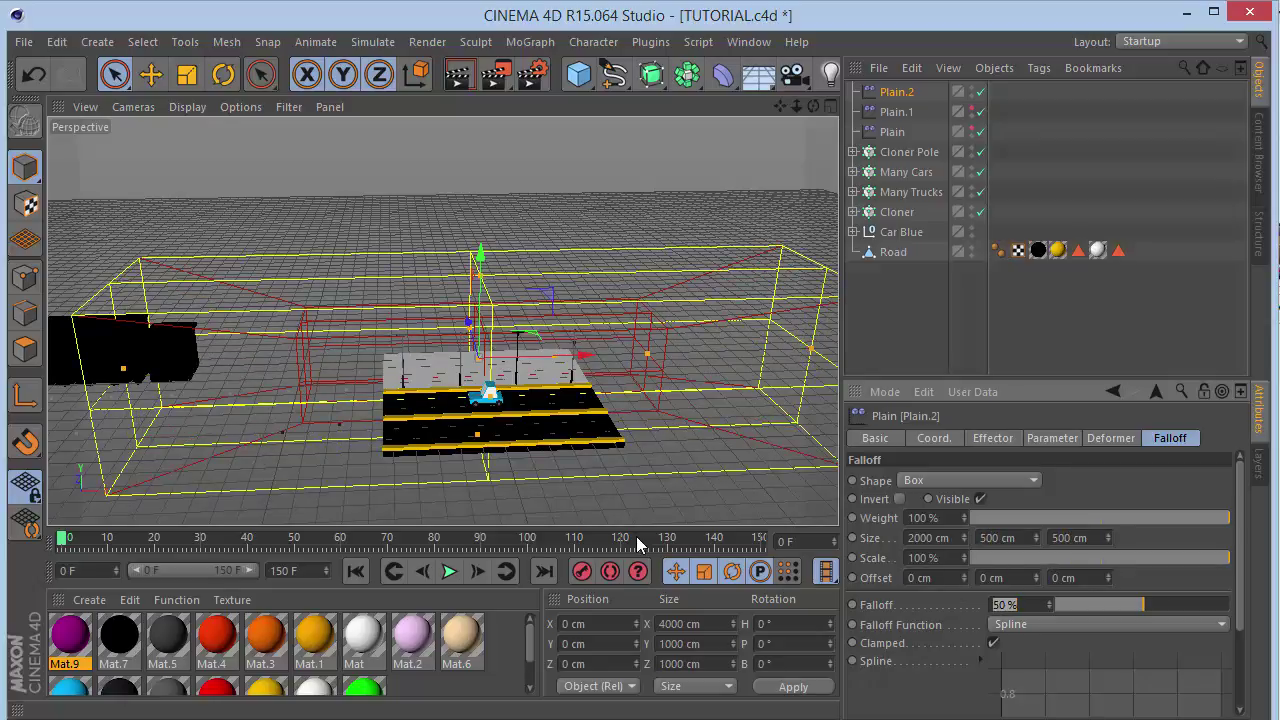
text(5)
key(Return)
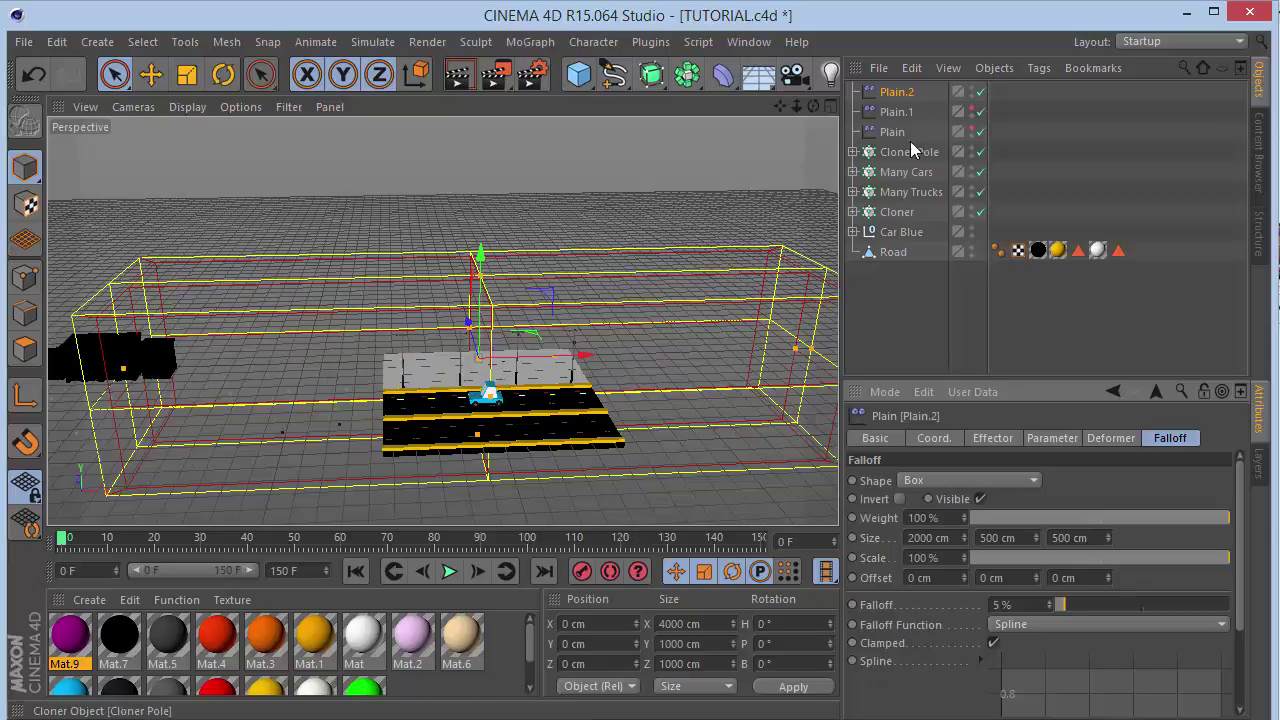
Give Plain.2 the same X position as Plain.1, -2468.177 cm.
click(893, 113)
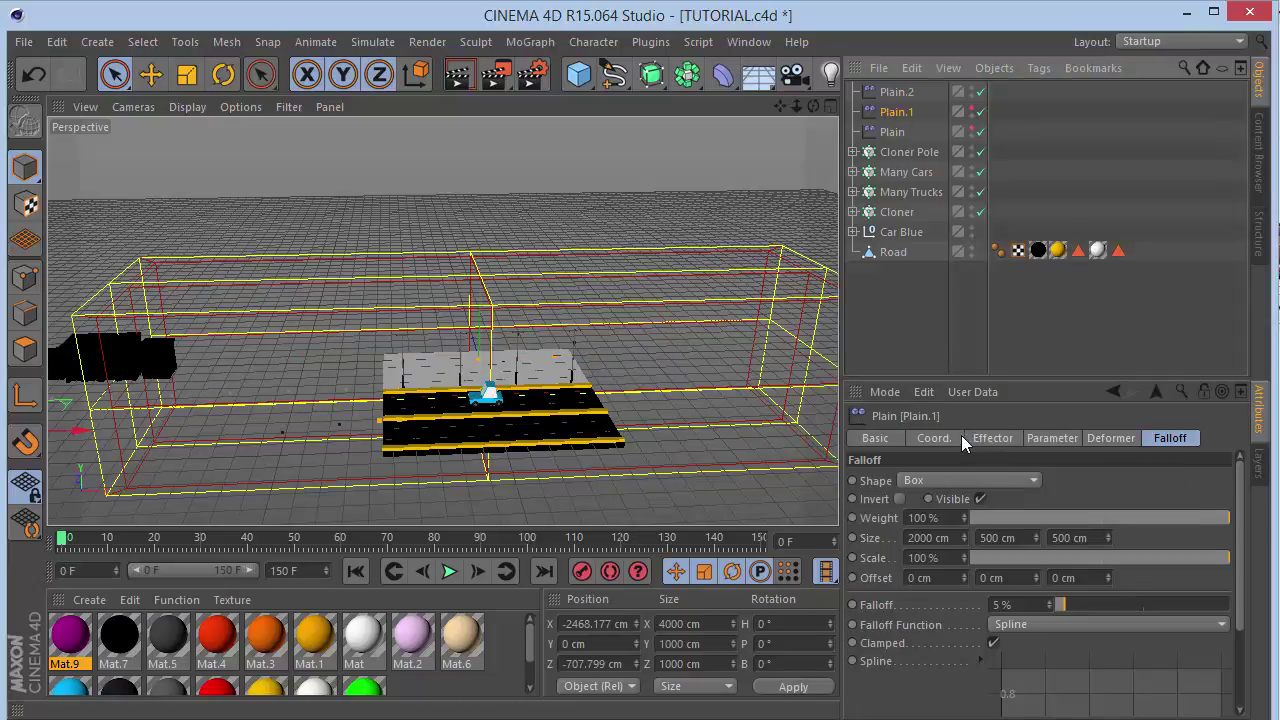
click(936, 438)
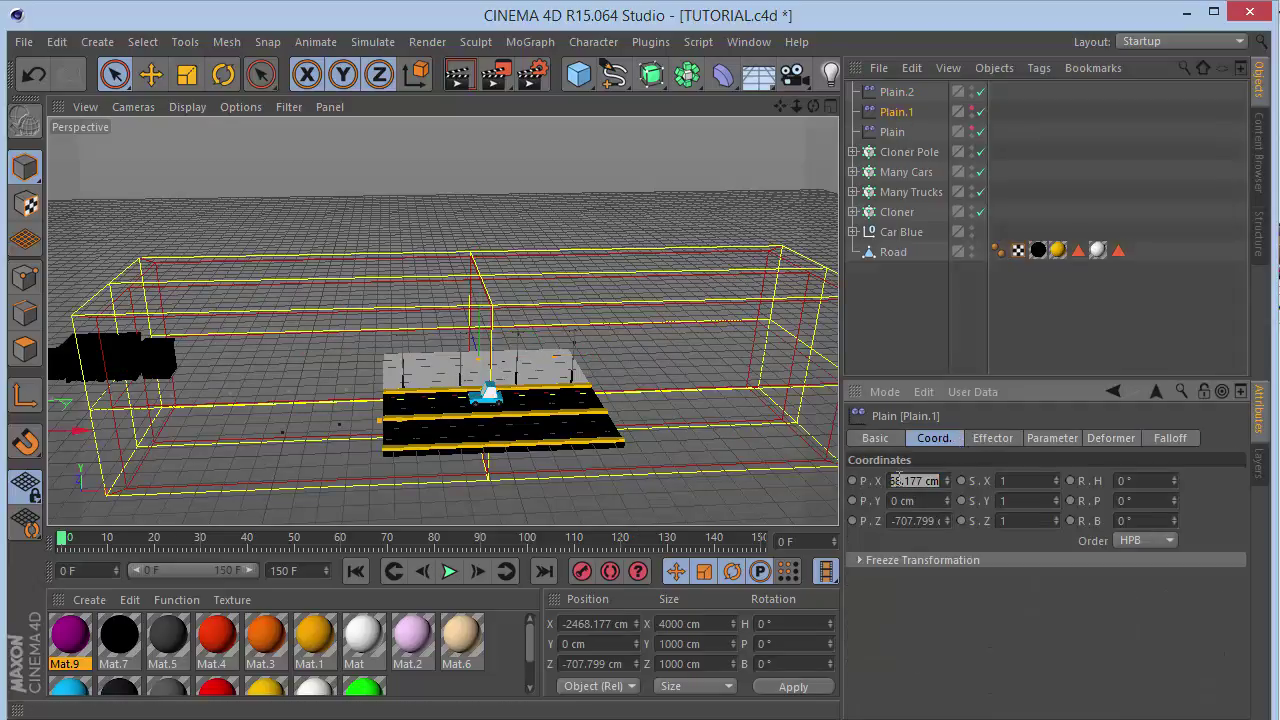
click(898, 96)
drag(919, 481, 508, 514)
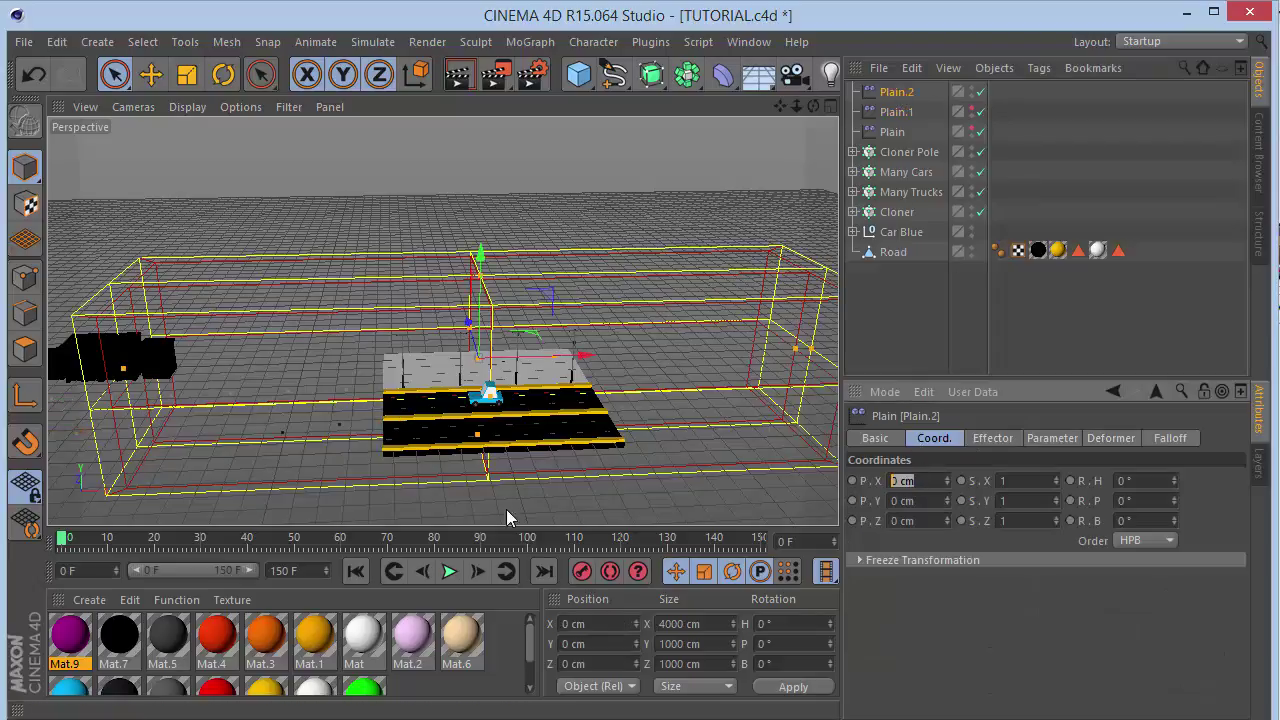
text(-2468.177 cm)
key(Return)
Try giving Plain.2 the same Z position as Plain.1, -707.799 cm.
click(896, 112)
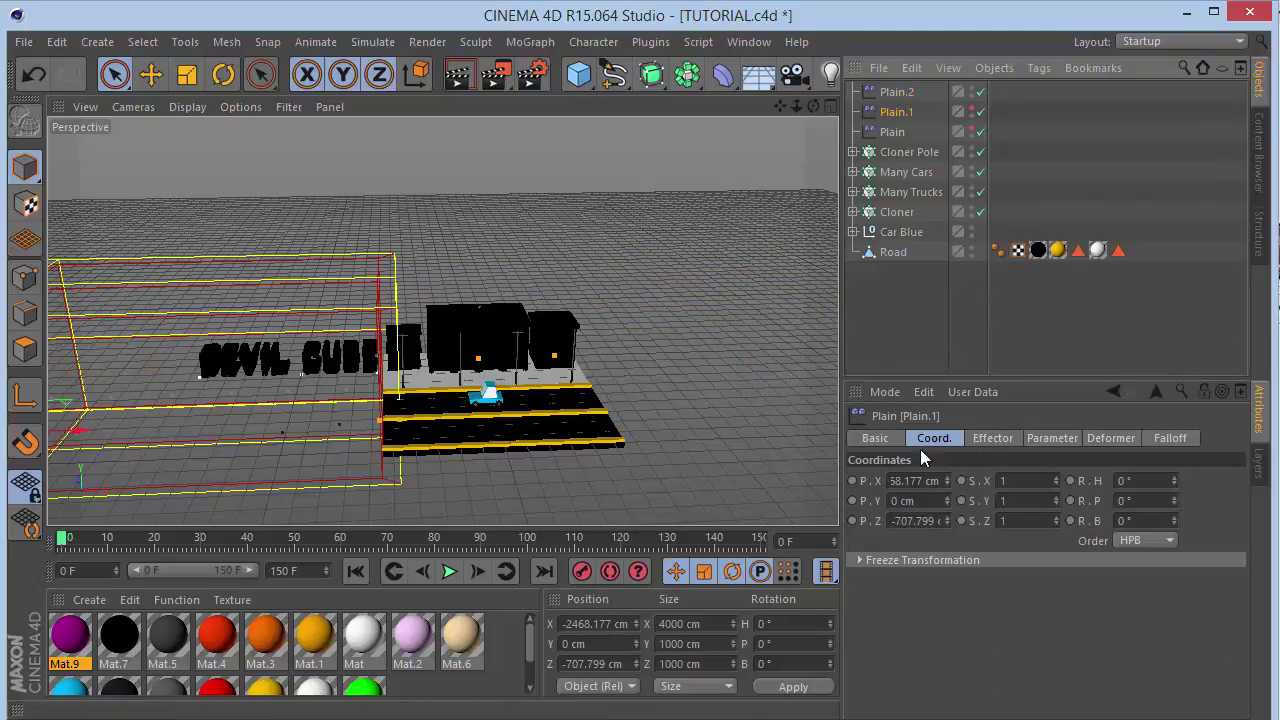
drag(930, 520, 928, 516)
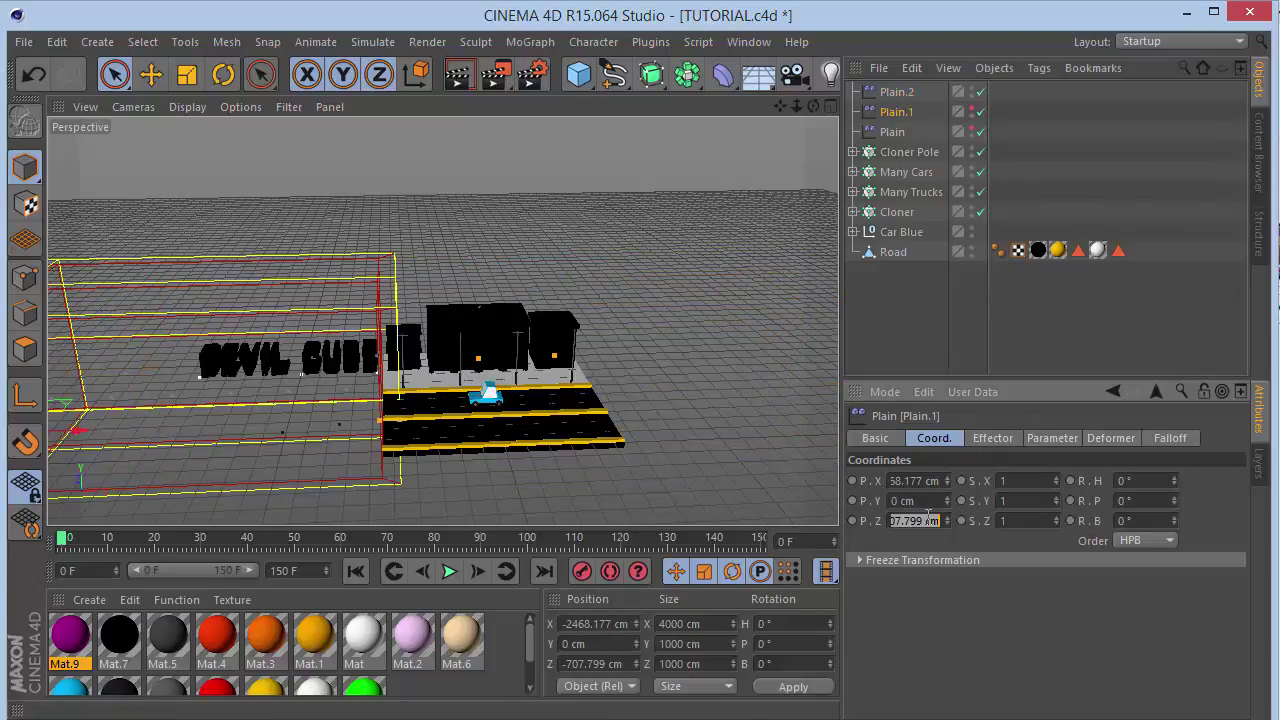
click(896, 92)
drag(925, 512, 749, 527)
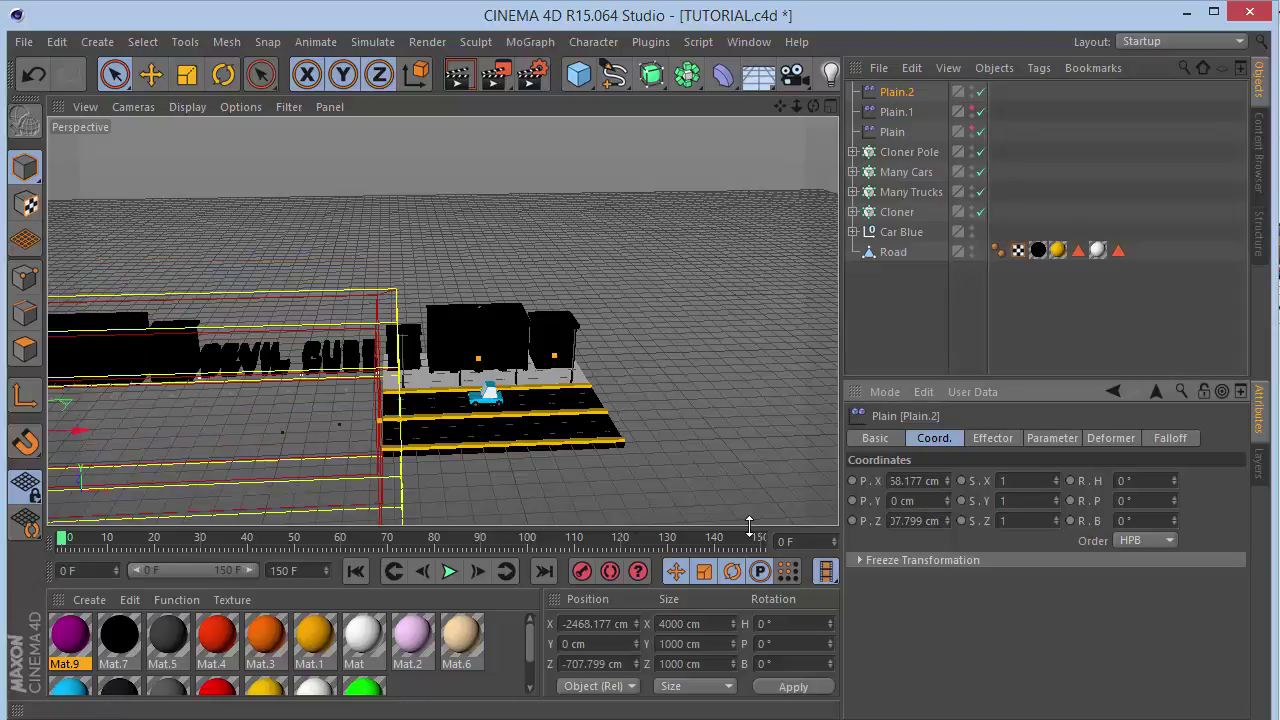
Set the Z position of Plain.2 to 0 cm so its falloff box lines up with the buildings.
drag(813, 106, 590, 98)
click(926, 520)
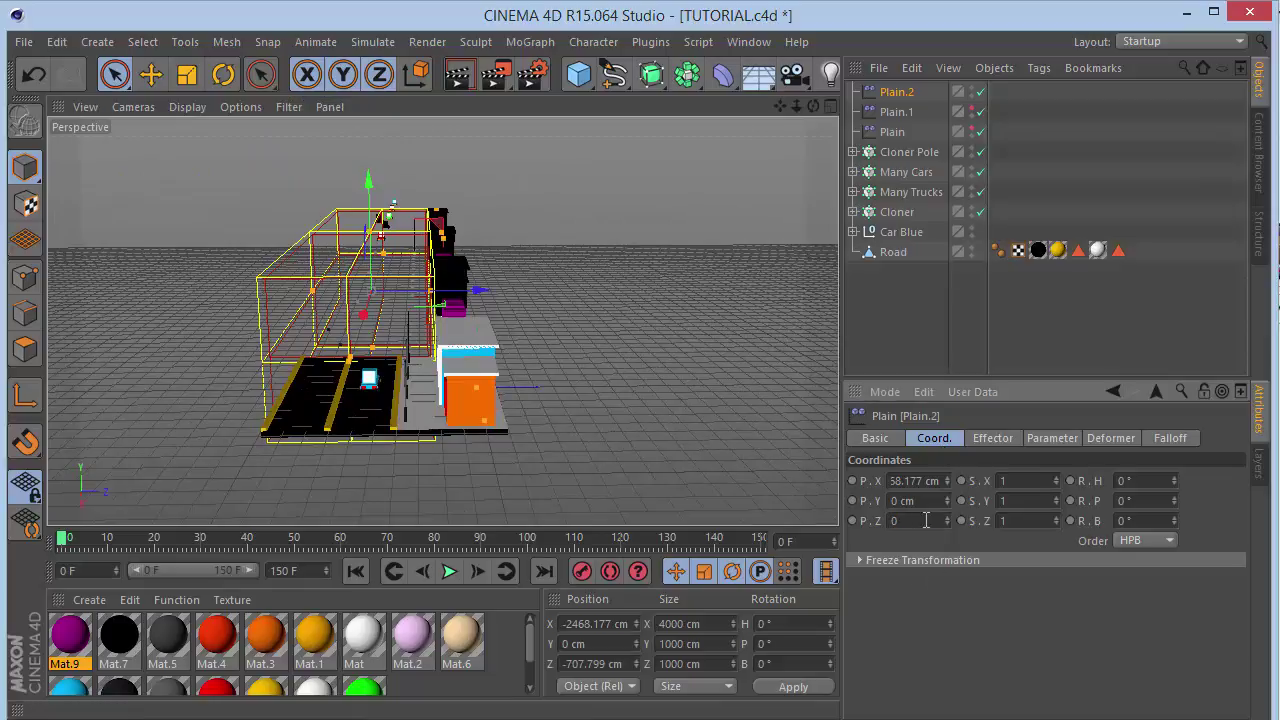
click(926, 520)
text(0)
key(Return)
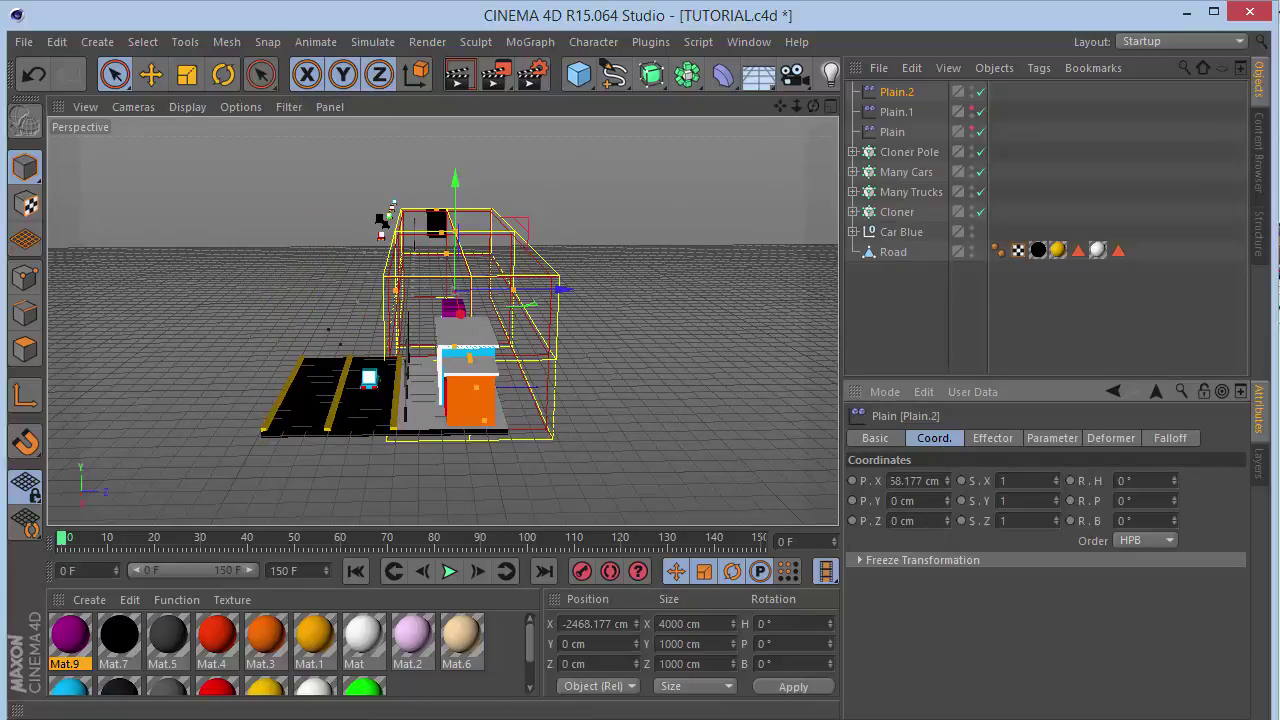
Duplicate the Plain.2 effector and add the copy to the building cloner's effectors.
drag(812, 107, 771, 138)
click(899, 98)
key(ctrl+c)
key(ctrl+v)
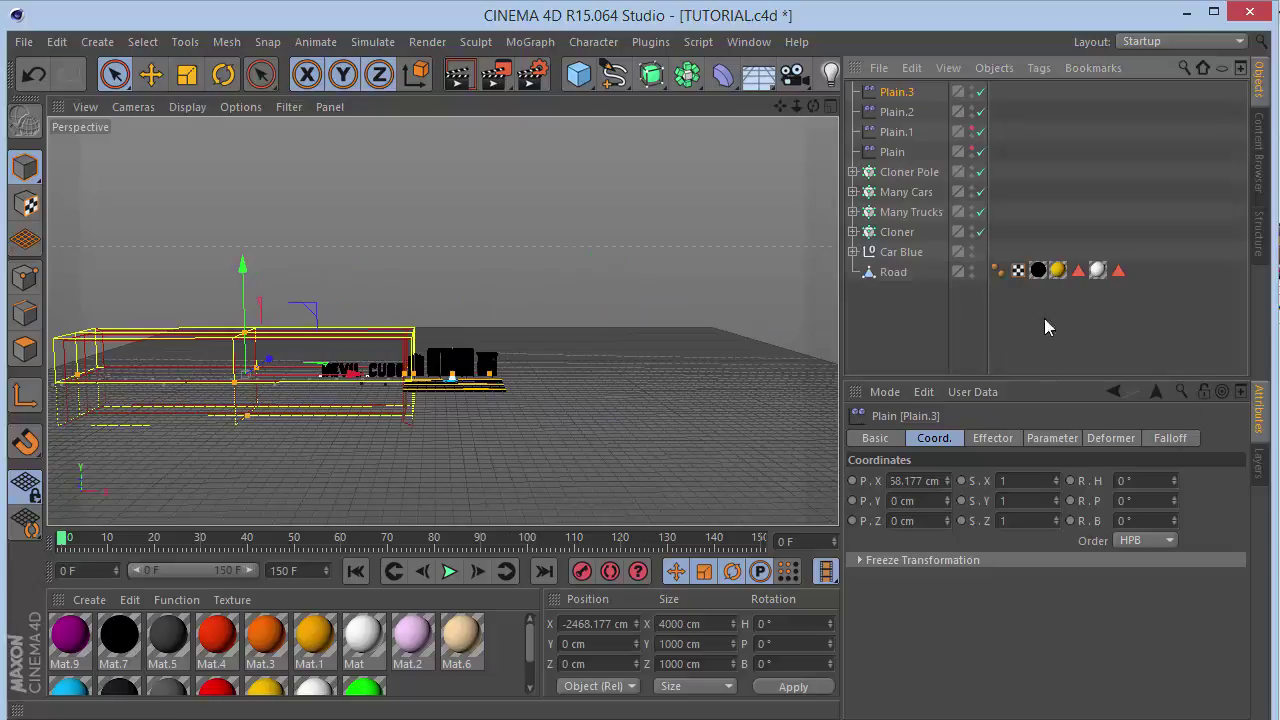
click(897, 233)
click(1111, 438)
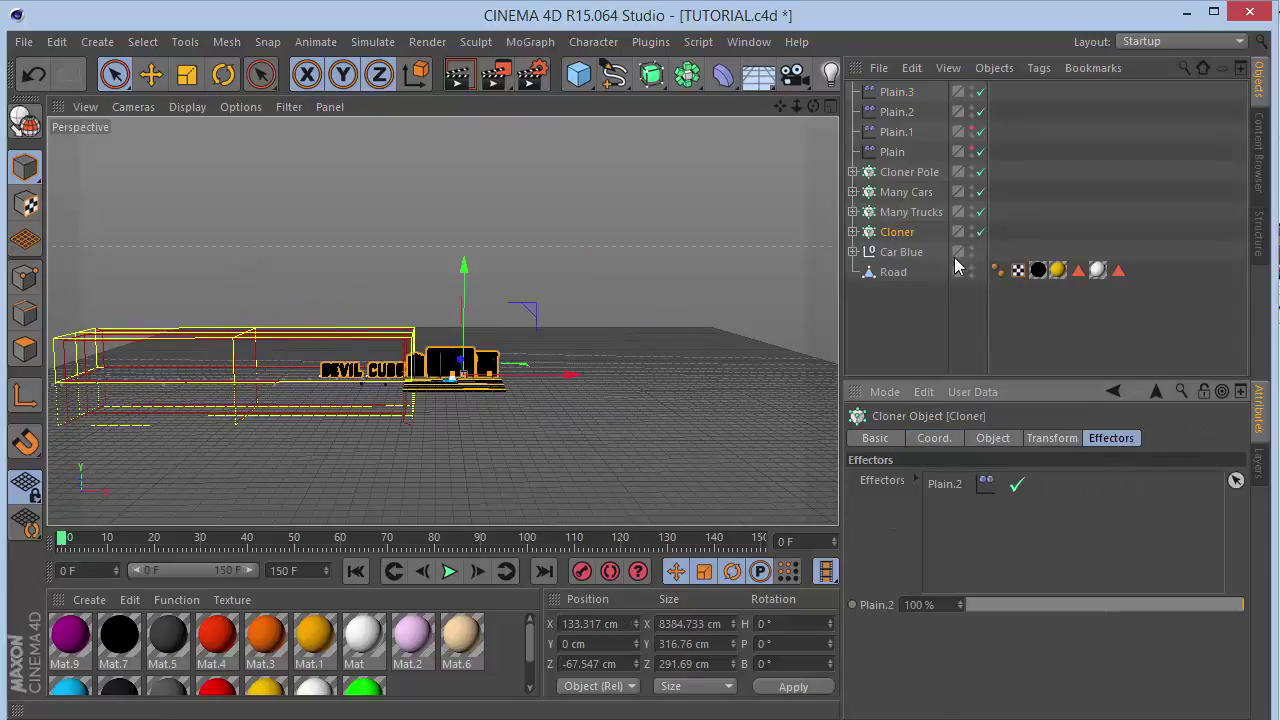
drag(900, 92, 985, 563)
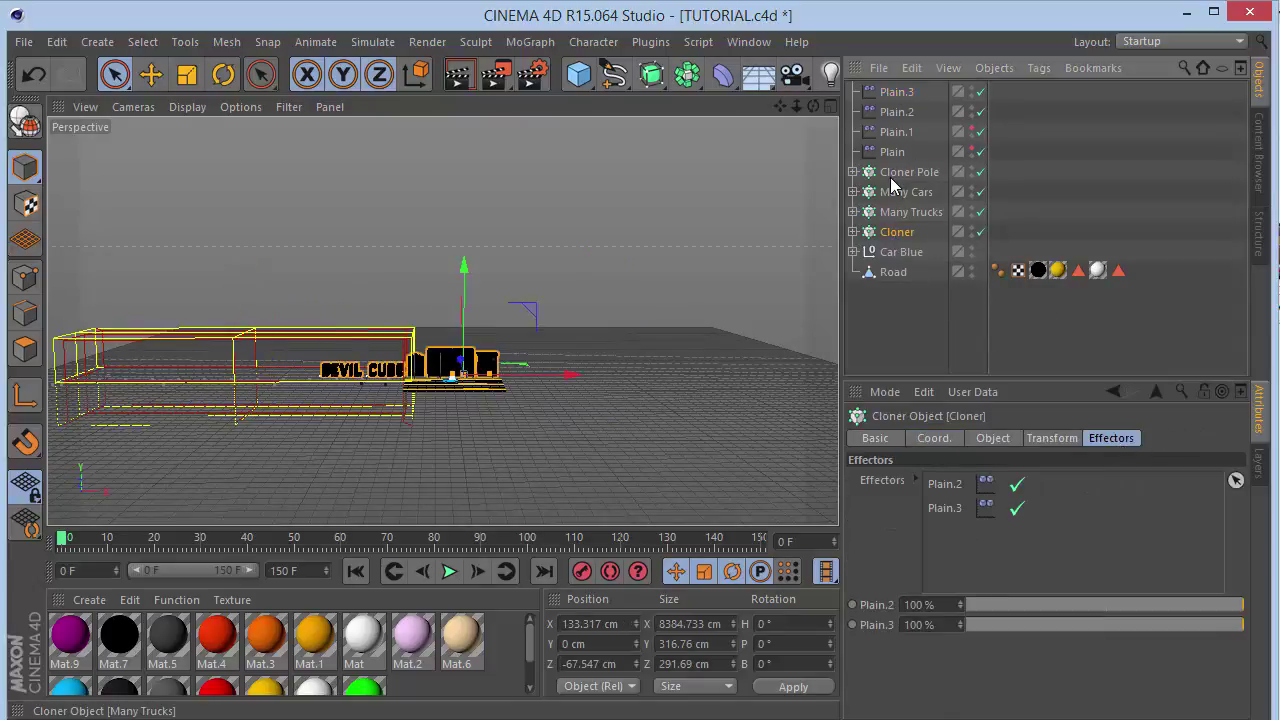
Set the X position of Plain.3 to 2468.177 cm, on the opposite side of the road.
click(897, 92)
click(952, 440)
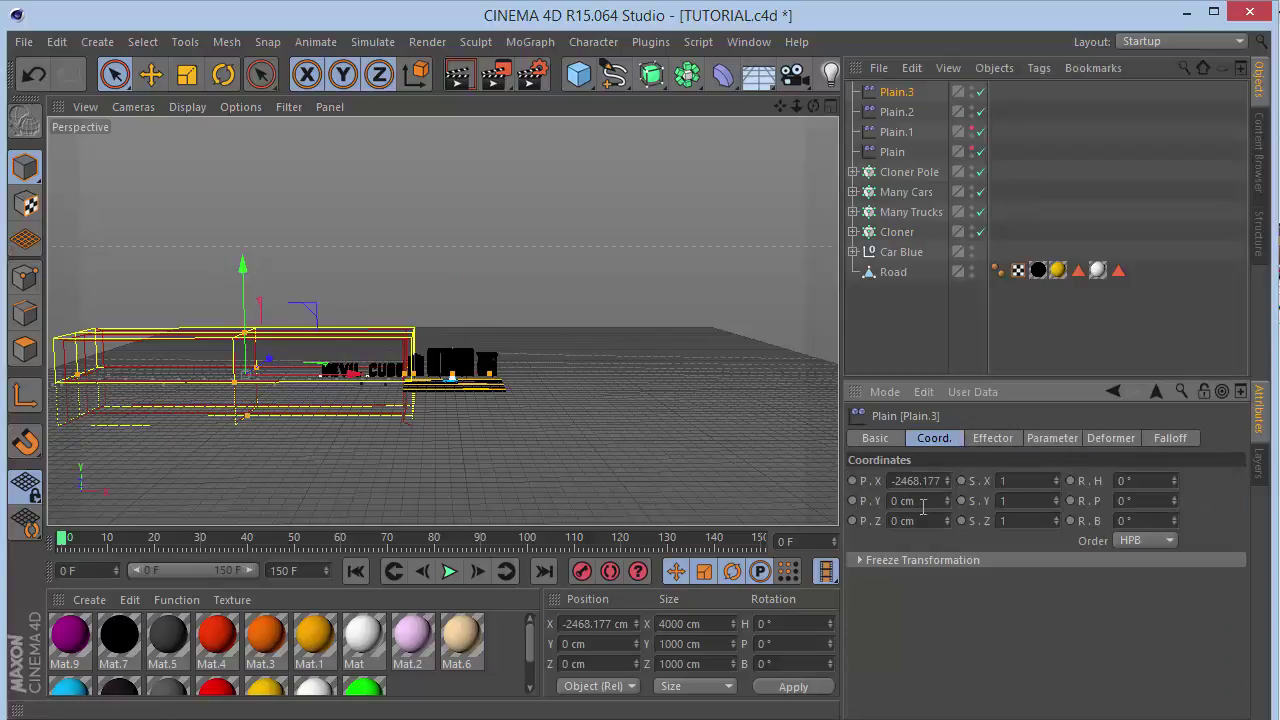
key(Return)
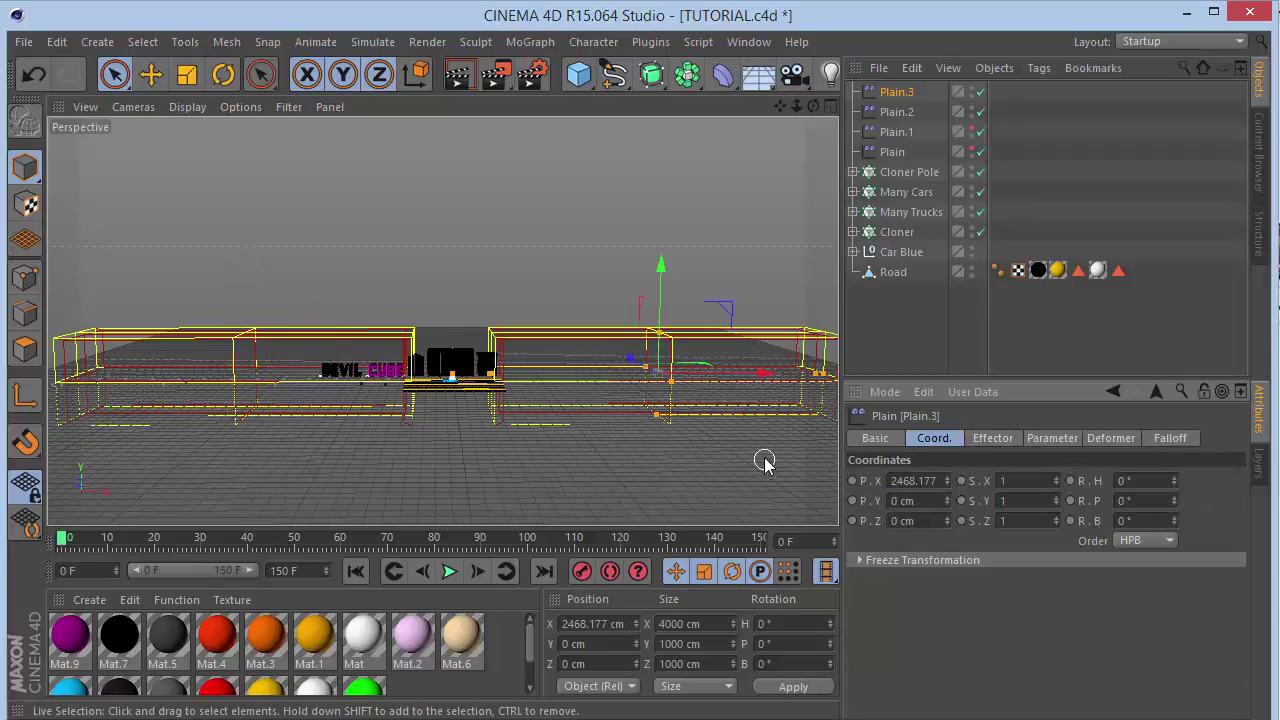
Check the two falloff boxes around the street, and hide Plain.2 and Plain.3 in the viewport.
click(930, 332)
scroll(431, 379, up, 5)
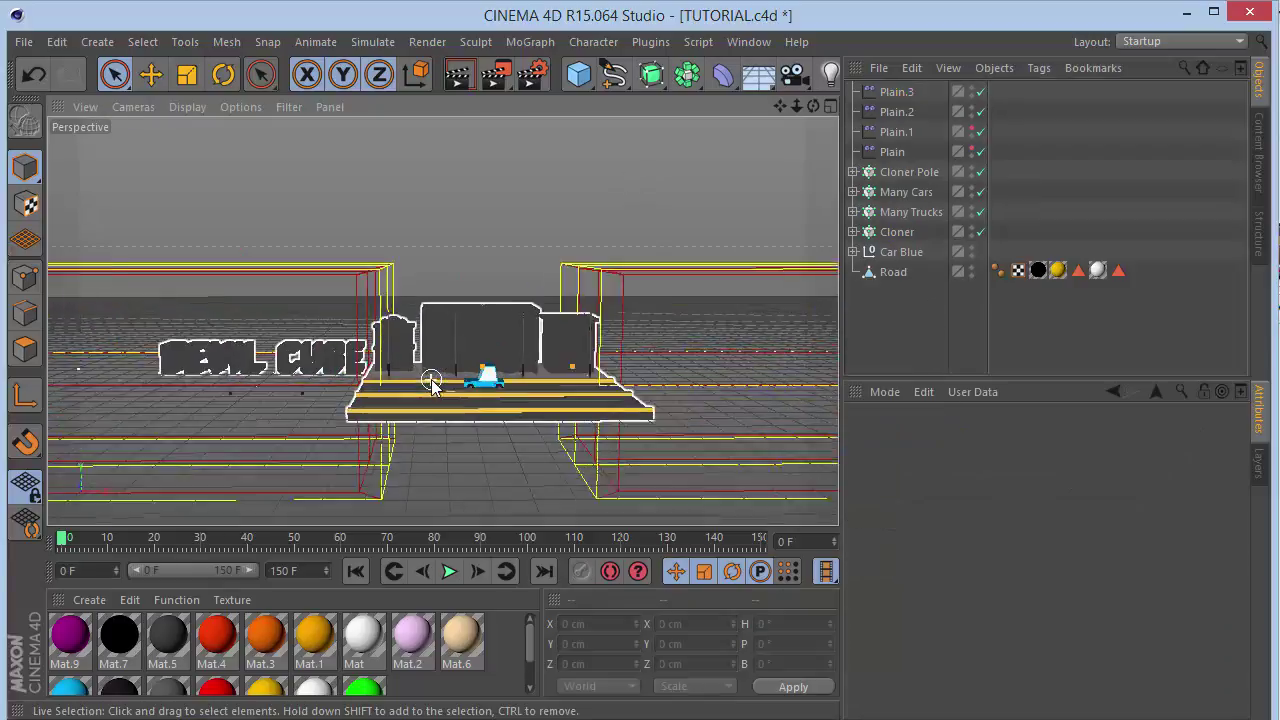
mouse_move(813, 106)
mouse_down()
mouse_move(905, 130)
mouse_move(830, 160)
mouse_move(815, 146)
mouse_move(908, 126)
mouse_move(1120, 122)
mouse_move(745, 111)
mouse_up()
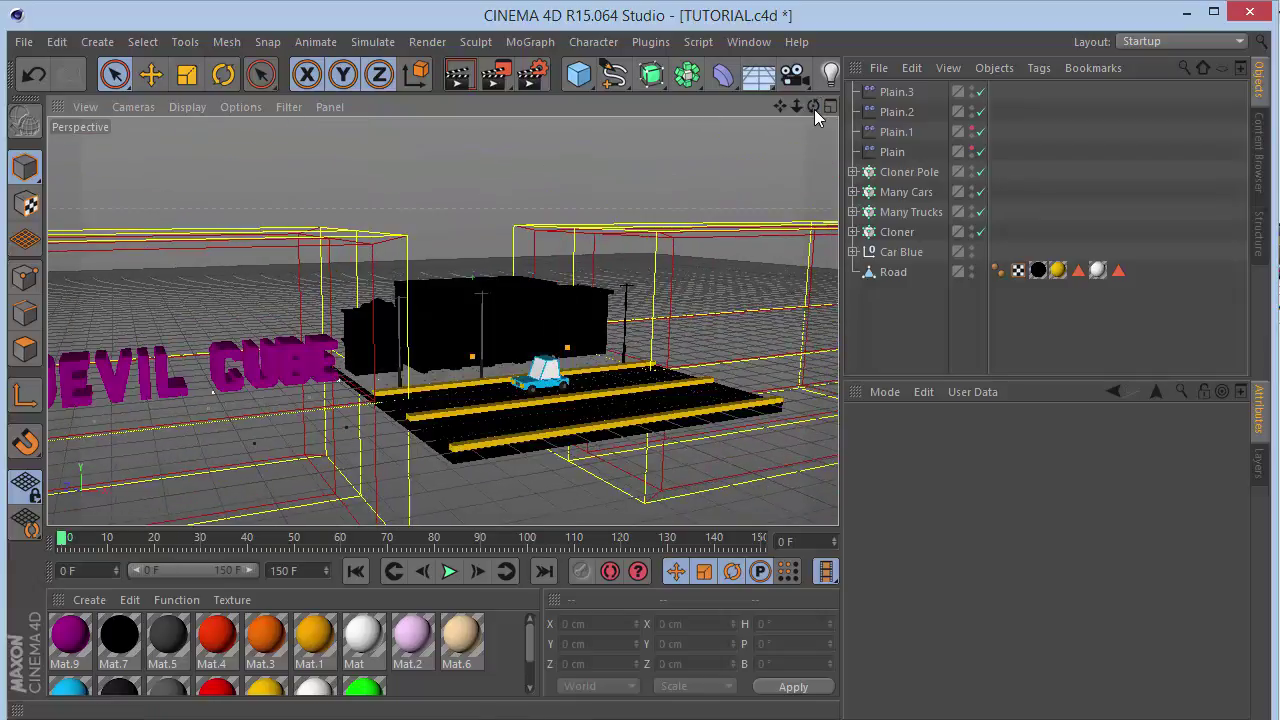
mouse_move(814, 108)
mouse_down()
mouse_move(790, 109)
mouse_move(814, 108)
mouse_up()
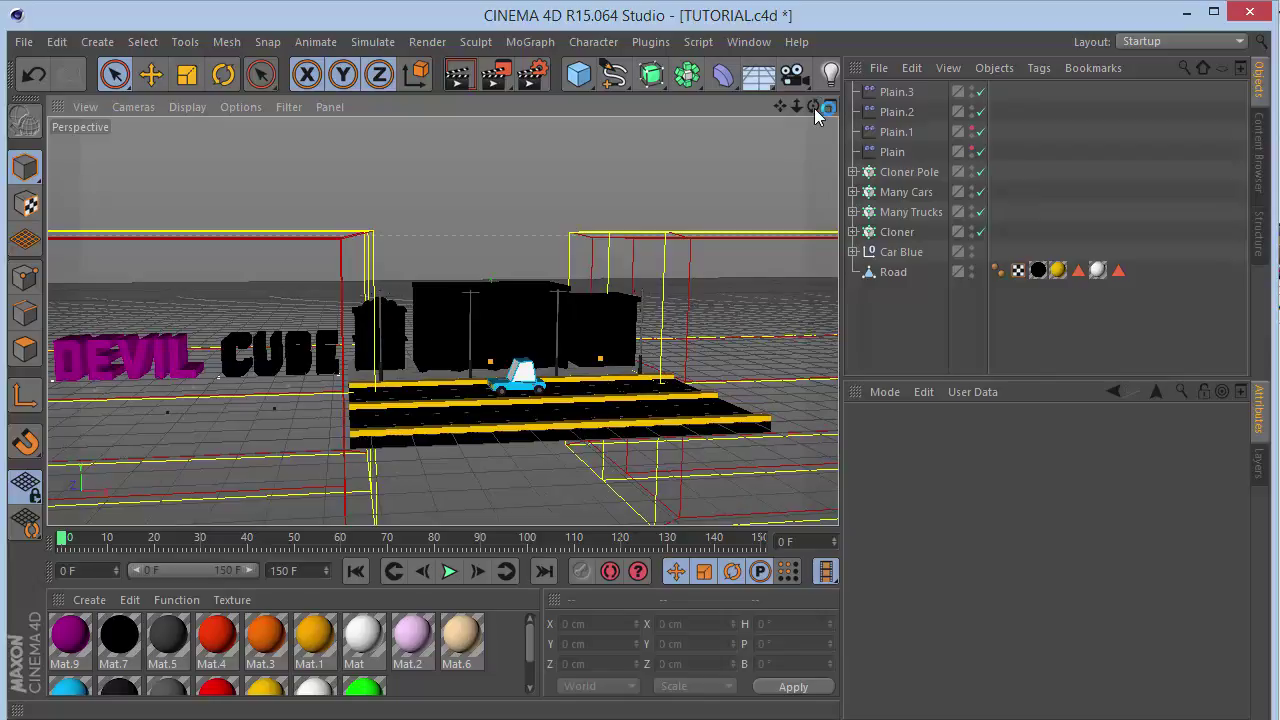
click(972, 88)
click(972, 108)
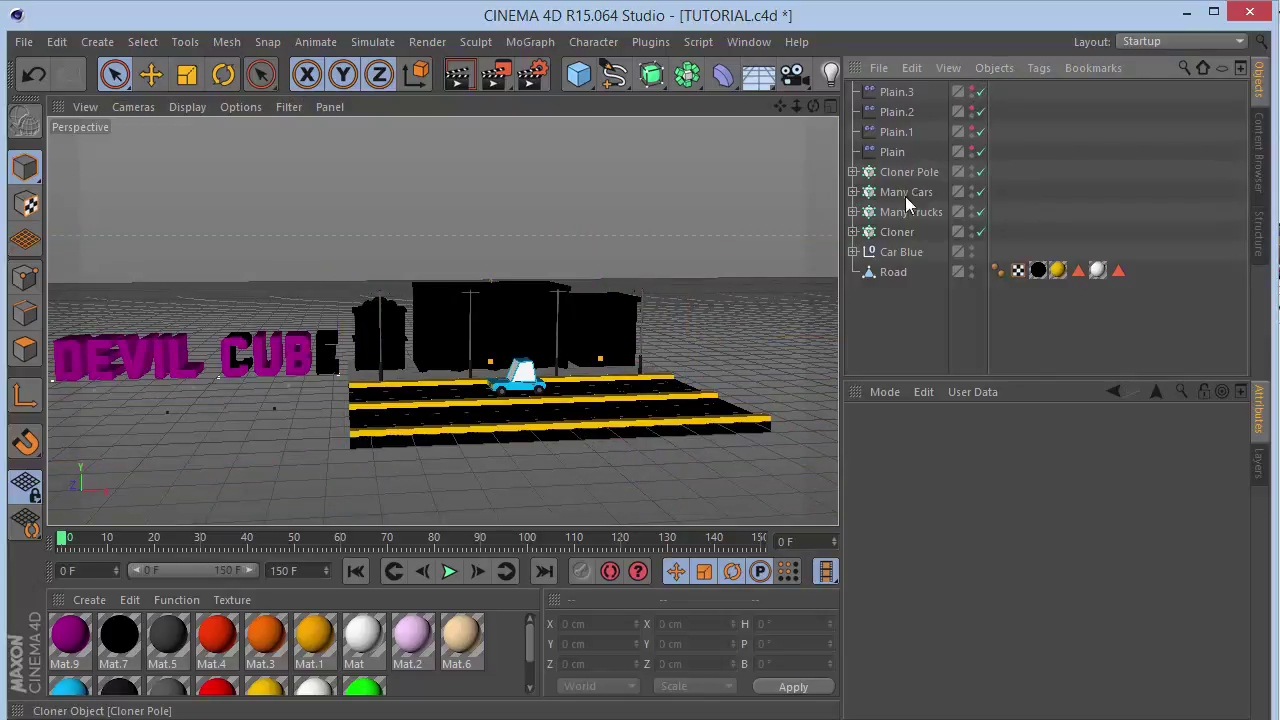
Move the MoText object out of the building cloner to the top hierarchy level and hide it in the viewport.
click(895, 232)
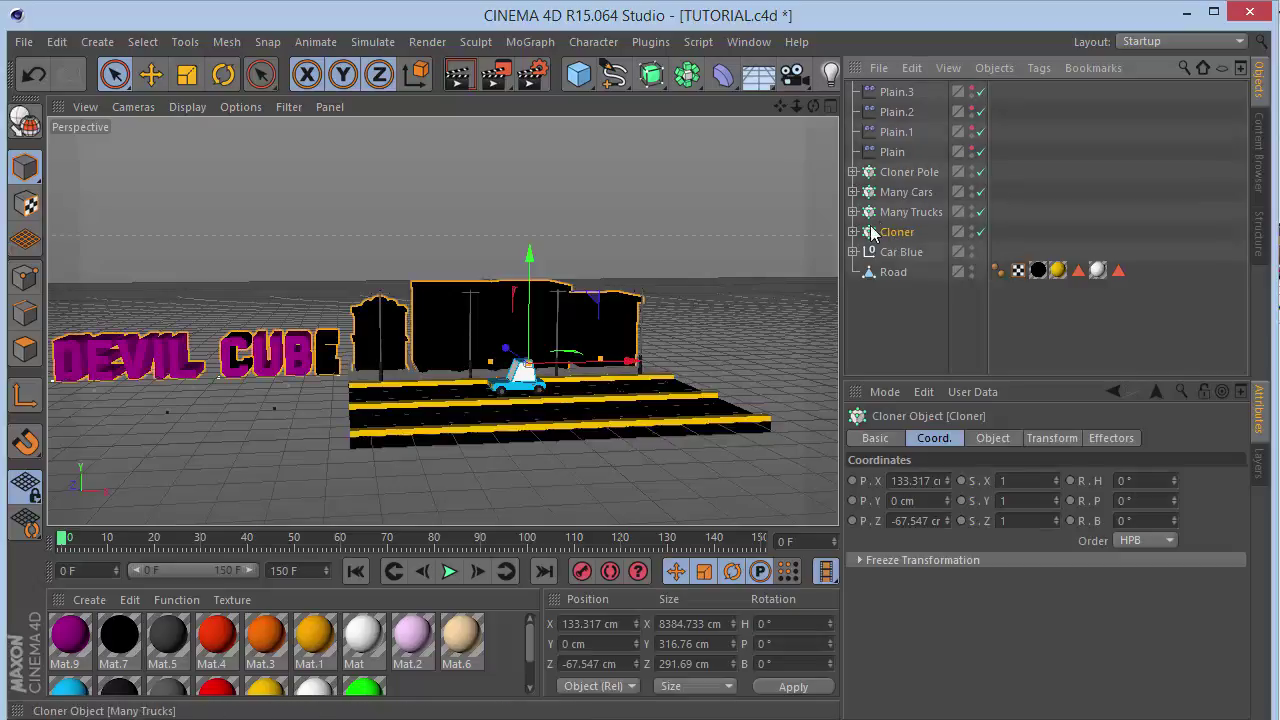
click(854, 232)
drag(904, 255, 900, 226)
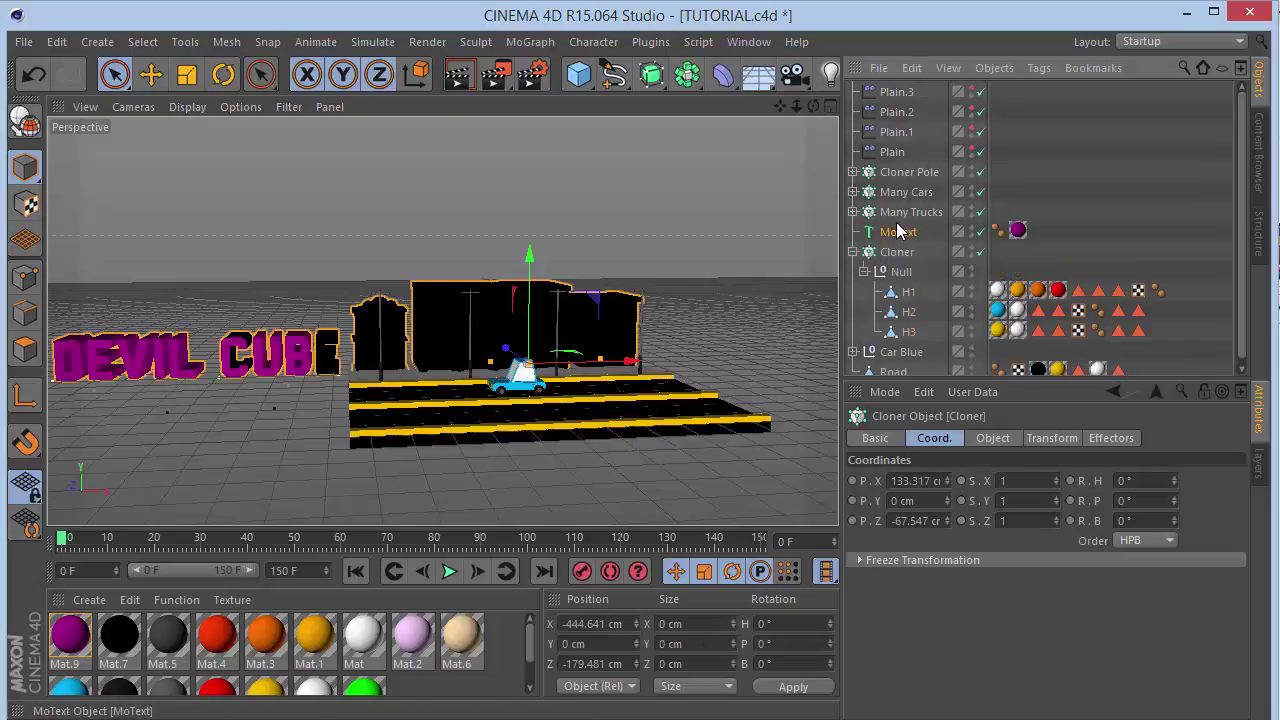
click(890, 252)
click(852, 252)
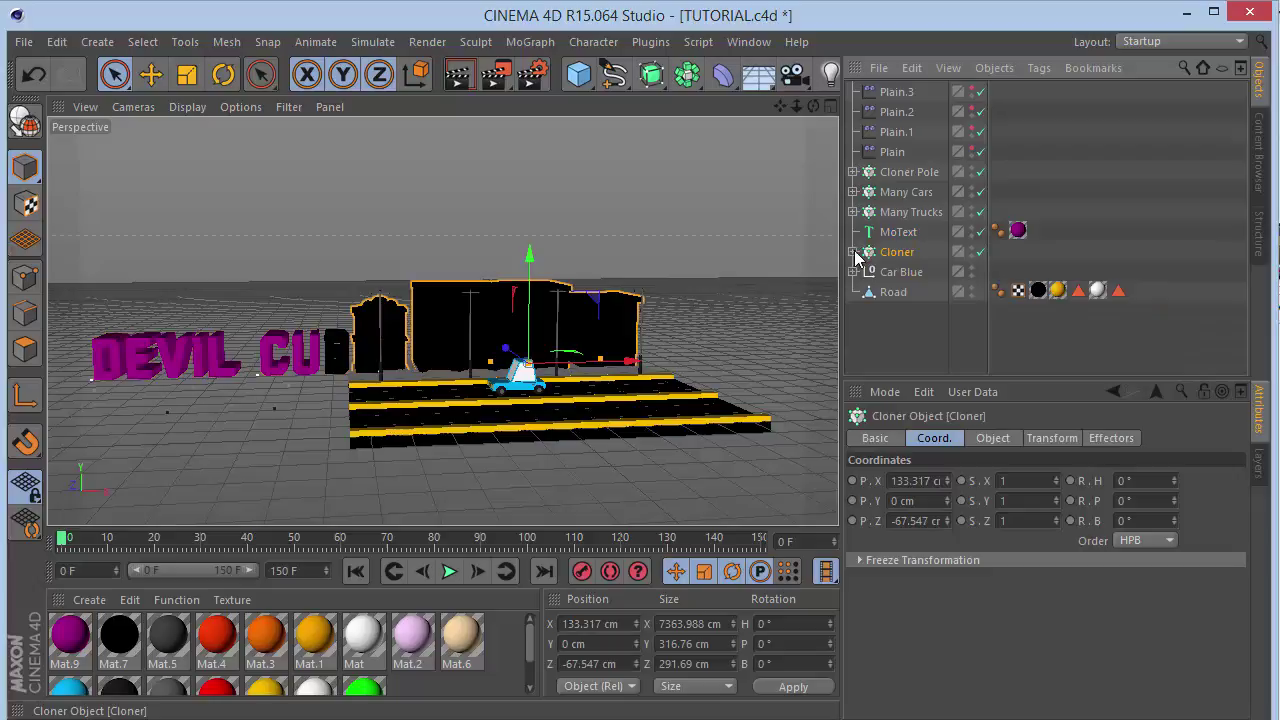
click(972, 228)
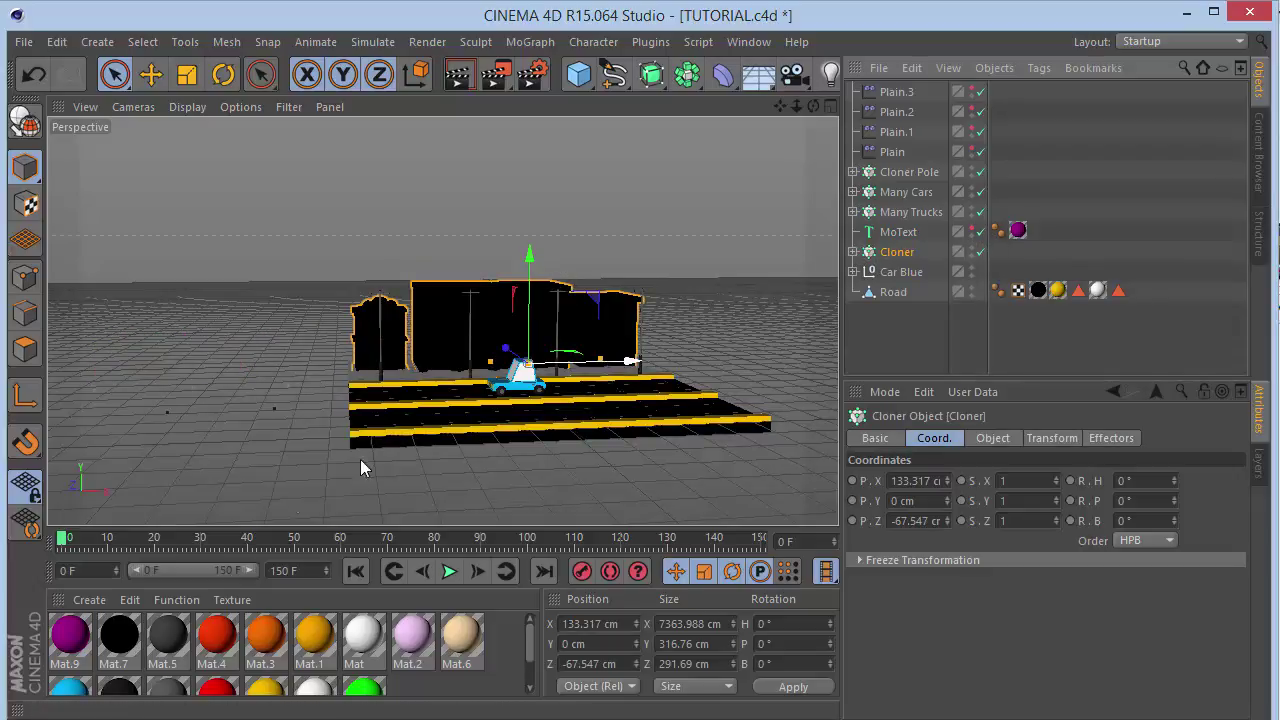
Try keyframing the building cloner's X position at frame 0 and moving it along X to about 6935 cm at frame 150.
click(853, 481)
drag(65, 545, 993, 506)
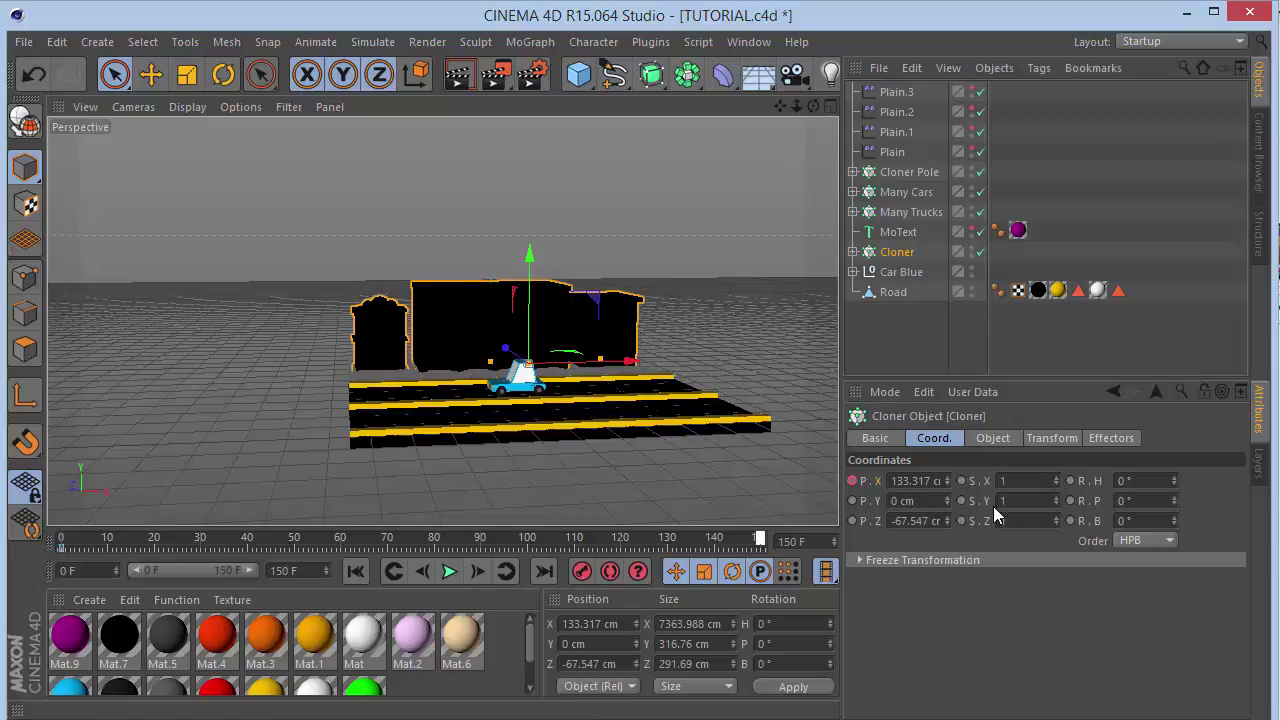
drag(613, 365, 732, 366)
drag(614, 374, 614, 374)
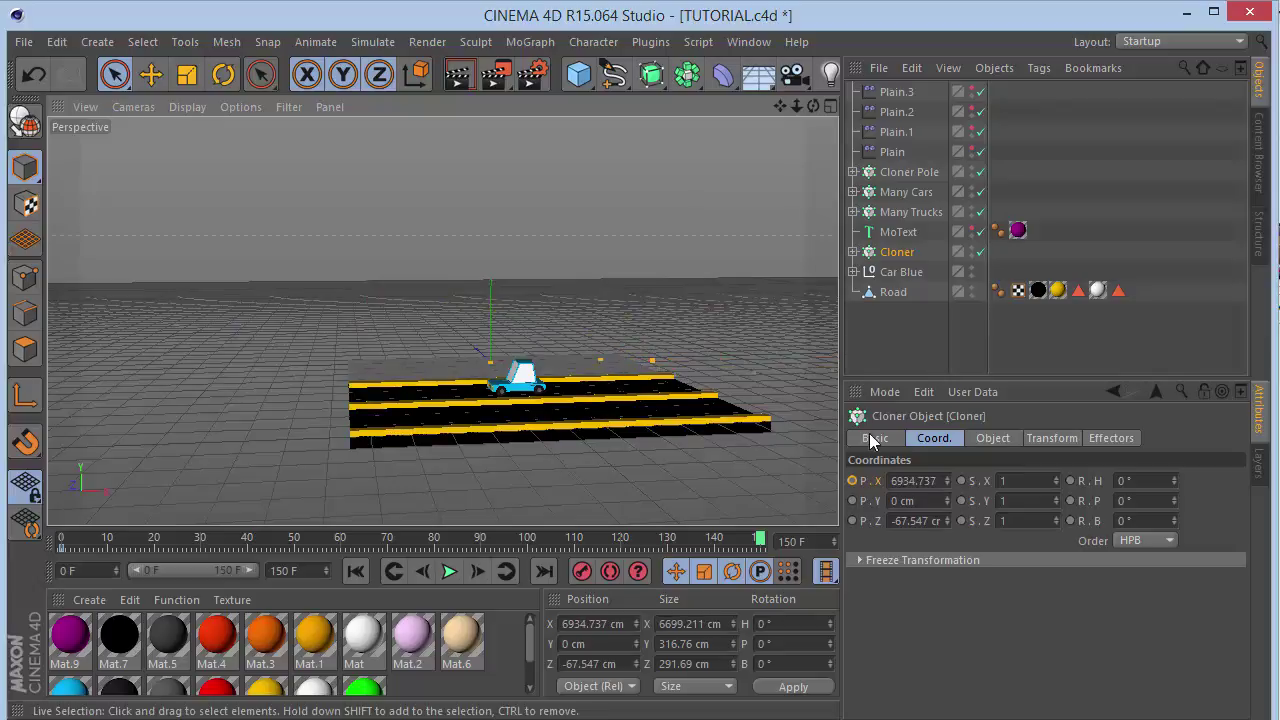
key(ctrl+z)
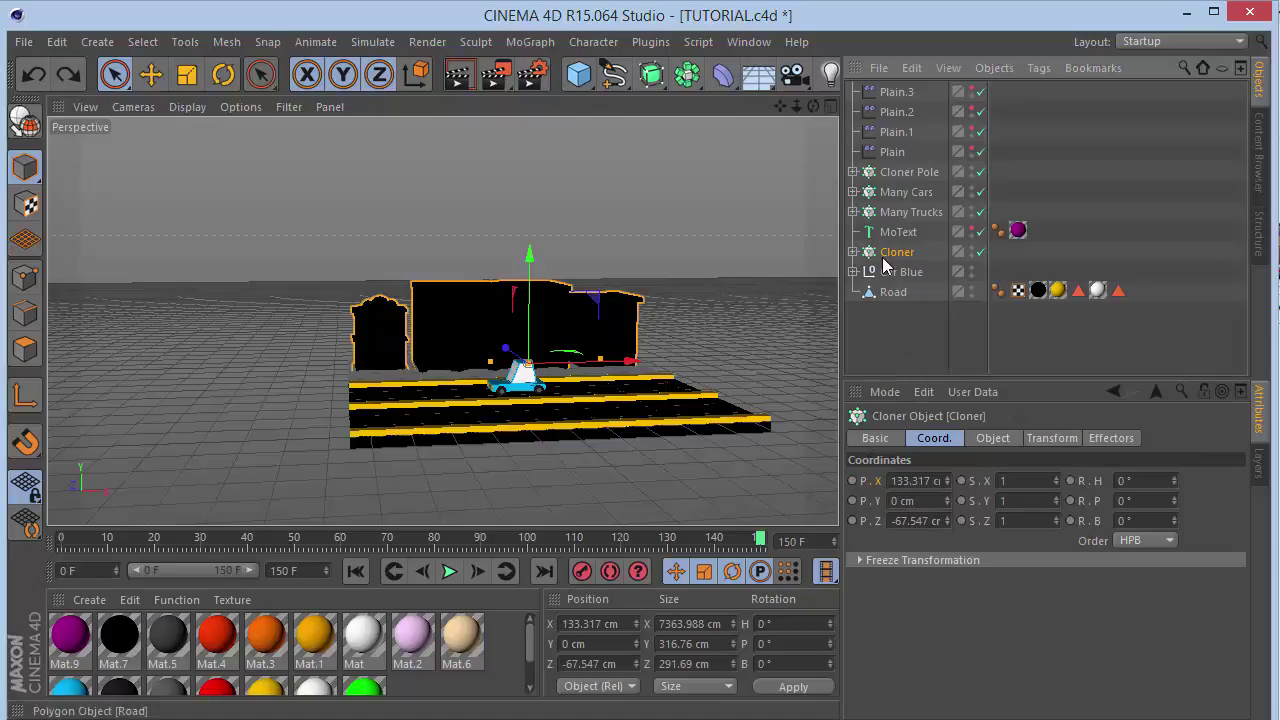
Add a MoGraph Fracture object and nest the building cloner inside it.
click(530, 41)
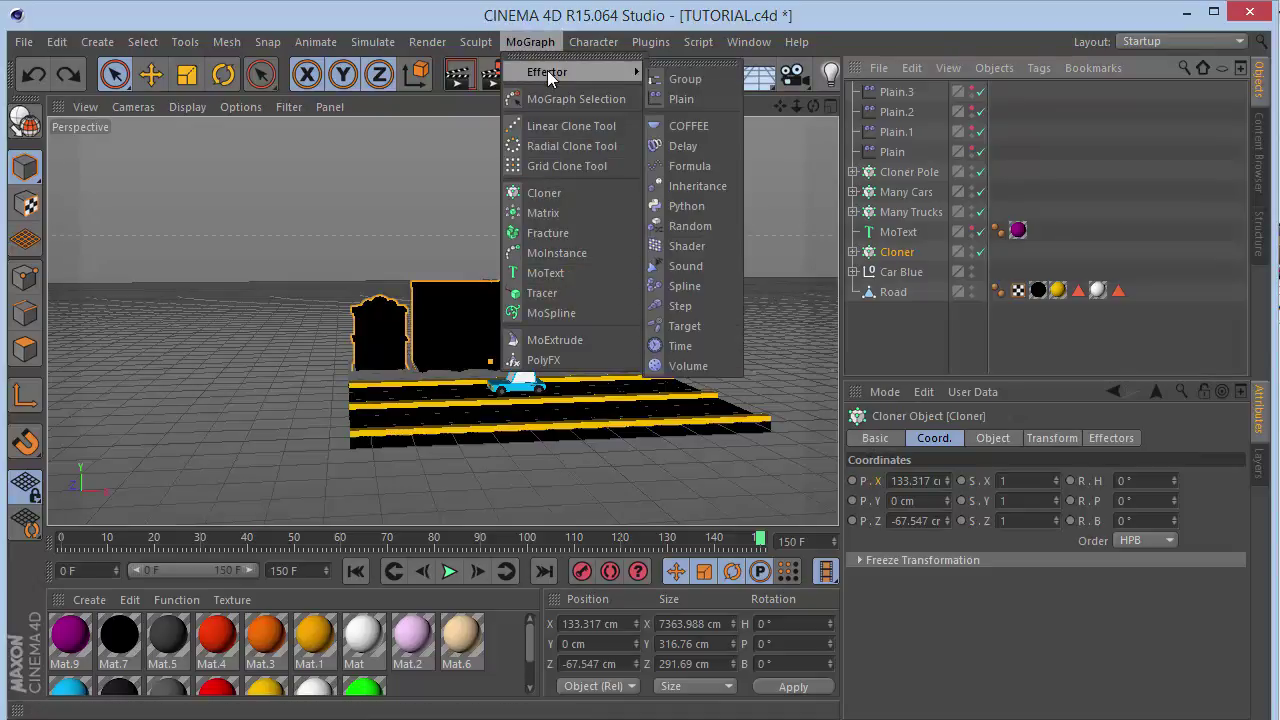
click(535, 251)
key(ctrl+z)
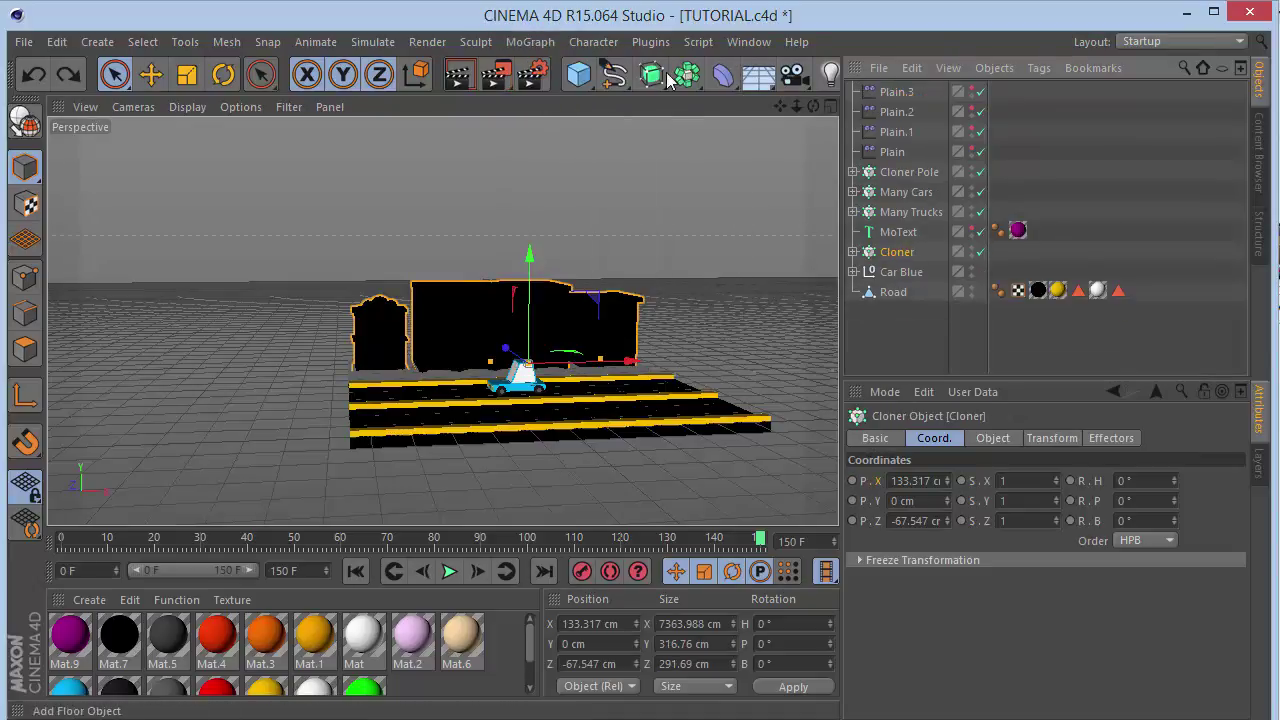
click(530, 41)
click(546, 232)
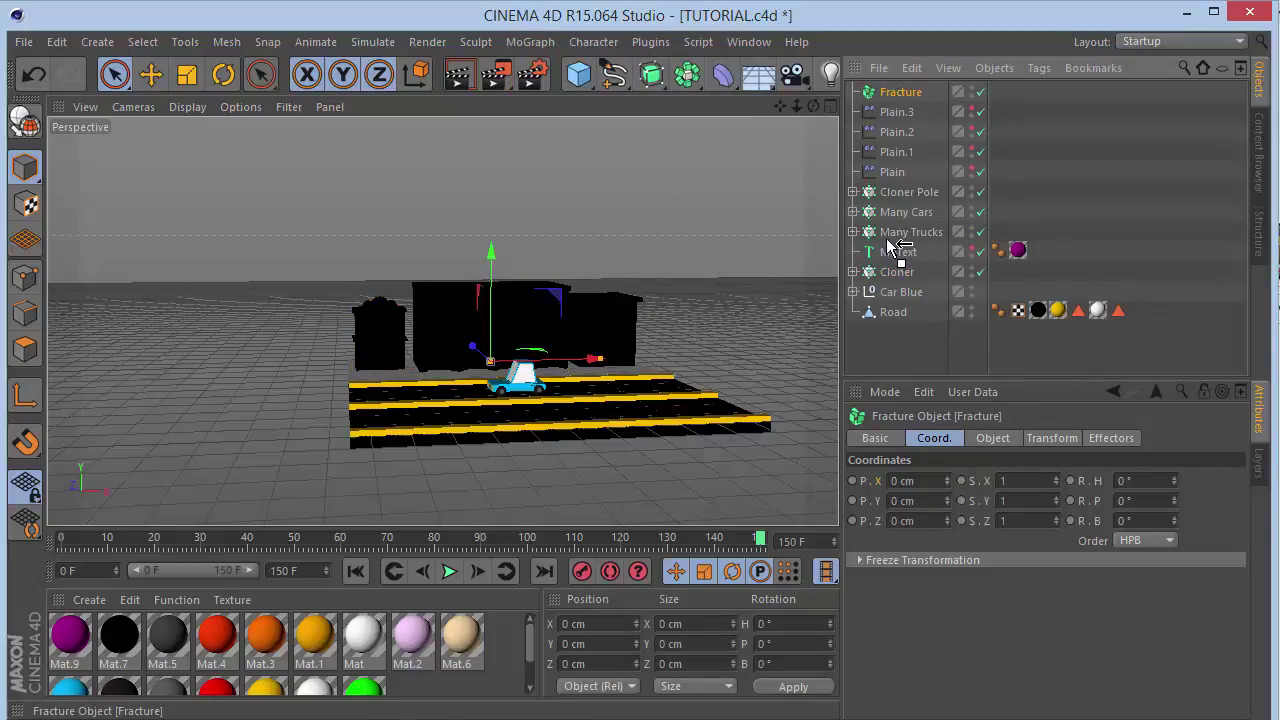
drag(893, 268, 905, 255)
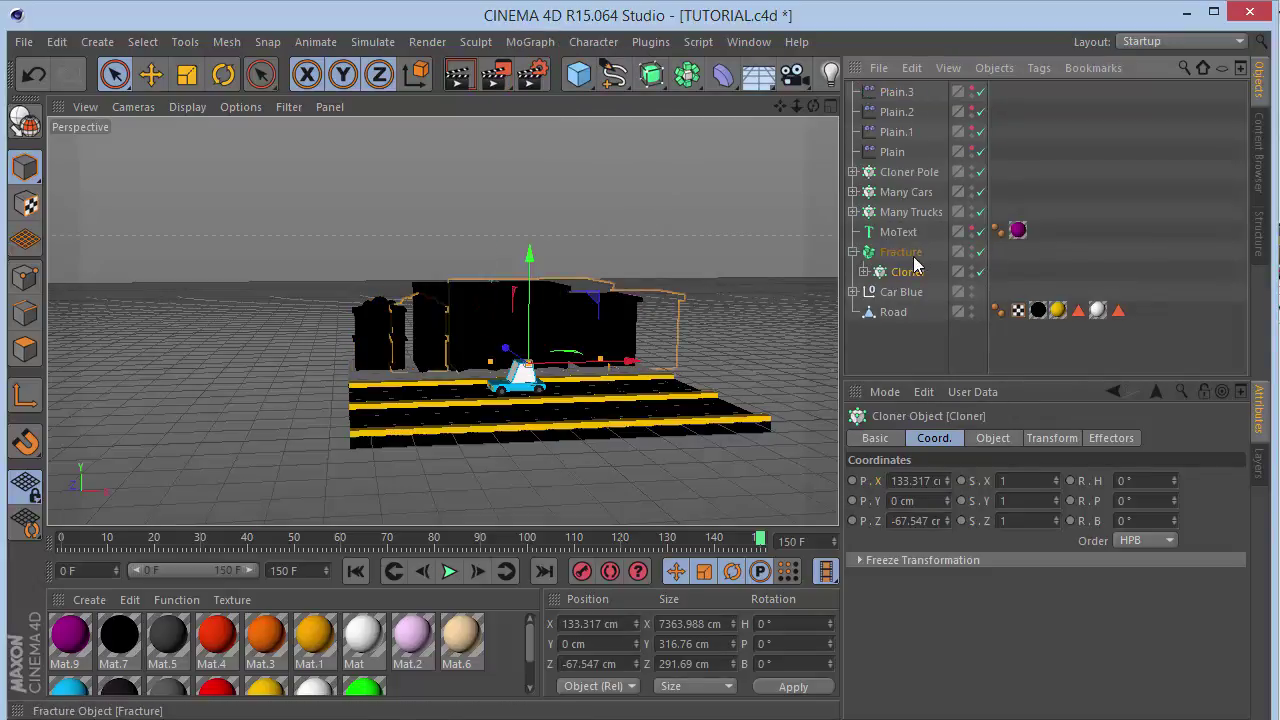
Set the Fracture object's mode to Explode Segments & Connect and test it with a temporary move along X.
click(913, 254)
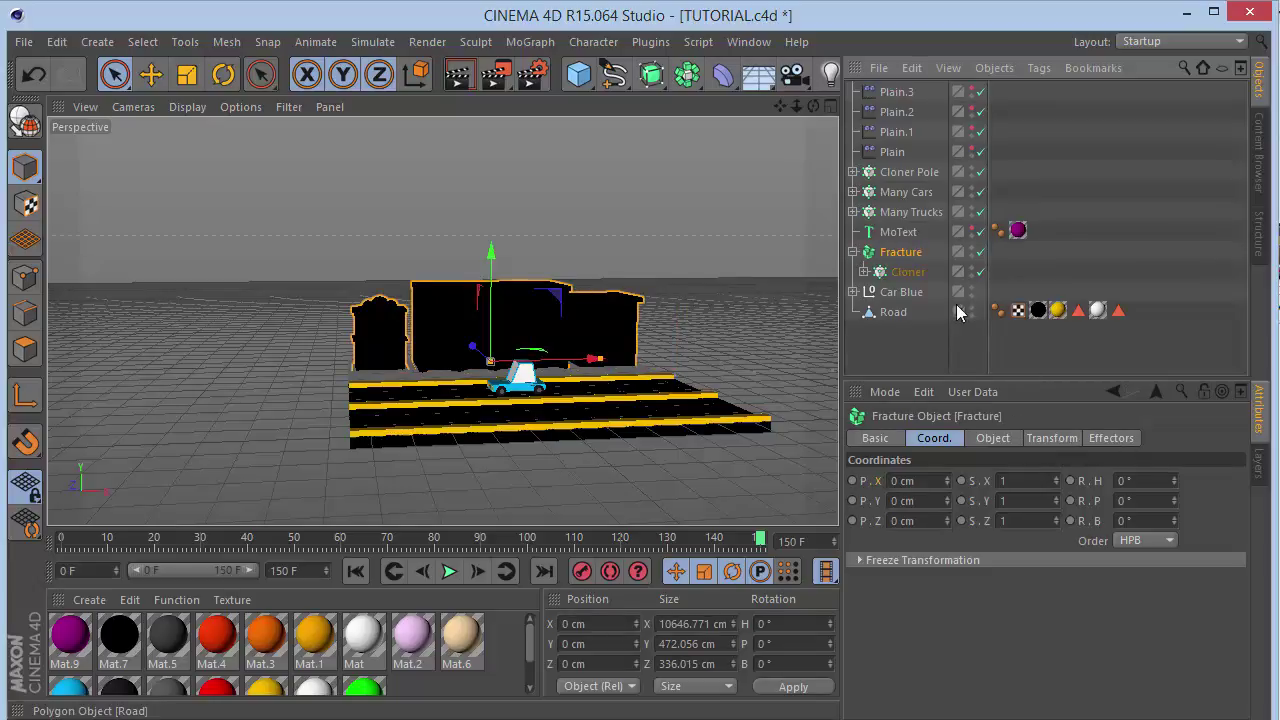
click(1050, 438)
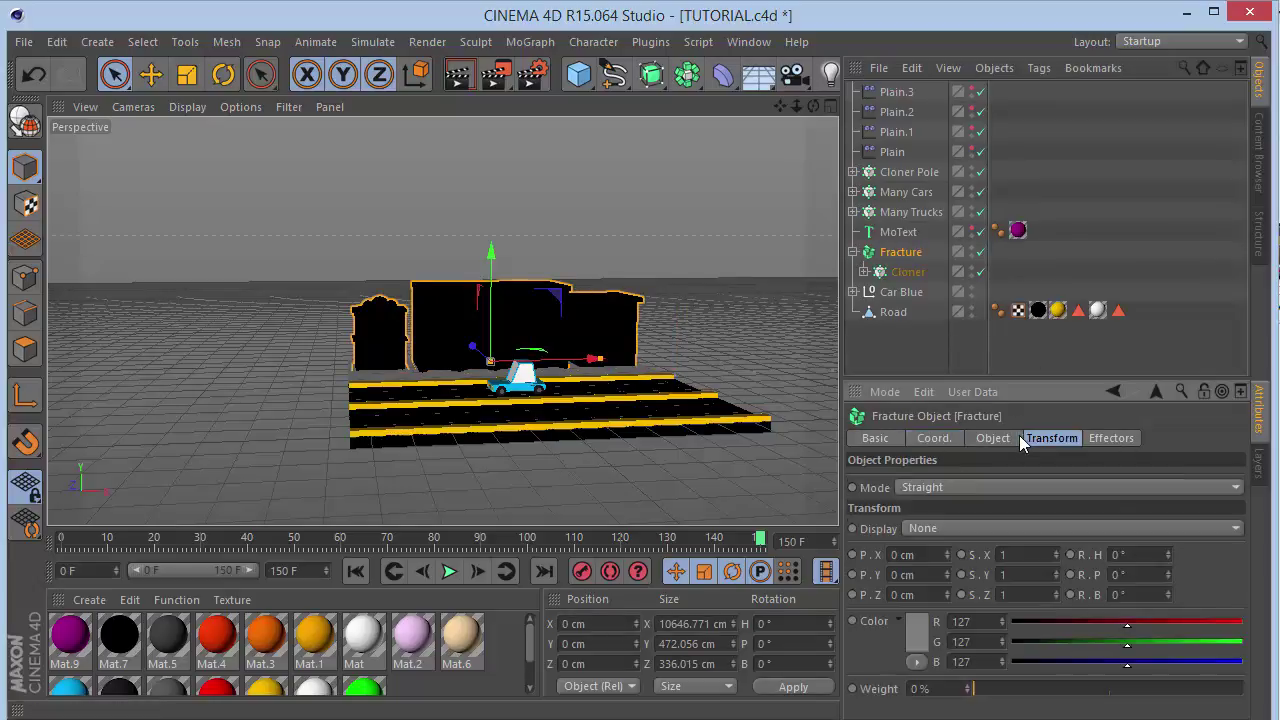
click(1014, 490)
click(1008, 546)
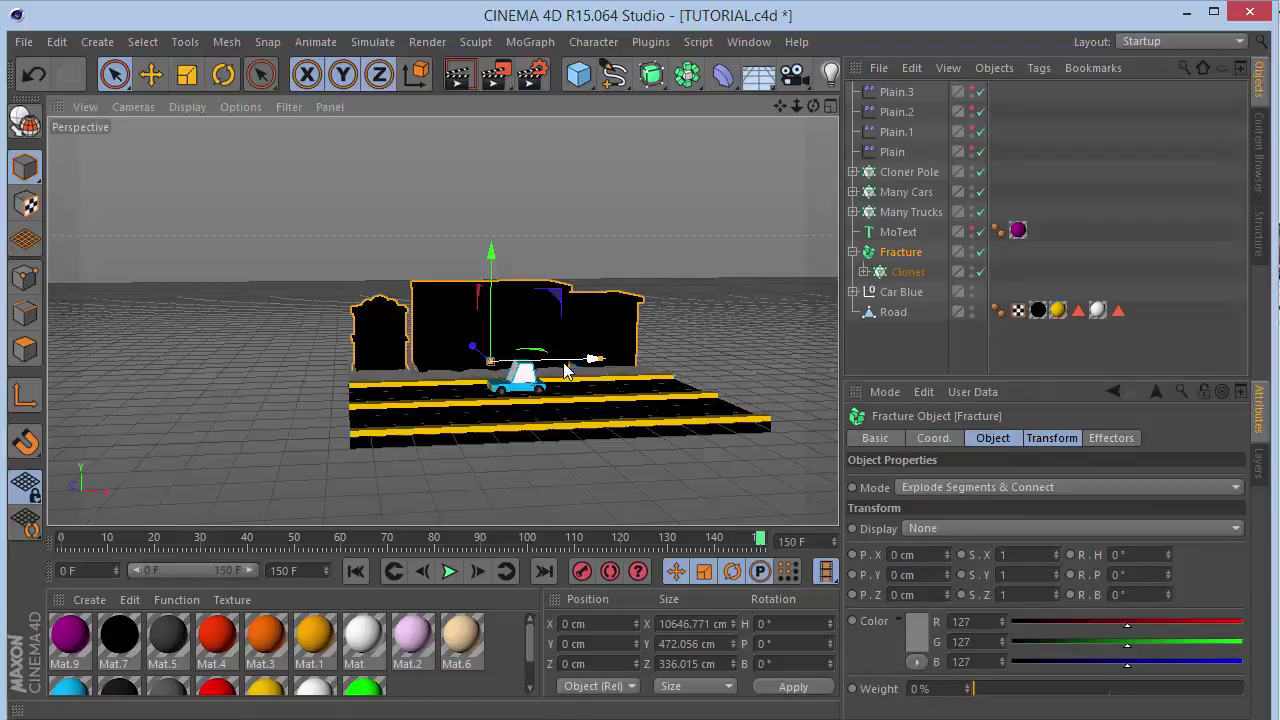
drag(565, 371, 680, 357)
key(ctrl+z)
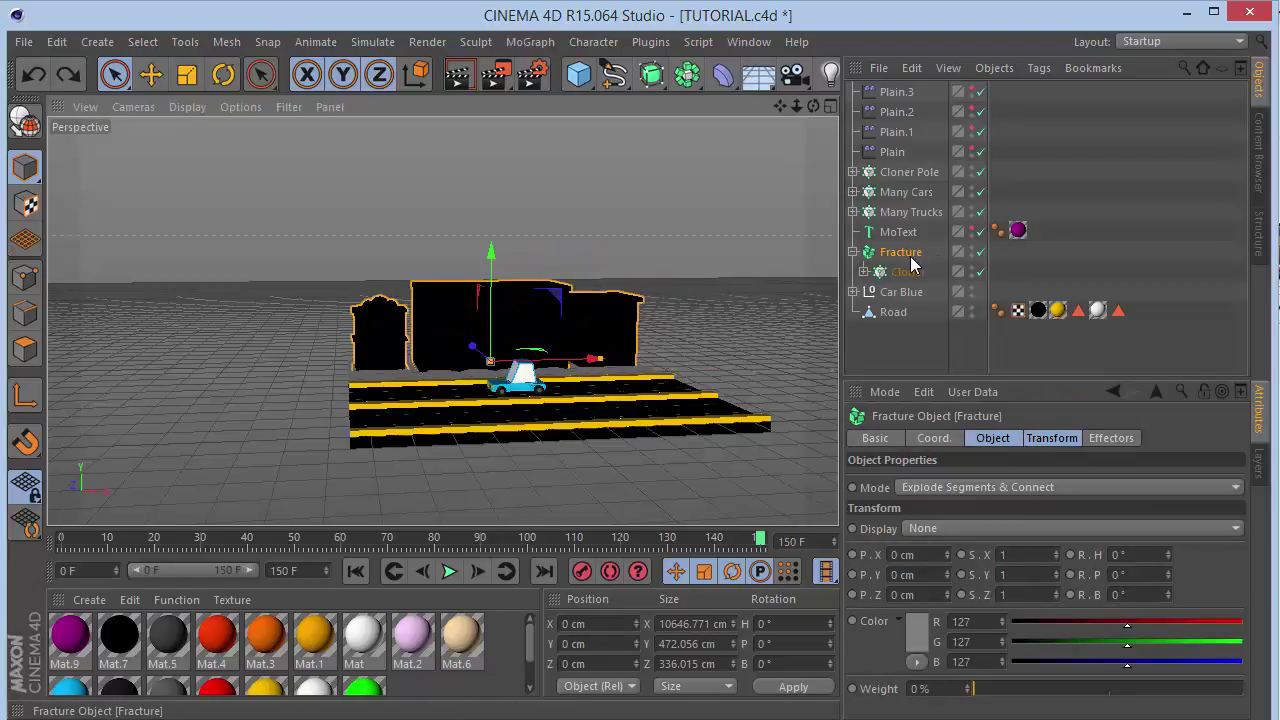
Add Plain.2 and Plain.3 to the Fracture object's effectors.
click(1111, 437)
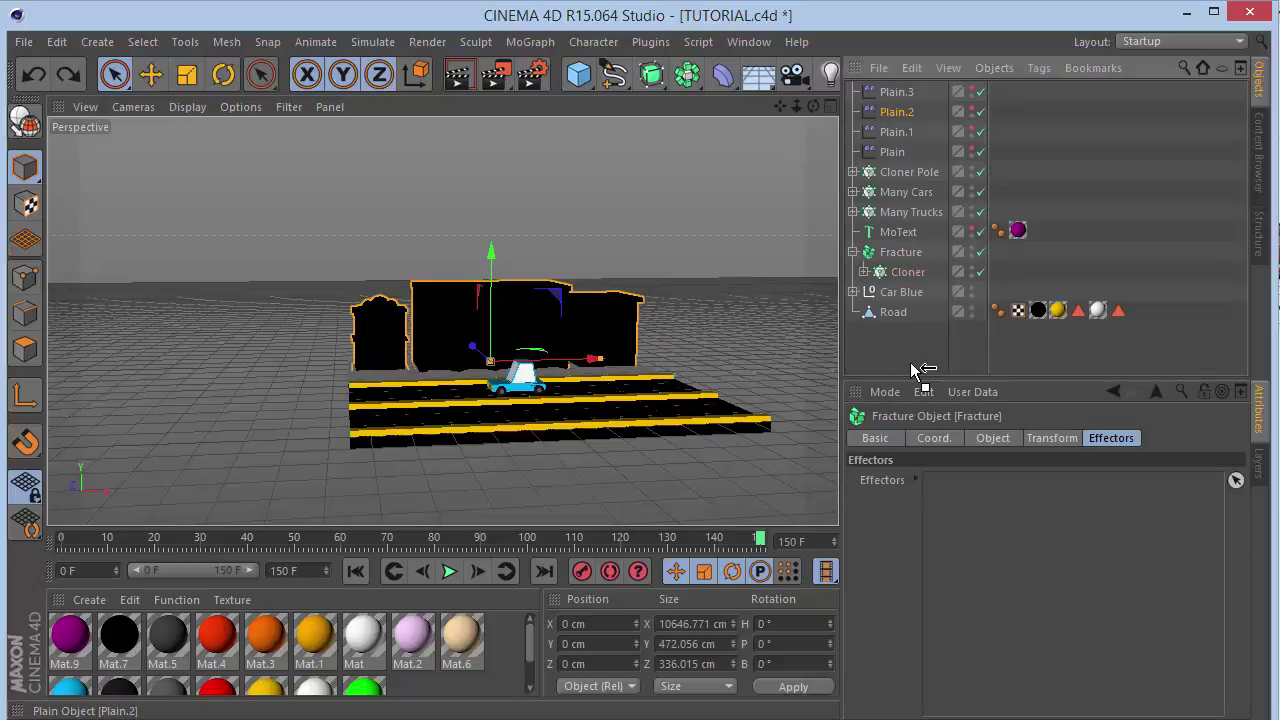
drag(963, 530, 965, 528)
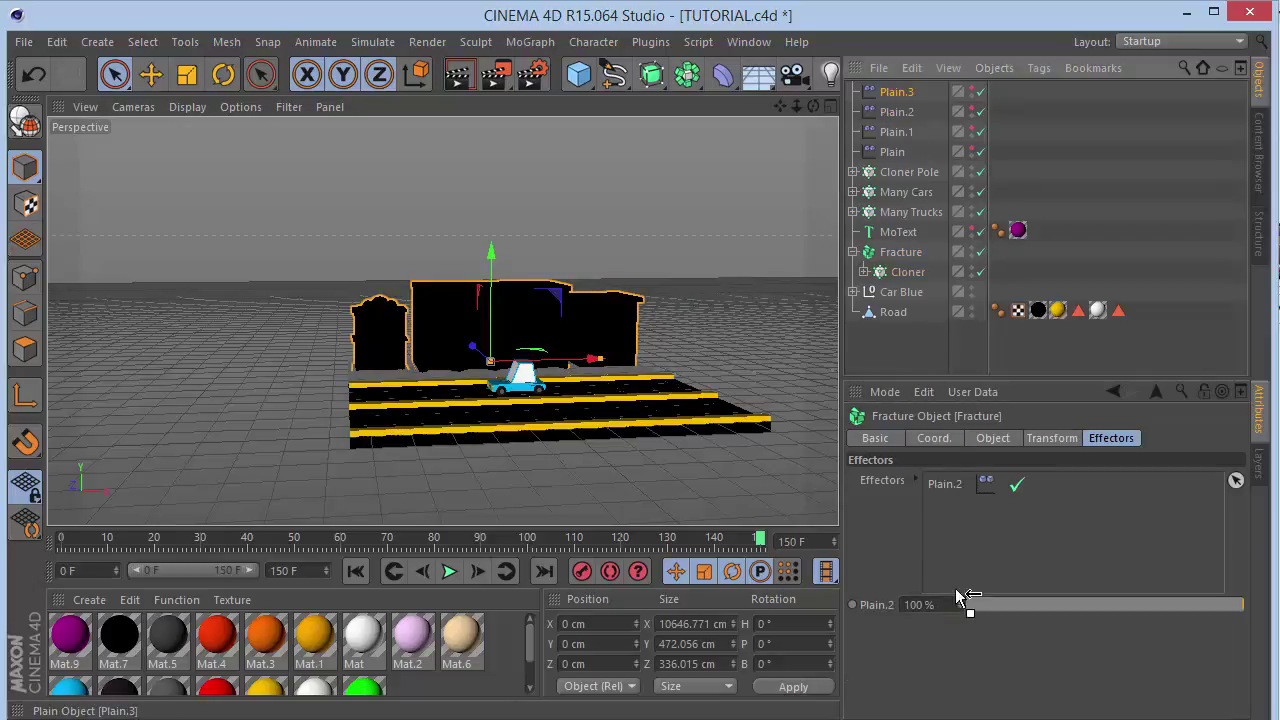
drag(957, 597, 955, 525)
click(928, 248)
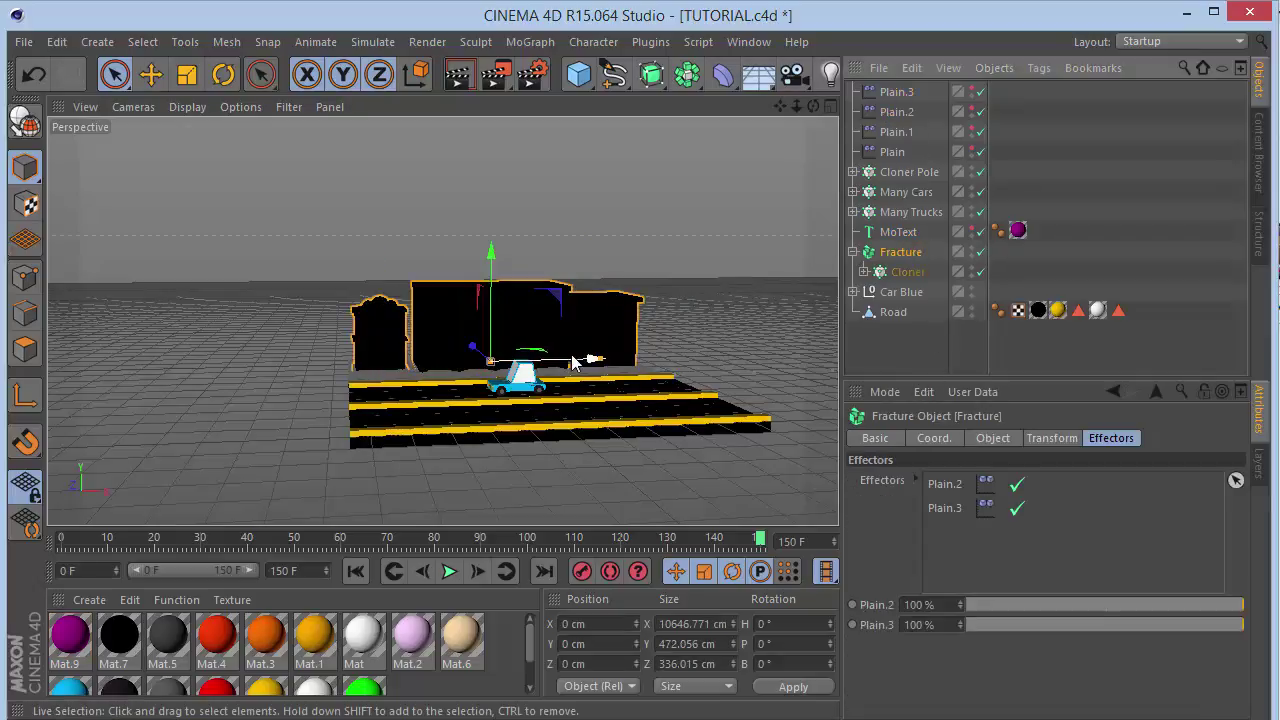
Clear the effectors from the building cloner inside the Fracture object and test the Fracture object with moves along X.
mouse_move(575, 362)
mouse_down()
mouse_move(604, 362)
mouse_move(450, 357)
mouse_move(679, 347)
mouse_move(600, 357)
mouse_up()
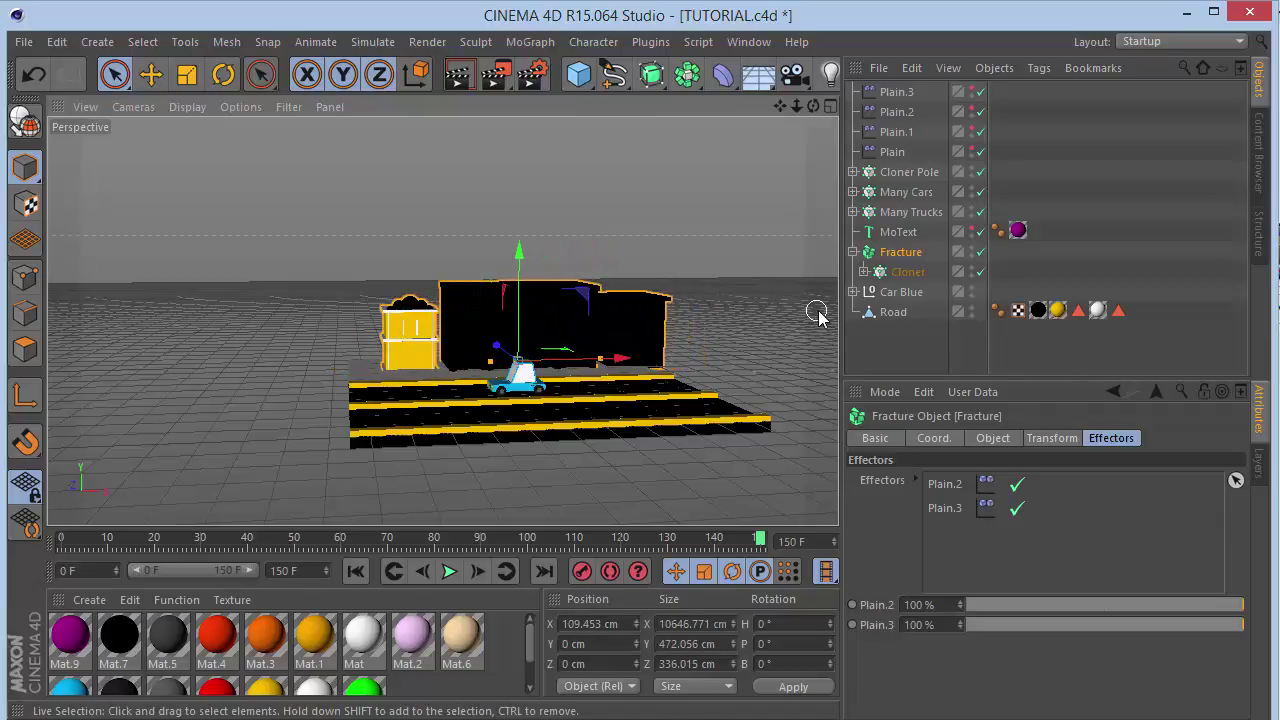
drag(1041, 571, 948, 454)
key(Delete)
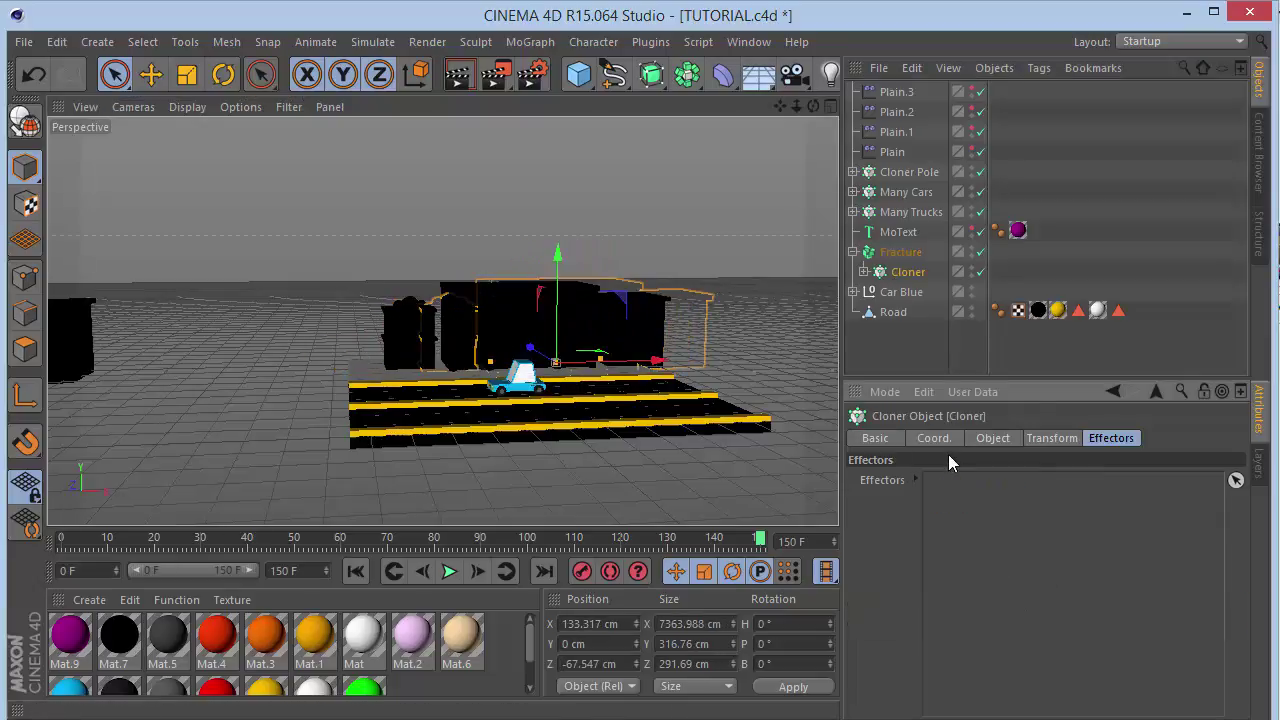
click(900, 253)
mouse_move(586, 366)
mouse_down()
mouse_move(625, 345)
mouse_move(703, 347)
mouse_move(614, 357)
mouse_up()
Try the Fracture object's Explode Segments mode and test it by moving the object along X and back to its start.
click(869, 254)
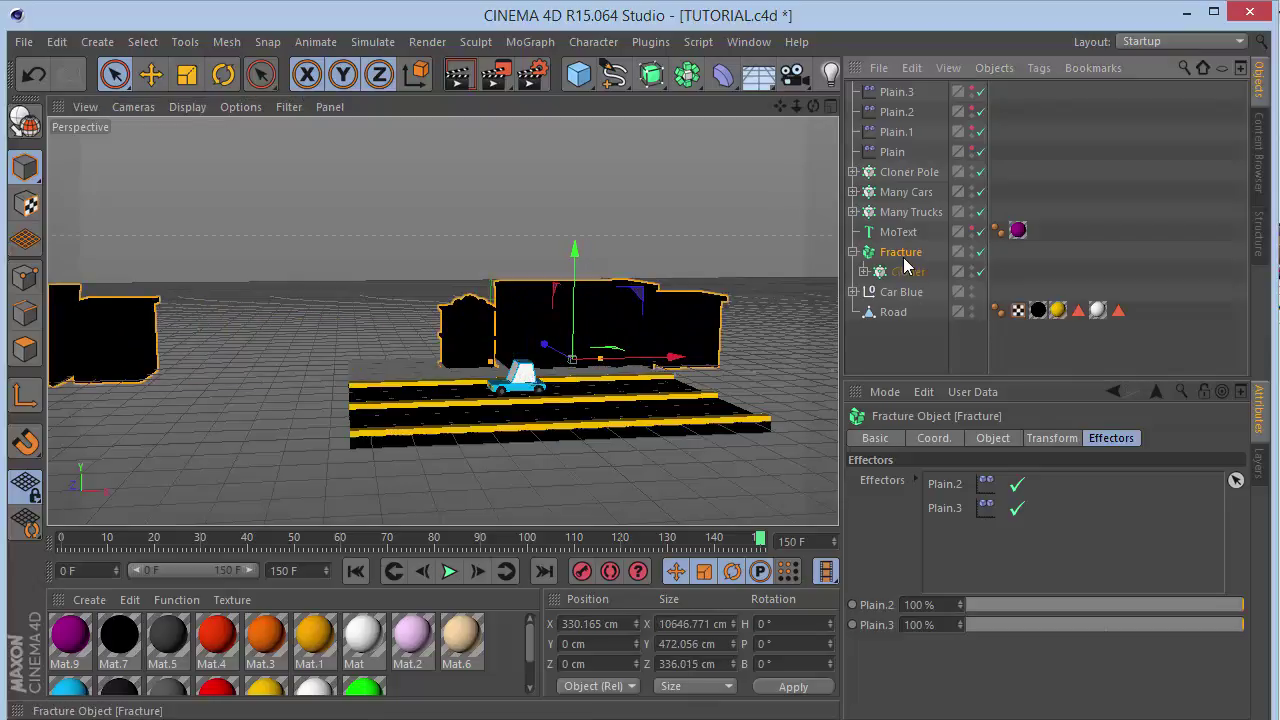
click(1055, 440)
click(990, 440)
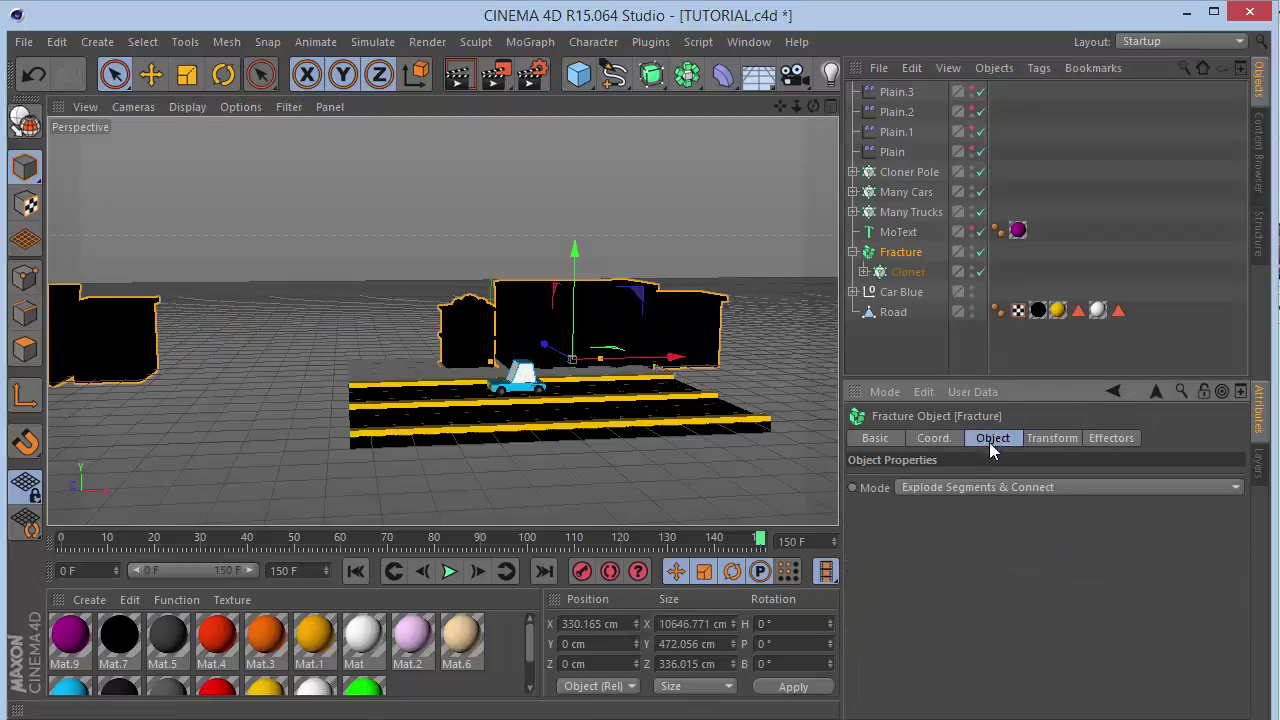
click(989, 487)
click(988, 522)
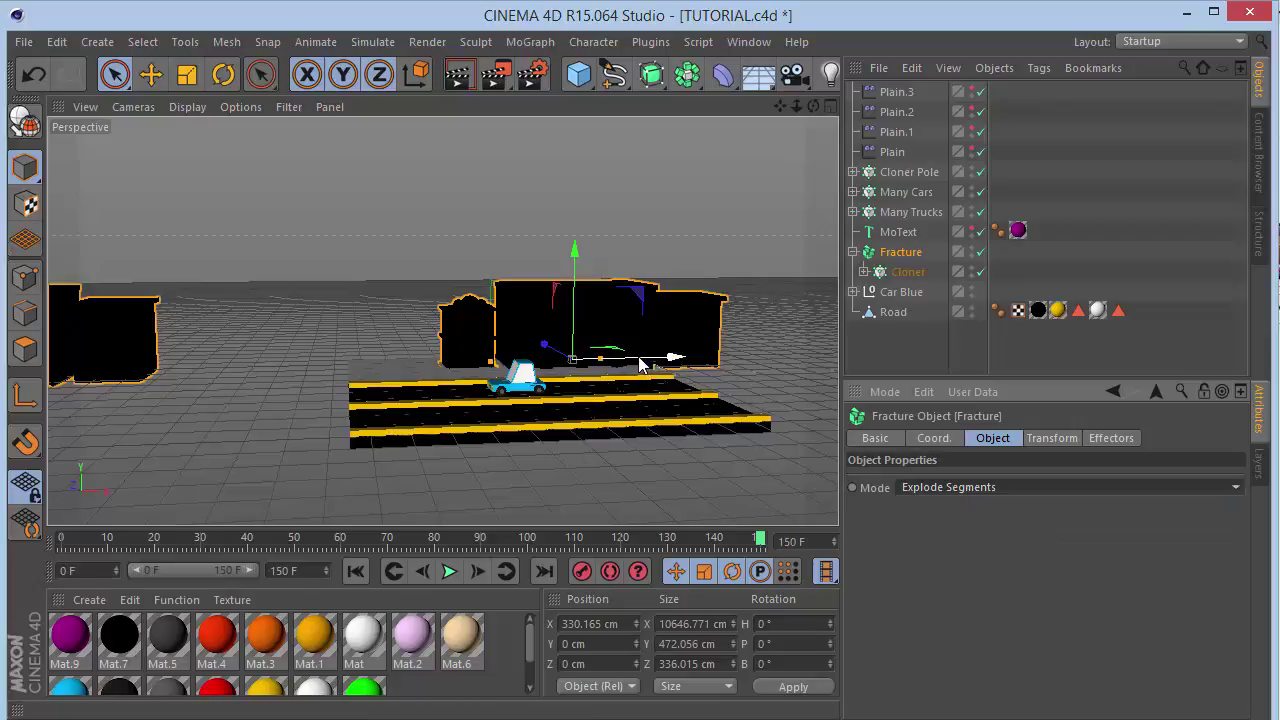
mouse_move(640, 362)
mouse_down()
mouse_move(686, 363)
mouse_move(646, 366)
mouse_up()
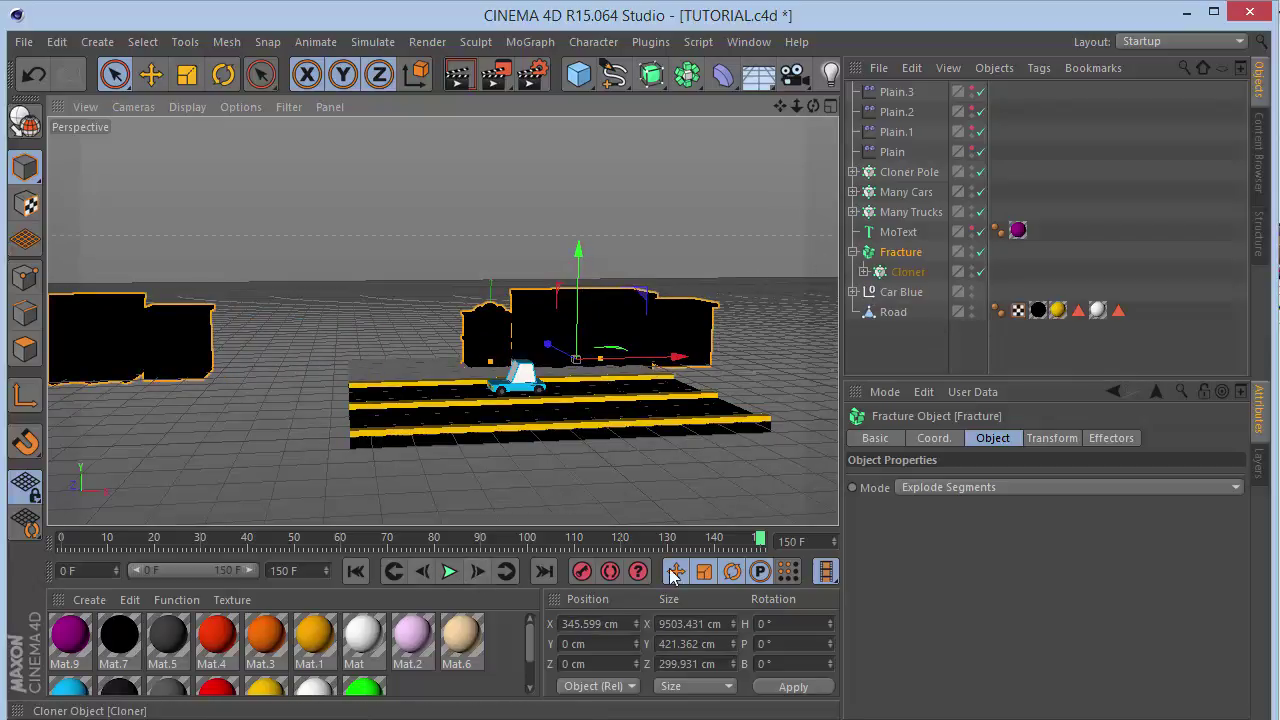
drag(630, 356, 547, 381)
click(598, 348)
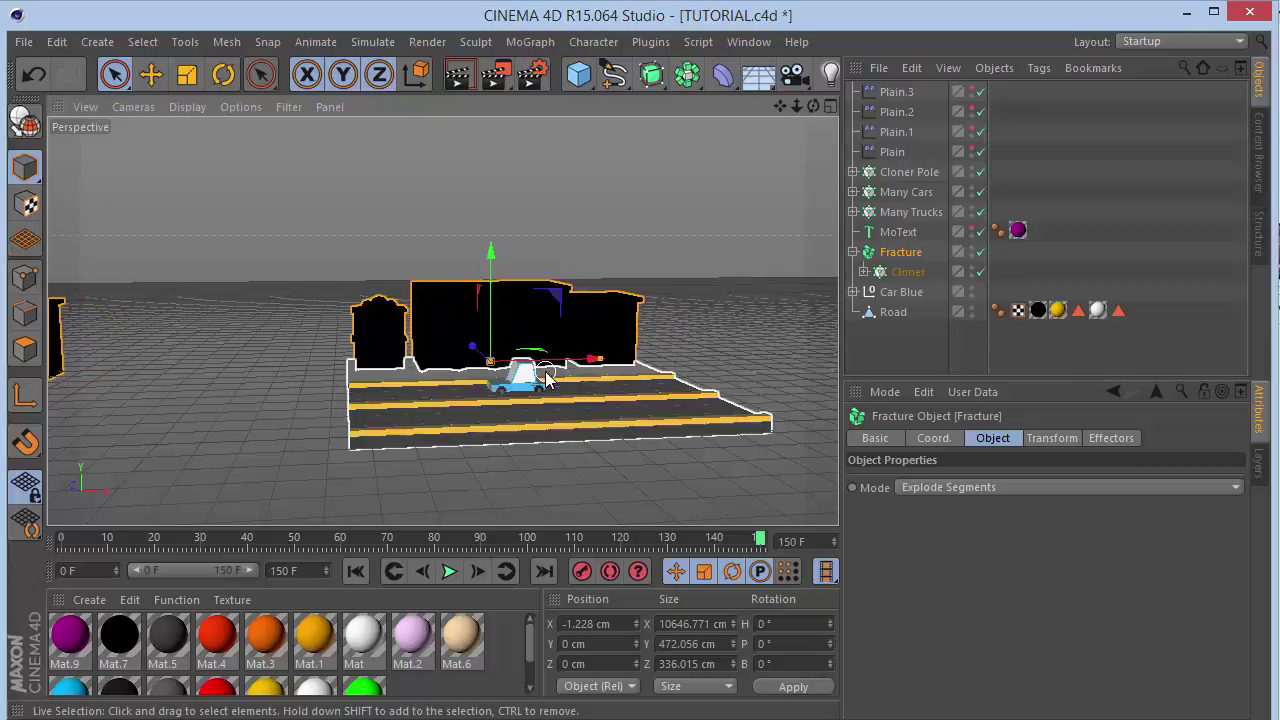
Make the nested building cloner editable and move all of its H1, H2 and H3 meshes directly under the Fracture object.
click(900, 272)
key(c)
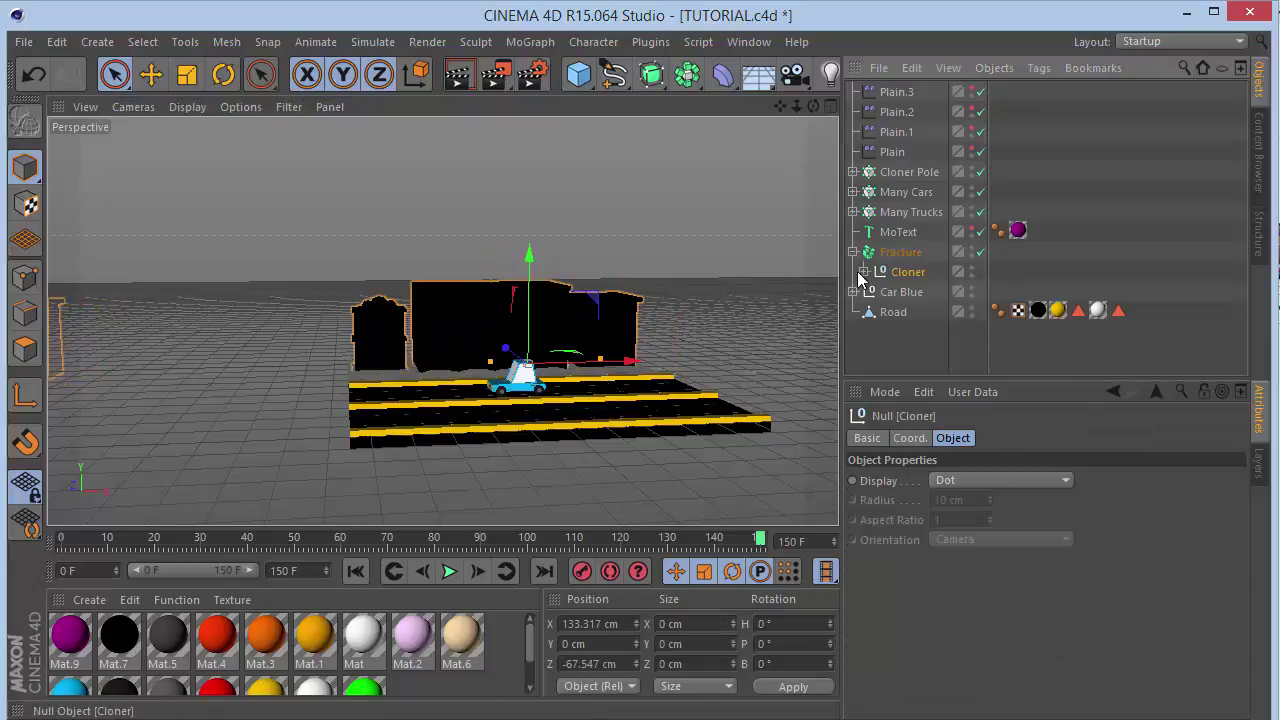
click(864, 272)
scroll(937, 322, down, 5)
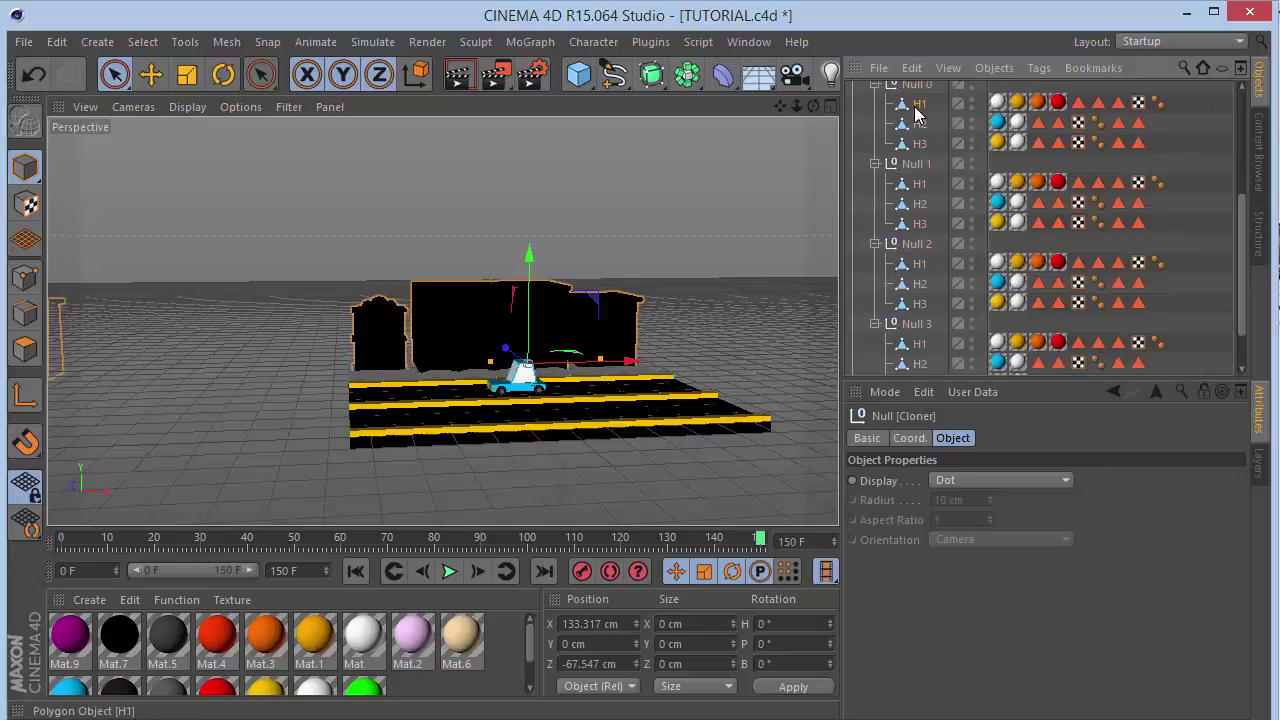
shift+click(915, 145)
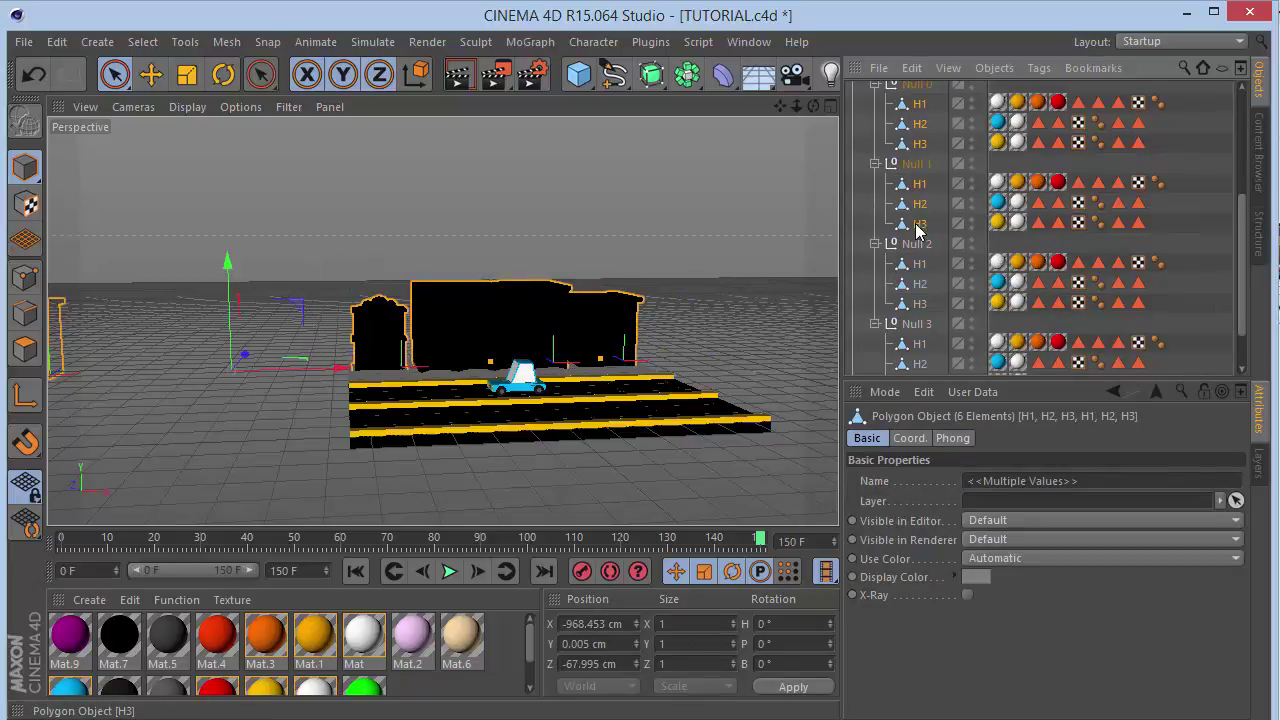
ctrl+click(912, 302)
scroll(919, 336, down, 3)
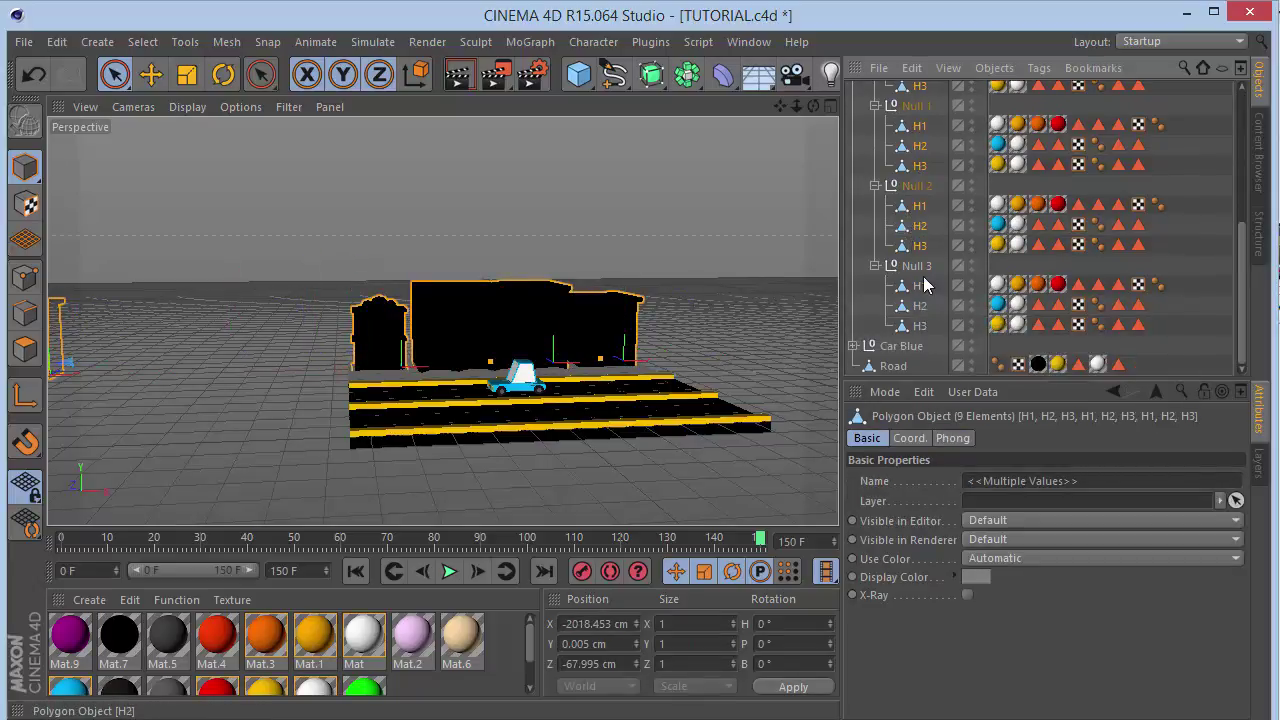
ctrl+click(920, 324)
scroll(915, 250, up, 8)
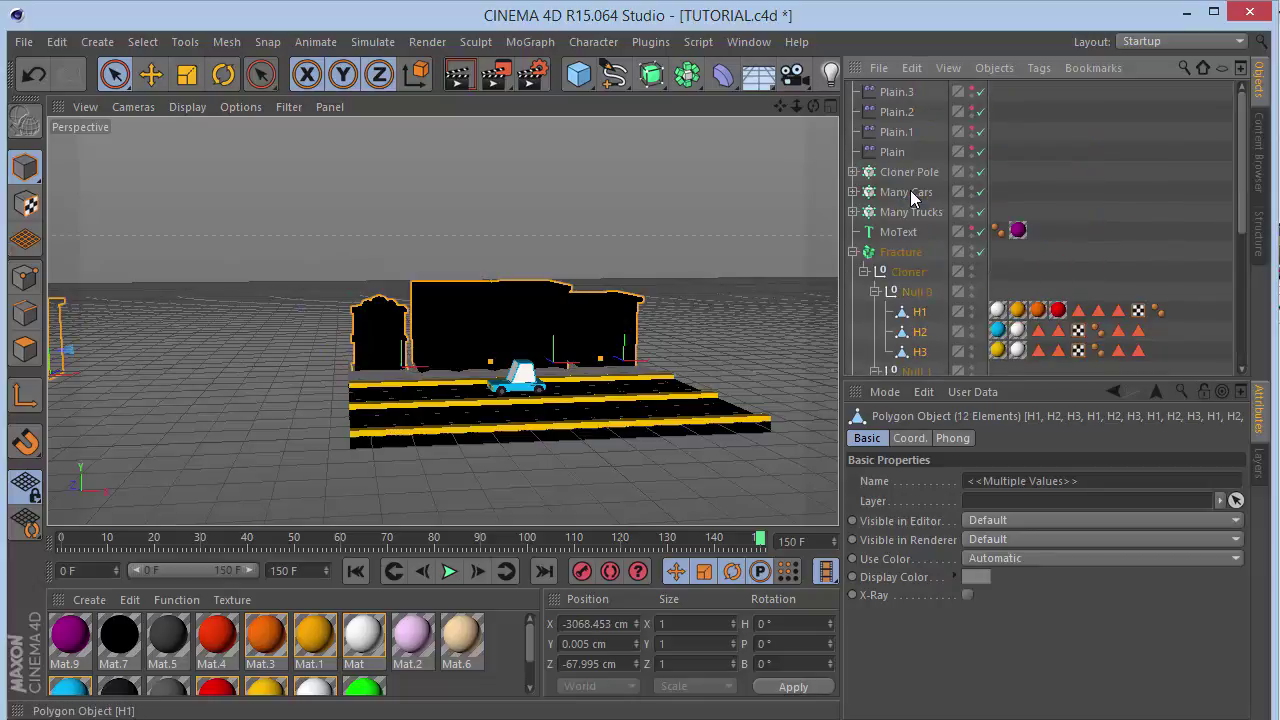
drag(910, 274, 905, 260)
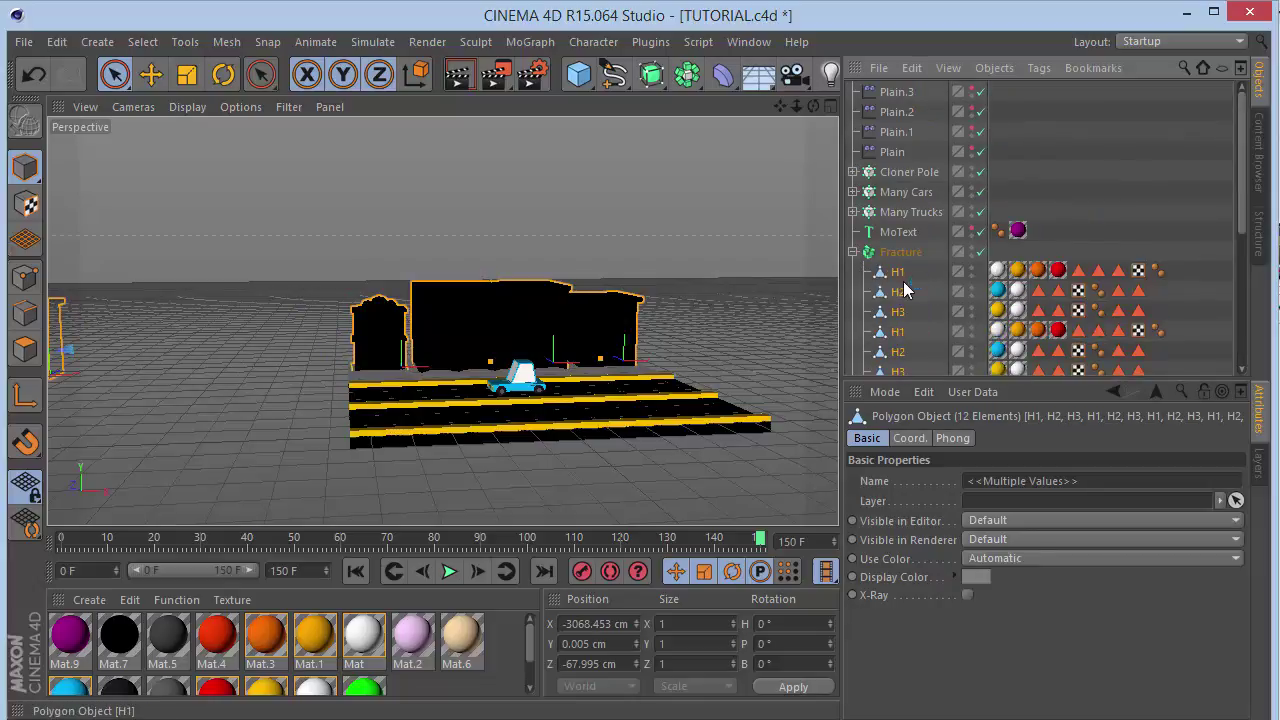
Delete the emptied Cloner null and its child nulls from the Fracture object.
scroll(910, 300, down, 5)
click(909, 248)
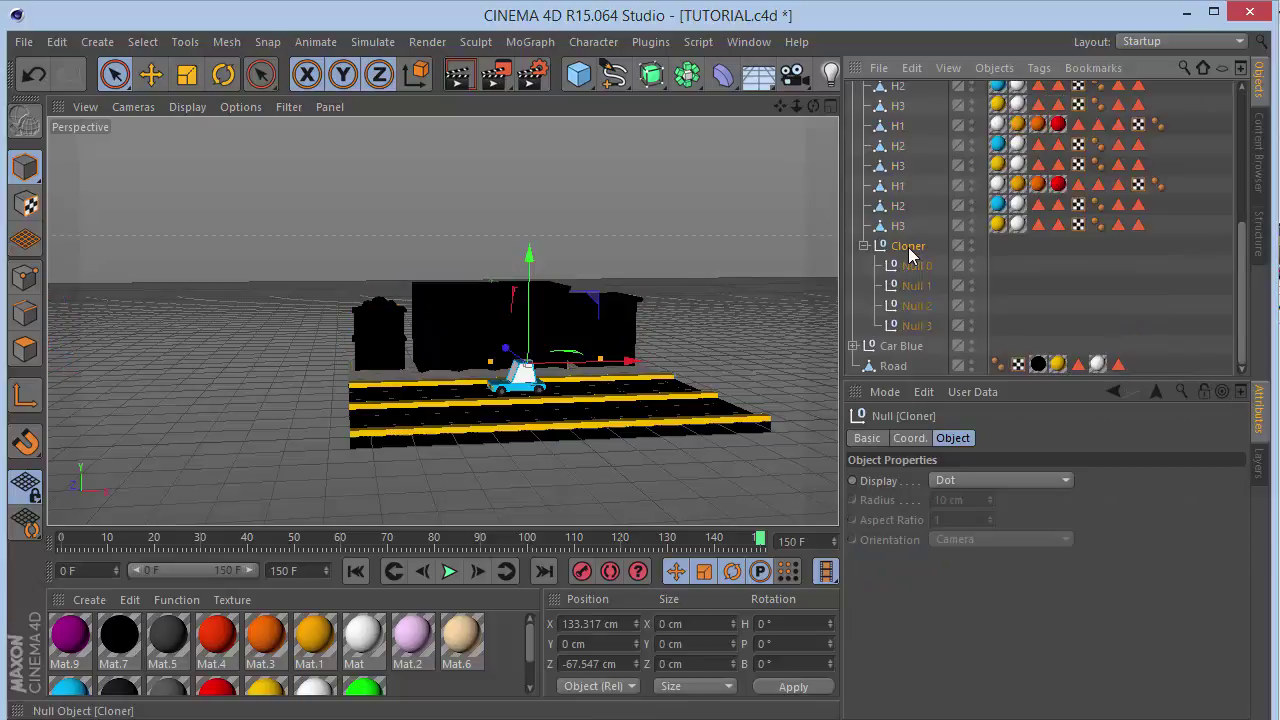
key(Delete)
Set the Fracture object's mode to Straight and return its X position to 0 cm after a trial move along X.
scroll(895, 210, up, 2)
click(900, 158)
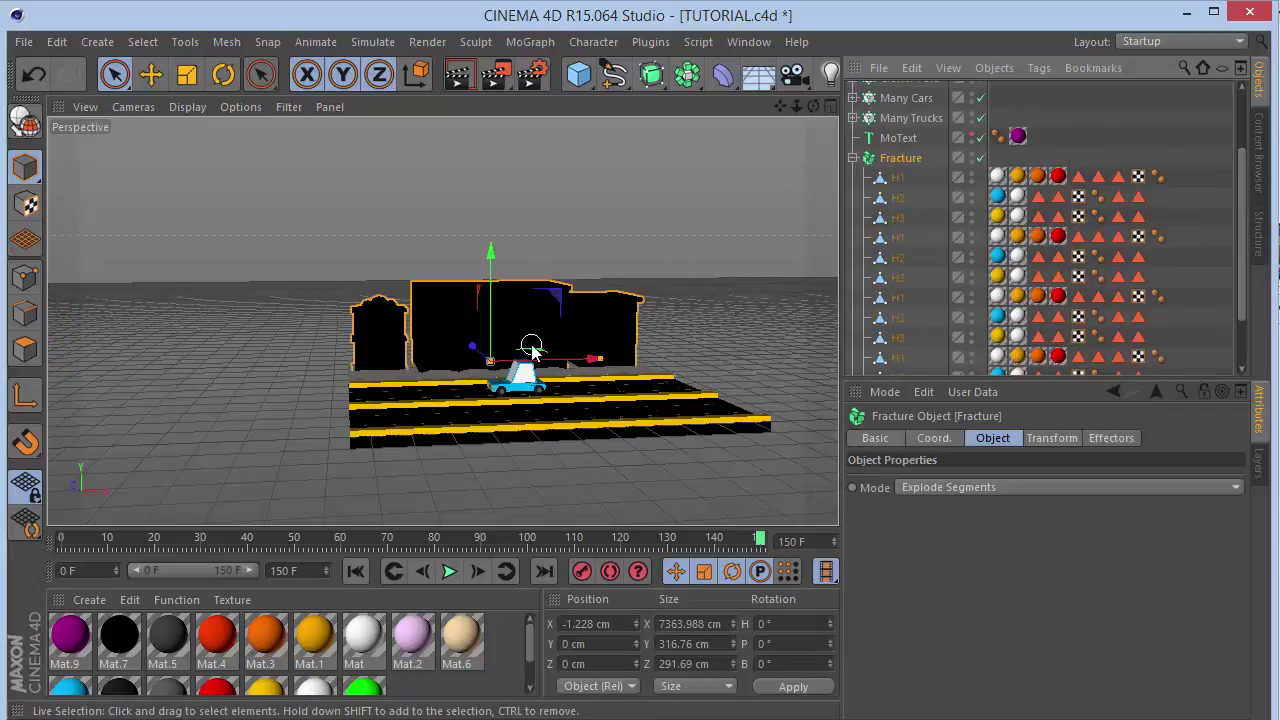
drag(560, 360, 890, 348)
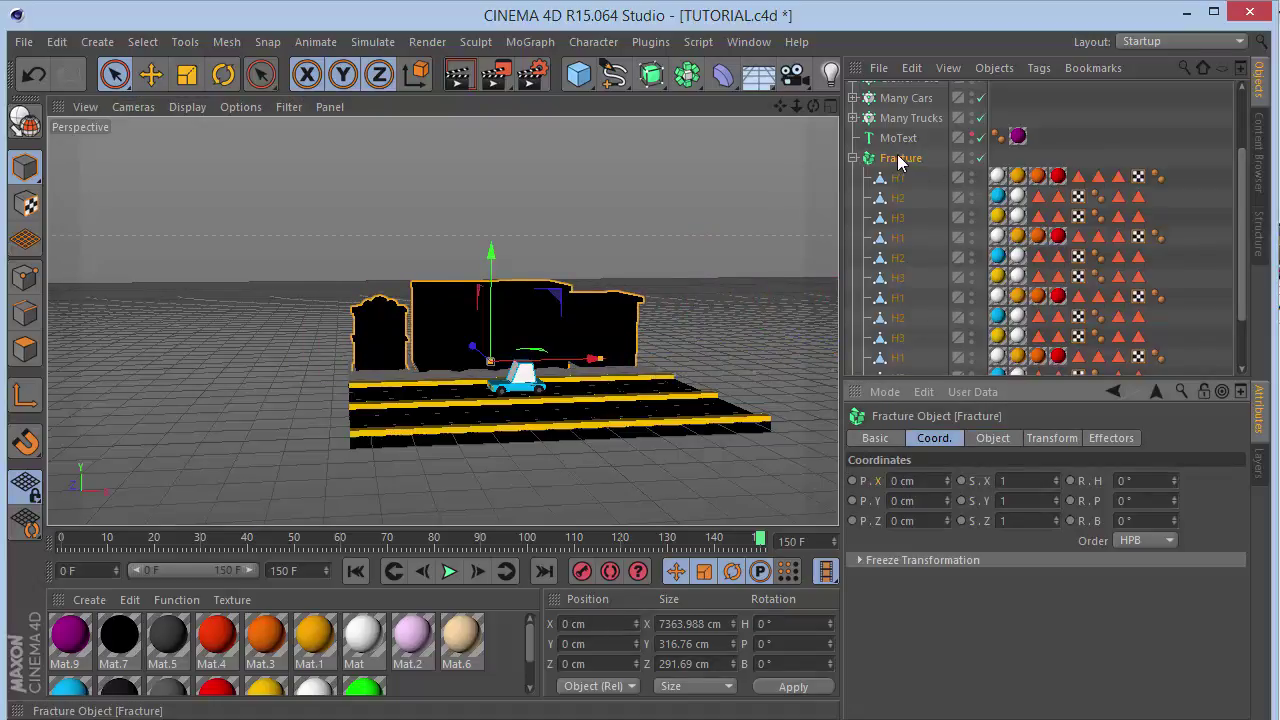
click(995, 438)
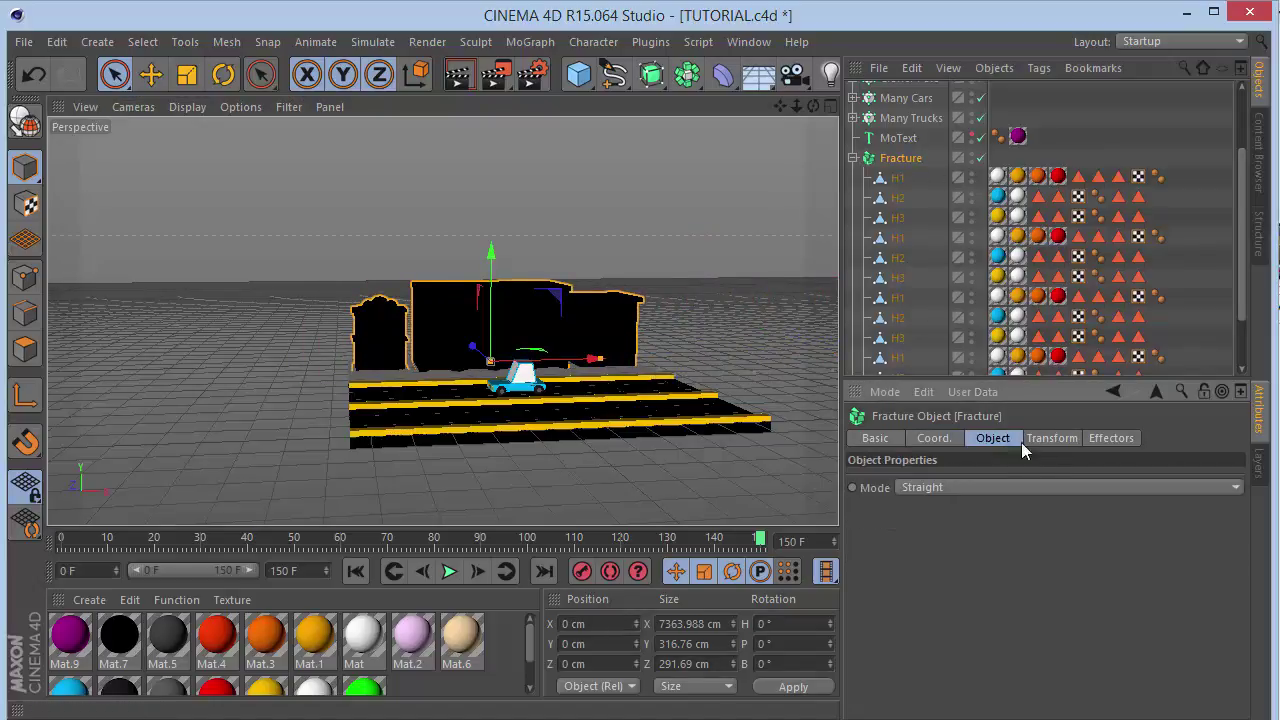
click(956, 488)
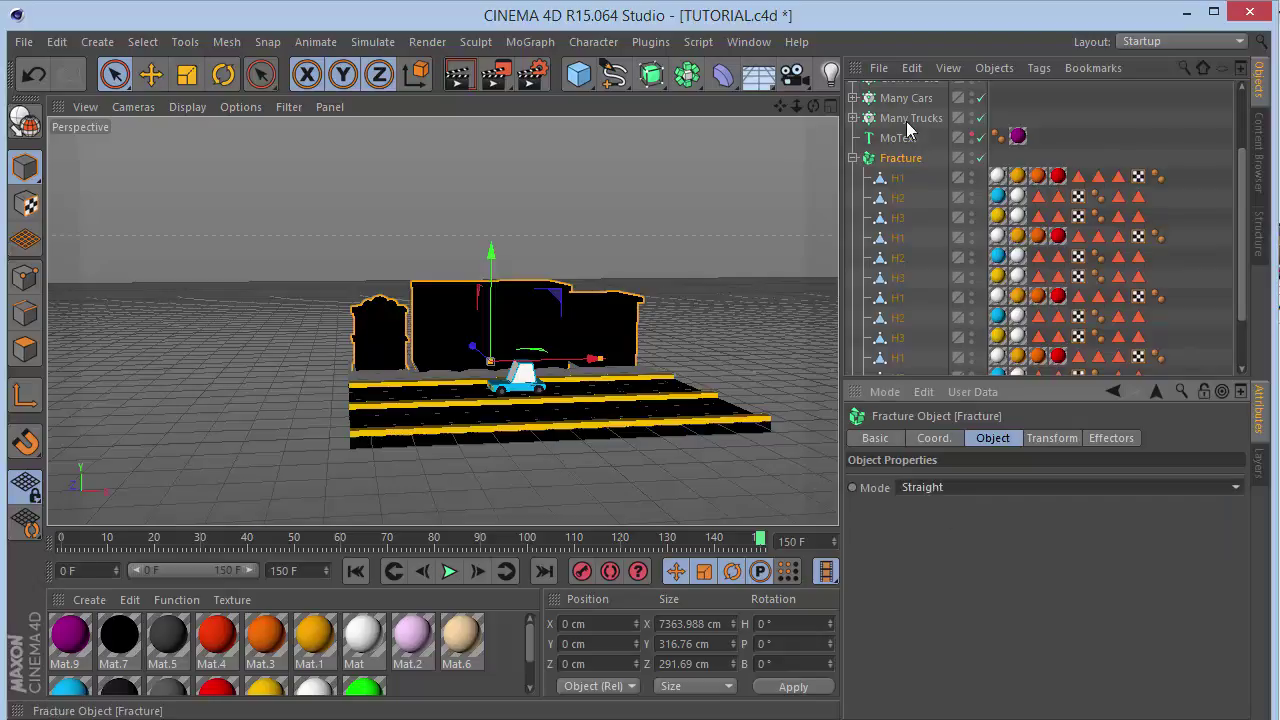
Keyframe the Fracture object's X position at 0 cm on frame 0 and about 7308 cm on frame 150, and scrub the animation.
drag(754, 550, 61, 545)
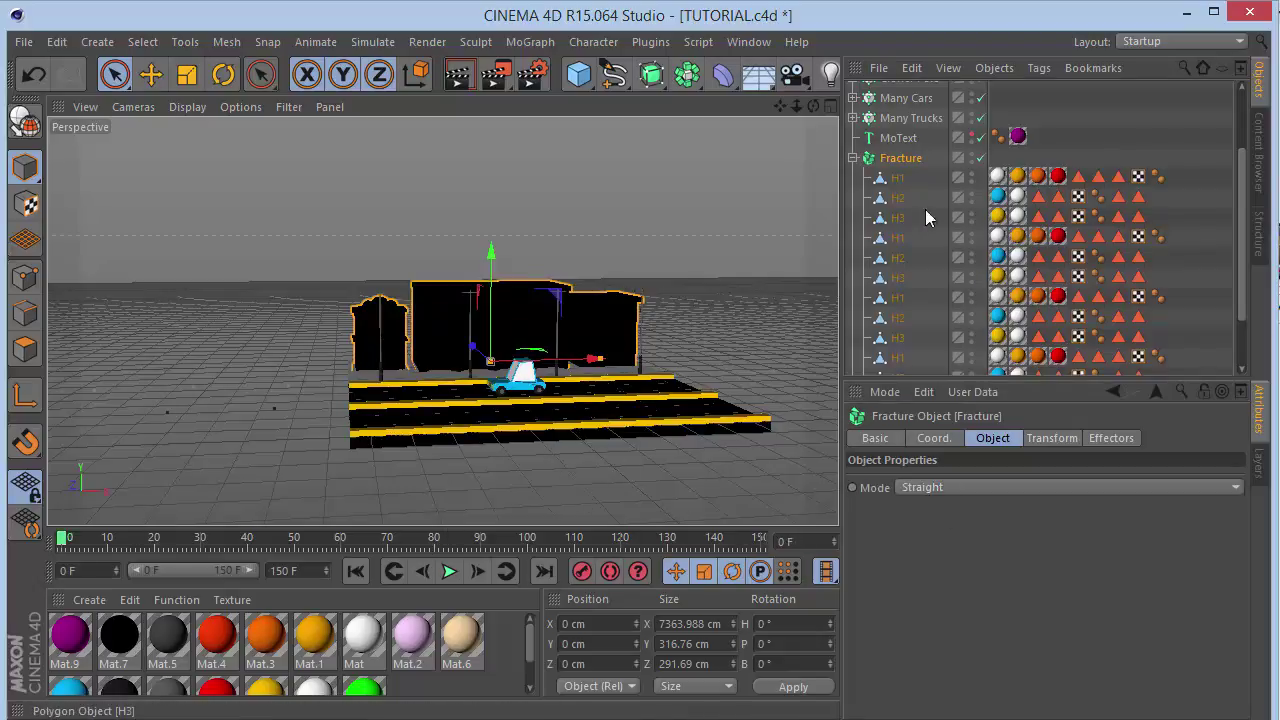
click(915, 438)
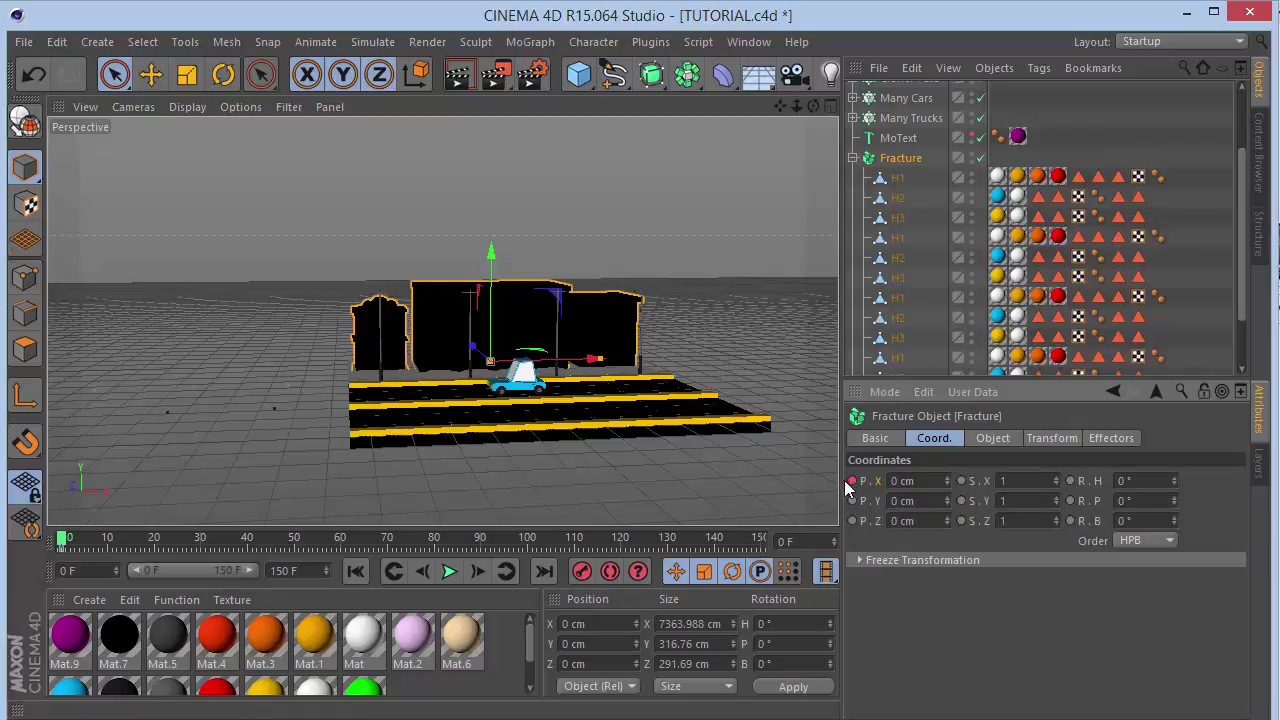
drag(56, 545, 855, 430)
drag(545, 357, 745, 357)
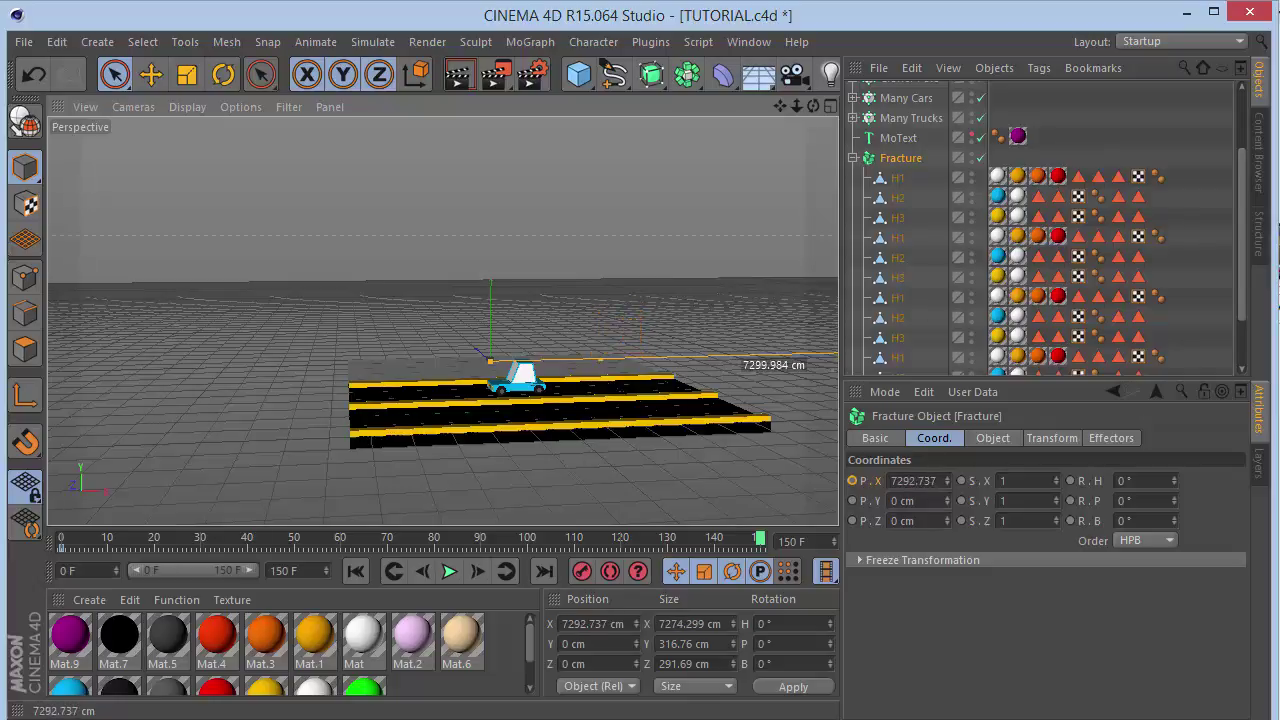
ctrl+click(851, 481)
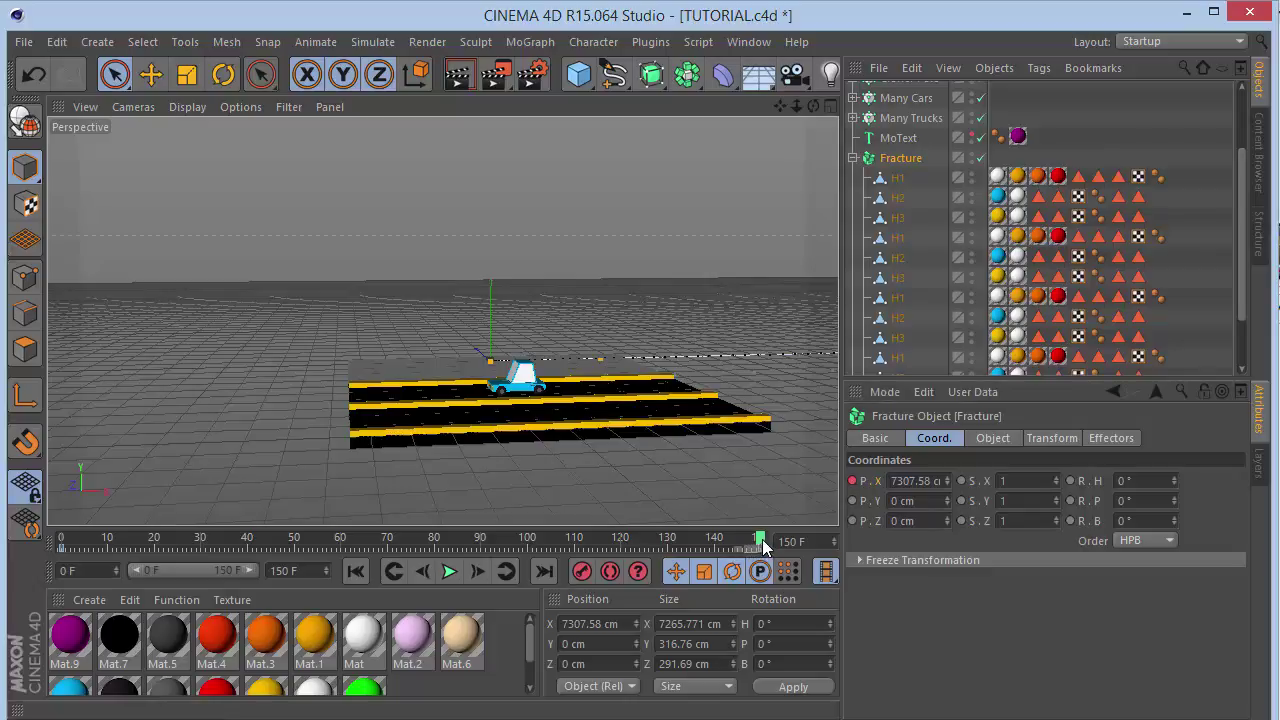
drag(688, 557, 61, 591)
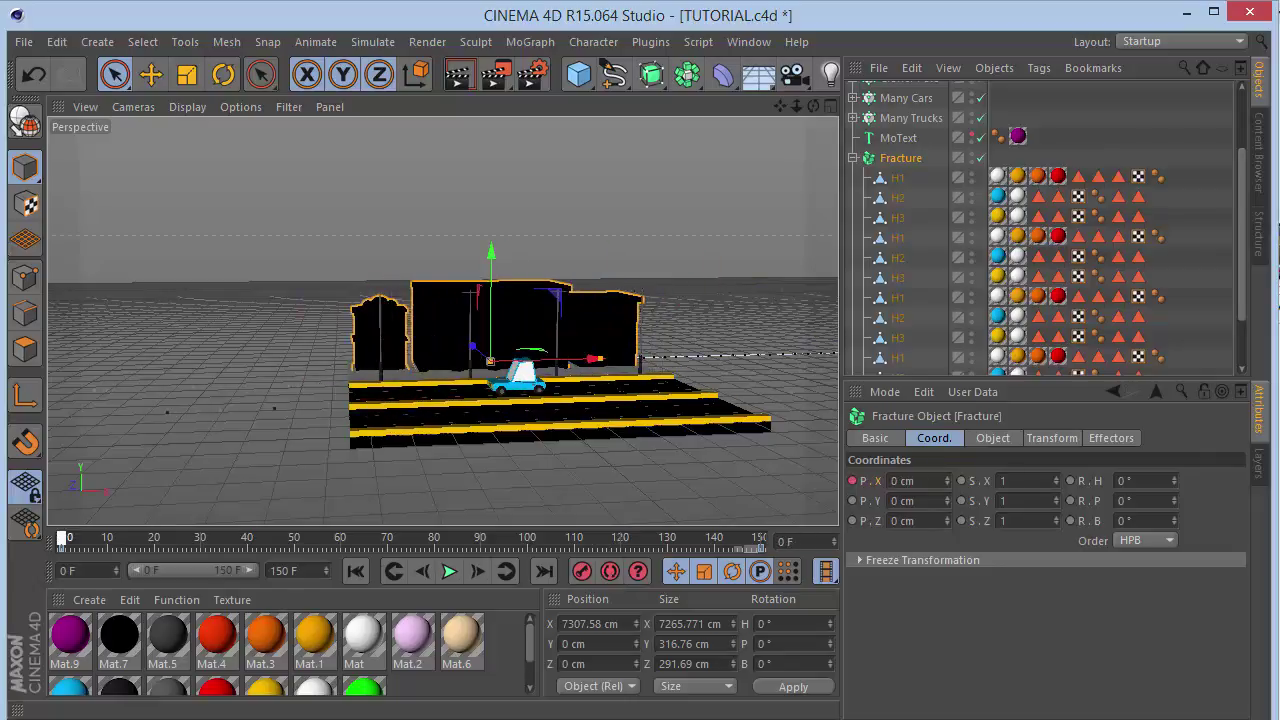
Select all the building meshes under the Fracture object and examine their placement along the road in the Front view.
click(900, 178)
scroll(911, 303, down, 2)
shift+click(899, 324)
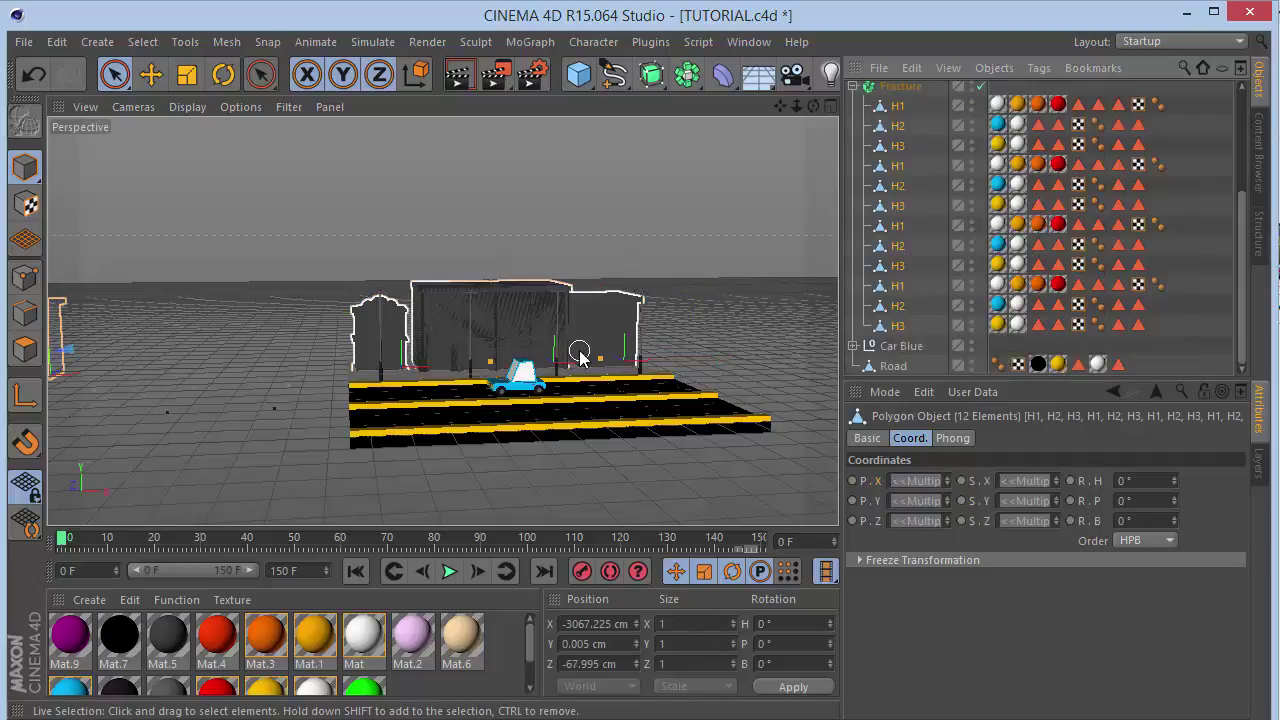
key(F4)
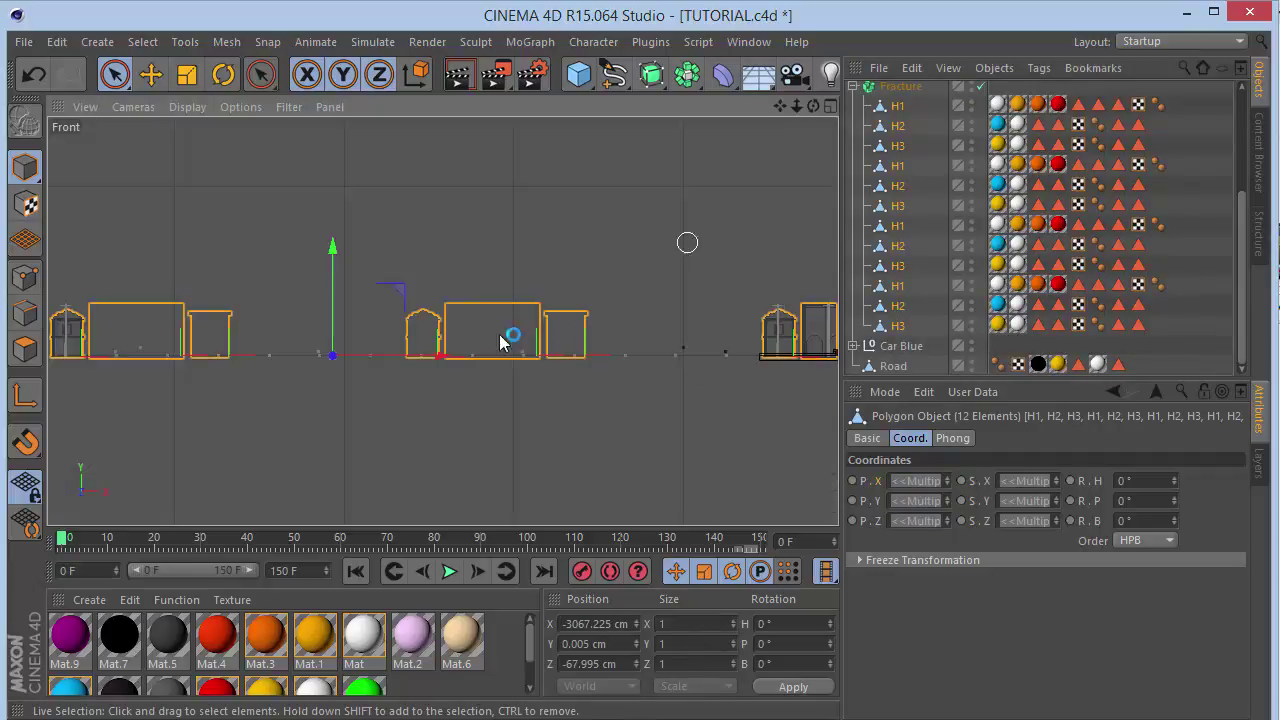
drag(782, 111, 374, 128)
scroll(466, 349, up, 2)
scroll(466, 349, up, 6)
scroll(466, 349, down, 3)
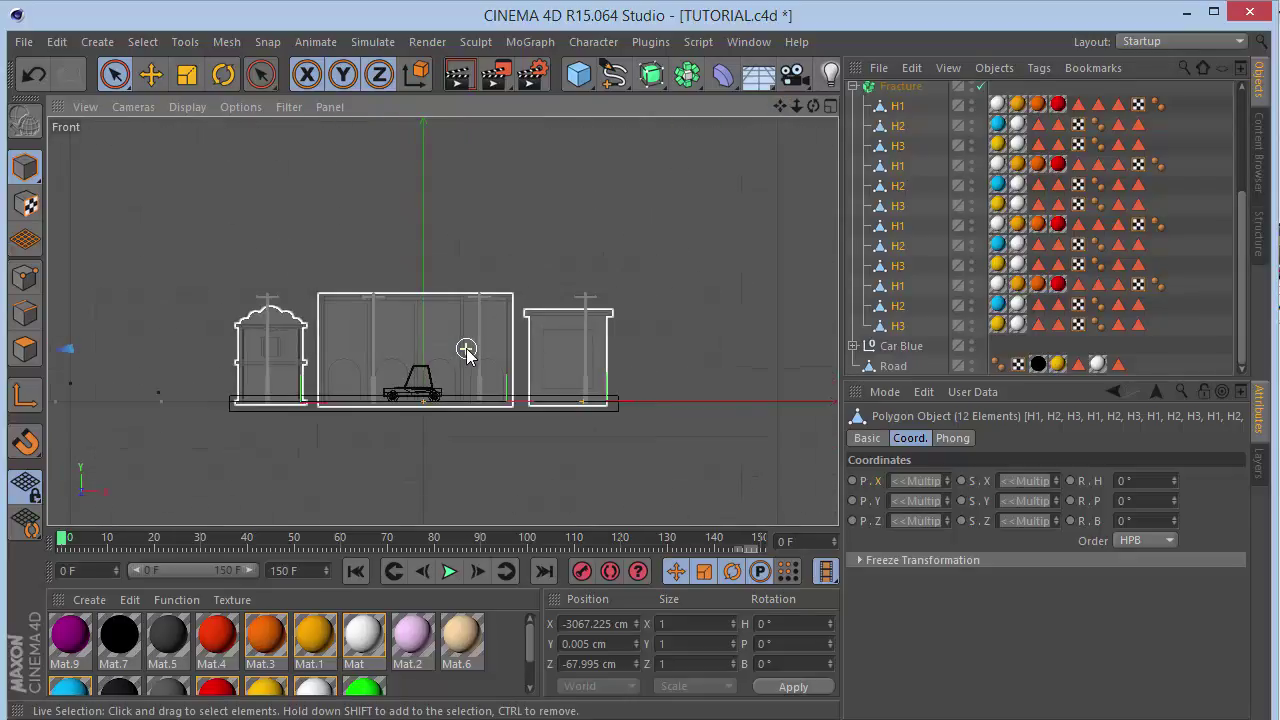
scroll(466, 349, up, 2)
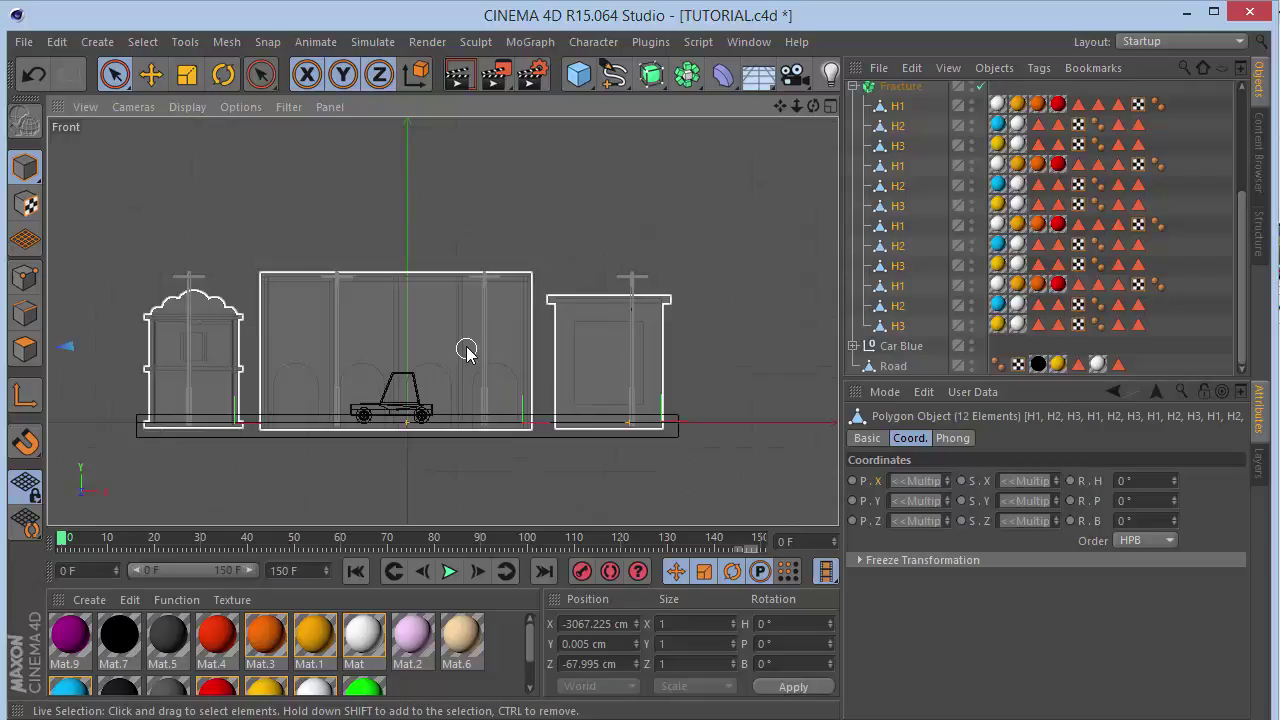
Enable the position parameter on both Plain.2 and Plain.3 and set its Y value to -100 cm.
click(903, 93)
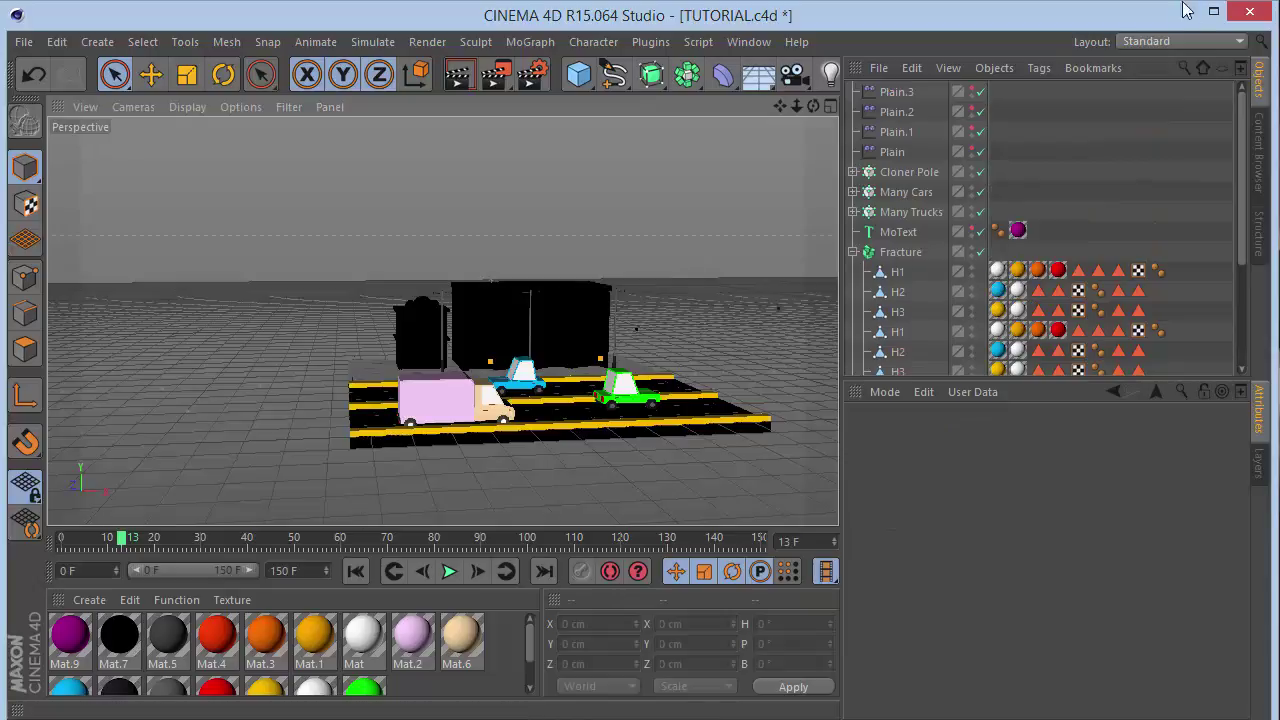
click(909, 94)
drag(813, 106, 762, 94)
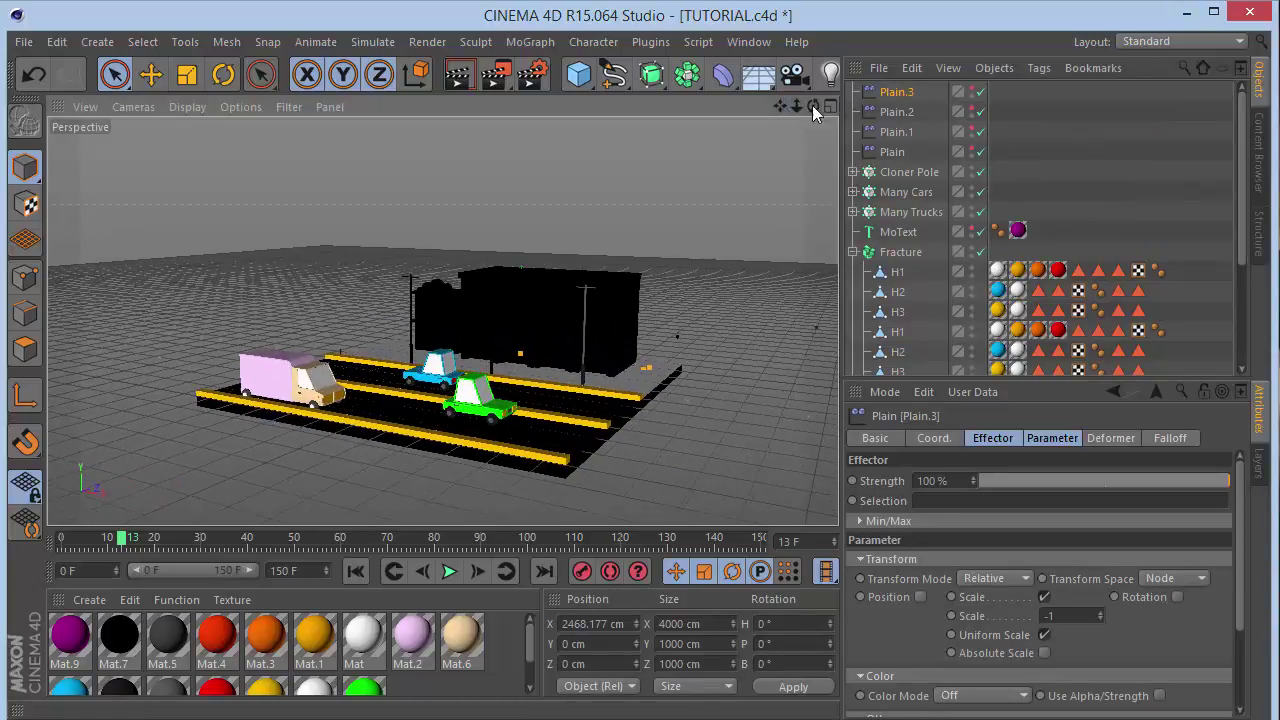
ctrl+click(897, 112)
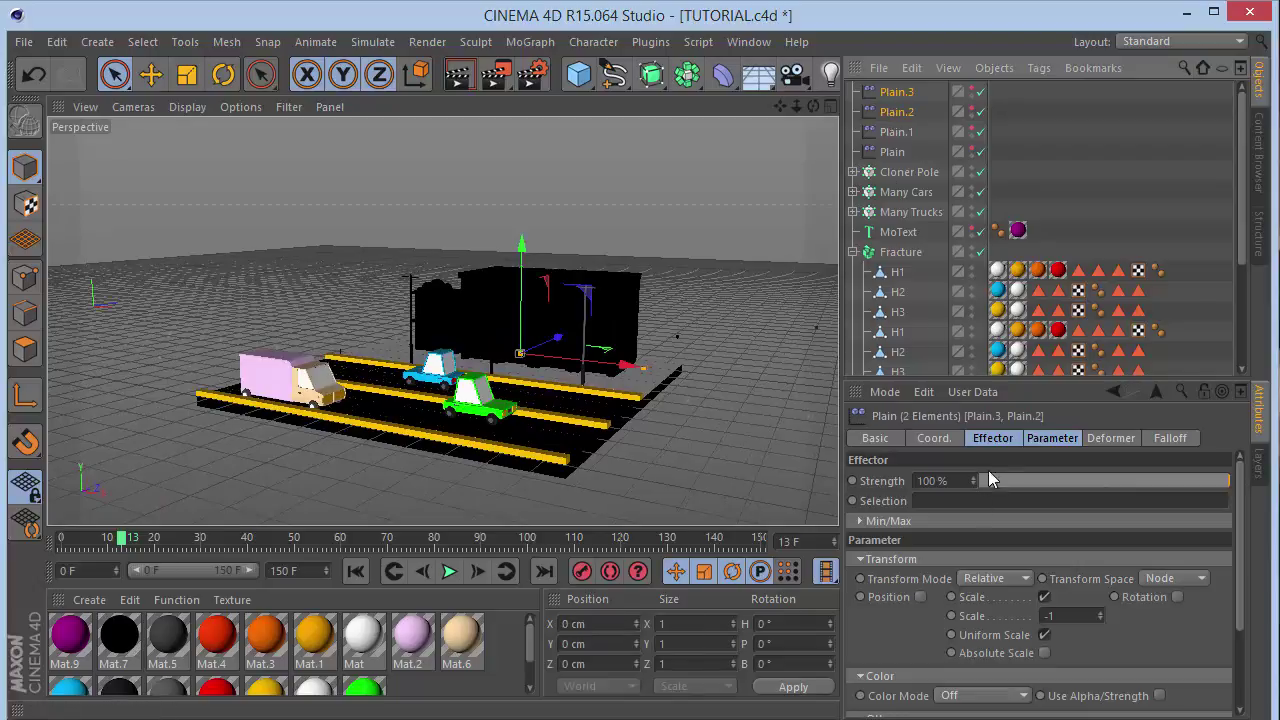
click(902, 253)
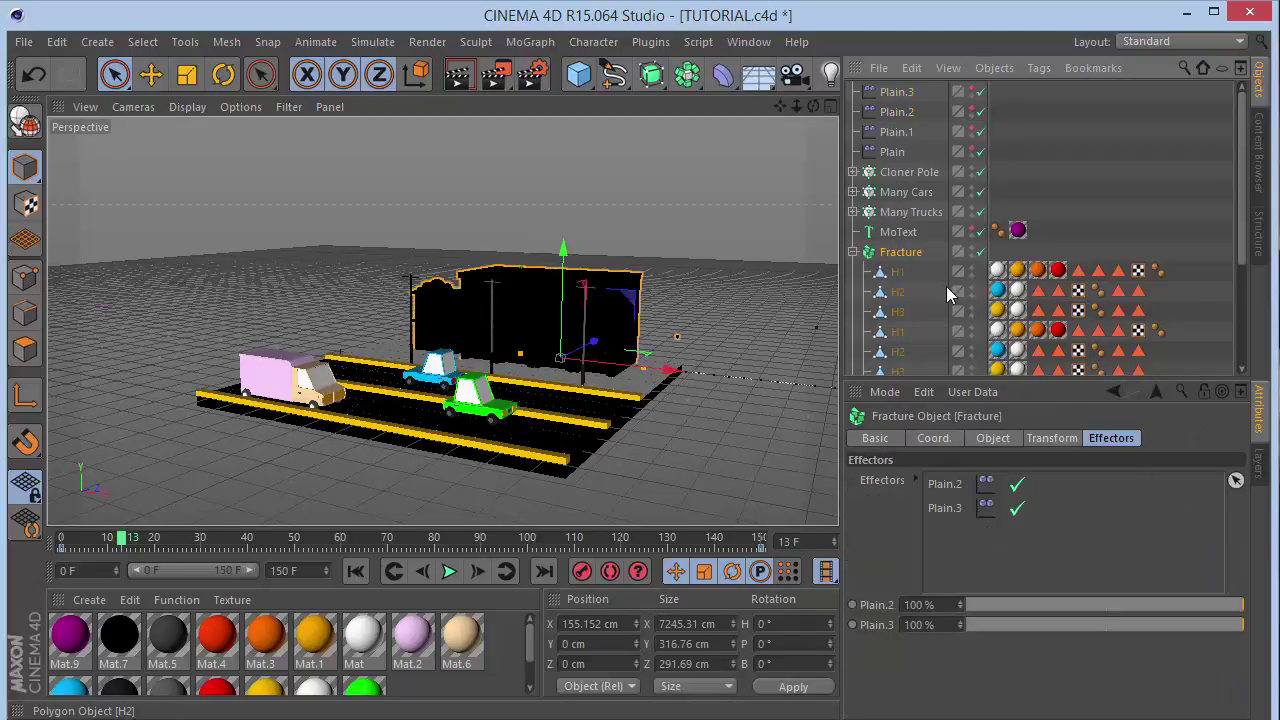
click(907, 92)
ctrl+click(898, 112)
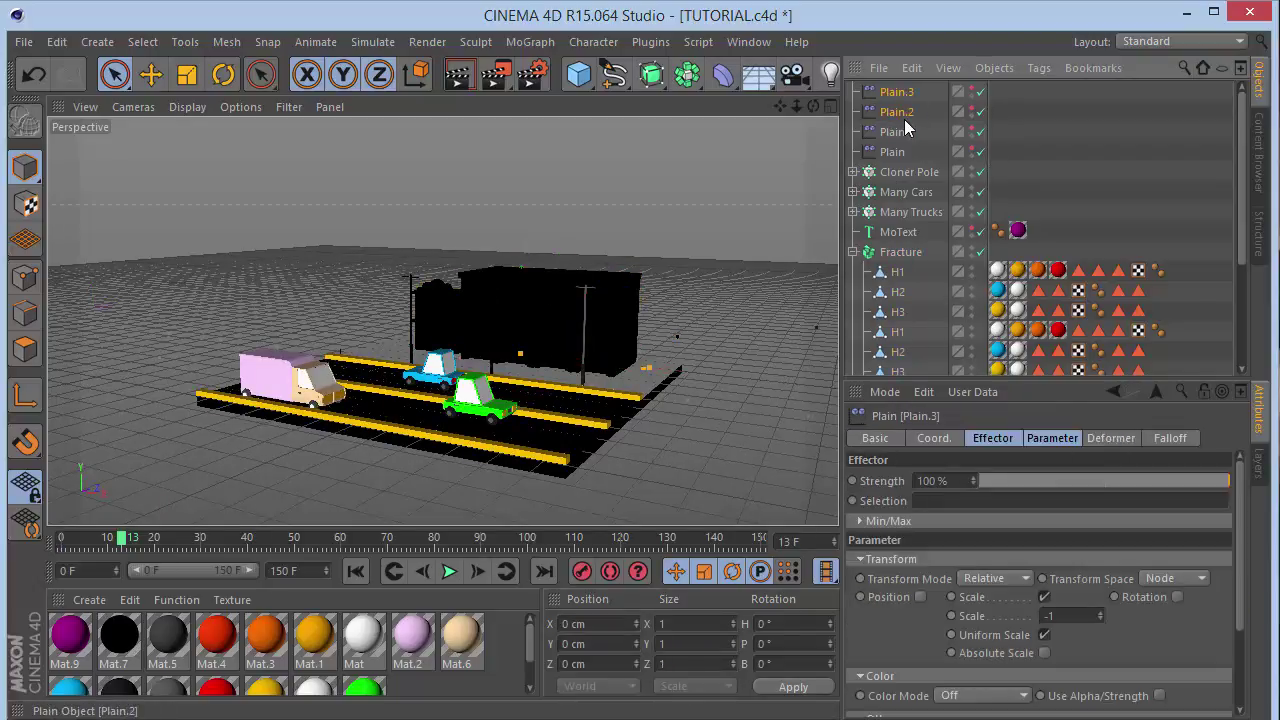
click(920, 597)
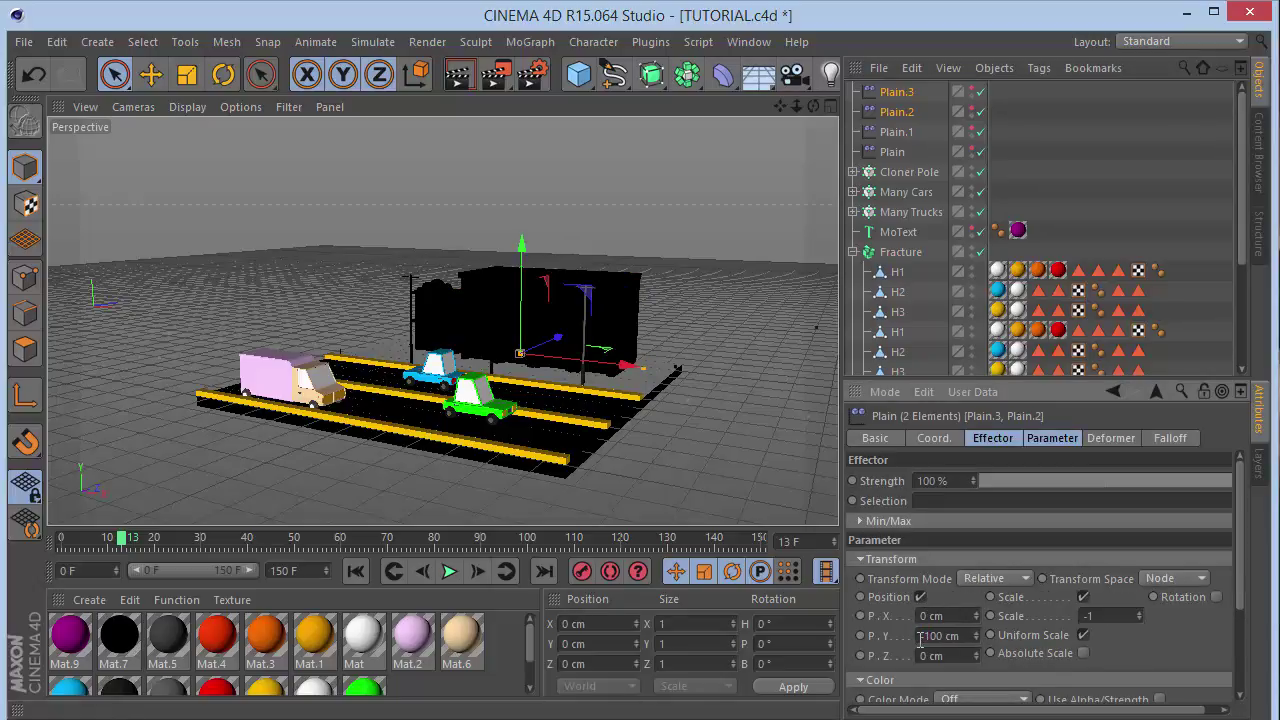
Scrub the timeline and return to frame 0 while examining up close how the buildings scale at the road's end.
drag(797, 106, 419, 61)
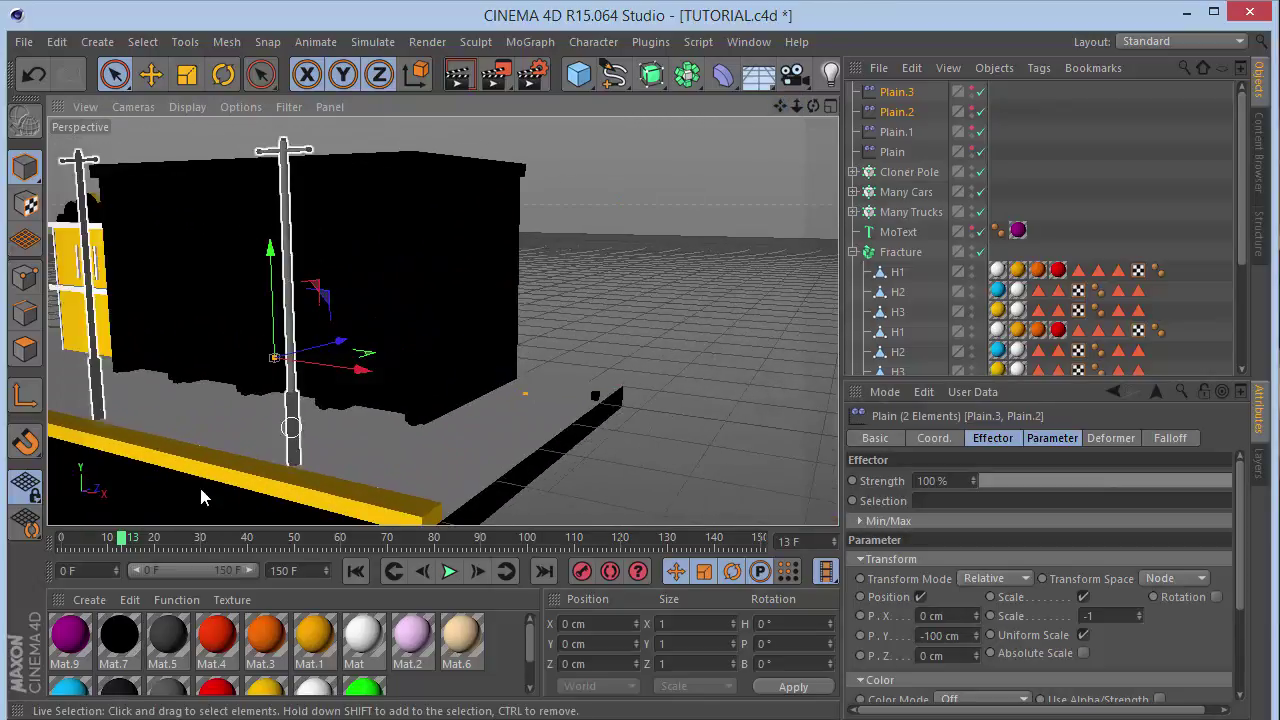
drag(124, 538, 188, 540)
drag(813, 106, 58, 539)
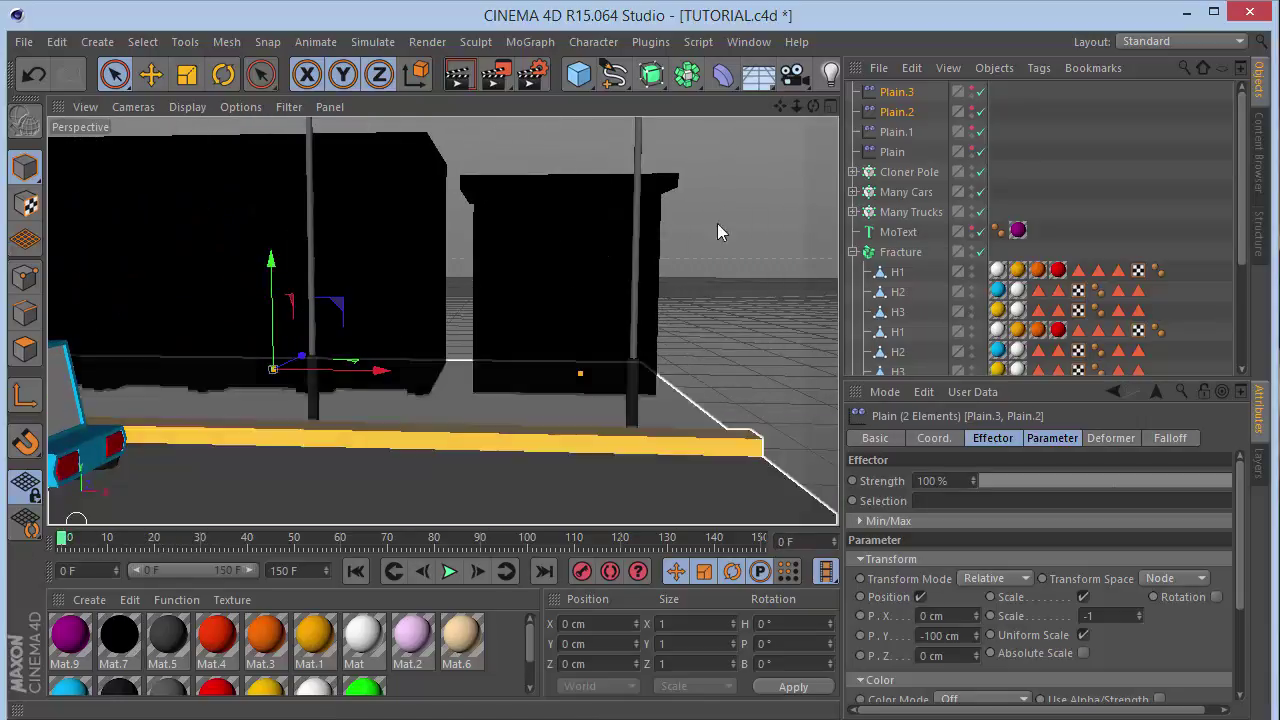
Play back the animation and examine how the buildings travel and scale along the road.
drag(799, 108, 814, 106)
click(452, 571)
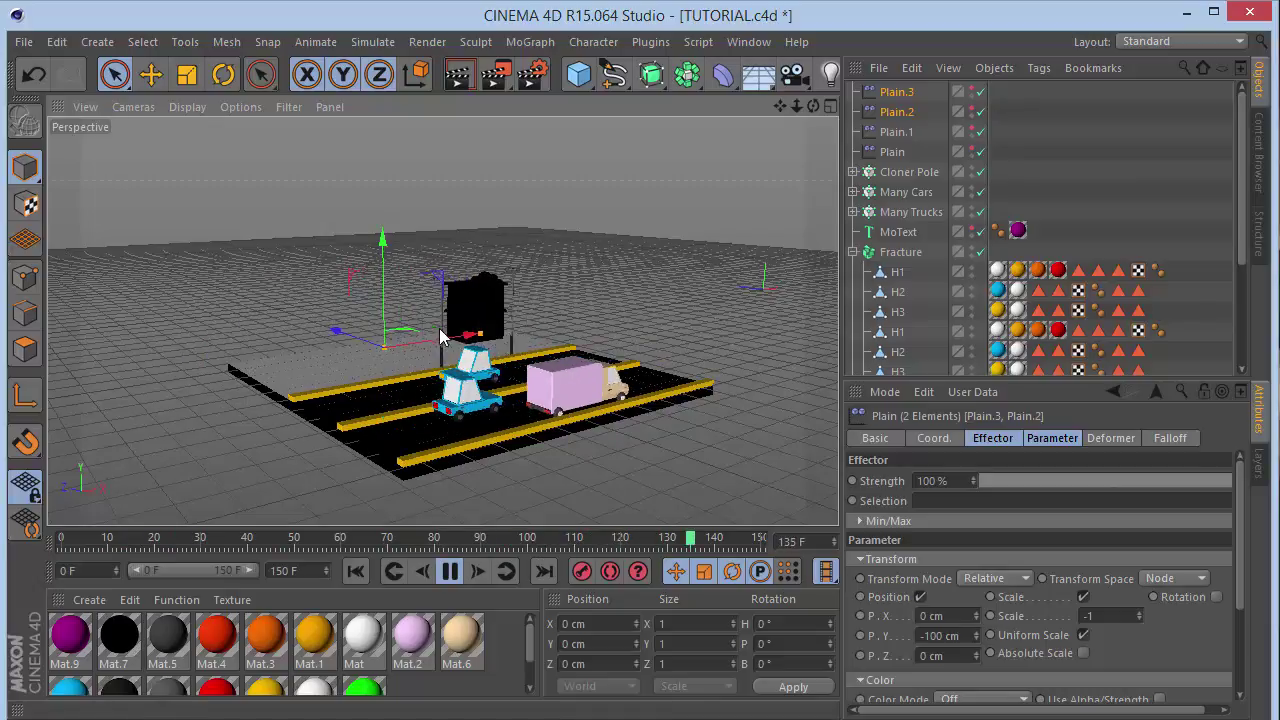
click(459, 573)
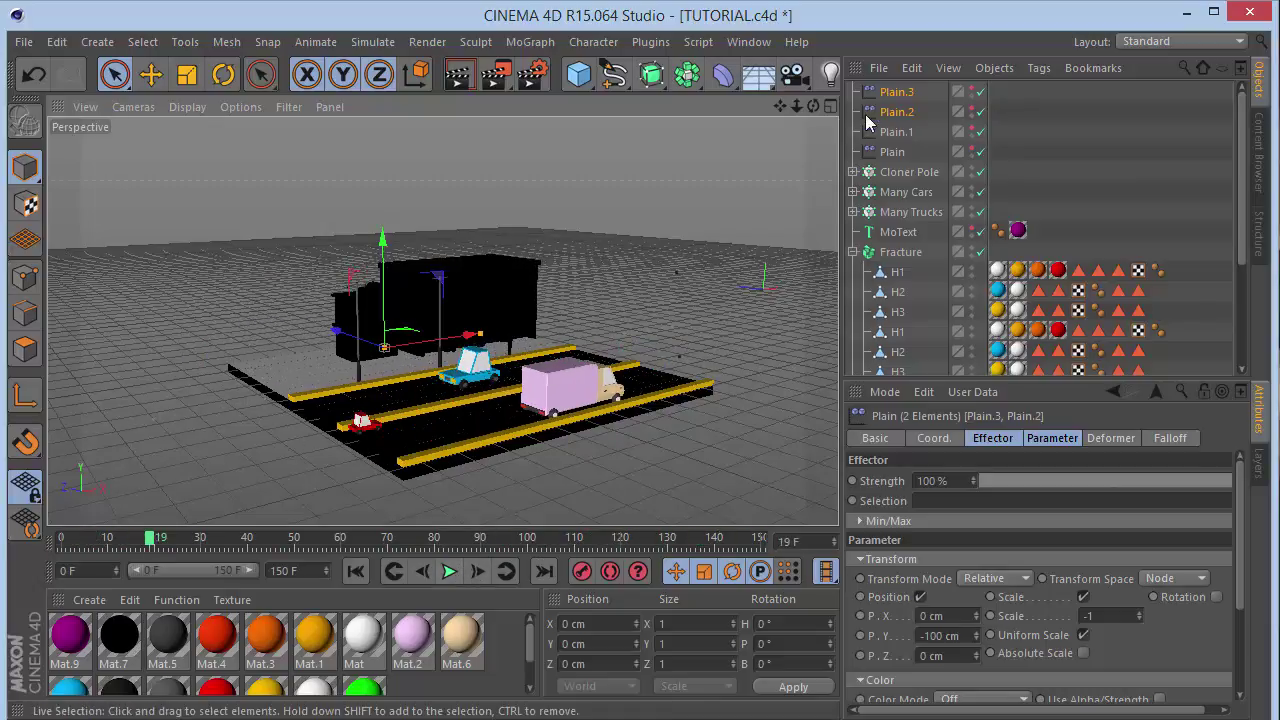
Set the interpolation of the Fracture object's position keyframe at frame 0 to Linear.
click(901, 252)
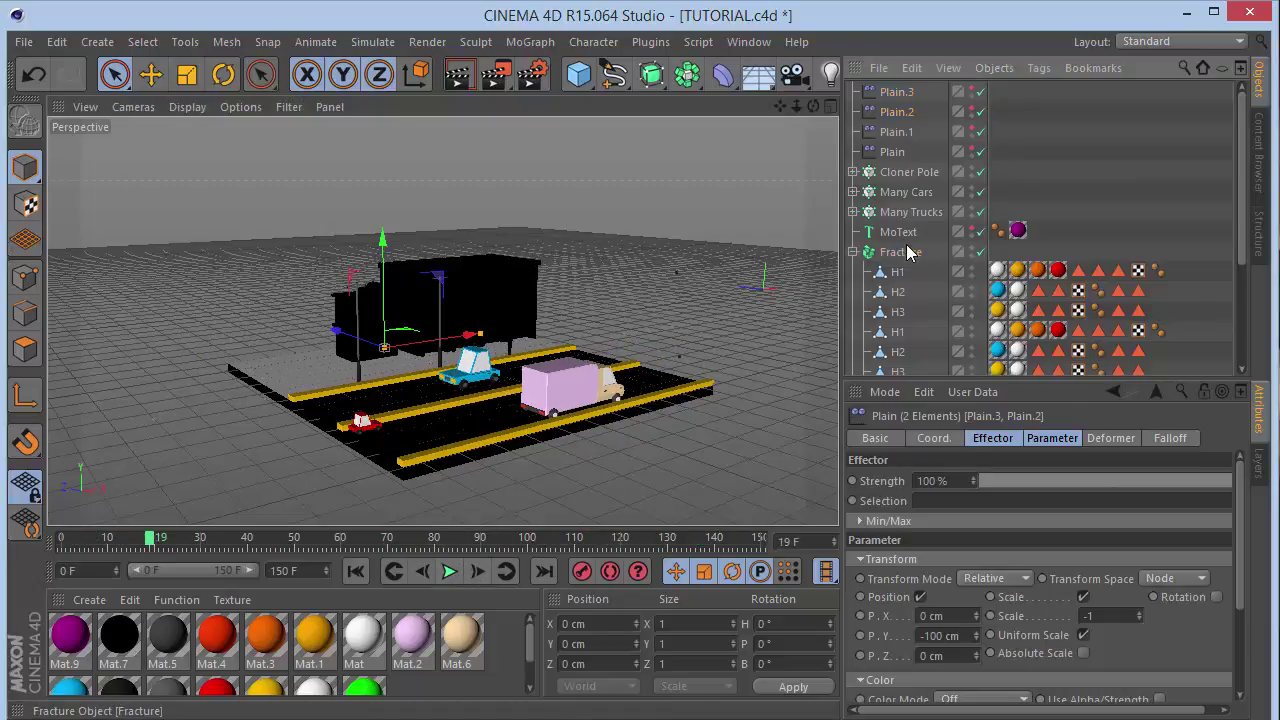
click(757, 548)
click(1024, 505)
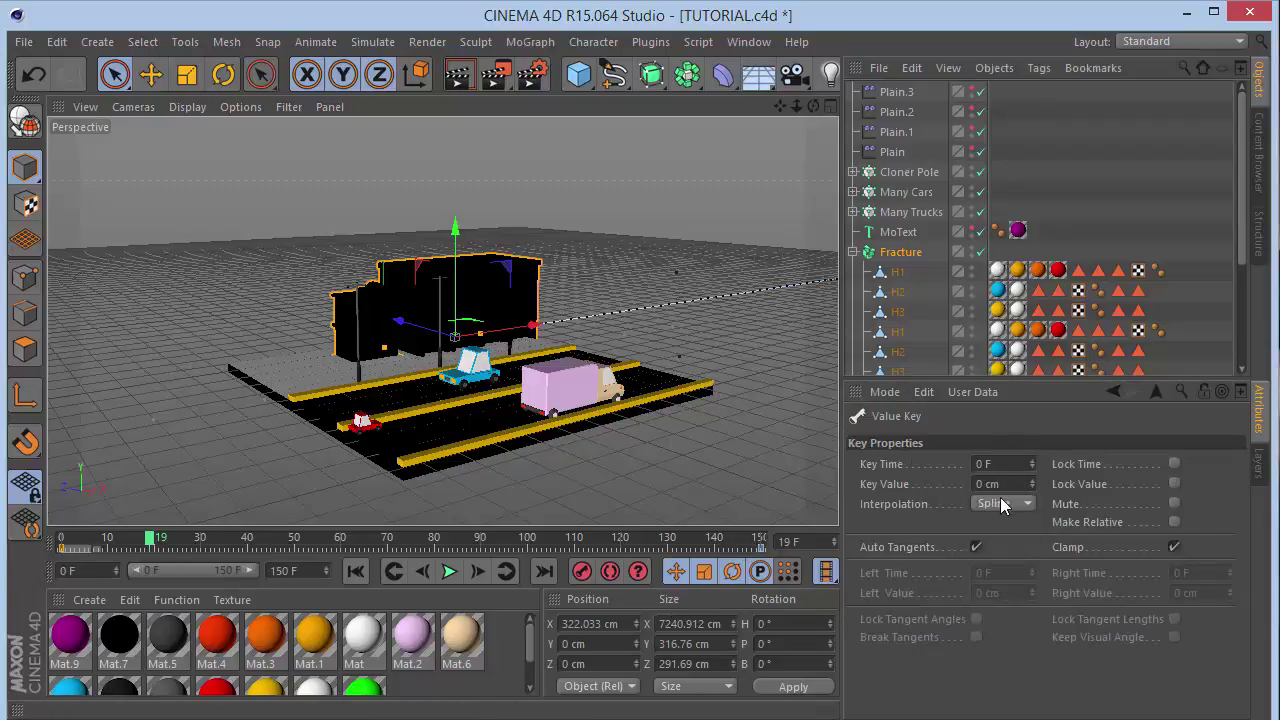
click(1003, 505)
click(997, 545)
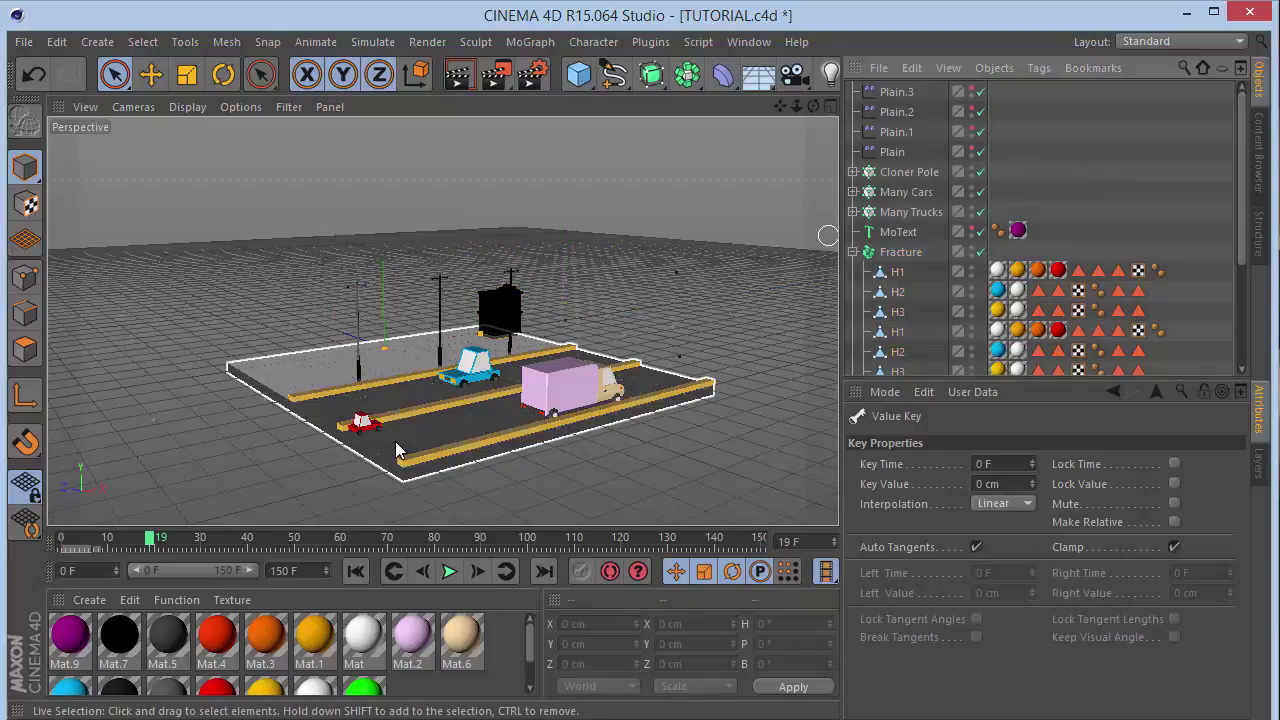
Replay the animation from frame 0 to check the speed of the buildings' movement.
click(352, 573)
click(449, 571)
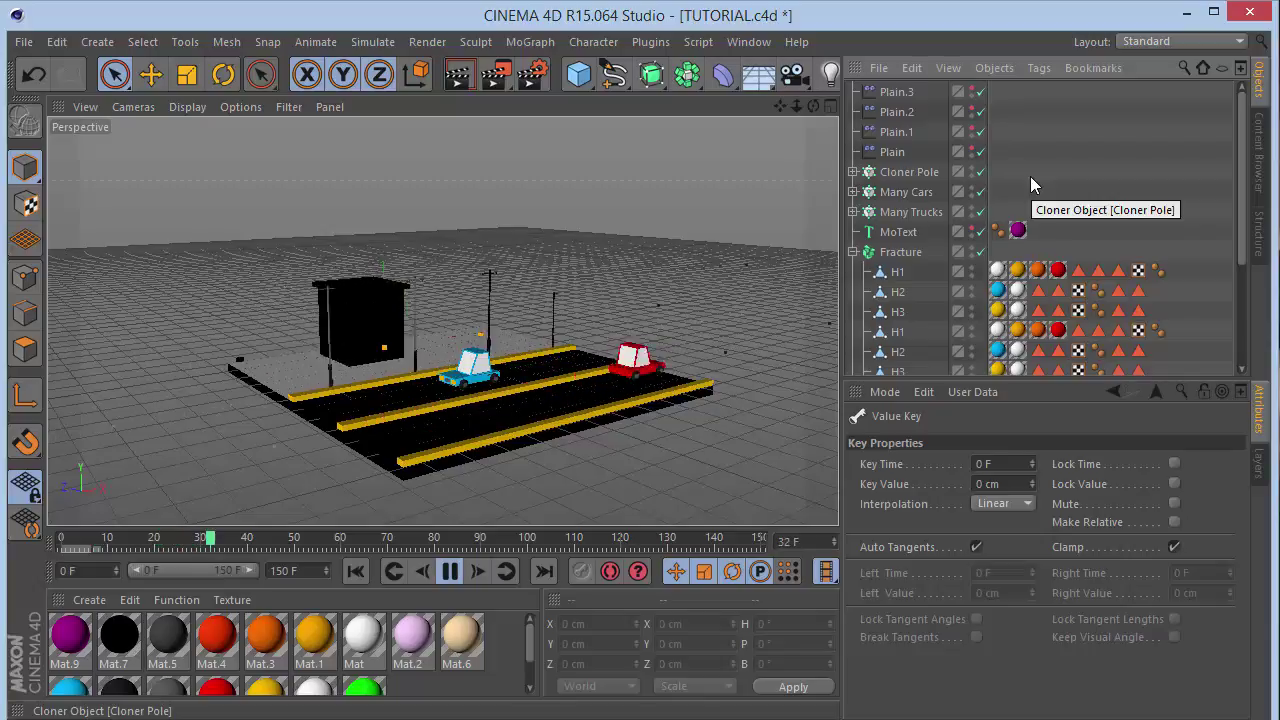
click(452, 570)
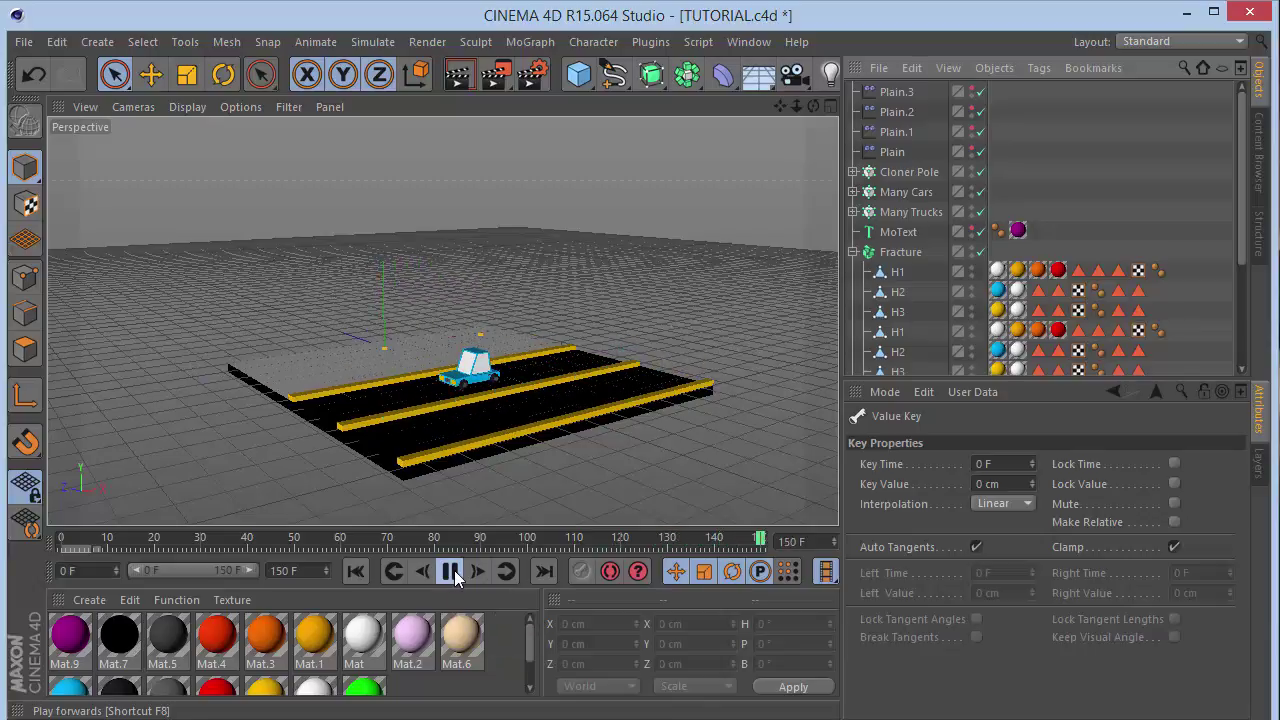
Add a new MoText object and set its text to DEVIL CUBE.
mouse_move(813, 106)
mouse_down()
mouse_move(740, 140)
mouse_move(808, 102)
mouse_move(800, 110)
mouse_up()
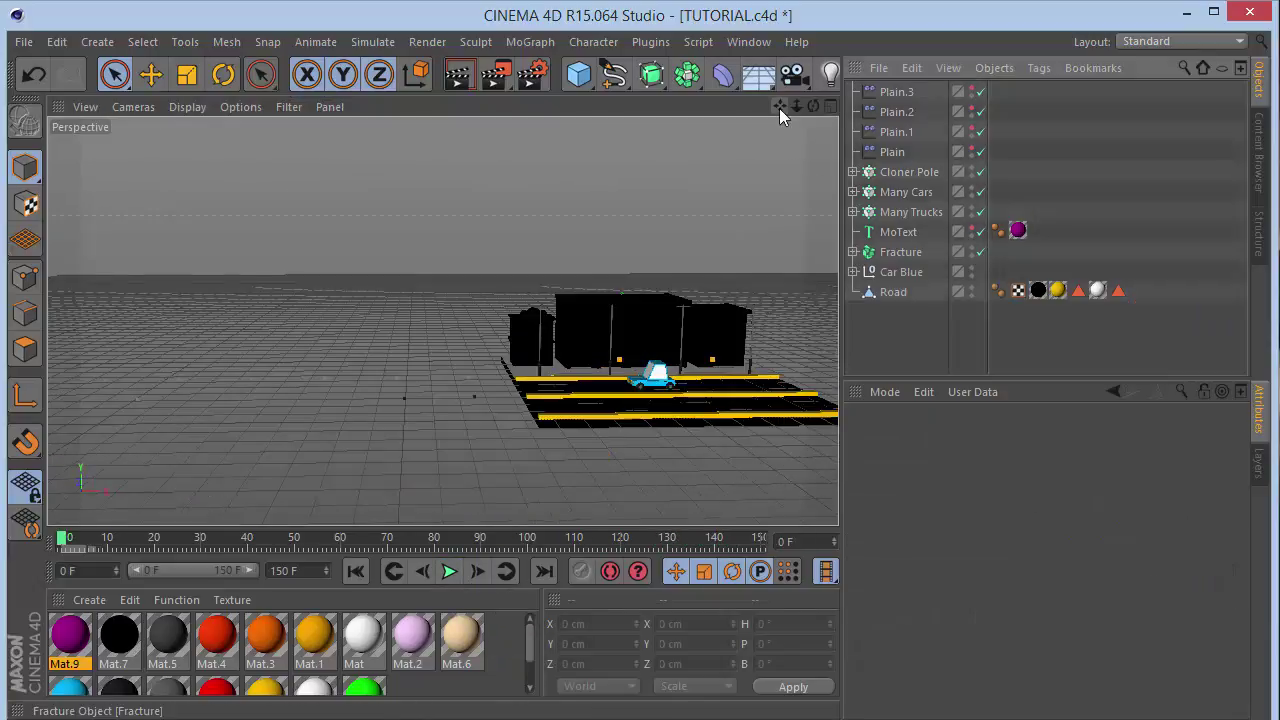
click(531, 42)
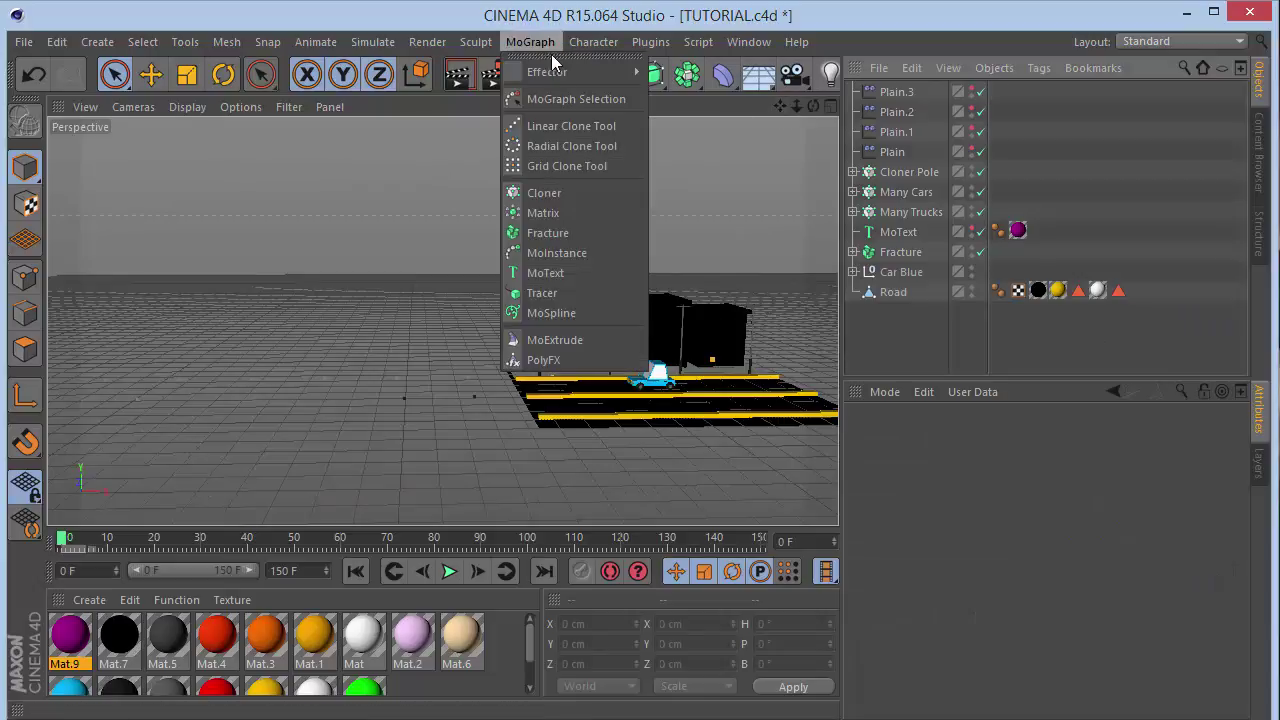
click(569, 270)
click(955, 438)
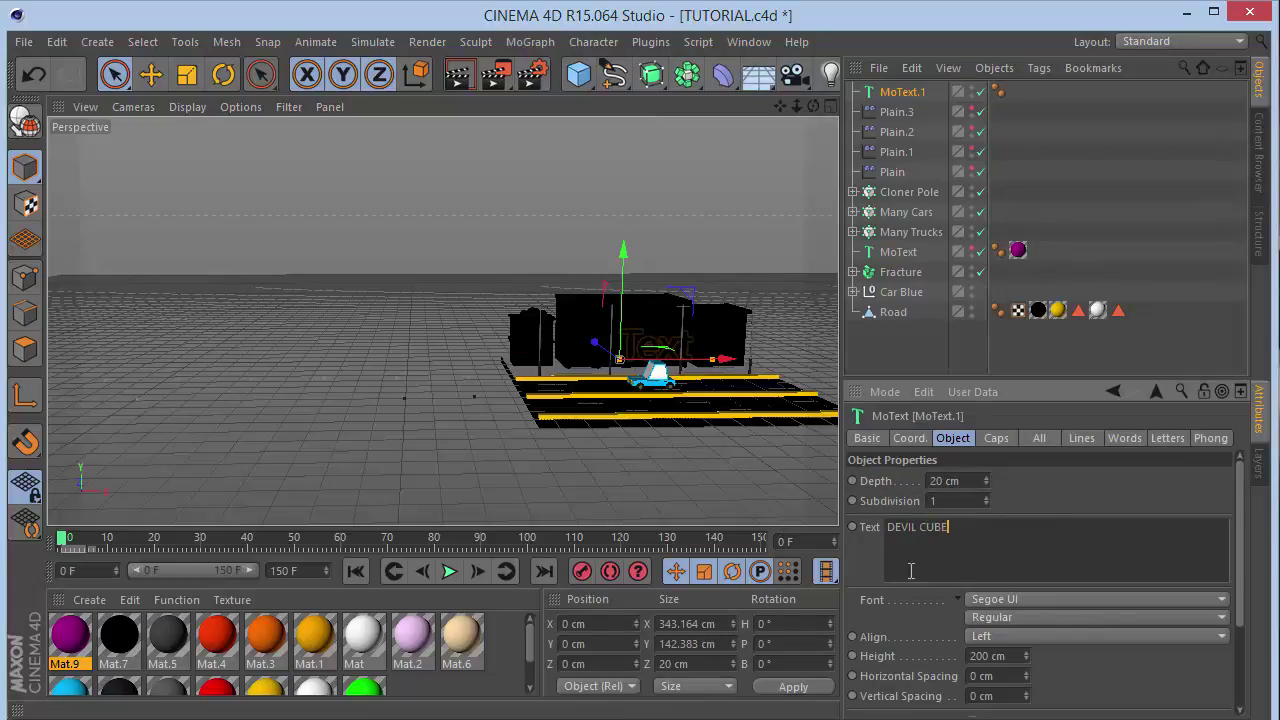
Try the Print Bold OT and Microsoft YaHei fonts on the new DEVIL CUBE text.
click(1061, 600)
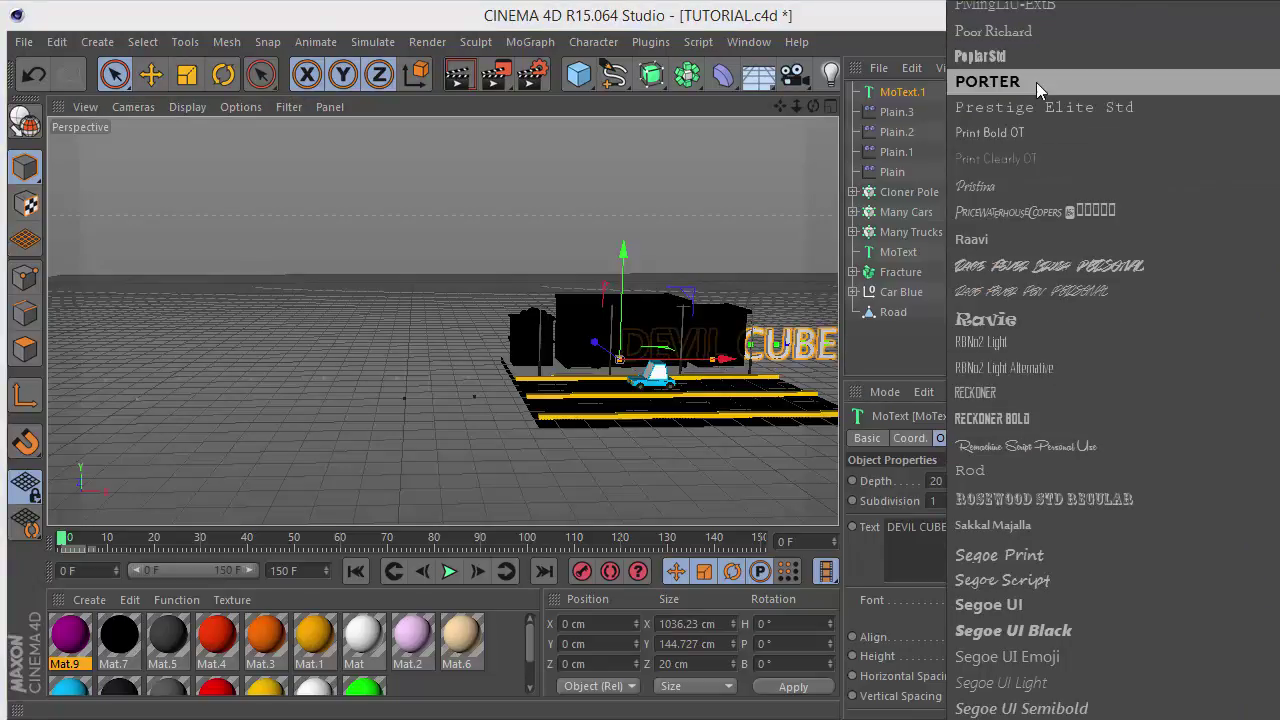
click(1037, 131)
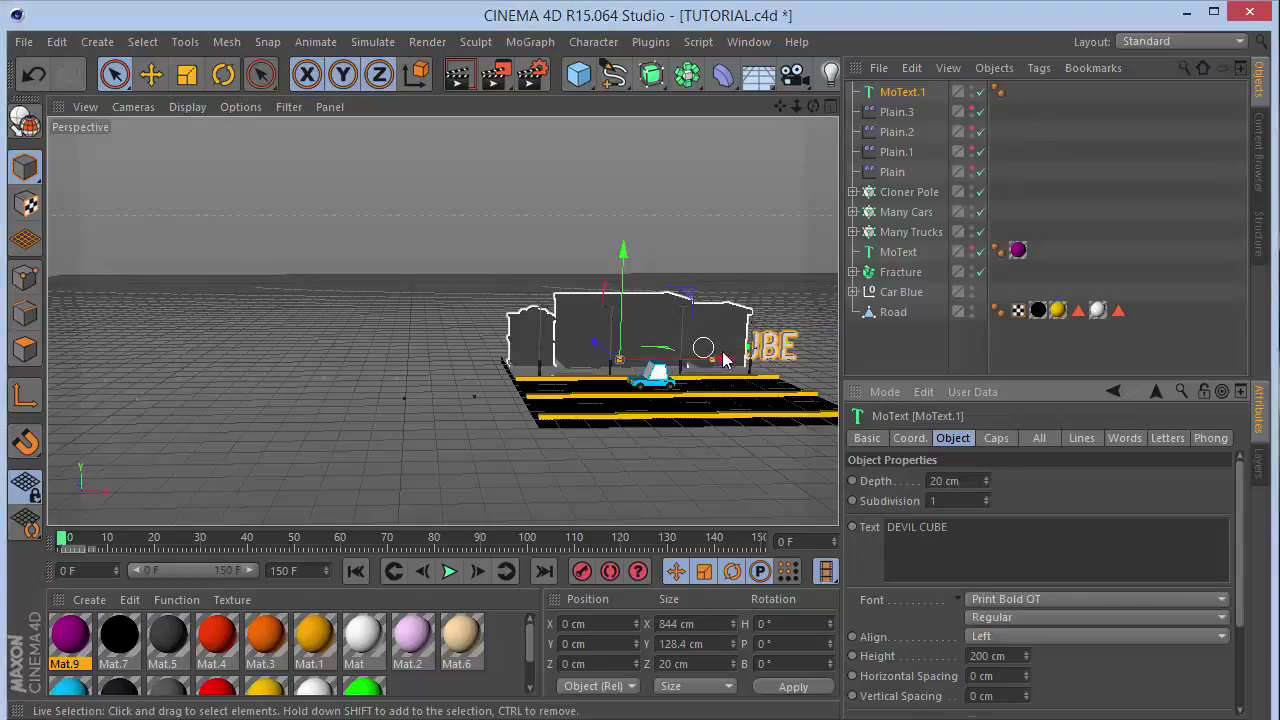
click(1038, 599)
scroll(1034, 529, down, 3)
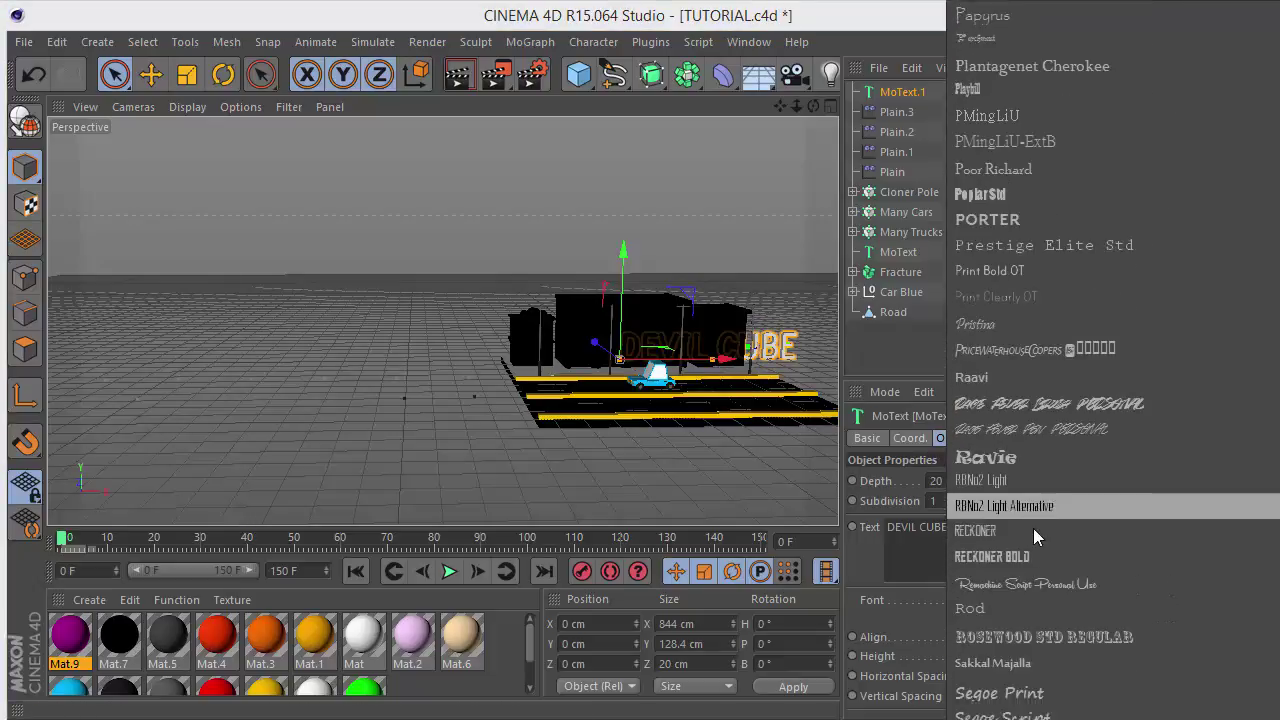
scroll(1034, 529, up, 10)
scroll(1033, 528, up, 1)
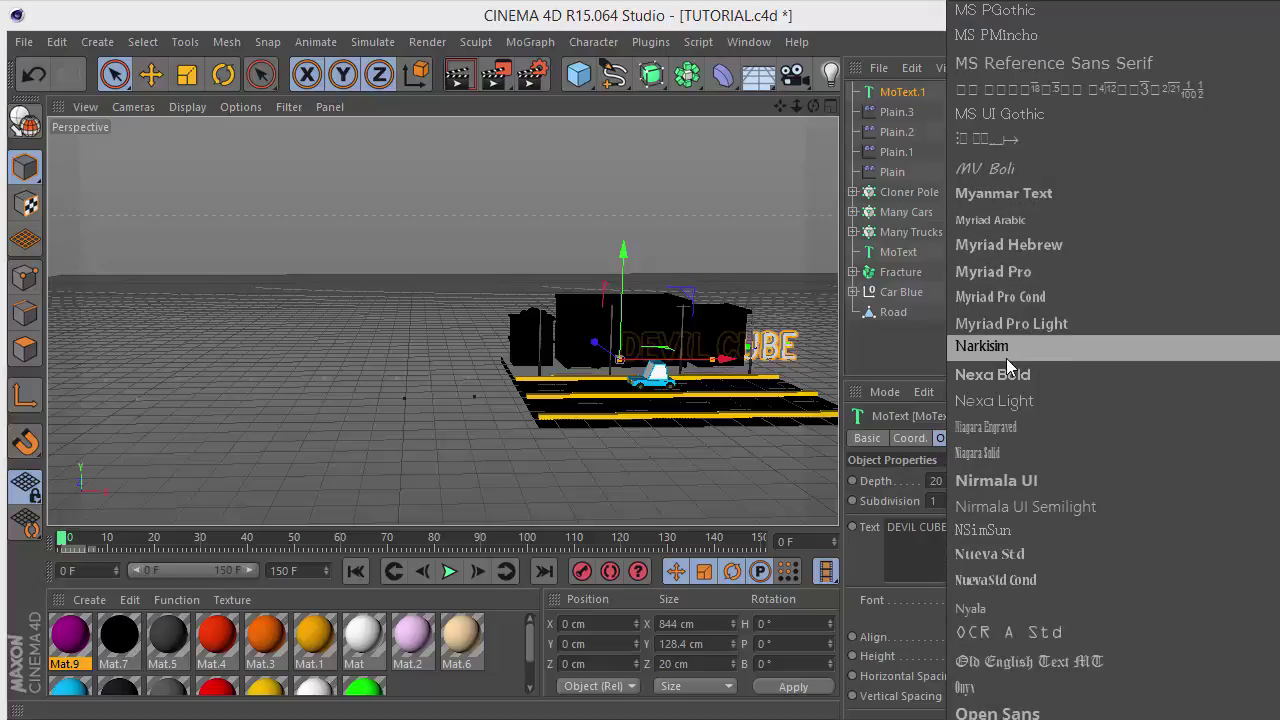
scroll(991, 220, up, 5)
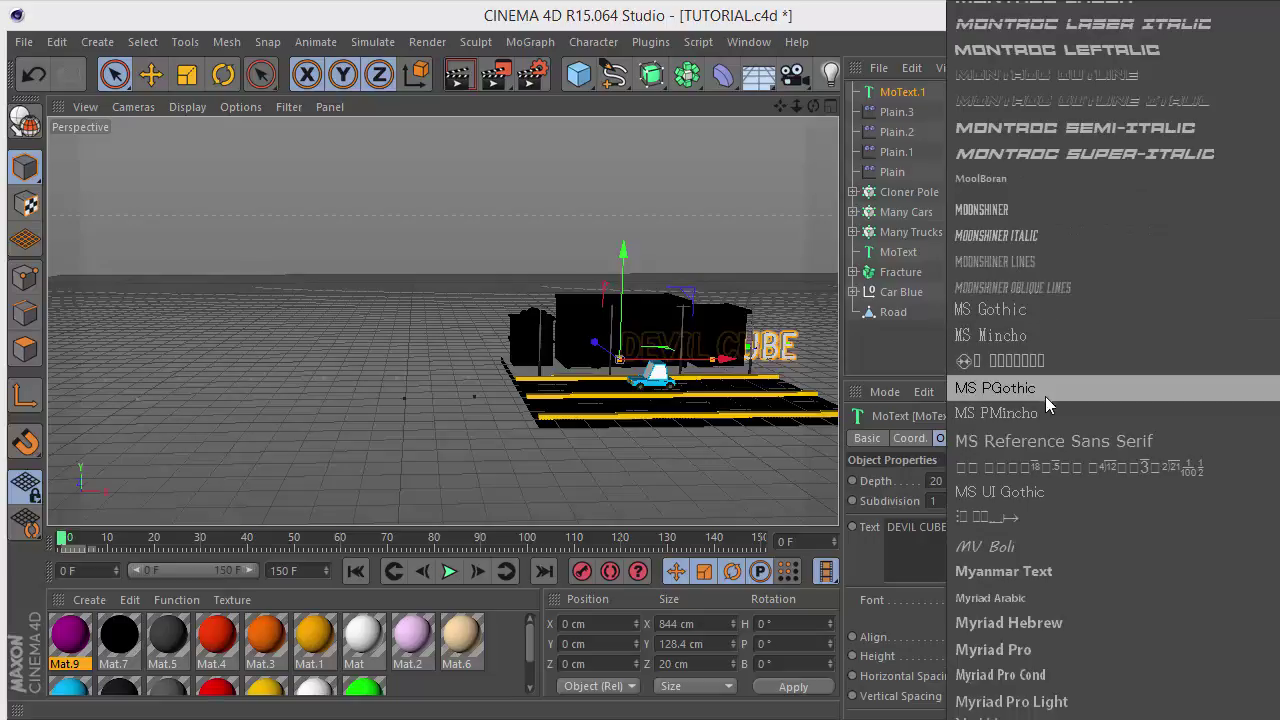
scroll(1046, 470, up, 9)
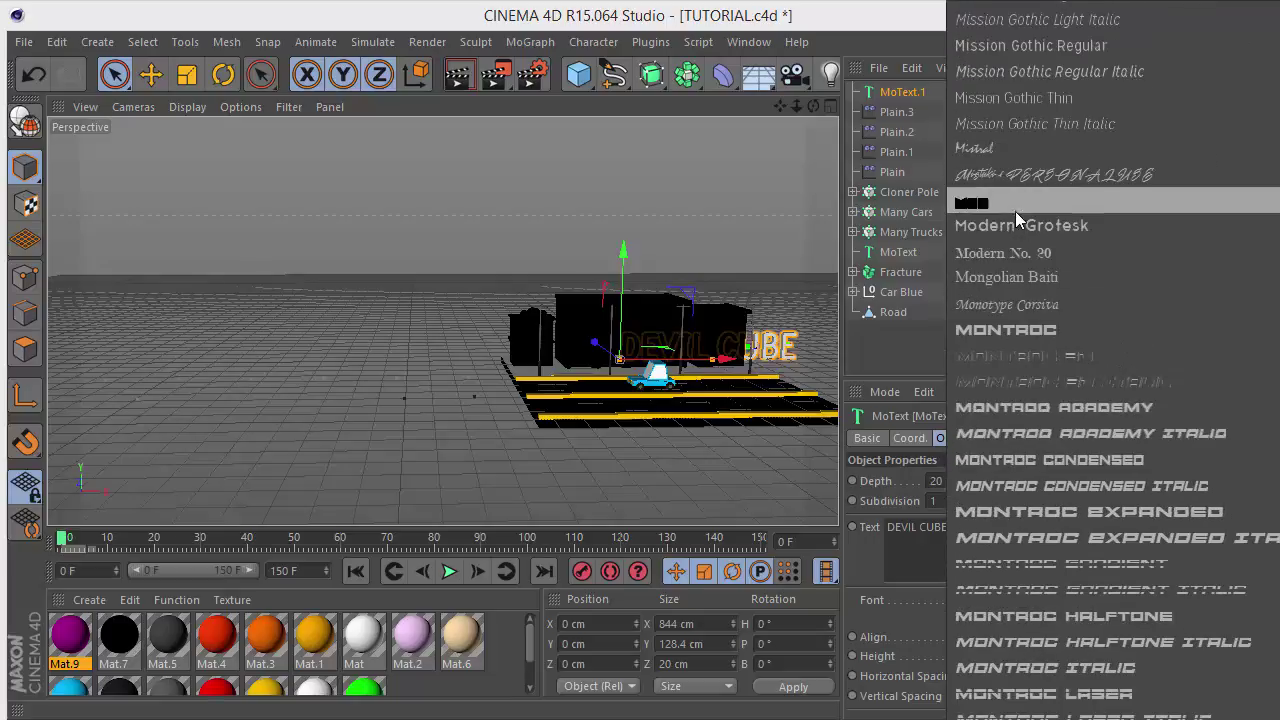
scroll(1028, 223, up, 9)
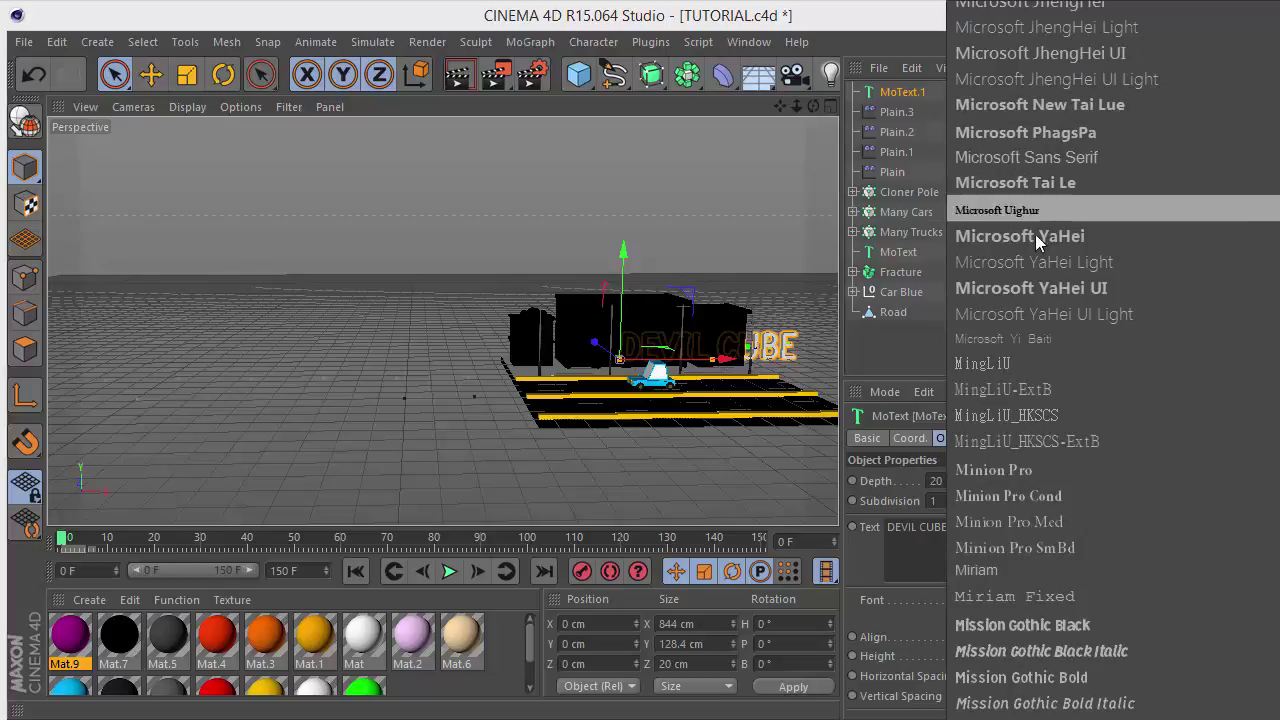
click(1035, 236)
Set the font of the new DEVIL CUBE text to Aharoni Bold.
click(1035, 592)
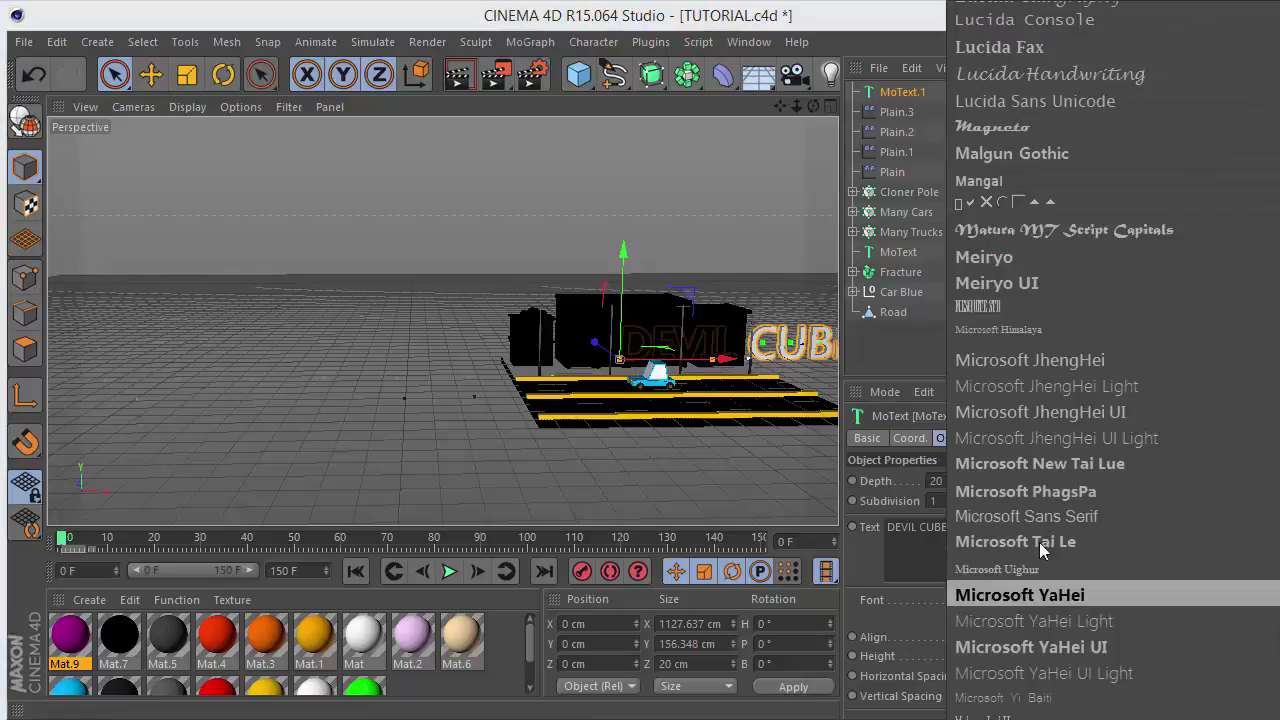
scroll(1038, 366, up, 20)
scroll(1035, 22, up, 15)
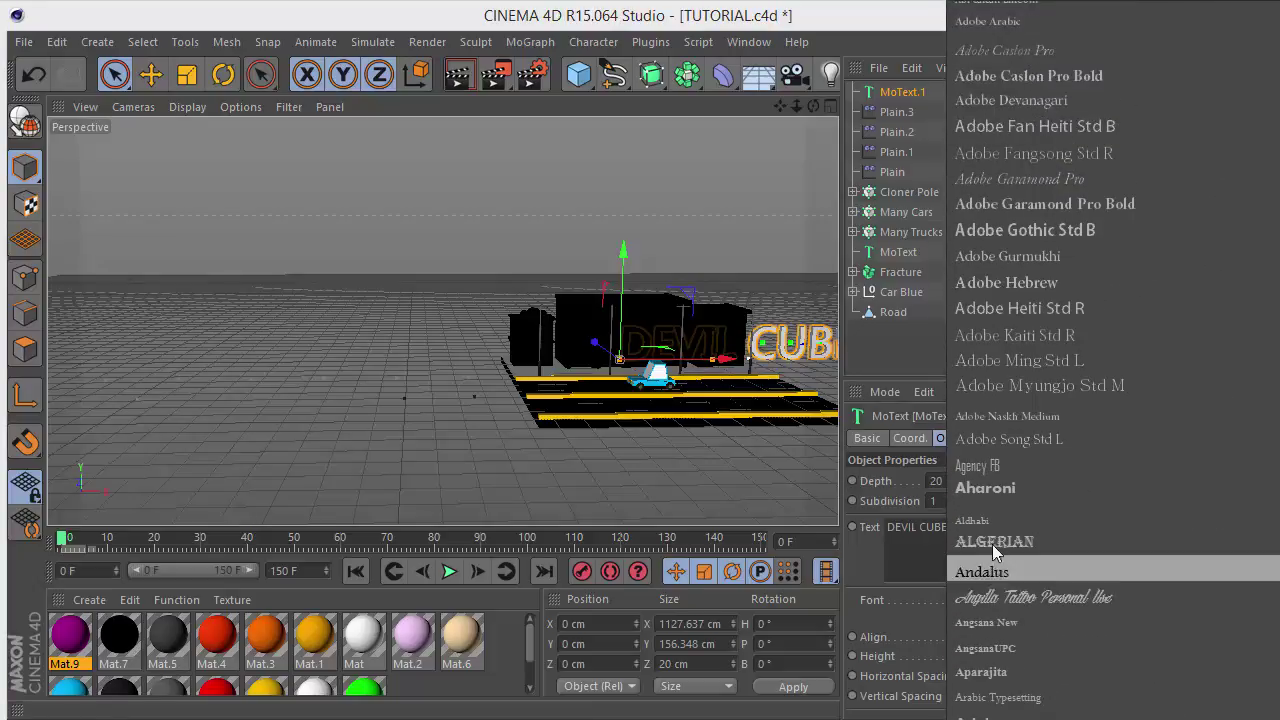
click(987, 500)
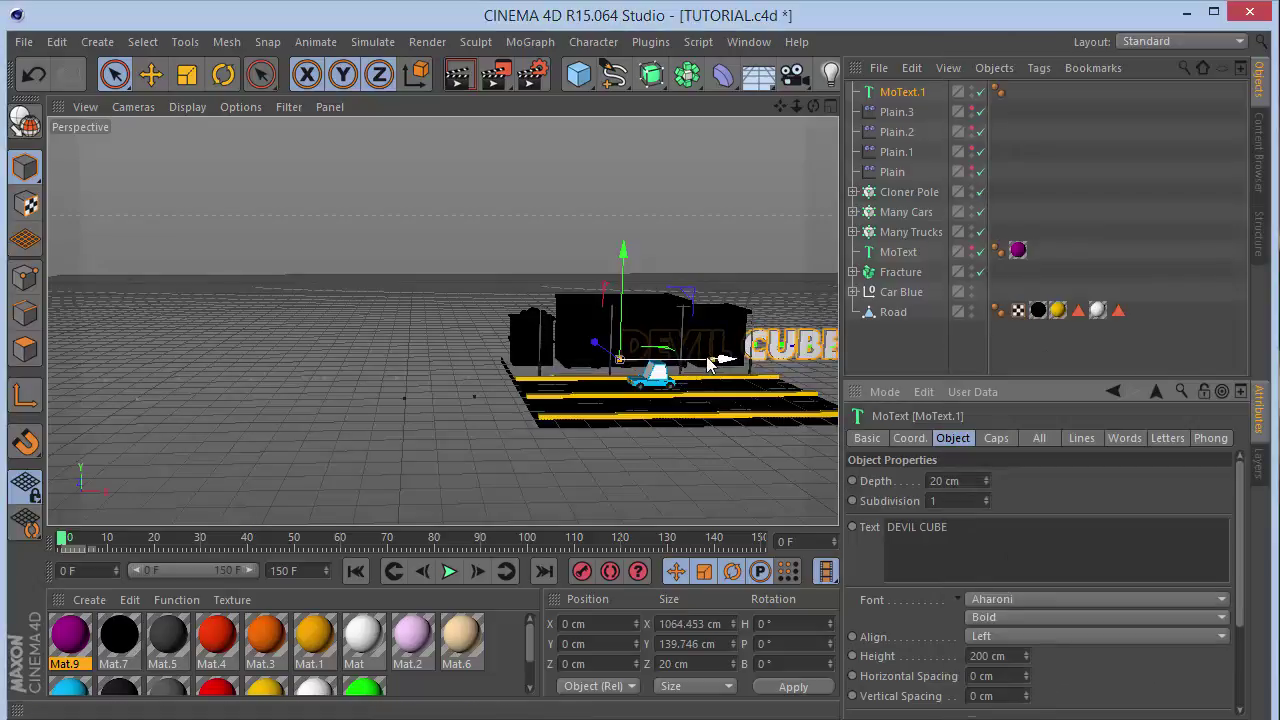
In the Front view, place the new MoText under a linear Cloner with a count of 4 and a Y step of 0 cm.
key(F4)
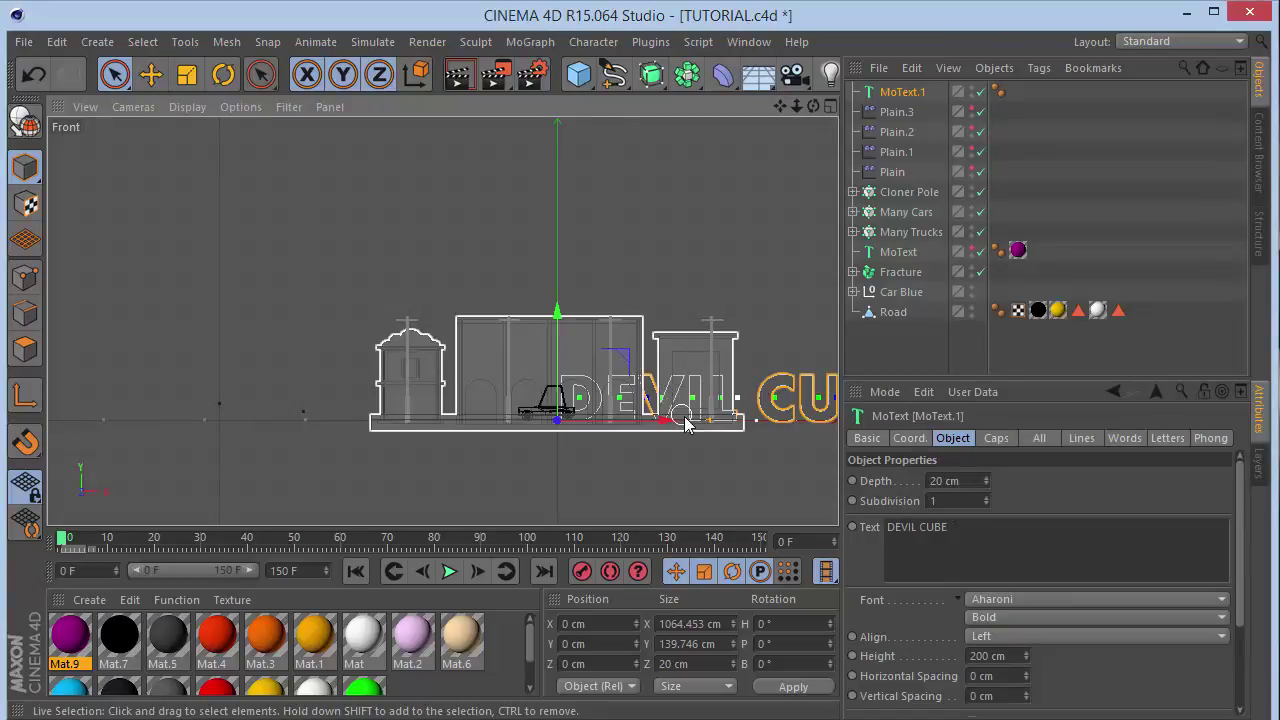
drag(670, 421, 594, 429)
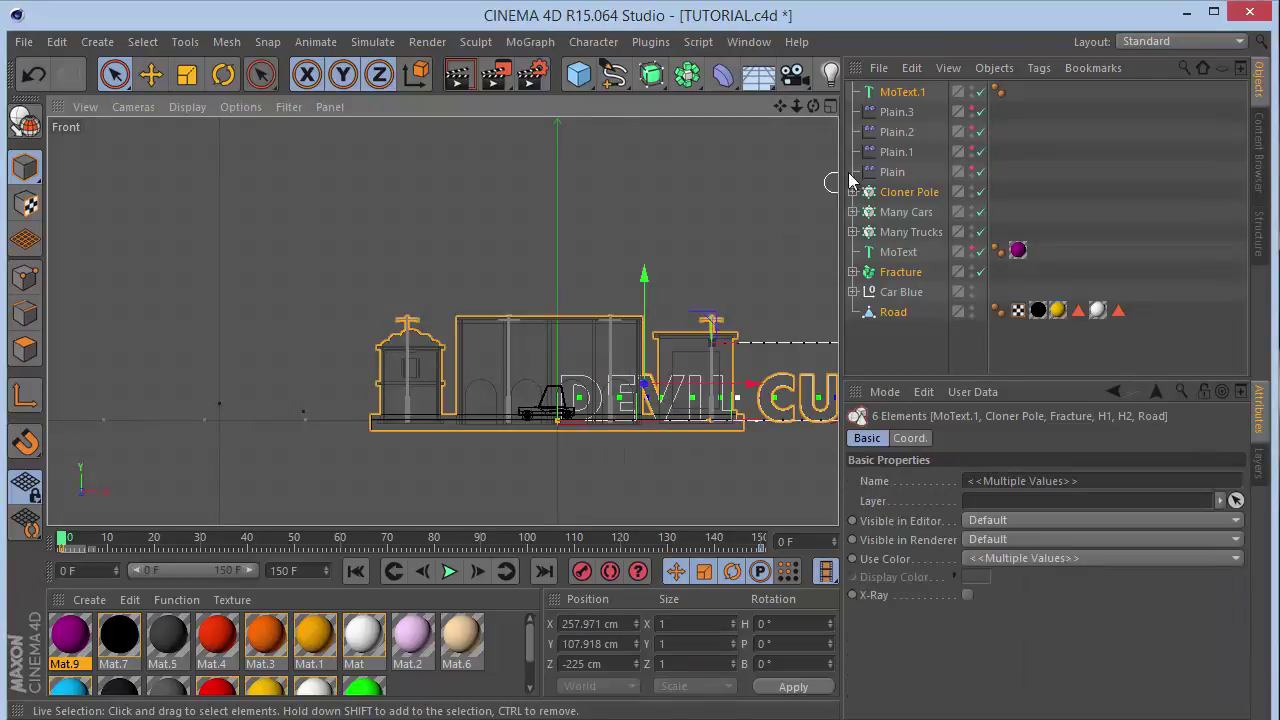
click(900, 91)
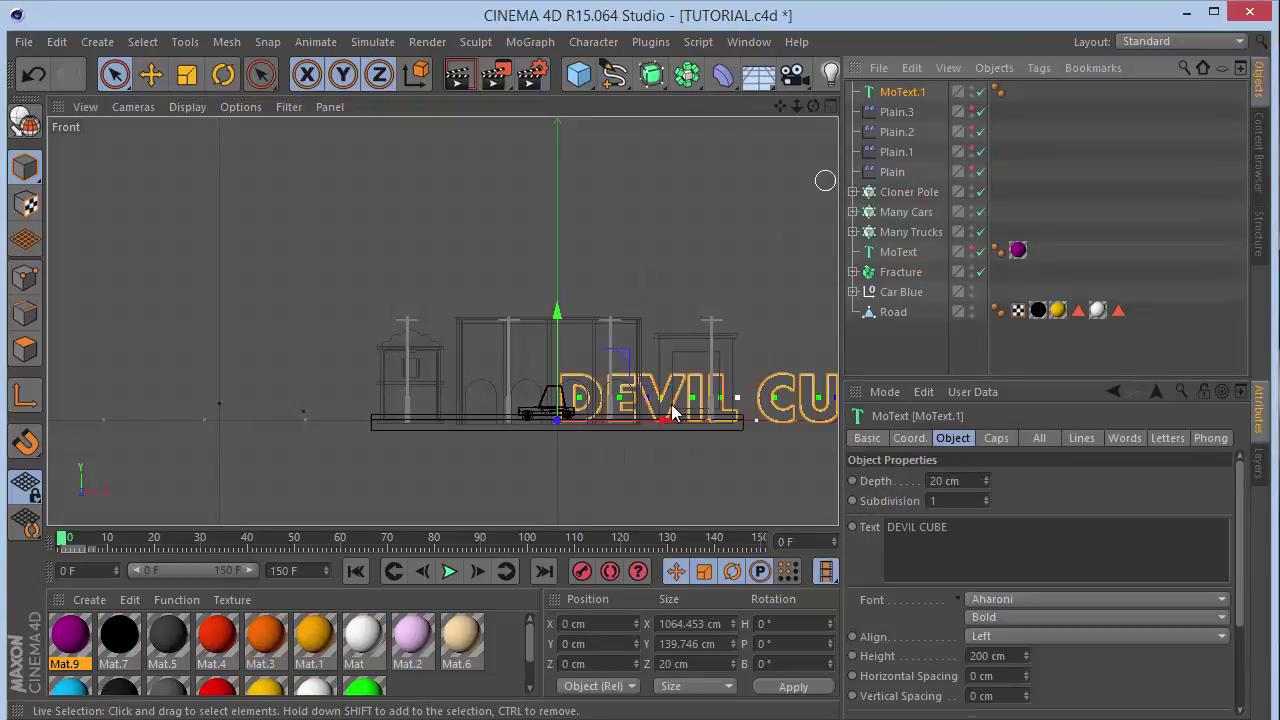
click(530, 42)
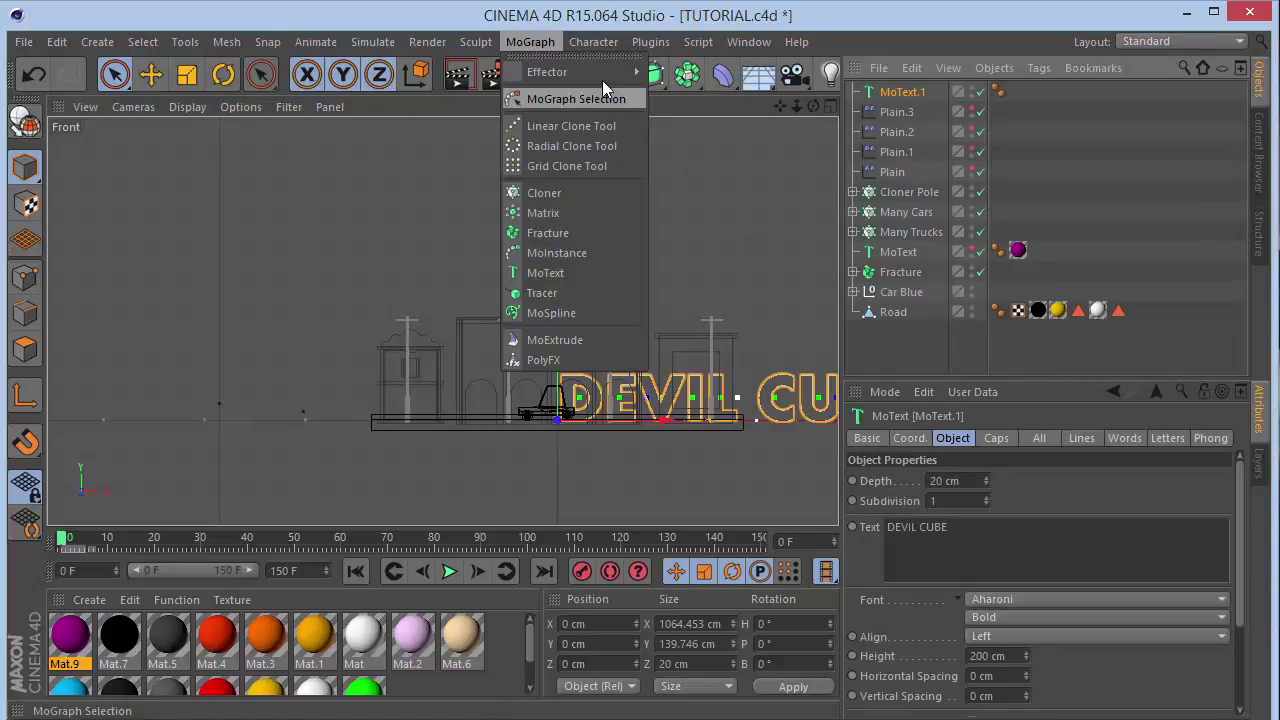
alt+click(583, 194)
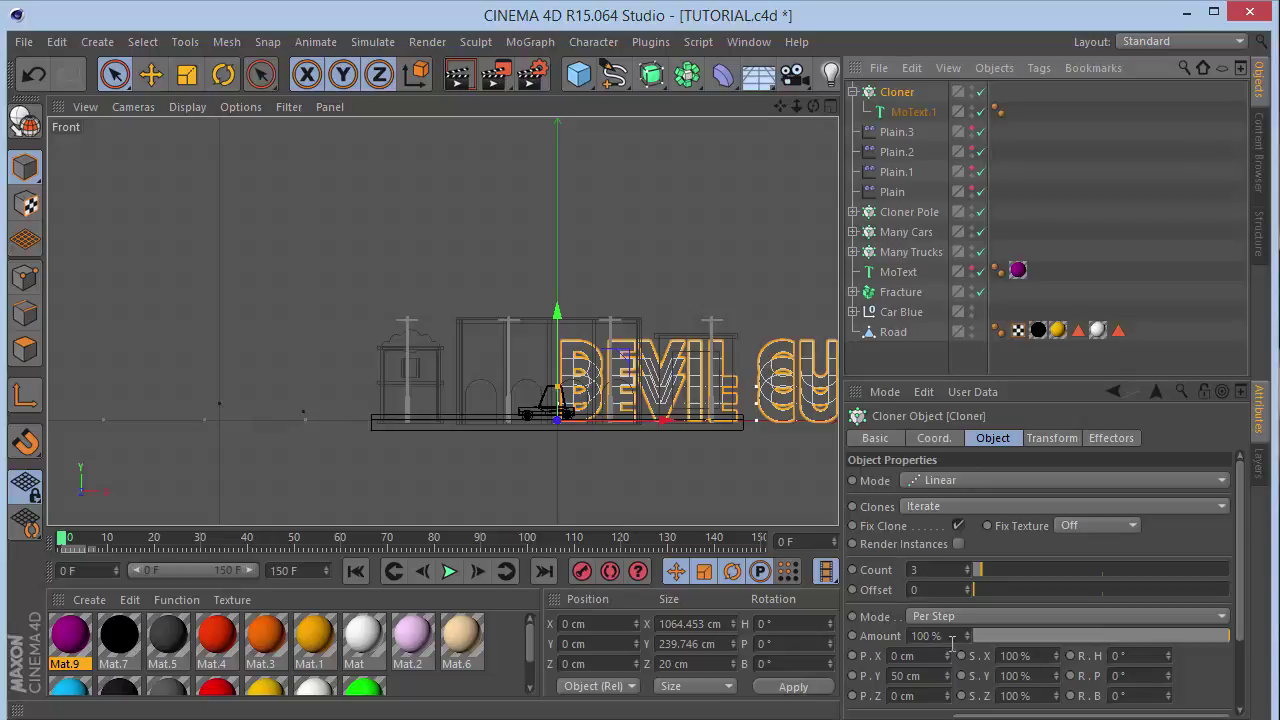
click(966, 566)
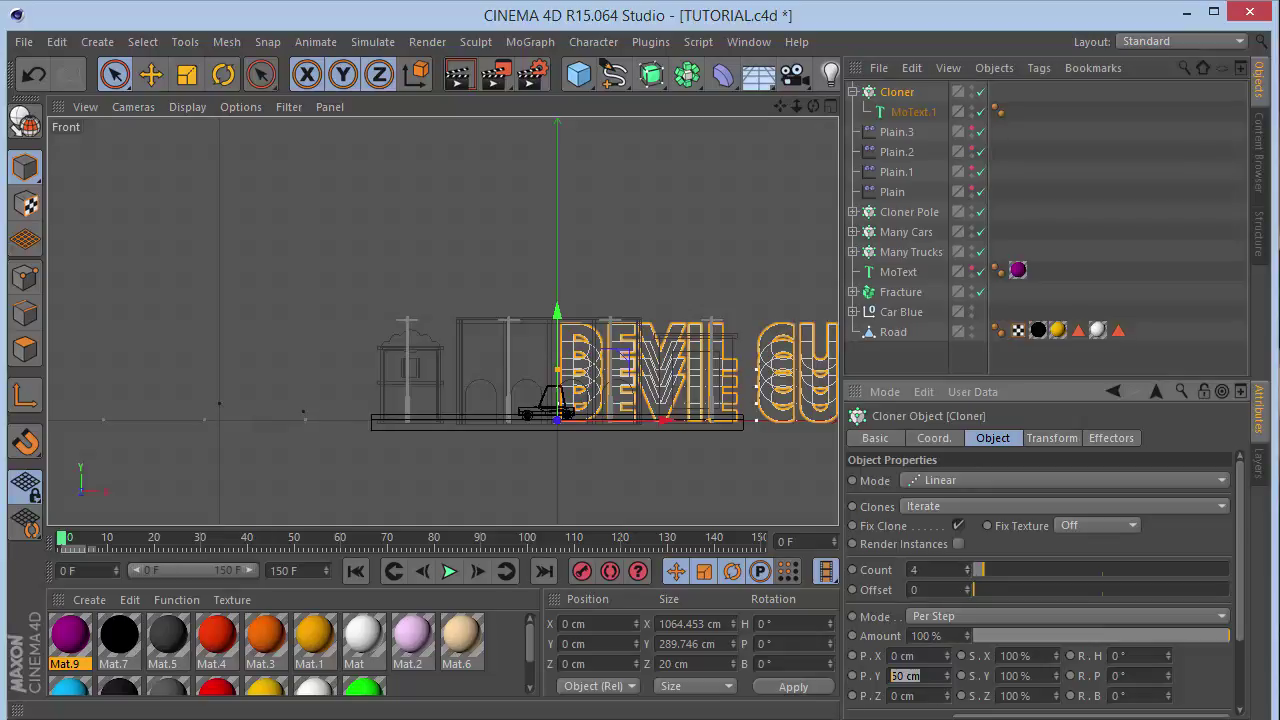
Disable the Plain.2 and Plain.3 effectors so the buildings show at full size beyond the road.
click(971, 128)
click(980, 150)
mouse_move(797, 106)
mouse_down()
mouse_move(740, 106)
mouse_move(790, 108)
mouse_up()
Move the Cloner holding the new text along X to about -1585 cm, into the gap between the building groups.
click(905, 111)
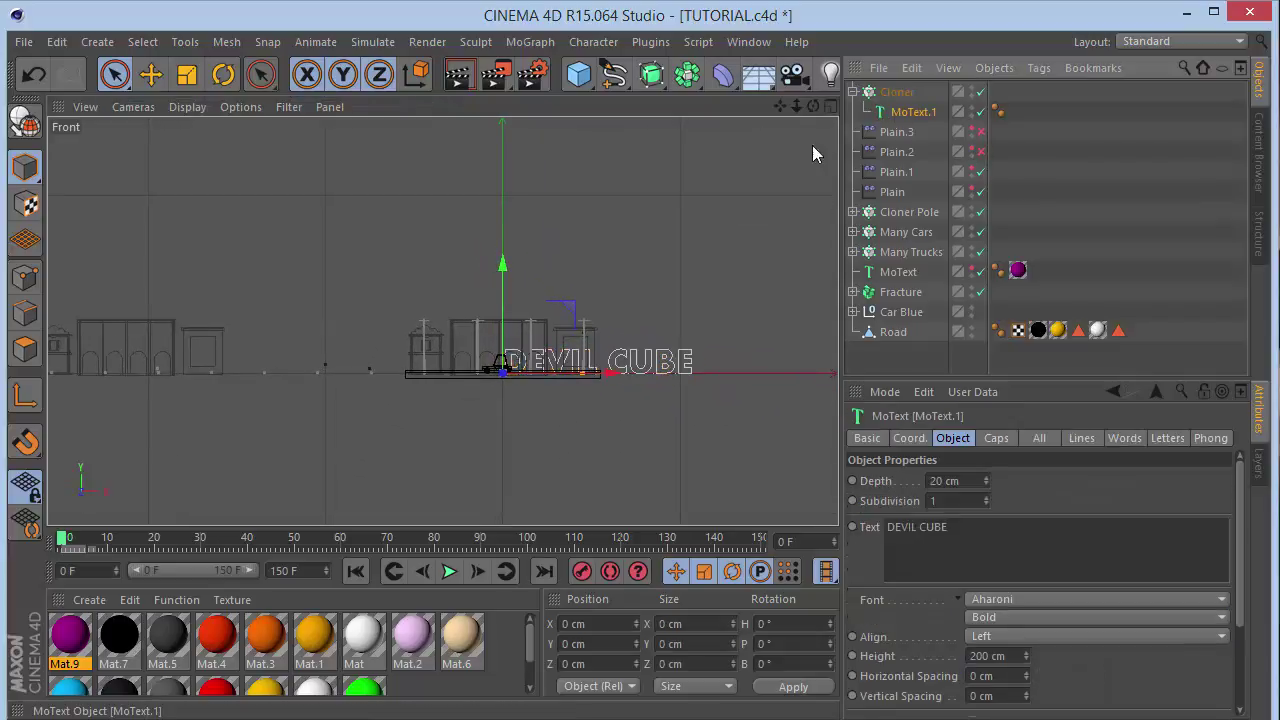
drag(557, 379, 315, 397)
key(ctrl+z)
click(905, 92)
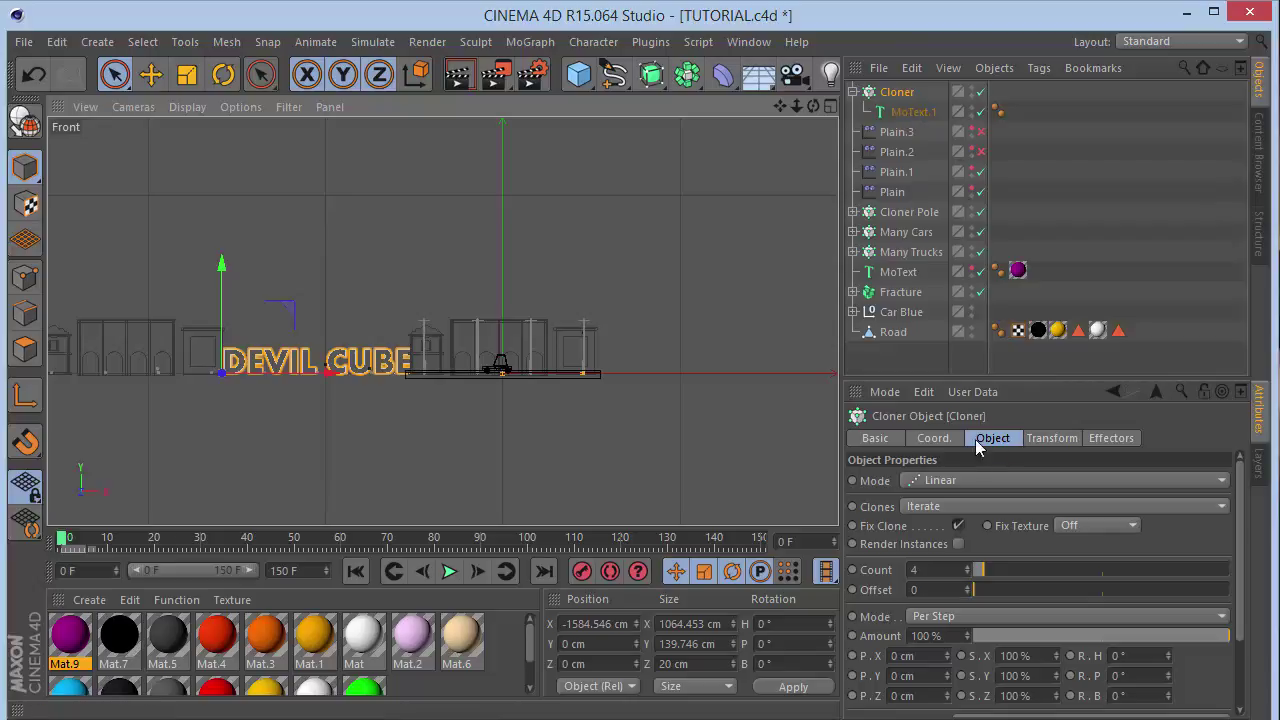
Set the height of the text inside the Cloner to 170 cm and its depth to 150 cm.
click(899, 107)
click(998, 656)
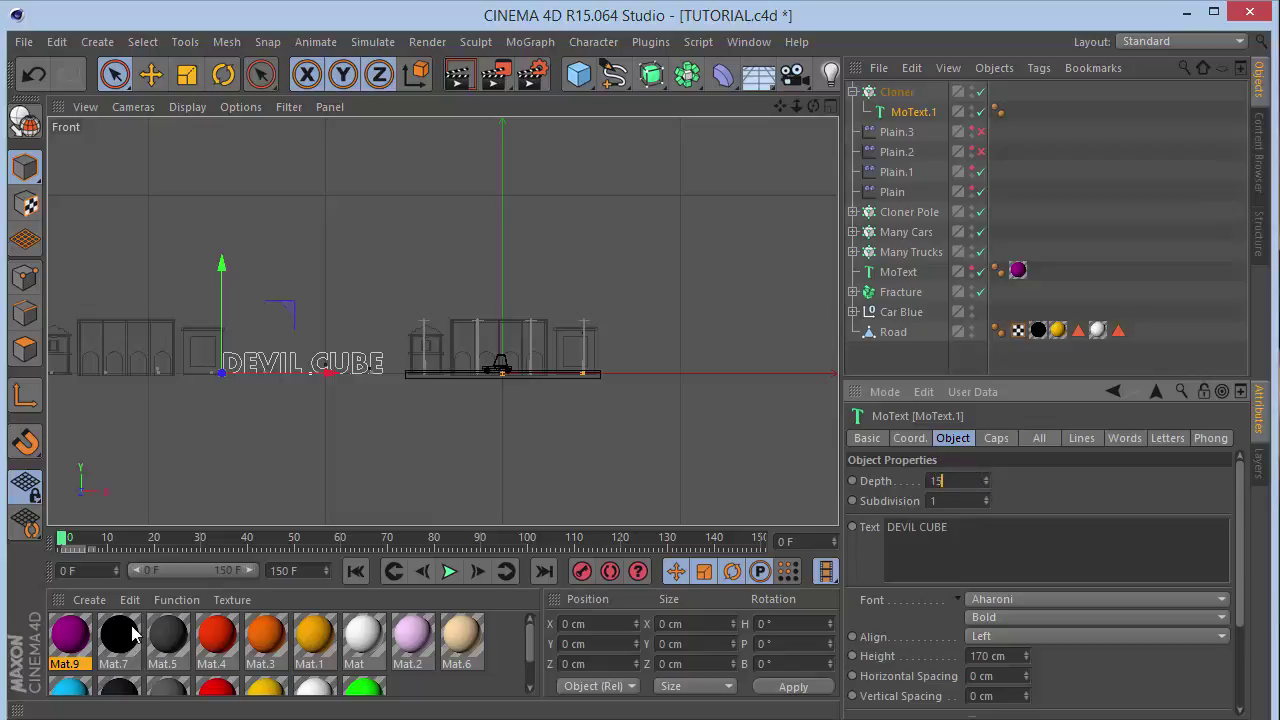
In the Top view, move the text's Cloner along Z to about -136 cm so it lines up with the buildings.
key(F2)
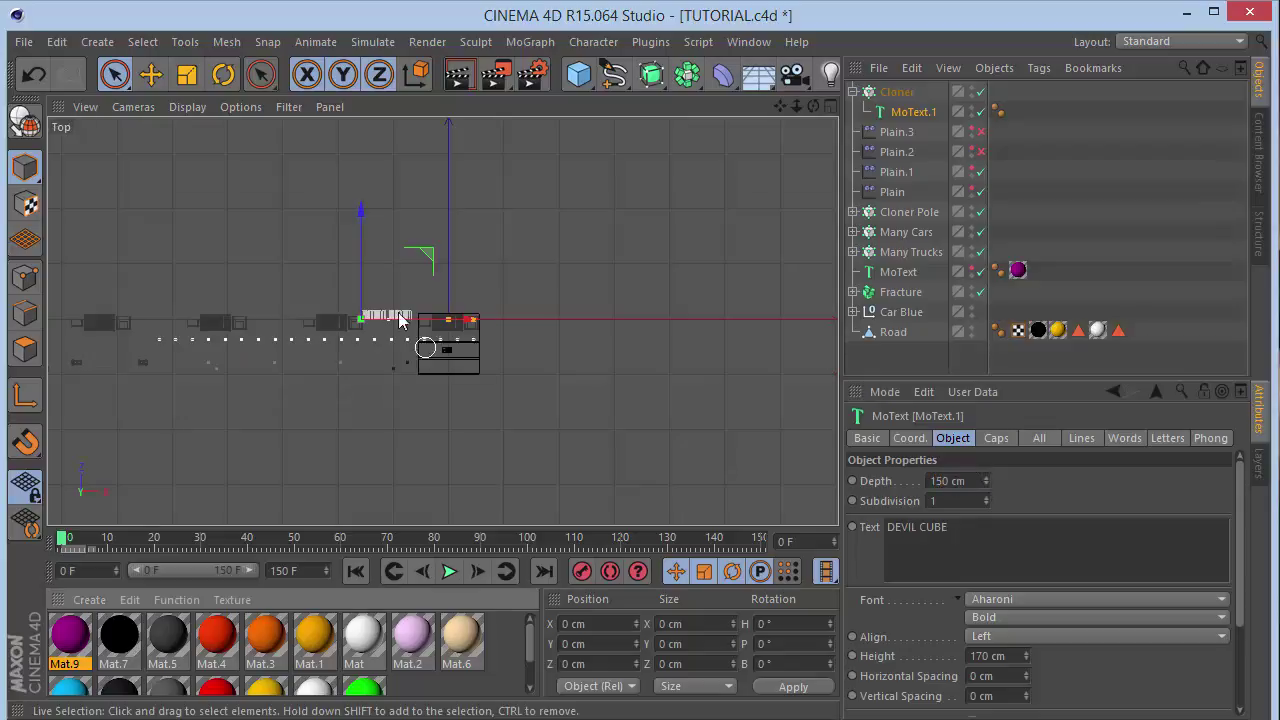
scroll(363, 257, up, 5)
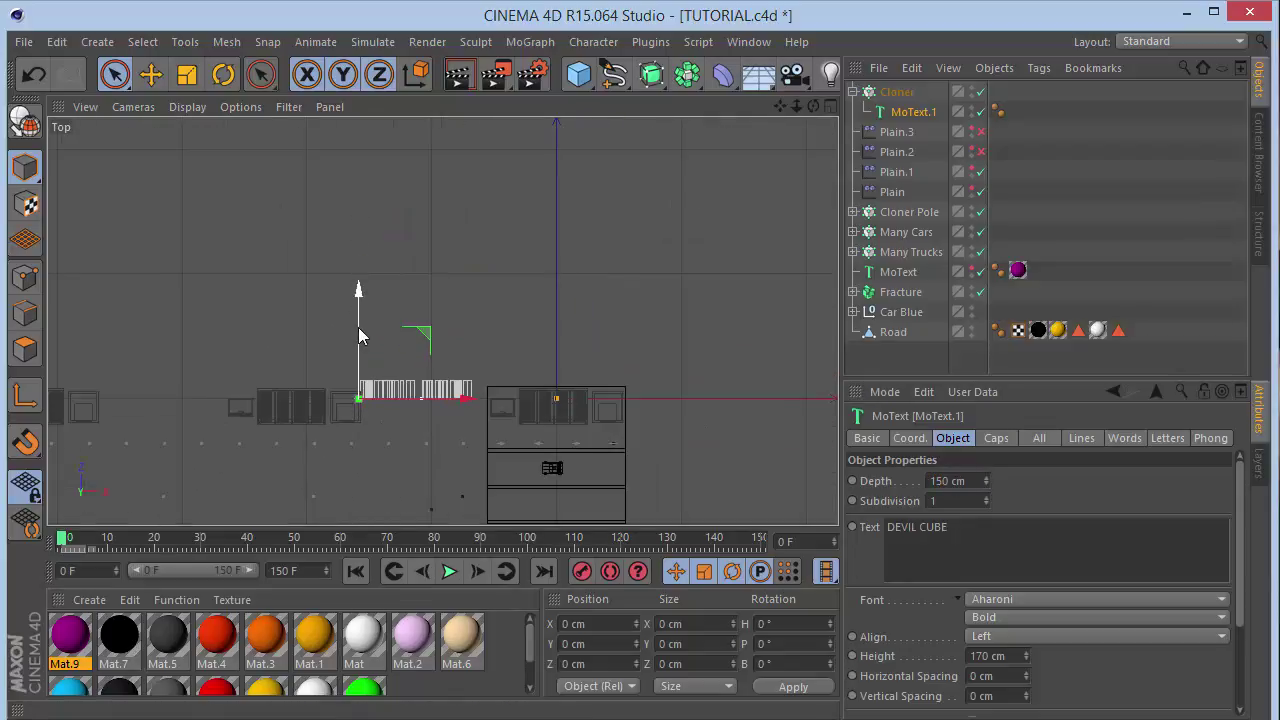
click(896, 92)
drag(370, 338, 366, 357)
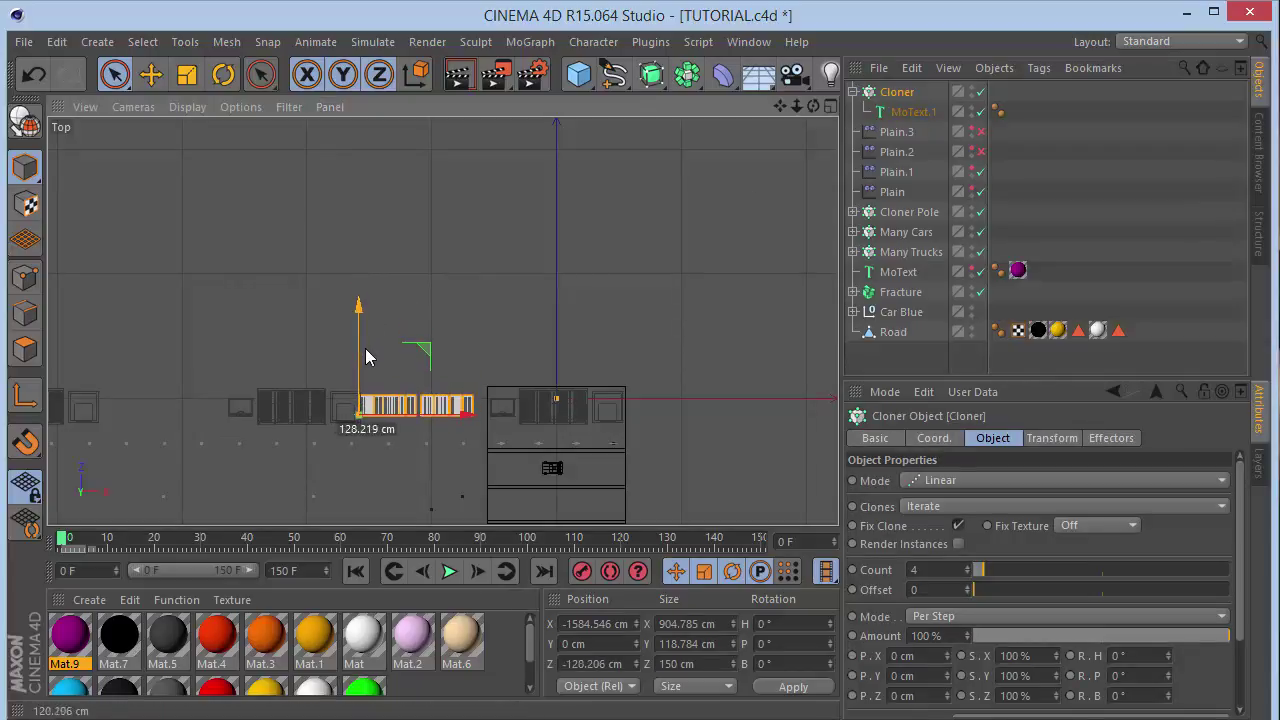
In the Front view, shift the text's Cloner along X to about -1509 cm to center it between the building groups.
key(F4)
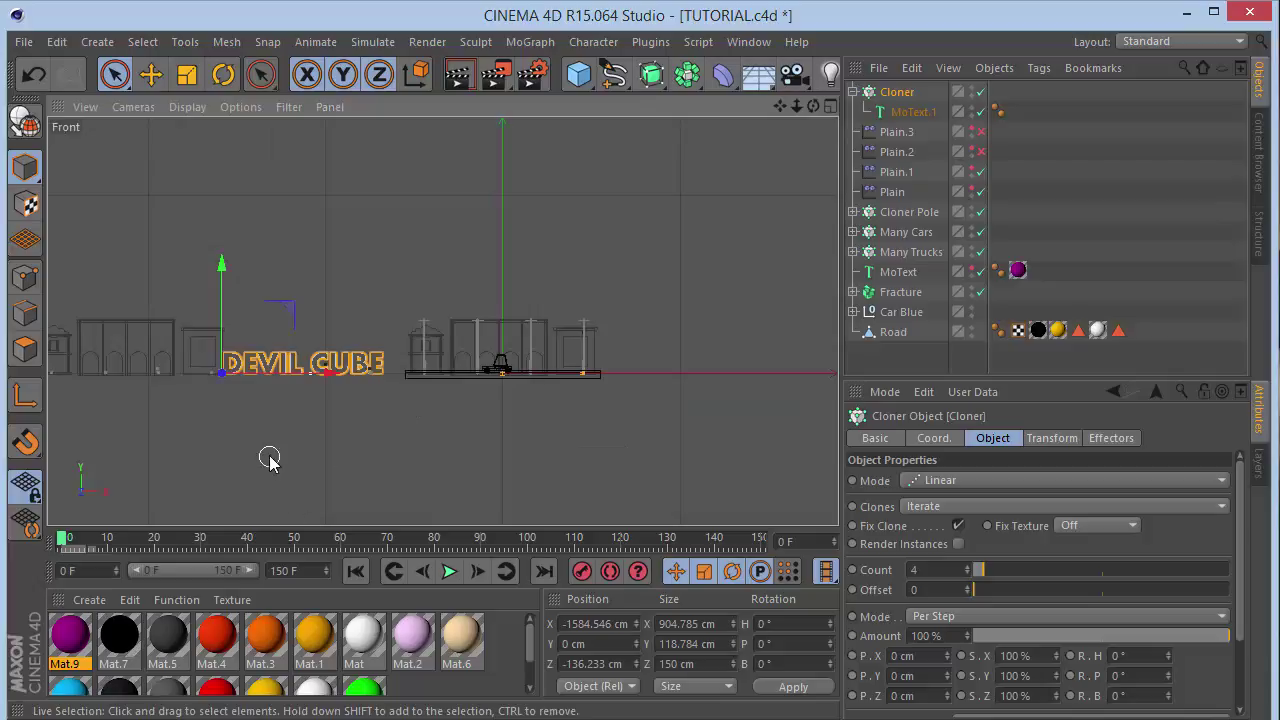
scroll(252, 367, up, 3)
drag(280, 397, 316, 398)
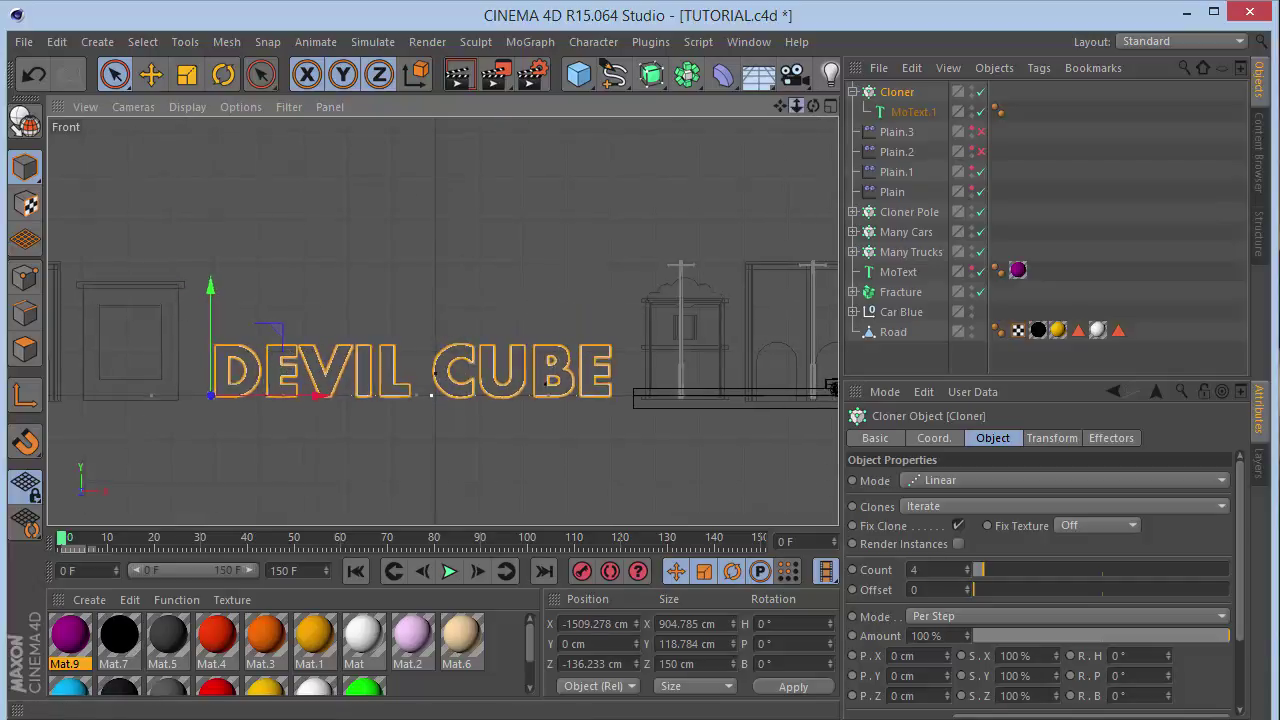
drag(805, 102, 846, 106)
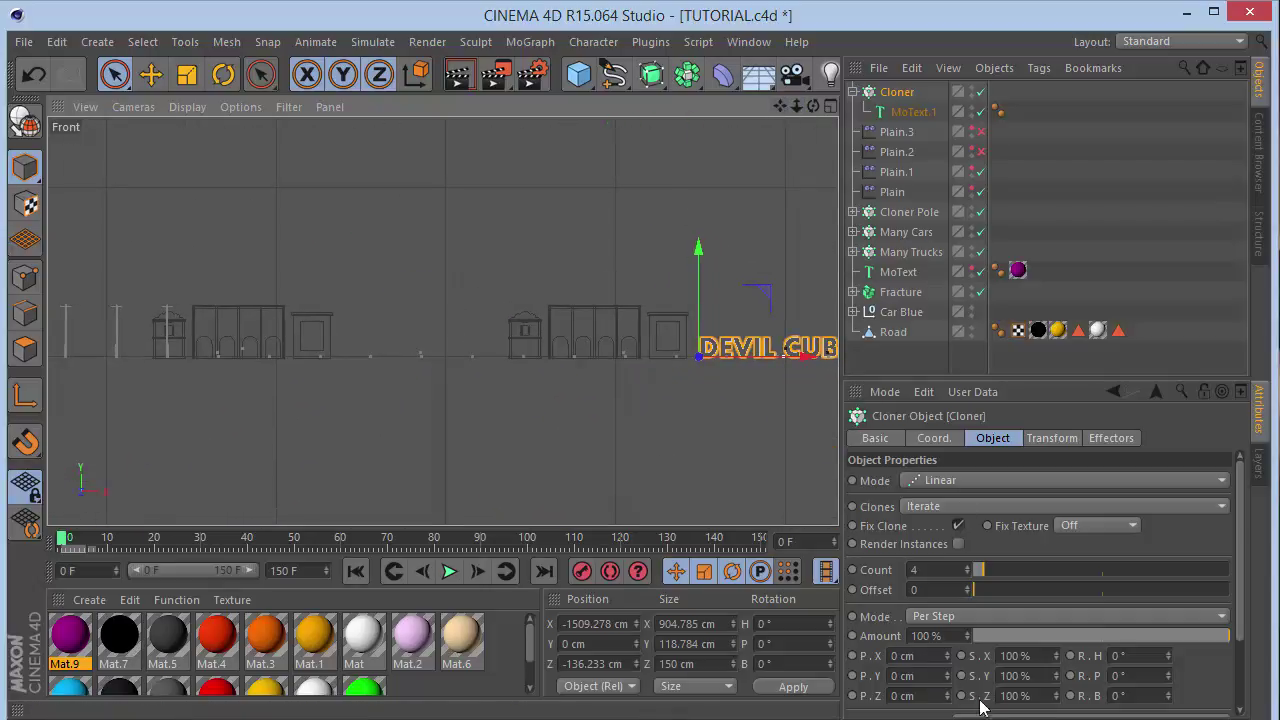
Space the Cloner's DEVIL CUBE copies -2095 cm apart along X per step so they fall between the building groups.
drag(946, 656, 733, 656)
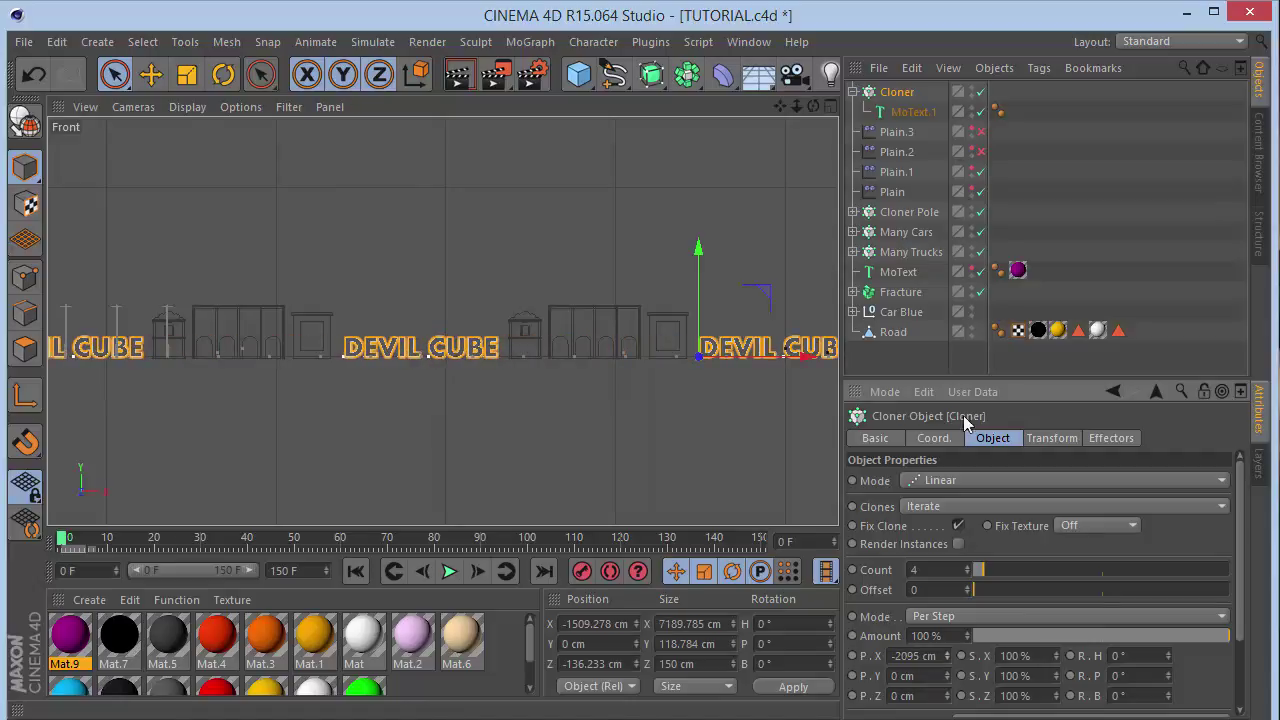
drag(780, 105, 347, 152)
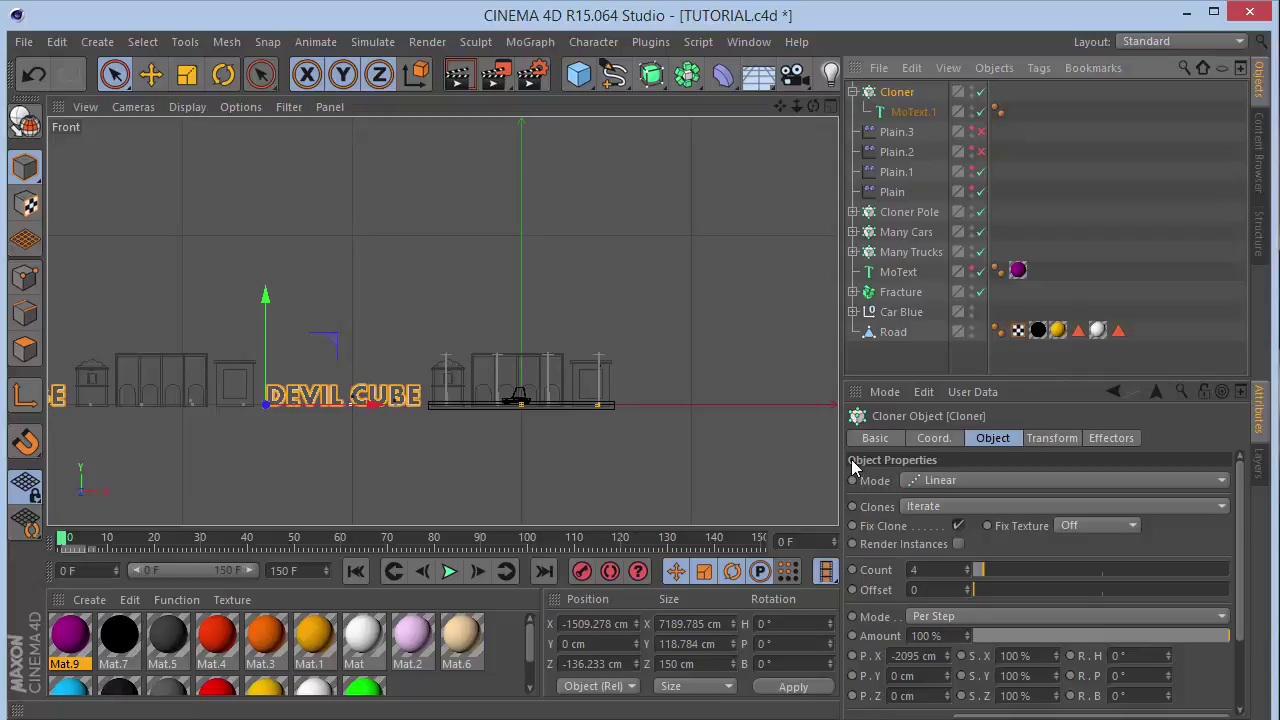
Assign the Plain.2 and Plain.3 effectors to the letters of the MoText.1 object.
click(913, 113)
click(1166, 439)
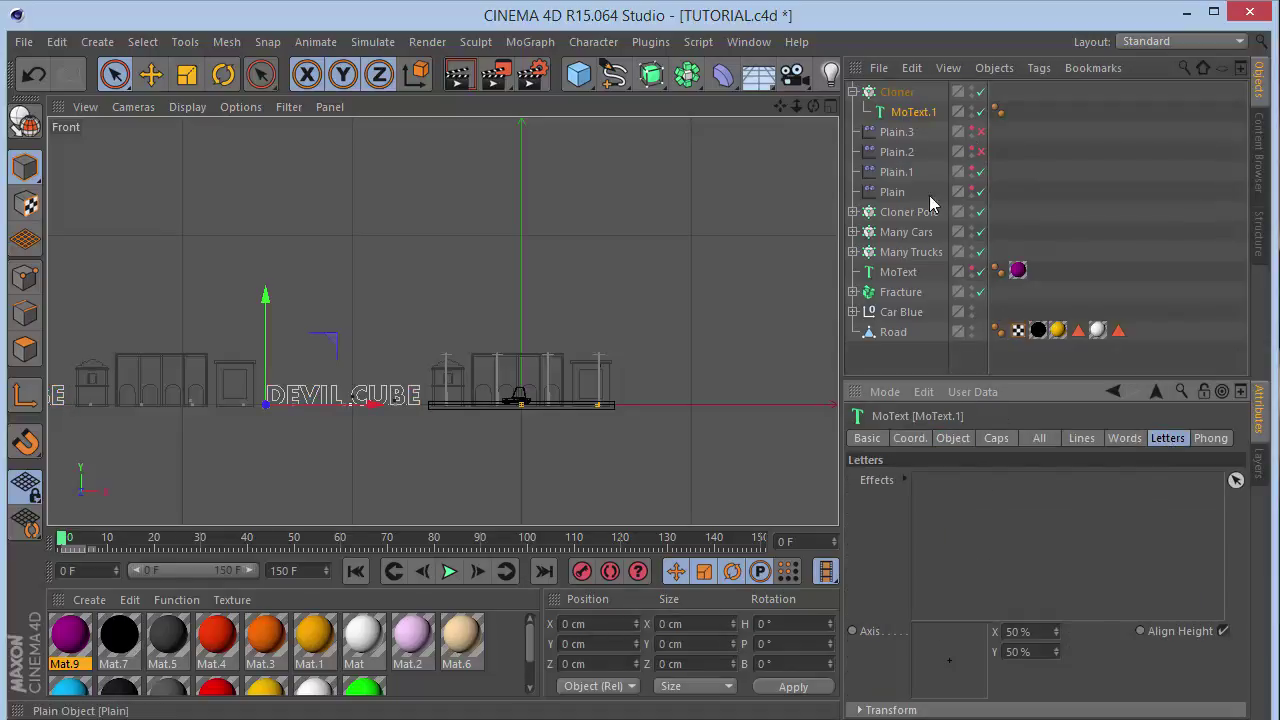
drag(918, 160, 945, 487)
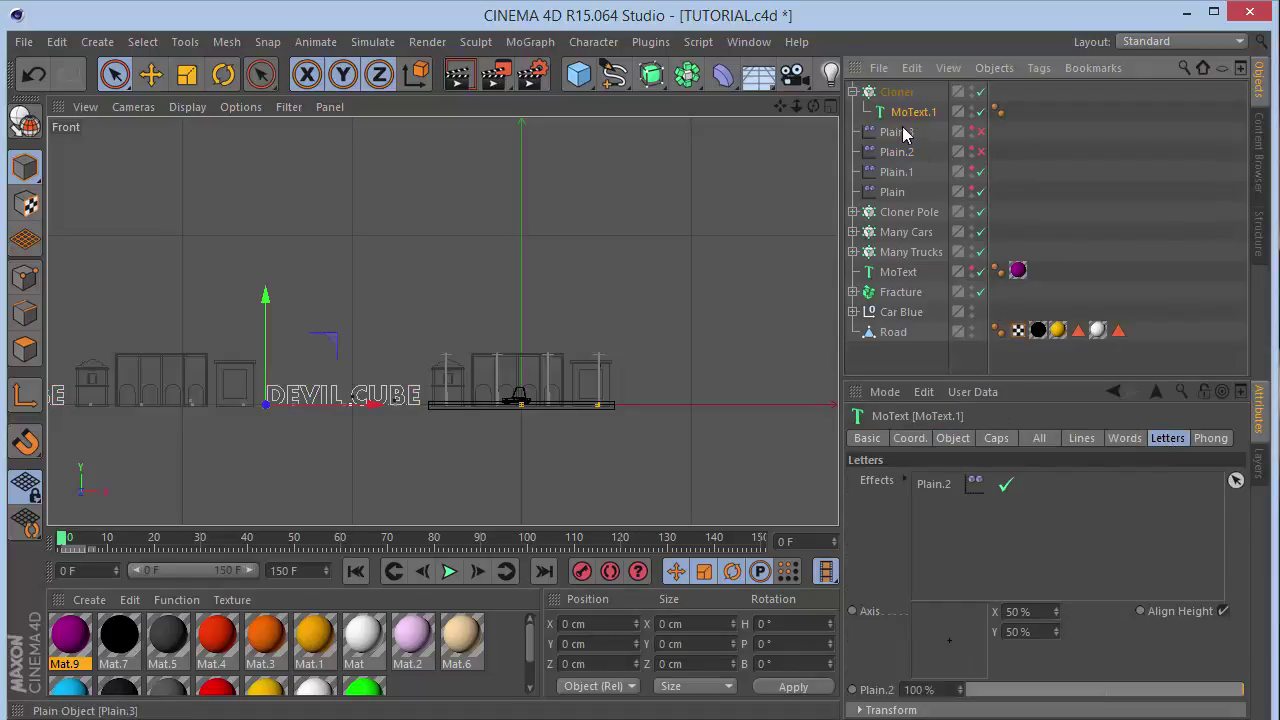
drag(955, 560, 981, 479)
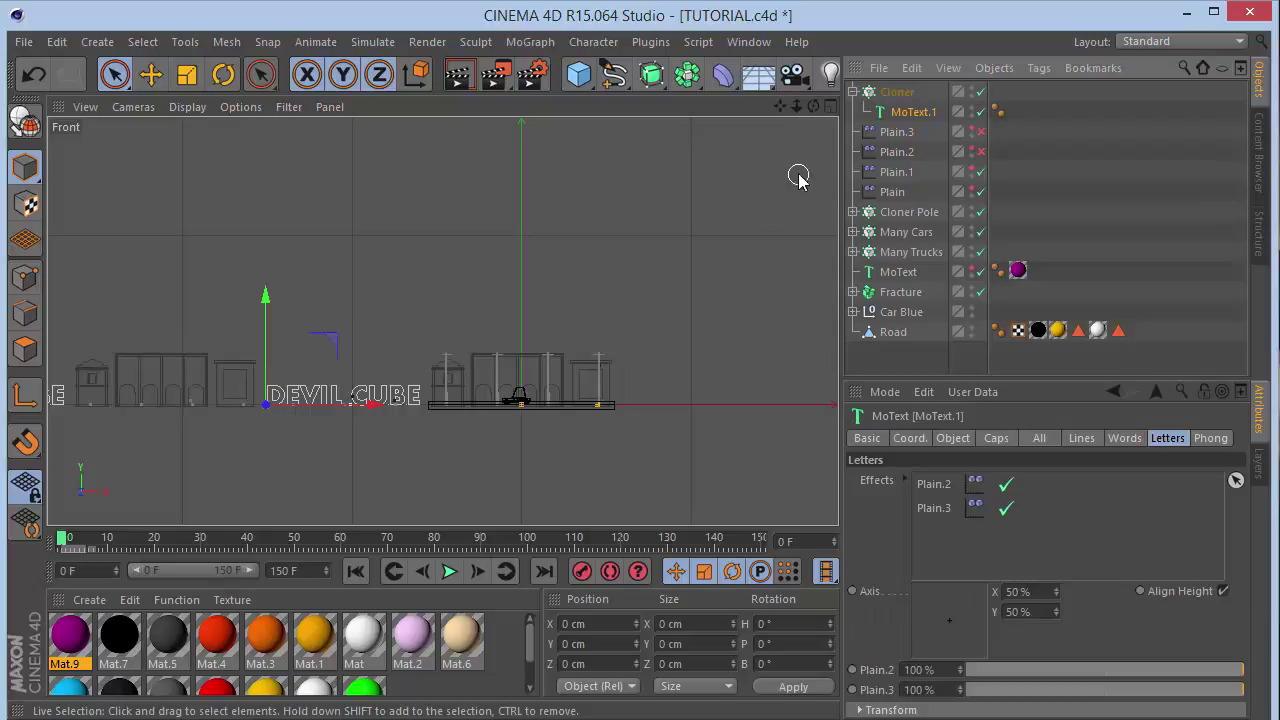
Keyframe the text Cloner's X position at frame 0 and set that key's interpolation to Linear.
click(888, 92)
click(935, 441)
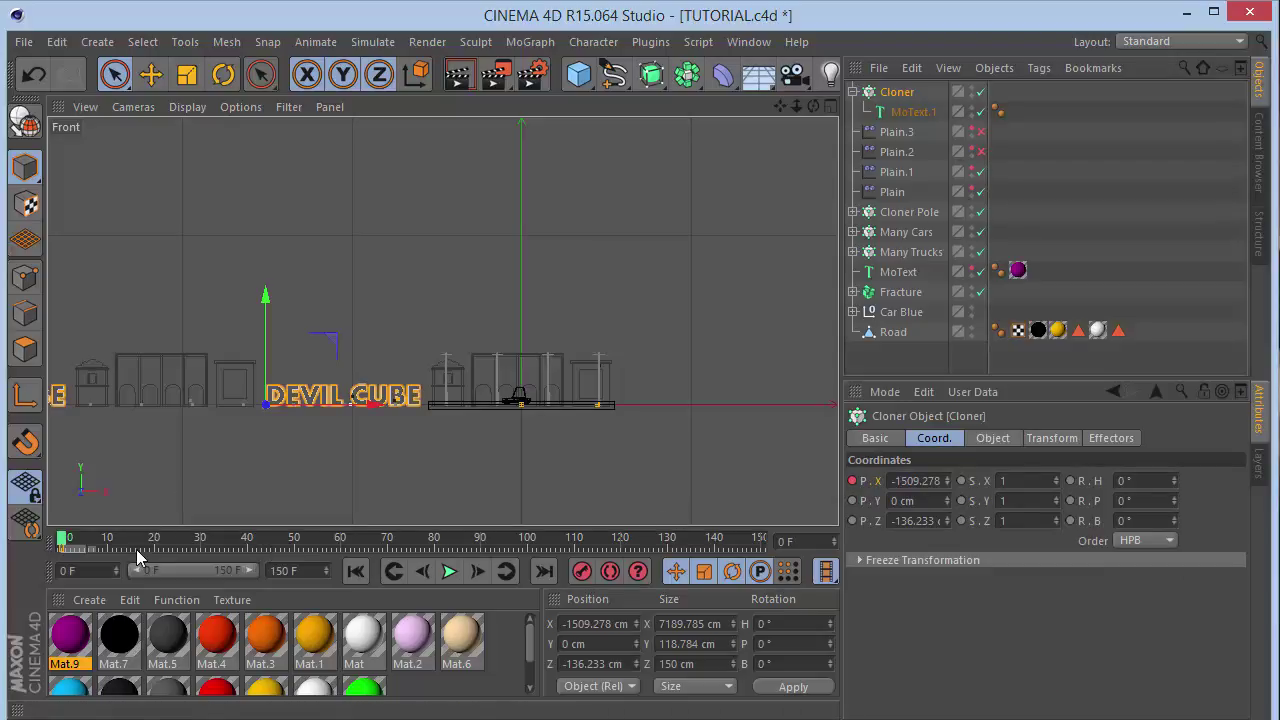
drag(137, 550, 57, 550)
click(1000, 504)
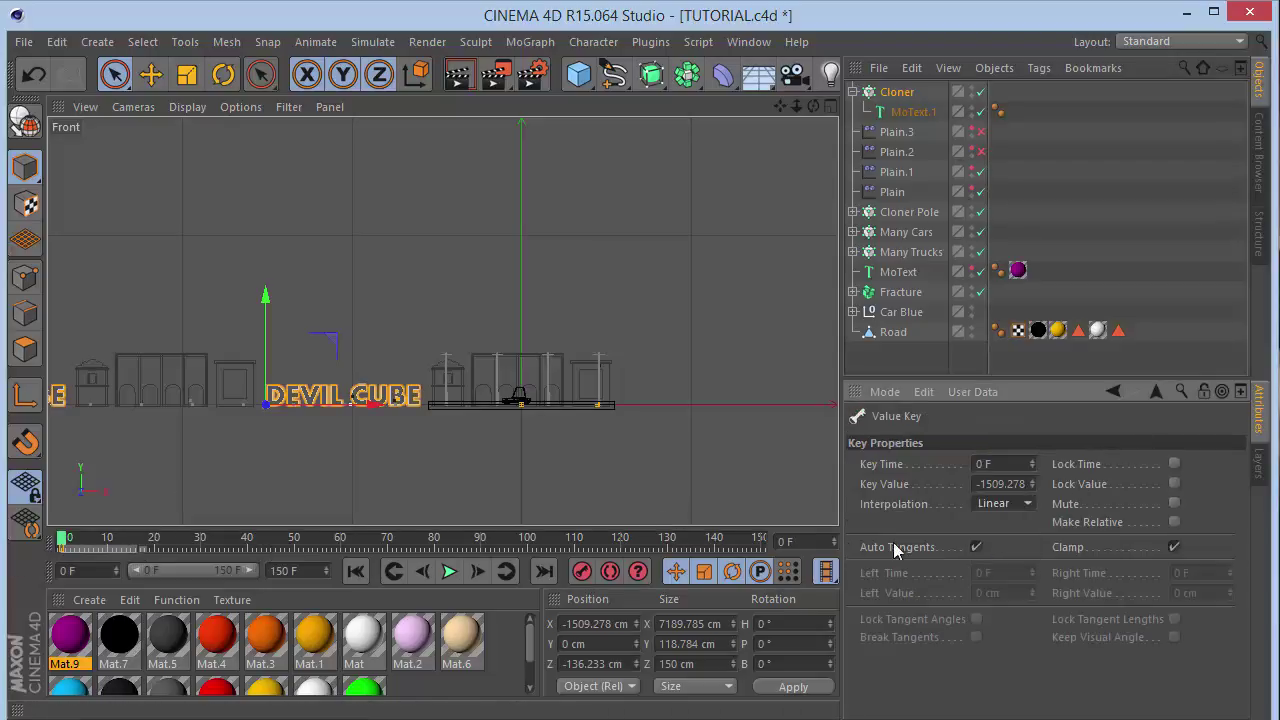
At frame 150, move the text Cloner along X to about 6867 cm, beside the buildings' final position.
click(758, 540)
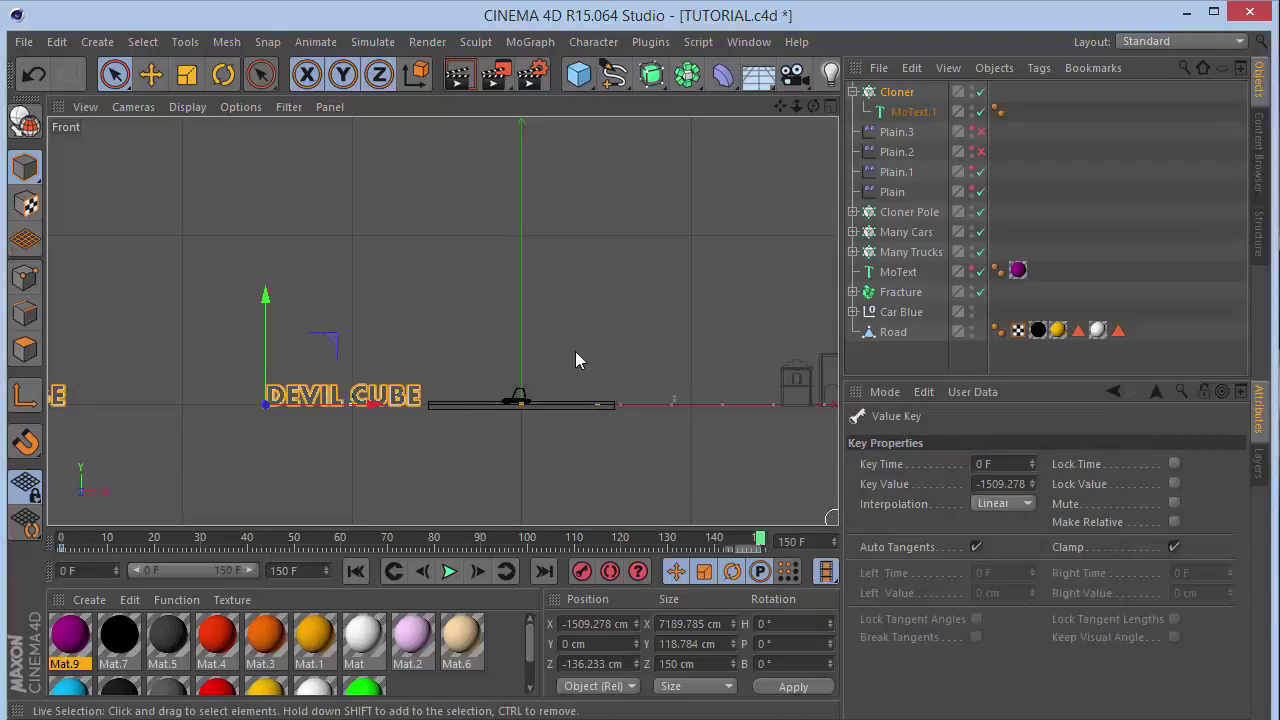
drag(369, 406, 1279, 390)
drag(706, 414, 749, 414)
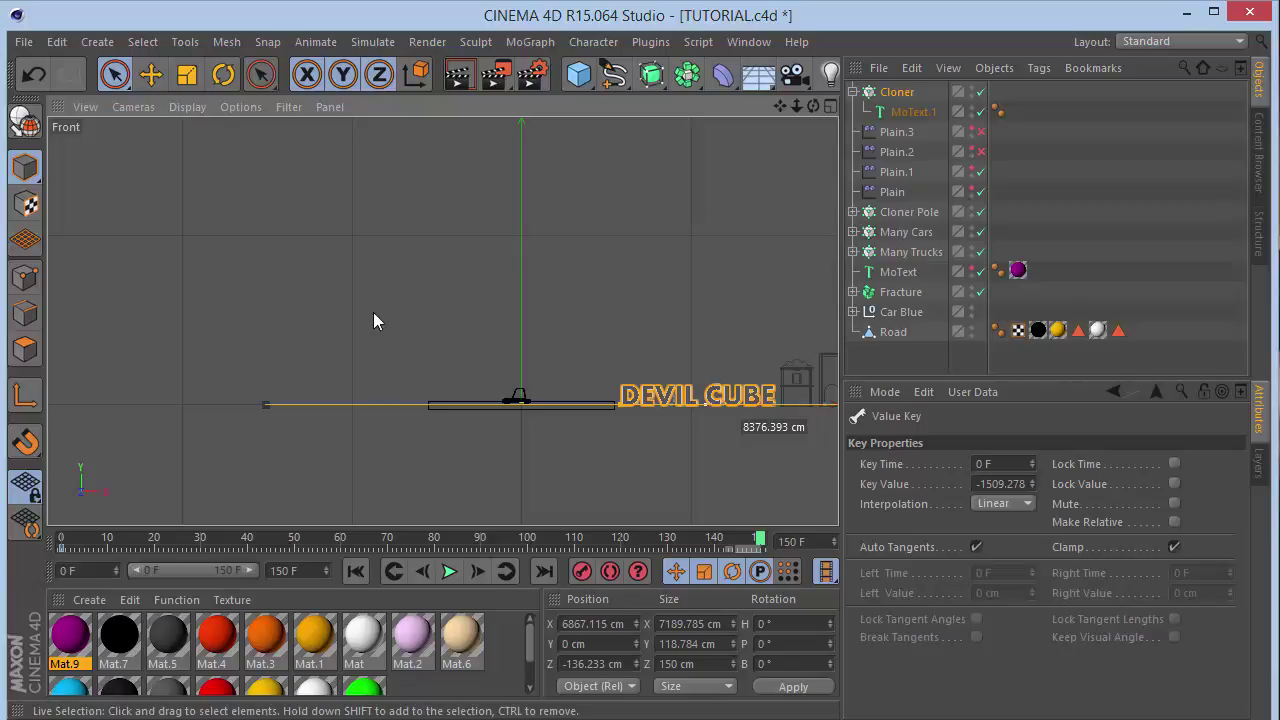
drag(797, 106, 657, 83)
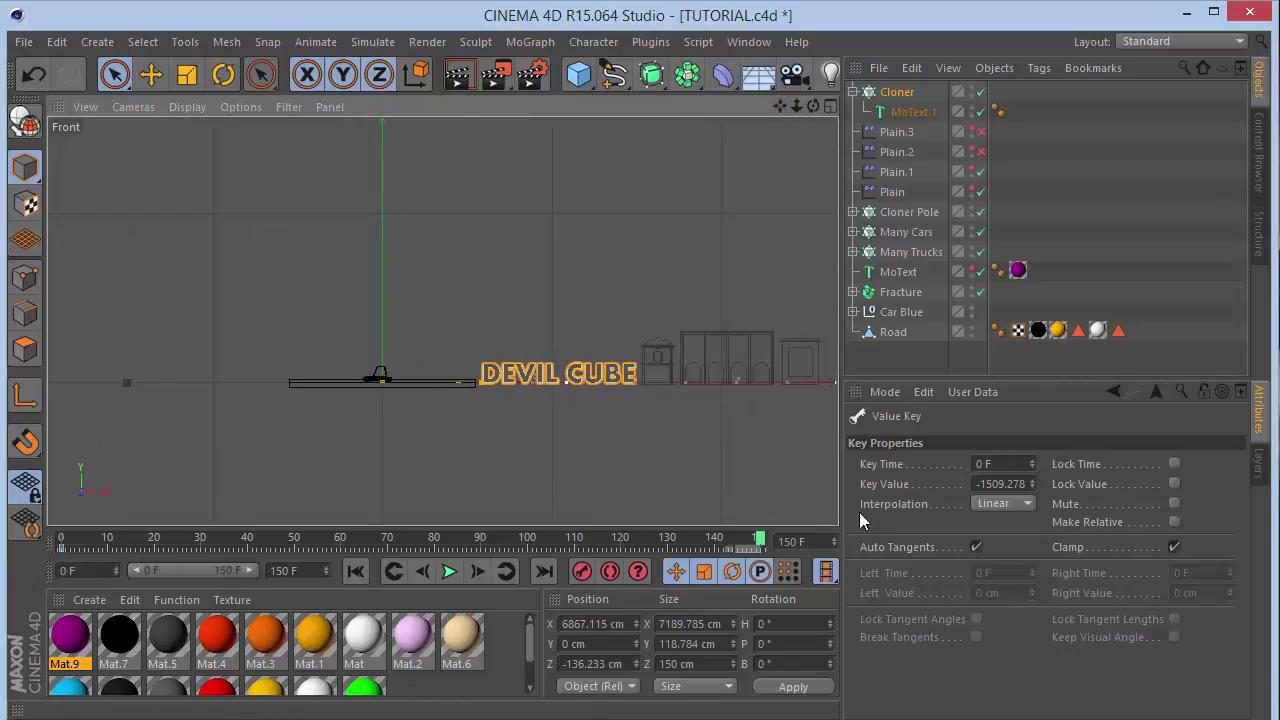
Keyframe the text Cloner's X position at frame 150 with Linear interpolation.
click(872, 89)
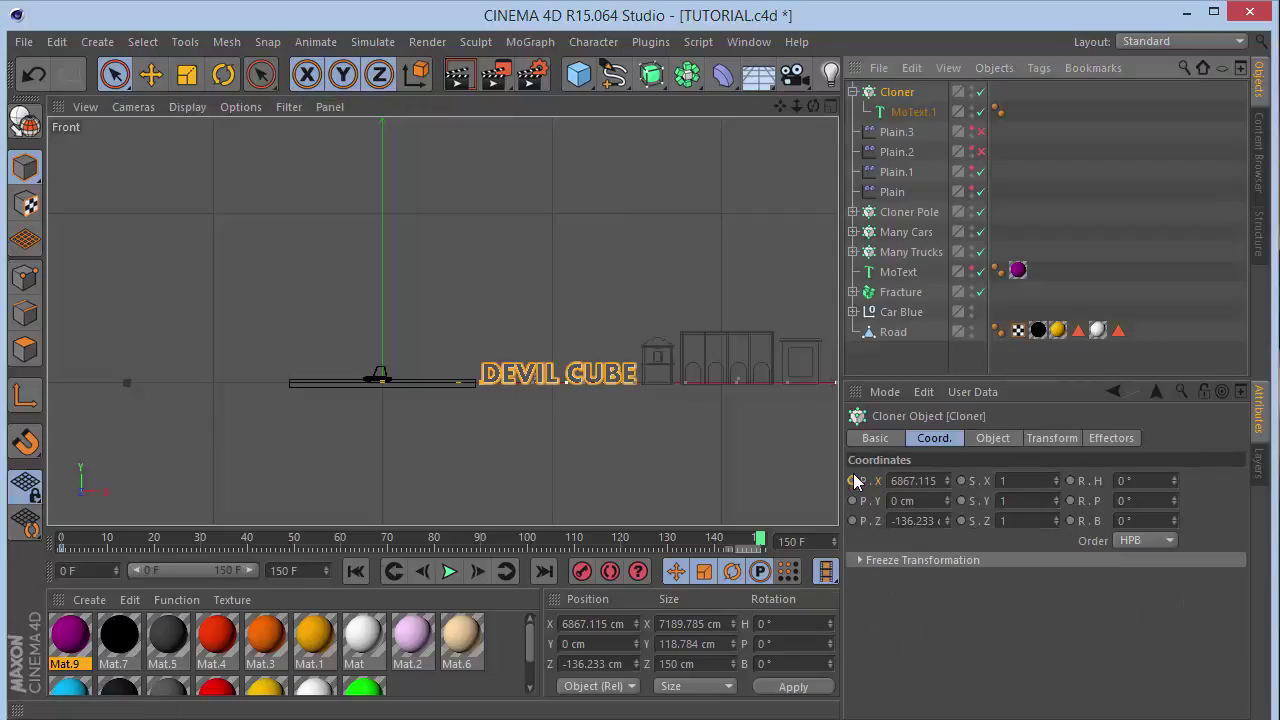
ctrl+click(853, 480)
drag(757, 547, 784, 547)
key(ctrl+z)
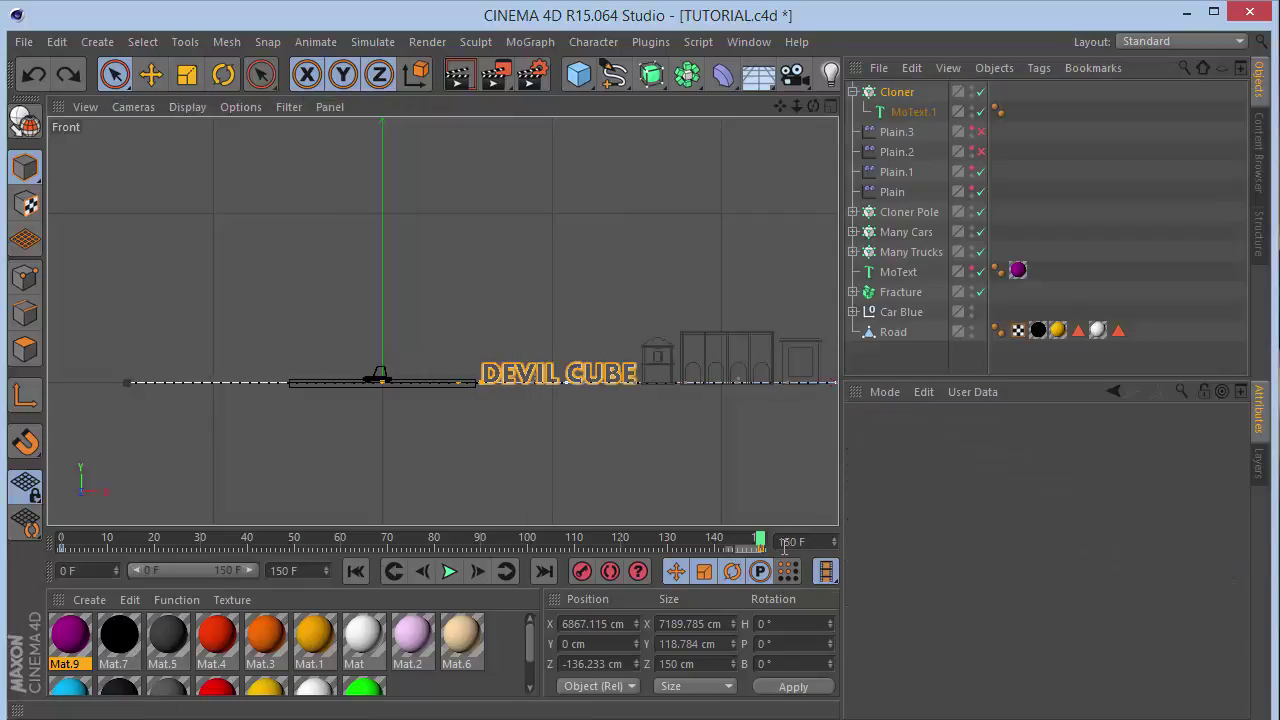
key(ctrl+y)
click(1011, 502)
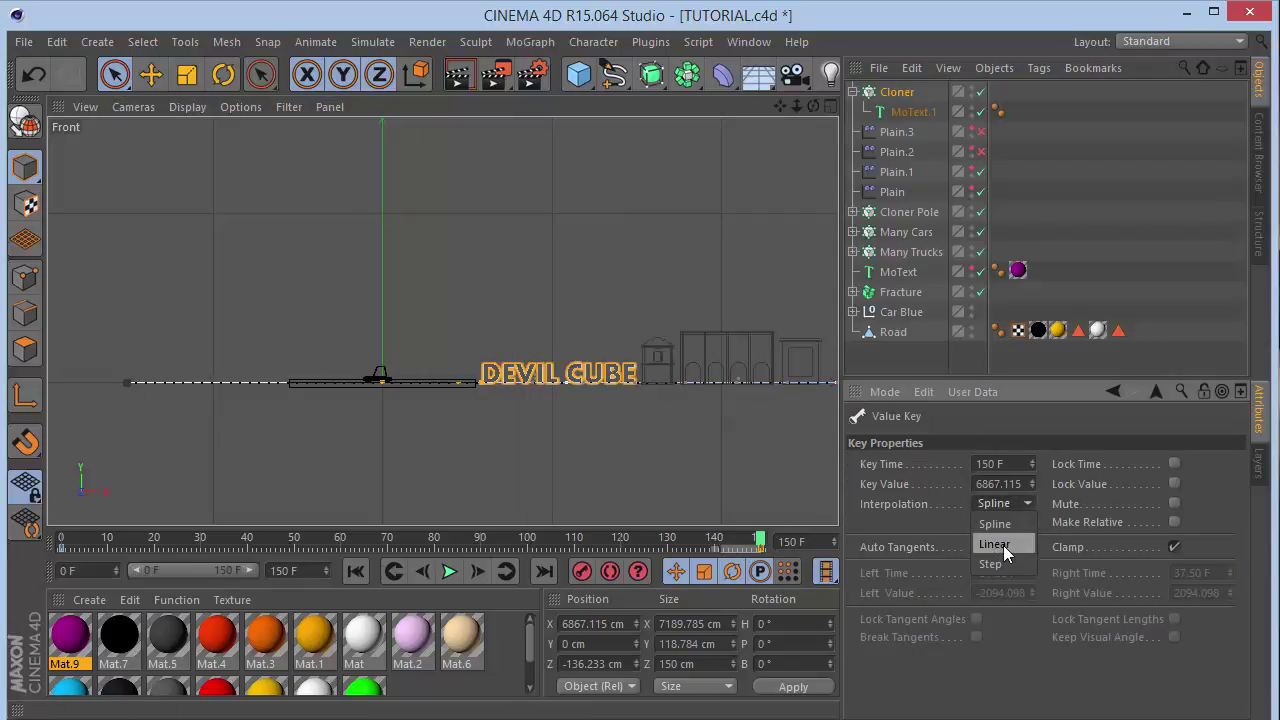
Enable the Plain.2 and Plain.3 effectors and preview the text animation in the perspective view, stopping at frame 83.
drag(763, 542, 5, 610)
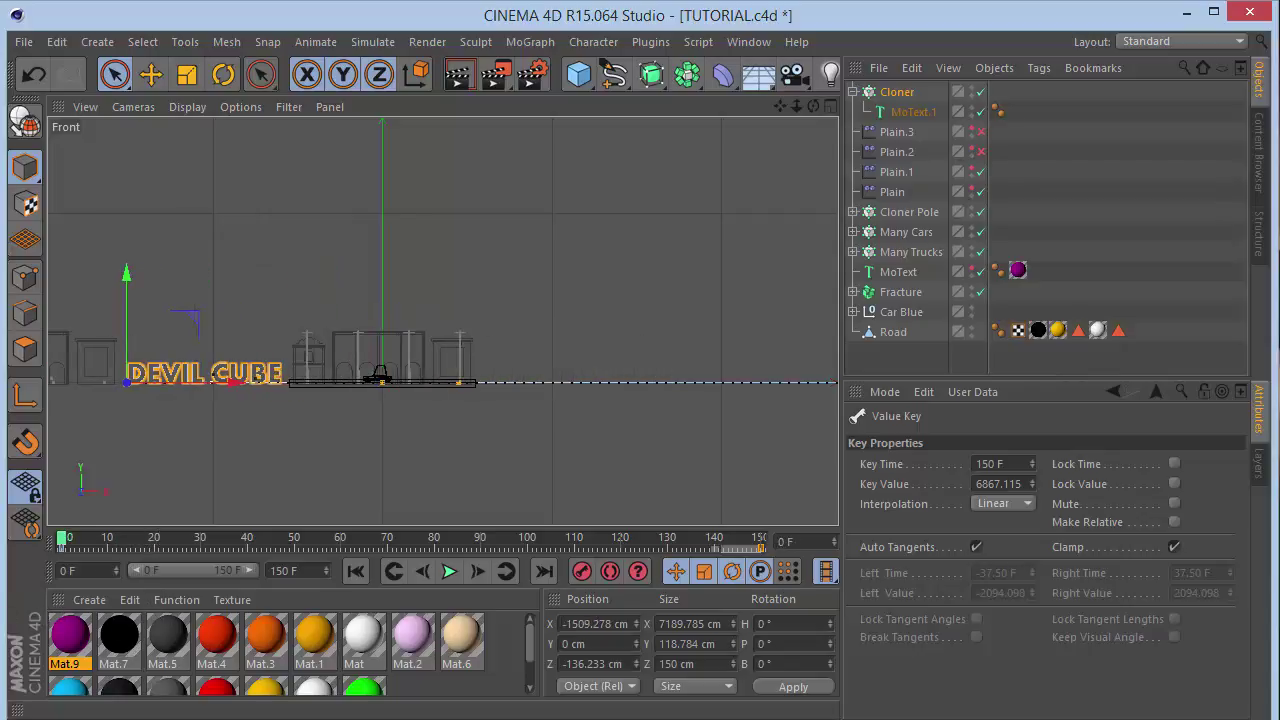
key(F1)
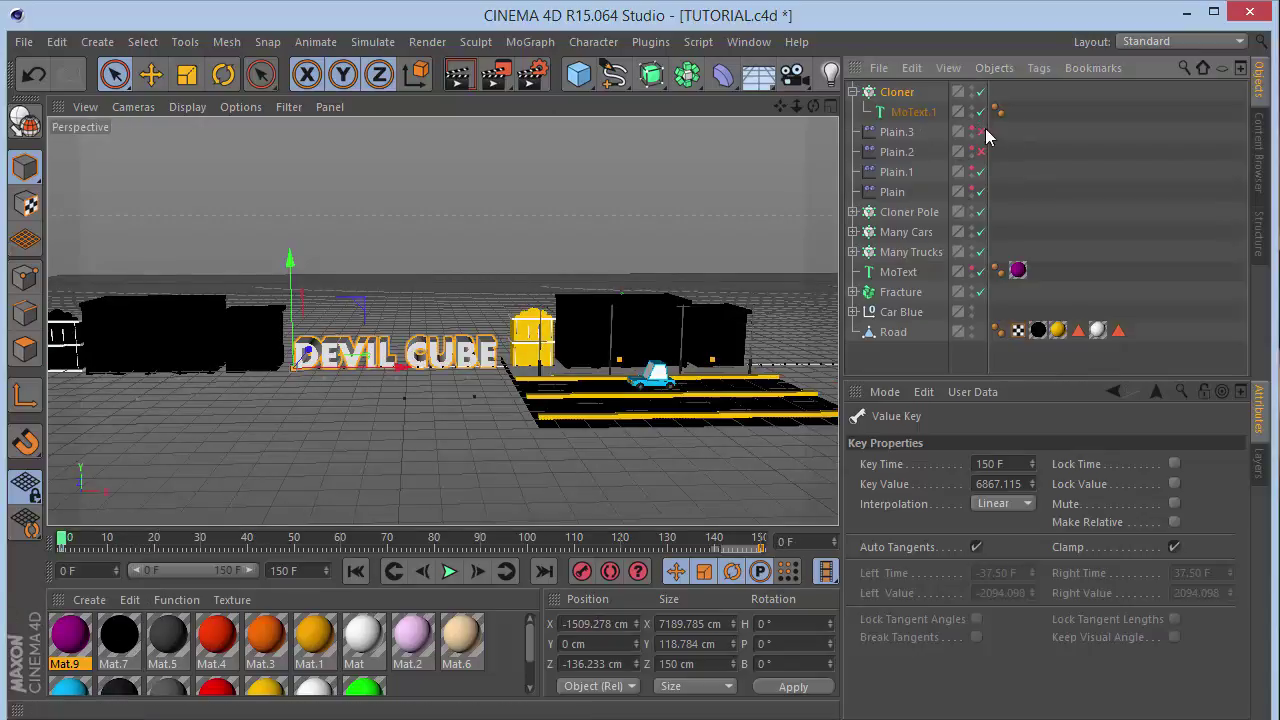
click(981, 150)
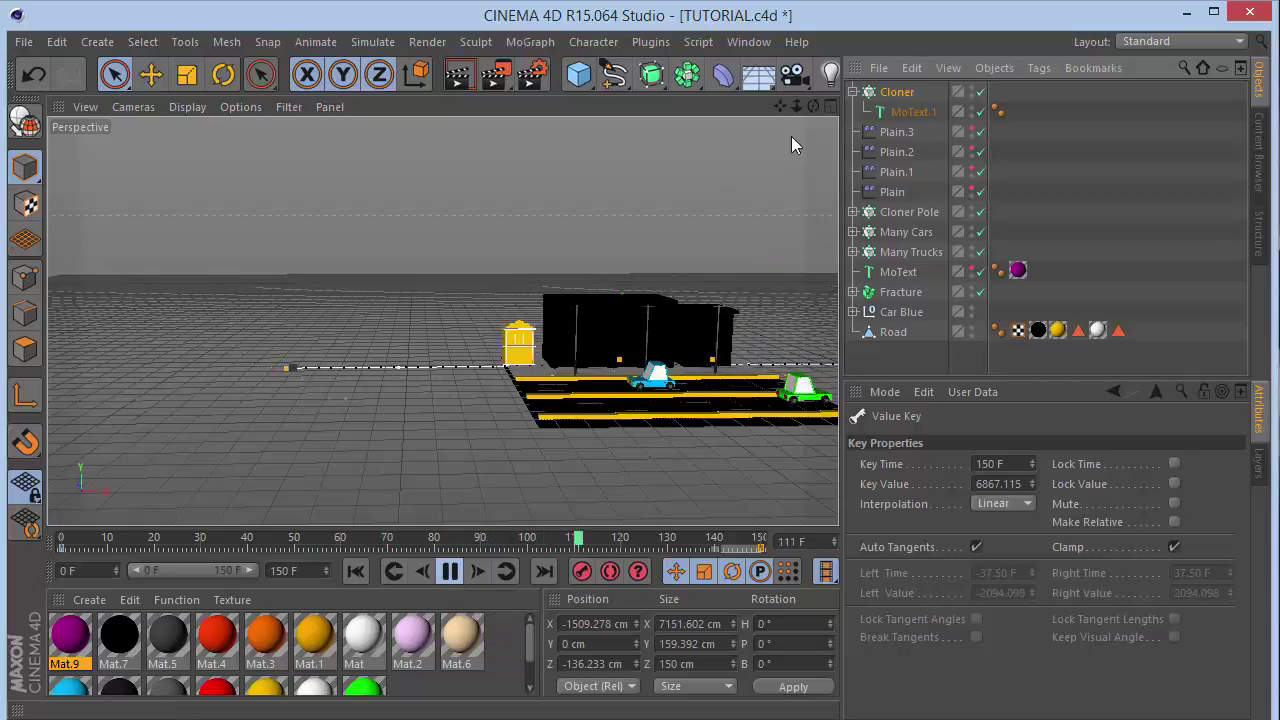
drag(782, 109, 813, 112)
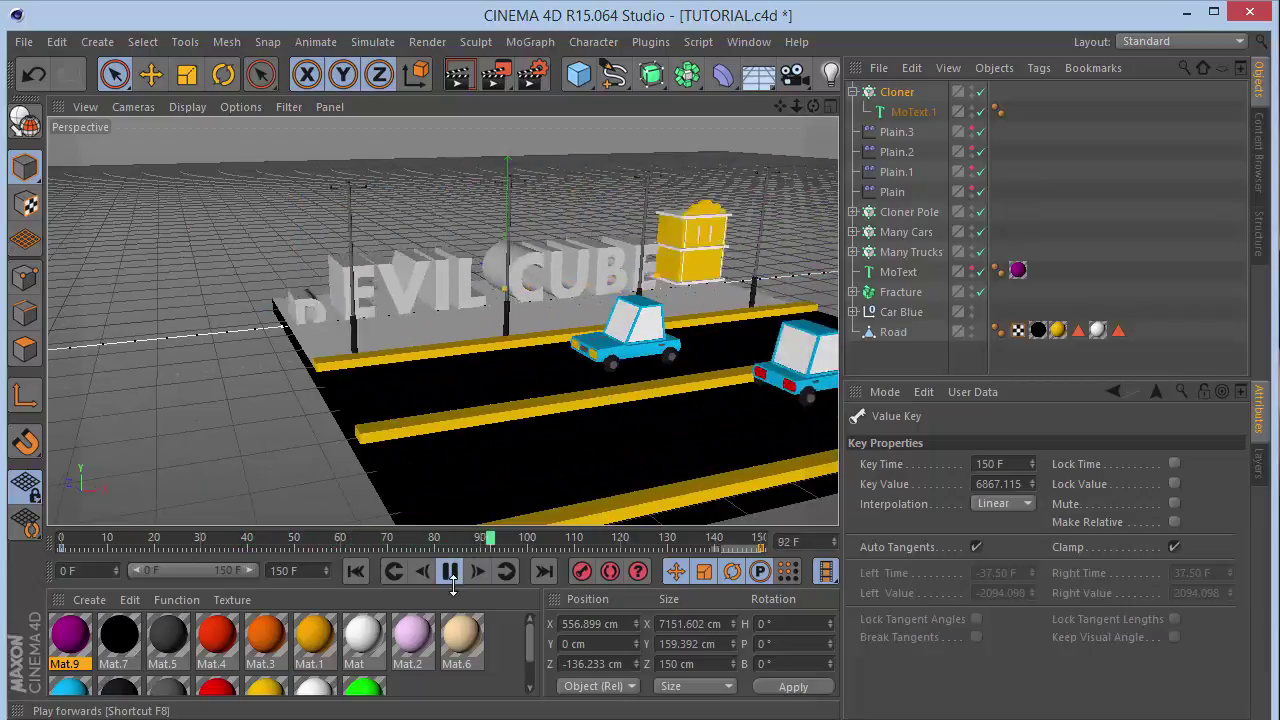
click(437, 540)
drag(437, 540, 452, 541)
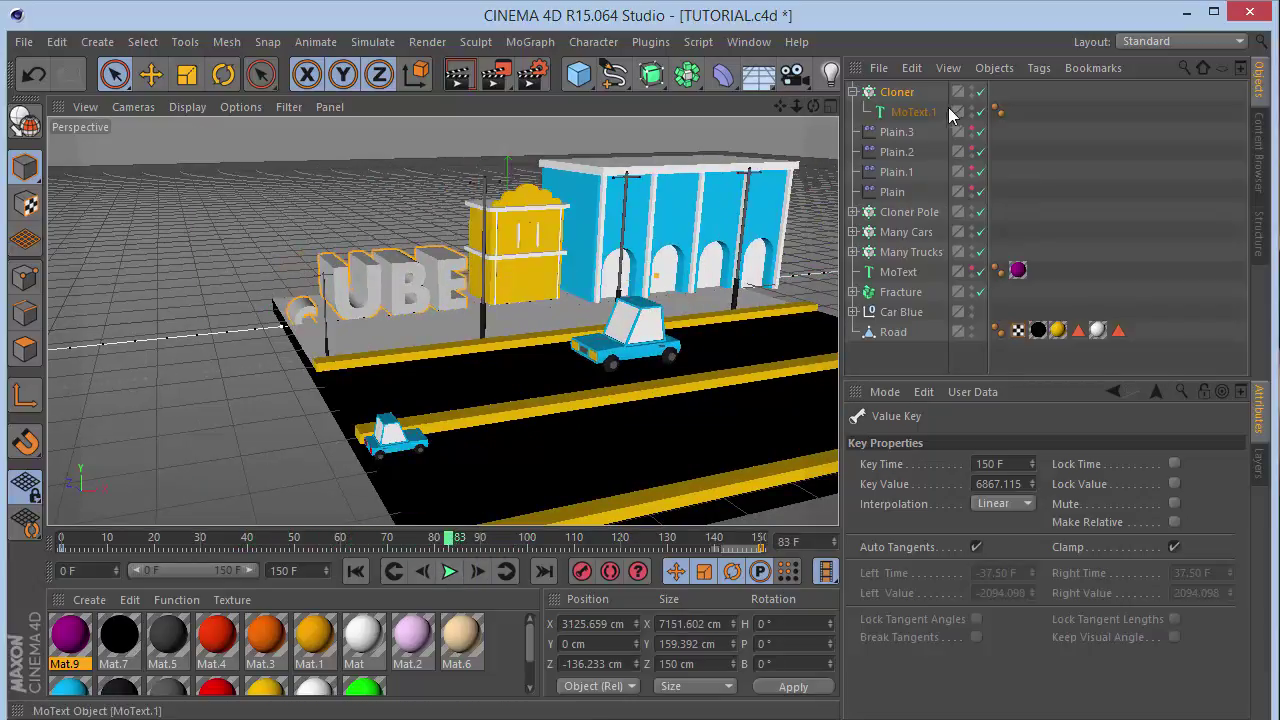
Raise the text Cloner by setting its Y position to 6 cm.
click(897, 91)
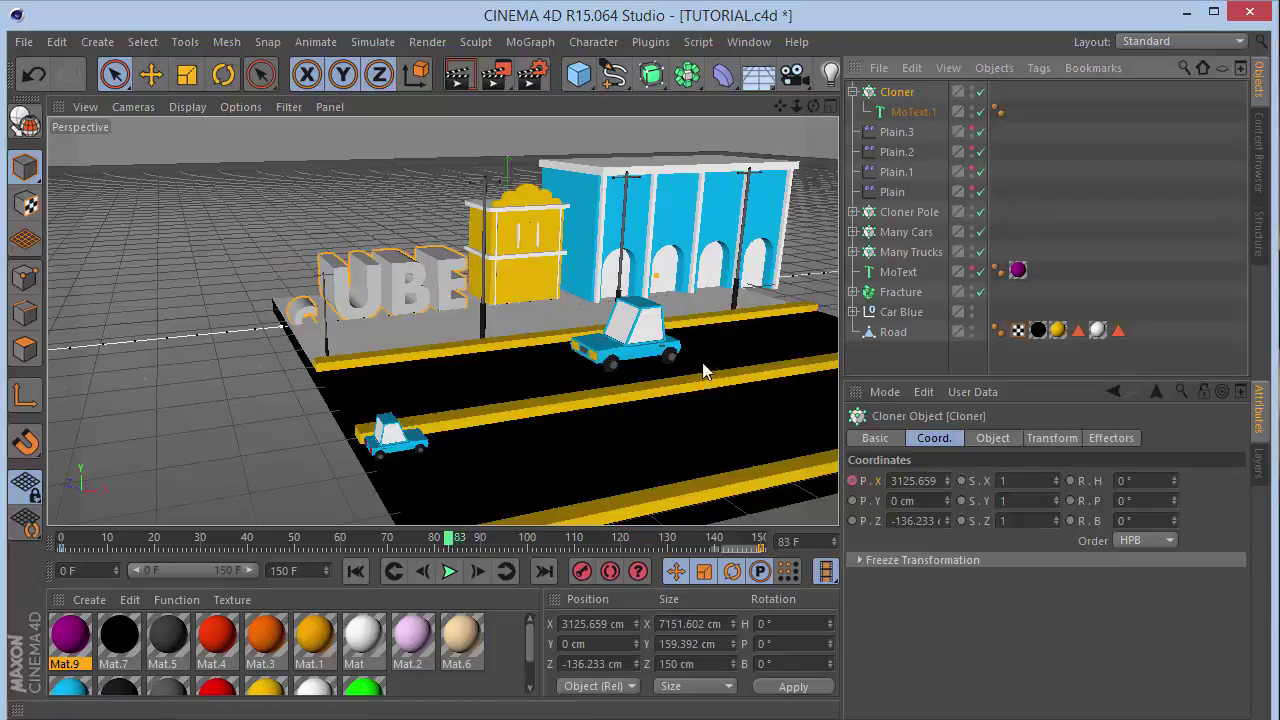
click(948, 495)
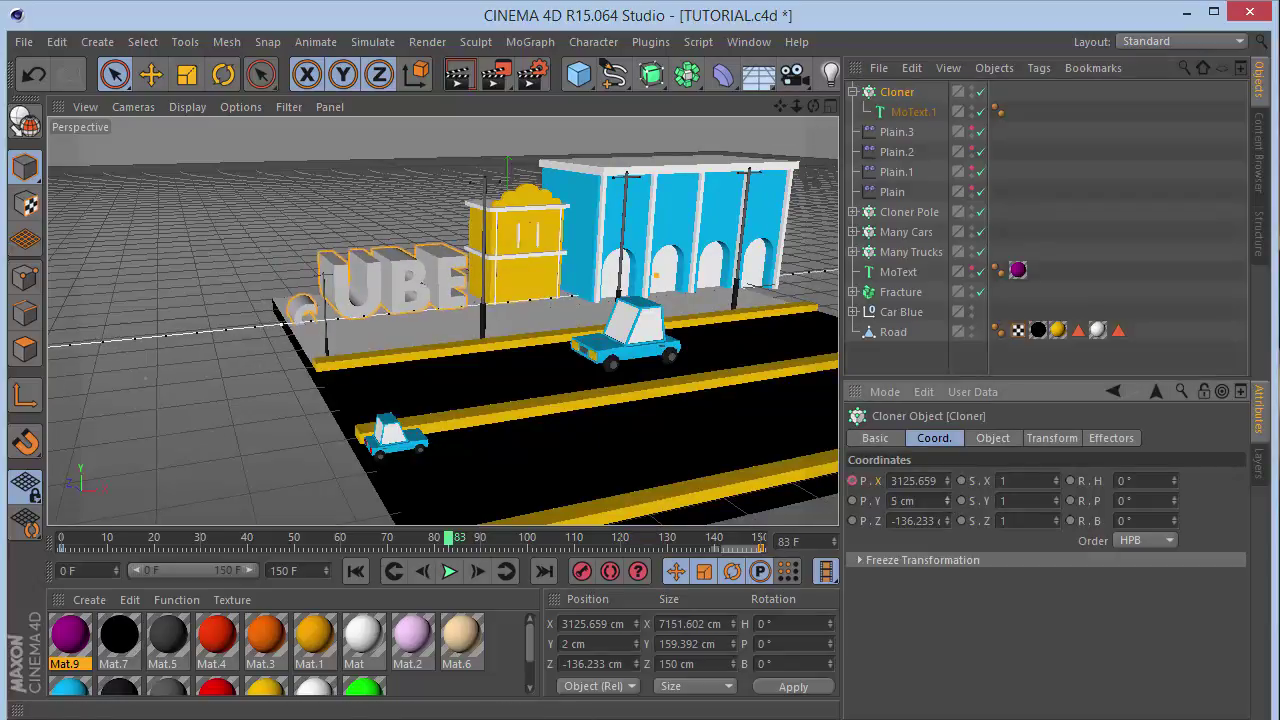
click(1031, 152)
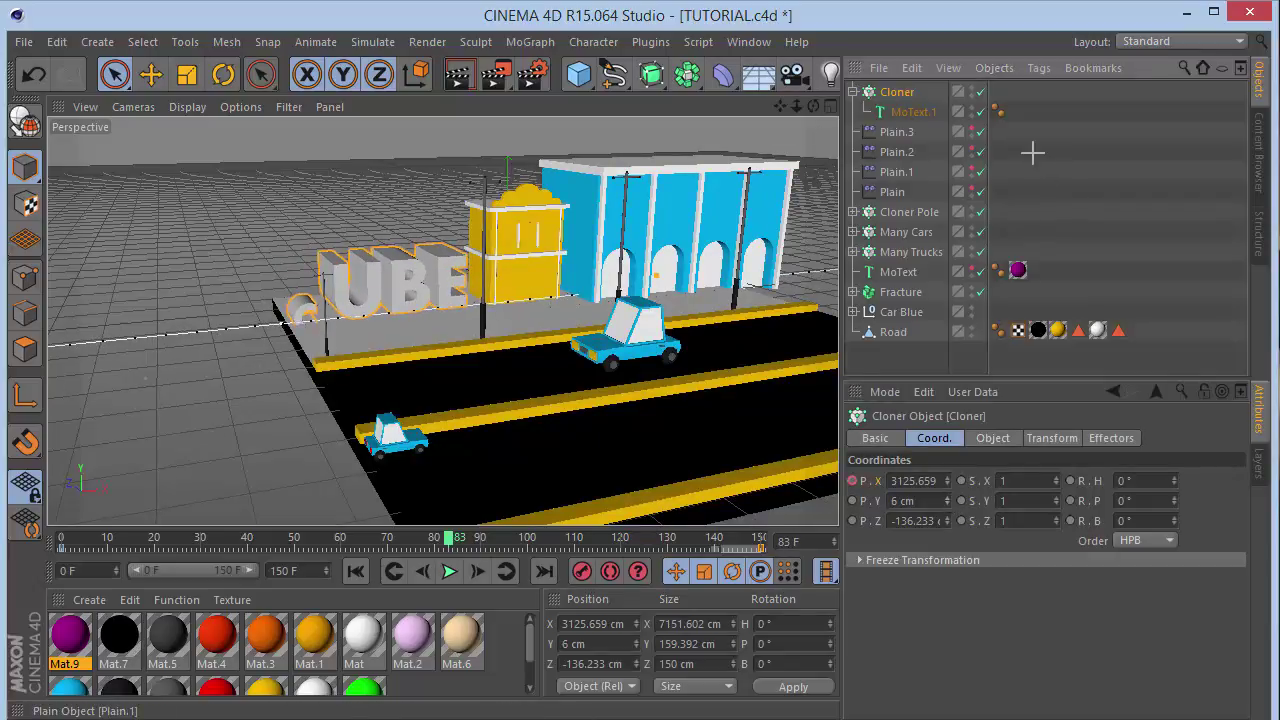
Try adding a Delay effector to the MoText.1 text and preview the animation from the start.
click(914, 127)
click(916, 115)
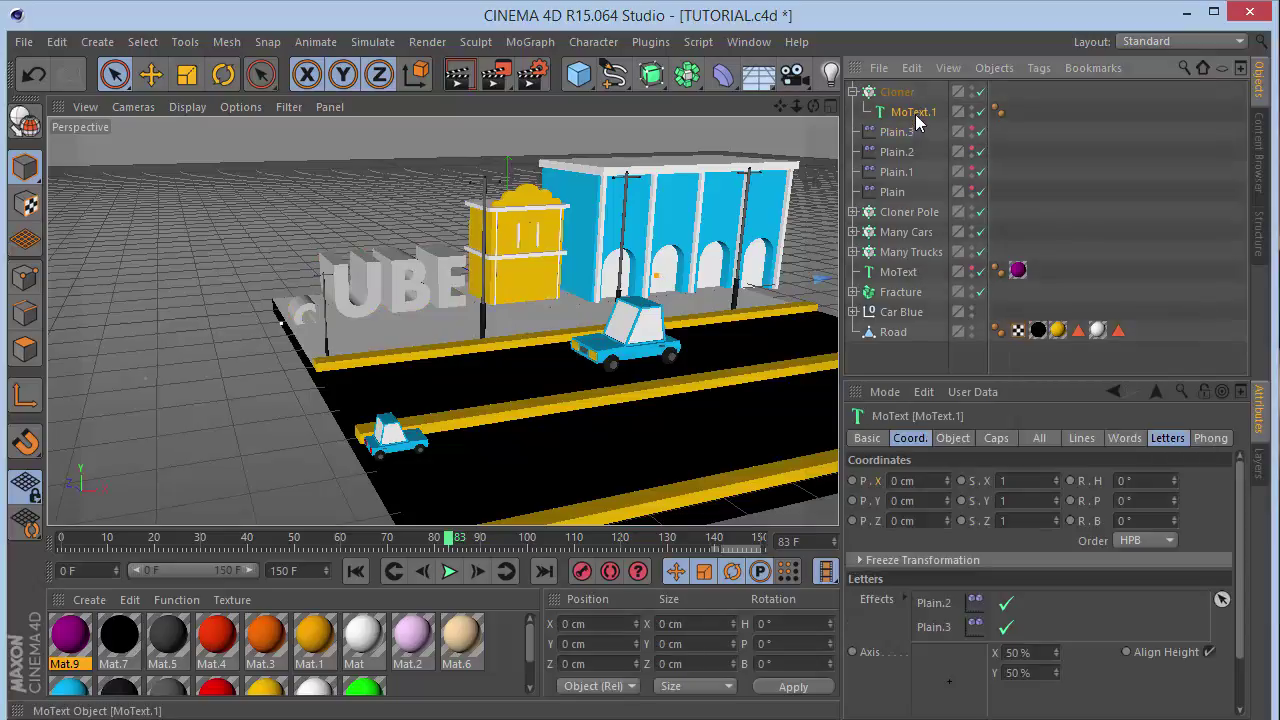
click(530, 42)
mouse_move(538, 74)
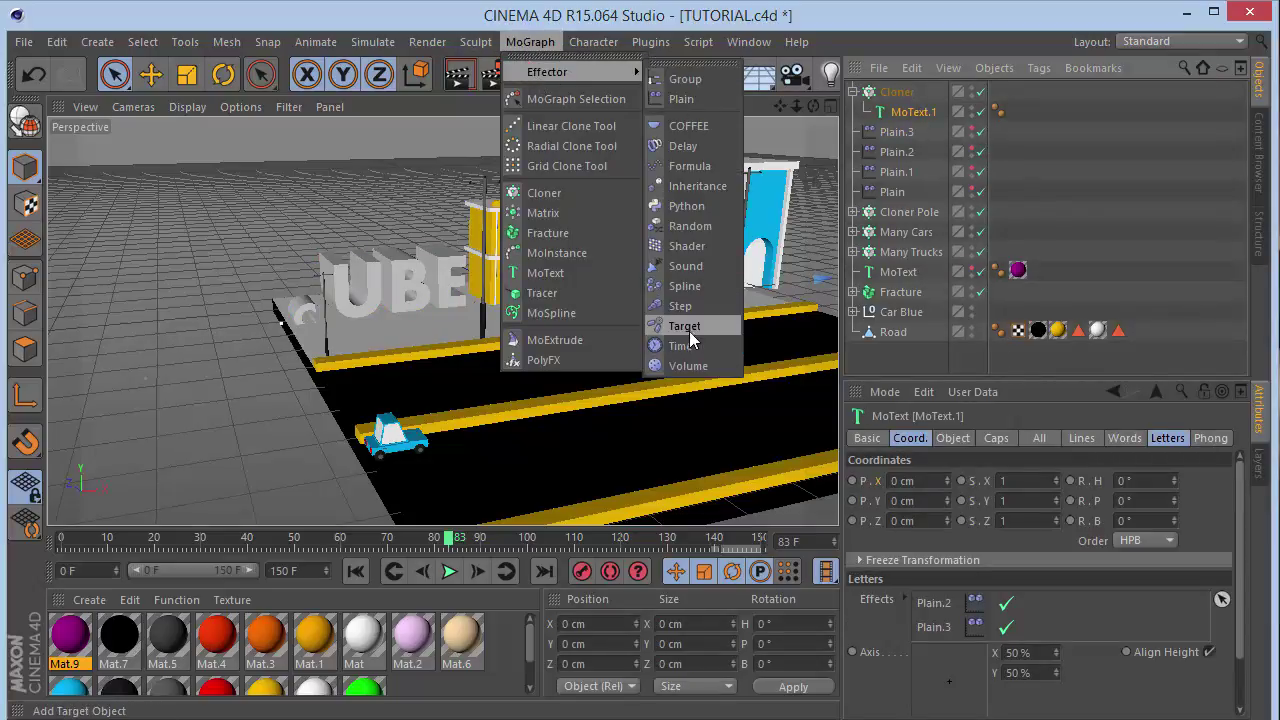
click(683, 150)
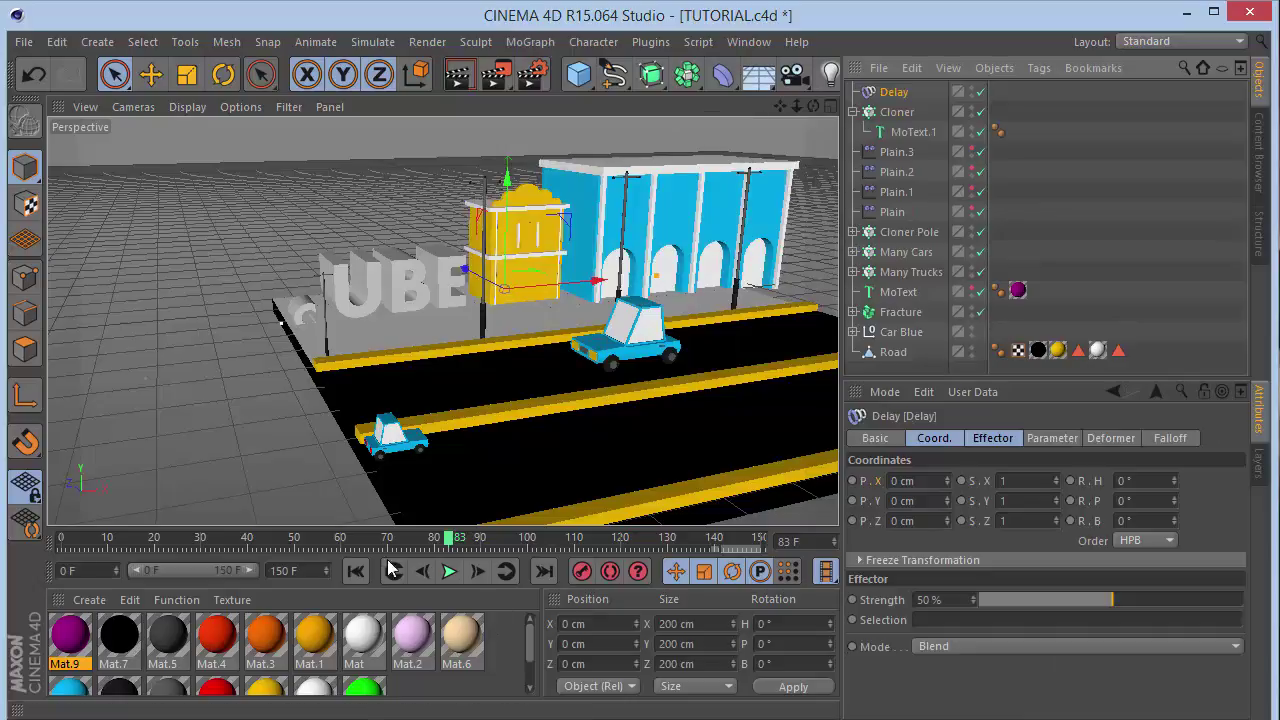
click(362, 588)
click(452, 587)
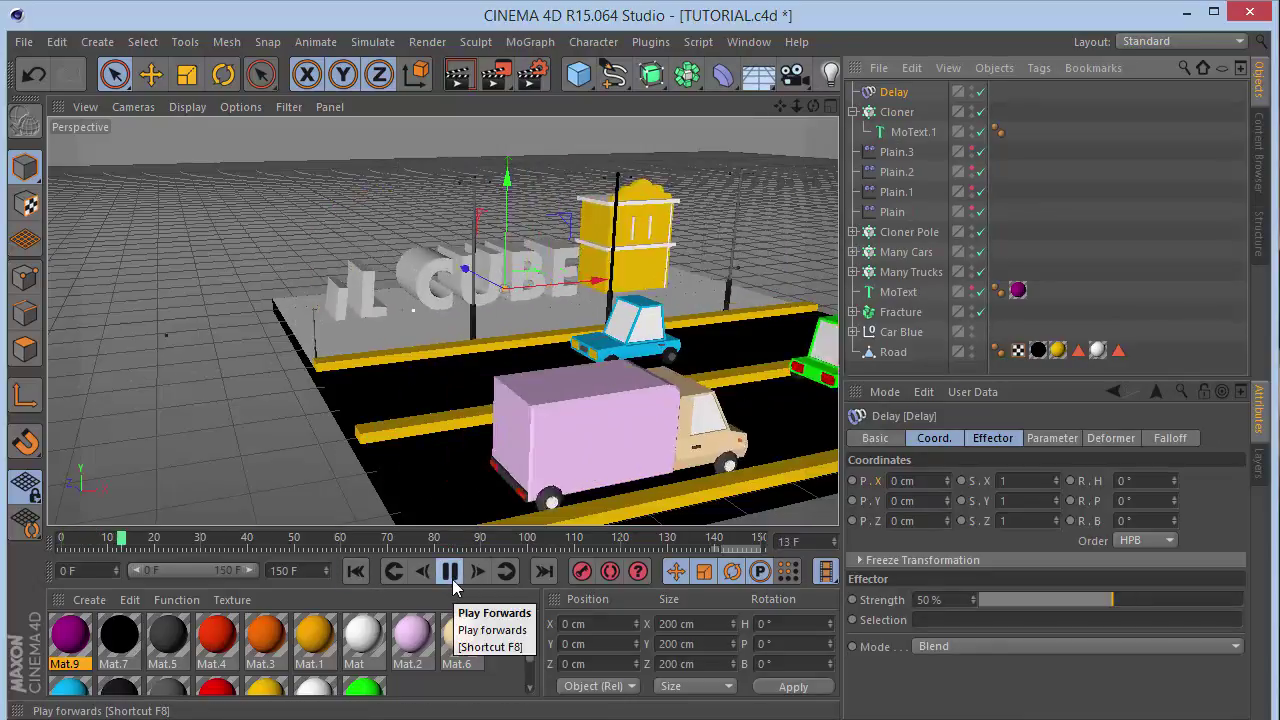
click(452, 585)
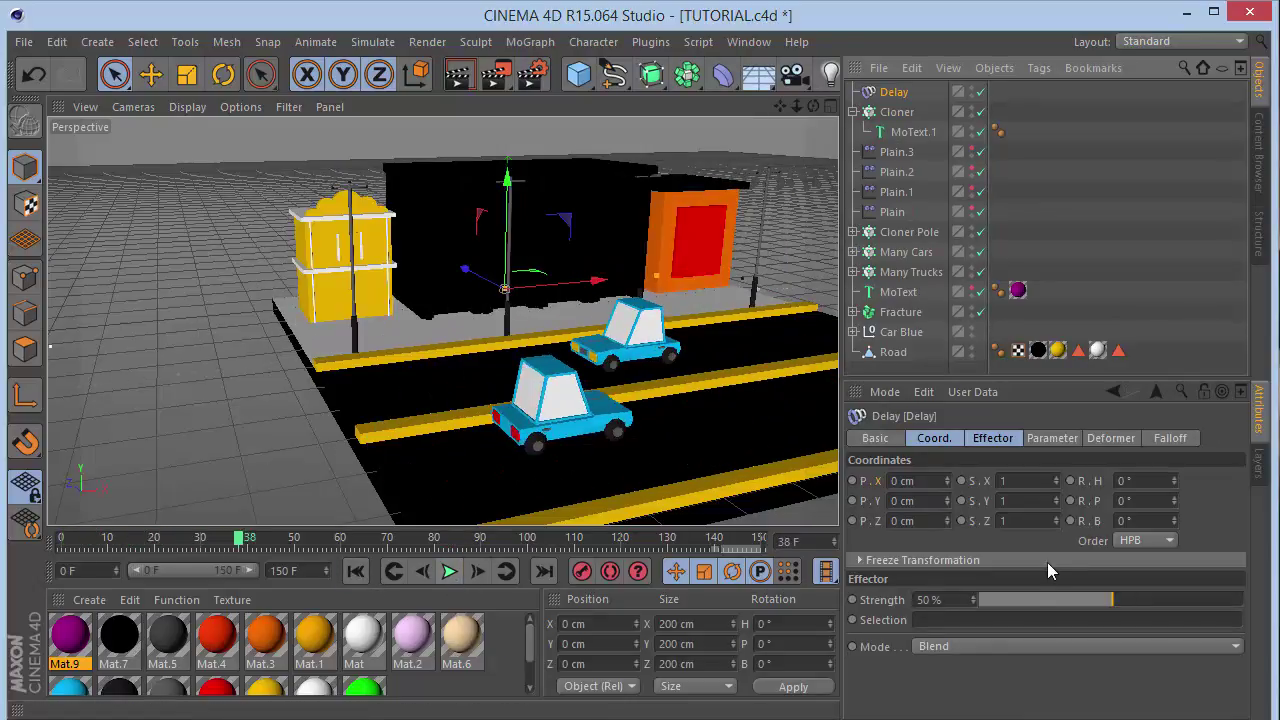
Try the Delay effector's Spring mode during playback, and delete the effector.
click(964, 645)
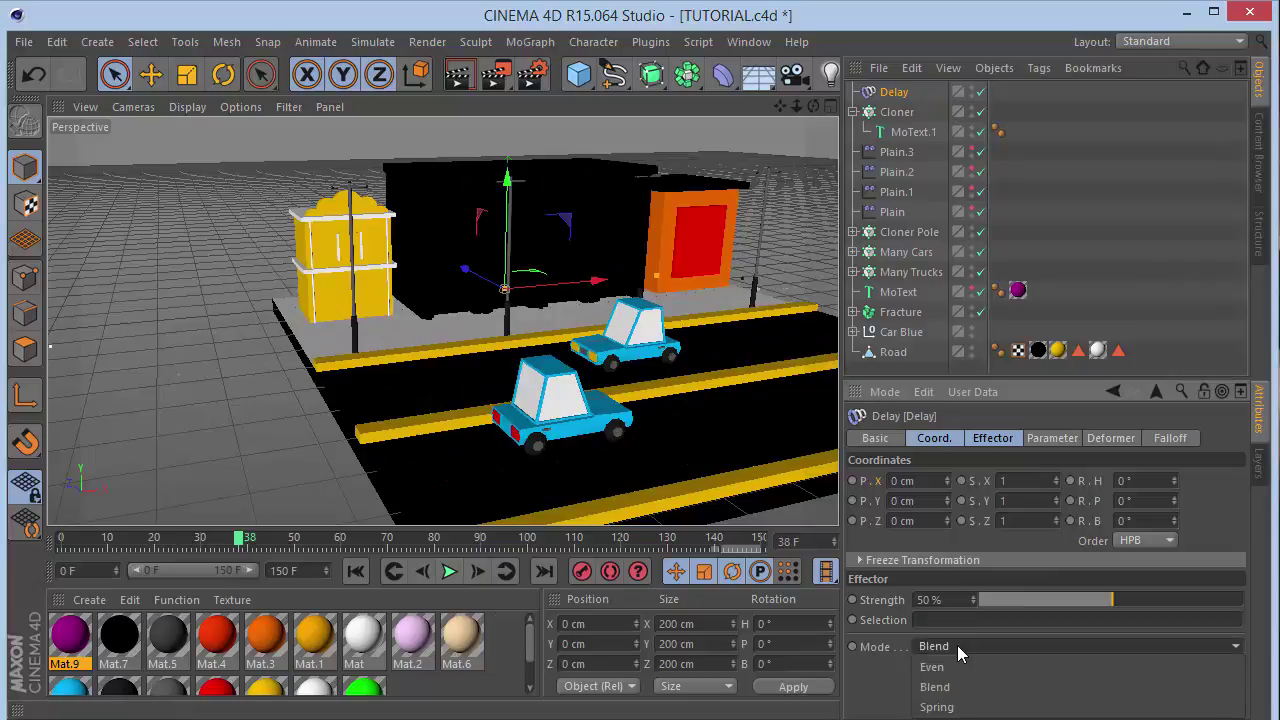
click(952, 705)
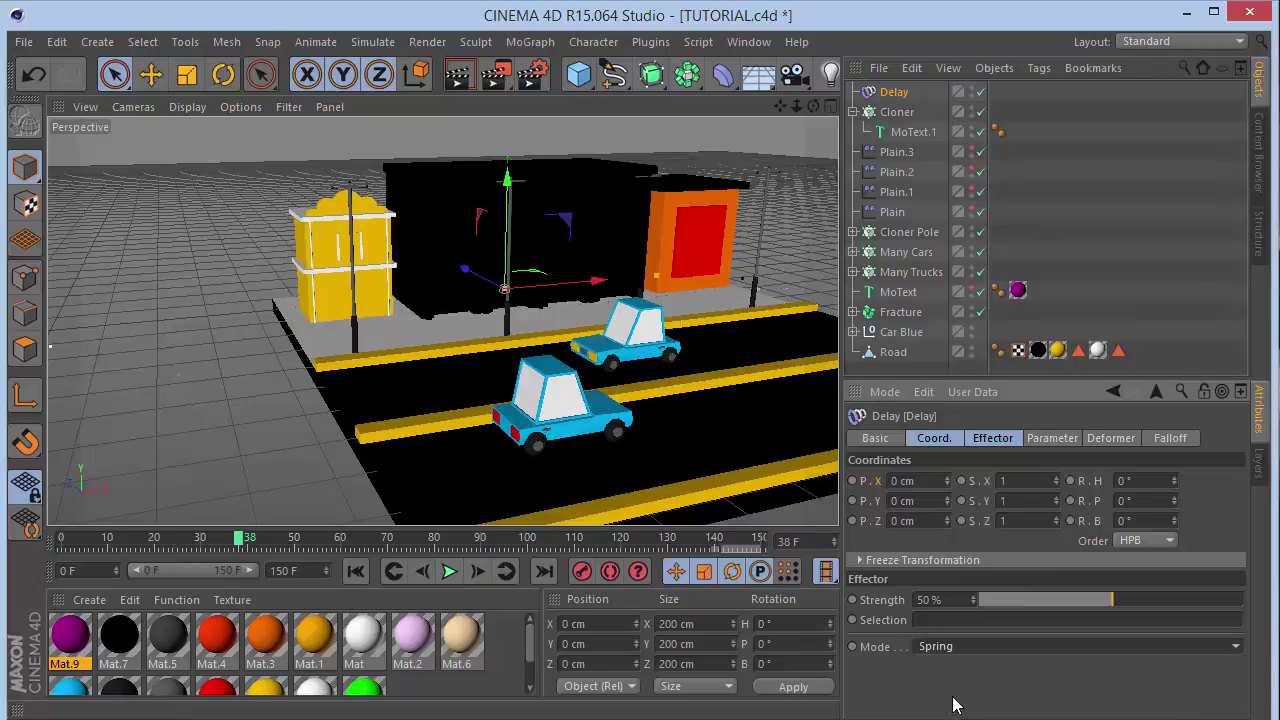
click(358, 580)
click(449, 585)
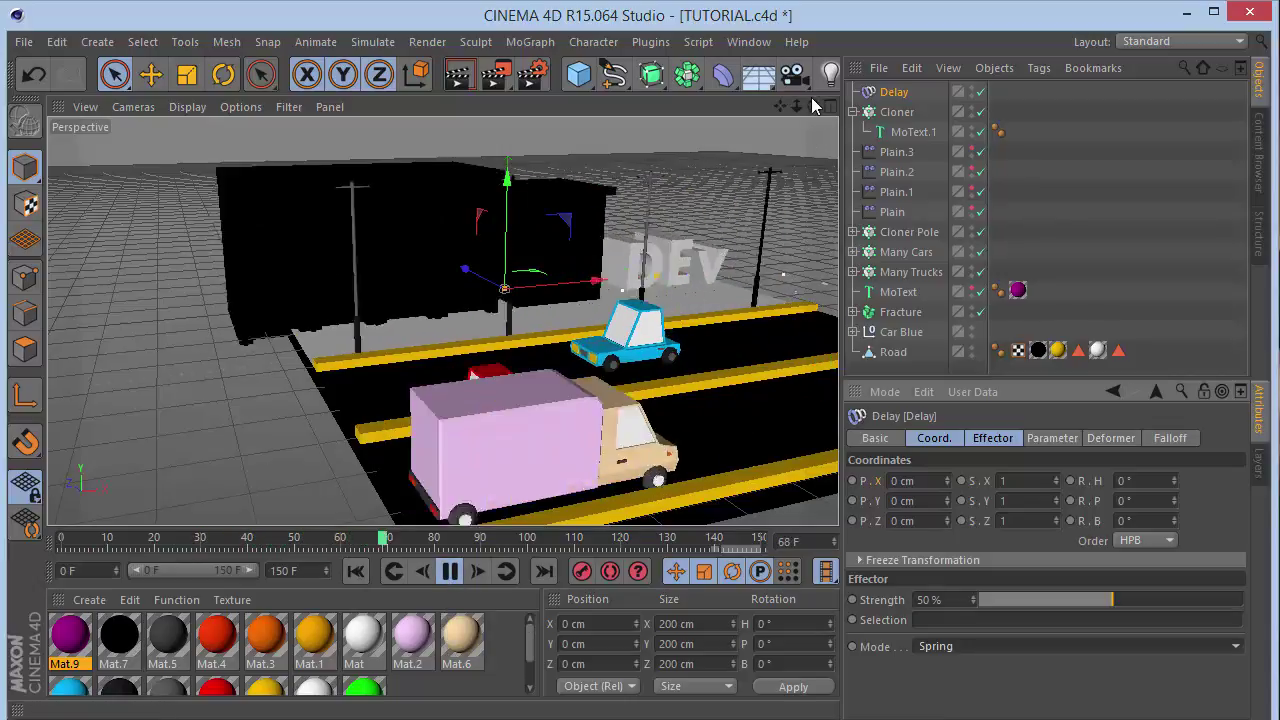
drag(812, 102, 814, 106)
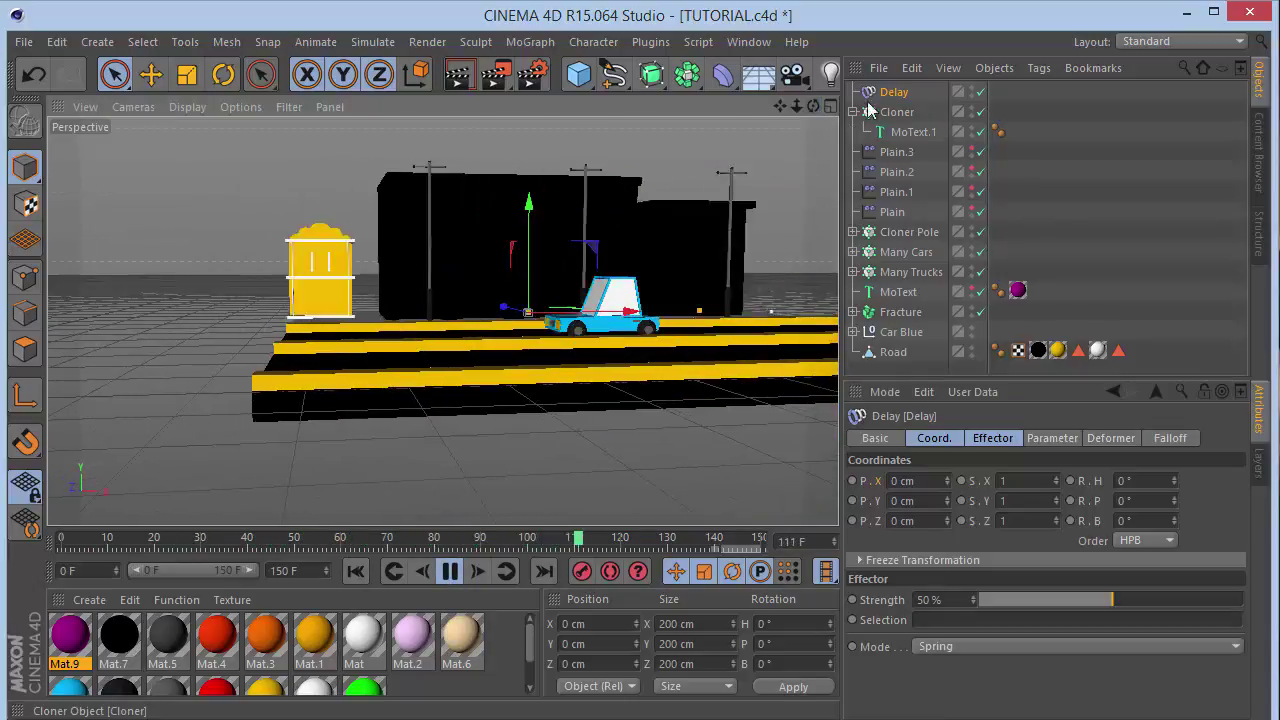
key(Delete)
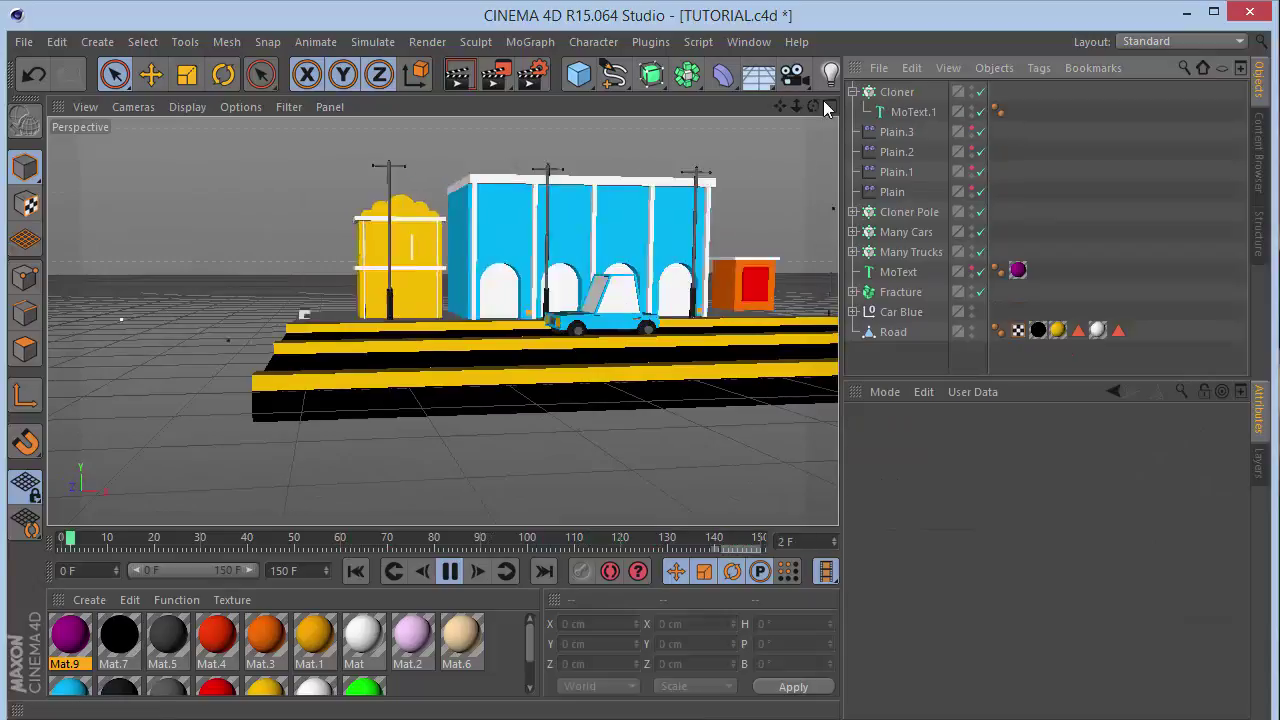
Review the playing street animation from several angles and distances, and stop playback.
drag(812, 104, 808, 102)
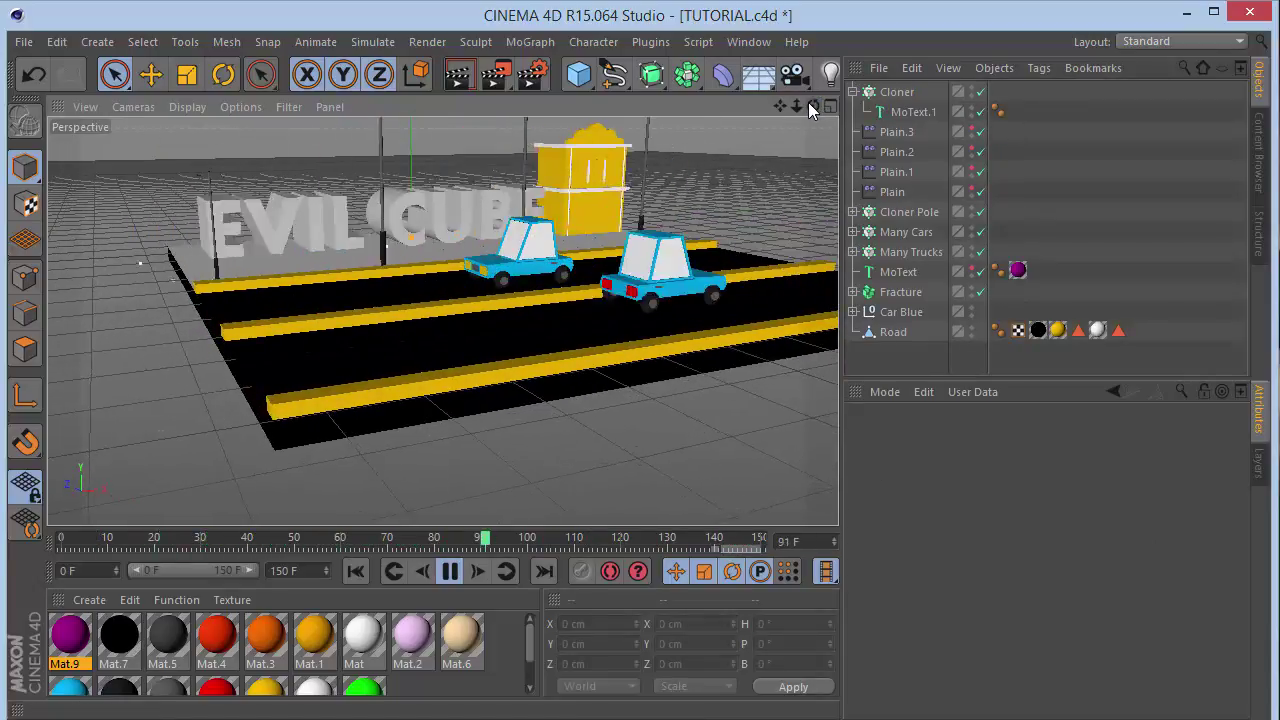
drag(780, 105, 805, 165)
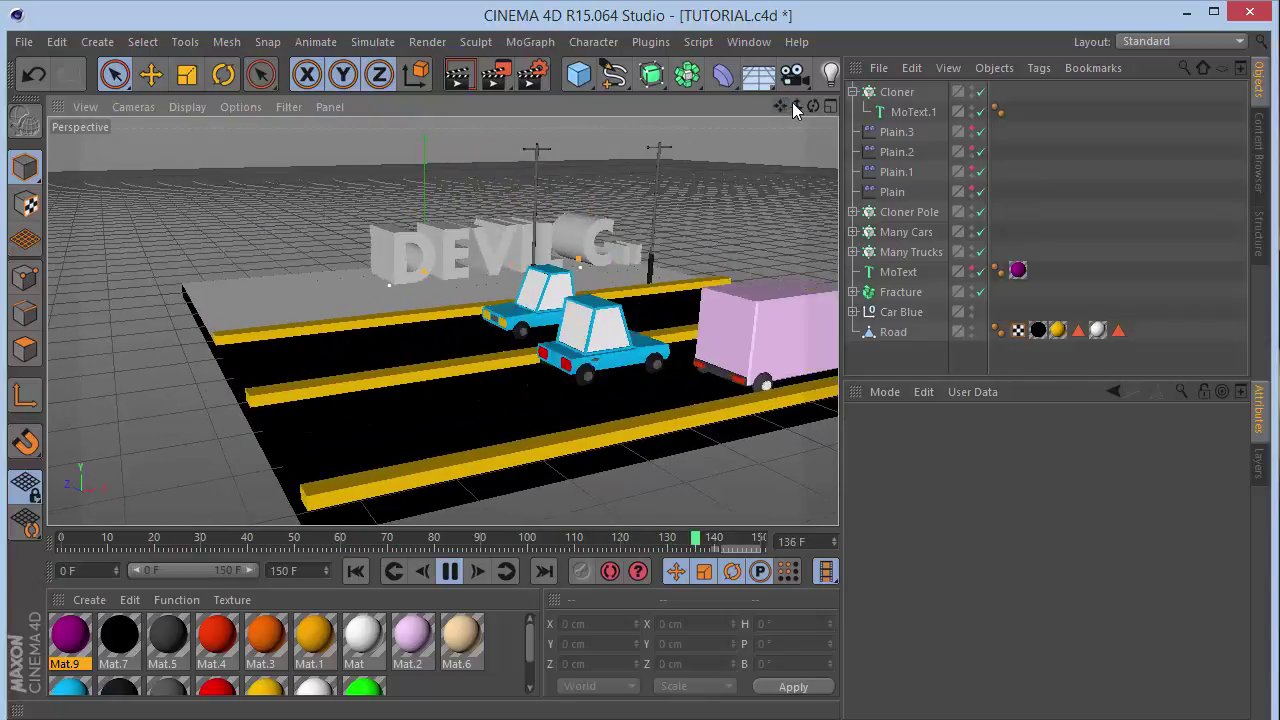
drag(795, 110, 790, 130)
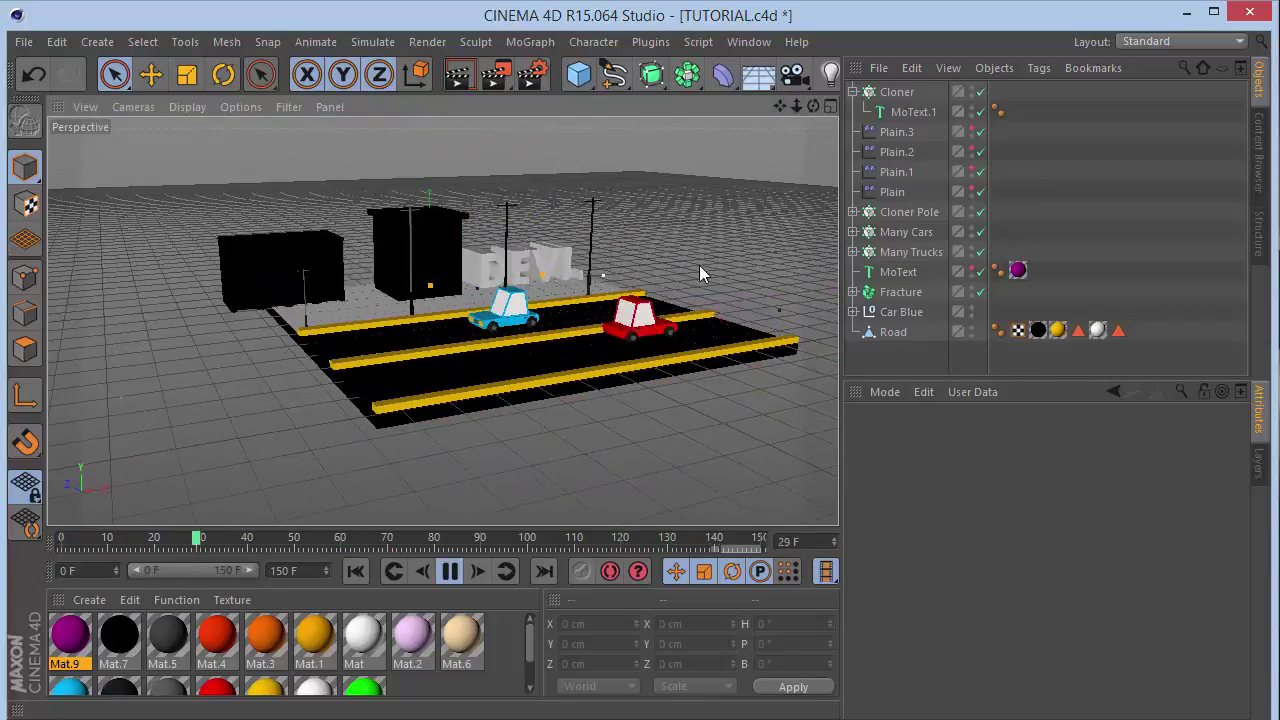
click(456, 571)
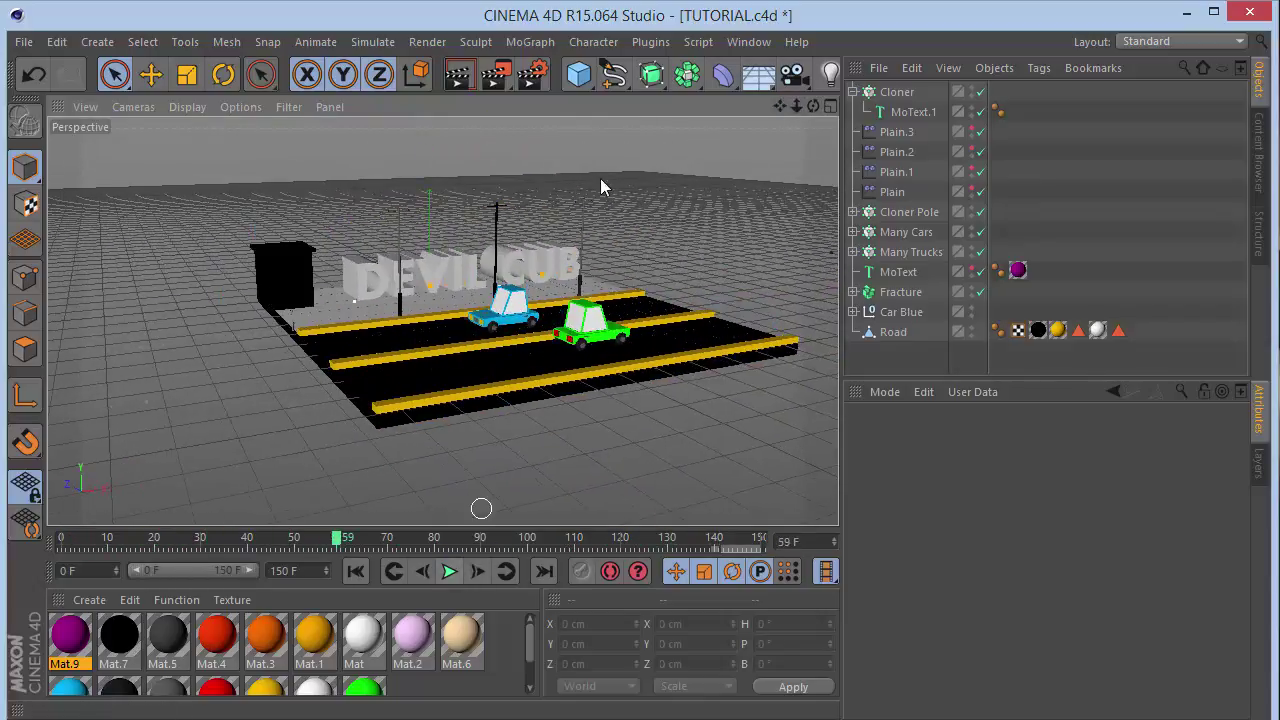
Add a Background object and create a new material that uses the Luminance channel instead of Color.
click(758, 73)
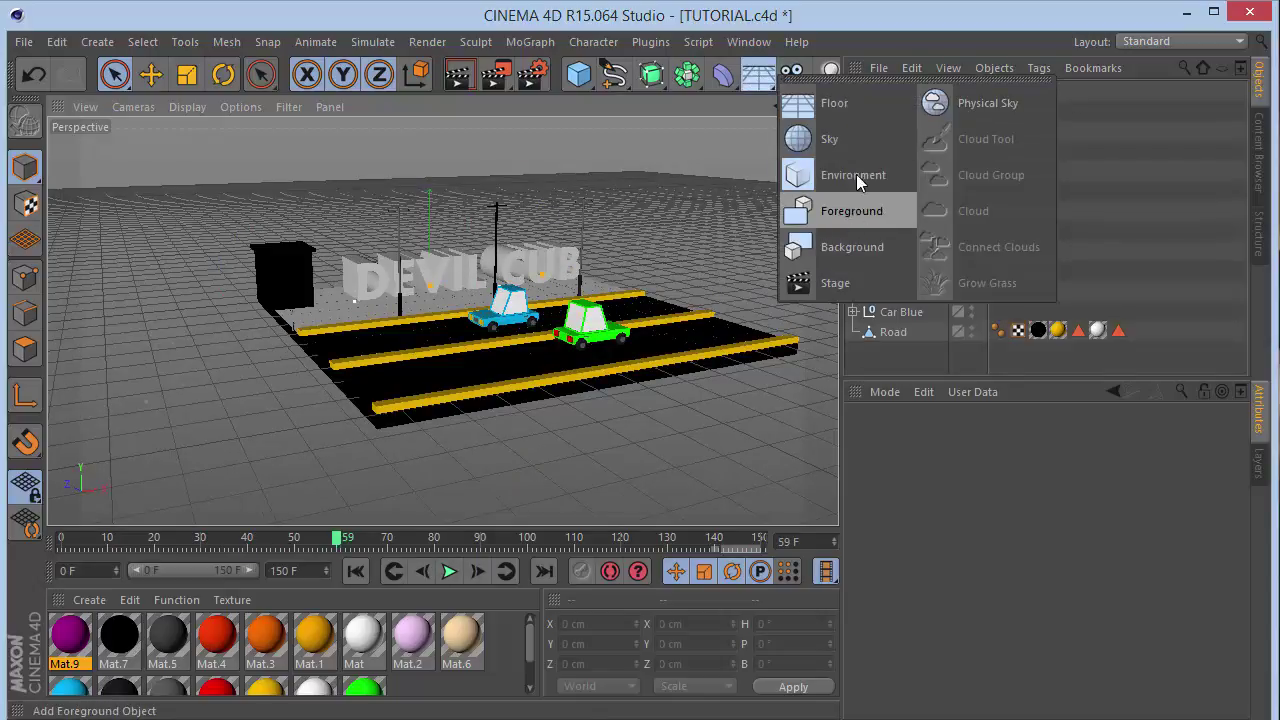
click(850, 247)
double_click(518, 637)
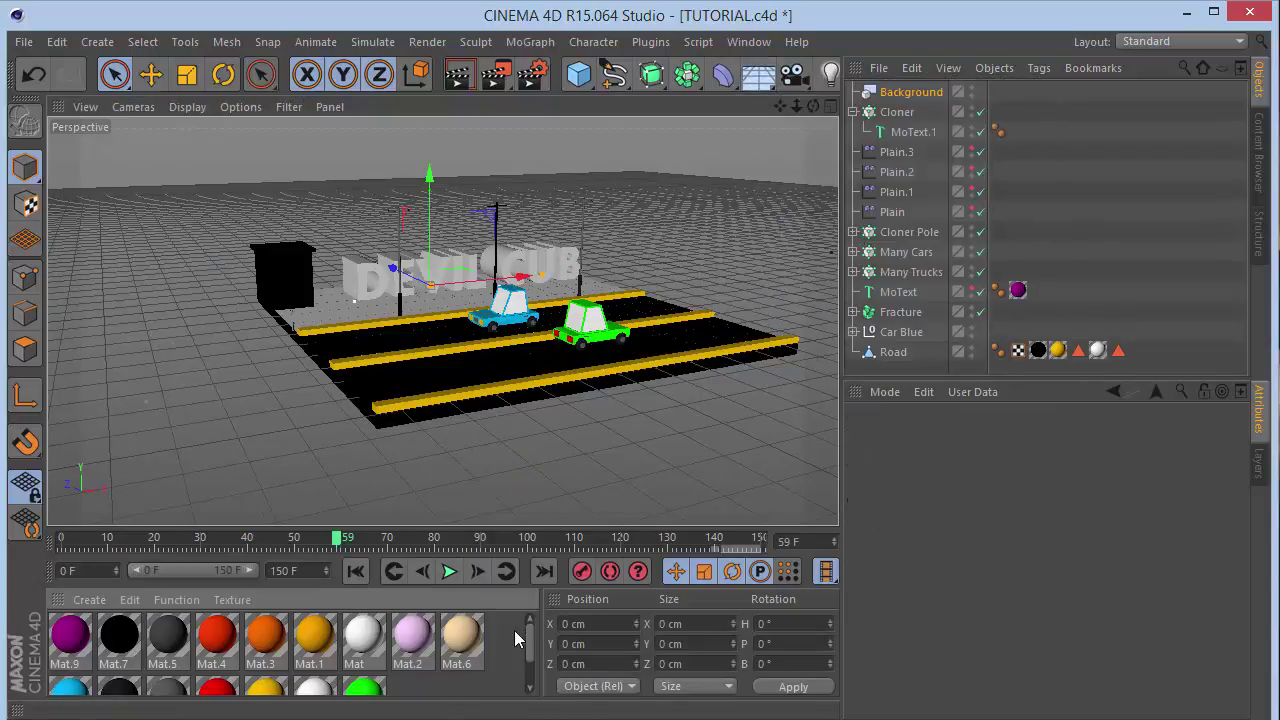
double_click(69, 634)
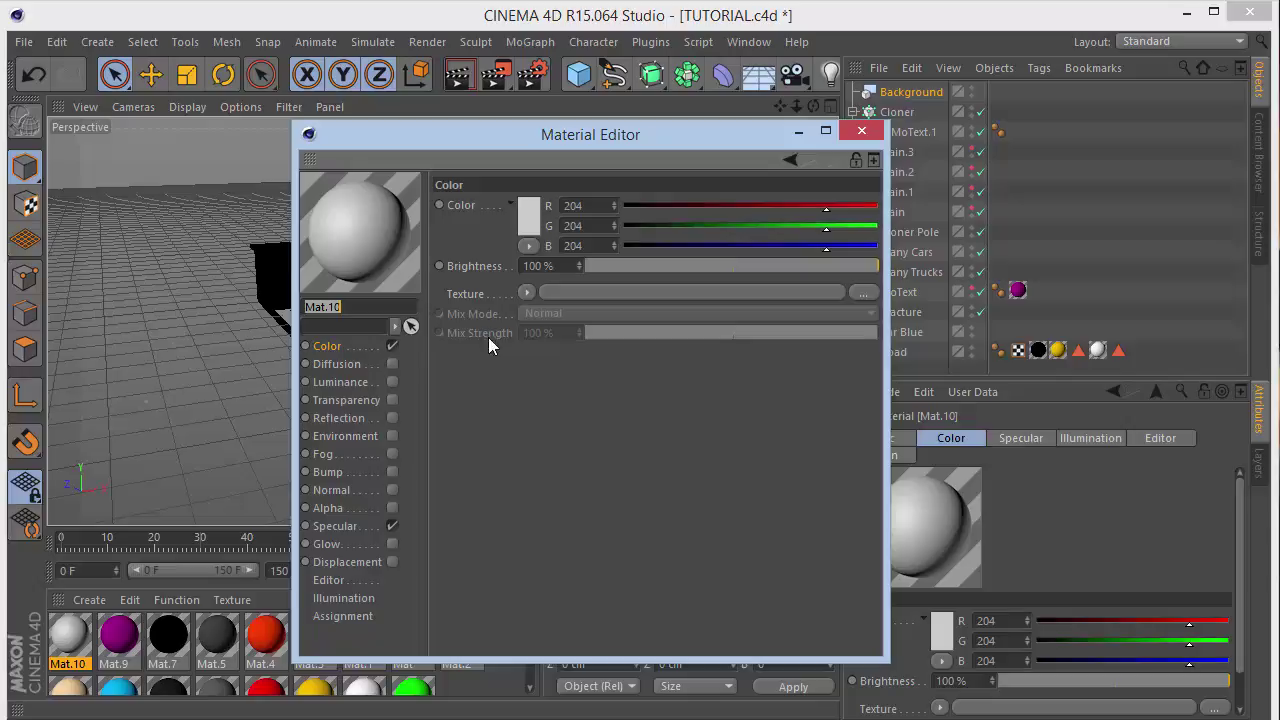
click(392, 346)
click(392, 382)
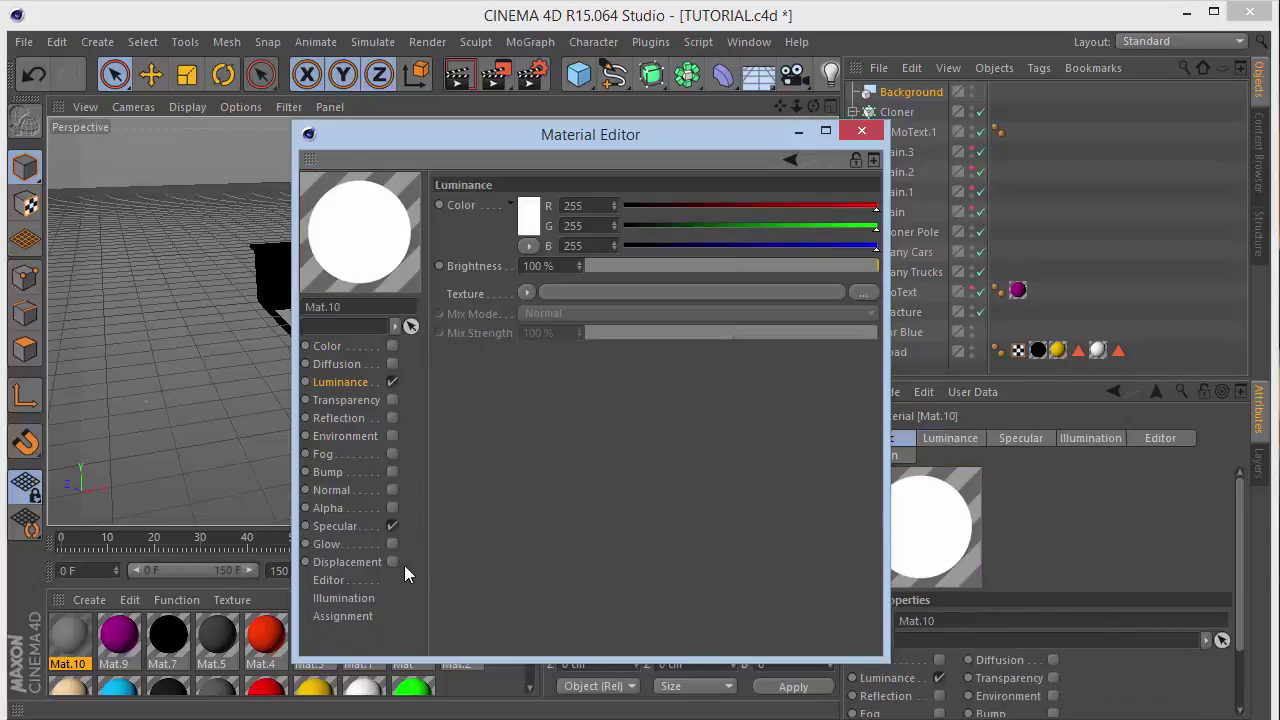
Load a Gradient shader as the Mat.10 luminance texture and set its type to 2D - Circular.
click(530, 291)
click(551, 499)
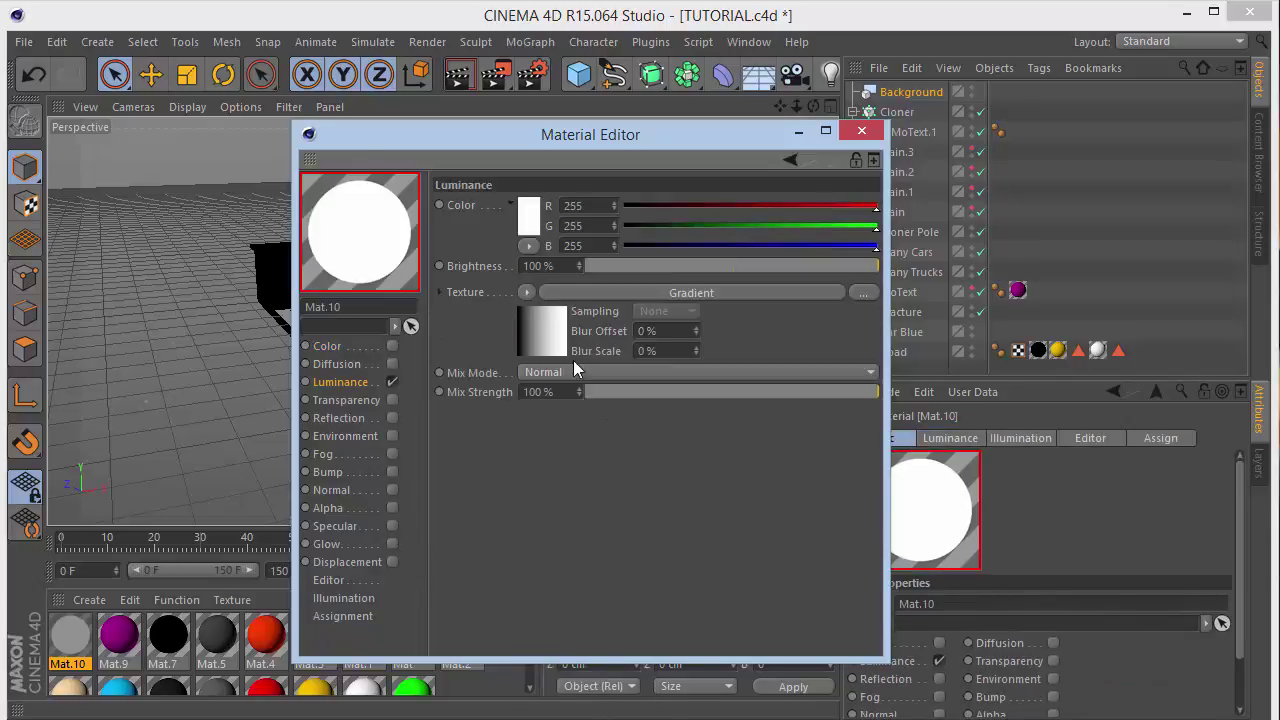
click(562, 350)
click(570, 374)
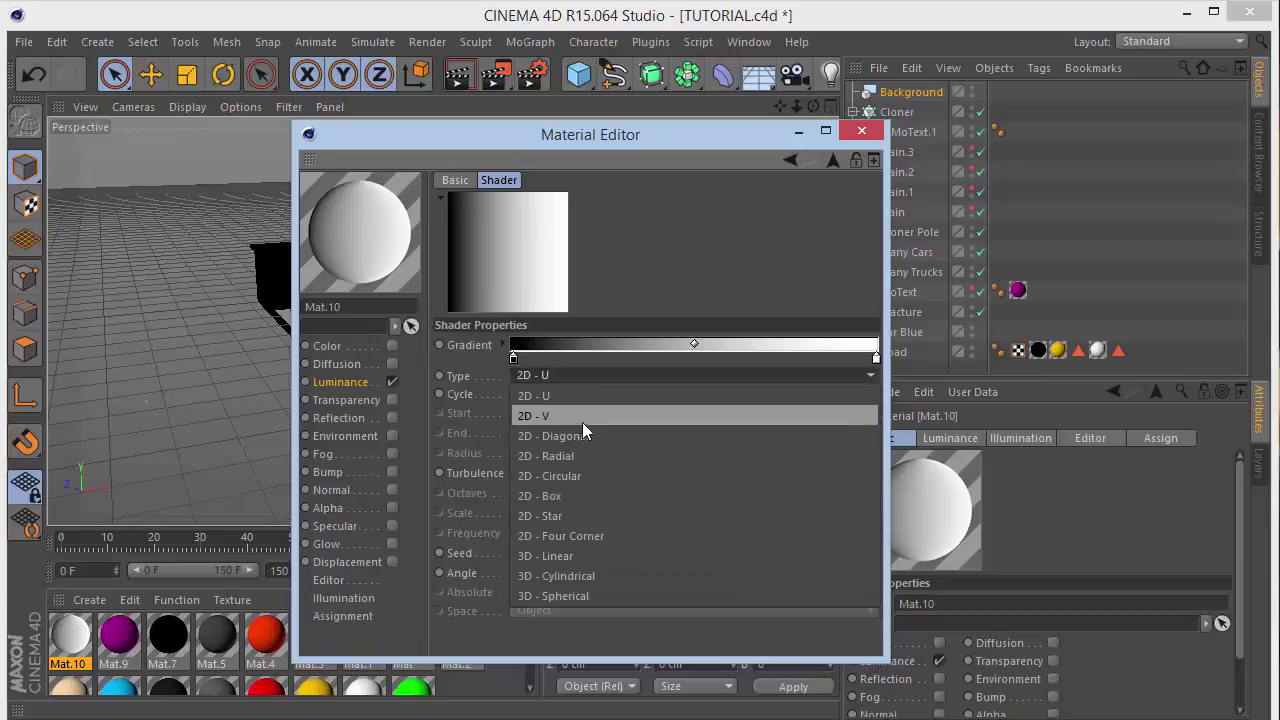
click(582, 474)
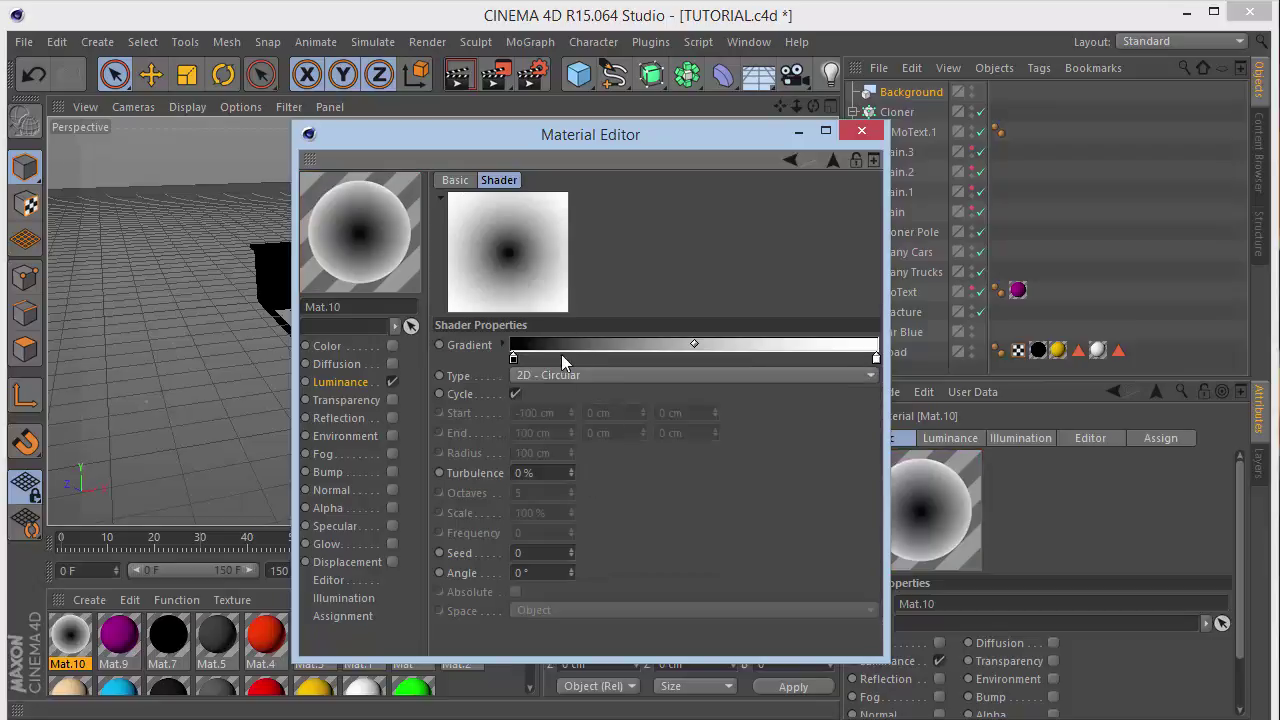
Set the gradient's start knot to bright blue, RGB 0, 136, 255.
double_click(512, 358)
click(571, 285)
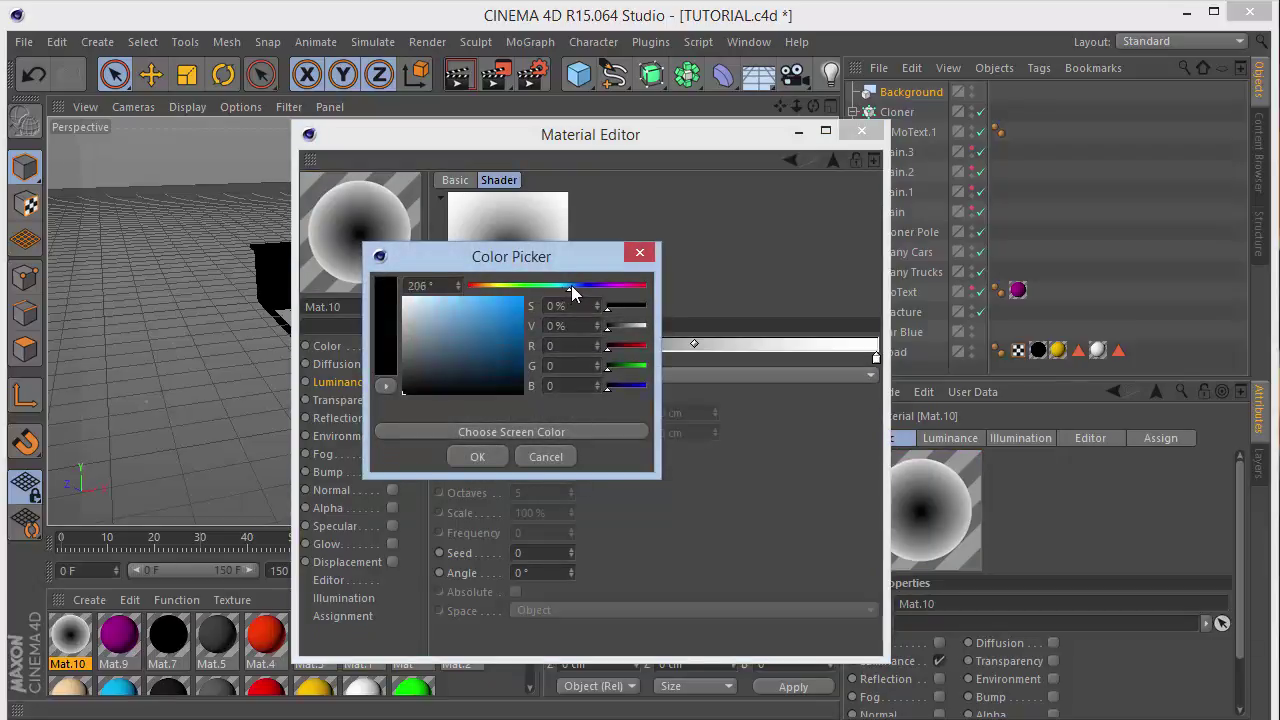
click(511, 302)
click(486, 460)
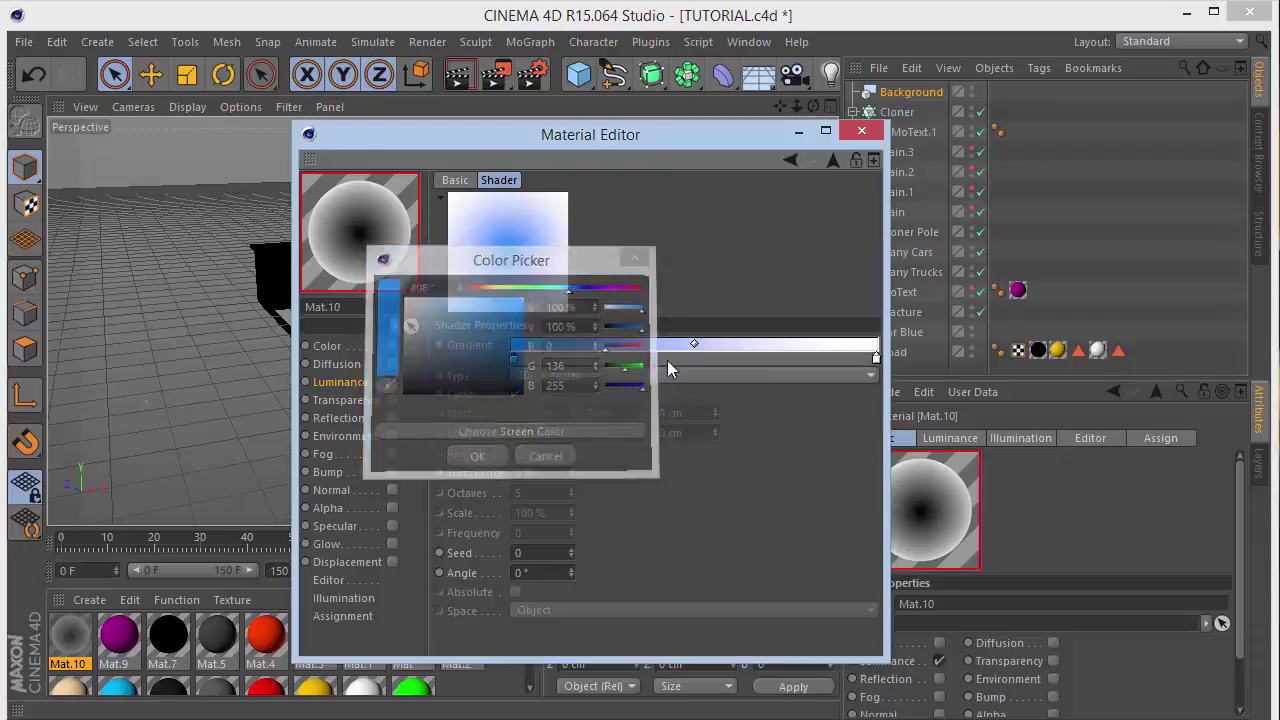
Set the gradient's end knot to deeper blue, RGB 0, 97, 255, and apply Mat.10 to the Background object.
double_click(876, 359)
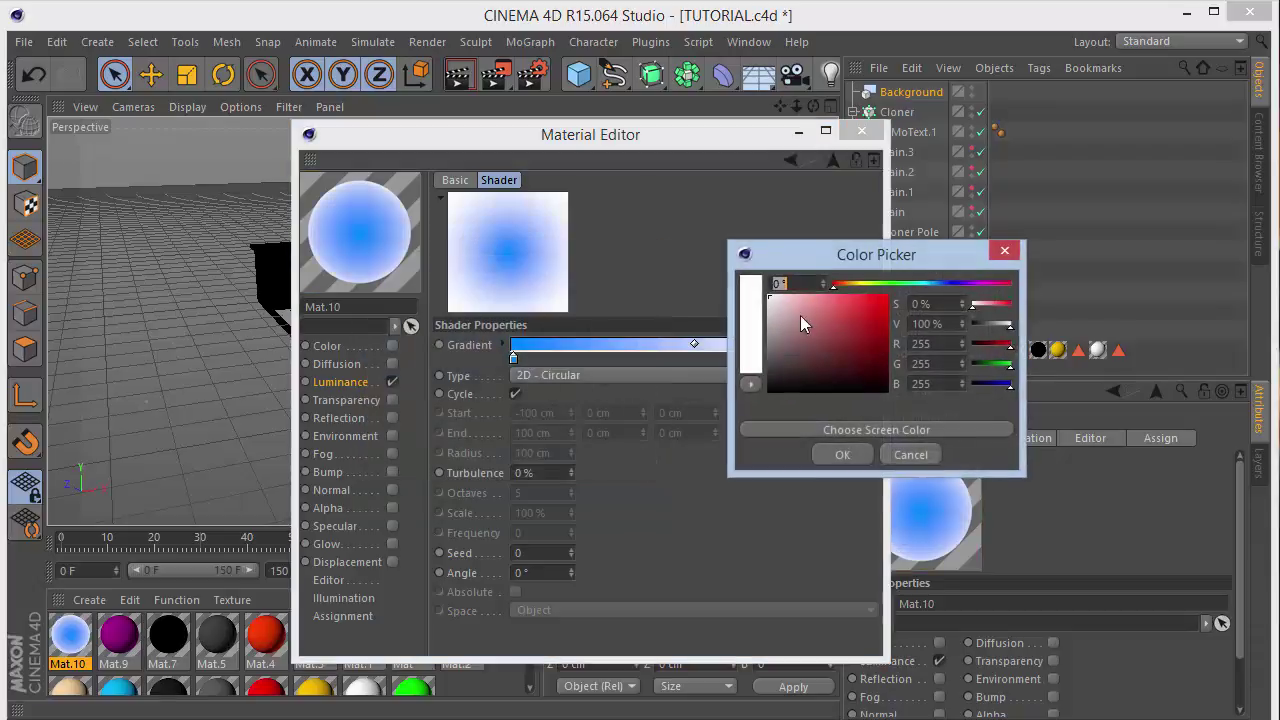
drag(905, 290, 940, 287)
click(886, 298)
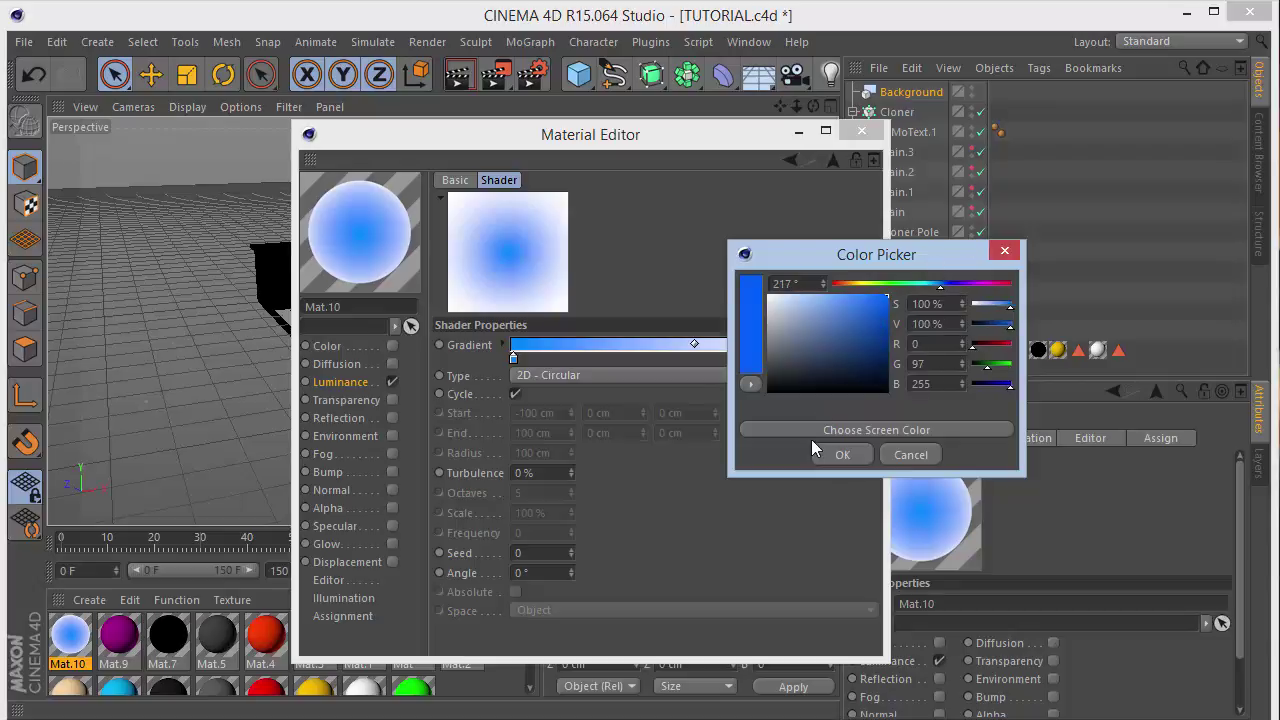
click(842, 454)
click(861, 131)
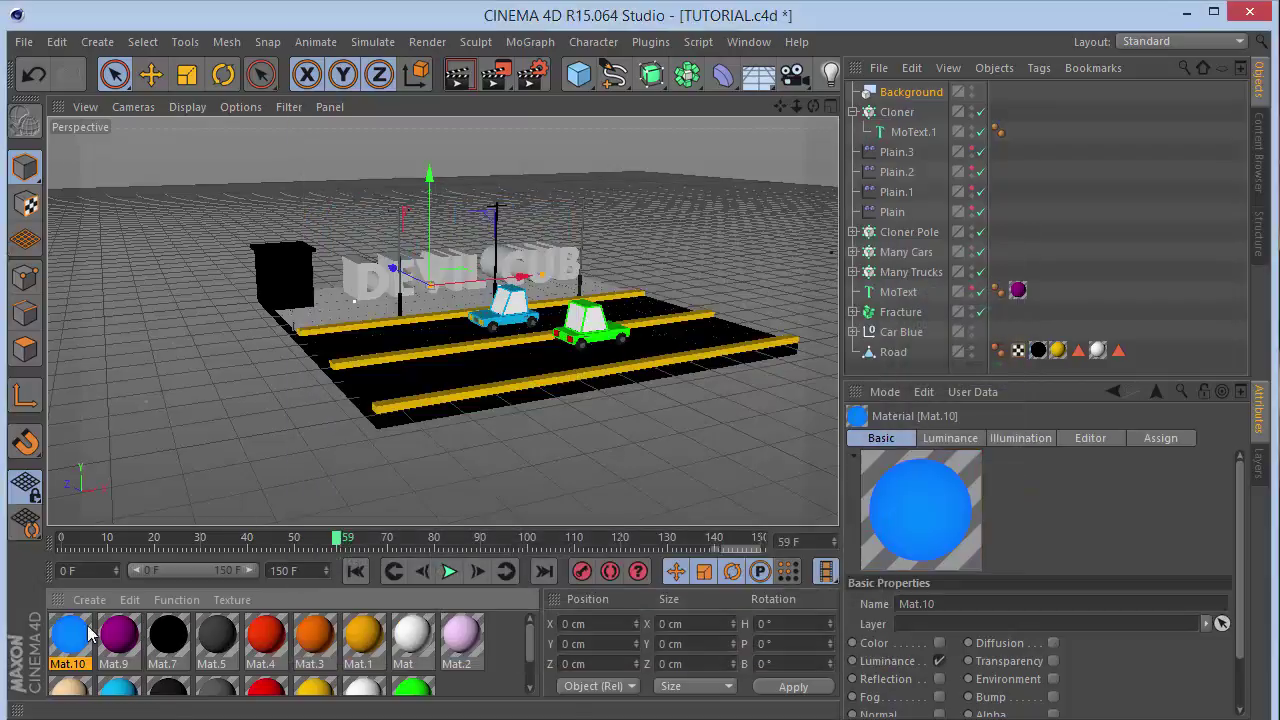
drag(88, 634, 905, 100)
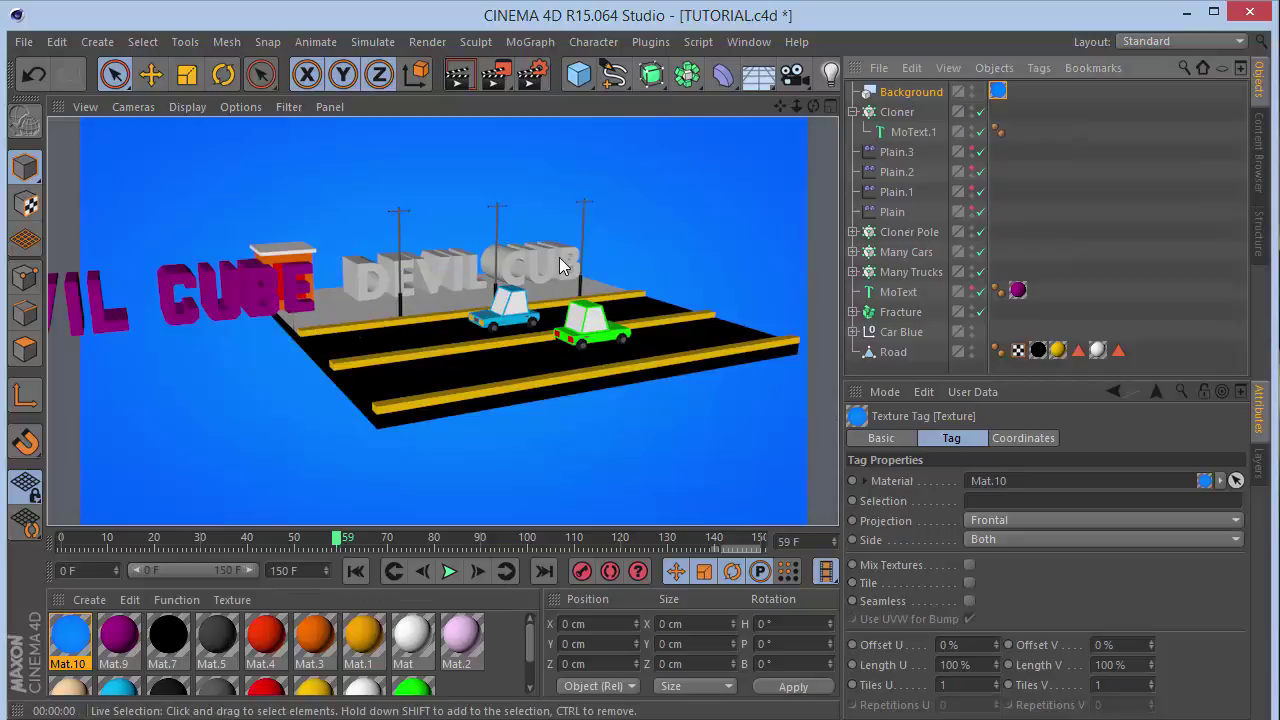
Delete the standalone MoText object, apply the purple Mat.9 material to the text Cloner, and preview the render.
click(903, 292)
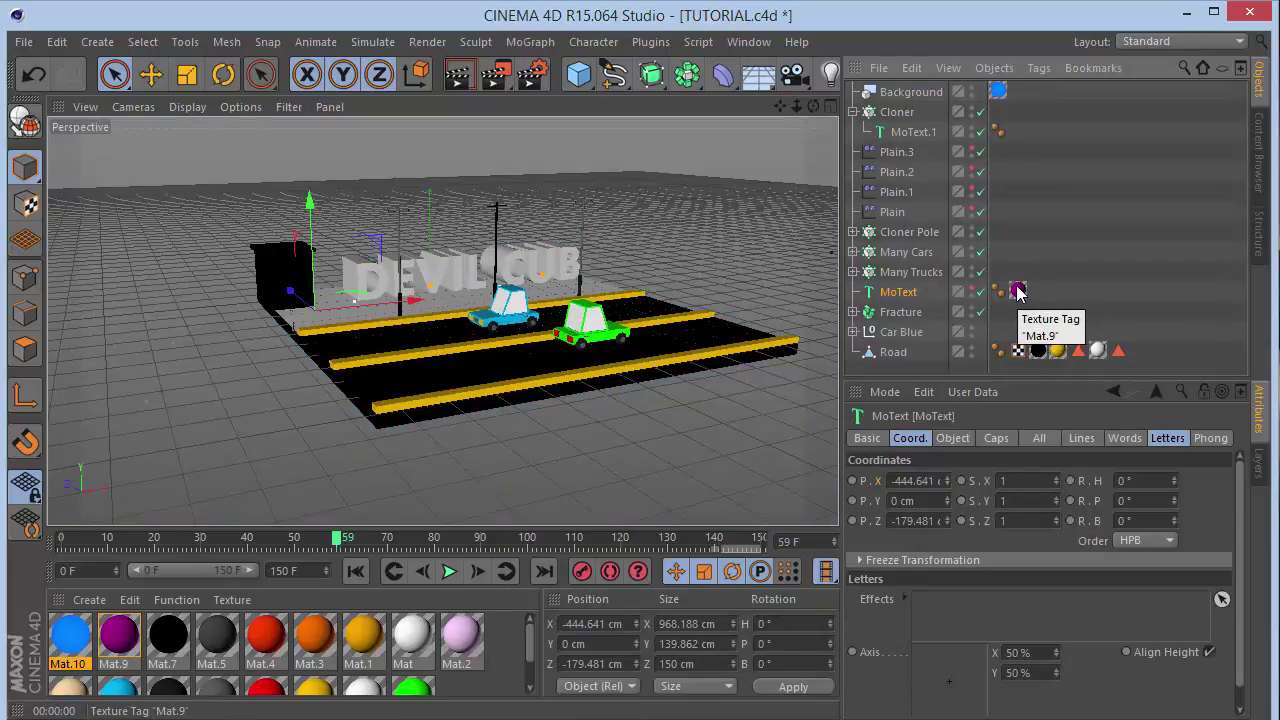
key(Delete)
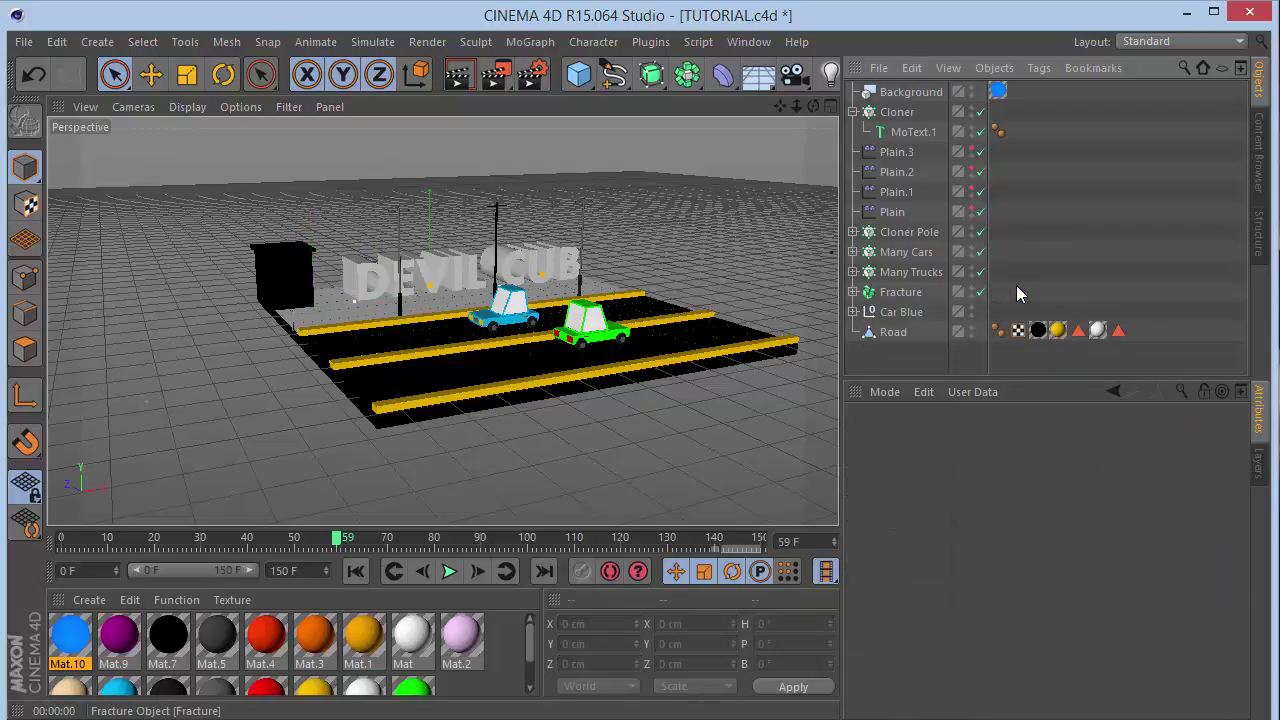
click(126, 636)
double_click(126, 640)
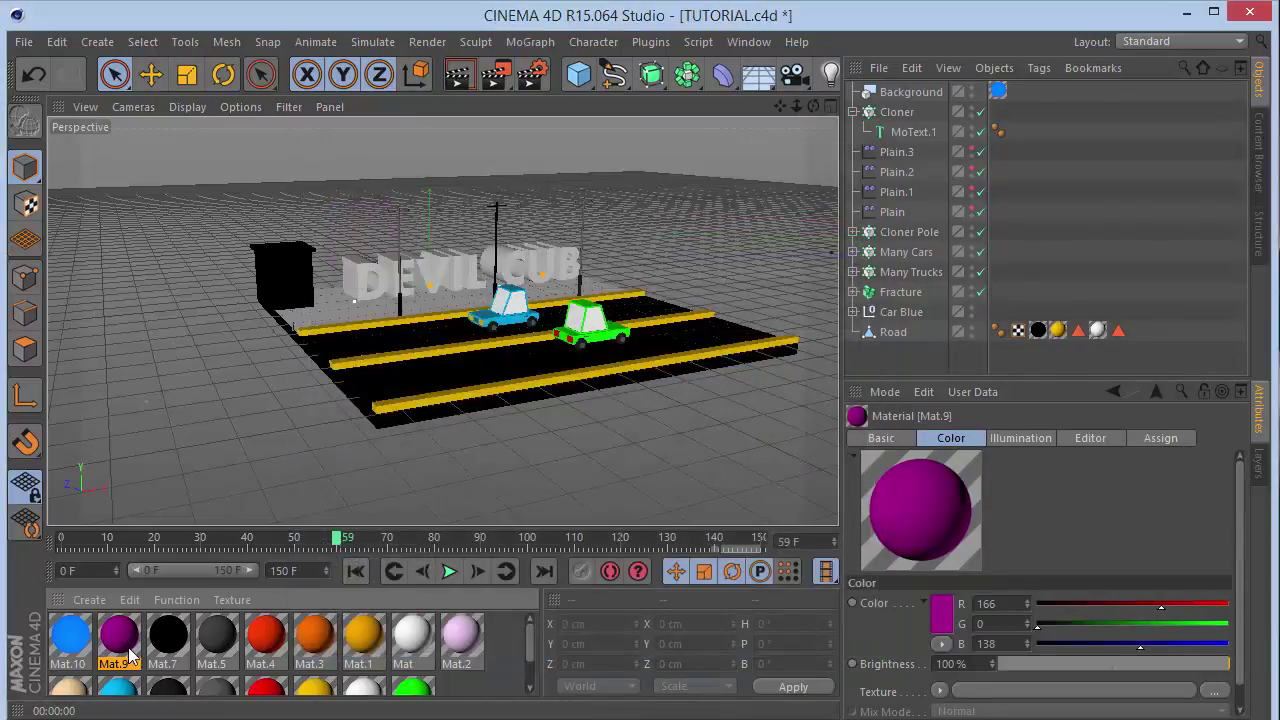
drag(128, 651, 908, 114)
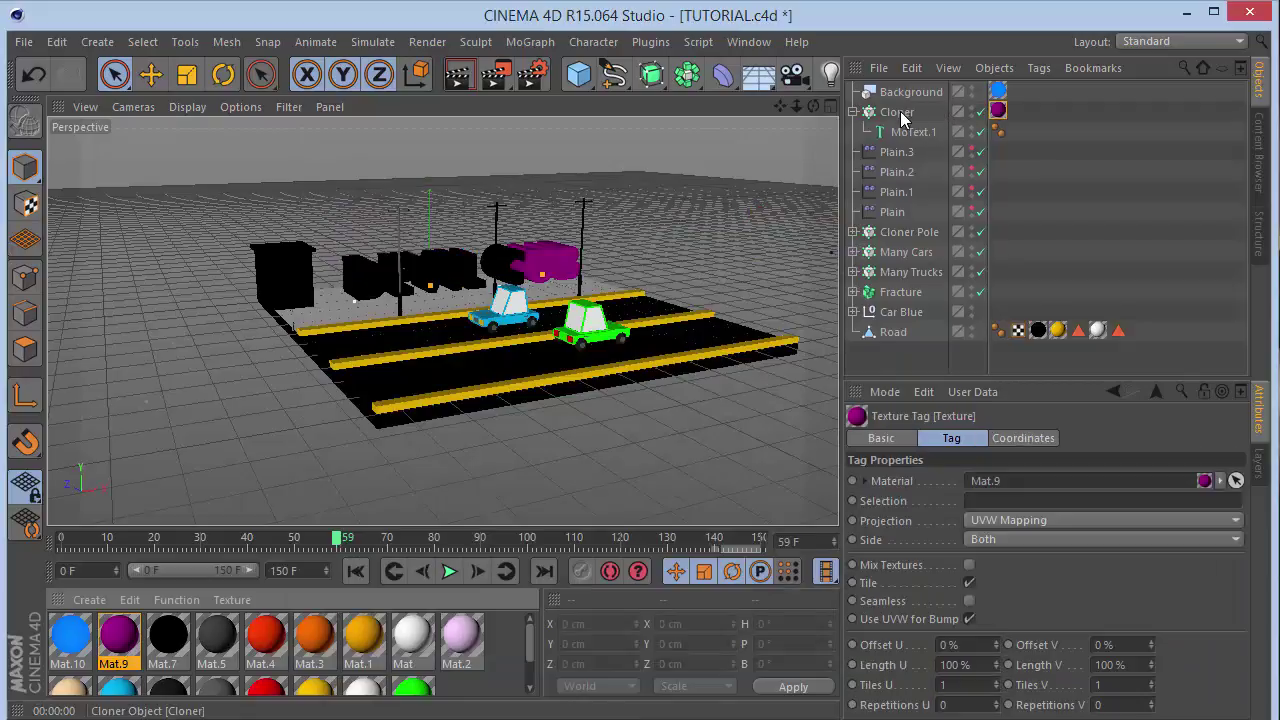
key(ctrl+r)
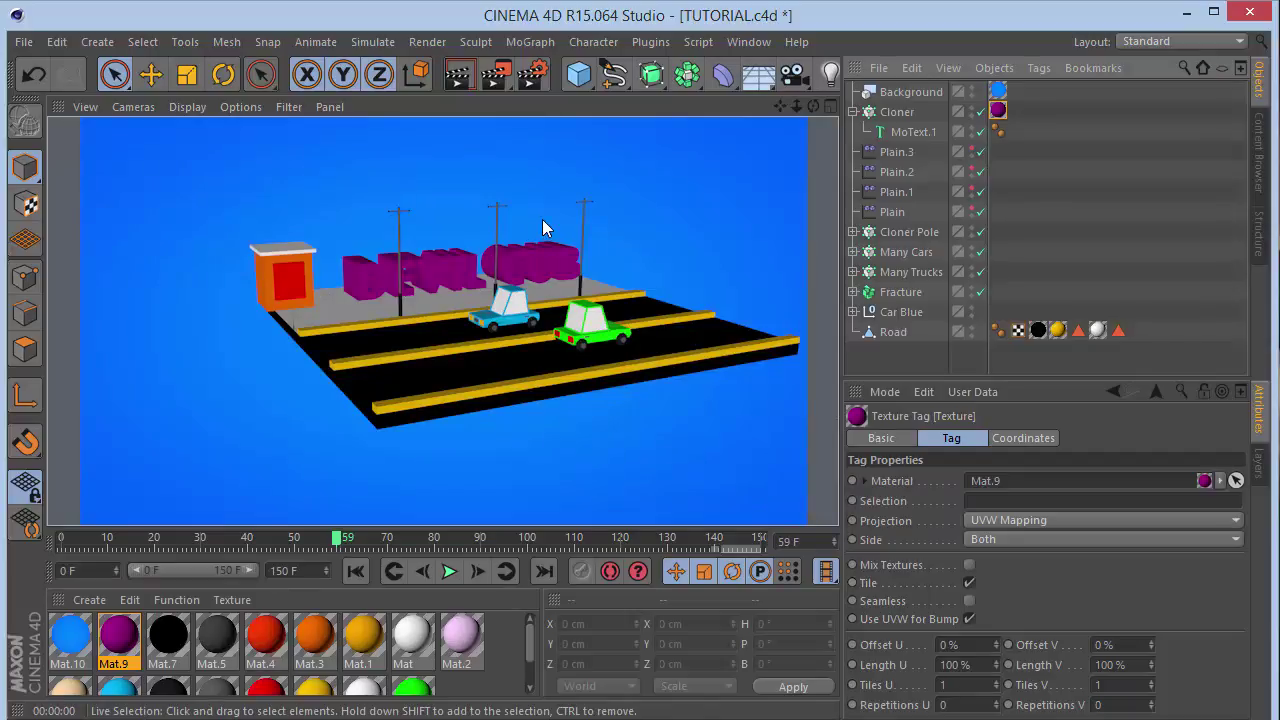
Set Anti-Aliasing to Best in the render settings.
click(533, 74)
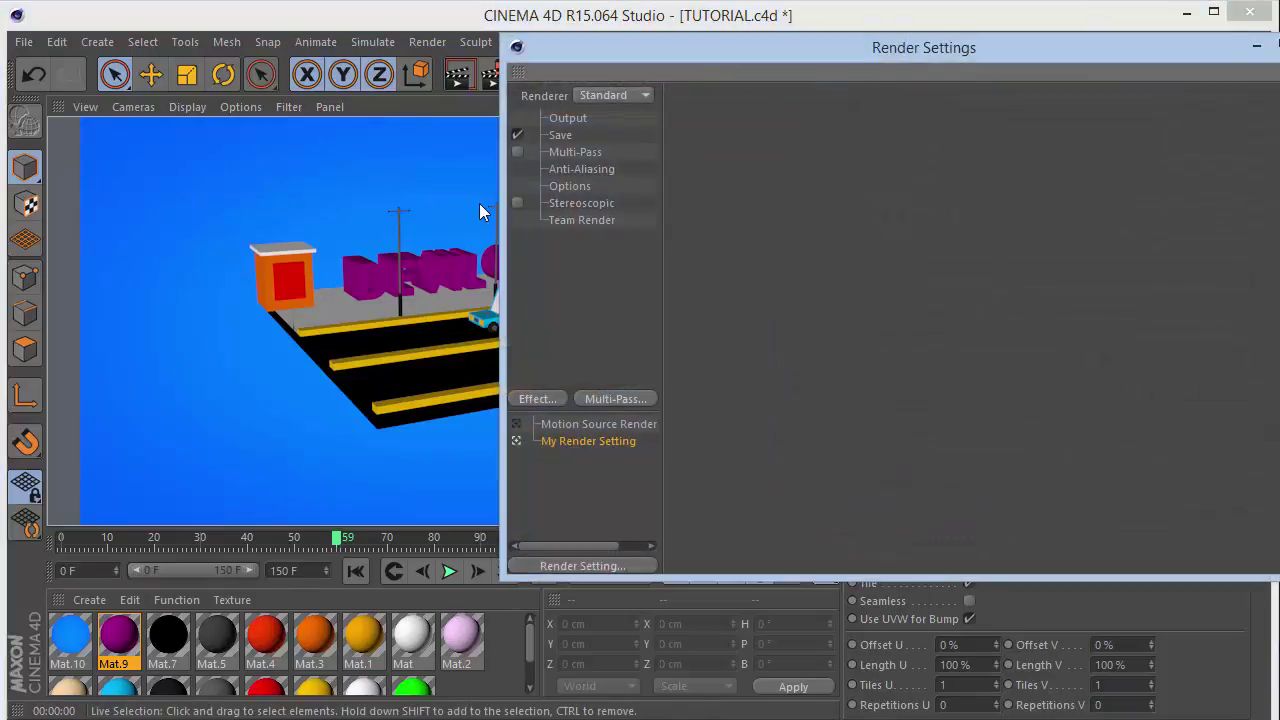
drag(755, 48, 591, 57)
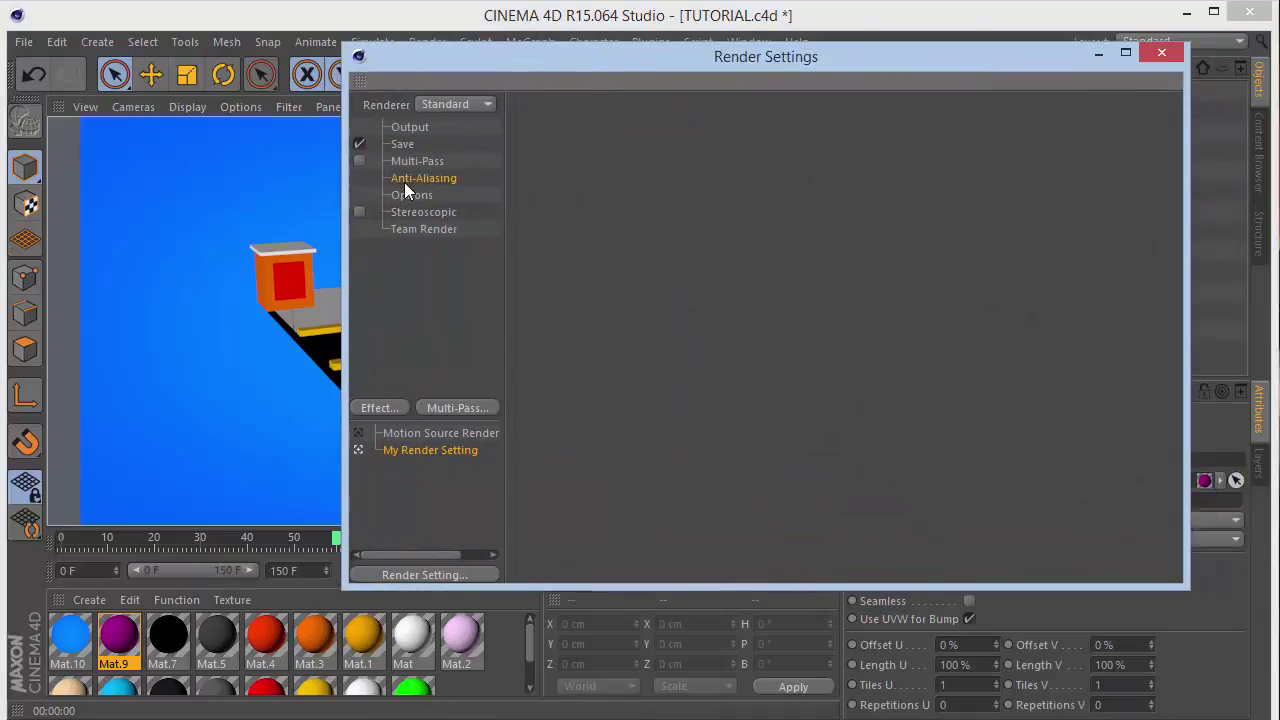
click(686, 127)
click(690, 186)
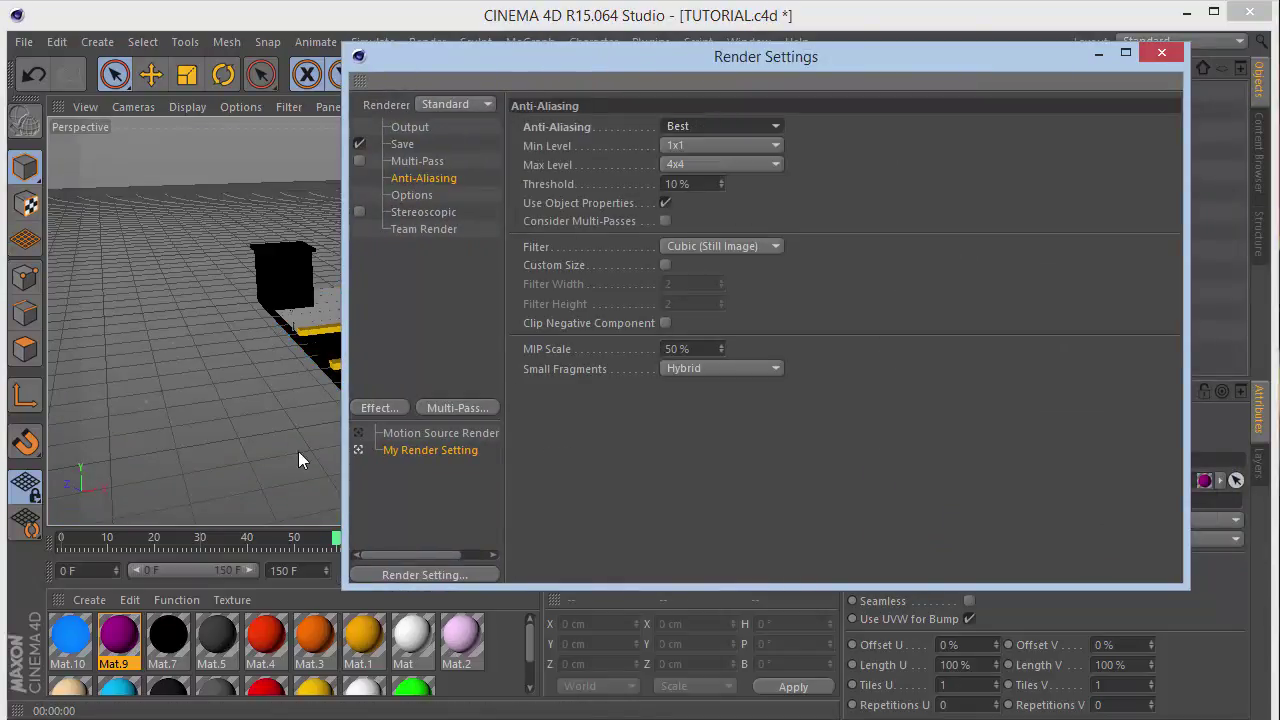
Add the Ambient Occlusion effect to the render settings and render a preview of the scene.
click(382, 412)
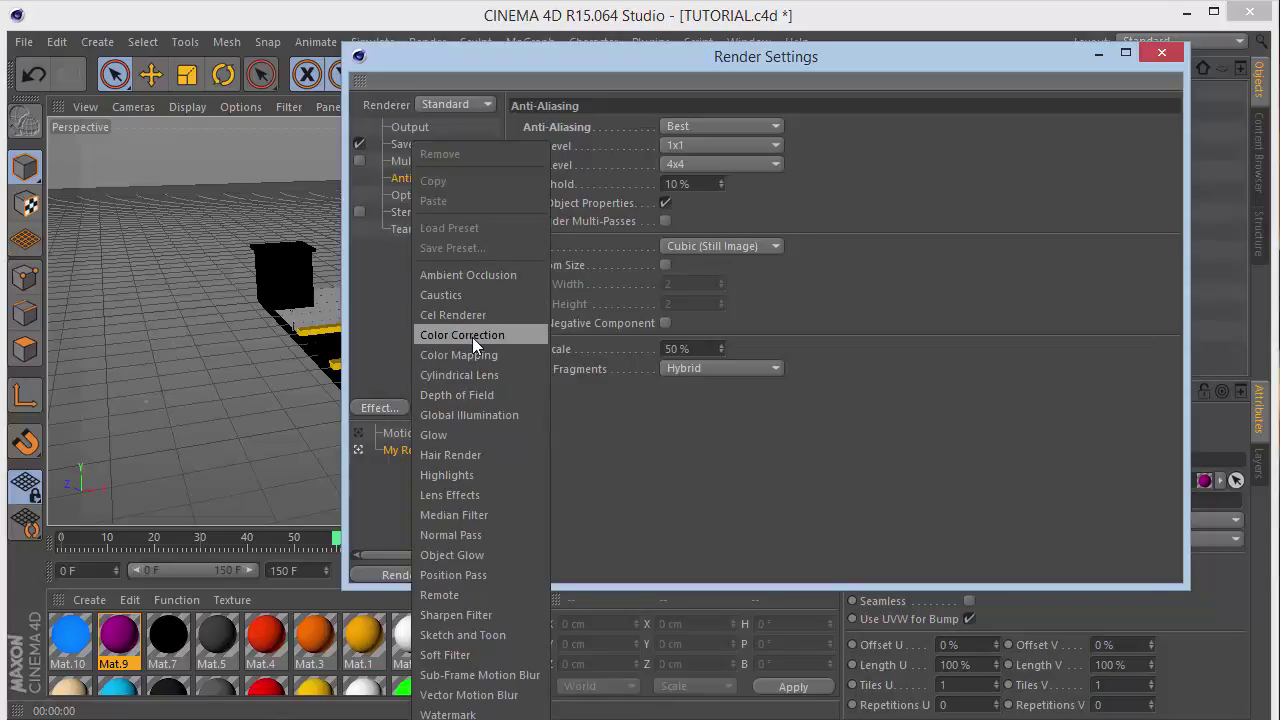
click(476, 276)
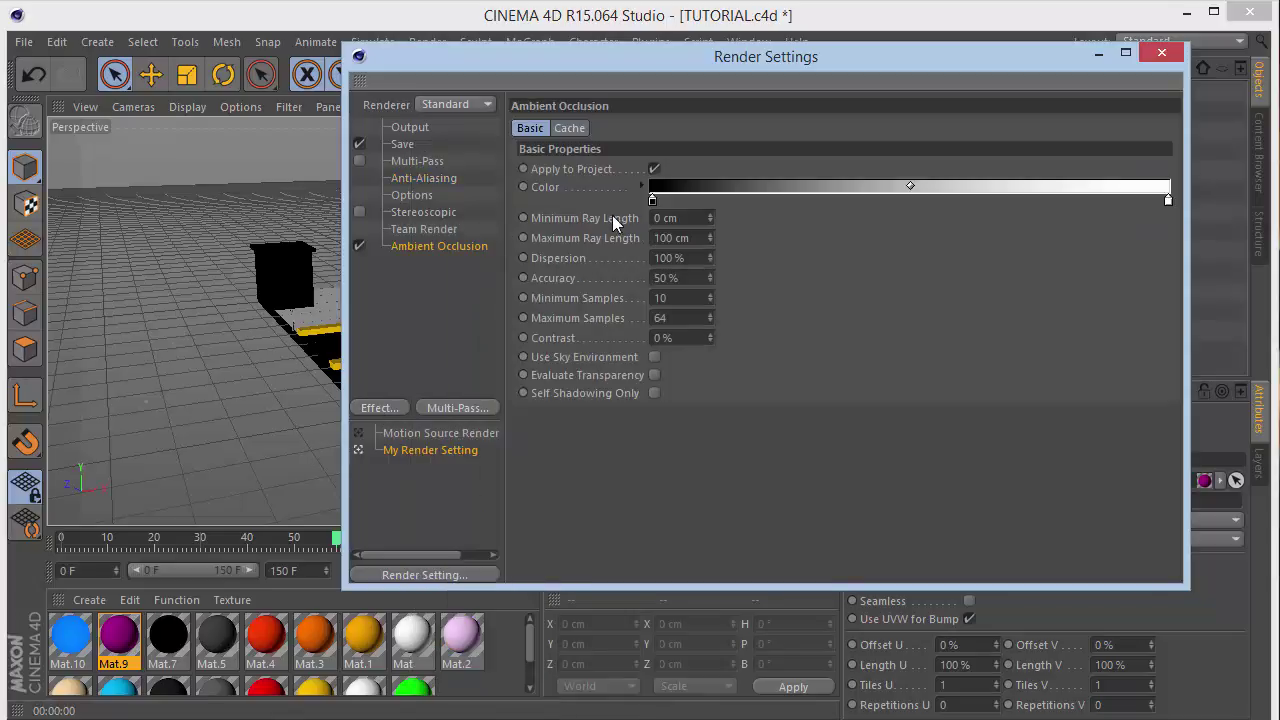
click(1161, 52)
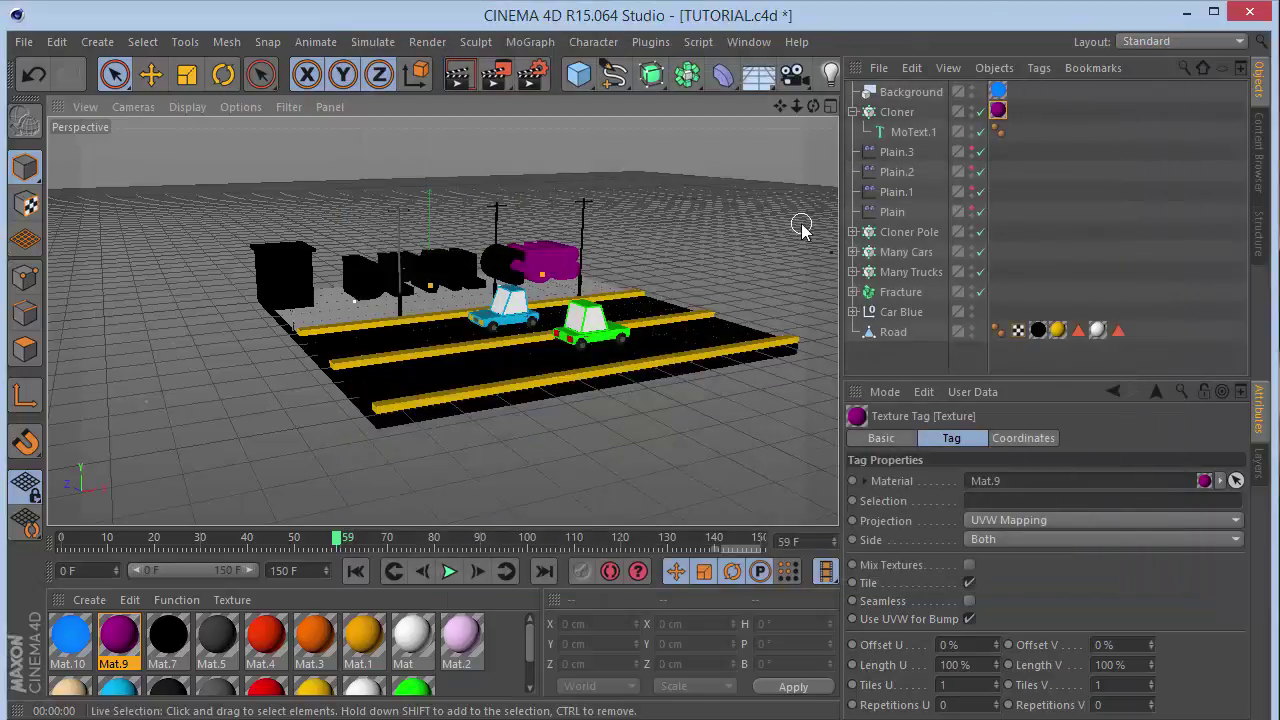
key(ctrl+r)
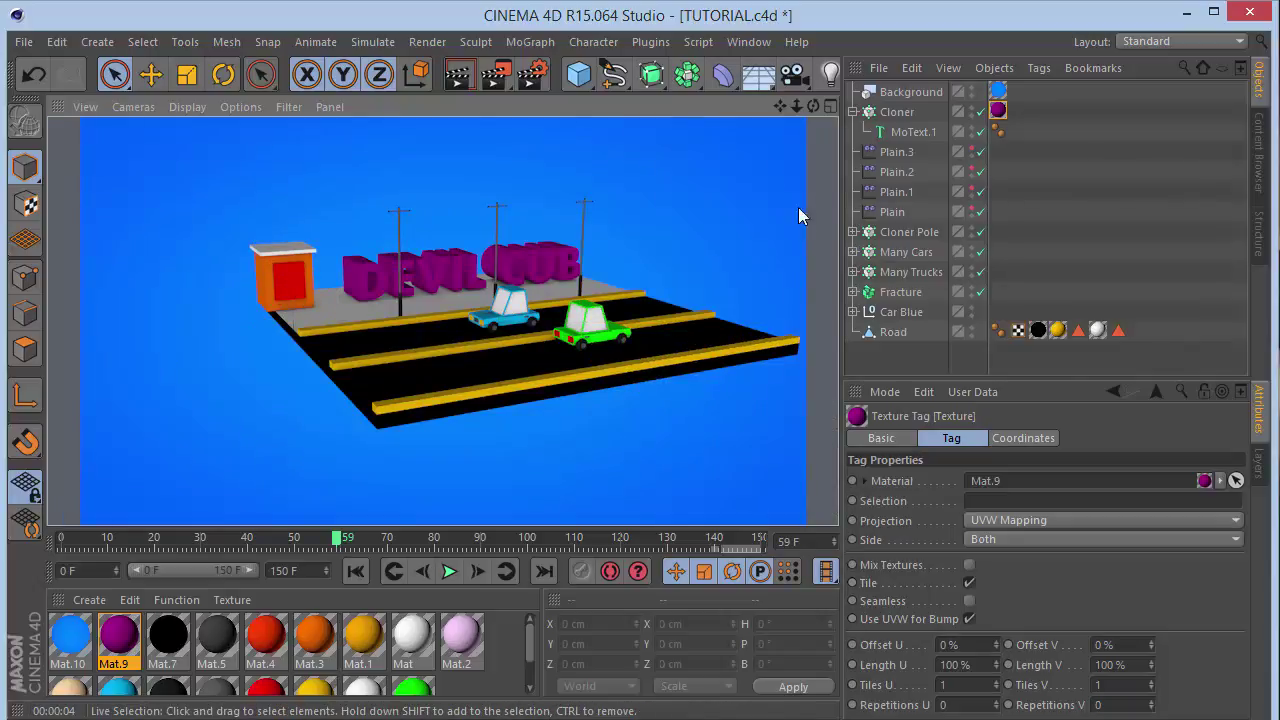
Add a Camera object and reframe its view closer to the street.
click(997, 132)
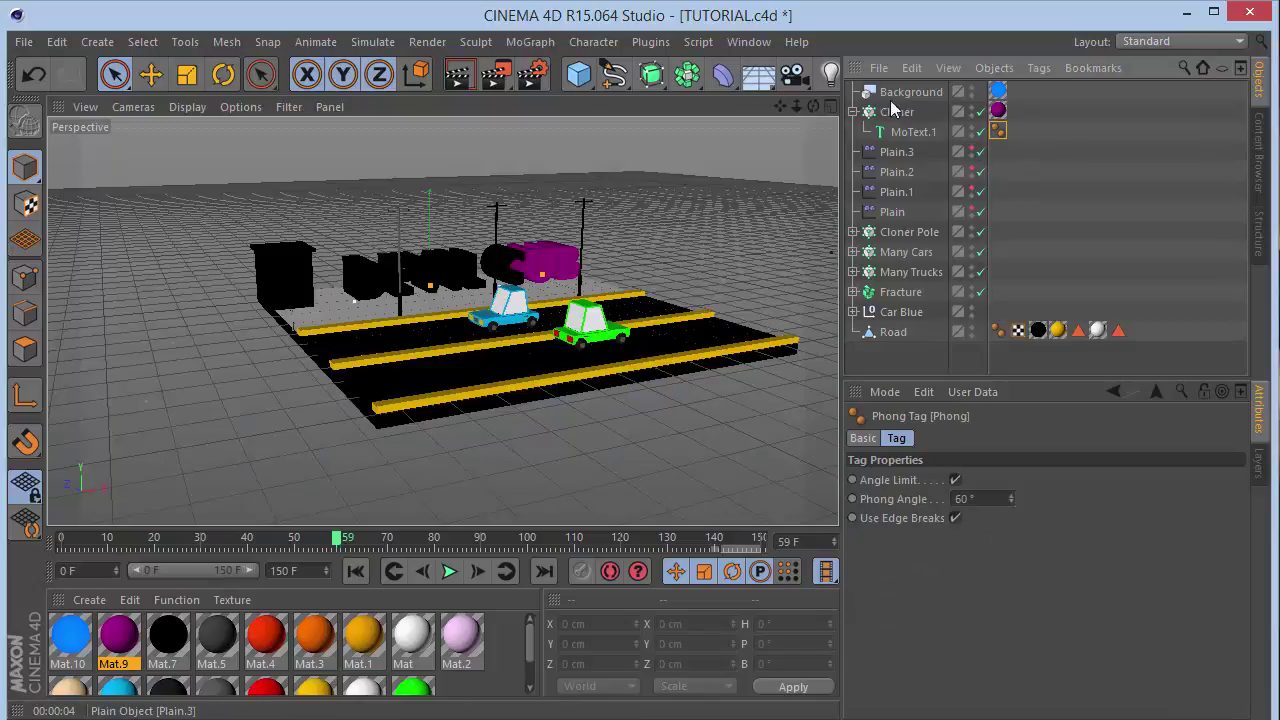
click(793, 74)
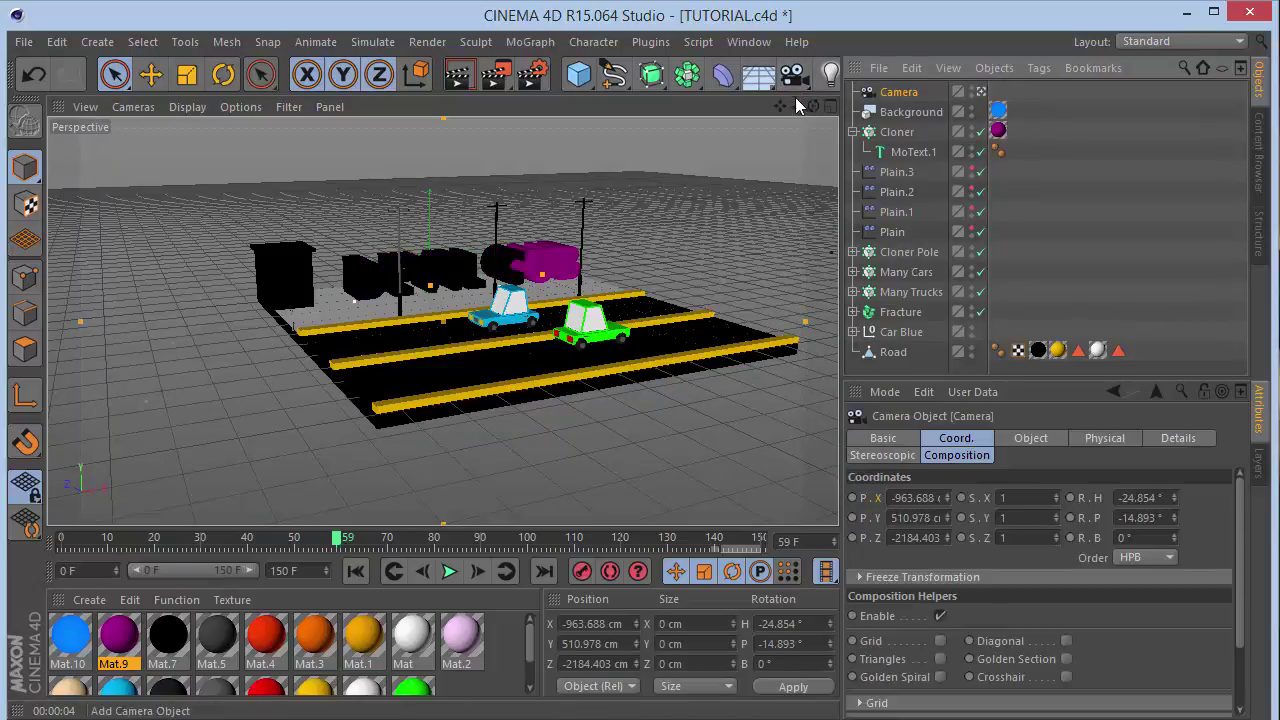
mouse_move(780, 107)
mouse_down()
mouse_move(728, 107)
mouse_move(870, 106)
mouse_move(728, 106)
mouse_move(806, 110)
mouse_move(780, 113)
mouse_up()
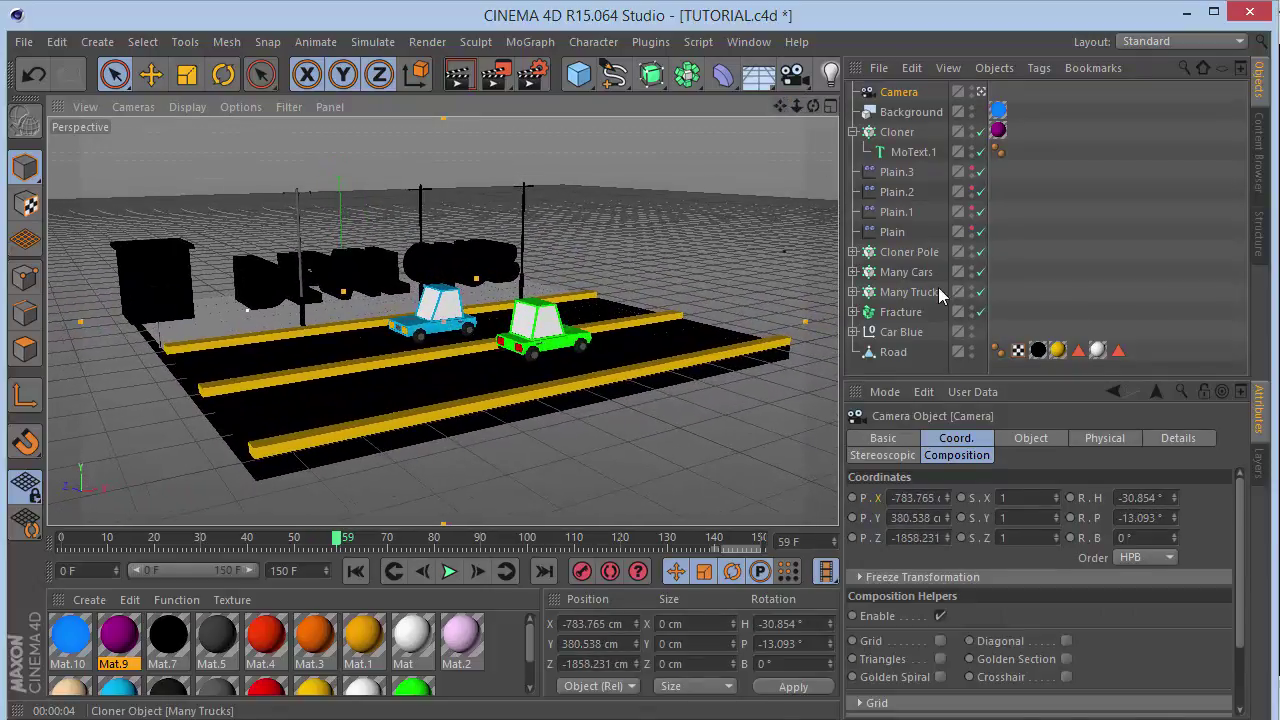
Set the camera's rotation to a heading of -40° and a pitch of -20°.
click(962, 440)
click(1160, 498)
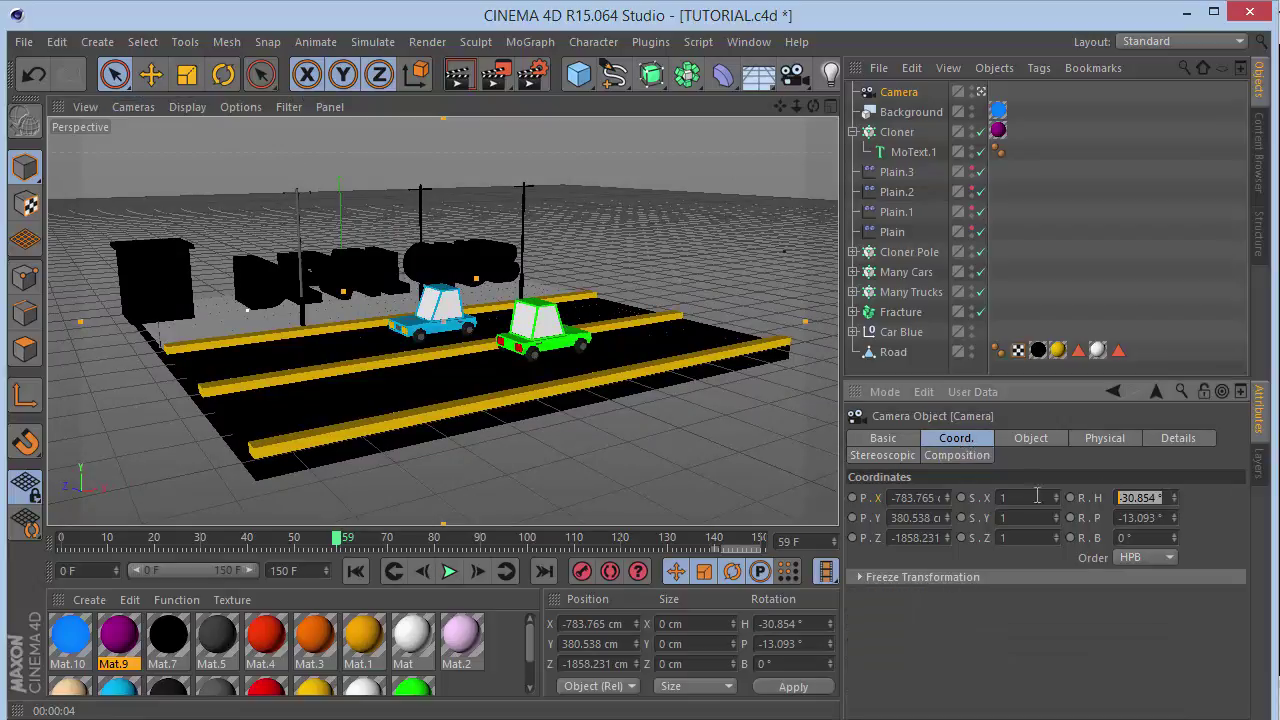
text(-40)
key(Tab)
key(BackSpace)
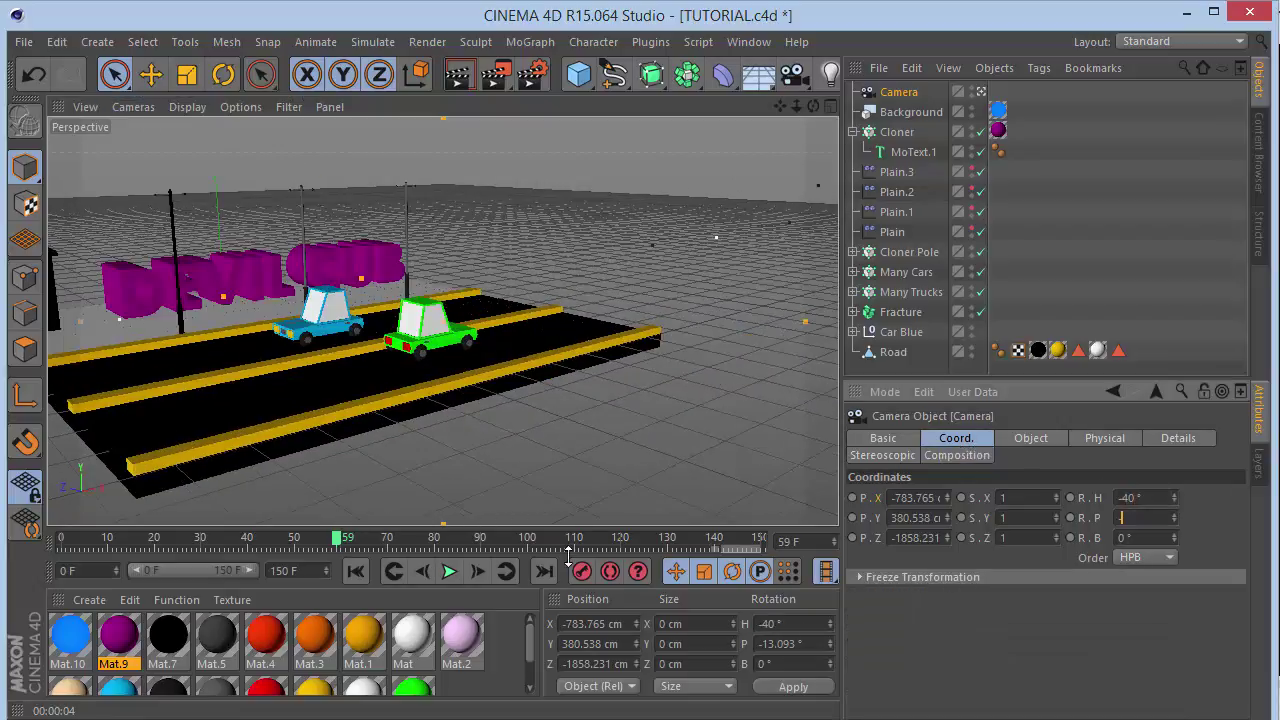
text(-20)
key(Return)
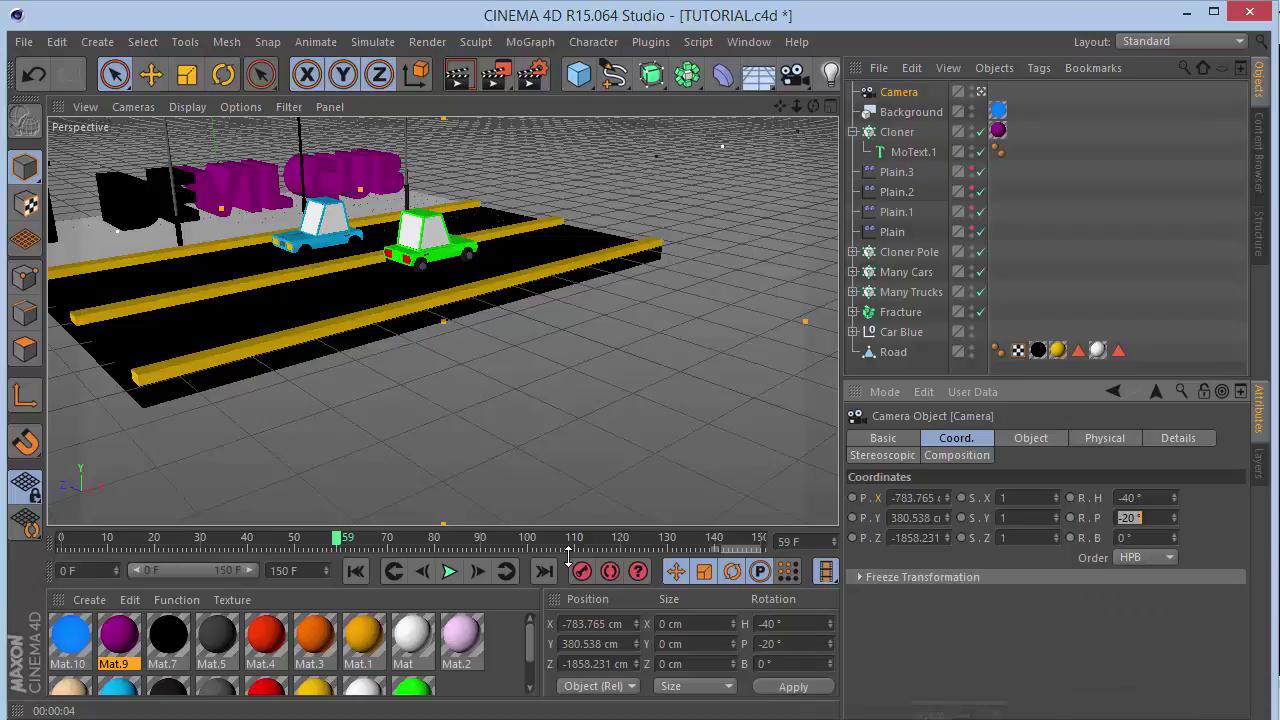
Set the camera's Y position to 800 cm and its X position to -1349 cm.
click(932, 517)
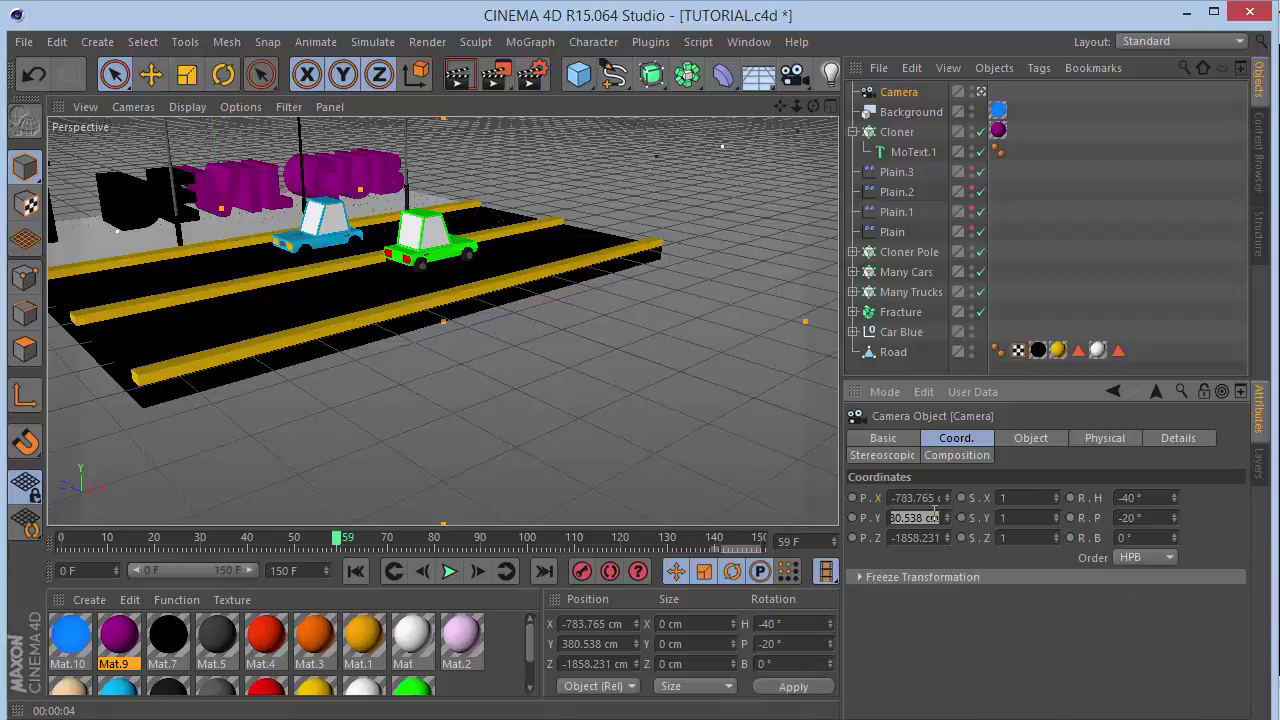
text(8)
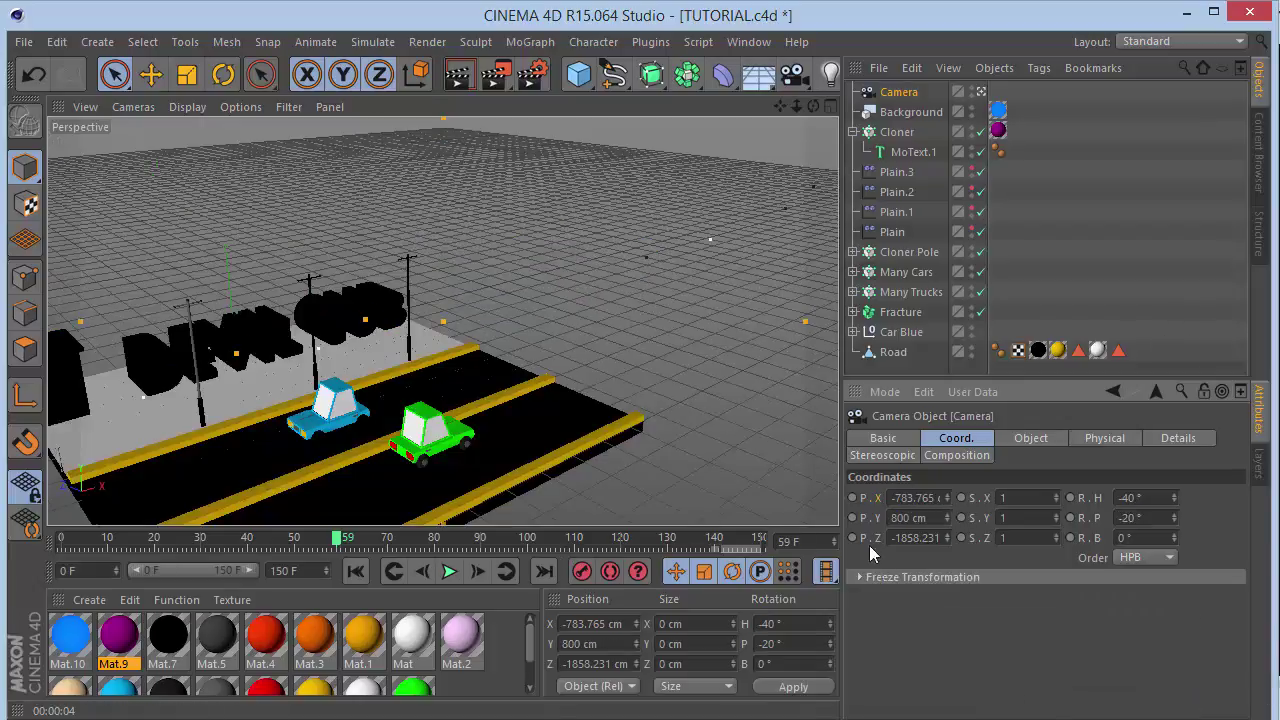
click(926, 500)
text(0)
key(Return)
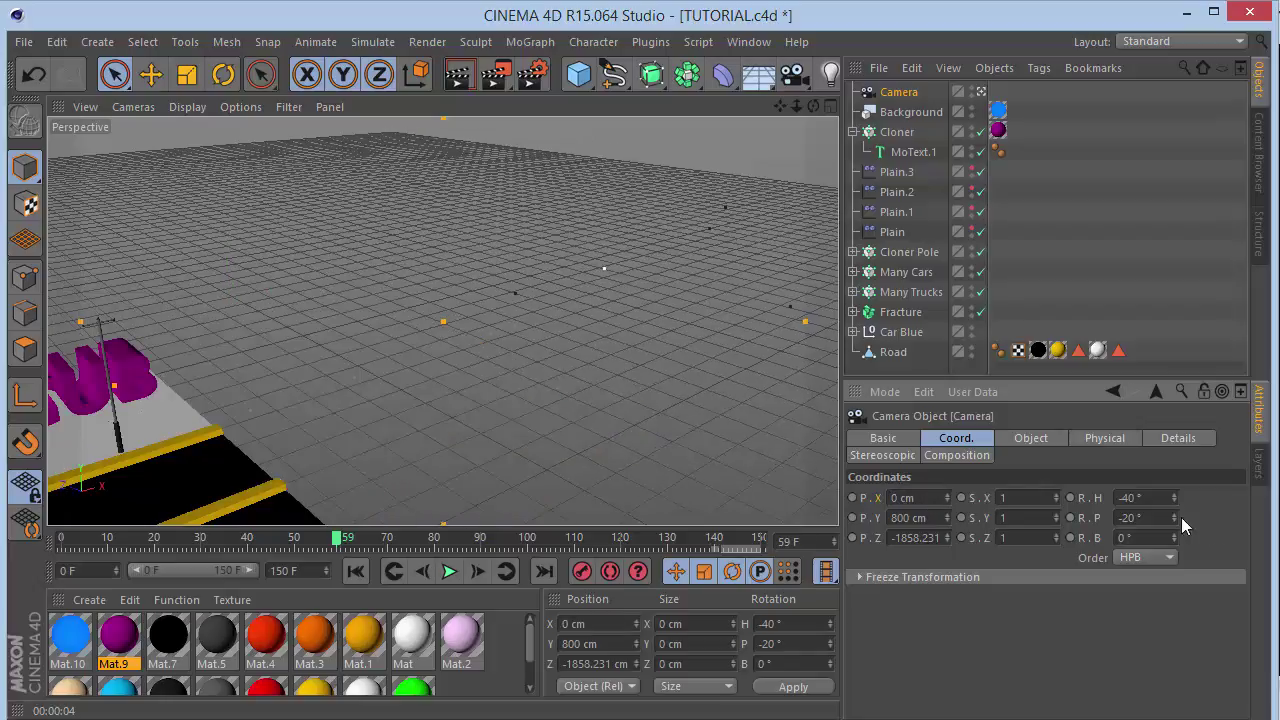
mouse_move(947, 500)
mouse_down()
mouse_move(866, 500)
mouse_move(947, 500)
mouse_up()
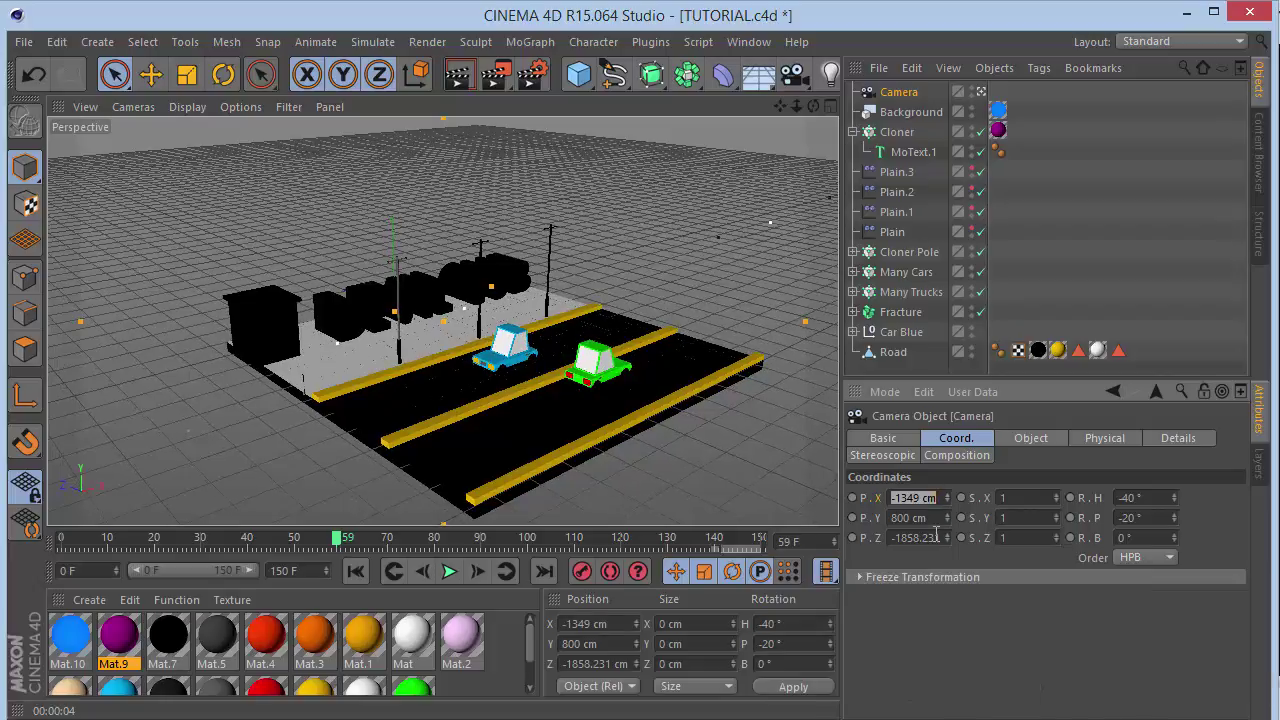
Set the camera's Z position to -2000 cm.
click(915, 538)
text(-200)
key(Return)
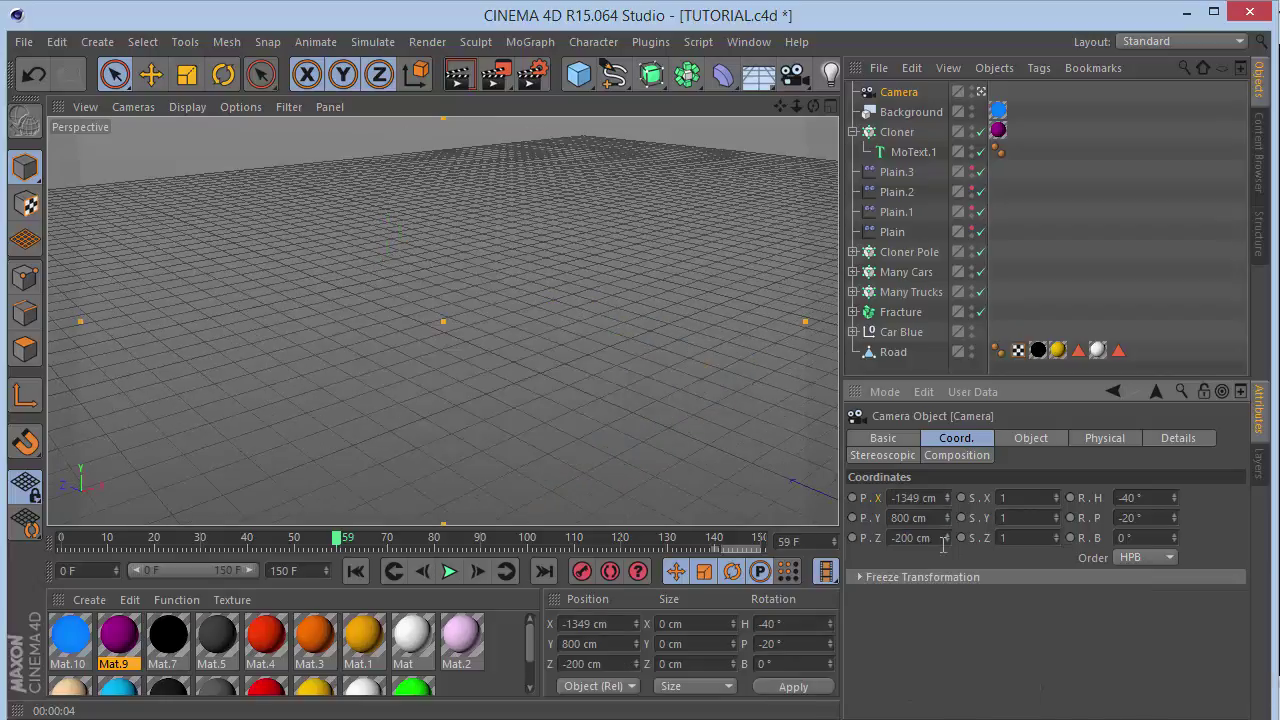
key(Return)
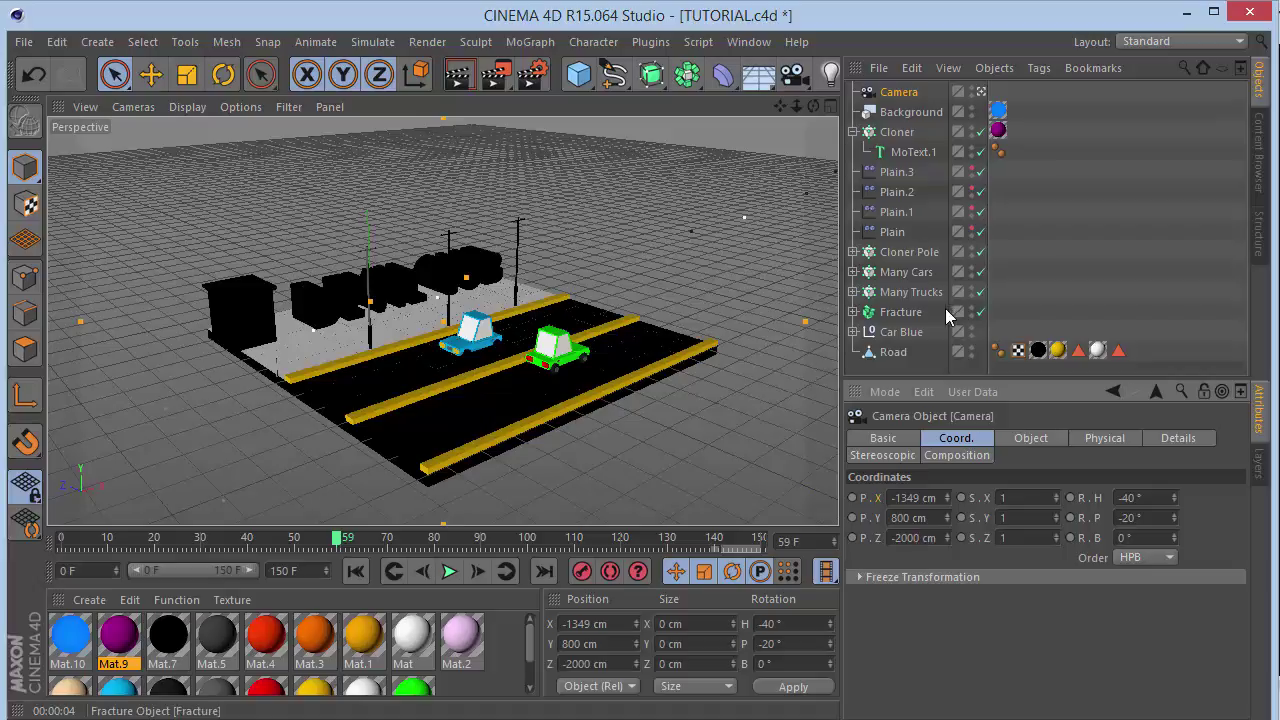
Lower the camera and move it closer to the street, to about X -1159, Y 546 and Z -1866 cm.
drag(945, 518, 945, 558)
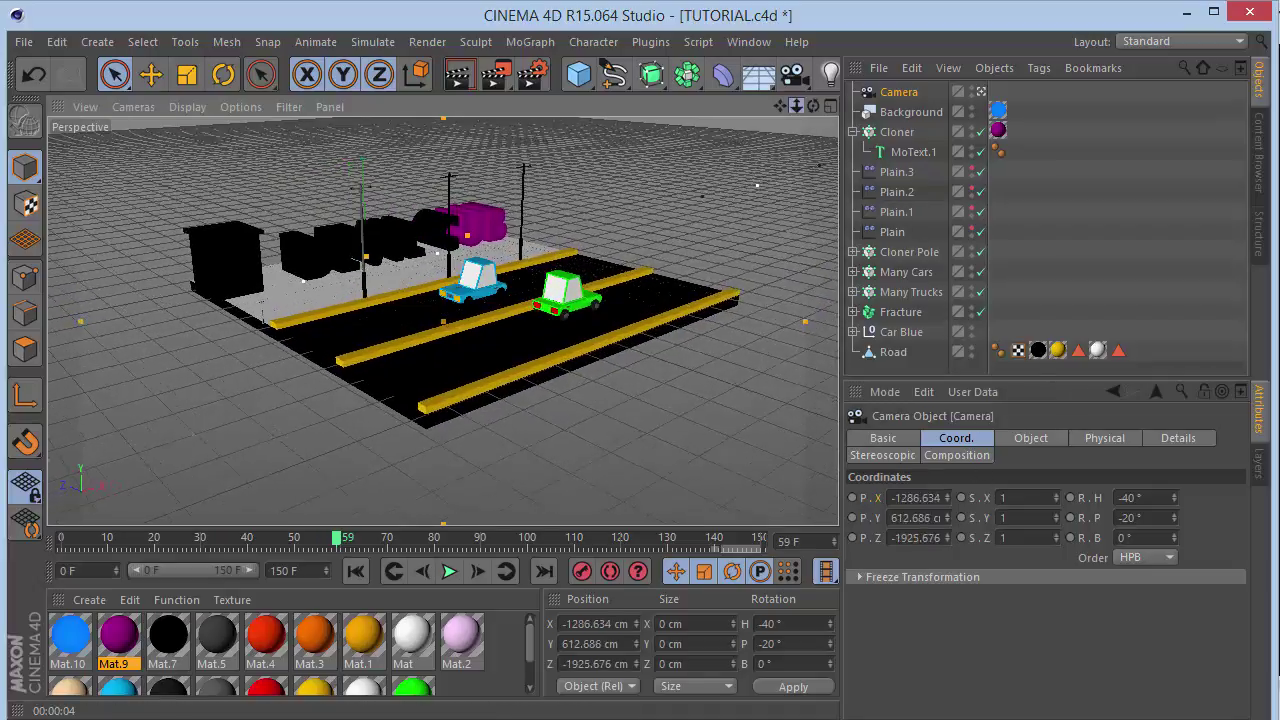
drag(796, 106, 794, 108)
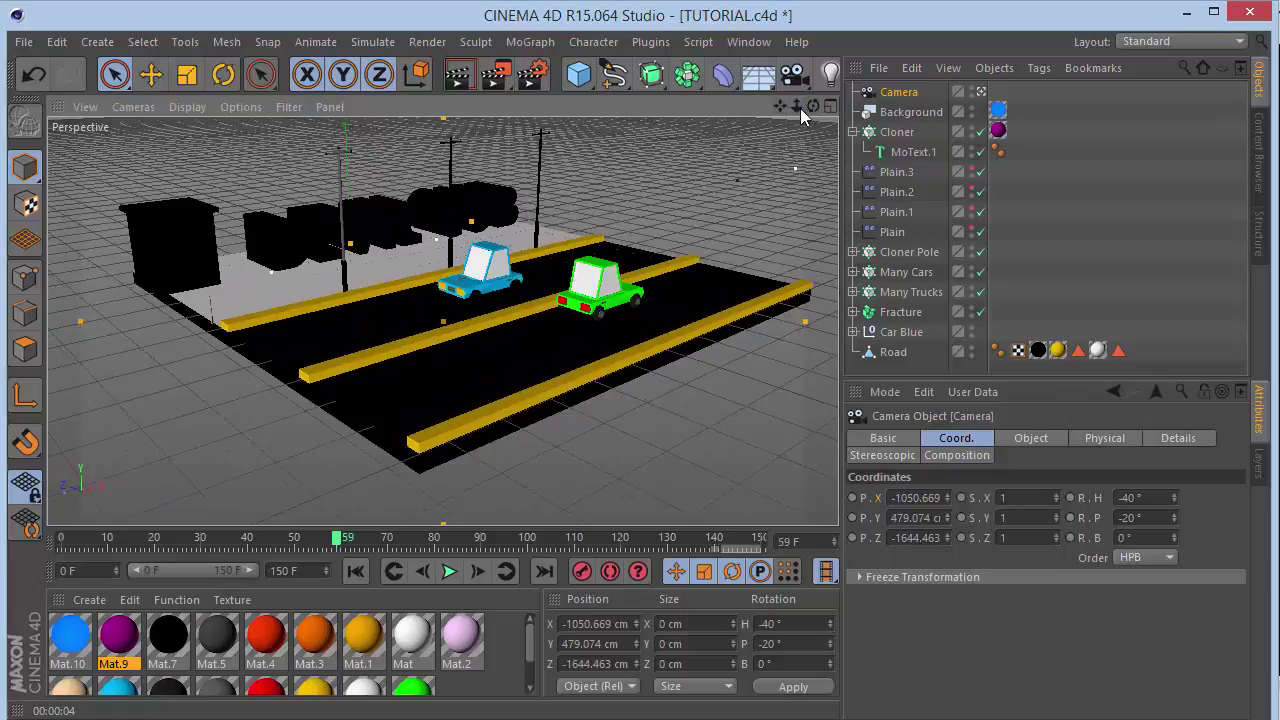
mouse_move(944, 517)
mouse_down()
mouse_move(948, 582)
mouse_move(947, 537)
mouse_up()
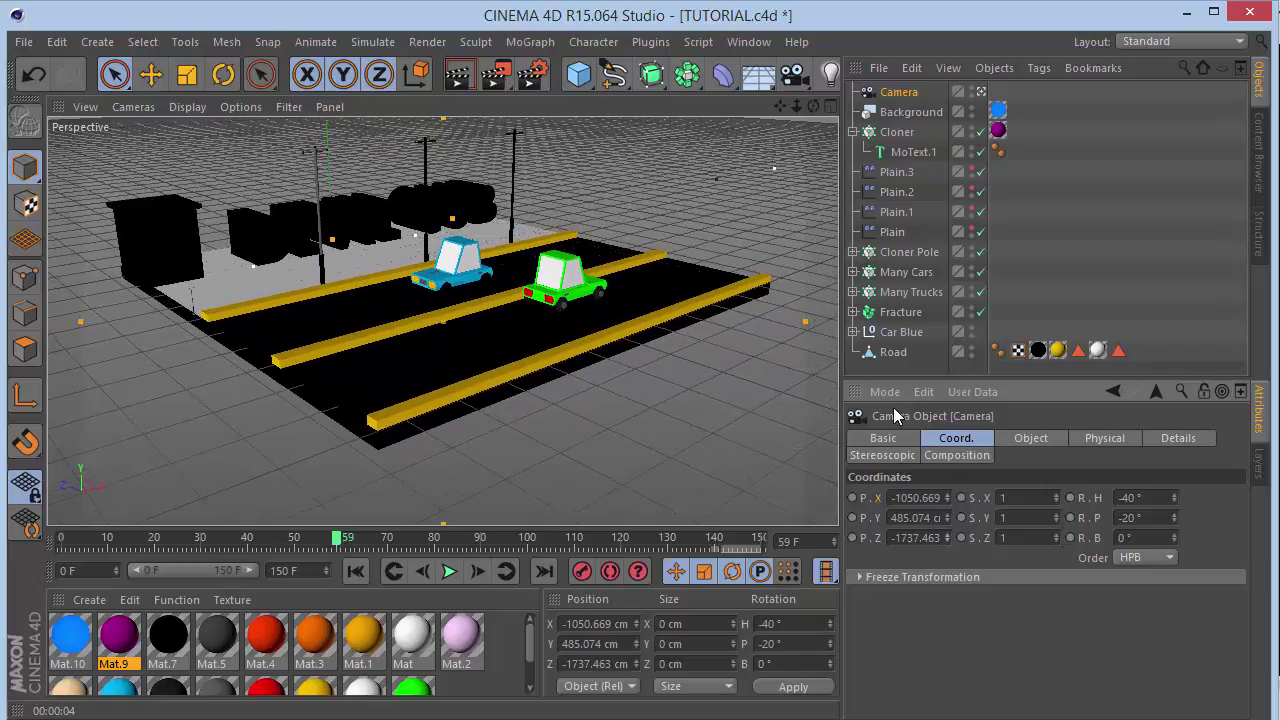
drag(796, 106, 791, 110)
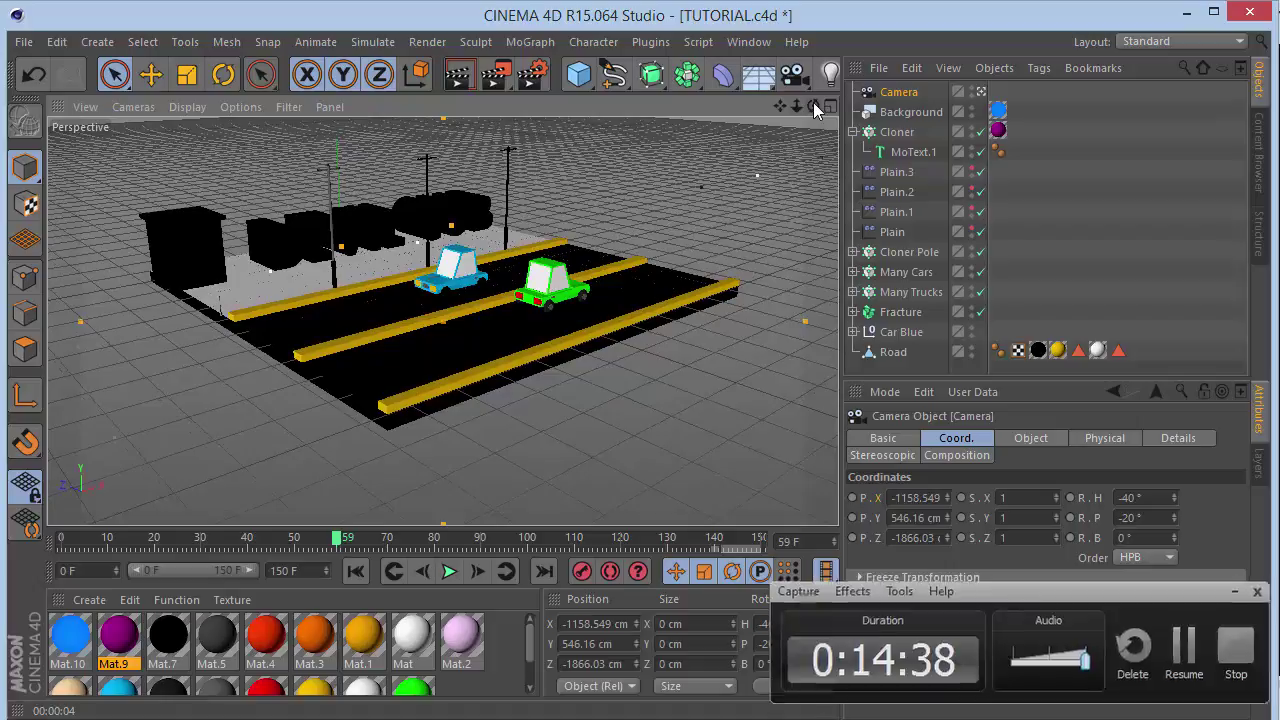
Set the camera's heading to -30°.
drag(1174, 519, 1174, 497)
key(ctrl+z)
click(1170, 497)
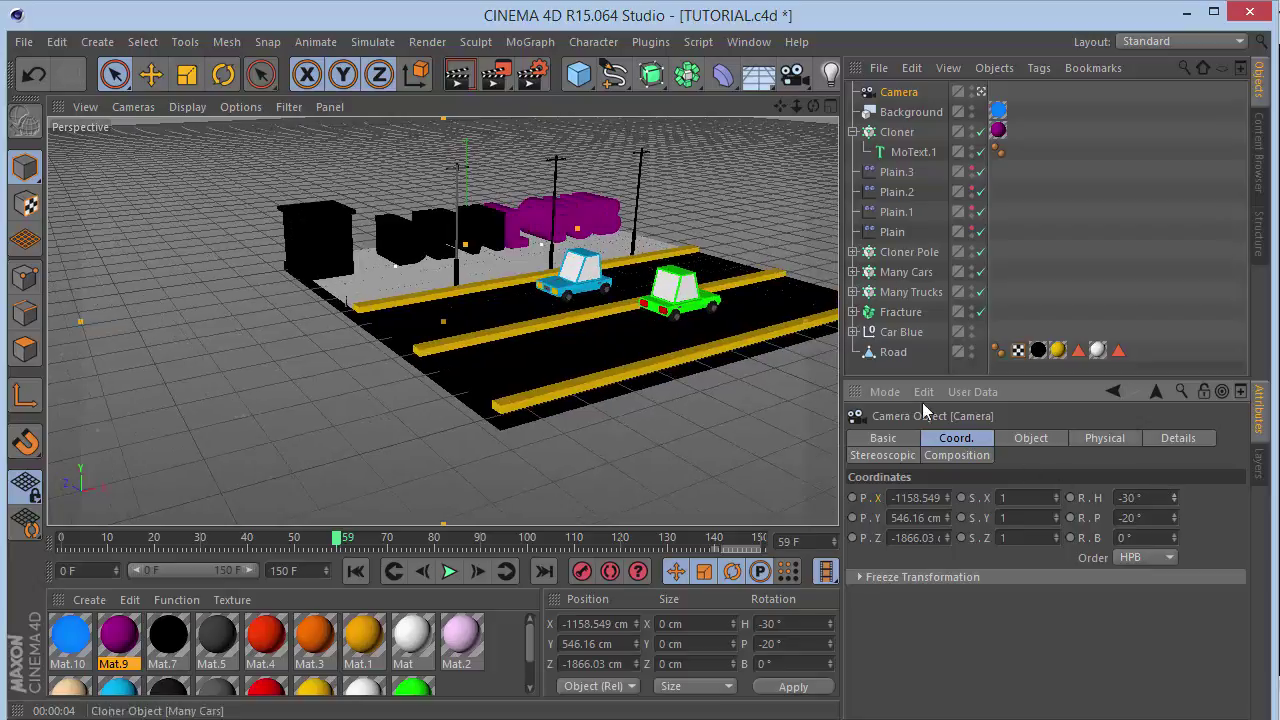
Reposition the camera to center the street in view, at about X -860, Y 596 and Z -1985 cm.
drag(950, 497, 962, 497)
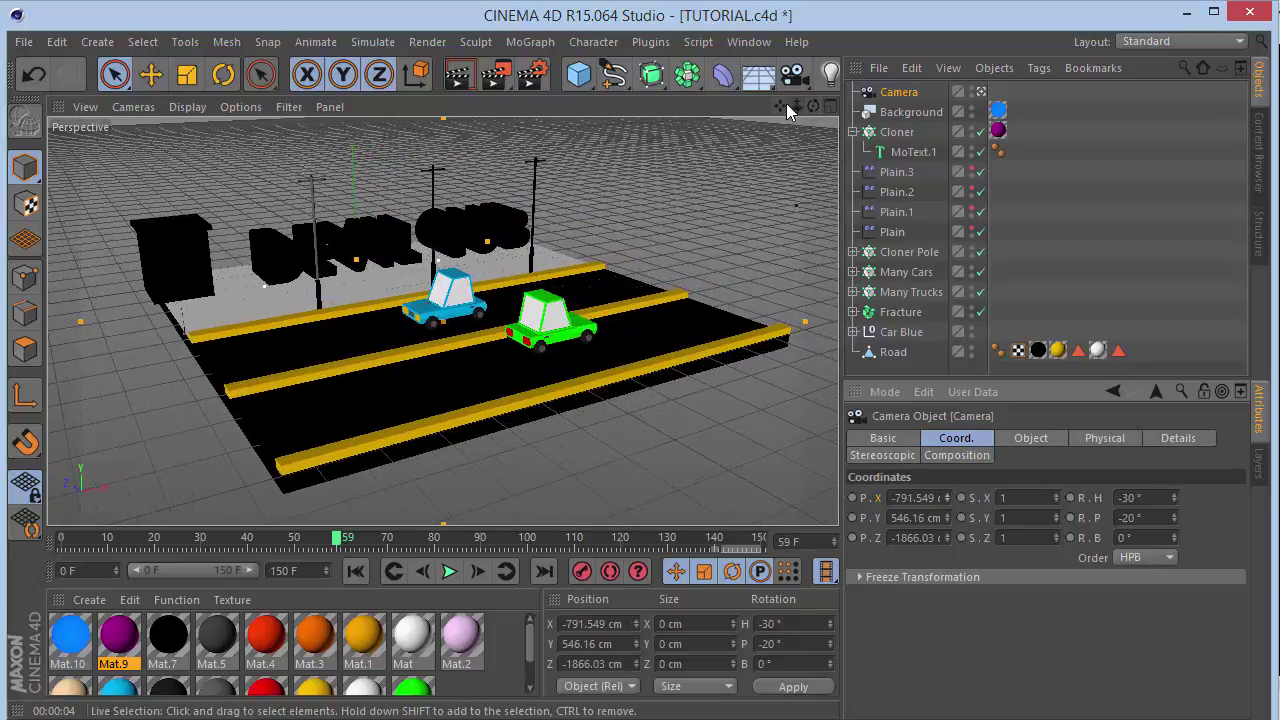
key(ctrl+z)
key(ctrl+z)
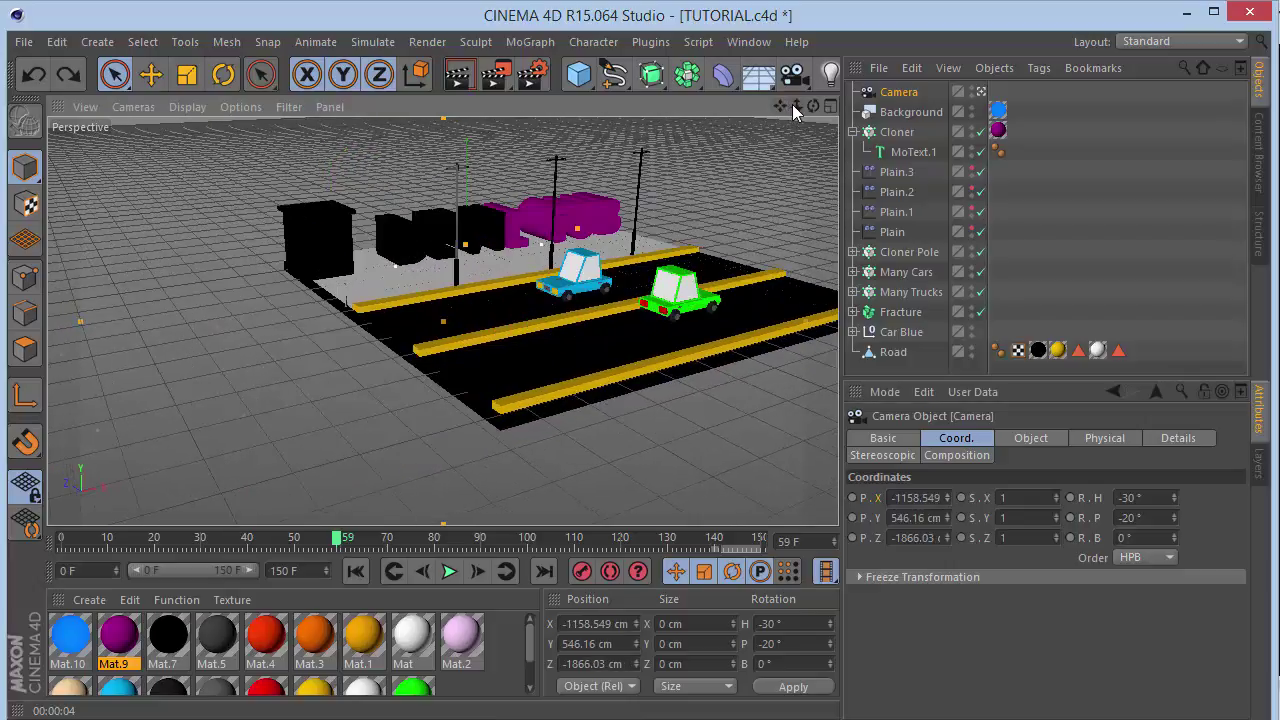
key(ctrl+y)
mouse_move(794, 105)
mouse_down()
mouse_move(760, 105)
mouse_move(795, 106)
mouse_up()
Set the render's saved image to PNG format with a depth of 16 Bit/Channel.
click(538, 80)
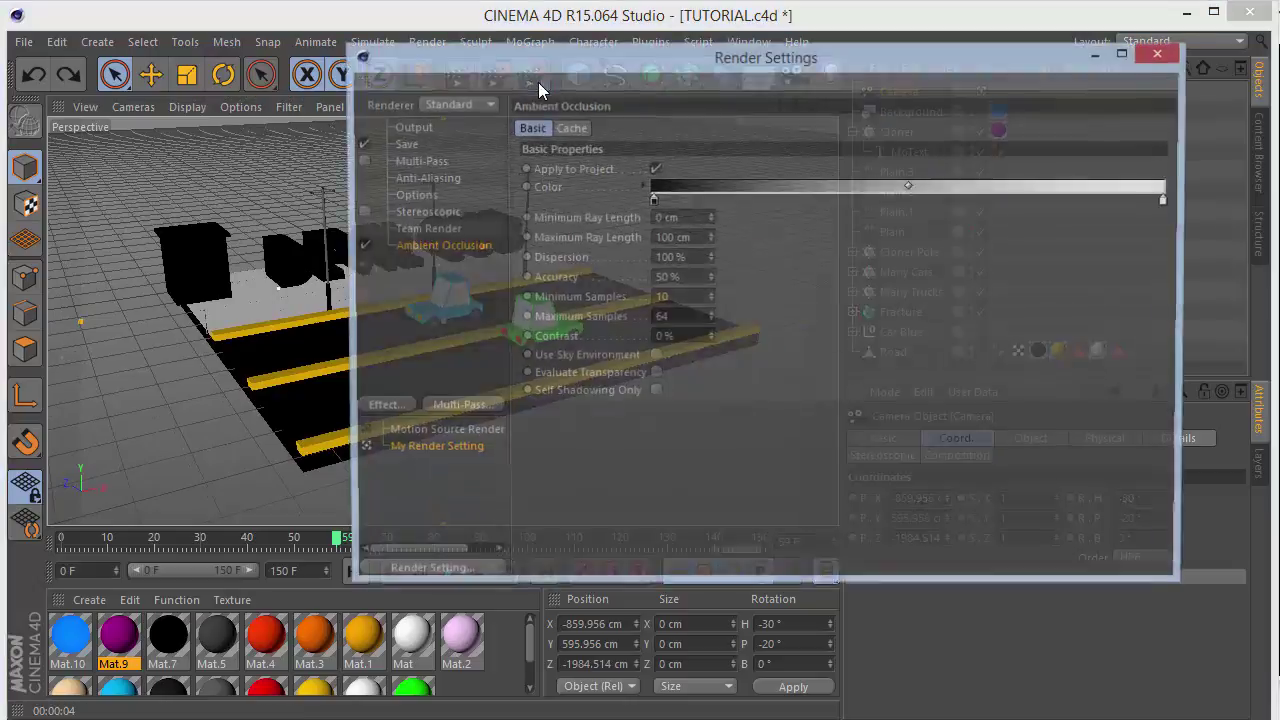
click(403, 145)
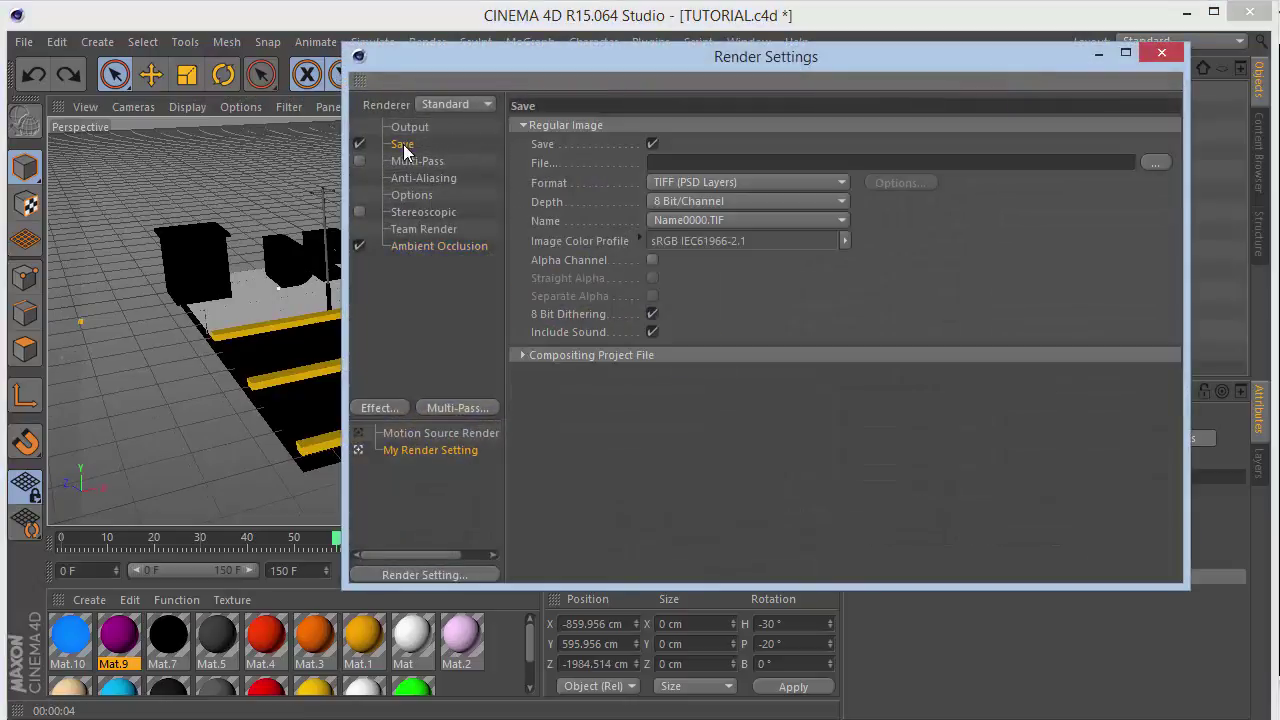
click(687, 202)
click(690, 242)
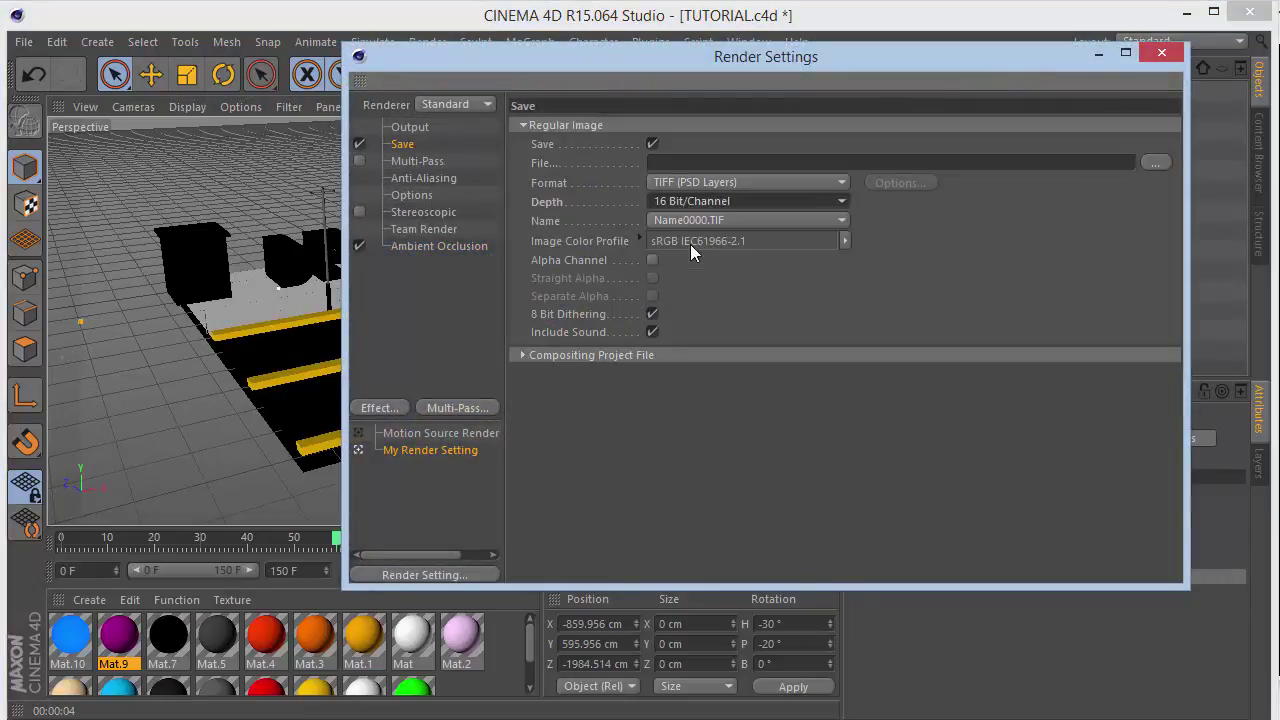
click(722, 190)
click(711, 383)
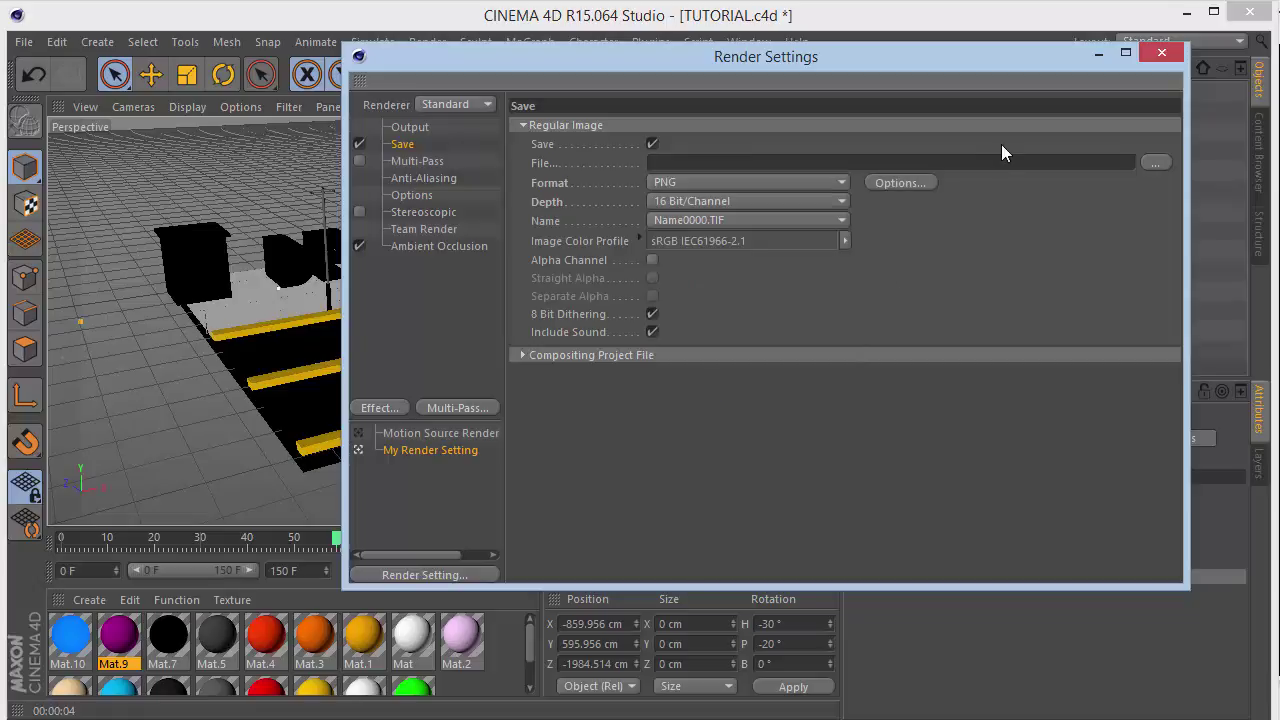
click(1162, 52)
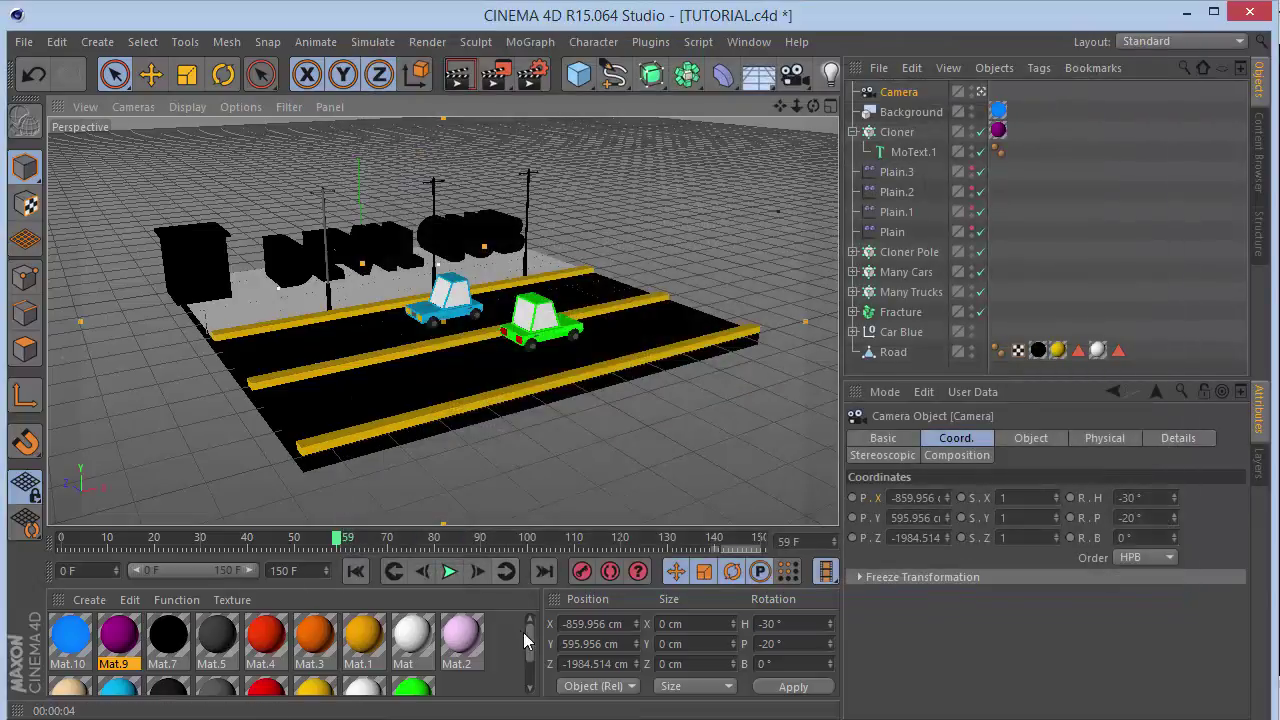
click(180, 599)
click(225, 532)
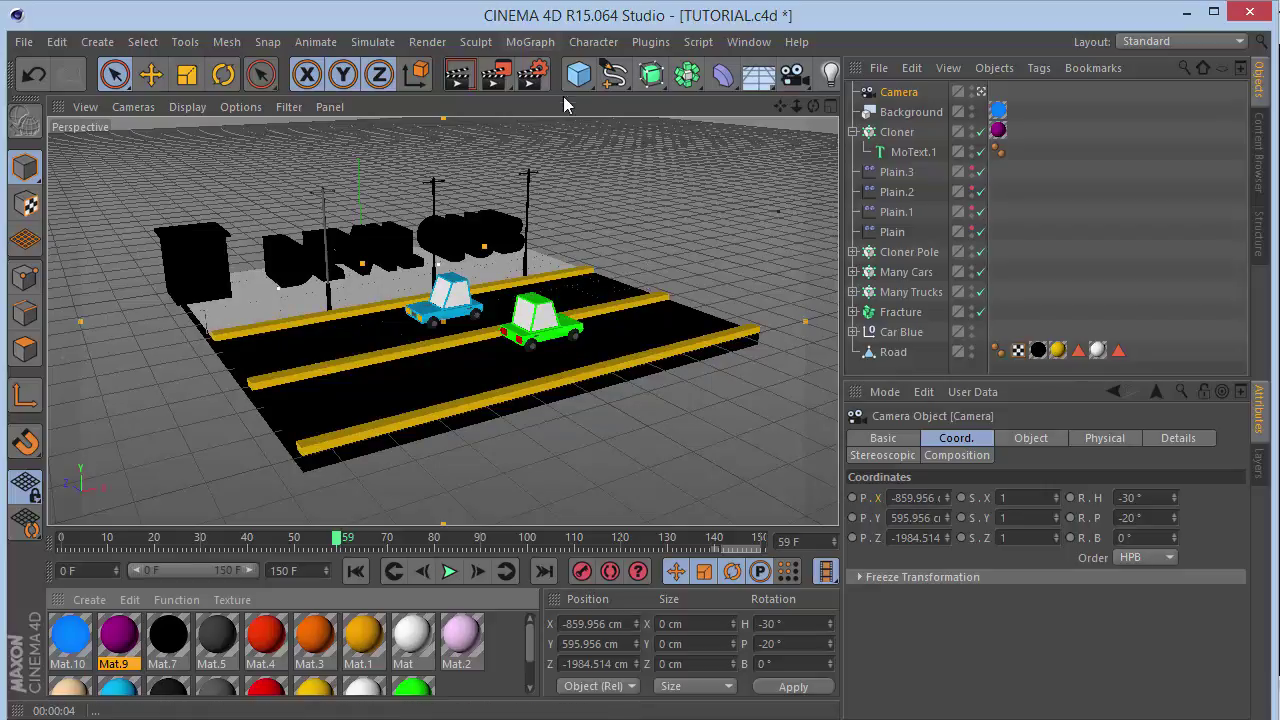
click(532, 74)
click(1162, 53)
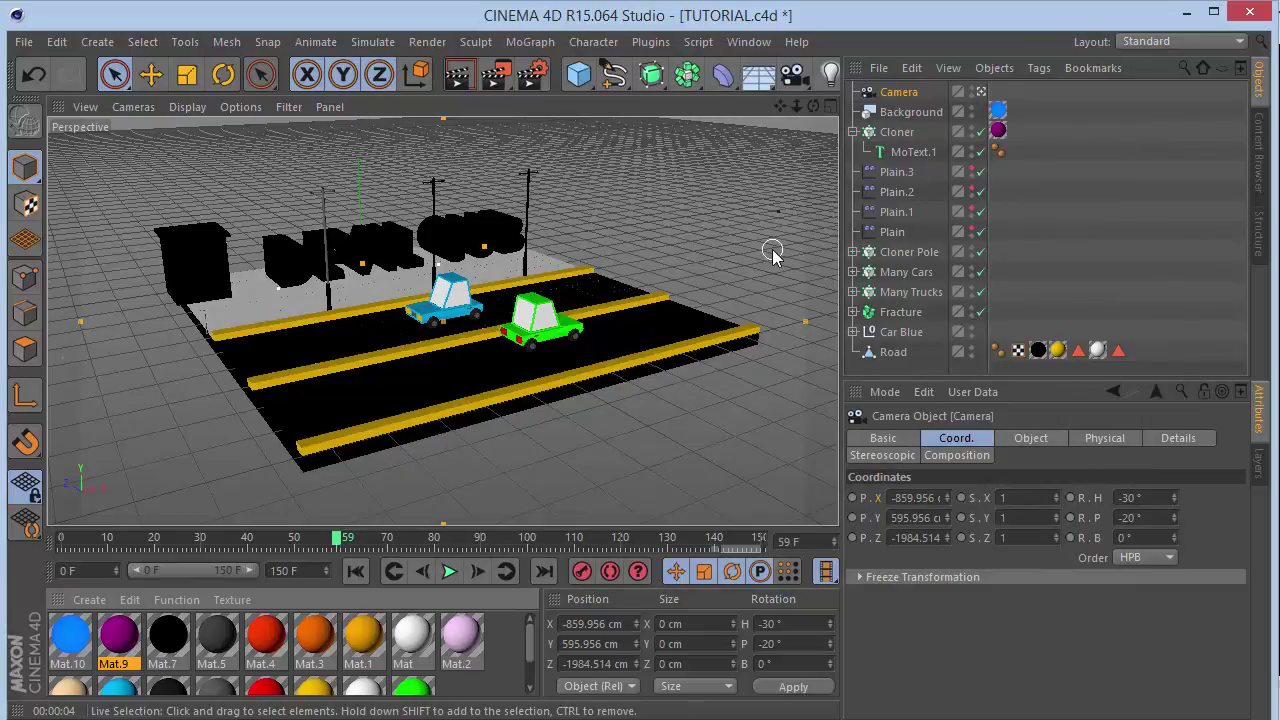
Switch the renderer to Physical with Medium sampling quality and Motion Blur enabled.
click(532, 74)
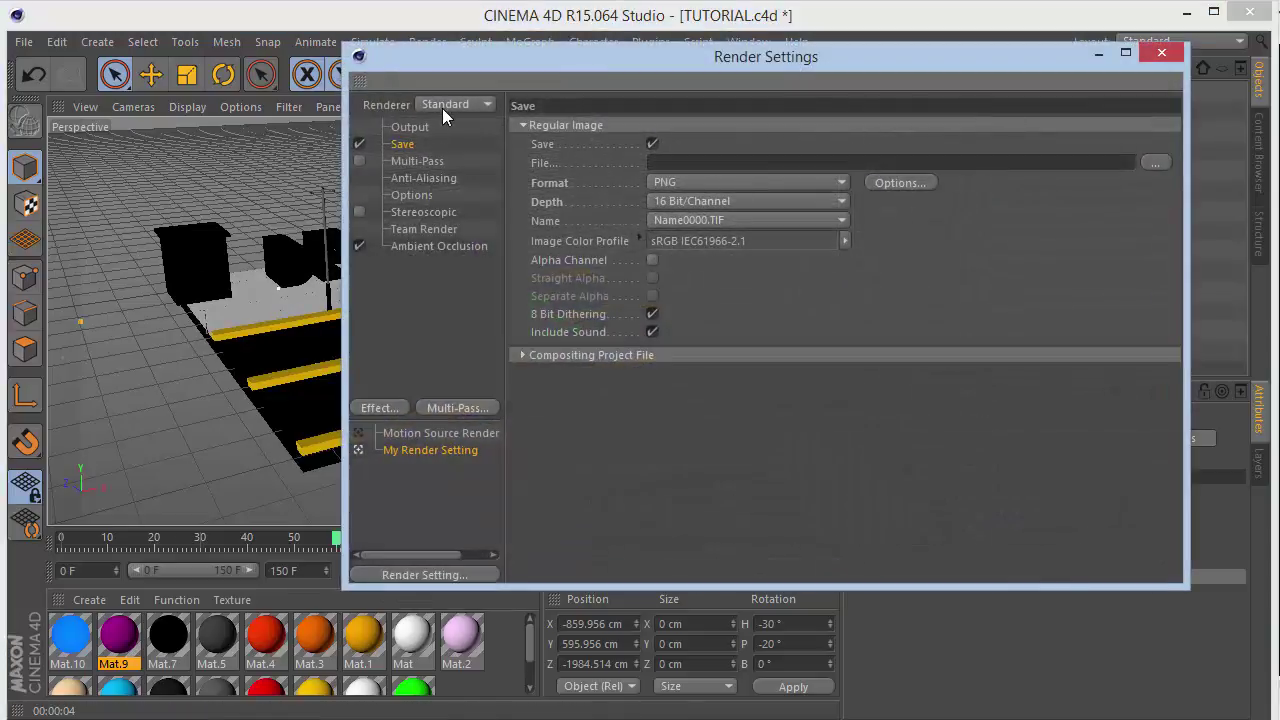
click(444, 106)
click(449, 147)
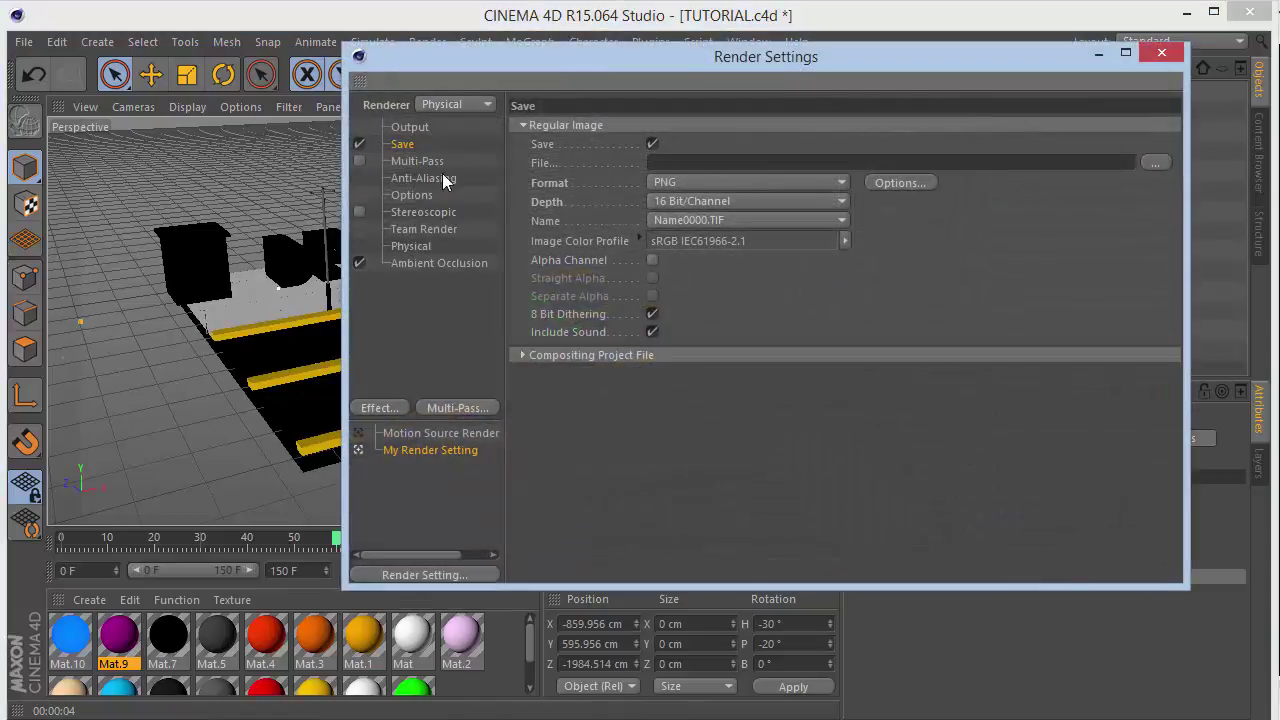
click(412, 248)
click(775, 299)
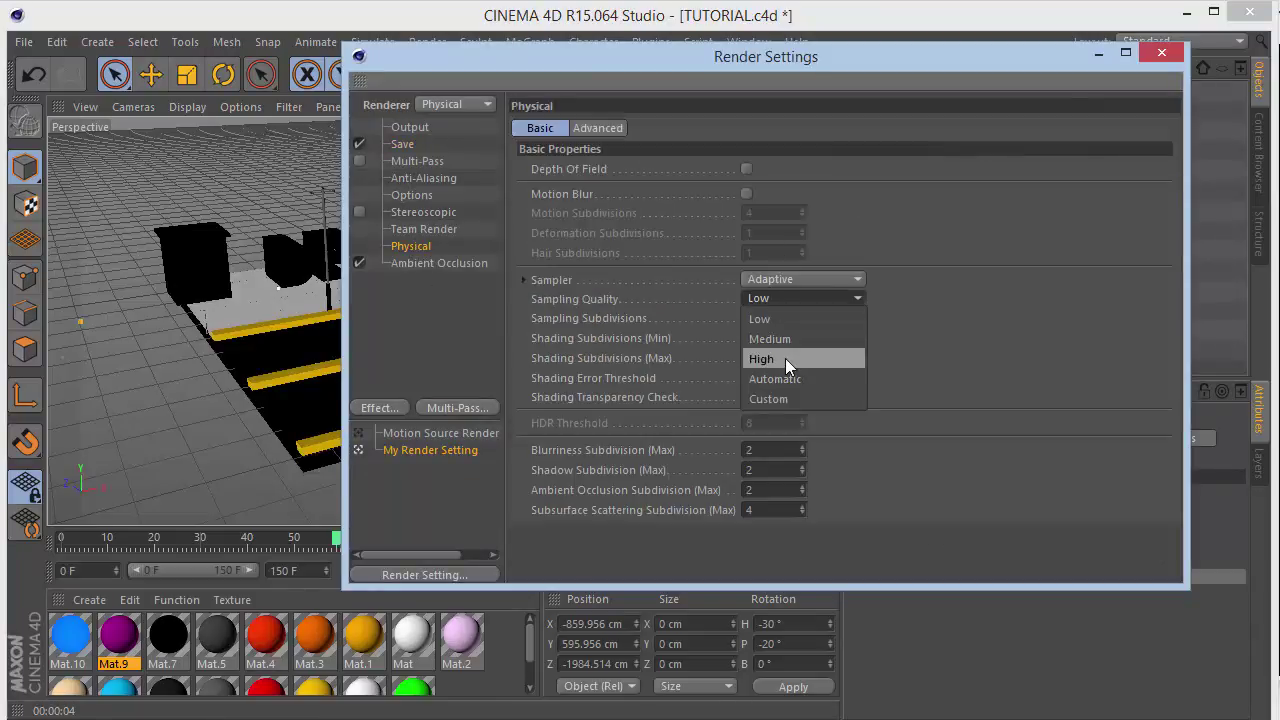
click(785, 338)
click(746, 193)
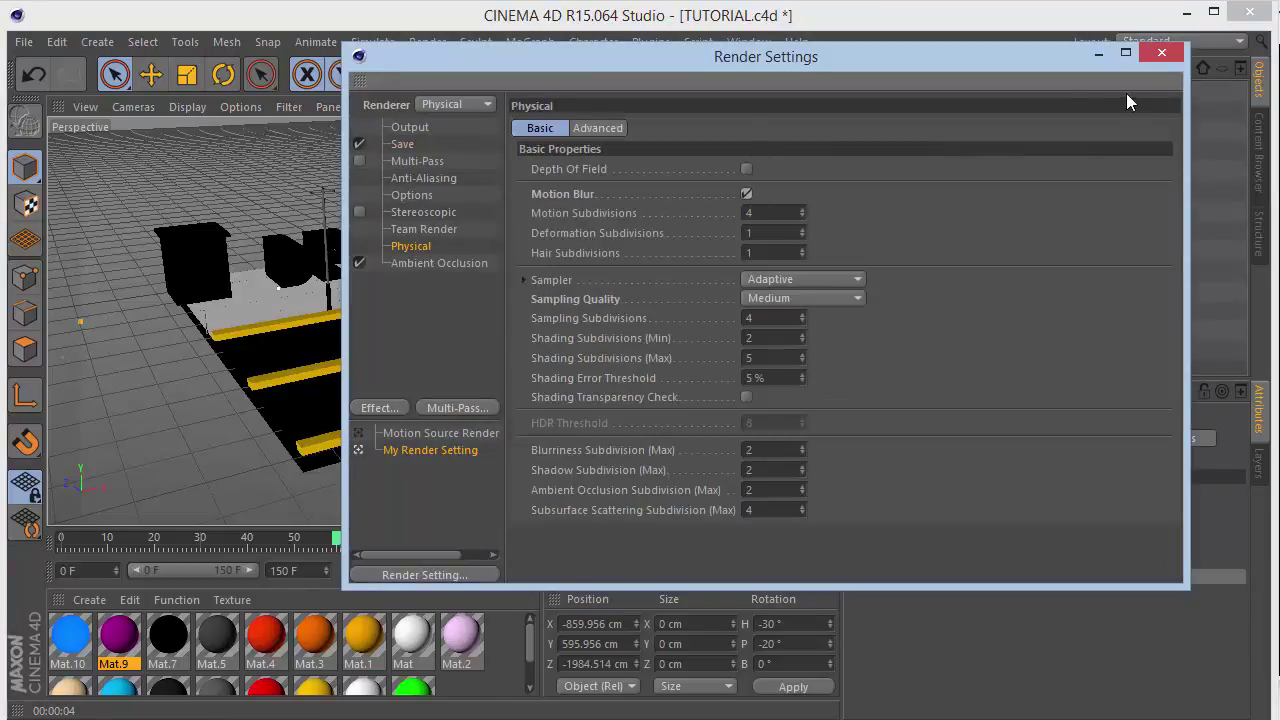
click(1160, 53)
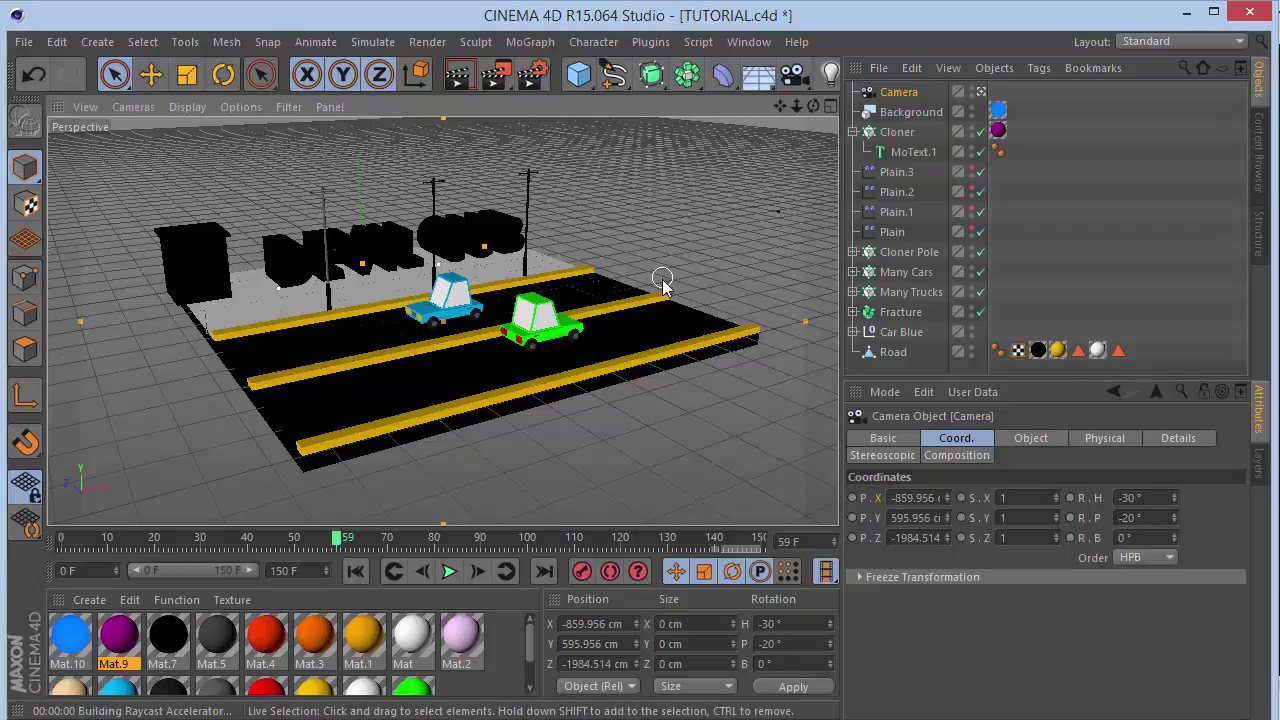